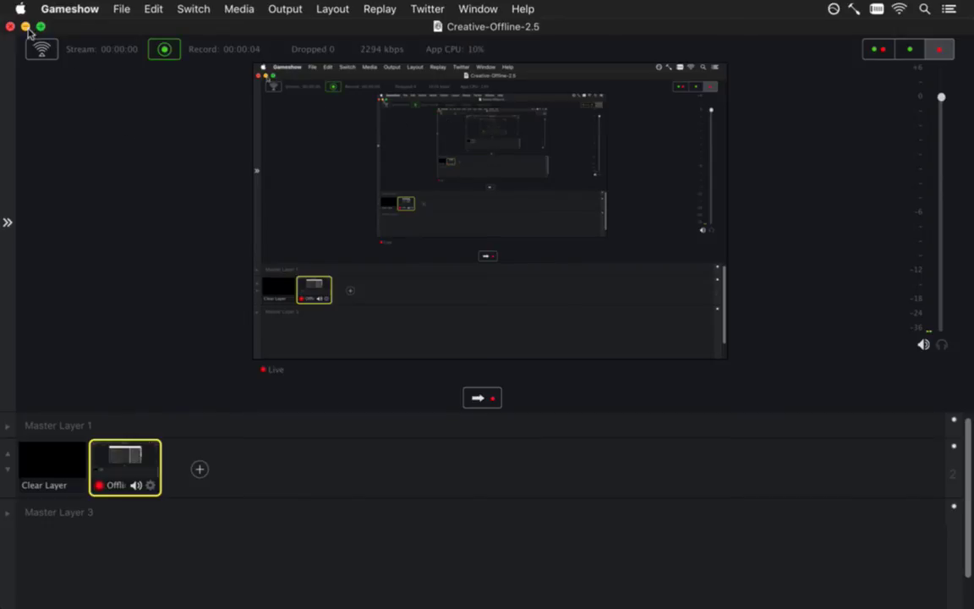
Step: Minimize the Gameshow window and switch to the Photoshop tower landscape
click(26, 26)
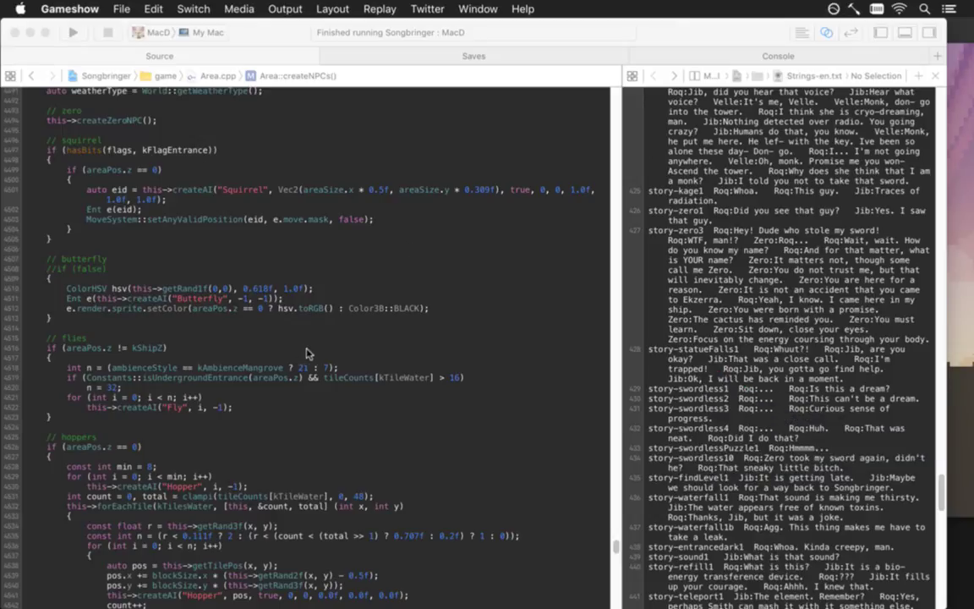
key(super+Tab)
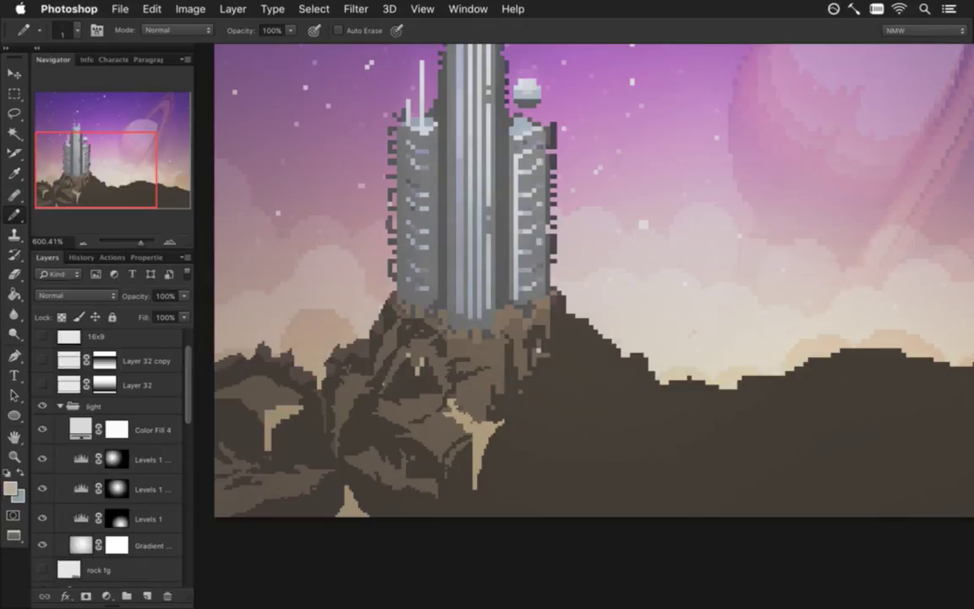
Step: Frame the tower, select Color Fill 4 in the light group, and bring up new fill/adjustment layer types
mouse_move(484, 321)
mouse_down()
mouse_move(466, 372)
mouse_move(502, 362)
mouse_up()
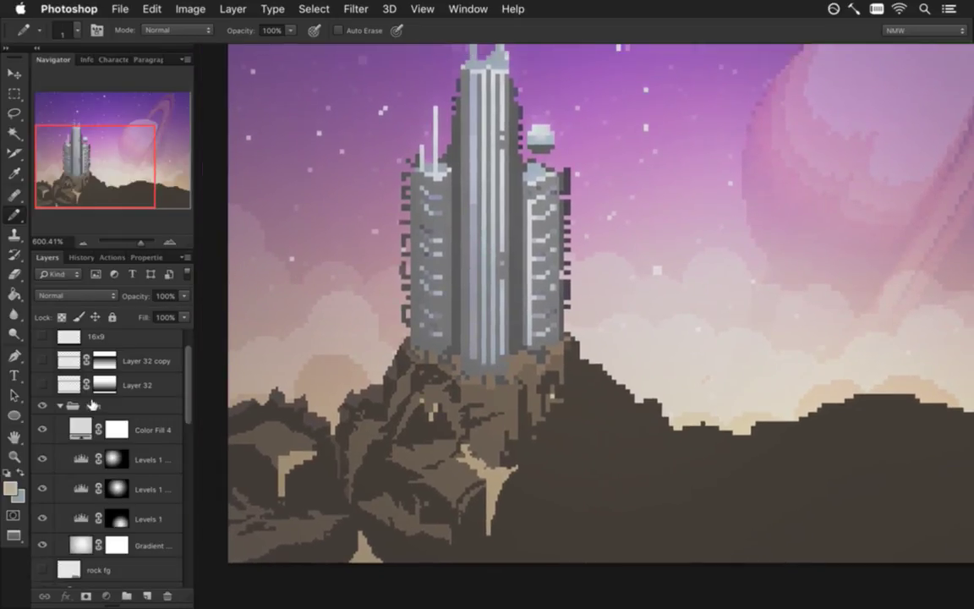
click(89, 407)
click(42, 404)
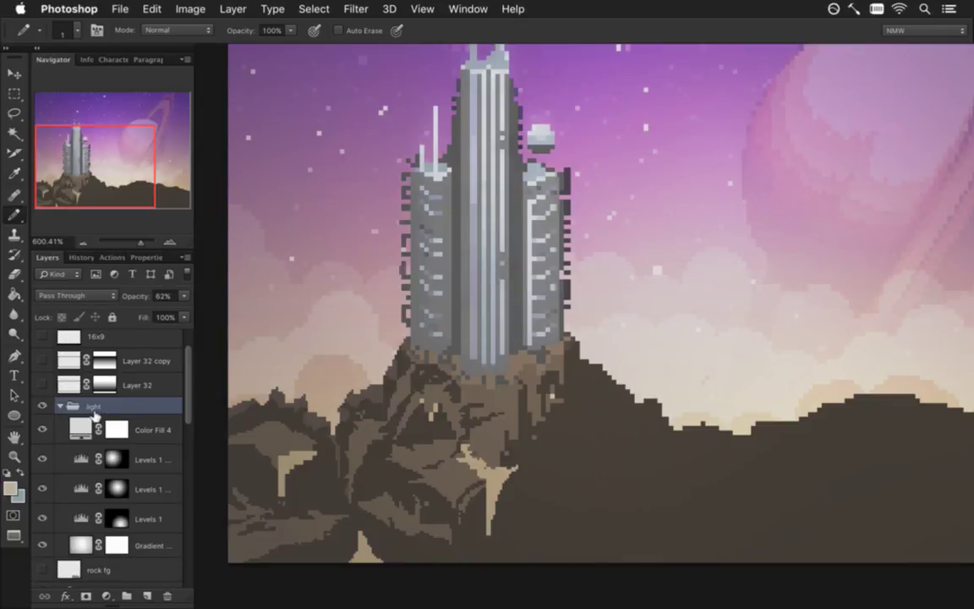
click(80, 427)
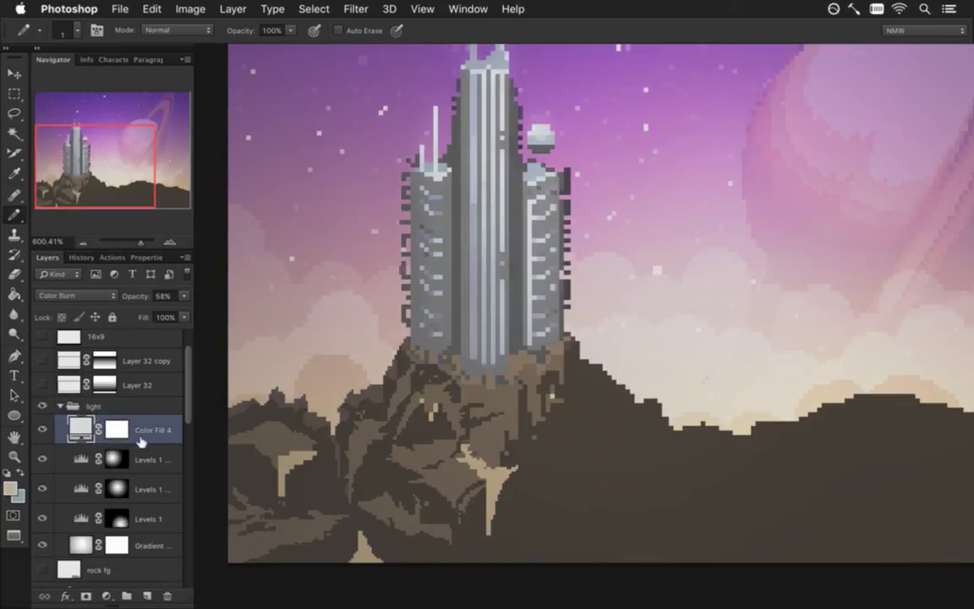
click(106, 596)
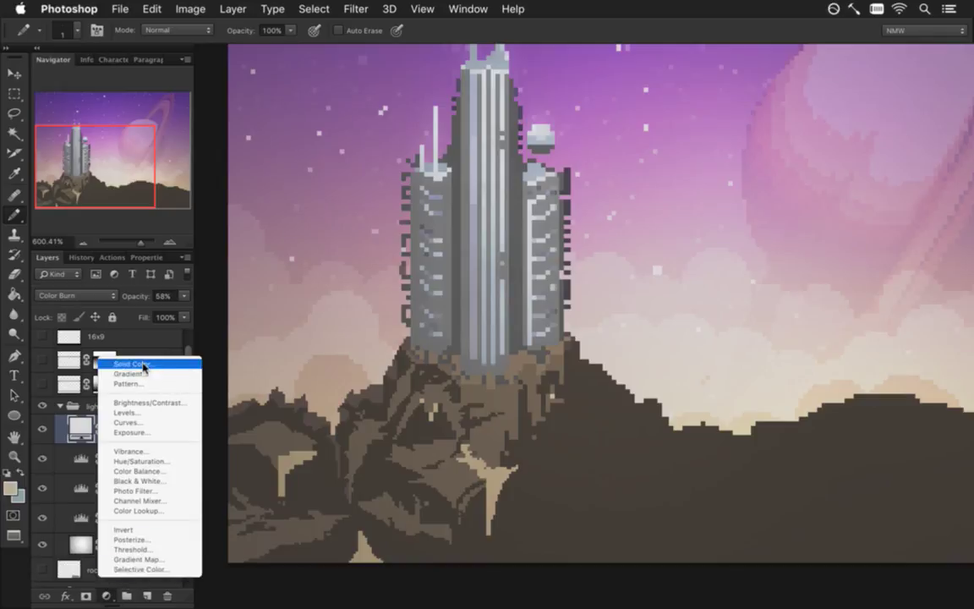
Step: Add a black Solid Color fill layer and recentre the whole image
click(144, 368)
click(92, 303)
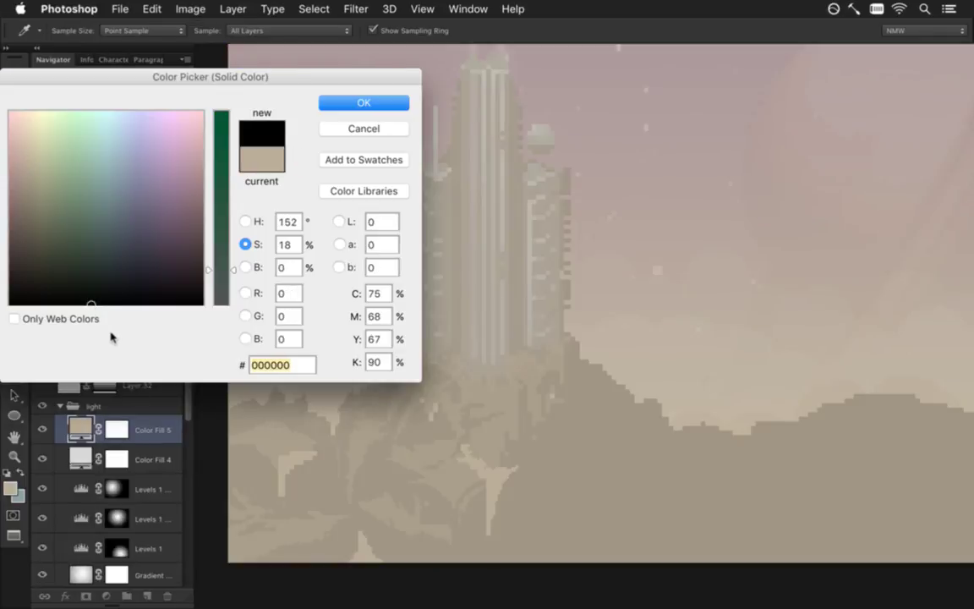
click(330, 102)
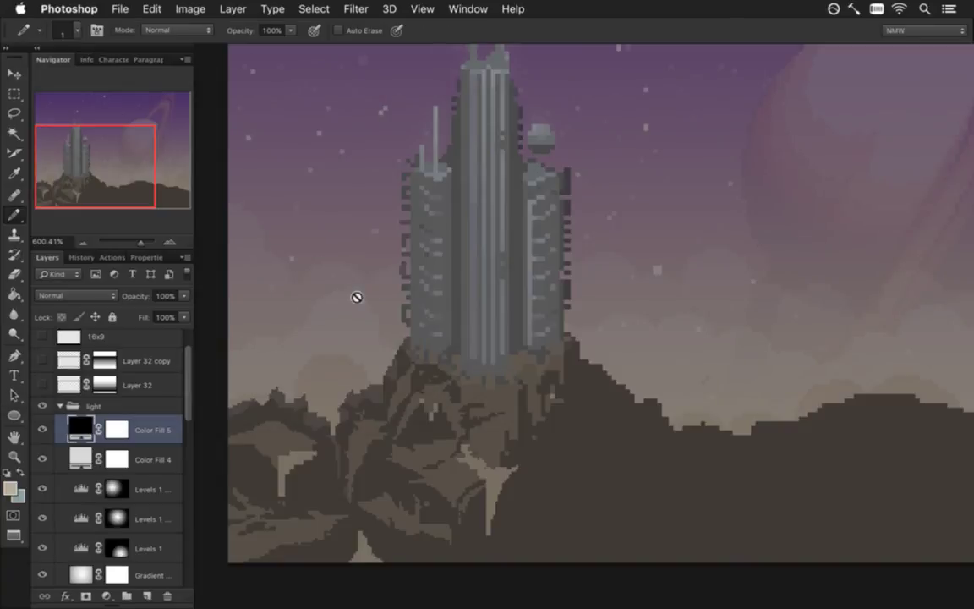
scroll(359, 297, down, 3)
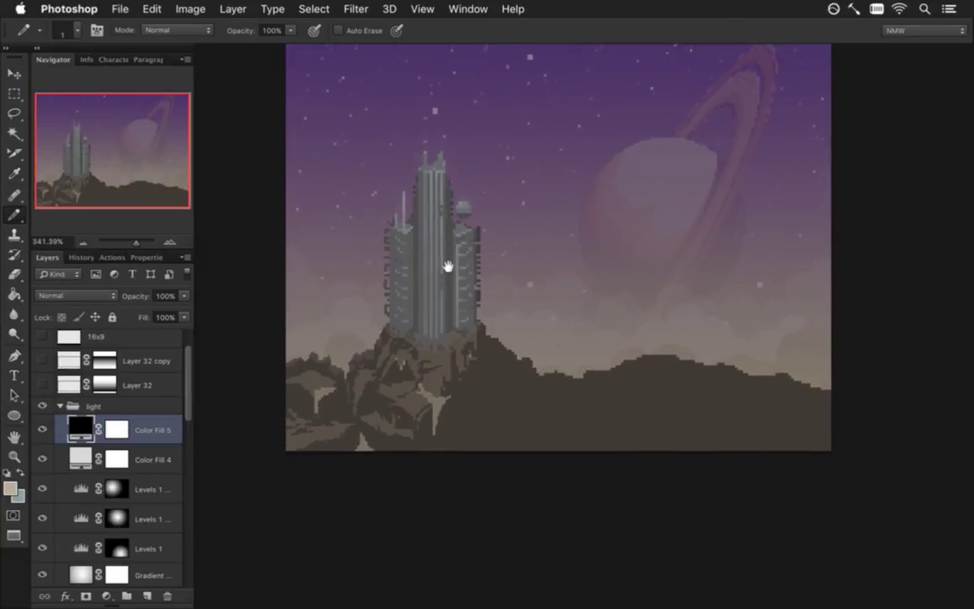
drag(447, 254, 440, 292)
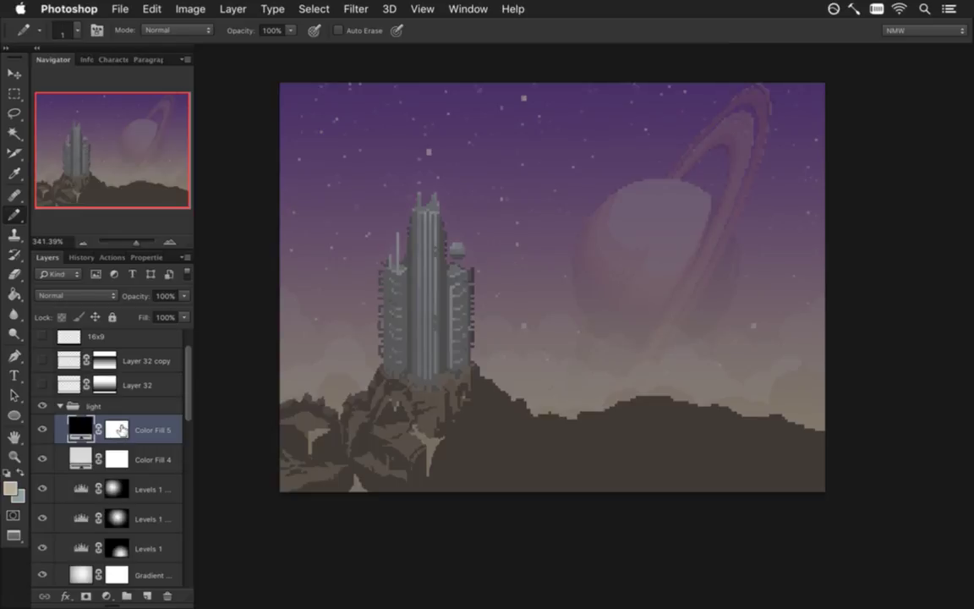
Step: Set Color Fill 5 to Darken blend mode and move it above the light group
right_click(120, 428)
key(Escape)
click(81, 296)
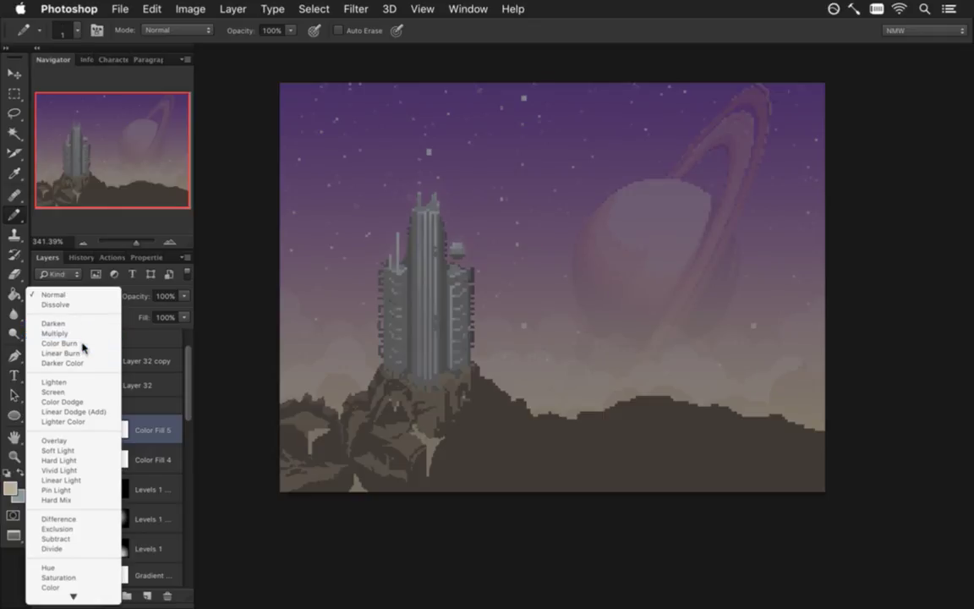
click(82, 343)
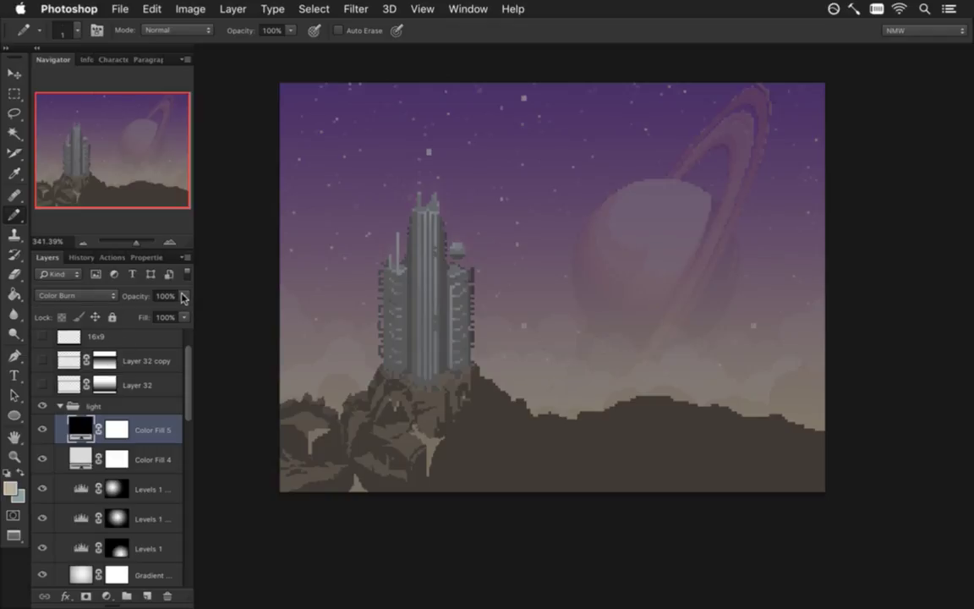
click(94, 298)
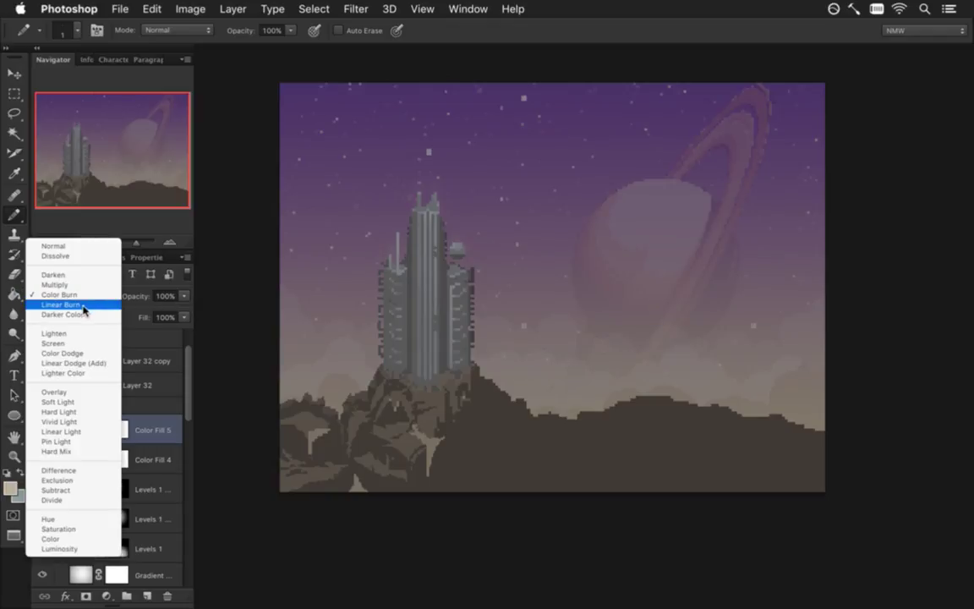
click(88, 295)
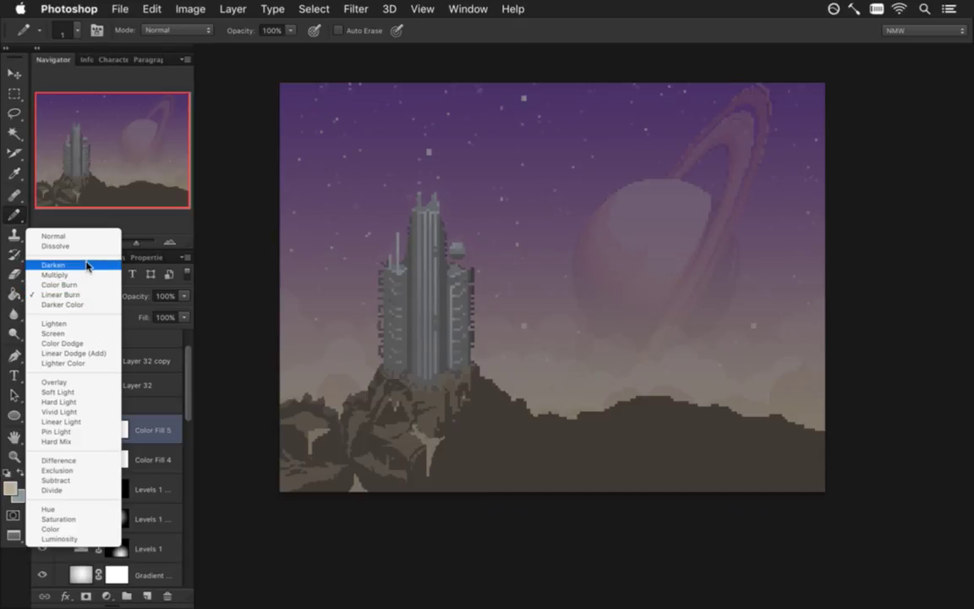
click(84, 265)
drag(82, 414, 72, 386)
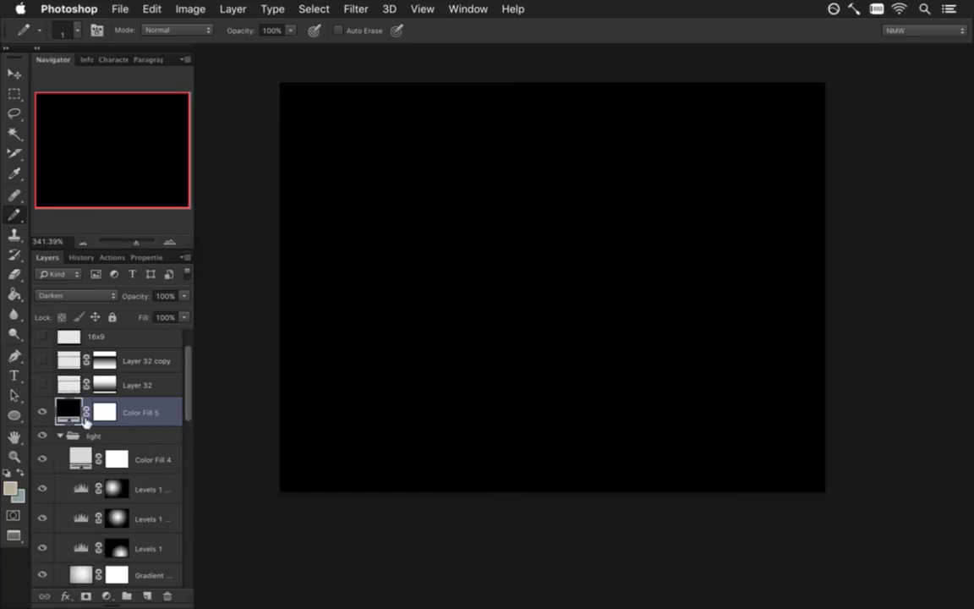
Step: Set Color Fill 5 to Color Burn and hide it
click(82, 432)
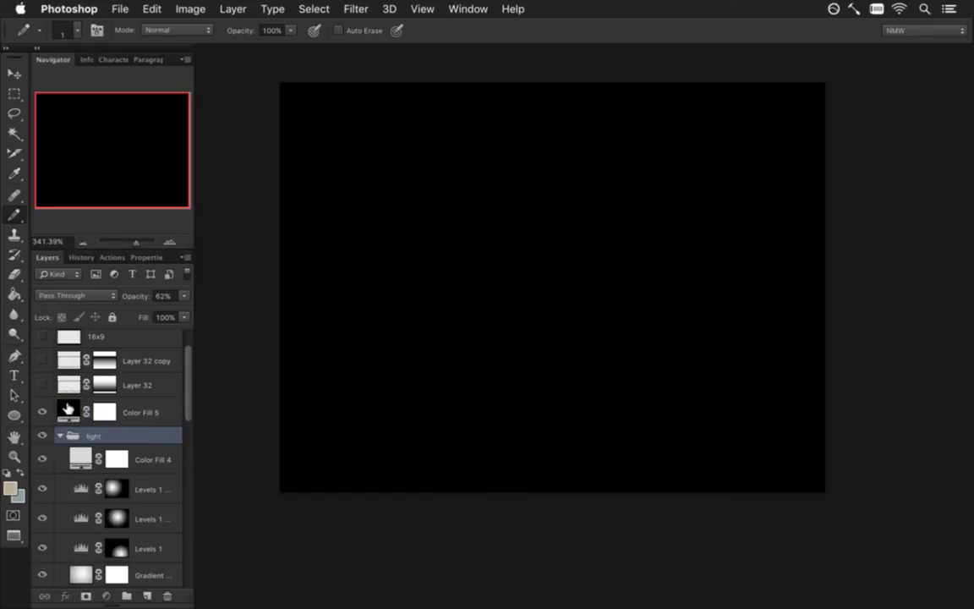
click(71, 410)
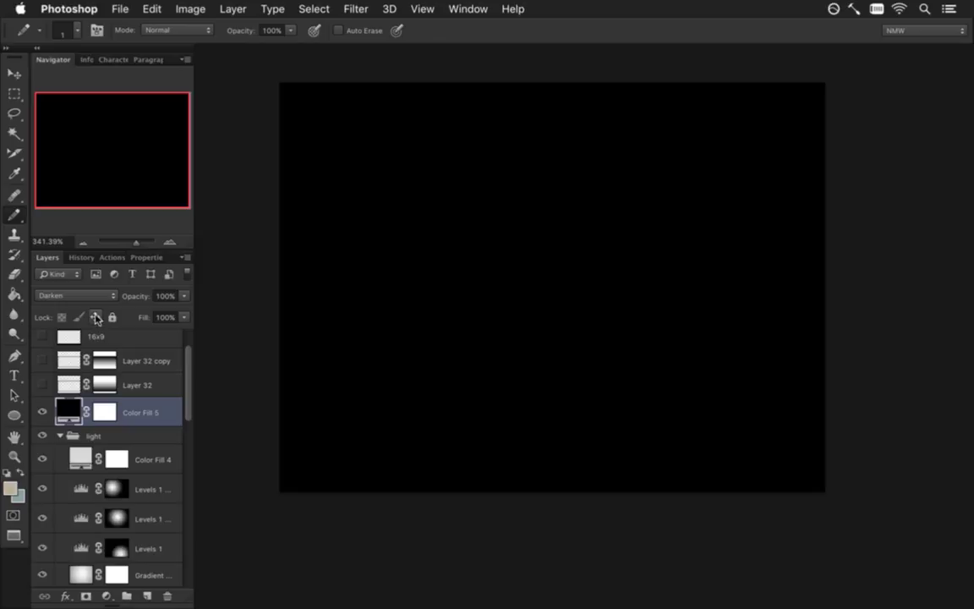
click(89, 295)
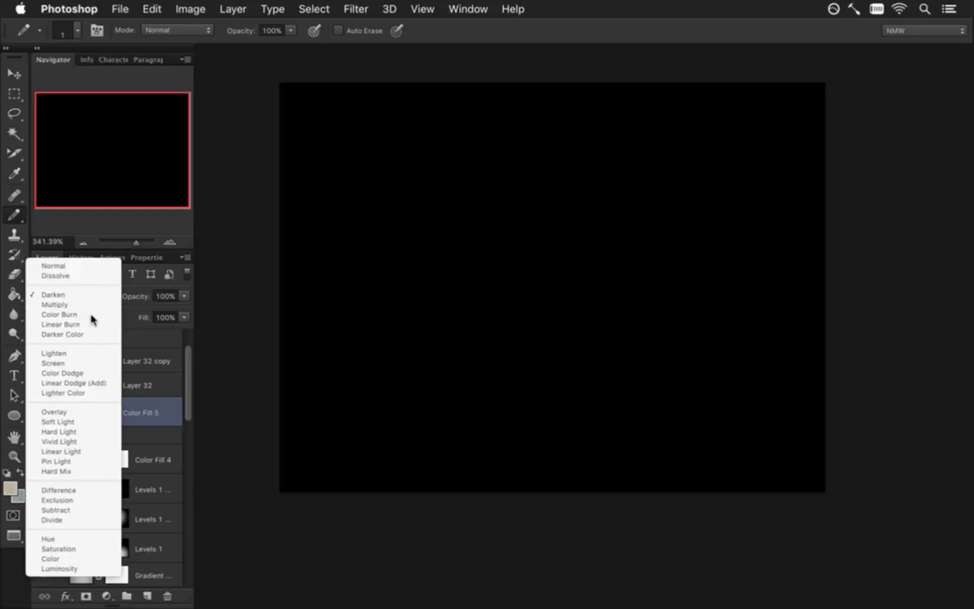
click(84, 314)
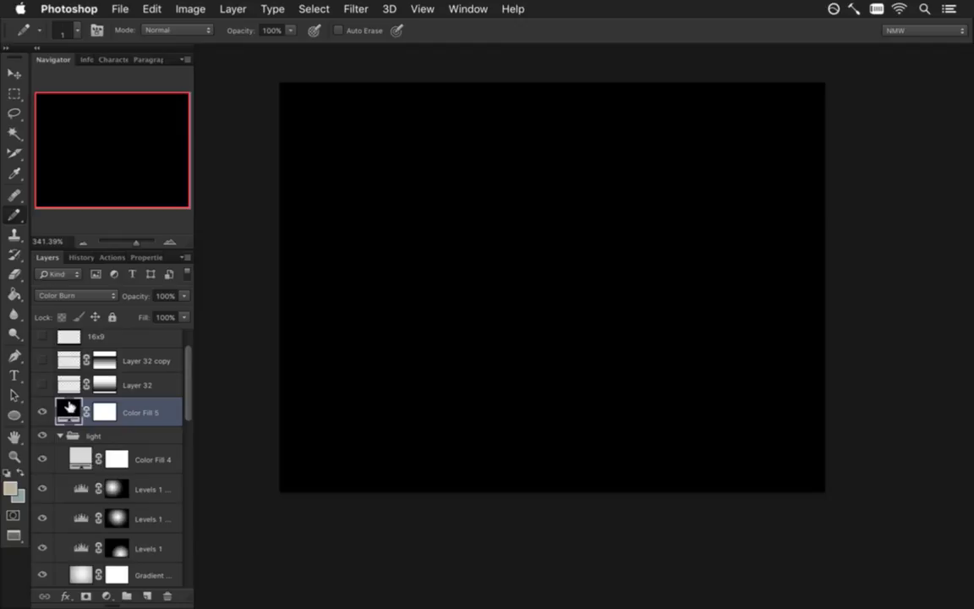
click(42, 411)
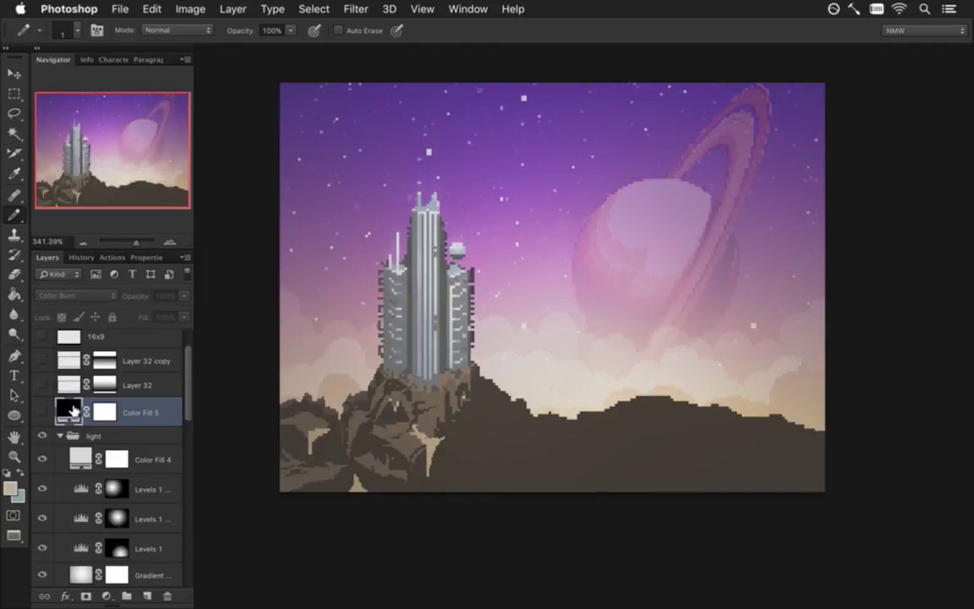
double_click(69, 410)
click(364, 103)
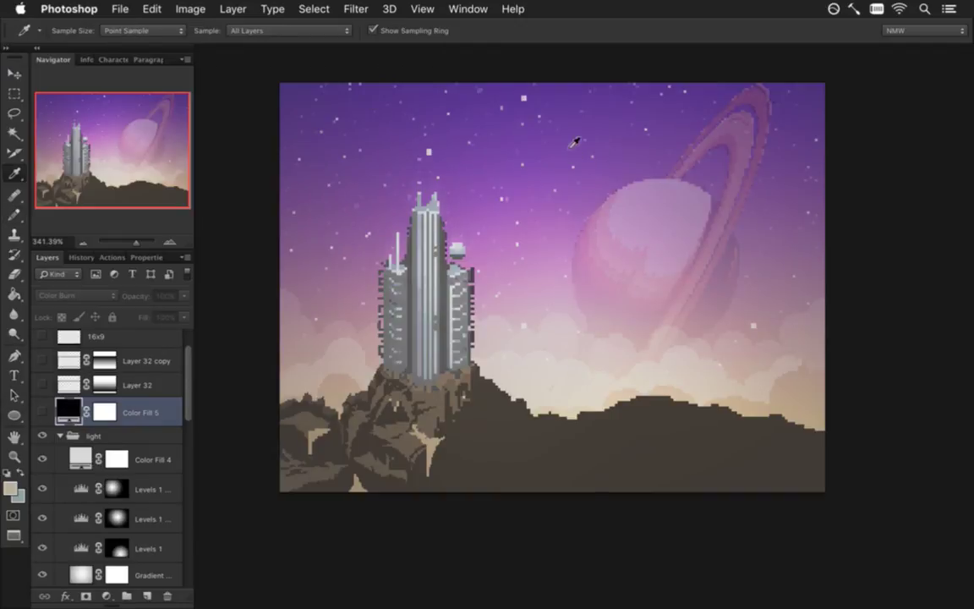
Step: Sample the sky's purple and shift the foreground colour to a deep blue
click(498, 105)
click(10, 488)
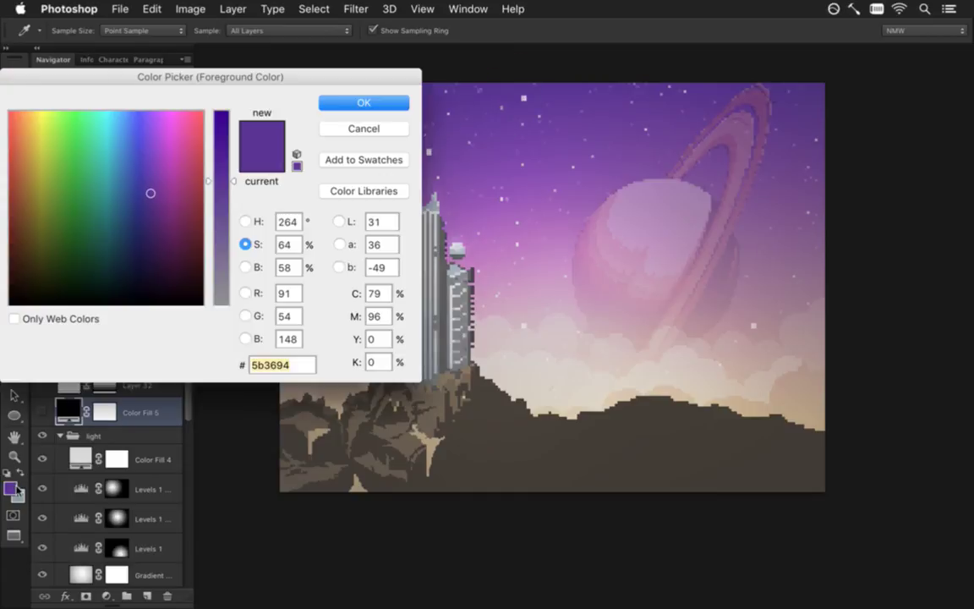
click(149, 194)
drag(149, 194, 136, 196)
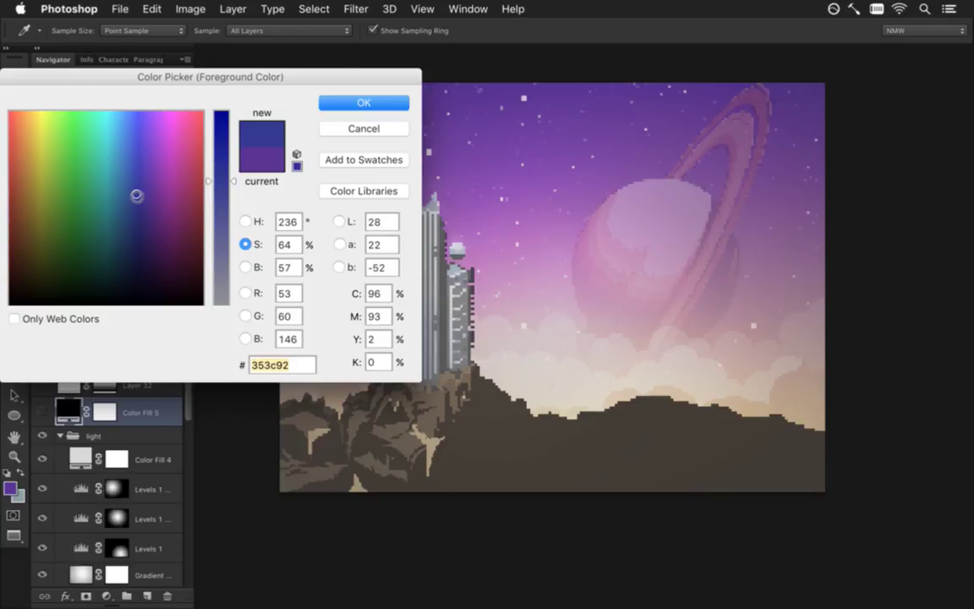
click(366, 104)
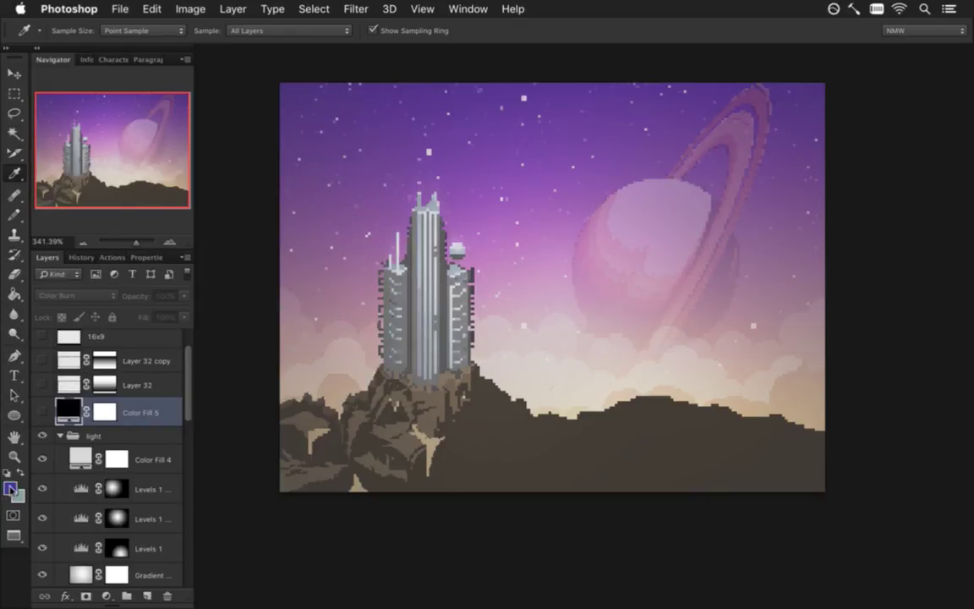
click(10, 488)
click(323, 104)
Step: Show Color Fill 5 again and change its fill colour to hex 353a92
click(42, 412)
double_click(68, 412)
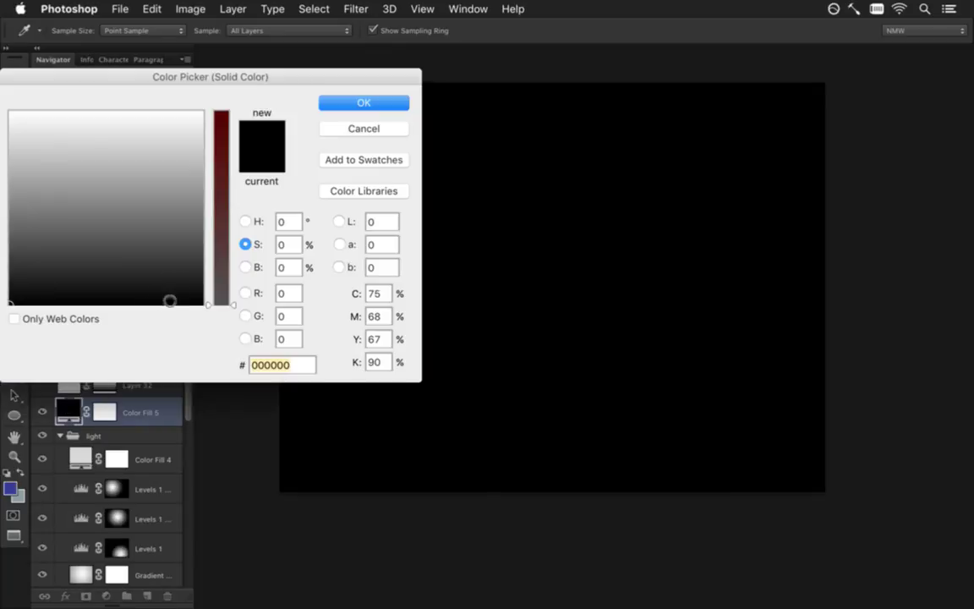
text(353a92)
click(342, 105)
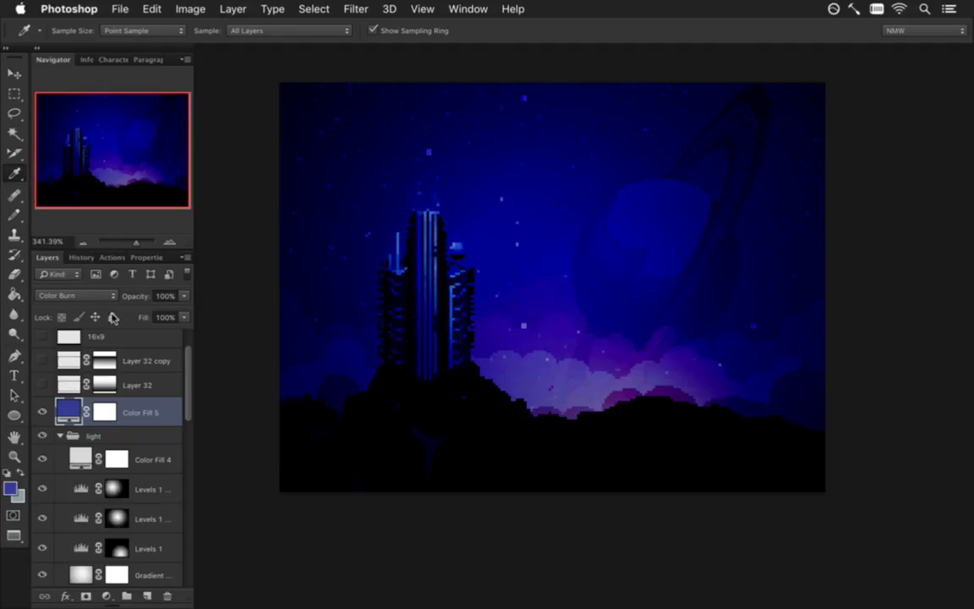
scroll(180, 388, down, 3)
scroll(180, 388, down, 1)
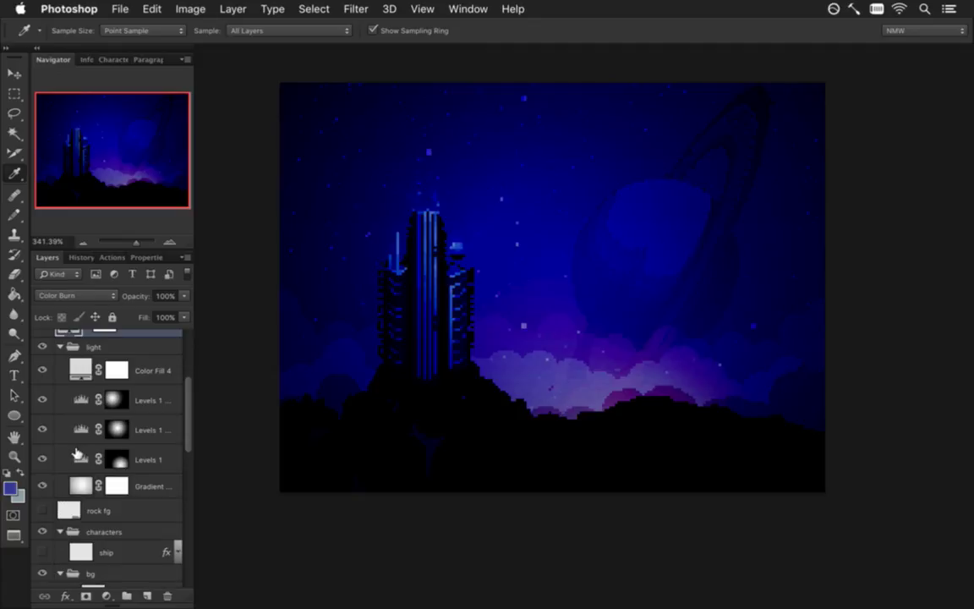
click(80, 370)
Step: Select the Gradient layer and compare the clouds with it hidden and shown
key(5)
key(6)
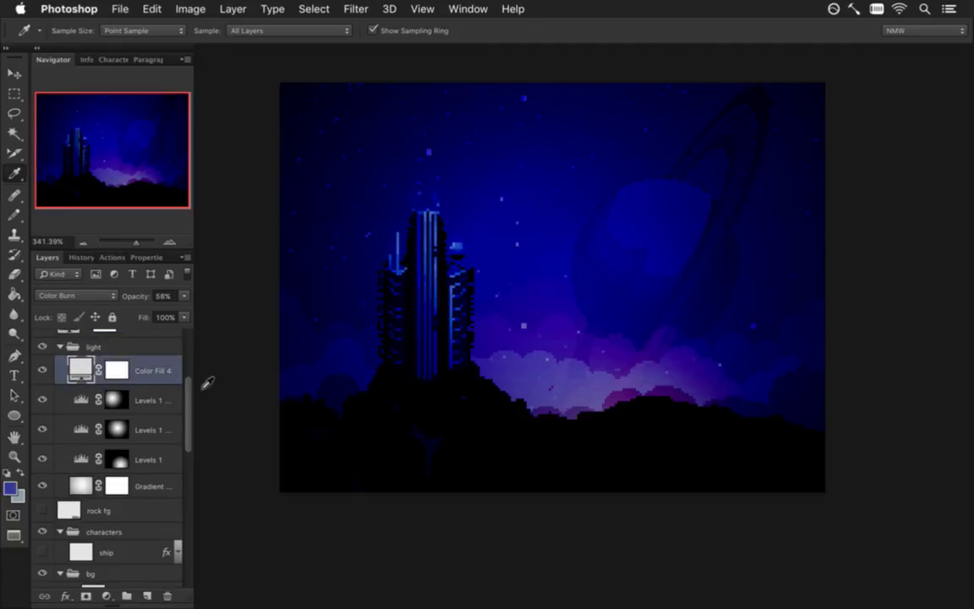
drag(190, 425, 190, 400)
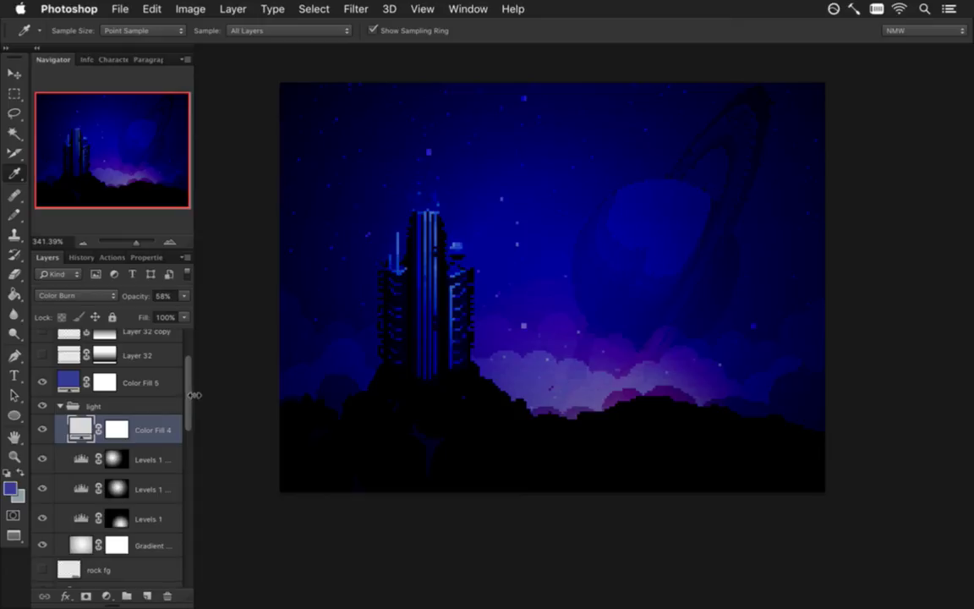
scroll(172, 378, down, 1)
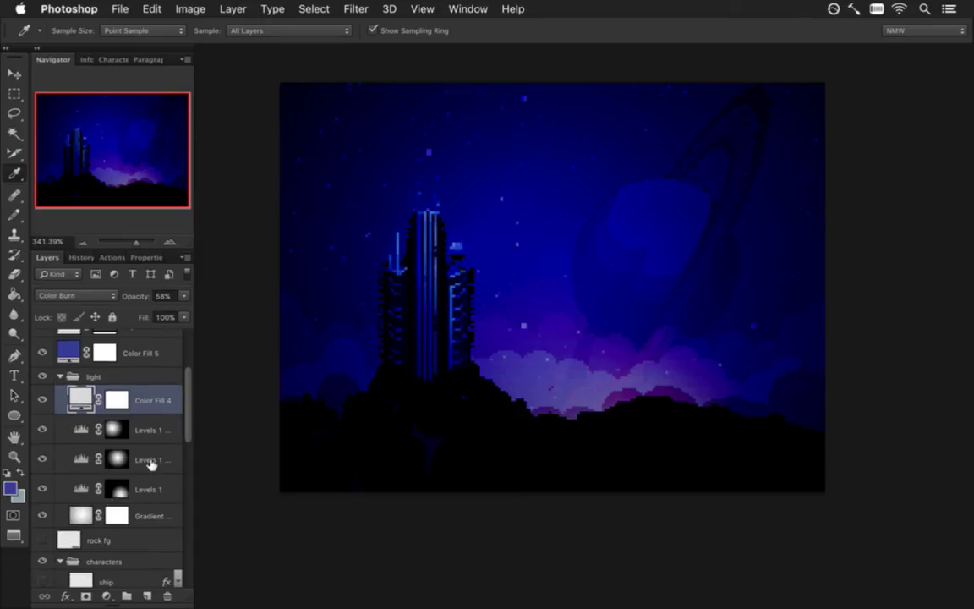
click(80, 515)
click(42, 514)
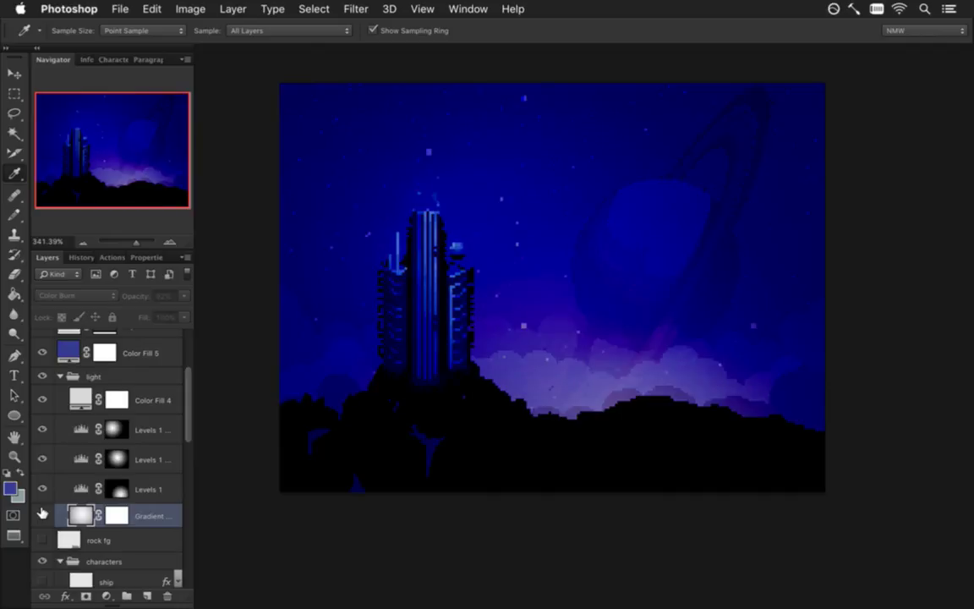
click(42, 514)
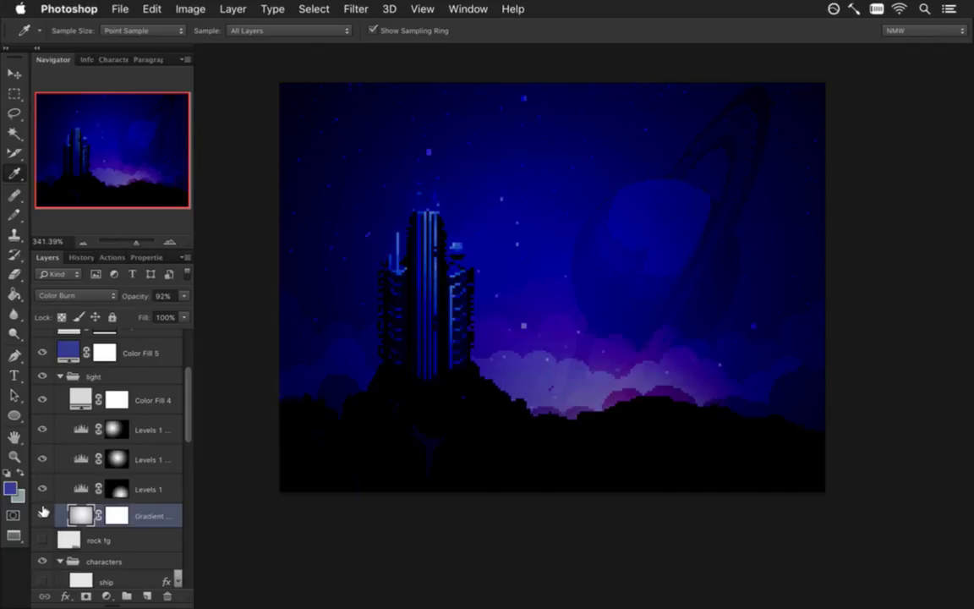
click(42, 514)
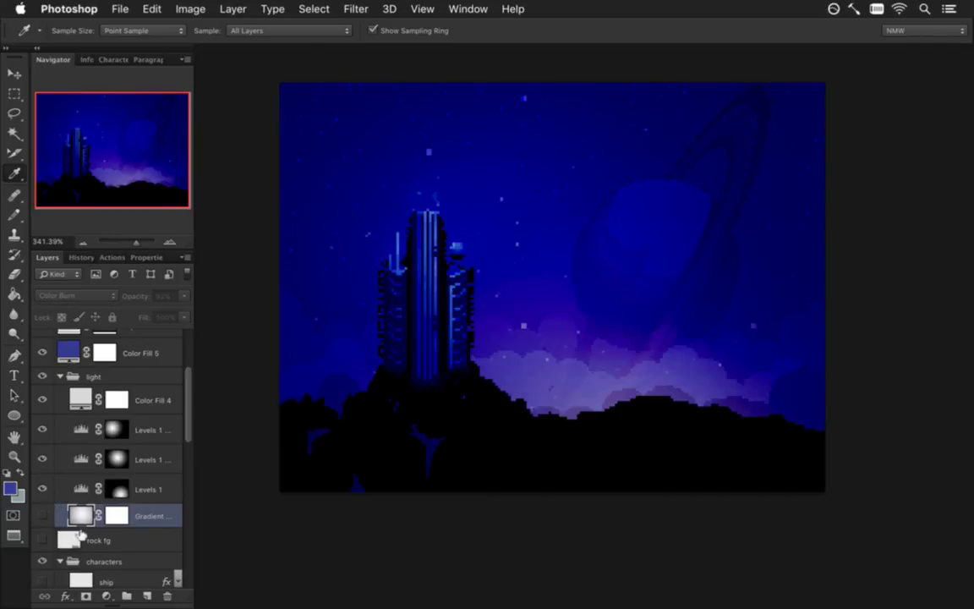
click(42, 514)
Step: Lower the Gradient layer's opacity to 22%
click(81, 514)
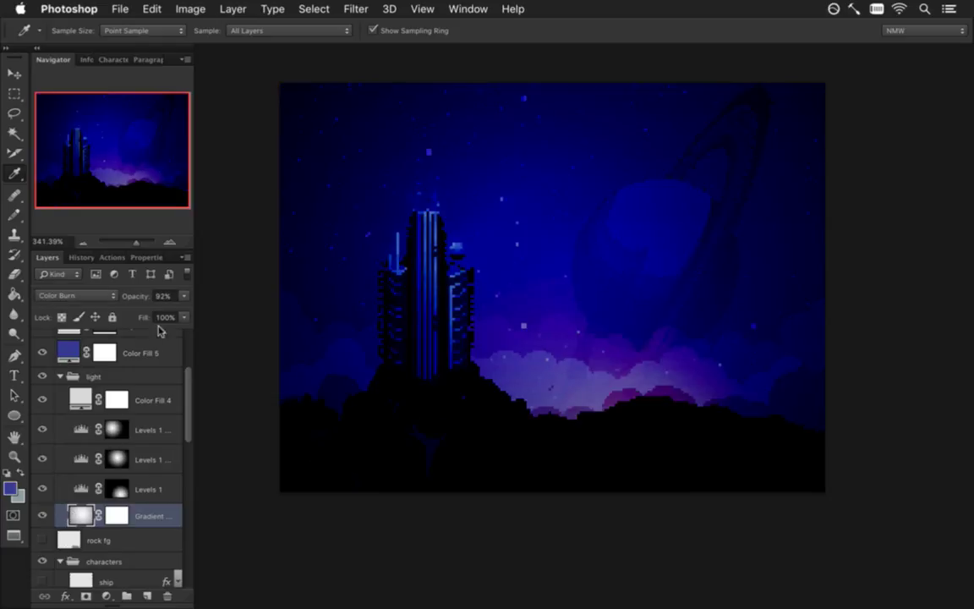
click(184, 296)
drag(173, 315, 134, 314)
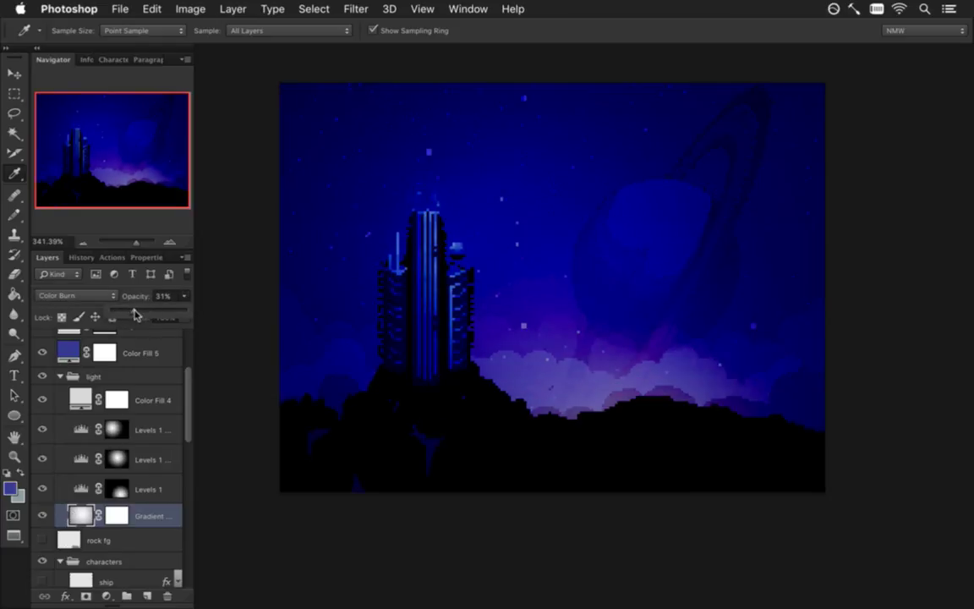
drag(136, 315, 125, 312)
drag(127, 311, 141, 287)
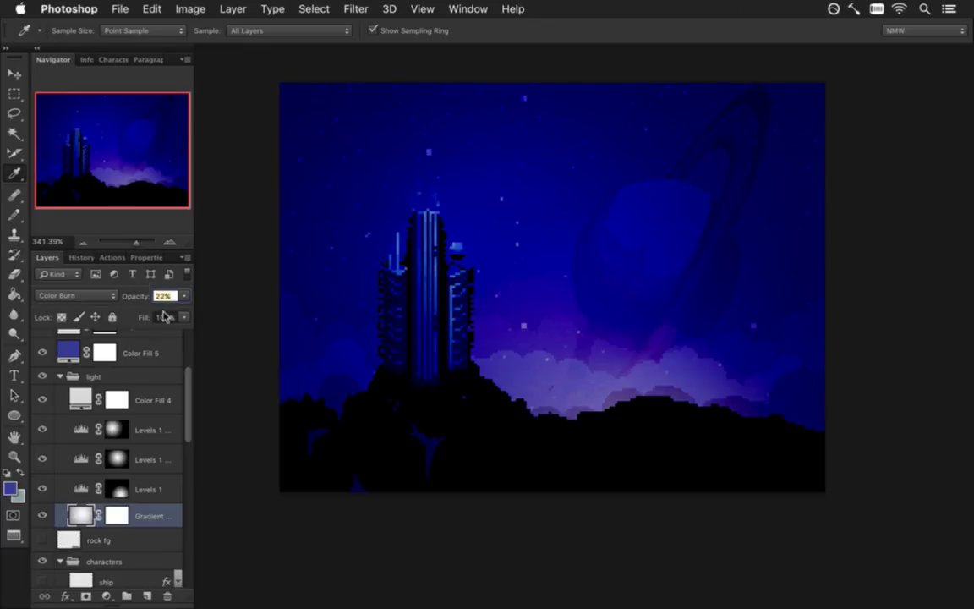
scroll(186, 388, up, 1)
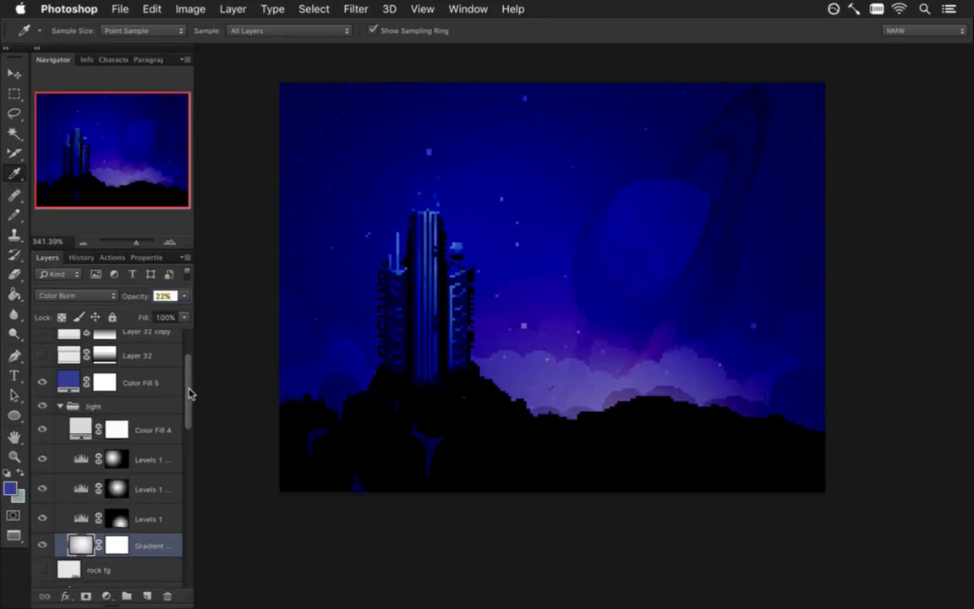
scroll(190, 392, up, 2)
click(70, 442)
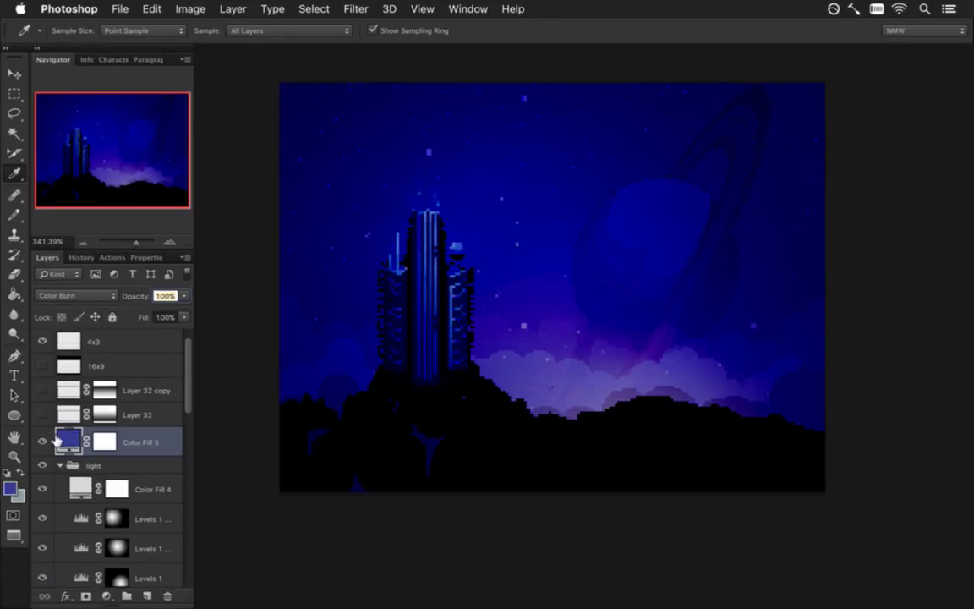
Step: Compare the blue Color Fill 5 tint and settle its opacity at 95%
click(42, 441)
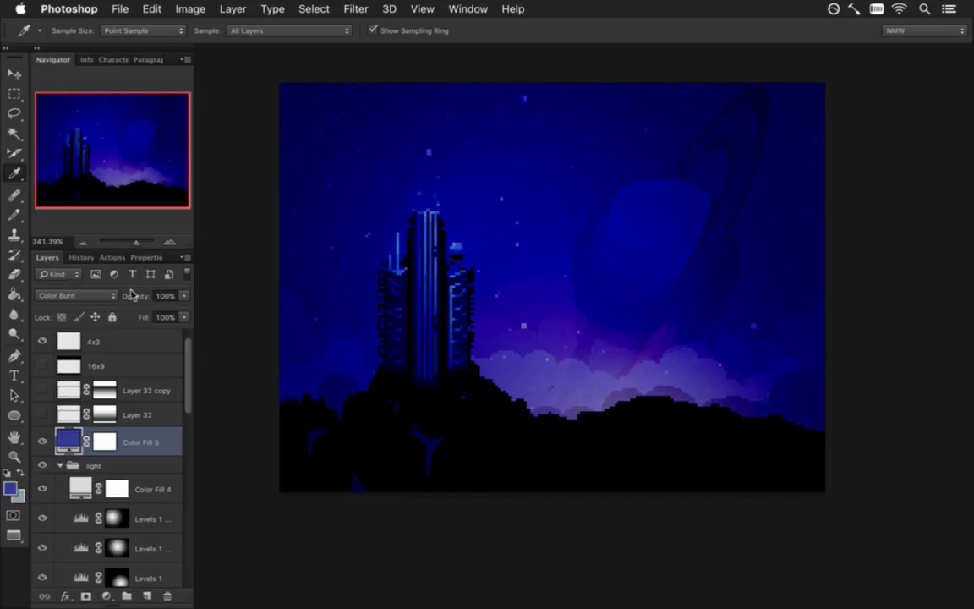
drag(183, 296, 175, 310)
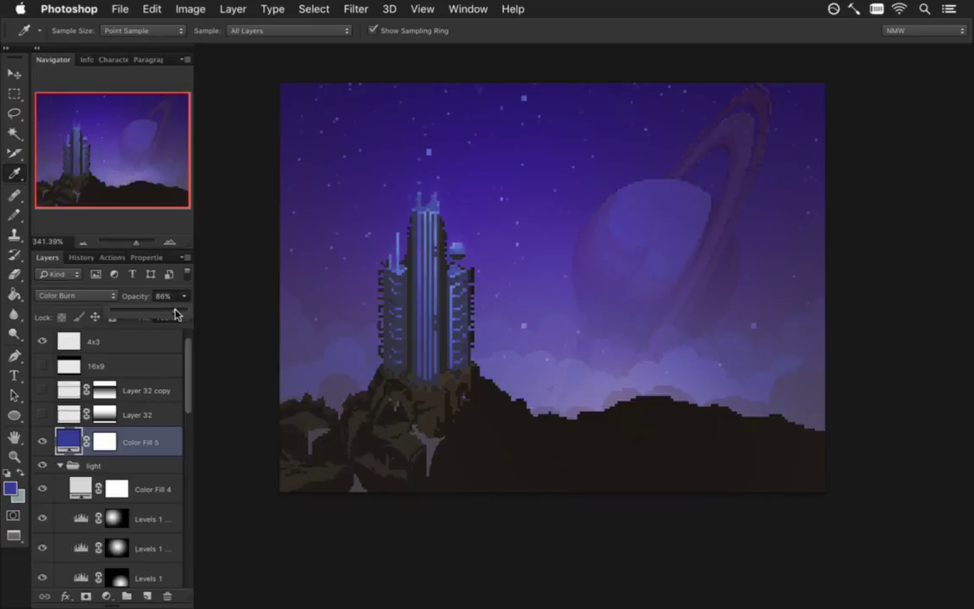
drag(174, 310, 179, 313)
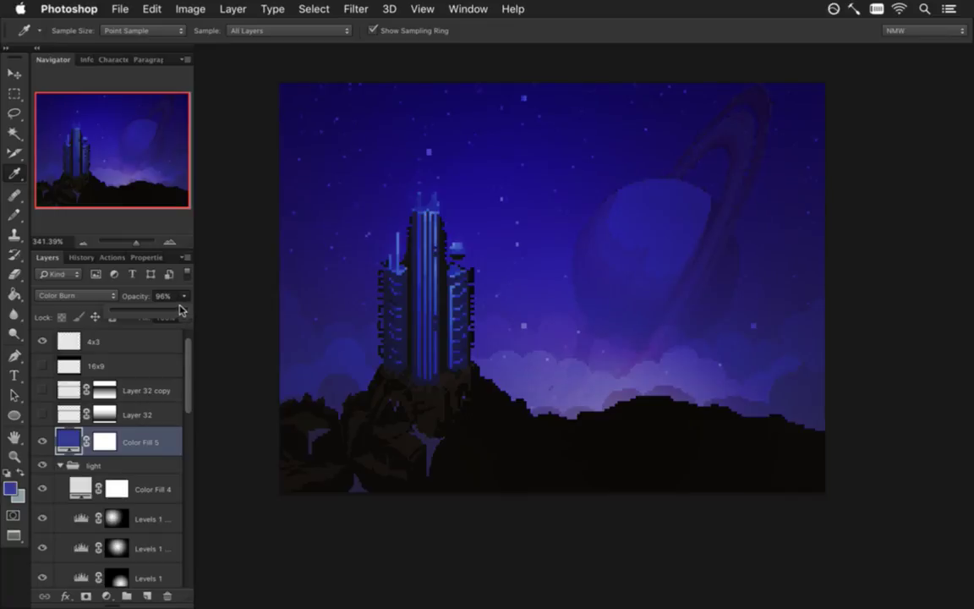
drag(180, 315, 184, 315)
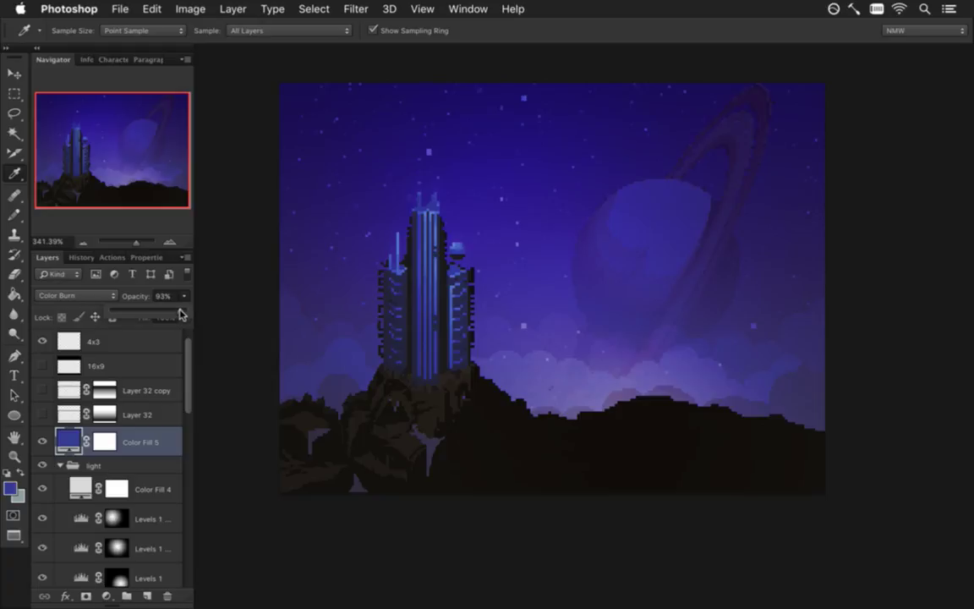
drag(182, 315, 165, 275)
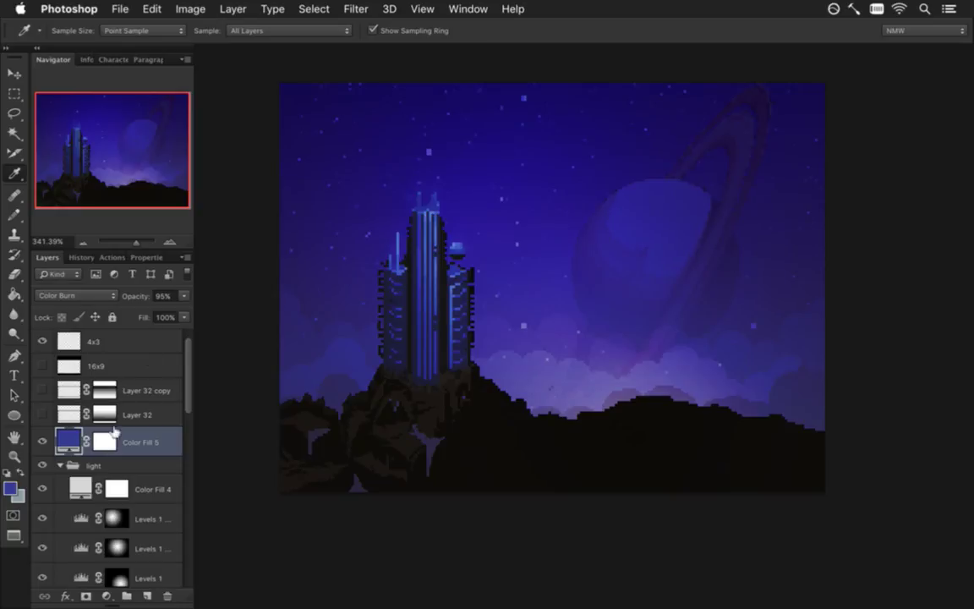
Step: Rename Color Fill 5 to 'night', delete its mask, and delete Layer 32 and its copy
double_click(139, 442)
text(c)
right_click(106, 441)
click(143, 472)
click(68, 389)
key(BackSpace)
key(BackSpace)
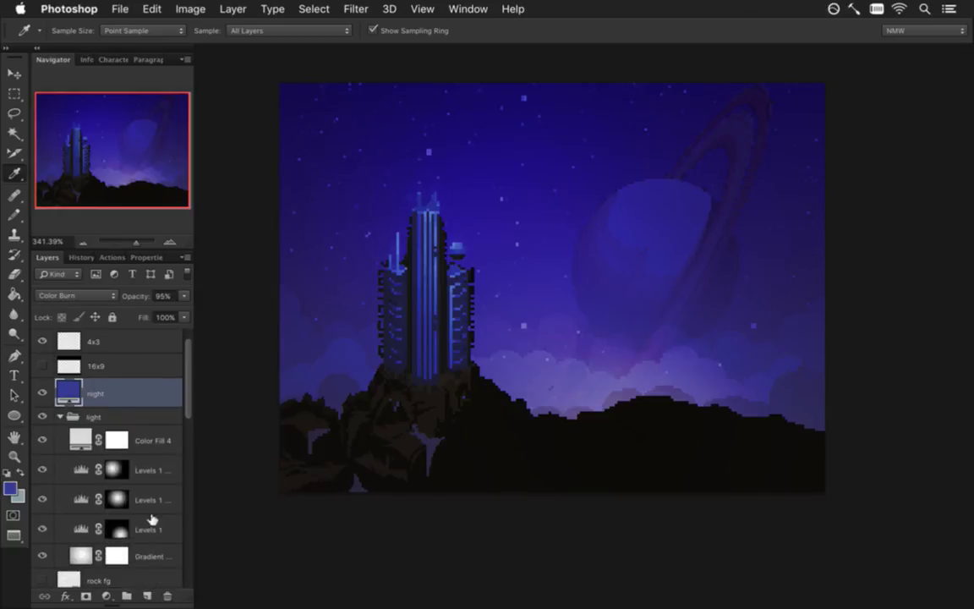
Step: Preview the 16x9 letterbox bars, hide them again, and reselect the night layer
click(98, 366)
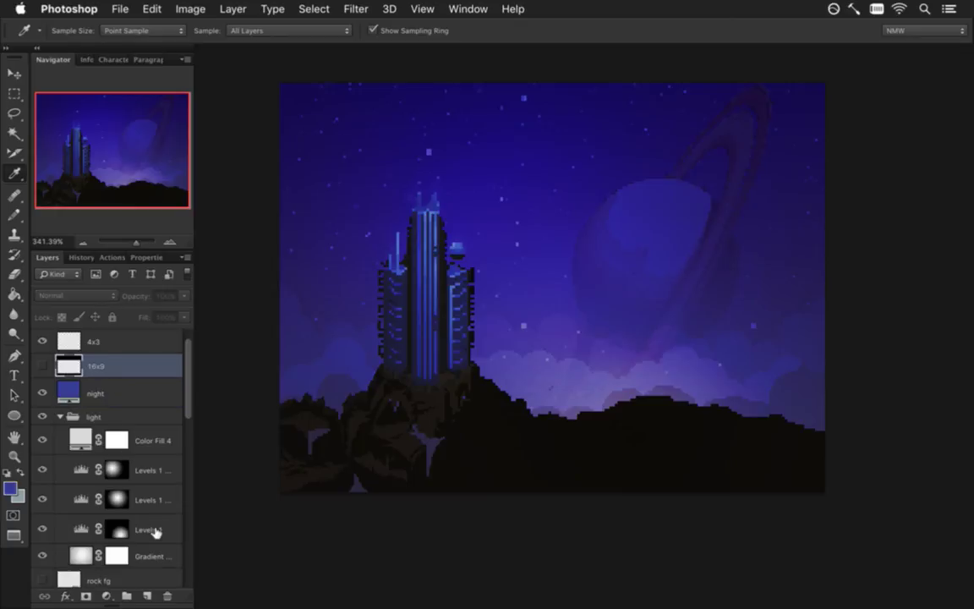
click(43, 364)
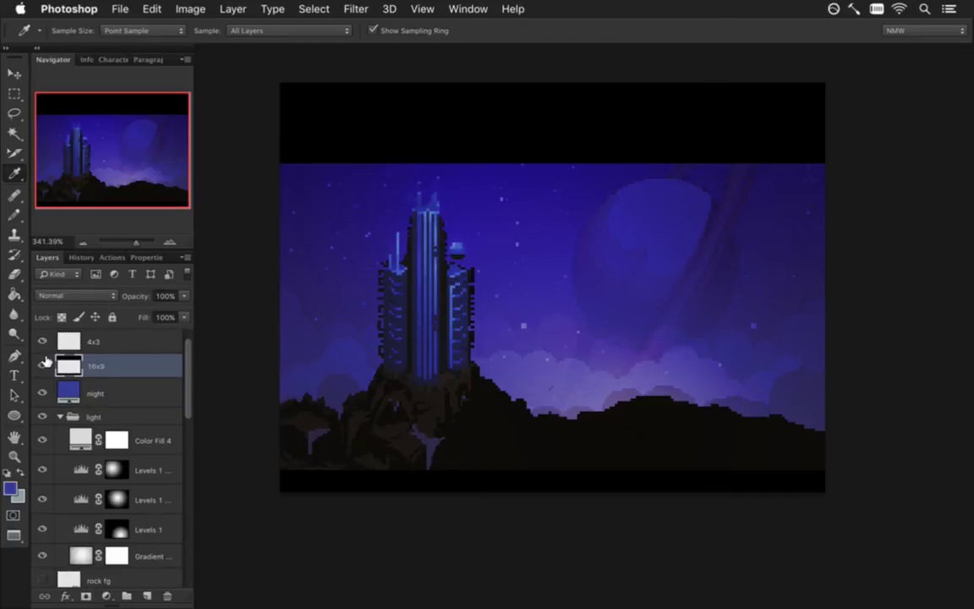
click(43, 364)
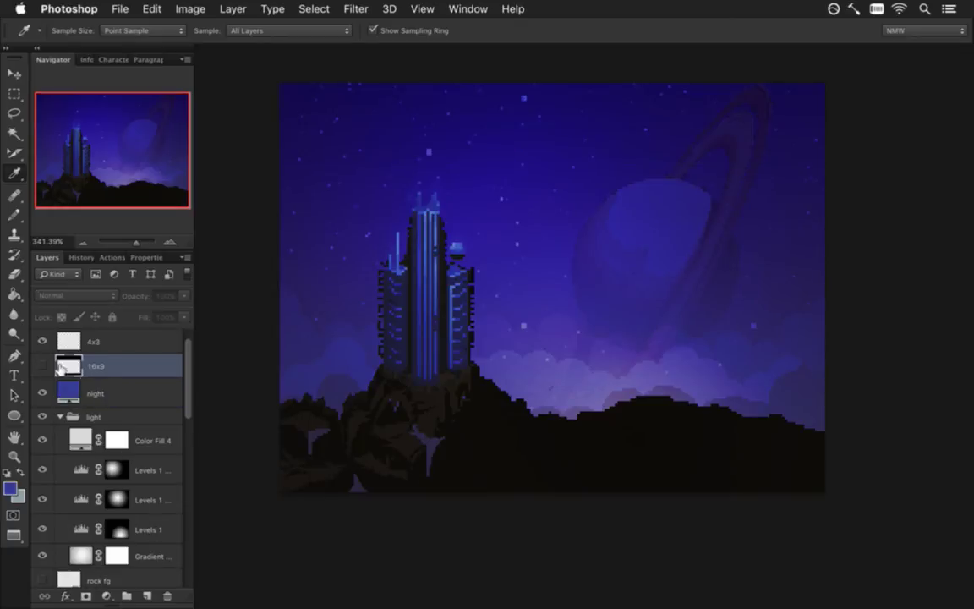
click(151, 391)
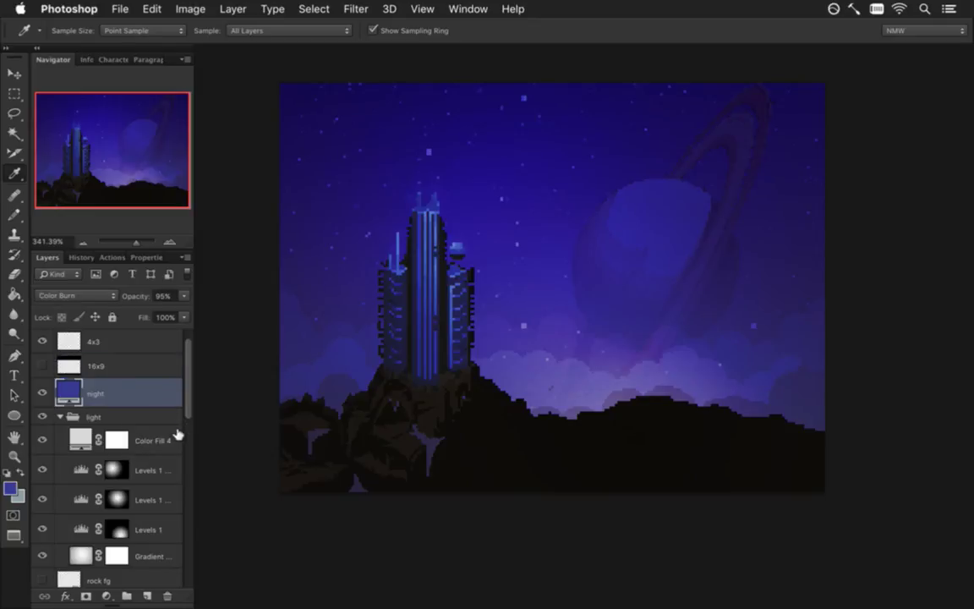
Step: Collapse and hide the light group and the night tint to show daytime colours
click(61, 414)
click(60, 415)
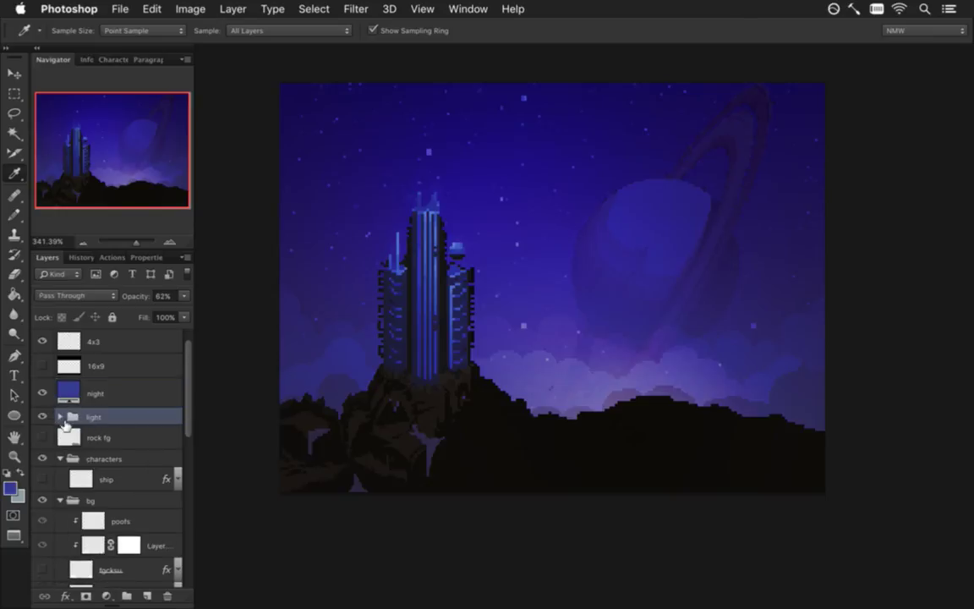
click(42, 415)
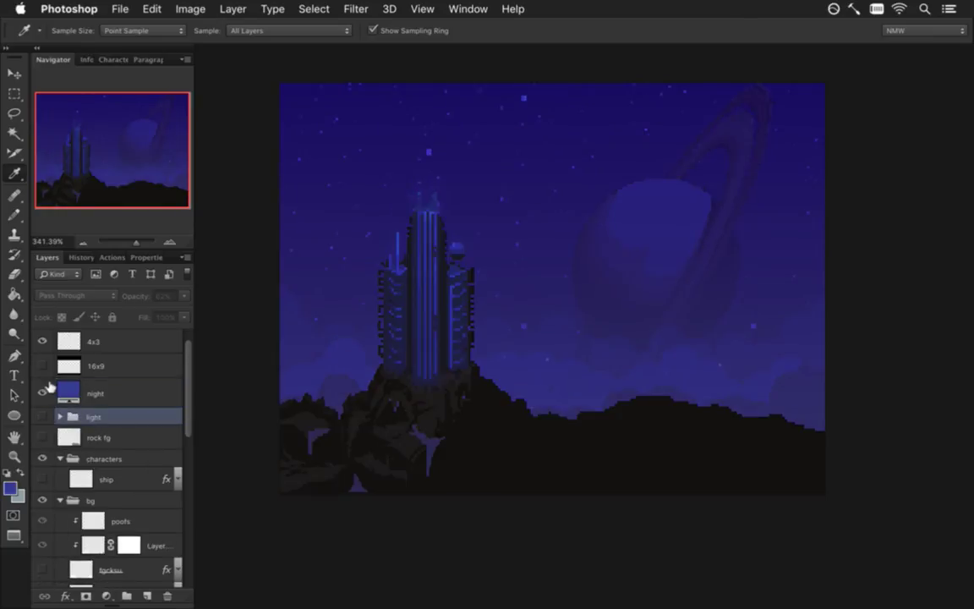
click(44, 391)
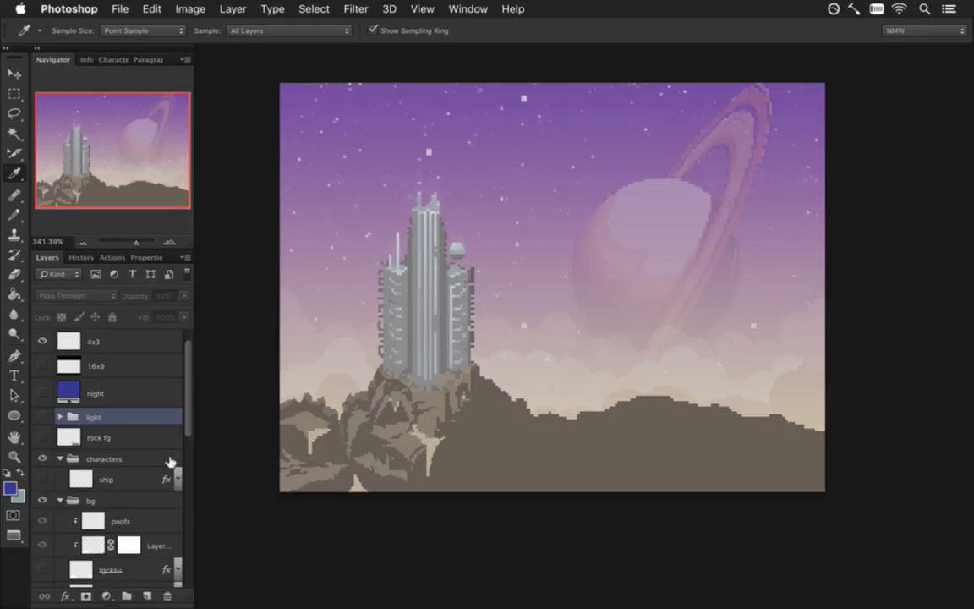
click(43, 437)
click(43, 437)
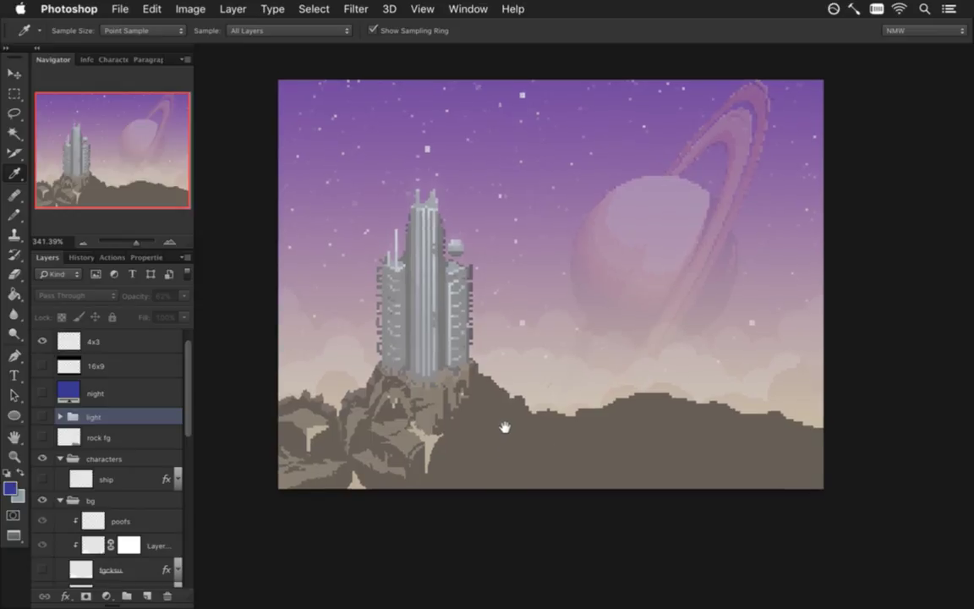
Step: Zoom in on the rock base and sample a brown rock pixel as foreground colour
drag(505, 426, 510, 408)
click(42, 437)
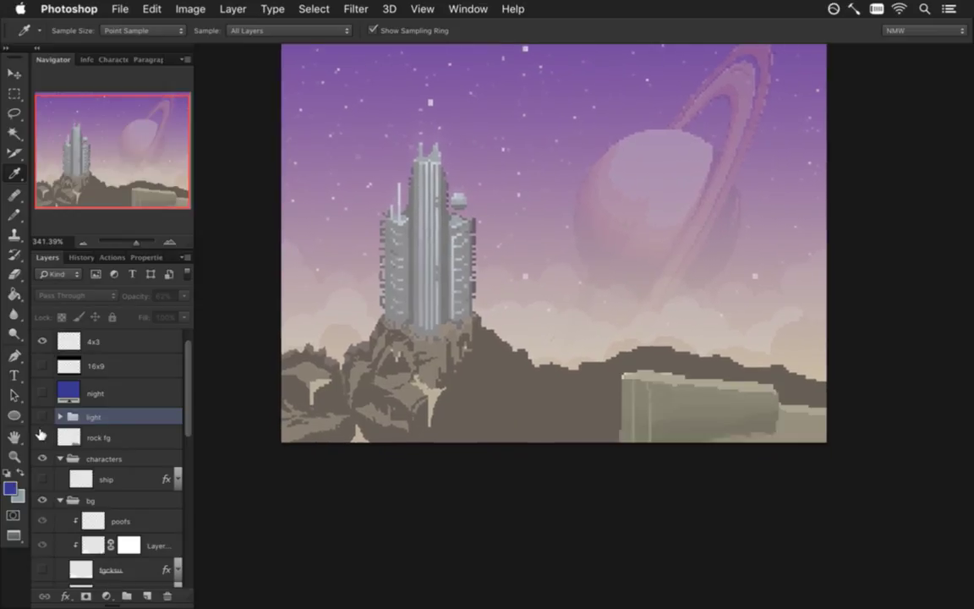
drag(503, 414, 548, 420)
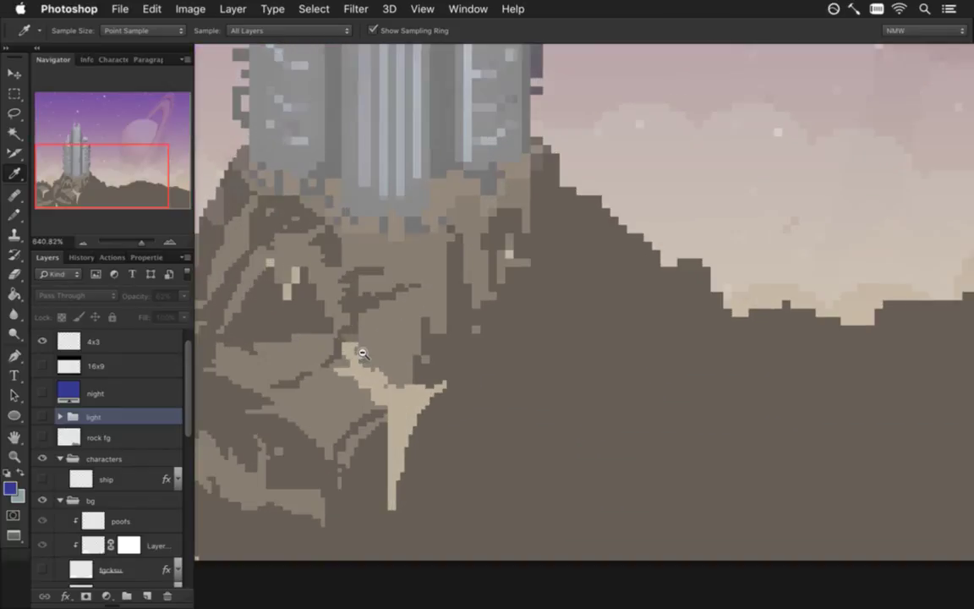
mouse_move(321, 341)
mouse_down()
mouse_move(462, 398)
mouse_move(531, 462)
mouse_up()
click(499, 385)
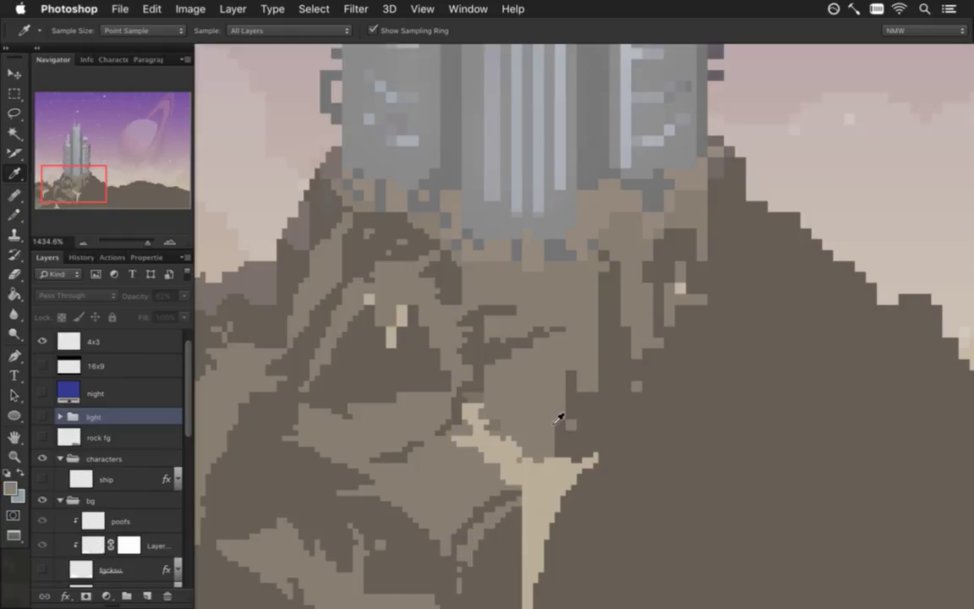
Step: Select the castle layer, show Layer 24, and frame the rocks with the 1 px Pencil ready
key(b)
click(603, 234)
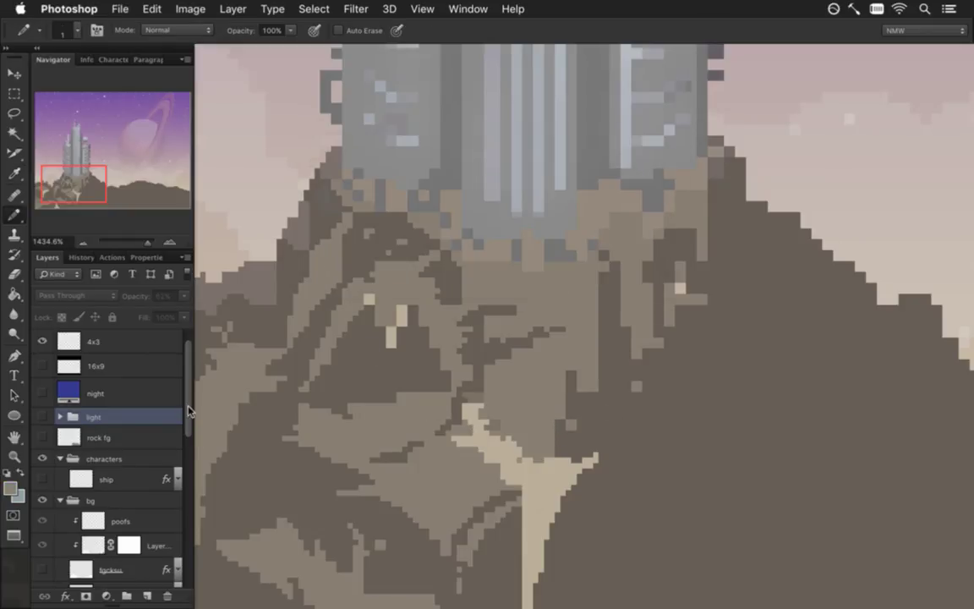
scroll(173, 370, down, 5)
scroll(172, 370, down, 5)
click(98, 480)
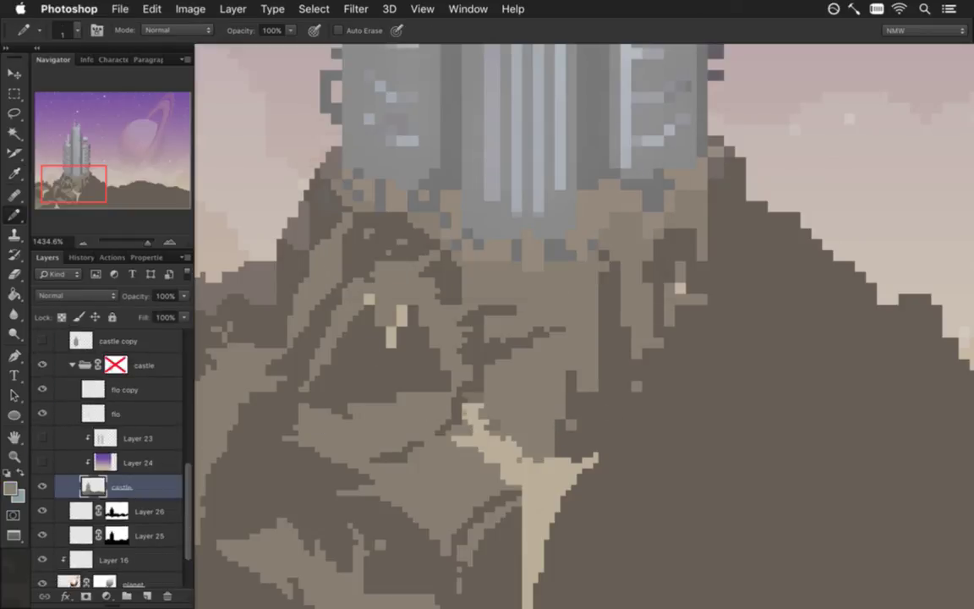
click(43, 461)
key(i)
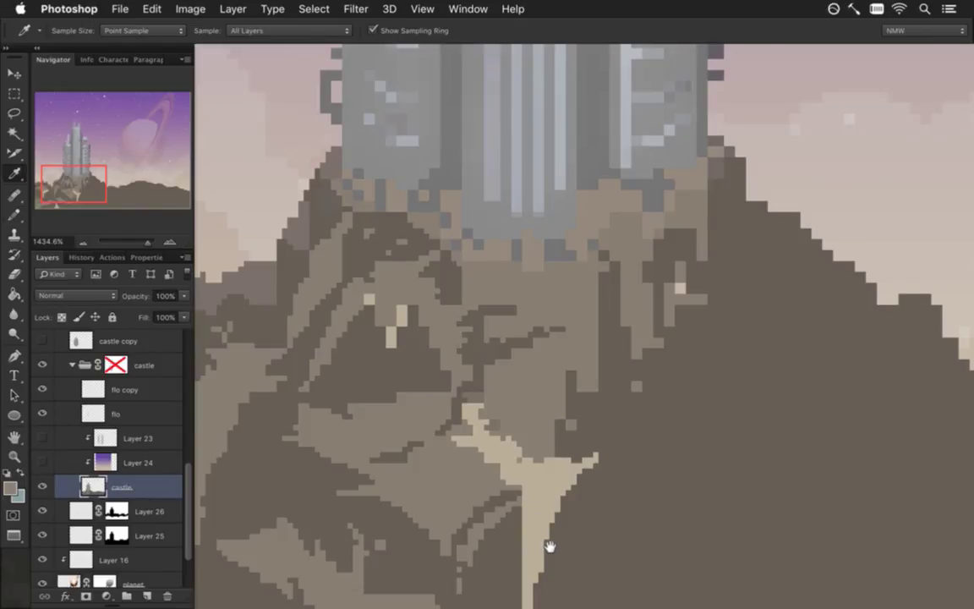
drag(550, 546, 515, 507)
drag(500, 321, 506, 369)
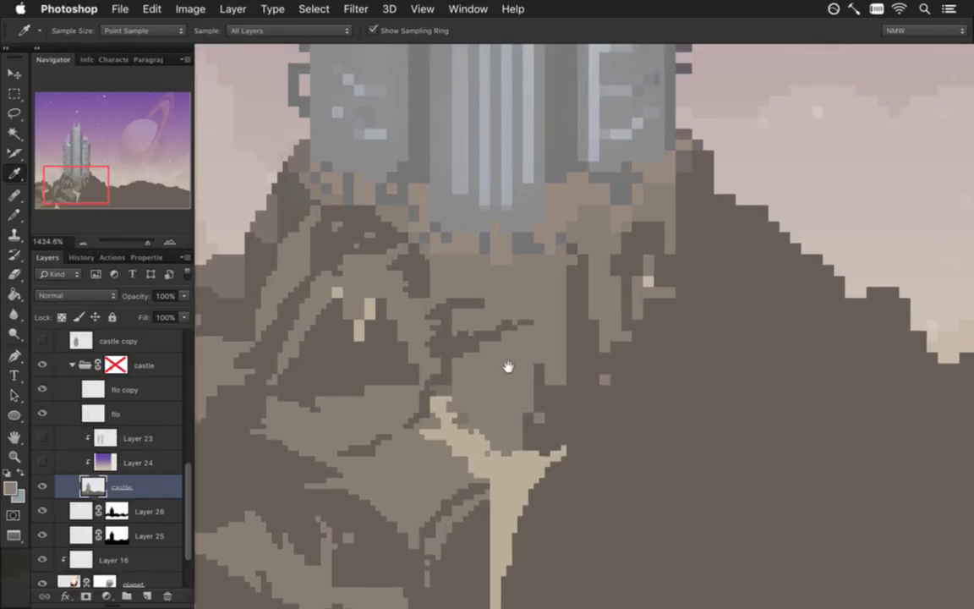
key(b)
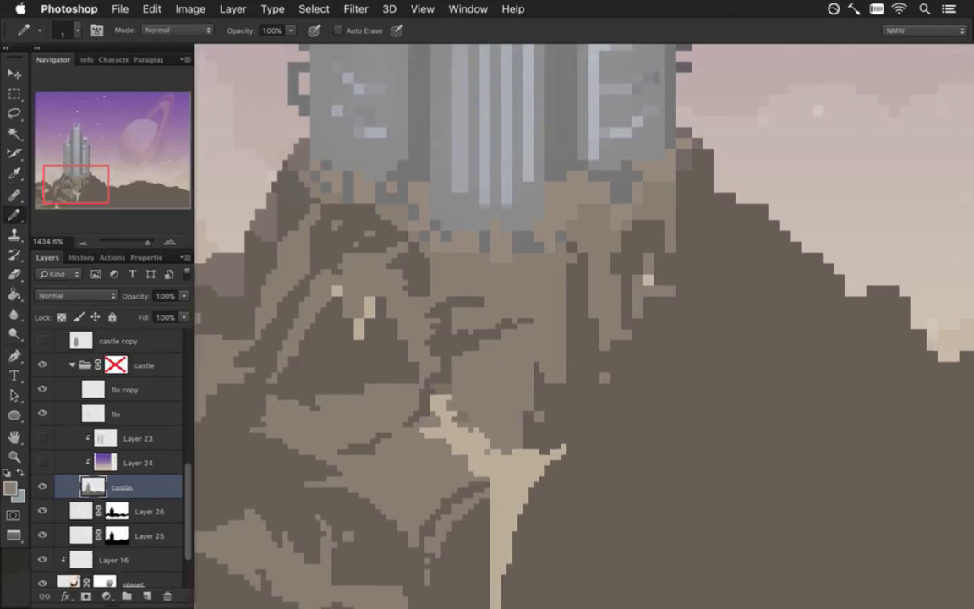
Step: Draw light diagonal highlight strokes across the dark rock beside the drip shape
drag(534, 413, 577, 423)
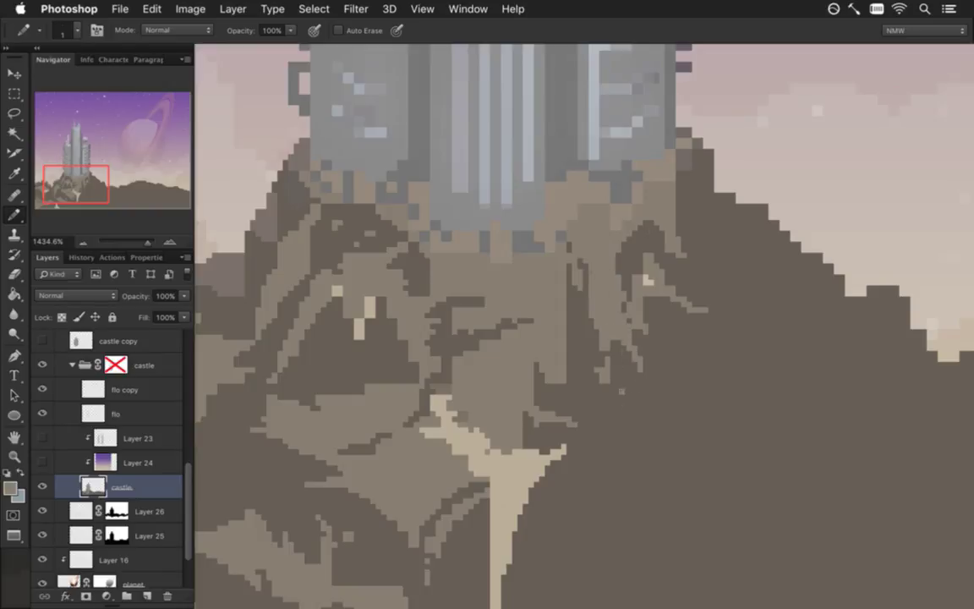
drag(597, 366, 684, 436)
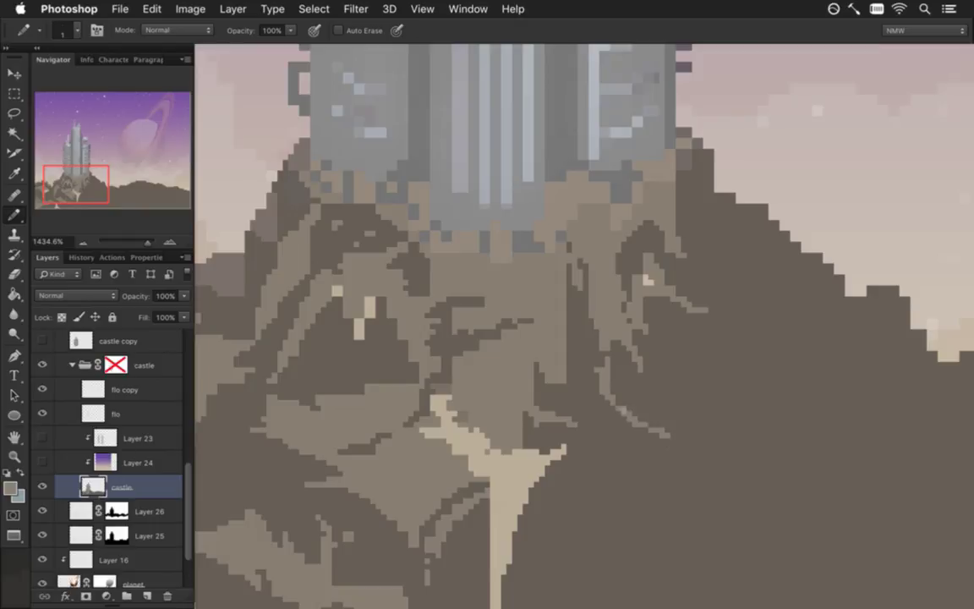
drag(673, 411, 755, 444)
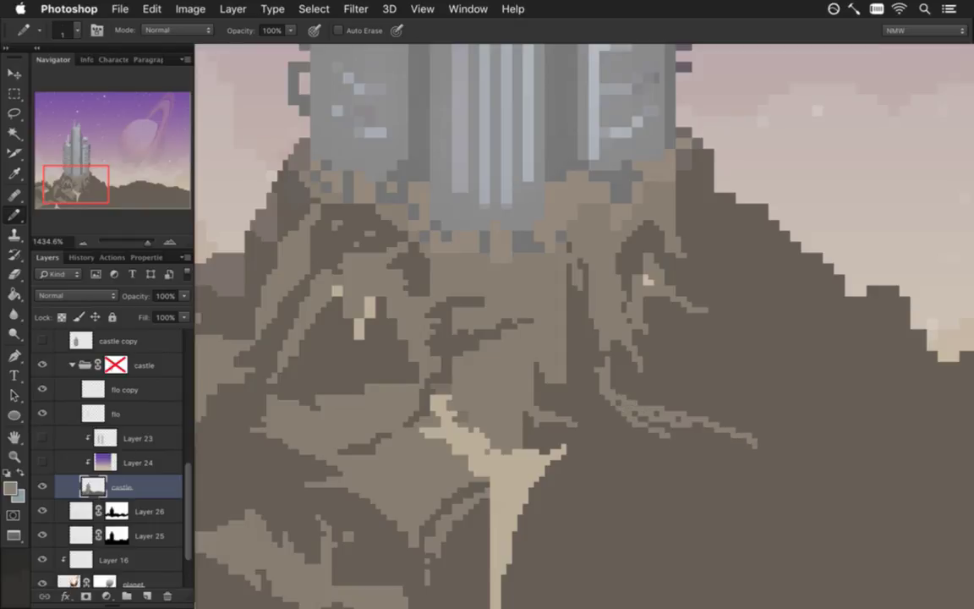
drag(627, 384, 687, 427)
drag(755, 445, 760, 451)
click(757, 463)
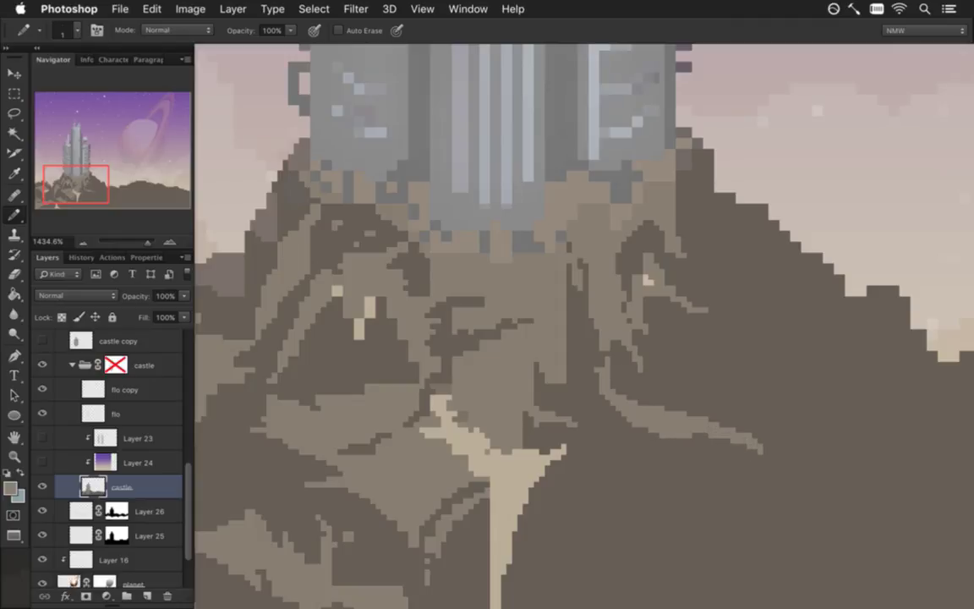
drag(708, 475, 591, 429)
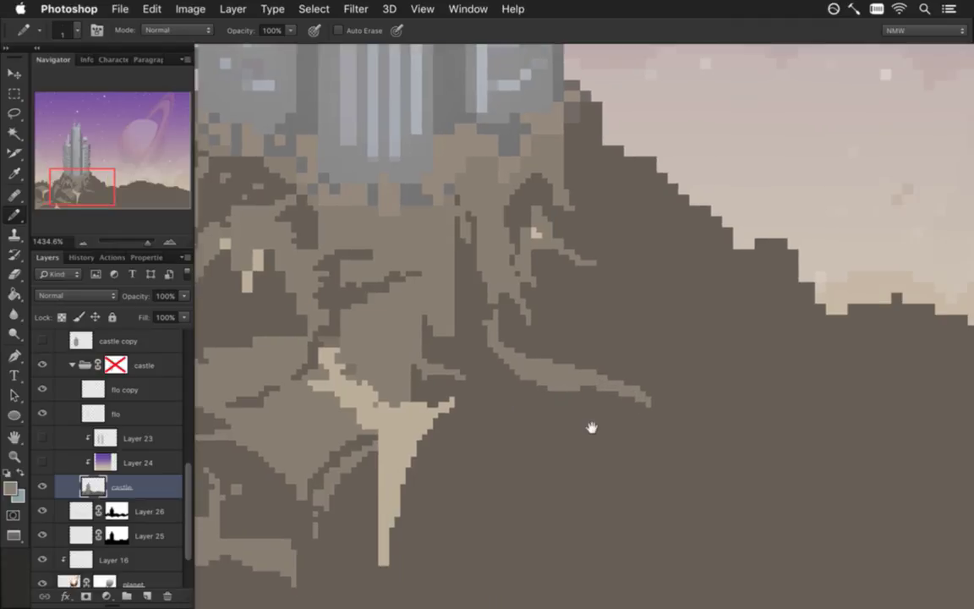
Step: Sample a light tan and paint a filled highlight shape on the rock with a dark detail line
alt+click(483, 409)
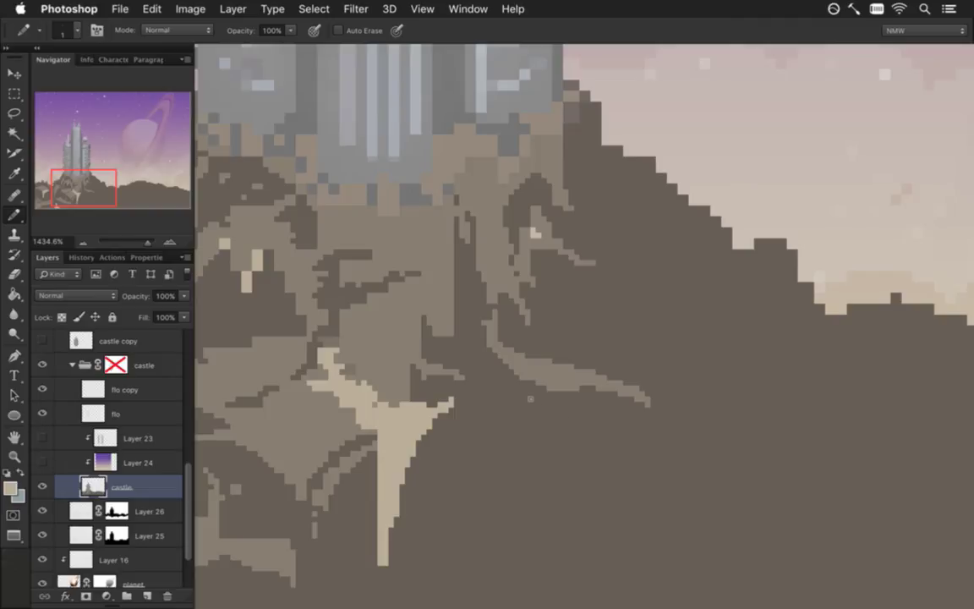
mouse_move(520, 383)
mouse_down()
mouse_move(640, 461)
mouse_move(511, 413)
mouse_up()
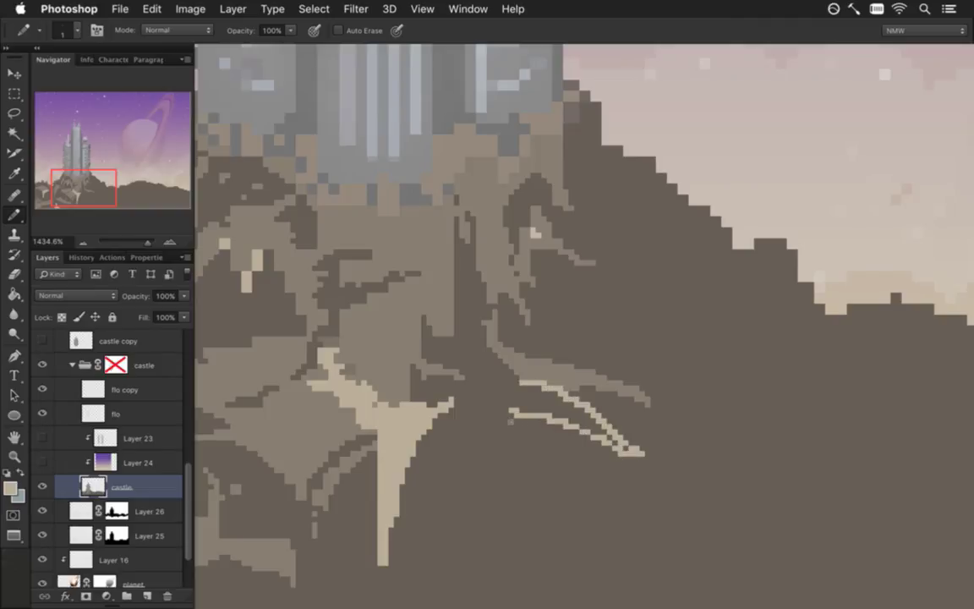
mouse_move(510, 413)
mouse_down()
mouse_move(512, 438)
mouse_move(495, 388)
mouse_up()
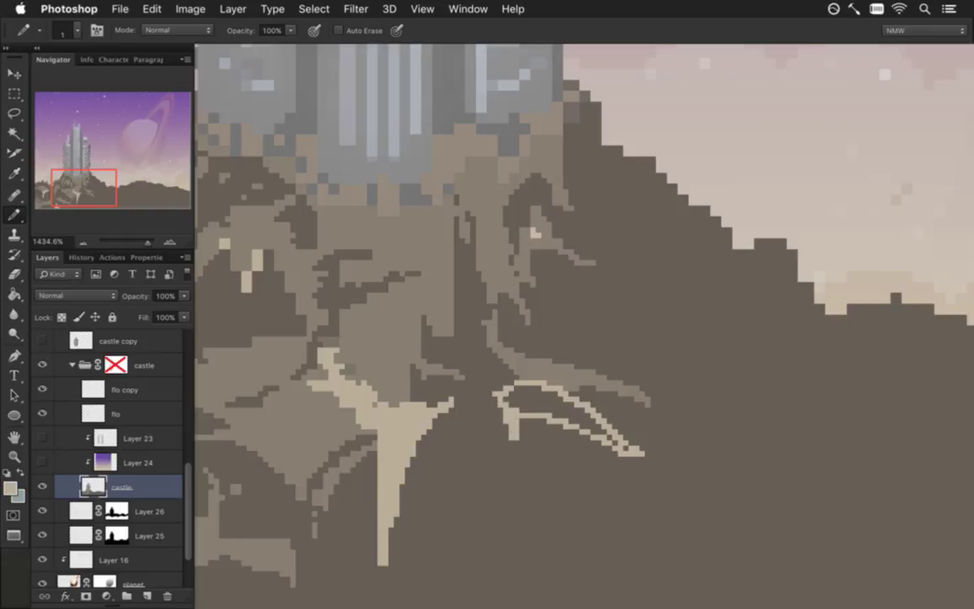
click(549, 408)
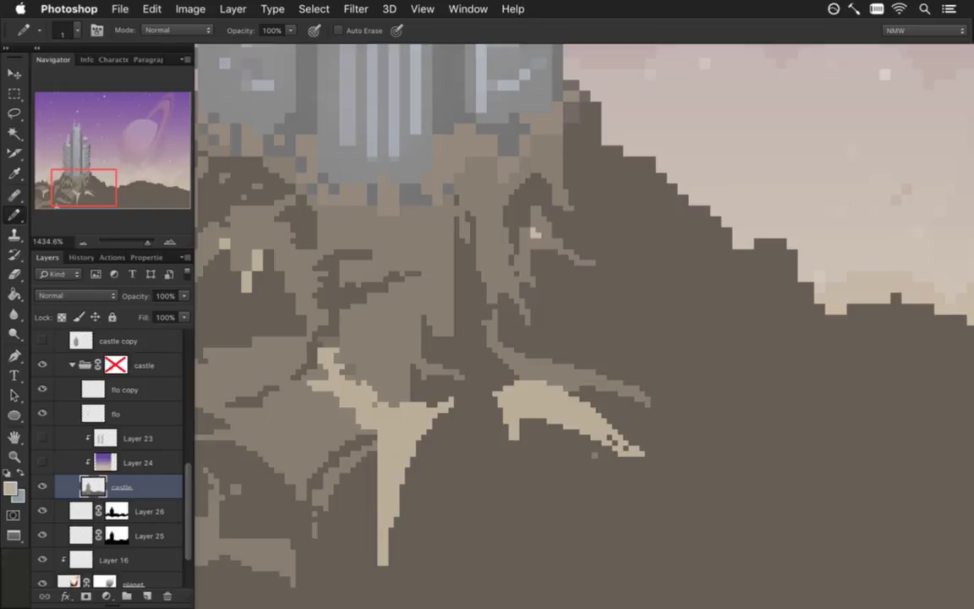
alt+click(631, 442)
drag(600, 429, 585, 418)
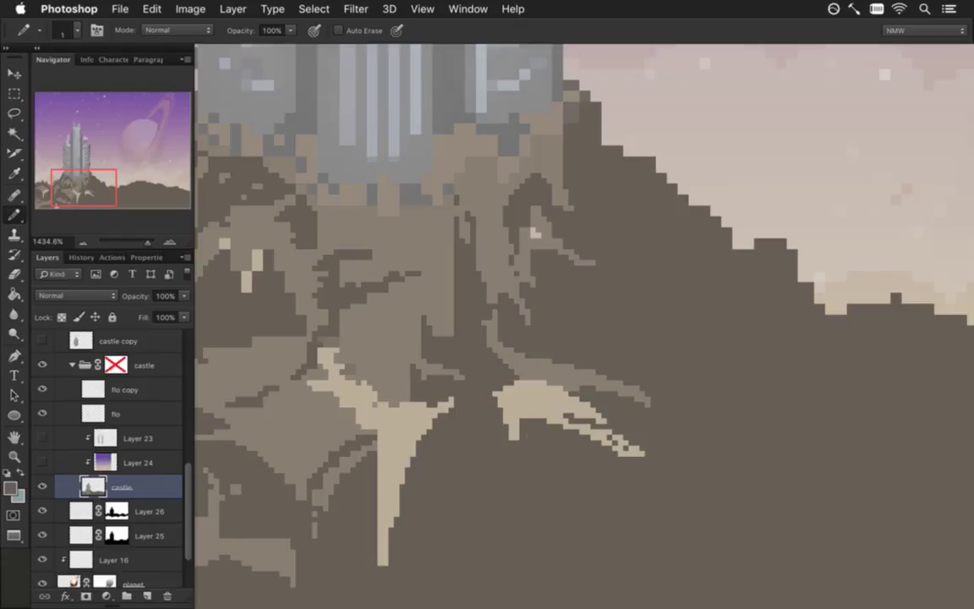
Step: Draw two long light lines outlining a band down the right slope
key(i)
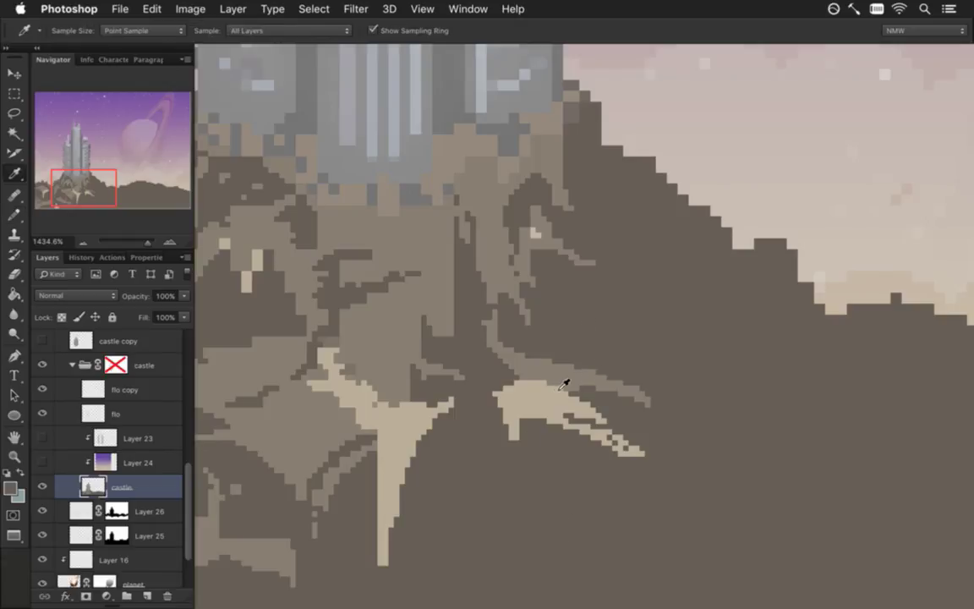
key(b)
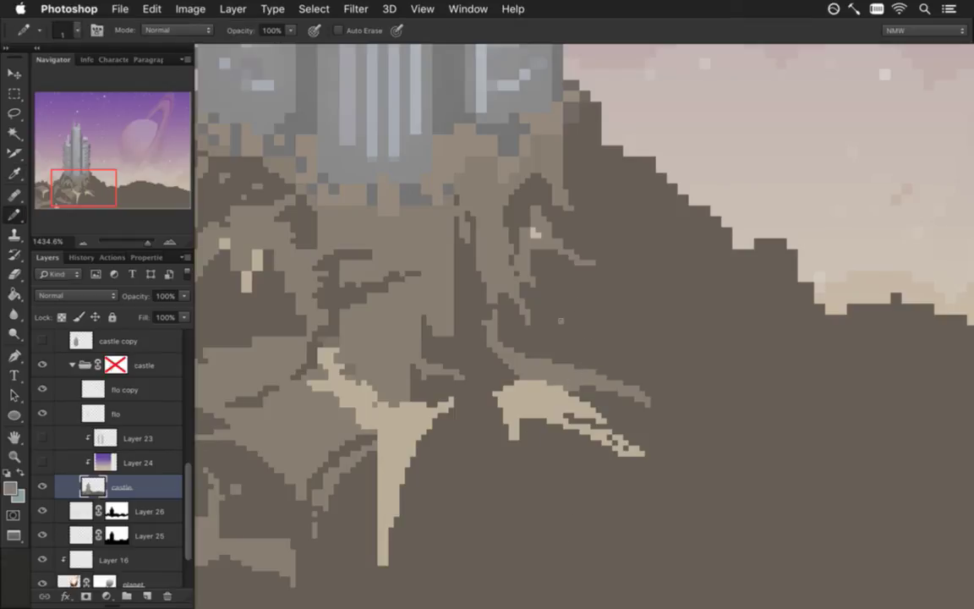
mouse_move(586, 219)
mouse_down()
mouse_move(736, 294)
mouse_move(898, 450)
mouse_up()
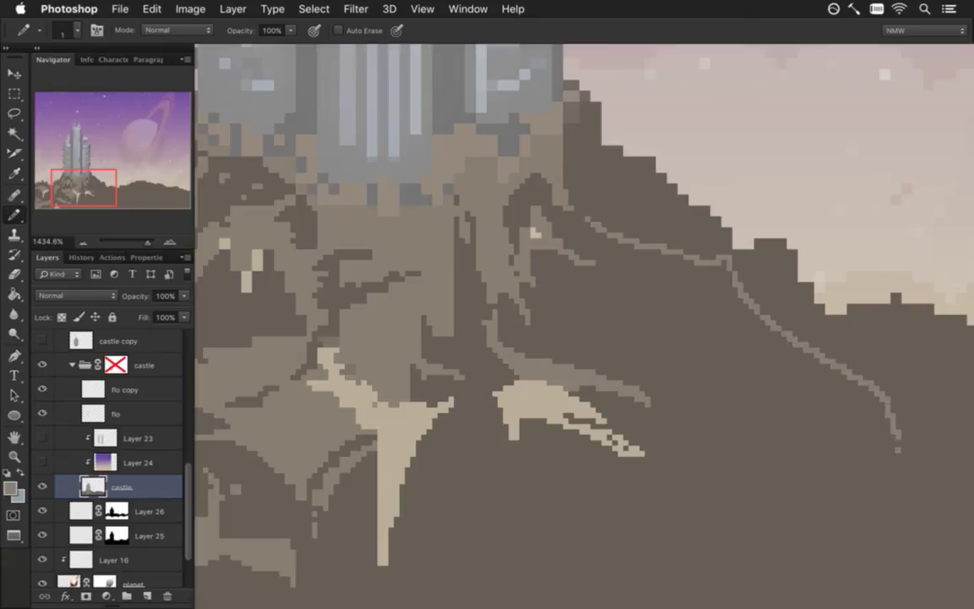
mouse_move(517, 246)
mouse_down()
mouse_move(718, 371)
mouse_move(833, 427)
mouse_up()
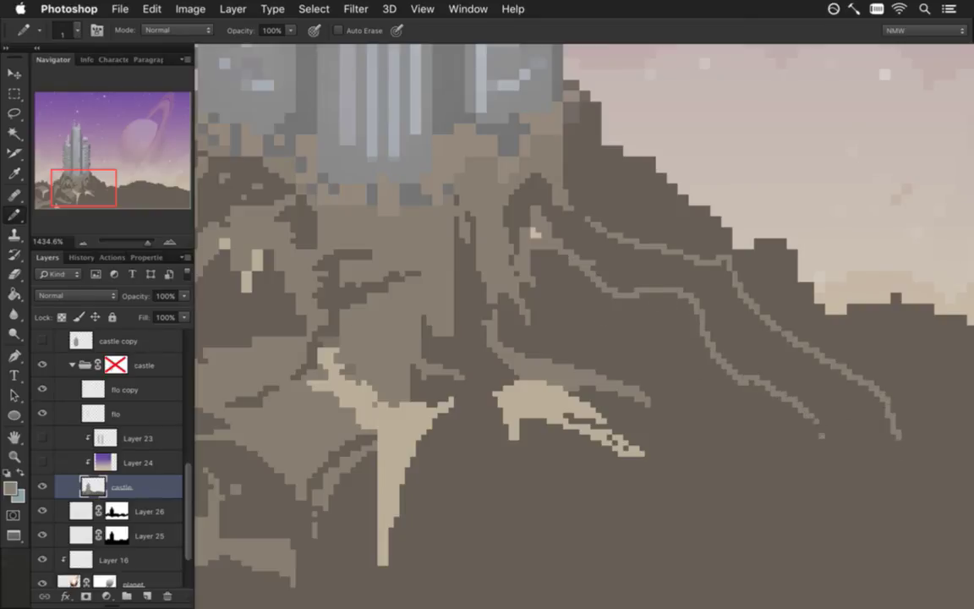
Step: Flood-fill the band between the lines with lighter brown, undoing an accidental fill first
key(g)
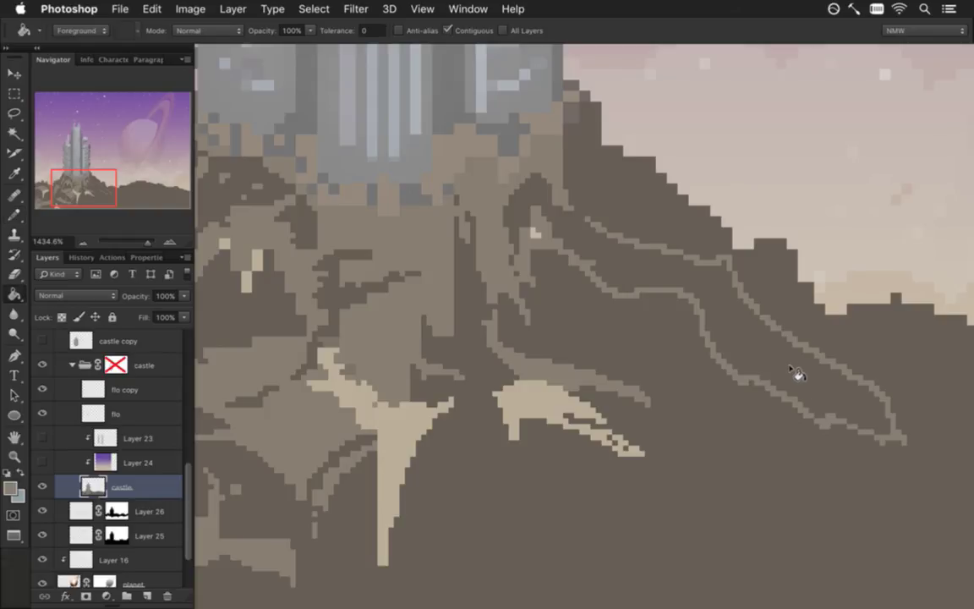
click(774, 356)
key(ctrl+z)
key(b)
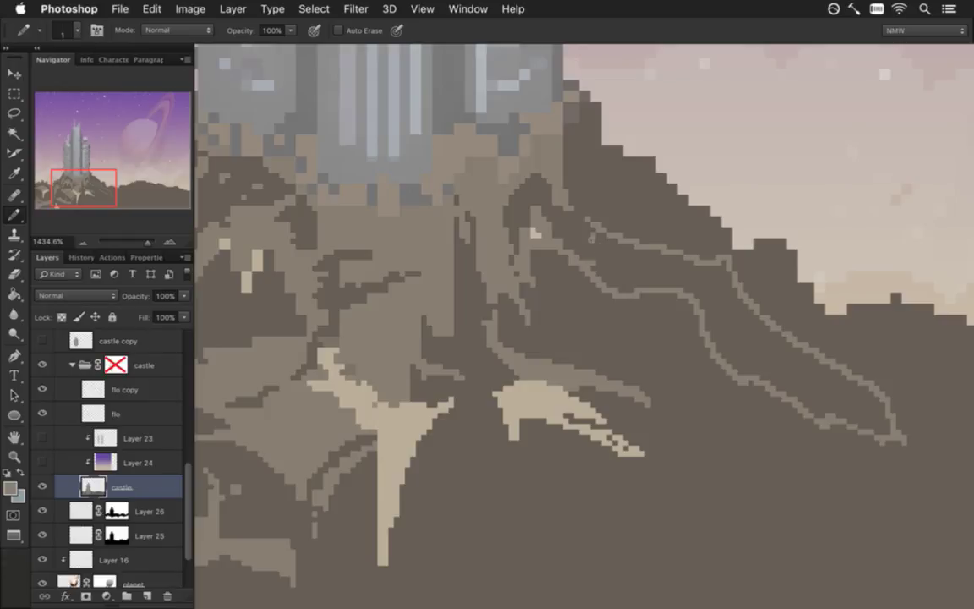
key(g)
click(617, 275)
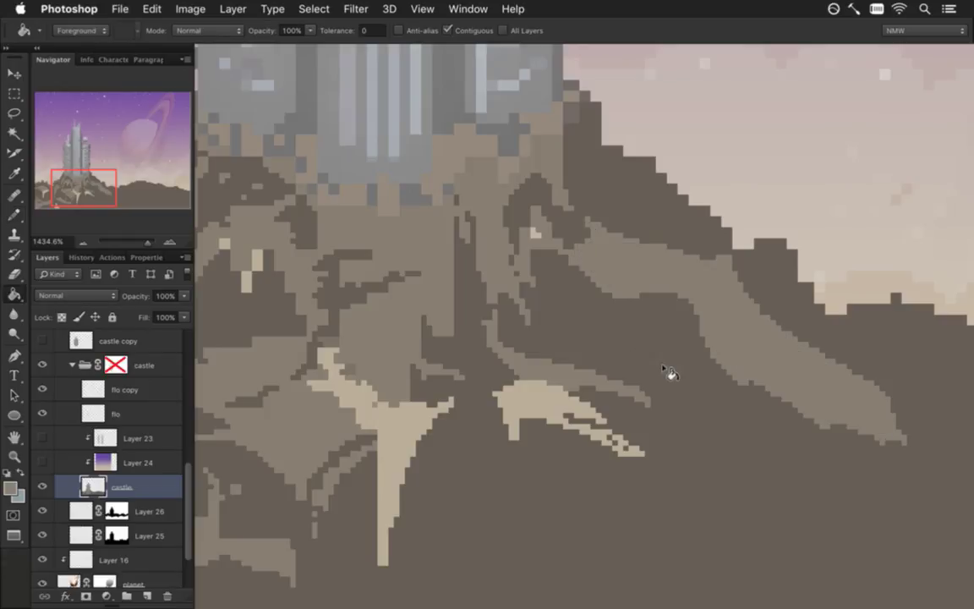
key(b)
Step: Extend the light band and add a dark crease and bracket details near its tip
alt+click(668, 334)
drag(622, 280, 638, 296)
drag(720, 343, 747, 382)
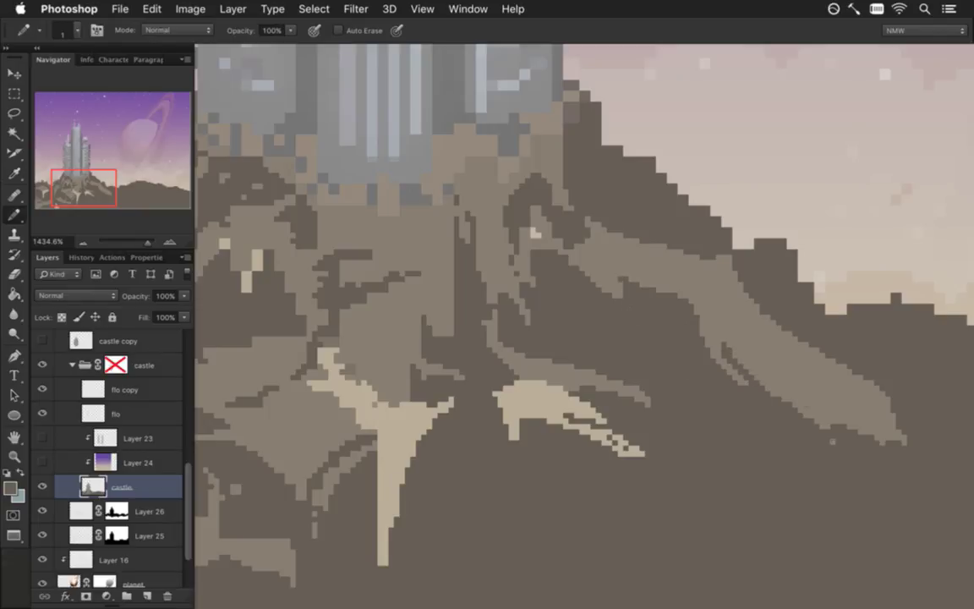
drag(843, 402, 827, 423)
click(863, 432)
scroll(783, 435, right, 3)
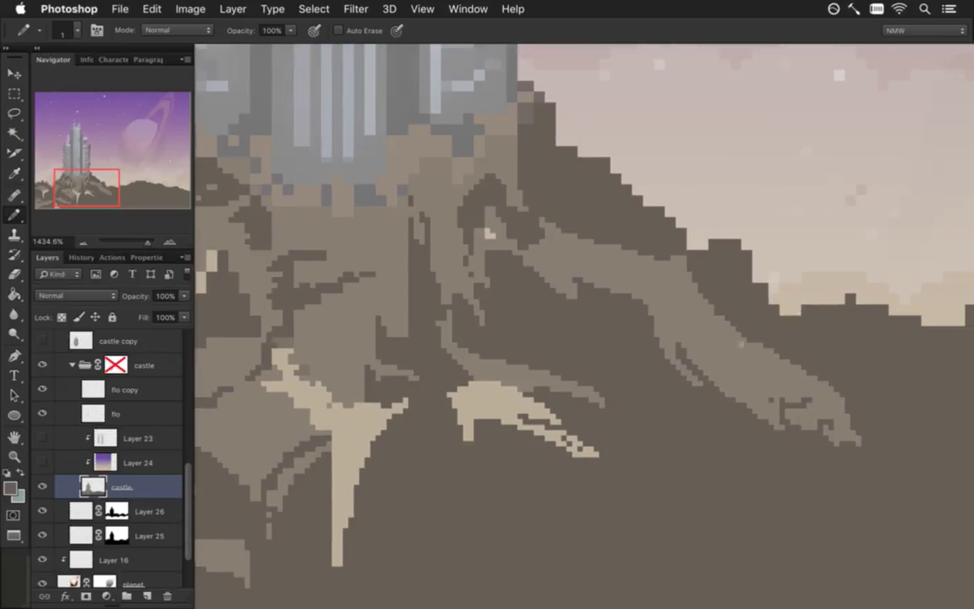
Step: Darken the band's top edge and the upper ridge edge bordering the sky
drag(710, 314, 738, 338)
click(691, 290)
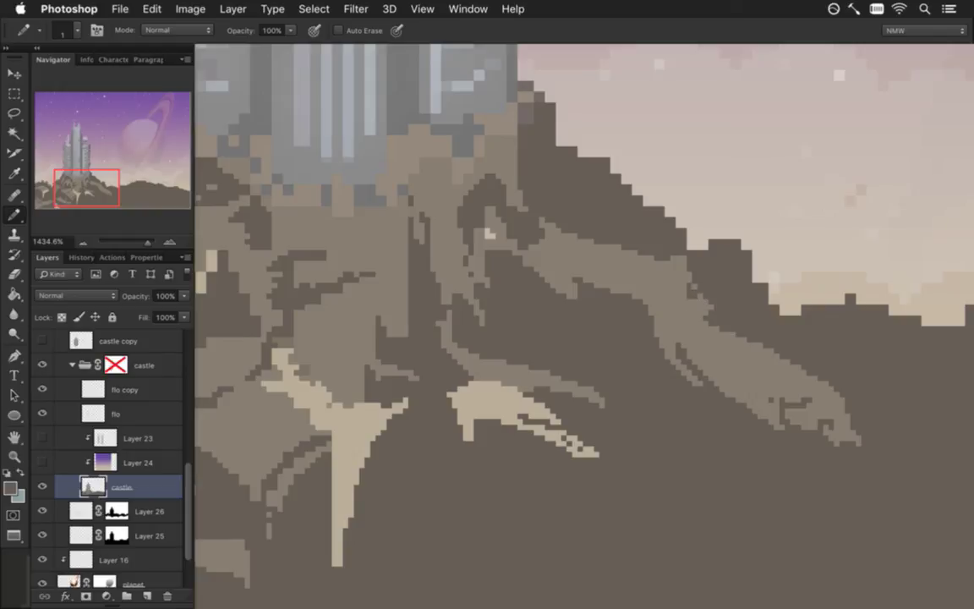
alt+click(583, 182)
drag(524, 136, 606, 158)
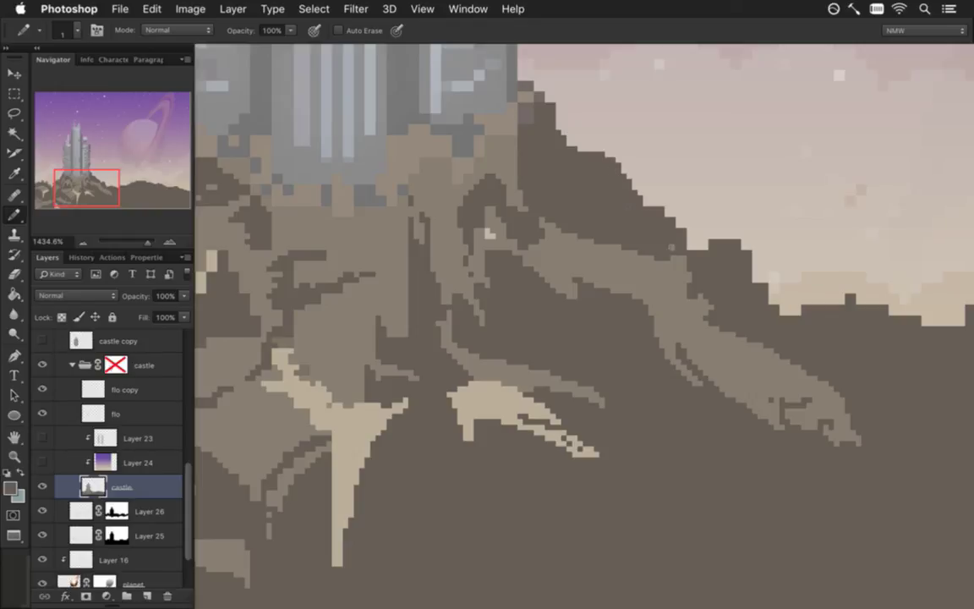
mouse_move(726, 288)
mouse_down()
mouse_move(597, 299)
mouse_move(651, 314)
mouse_up()
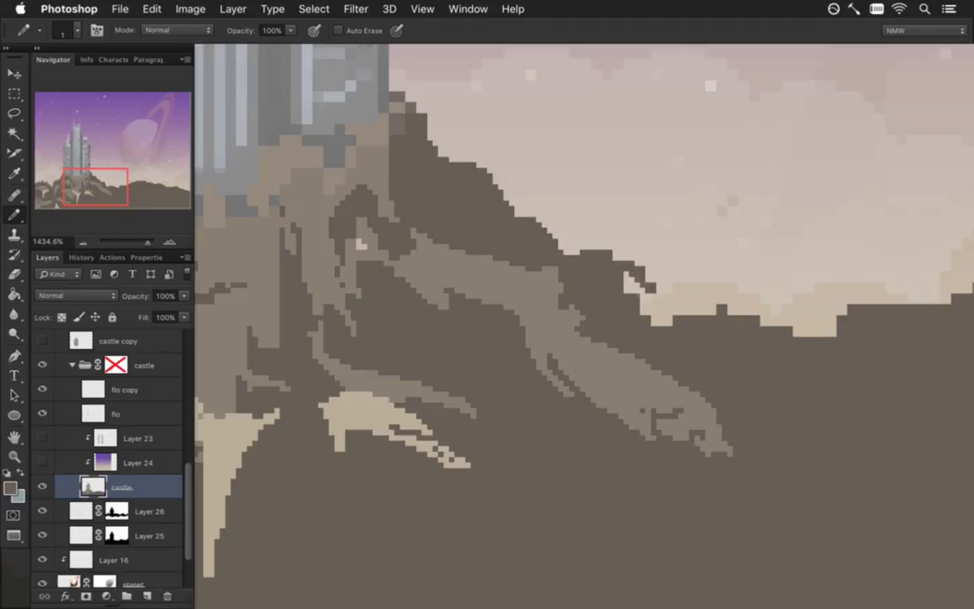
Step: Fill the sky notch in the ridge with dark rock and paint a pointed peak
drag(628, 272, 655, 323)
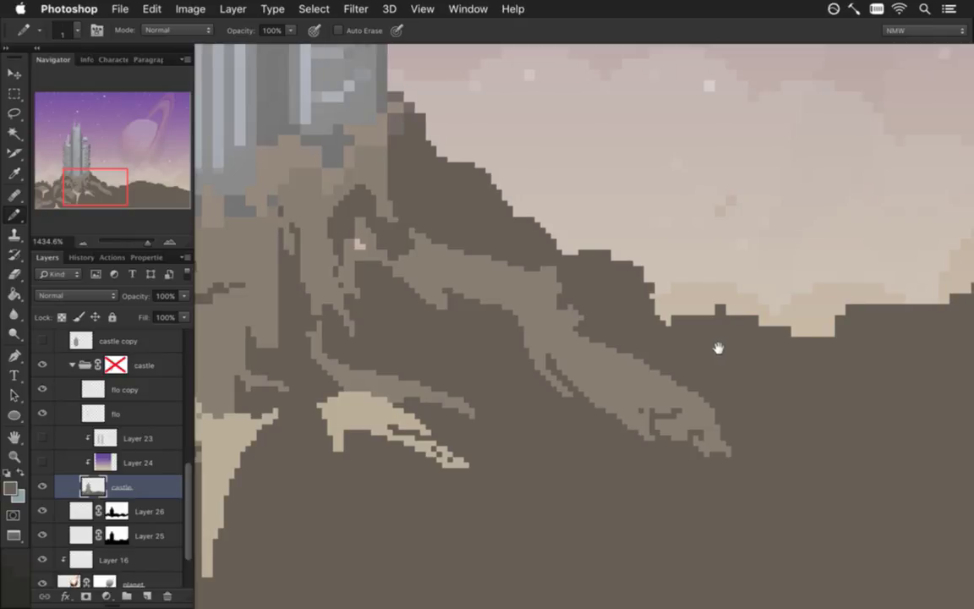
scroll(718, 343, right, 3)
mouse_move(625, 324)
mouse_down()
mouse_move(666, 336)
mouse_move(756, 332)
mouse_up()
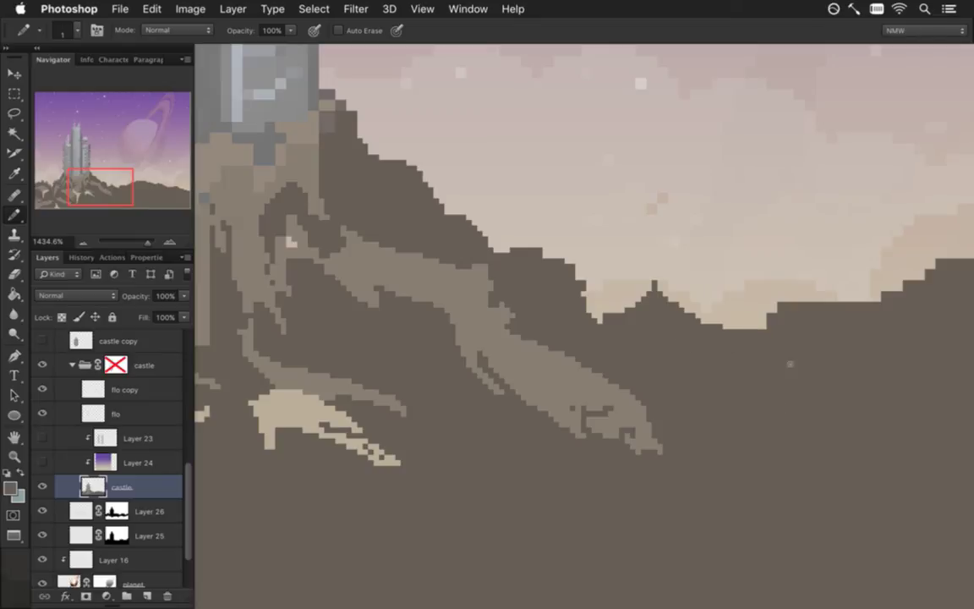
Step: Smooth the hill slope toward the document's right edge into finer dark steps
drag(808, 332, 672, 336)
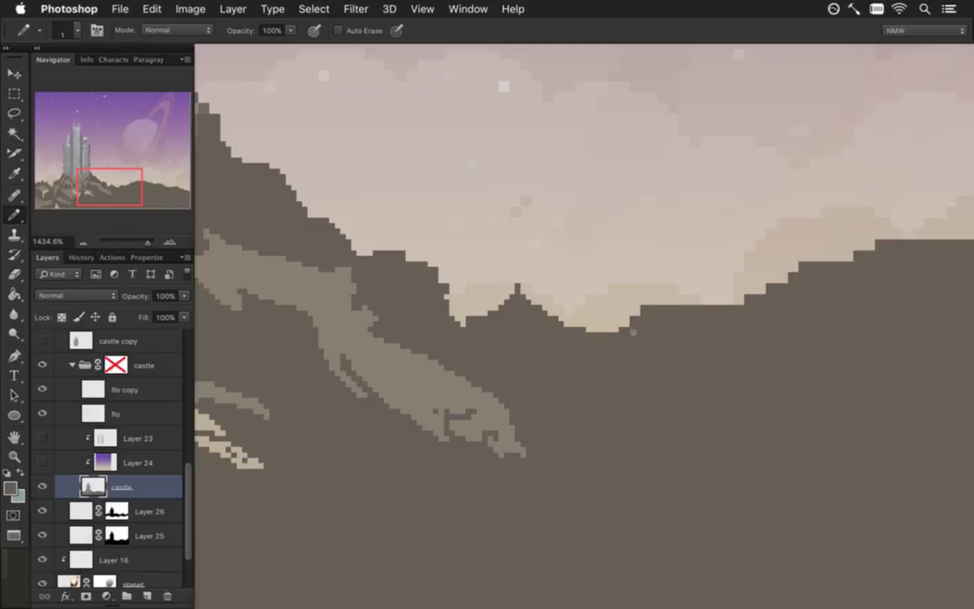
mouse_move(870, 288)
mouse_down()
mouse_move(587, 290)
mouse_move(620, 277)
mouse_move(662, 283)
mouse_move(716, 259)
mouse_up()
drag(859, 291, 875, 298)
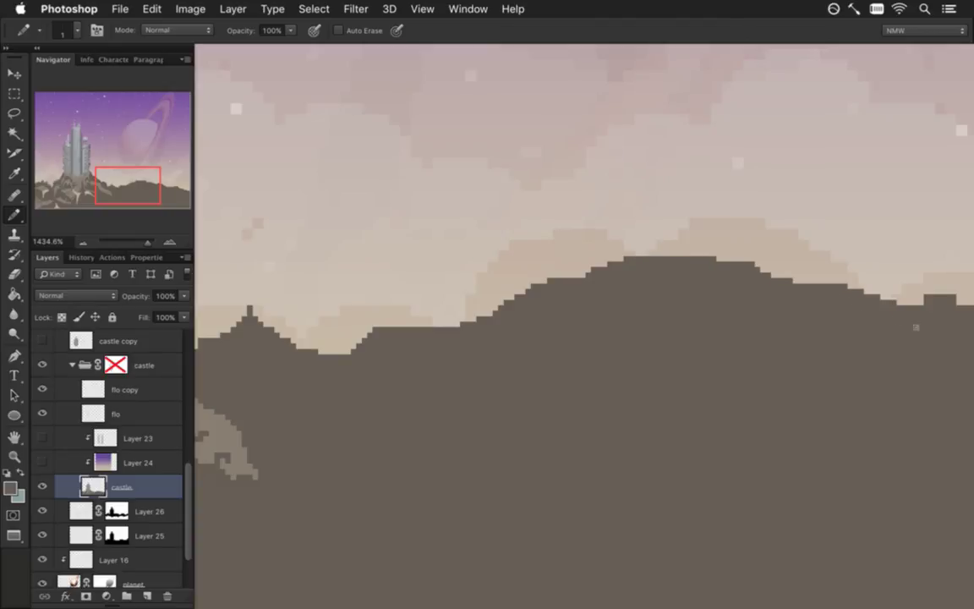
mouse_move(870, 347)
mouse_down()
mouse_move(554, 348)
mouse_move(444, 330)
mouse_up()
mouse_move(519, 298)
mouse_down()
mouse_move(494, 307)
mouse_move(604, 307)
mouse_move(622, 328)
mouse_move(691, 334)
mouse_up()
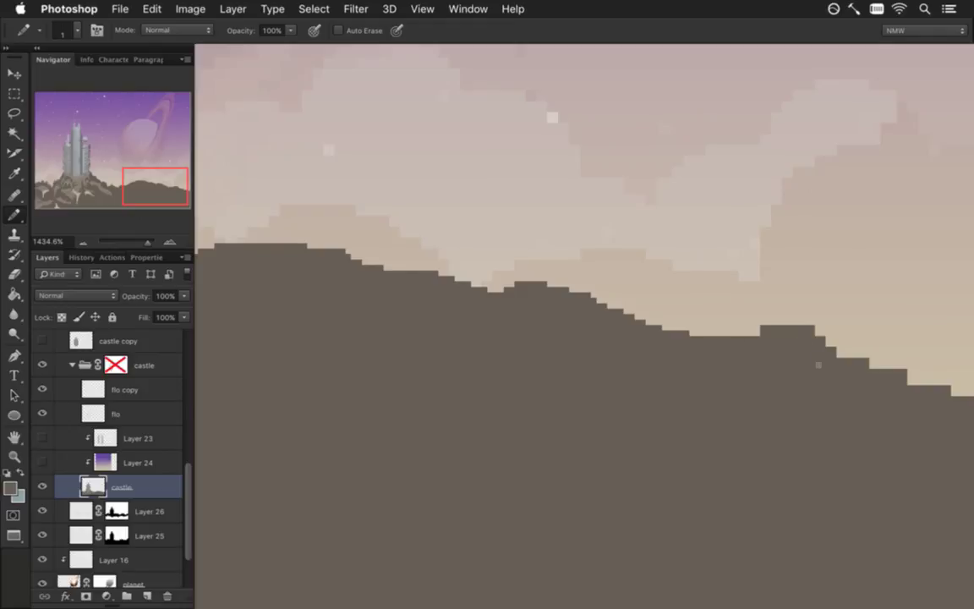
mouse_move(825, 361)
mouse_down()
mouse_move(551, 347)
mouse_move(569, 340)
mouse_up()
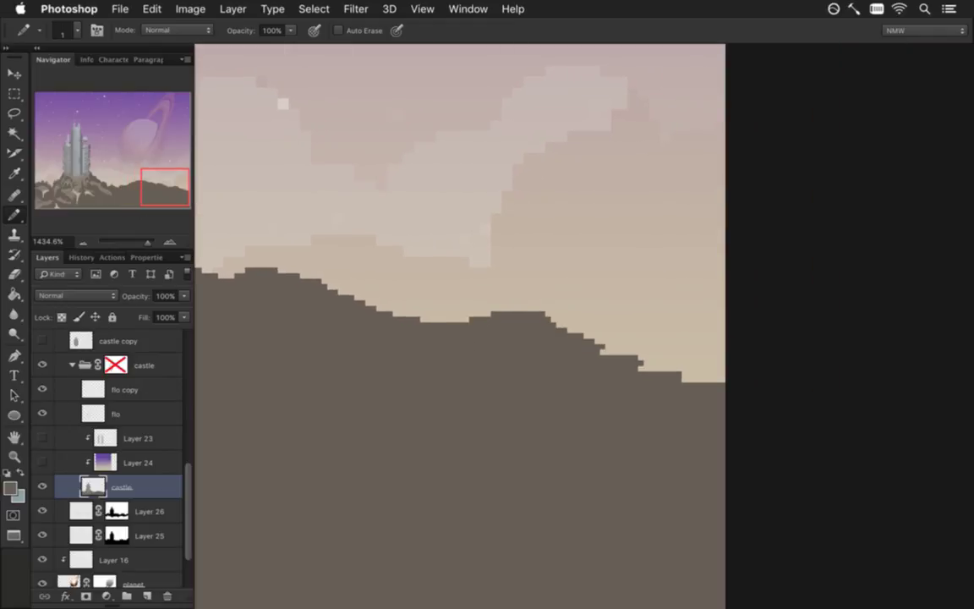
drag(643, 360, 681, 377)
Step: Erase narrow notches and a diagonal into the hill edge, undoing two unwanted erasures
key(e)
mouse_move(706, 382)
mouse_down()
mouse_move(712, 434)
mouse_move(718, 397)
mouse_move(696, 411)
mouse_up()
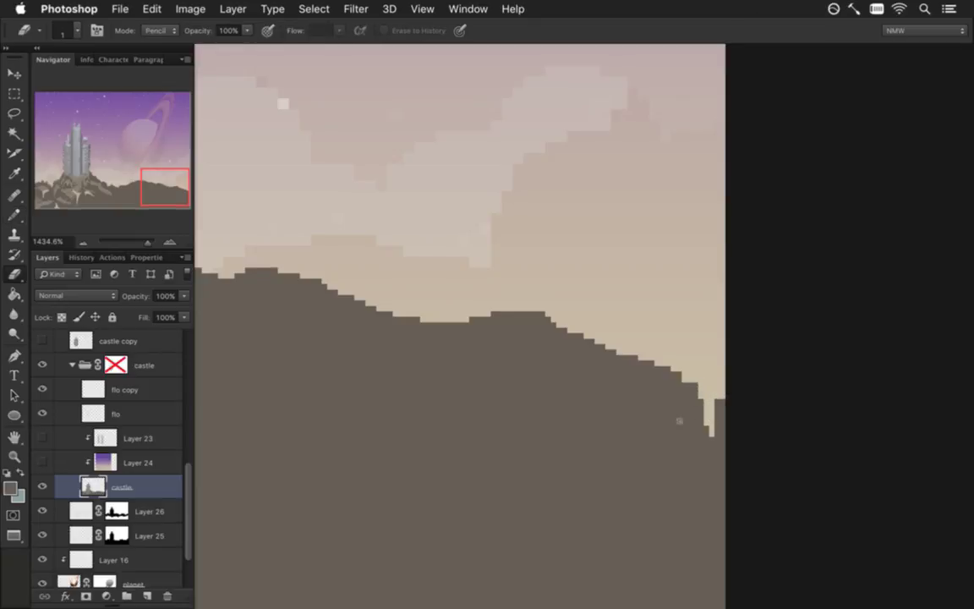
key(ctrl+alt+z)
key(ctrl+alt+z)
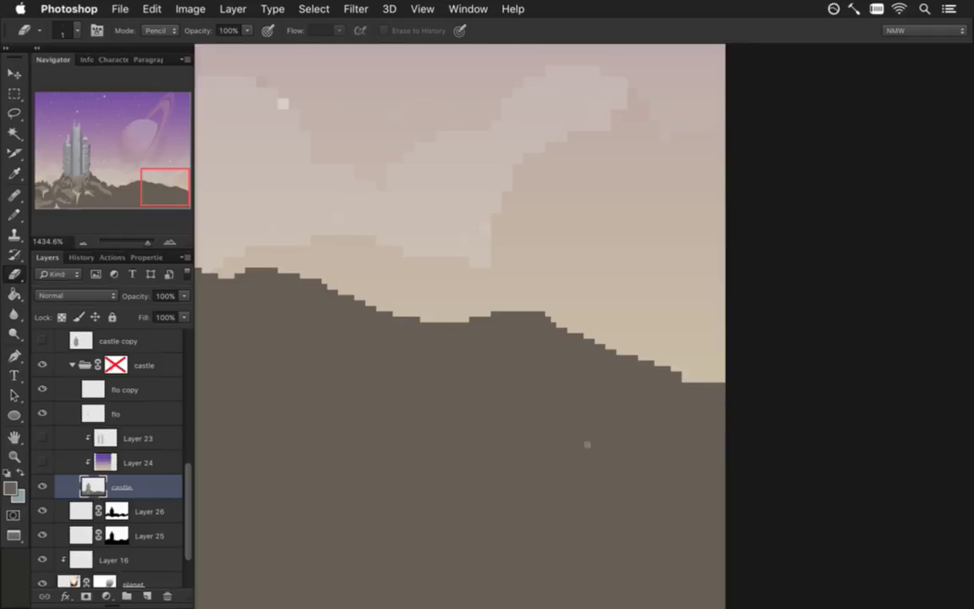
scroll(405, 406, left, 5)
scroll(560, 374, down, 2)
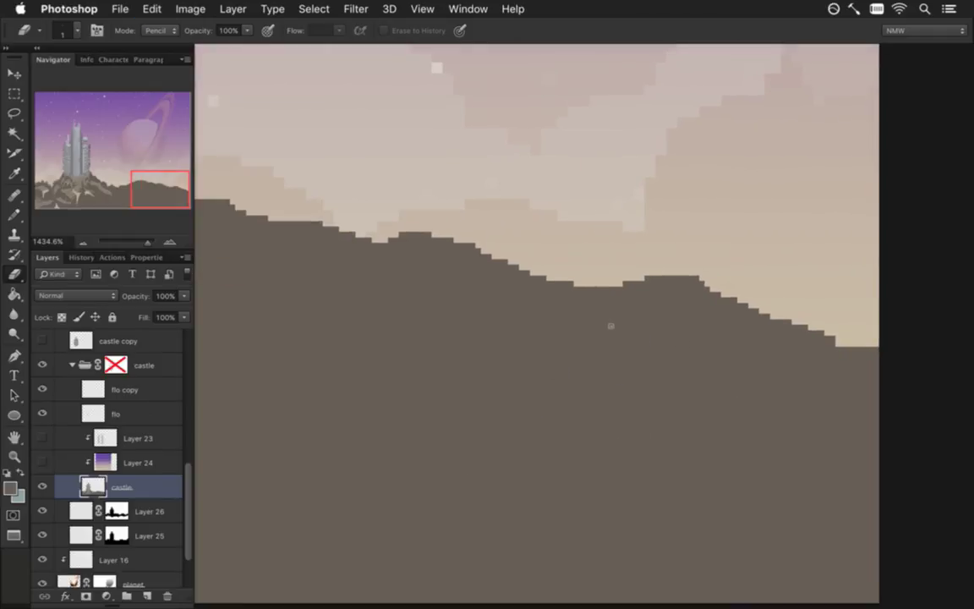
drag(568, 297, 592, 300)
key(ctrl+alt+z)
mouse_move(323, 385)
mouse_down()
mouse_move(563, 315)
mouse_move(609, 317)
mouse_up()
drag(652, 175, 655, 197)
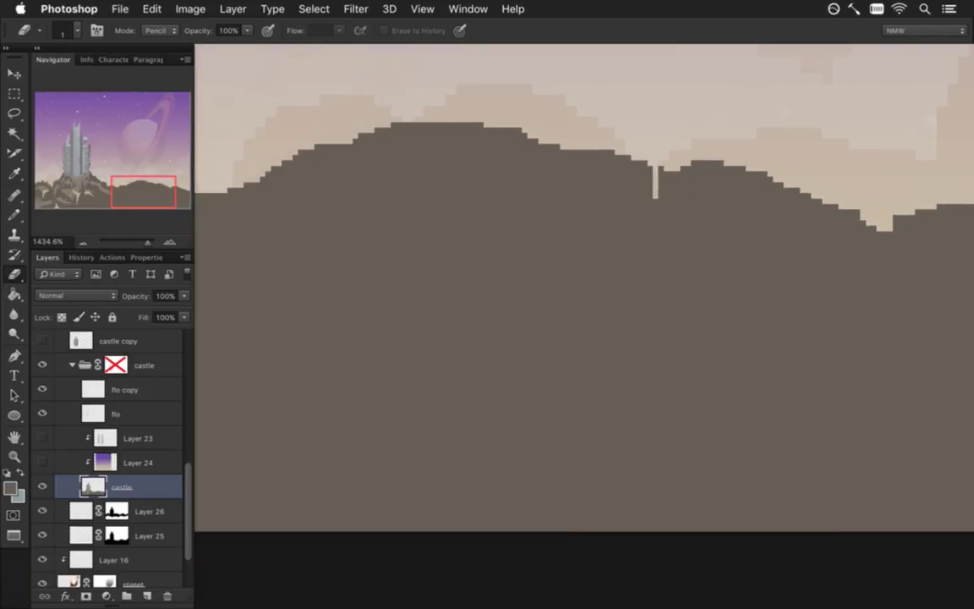
mouse_move(624, 157)
mouse_down()
mouse_move(649, 179)
mouse_move(620, 159)
mouse_up()
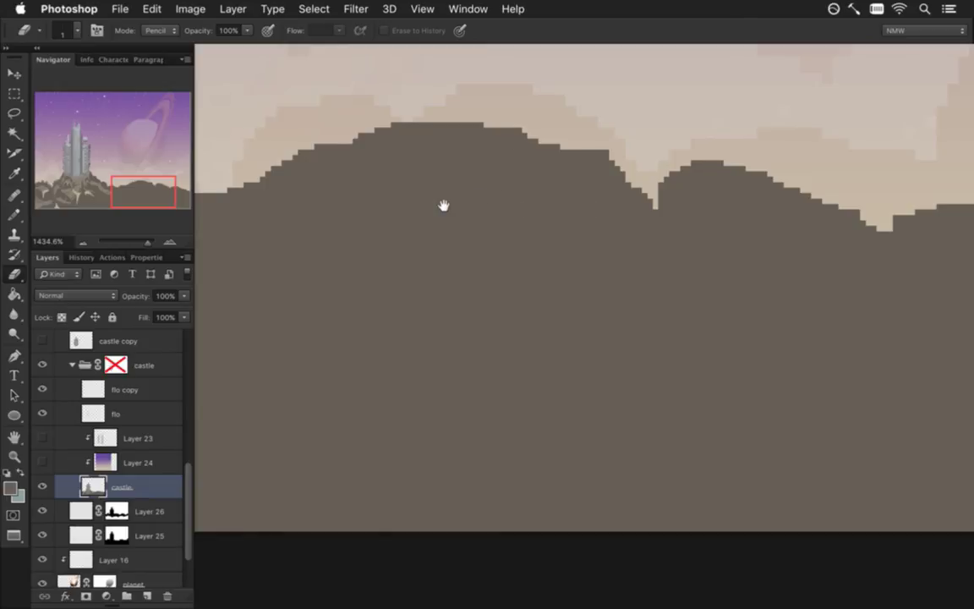
Step: Erase the left mountain edge into a jagged shape and reshape the notch around the light spike
scroll(443, 205, up, 2)
scroll(498, 243, up, 2)
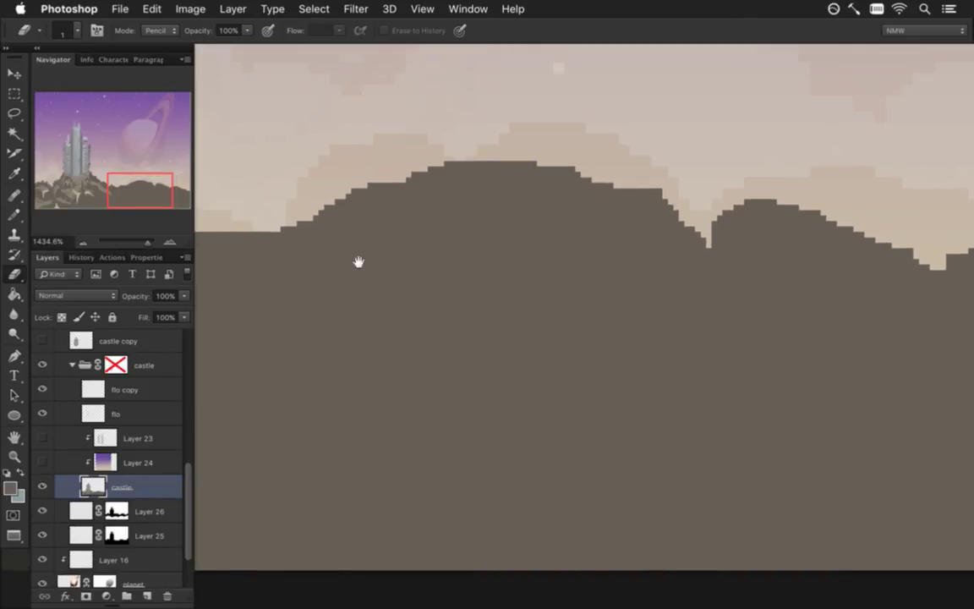
scroll(397, 248, left, 3)
mouse_move(217, 236)
mouse_down()
mouse_move(243, 294)
mouse_move(218, 249)
mouse_up()
drag(203, 235, 227, 272)
mouse_move(278, 315)
mouse_down()
mouse_move(391, 283)
mouse_move(398, 231)
mouse_up()
mouse_move(445, 192)
mouse_down()
mouse_move(439, 209)
mouse_move(437, 188)
mouse_move(460, 222)
mouse_up()
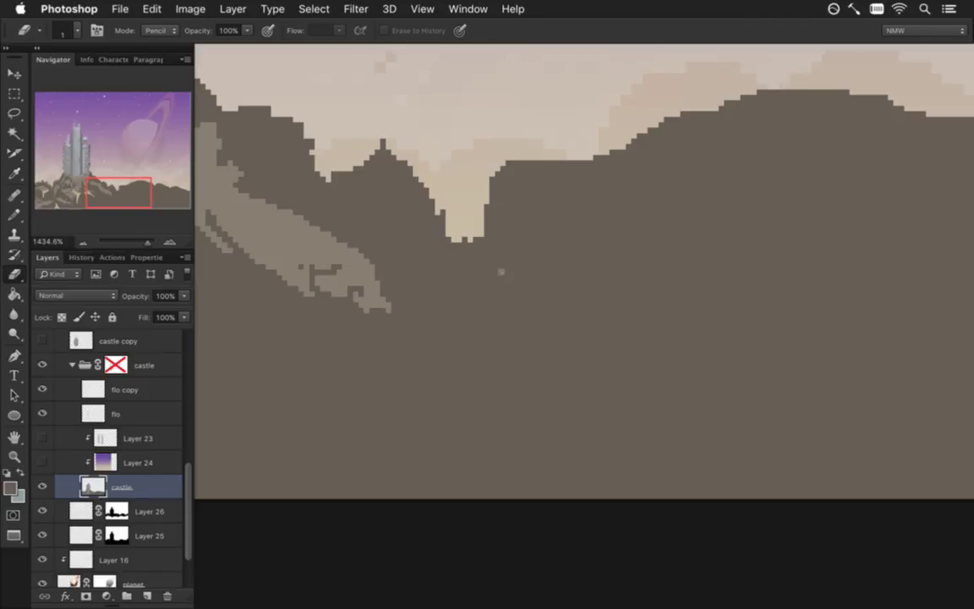
drag(492, 307, 430, 316)
drag(548, 271, 568, 246)
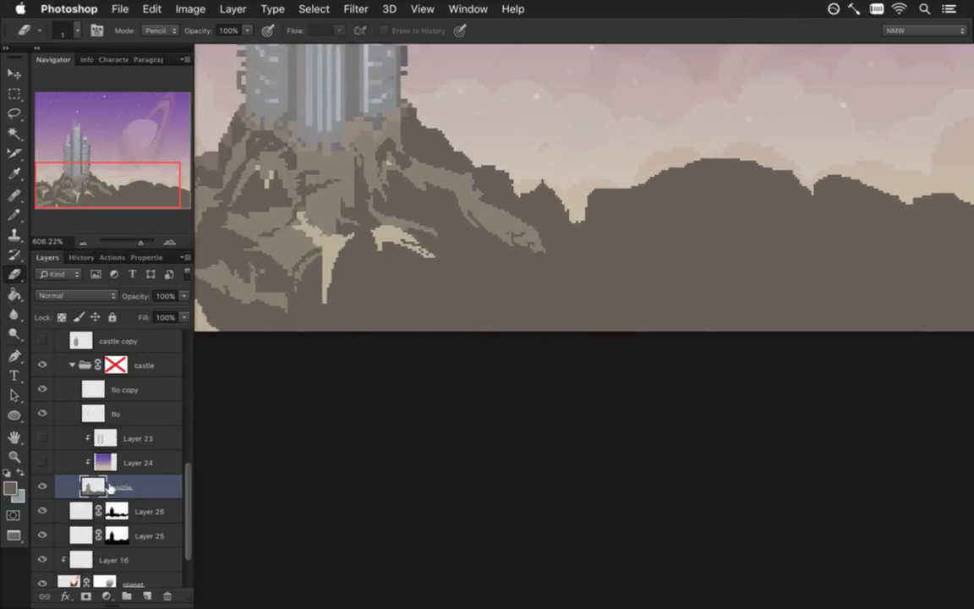
mouse_move(188, 485)
mouse_down()
mouse_move(186, 526)
mouse_move(188, 452)
mouse_up()
Step: Briefly preview the castle copy layer, then make the rock fg layer visible
click(43, 400)
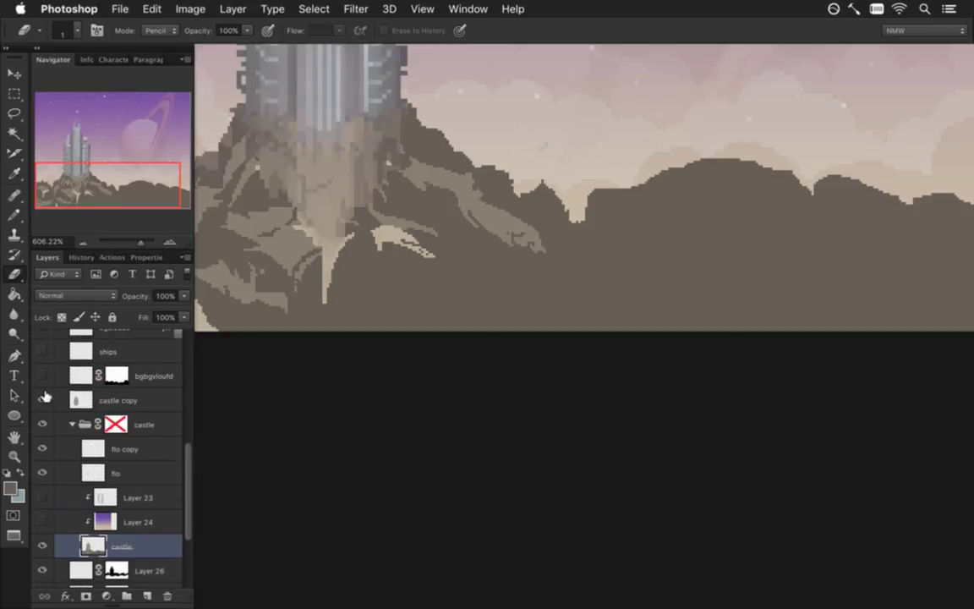
click(42, 400)
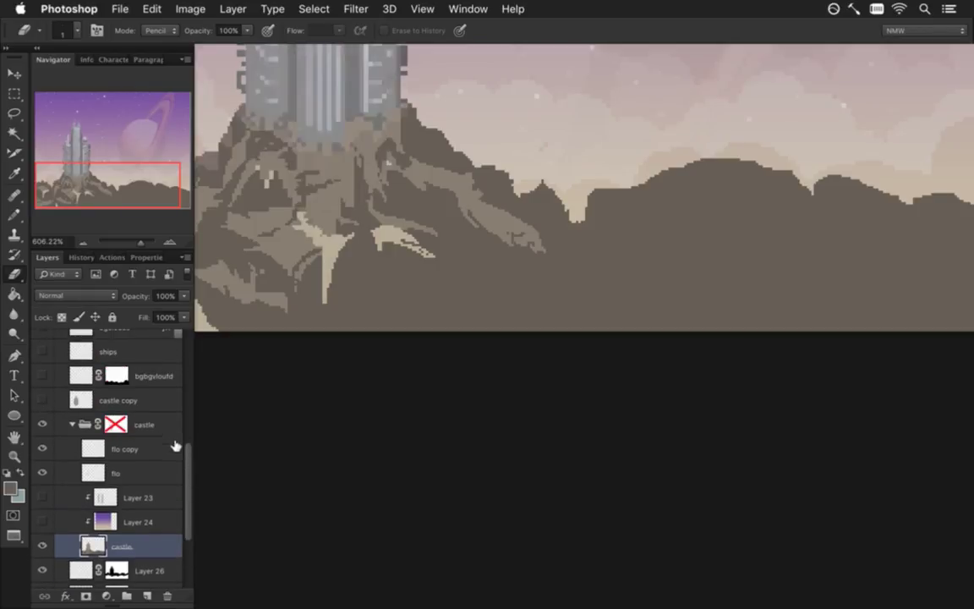
drag(188, 461, 187, 506)
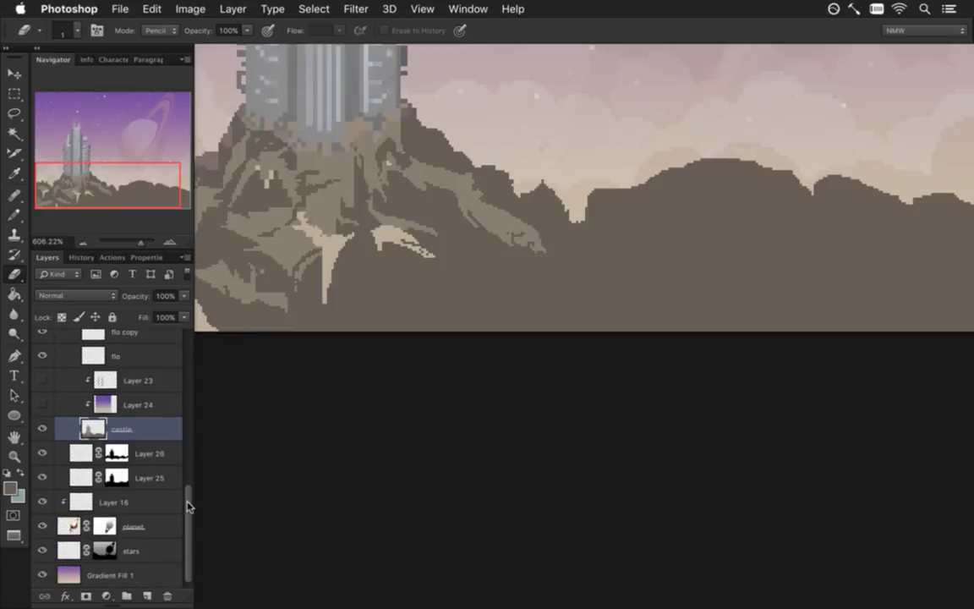
scroll(133, 401, up, 5)
scroll(134, 400, up, 3)
scroll(134, 400, up, 3)
scroll(134, 400, up, 3)
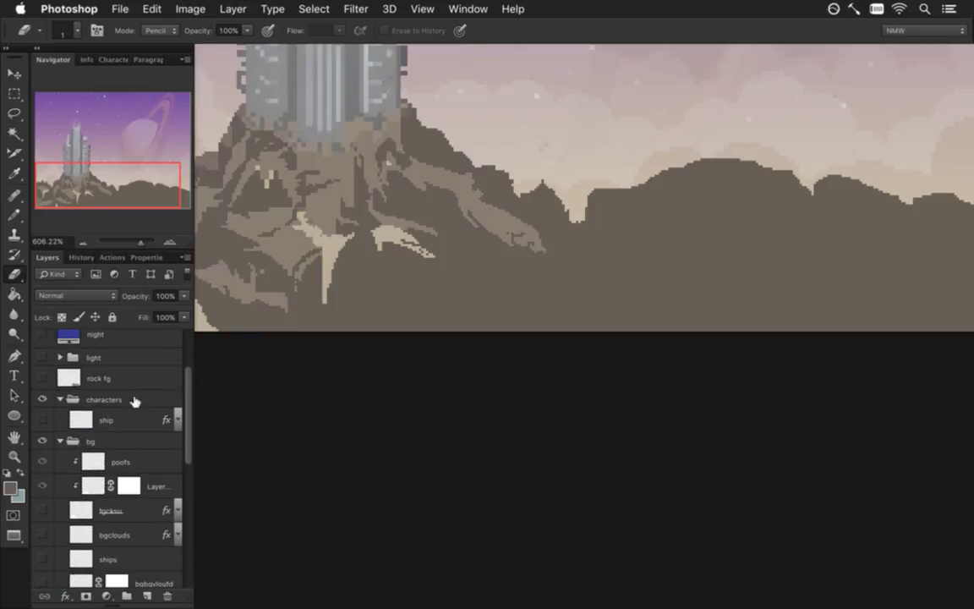
click(42, 378)
Step: Zoom back in close on the pale rocky ridge below the tower
scroll(564, 254, down, 3)
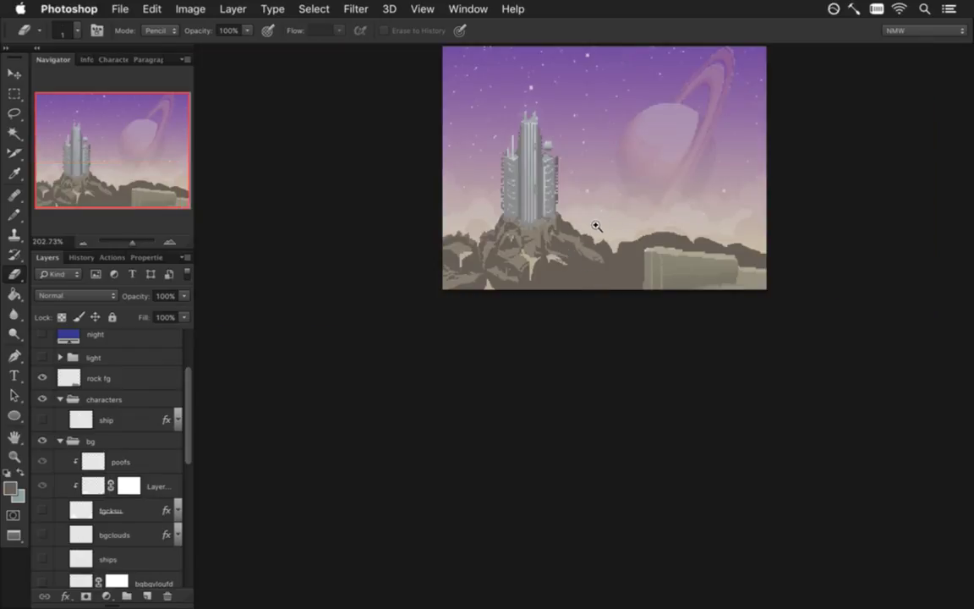
scroll(596, 225, up, 3)
scroll(674, 240, up, 5)
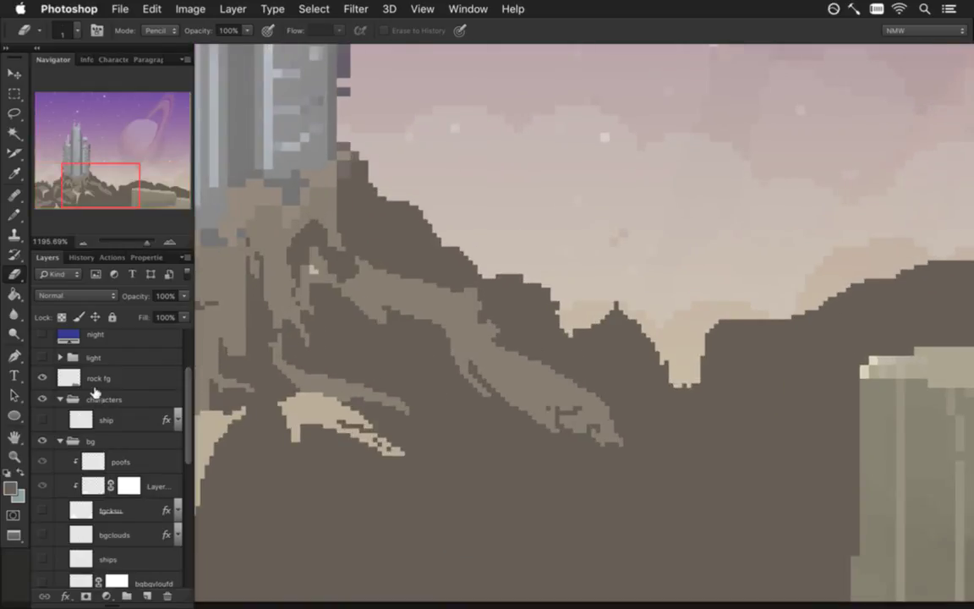
mouse_move(712, 416)
mouse_down()
mouse_move(567, 365)
mouse_move(687, 402)
mouse_up()
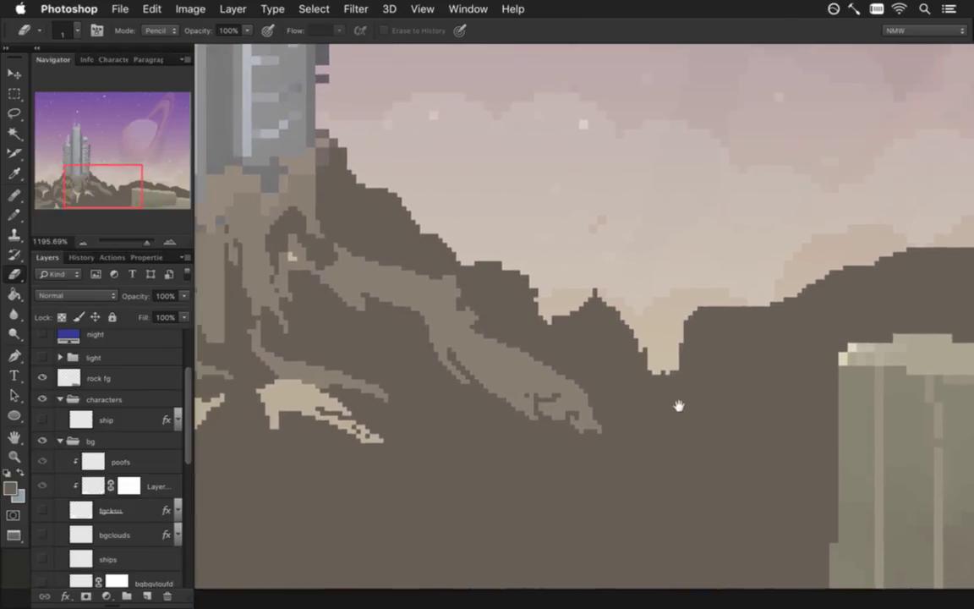
drag(189, 396, 176, 481)
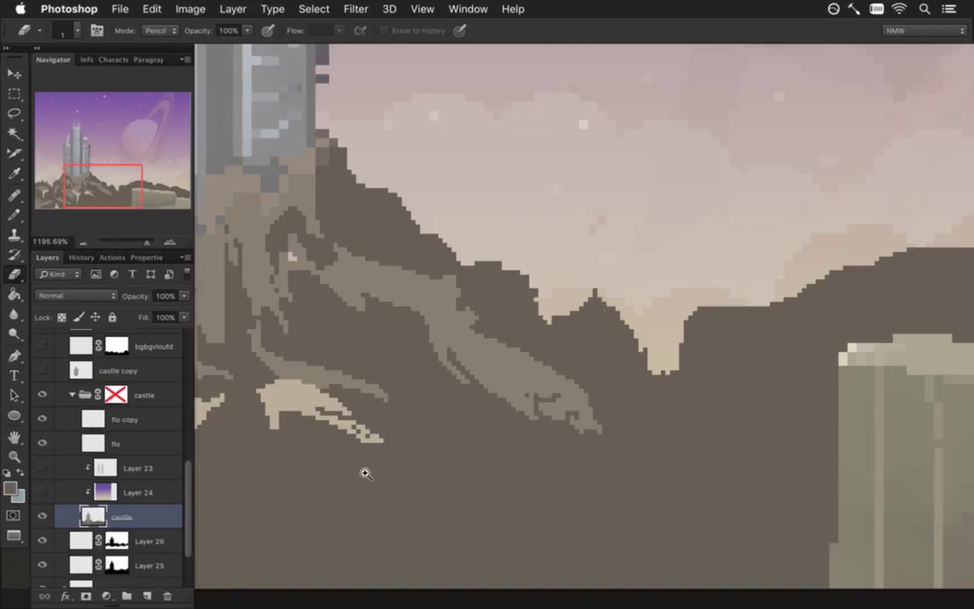
scroll(365, 472, down, 4)
drag(348, 450, 424, 408)
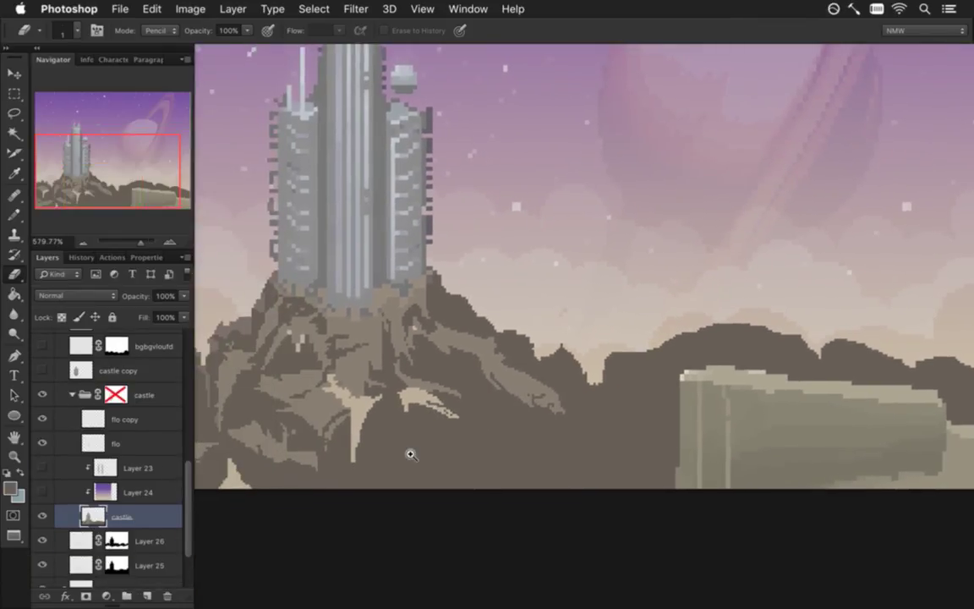
mouse_move(424, 457)
mouse_down()
mouse_move(472, 441)
mouse_move(385, 440)
mouse_up()
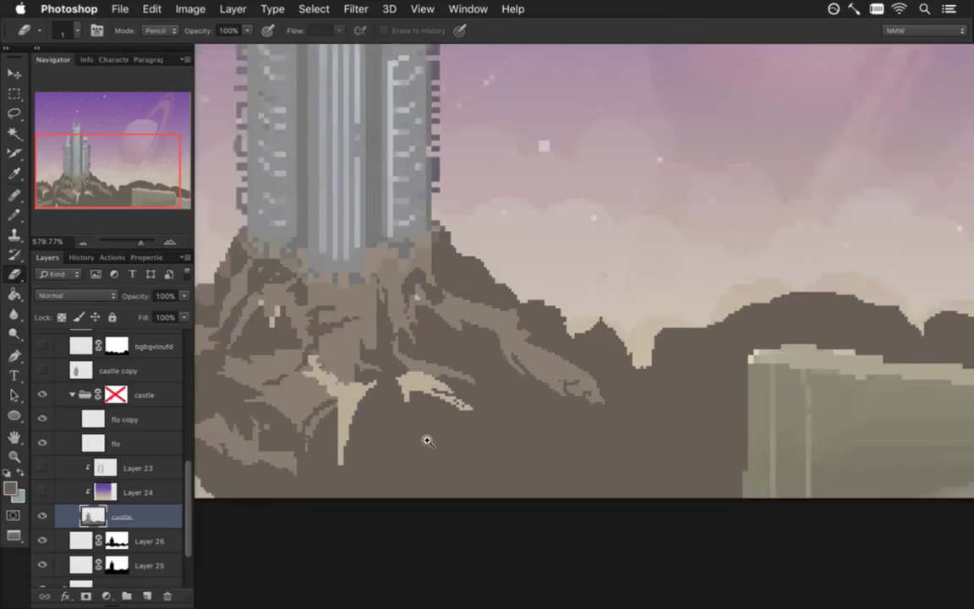
drag(385, 440, 475, 450)
Step: Sample the light rock colour and pencil thin light drips beside the claw
key(b)
alt+click(543, 278)
drag(543, 281, 589, 389)
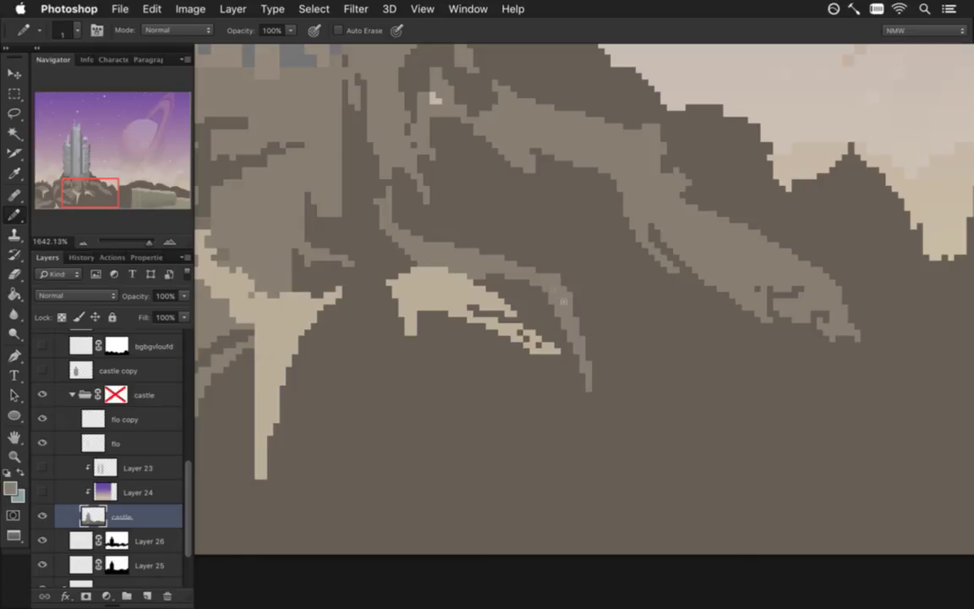
drag(563, 301, 607, 420)
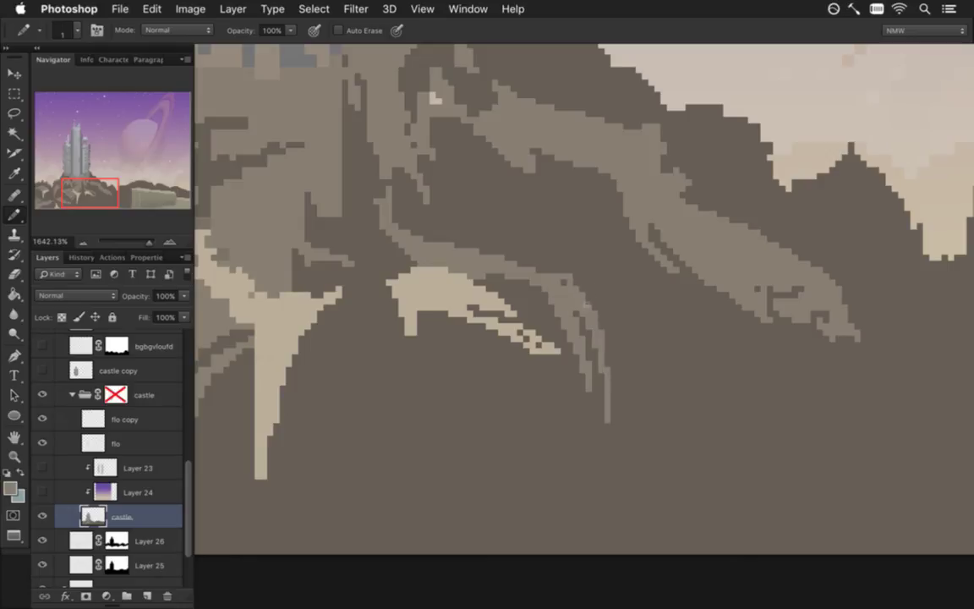
mouse_move(602, 307)
mouse_down()
mouse_move(634, 354)
mouse_move(642, 511)
mouse_up()
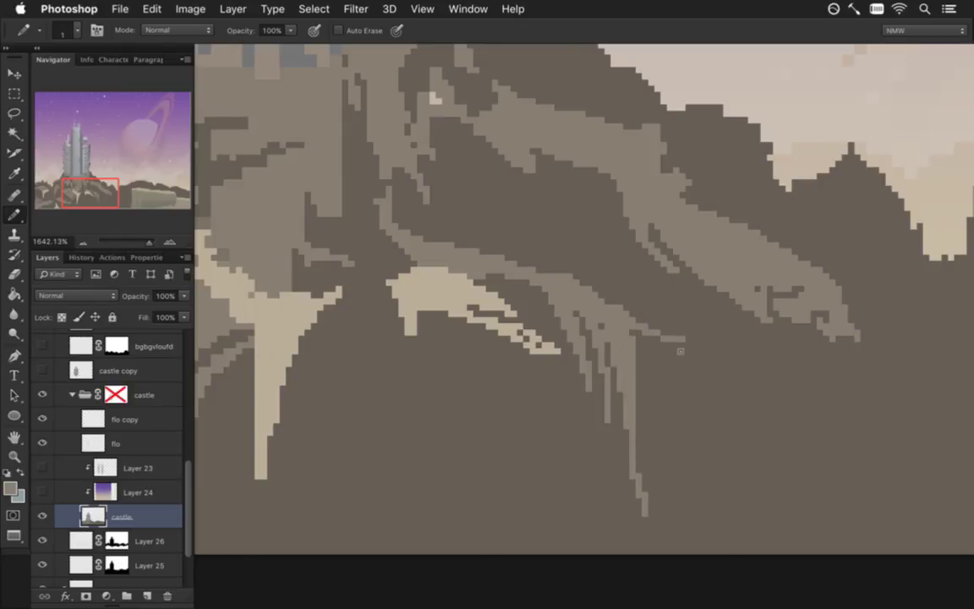
drag(626, 326, 742, 358)
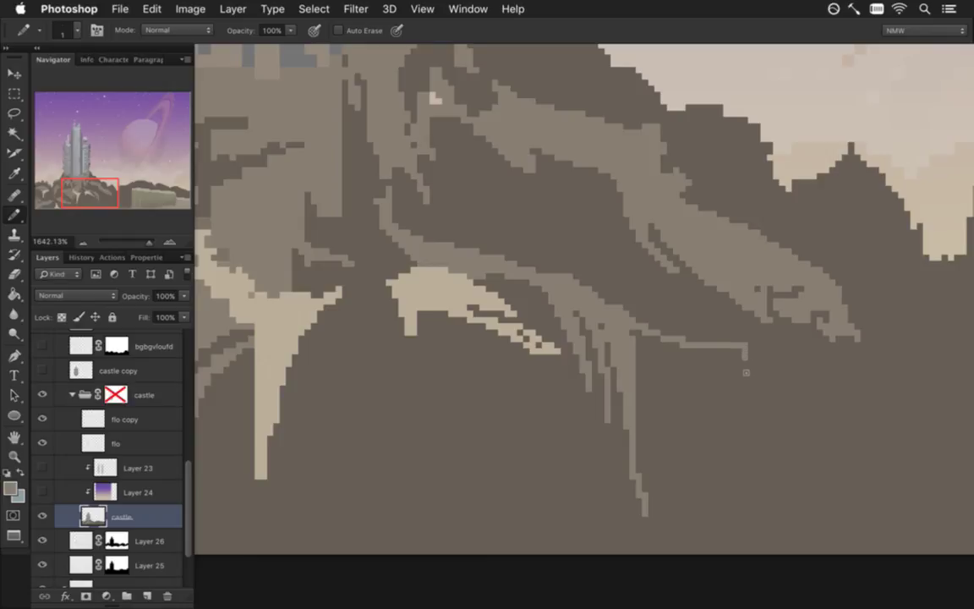
drag(643, 390, 651, 483)
Step: Add long light drips right of the claw and thicken its tip and right edge
drag(584, 331, 590, 404)
mouse_move(667, 317)
mouse_down()
mouse_move(665, 478)
mouse_move(662, 438)
mouse_up()
drag(682, 392, 690, 350)
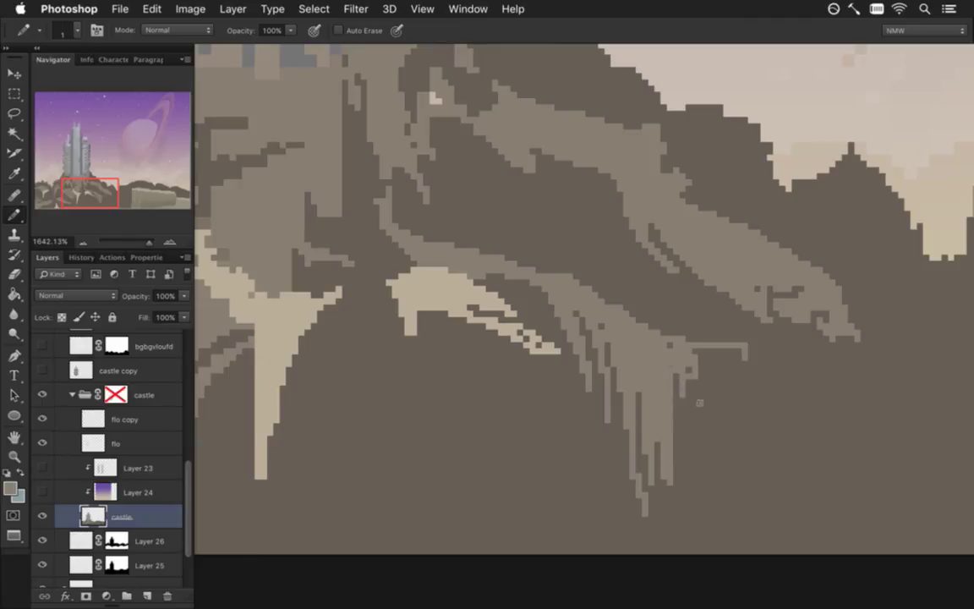
mouse_move(689, 368)
mouse_down()
mouse_move(689, 523)
mouse_move(690, 408)
mouse_up()
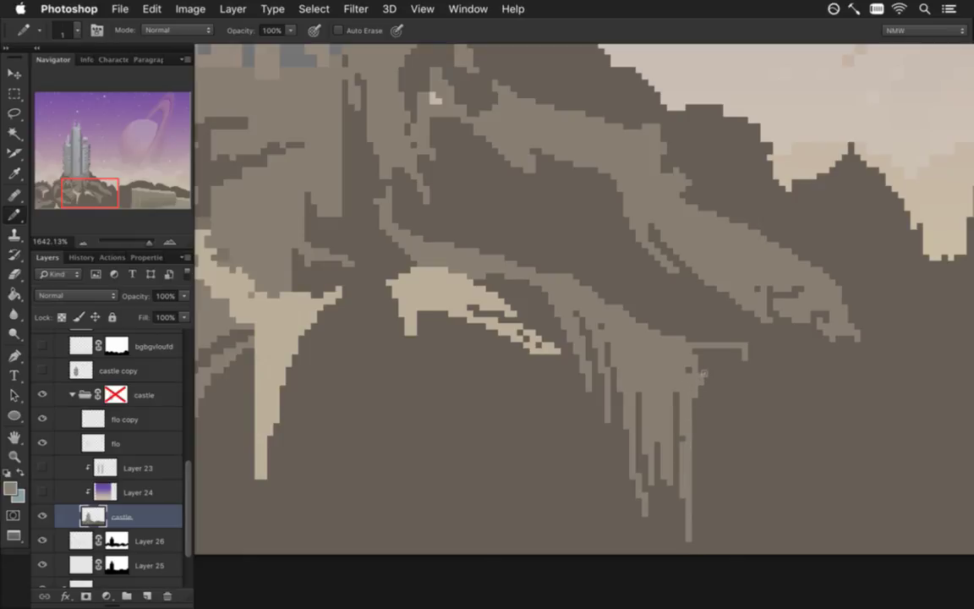
drag(699, 366, 731, 361)
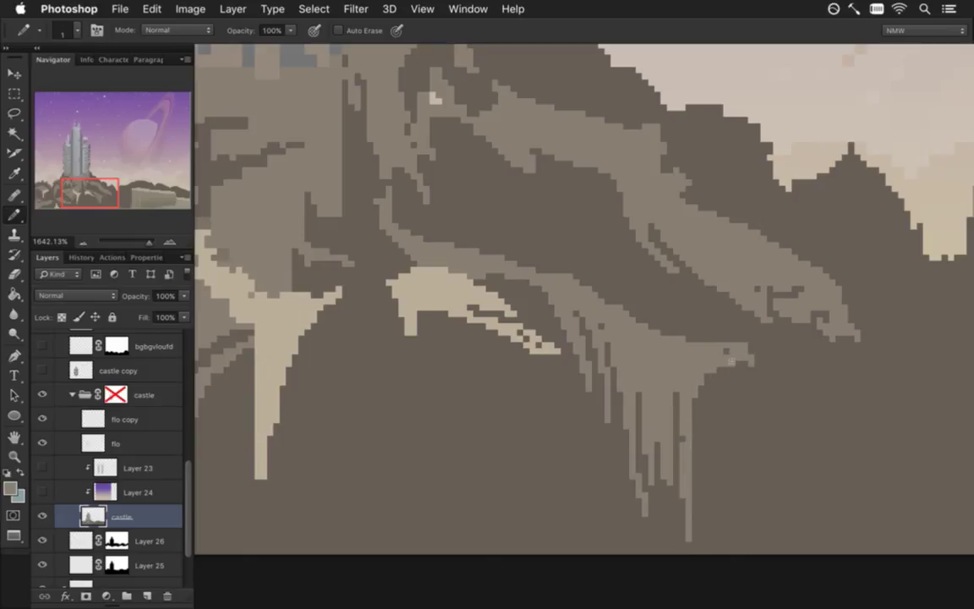
drag(758, 403, 669, 370)
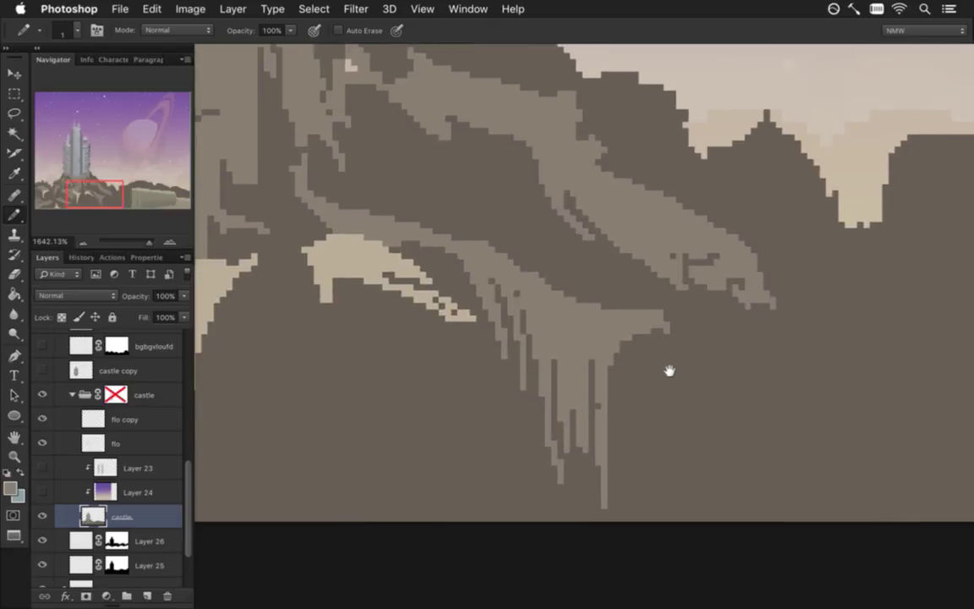
drag(663, 334, 756, 361)
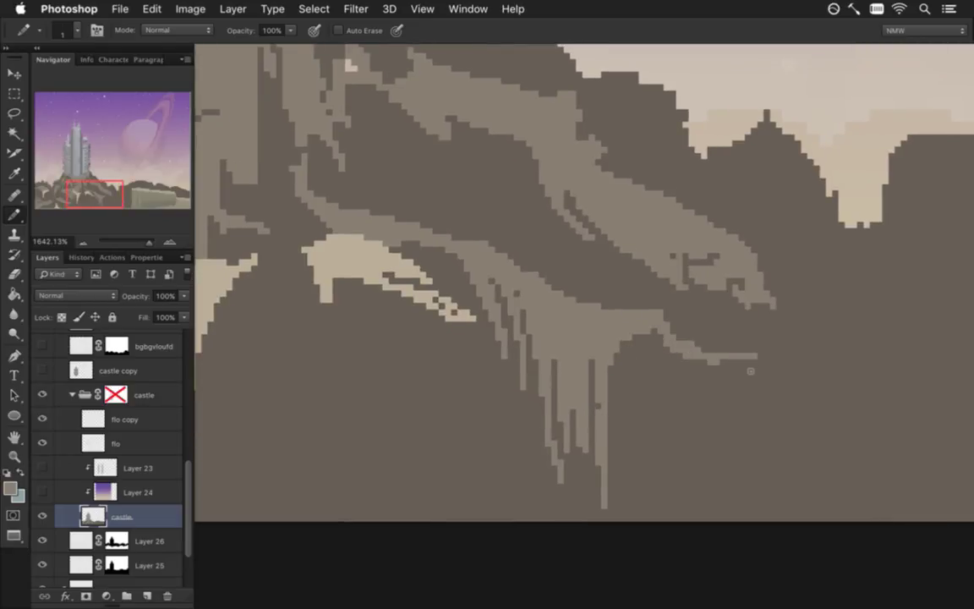
drag(765, 419, 669, 402)
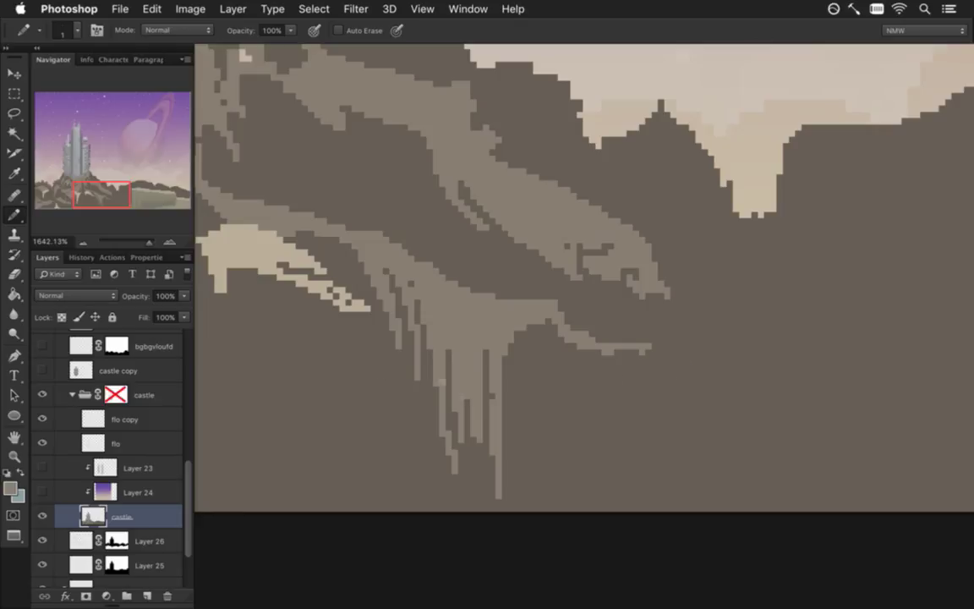
Step: Resample the light colour, undo a stray drip below the left ledge, and draw a curved light line
key(i)
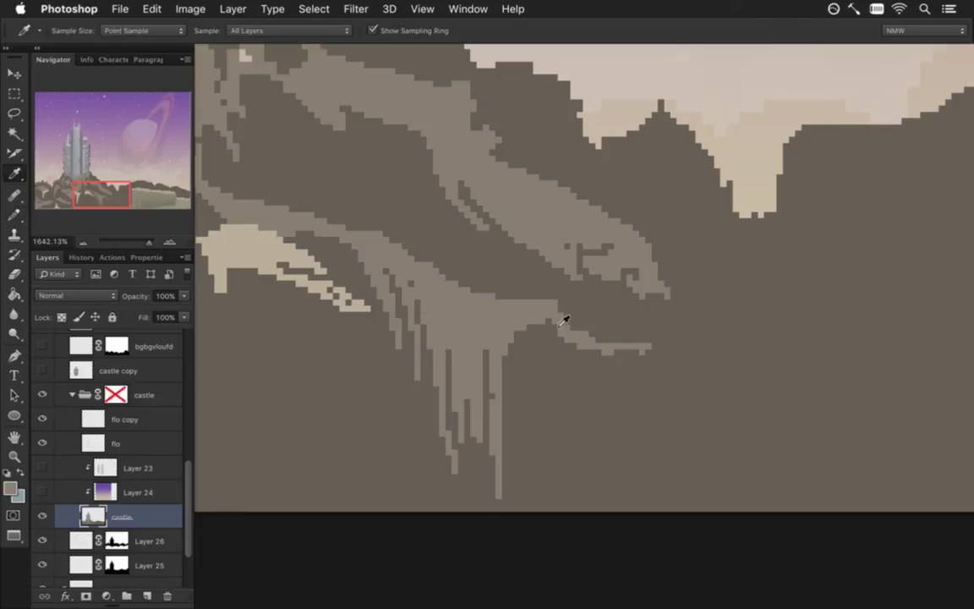
alt+click(548, 328)
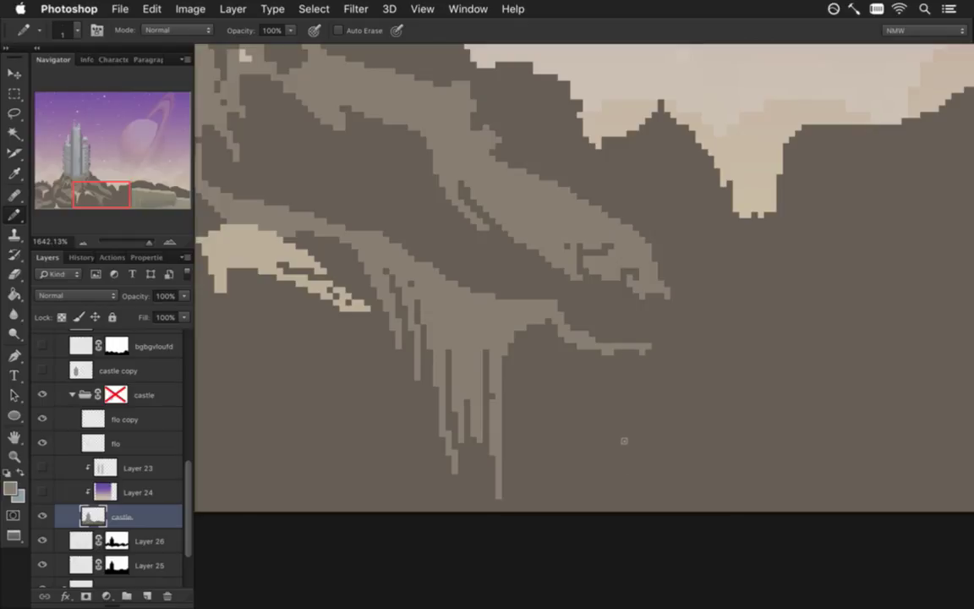
drag(326, 368, 505, 324)
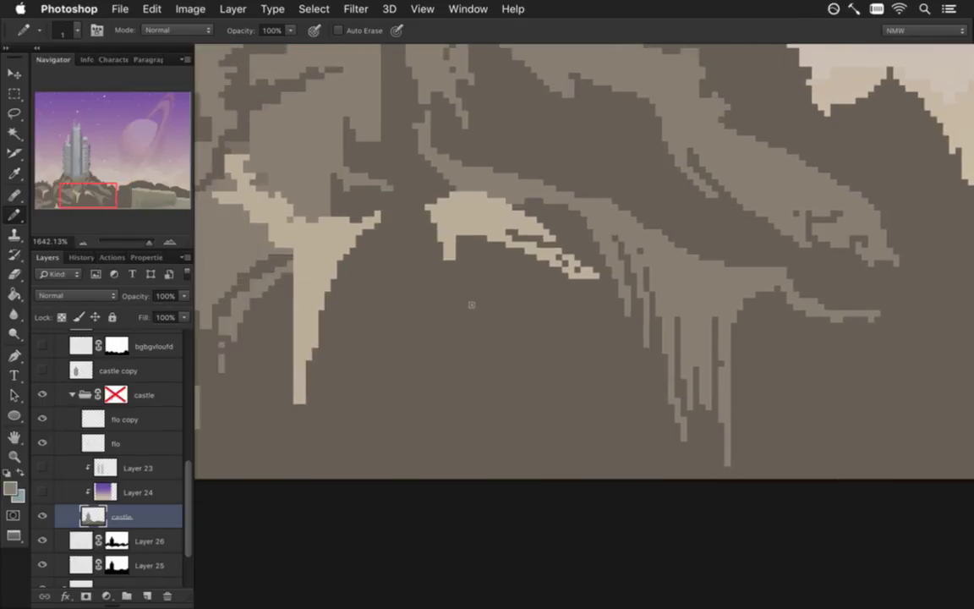
drag(453, 247, 463, 395)
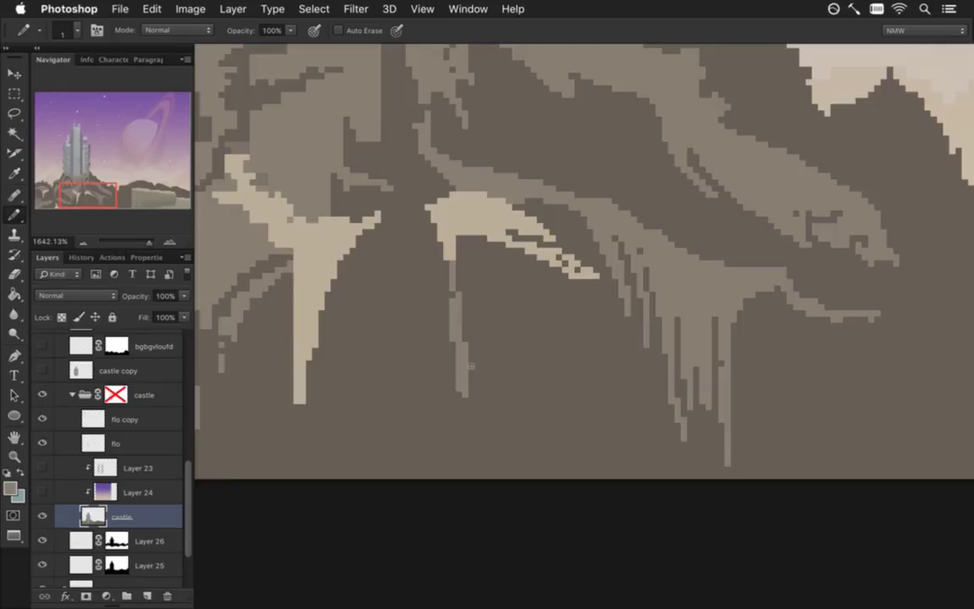
key(ctrl+z)
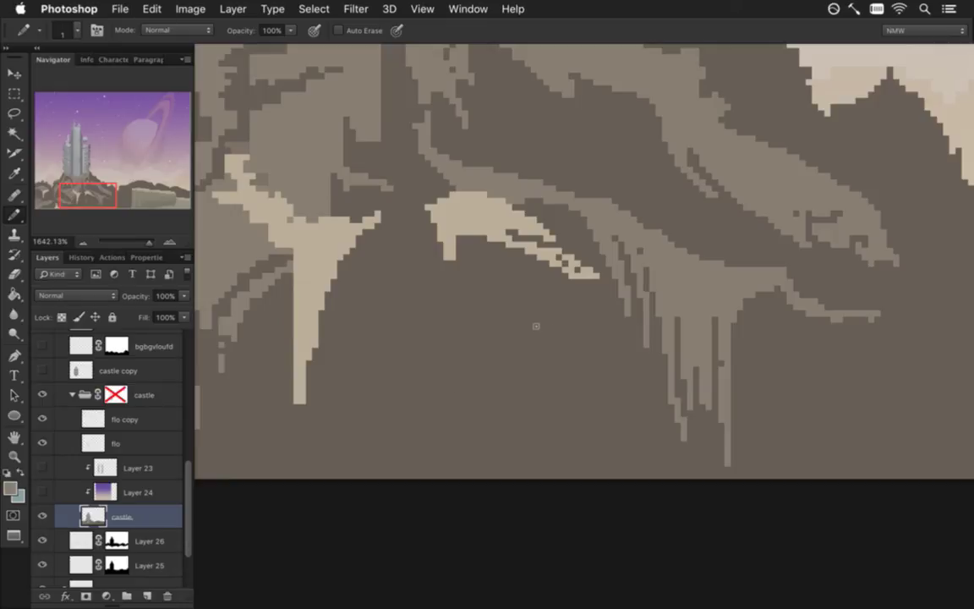
mouse_move(586, 314)
mouse_down()
mouse_move(413, 376)
mouse_move(354, 474)
mouse_up()
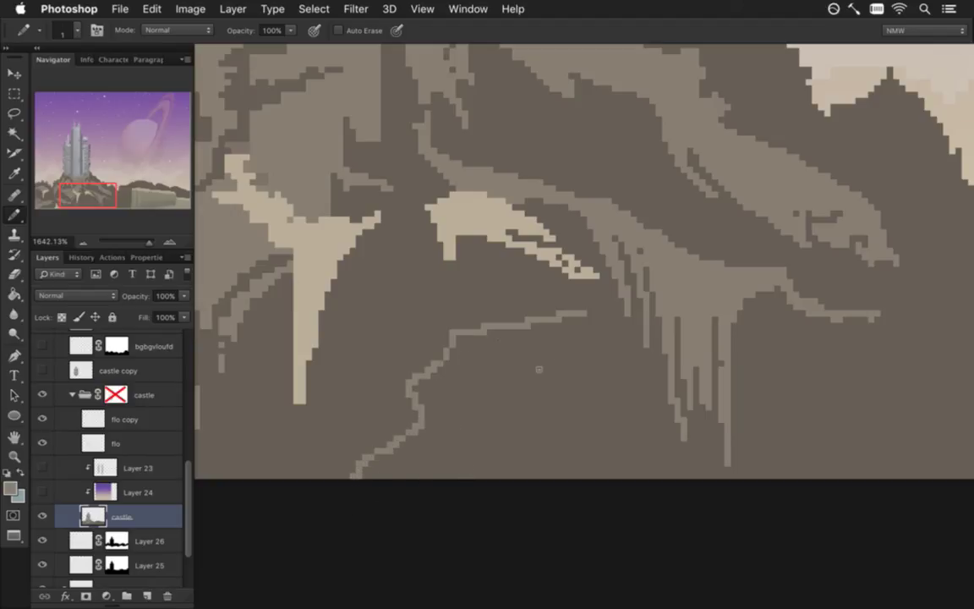
Step: Pencil diagonal light lines below the ledge and widen and extend the new rock shape's edges
mouse_move(444, 416)
mouse_down()
mouse_move(589, 319)
mouse_move(489, 347)
mouse_up()
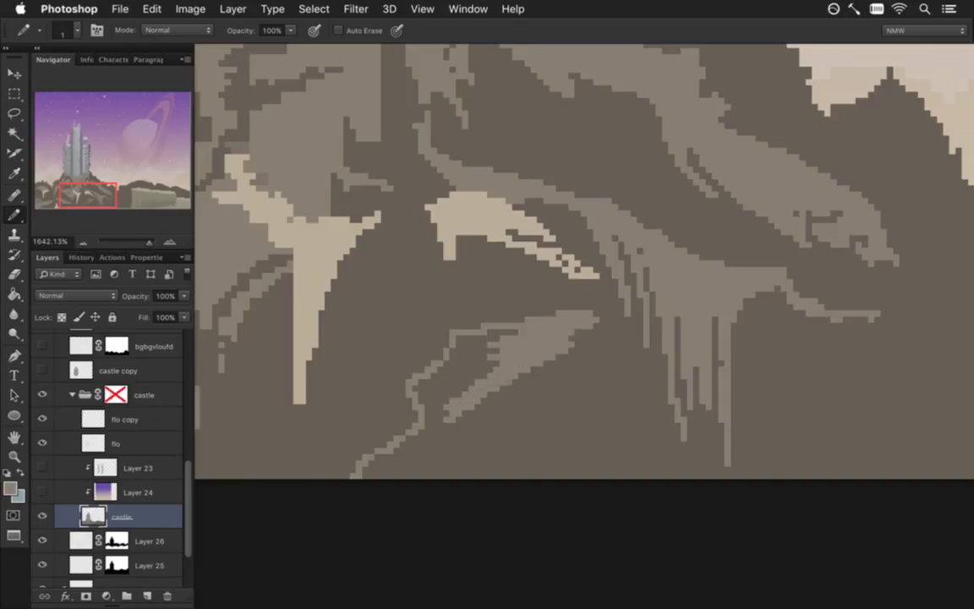
drag(493, 337, 461, 339)
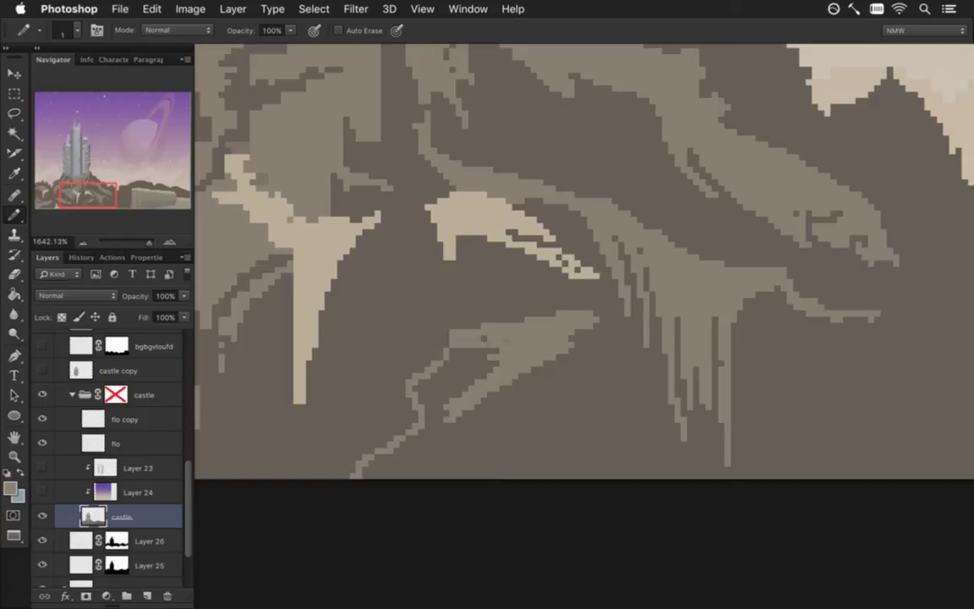
mouse_move(476, 355)
mouse_down()
mouse_move(447, 358)
mouse_move(452, 390)
mouse_up()
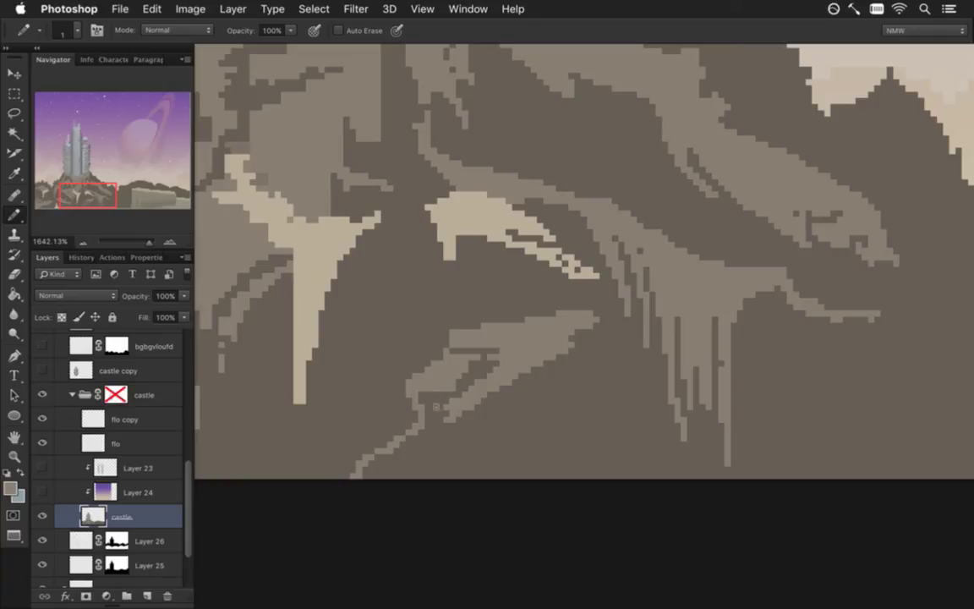
drag(412, 385, 440, 366)
drag(419, 412, 372, 443)
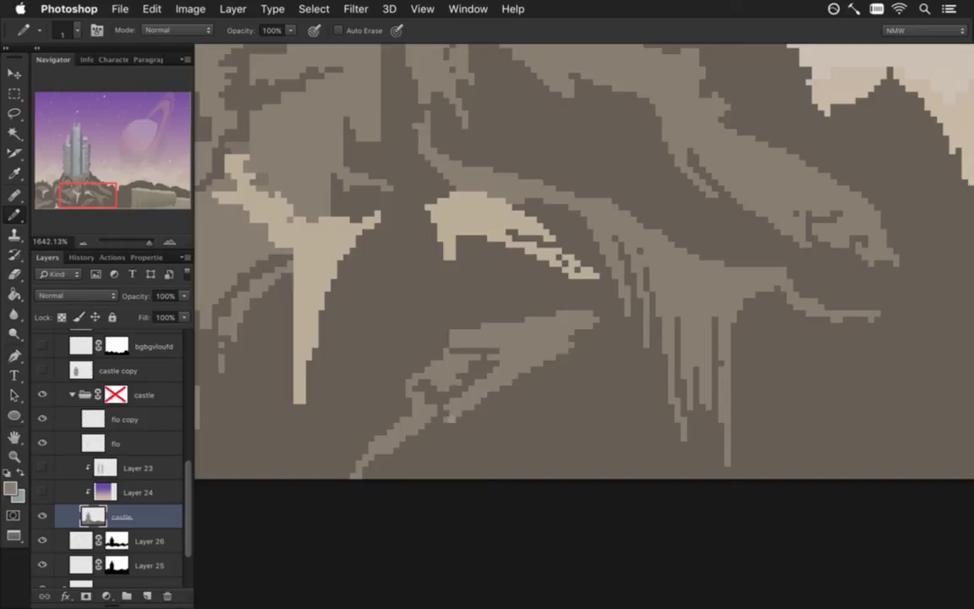
scroll(339, 408, down, 3)
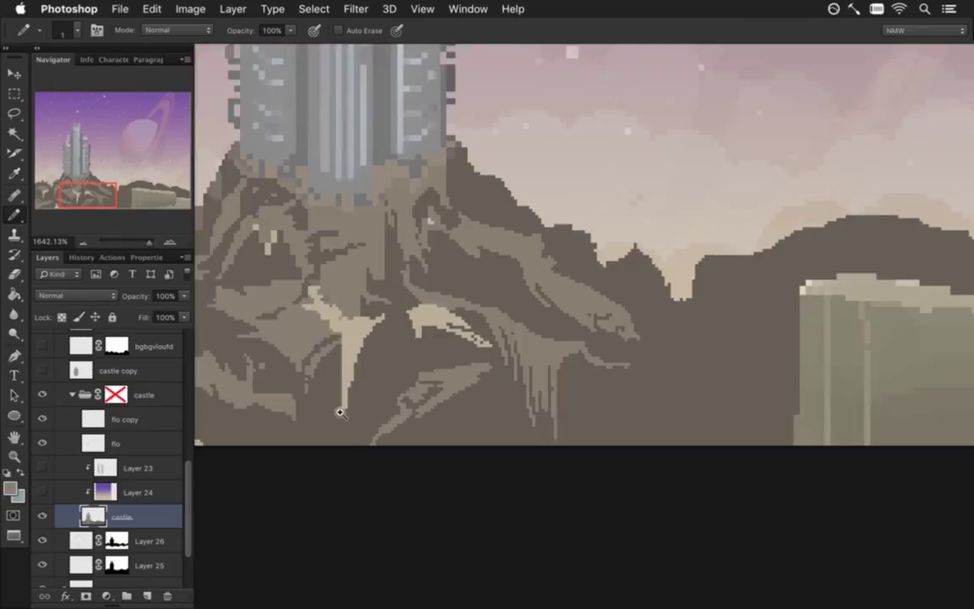
Step: Zoom in on the rocks below the castle and sample a rock brown from the base
scroll(321, 401, down, 3)
mouse_move(380, 410)
mouse_down()
mouse_move(503, 408)
mouse_move(463, 454)
mouse_move(428, 465)
mouse_move(385, 452)
mouse_up()
drag(464, 434, 558, 427)
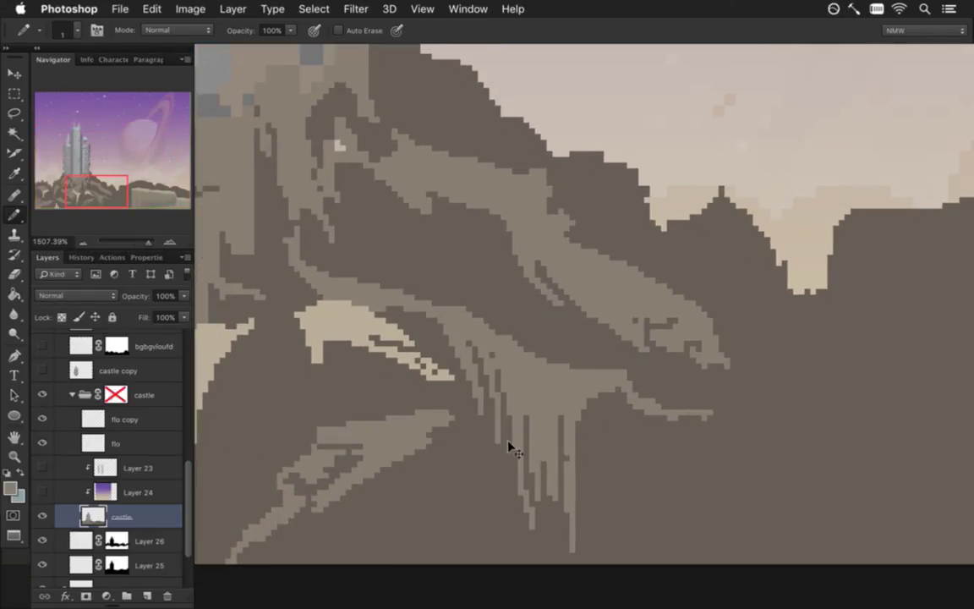
drag(556, 419, 495, 415)
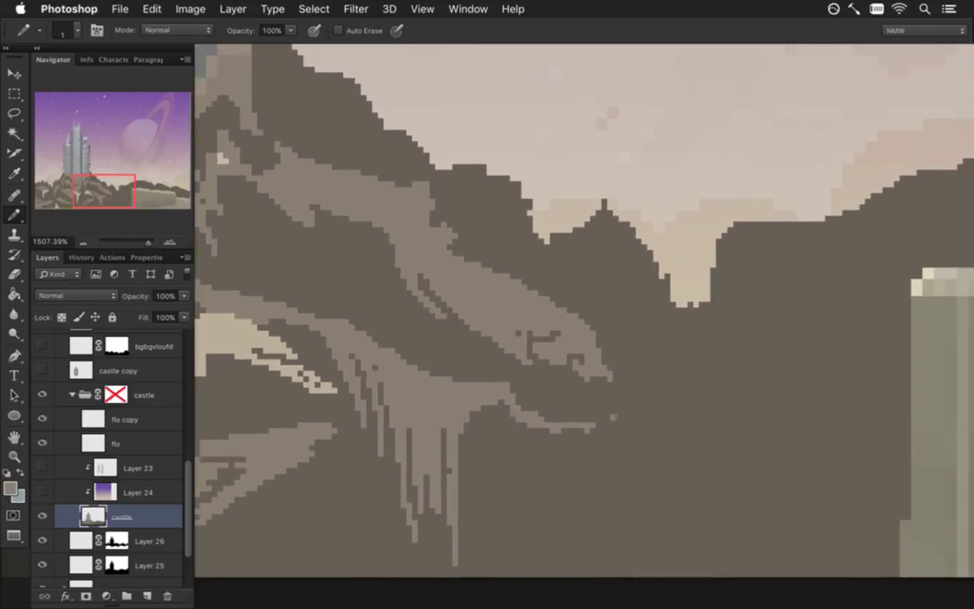
alt+click(592, 427)
scroll(361, 241, down, 5)
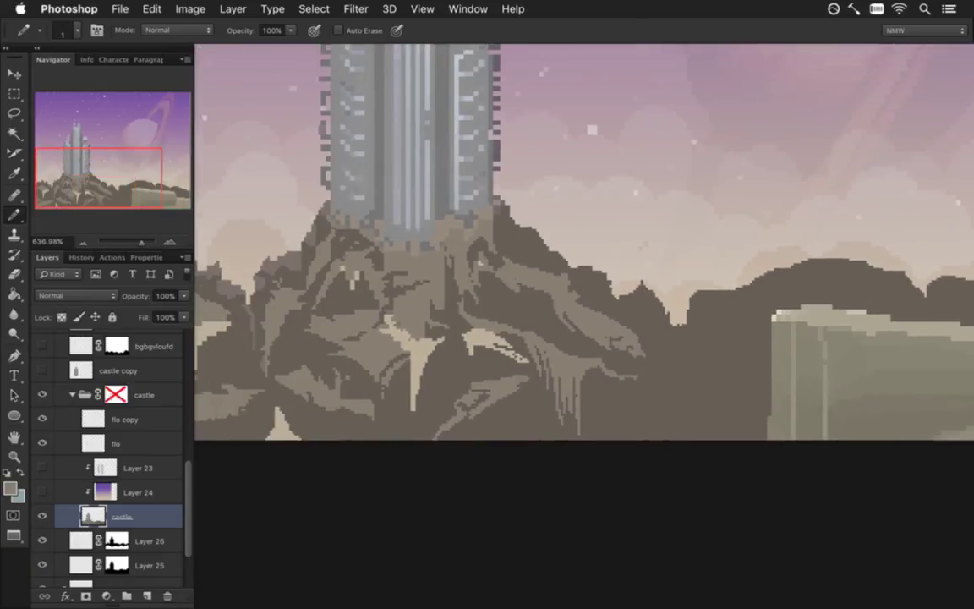
scroll(523, 260, down, 1)
scroll(474, 285, down, 1)
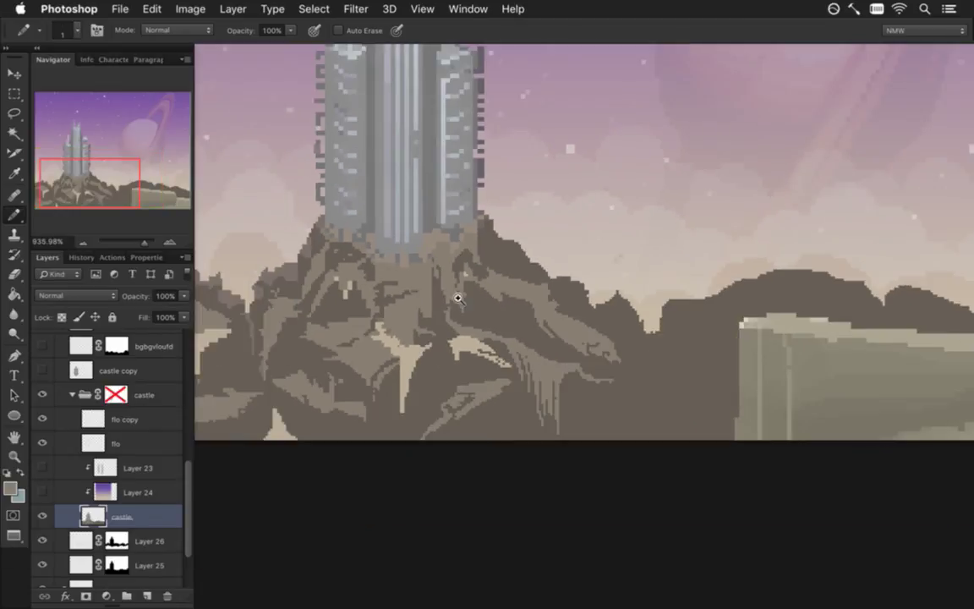
alt+click(308, 243)
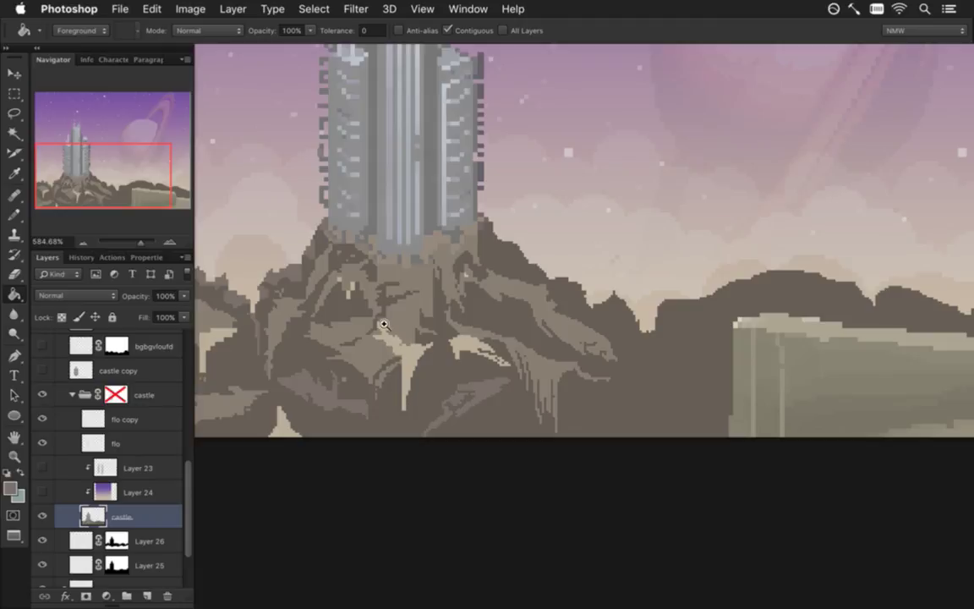
Step: Zoom in, outline a patch on the rocks and fill it with darker grey
scroll(387, 328, up, 3)
scroll(439, 341, up, 3)
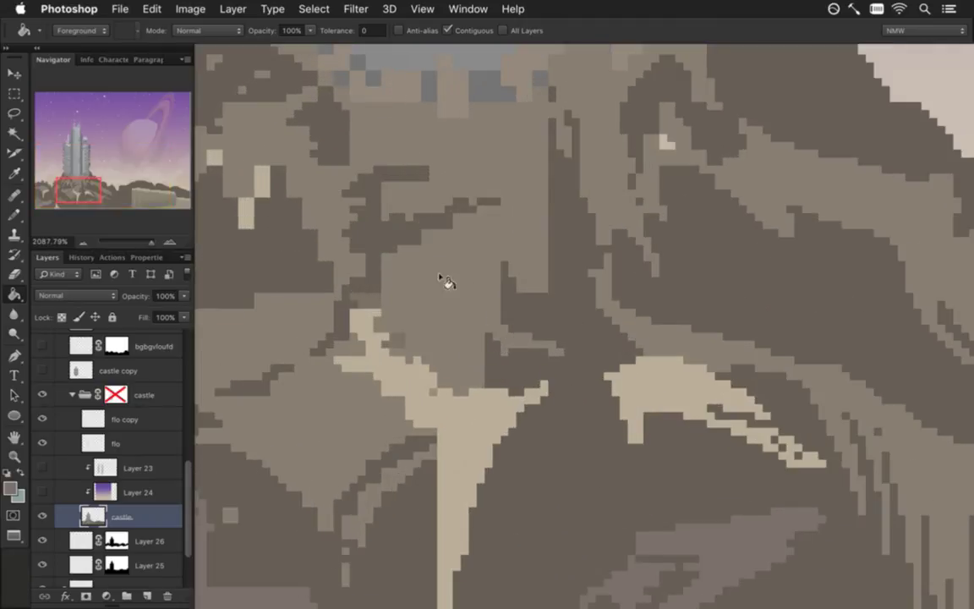
key(b)
drag(410, 369, 424, 288)
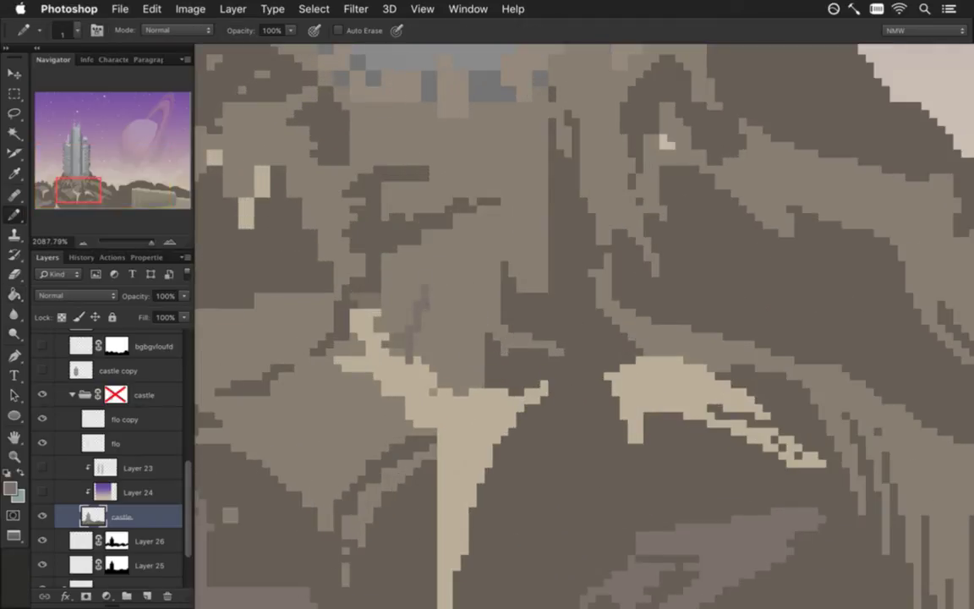
key(g)
click(409, 288)
key(b)
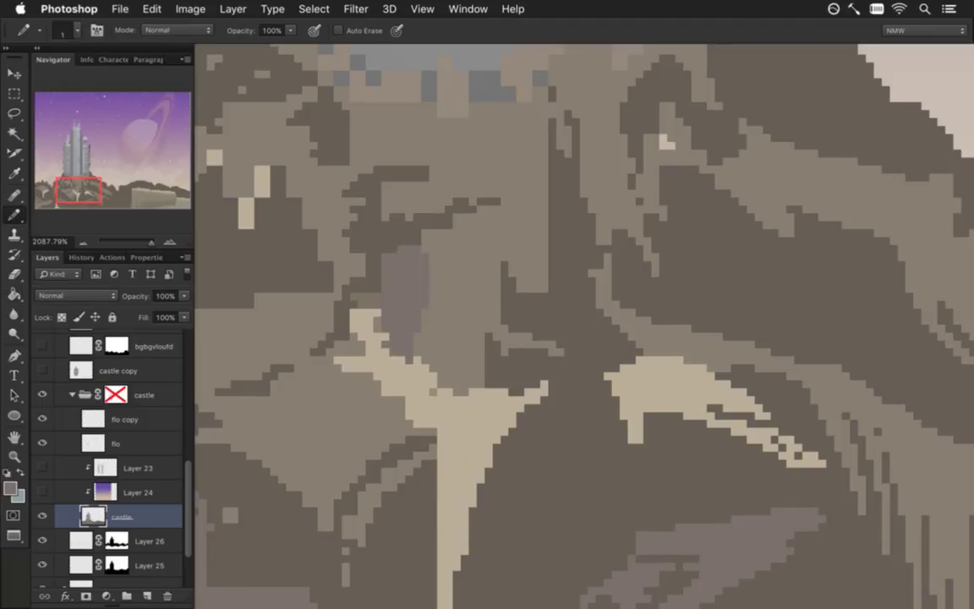
Step: Draw a short dark stroke at the castle base and undo an oversized rock fill
scroll(347, 391, down, 5)
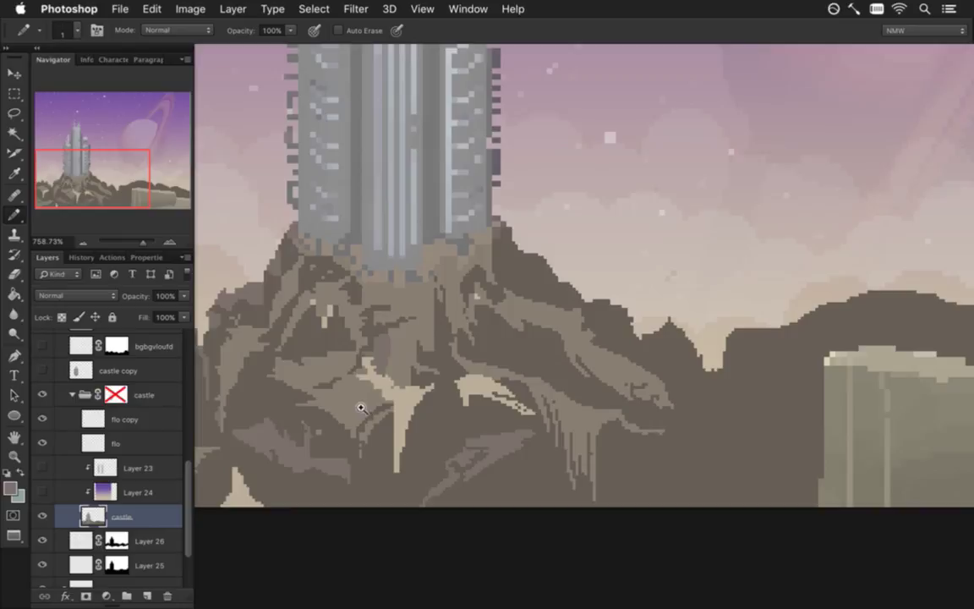
scroll(368, 427, down, 2)
drag(348, 412, 428, 404)
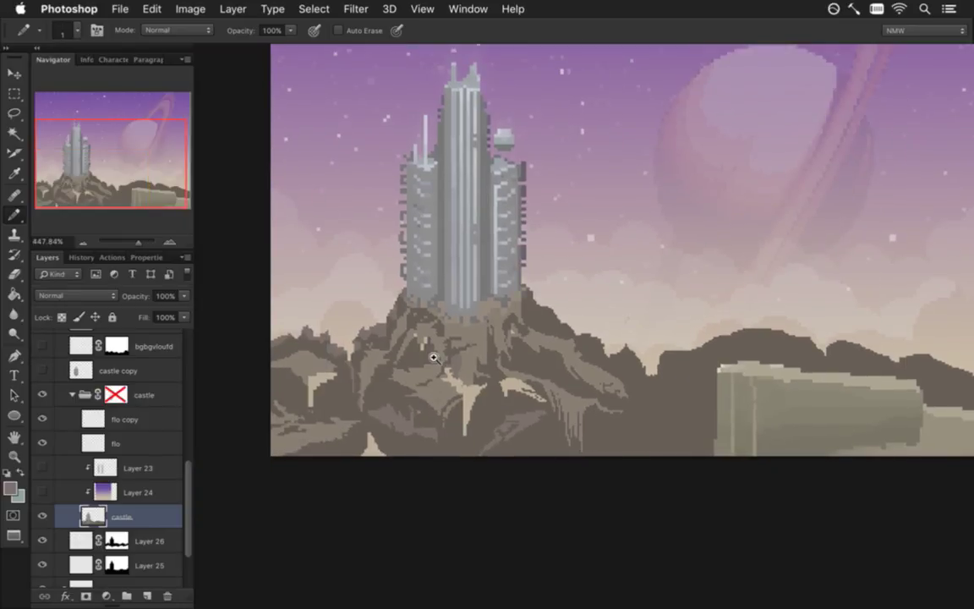
scroll(515, 368, up, 2)
scroll(515, 368, up, 6)
drag(453, 276, 432, 272)
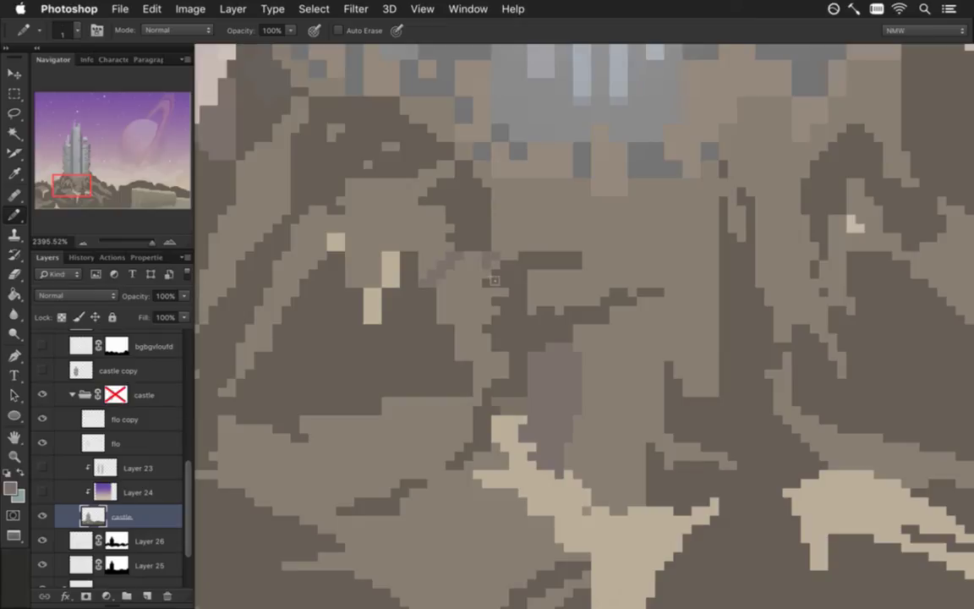
key(g)
click(465, 287)
key(super+z)
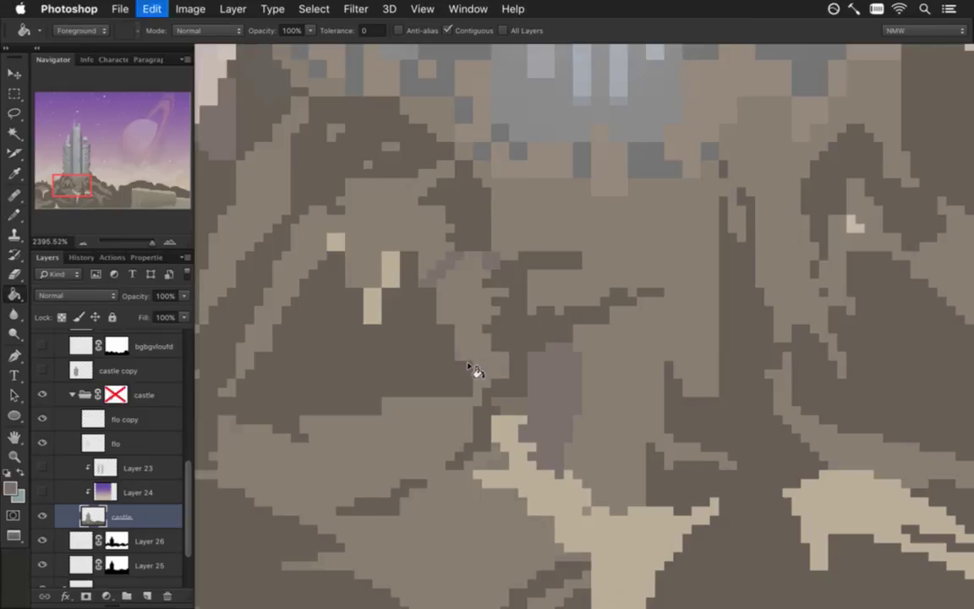
Step: Close the gap with dark pixels and fill the enclosed rock region darker
key(b)
drag(429, 372, 429, 336)
key(g)
click(448, 334)
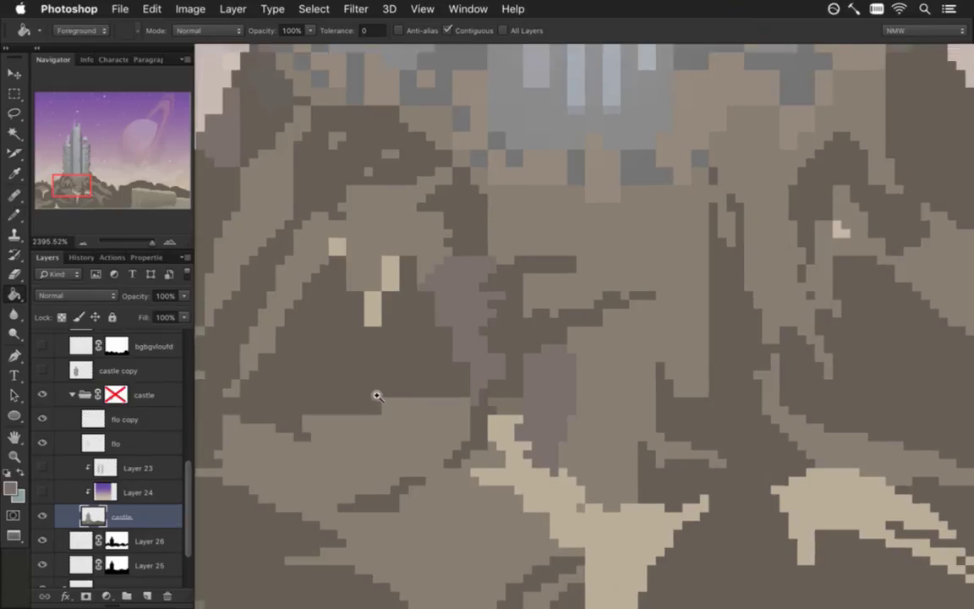
Step: Sample a rock colour and darken the lighter strip on the rocks
scroll(377, 396, down, 5)
drag(366, 414, 519, 359)
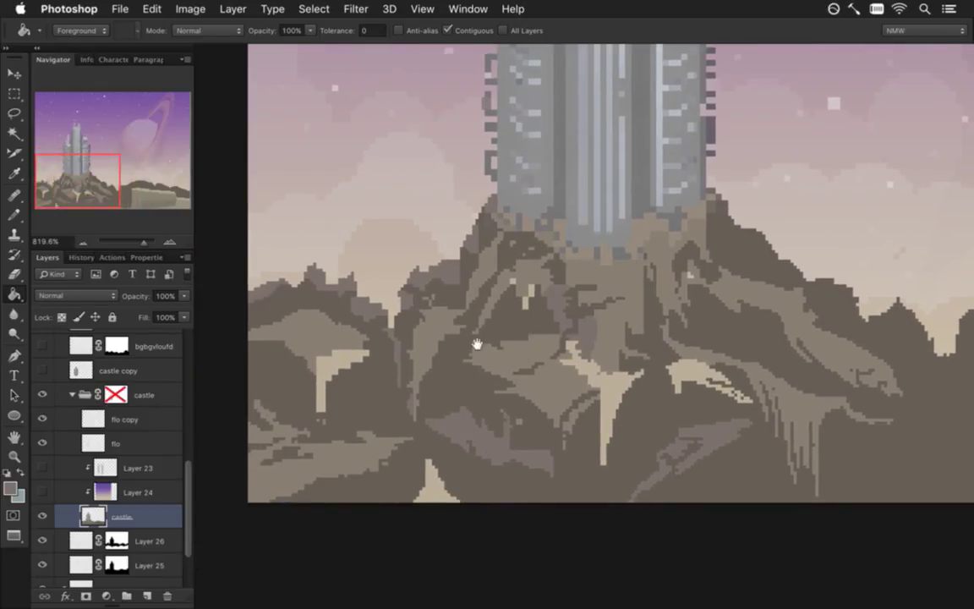
mouse_move(359, 431)
mouse_down()
mouse_move(524, 390)
mouse_move(388, 426)
mouse_up()
mouse_move(539, 308)
mouse_down()
mouse_move(580, 315)
mouse_move(595, 202)
mouse_move(565, 230)
mouse_move(563, 250)
mouse_up()
key(b)
alt+click(526, 126)
click(489, 259)
Step: Sample two more rock colours from the base
scroll(469, 323, down, 5)
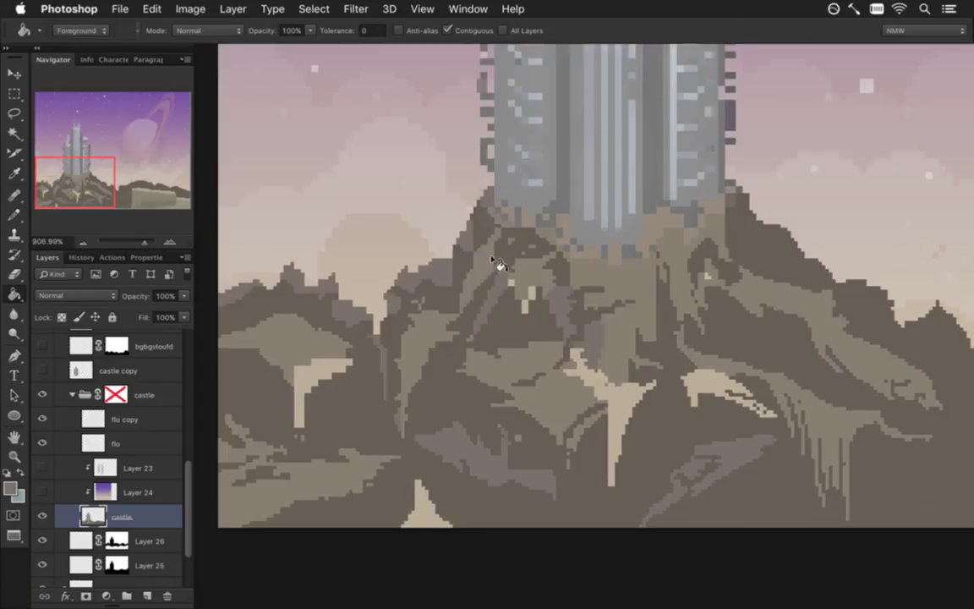
scroll(508, 270, up, 3)
key(b)
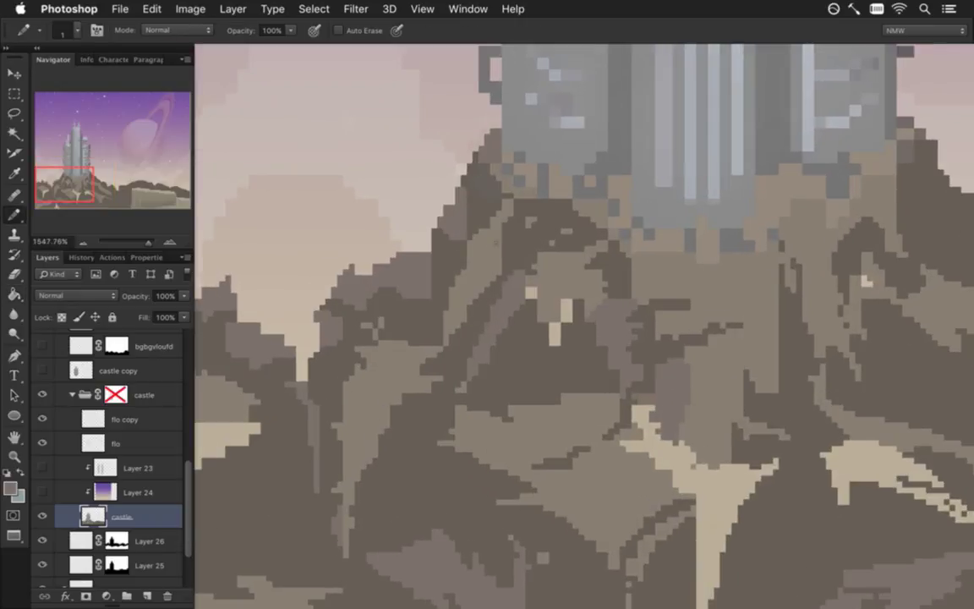
alt+click(507, 255)
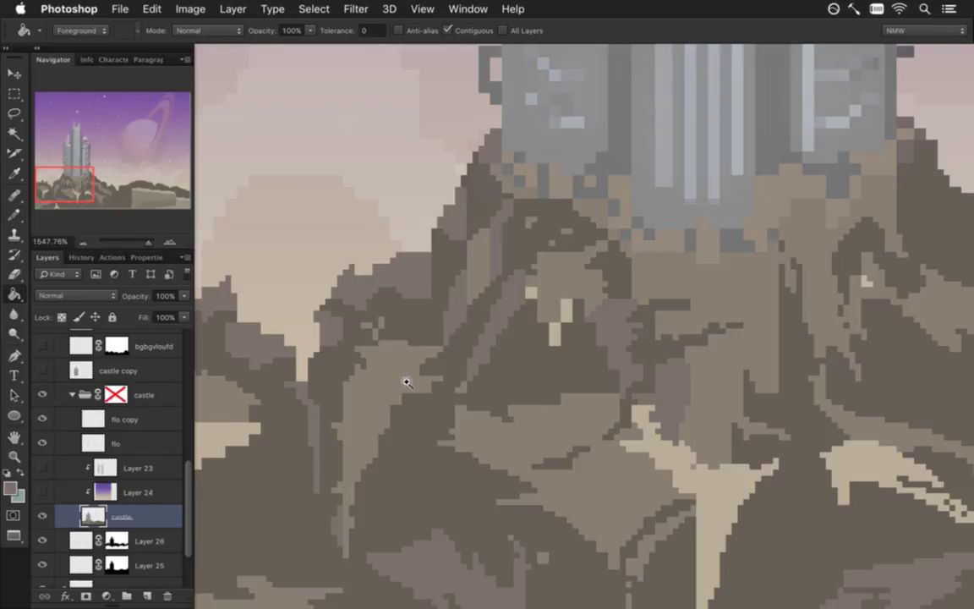
alt+click(470, 283)
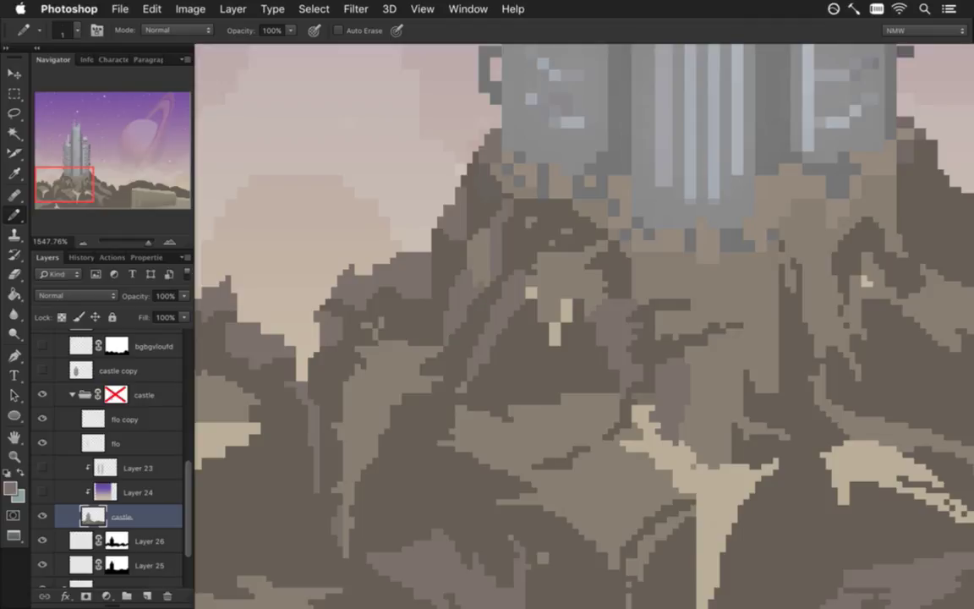
scroll(416, 327, down, 5)
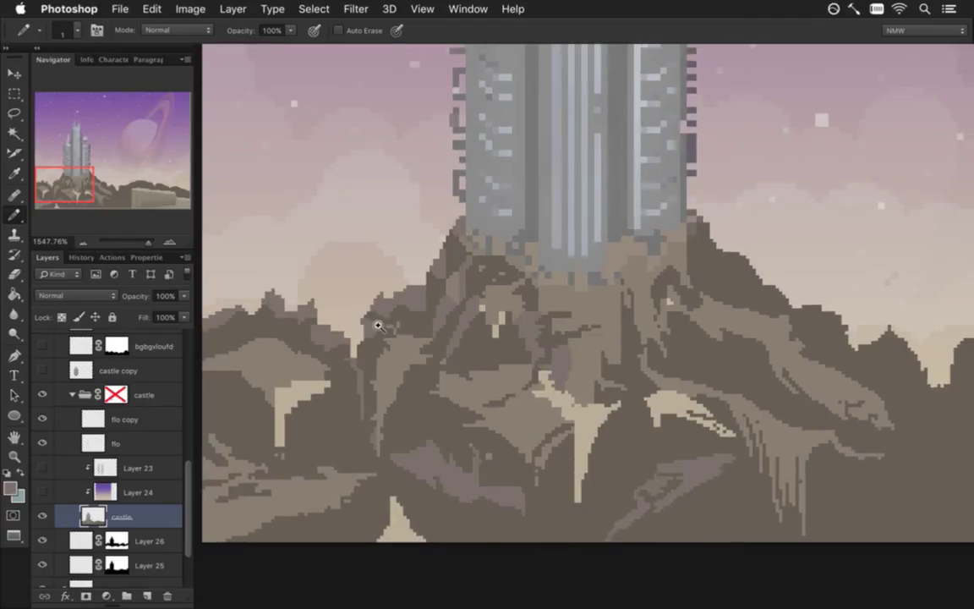
scroll(374, 324, down, 3)
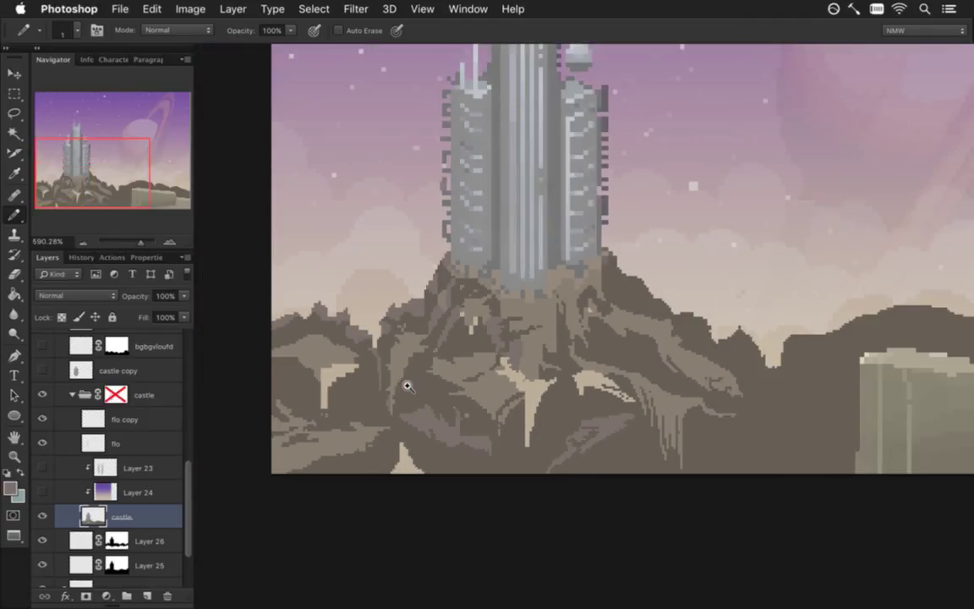
Step: Try a few grey Pencil pixels on the rock, then undo them
key(g)
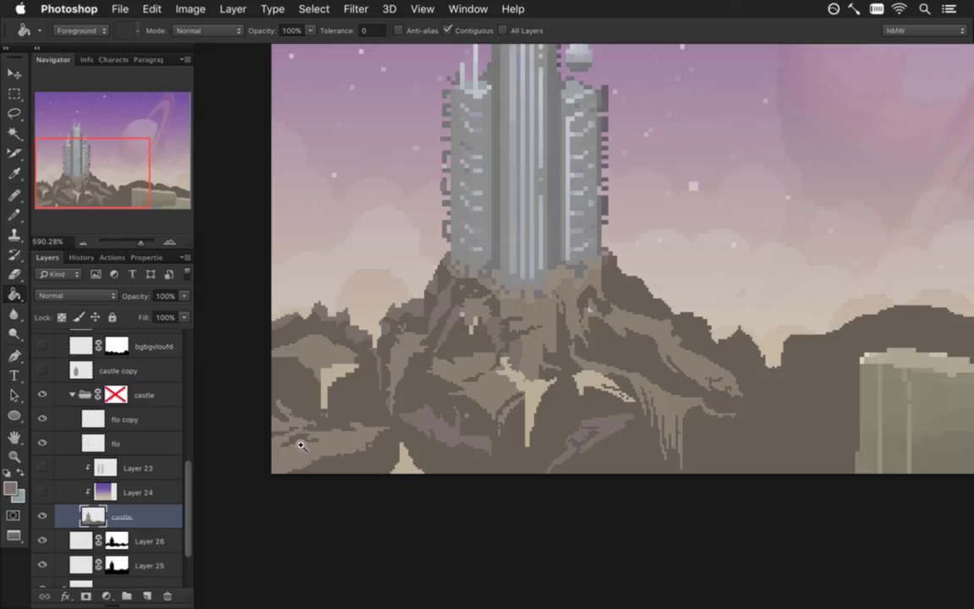
scroll(476, 429, up, 3)
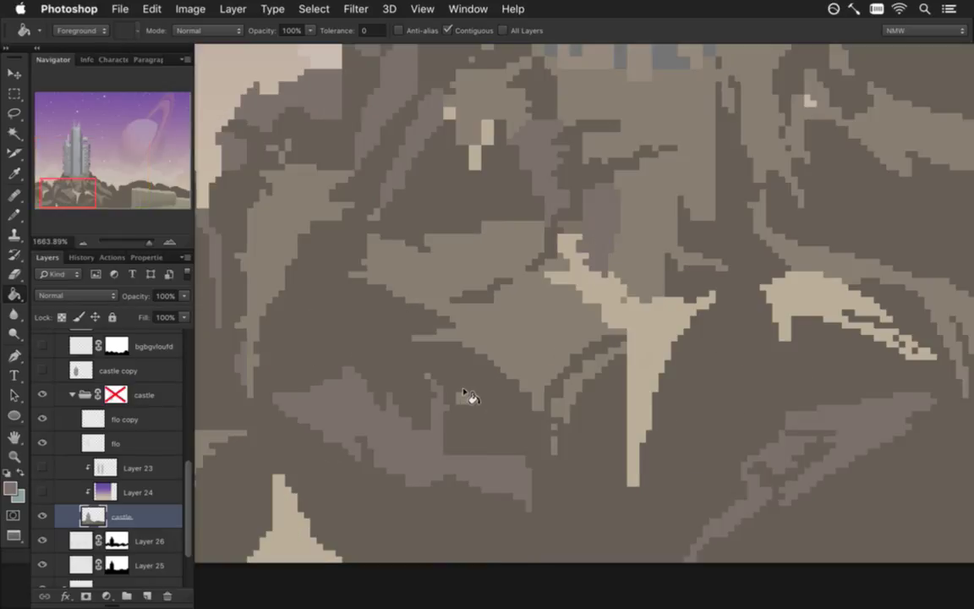
scroll(246, 461, down, 2)
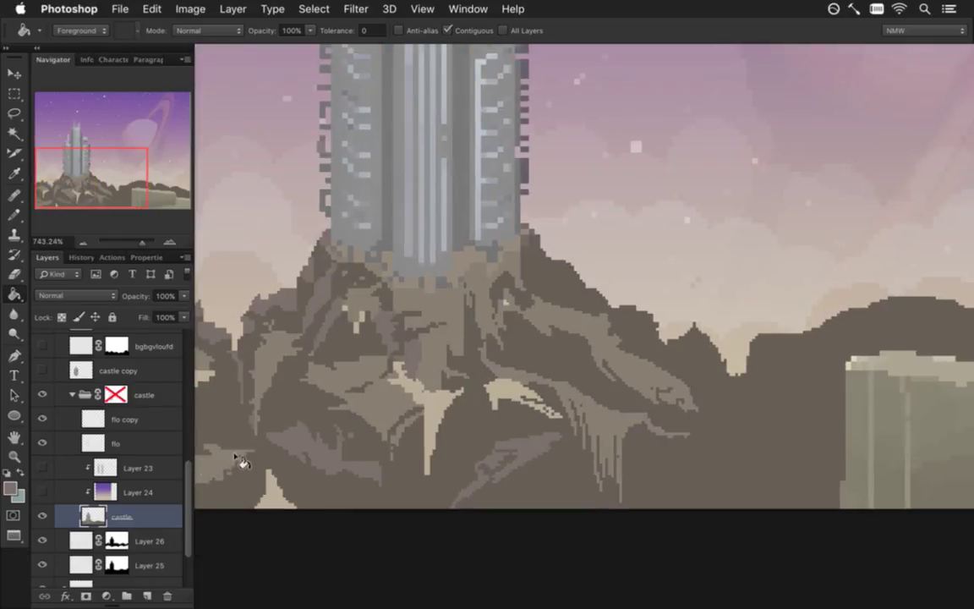
scroll(419, 459, left, 3)
scroll(369, 454, up, 3)
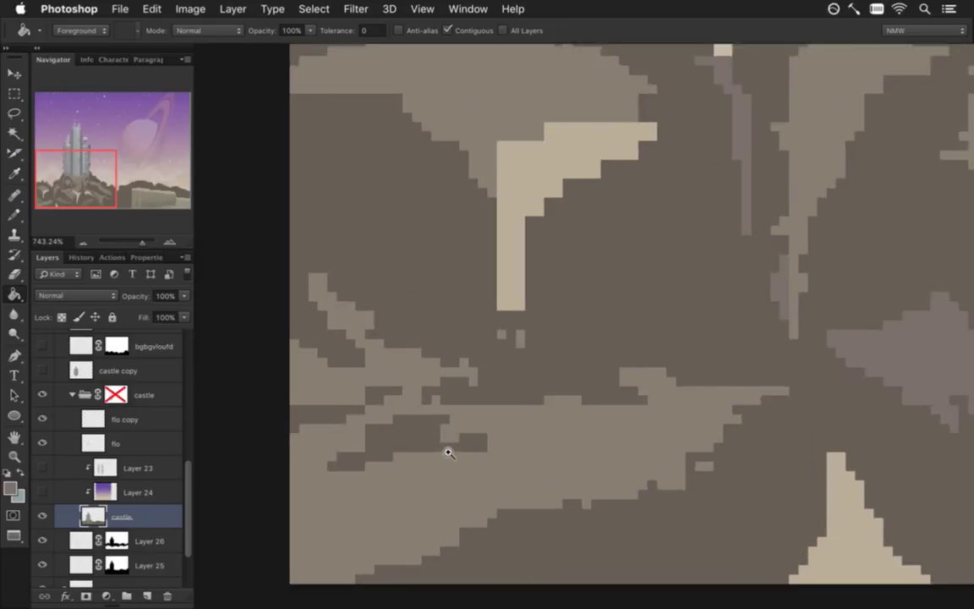
key(b)
drag(460, 397, 406, 416)
key(ctrl+z)
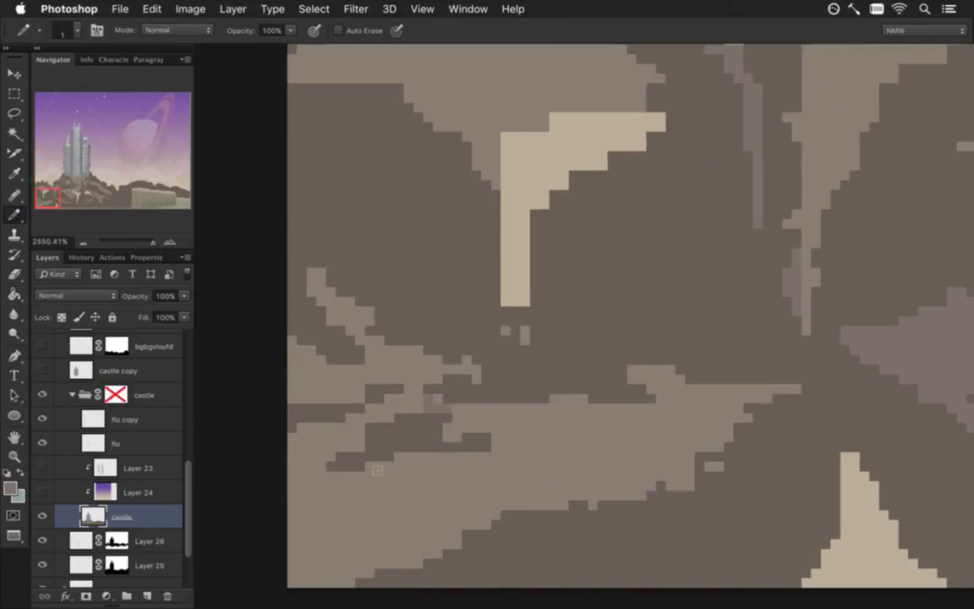
key(ctrl+z)
key(ctrl+z)
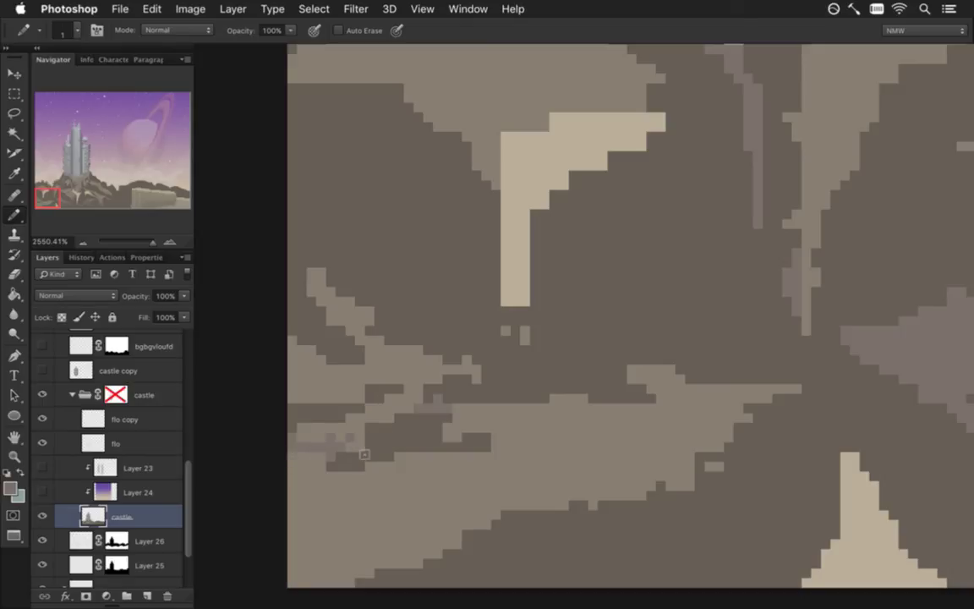
Step: Fill the light taupe rock patch with mauve-grey and zoom out to the castle
key(g)
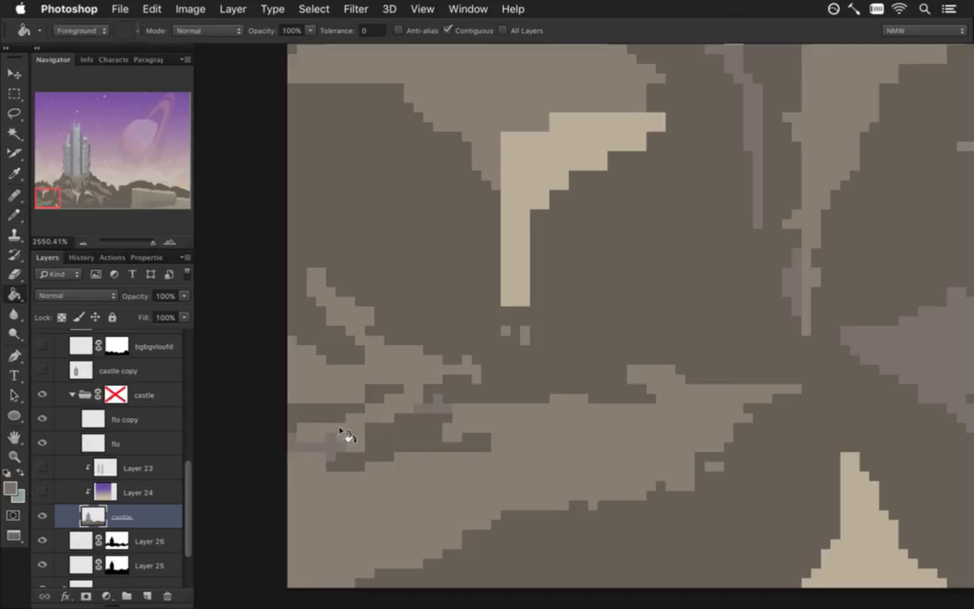
click(328, 431)
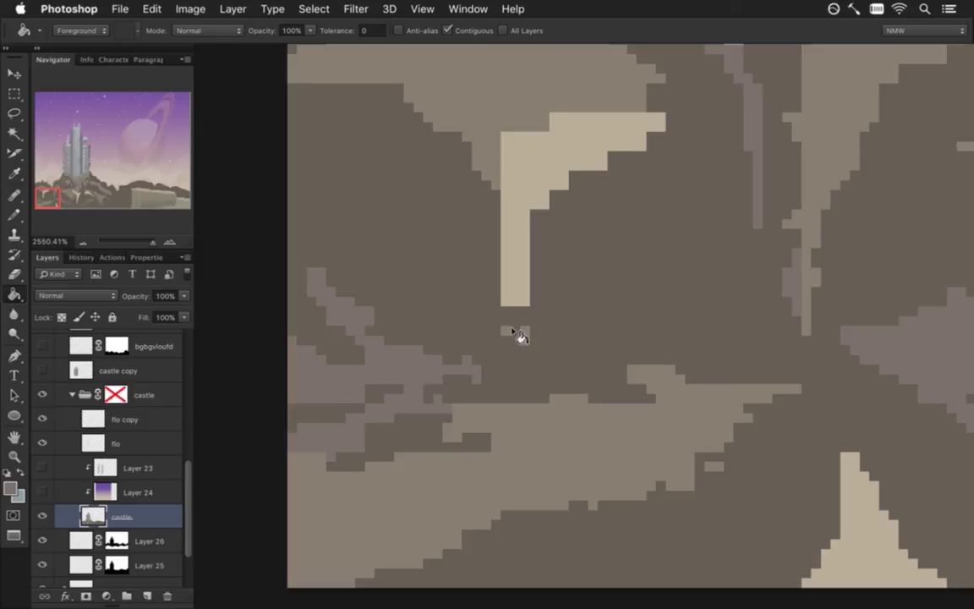
key(b)
drag(473, 393, 379, 395)
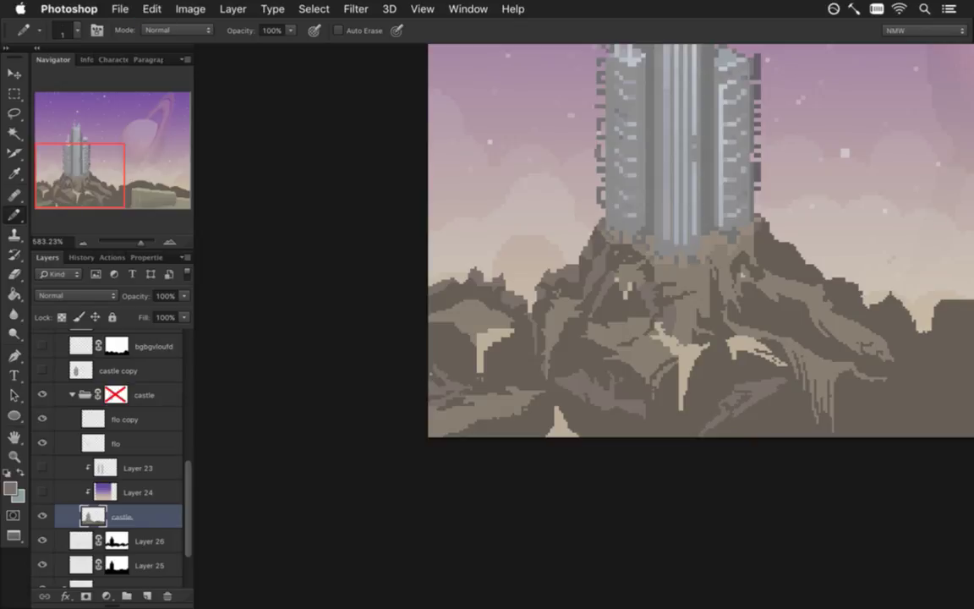
Step: Outline a darker strip down the rock drip and fill it with grey
scroll(558, 338, right, 5)
drag(480, 289, 595, 300)
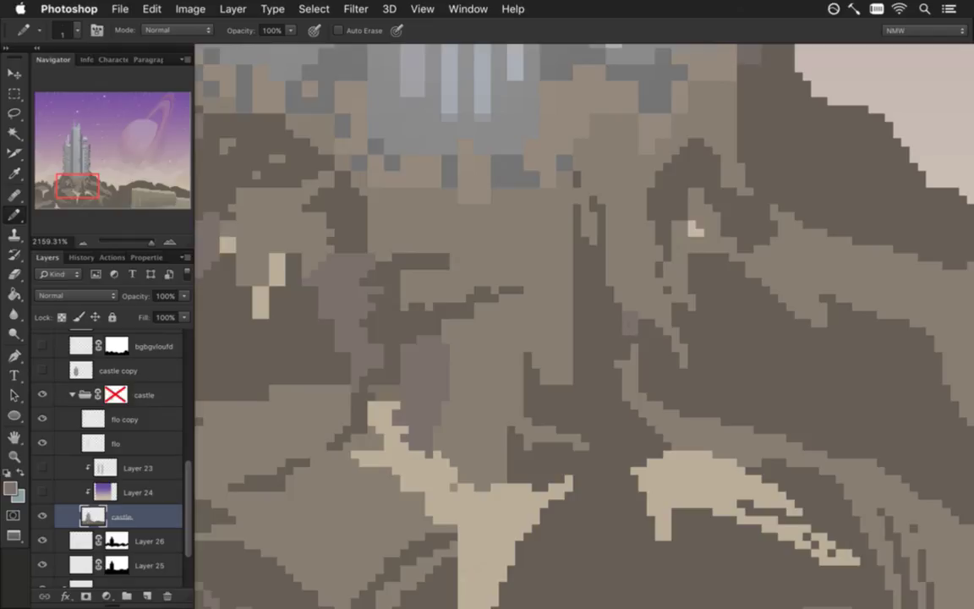
key(g)
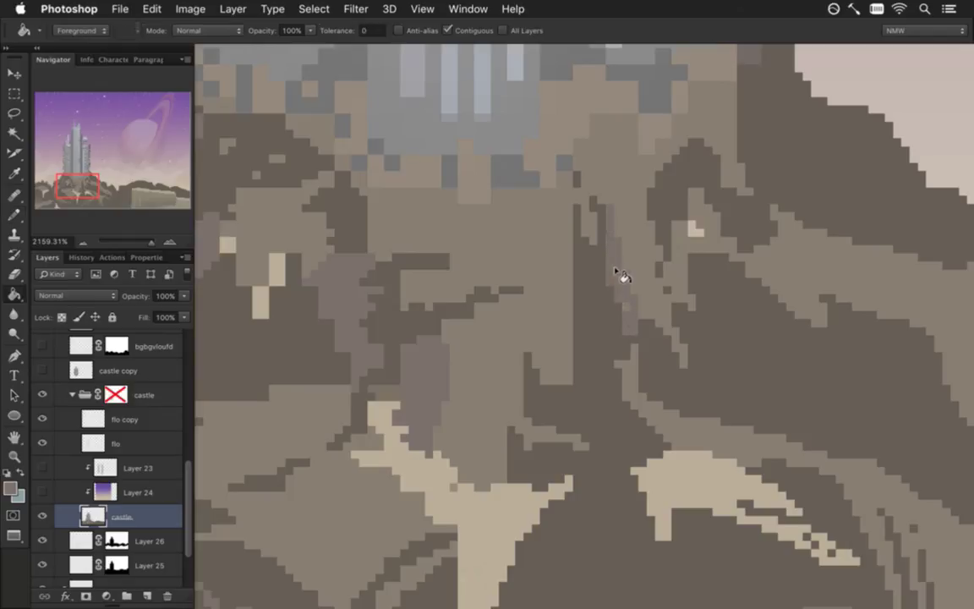
key(b)
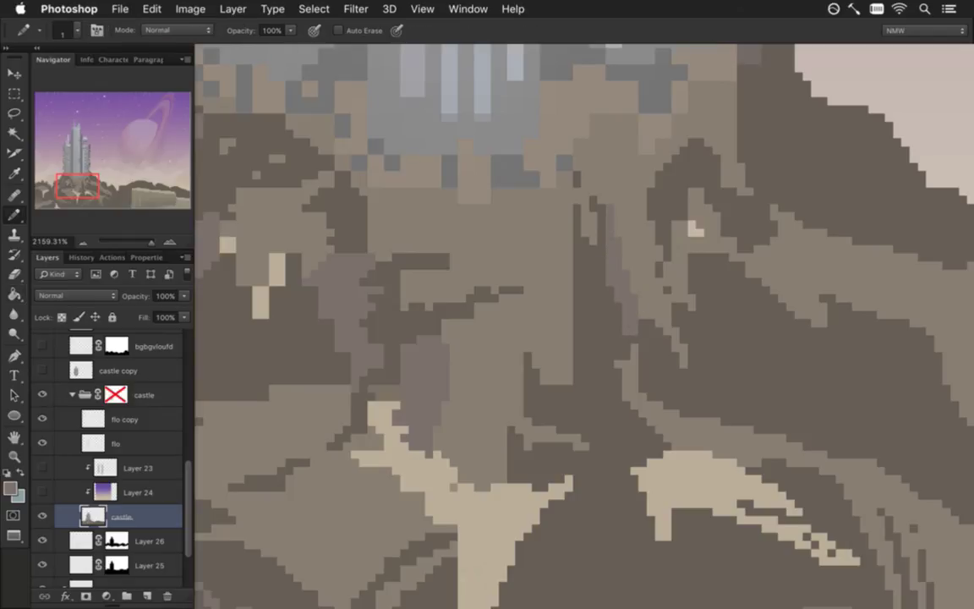
mouse_move(711, 465)
mouse_down()
mouse_move(435, 365)
mouse_move(431, 266)
mouse_up()
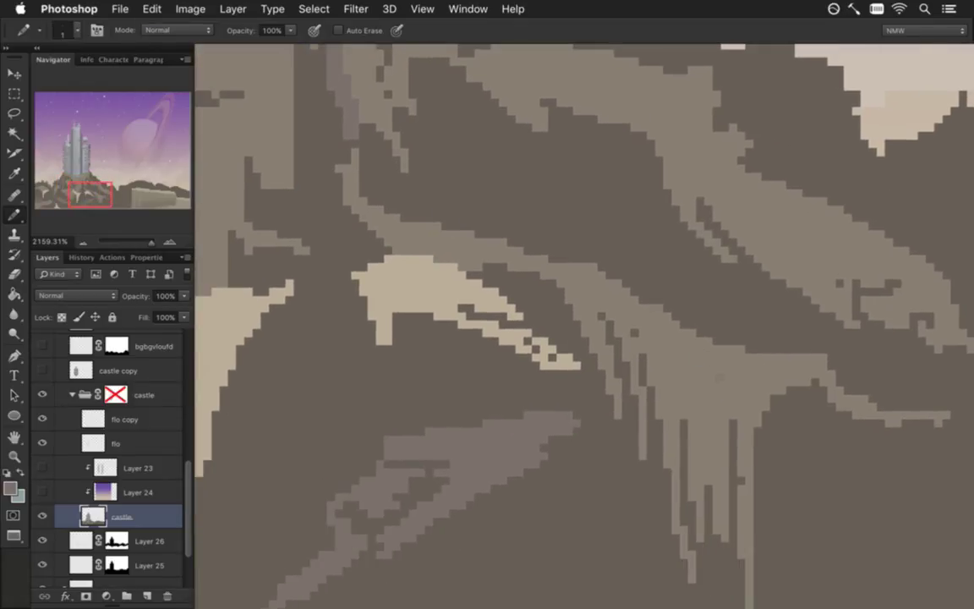
drag(751, 315, 590, 316)
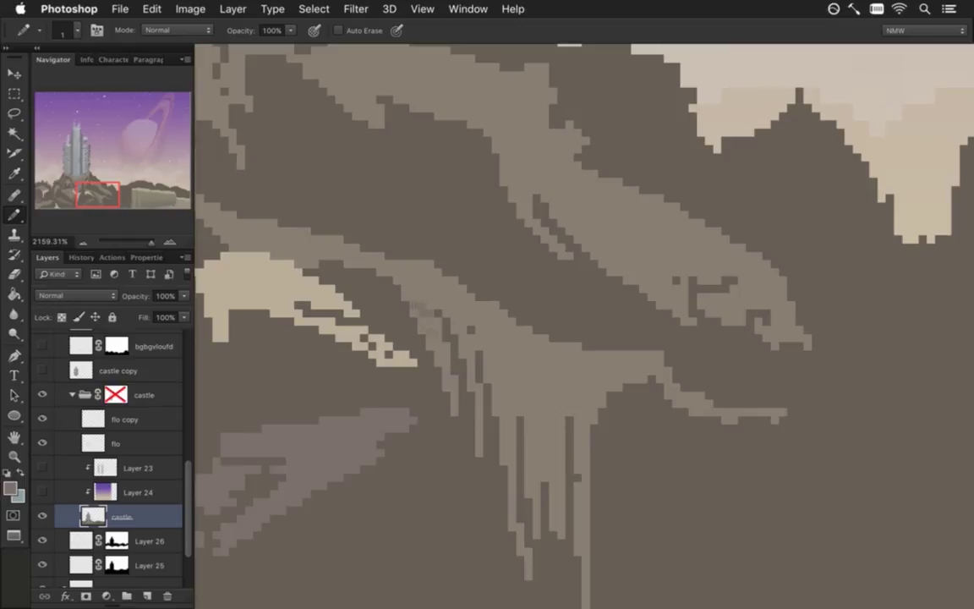
drag(419, 306, 440, 365)
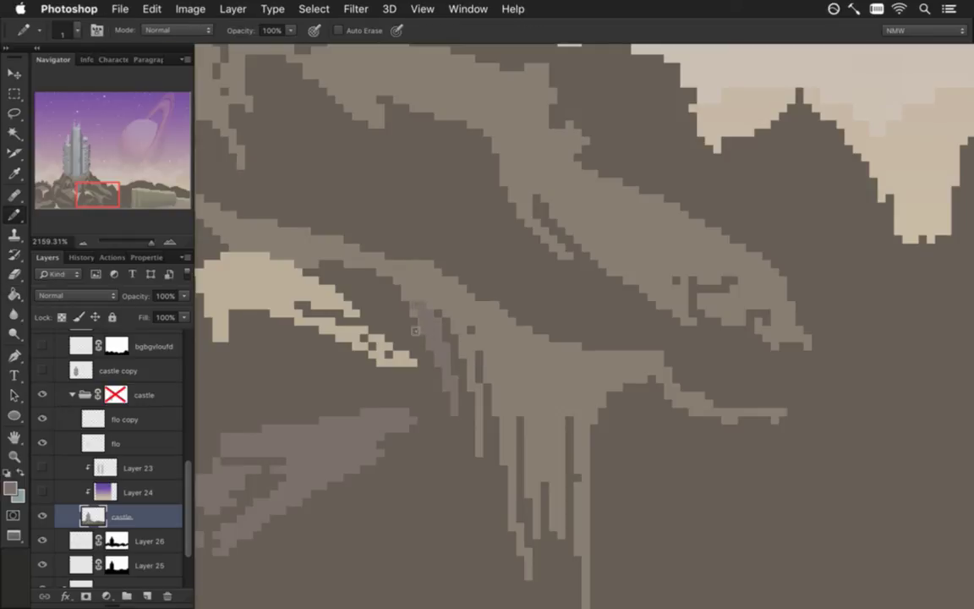
drag(478, 358, 515, 407)
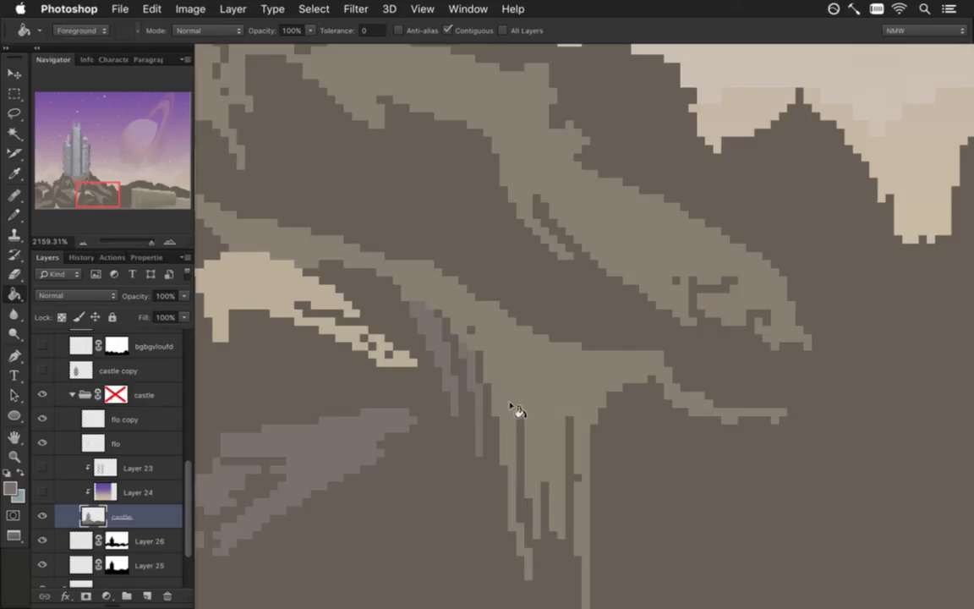
drag(495, 372, 560, 397)
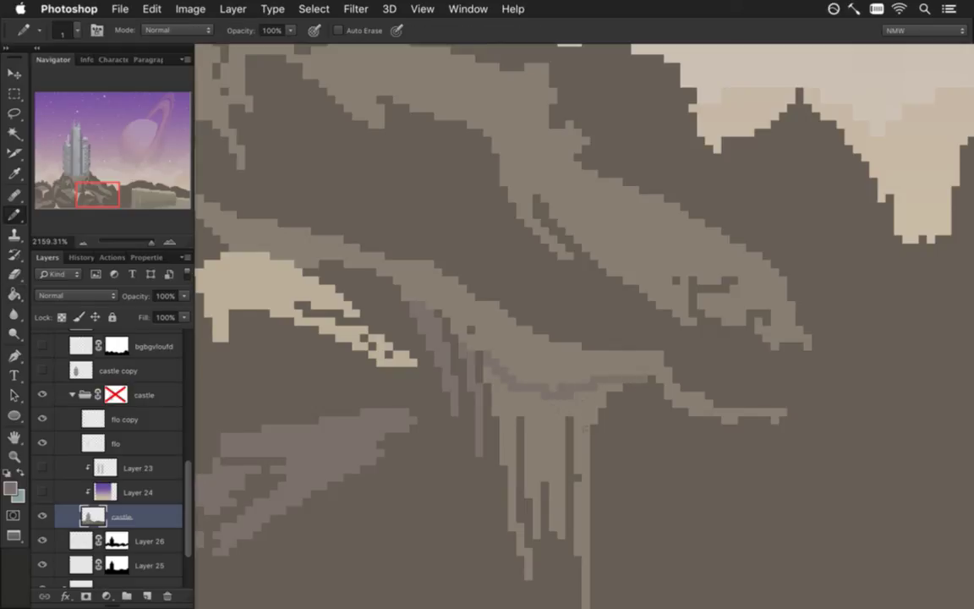
key(g)
click(587, 428)
Step: Outline a diagonal band on the rock and fill it with the darker tone
mouse_move(705, 422)
mouse_down()
mouse_move(572, 331)
mouse_move(537, 363)
mouse_move(499, 439)
mouse_up()
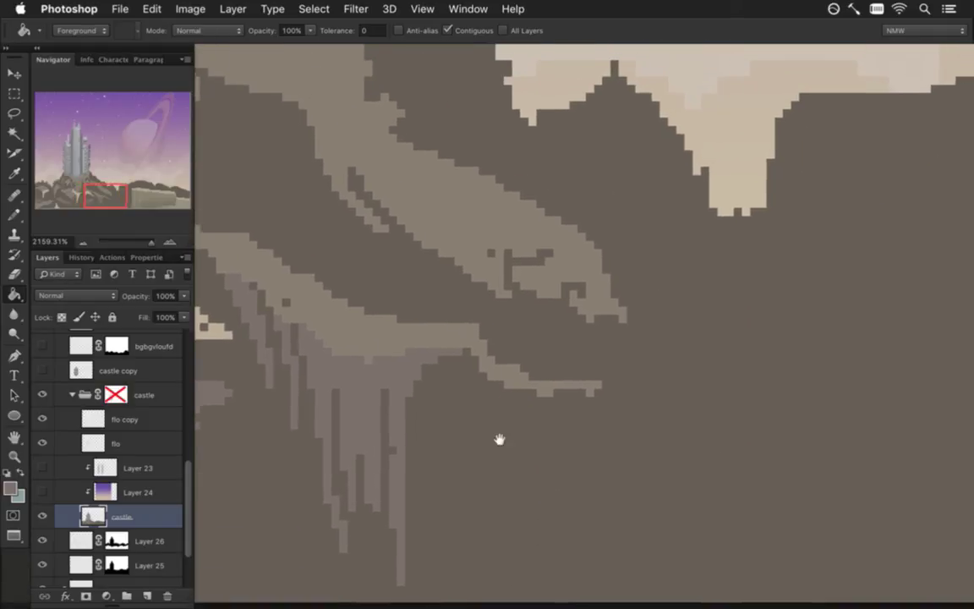
drag(528, 365, 509, 433)
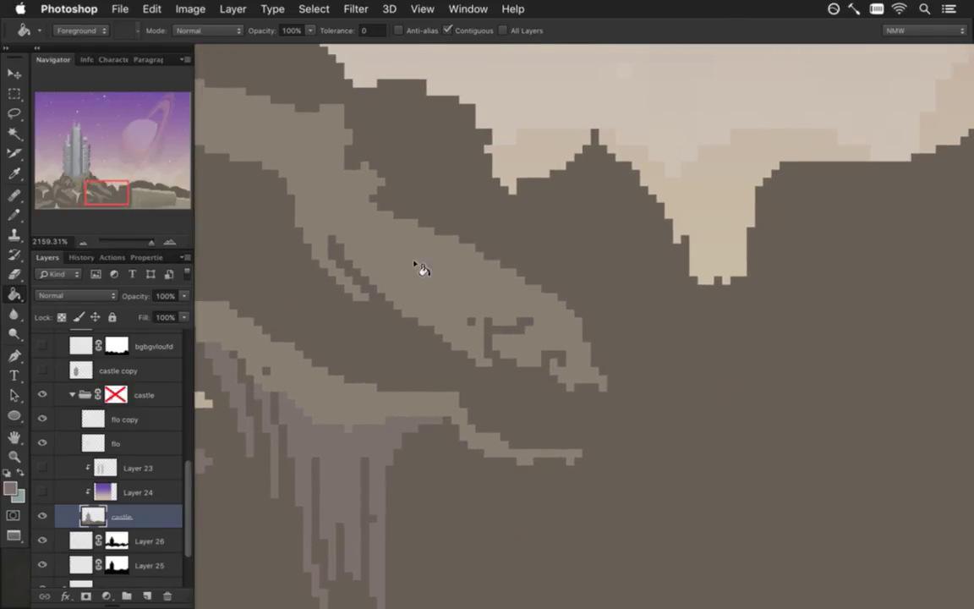
key(b)
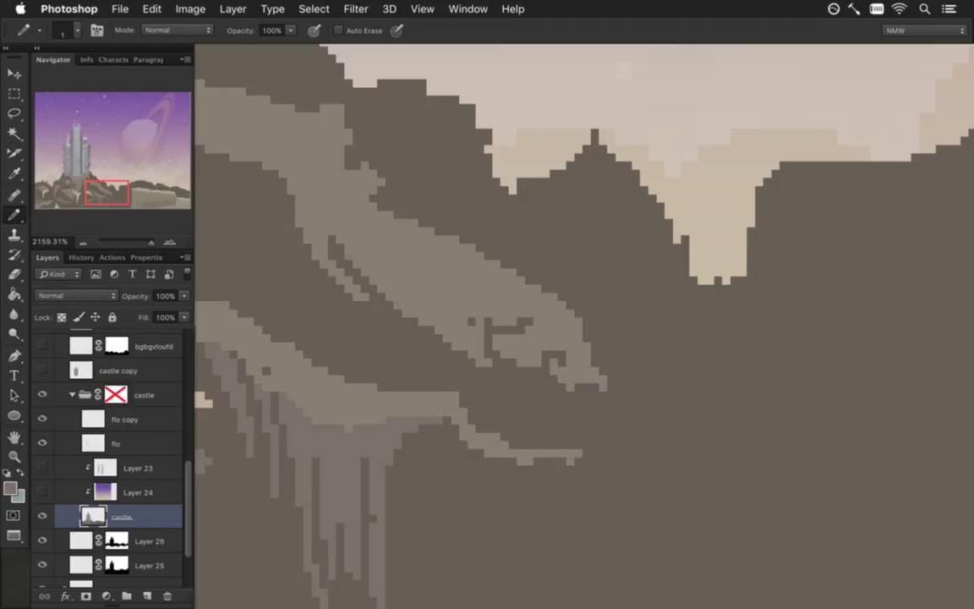
drag(338, 237, 454, 321)
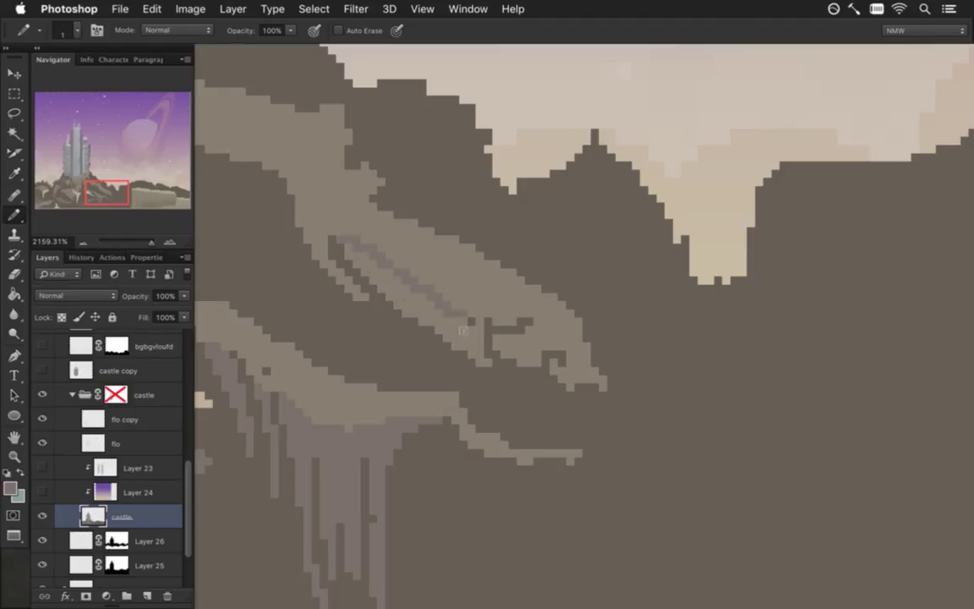
key(g)
click(461, 330)
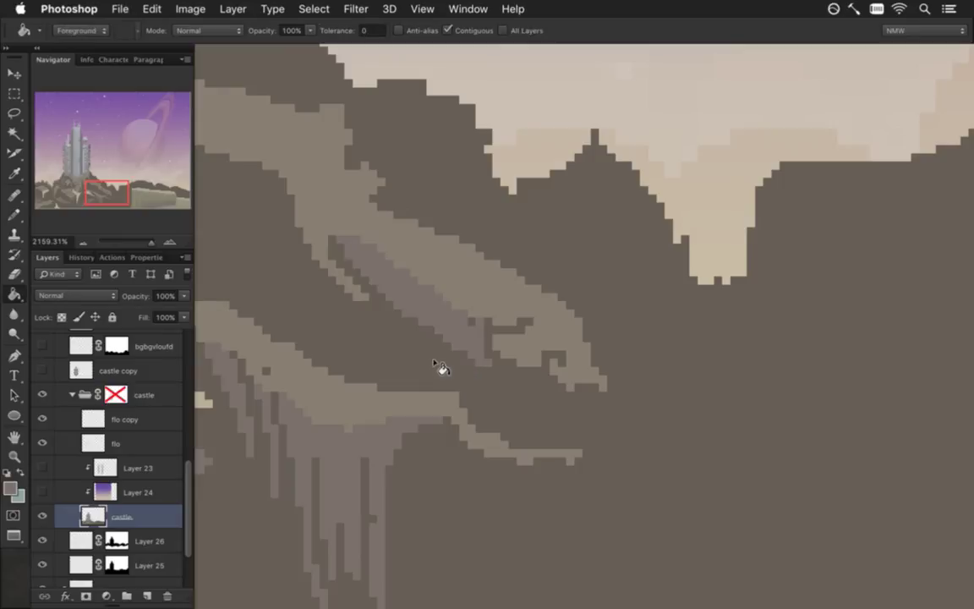
mouse_move(533, 317)
mouse_down()
mouse_move(448, 313)
mouse_move(417, 296)
mouse_up()
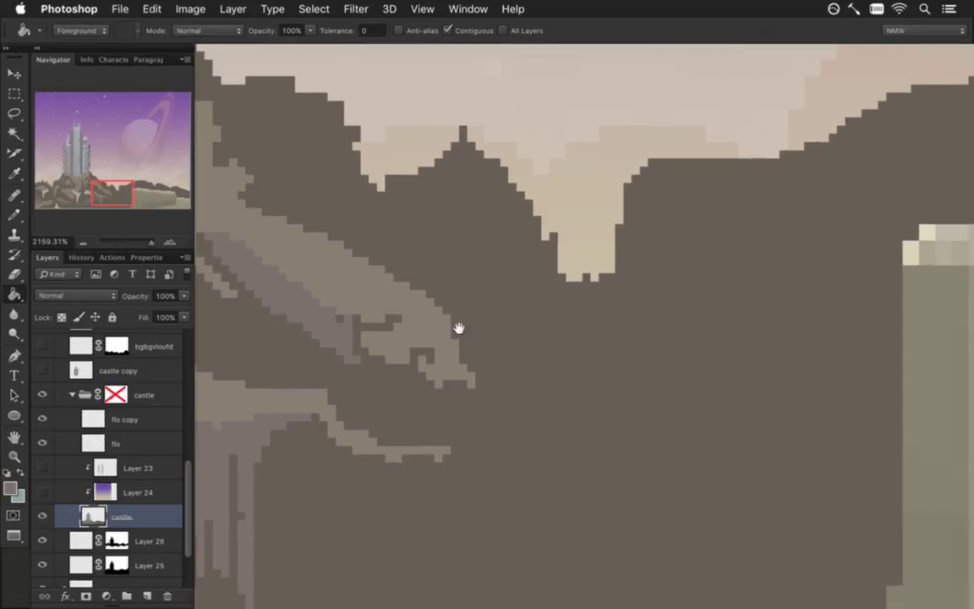
drag(417, 225, 609, 389)
Step: Sample light tan and fill the mountain's left slope with it
key(i)
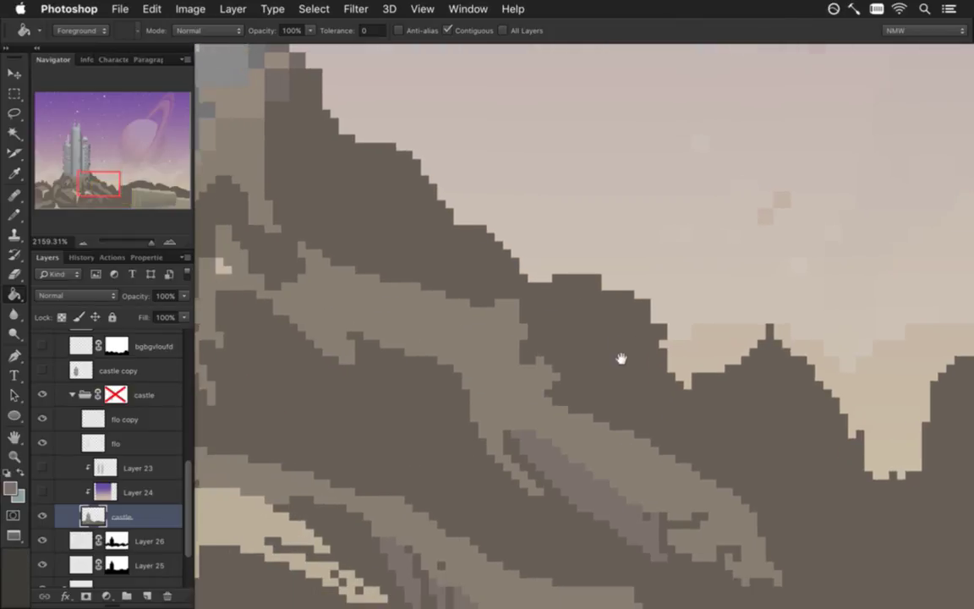
drag(387, 175, 403, 235)
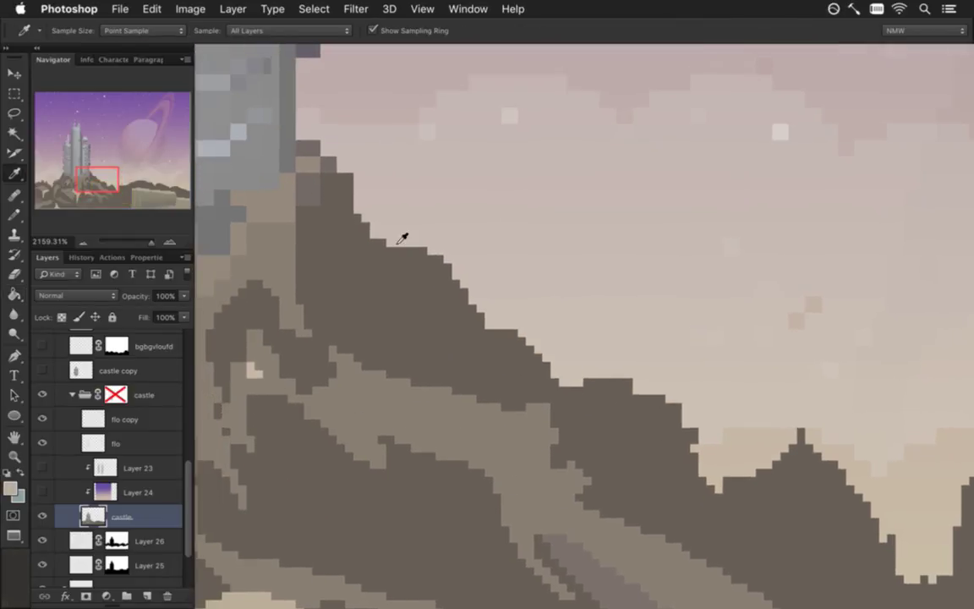
key(b)
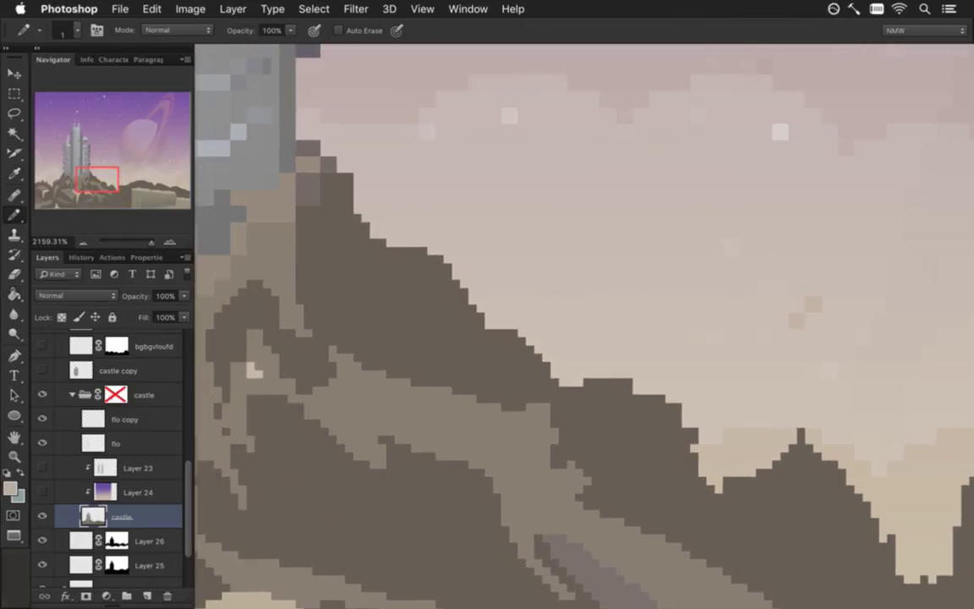
mouse_move(346, 195)
mouse_down()
mouse_move(326, 337)
mouse_move(415, 269)
mouse_up()
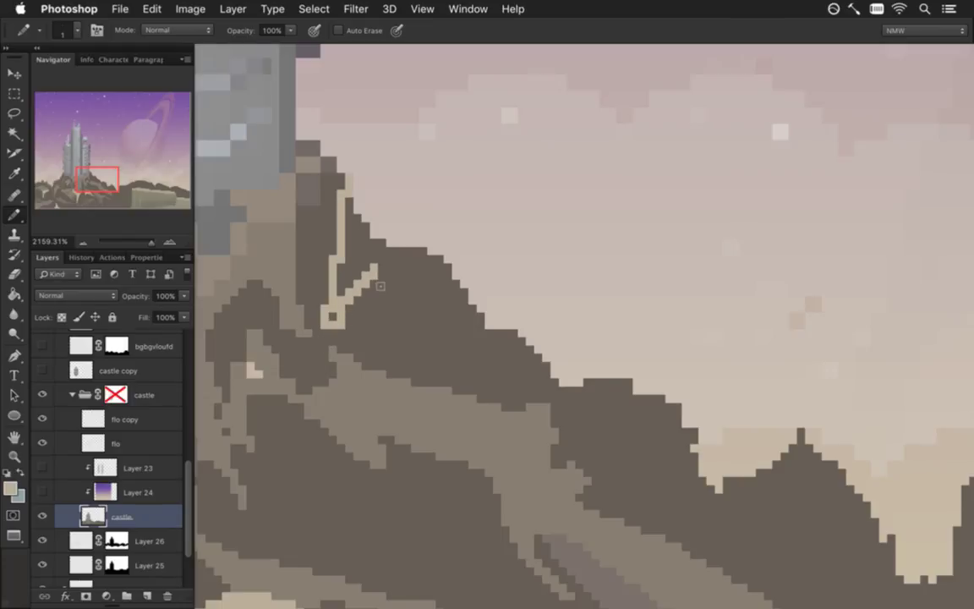
key(g)
click(365, 252)
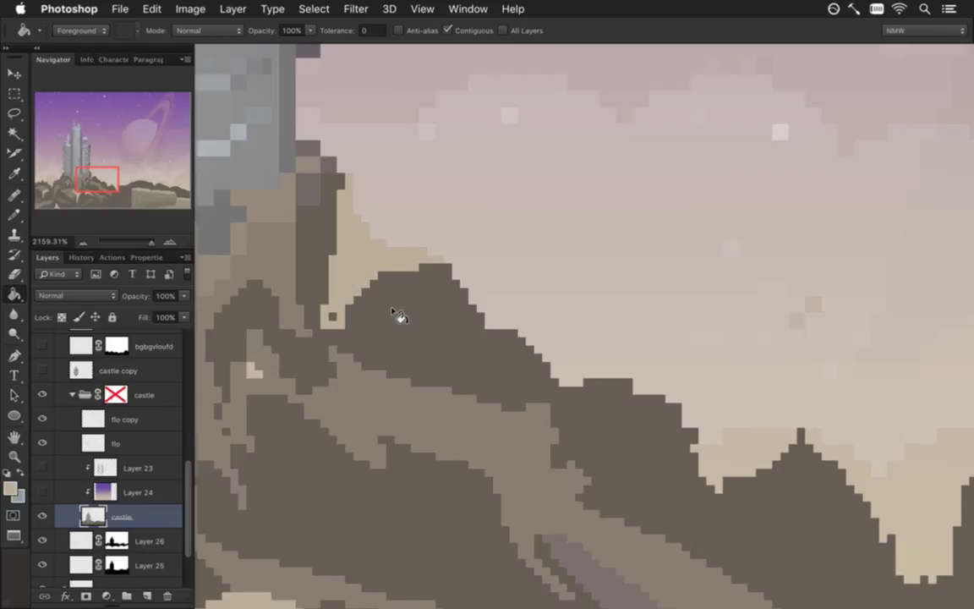
key(b)
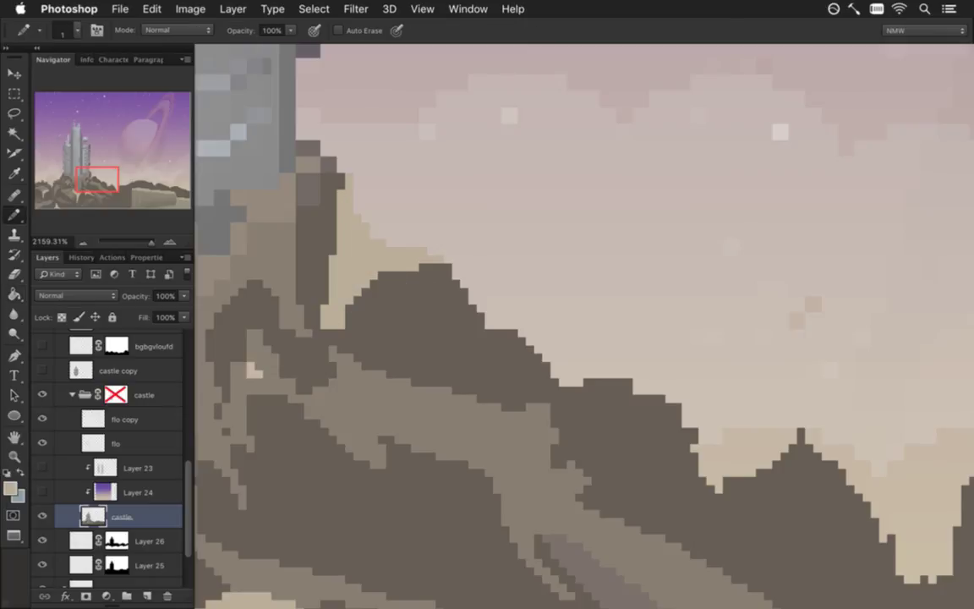
Step: Refill the light tan slope back to dark brown
scroll(374, 320, down, 3)
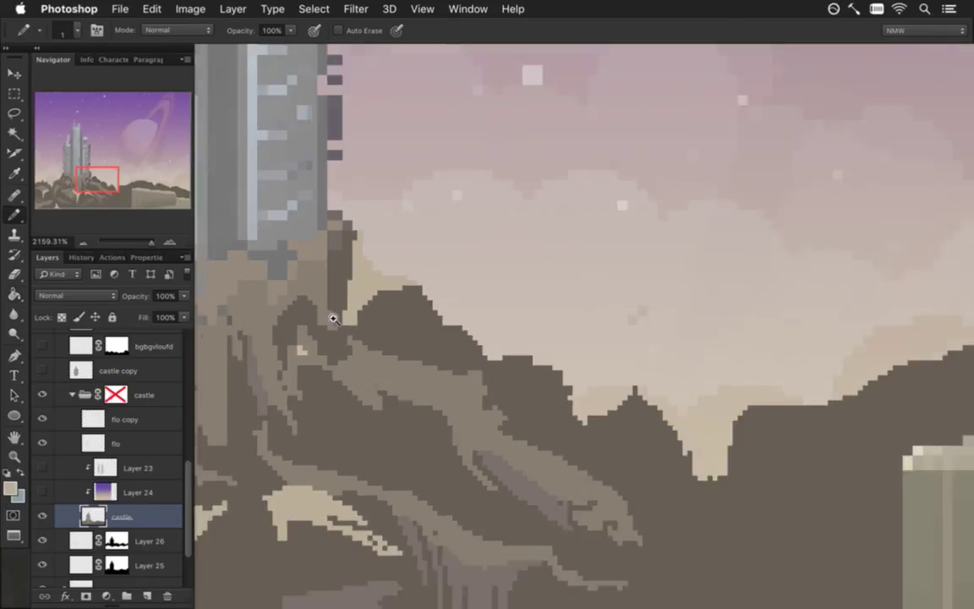
scroll(332, 320, down, 2)
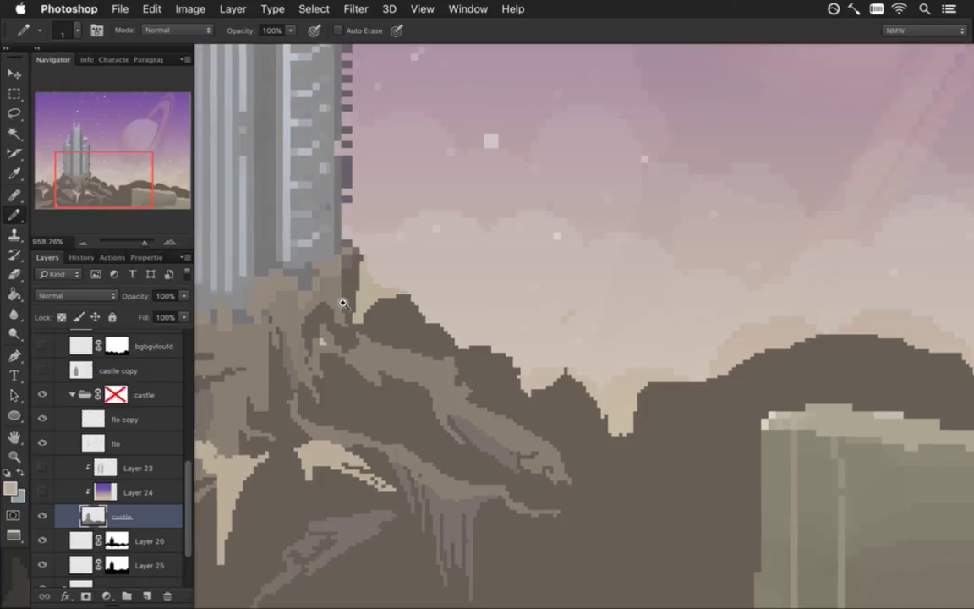
scroll(356, 300, up, 2)
key(g)
click(404, 326)
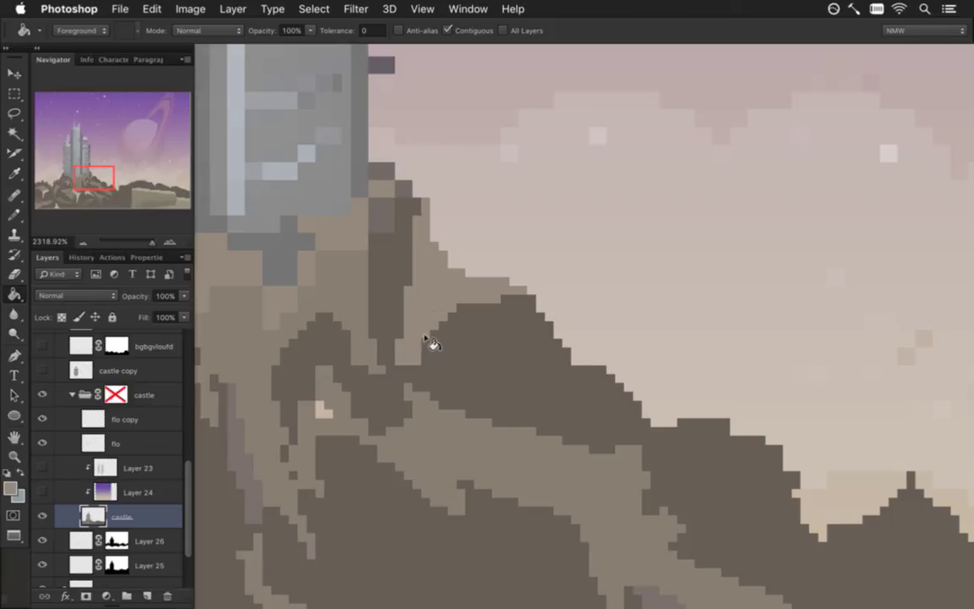
key(b)
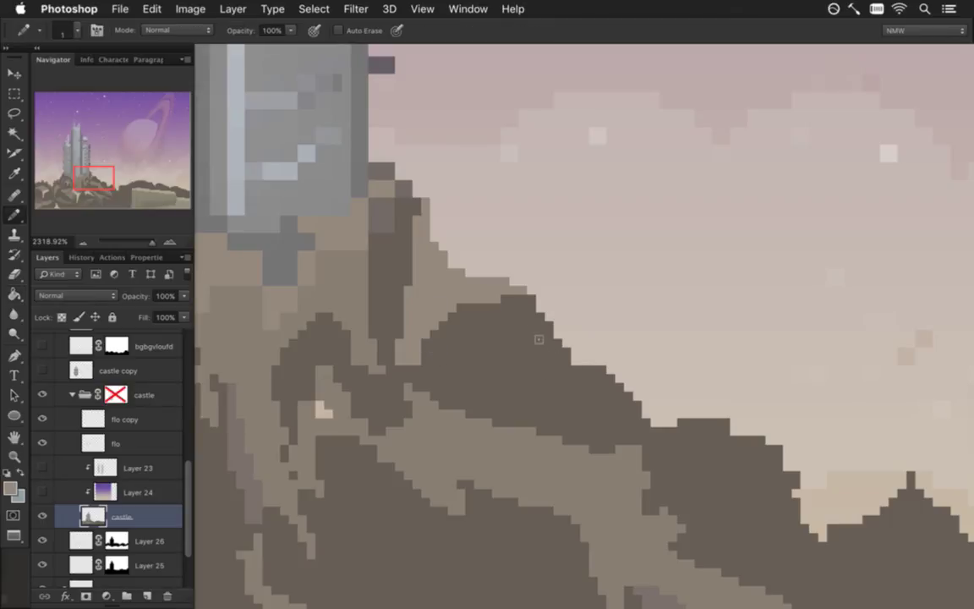
Step: Pencil light tan highlights along the dark ridge, including a top strip and notched patch
drag(541, 320, 448, 370)
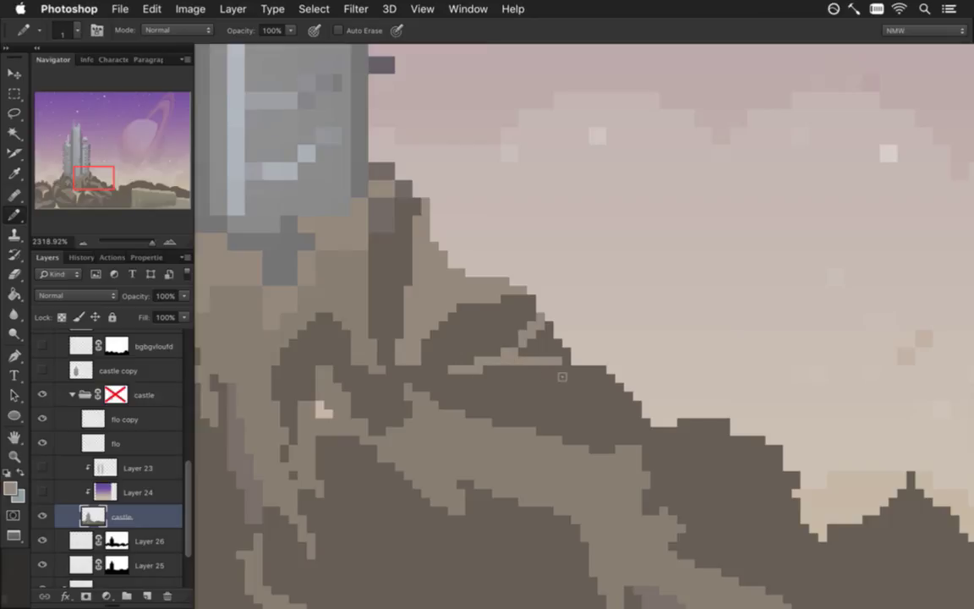
key(g)
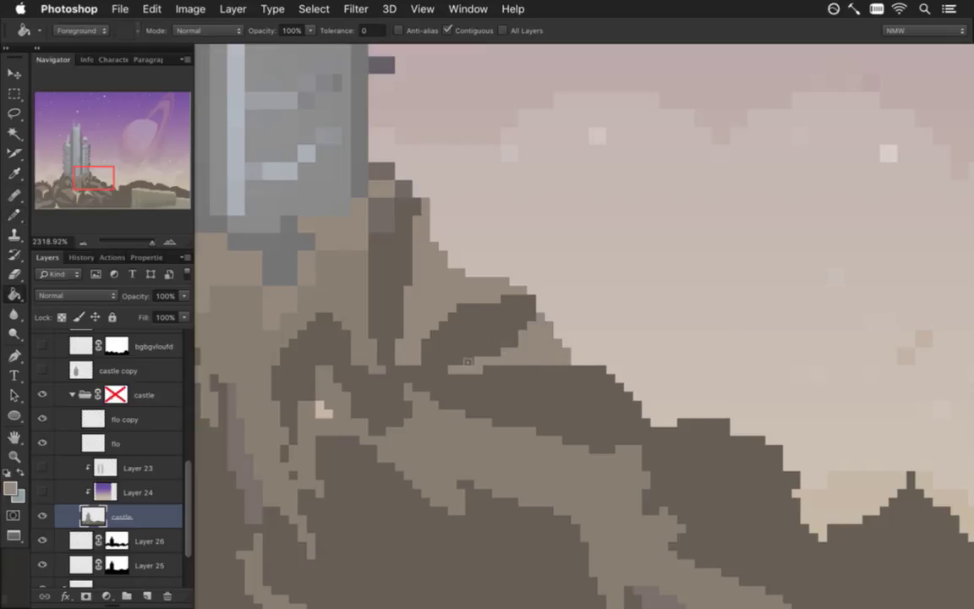
key(b)
drag(501, 340, 517, 340)
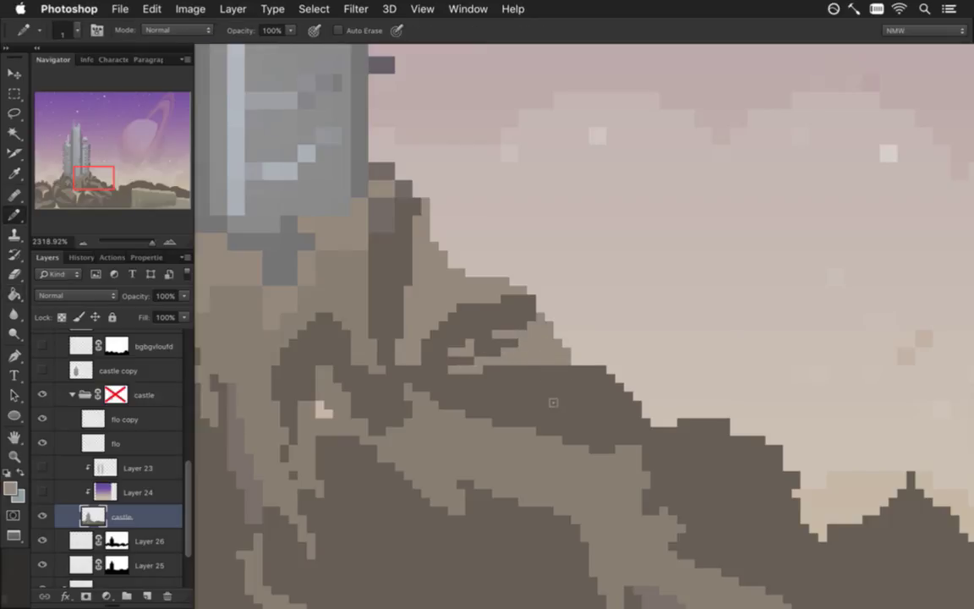
drag(585, 388, 427, 371)
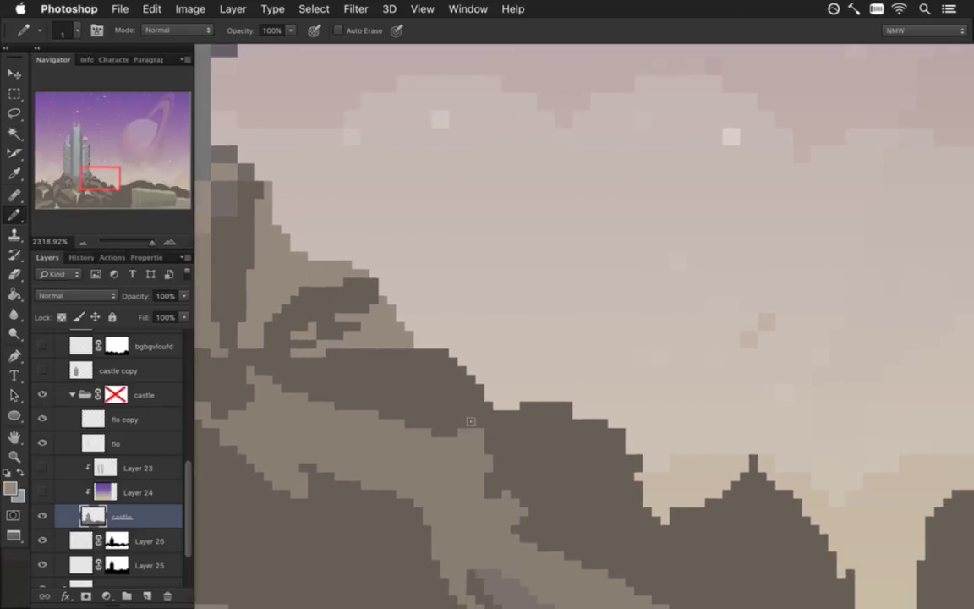
drag(499, 439, 539, 435)
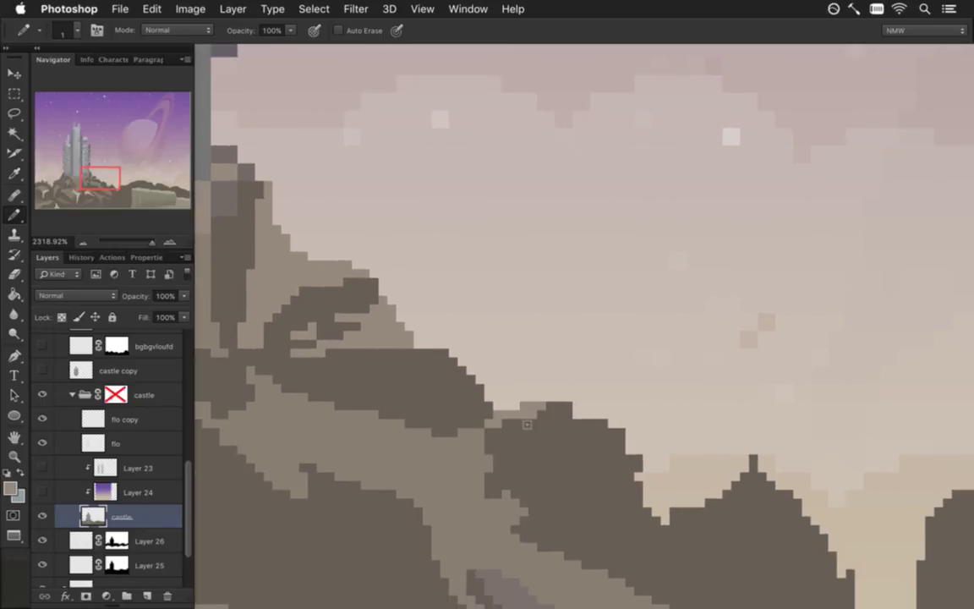
mouse_move(499, 427)
mouse_down()
mouse_move(517, 444)
mouse_move(607, 457)
mouse_move(547, 494)
mouse_up()
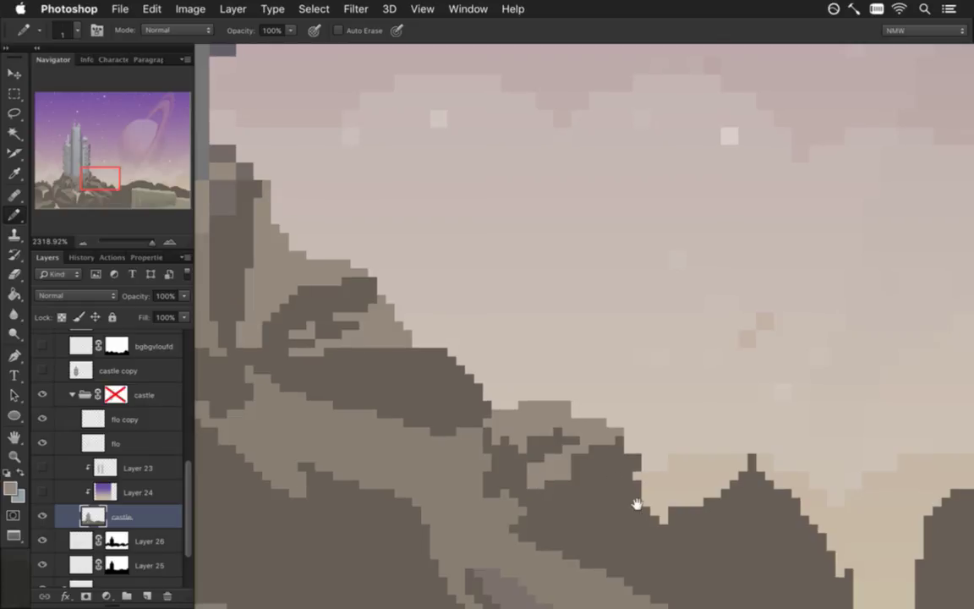
Step: Highlight the peak's right slope and darken its left slope
scroll(592, 474, right, 3)
scroll(592, 474, down, 2)
drag(525, 452, 509, 472)
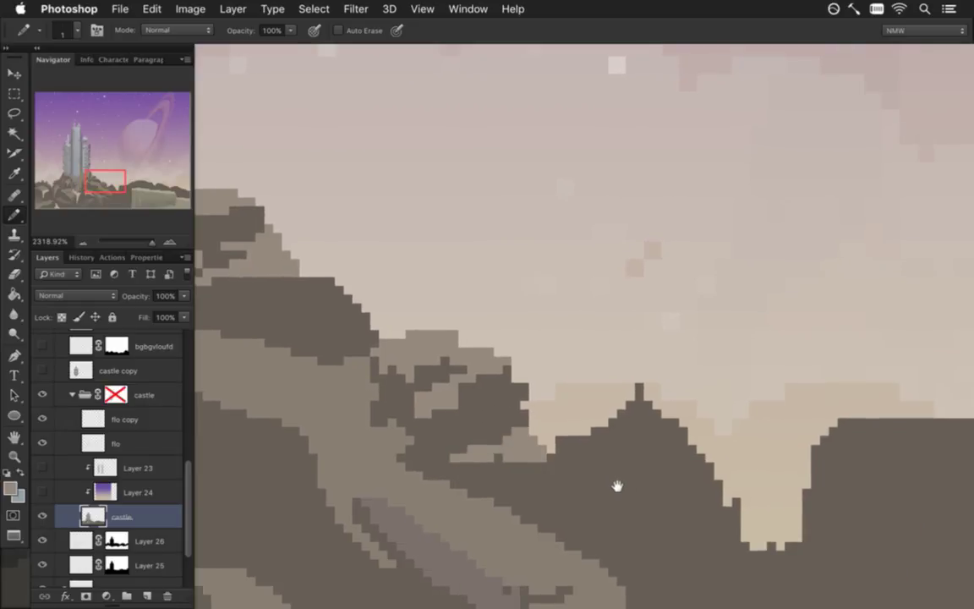
scroll(617, 484, right, 3)
scroll(517, 452, down, 2)
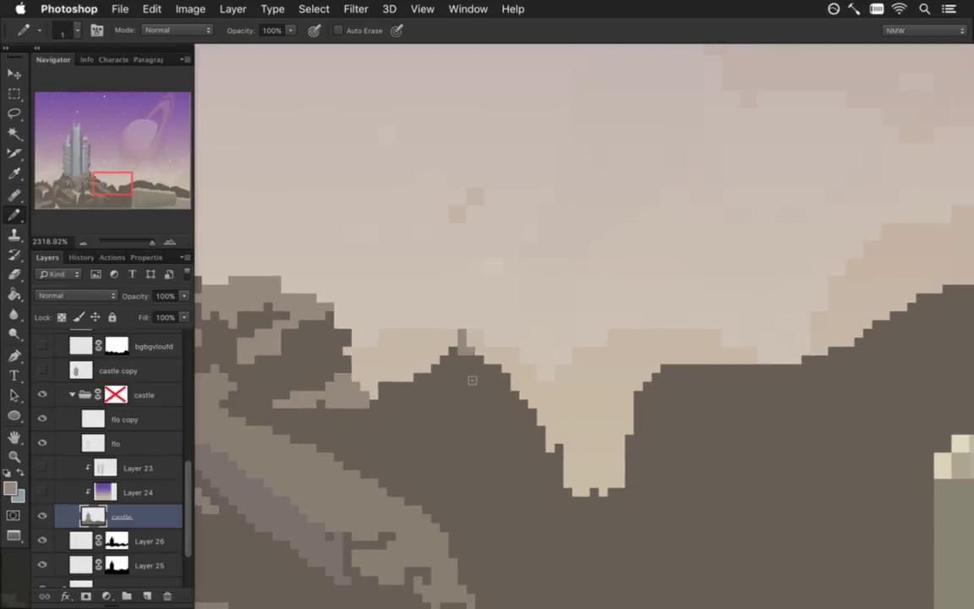
drag(462, 342, 507, 413)
drag(456, 336, 515, 406)
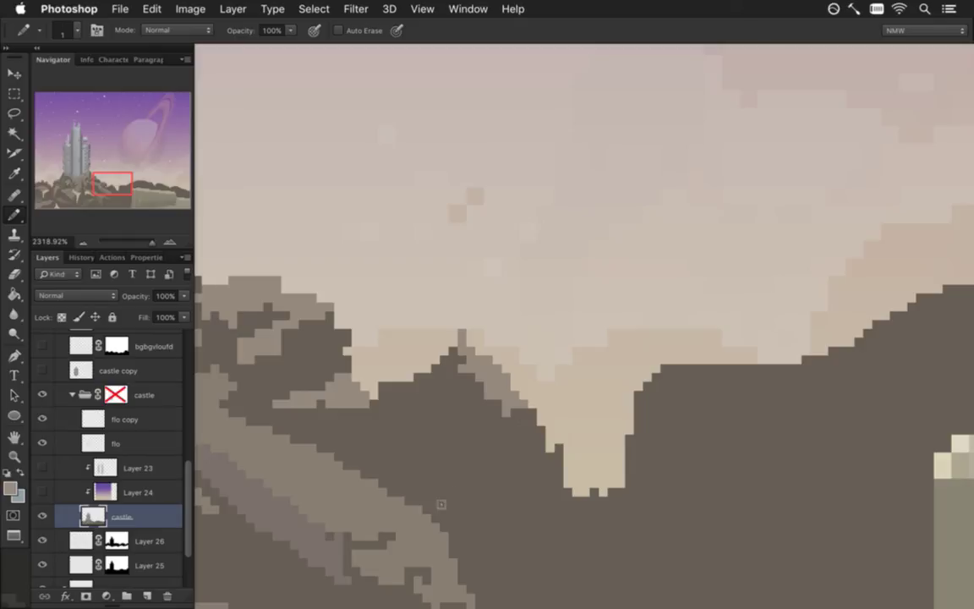
alt+click(298, 532)
mouse_move(448, 355)
mouse_down()
mouse_move(458, 379)
mouse_move(425, 412)
mouse_move(442, 401)
mouse_up()
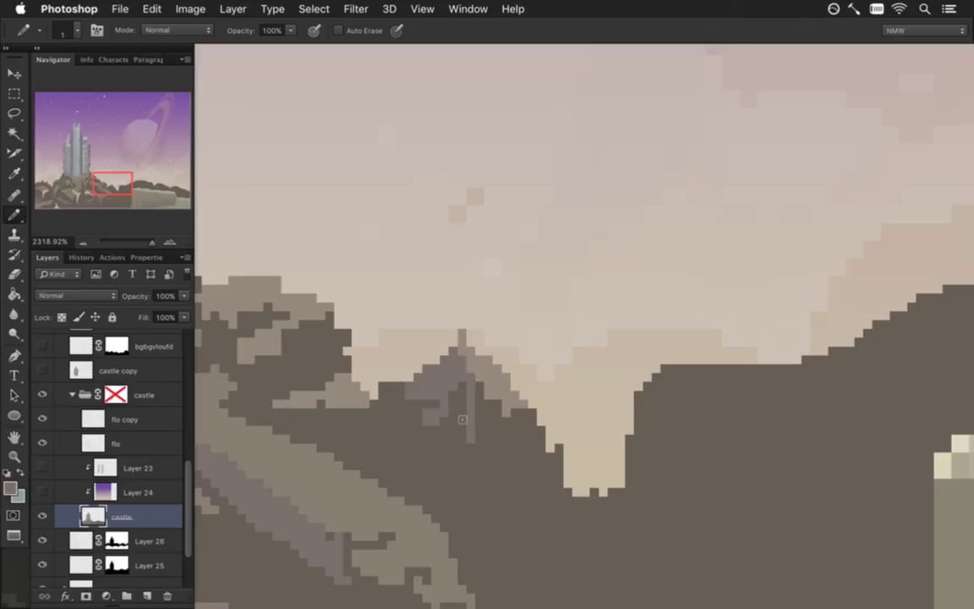
Step: Draw a two-pixel-wide light drip running down from the ridge
drag(469, 454, 466, 503)
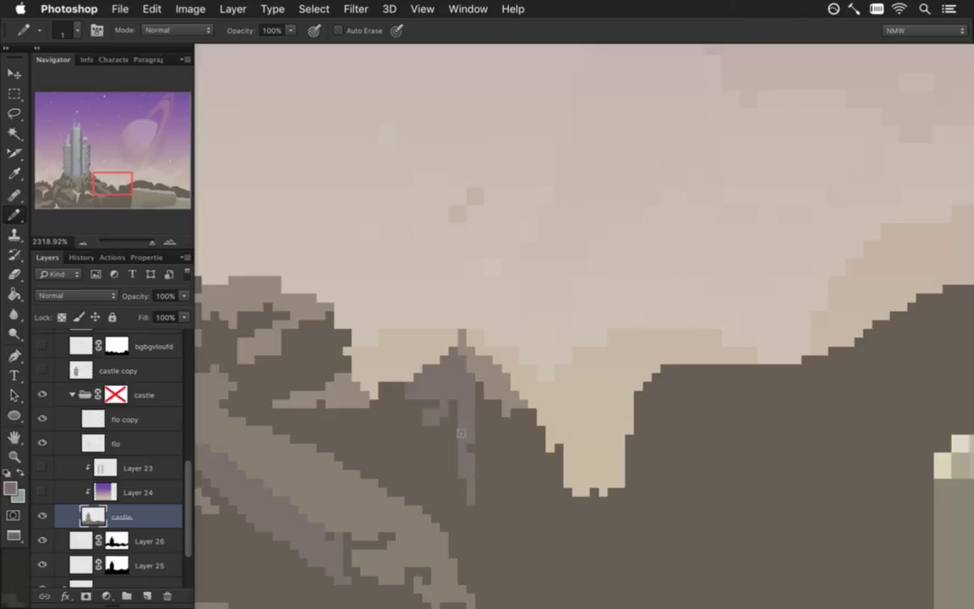
key(super+z)
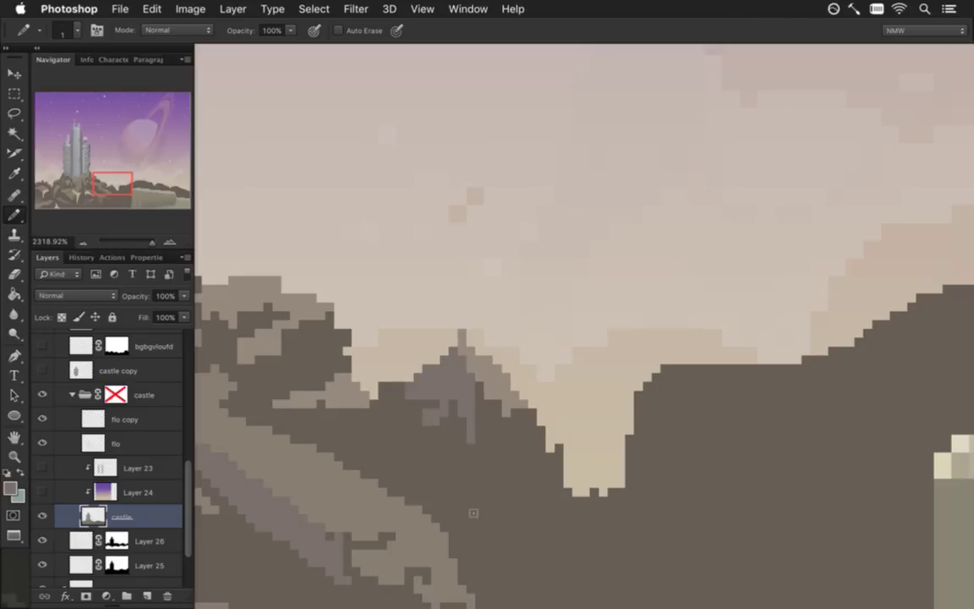
mouse_move(525, 442)
mouse_down()
mouse_move(417, 383)
mouse_move(454, 452)
mouse_up()
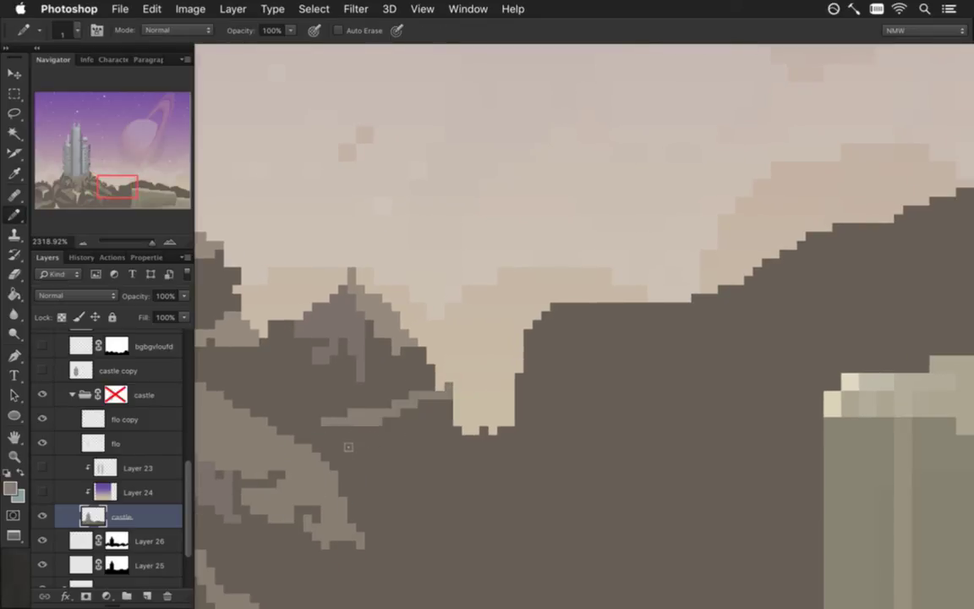
click(409, 408)
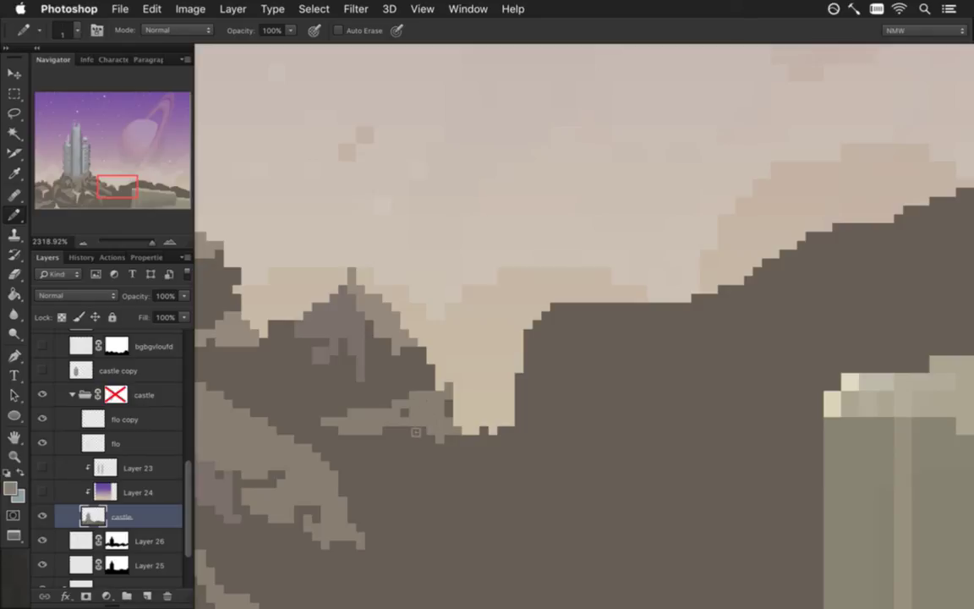
drag(502, 490, 431, 357)
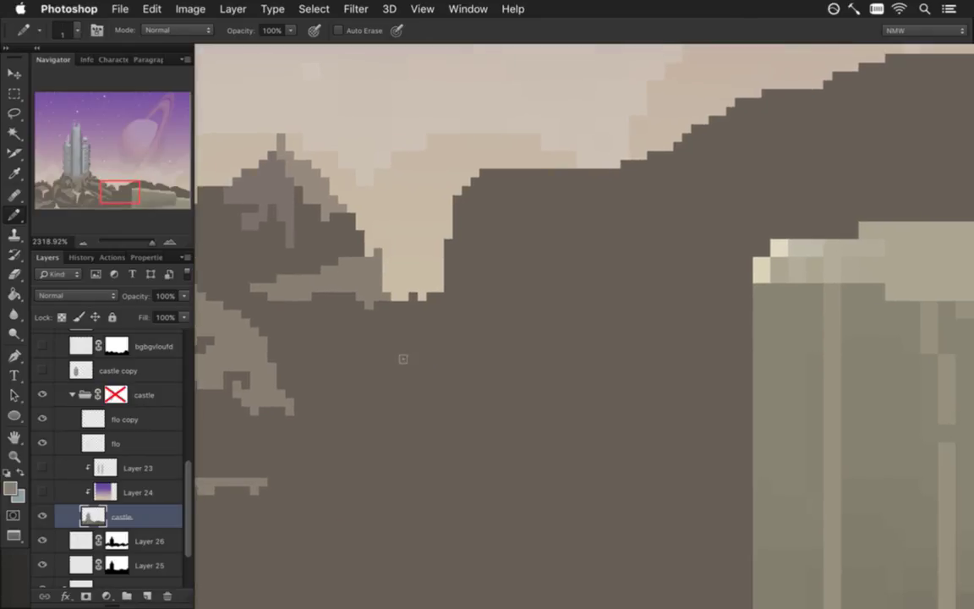
drag(391, 306, 422, 551)
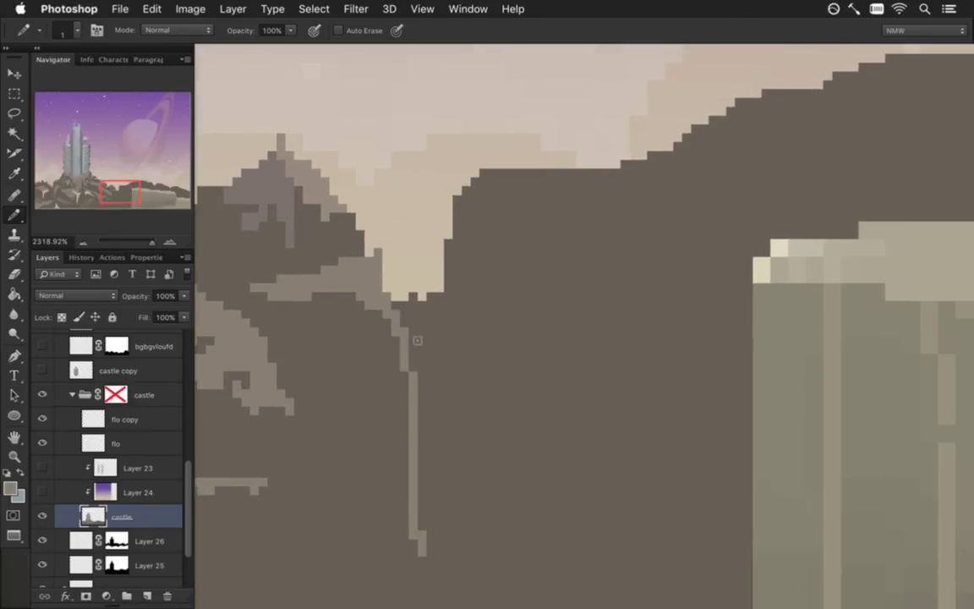
drag(413, 333, 418, 493)
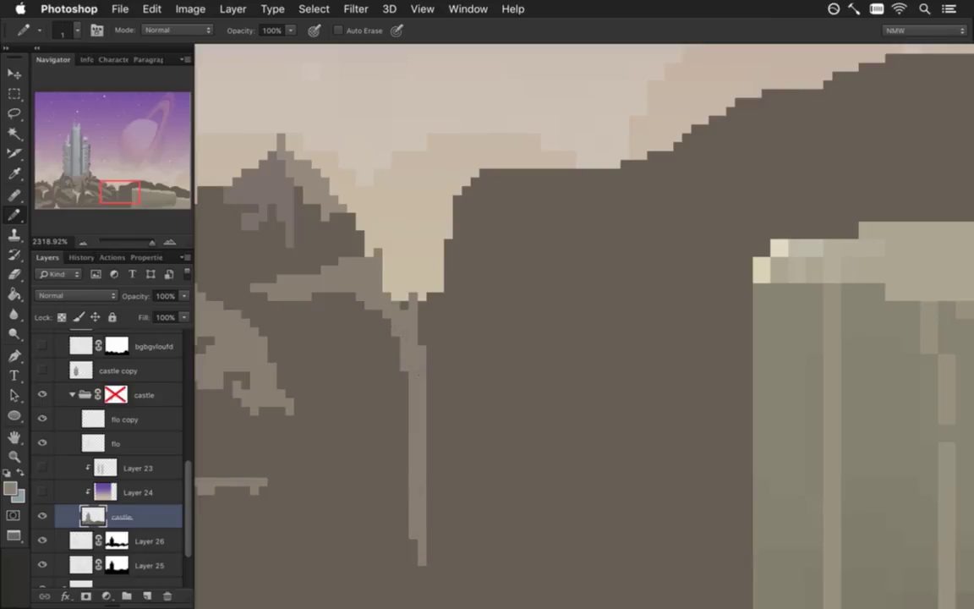
Step: Extend the thin drip to the image's bottom edge and add a lighter strip beside it
drag(502, 449, 443, 243)
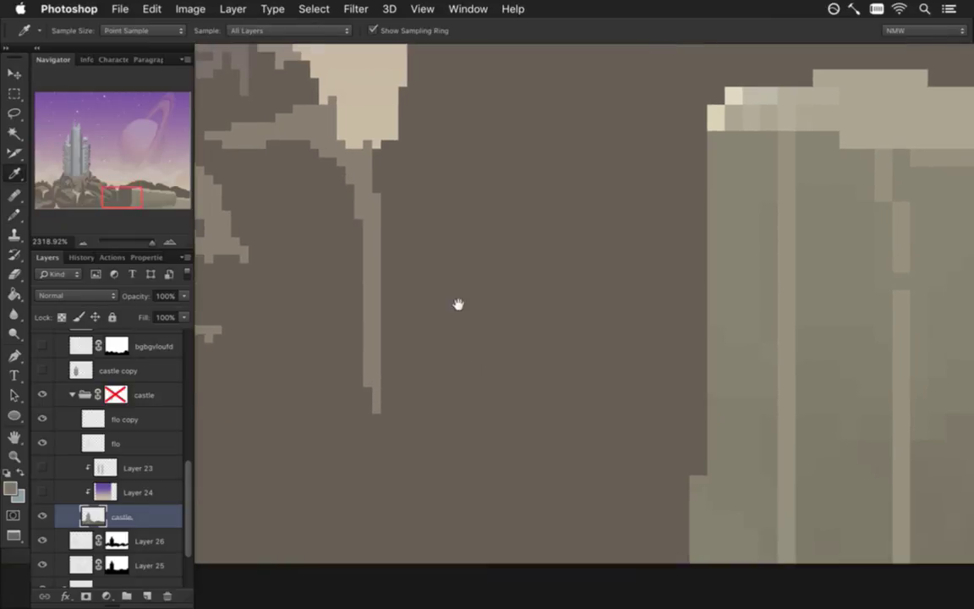
drag(405, 176, 489, 292)
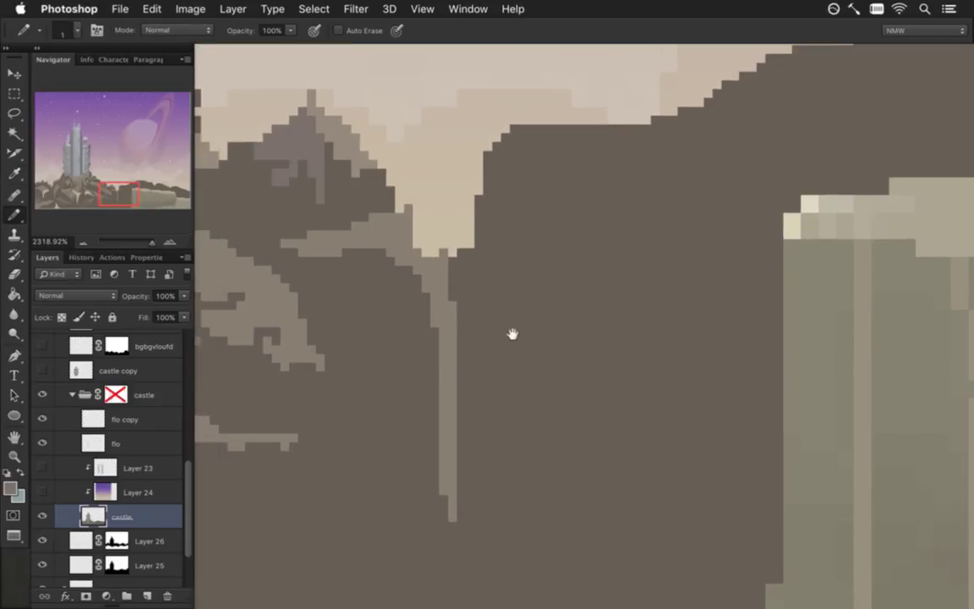
mouse_move(446, 251)
mouse_down()
mouse_move(464, 229)
mouse_move(460, 291)
mouse_up()
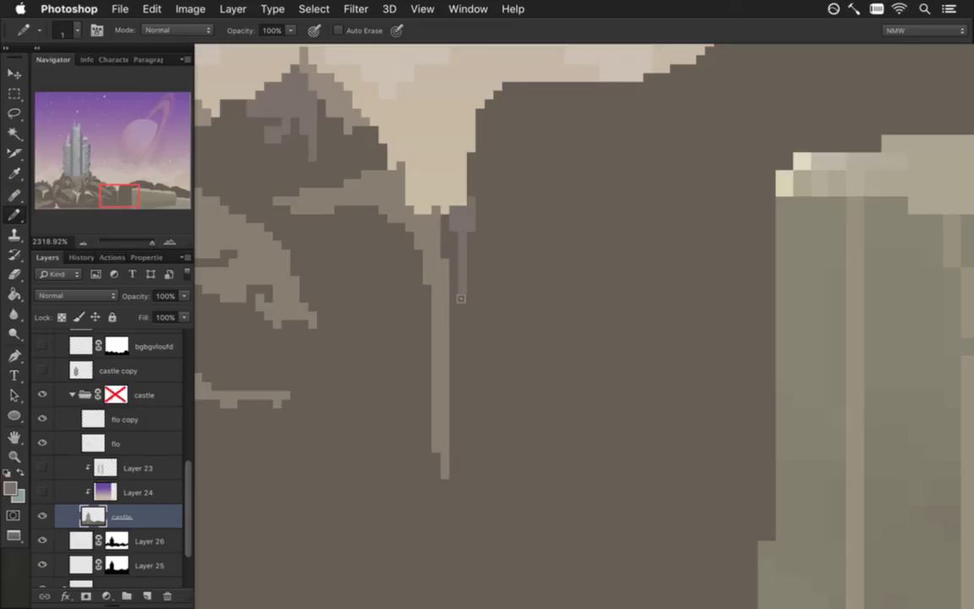
drag(462, 253, 463, 478)
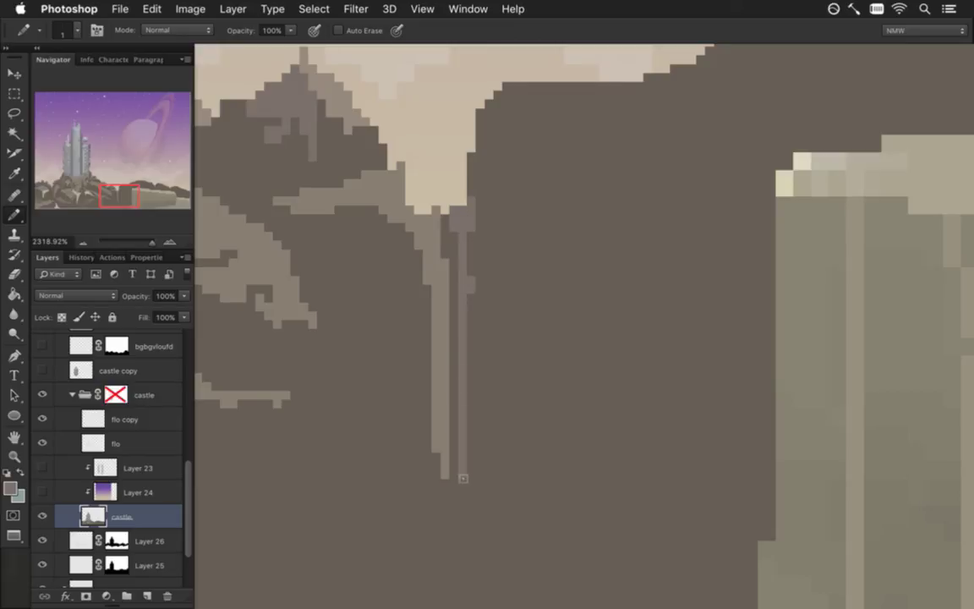
drag(452, 285, 464, 485)
mouse_move(463, 533)
mouse_down()
mouse_move(530, 278)
mouse_move(515, 409)
mouse_up()
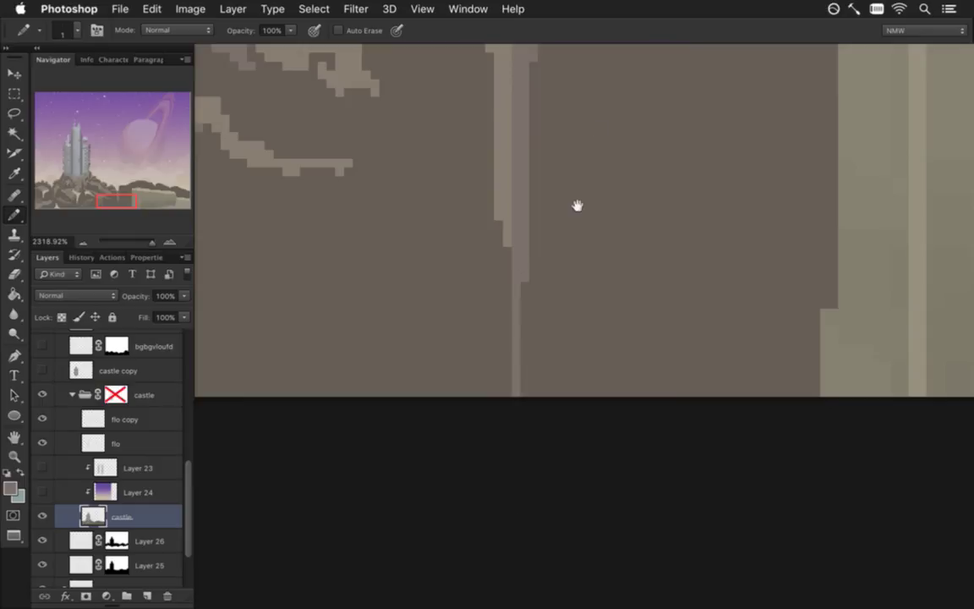
drag(600, 122, 517, 365)
mouse_move(485, 288)
mouse_down()
mouse_move(478, 326)
mouse_move(481, 250)
mouse_move(504, 226)
mouse_move(522, 225)
mouse_up()
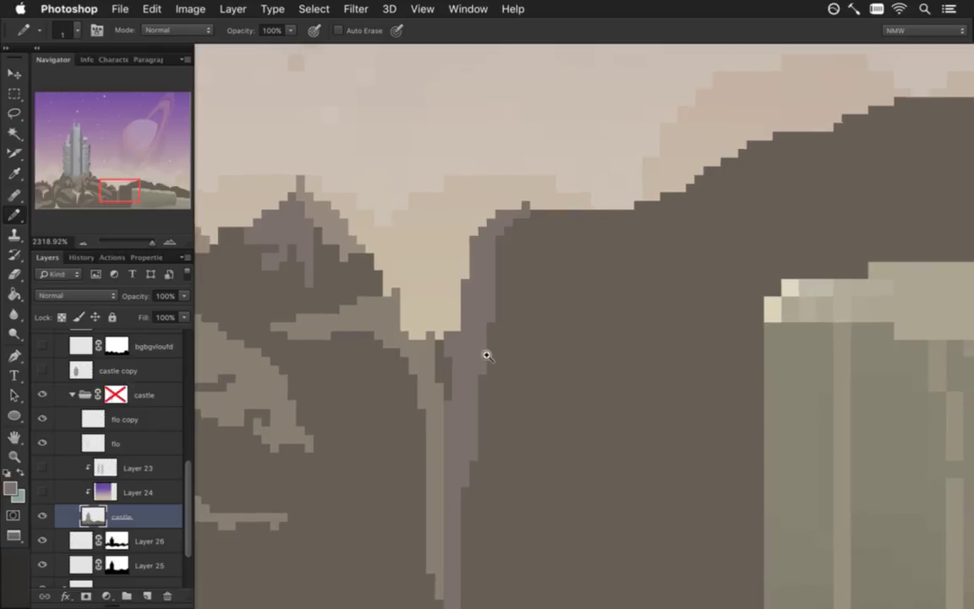
drag(495, 360, 425, 338)
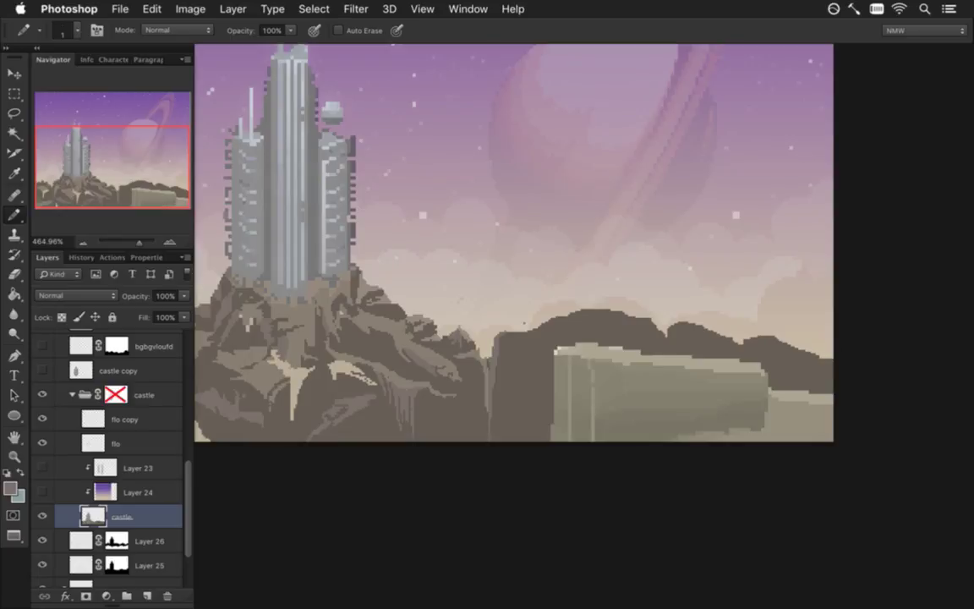
Step: Zoom to about 1682% on the rocks below the tower, then choose File > Open
mouse_move(488, 383)
mouse_down()
mouse_move(602, 348)
mouse_move(590, 362)
mouse_up()
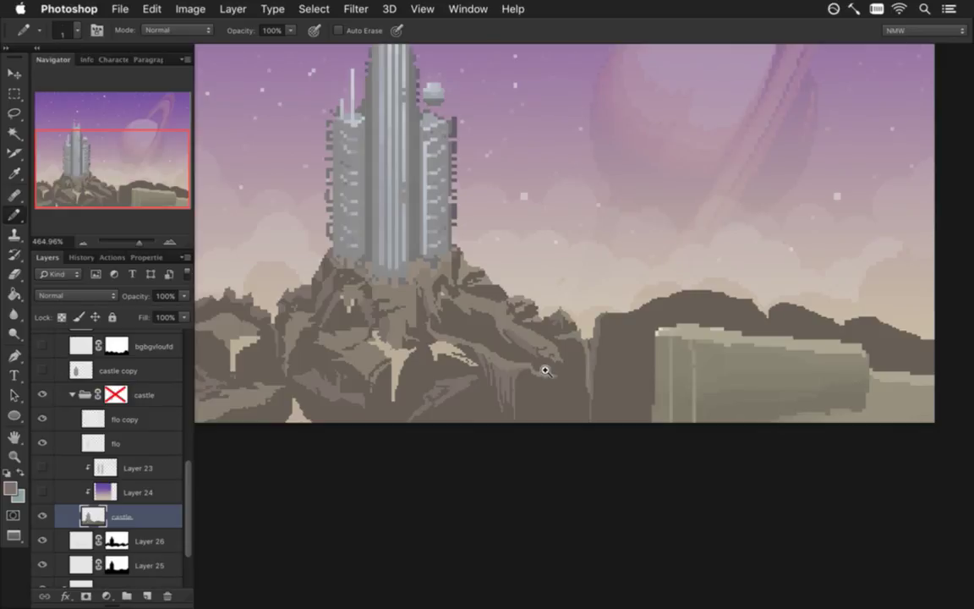
scroll(542, 370, up, 2)
scroll(571, 359, up, 2)
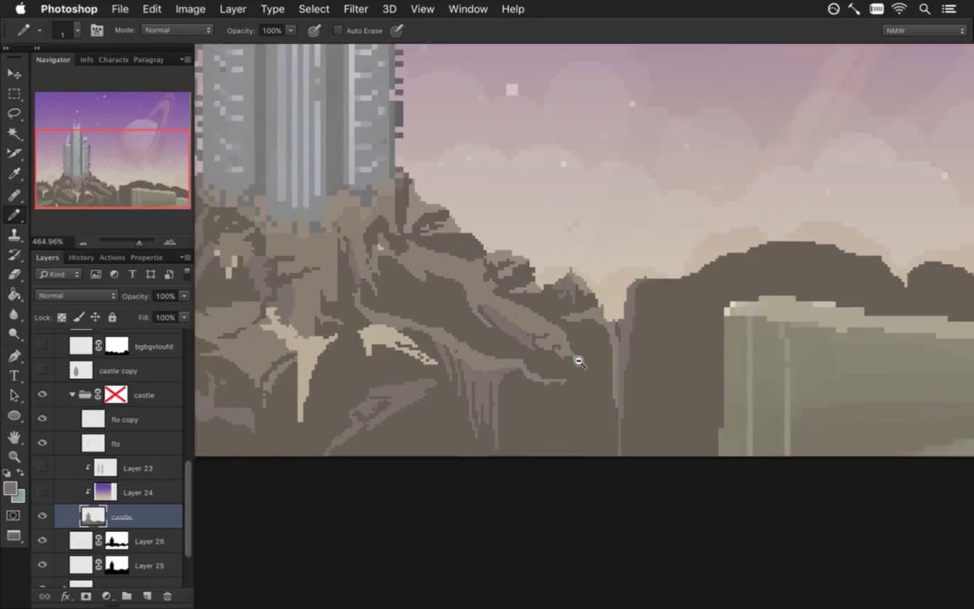
scroll(579, 361, up, 1)
scroll(576, 358, up, 2)
scroll(585, 358, up, 1)
scroll(589, 361, up, 1)
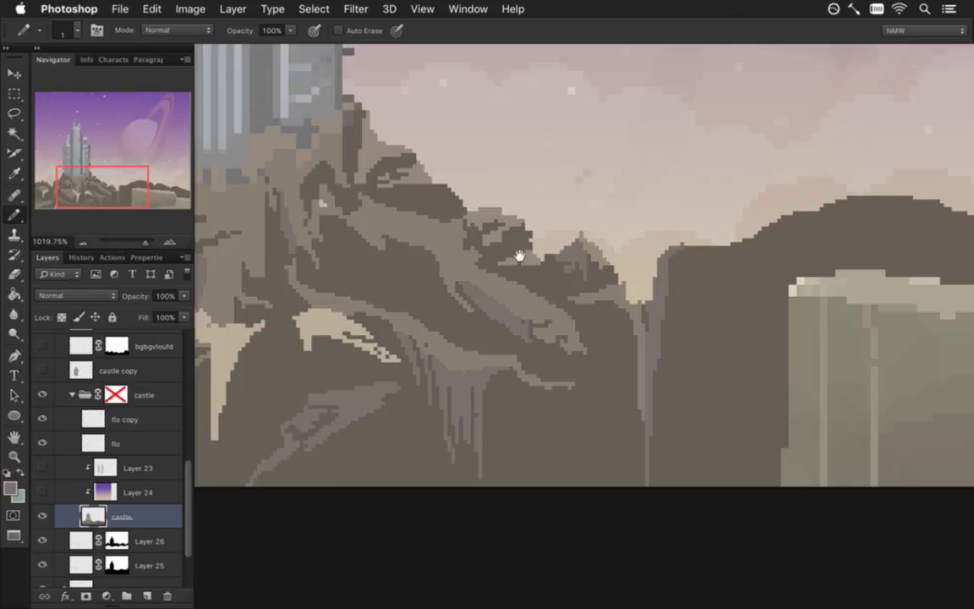
scroll(519, 256, up, 1)
scroll(519, 256, up, 2)
scroll(522, 180, up, 1)
drag(533, 232, 554, 317)
click(120, 8)
click(201, 44)
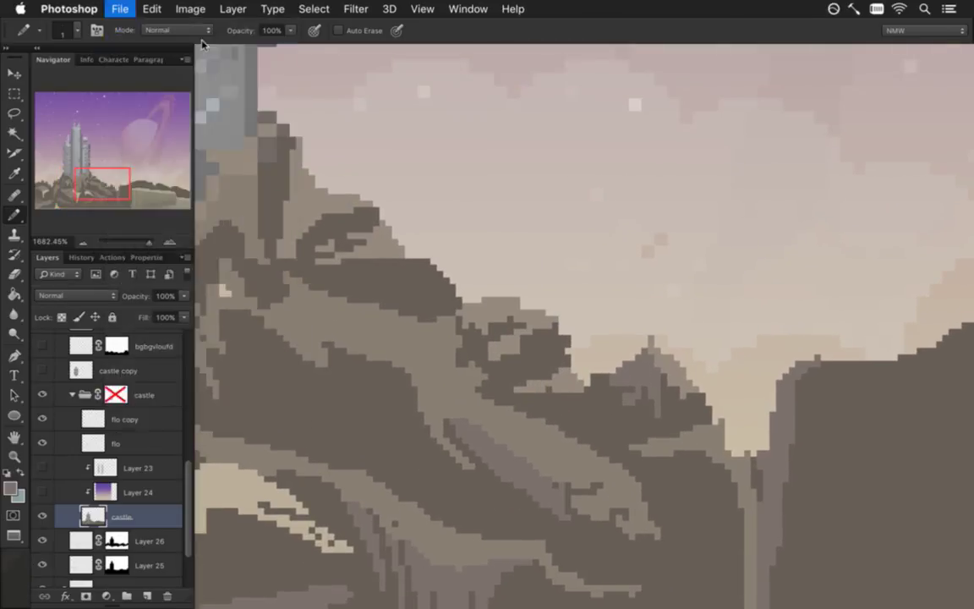
Step: Browse to the sprites folder via the path popup and open Overworld.psd
click(470, 85)
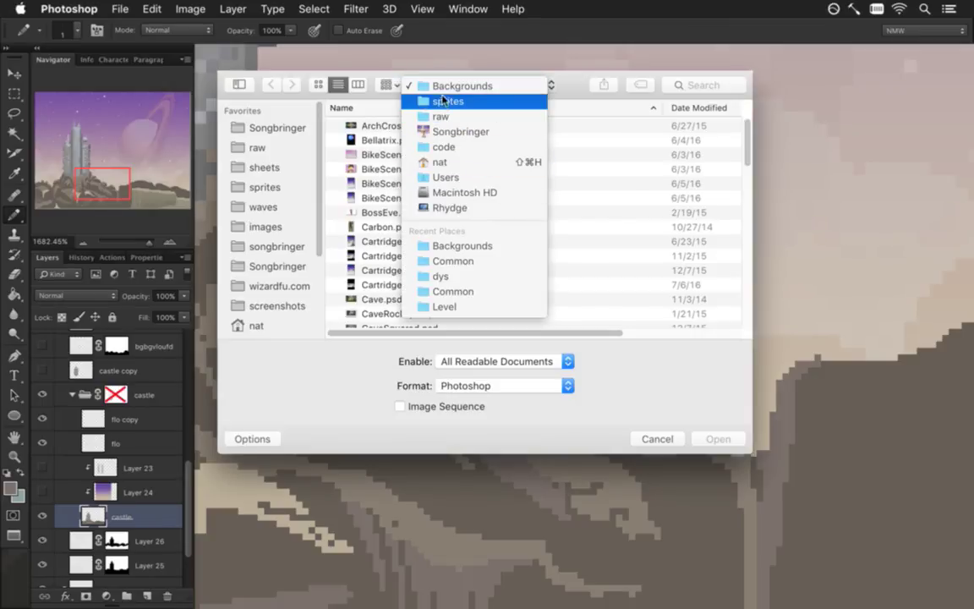
click(444, 100)
double_click(391, 185)
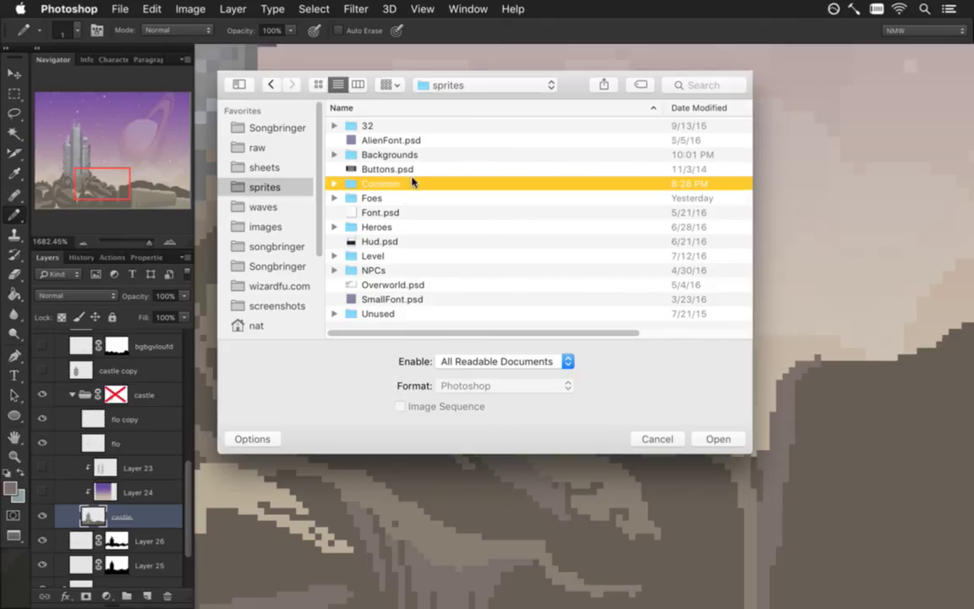
click(542, 215)
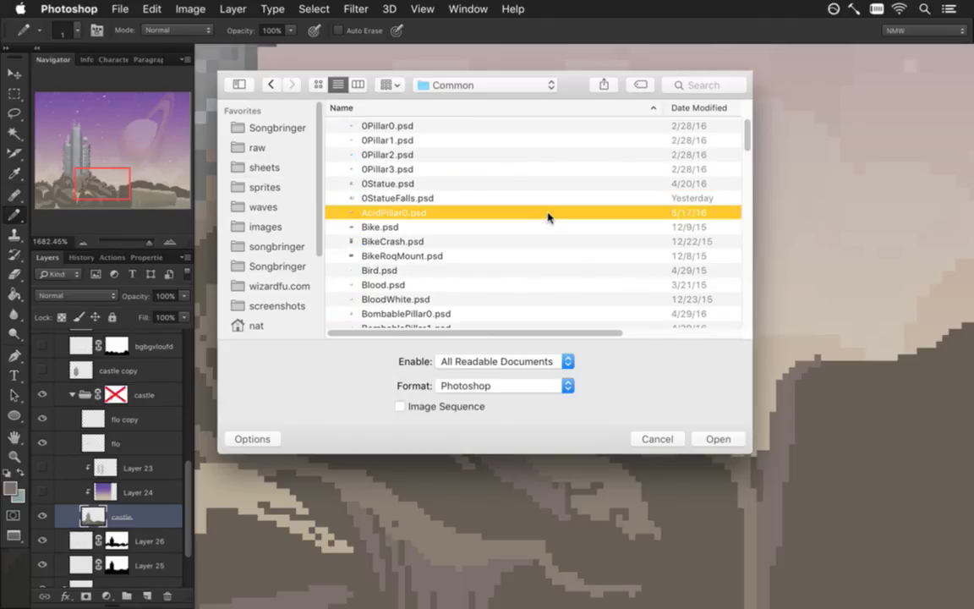
text(t)
drag(746, 293, 747, 310)
click(452, 86)
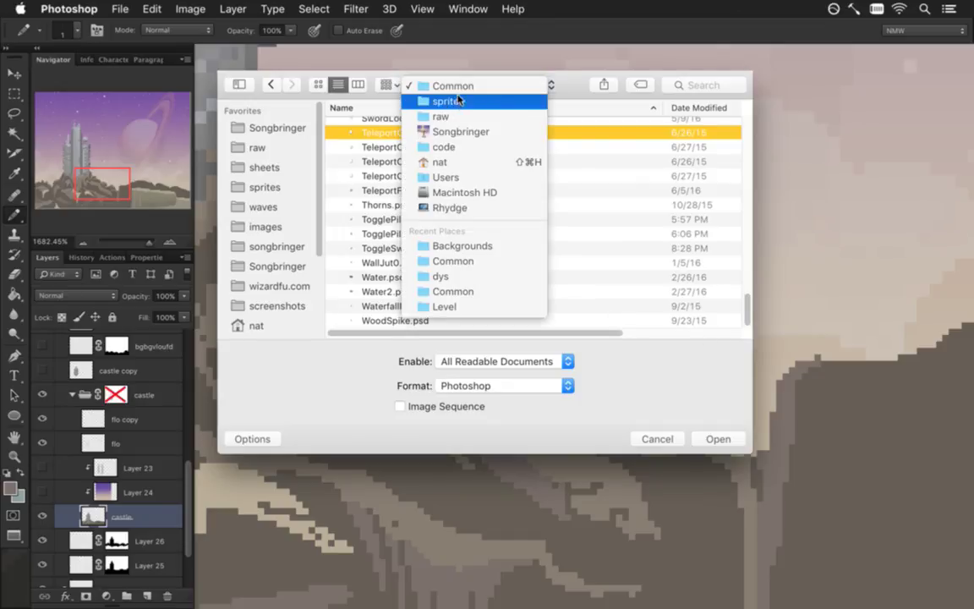
click(457, 102)
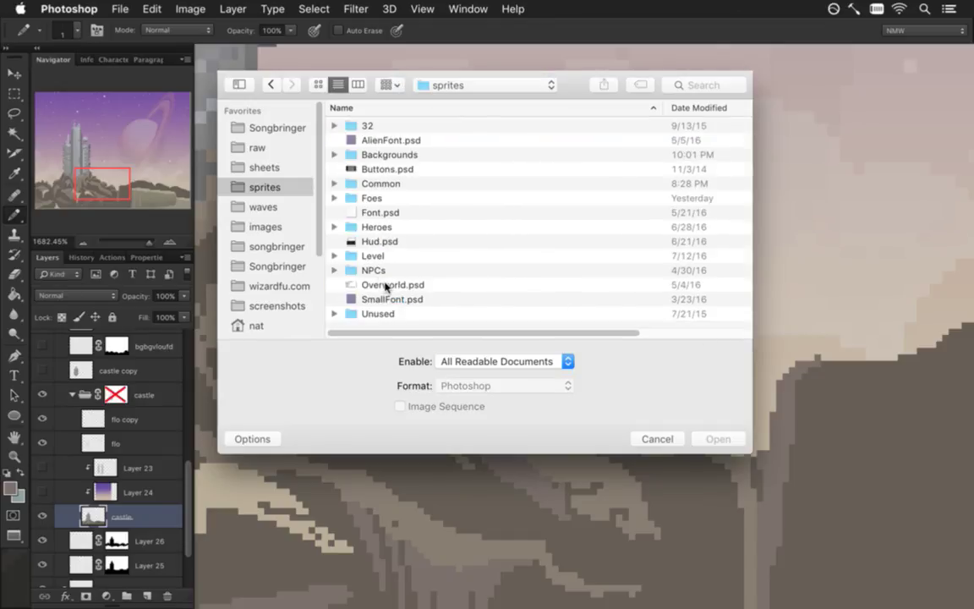
click(385, 285)
key(Return)
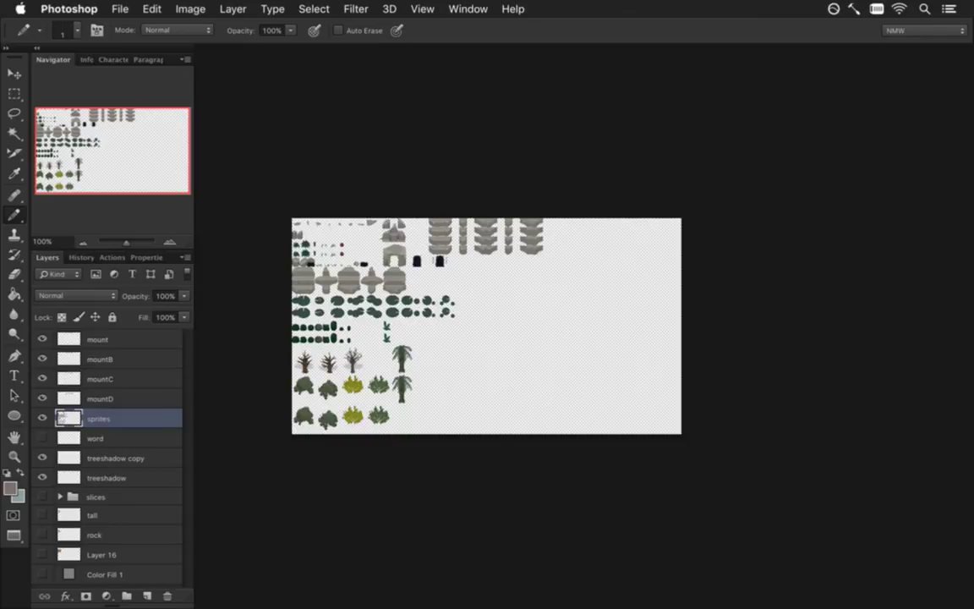
Step: Zoom in on the sprite sheet and marquee-select the leftmost bare tree and bush
drag(311, 362, 434, 385)
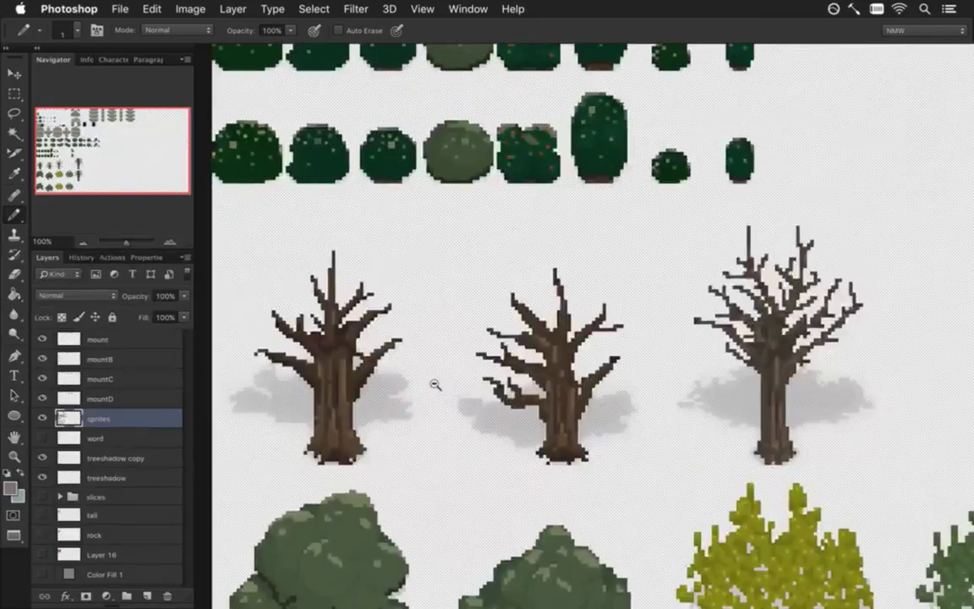
drag(432, 448, 469, 301)
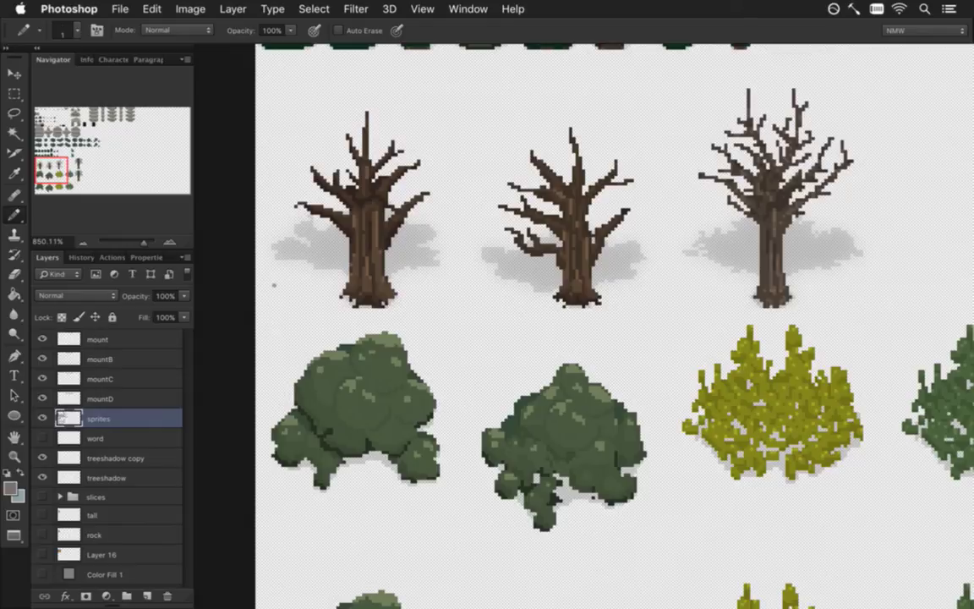
key(m)
drag(256, 90, 462, 537)
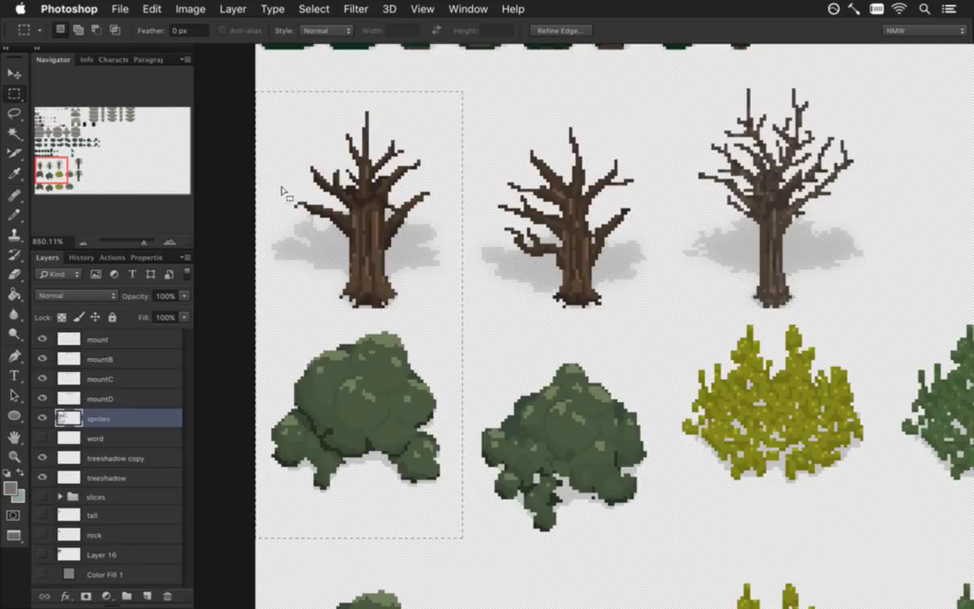
Step: Hide the tree shadow layers and close the Overworld sprite sheet without saving
click(41, 457)
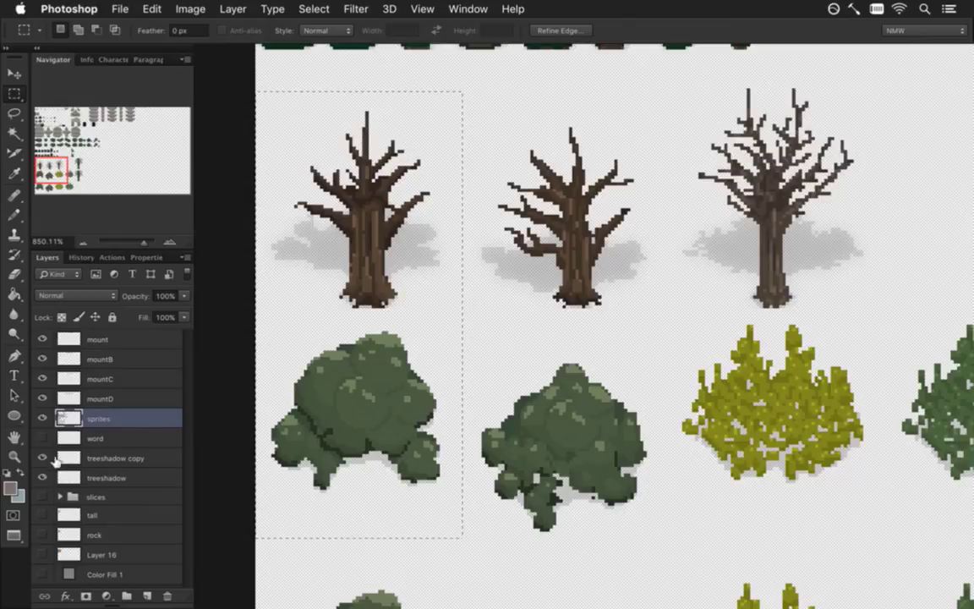
click(40, 478)
click(40, 458)
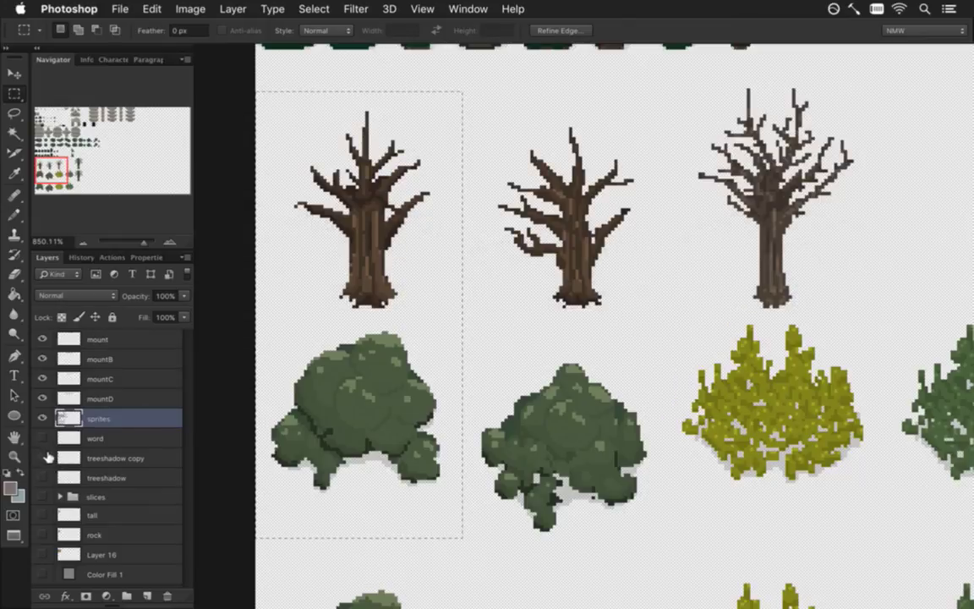
click(43, 418)
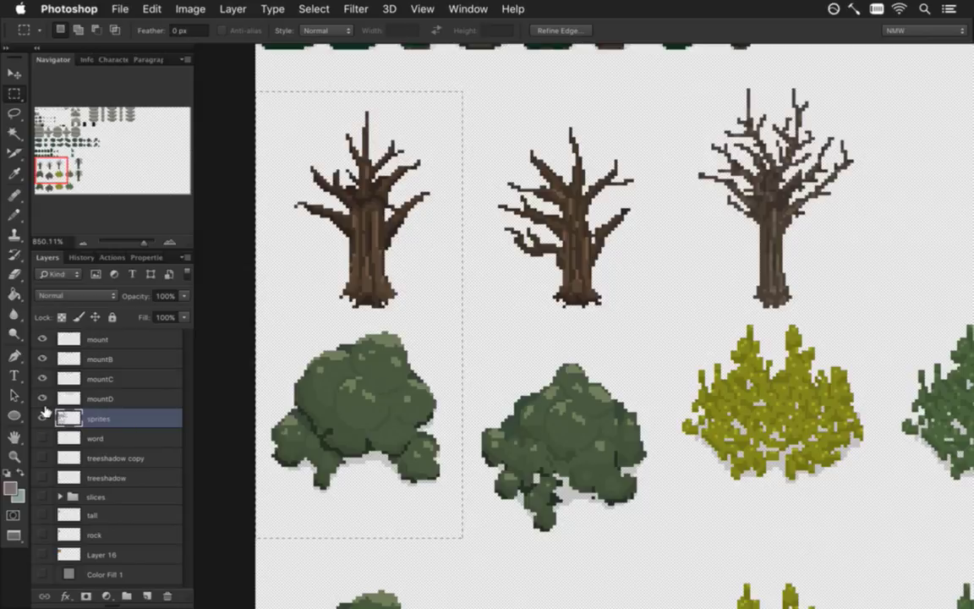
key(super+w)
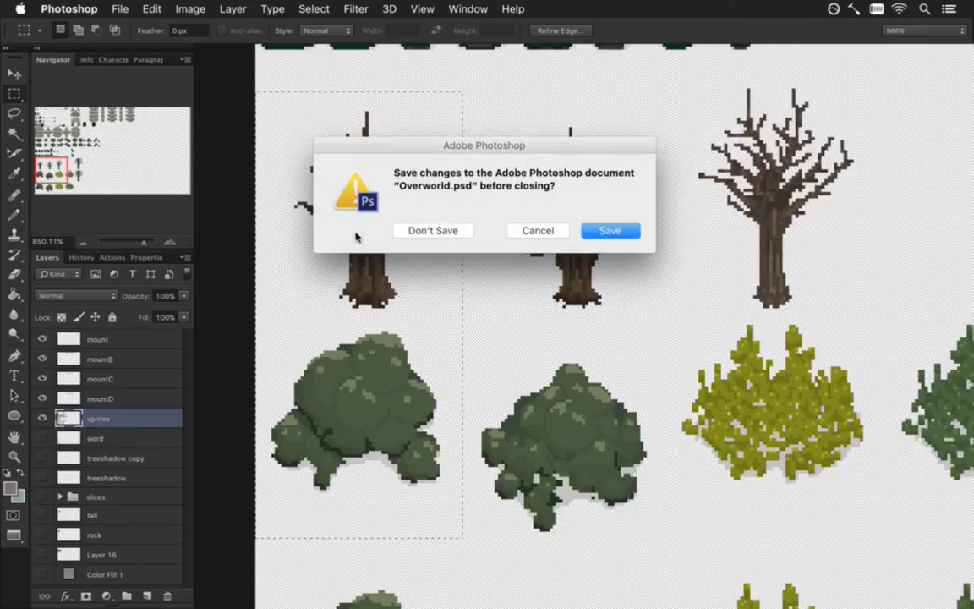
click(425, 232)
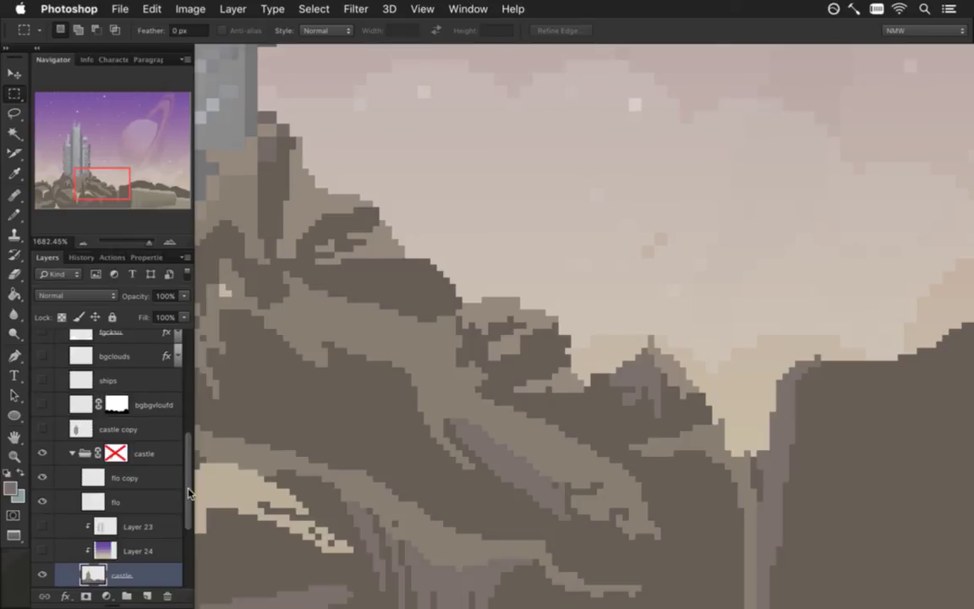
Step: Paste the tree and bush into the castle scene, reorder Layer 27, and raise it beside the tower
scroll(190, 494, down, 3)
scroll(190, 494, down, 1)
key(ctrl+v)
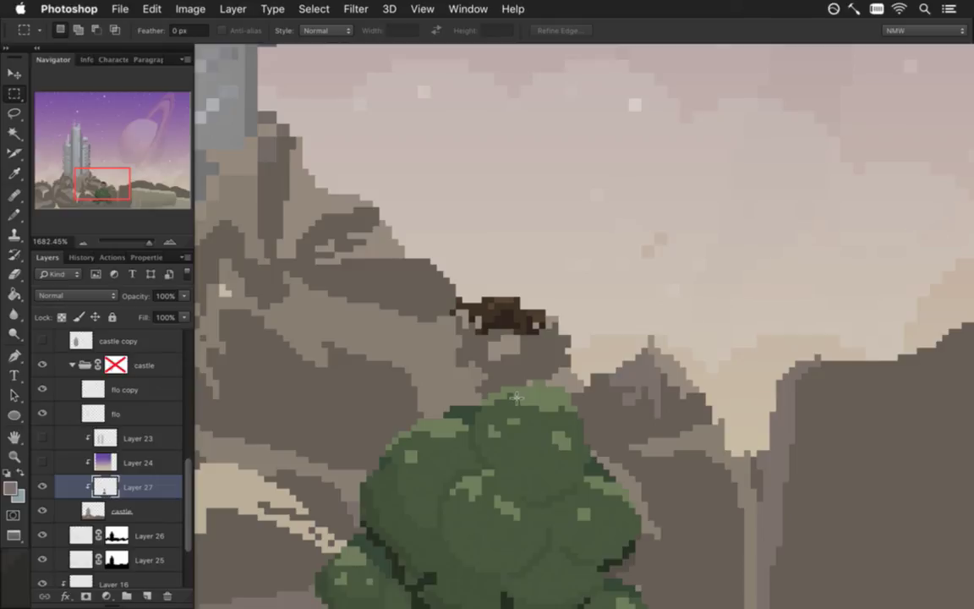
mouse_move(105, 487)
mouse_down()
mouse_move(105, 517)
mouse_move(93, 432)
mouse_up()
scroll(465, 338, down, 5)
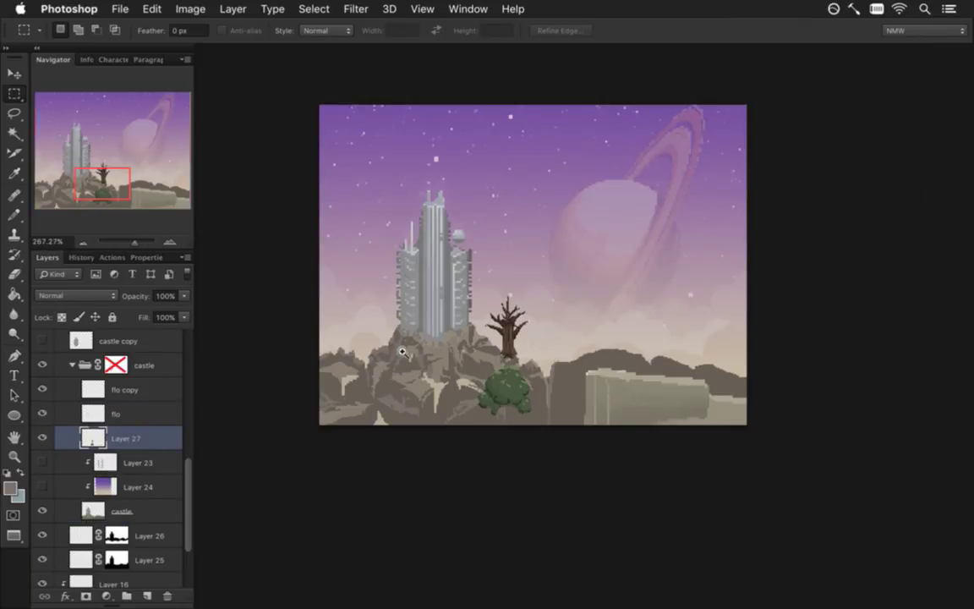
scroll(490, 350, up, 5)
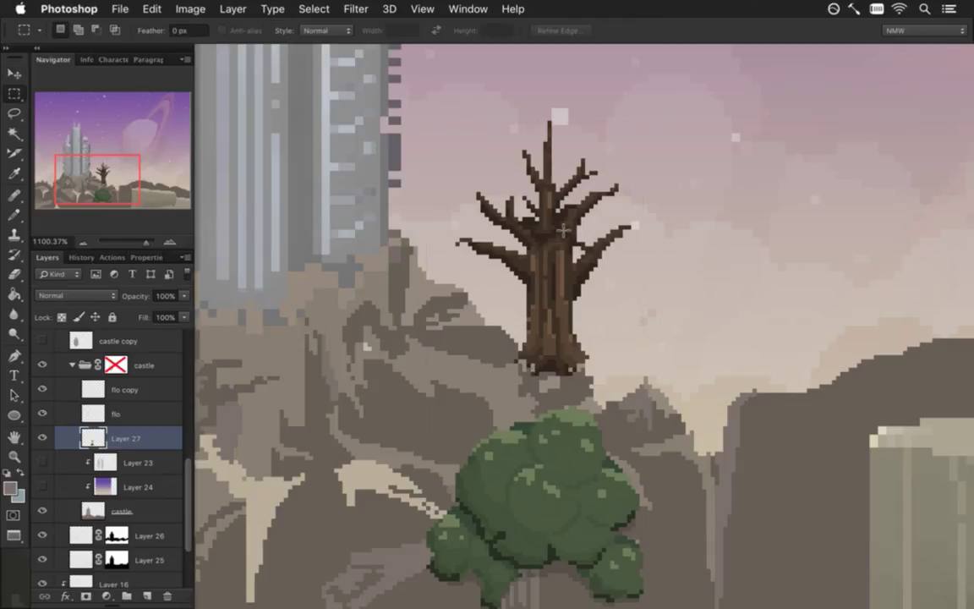
key(v)
mouse_move(560, 230)
mouse_down()
mouse_move(772, 161)
mouse_move(788, 144)
mouse_up()
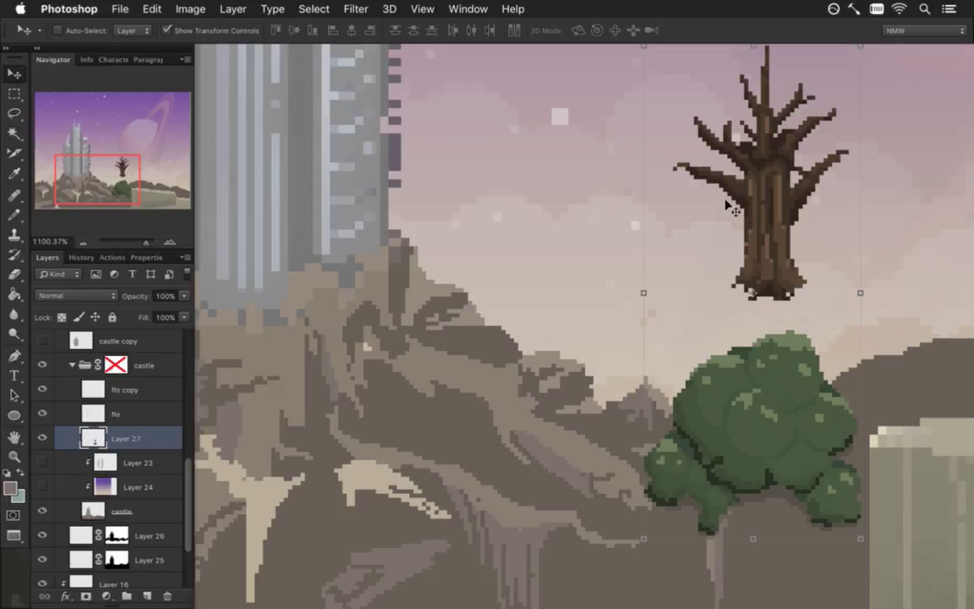
drag(756, 190, 757, 130)
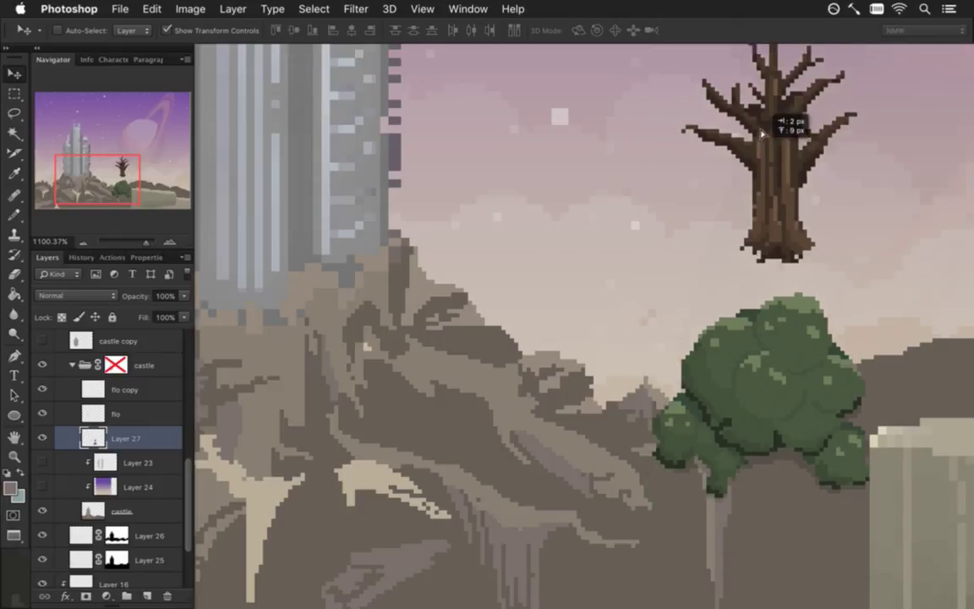
Step: Select the bush alone and set it on top of the bare tree trunk
key(m)
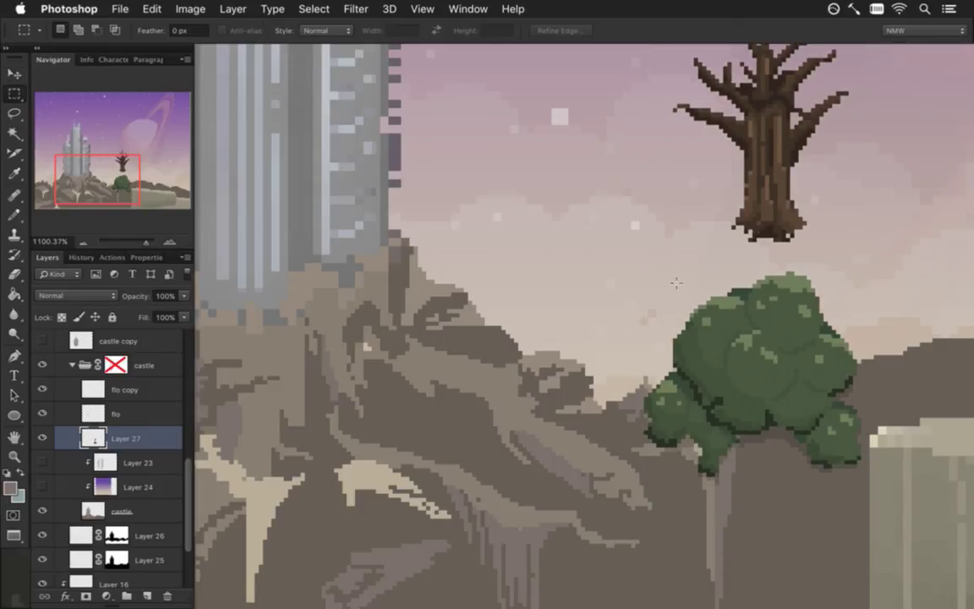
drag(624, 260, 860, 495)
key(v)
mouse_move(788, 337)
mouse_down()
mouse_move(584, 125)
mouse_move(588, 132)
mouse_up()
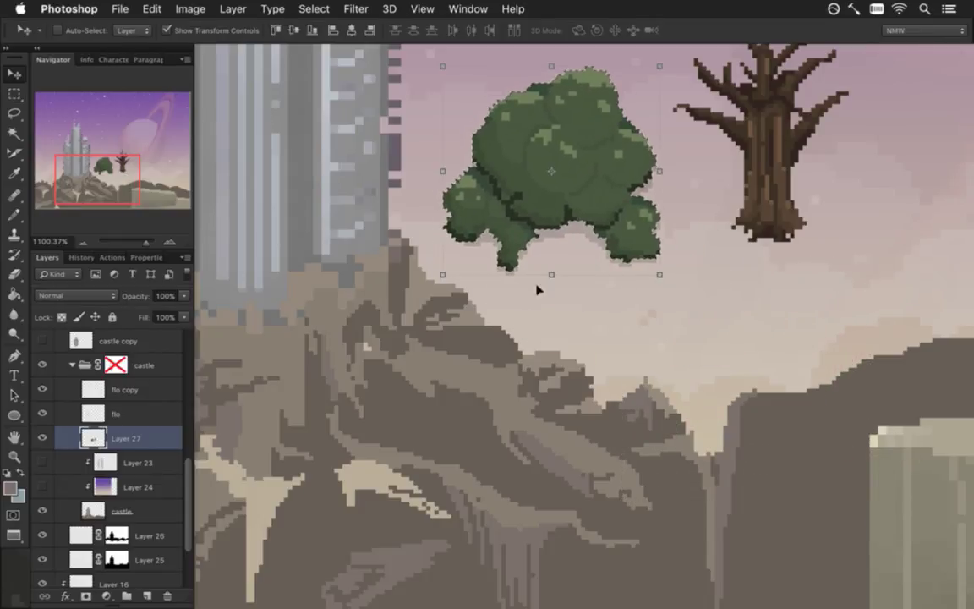
key(m)
mouse_move(538, 262)
mouse_down()
mouse_move(583, 274)
mouse_move(566, 263)
mouse_up()
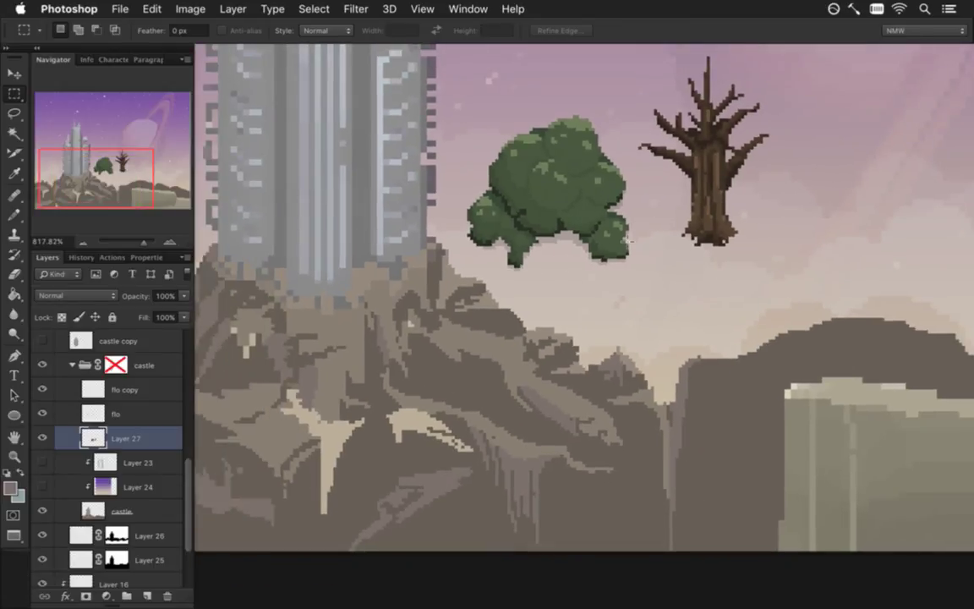
drag(592, 276, 575, 272)
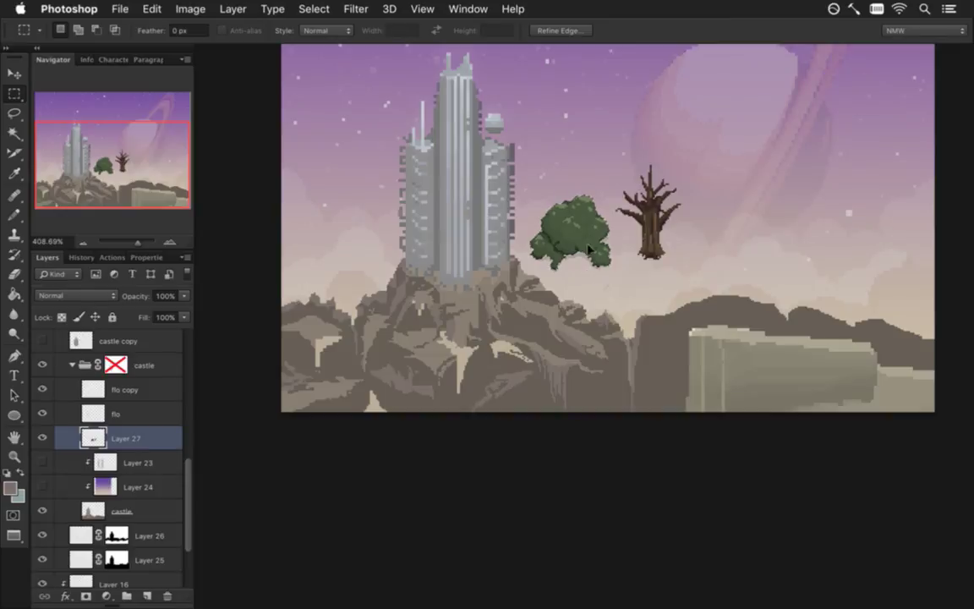
mouse_move(580, 219)
mouse_down()
mouse_move(664, 150)
mouse_move(658, 177)
mouse_up()
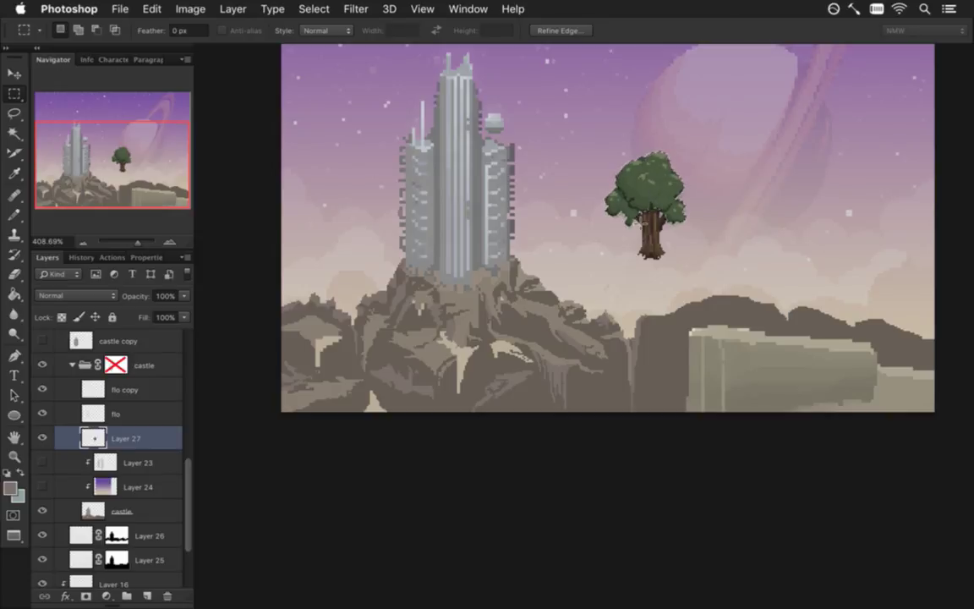
Step: Deselect and fine-tune the leafy tree's position beside the tower
click(600, 247)
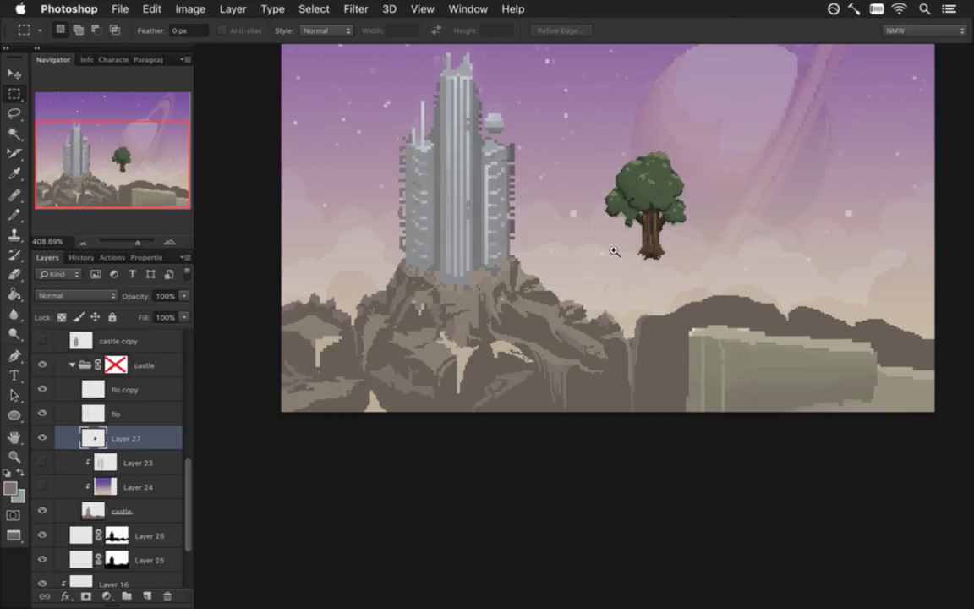
drag(615, 251, 621, 274)
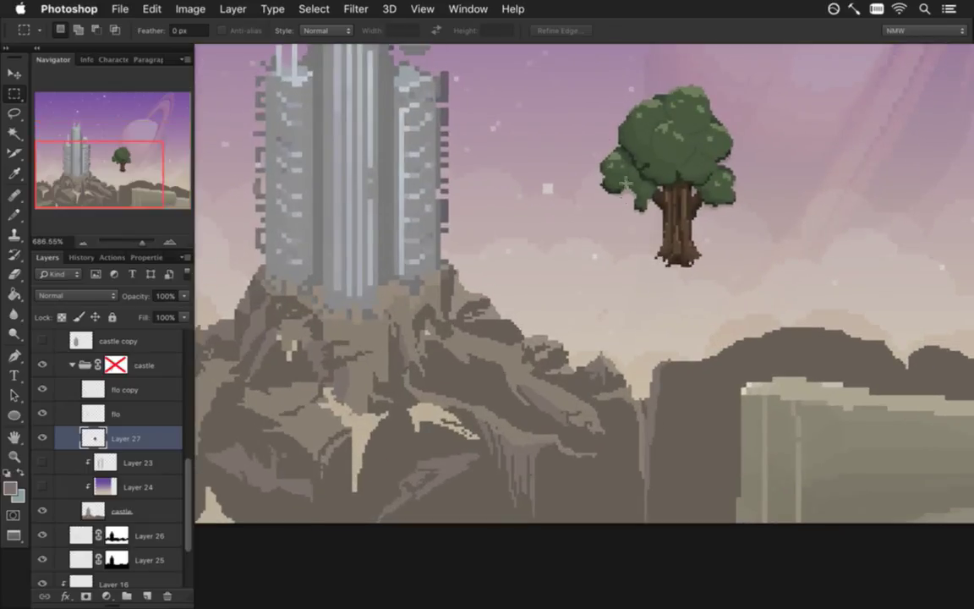
key(v)
drag(672, 144, 630, 196)
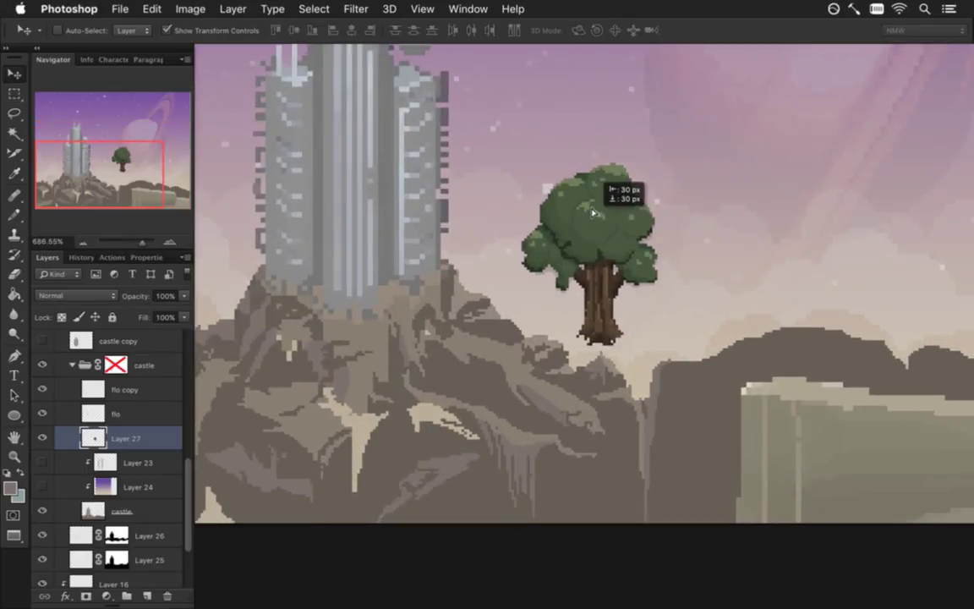
drag(585, 161, 657, 116)
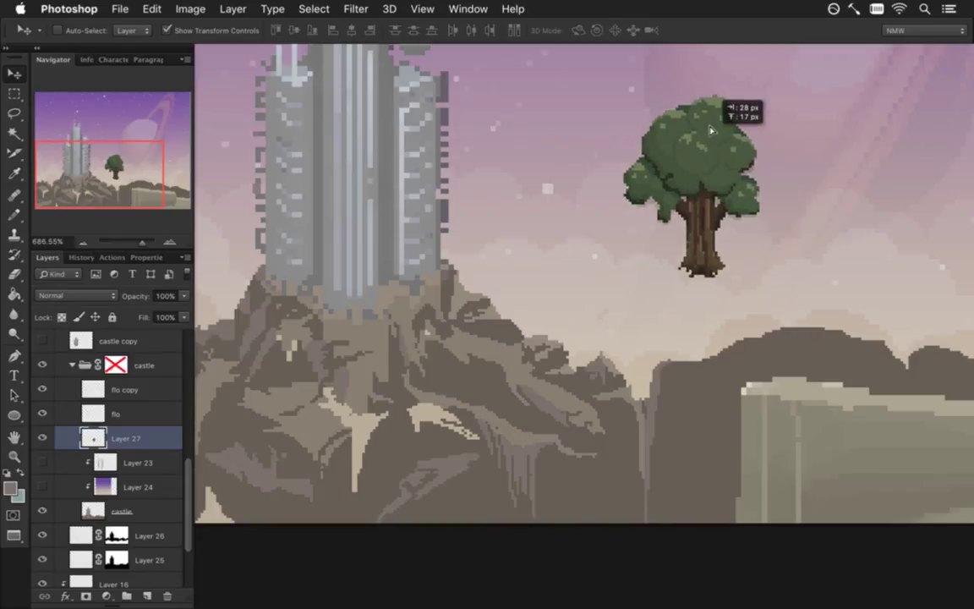
Step: Duplicate Layer 27, hide the original, and scale the copy to about 23% onto the rocks
key(ctrl+j)
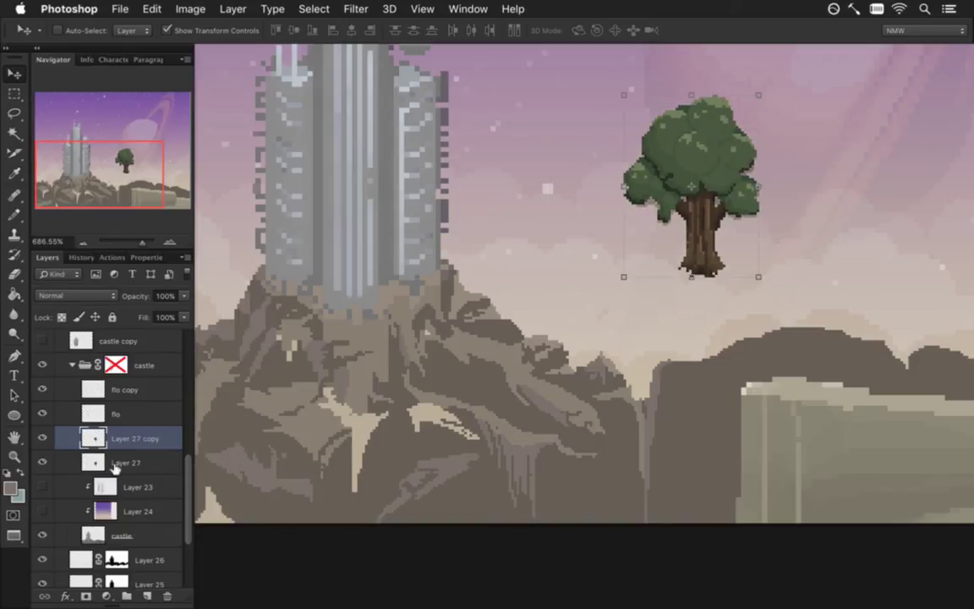
click(42, 463)
drag(761, 98, 640, 222)
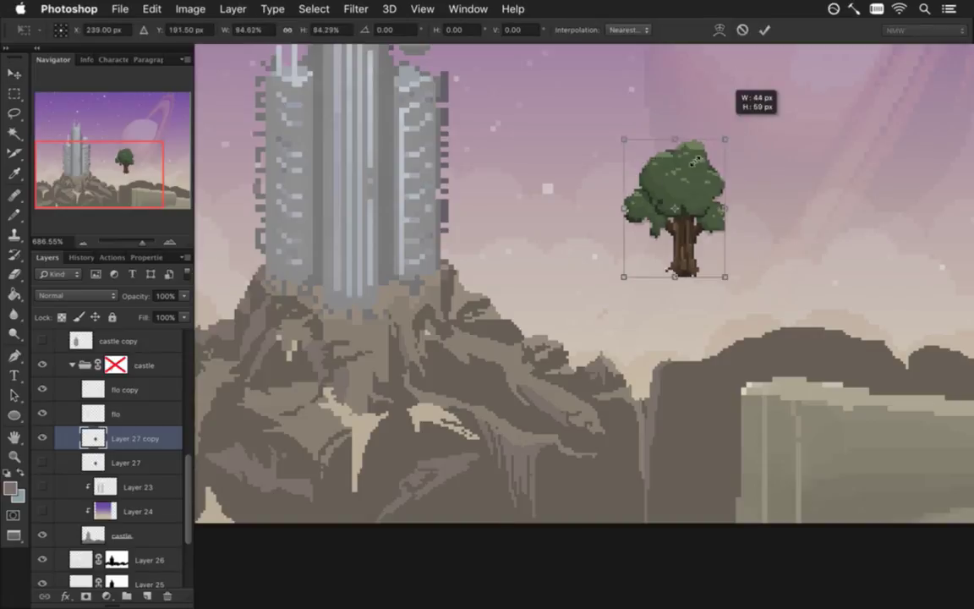
mouse_move(655, 243)
mouse_down()
mouse_move(541, 307)
mouse_move(553, 307)
mouse_up()
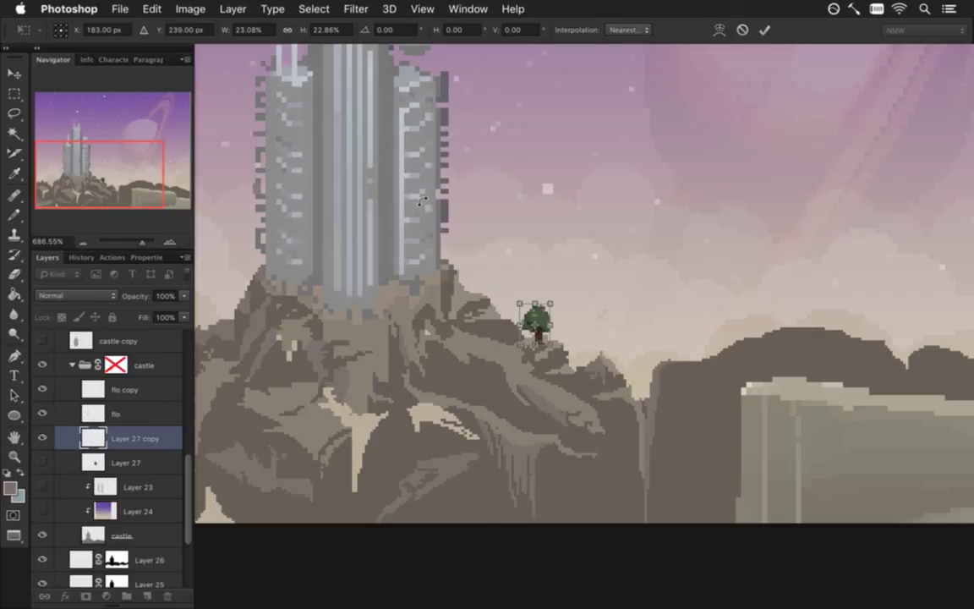
Step: Commit the tree's Free Transform placement and zoom in close on the tree
click(764, 30)
key(m)
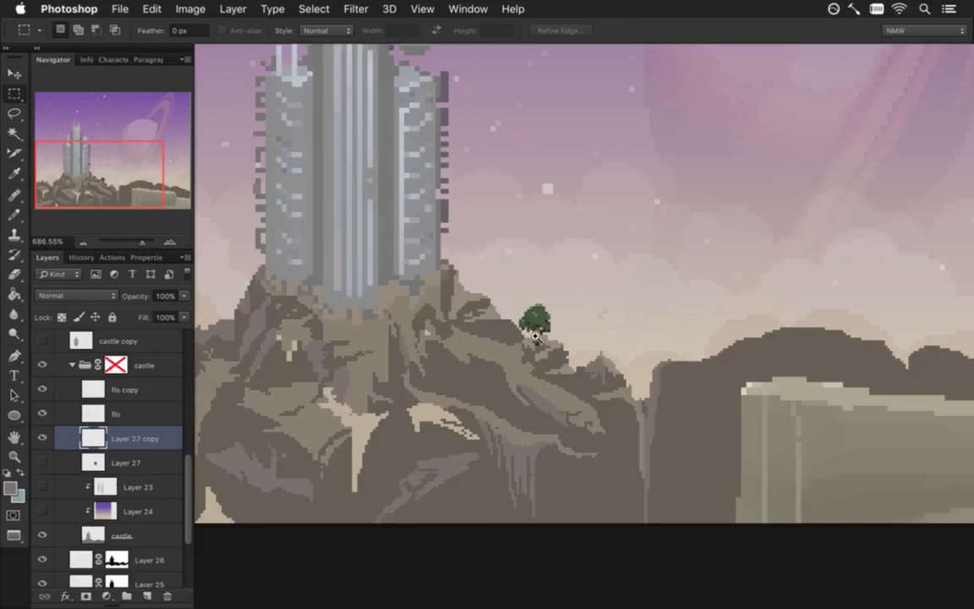
drag(534, 331, 620, 346)
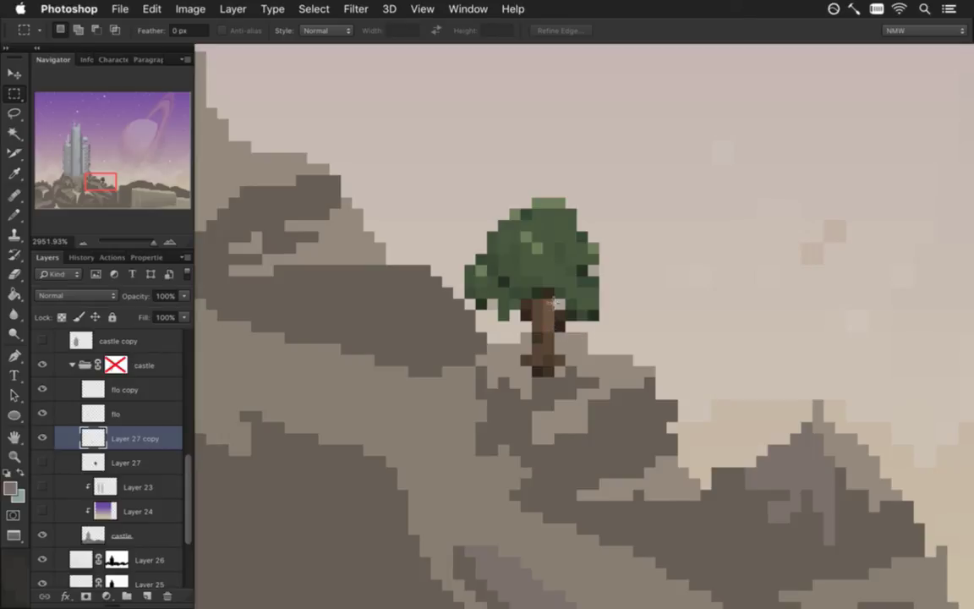
Step: Shade the canopy with dark green on the left and lighter green on top
key(i)
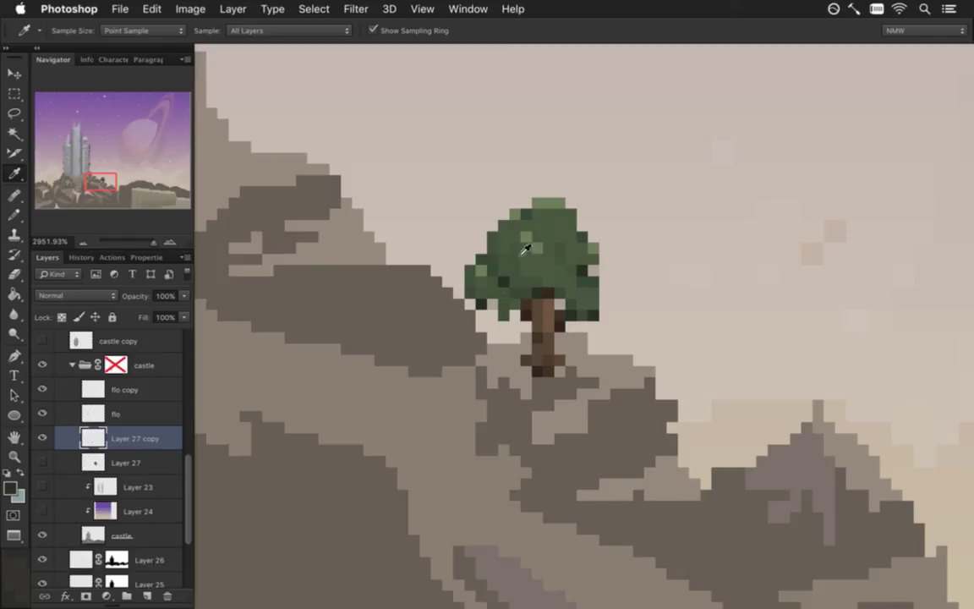
key(b)
mouse_move(473, 262)
mouse_down()
mouse_move(486, 292)
mouse_move(472, 296)
mouse_move(503, 314)
mouse_up()
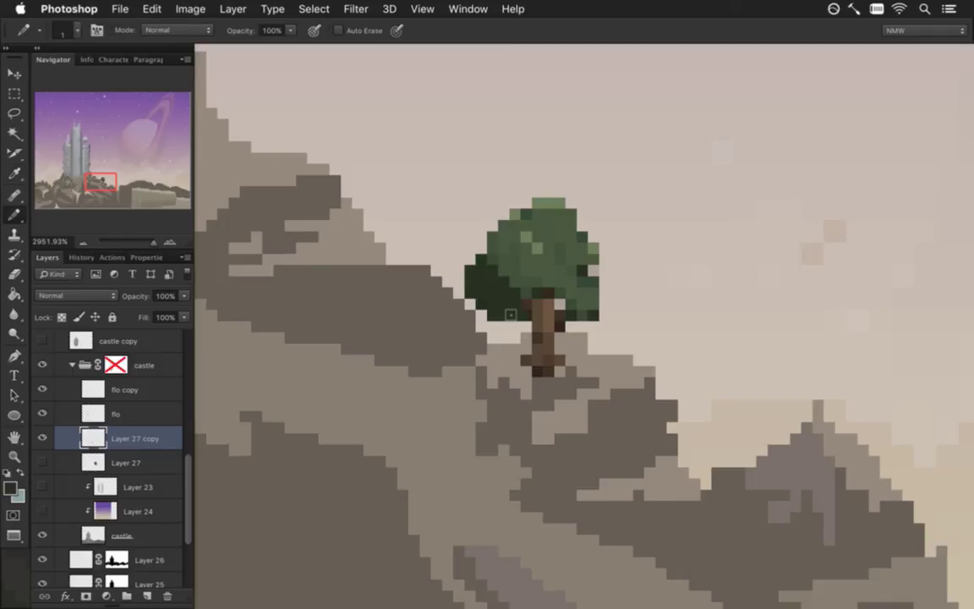
key(i)
click(534, 243)
key(b)
mouse_move(561, 218)
mouse_down()
mouse_move(553, 213)
mouse_move(560, 245)
mouse_move(583, 269)
mouse_move(615, 249)
mouse_up()
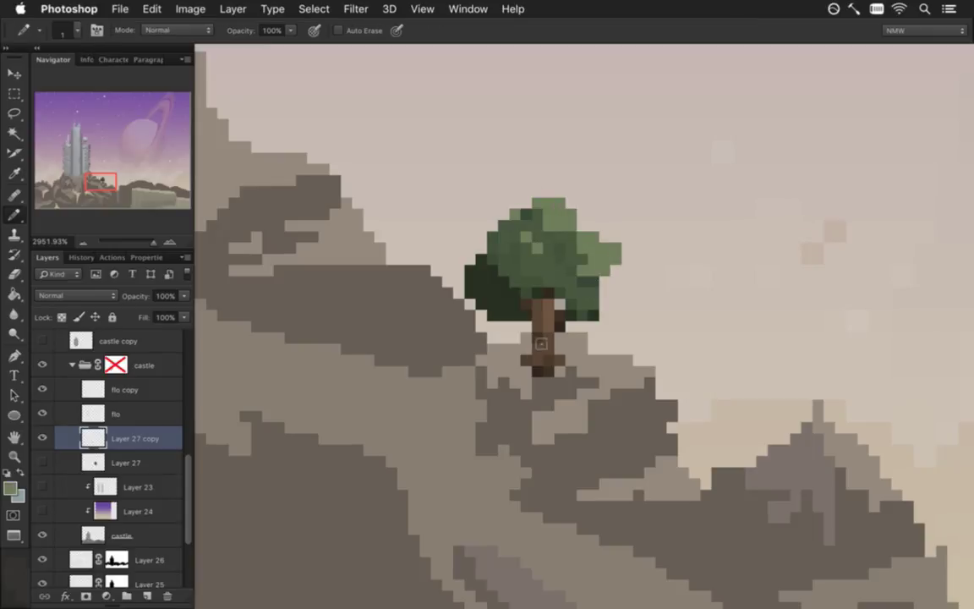
key(i)
click(554, 292)
key(b)
click(550, 296)
click(610, 282)
Step: Paint a second brown trunk right of the first and shade it darker
alt+click(546, 326)
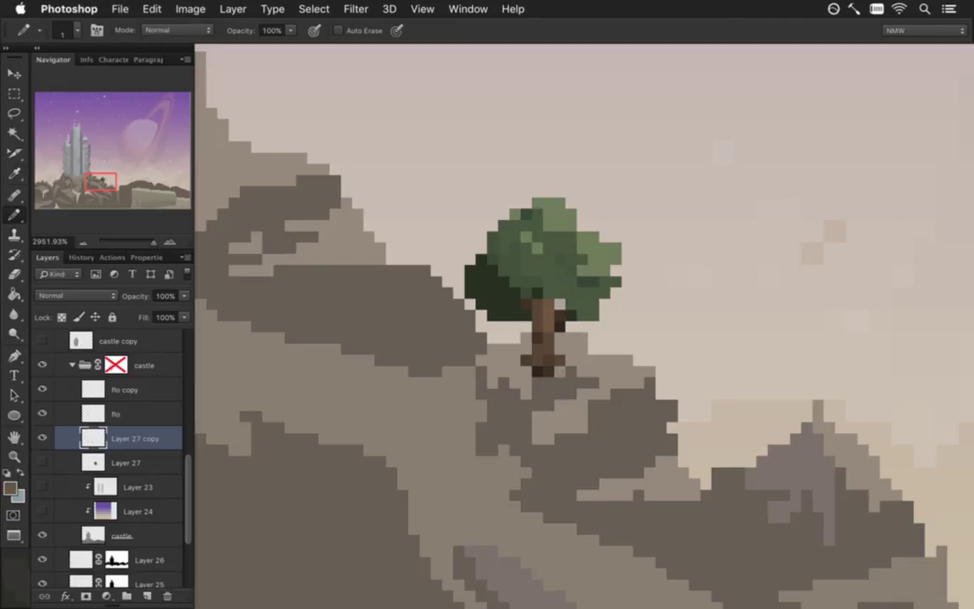
drag(582, 360, 582, 325)
drag(592, 361, 592, 324)
alt+click(526, 374)
drag(585, 364, 596, 329)
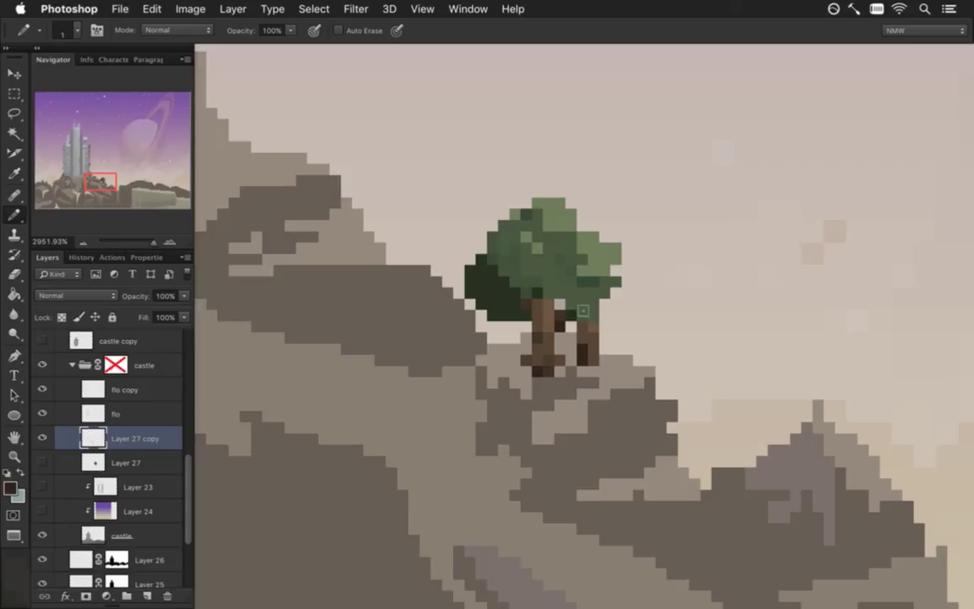
key(i)
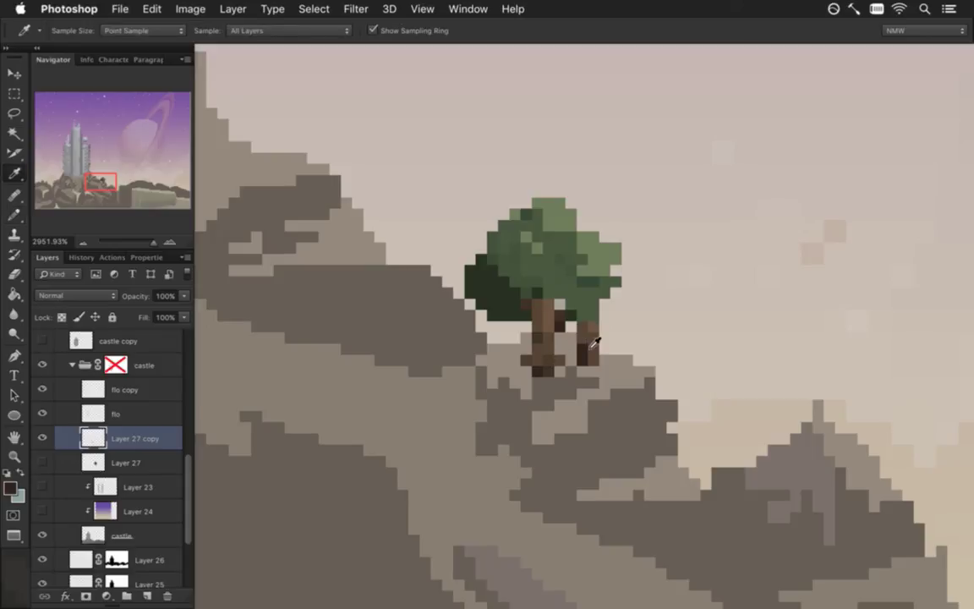
click(549, 332)
key(b)
alt+click(564, 314)
mouse_move(549, 311)
mouse_down()
mouse_move(561, 340)
mouse_move(552, 347)
mouse_up()
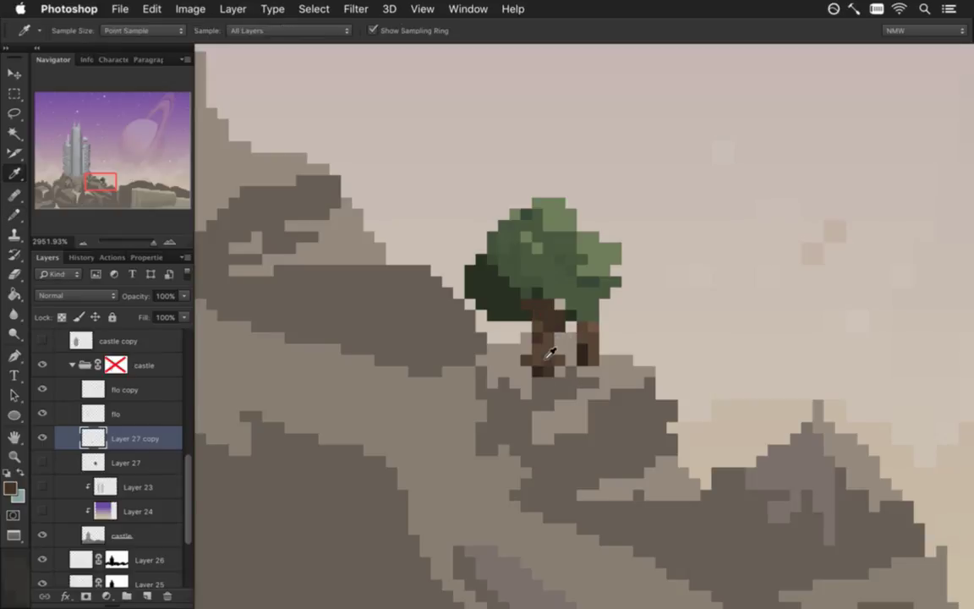
alt+click(555, 355)
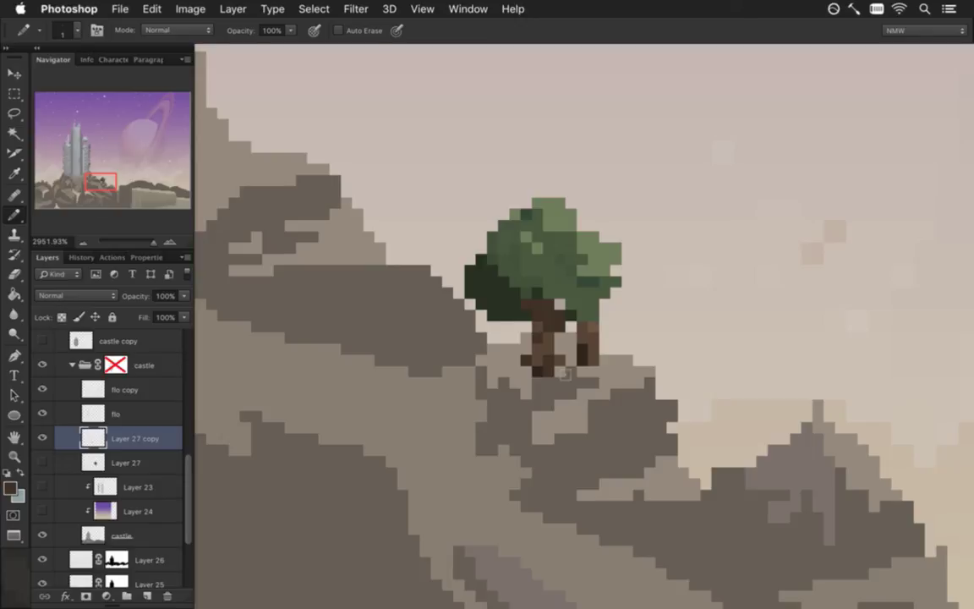
Step: Extend dark green foliage below the canopy and over the trunk's lower-left edge
key(alt)
key(alt)
click(510, 307)
key(b)
drag(546, 300, 625, 305)
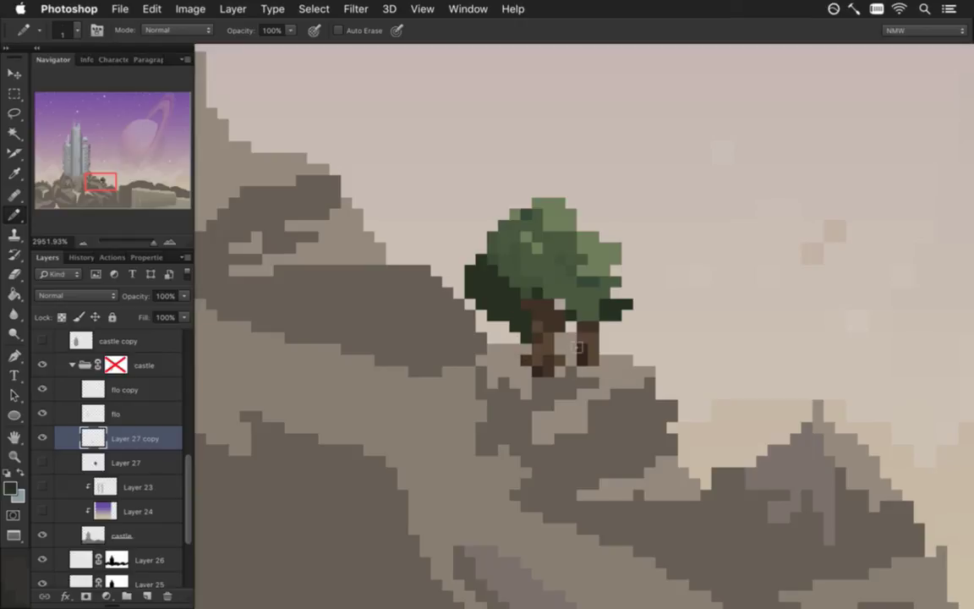
drag(523, 301, 523, 316)
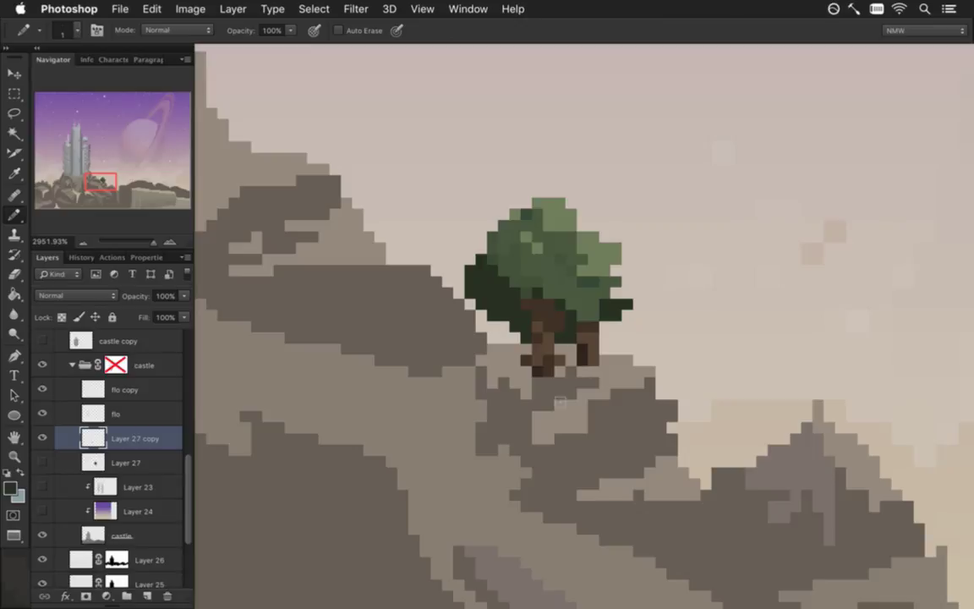
scroll(528, 345, down, 5)
Step: Pencil dark green foliage onto the rock left of the trunk
scroll(482, 343, down, 2)
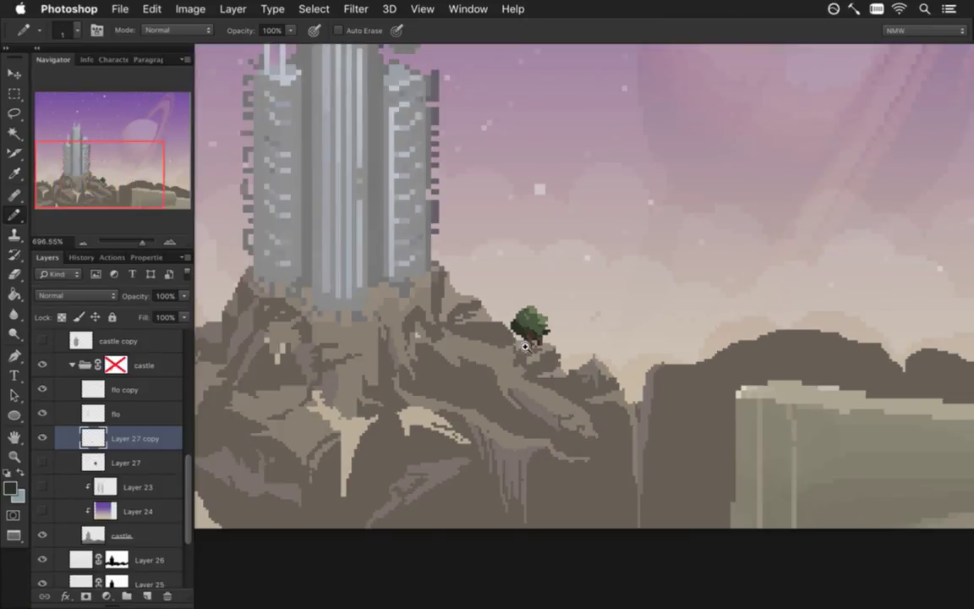
scroll(521, 345, up, 3)
scroll(521, 345, up, 2)
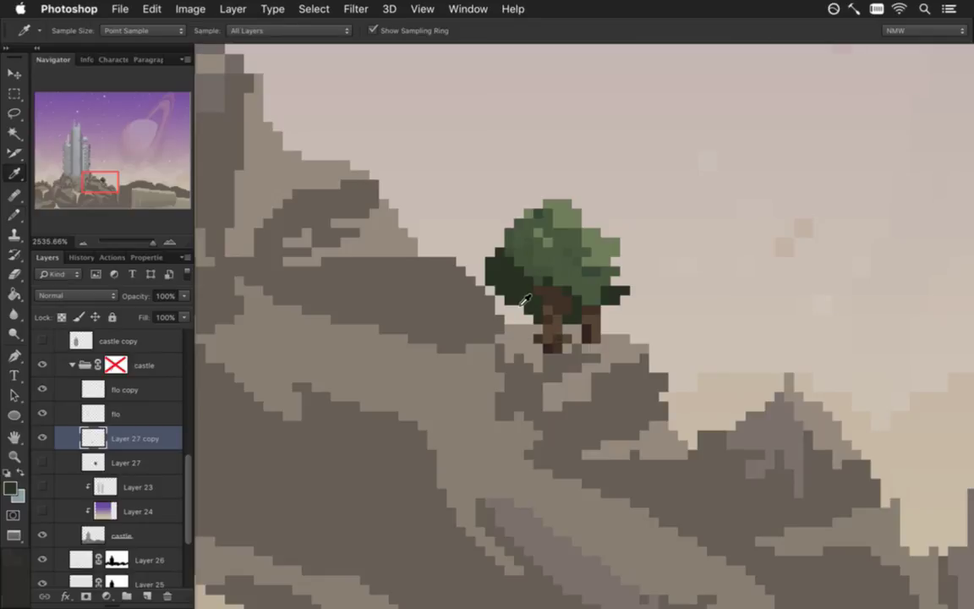
drag(489, 369, 470, 328)
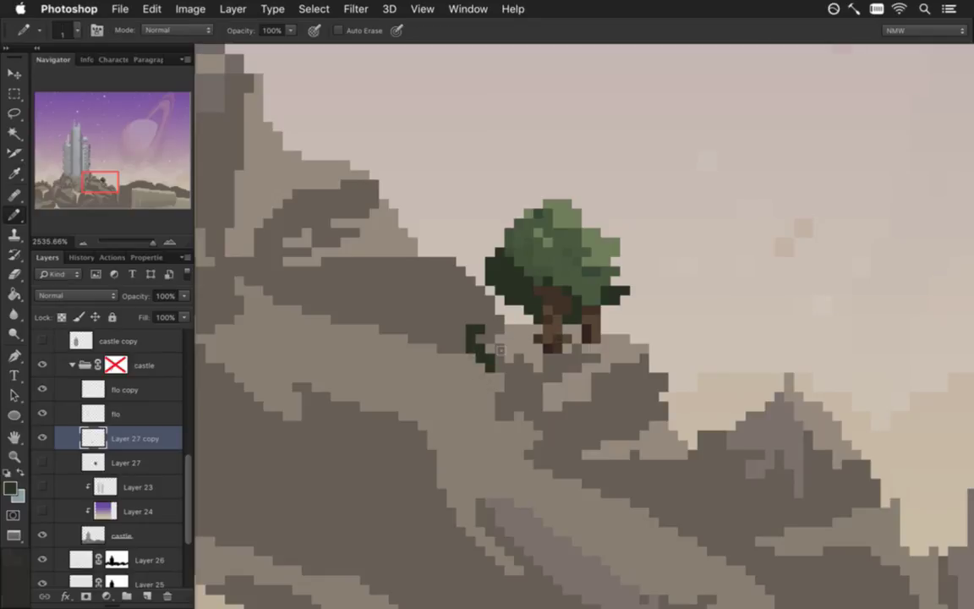
scroll(480, 383, up, 1)
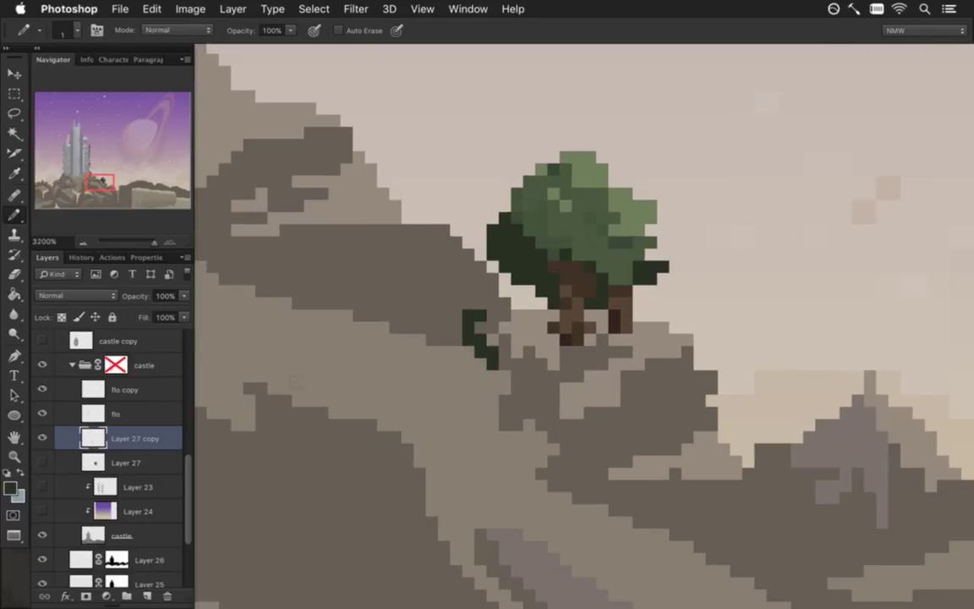
Step: Shift the foreground green's hue to 128 in the Color Picker
click(10, 488)
mouse_move(240, 74)
mouse_down()
mouse_move(527, 253)
mouse_move(207, 177)
mouse_up()
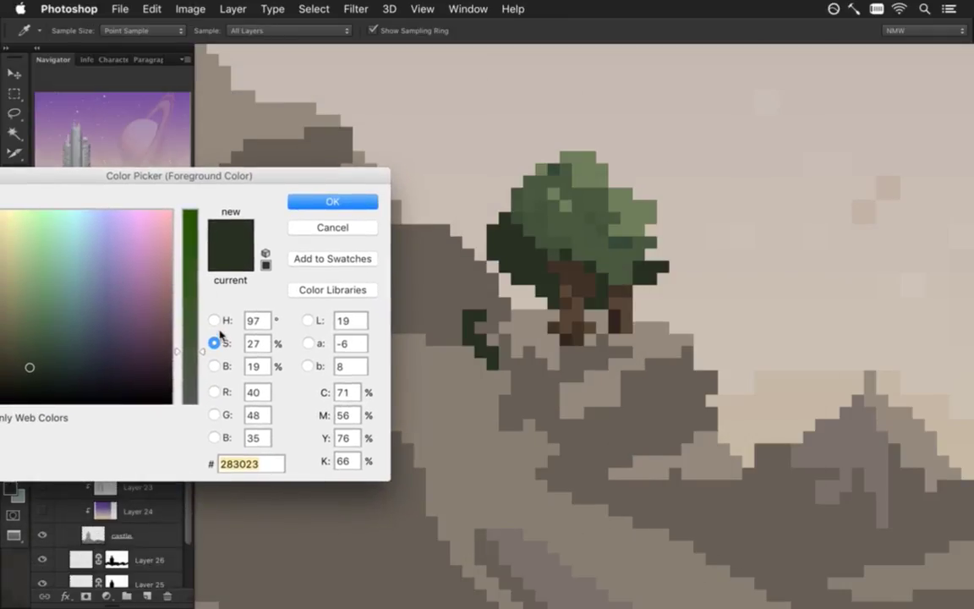
click(214, 321)
drag(201, 355, 202, 339)
click(310, 200)
Step: Paint Bucket fill the light gap at the canopy edge with dark green
key(b)
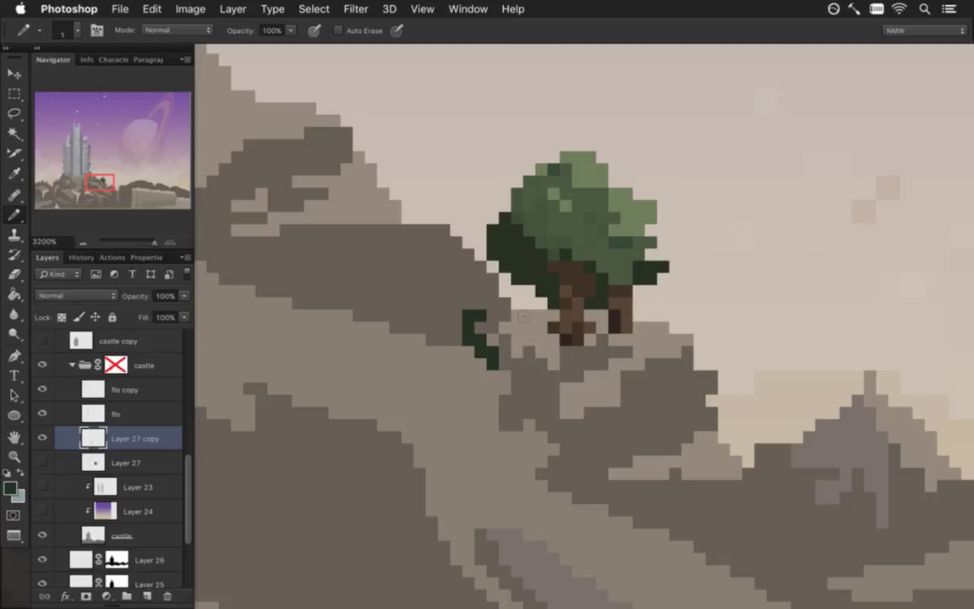
key(g)
click(646, 271)
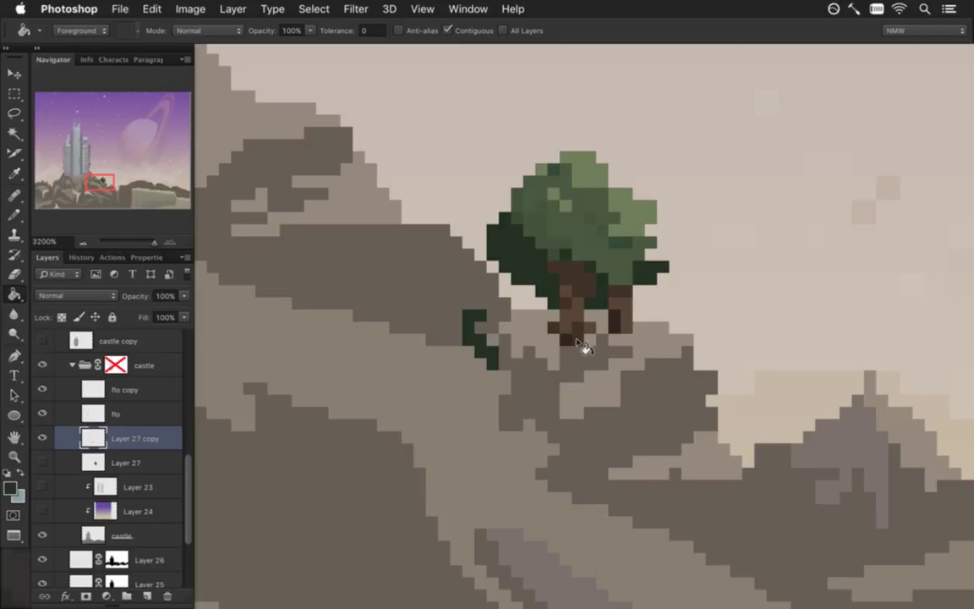
Step: Sample the dark green and repaint the foliage patch left of the tree lighter
key(i)
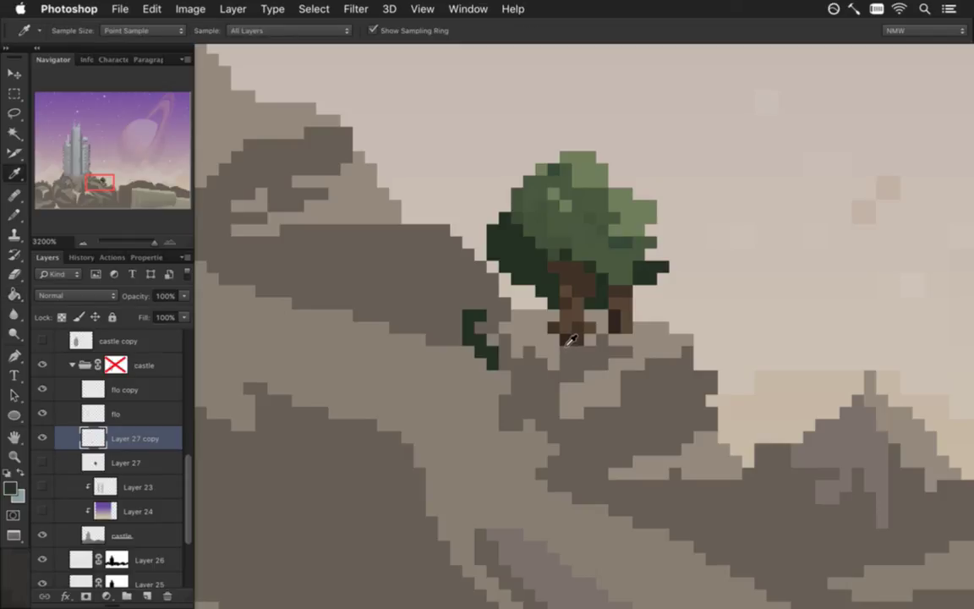
click(470, 326)
key(b)
key(i)
key(b)
key(i)
key(b)
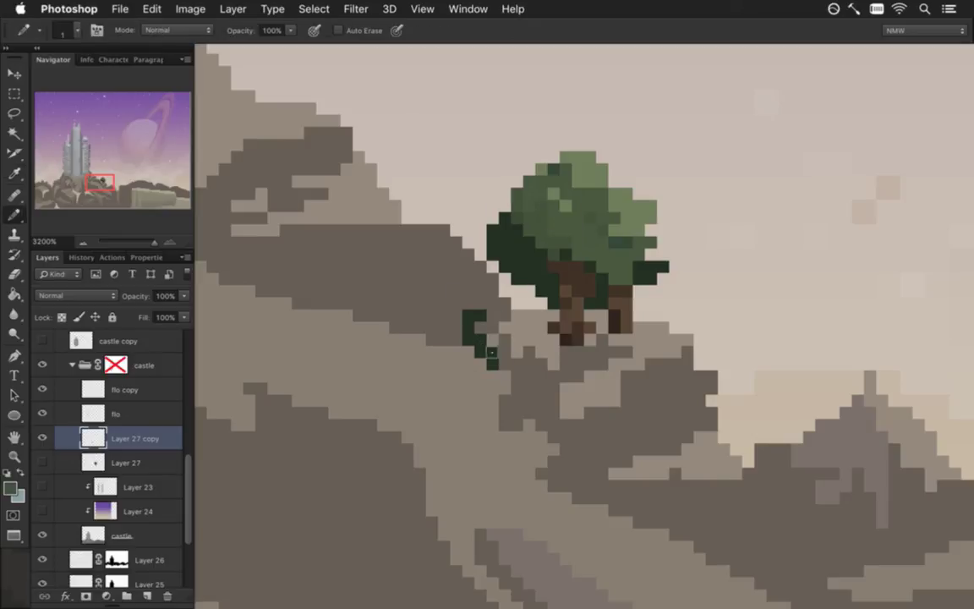
mouse_move(474, 320)
mouse_down()
mouse_move(449, 416)
mouse_move(385, 432)
mouse_up()
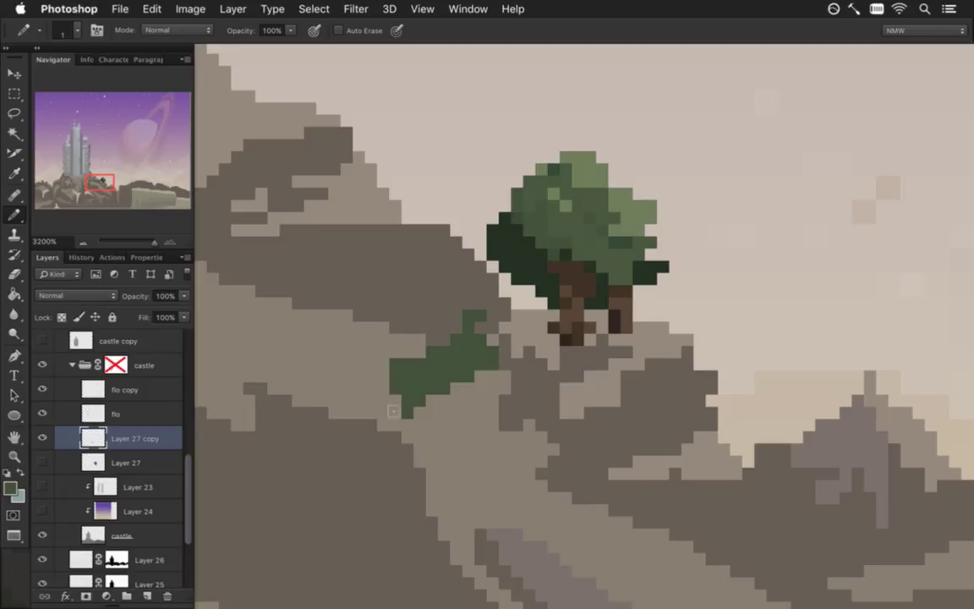
Step: Outline the foliage patch's left and lower edges dark and highlight its upper part
alt+click(491, 246)
drag(406, 365, 387, 412)
mouse_move(492, 364)
mouse_down()
mouse_move(437, 383)
mouse_move(458, 378)
mouse_up()
alt+click(440, 365)
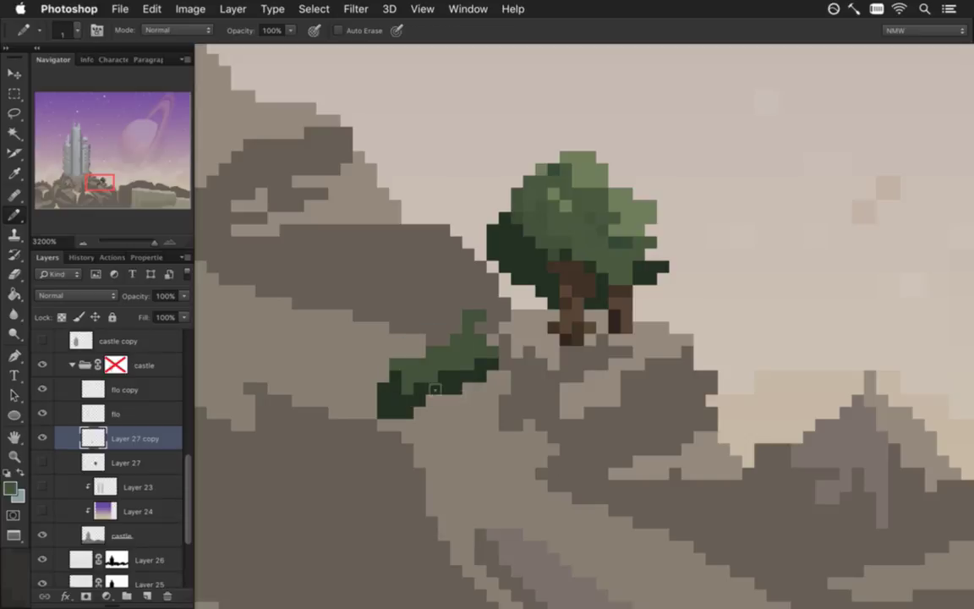
Step: Draw two dark green vines hanging from the patch, redrawing the first one shorter
drag(384, 414, 393, 515)
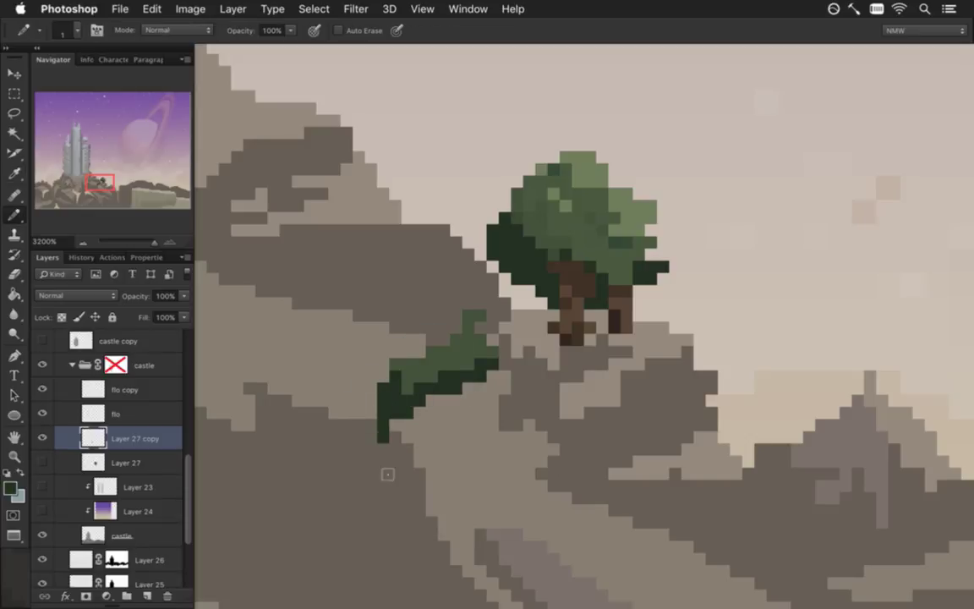
key(ctrl+z)
mouse_move(382, 401)
mouse_down()
mouse_move(382, 524)
mouse_move(334, 435)
mouse_move(336, 517)
mouse_up()
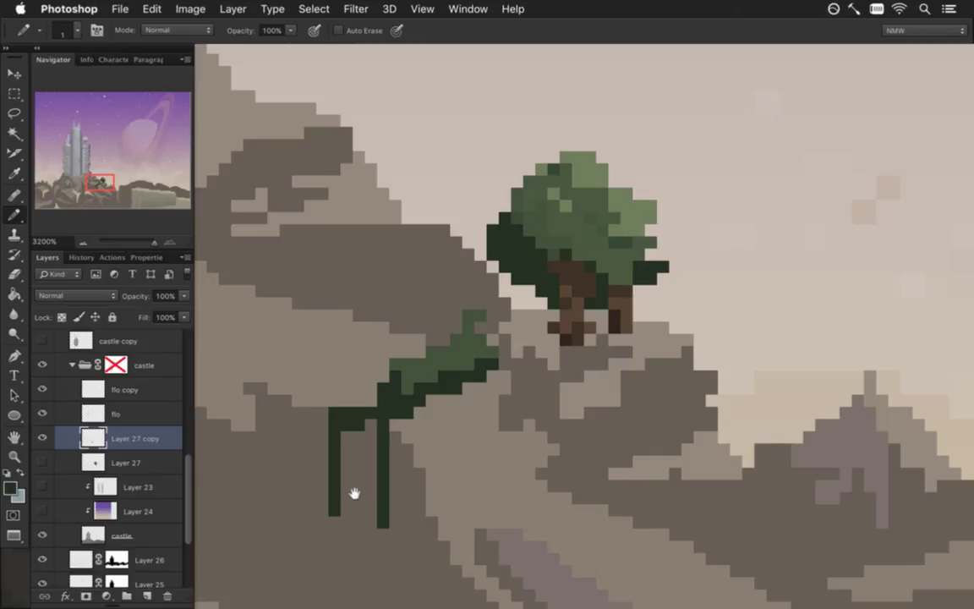
drag(429, 389, 443, 373)
scroll(449, 397, down, 3)
scroll(440, 461, down, 3)
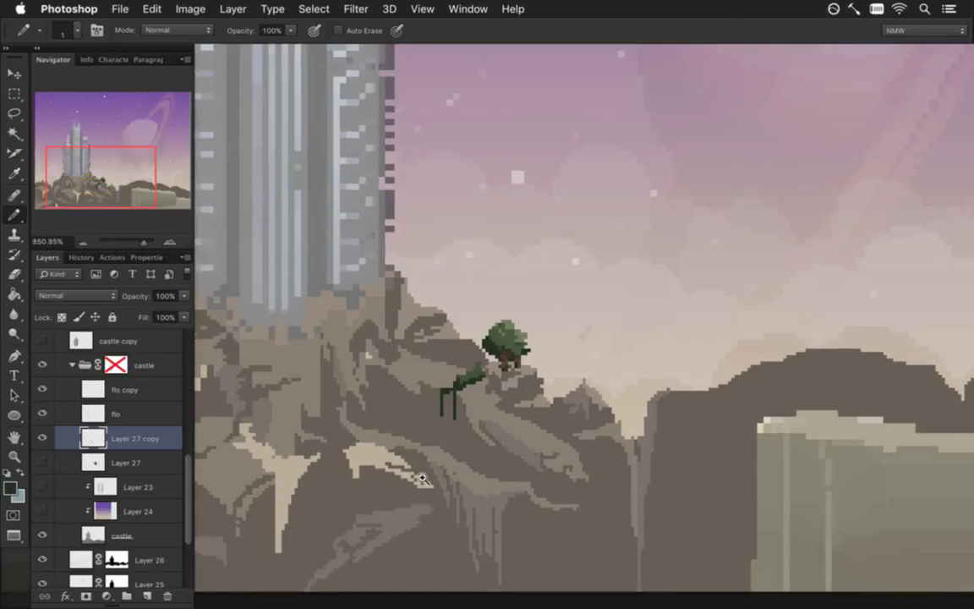
drag(408, 453, 533, 374)
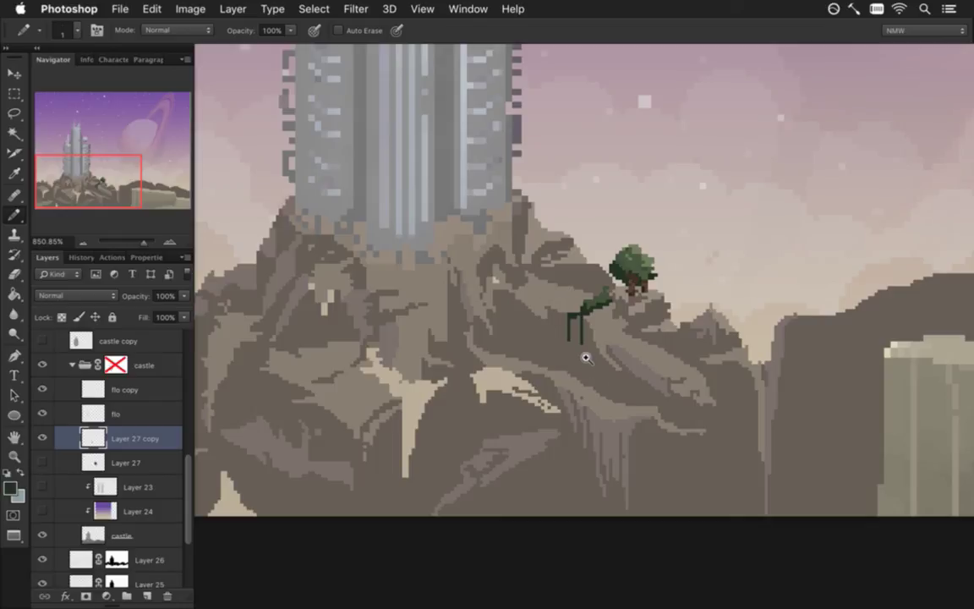
scroll(591, 355, up, 2)
scroll(620, 348, up, 3)
scroll(636, 348, up, 3)
Step: Add more hanging vines beside the roots and erase the leftmost root's bottom
click(485, 195)
shift+click(485, 267)
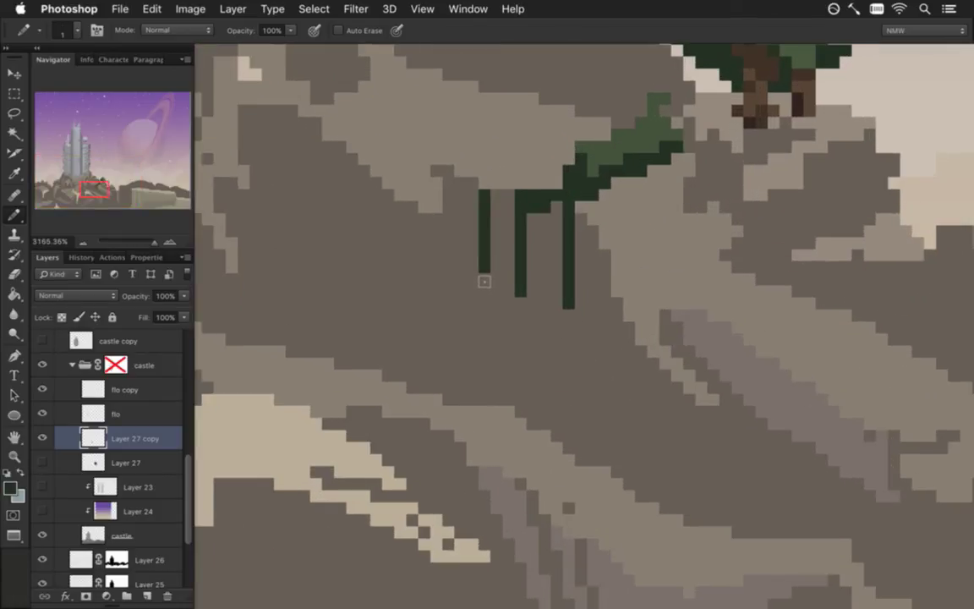
drag(460, 181, 448, 269)
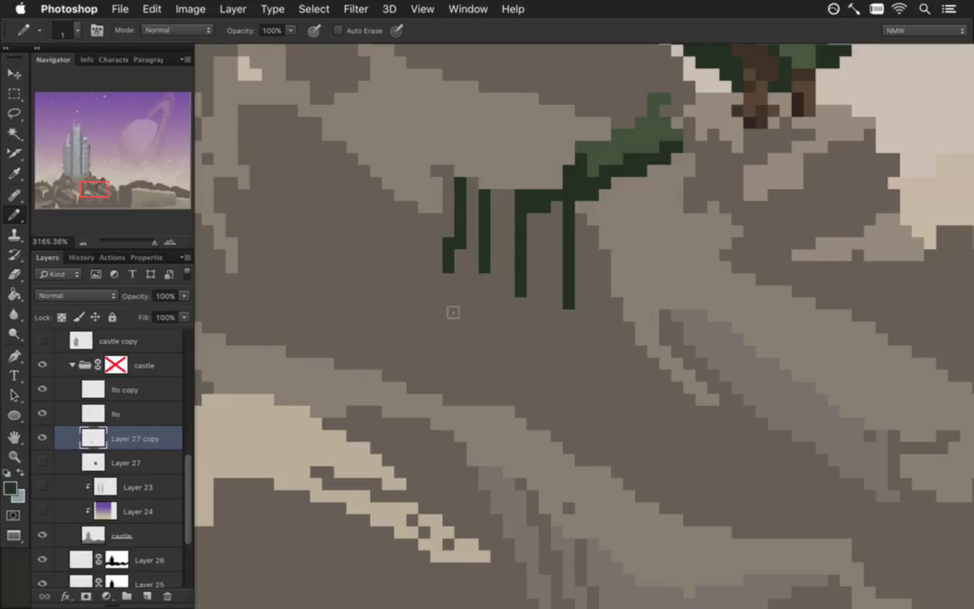
drag(453, 312, 448, 342)
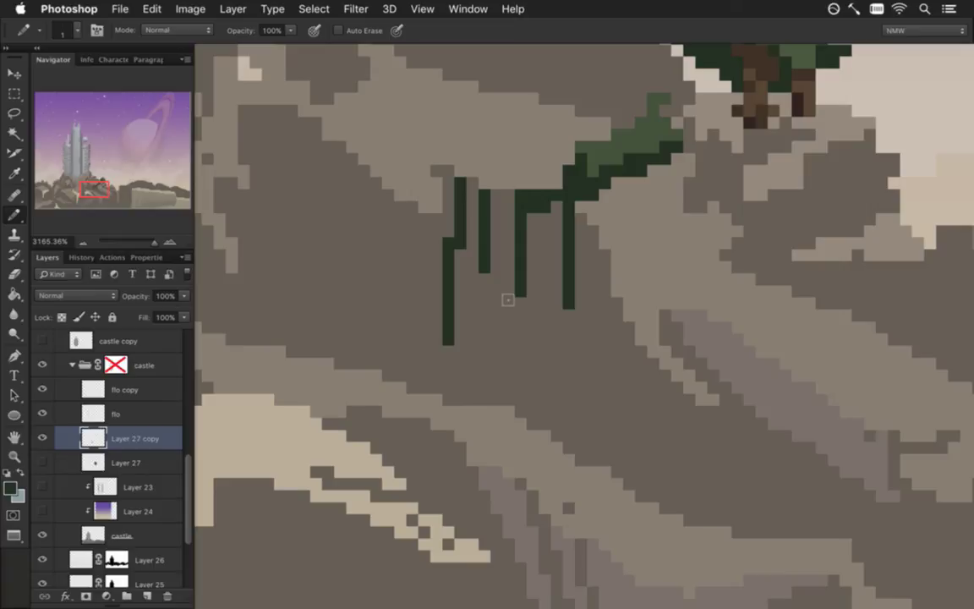
key(e)
drag(448, 311, 448, 342)
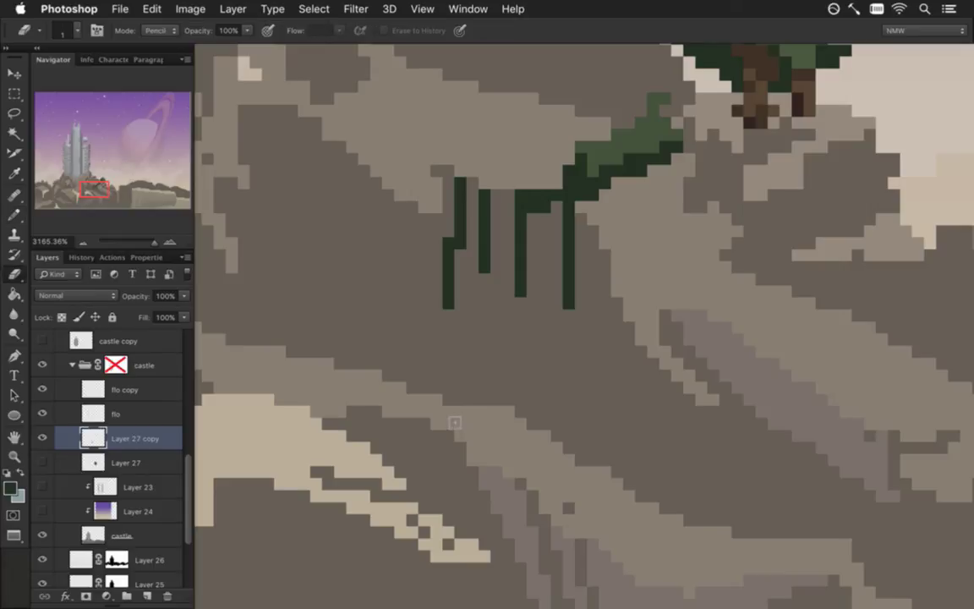
Step: Pencil a dark green bar across the root tops with lighter green moss above
key(b)
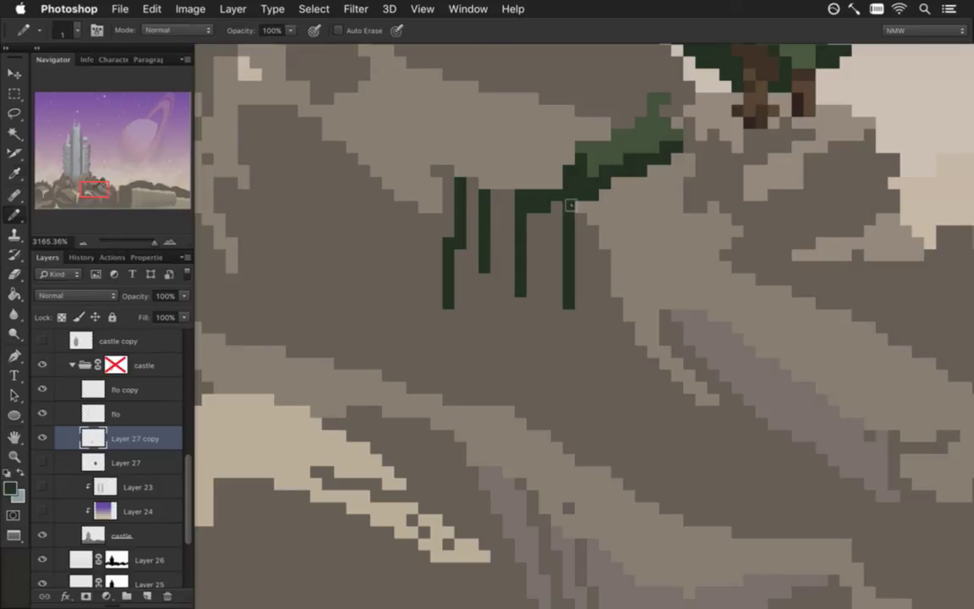
drag(563, 188, 459, 196)
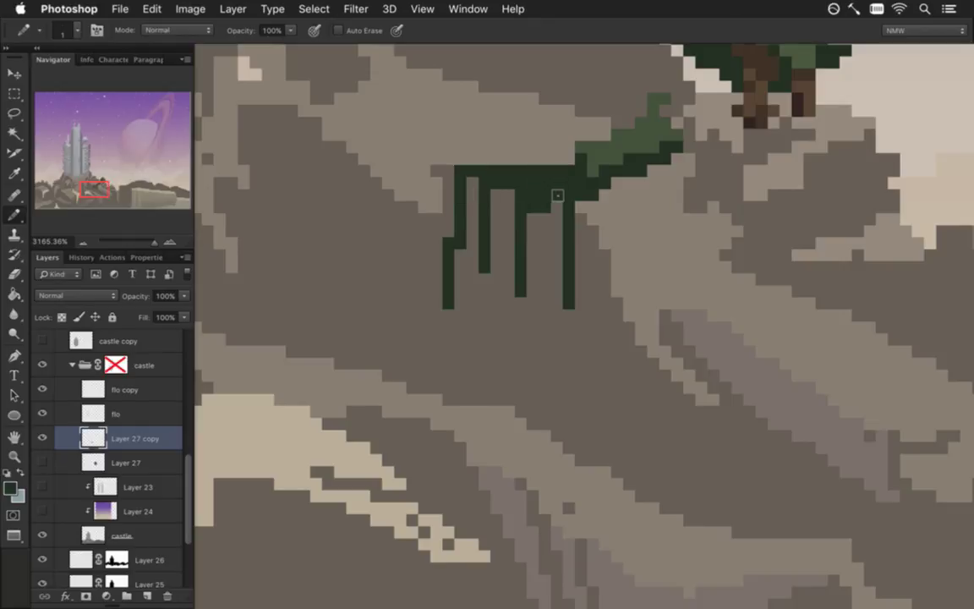
alt+click(592, 158)
mouse_move(558, 165)
mouse_down()
mouse_move(531, 148)
mouse_move(465, 151)
mouse_up()
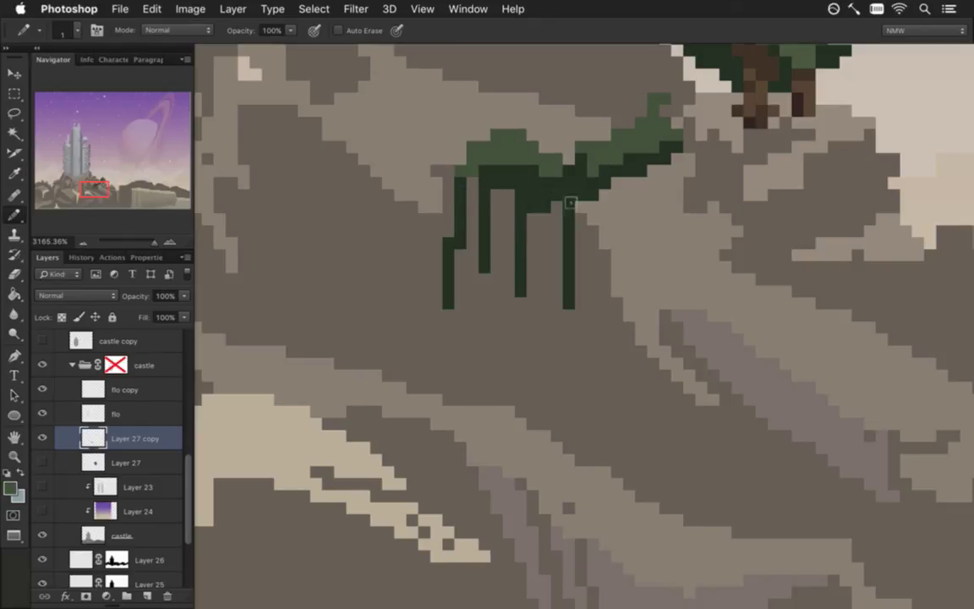
drag(560, 192, 610, 226)
scroll(611, 226, down, 2)
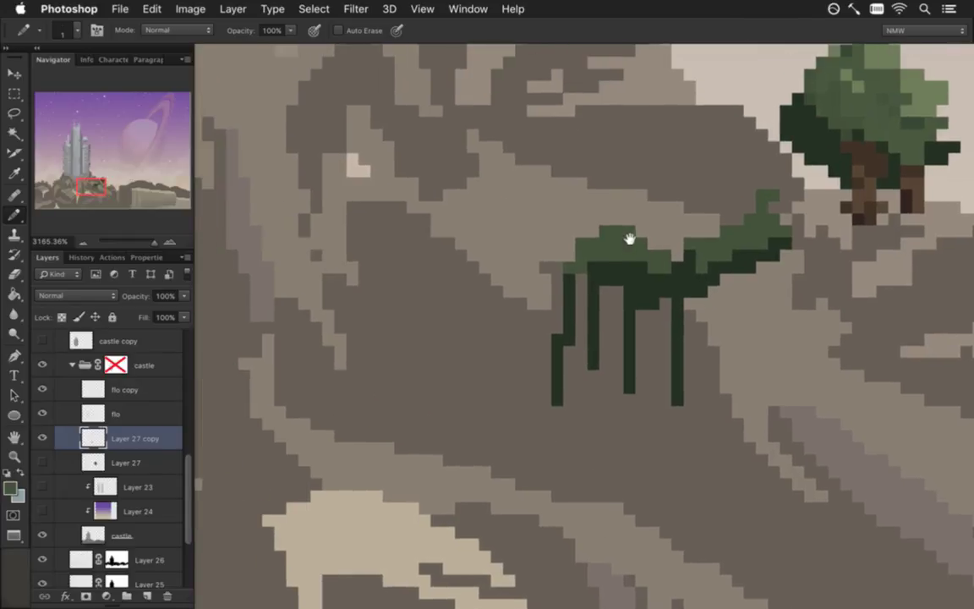
scroll(546, 281, down, 5)
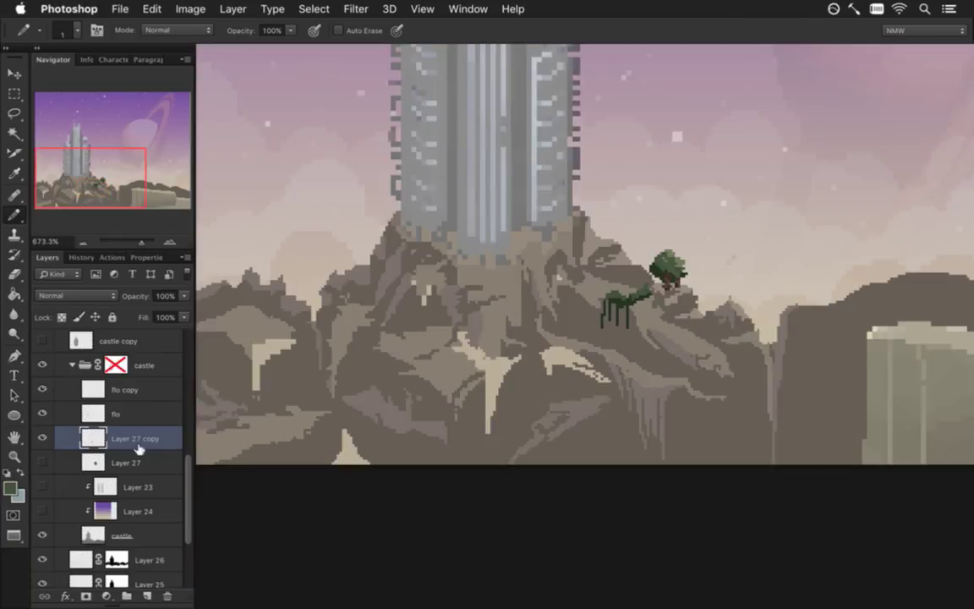
scroll(582, 249, down, 5)
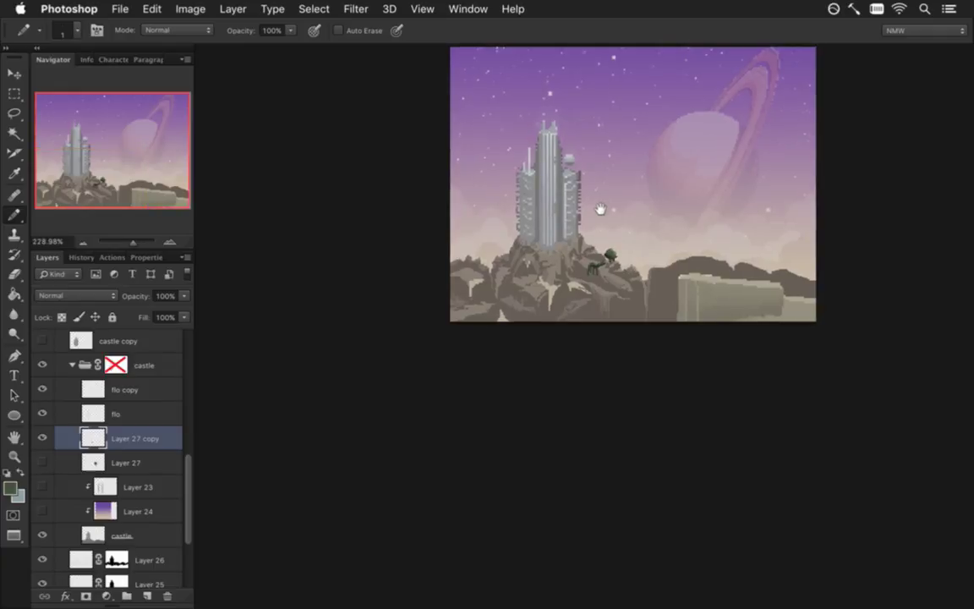
scroll(570, 349, up, 3)
scroll(562, 352, down, 1)
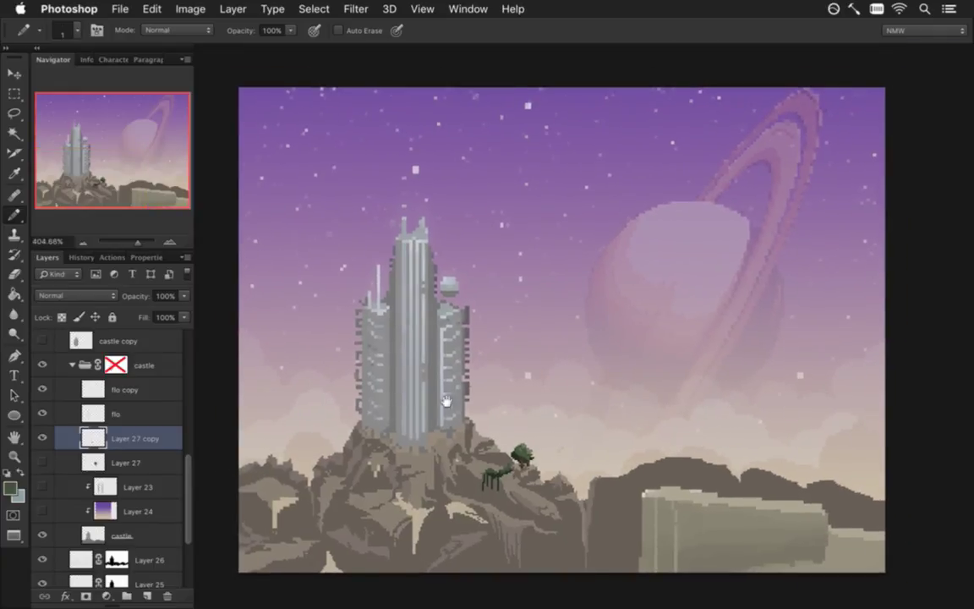
drag(186, 481, 179, 384)
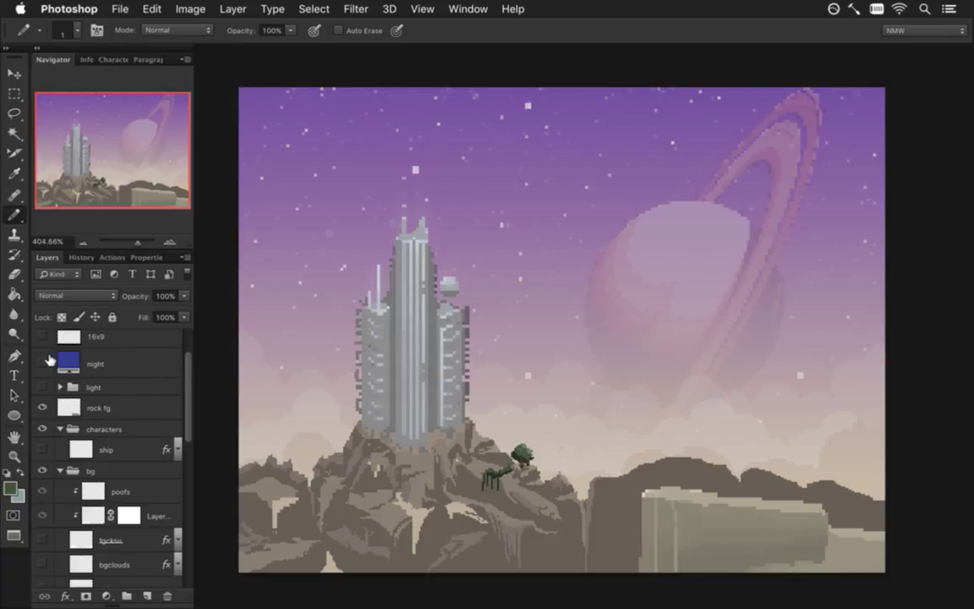
click(42, 364)
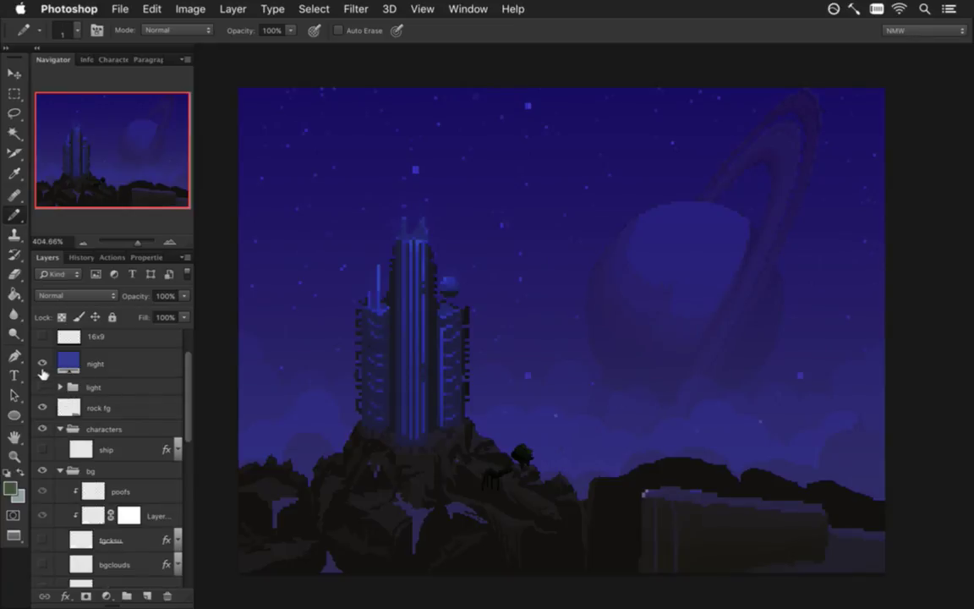
click(43, 363)
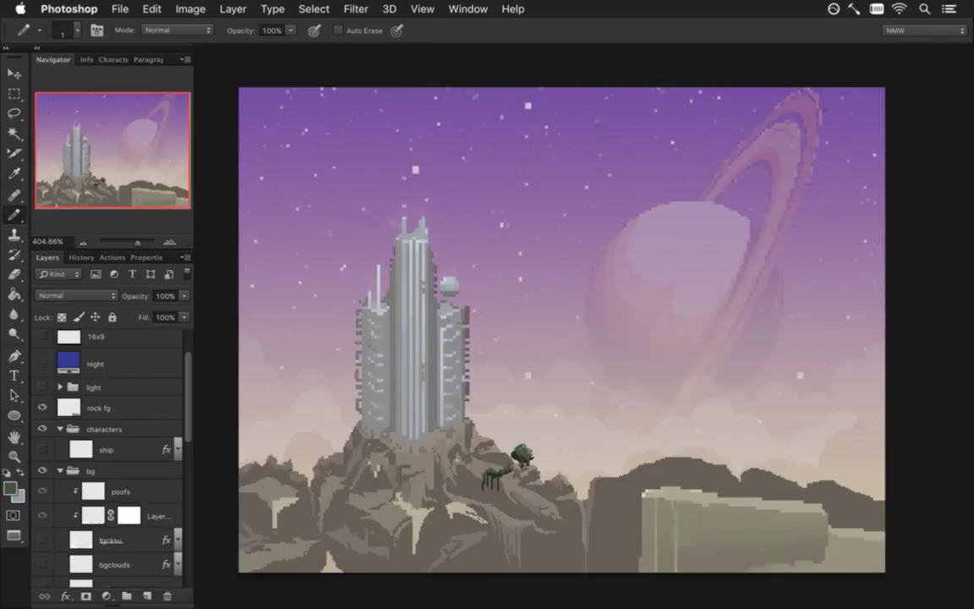
drag(511, 479, 570, 436)
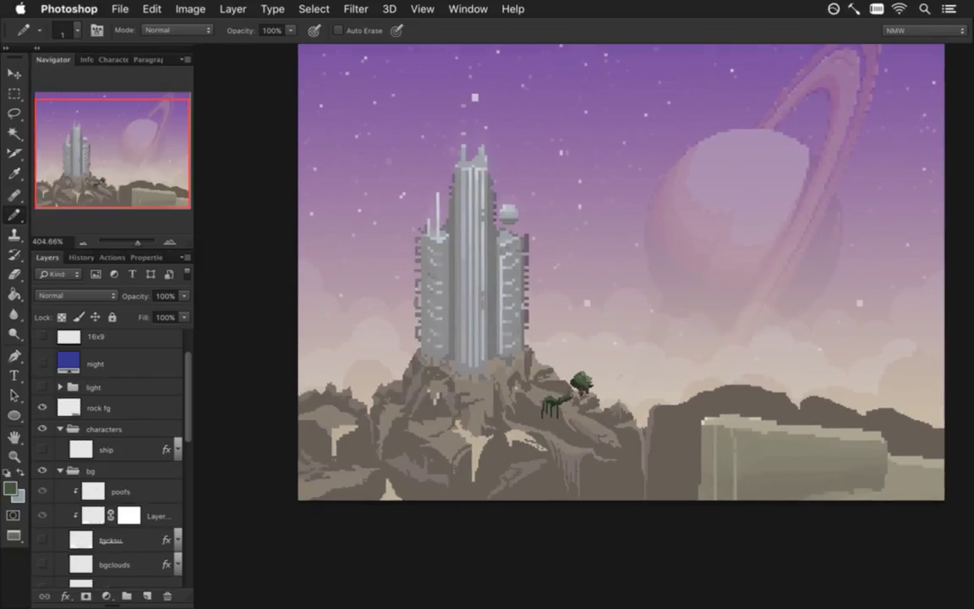
mouse_move(542, 427)
mouse_down()
mouse_move(606, 420)
mouse_move(591, 419)
mouse_move(566, 341)
mouse_up()
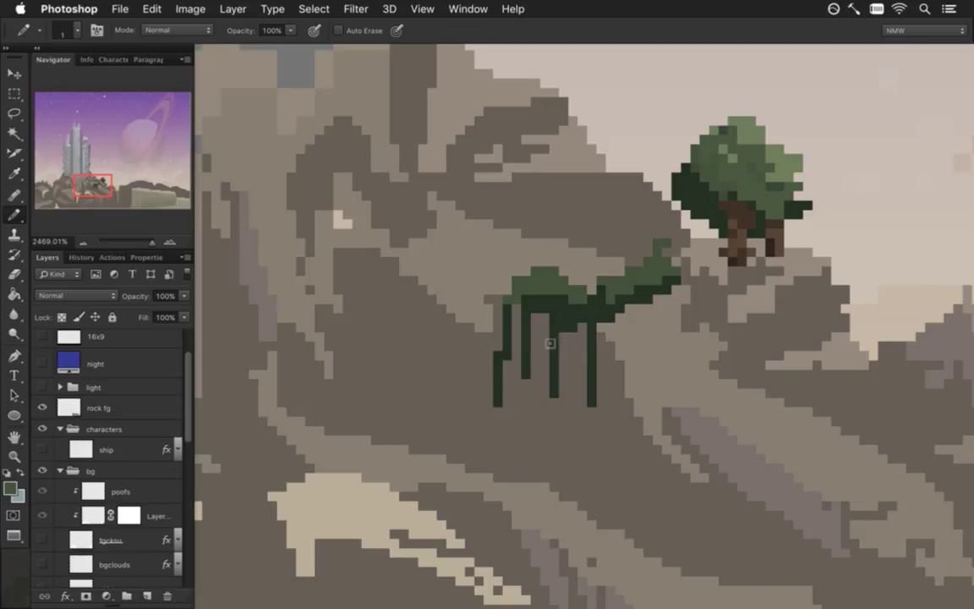
Step: Sample the roots' dark green and pencil a moss clump on the rock below them
key(i)
click(551, 347)
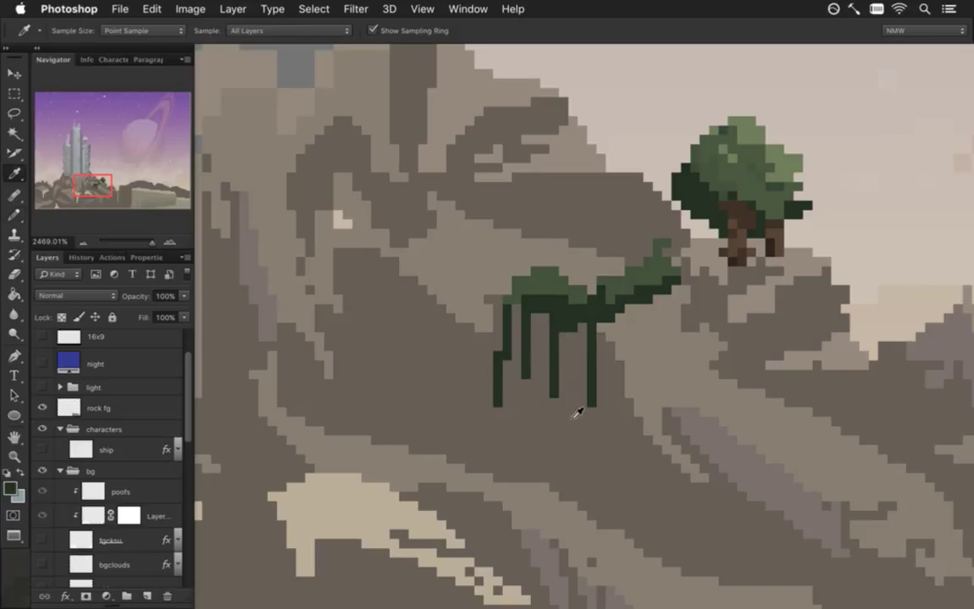
drag(585, 472, 591, 400)
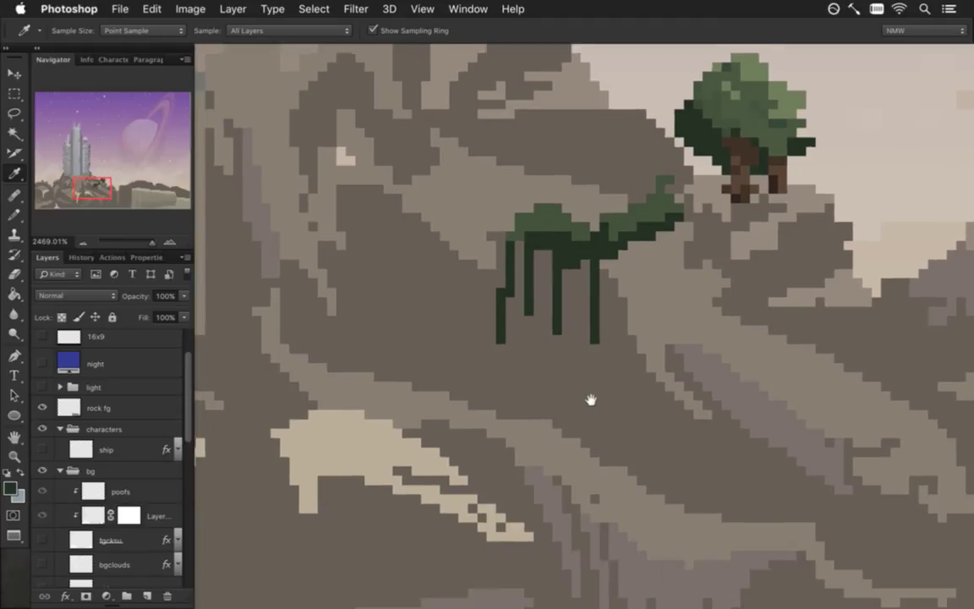
key(b)
mouse_move(494, 340)
mouse_down()
mouse_move(482, 401)
mouse_move(579, 408)
mouse_move(614, 431)
mouse_move(585, 423)
mouse_up()
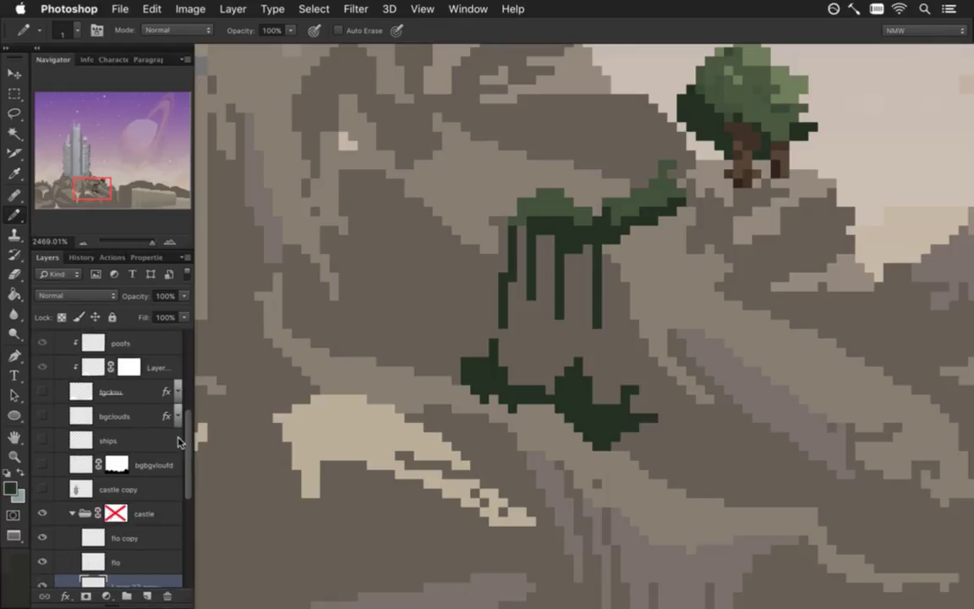
Step: Paint light green highlights onto the lower moss clump
scroll(173, 448, down, 8)
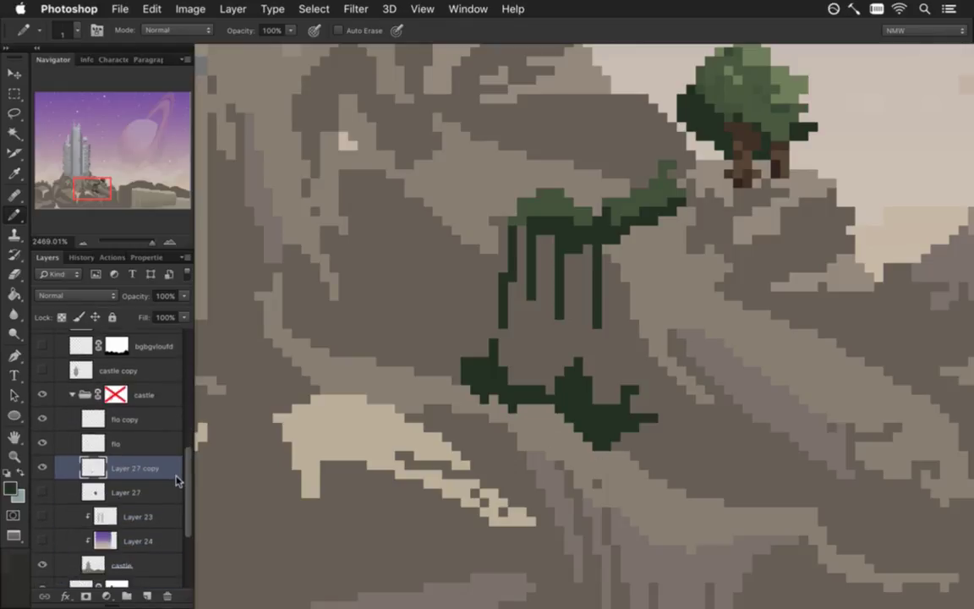
click(43, 467)
alt+click(620, 206)
mouse_move(558, 410)
mouse_down()
mouse_move(594, 435)
mouse_move(495, 398)
mouse_move(482, 406)
mouse_up()
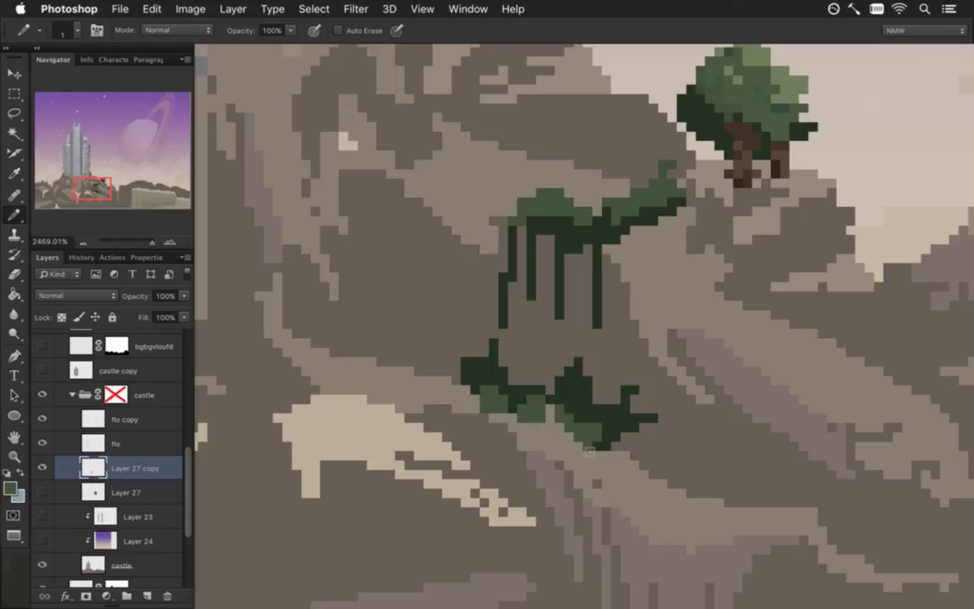
alt+click(576, 405)
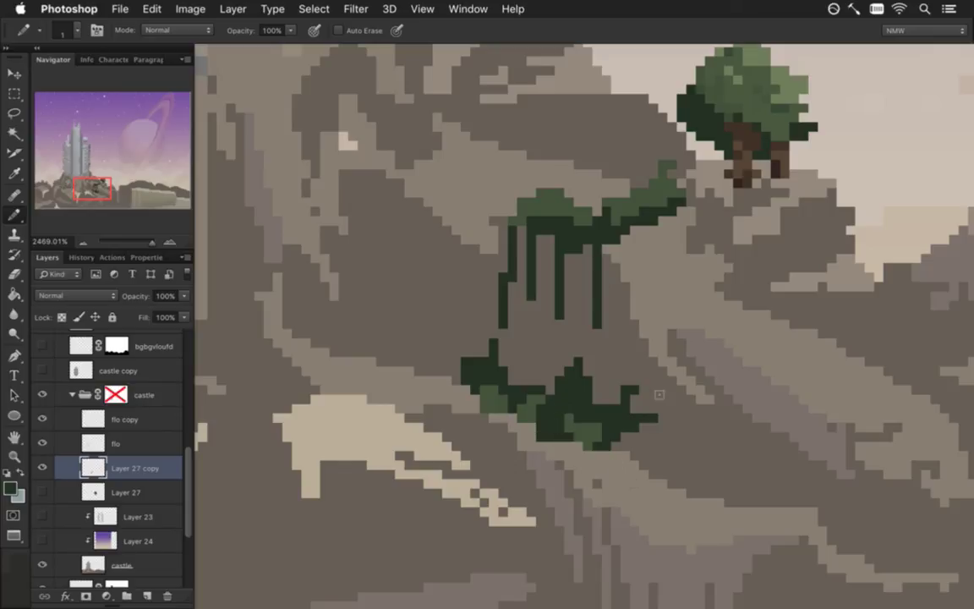
Step: Sample tree greens, undo a stray mark, and paint a dark green tuft beside the trunk
key(alt)
alt+click(717, 90)
alt+click(773, 116)
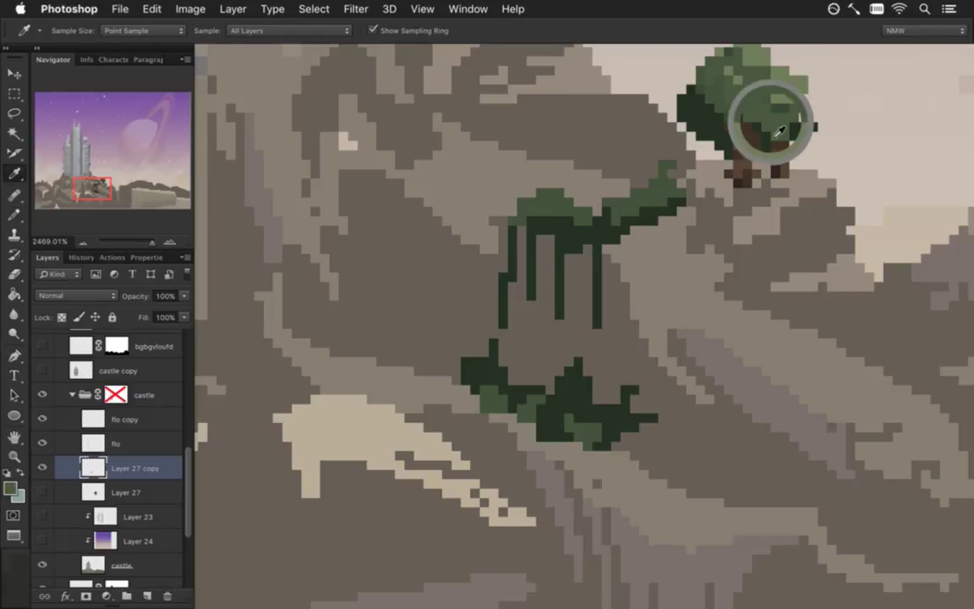
drag(793, 281, 622, 324)
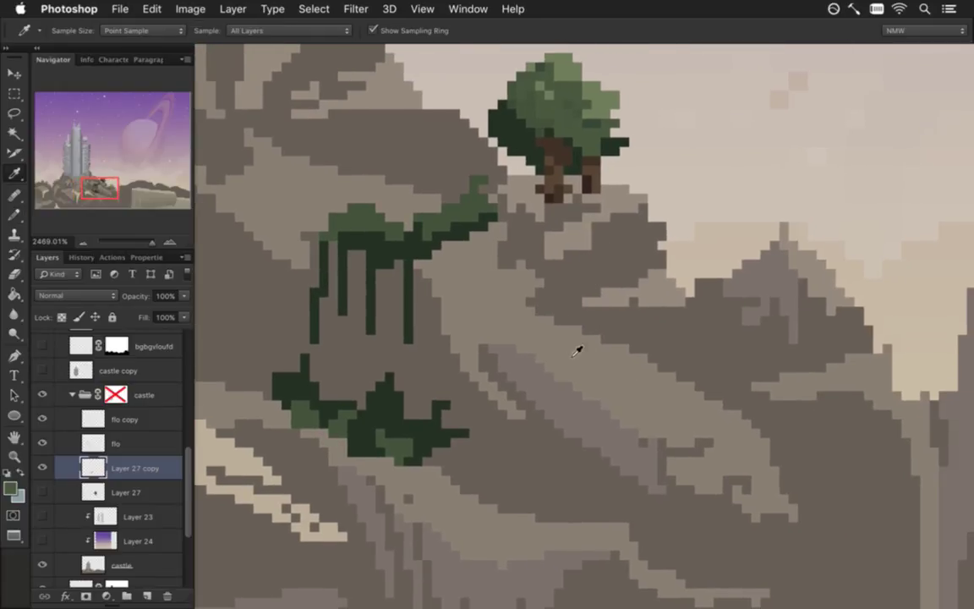
click(541, 179)
alt+click(487, 142)
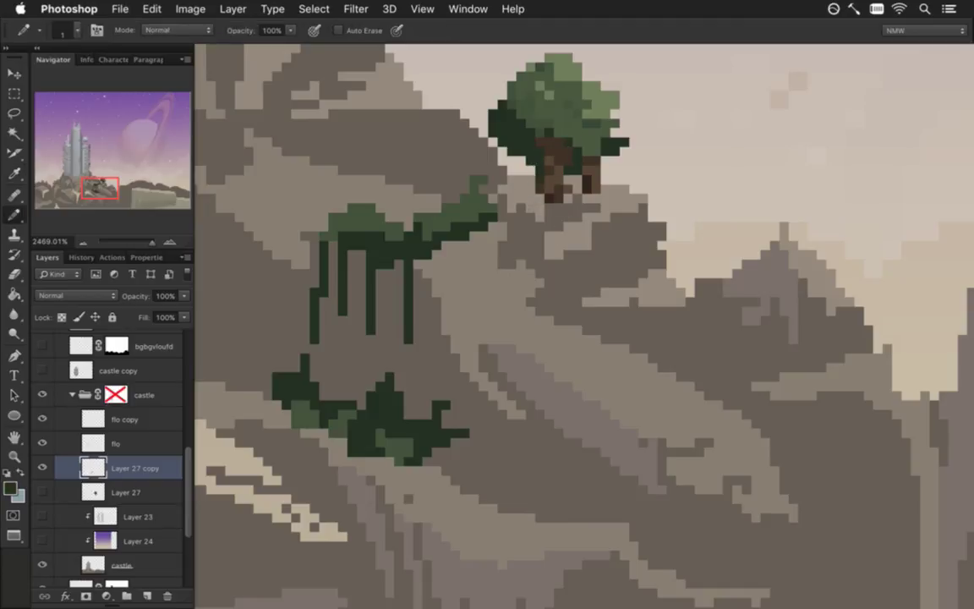
key(super+z)
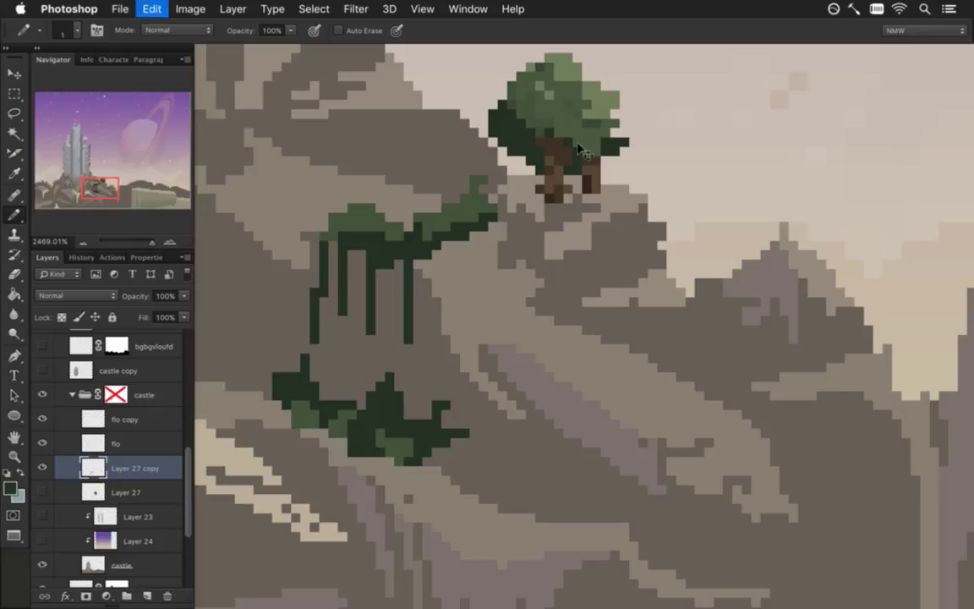
alt+click(532, 133)
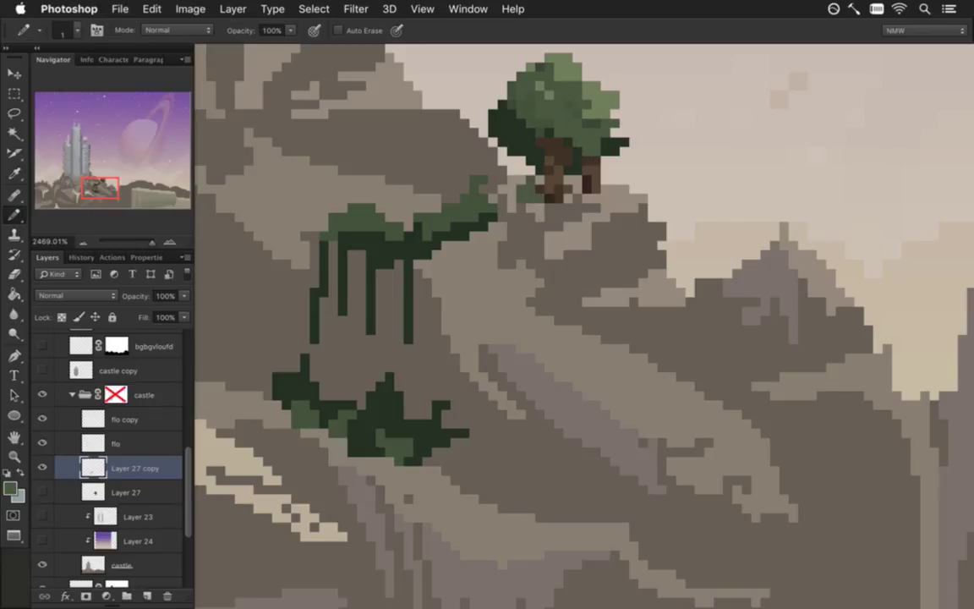
click(510, 186)
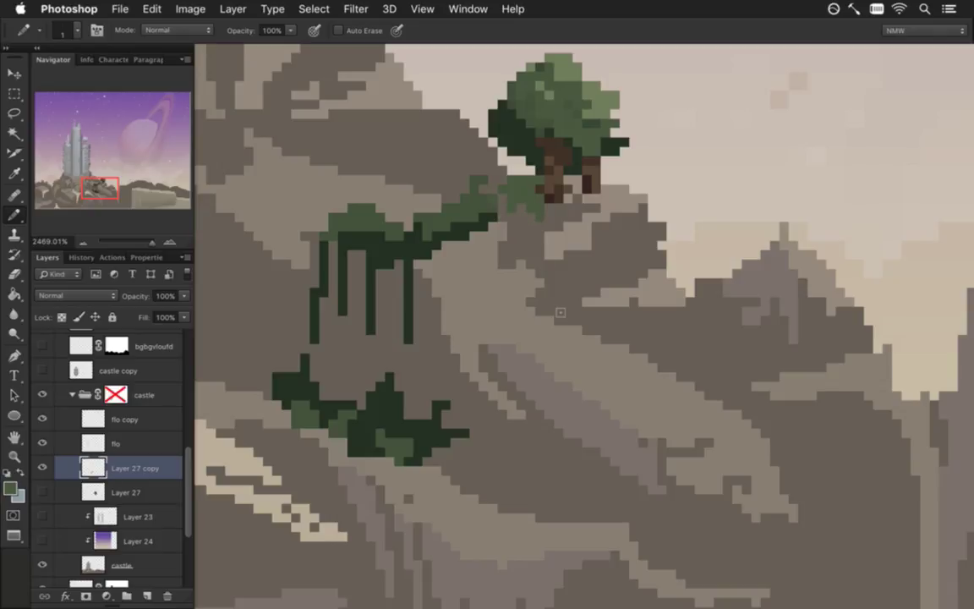
scroll(534, 220, down, 5)
Step: Try a Paint Bucket green fill on the moss layer and undo it
scroll(459, 224, down, 1)
scroll(428, 228, down, 2)
scroll(428, 228, down, 2)
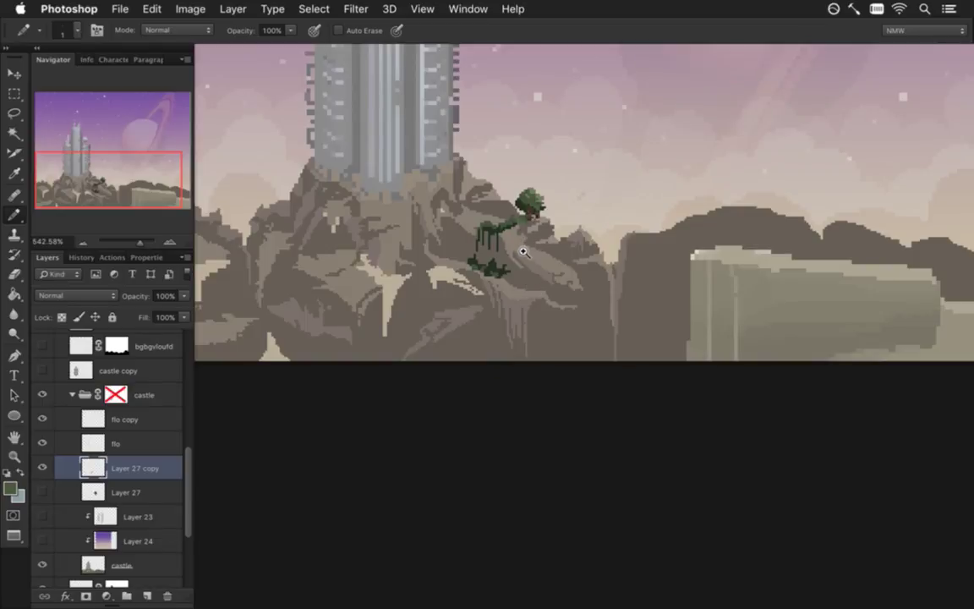
scroll(523, 249, up, 3)
scroll(575, 250, up, 3)
key(g)
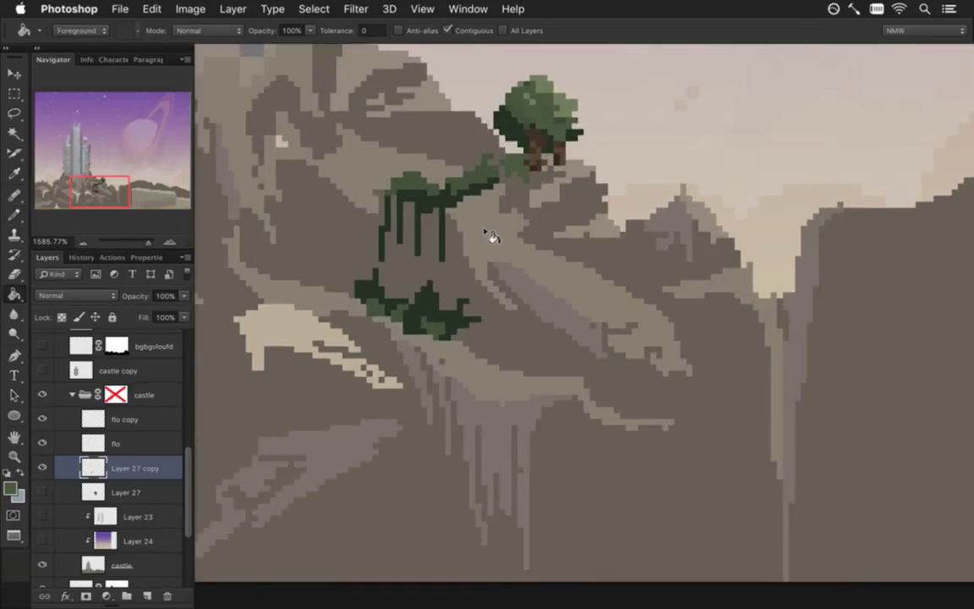
click(498, 254)
key(super+z)
Step: Select the green moss pixels by colour, then clear the selection
click(15, 135)
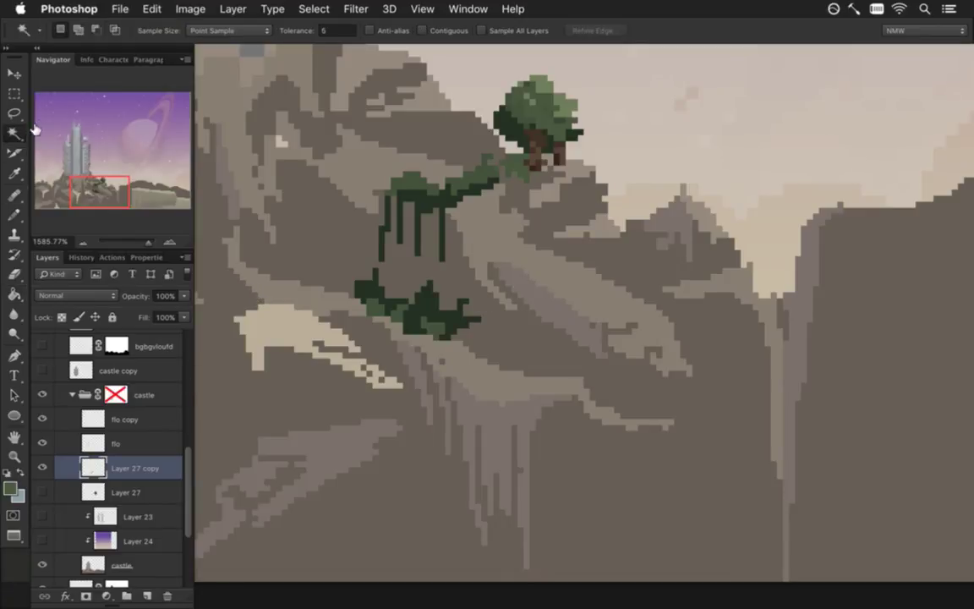
click(513, 252)
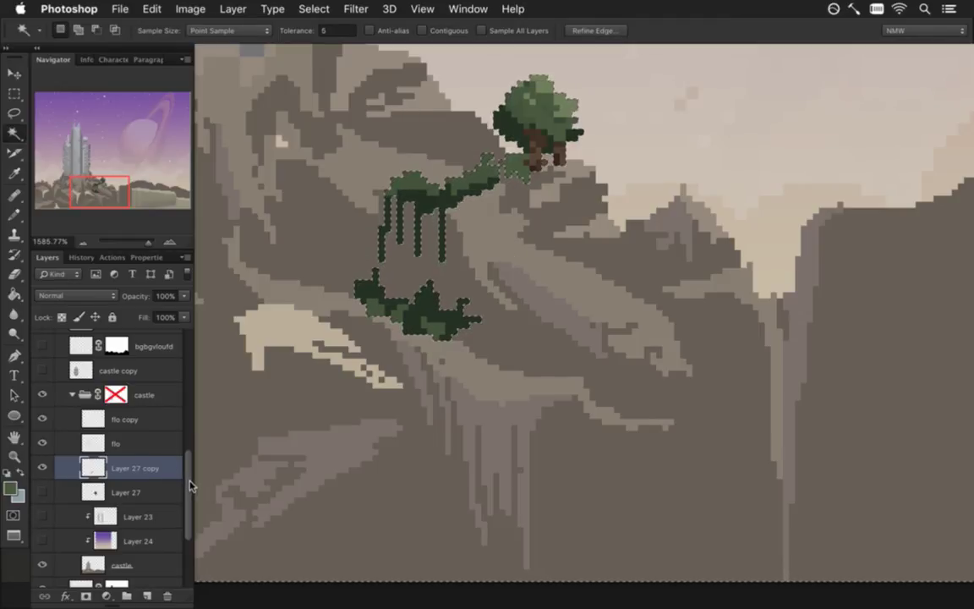
scroll(188, 507, down, 3)
scroll(169, 499, down, 2)
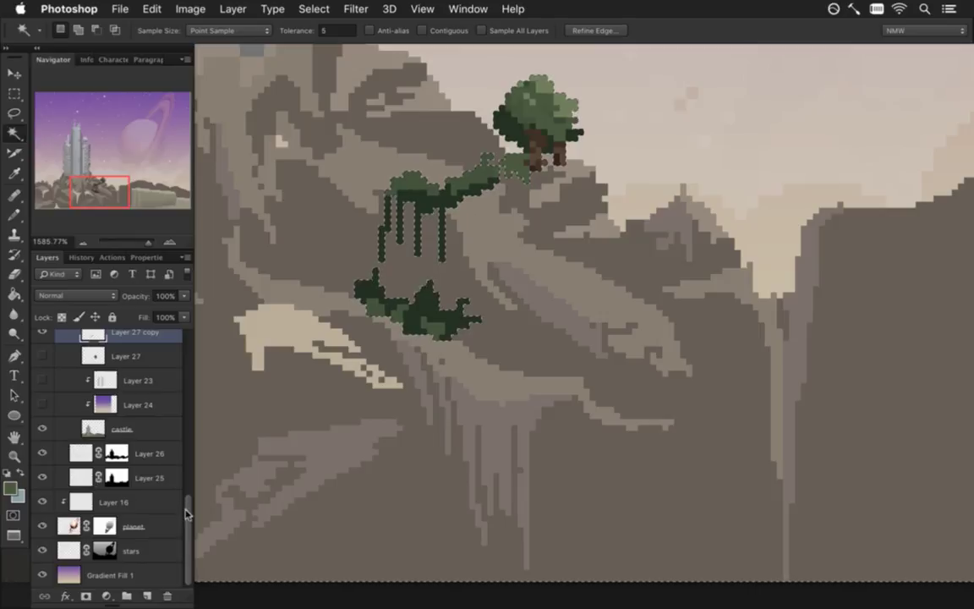
scroll(167, 400, up, 6)
scroll(167, 400, up, 2)
key(m)
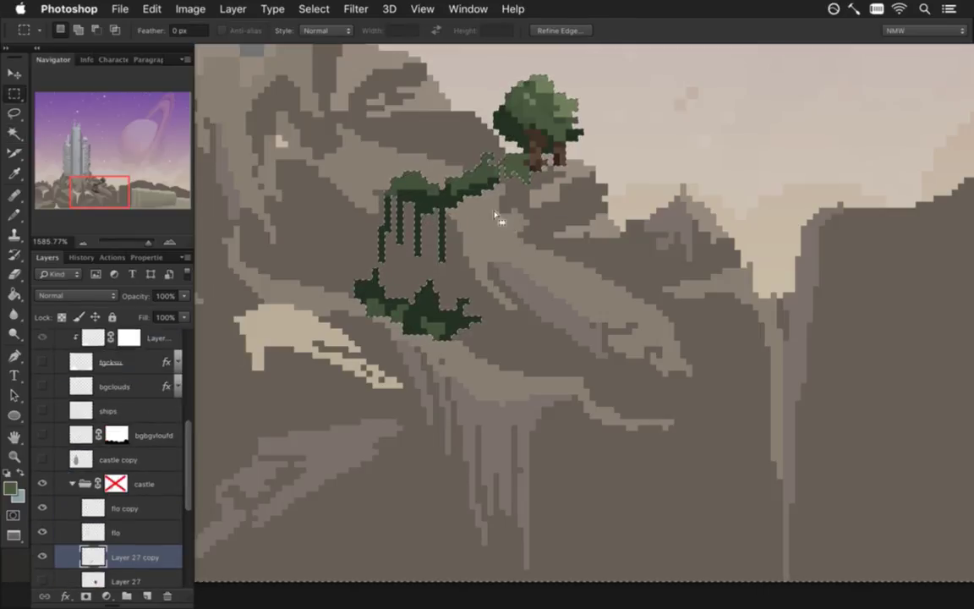
click(388, 138)
Step: Save the document
key(ctrl+s)
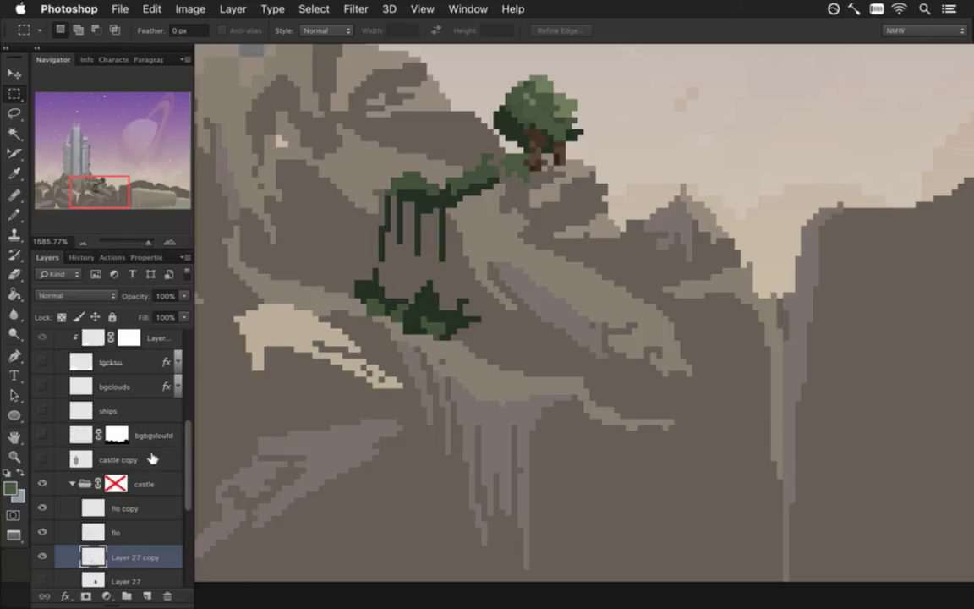
drag(190, 476, 184, 505)
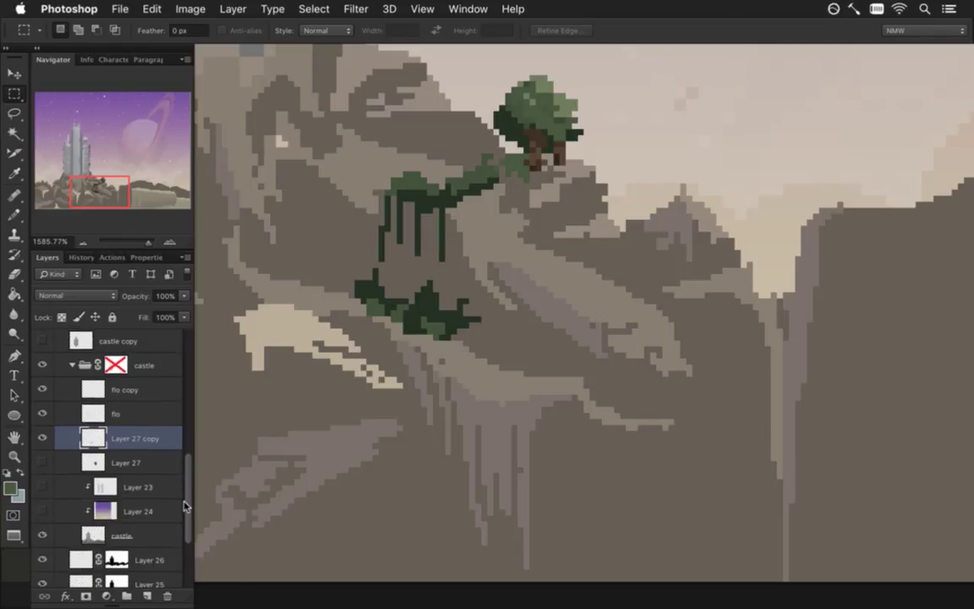
scroll(183, 513, down, 1)
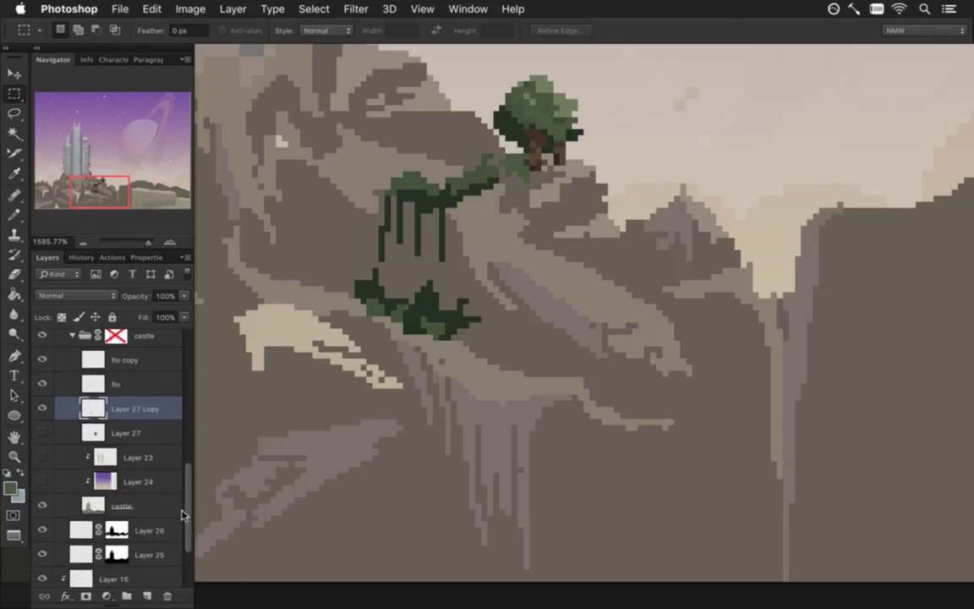
scroll(181, 513, up, 1)
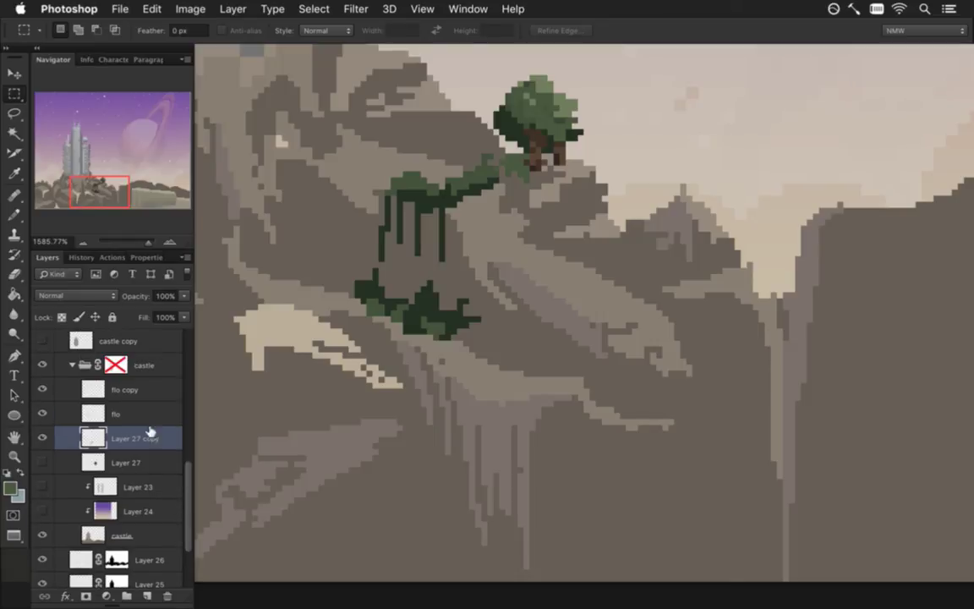
Step: Move Layer 27 copy out of its clipping group to sit just above castle
drag(93, 438, 94, 524)
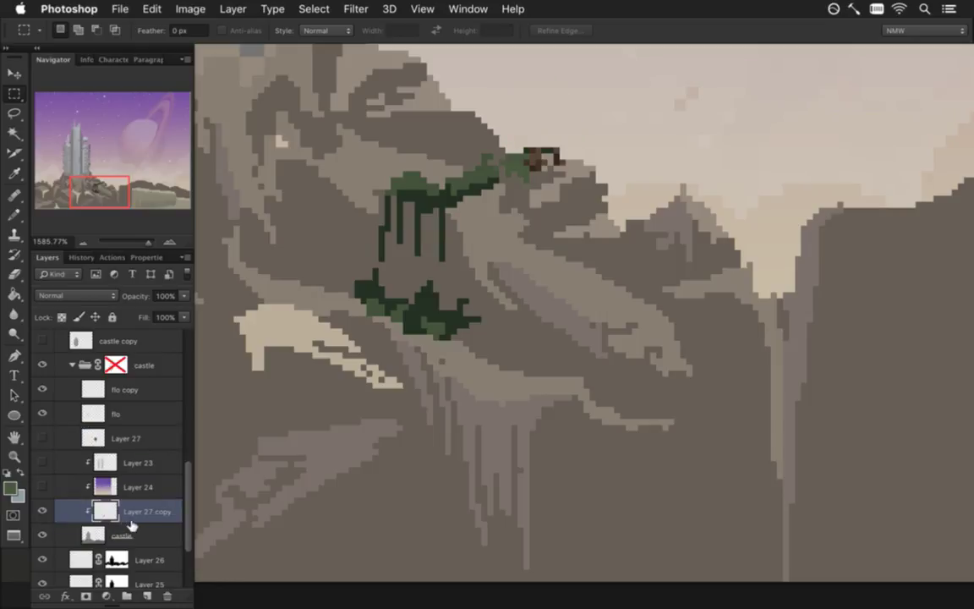
alt+click(123, 524)
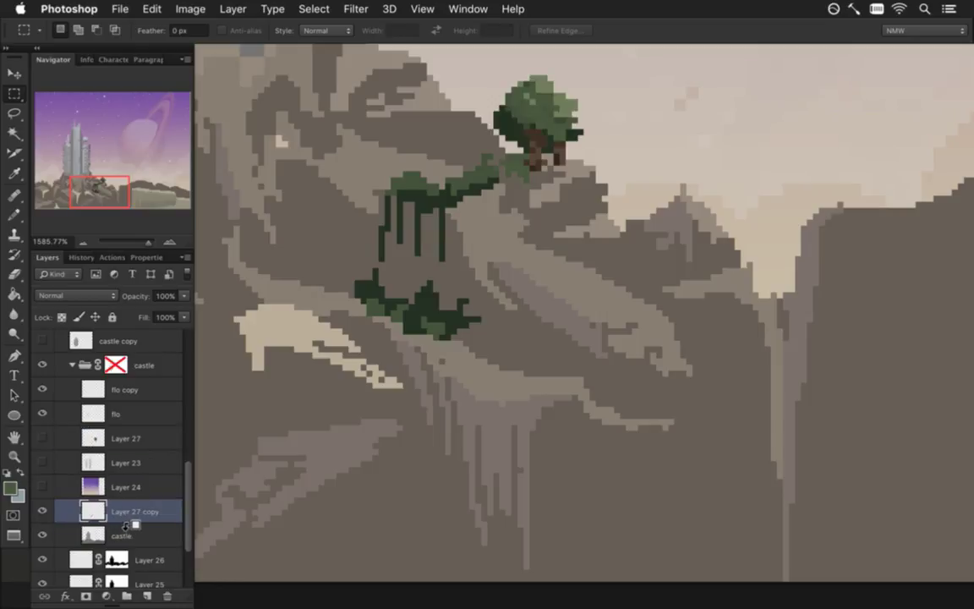
click(108, 490)
click(108, 510)
Step: Merge Layer 27 copy and castle into one layer with Merge Layers
shift+click(127, 535)
right_click(127, 535)
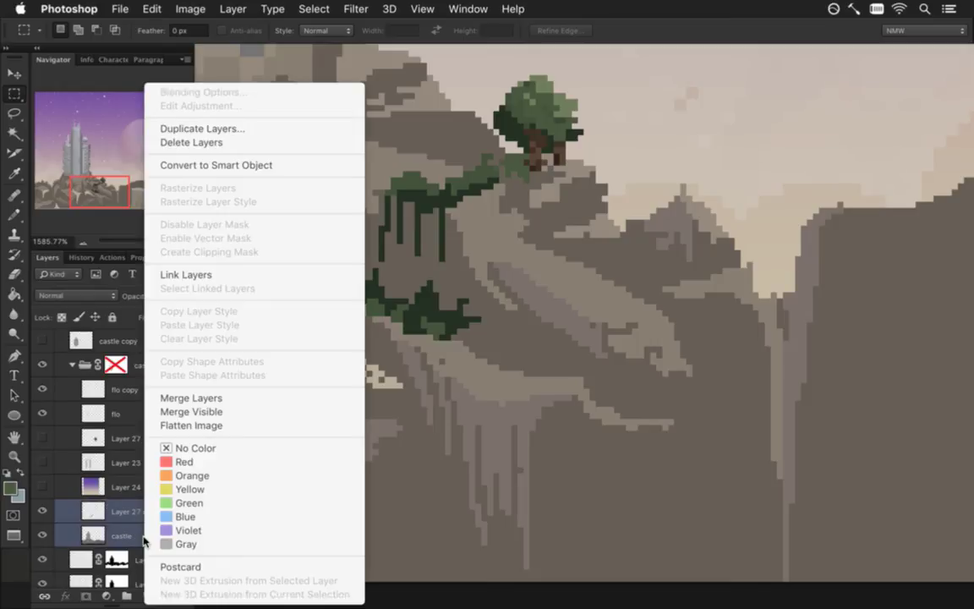
click(105, 476)
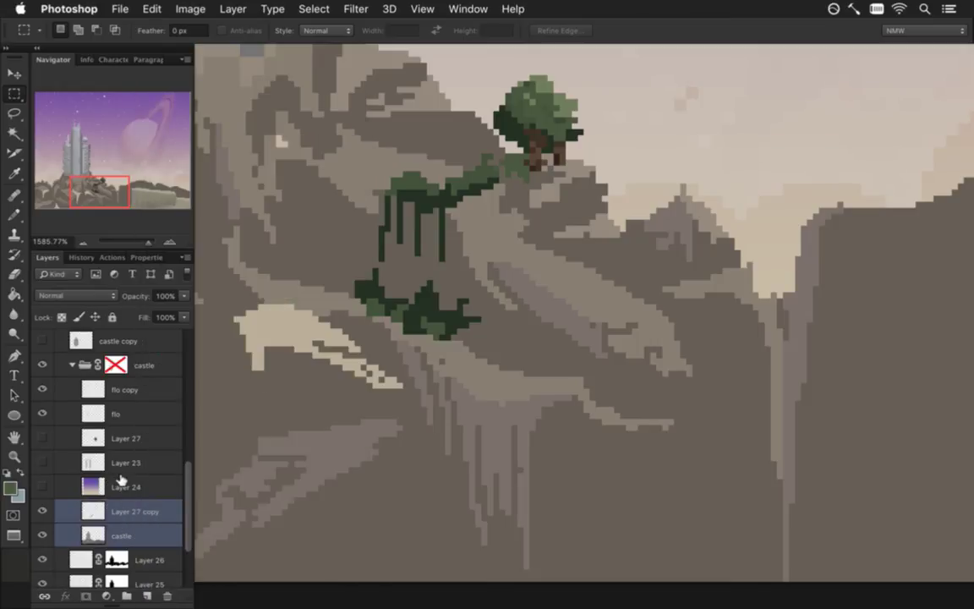
right_click(128, 474)
click(205, 399)
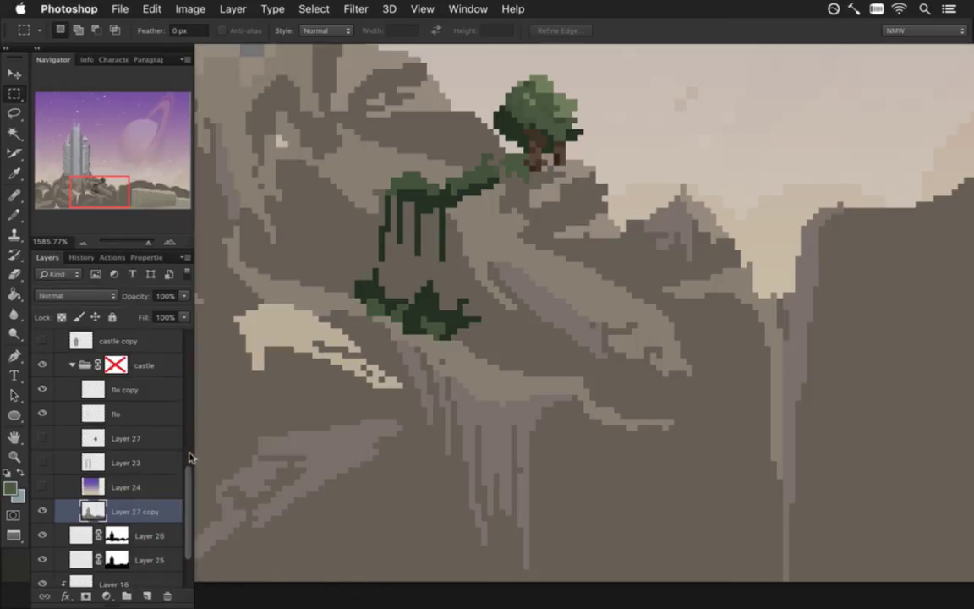
scroll(505, 321, up, 1)
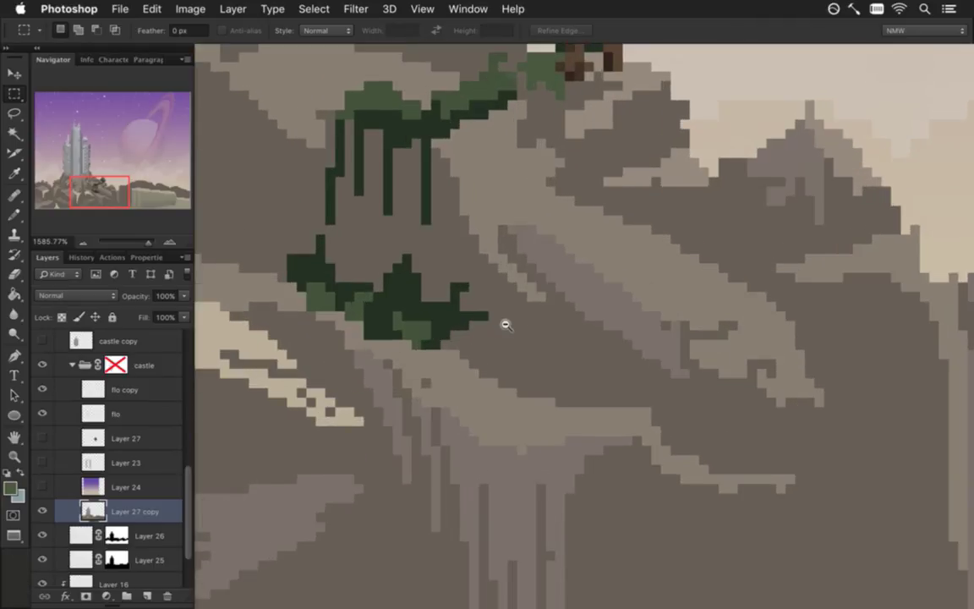
Step: Sample the foliage green, try flood-filling the large rock area, then undo that fill
scroll(507, 321, up, 1)
scroll(505, 321, up, 1)
scroll(505, 322, up, 1)
key(i)
click(532, 98)
key(g)
click(533, 211)
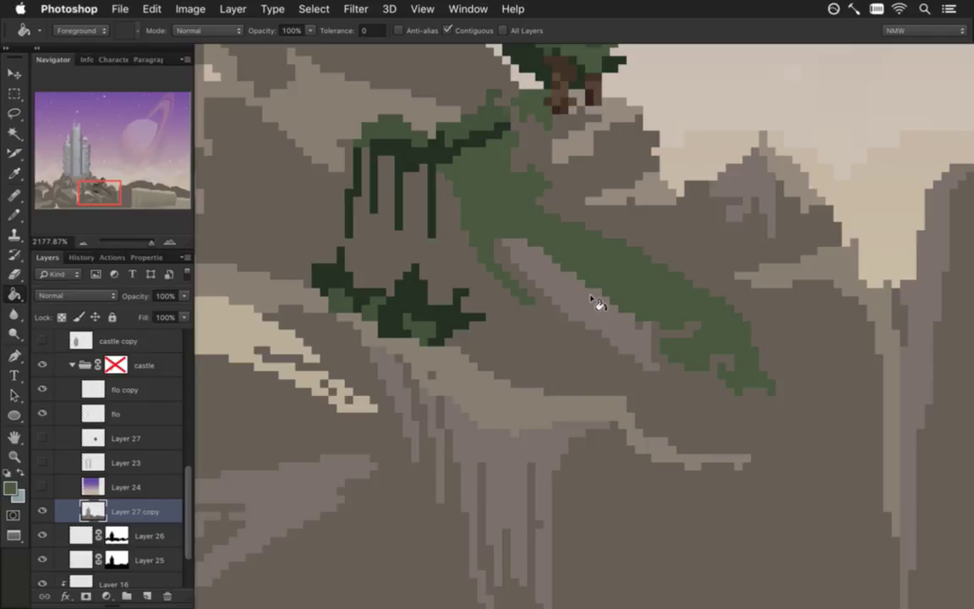
drag(650, 232, 564, 309)
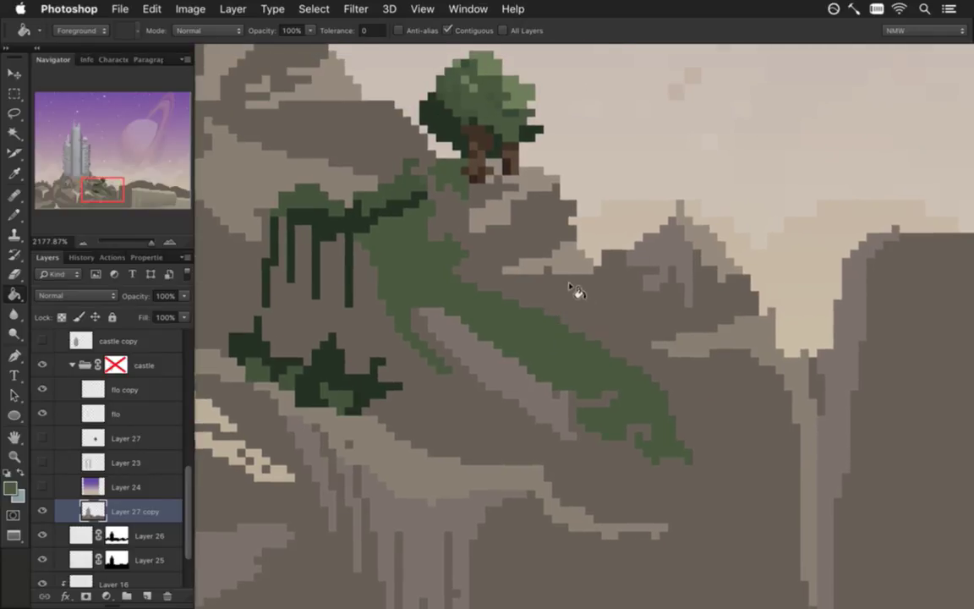
key(ctrl+z)
Step: Outline the sloping ledge in green with the Pencil and bucket-fill its inside
key(i)
key(b)
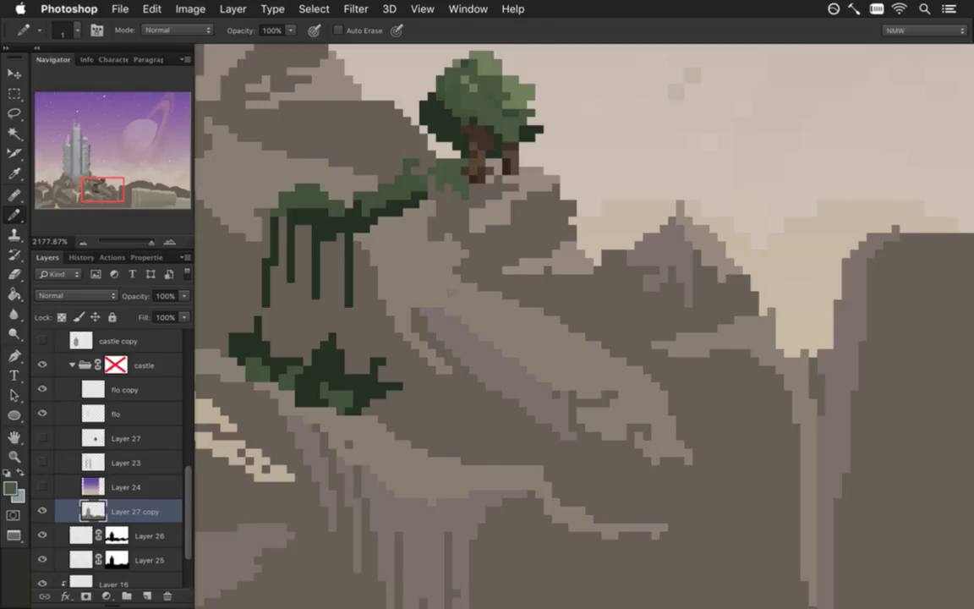
drag(448, 271, 380, 295)
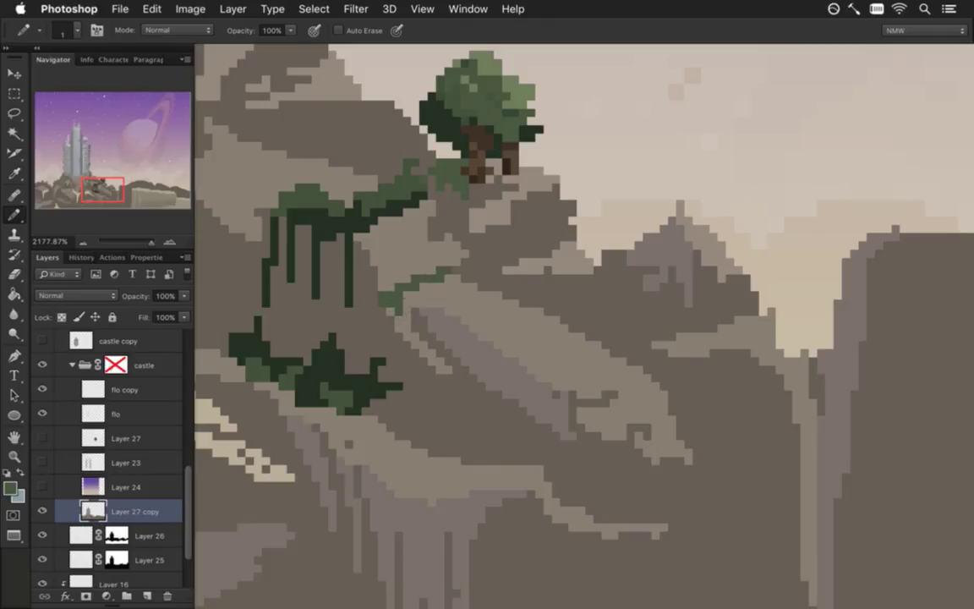
drag(436, 292, 420, 306)
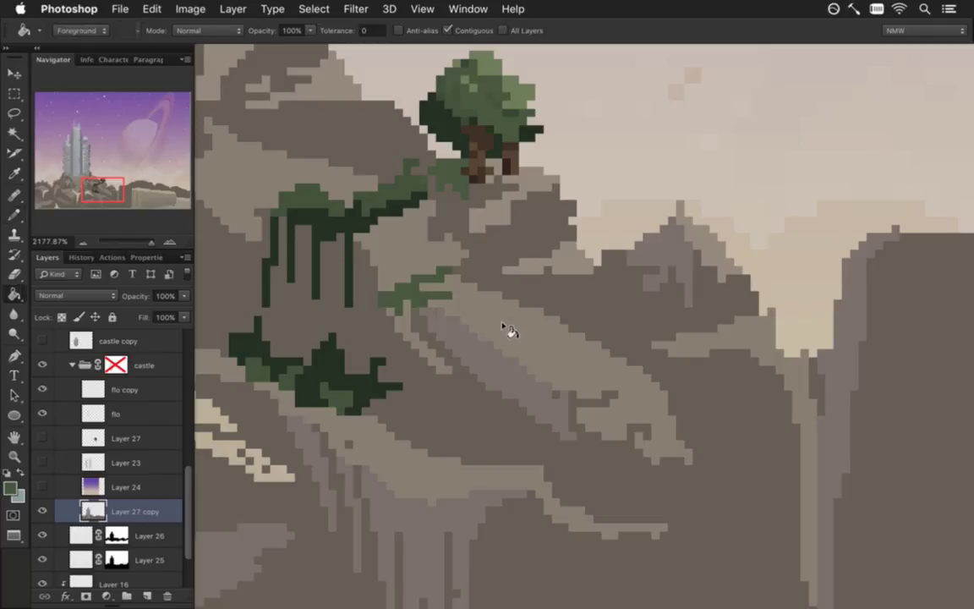
mouse_move(622, 380)
mouse_down()
mouse_move(634, 385)
mouse_move(587, 394)
mouse_move(638, 360)
mouse_move(548, 302)
mouse_move(428, 269)
mouse_up()
key(g)
click(546, 355)
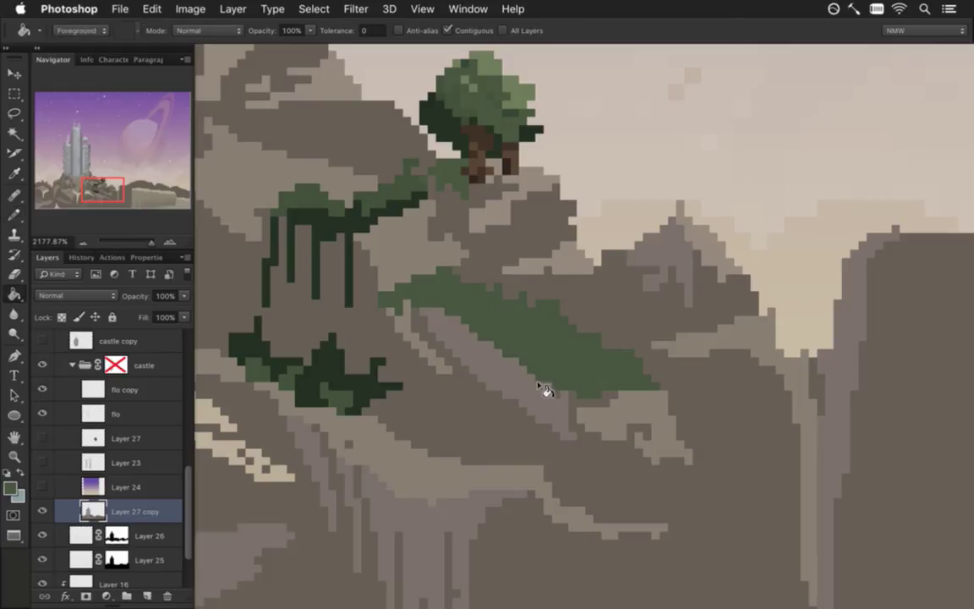
Step: Sample the dark foliage green and draw dark pixels along the moss ledge
key(b)
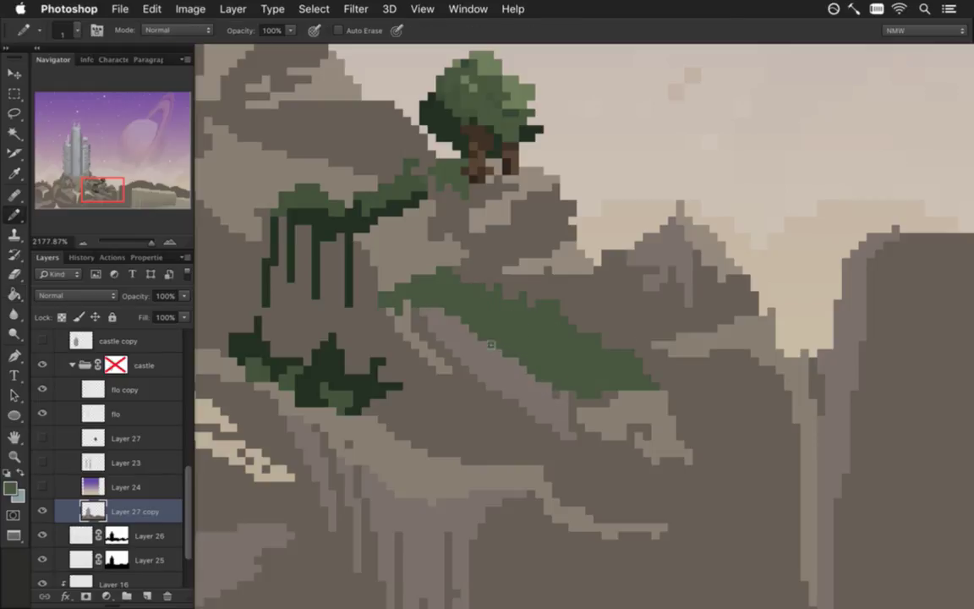
key(i)
click(355, 221)
key(b)
mouse_move(418, 298)
mouse_down()
mouse_move(508, 357)
mouse_move(557, 410)
mouse_move(601, 394)
mouse_up()
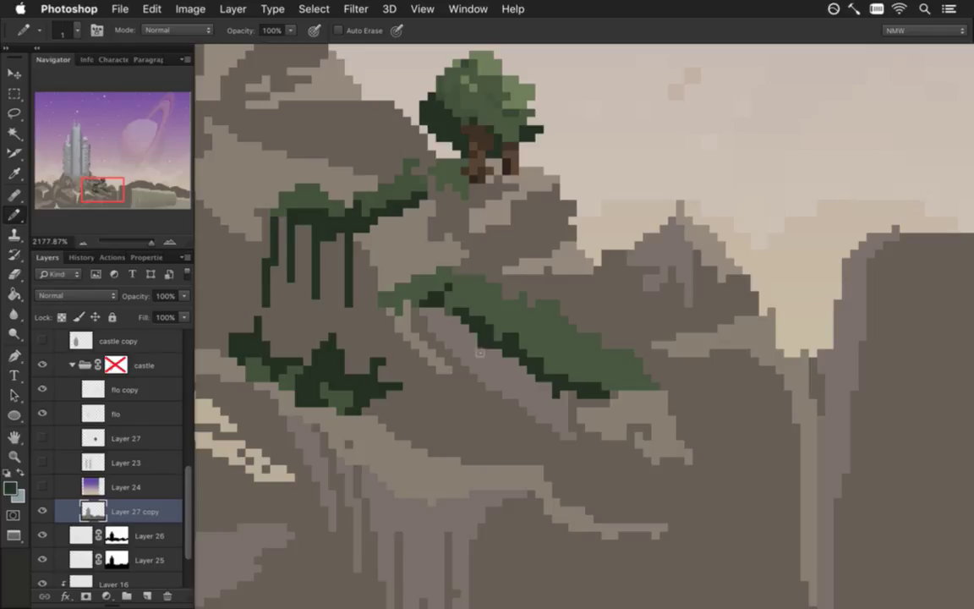
Step: Dot dark green pixels along the moss ledge, including its right end and middle
click(531, 328)
click(557, 346)
click(586, 351)
click(625, 365)
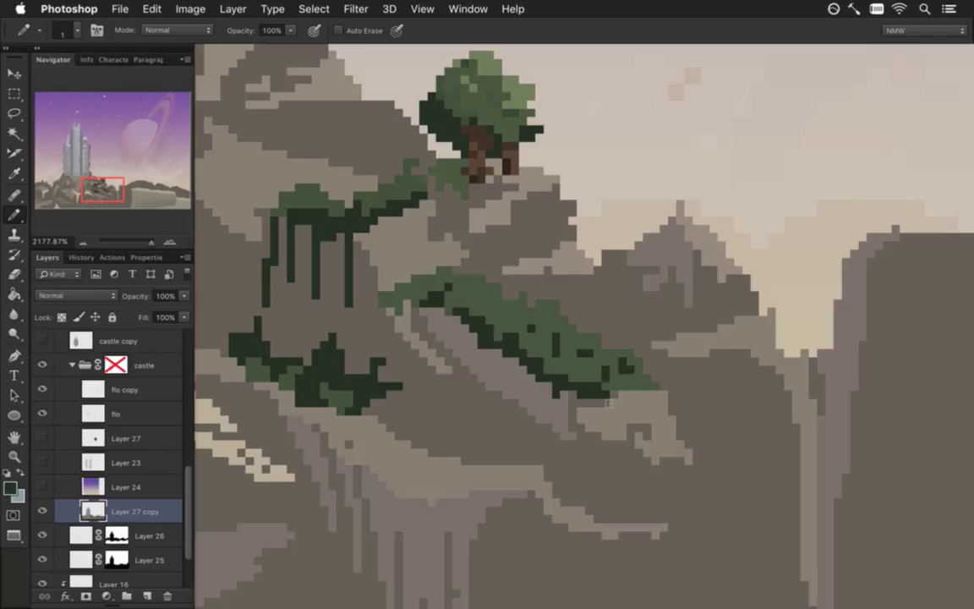
click(499, 310)
click(490, 295)
Step: Scatter lighter green highlights across the ledge, the upper moss and the lower foliage
alt+click(463, 125)
click(465, 292)
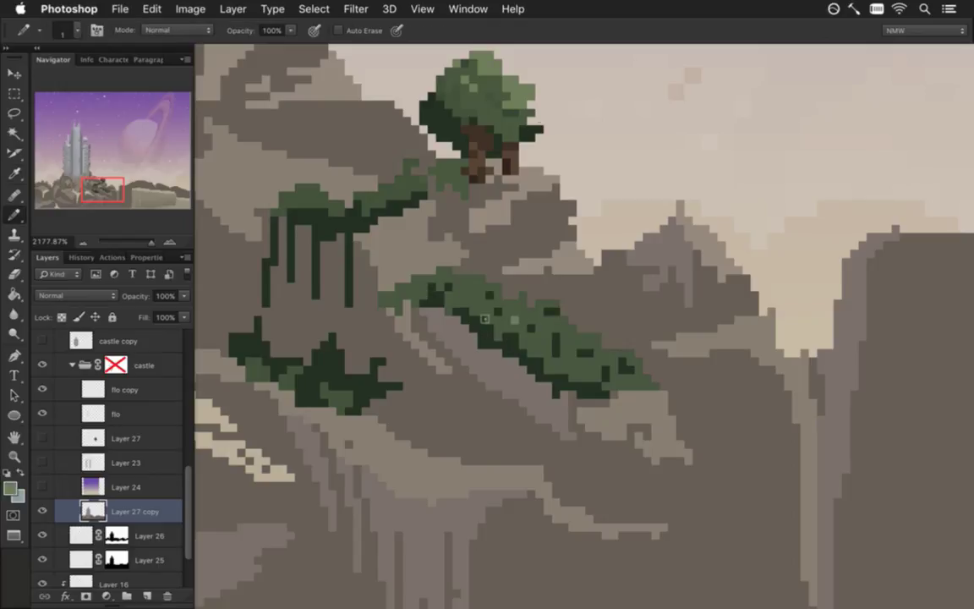
click(499, 314)
click(543, 328)
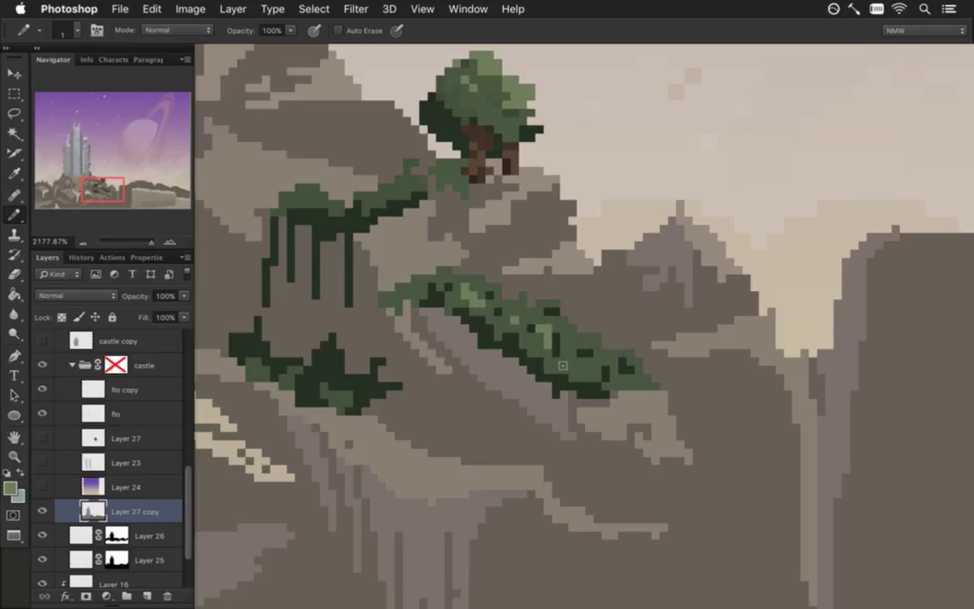
click(534, 325)
click(568, 343)
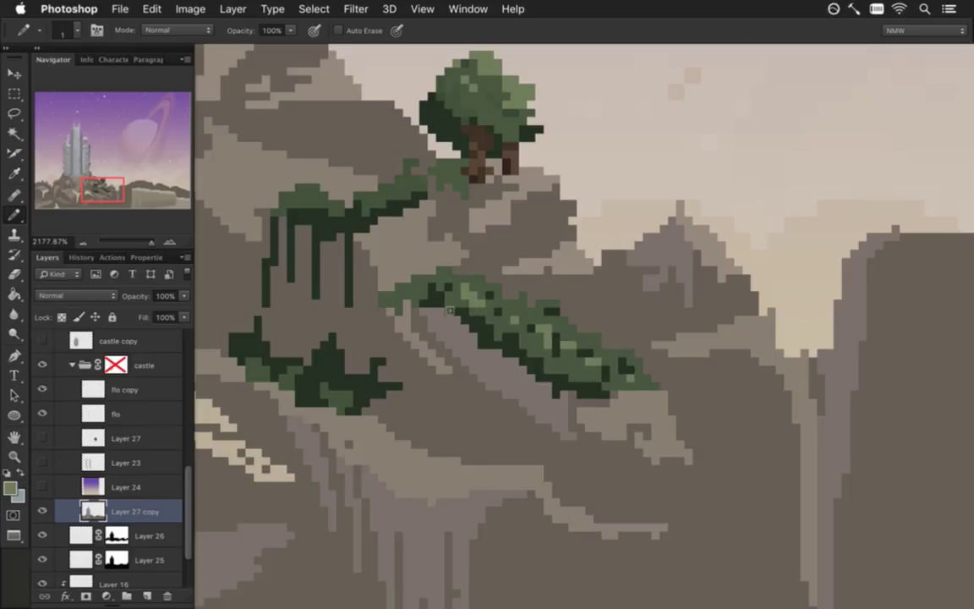
click(412, 191)
click(311, 195)
click(340, 398)
click(257, 369)
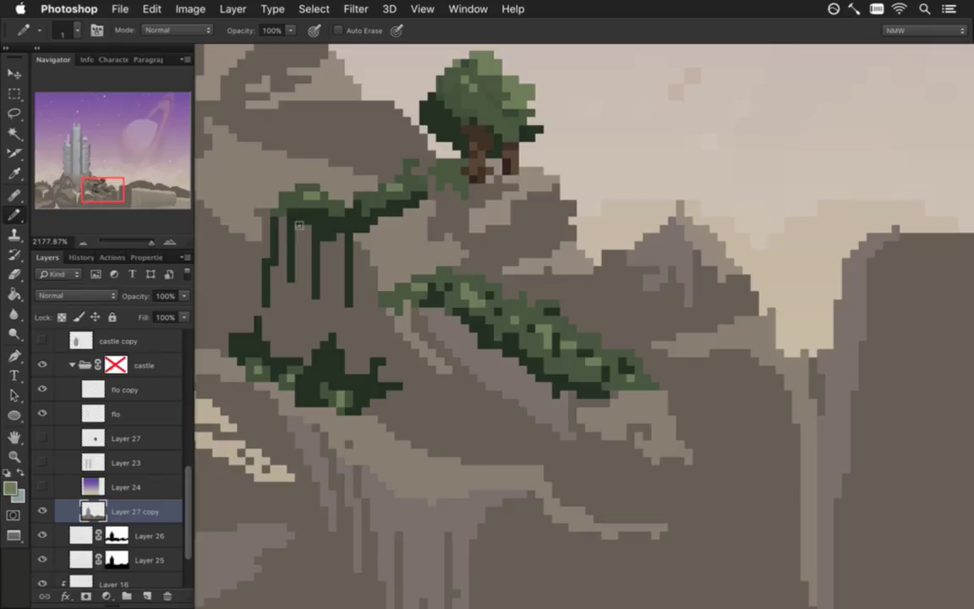
Step: Lengthen the left dark green drip and add a small green clump left of the foliage
alt+click(266, 194)
click(264, 288)
click(316, 298)
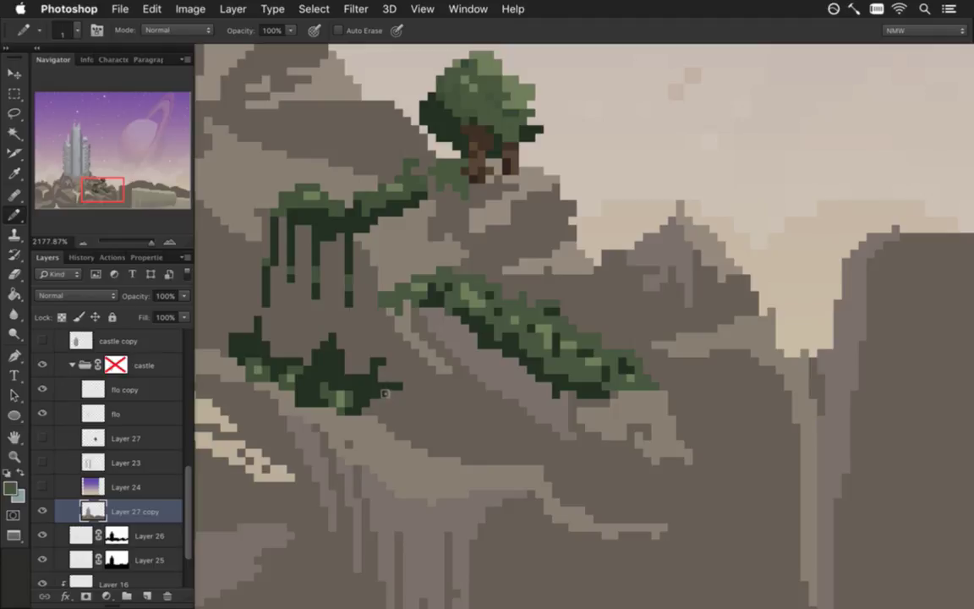
drag(609, 226, 563, 232)
scroll(472, 289, down, 5)
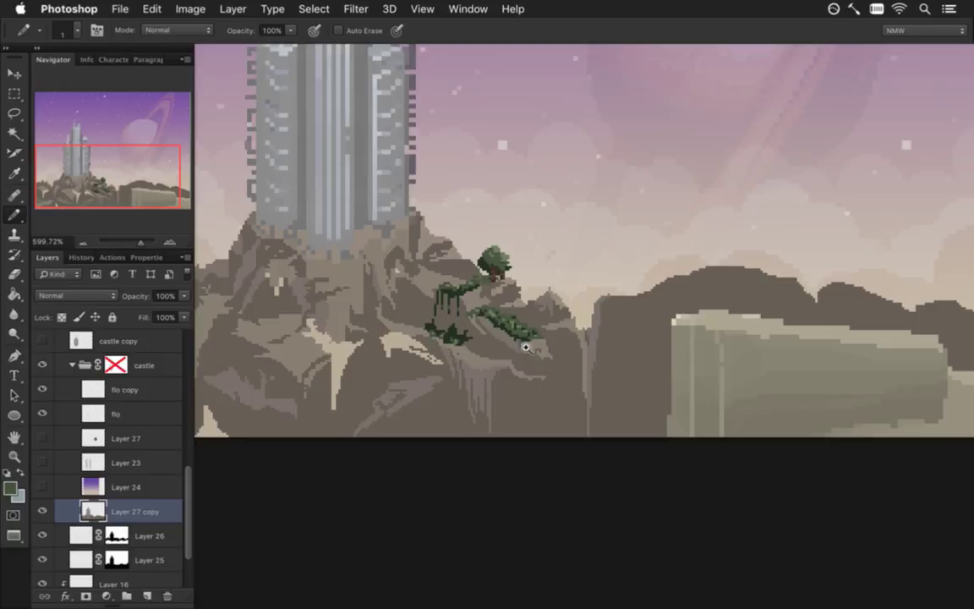
scroll(423, 297, up, 5)
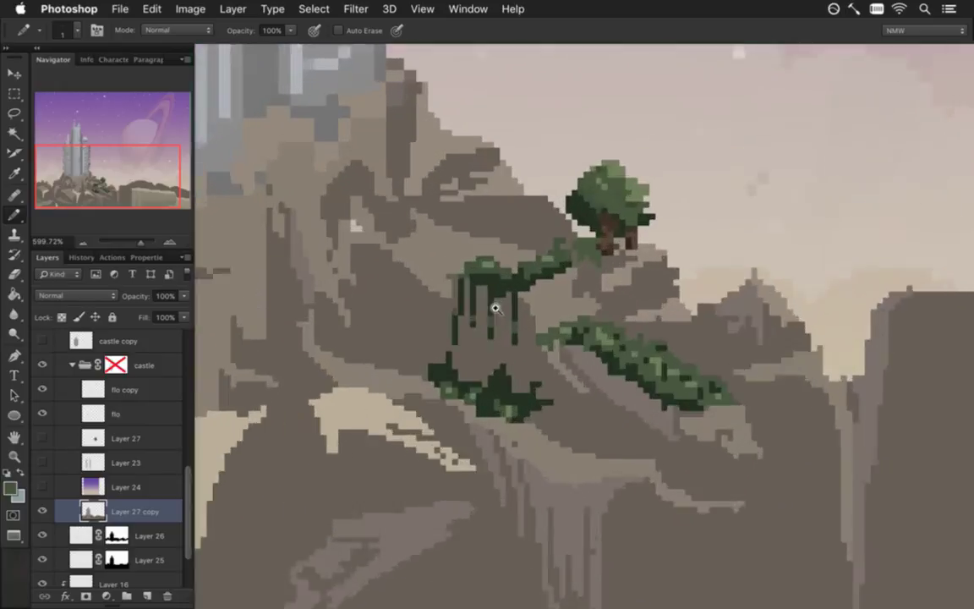
key(alt)
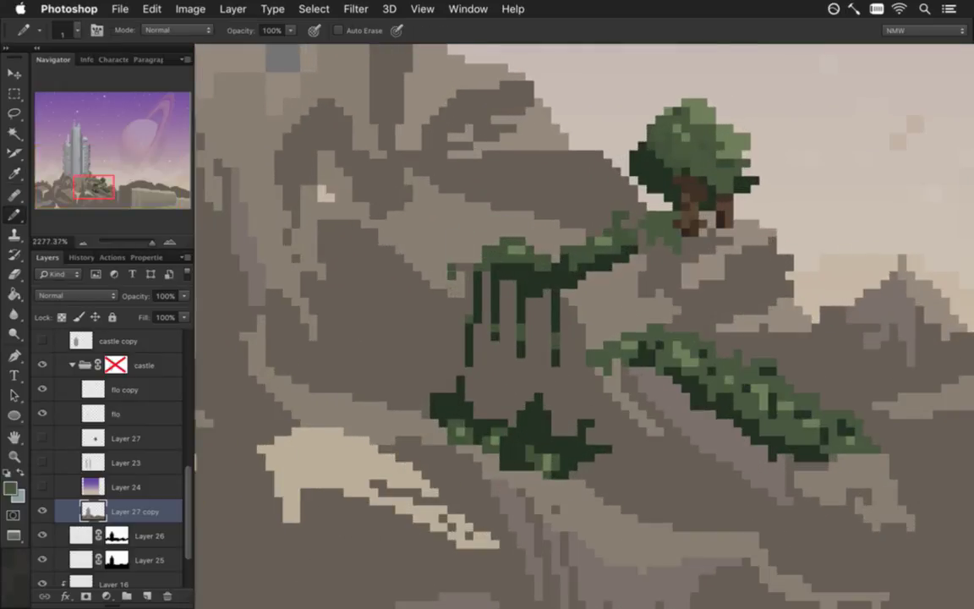
drag(438, 247, 427, 292)
alt+click(689, 227)
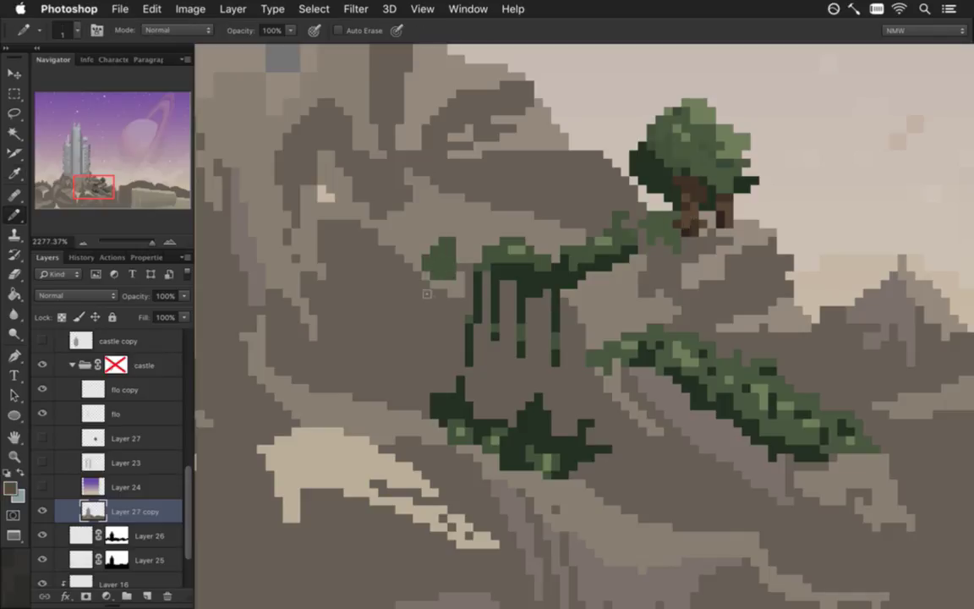
alt+click(681, 177)
click(424, 286)
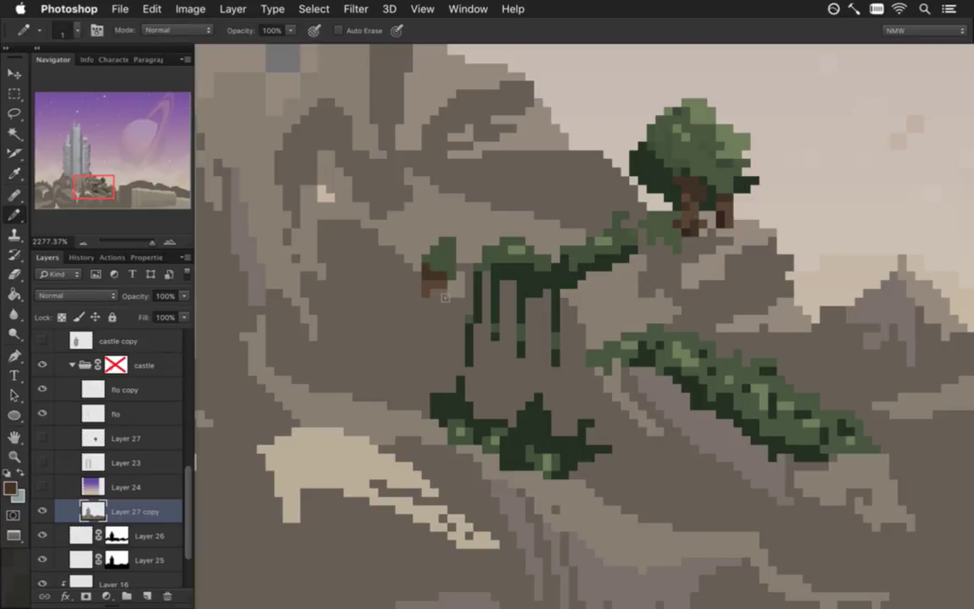
drag(422, 290, 419, 306)
key(ctrl+z)
drag(451, 283, 452, 293)
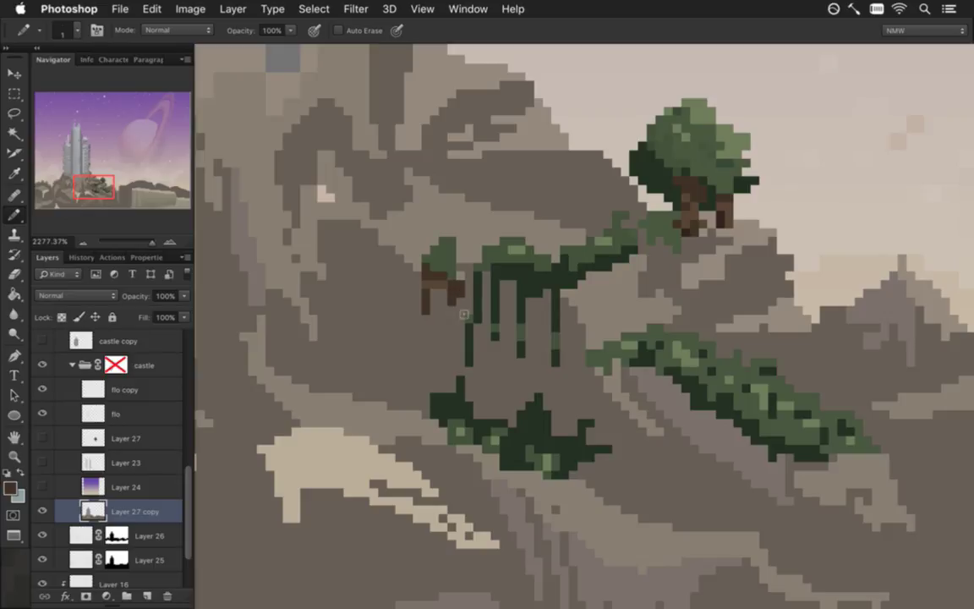
alt+click(590, 159)
mouse_move(427, 252)
mouse_down()
mouse_move(417, 254)
mouse_move(423, 241)
mouse_move(453, 223)
mouse_up()
alt+click(443, 246)
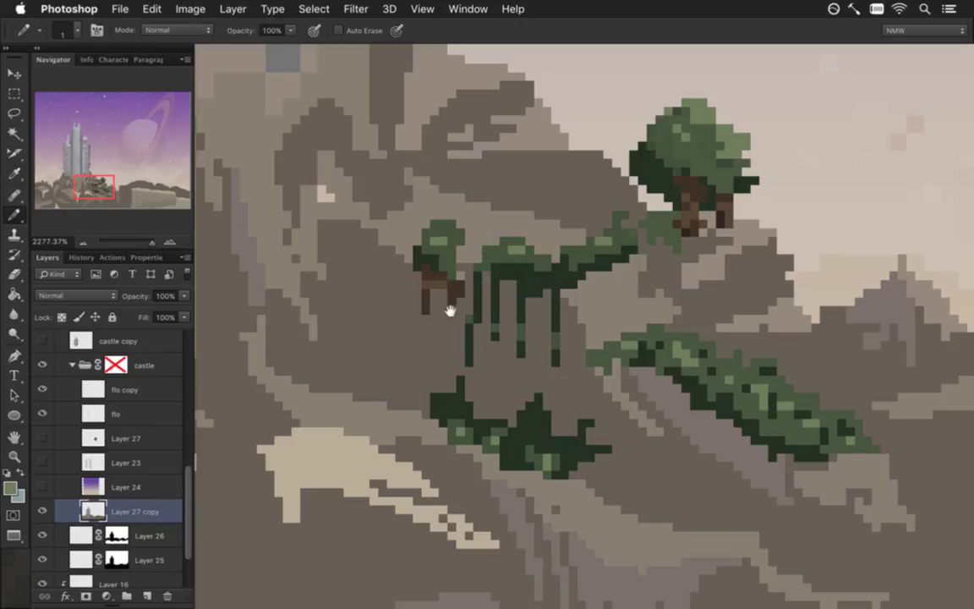
drag(448, 310, 385, 279)
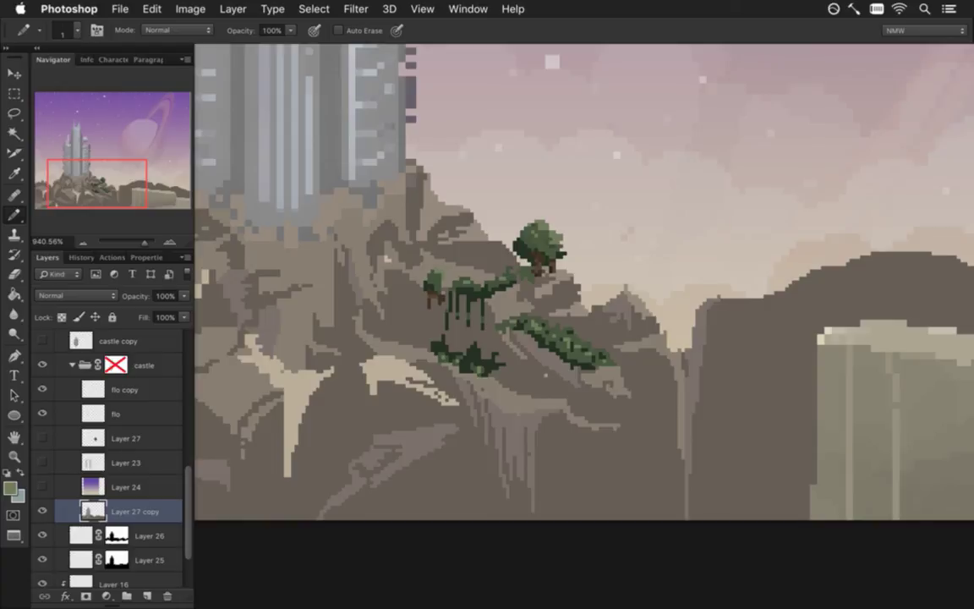
drag(453, 343, 384, 331)
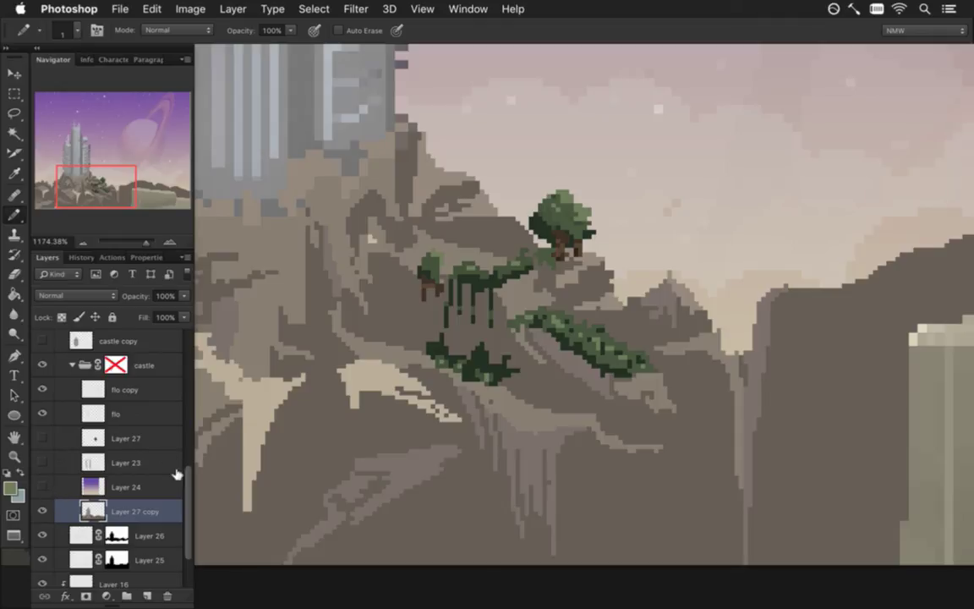
Step: Toggle the light group's warm overlay on the scene
scroll(174, 435, up, 1)
scroll(172, 392, up, 3)
scroll(172, 393, up, 4)
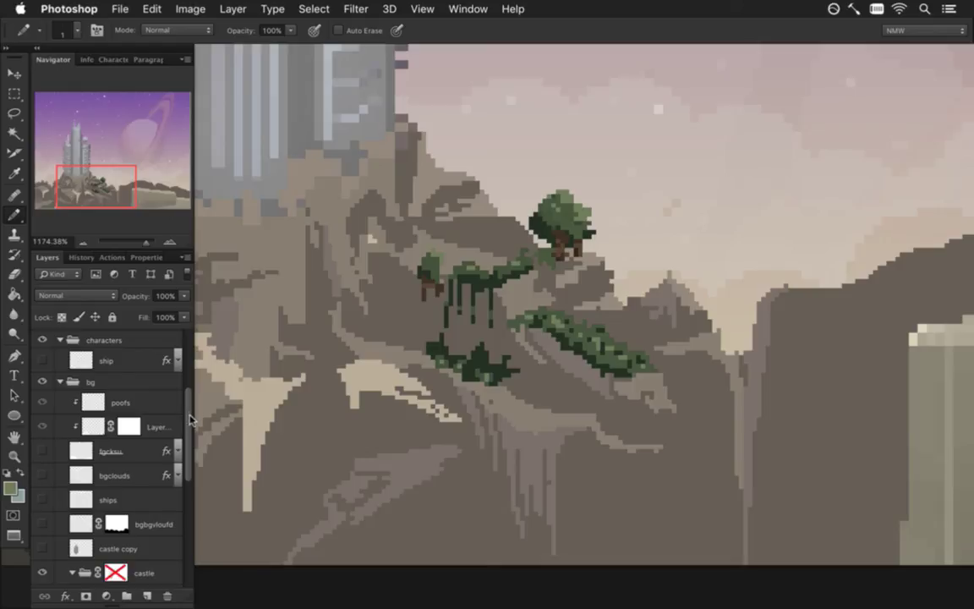
scroll(174, 377, down, 5)
scroll(174, 377, down, 5)
scroll(181, 508, up, 5)
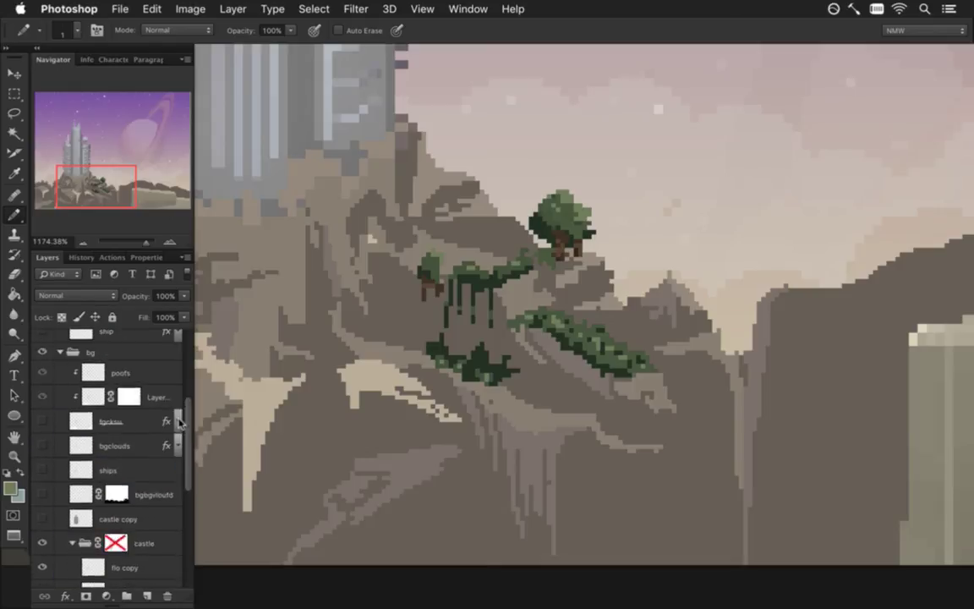
scroll(179, 389, up, 5)
scroll(178, 374, up, 2)
click(43, 415)
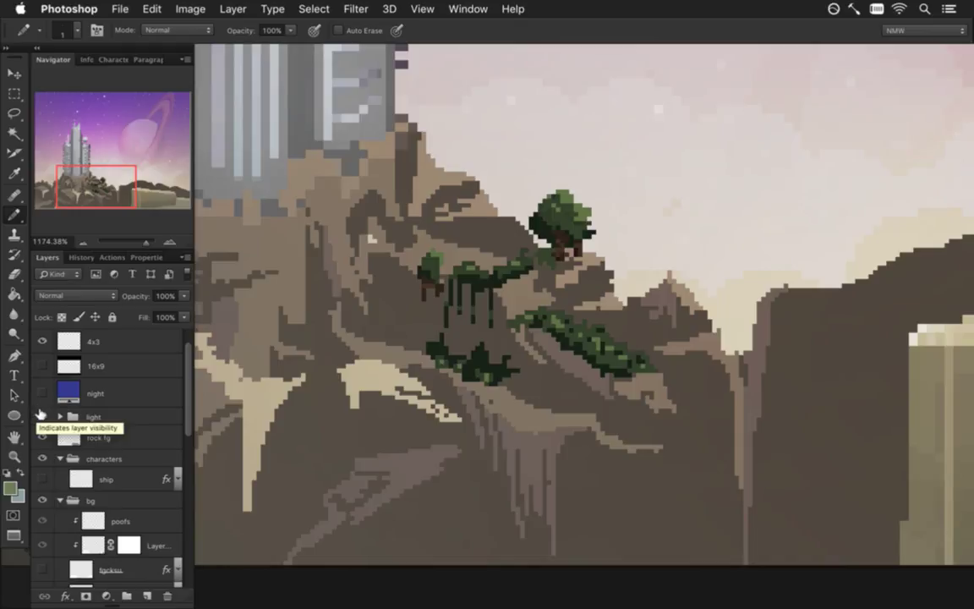
Step: Show the fog, bgclouds and bgbgvloufd layers so pale clouds fill the scene
scroll(188, 402, down, 5)
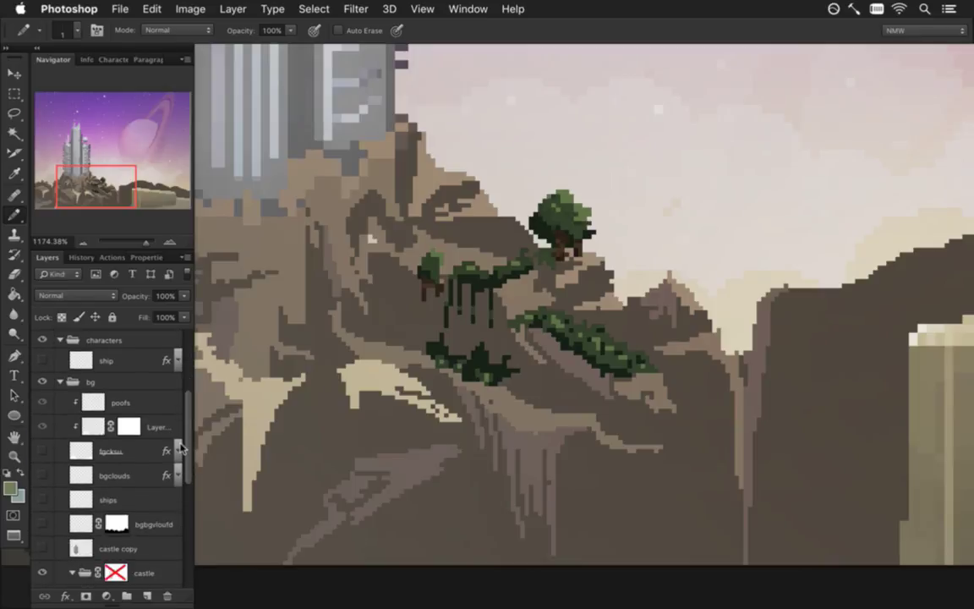
scroll(188, 401, down, 3)
click(42, 419)
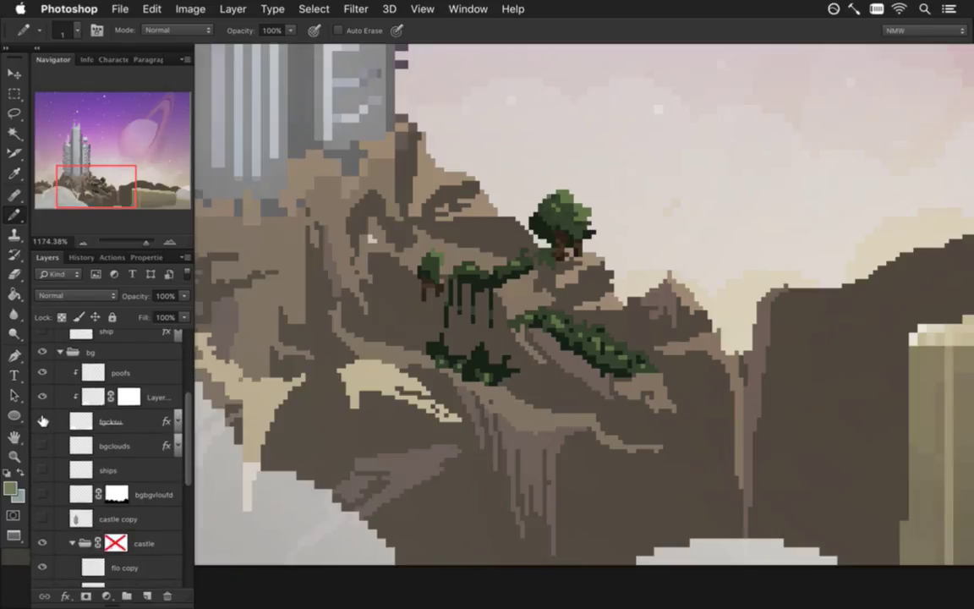
click(42, 445)
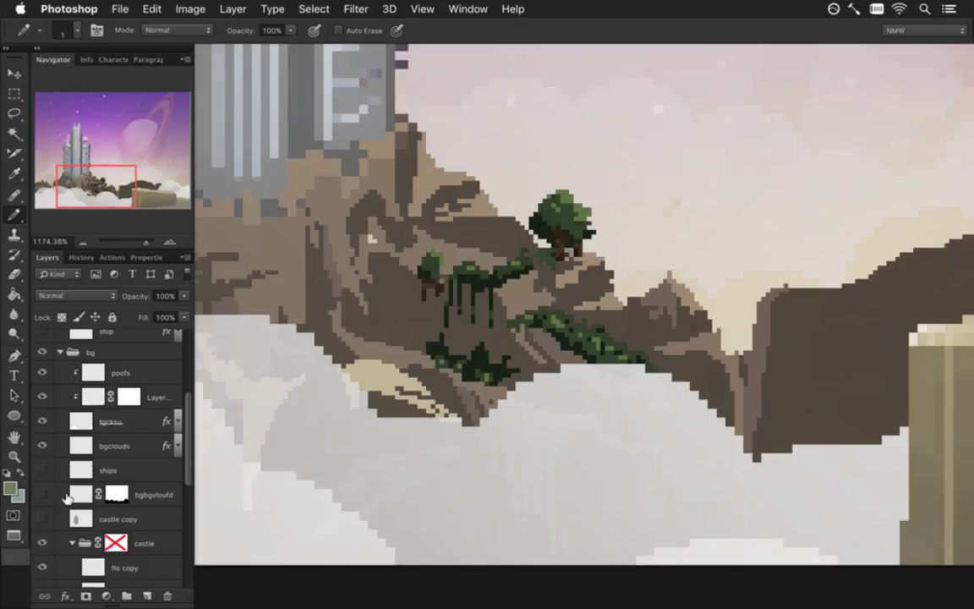
click(49, 493)
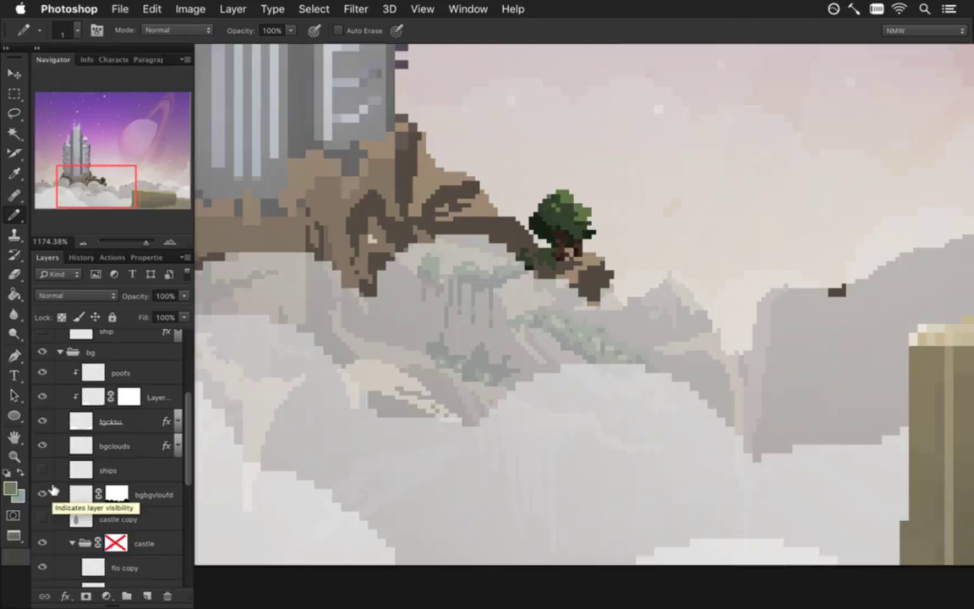
scroll(456, 308, down, 5)
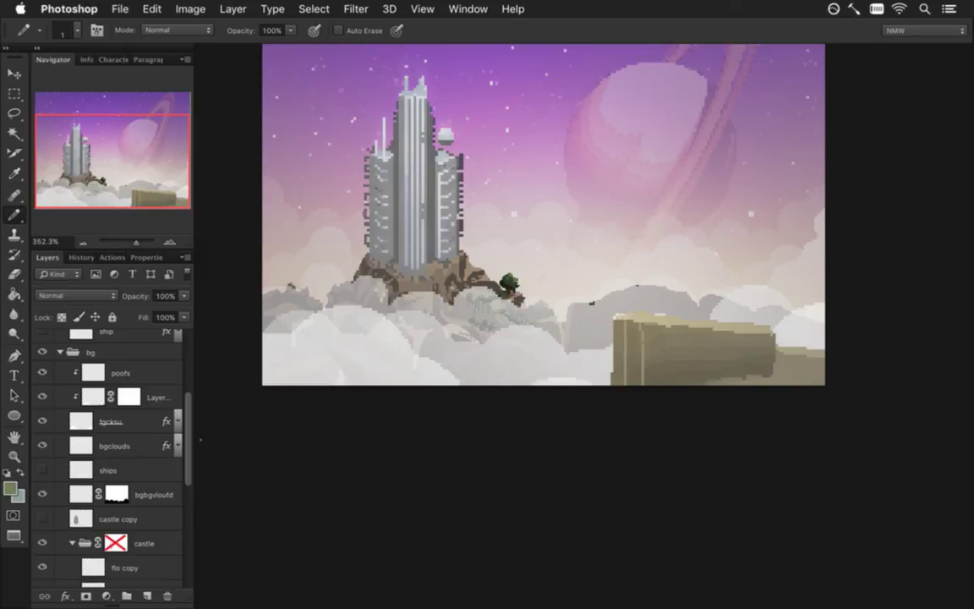
Step: Preview the night layer's blue tint, then hide it to restore daytime colours
drag(189, 420, 185, 383)
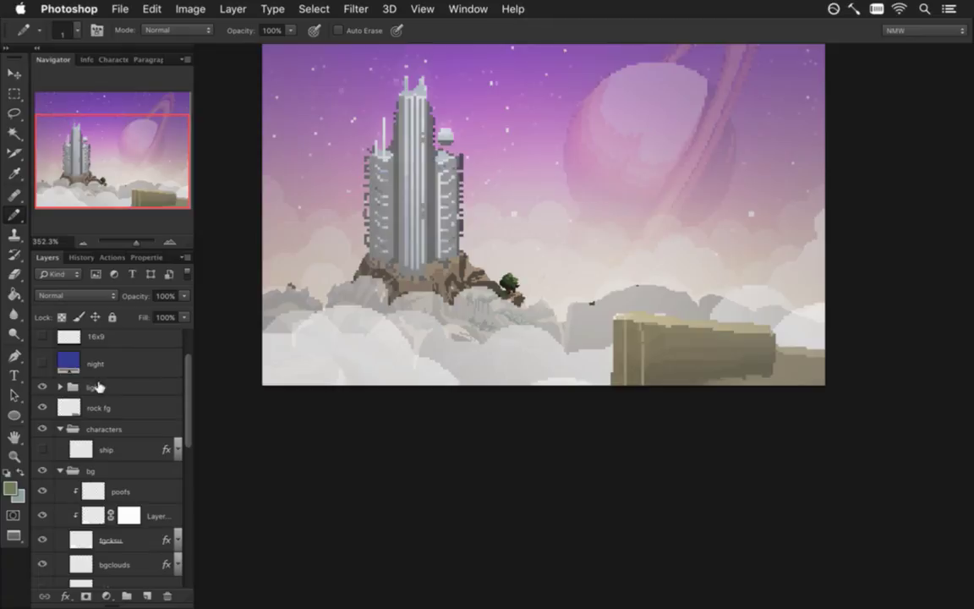
click(42, 362)
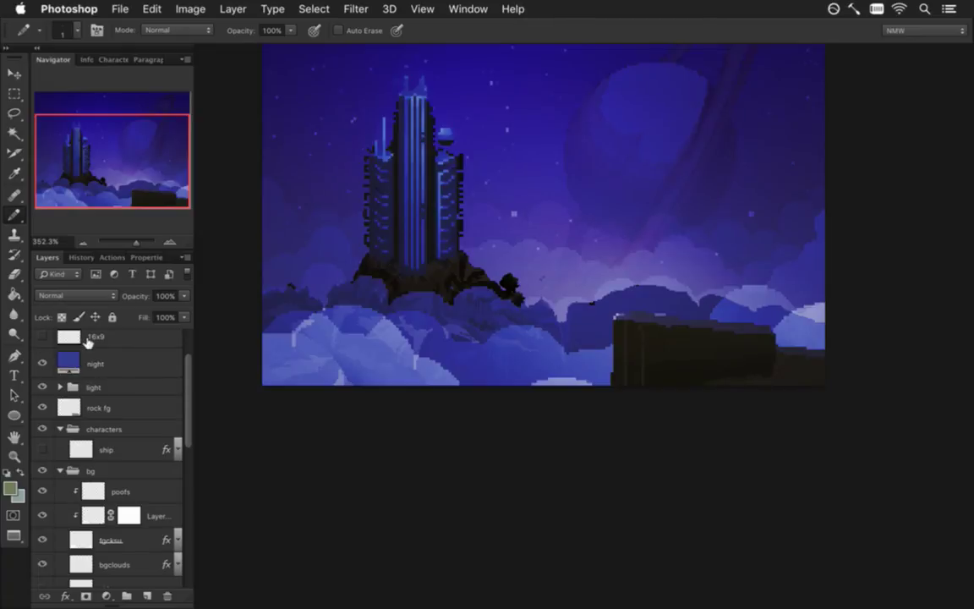
drag(188, 369, 186, 344)
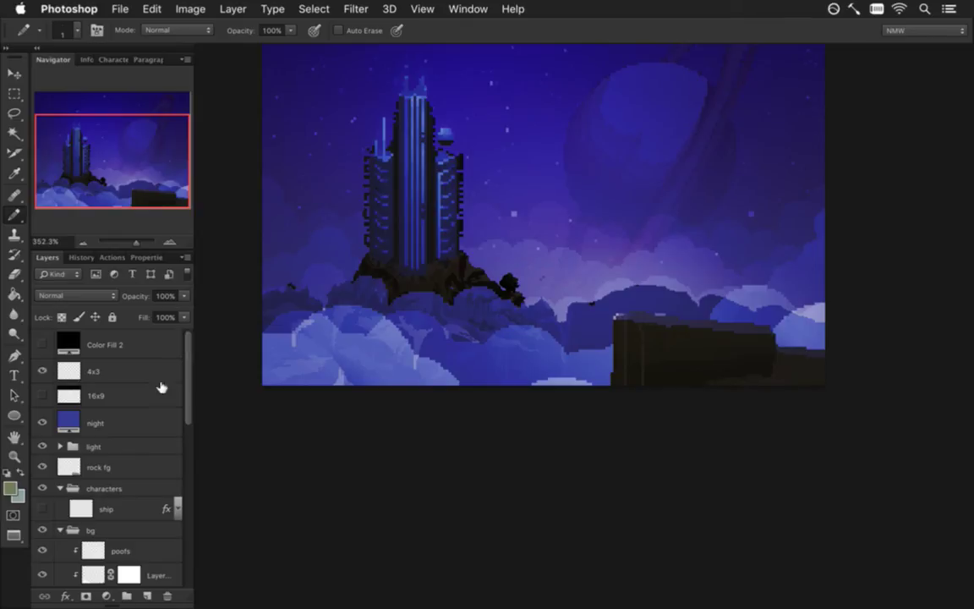
click(44, 425)
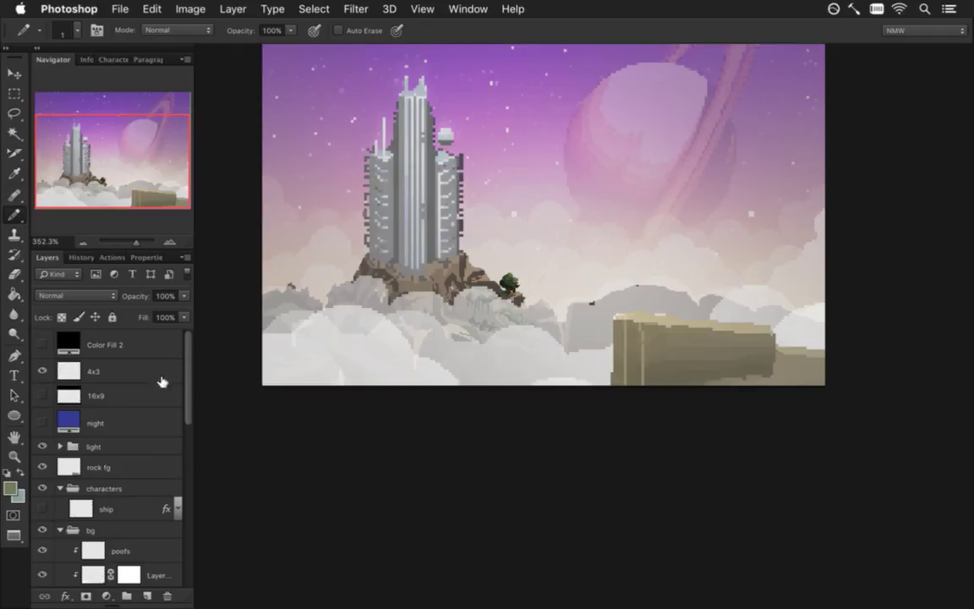
Step: Hide the warm light glow, save the file, and zoom in on the tower
scroll(187, 398, down, 1)
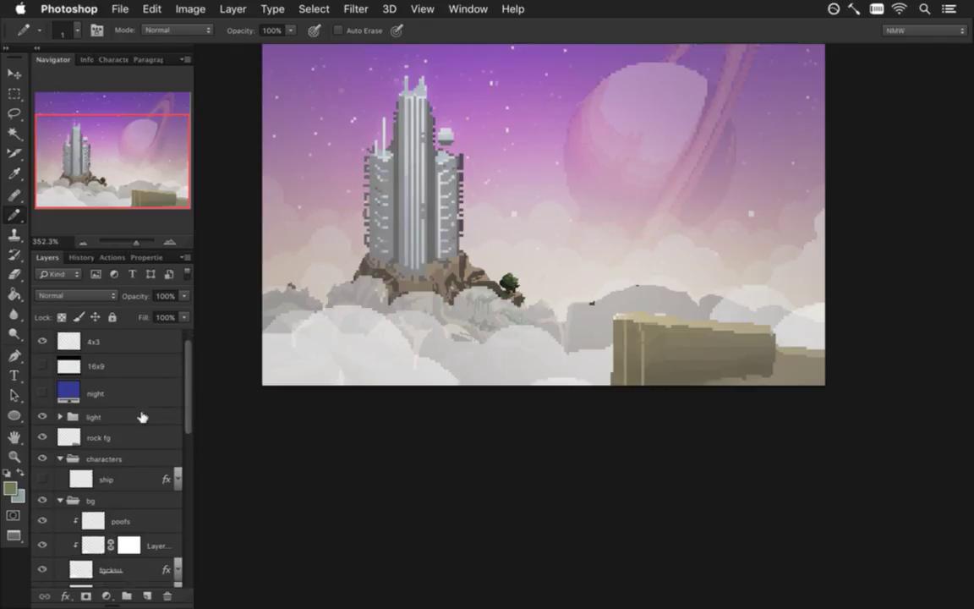
click(43, 417)
key(ctrl+s)
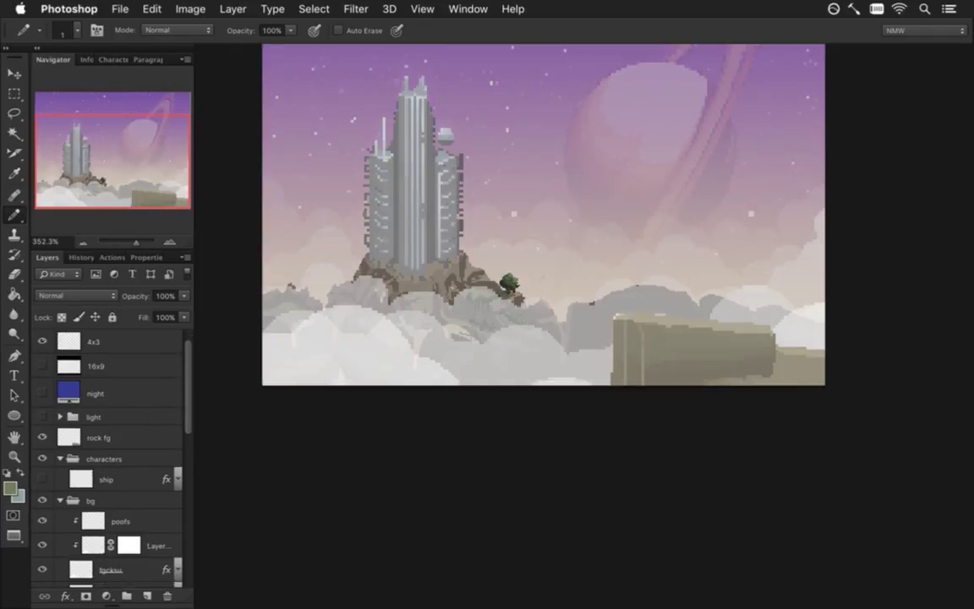
mouse_move(371, 190)
mouse_down()
mouse_move(369, 209)
mouse_move(413, 209)
mouse_up()
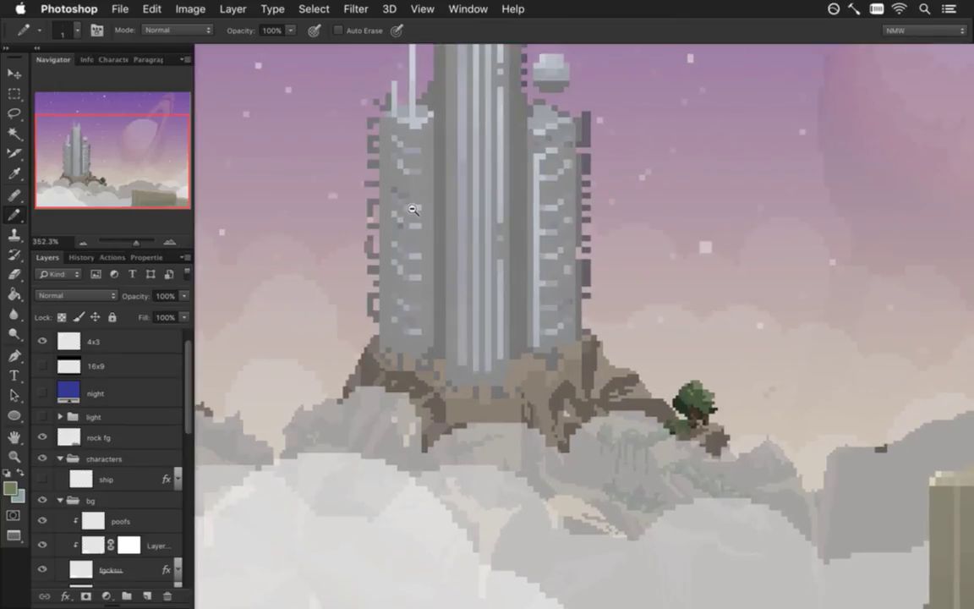
Step: Delete the castle copy layer by dragging it to the Layers trash
scroll(429, 198, up, 5)
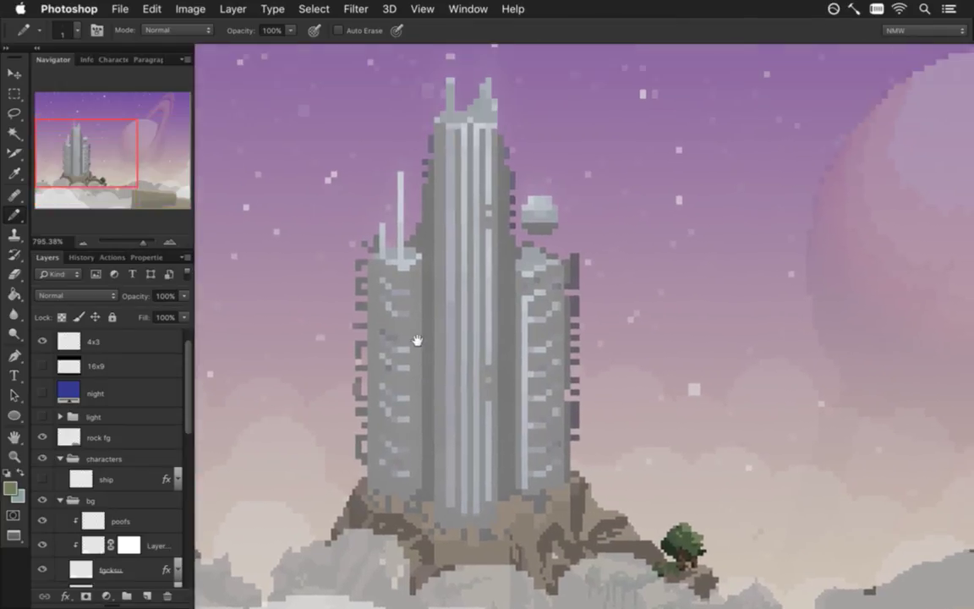
drag(187, 382, 181, 528)
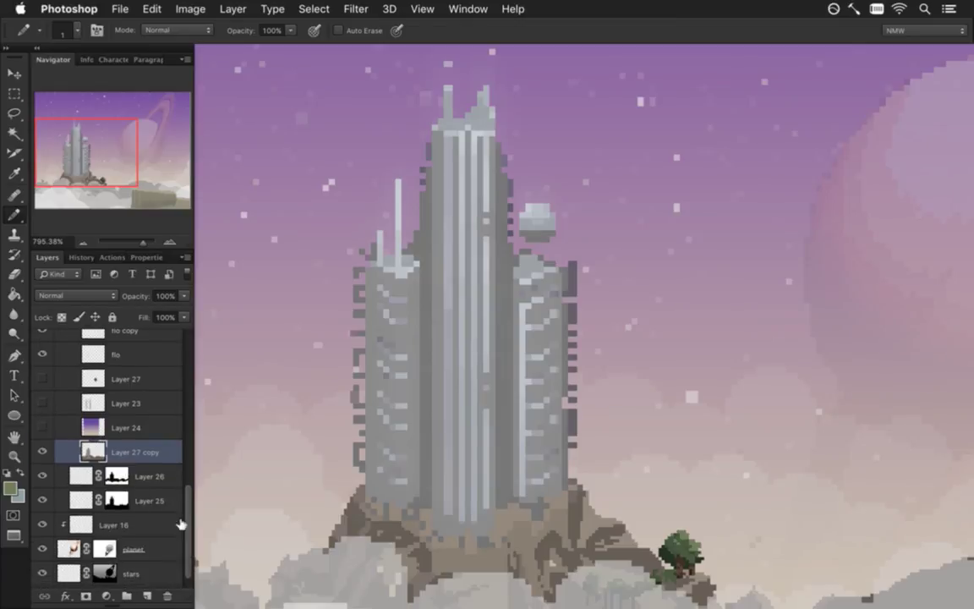
scroll(189, 531, down, 1)
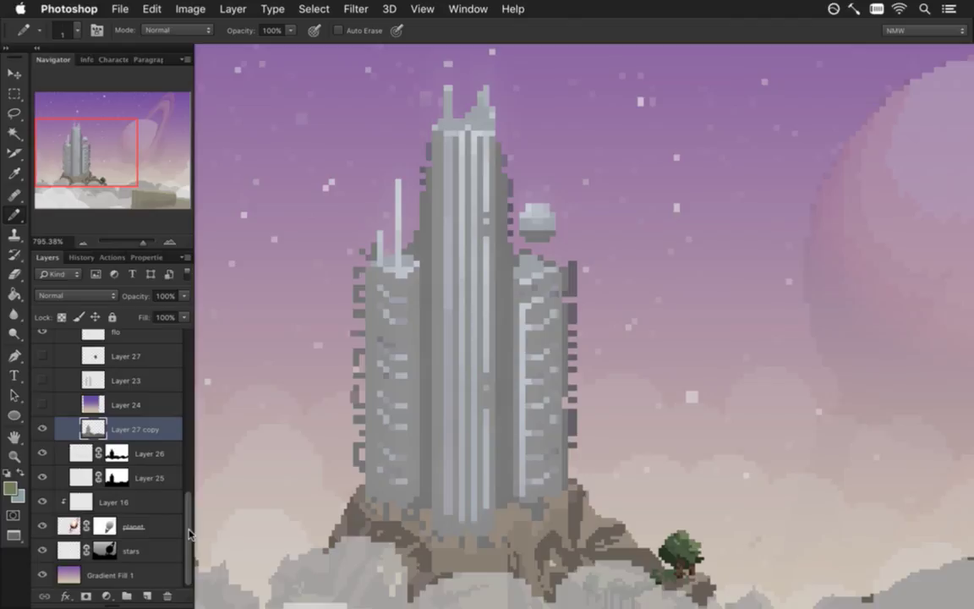
drag(189, 531, 179, 457)
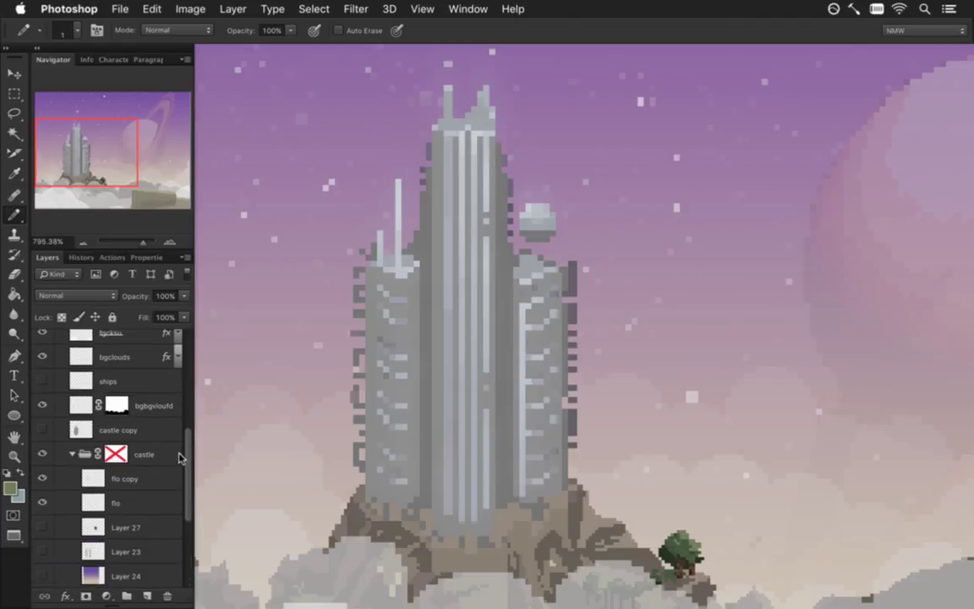
scroll(178, 458, up, 1)
click(183, 459)
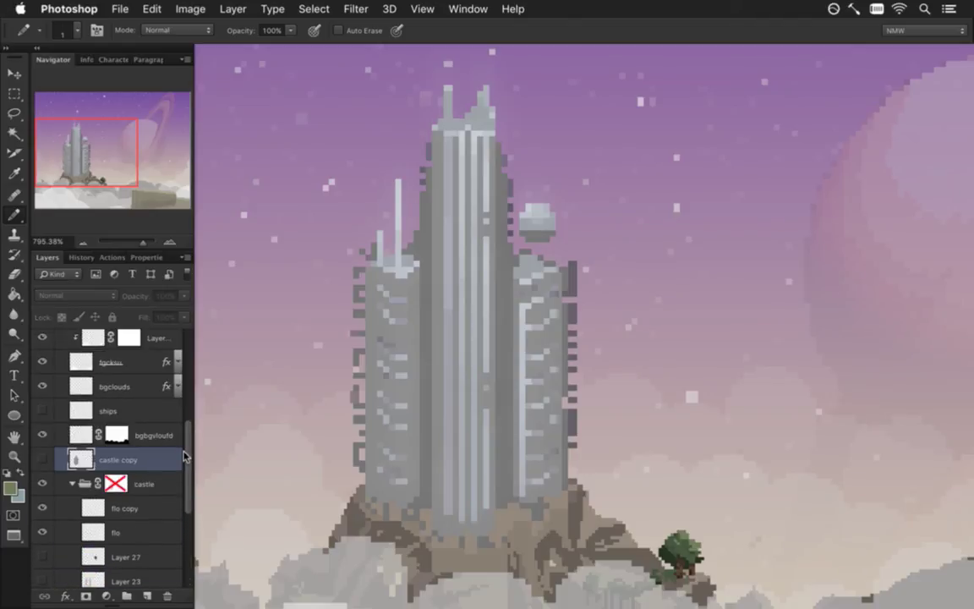
drag(183, 459, 167, 596)
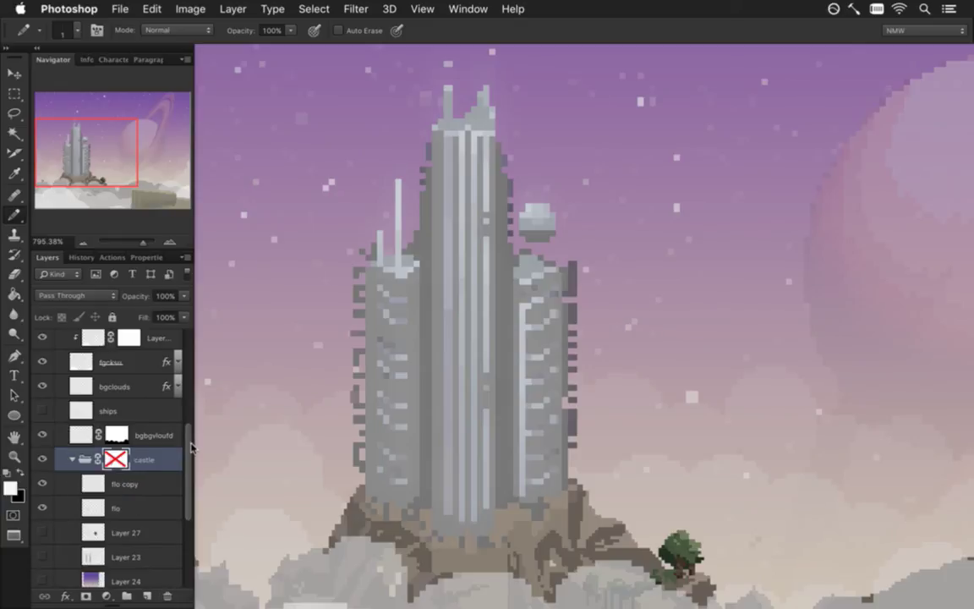
Step: Select Layer 27 copy and turn on Layer 24's purple haze over the tower
mouse_move(190, 448)
mouse_down()
mouse_move(187, 406)
mouse_move(187, 482)
mouse_up()
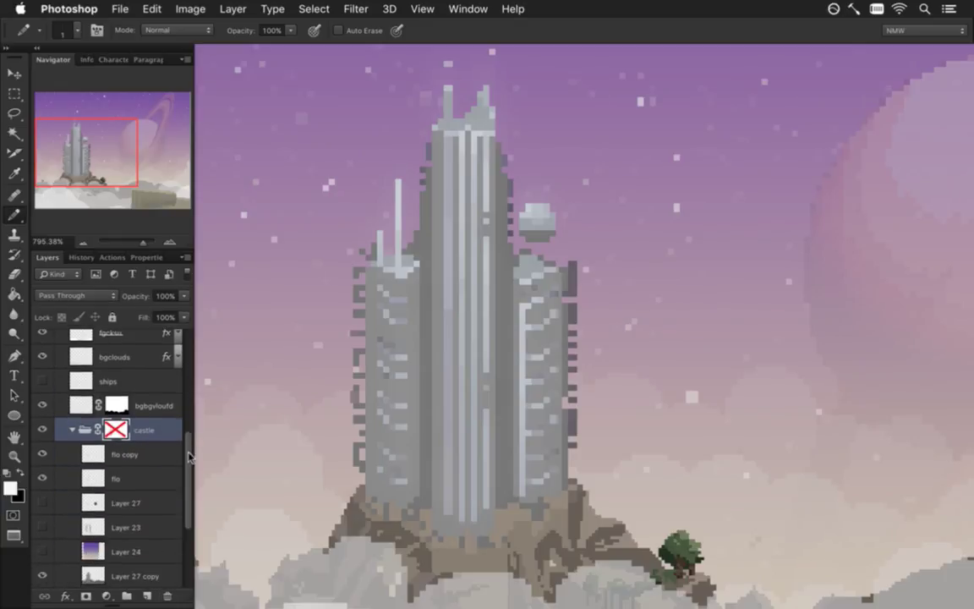
click(100, 479)
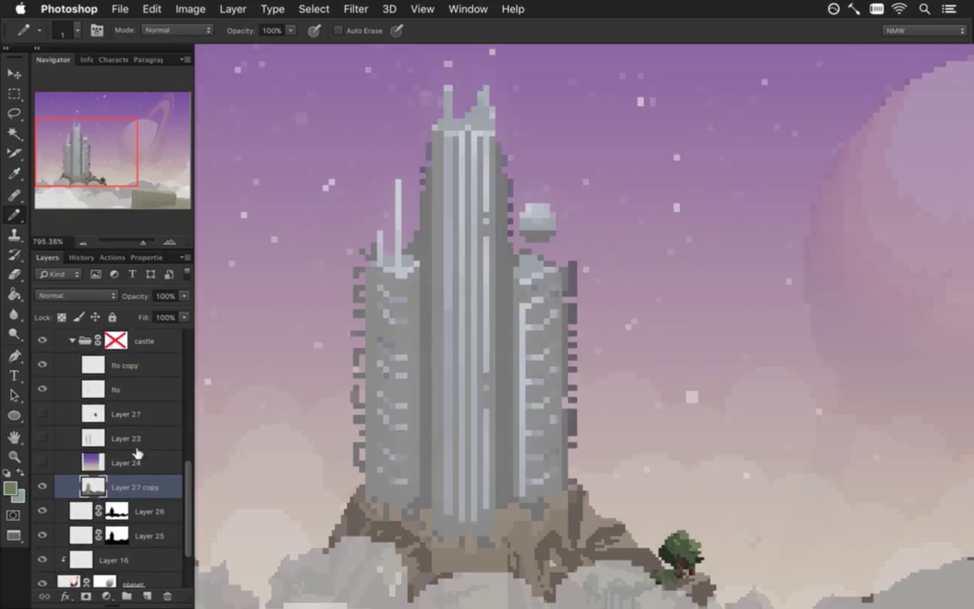
click(42, 487)
drag(187, 478, 188, 461)
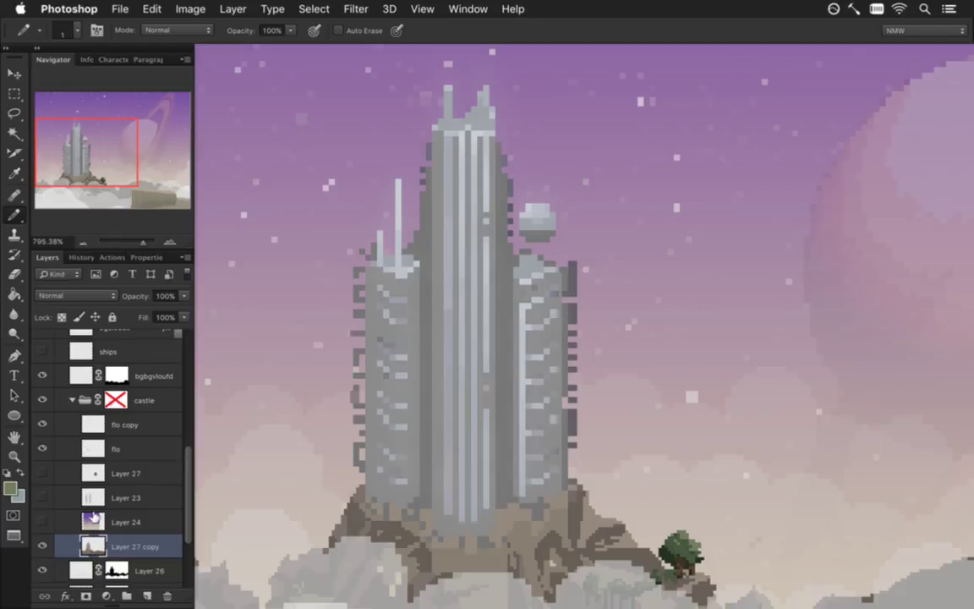
click(93, 519)
click(42, 522)
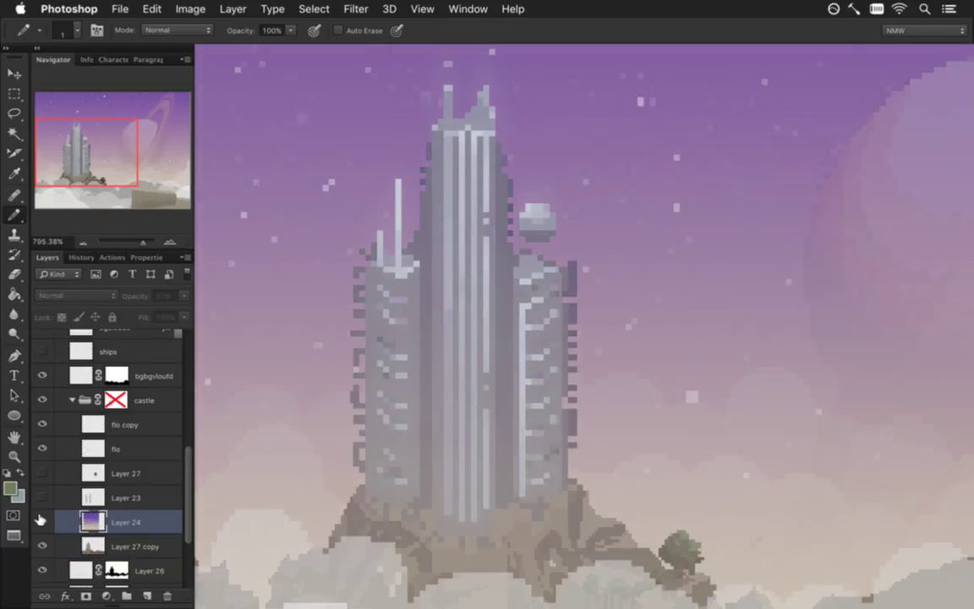
drag(400, 420, 315, 398)
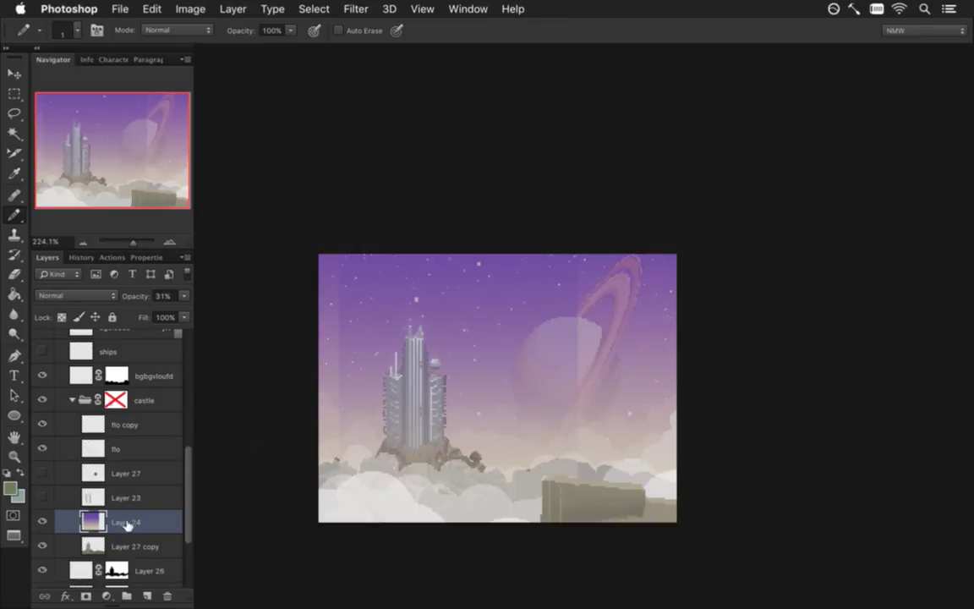
Step: Hide Layer 24, reorder Layer 23 and Layer 24, and clip both back to the tower
click(42, 520)
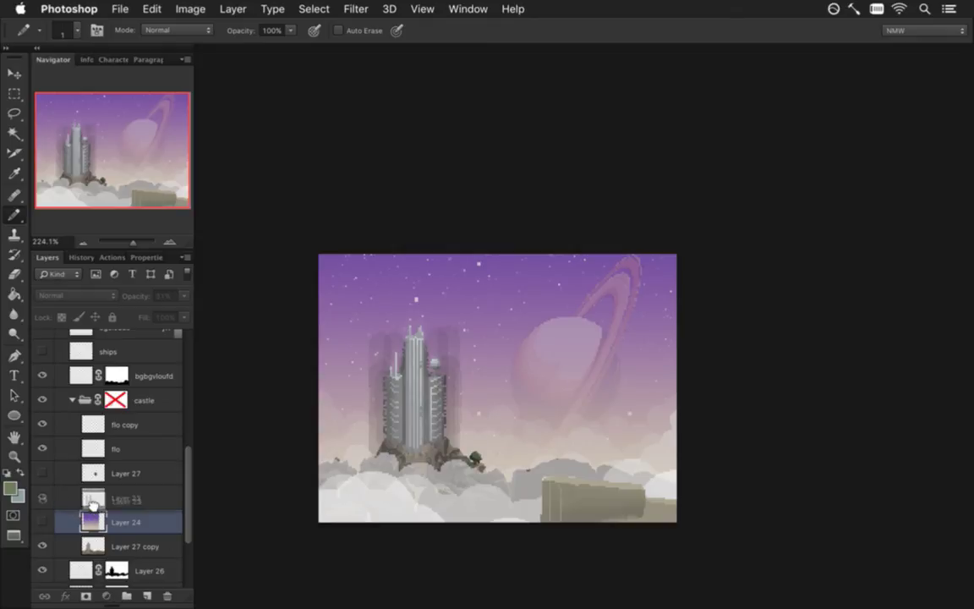
drag(100, 501, 118, 536)
alt+click(119, 537)
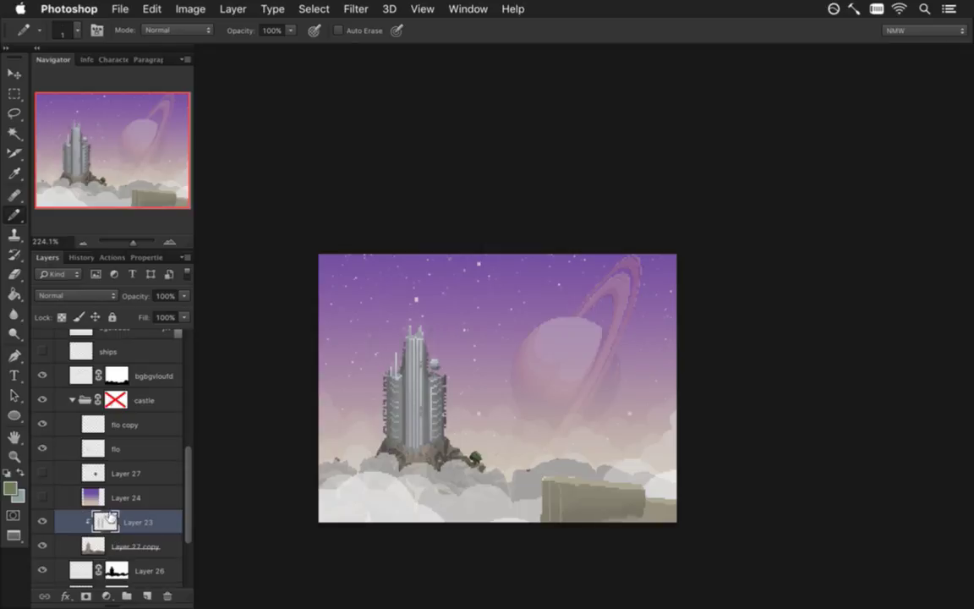
drag(106, 499, 118, 531)
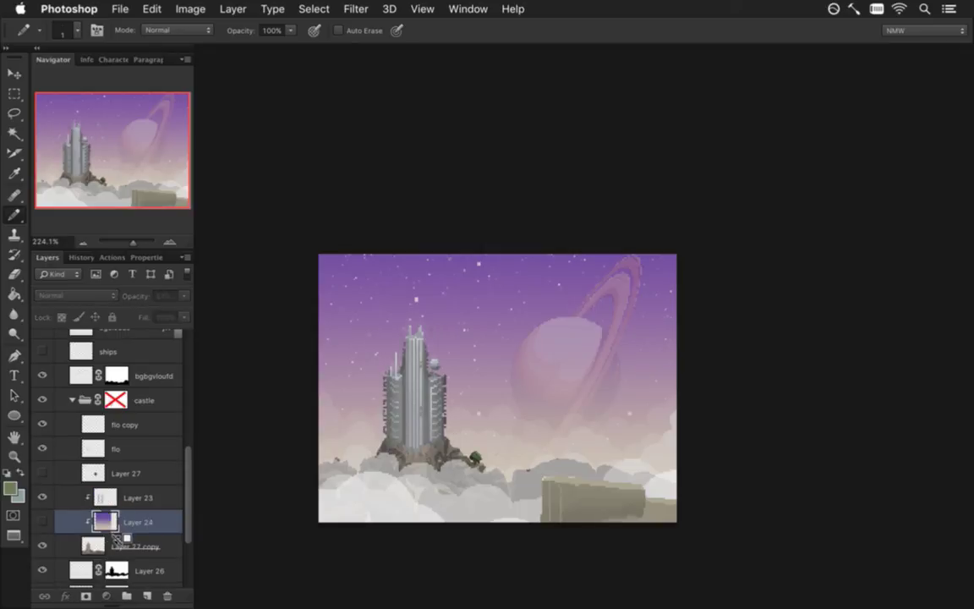
alt+click(117, 534)
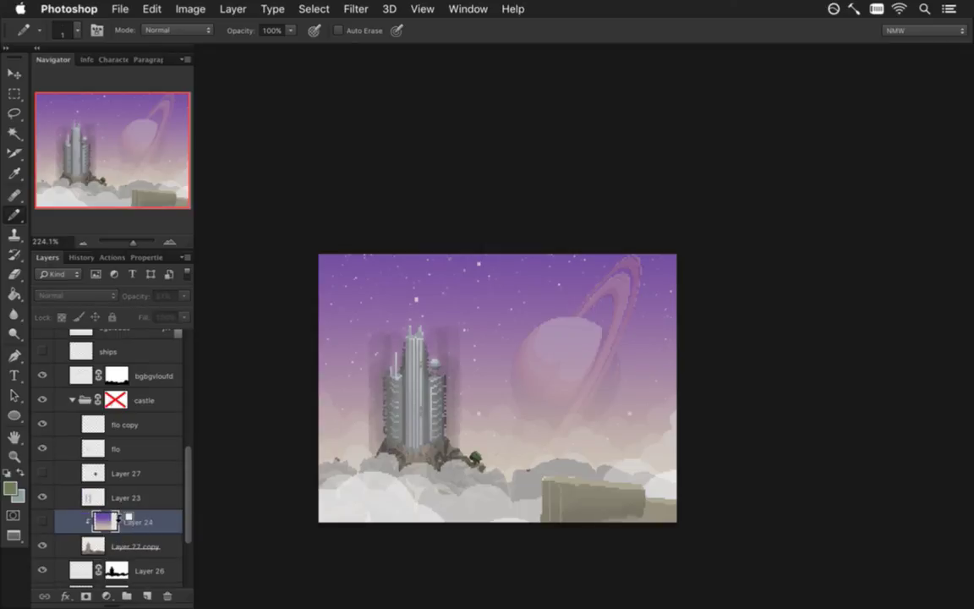
alt+click(59, 535)
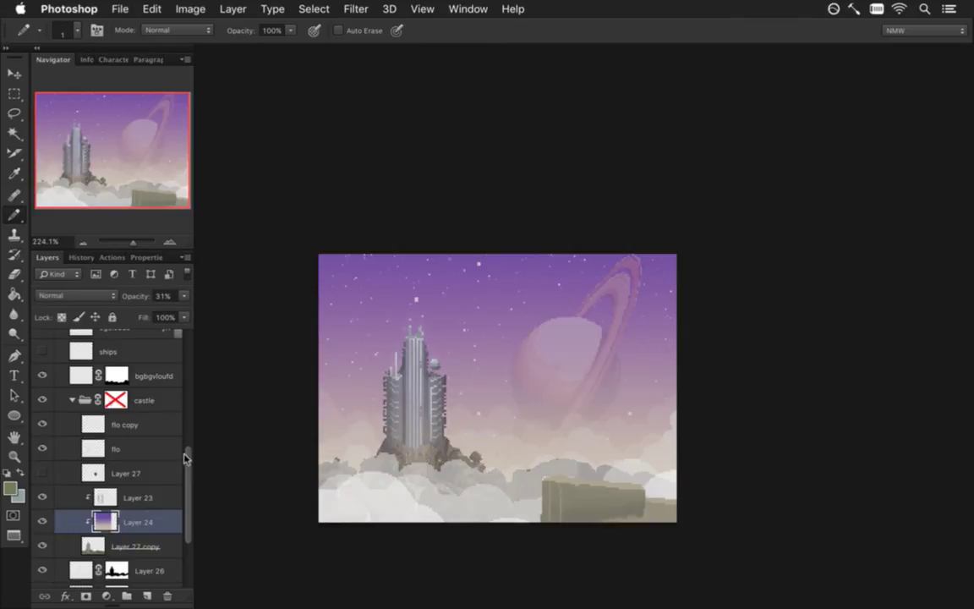
Step: Hide Layer 24's gradient and toggle Layer 23 off and on to compare tower shading
scroll(187, 417, up, 3)
scroll(188, 410, up, 2)
scroll(187, 405, up, 3)
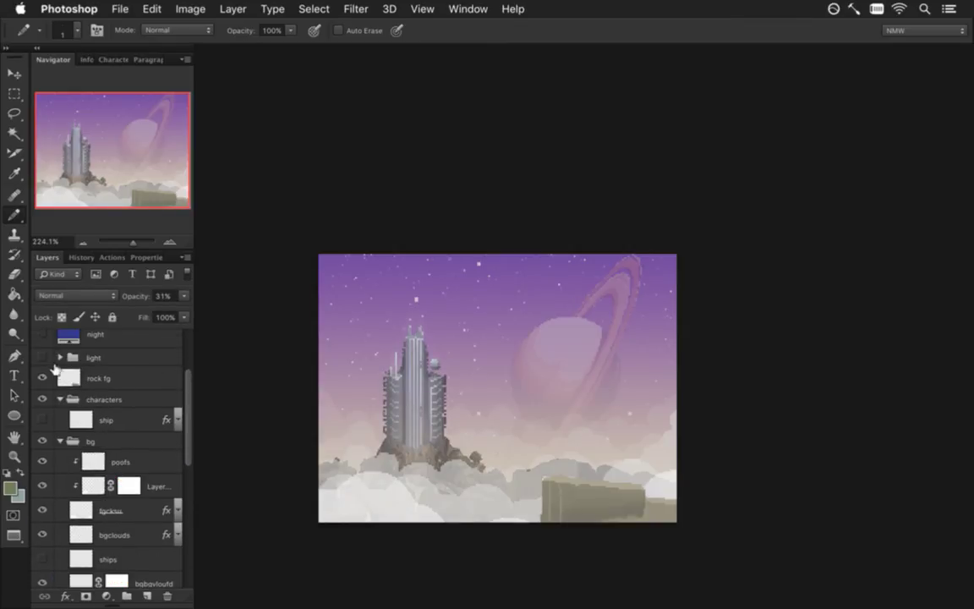
click(42, 356)
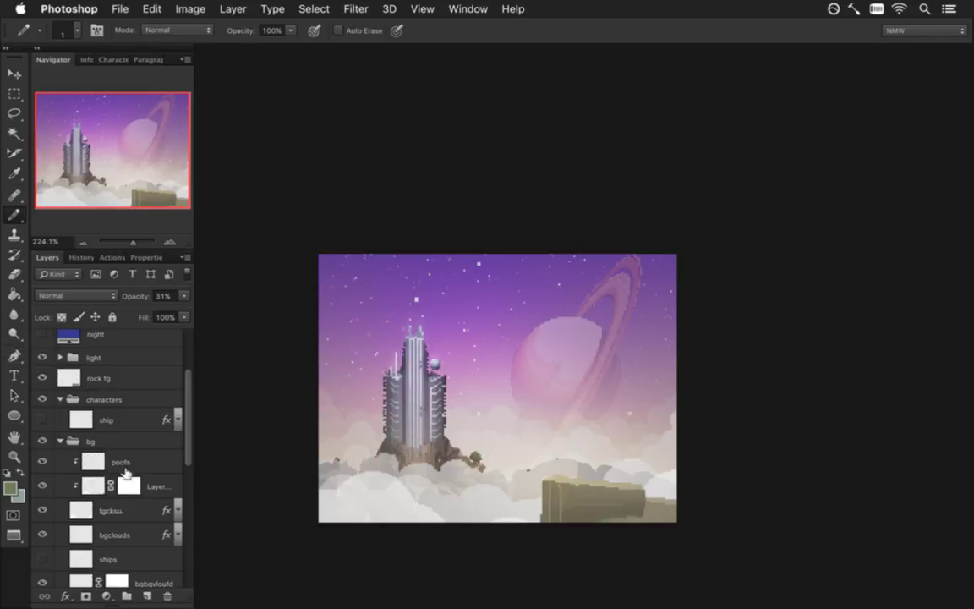
drag(190, 448, 188, 529)
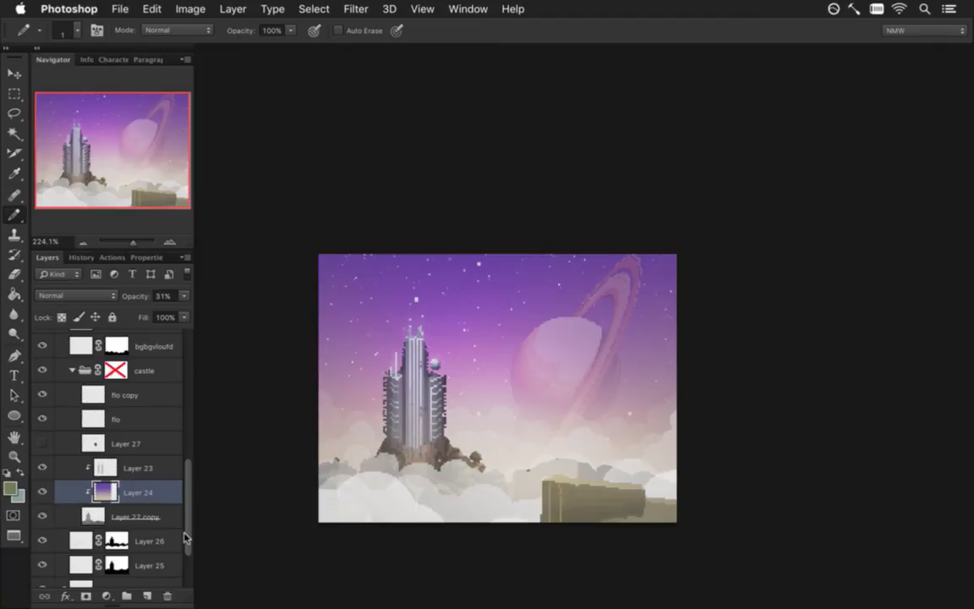
click(43, 490)
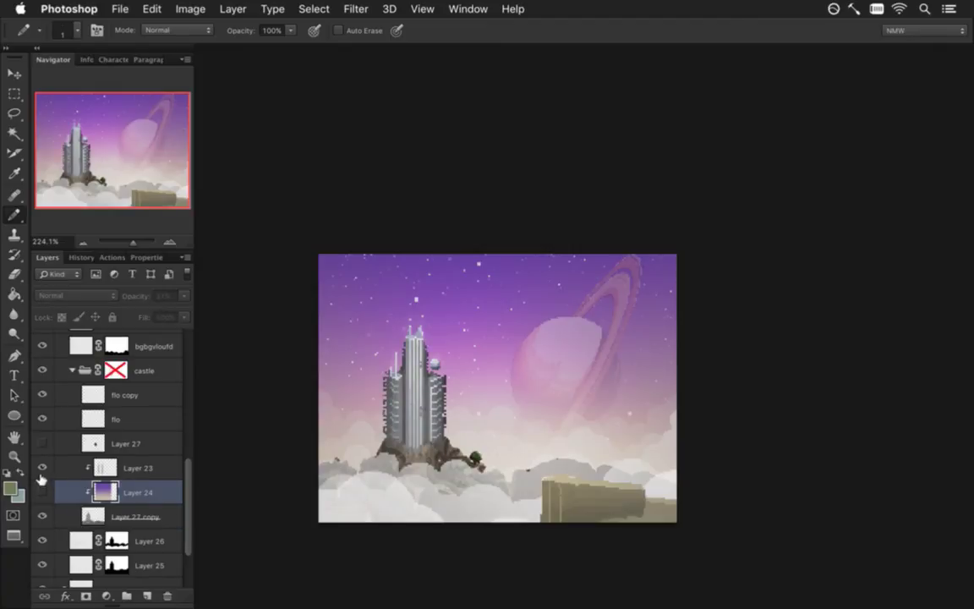
click(41, 469)
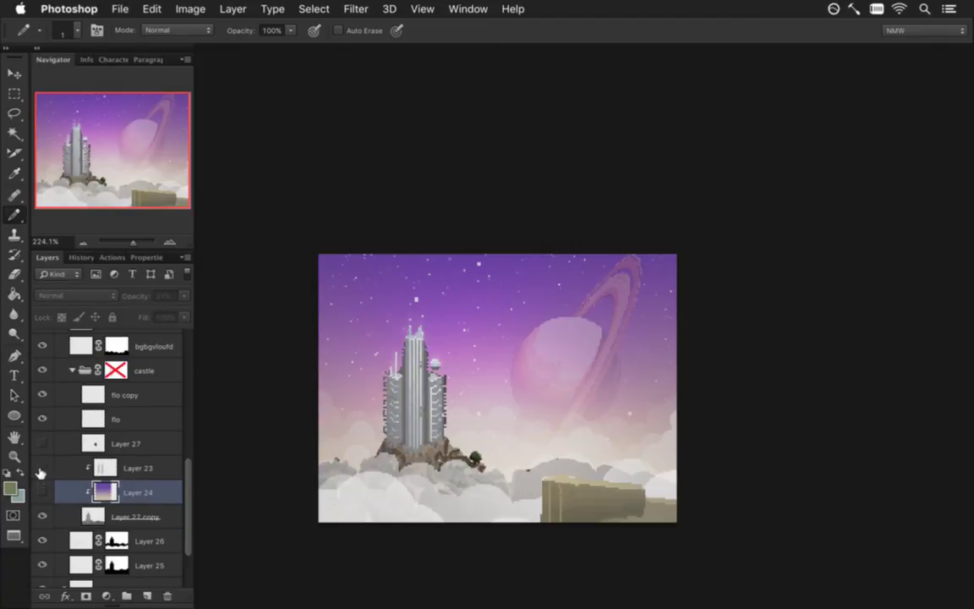
click(40, 469)
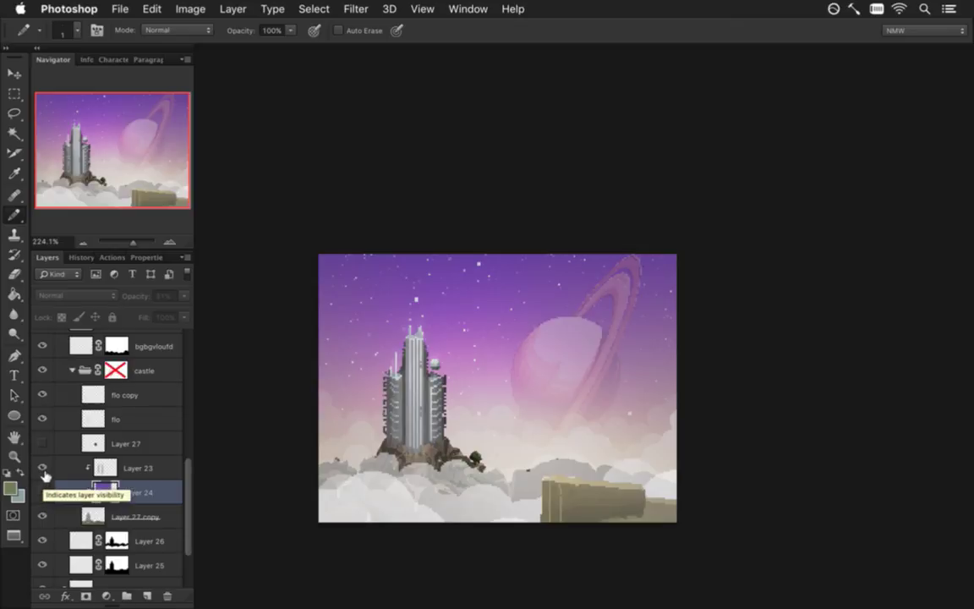
click(43, 466)
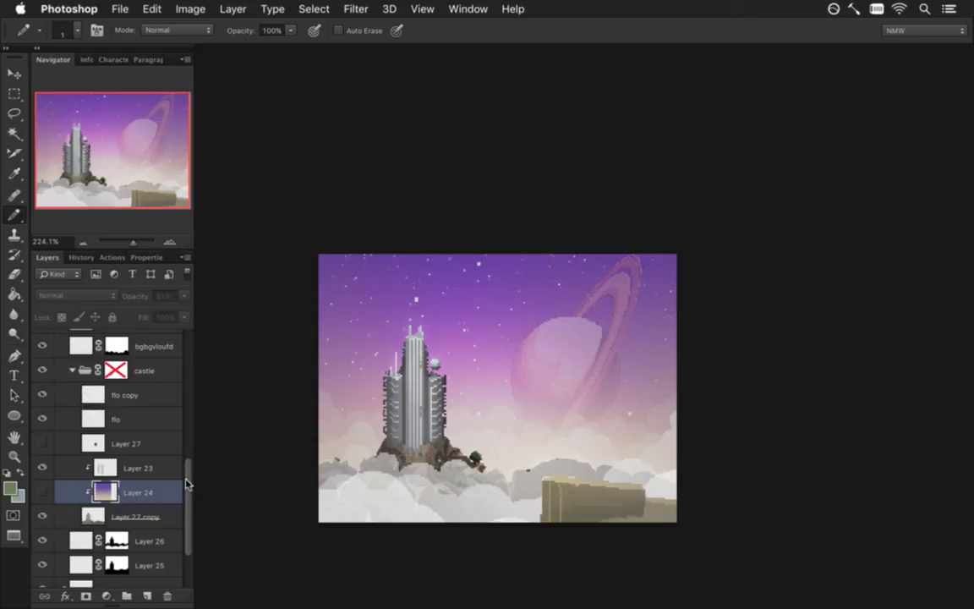
Step: Delete the hidden Layer 24
drag(186, 484, 187, 457)
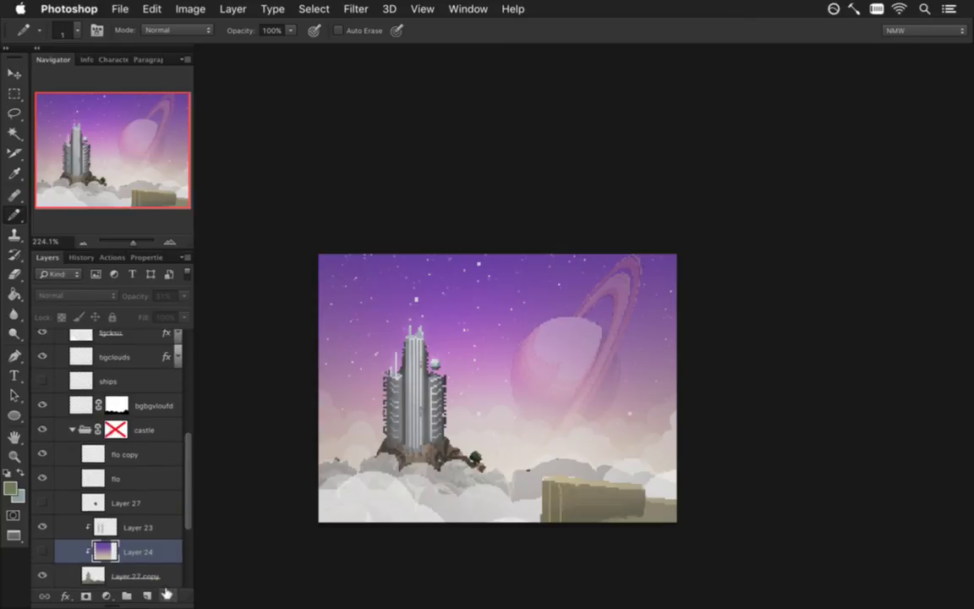
click(167, 594)
scroll(184, 432, up, 4)
scroll(184, 431, up, 2)
scroll(162, 359, up, 2)
Step: Show and select the ship layer and shift its contents with the Move tool
click(42, 419)
click(89, 421)
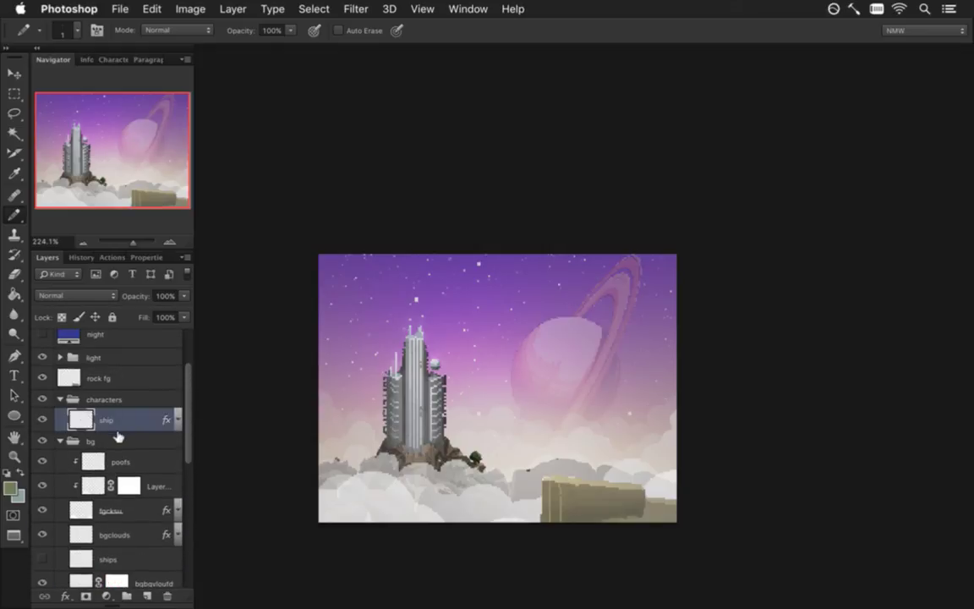
key(v)
drag(515, 404, 302, 226)
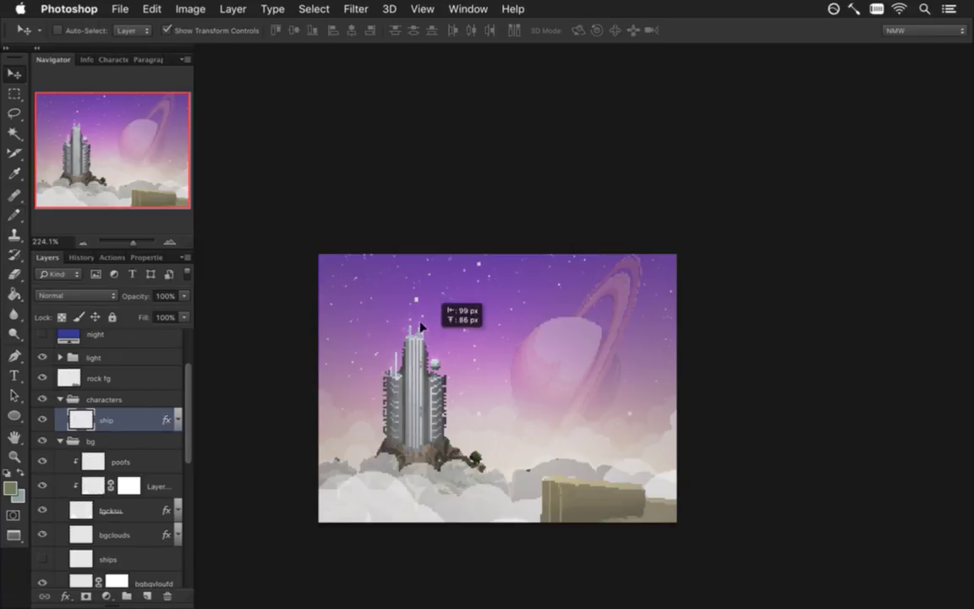
drag(450, 413, 347, 372)
key(m)
key(v)
key(m)
key(v)
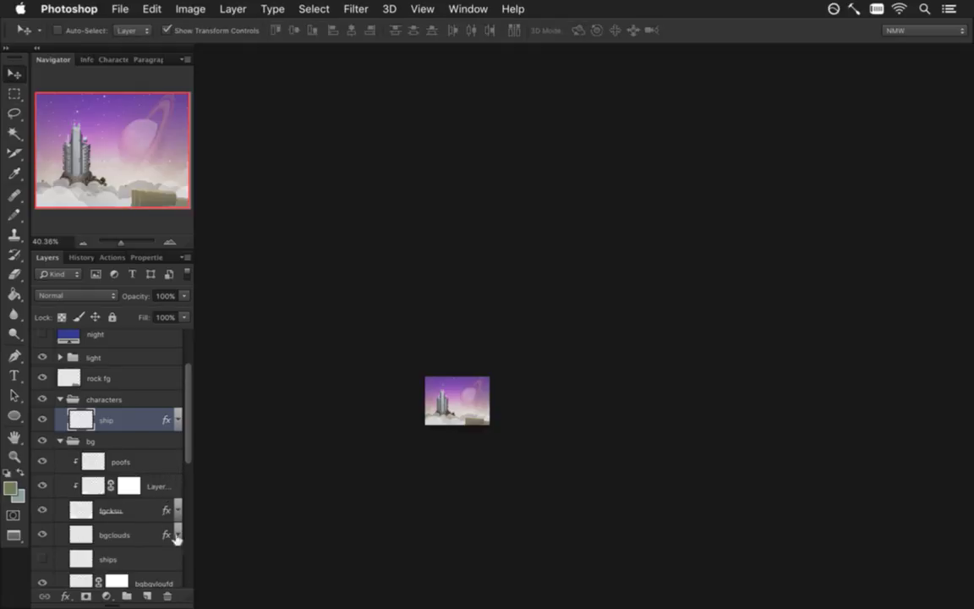
Step: Delete the ship layer and the empty characters group, then ungroup the bg group
click(171, 598)
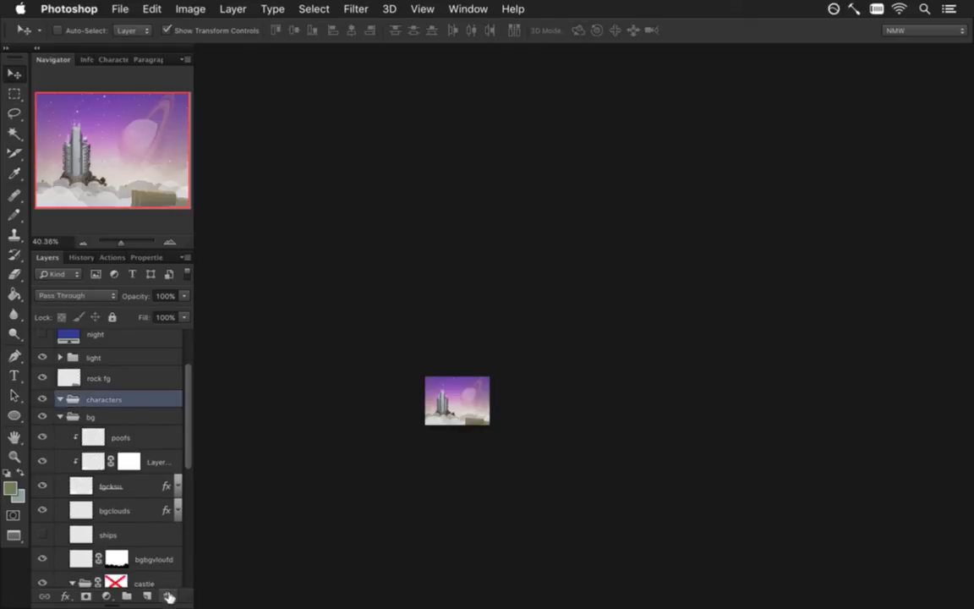
click(168, 597)
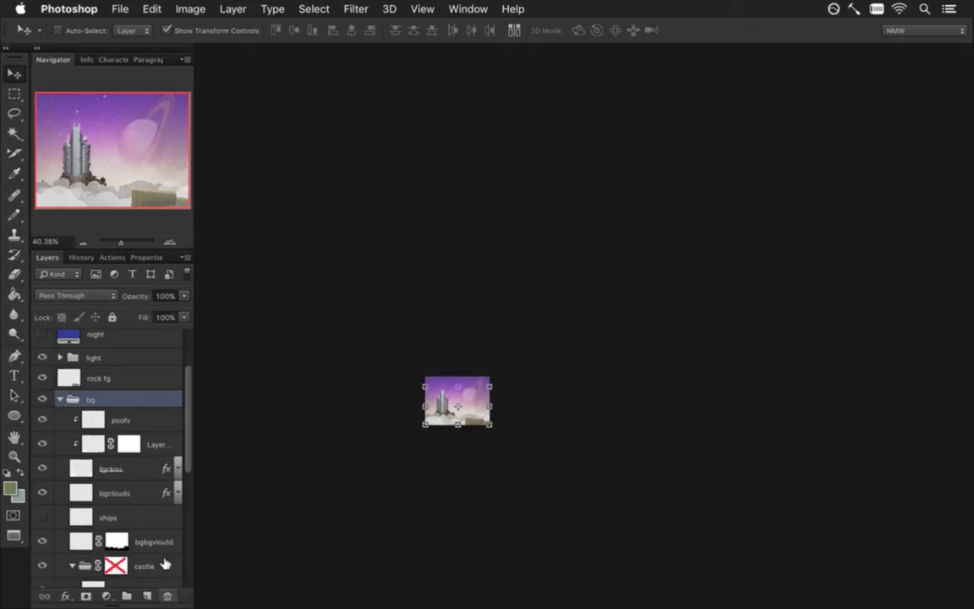
right_click(119, 395)
click(103, 403)
right_click(149, 401)
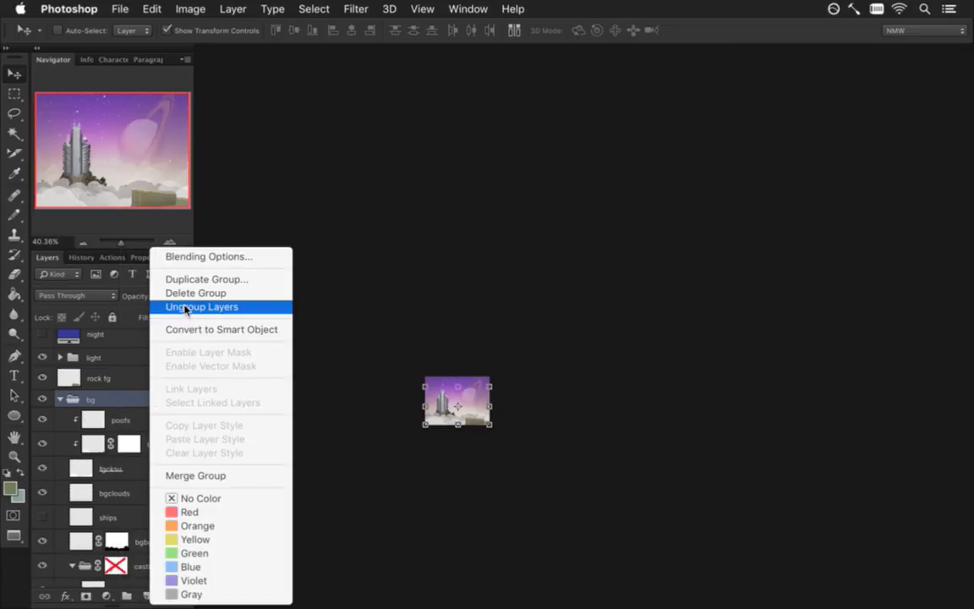
click(186, 306)
Step: Select the poofs layer, then the foreground clouds layer, among the ungrouped layers
drag(190, 393, 187, 358)
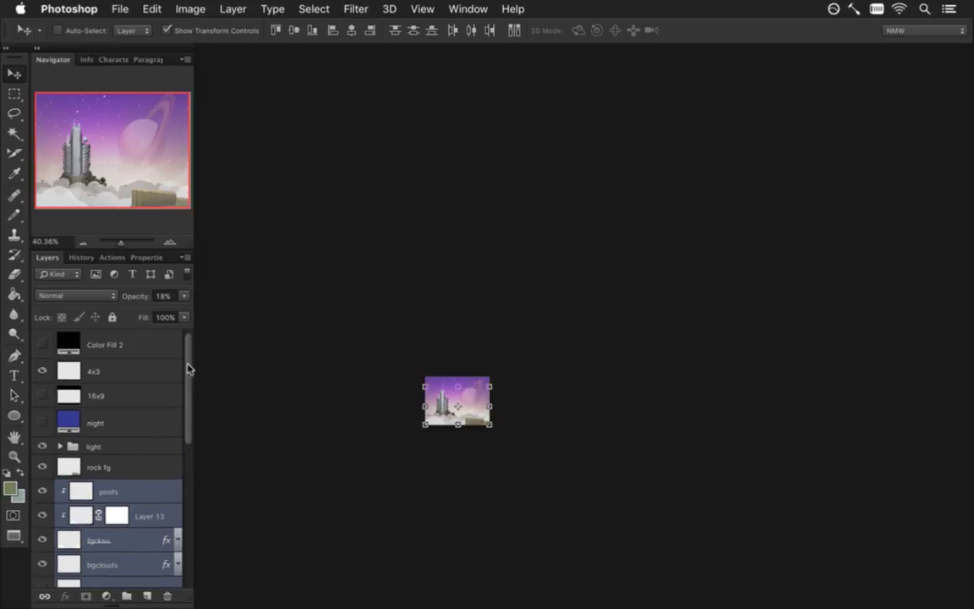
mouse_move(187, 358)
mouse_down()
mouse_move(187, 514)
mouse_move(174, 392)
mouse_up()
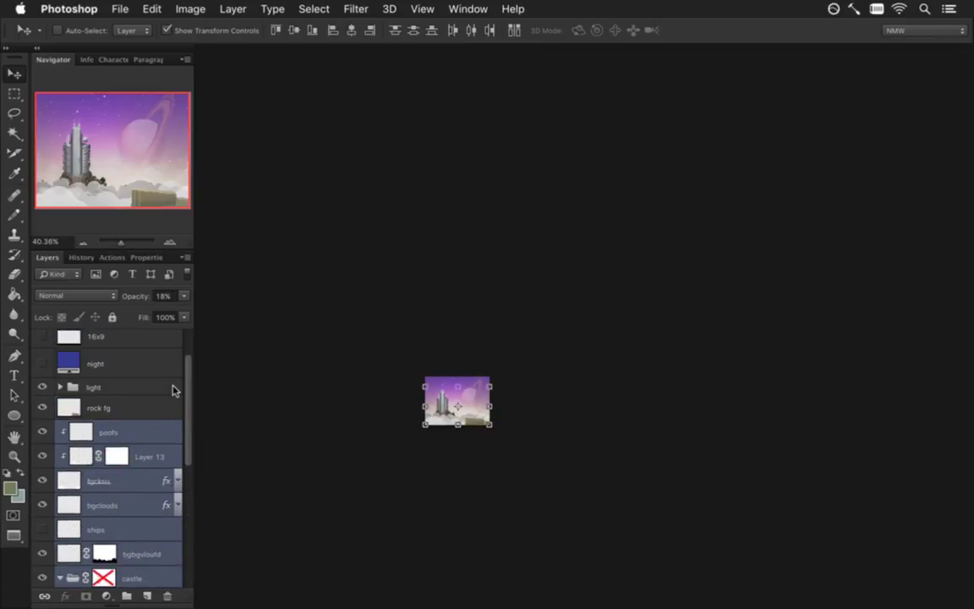
click(135, 434)
click(148, 478)
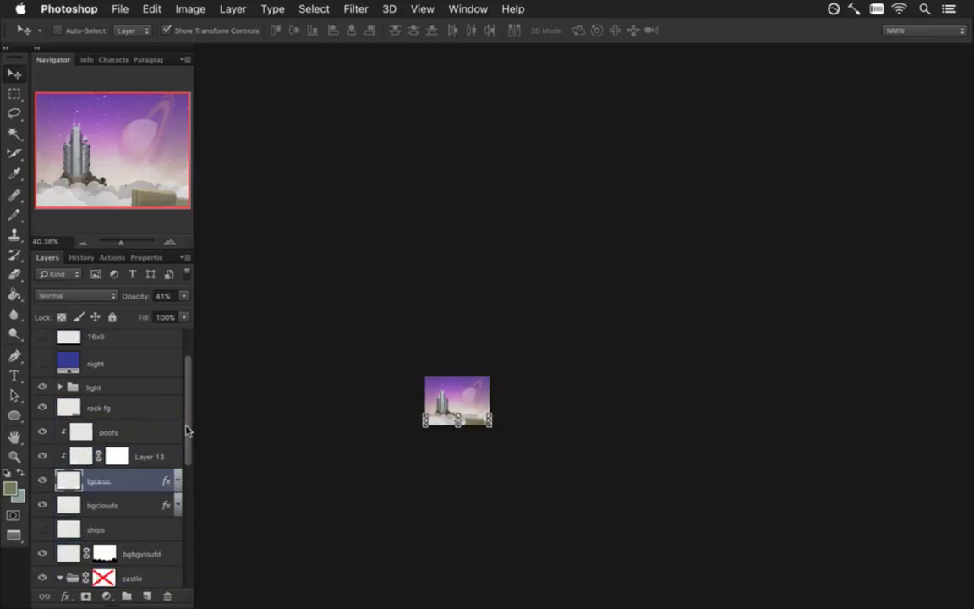
drag(189, 414, 186, 442)
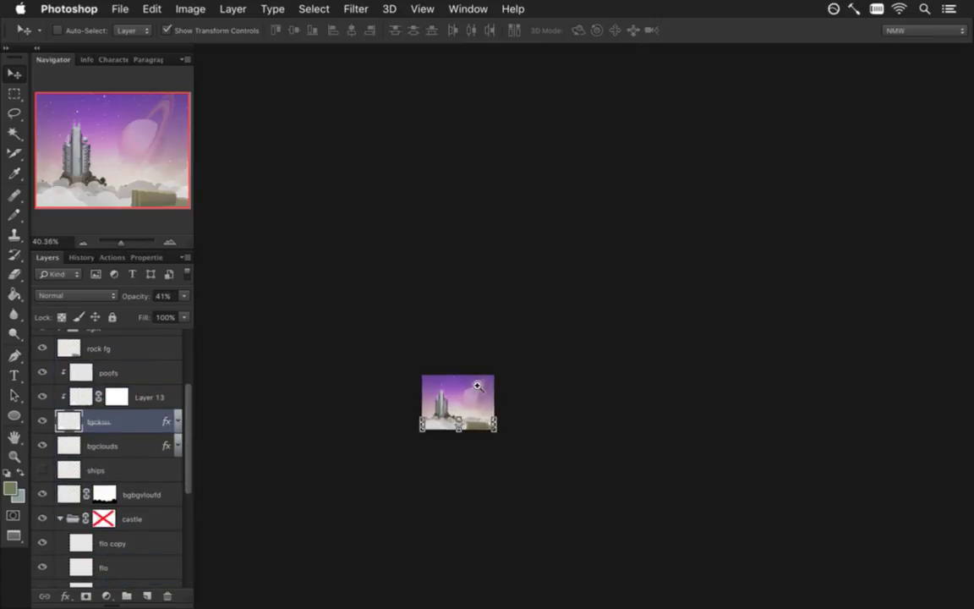
drag(449, 390, 533, 451)
scroll(533, 451, down, 5)
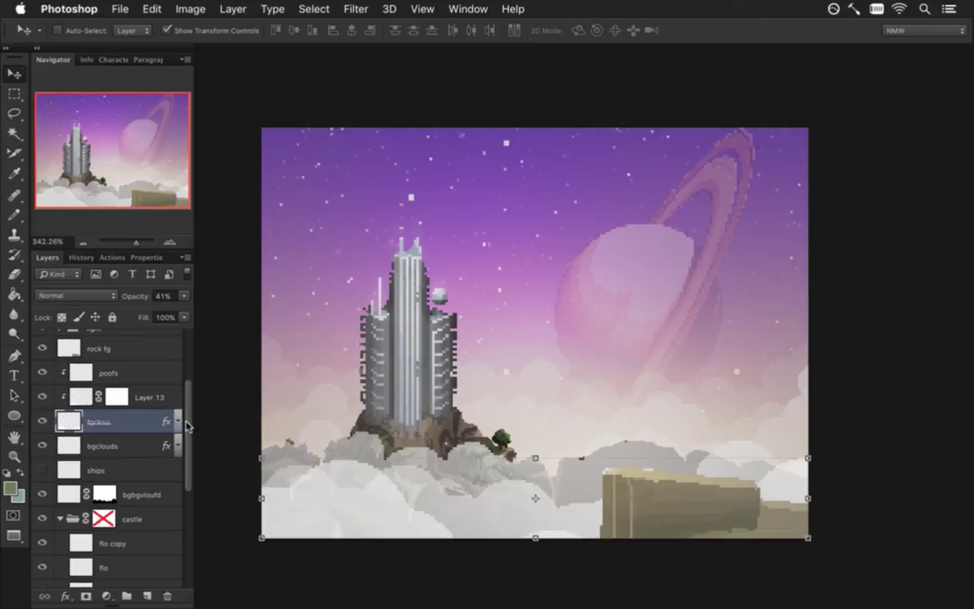
scroll(167, 364, up, 3)
Step: Hide the light group's glow and Layer 23's shading on the tower
click(43, 416)
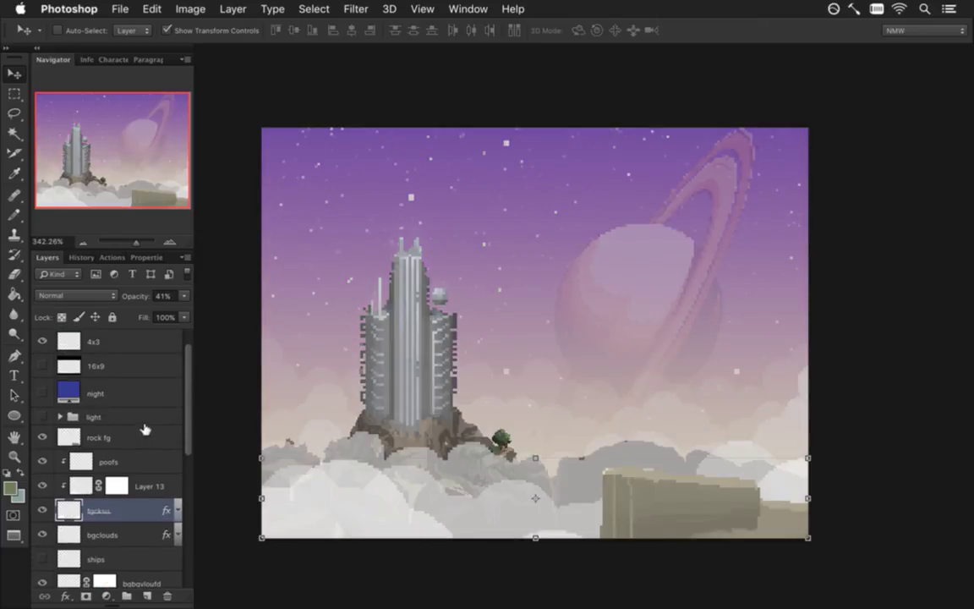
mouse_move(342, 356)
mouse_down()
mouse_move(410, 395)
mouse_move(396, 404)
mouse_up()
scroll(169, 403, down, 3)
scroll(178, 506, down, 4)
scroll(178, 508, down, 2)
scroll(165, 495, up, 2)
click(42, 438)
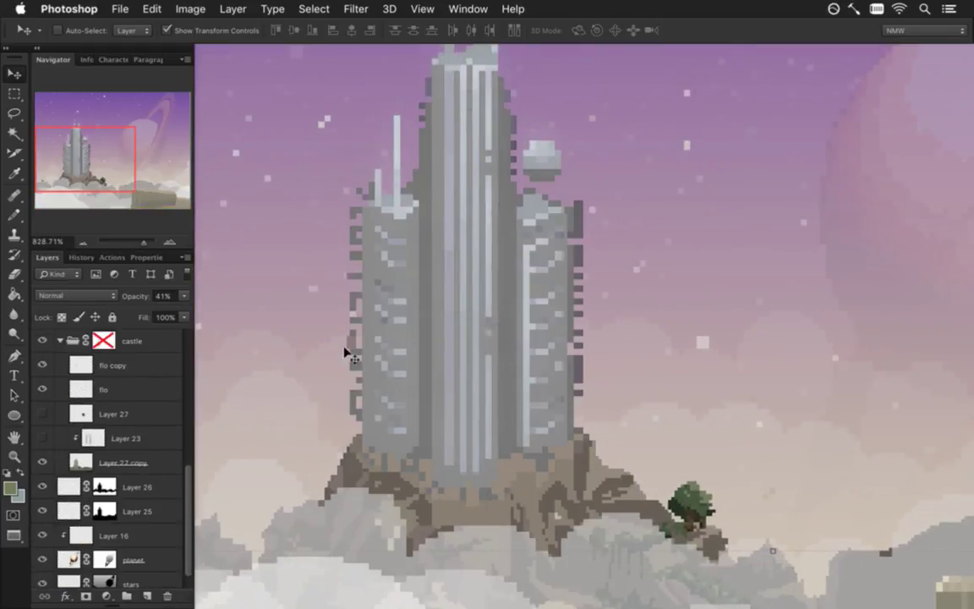
key(i)
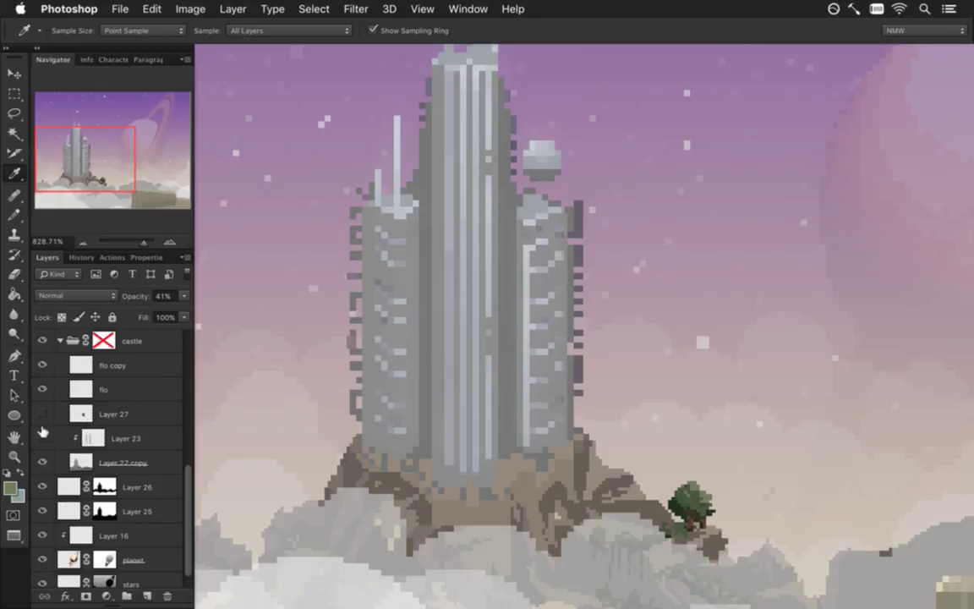
click(41, 435)
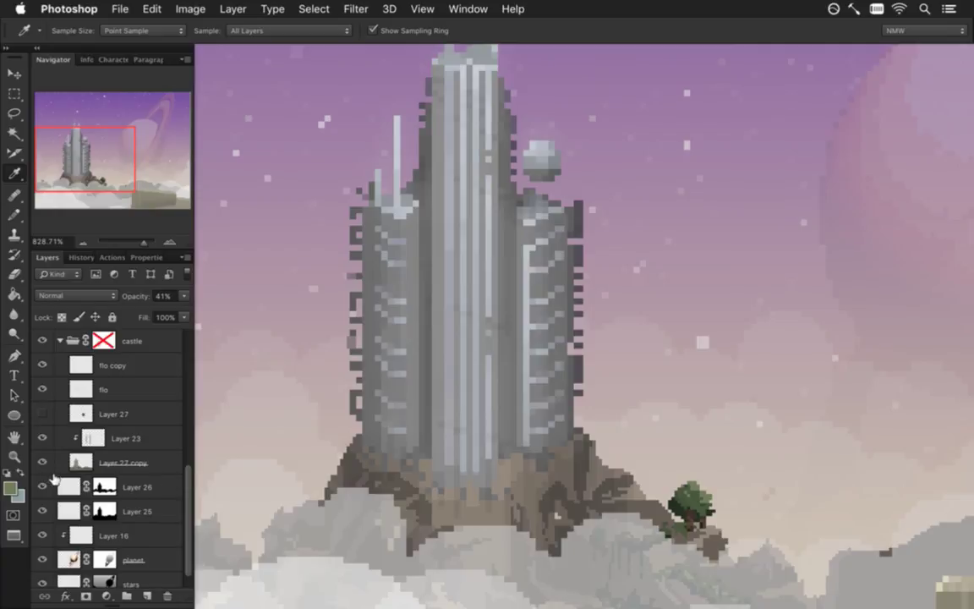
scroll(188, 478, up, 3)
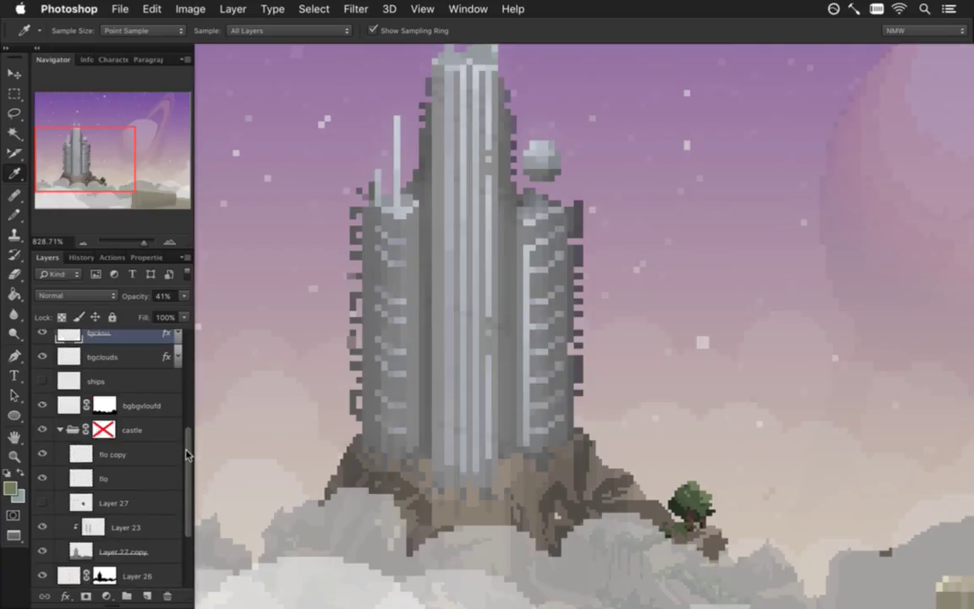
scroll(169, 440, up, 2)
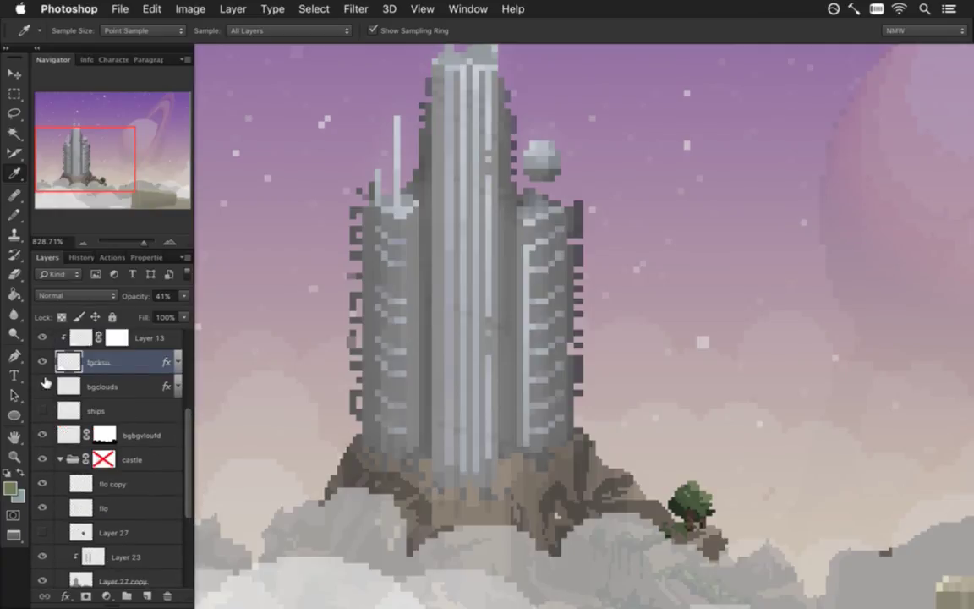
click(42, 387)
click(42, 362)
click(42, 434)
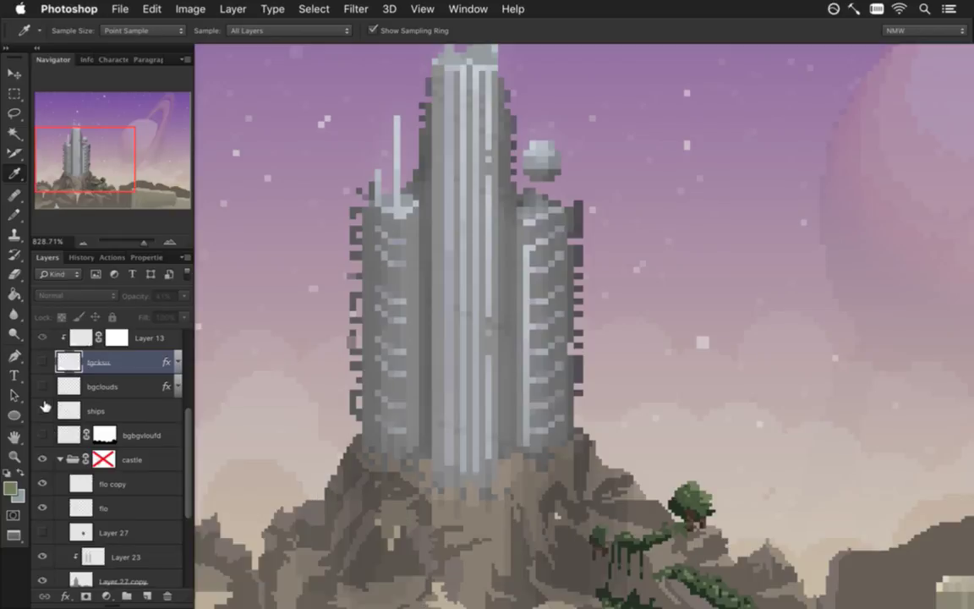
click(42, 411)
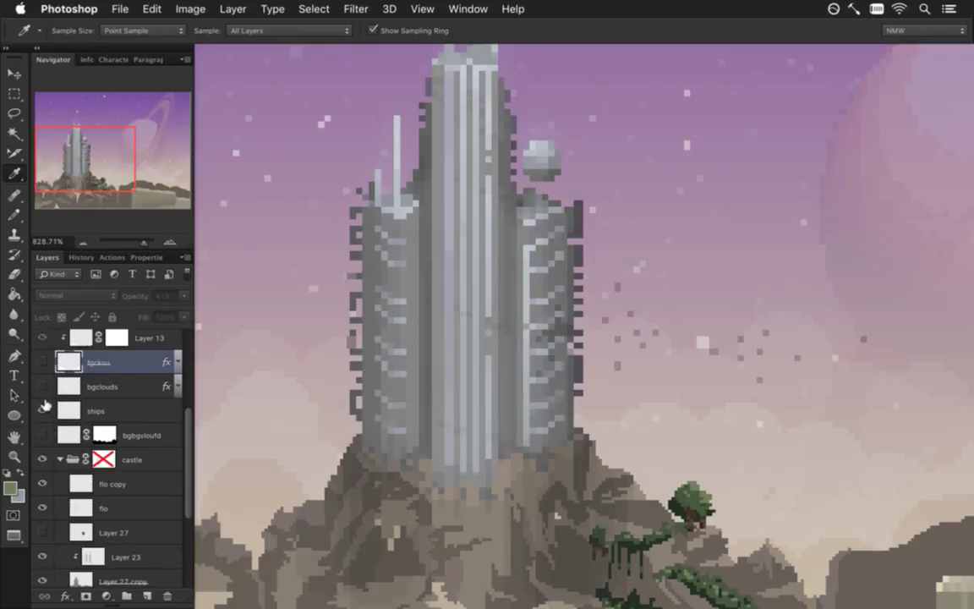
click(42, 411)
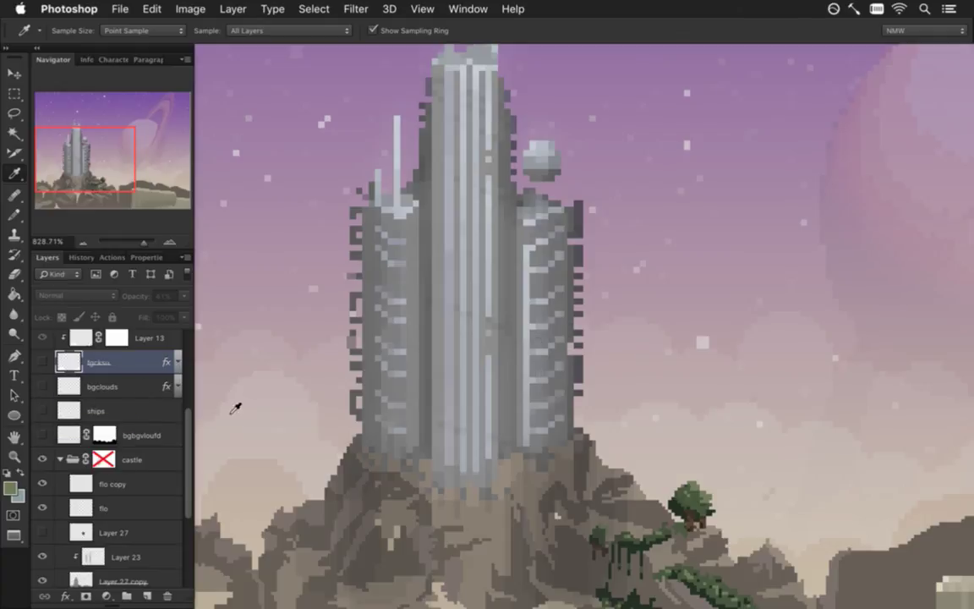
scroll(412, 341, down, 2)
scroll(411, 342, down, 1)
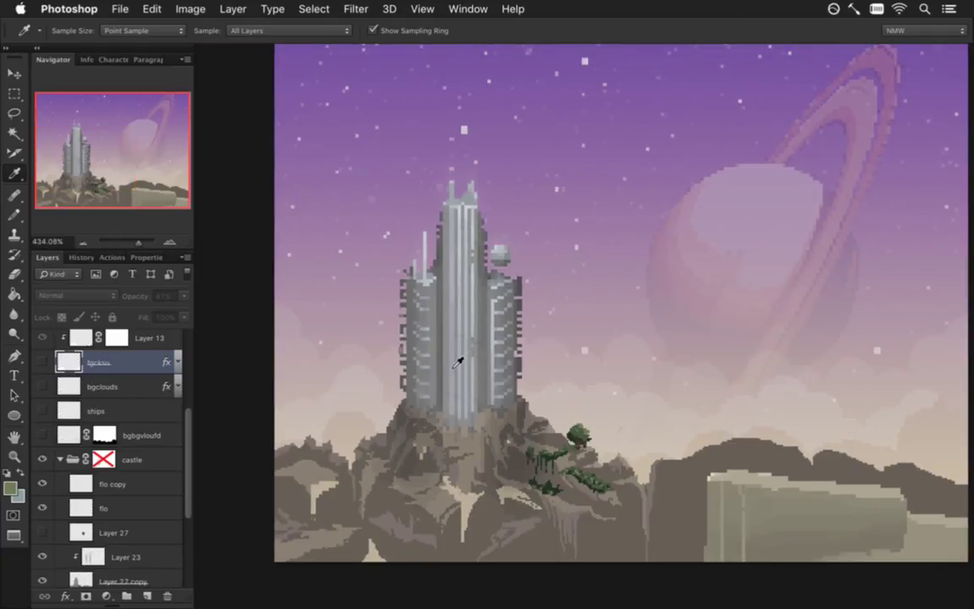
scroll(172, 423, down, 1)
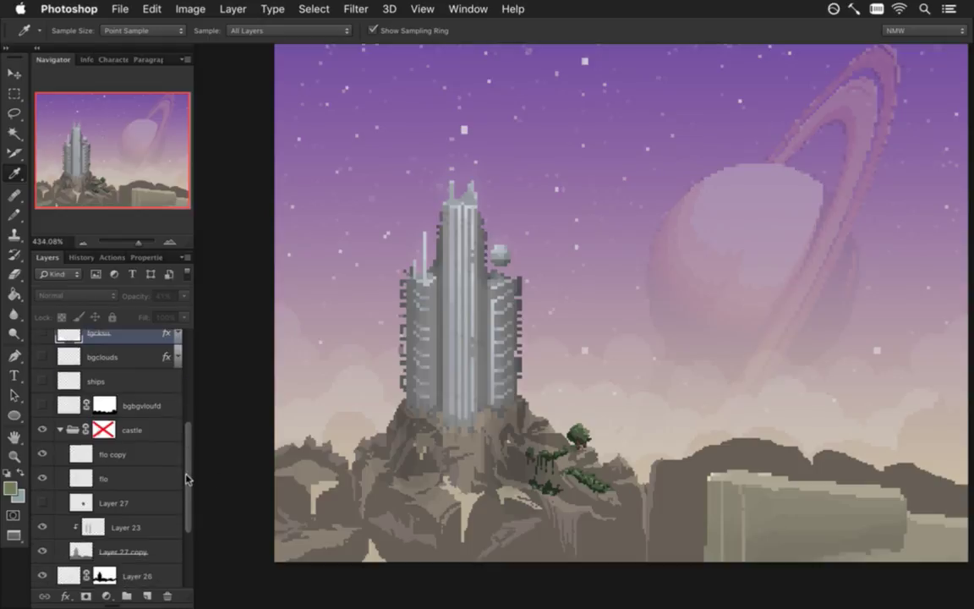
key(super+Tab)
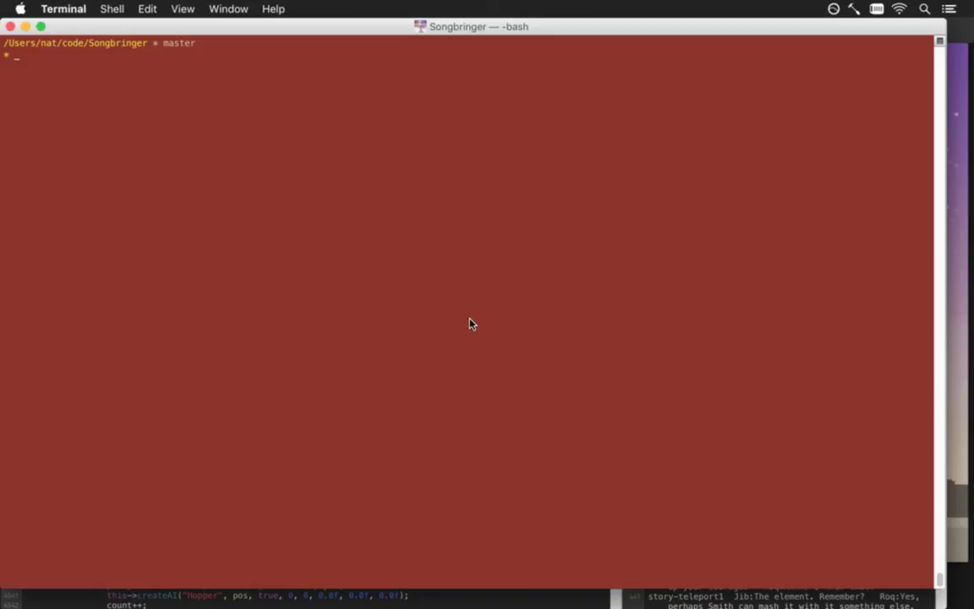
Step: Check the git repository status and stage all changed files
text(us)
key(Return)
text(git commit)
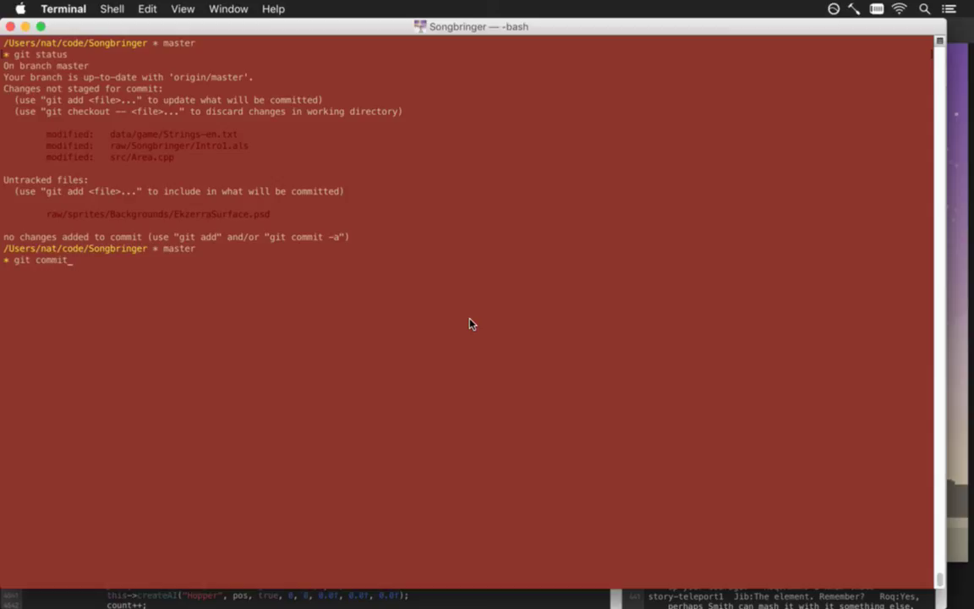
key(BackSpace)
key(BackSpace)
key(BackSpace)
key(Return)
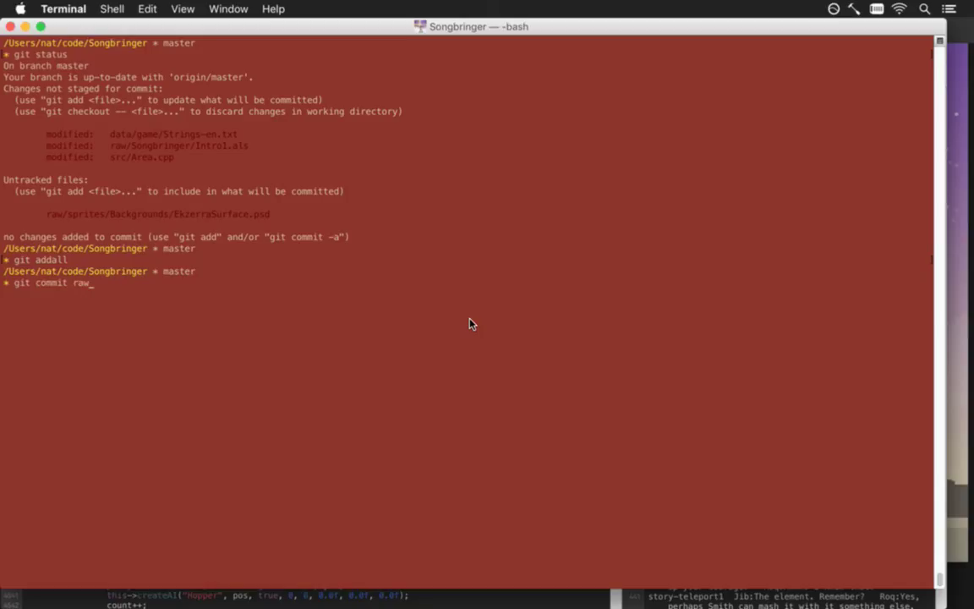
Step: Commit the raw folder with message 'Ekzerra surface started.' and push it to the remote
key(Return)
key(i)
text(Ekzerra surface started)
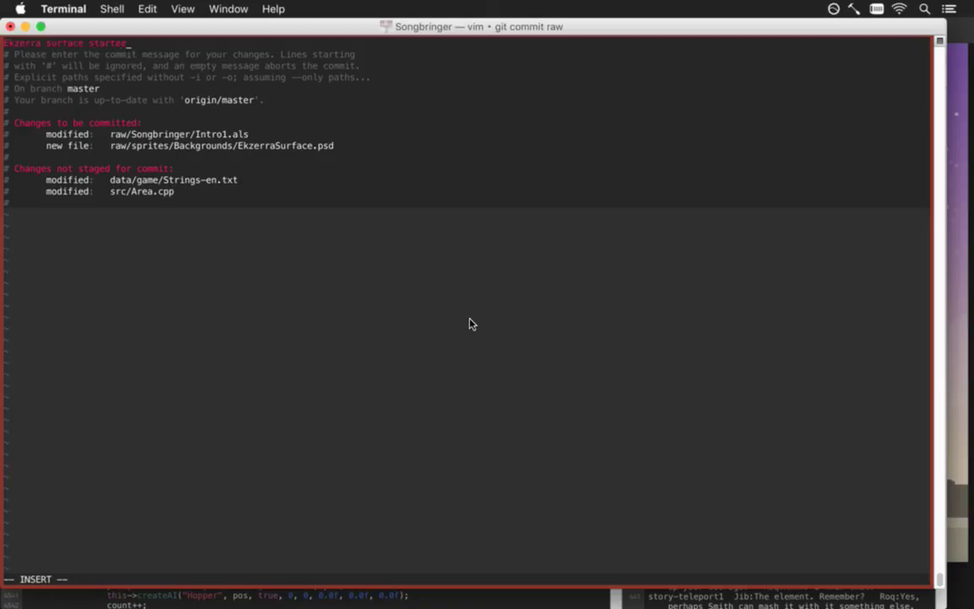
text(.)
key(Escape)
text(:wq)
key(Return)
text(gi)
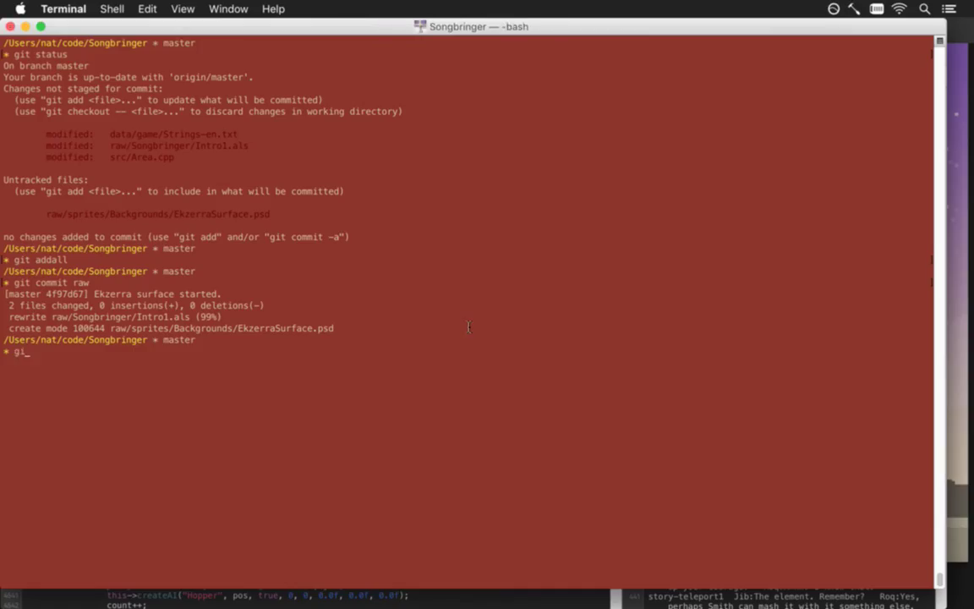
text(sh)
key(Return)
key(super+Tab)
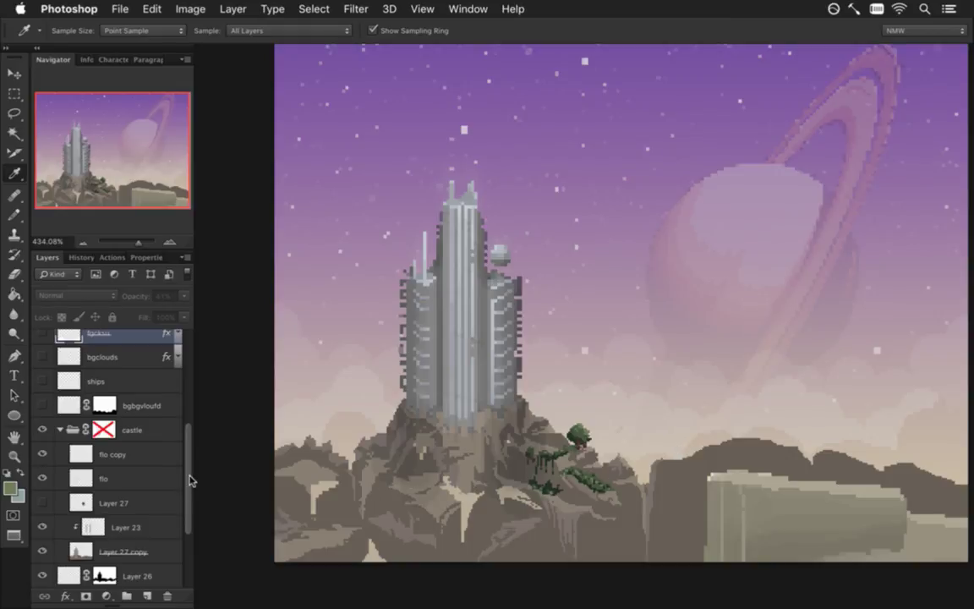
Step: Toggle Layer 23 and the flo overlay on and off to compare the tower's shading
drag(189, 480, 183, 526)
click(42, 438)
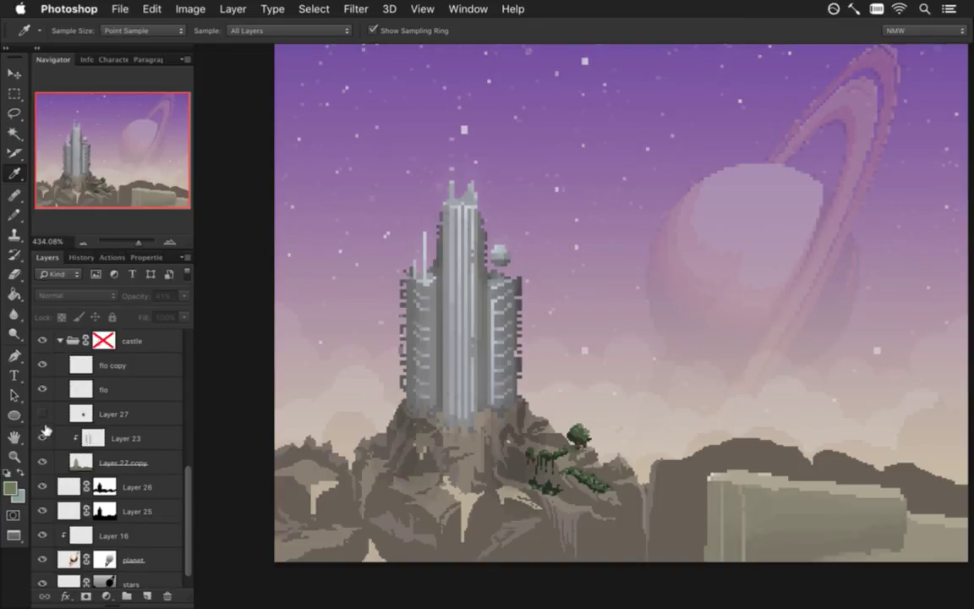
click(44, 437)
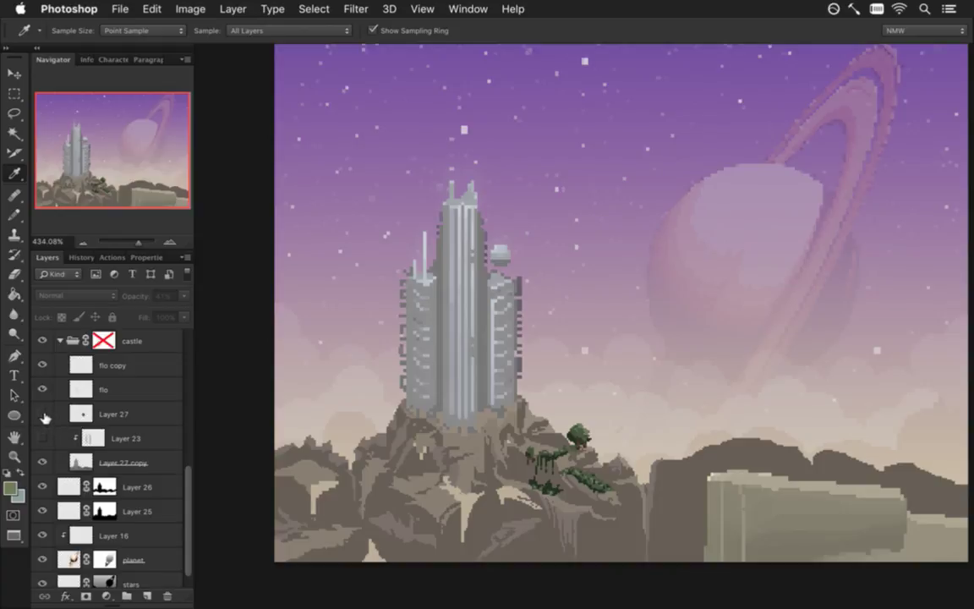
click(44, 436)
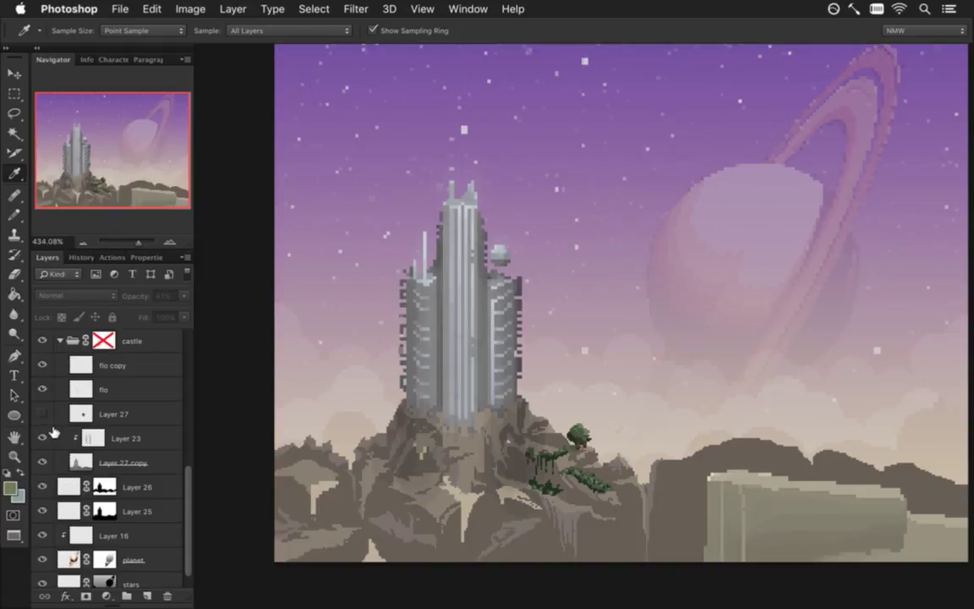
scroll(173, 439, up, 3)
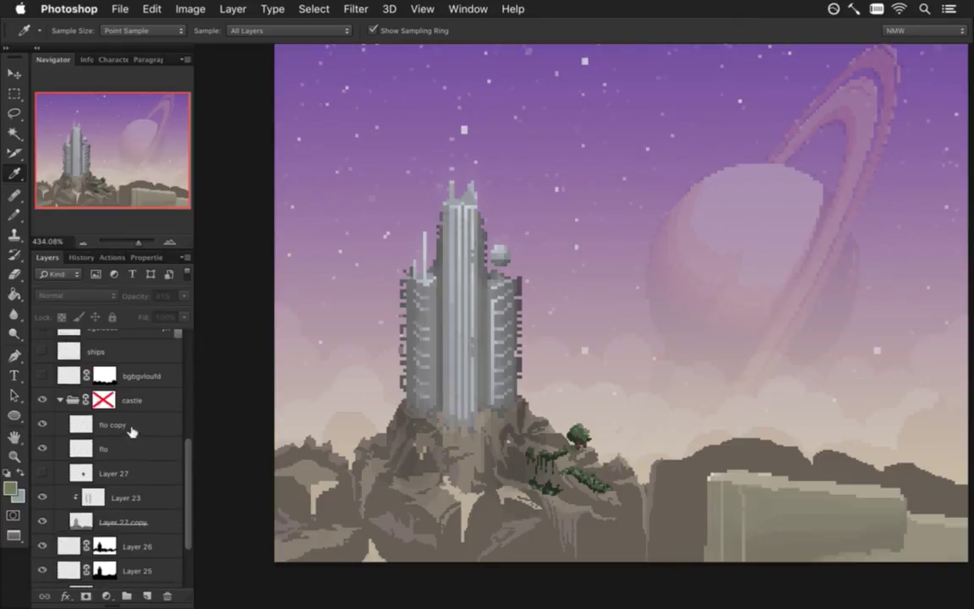
click(80, 448)
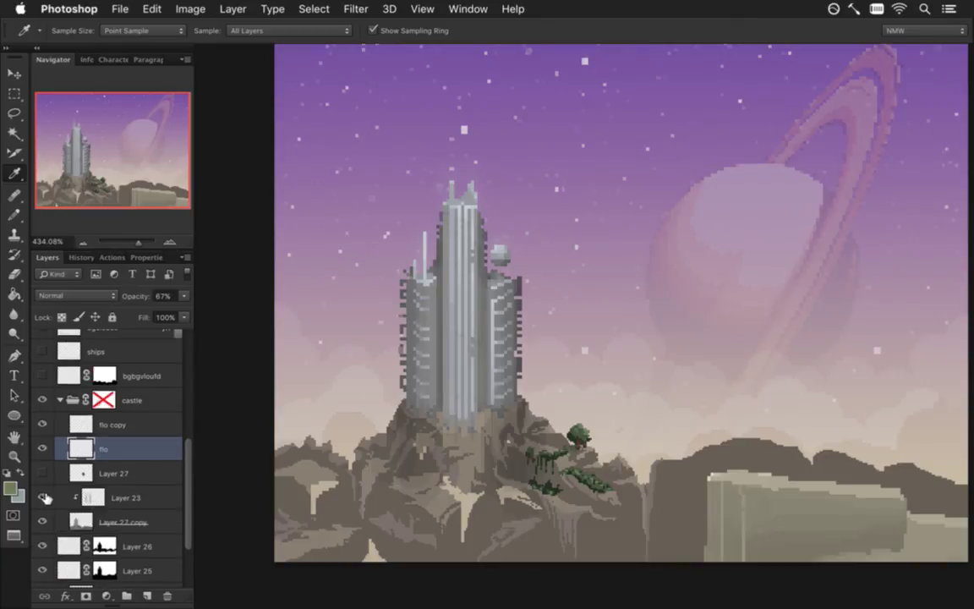
click(42, 448)
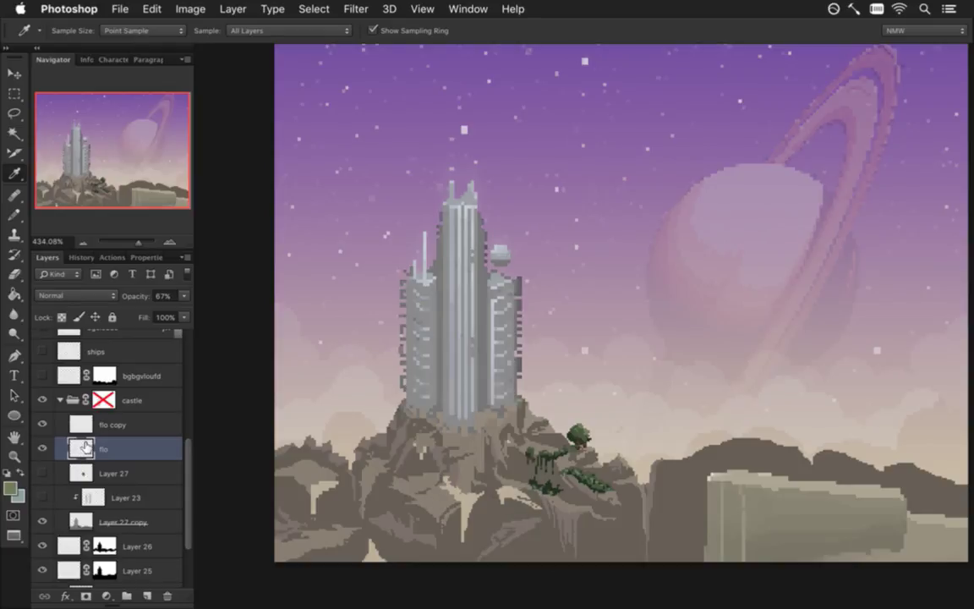
click(43, 496)
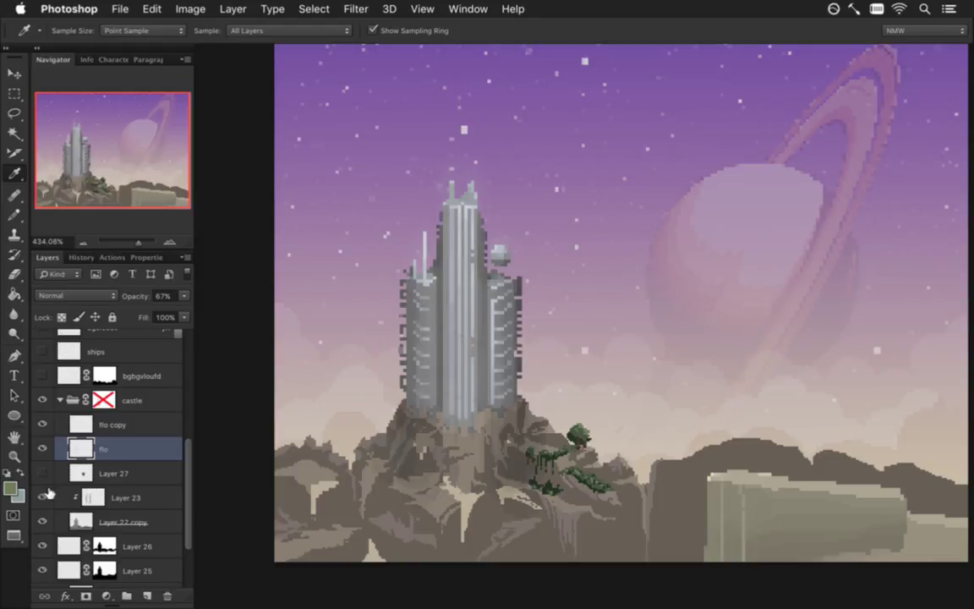
click(43, 496)
Step: Move flo below Layer 23, then move Layer 23 above the castle group and clip it
drag(75, 449, 78, 507)
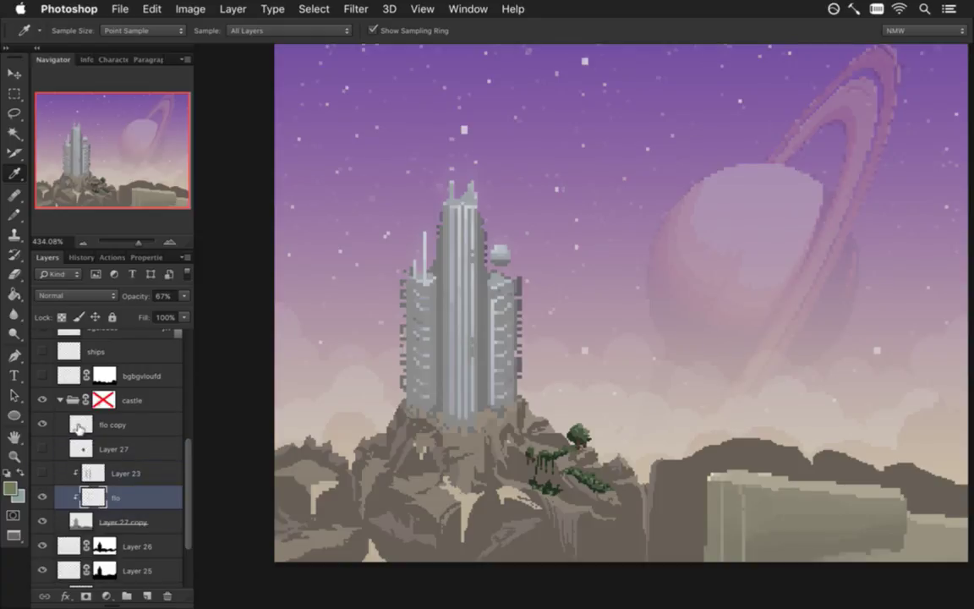
scroll(80, 423, up, 1)
click(75, 428)
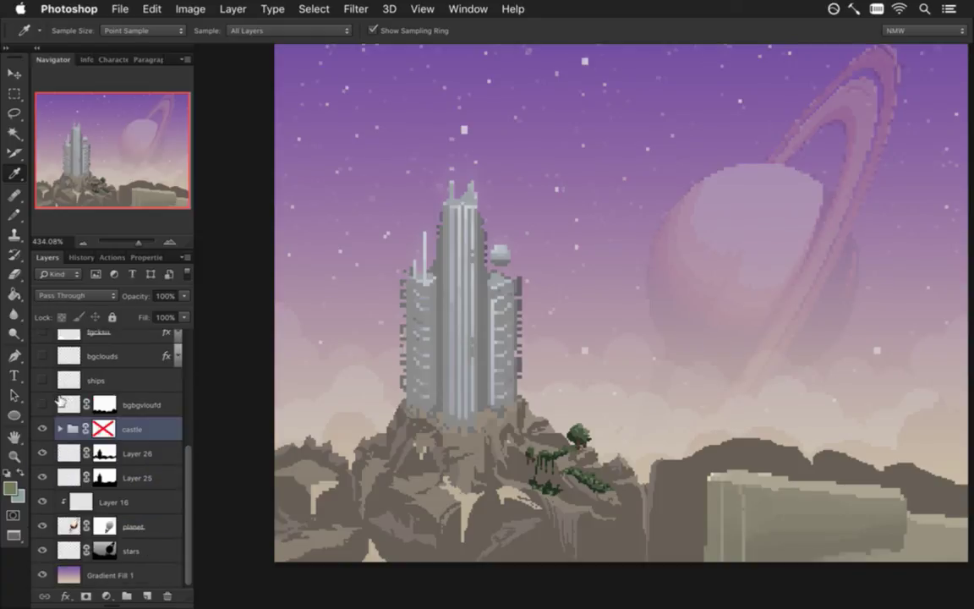
drag(91, 504, 88, 415)
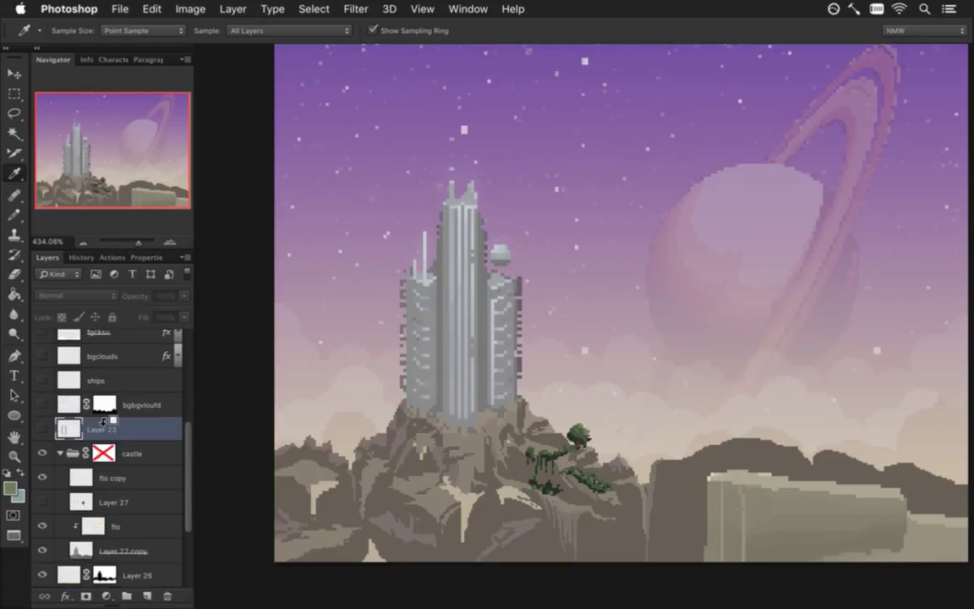
alt+click(84, 441)
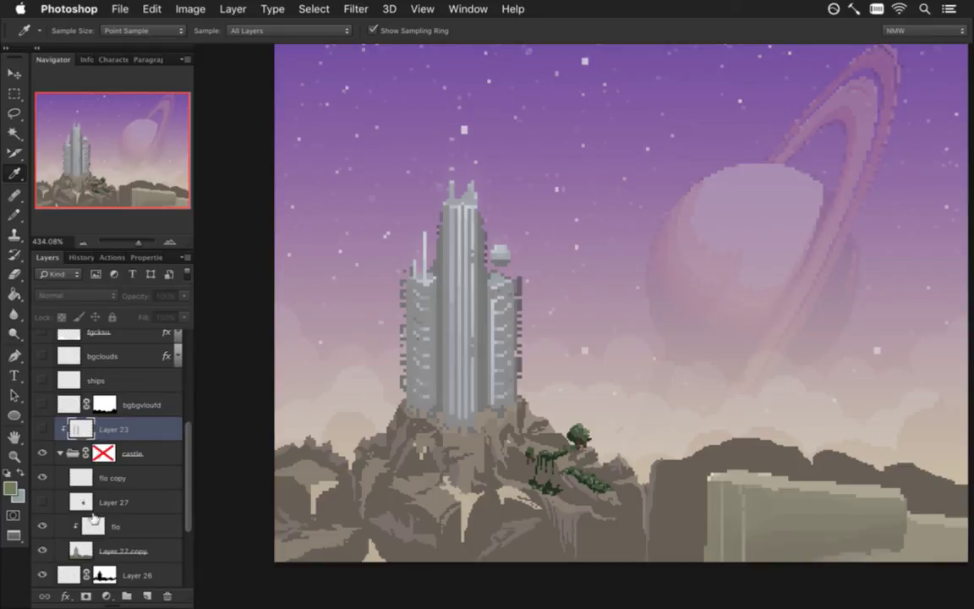
Step: Hide Layer 27 and move it above the castle group
click(95, 519)
click(43, 525)
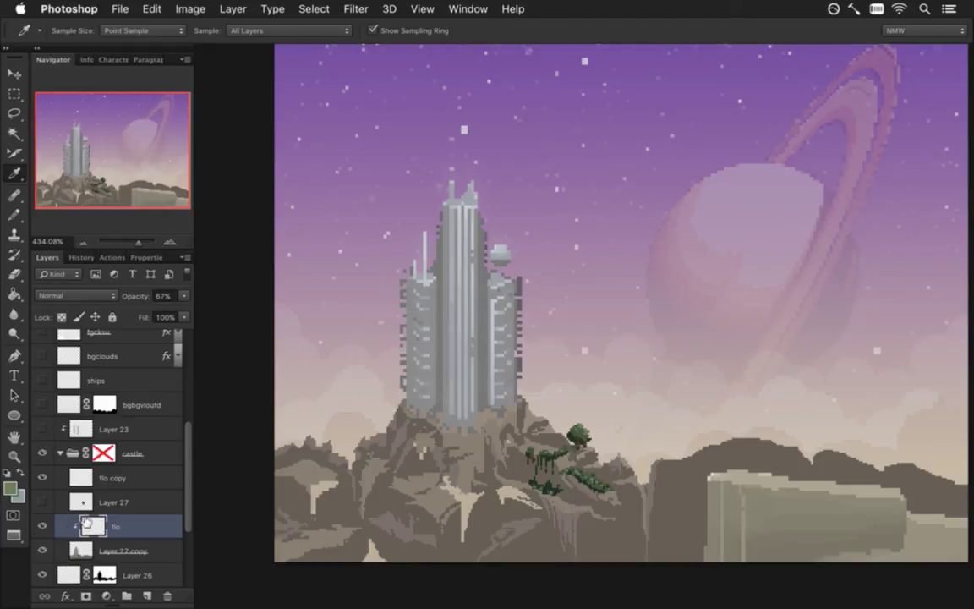
click(42, 503)
mouse_move(77, 433)
mouse_down()
mouse_move(114, 431)
mouse_move(111, 412)
mouse_up()
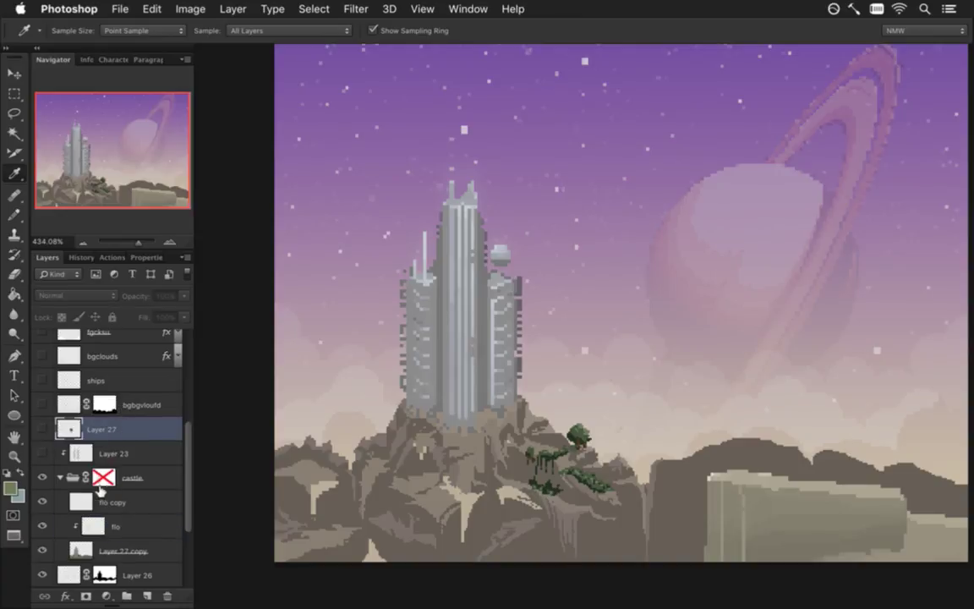
scroll(169, 414, down, 1)
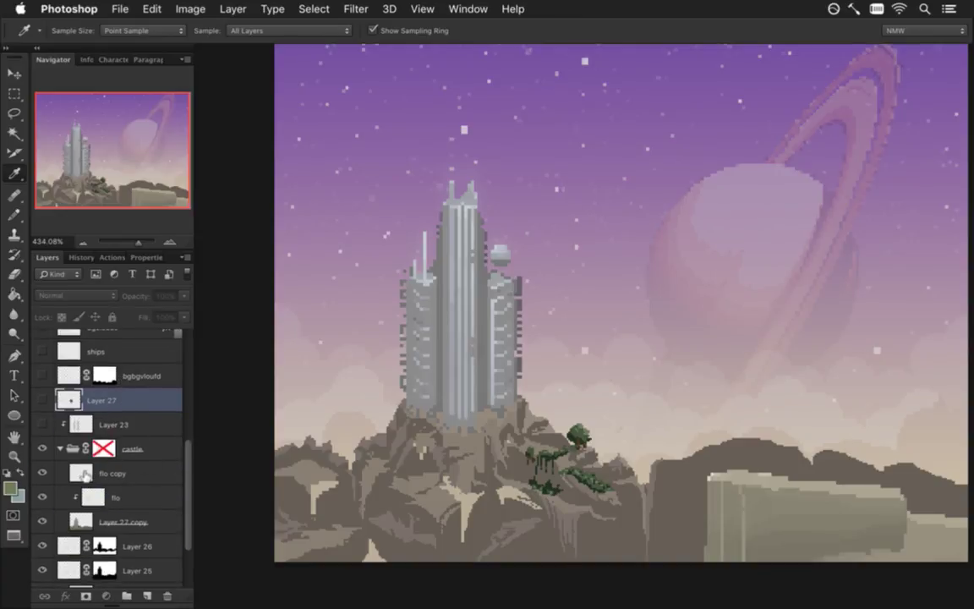
Step: Toggle the flo copy layer repeatedly to compare the tower with and without it
click(94, 473)
click(43, 497)
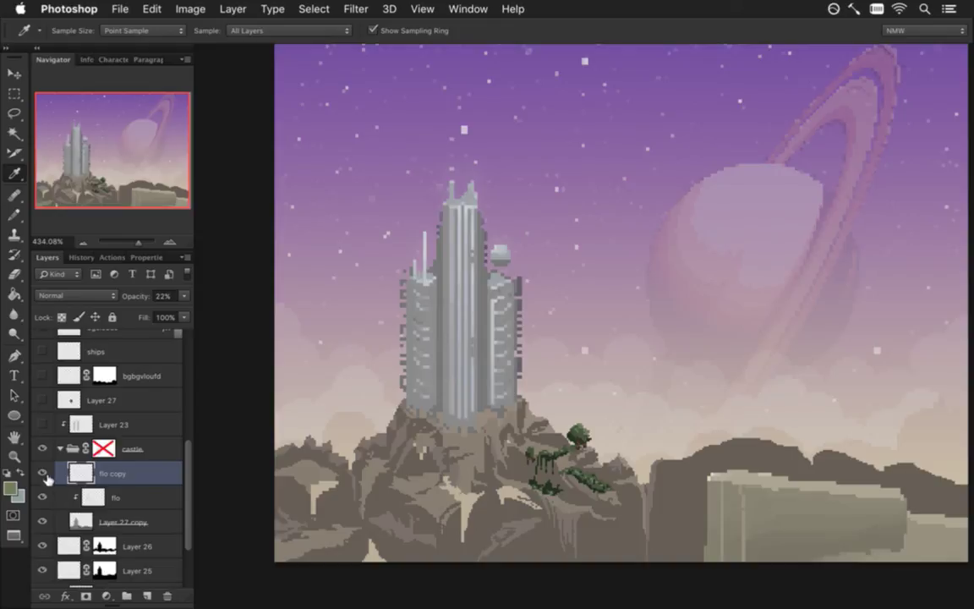
click(43, 473)
click(43, 472)
click(43, 473)
click(44, 471)
click(43, 473)
click(43, 473)
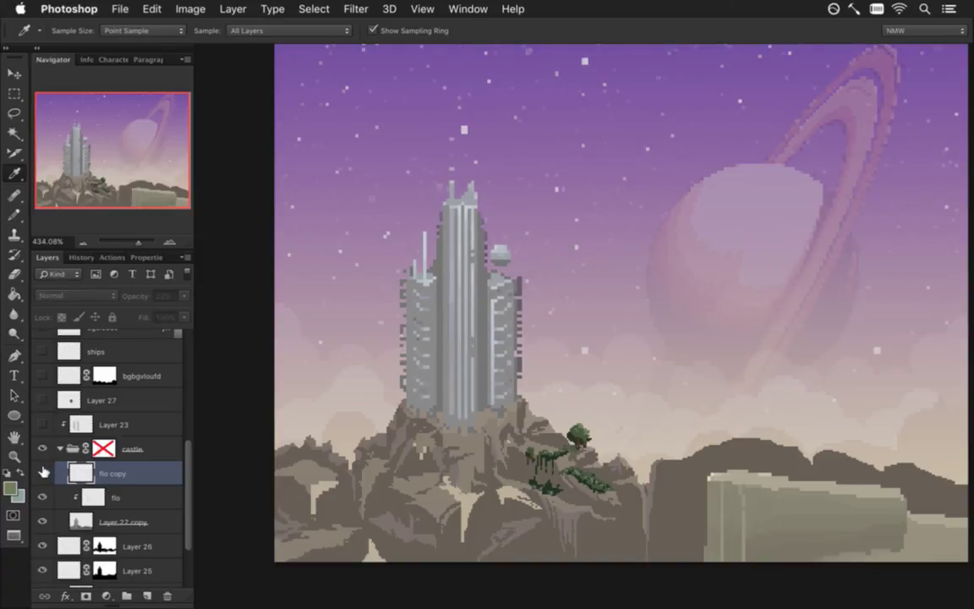
click(43, 472)
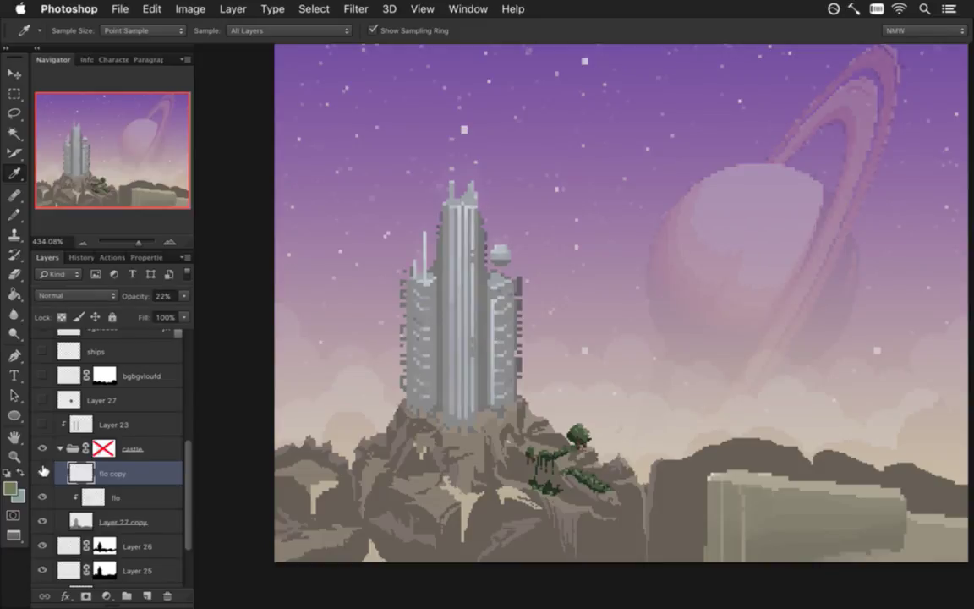
click(43, 471)
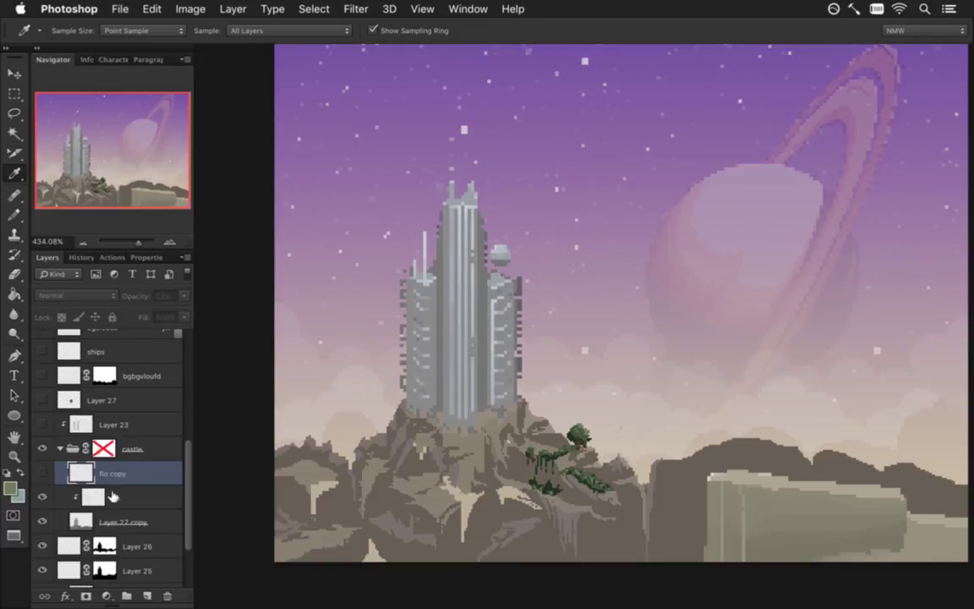
Step: Delete the hidden flo copy layer, compare the tower, then undo to restore it
click(167, 596)
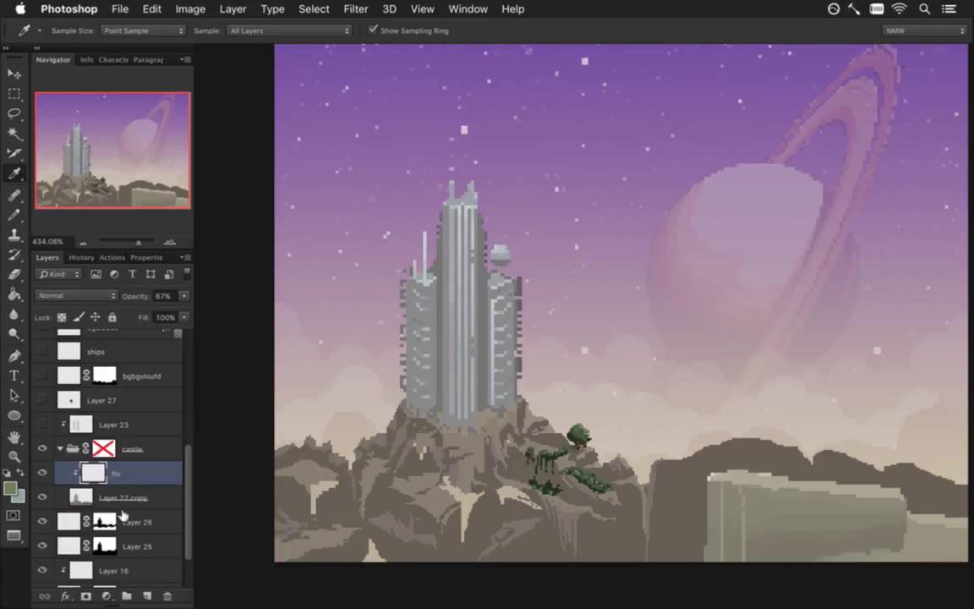
shift+click(90, 501)
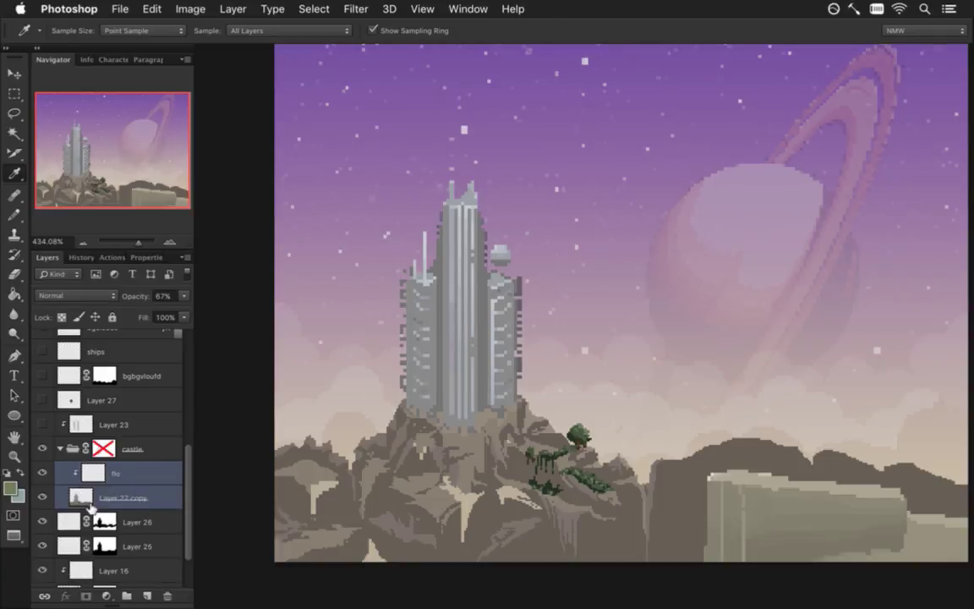
click(43, 473)
click(42, 472)
key(ctrl+z)
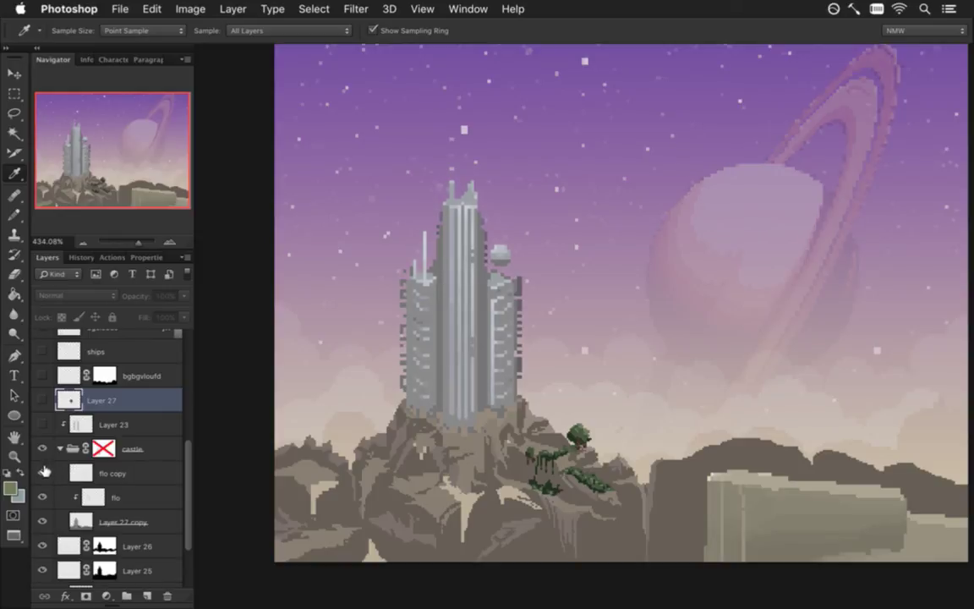
Step: Merge flo with the layer below it and move it above the castle group
click(44, 472)
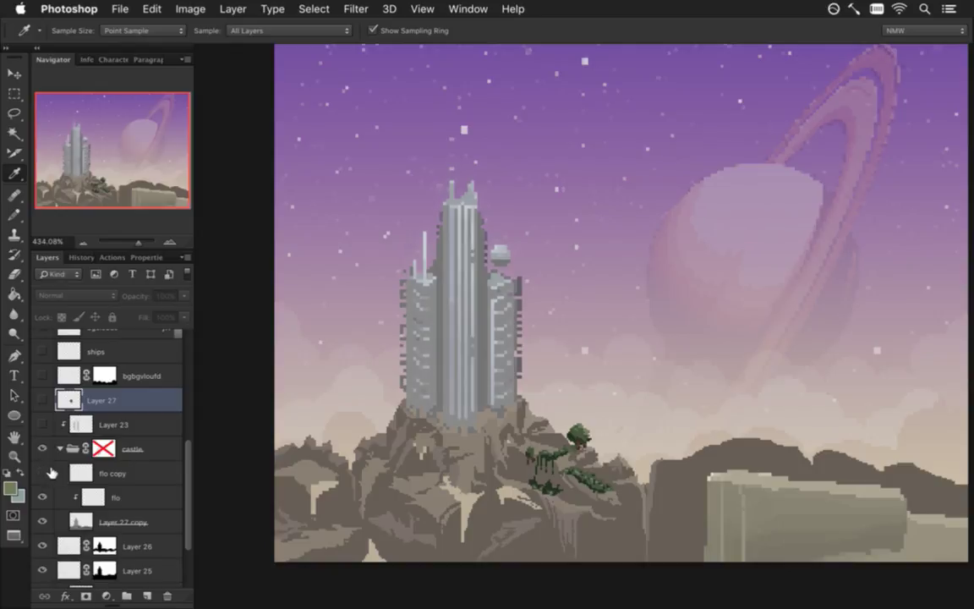
click(128, 496)
shift+click(169, 522)
right_click(172, 525)
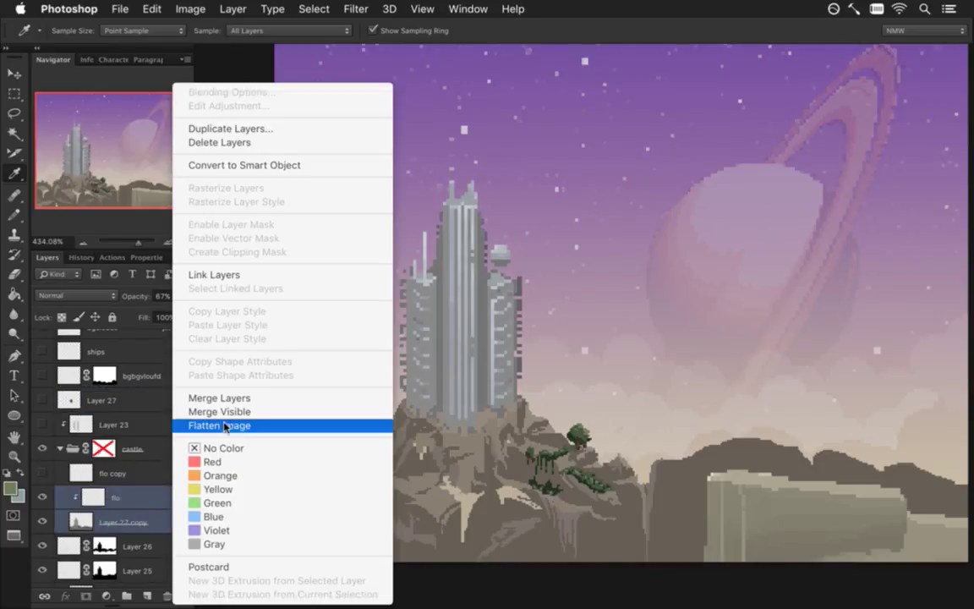
click(230, 403)
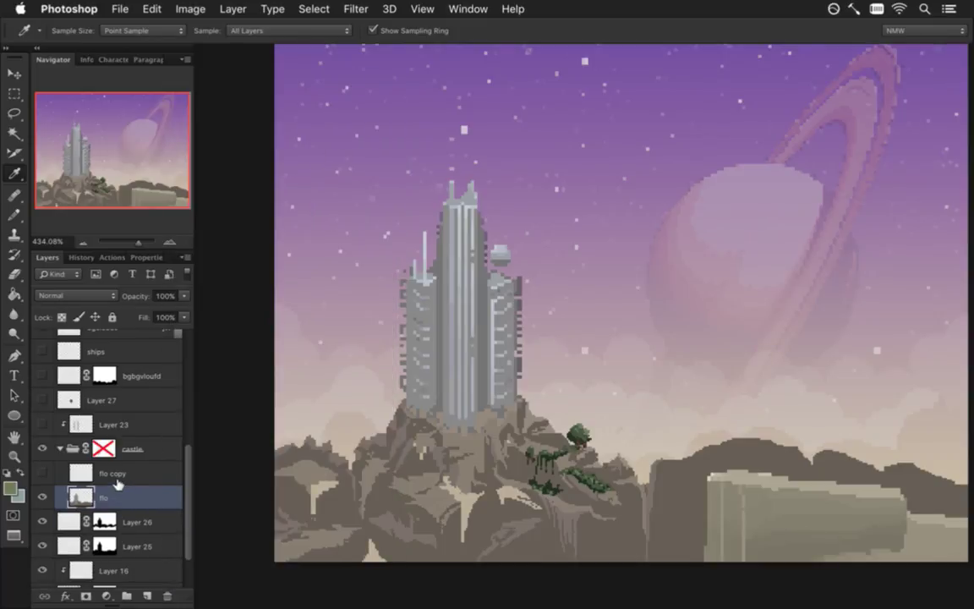
drag(84, 475, 107, 414)
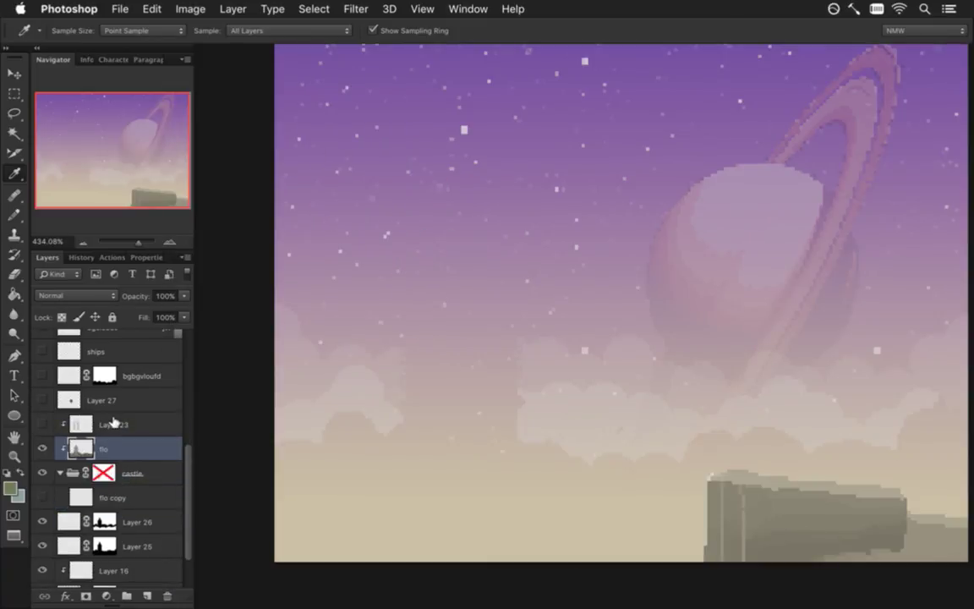
Step: Release the clipping, clip Layer 23 onto flo, and begin deleting the castle group's mask
key(ctrl+alt+g)
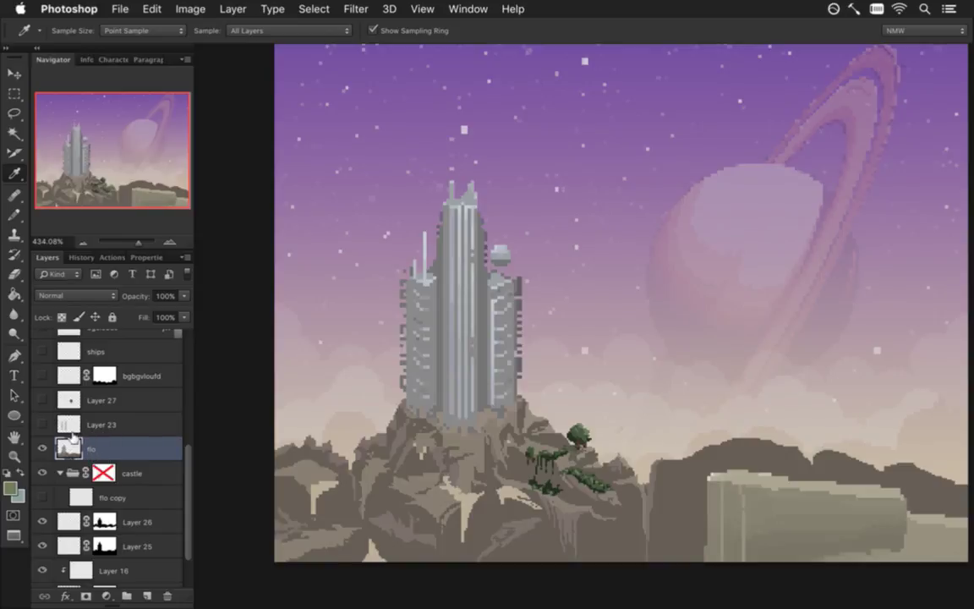
click(84, 423)
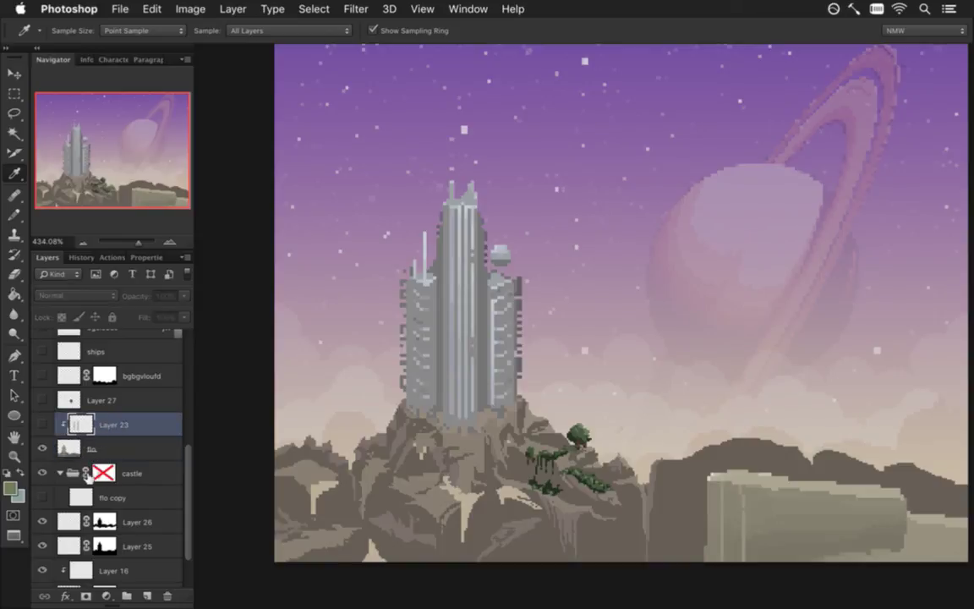
click(117, 470)
click(168, 595)
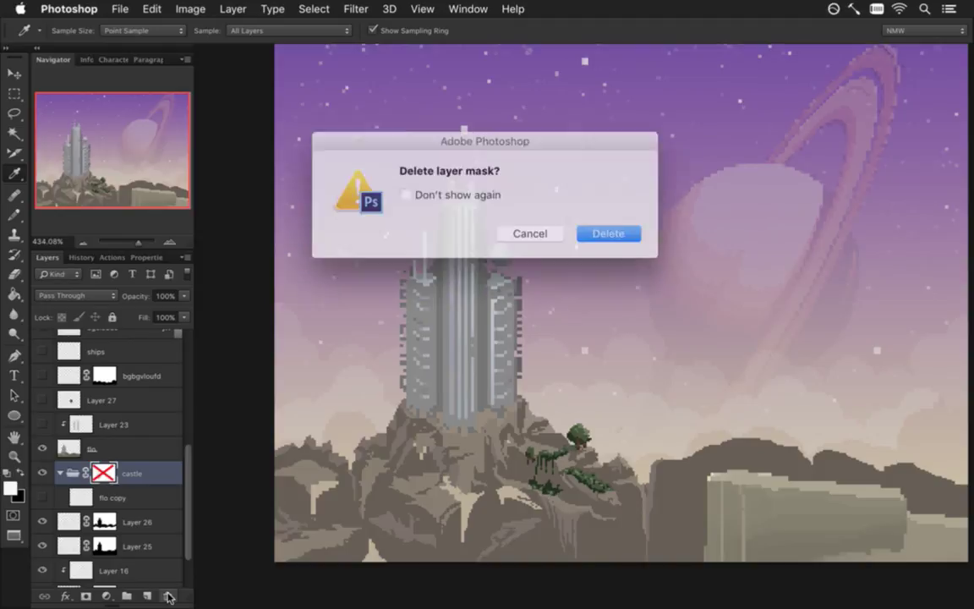
Step: Confirm the mask deletion and delete the castle group with its contents
click(583, 236)
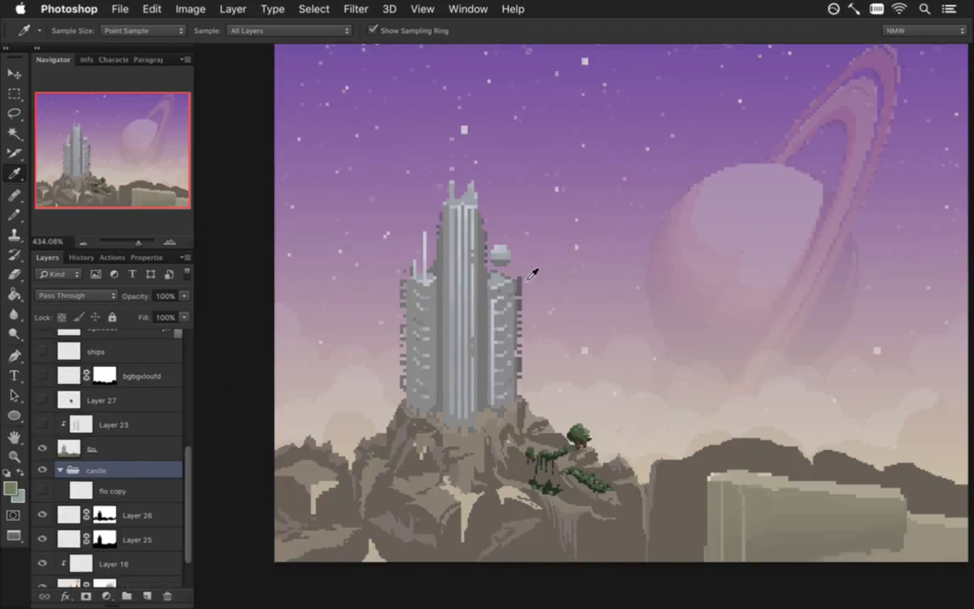
click(167, 595)
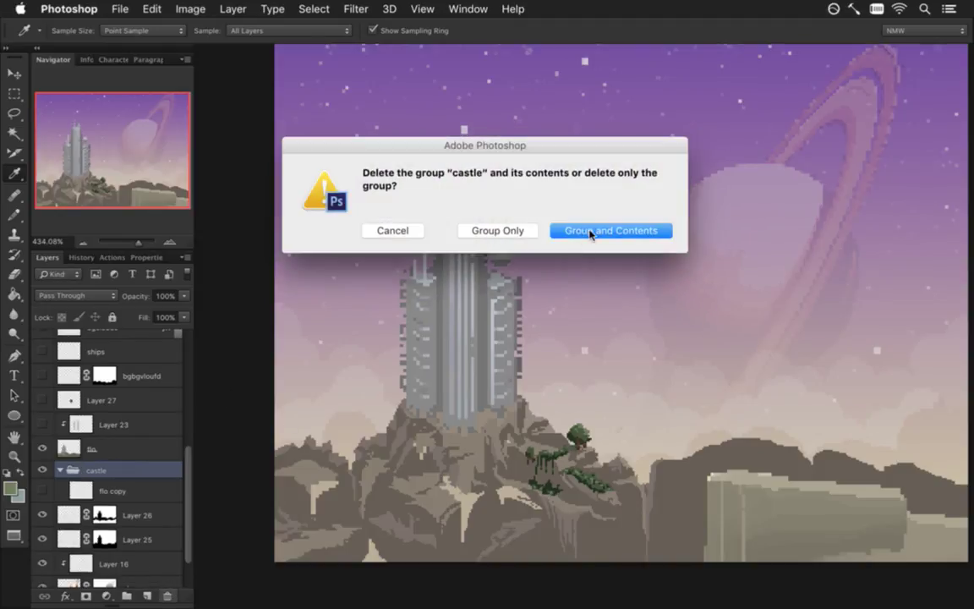
click(590, 231)
Step: Rename the flo layer to 'castule', then rename it to 'tower'
click(88, 450)
double_click(92, 449)
text(cas)
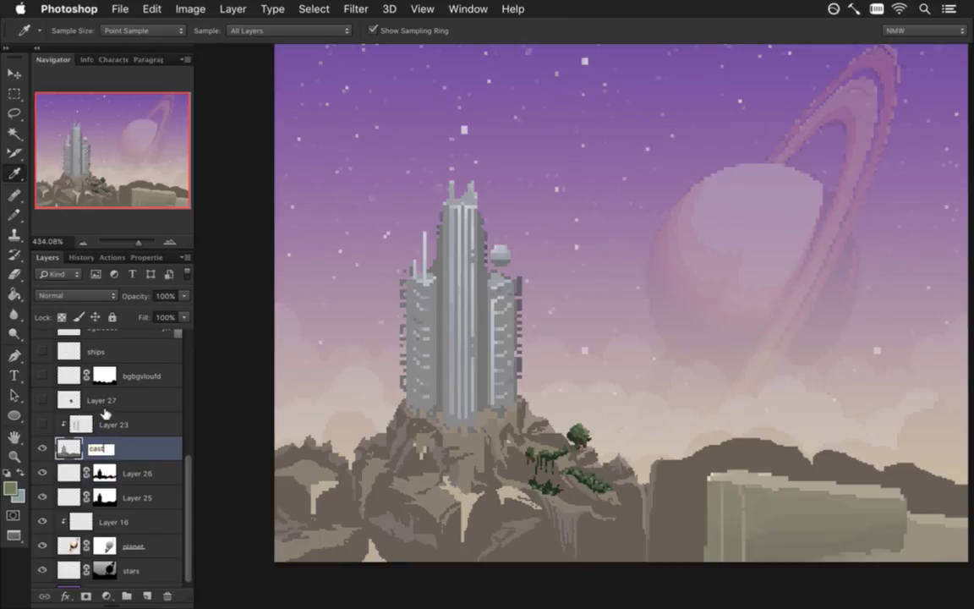
text(tule)
key(Return)
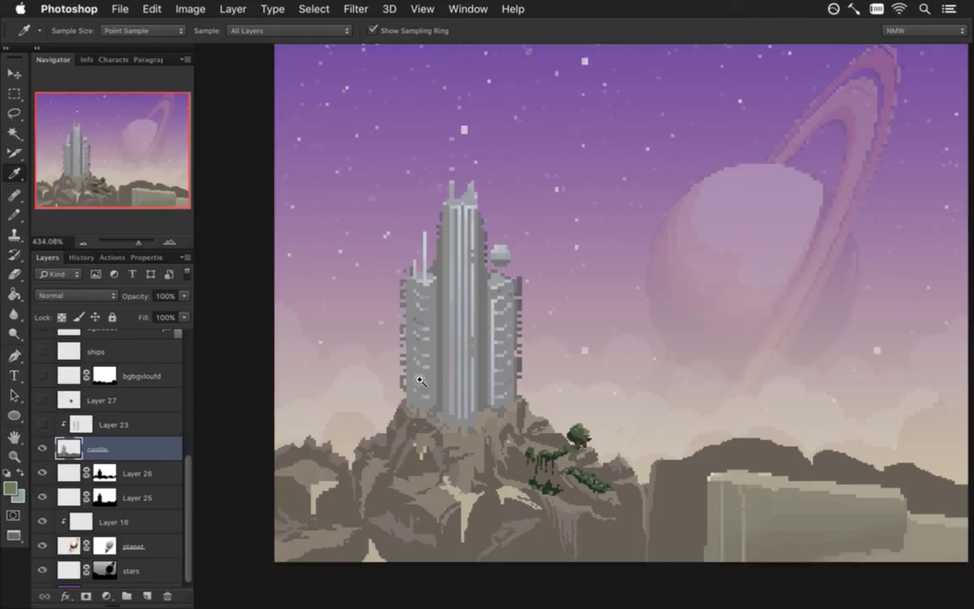
double_click(95, 446)
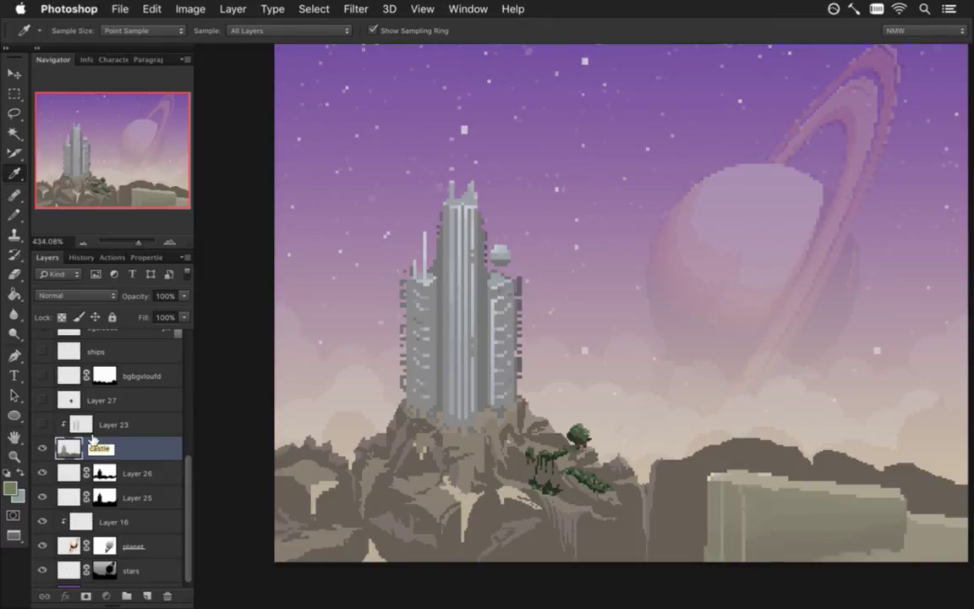
text(tower)
key(Return)
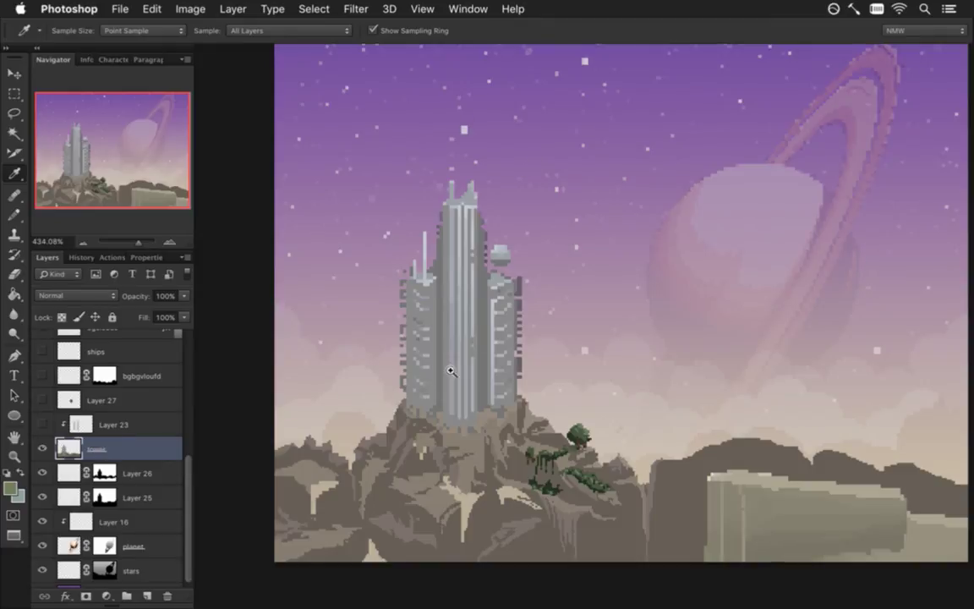
scroll(461, 368, up, 3)
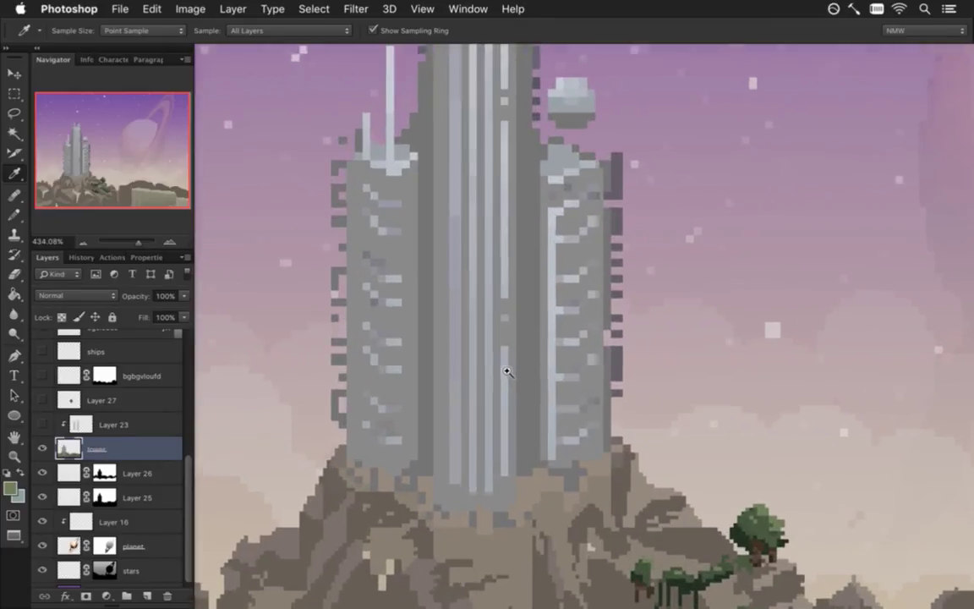
Step: Zoom to the tower top and start repainting window pixels with the Pencil using sampled greys
scroll(364, 404, up, 2)
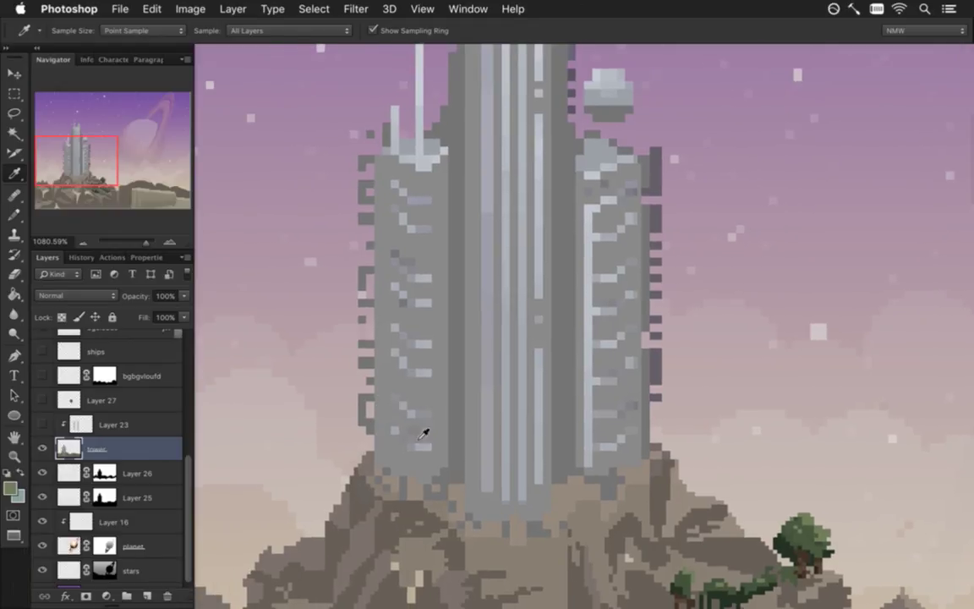
scroll(416, 419, up, 2)
scroll(416, 416, up, 2)
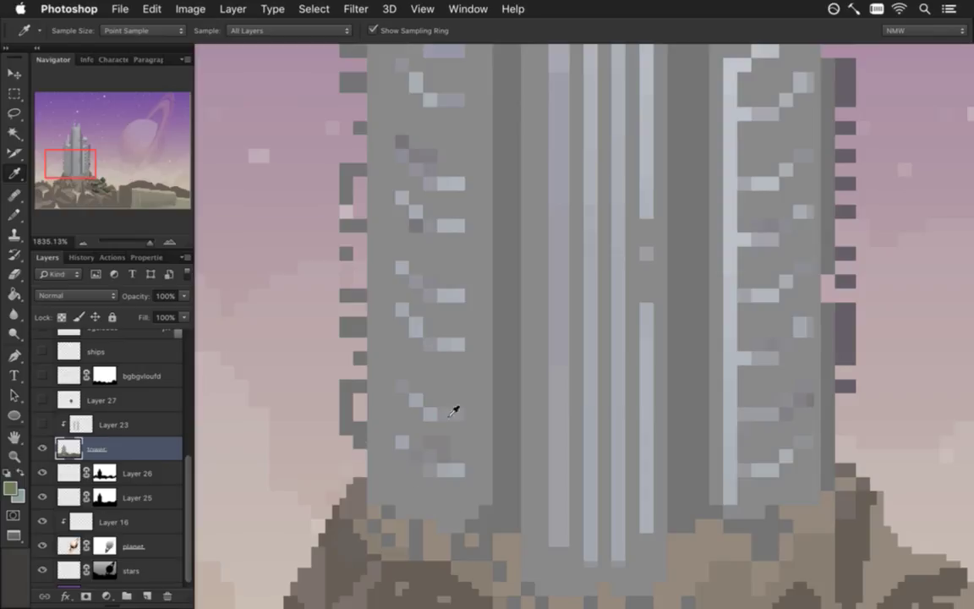
mouse_move(517, 140)
mouse_down()
mouse_move(462, 381)
mouse_move(493, 400)
mouse_move(515, 332)
mouse_up()
key(b)
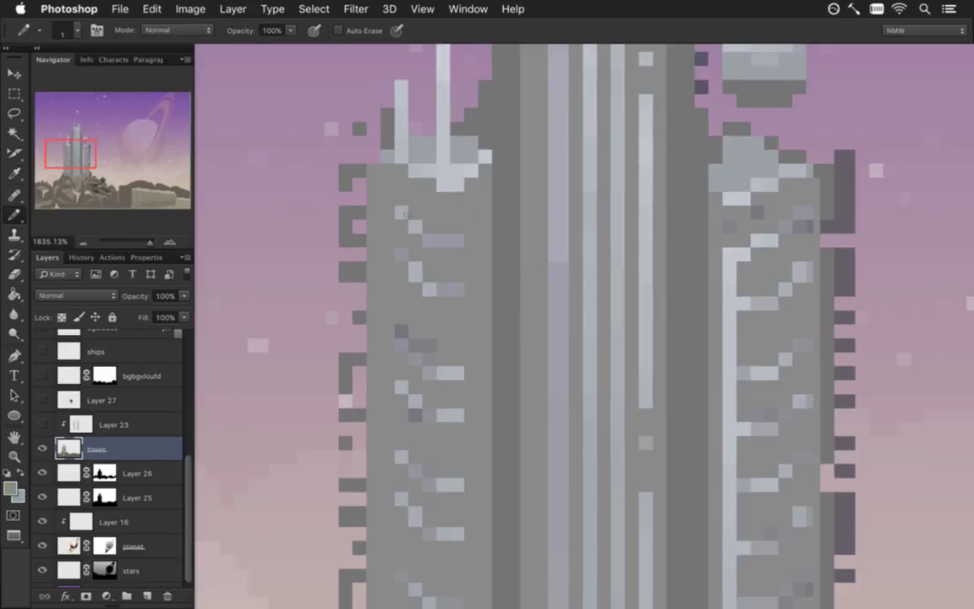
click(412, 229)
click(432, 286)
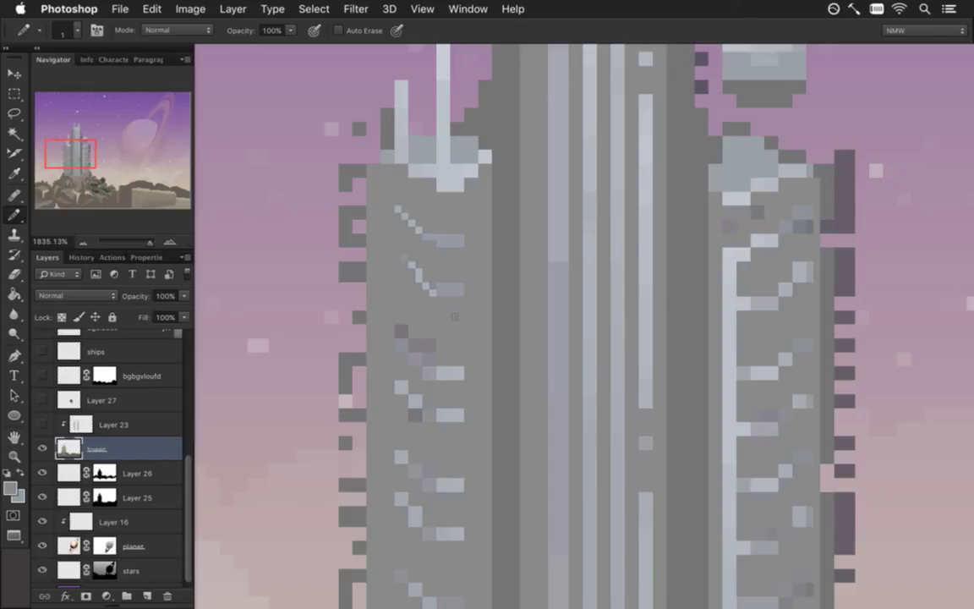
alt+click(467, 256)
alt+click(468, 289)
alt+click(426, 328)
click(437, 376)
Step: Redraw the lower window blocks as diagonal pixel strokes, ending with a hook shape
click(390, 337)
drag(448, 372, 464, 374)
click(398, 390)
click(419, 415)
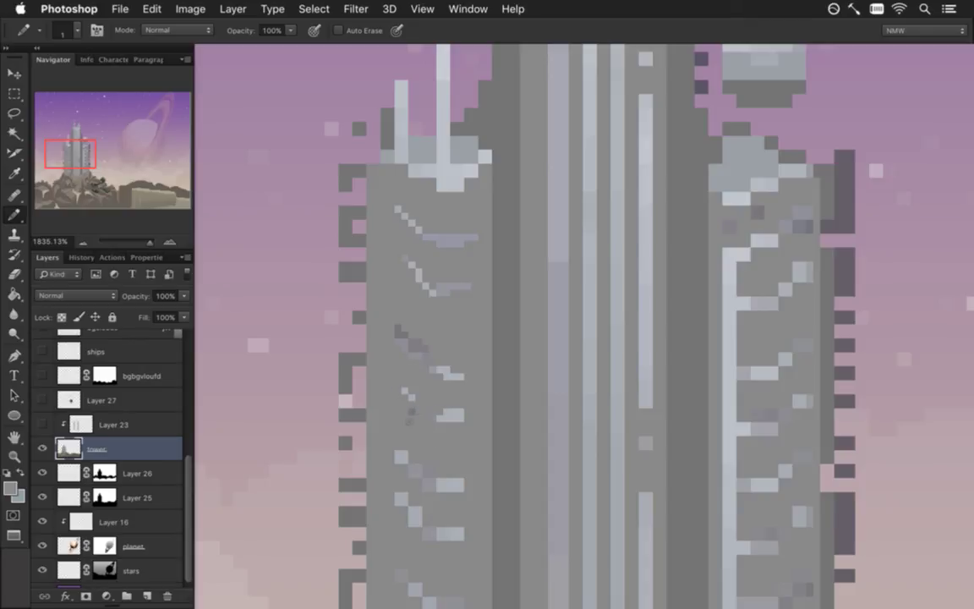
click(449, 429)
click(414, 414)
click(401, 457)
key(ctrl+z)
click(460, 480)
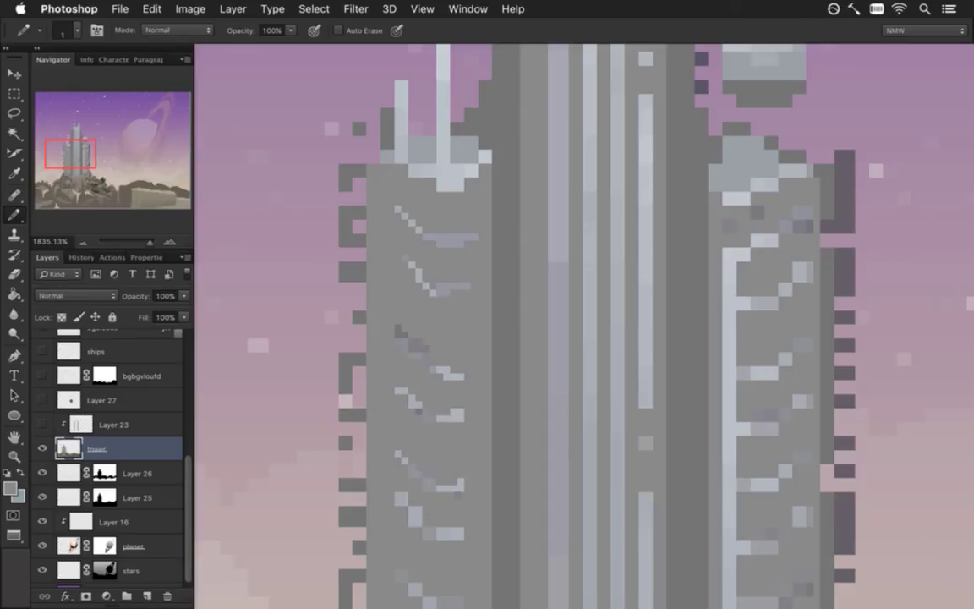
scroll(470, 493, down, 5)
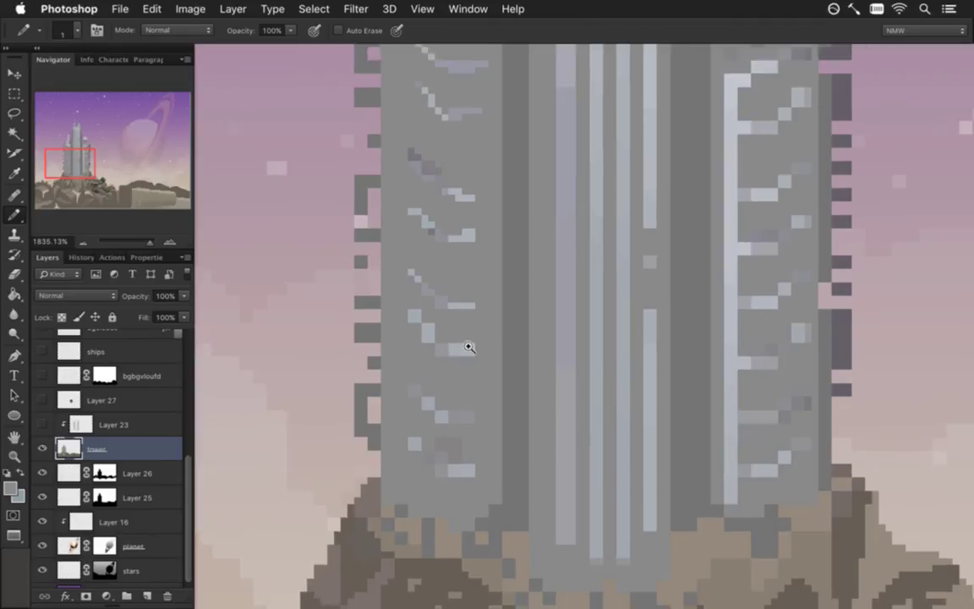
scroll(474, 343, up, 5)
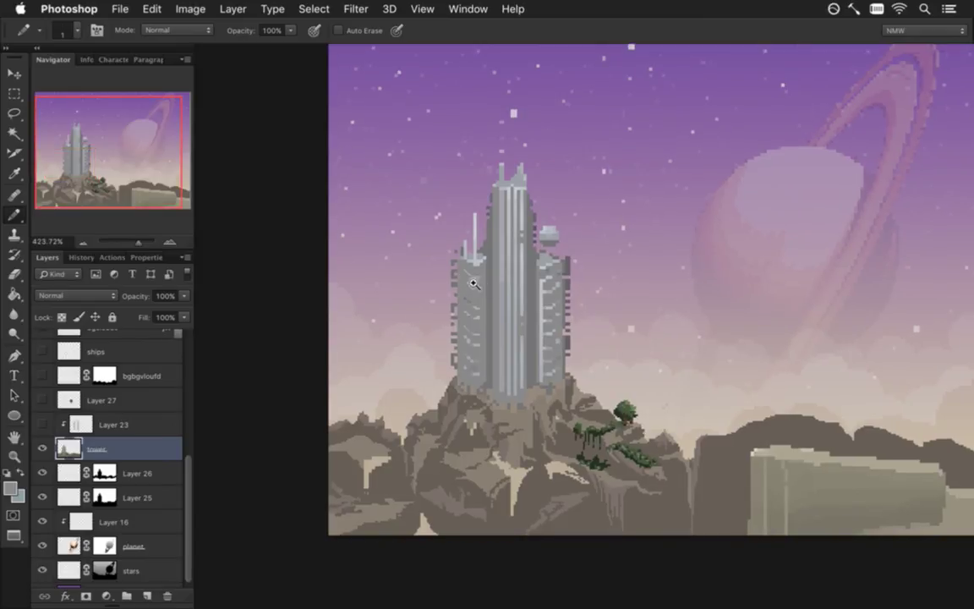
Step: Zoom into the left block, paint over the top diagonal window line in grey, and draw a shorter light one
drag(463, 276, 560, 227)
key(i)
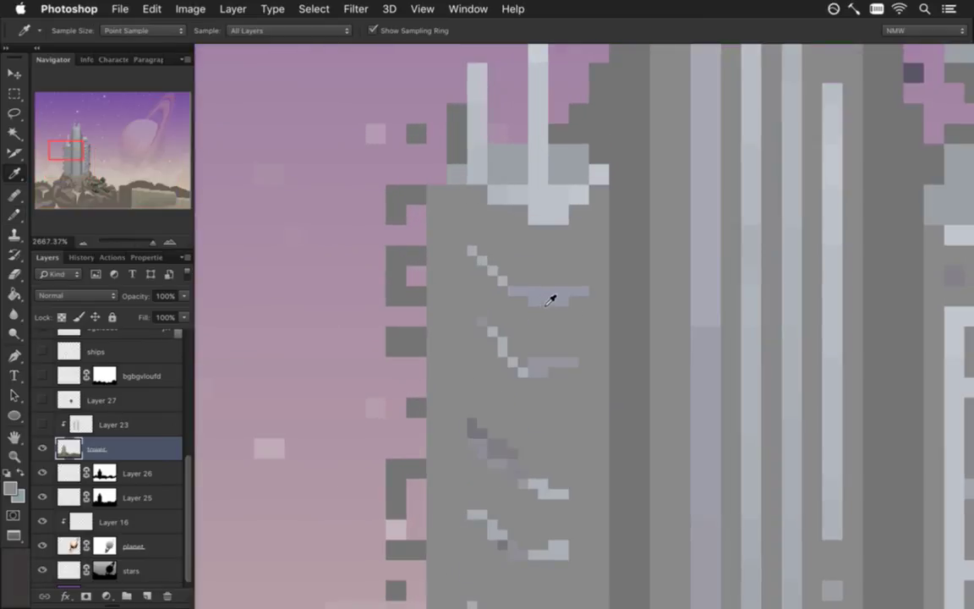
key(e)
key(i)
key(b)
drag(470, 250, 505, 284)
key(i)
key(b)
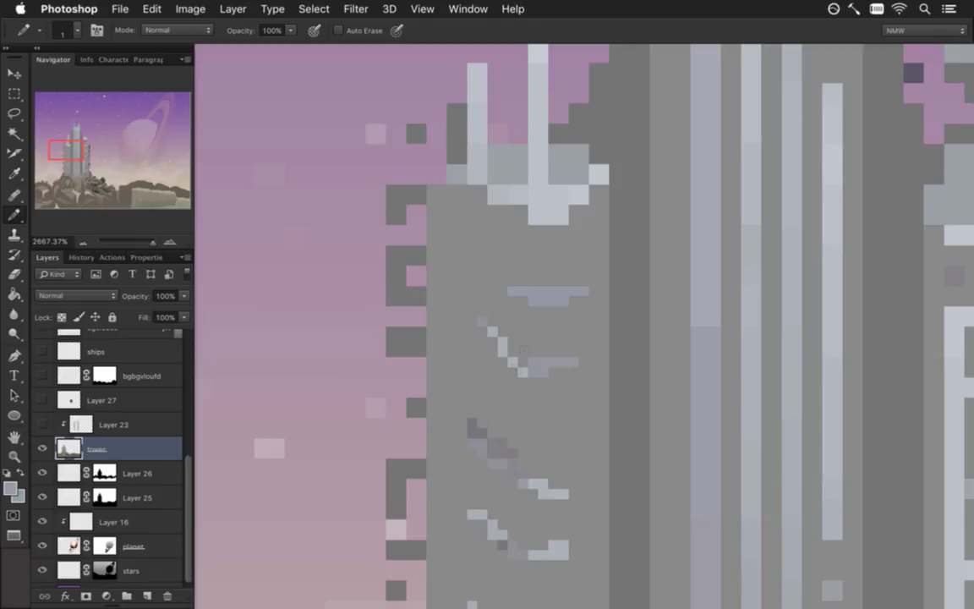
key(i)
key(b)
drag(499, 301, 453, 278)
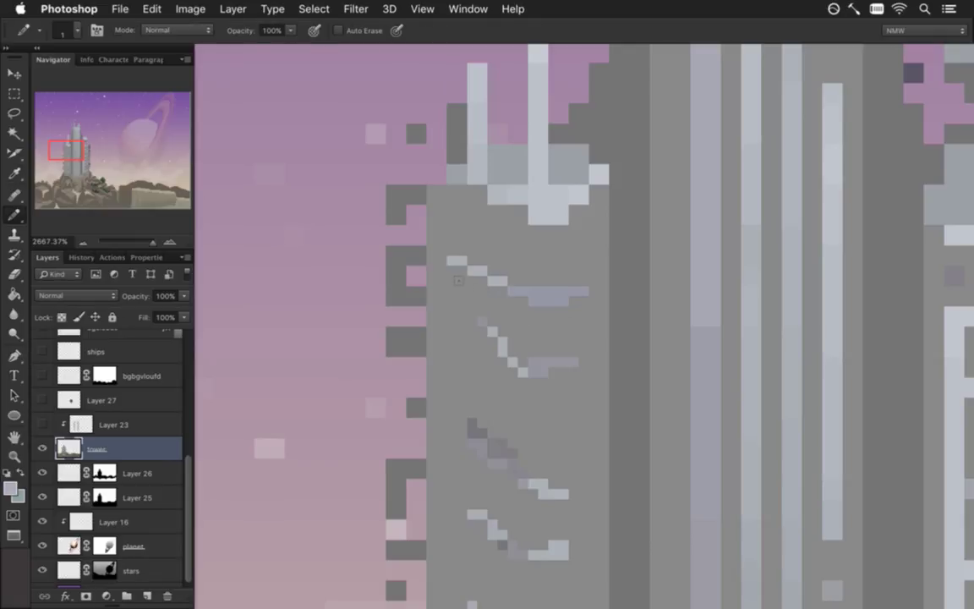
Step: Erase a stray pixel and add light-grey pixels onto the window line
key(e)
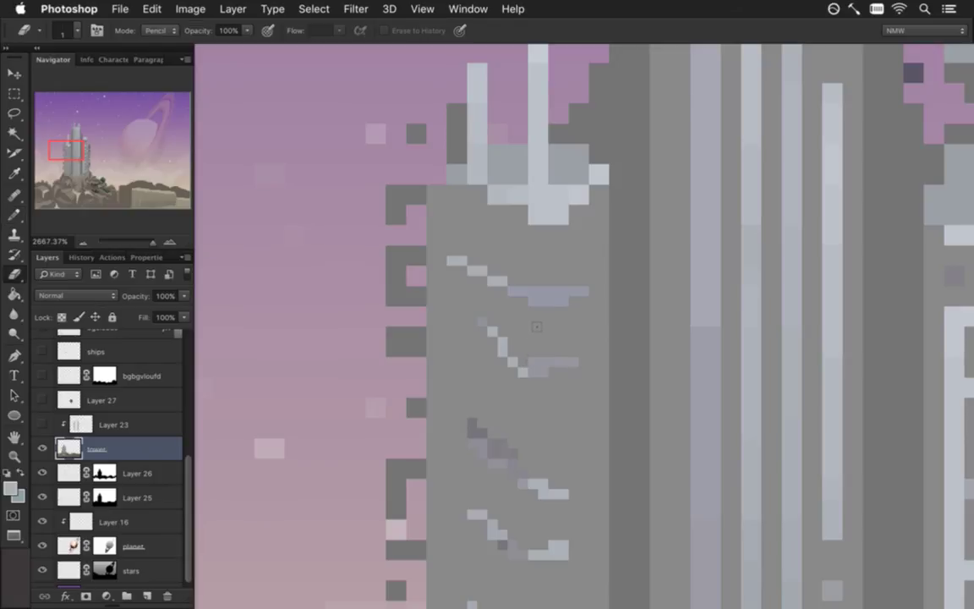
click(451, 252)
key(i)
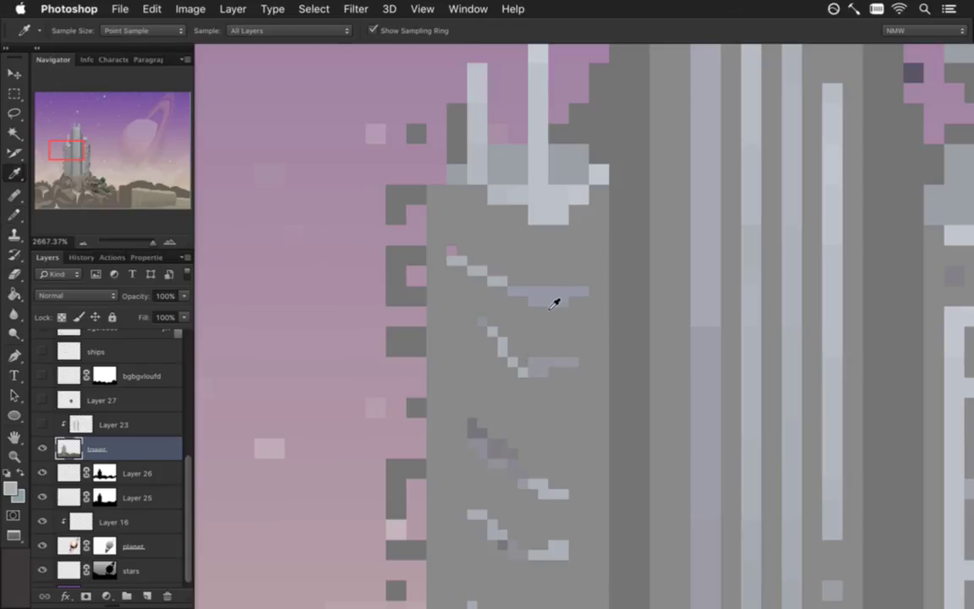
click(495, 283)
key(b)
click(538, 300)
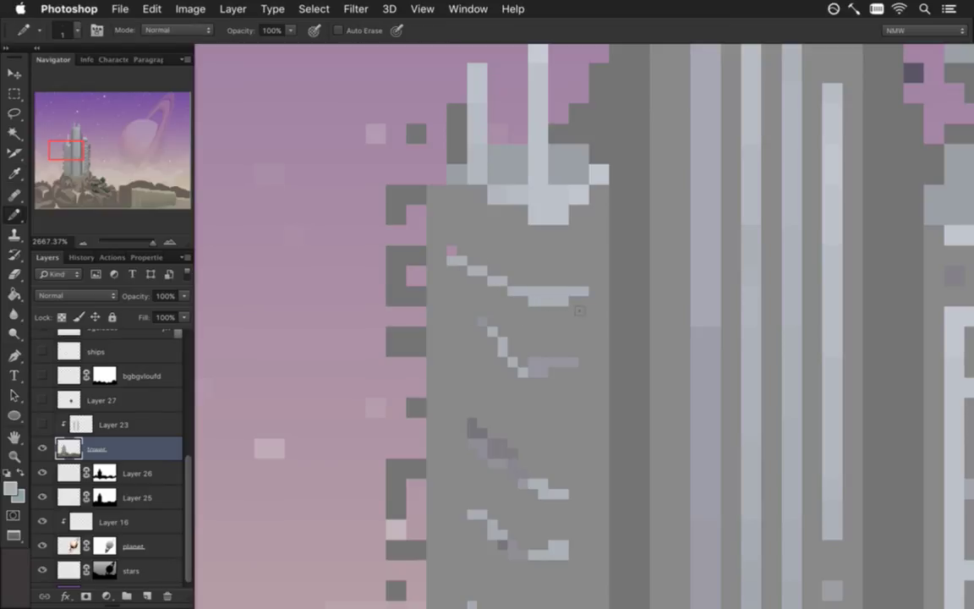
key(ctrl+z)
key(i)
key(b)
key(i)
key(b)
click(545, 297)
Step: Paint a short darker-grey run along the window, resampling greys from the tower
key(i)
click(477, 269)
key(b)
drag(480, 294, 459, 282)
key(i)
click(472, 276)
key(b)
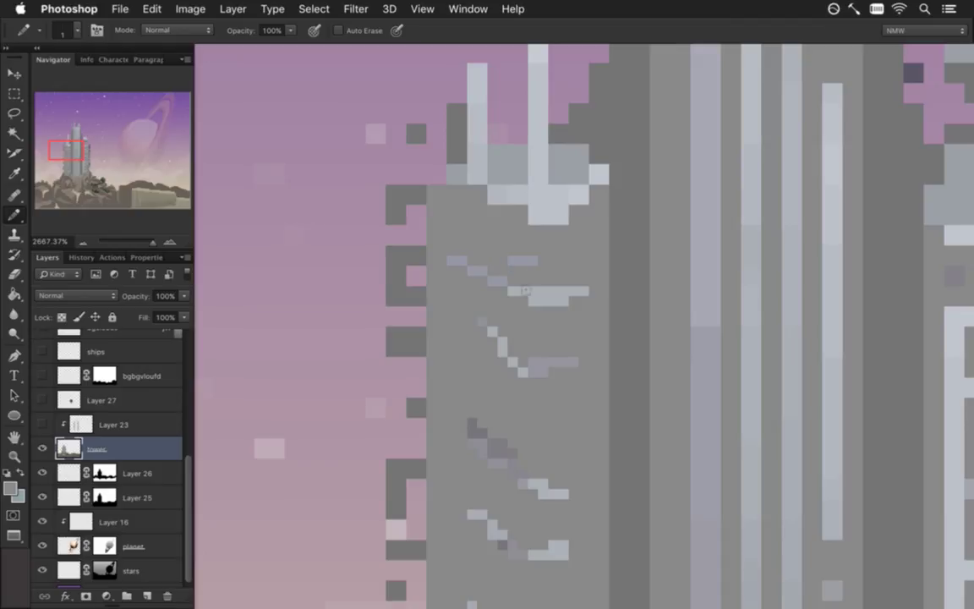
key(i)
click(507, 257)
key(b)
key(i)
click(506, 289)
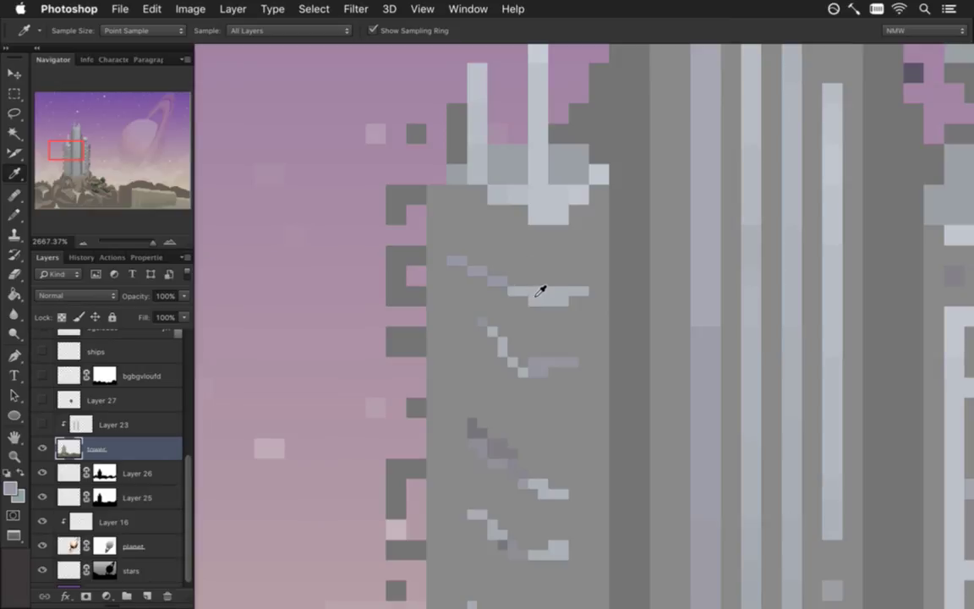
Step: Paint over the second diagonal window line in the wall's grey
scroll(511, 341, down, 5)
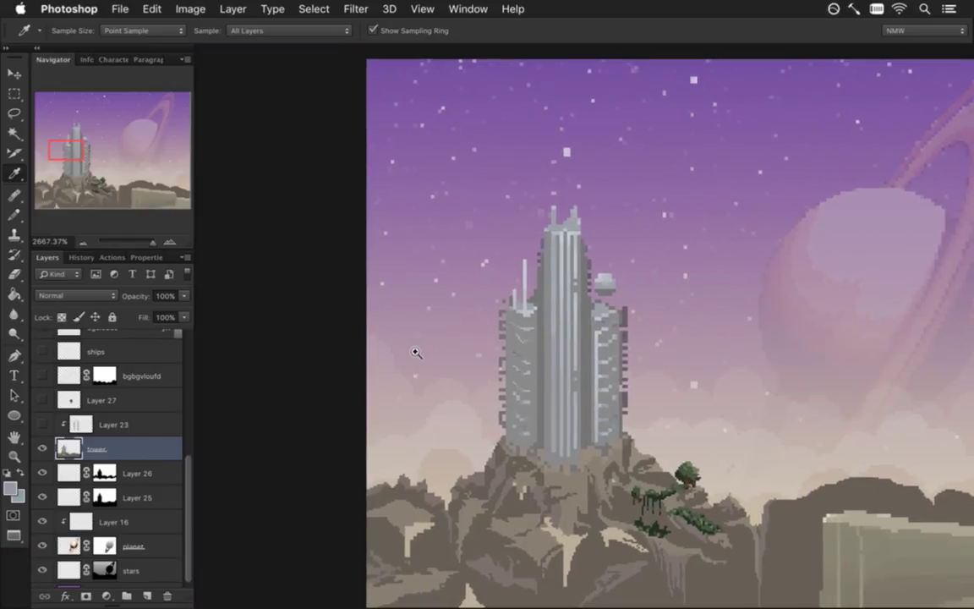
scroll(415, 352, up, 5)
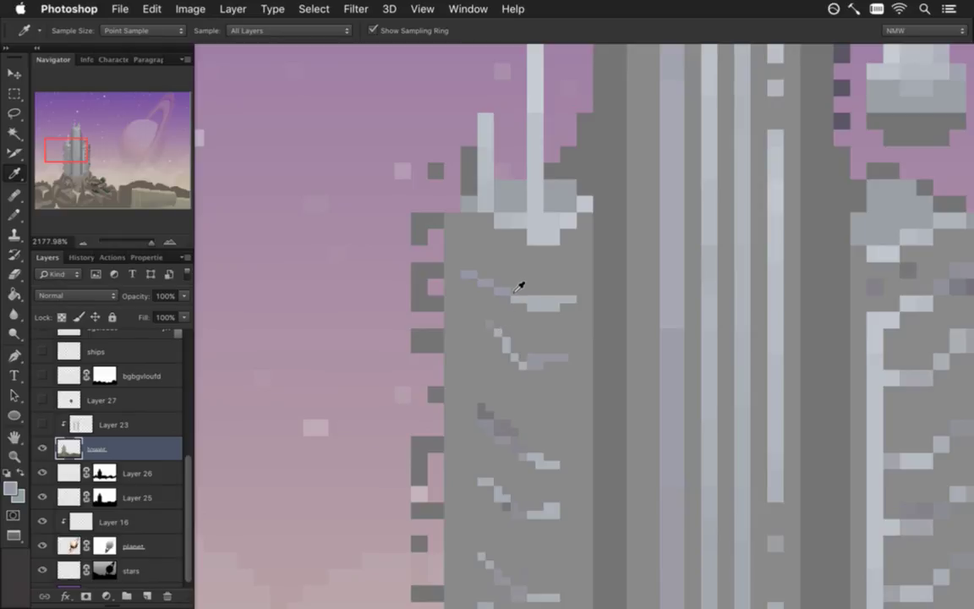
click(547, 313)
key(b)
alt+click(481, 328)
drag(488, 326, 502, 343)
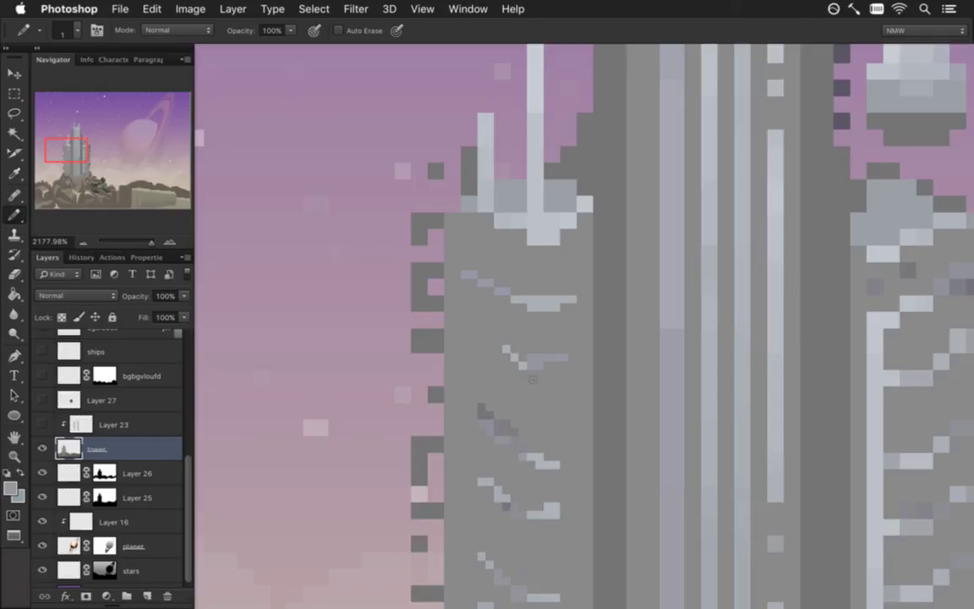
Step: Zoom out to check the whole tower, then marquee-select an area of the left block
drag(544, 428, 467, 394)
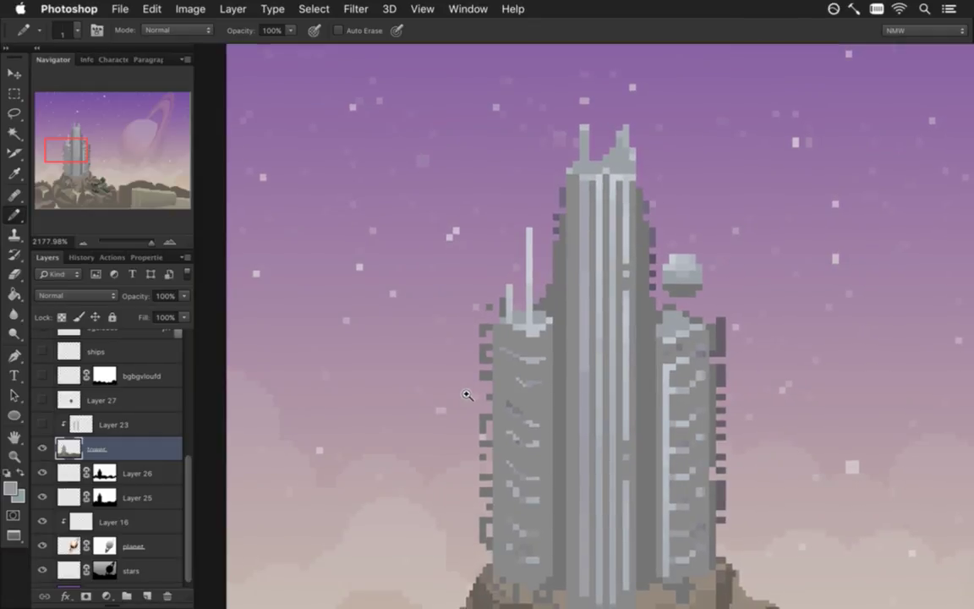
drag(466, 395, 518, 398)
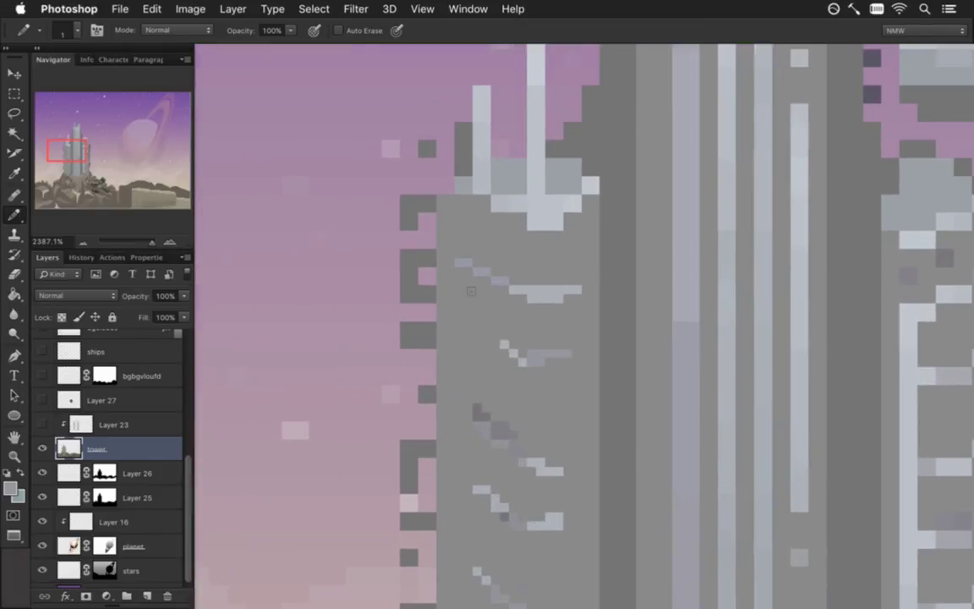
key(m)
drag(438, 239, 588, 312)
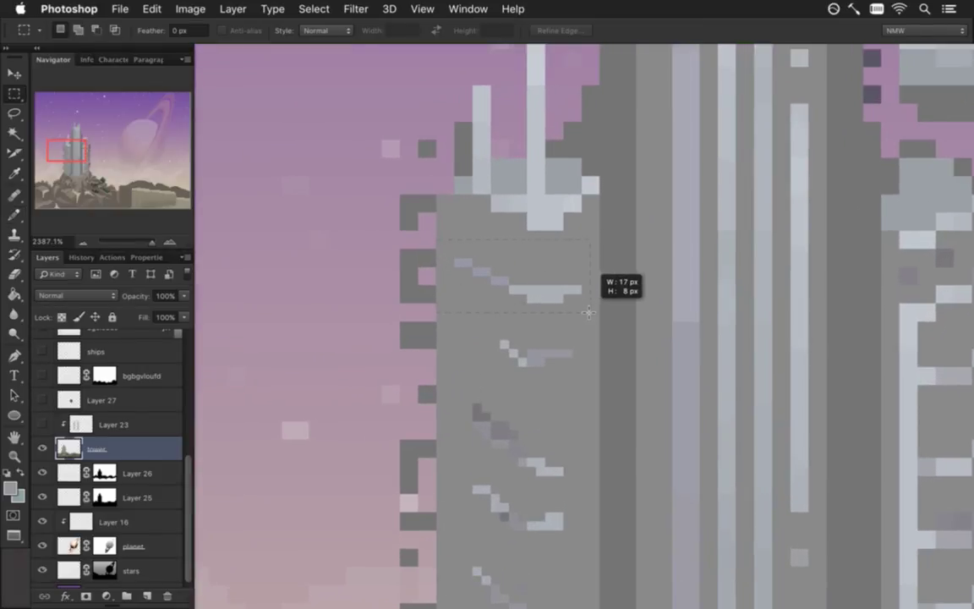
Step: Move a copy of the window stripe 9 px down and clear the selection
key(v)
drag(548, 283, 548, 498)
key(m)
click(505, 431)
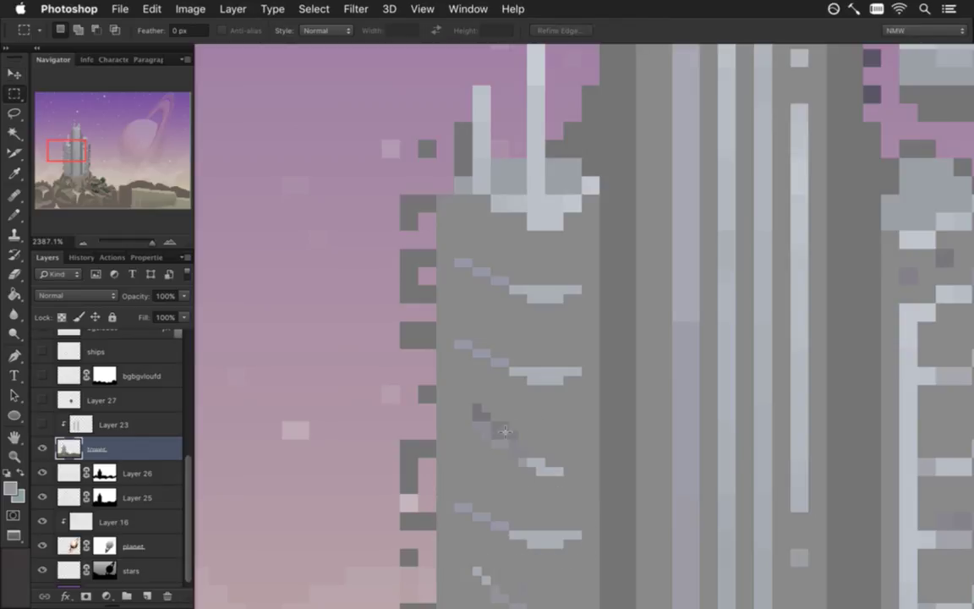
Step: Sample a darker tower grey and flood-fill the stray light pixels and stripe with it
key(i)
click(489, 424)
key(g)
click(474, 508)
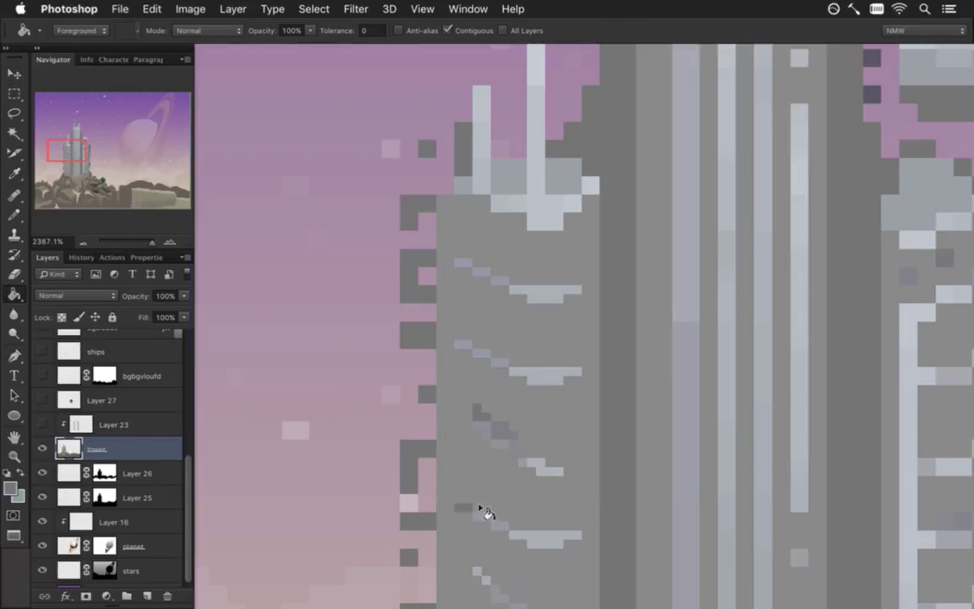
click(502, 524)
key(i)
click(505, 435)
key(g)
click(541, 533)
Step: Select a window ledge and move a copy of it into place, then deselect
key(m)
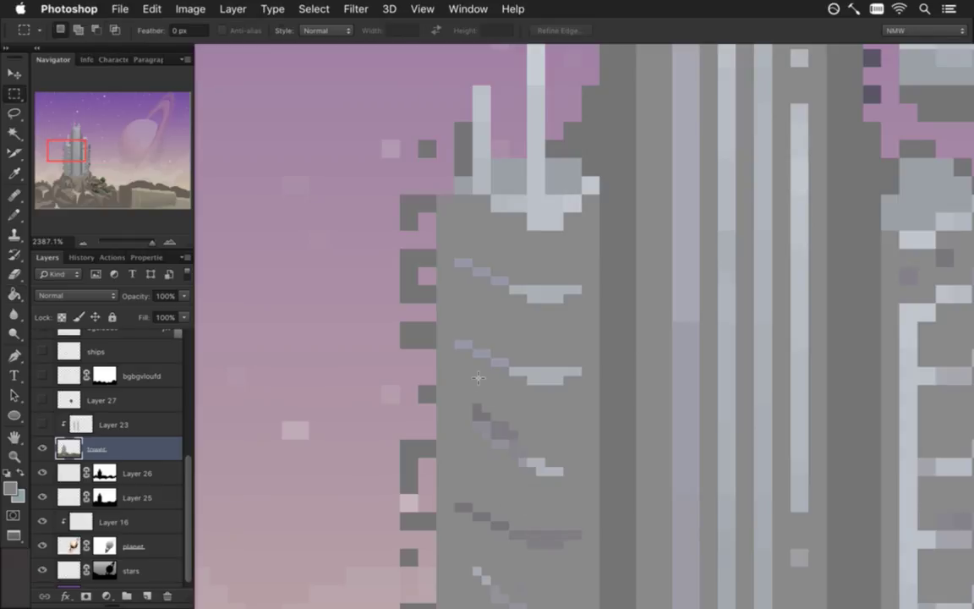
drag(455, 262, 479, 339)
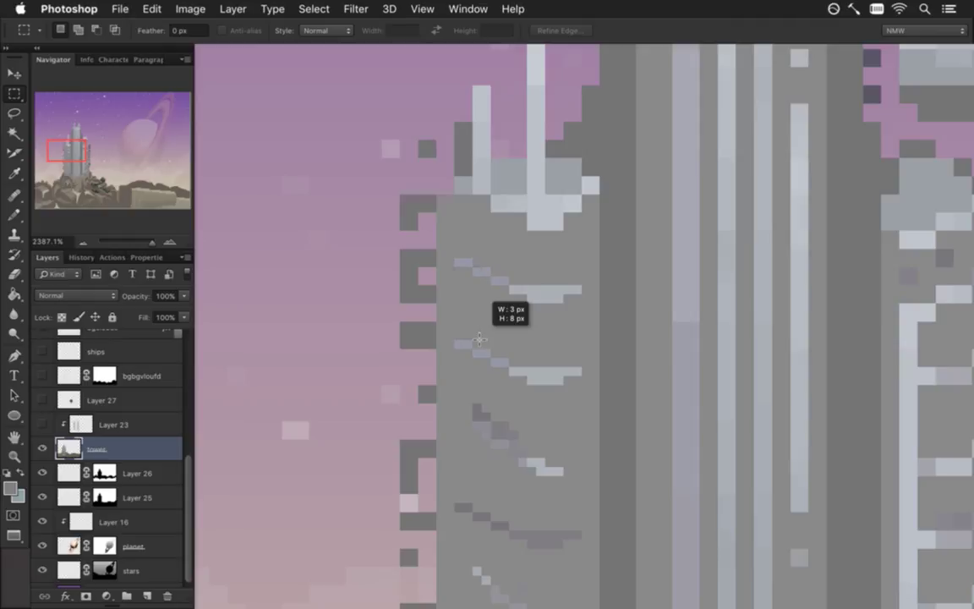
drag(454, 342, 591, 385)
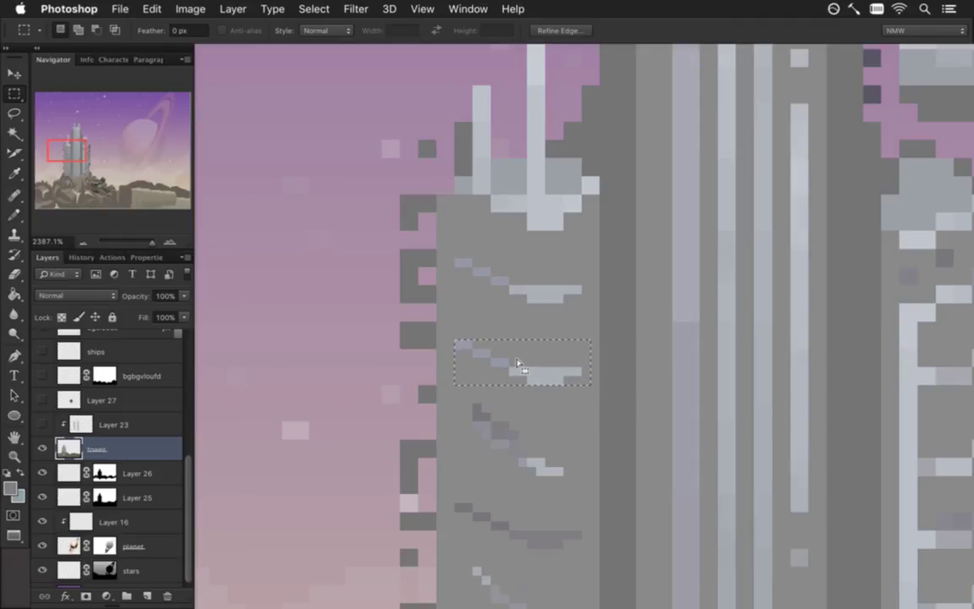
drag(445, 313, 586, 398)
drag(451, 496, 582, 561)
key(v)
drag(552, 517, 546, 423)
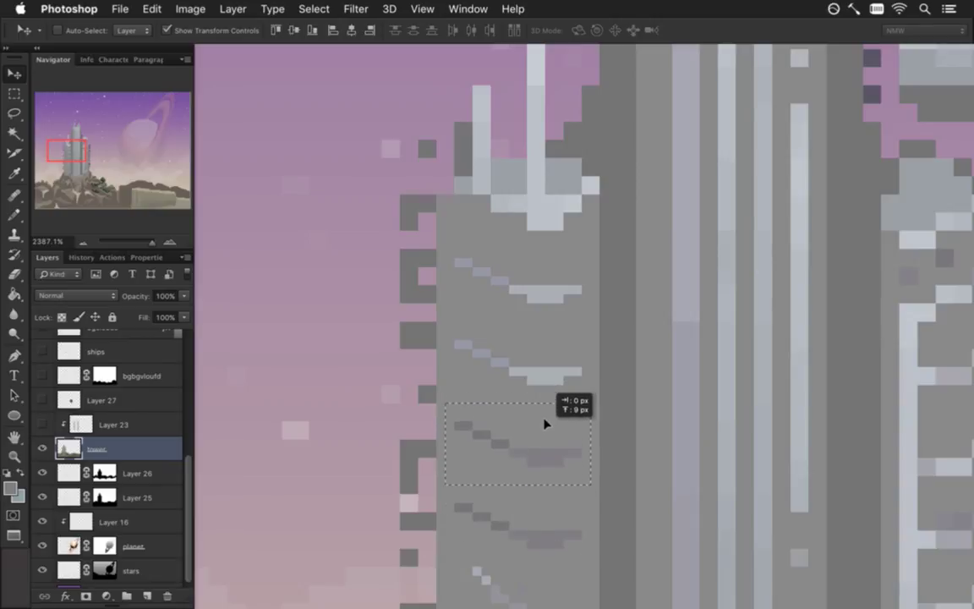
key(m)
key(ctrl+d)
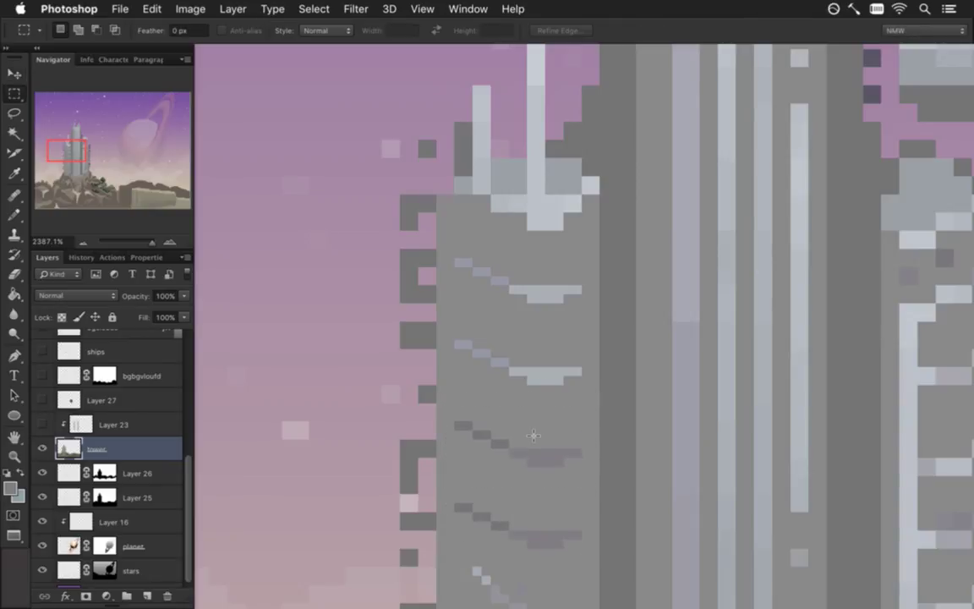
Step: Reposition a small selection lower on the tower face, deselect, and zoom out
drag(444, 349, 482, 423)
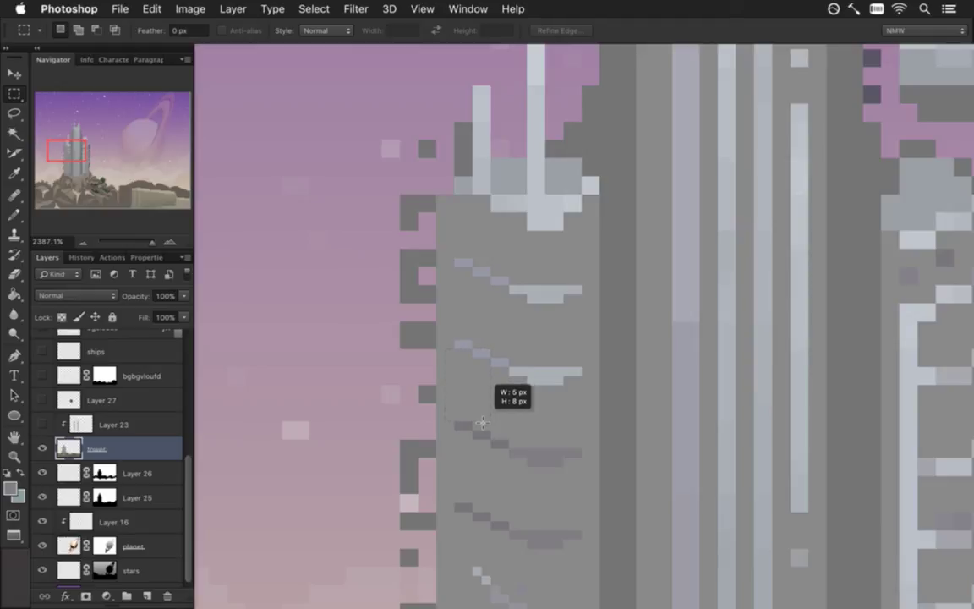
mouse_move(482, 423)
mouse_down()
mouse_move(490, 503)
mouse_move(558, 315)
mouse_up()
key(ctrl+d)
mouse_move(564, 380)
mouse_down()
mouse_move(454, 397)
mouse_move(499, 406)
mouse_up()
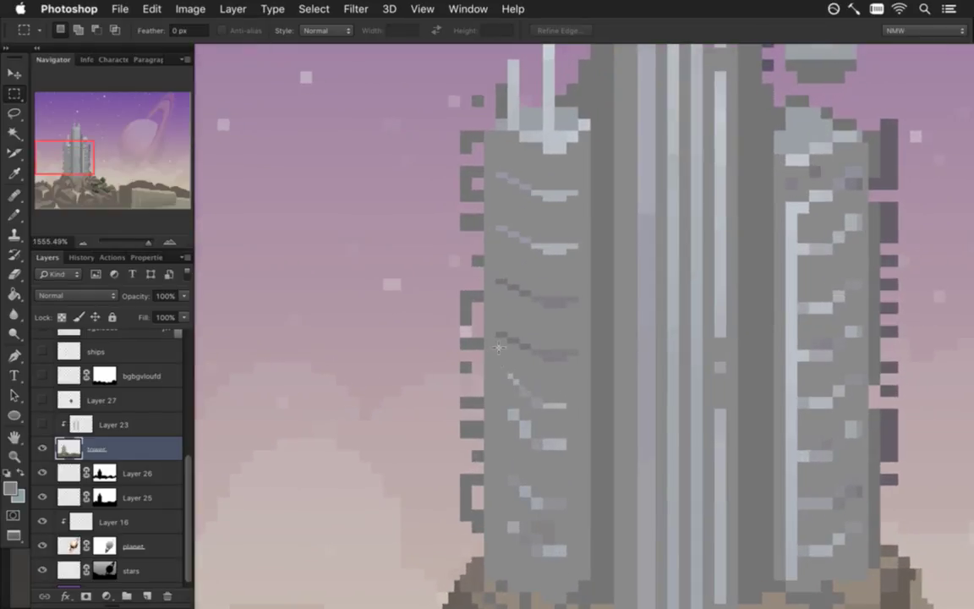
Step: Paint grey over the light detail pixels on the tower with the Pencil
key(i)
key(b)
drag(511, 420, 557, 454)
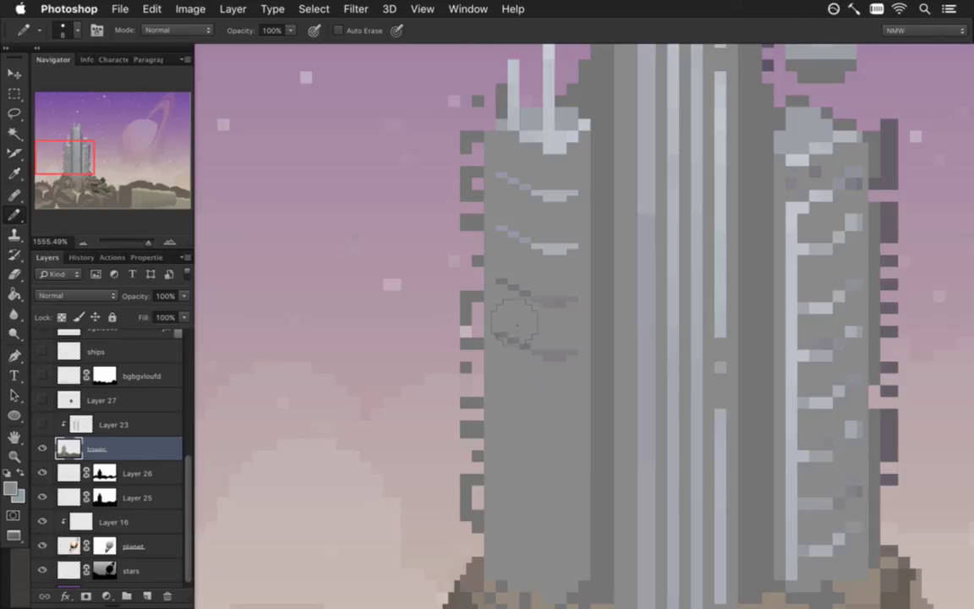
Step: Select a block of left-face windows and copy it twice further down, then deselect
key(m)
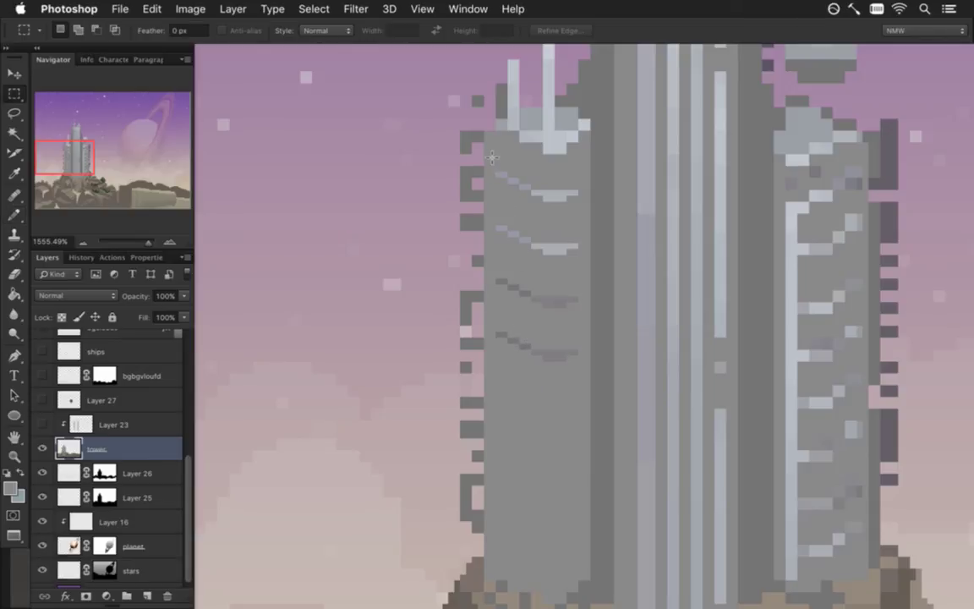
drag(488, 159, 589, 277)
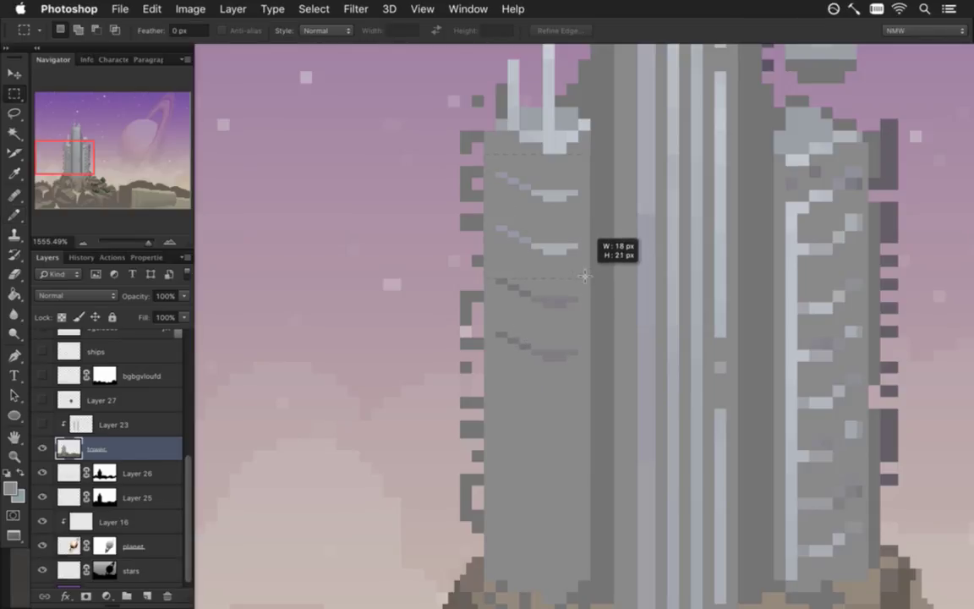
key(v)
drag(569, 221, 566, 415)
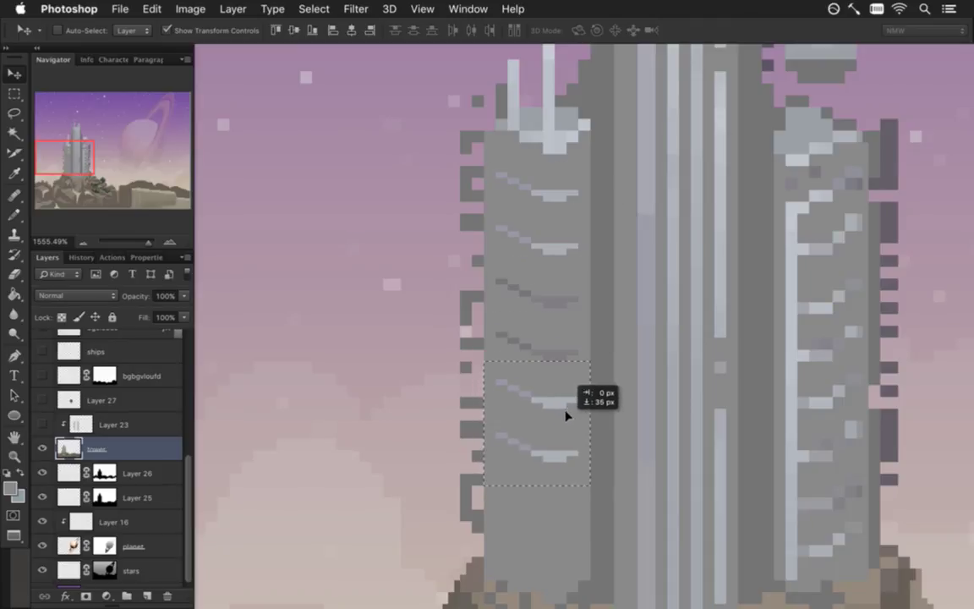
drag(544, 387, 558, 486)
key(ctrl+d)
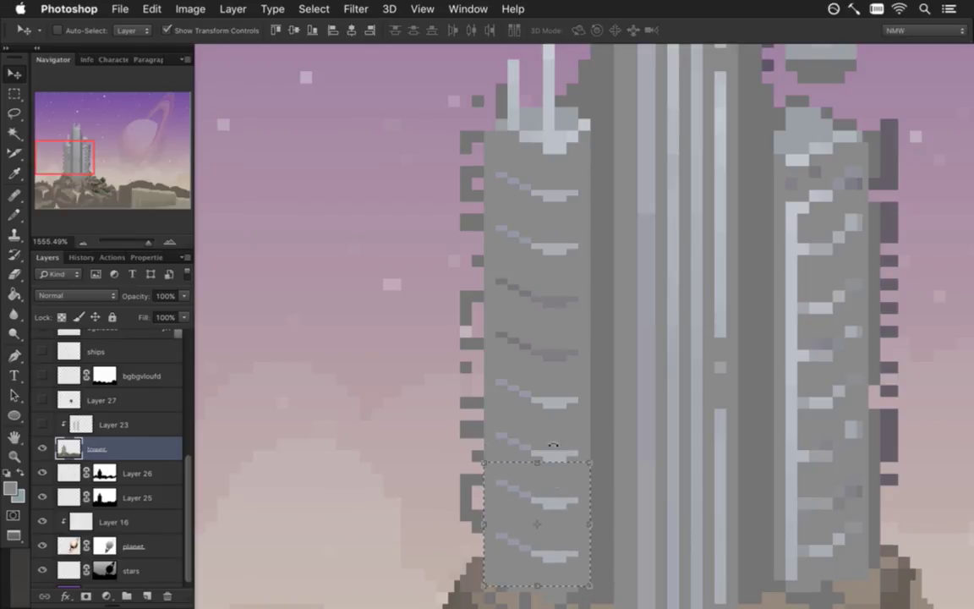
key(m)
drag(547, 526, 552, 393)
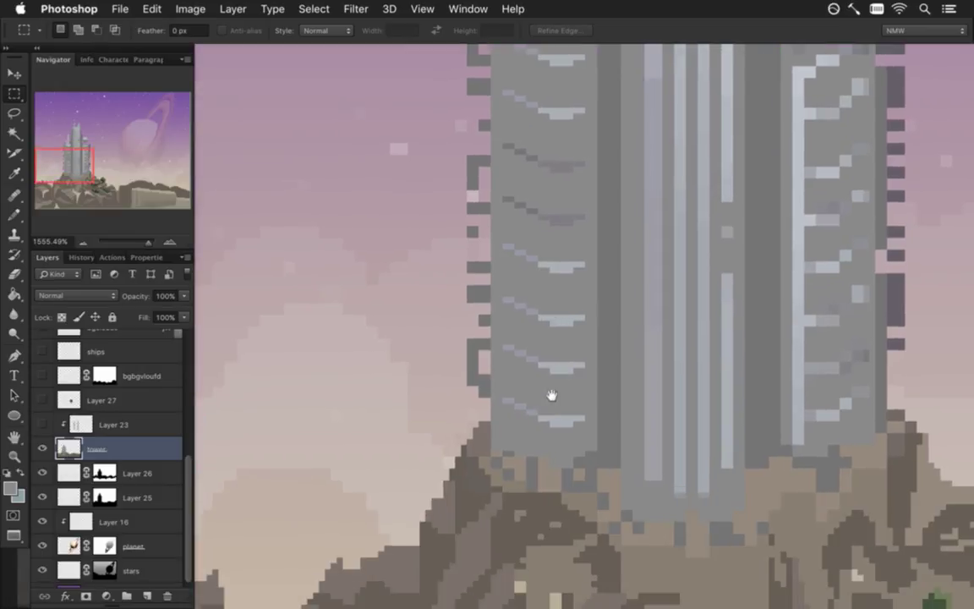
Step: Sample a rock brown, set a 1 px Pencil, and touch up the base-edge pixels
scroll(525, 463, up, 3)
key(i)
click(491, 443)
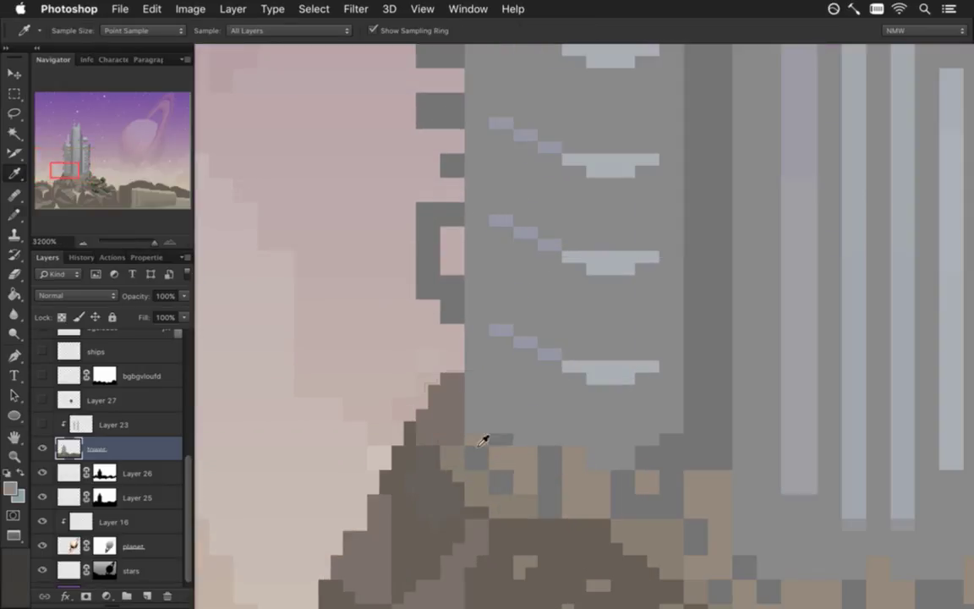
key(b)
key(bracketleft)
key(bracketleft)
key(bracketleft)
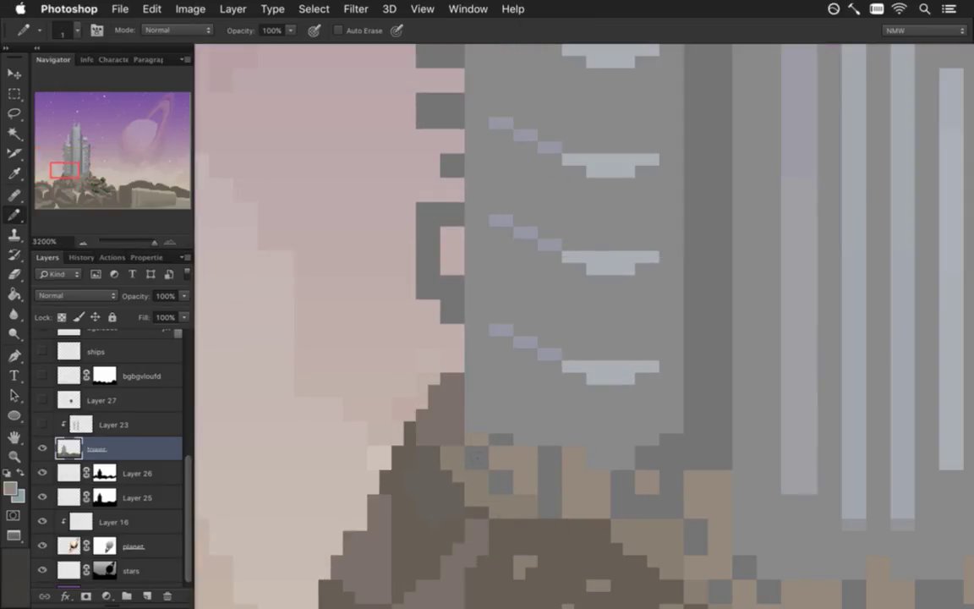
click(507, 439)
alt+click(657, 442)
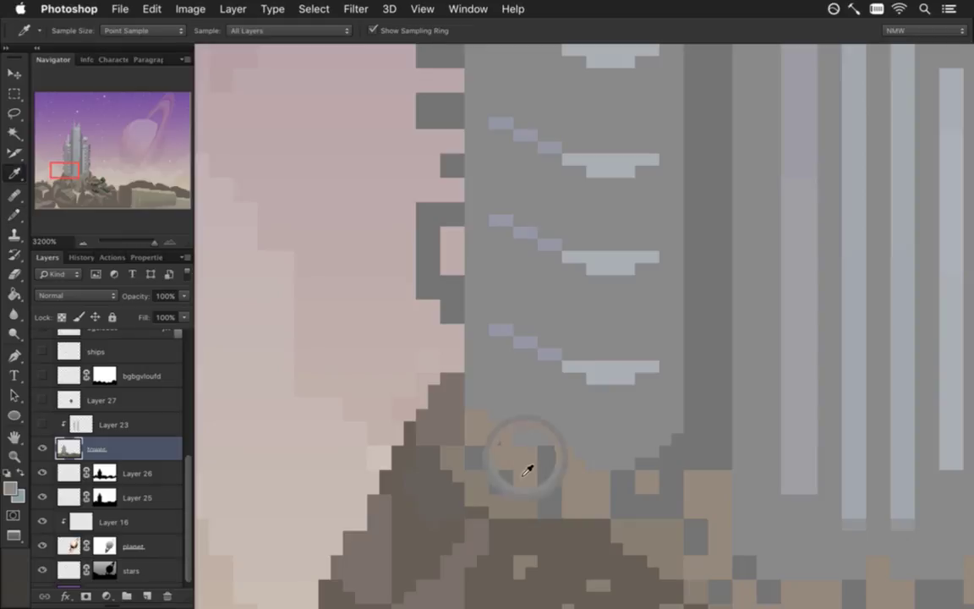
key(ctrl+z)
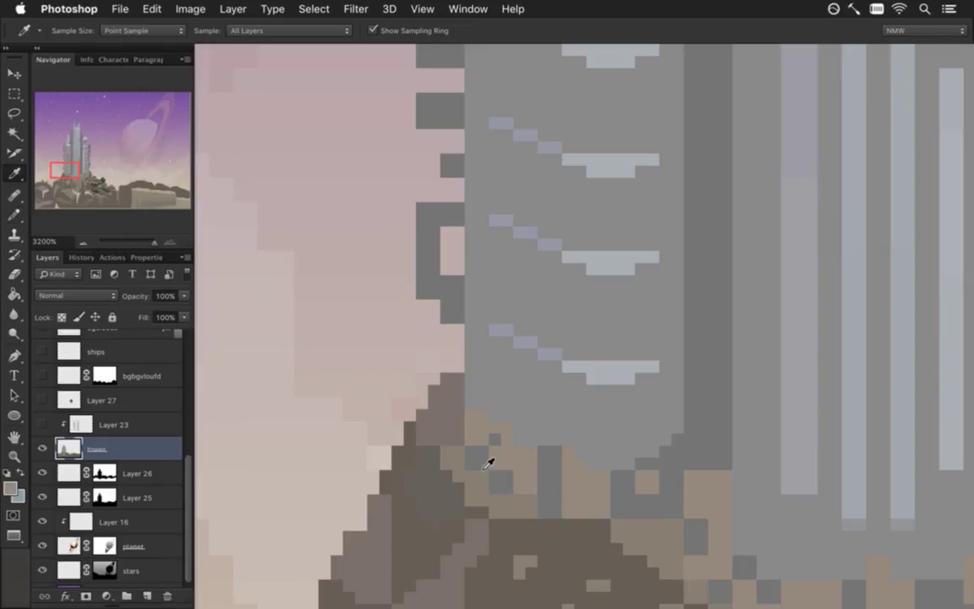
click(494, 438)
Step: Sample rock colours and paint a beige pixel staircase along the tower's left base edge
alt+click(483, 480)
click(542, 530)
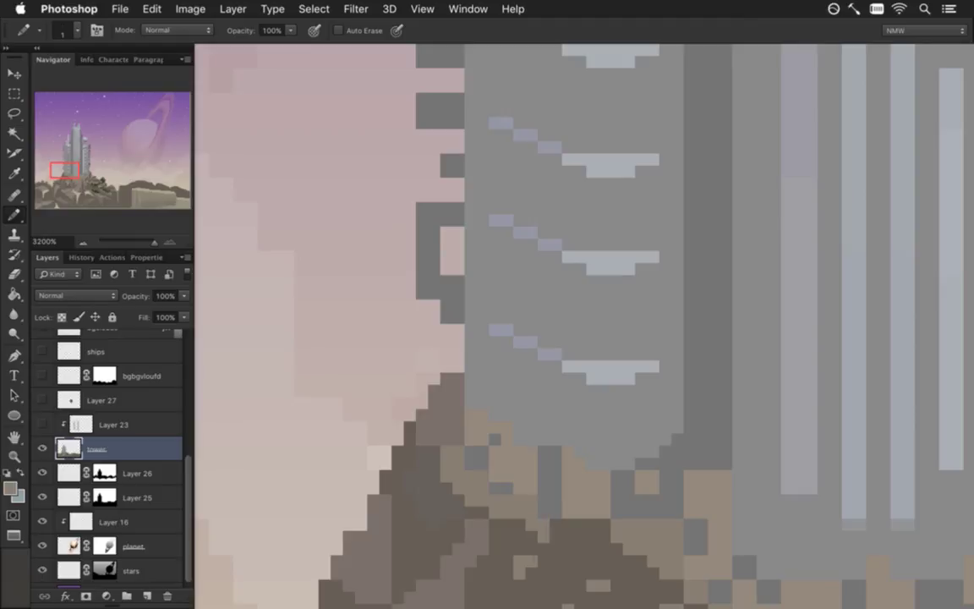
drag(626, 504, 517, 474)
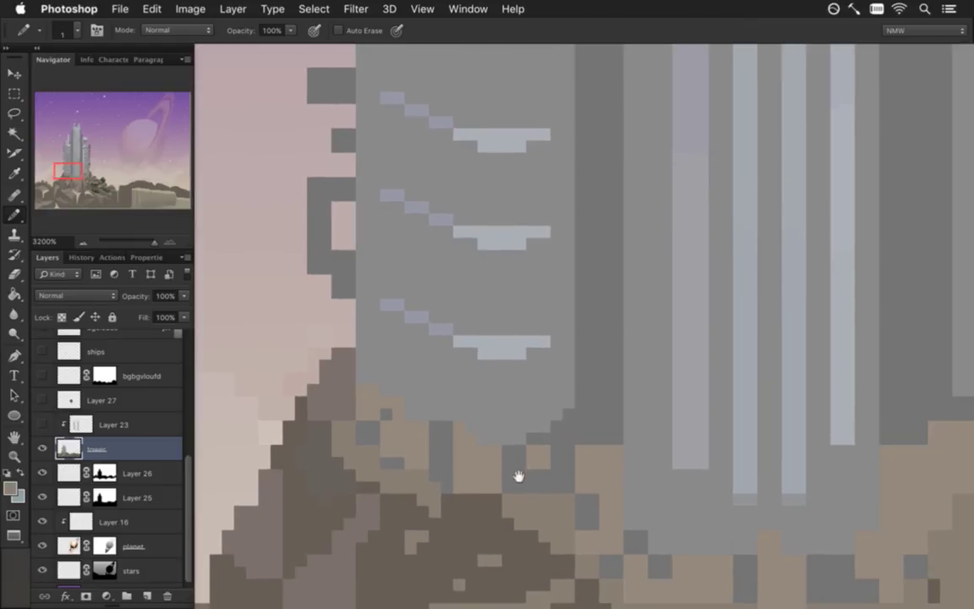
alt+click(526, 470)
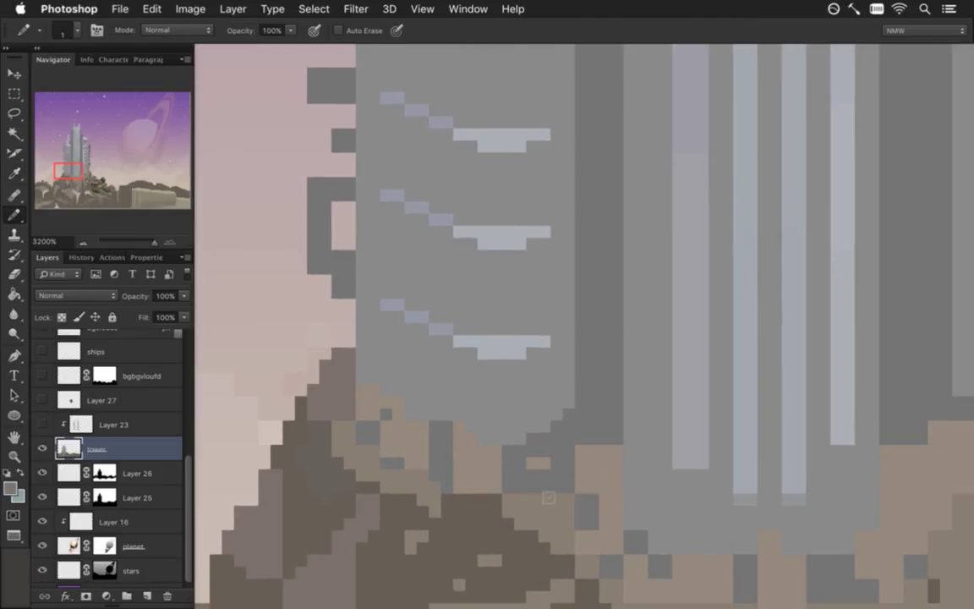
alt+click(533, 452)
alt+click(558, 493)
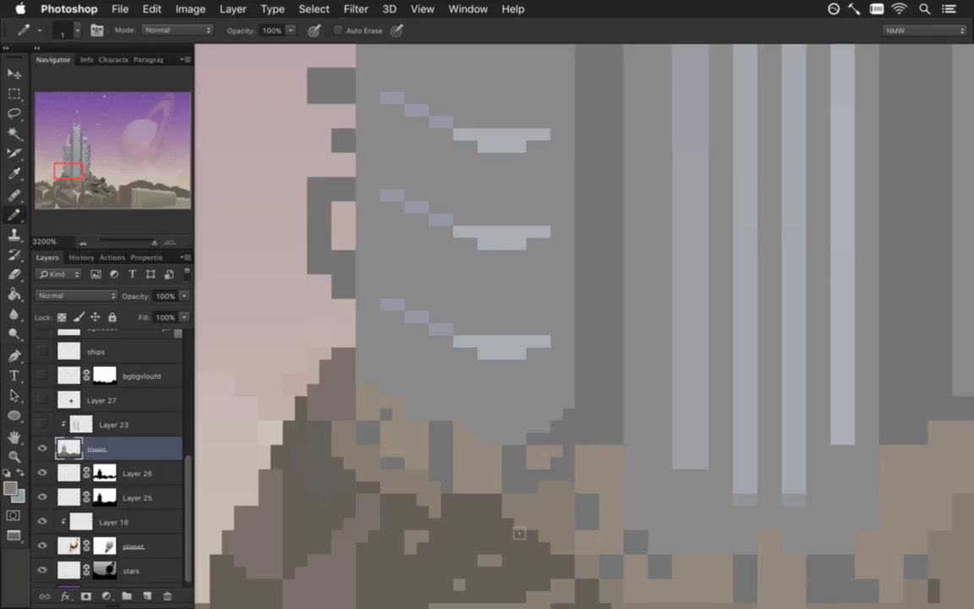
key(alt)
alt+click(598, 493)
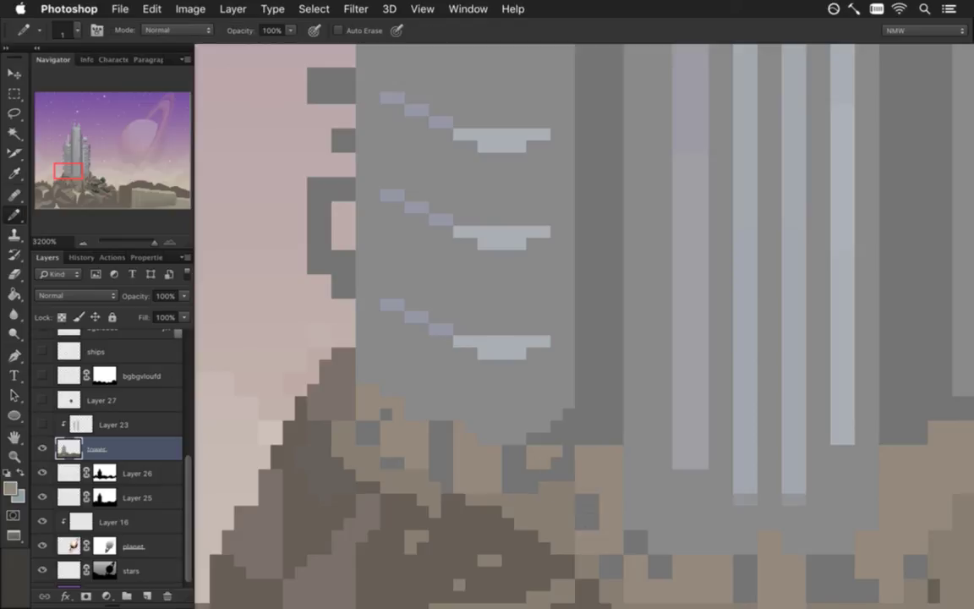
drag(620, 397, 602, 441)
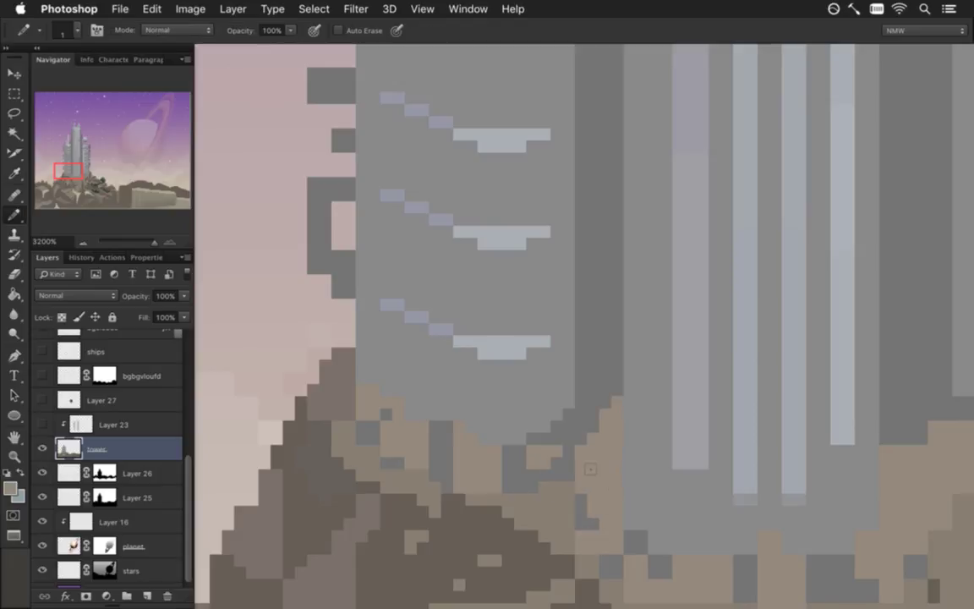
Step: Turn grey pixels in the middle of the base beige, then sample colours on the right side
drag(650, 498, 516, 385)
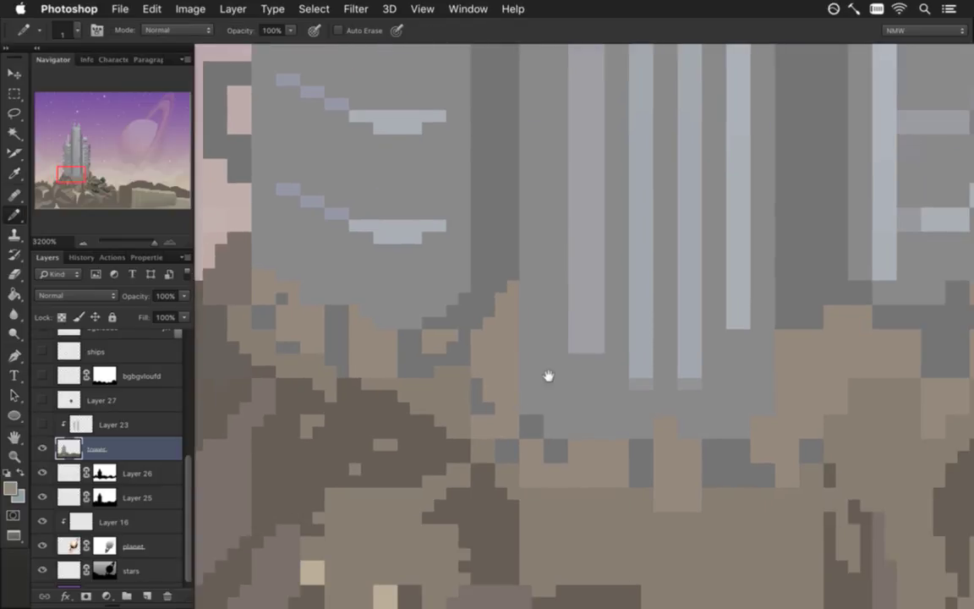
key(alt)
alt+click(511, 389)
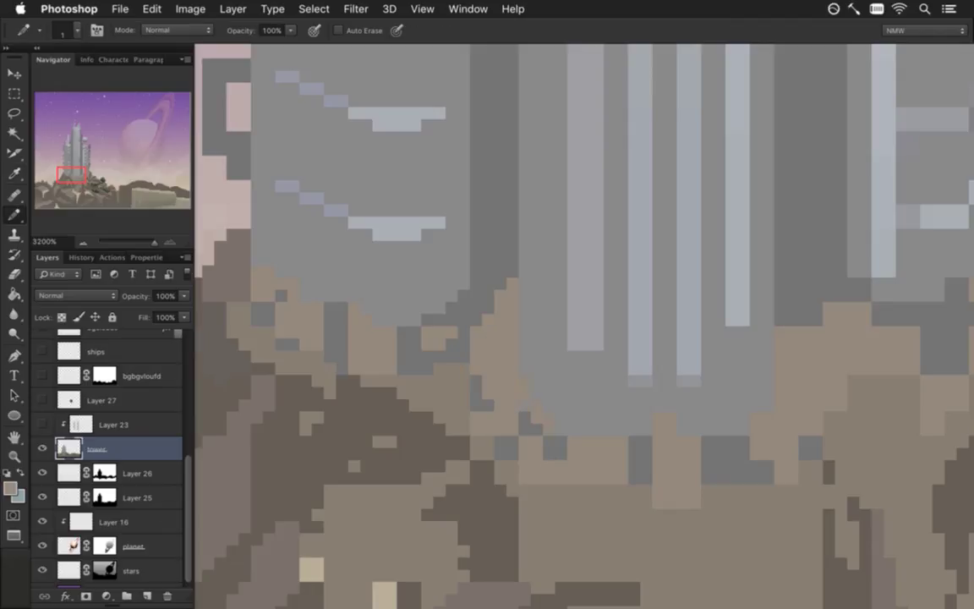
click(488, 404)
click(513, 440)
drag(580, 502, 597, 526)
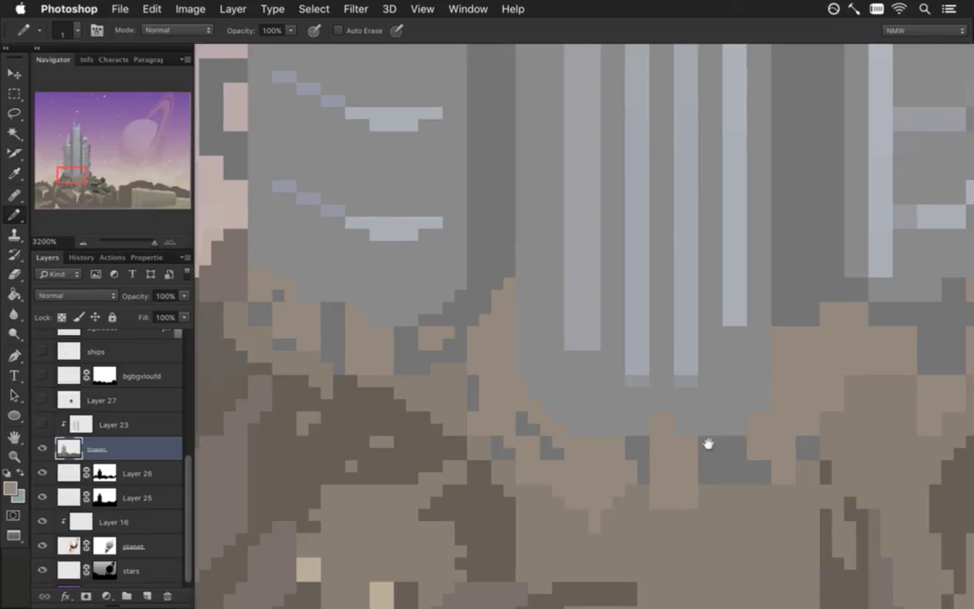
drag(706, 443, 582, 430)
key(alt)
click(487, 448)
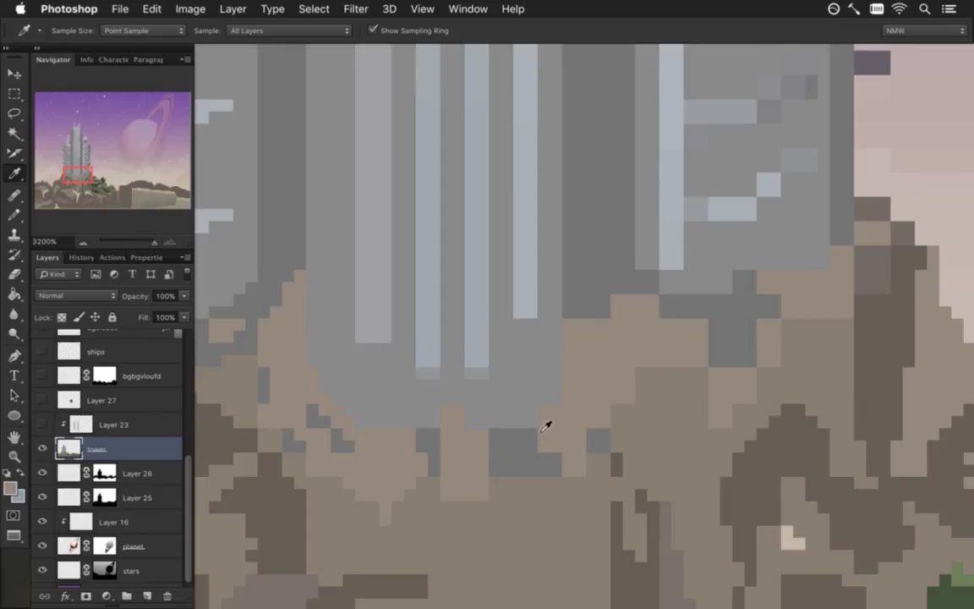
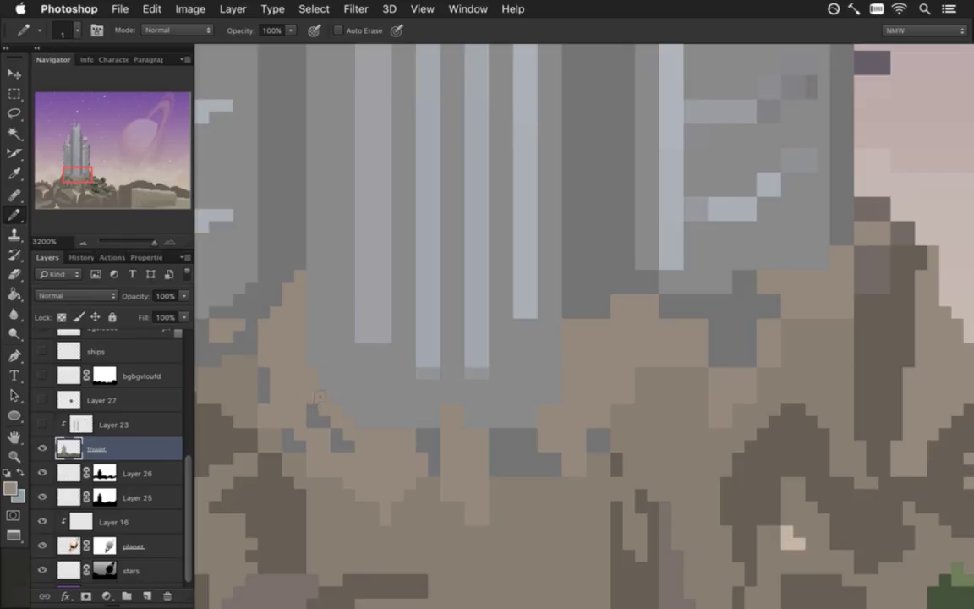
Step: Sample the tower-base grey and repaint a short pixel strip along the tower's lower edge
key(i)
click(516, 468)
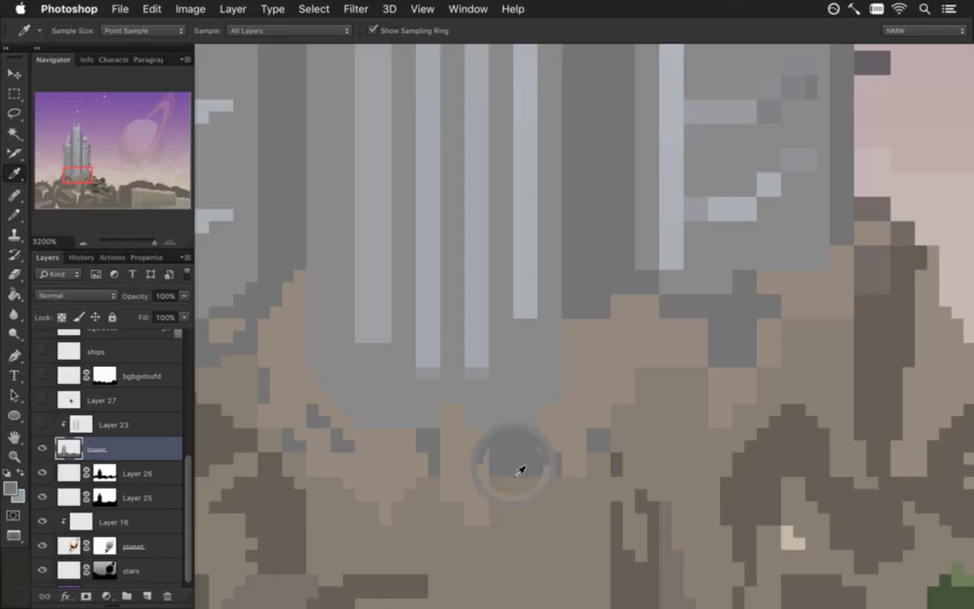
key(b)
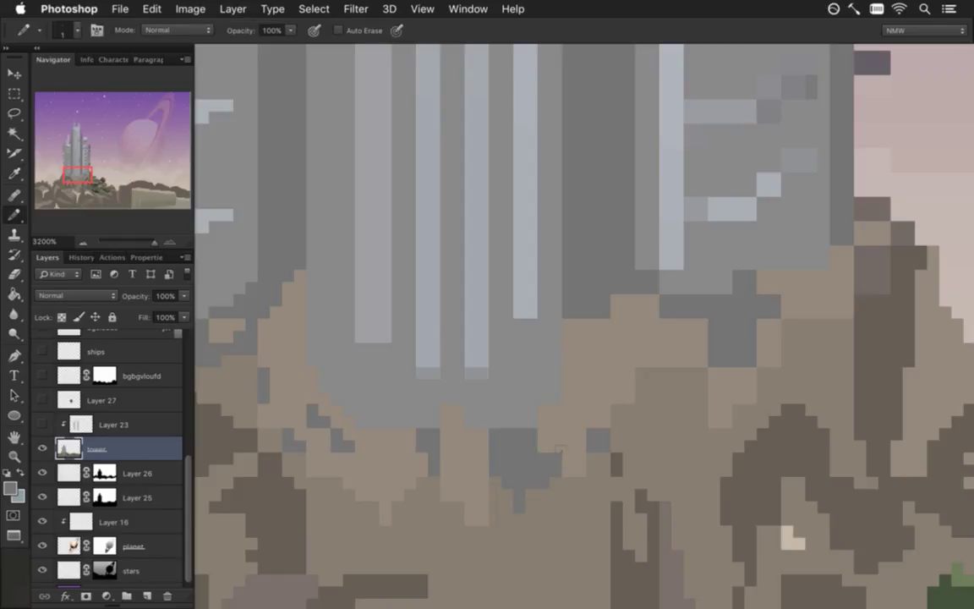
drag(580, 484, 580, 523)
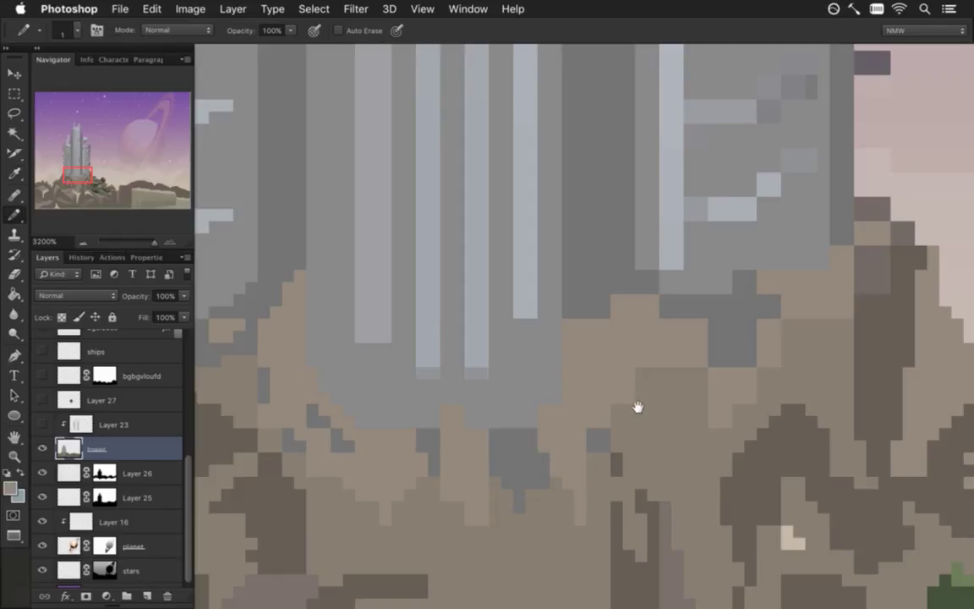
drag(637, 407, 481, 402)
click(396, 453)
Step: Turn stray grey pixels beside the tower into lighter rock tan
click(434, 442)
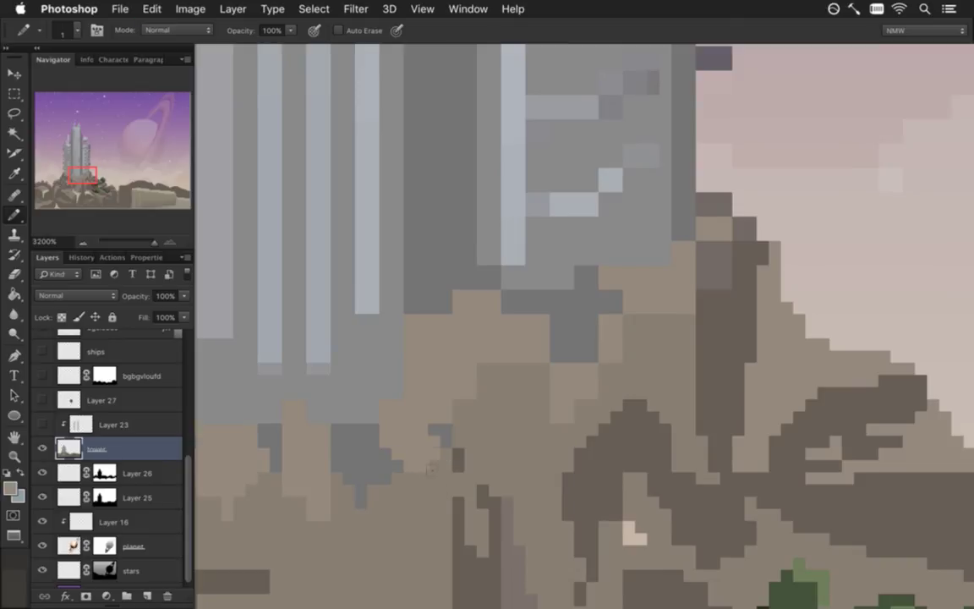
click(483, 378)
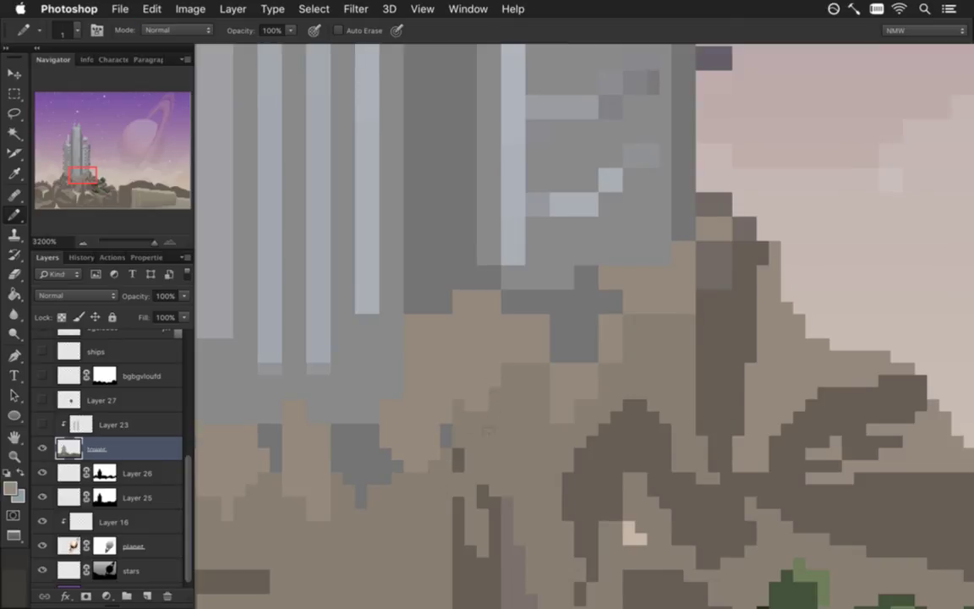
click(447, 300)
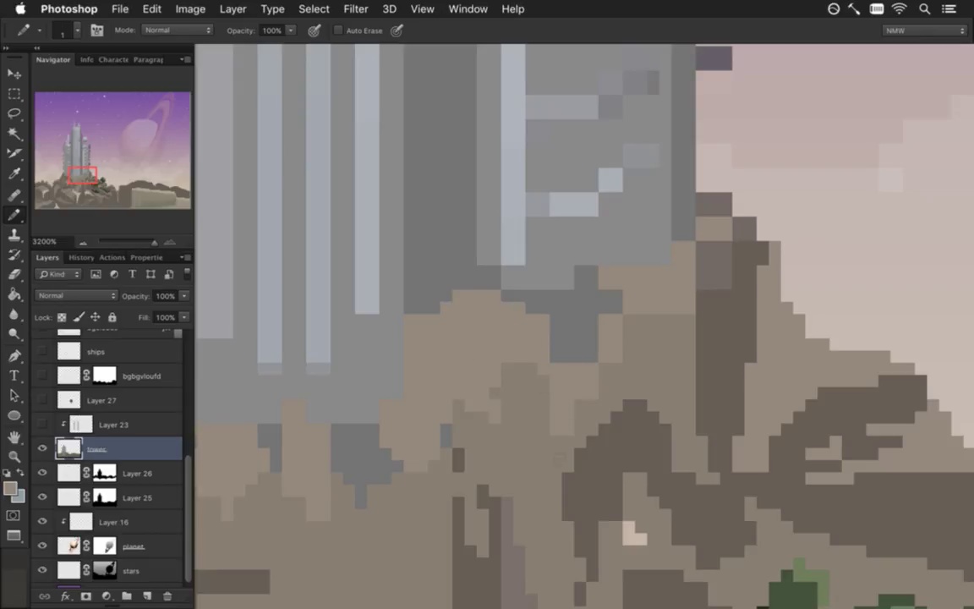
drag(592, 357, 629, 344)
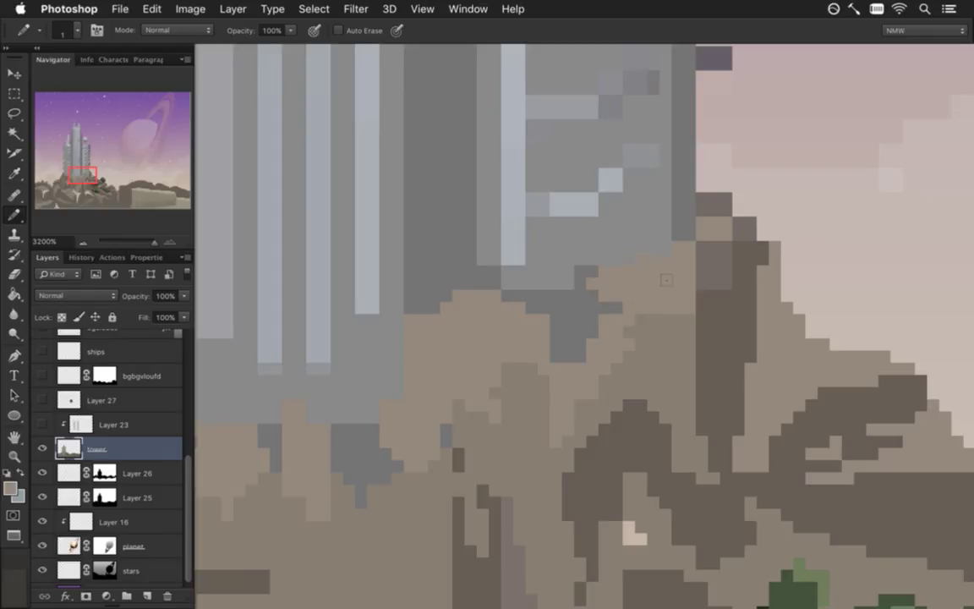
click(615, 295)
Step: Add darker rock pixels along the hill's edge using a sampled rock colour
mouse_move(669, 454)
mouse_down()
mouse_move(563, 390)
mouse_move(489, 471)
mouse_up()
alt+click(543, 292)
drag(525, 342, 524, 313)
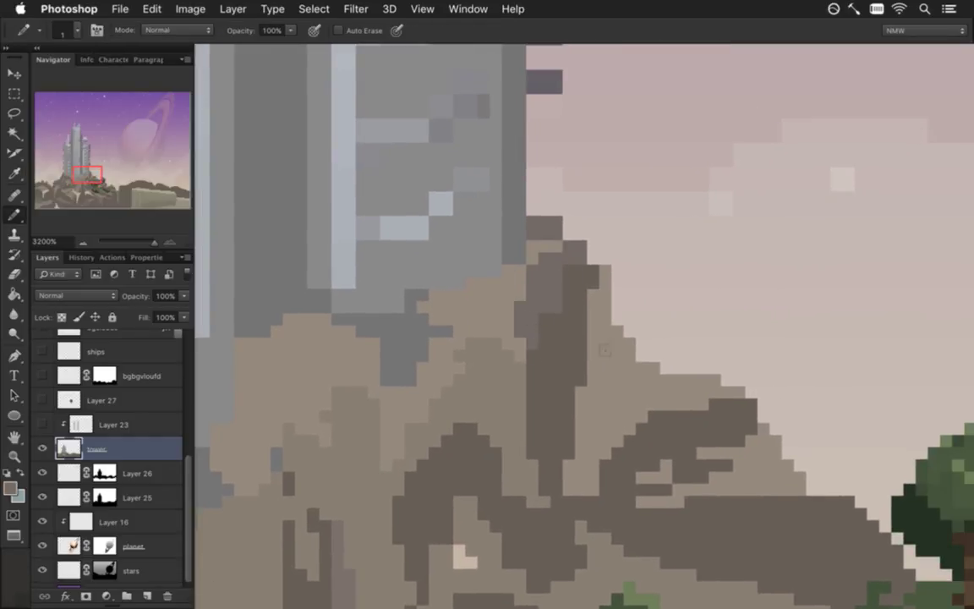
key(i)
click(548, 302)
scroll(434, 435, down, 5)
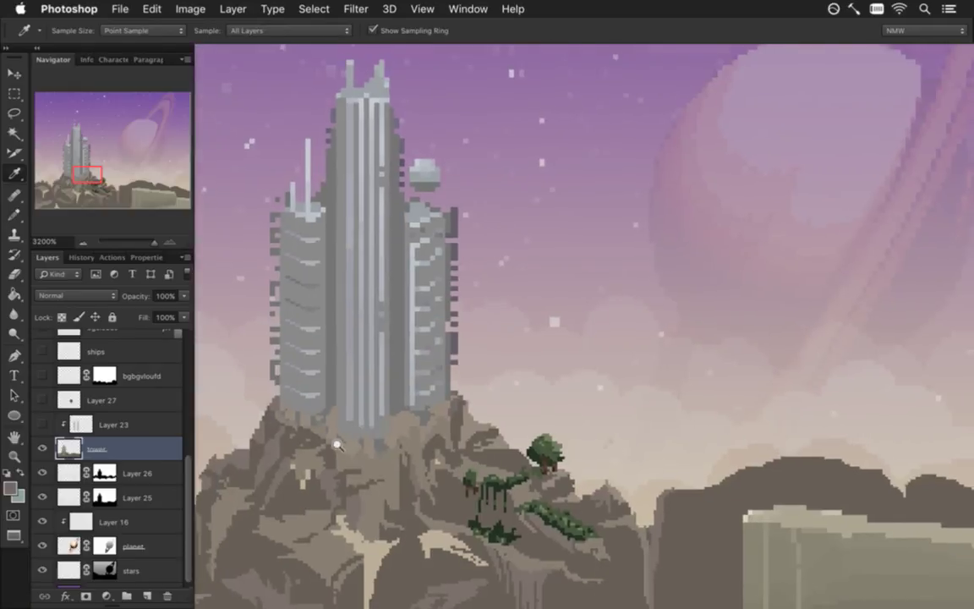
Step: Fill a rock patch near the tower base darker and add dark pixels there
drag(407, 449, 476, 421)
scroll(511, 423, up, 1)
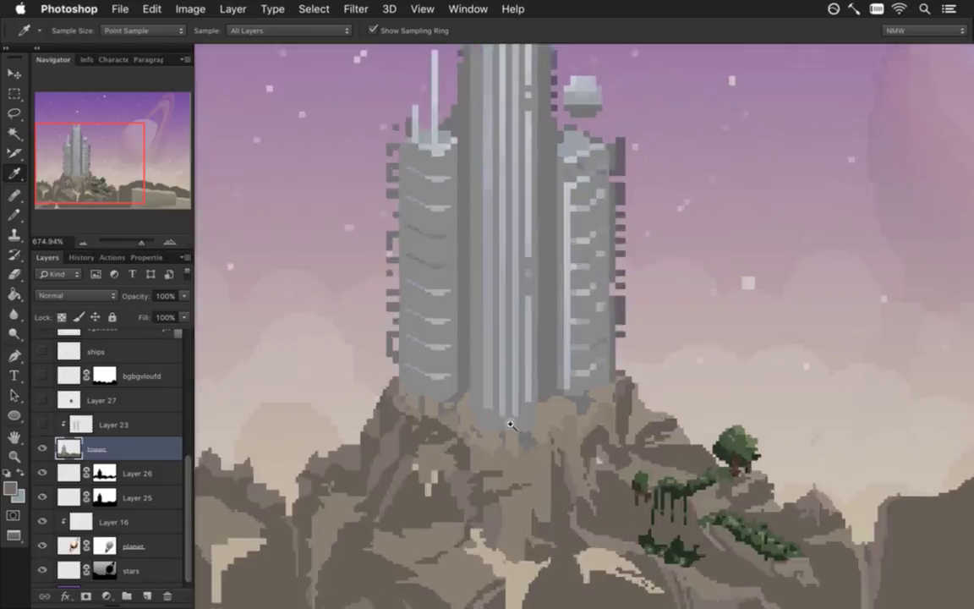
scroll(511, 423, up, 4)
key(g)
click(448, 425)
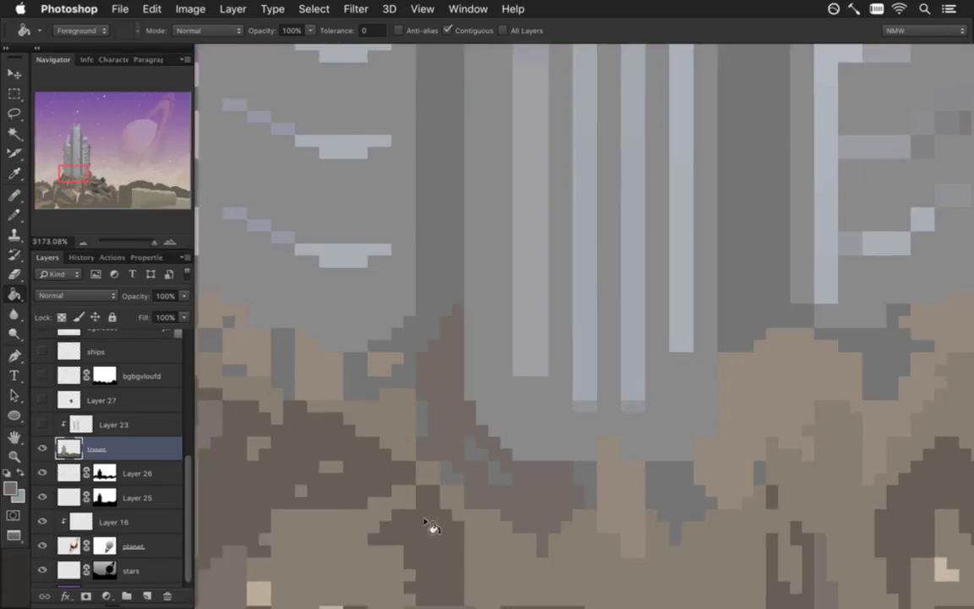
scroll(363, 505, down, 3)
scroll(361, 502, down, 2)
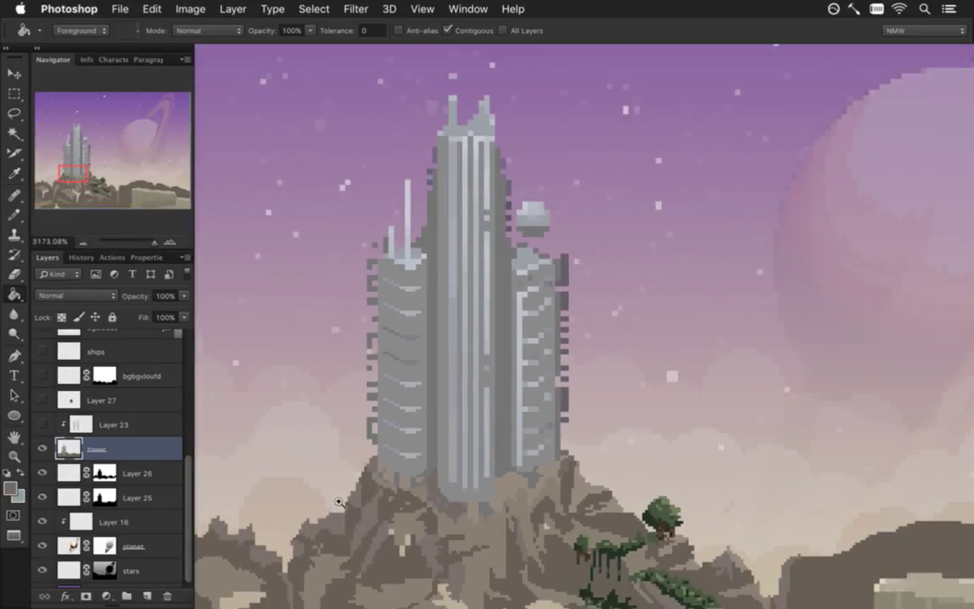
scroll(330, 504, down, 2)
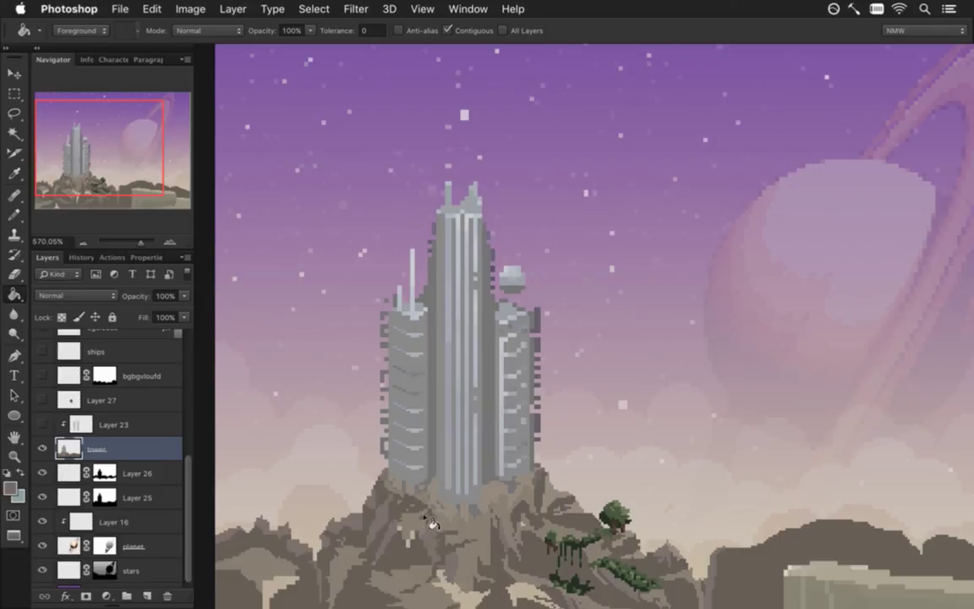
scroll(428, 521, up, 1)
scroll(456, 491, up, 2)
key(b)
drag(449, 392, 436, 411)
Step: Draw a short dark crack on the rocky base and darken a tan rock patch
key(g)
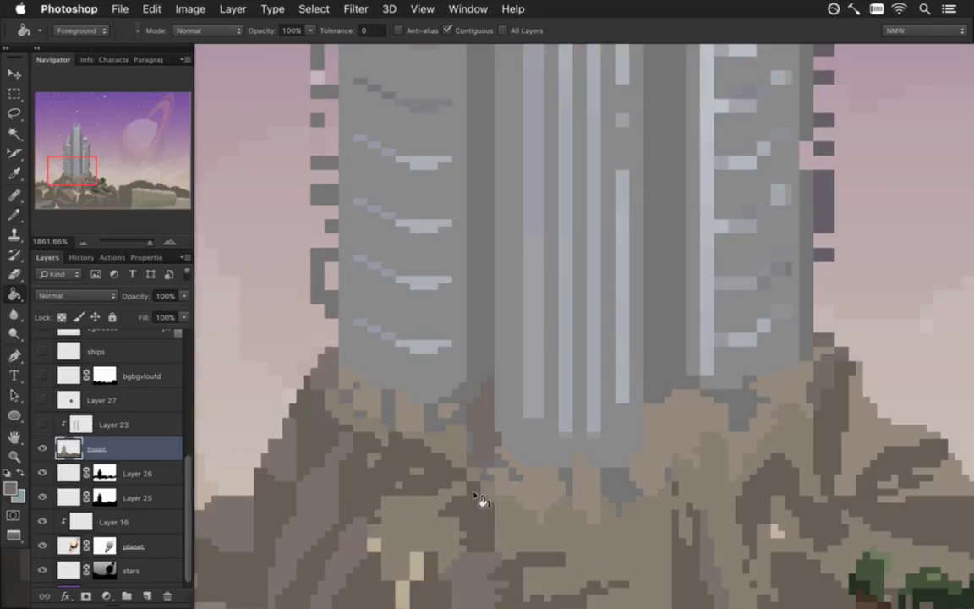
scroll(428, 513, down, 3)
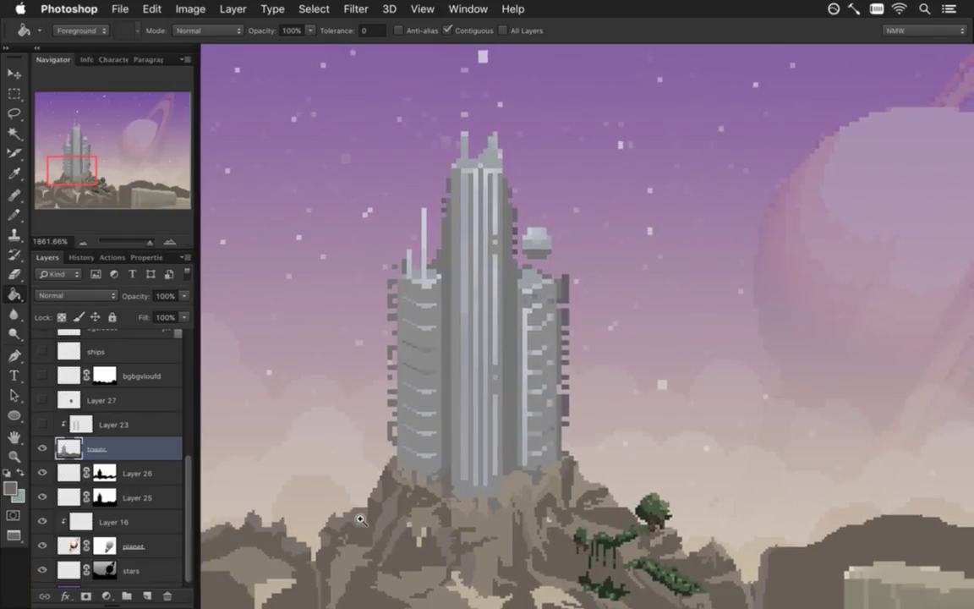
scroll(428, 506, up, 5)
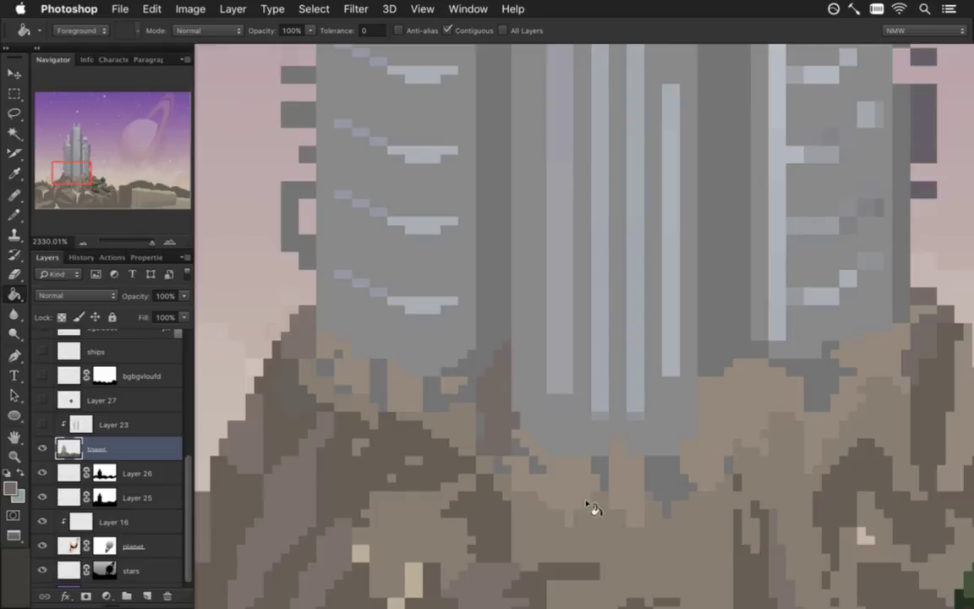
key(b)
drag(559, 533, 569, 544)
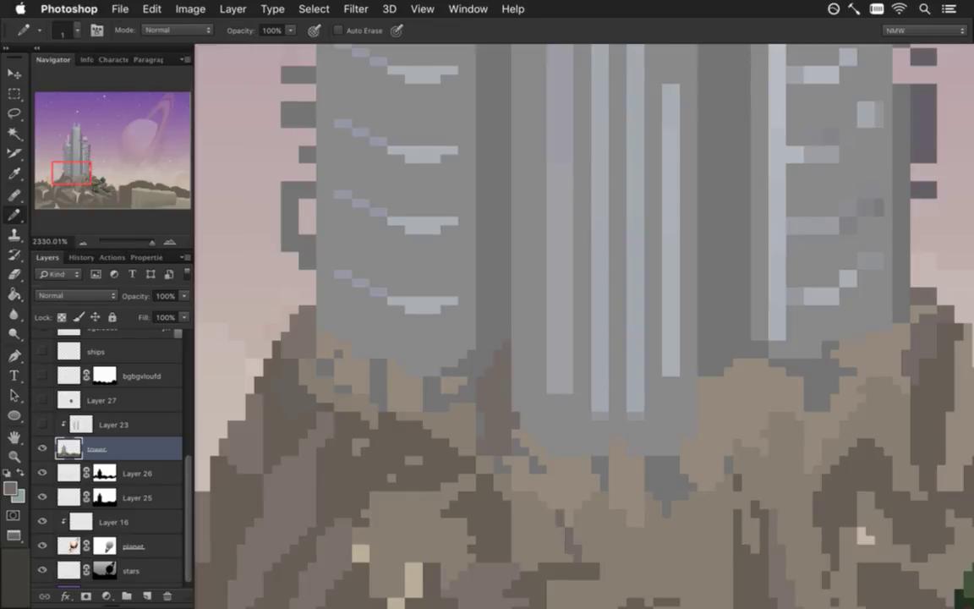
key(g)
click(511, 509)
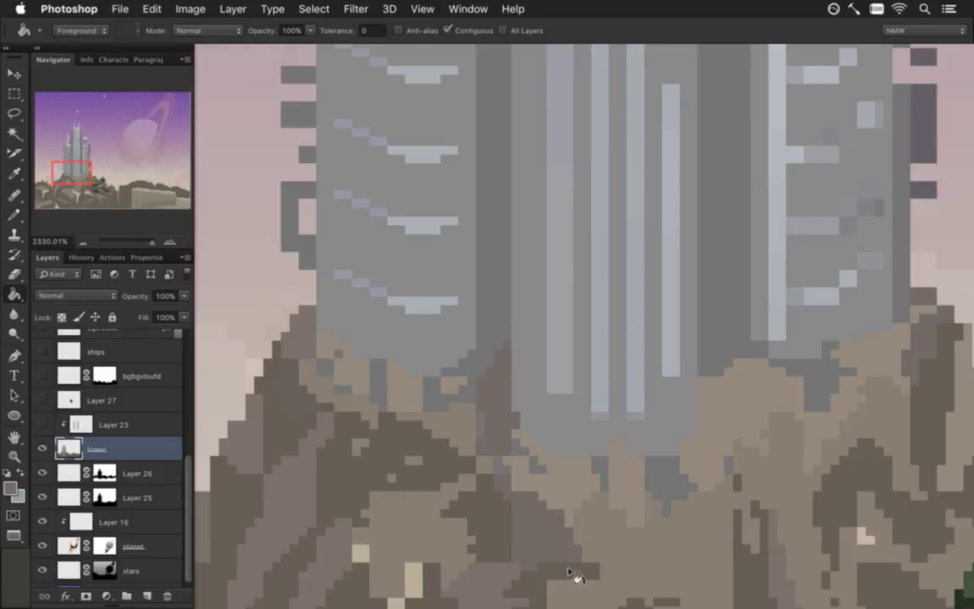
Step: Draw a long thin dark crack down the rock below the tower and extend it upward
scroll(503, 528, down, 5)
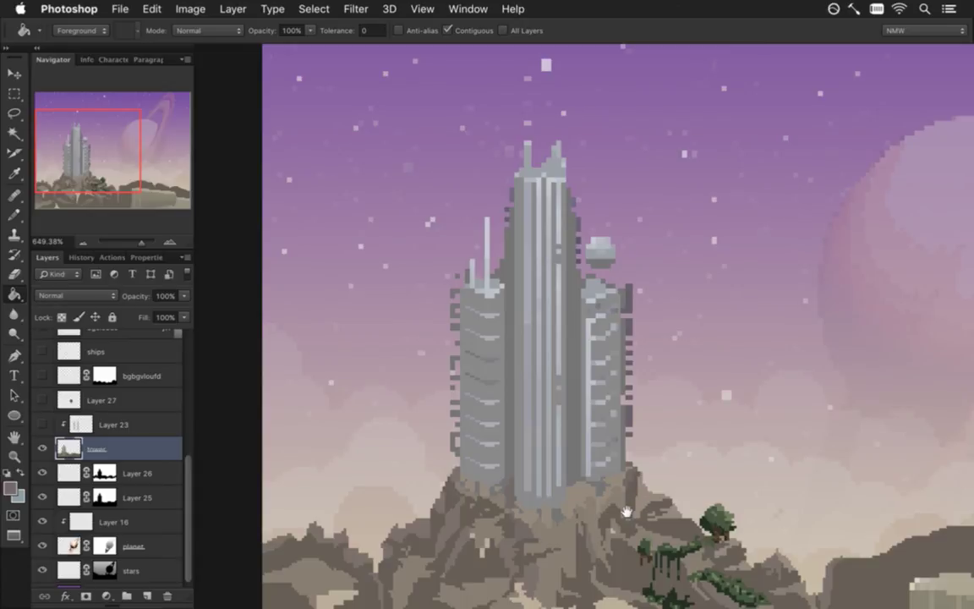
scroll(539, 497, up, 1)
scroll(506, 518, up, 5)
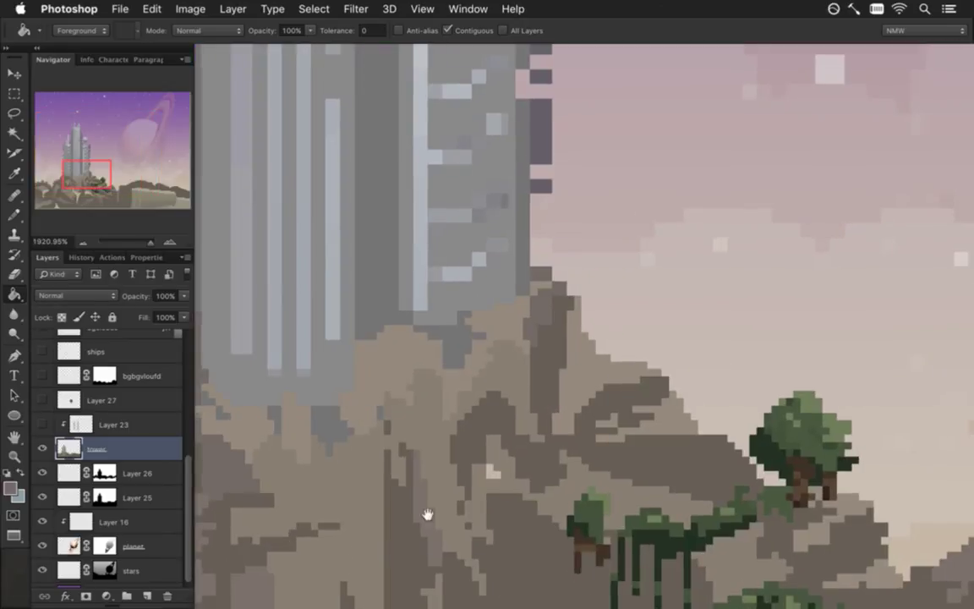
drag(429, 515, 468, 401)
scroll(408, 443, up, 1)
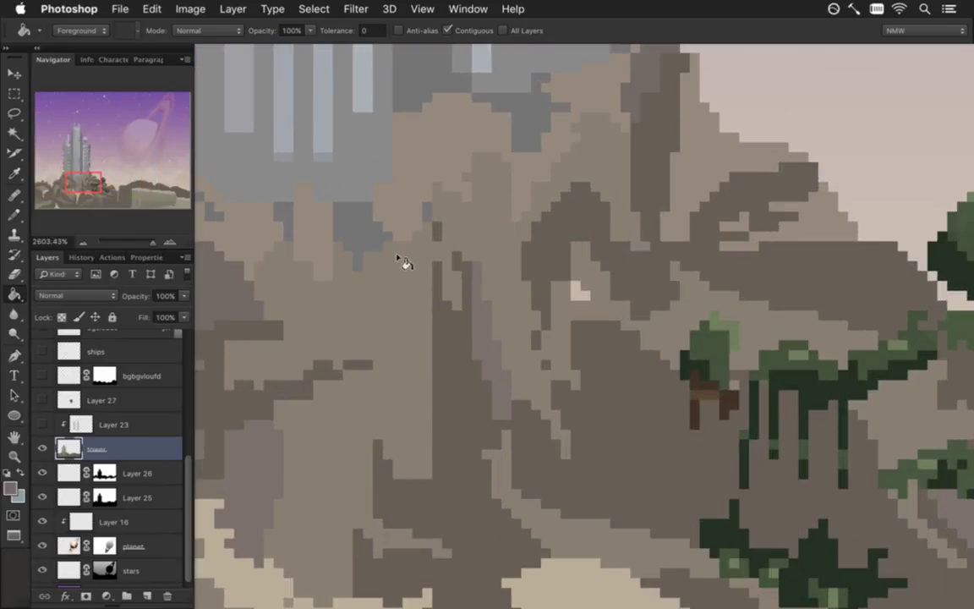
key(b)
drag(397, 264, 421, 464)
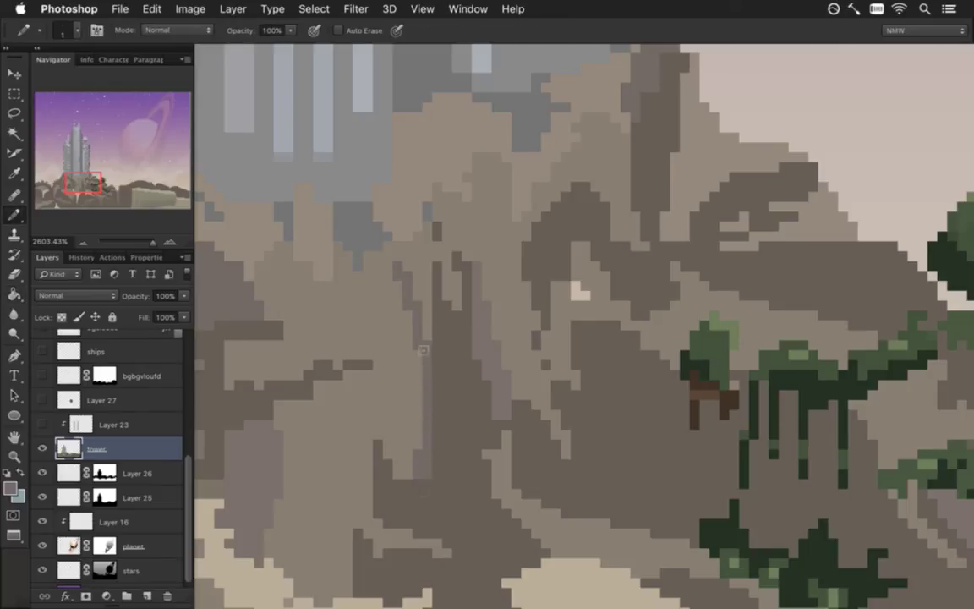
drag(426, 321, 426, 280)
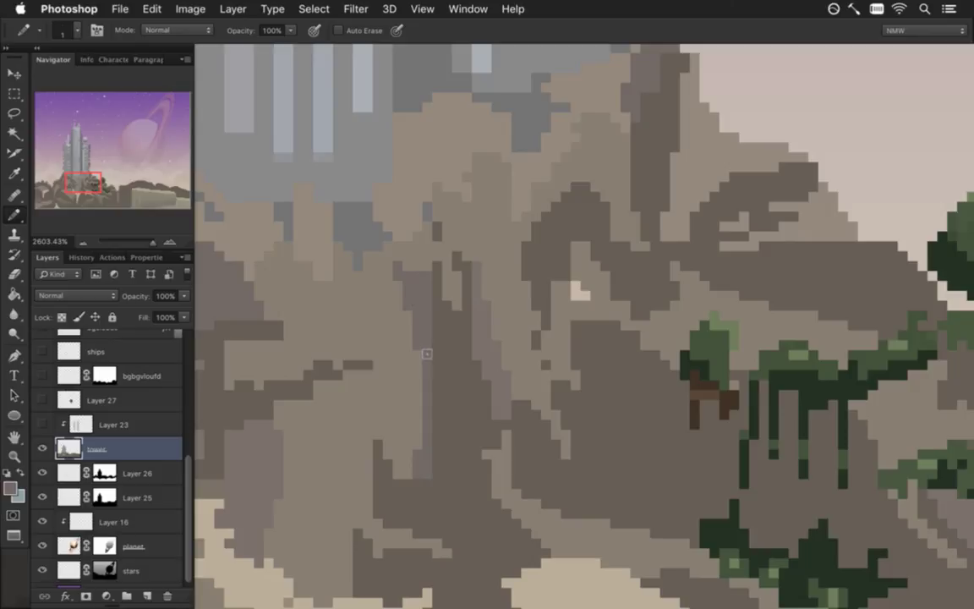
drag(560, 282, 515, 292)
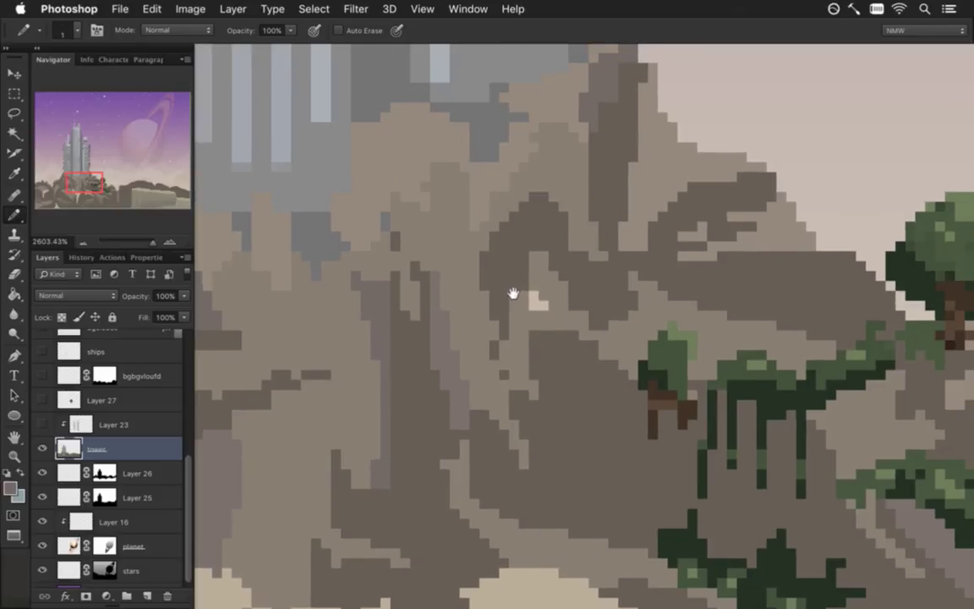
mouse_move(428, 393)
mouse_down()
mouse_move(544, 365)
mouse_move(567, 339)
mouse_up()
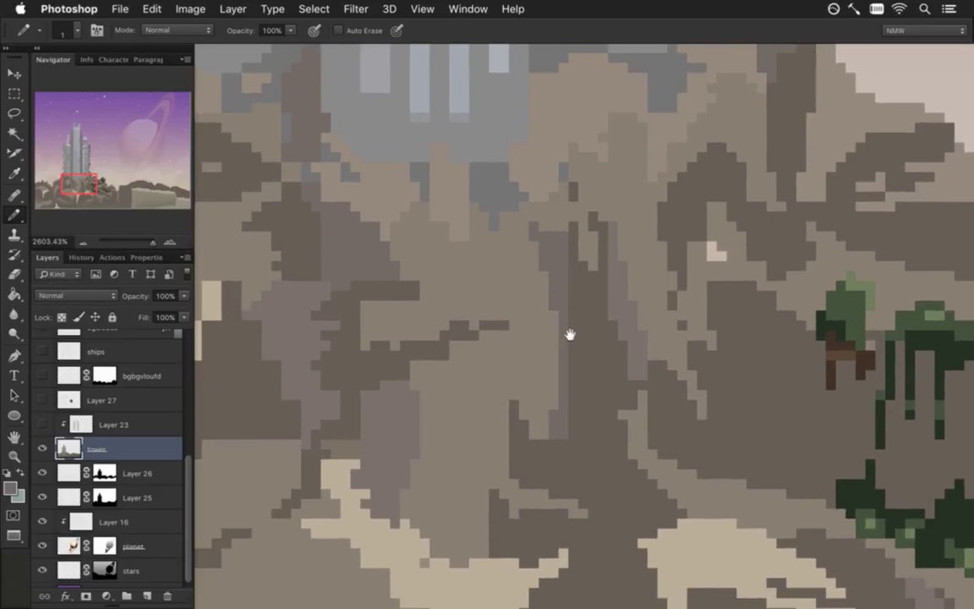
scroll(411, 363, down, 5)
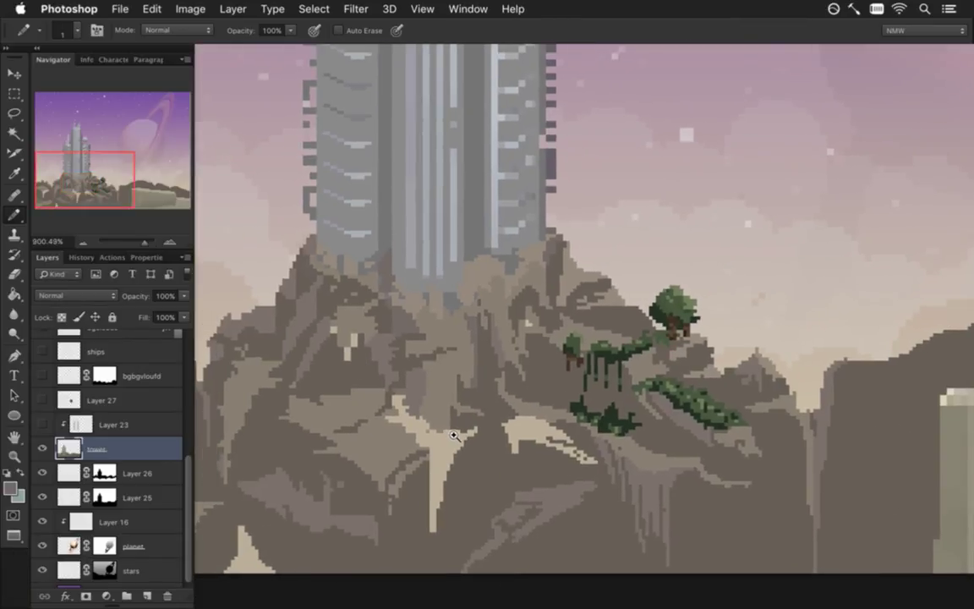
key(s)
key(g)
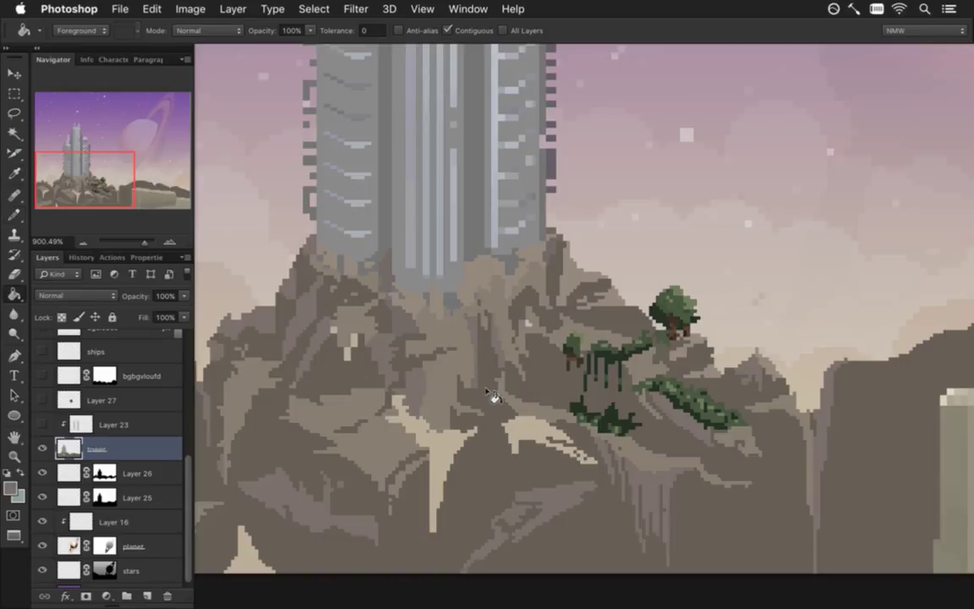
key(b)
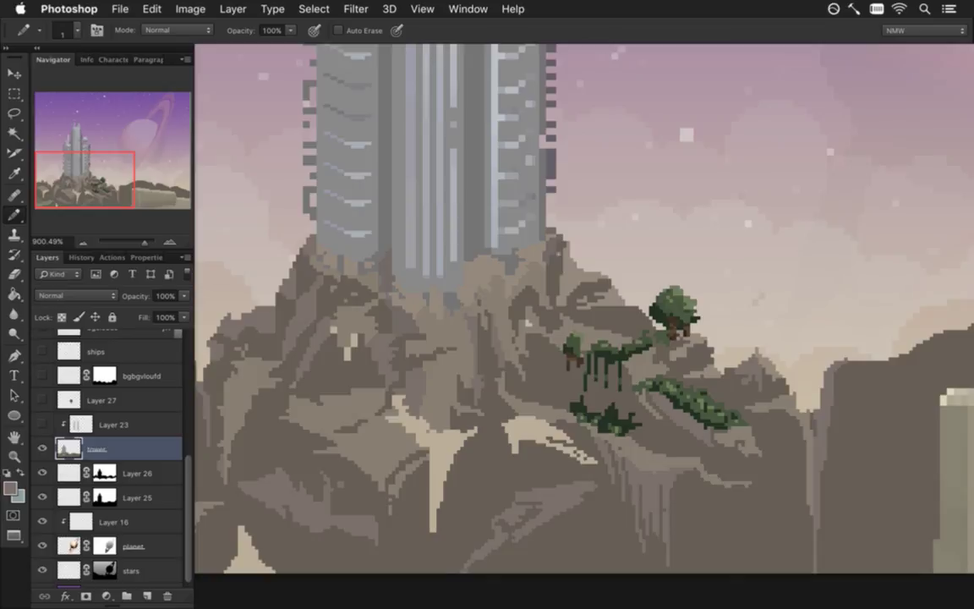
drag(431, 382, 427, 383)
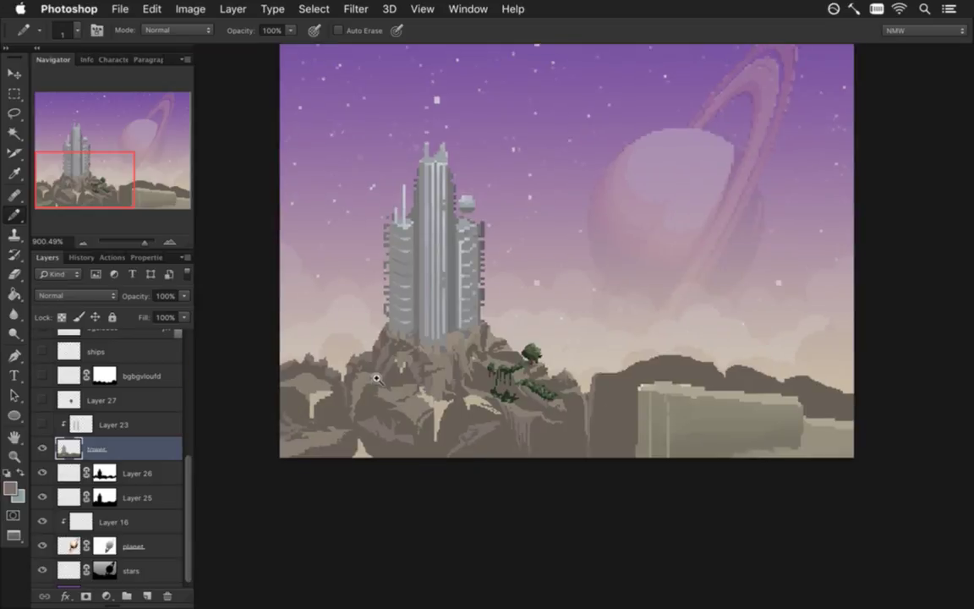
Step: Draw a dark grey doorway outline at the tower base using the sampled tower grey
mouse_move(403, 159)
mouse_down()
mouse_move(420, 374)
mouse_move(411, 485)
mouse_up()
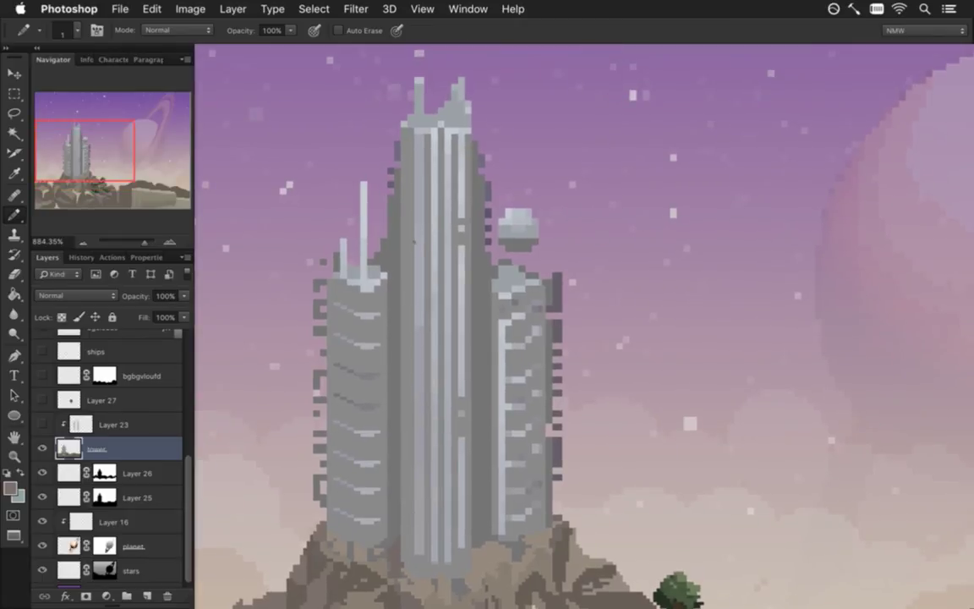
drag(437, 521, 438, 483)
scroll(483, 475, up, 2)
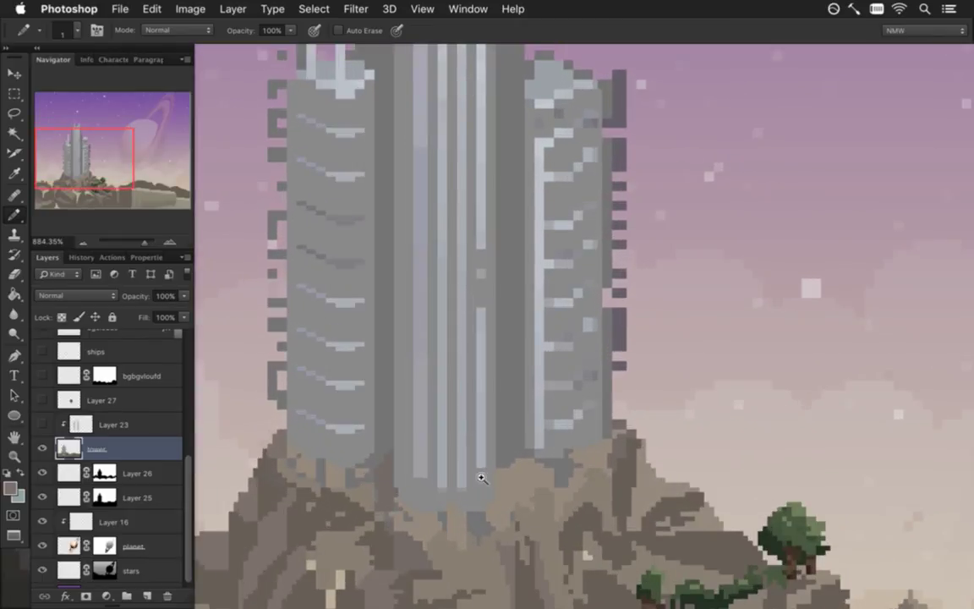
key(i)
click(309, 203)
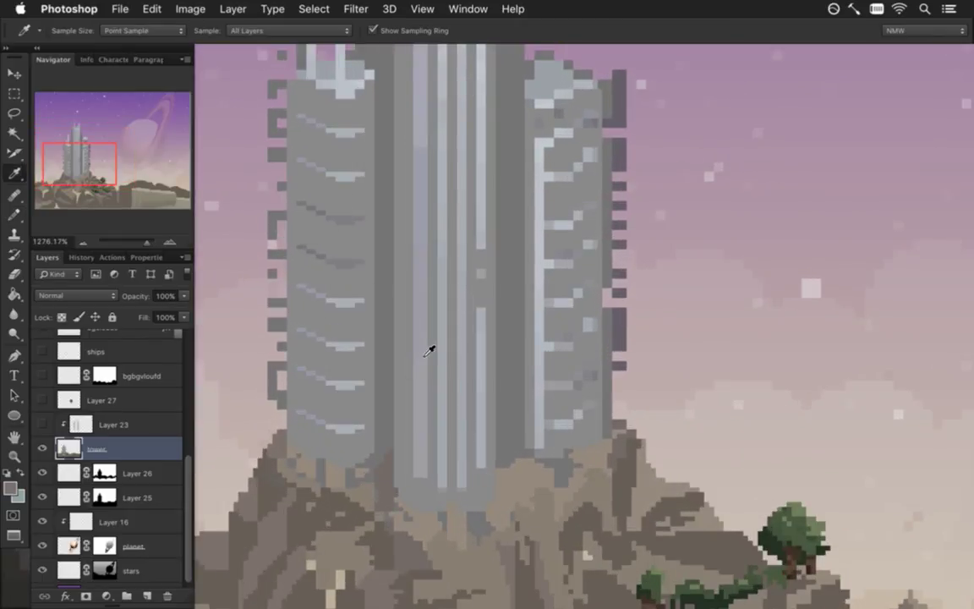
scroll(441, 491, up, 2)
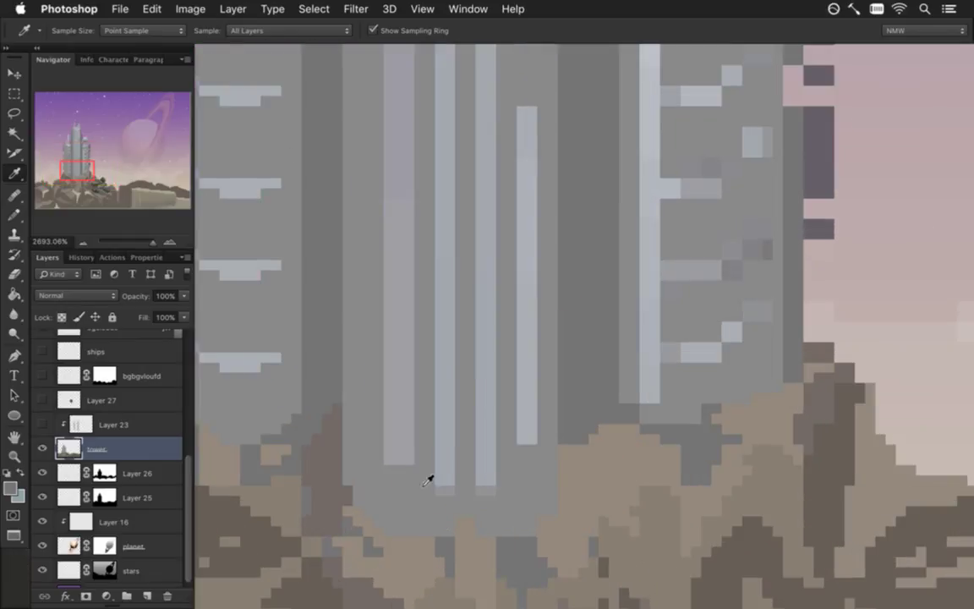
key(b)
mouse_move(418, 548)
mouse_down()
mouse_move(460, 393)
mouse_move(491, 447)
mouse_move(492, 497)
mouse_up()
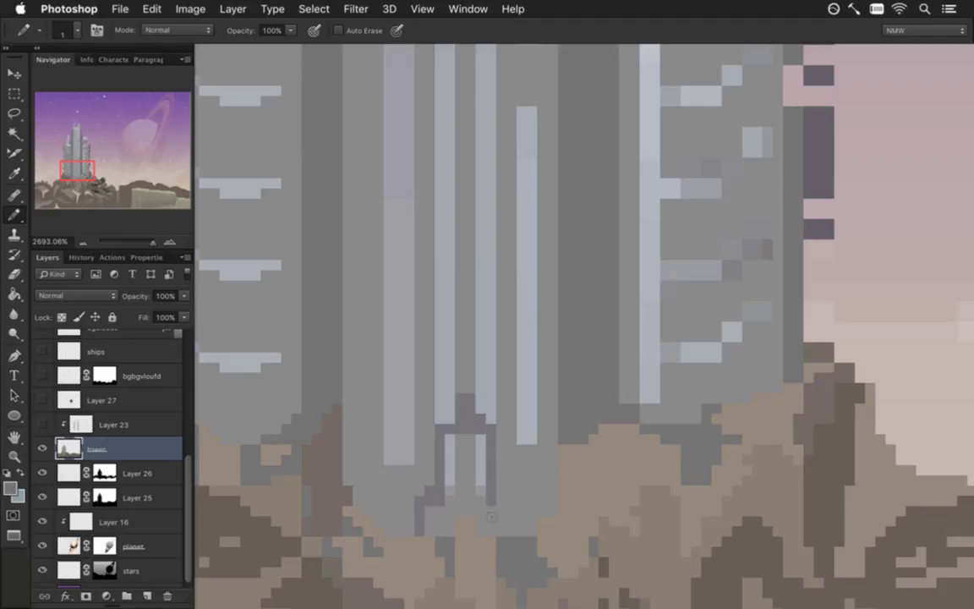
drag(507, 512, 507, 531)
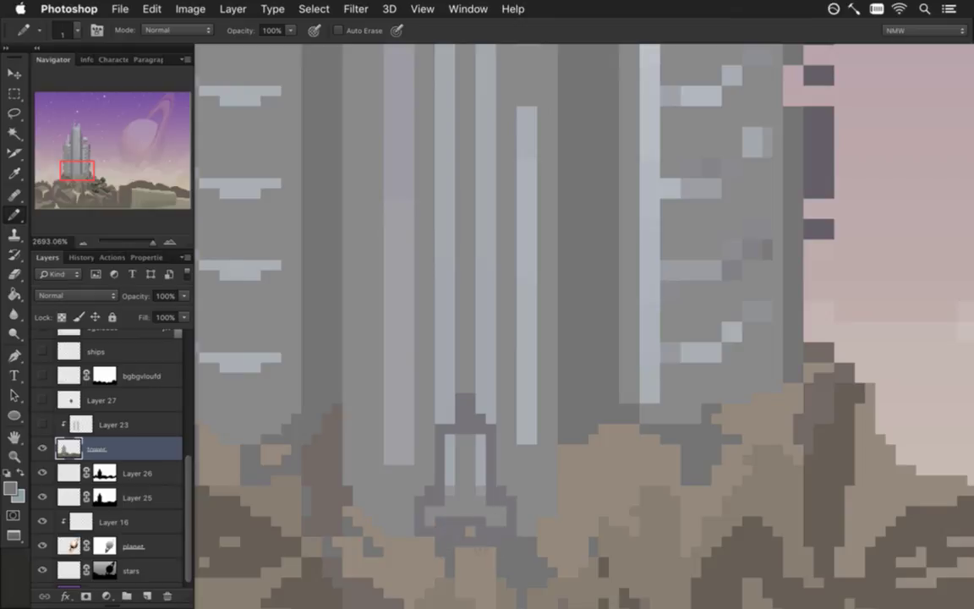
key(super+z)
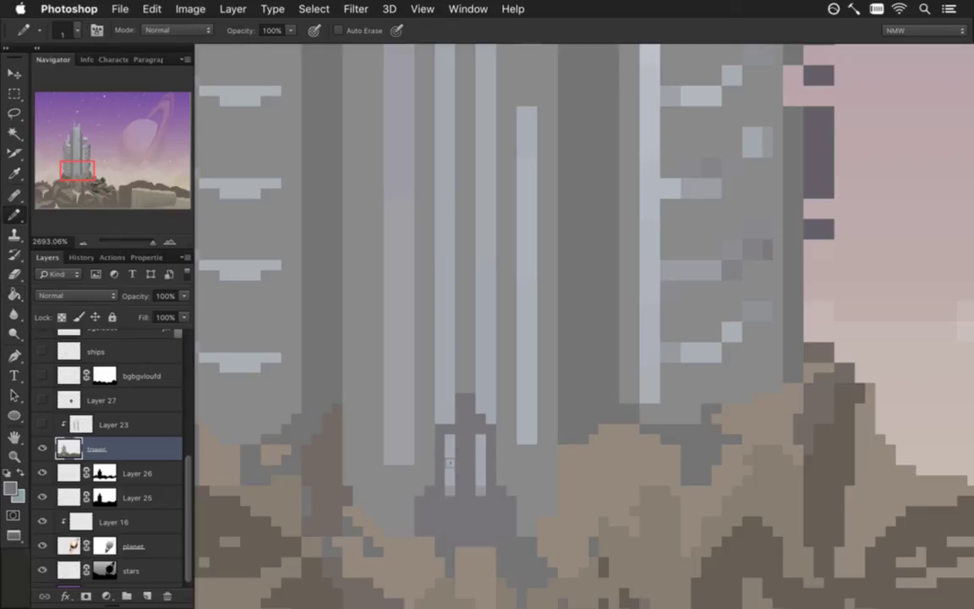
alt+click(446, 423)
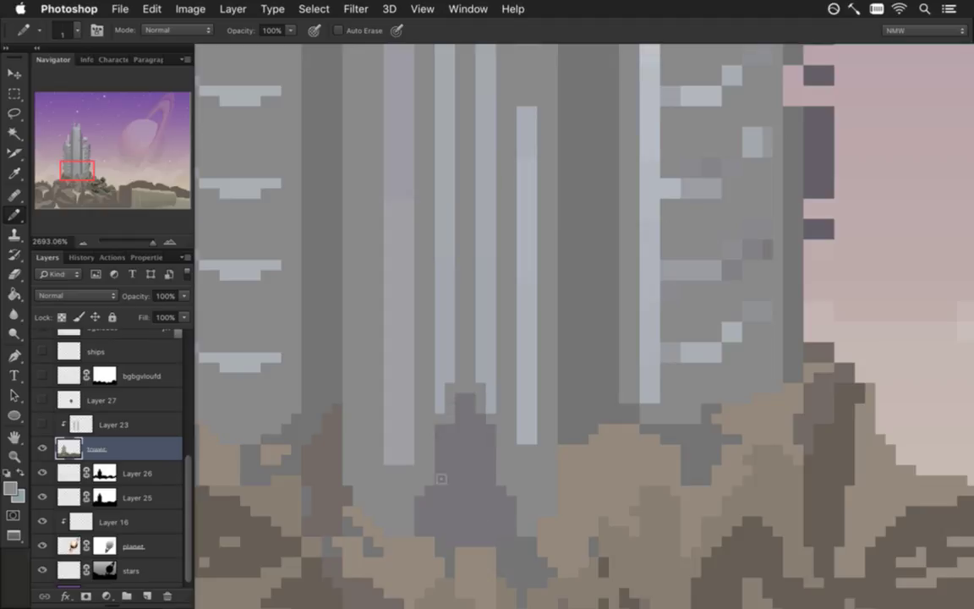
drag(419, 457, 328, 457)
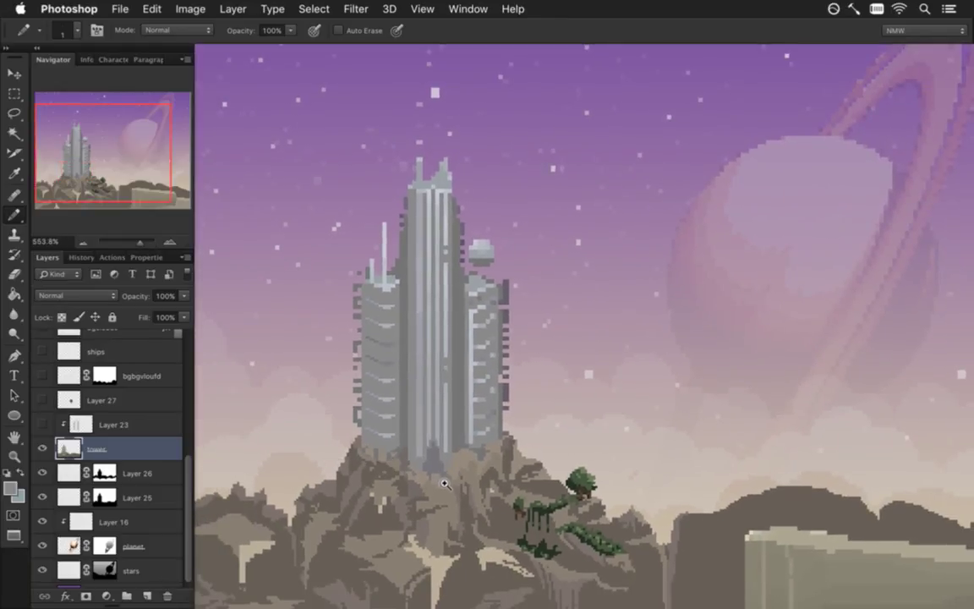
scroll(448, 478, up, 3)
Step: Sample a dark purple from the tower top and paint the door at the tower base
key(i)
click(478, 173)
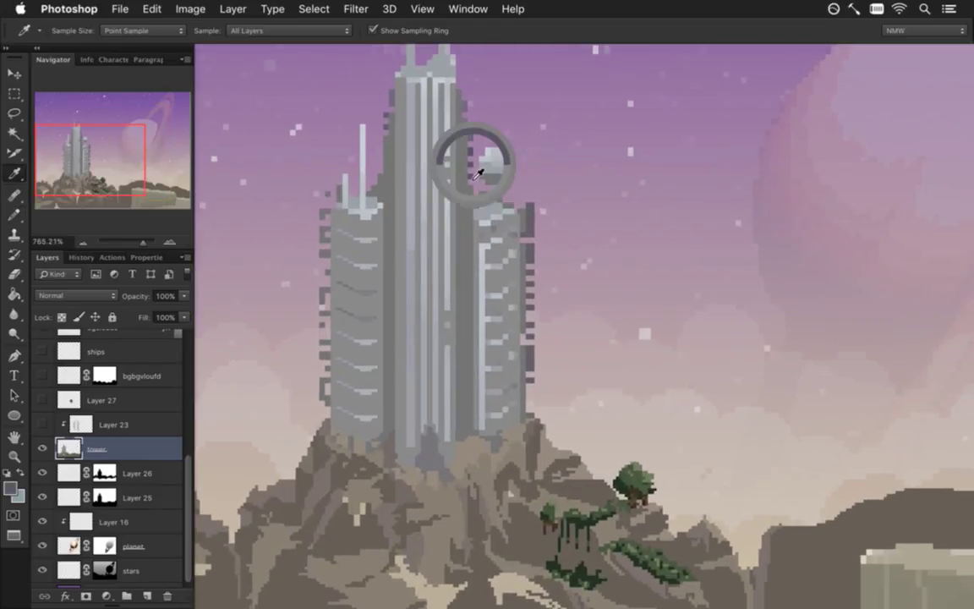
scroll(413, 484, up, 5)
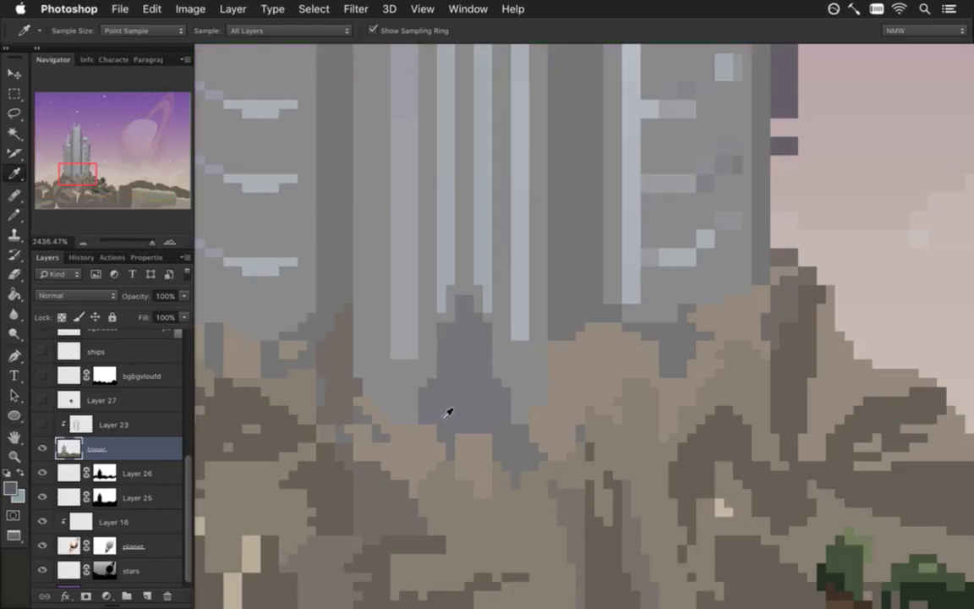
key(b)
drag(447, 453, 469, 427)
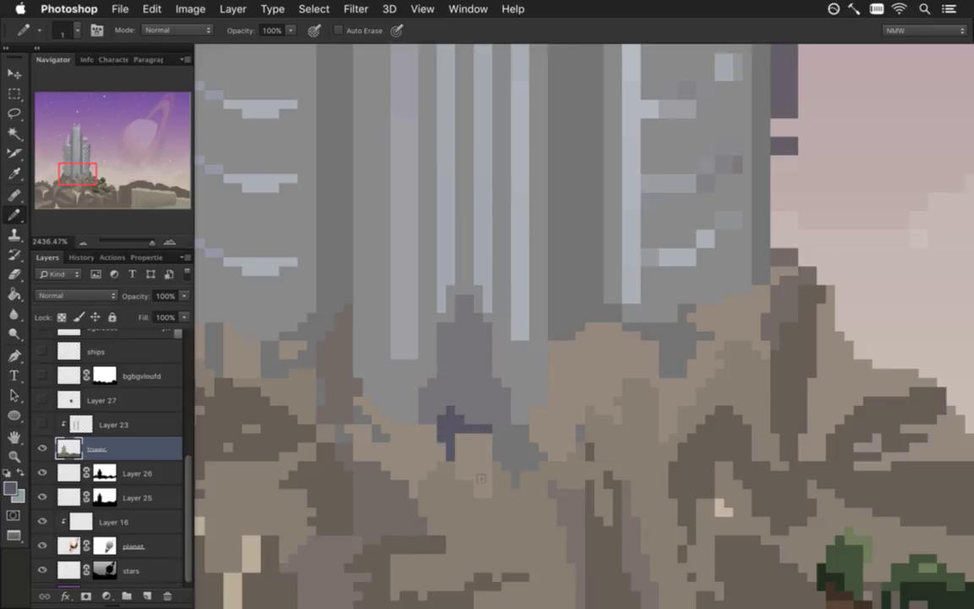
key(ctrl+z)
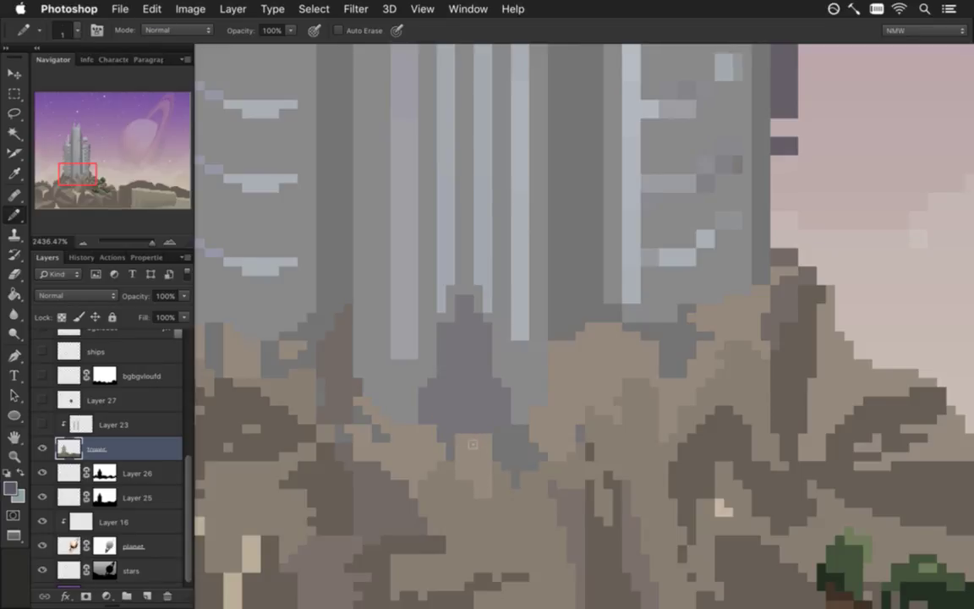
mouse_move(469, 427)
mouse_down()
mouse_move(424, 390)
mouse_move(443, 347)
mouse_move(481, 429)
mouse_move(505, 393)
mouse_up()
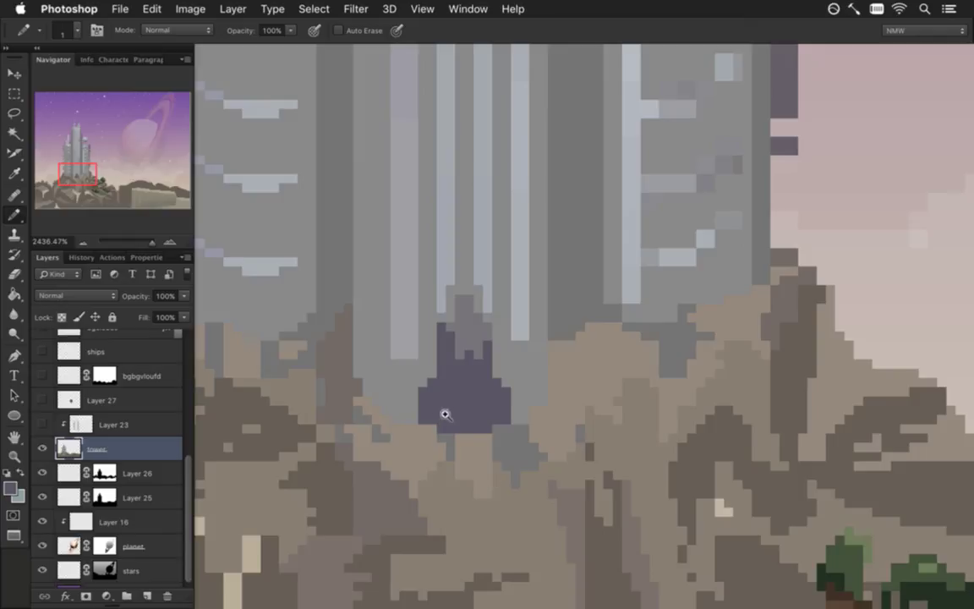
Step: Fill in the remaining dark purple door pixels
scroll(412, 388, down, 1)
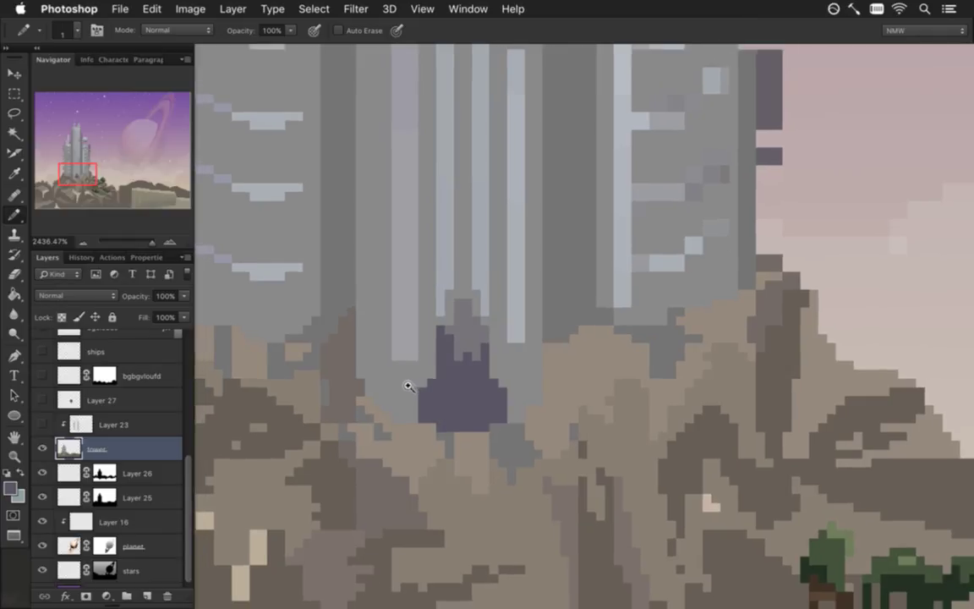
scroll(412, 388, down, 1)
scroll(437, 381, down, 3)
scroll(358, 372, down, 3)
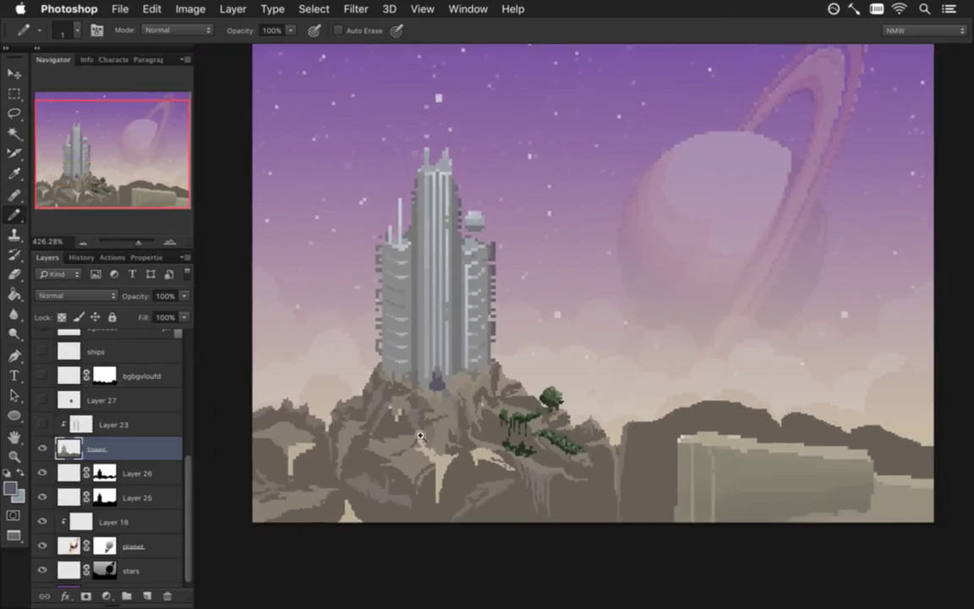
scroll(405, 390, up, 5)
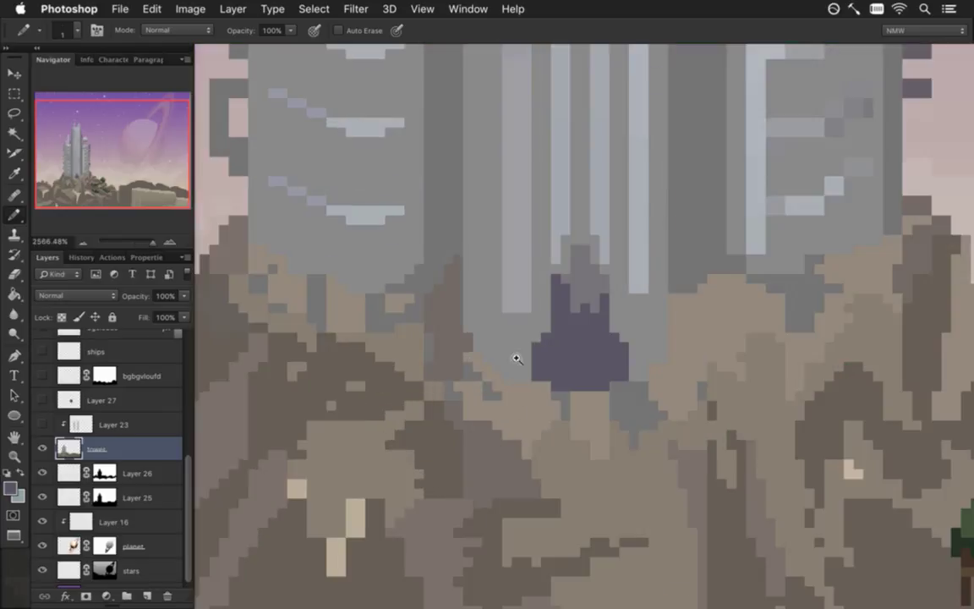
click(559, 302)
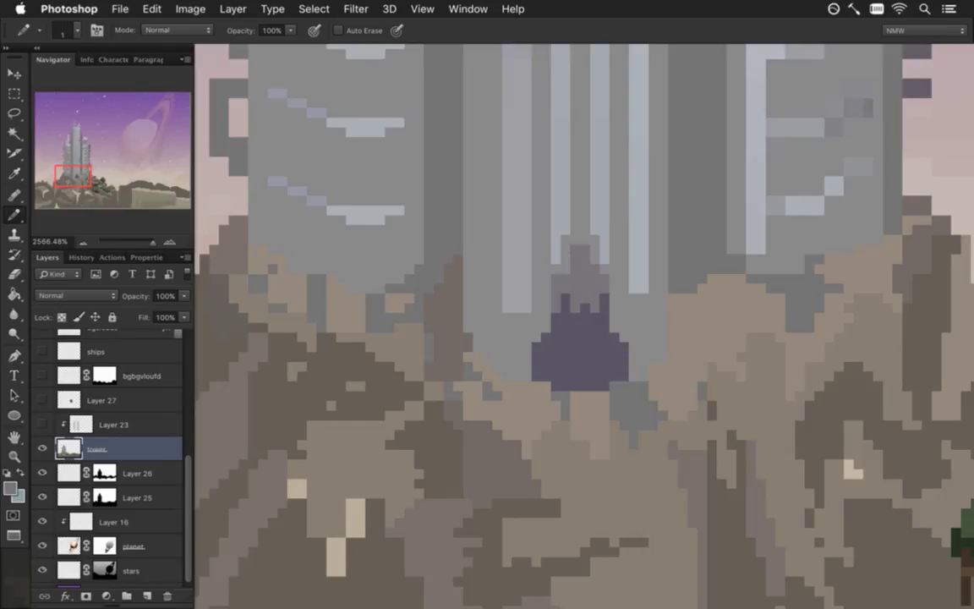
scroll(504, 347, down, 5)
scroll(420, 373, down, 5)
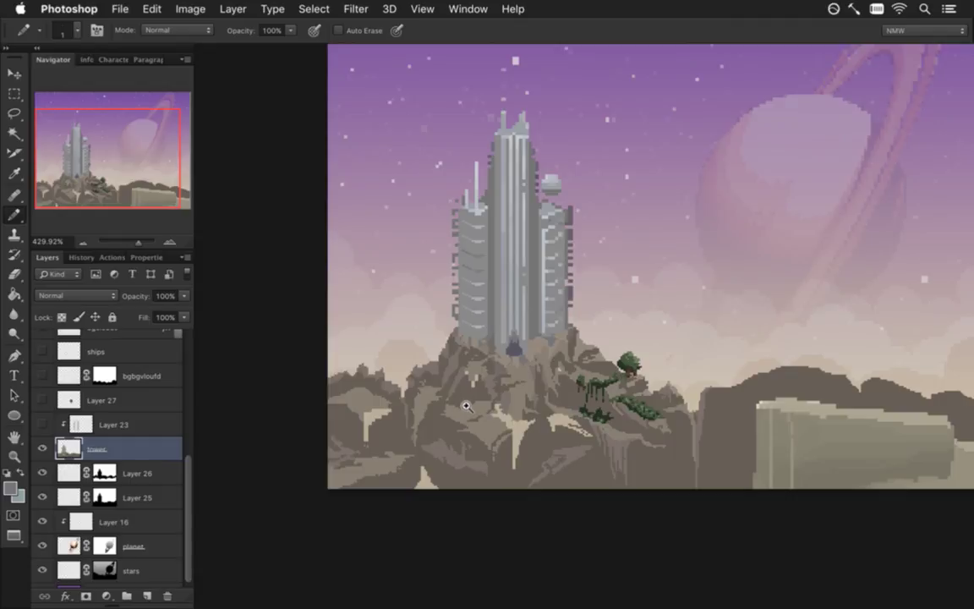
scroll(513, 370, up, 3)
scroll(620, 354, up, 2)
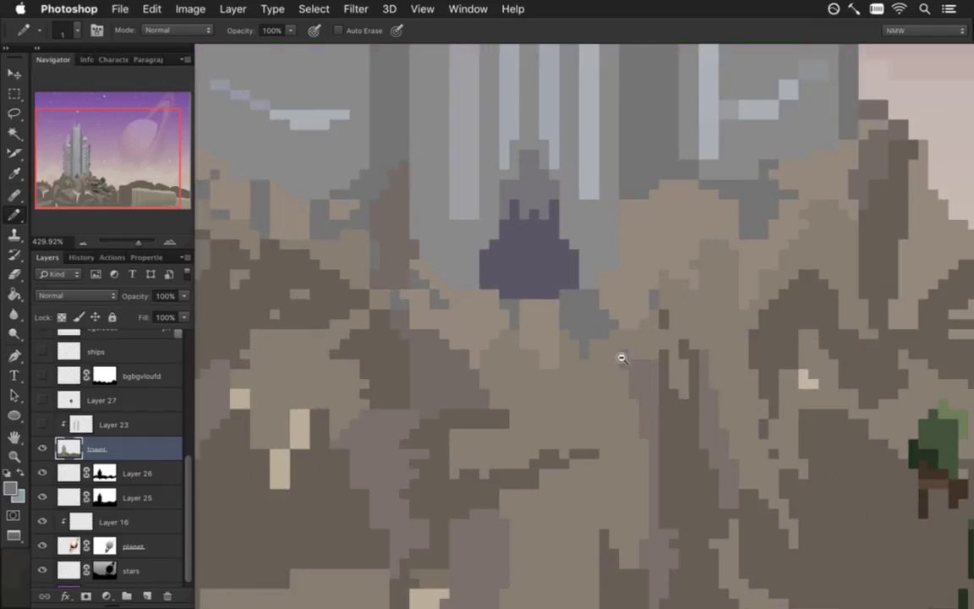
Step: Draw a thin light vertical stripe splitting the purple door, then zoom out to check
key(i)
key(b)
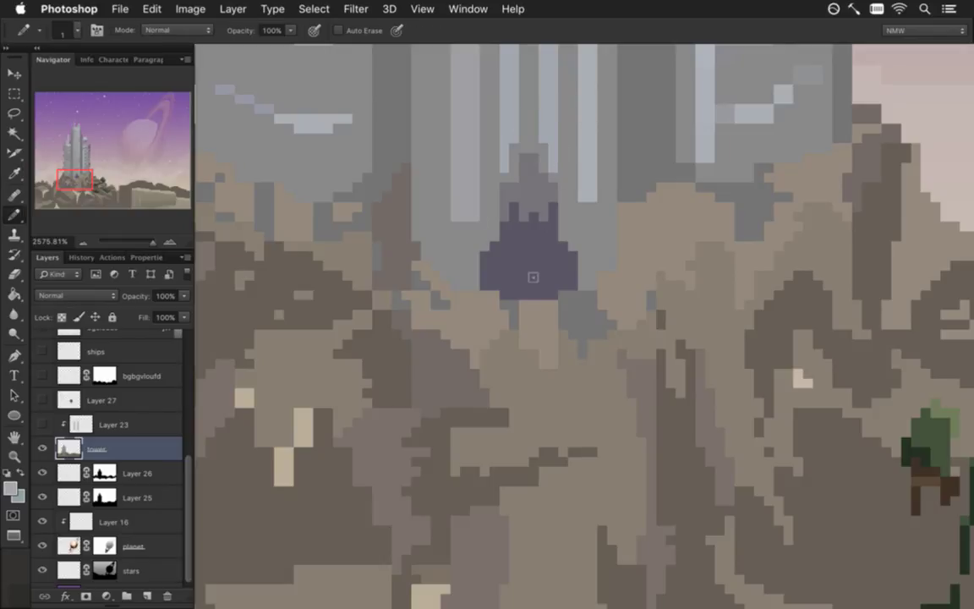
mouse_move(524, 223)
mouse_down()
mouse_move(523, 298)
mouse_move(475, 289)
mouse_up()
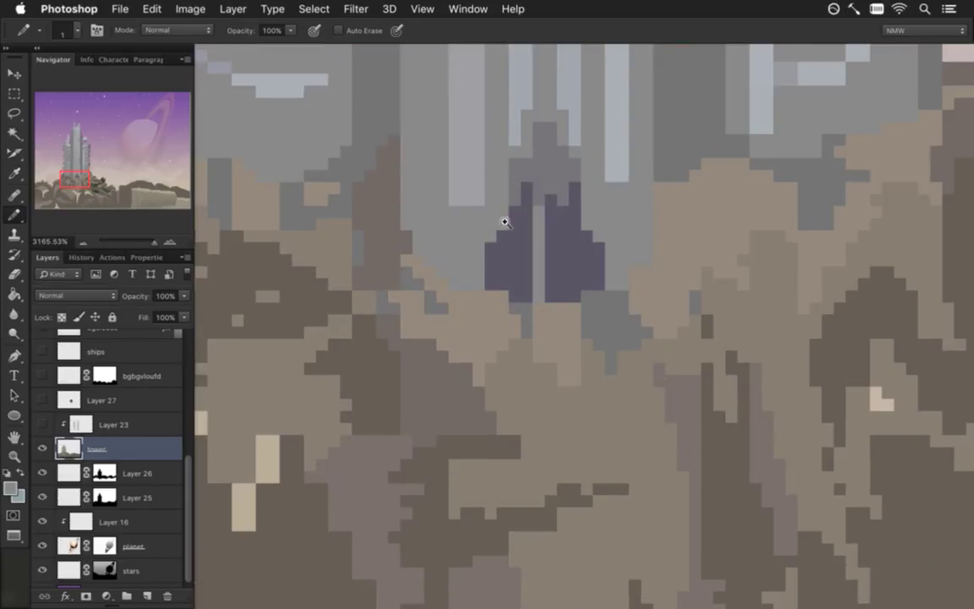
key(i)
key(ctrl+plus)
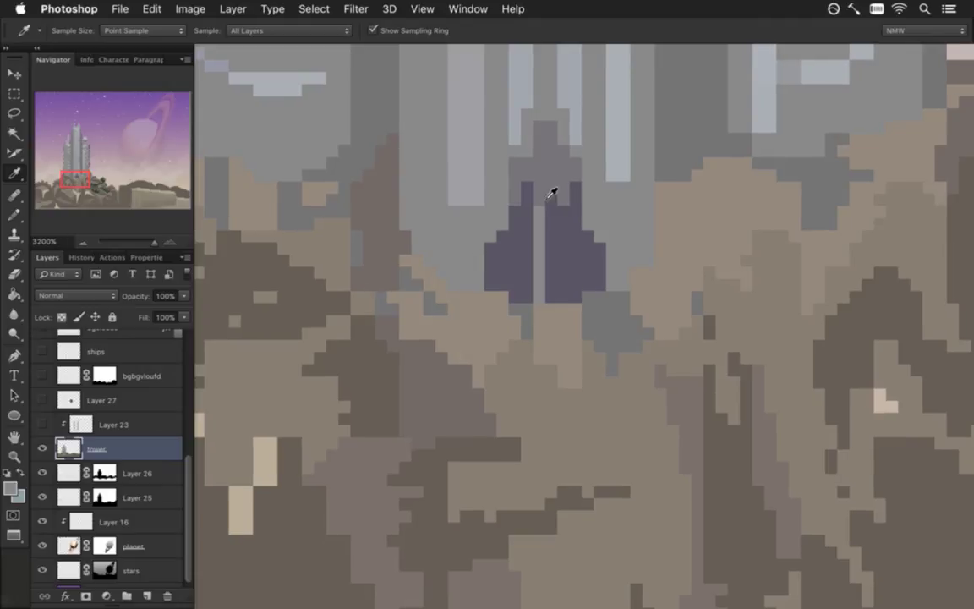
key(b)
drag(435, 276, 308, 253)
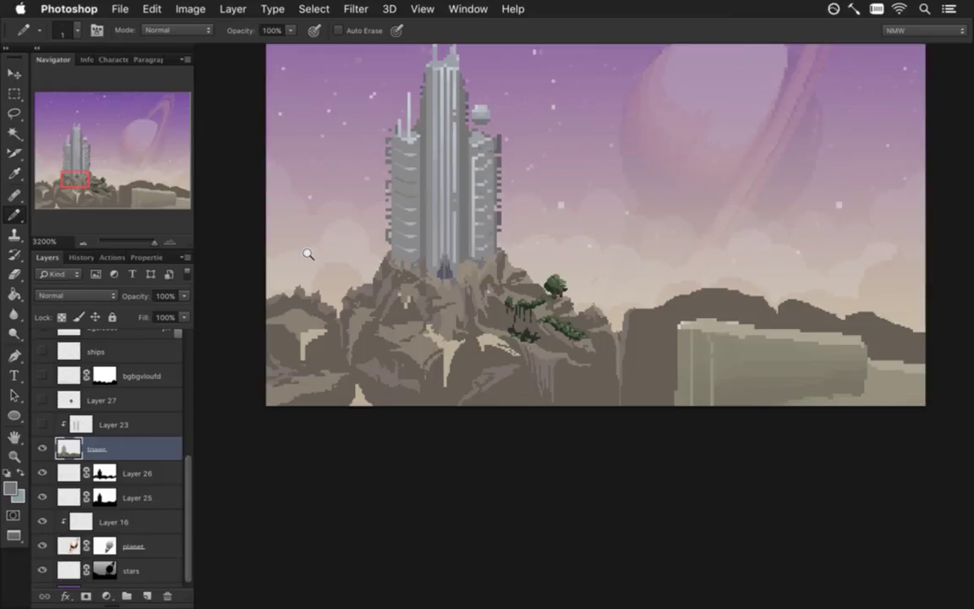
drag(308, 253, 393, 244)
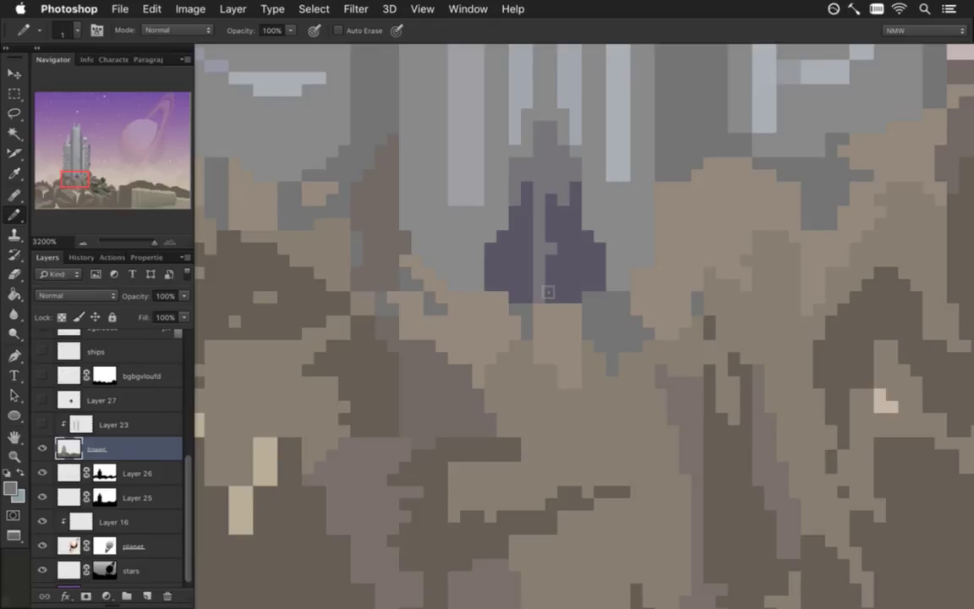
drag(440, 302, 361, 302)
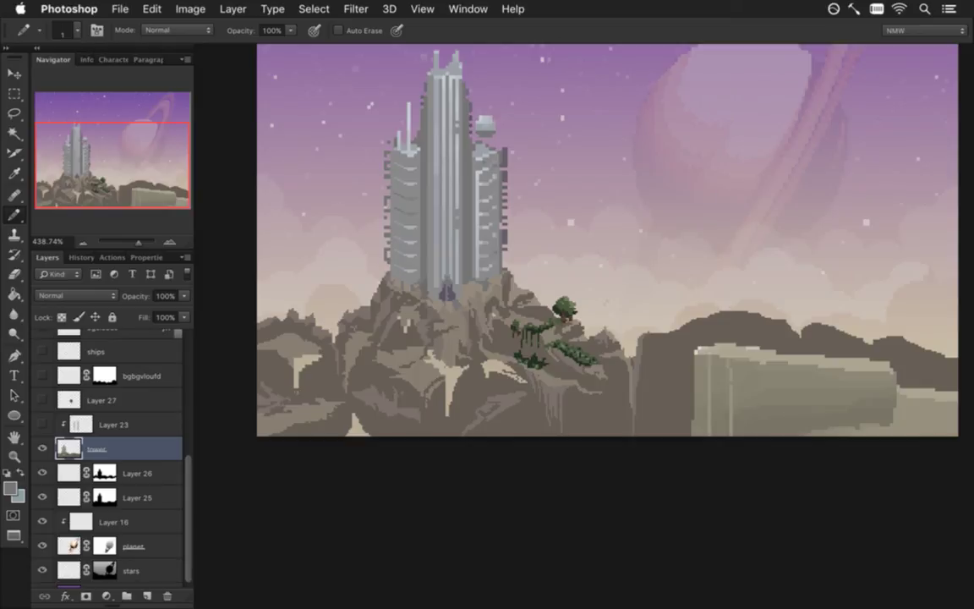
drag(377, 254, 479, 271)
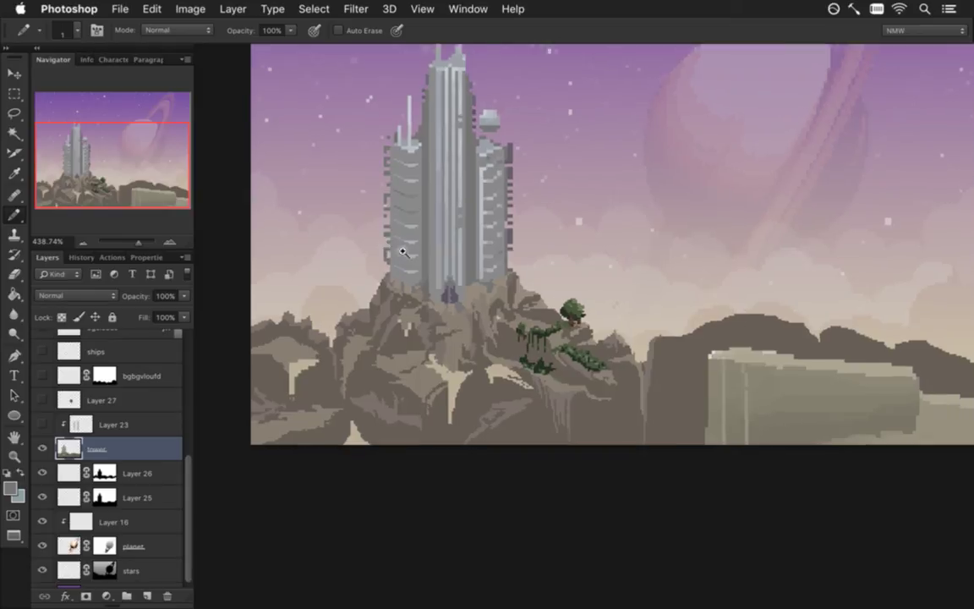
Step: Move up to the small tower's antennas and erase the stray light pixel beside them
key(i)
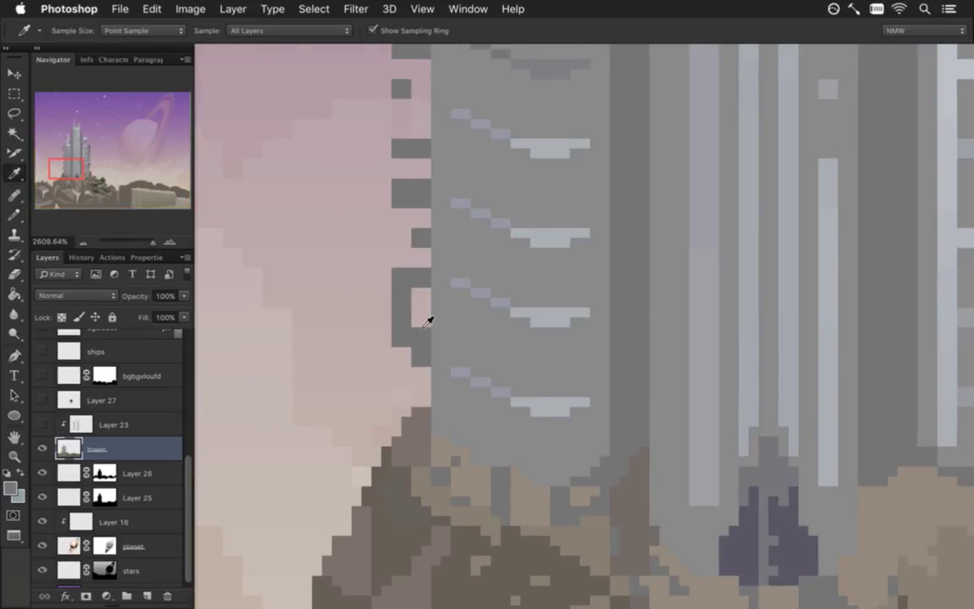
key(b)
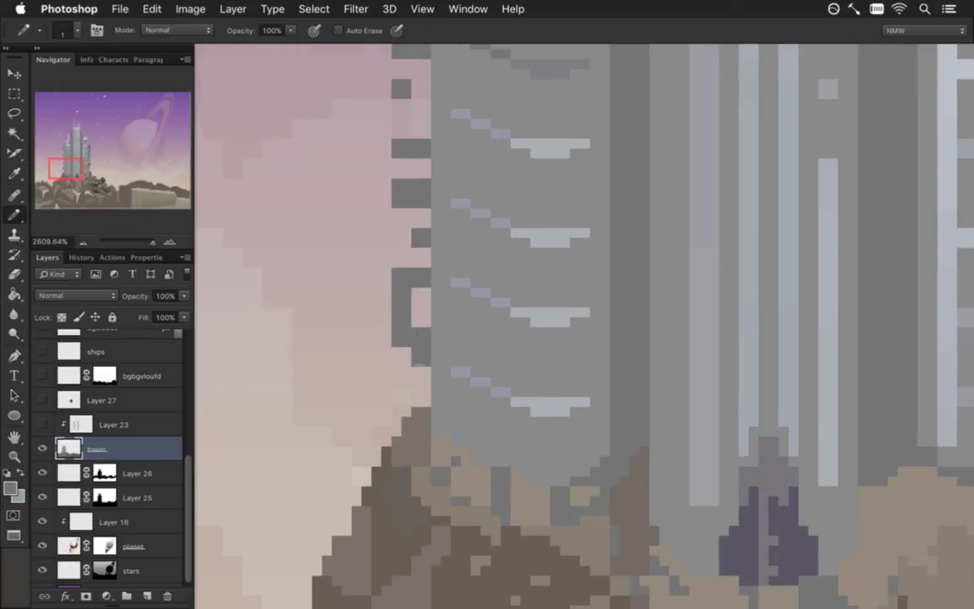
alt+click(383, 313)
key(e)
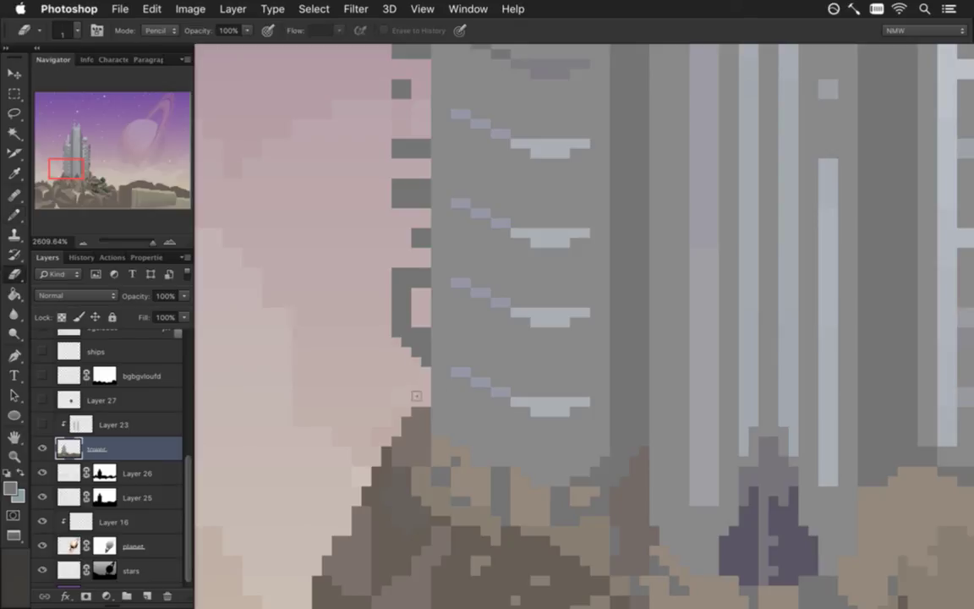
key(b)
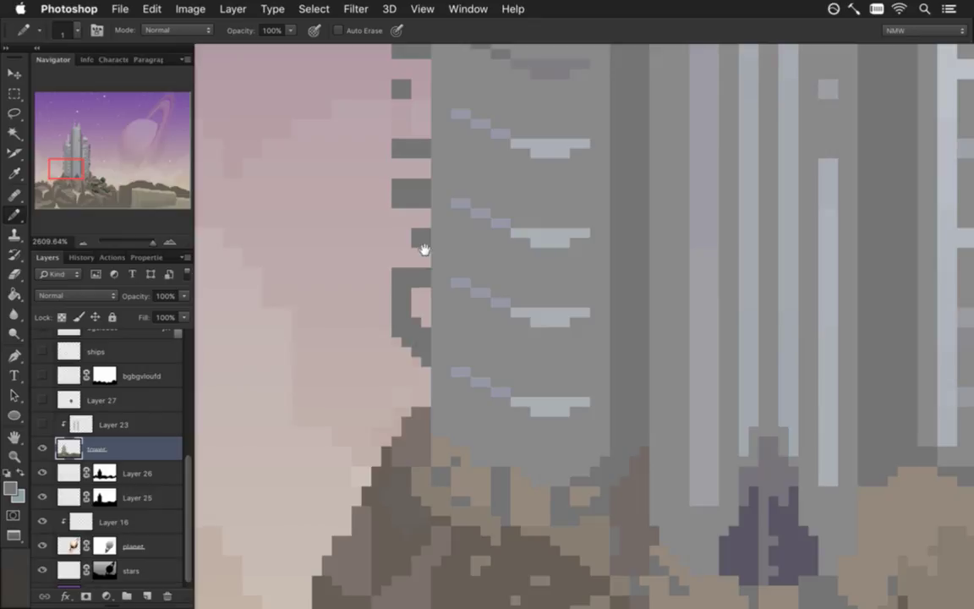
key(e)
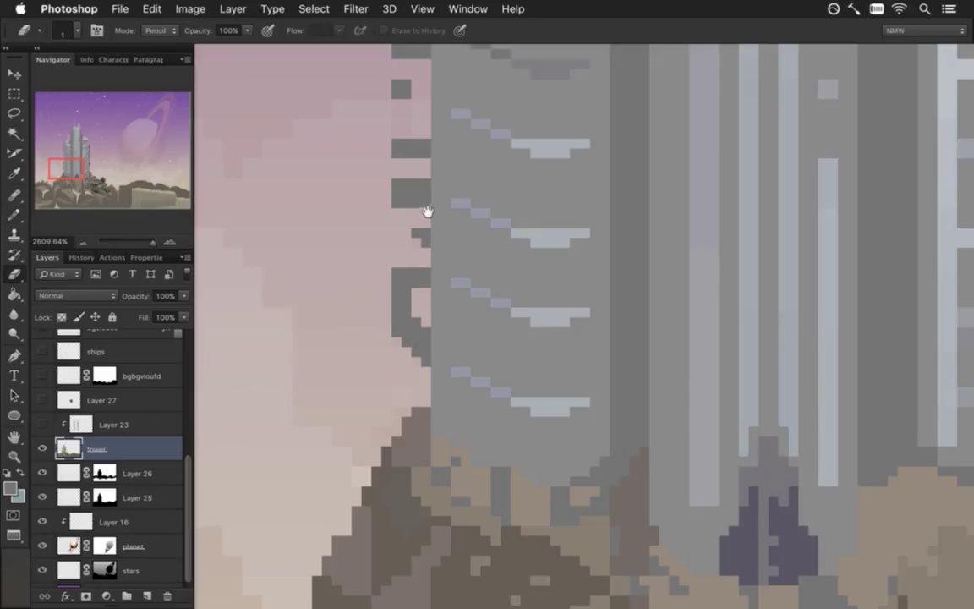
drag(424, 195, 420, 406)
key(b)
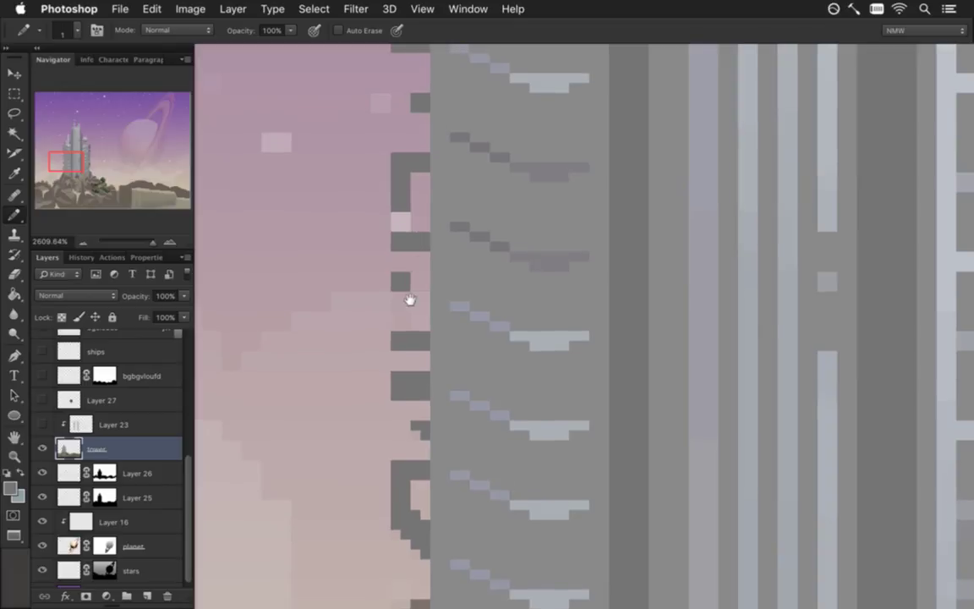
drag(414, 241, 395, 467)
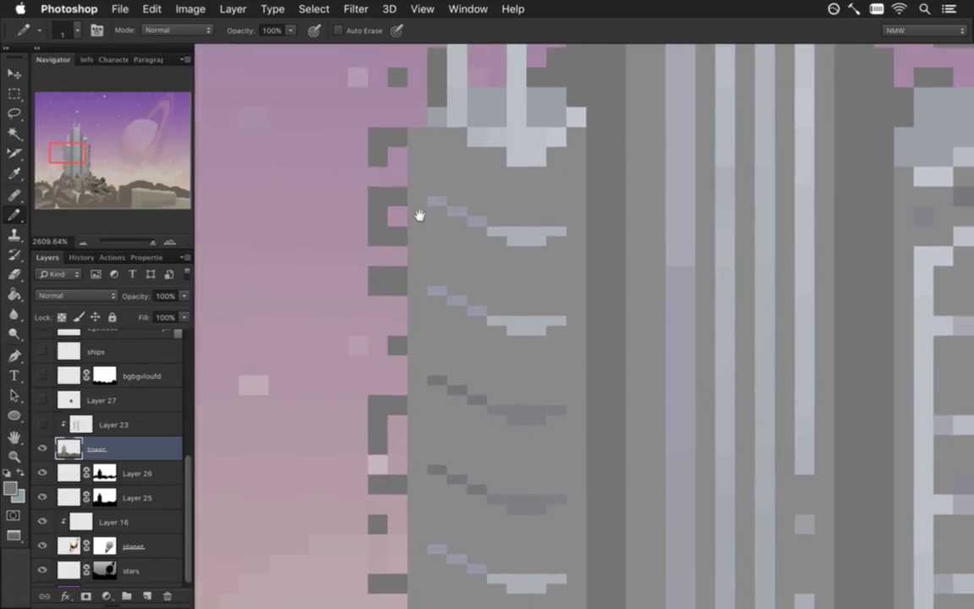
drag(452, 183, 409, 338)
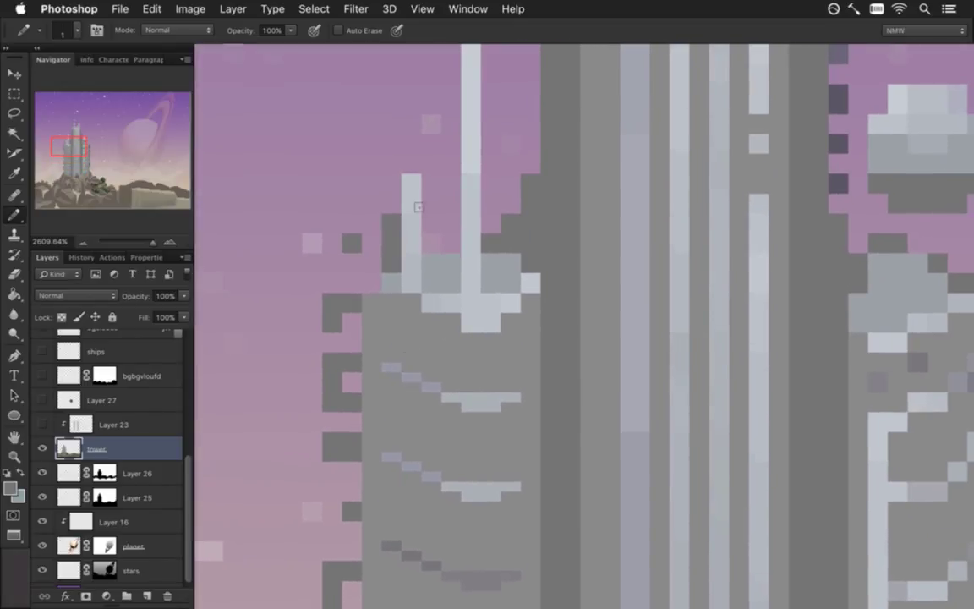
key(e)
click(408, 235)
Step: Add light grey highlight pixels at the antenna base, extending the highlight below it
key(b)
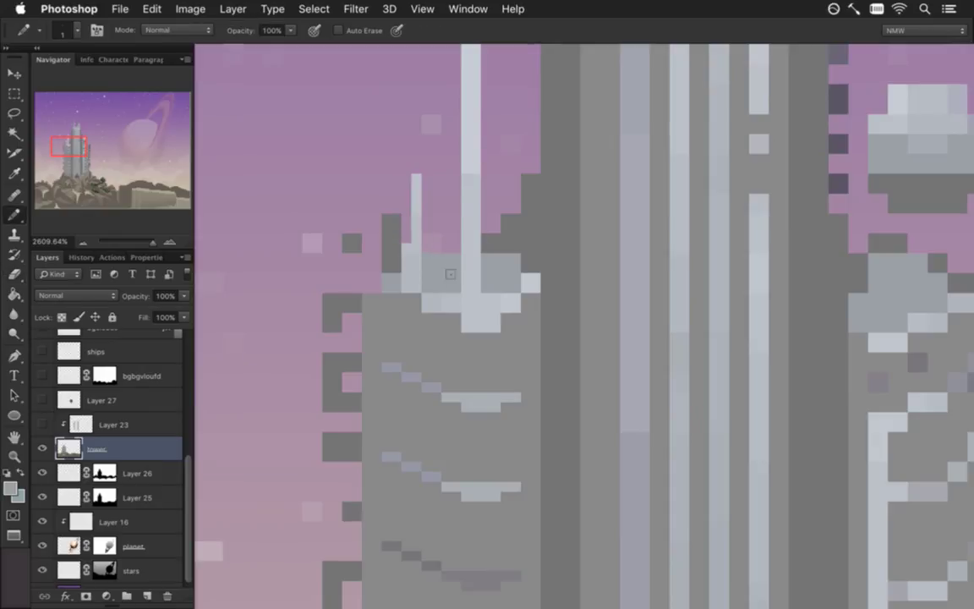
click(392, 284)
alt+click(422, 285)
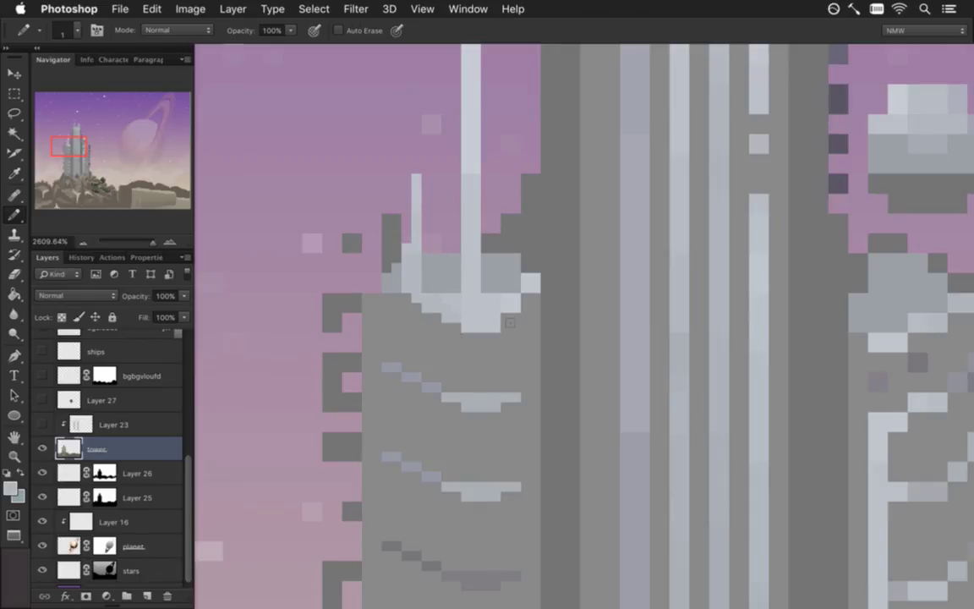
alt+click(437, 307)
alt+click(516, 317)
click(534, 297)
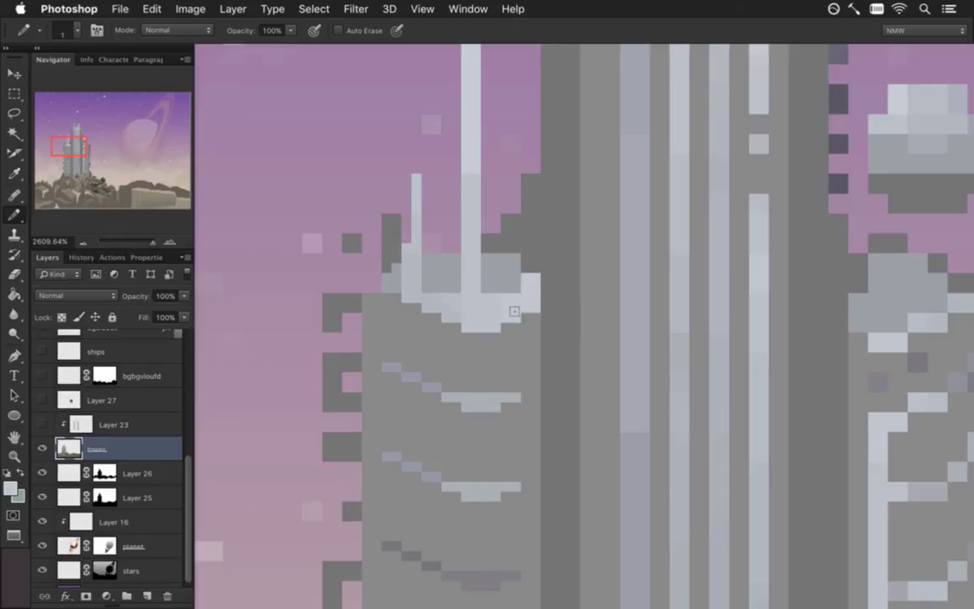
alt+click(514, 300)
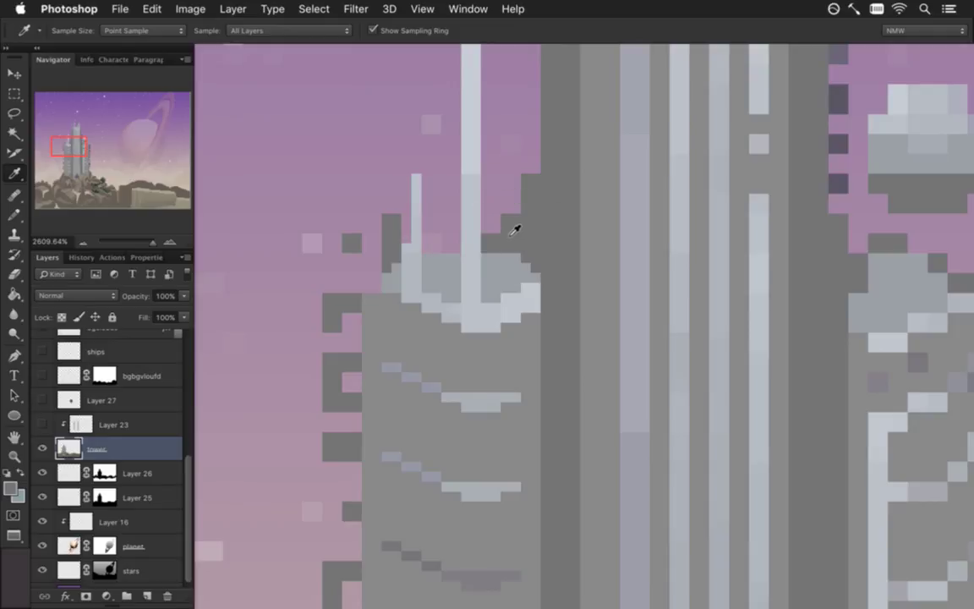
key(e)
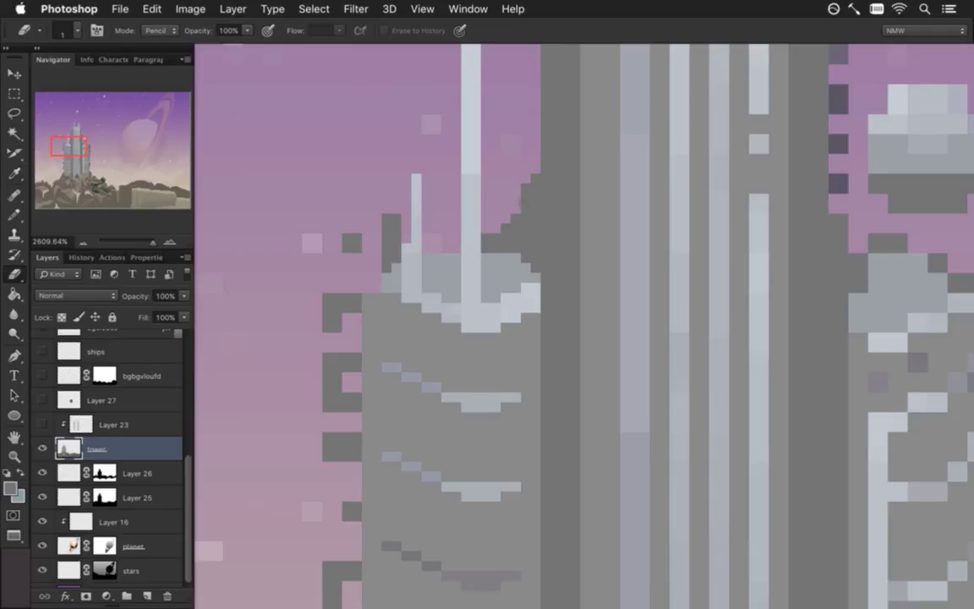
Step: Erase pixels along the main tower's upper left edge to give it a stepped outline
drag(567, 157, 519, 377)
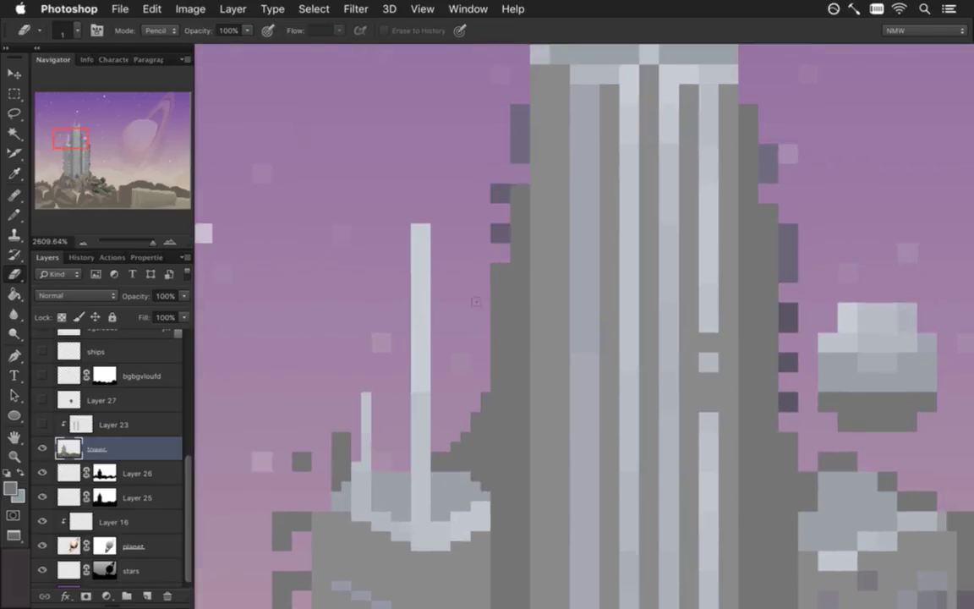
click(493, 312)
click(494, 329)
click(494, 348)
click(495, 278)
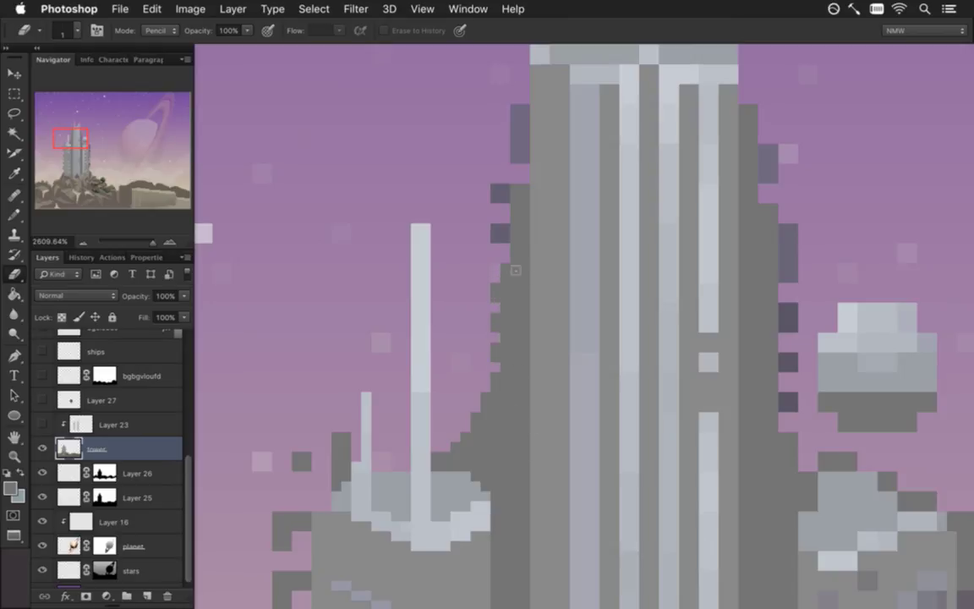
key(b)
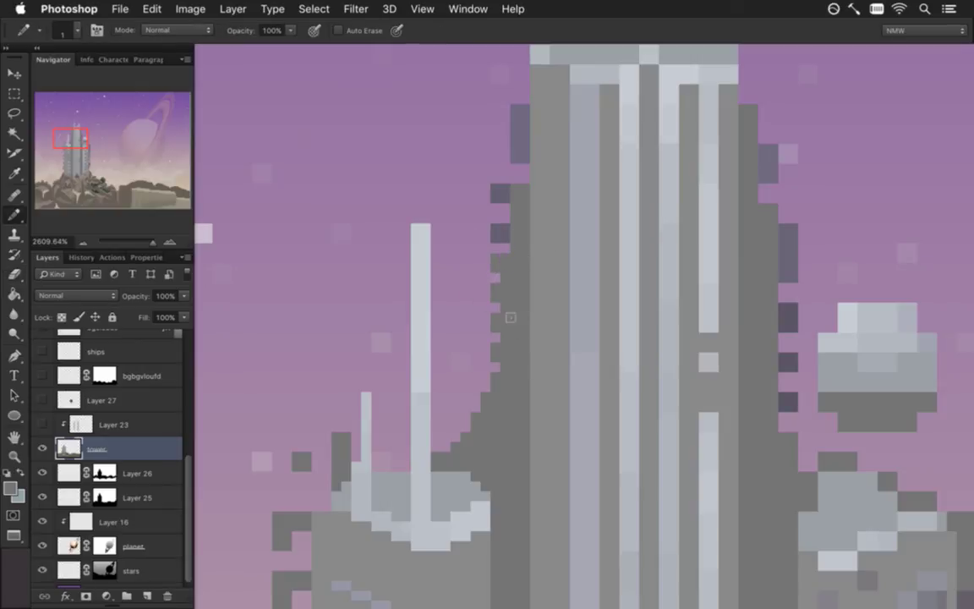
key(e)
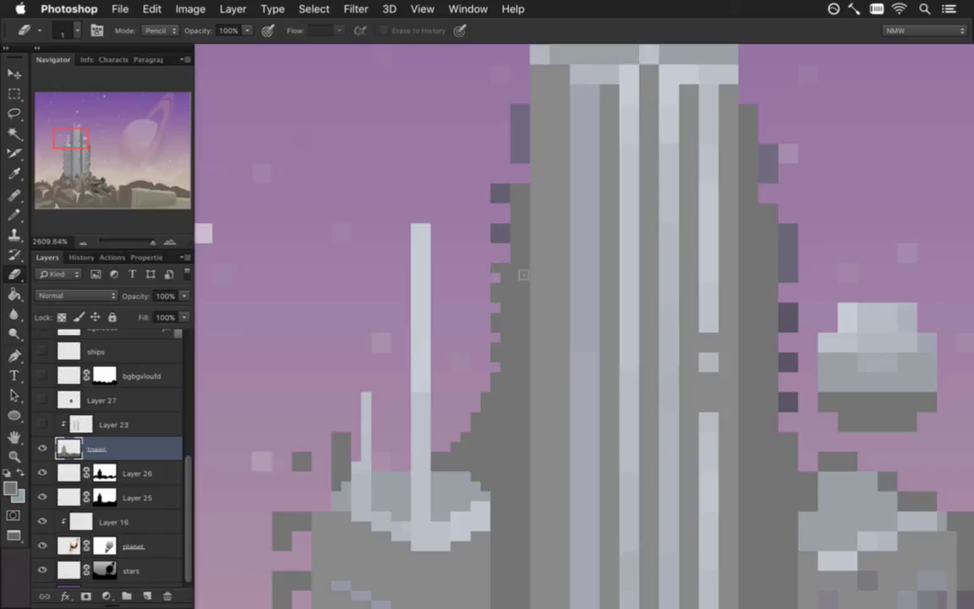
key(b)
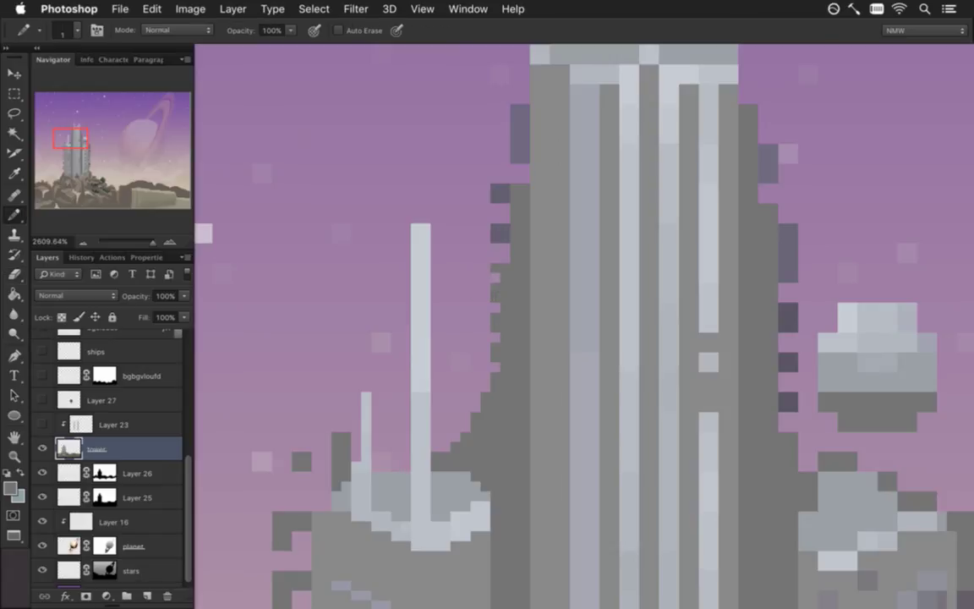
key(e)
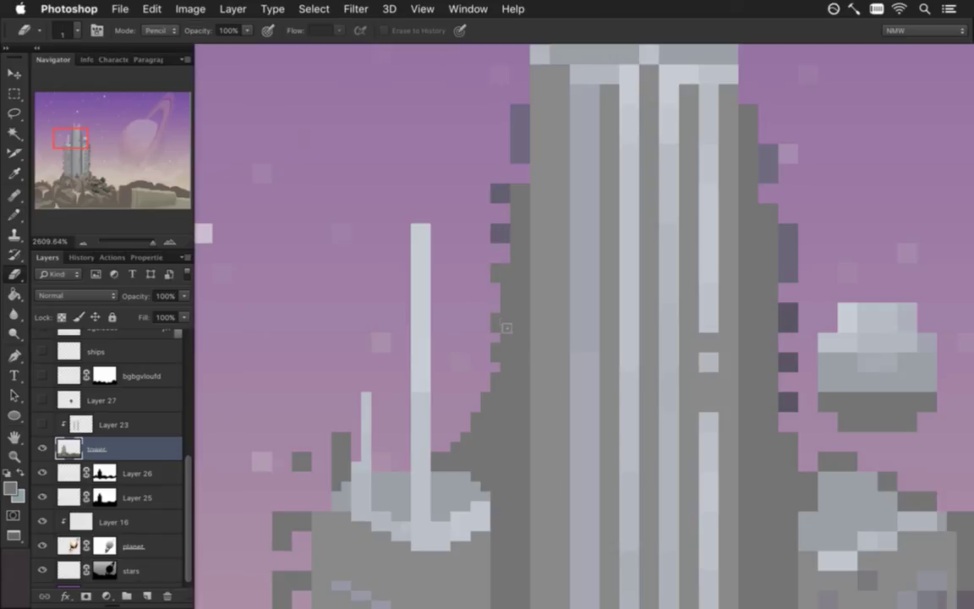
key(b)
key(e)
key(b)
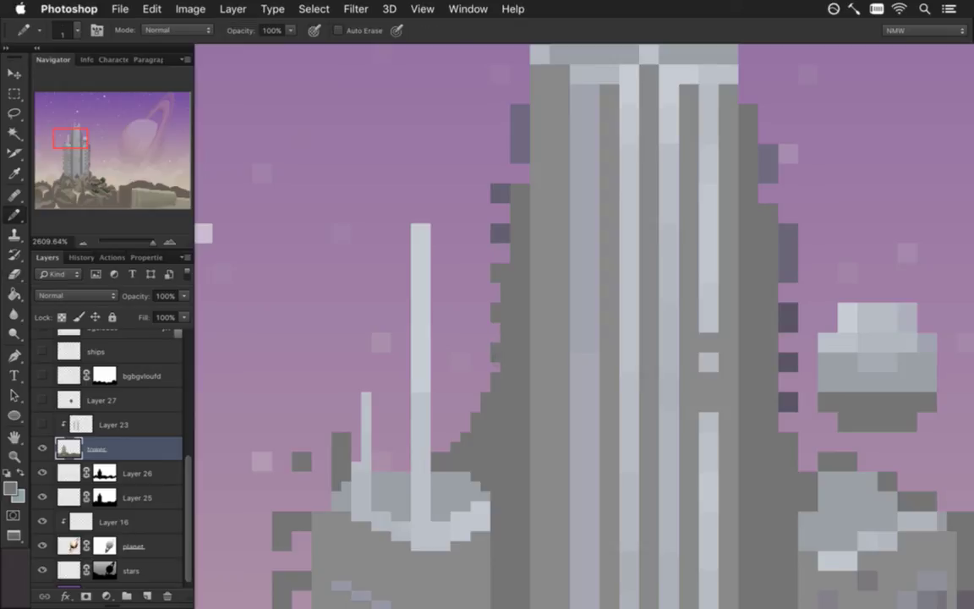
key(e)
key(b)
key(e)
Step: Sample the rooftop's light grey and cut a notch into the left spire's top
mouse_move(531, 352)
mouse_down()
mouse_move(479, 398)
mouse_move(478, 445)
mouse_up()
key(i)
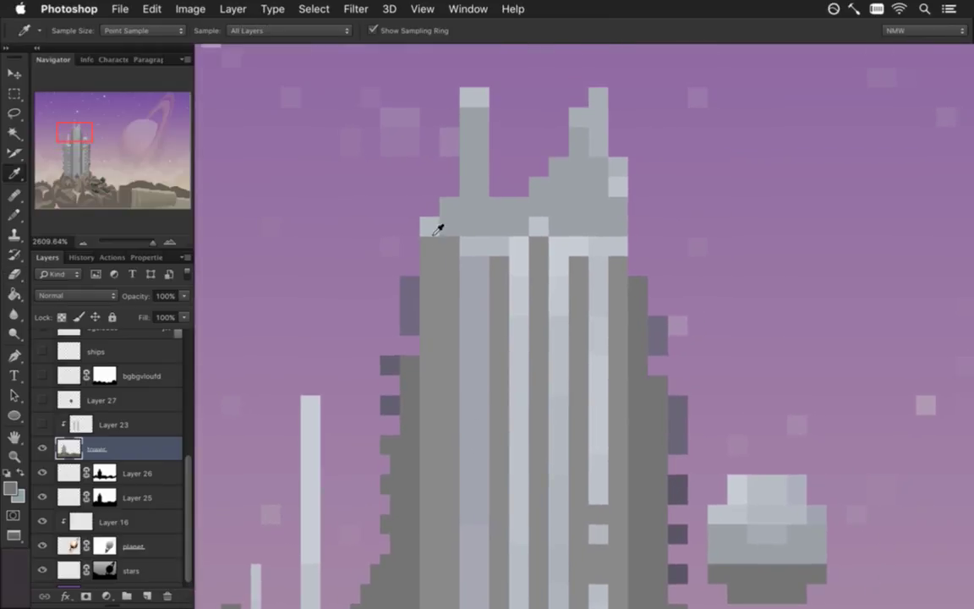
click(432, 234)
key(b)
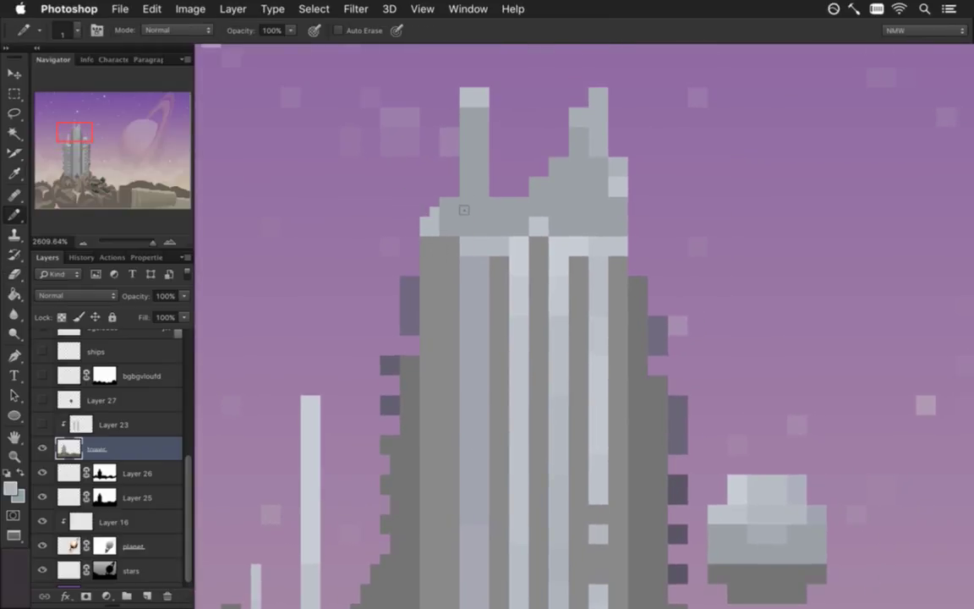
key(e)
click(474, 93)
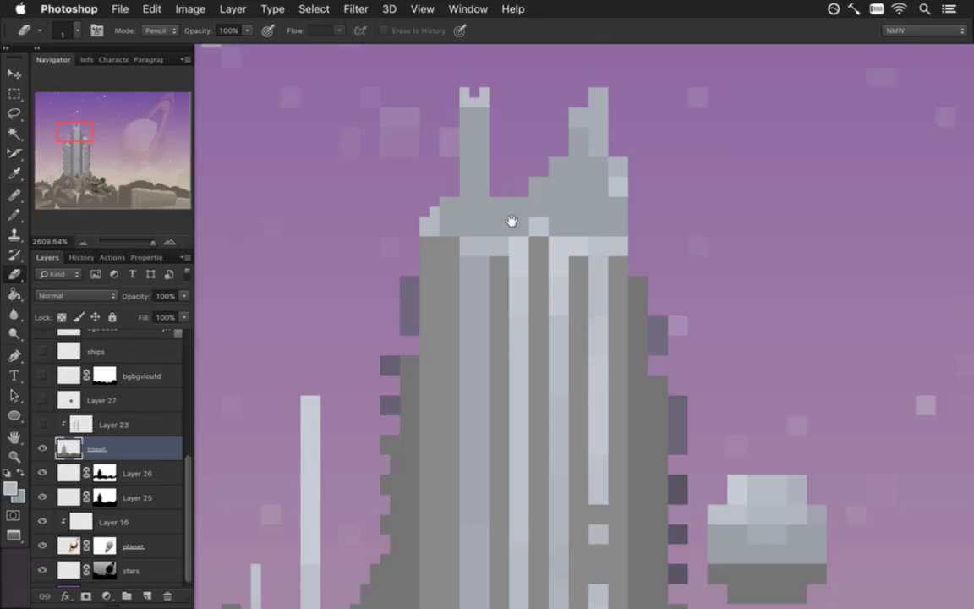
Step: Add a grey pixel to the right spire's edge using a grey sampled from the tower
drag(511, 222, 467, 283)
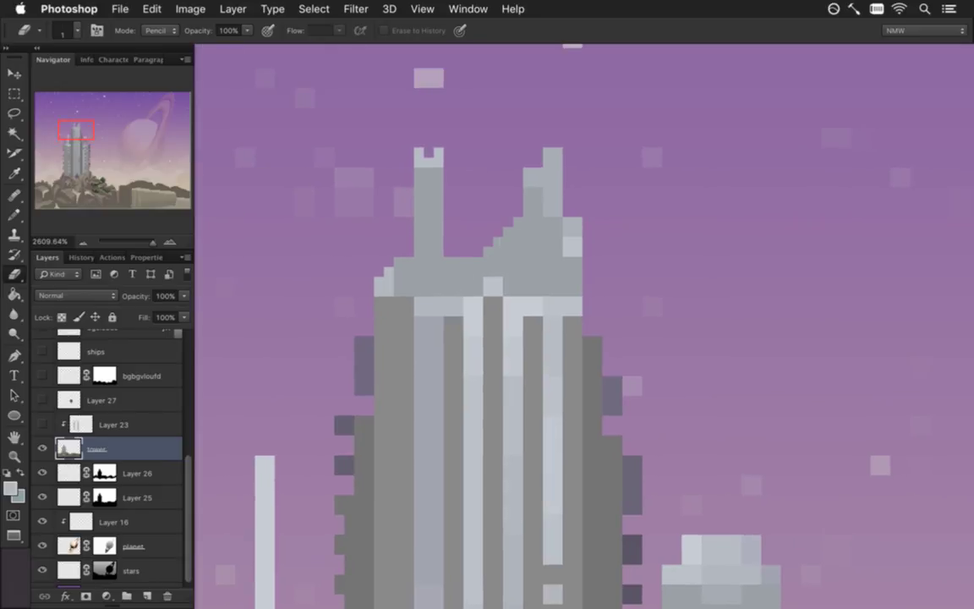
key(b)
alt+click(548, 175)
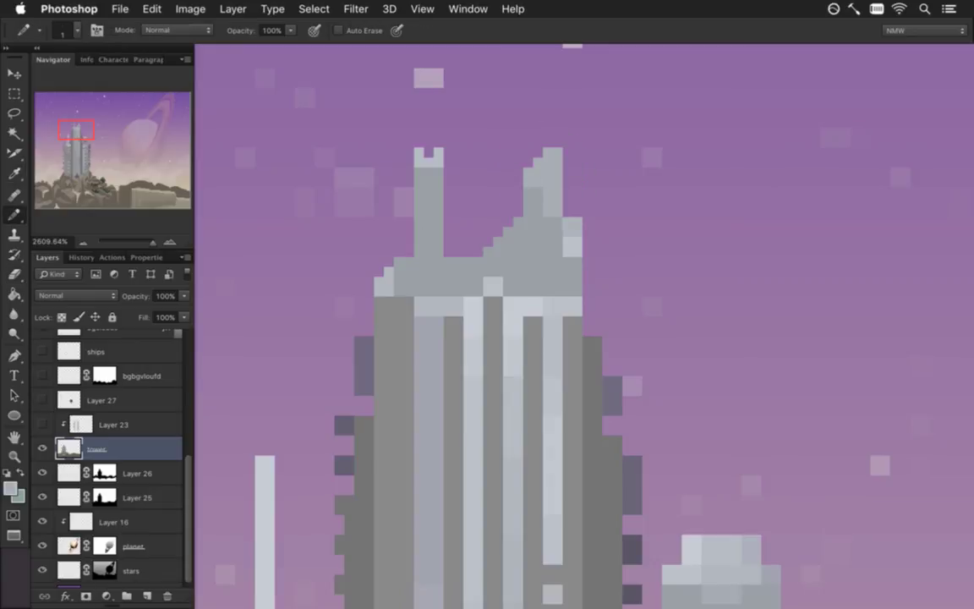
click(571, 208)
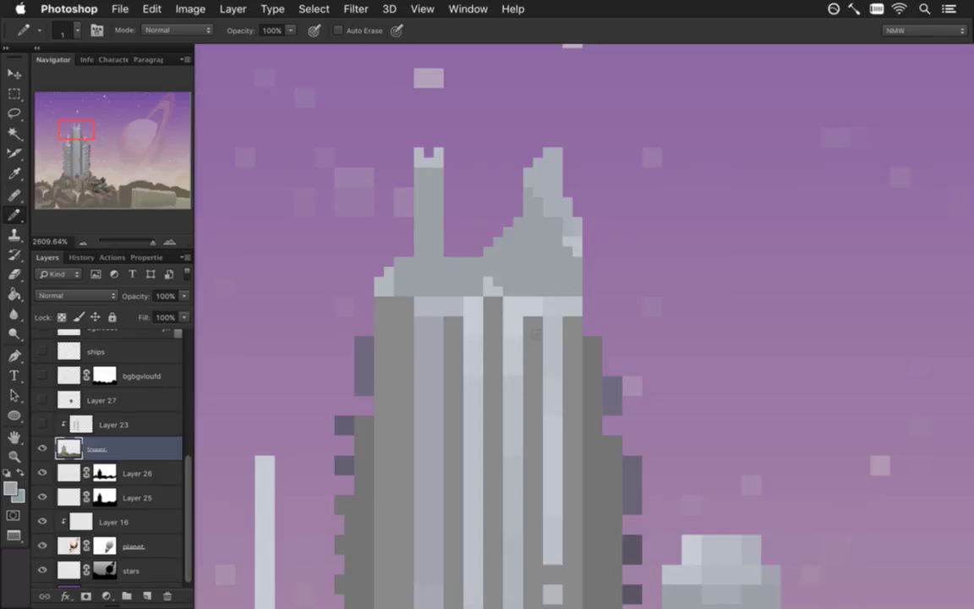
mouse_move(465, 378)
mouse_down()
mouse_move(545, 417)
mouse_move(535, 424)
mouse_up()
Step: Draw dark 1px vertical columns down the tower's facade with the Pencil
key(i)
key(b)
drag(430, 118, 430, 507)
mouse_move(515, 511)
mouse_down()
mouse_move(434, 473)
mouse_move(524, 300)
mouse_move(519, 192)
mouse_up()
drag(425, 182, 425, 457)
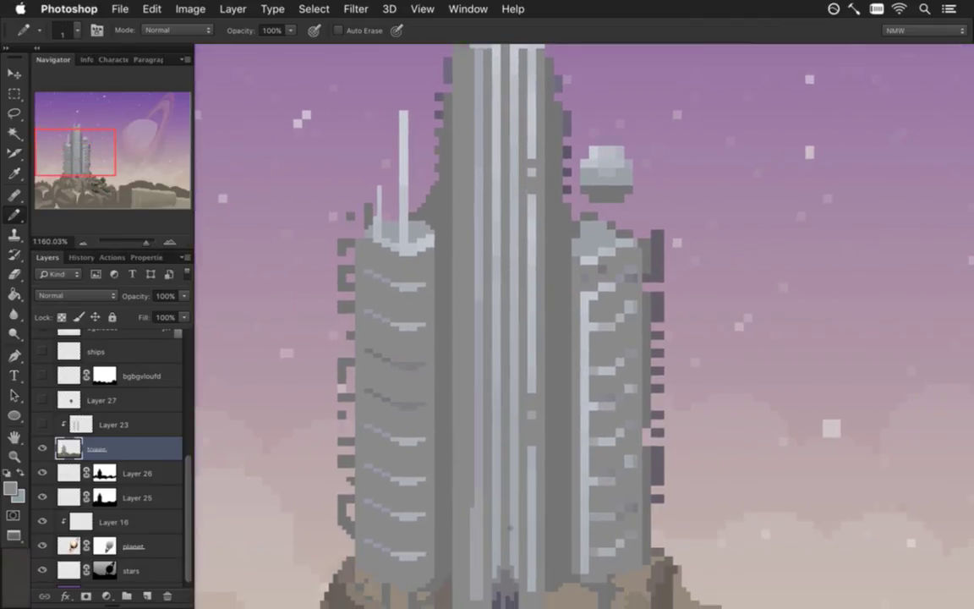
mouse_move(526, 526)
mouse_down()
mouse_move(526, 382)
mouse_move(470, 464)
mouse_up()
drag(475, 402, 476, 464)
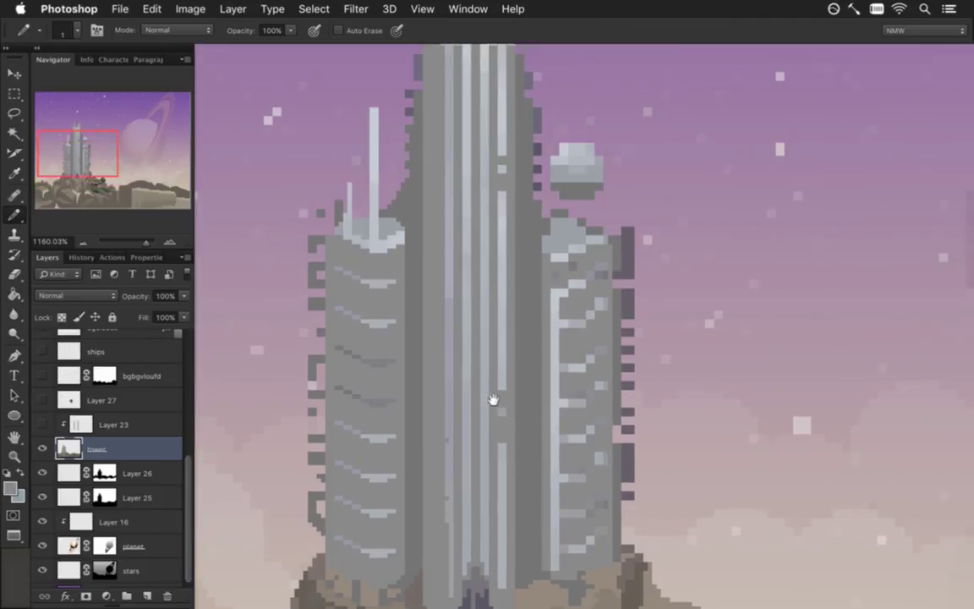
Step: Add a short darker stroke on the central tower and sample a grey from the left tower
drag(522, 266, 493, 400)
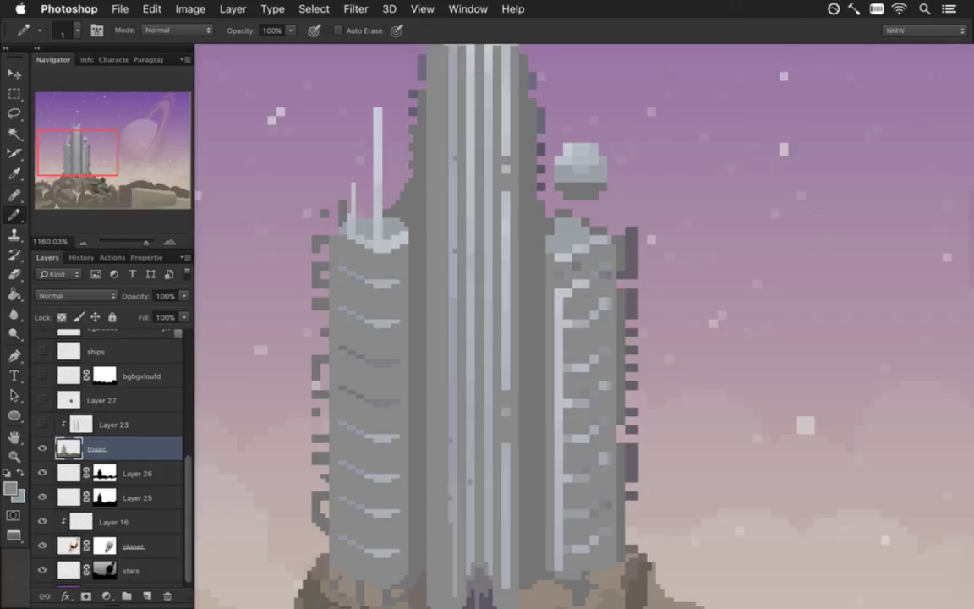
drag(468, 304, 468, 333)
mouse_move(439, 300)
mouse_down()
mouse_move(435, 316)
mouse_move(461, 240)
mouse_up()
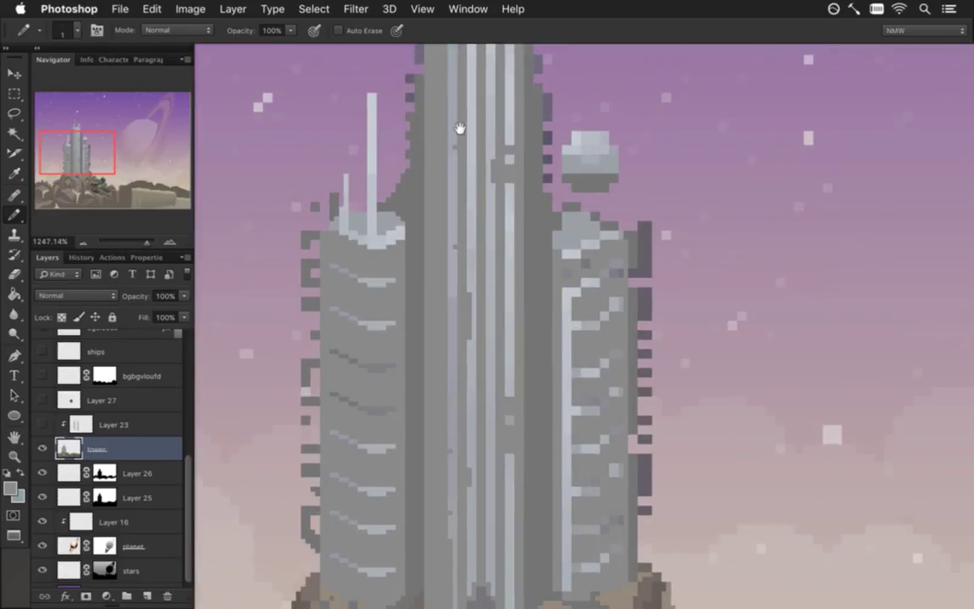
drag(461, 128, 459, 245)
key(i)
click(382, 496)
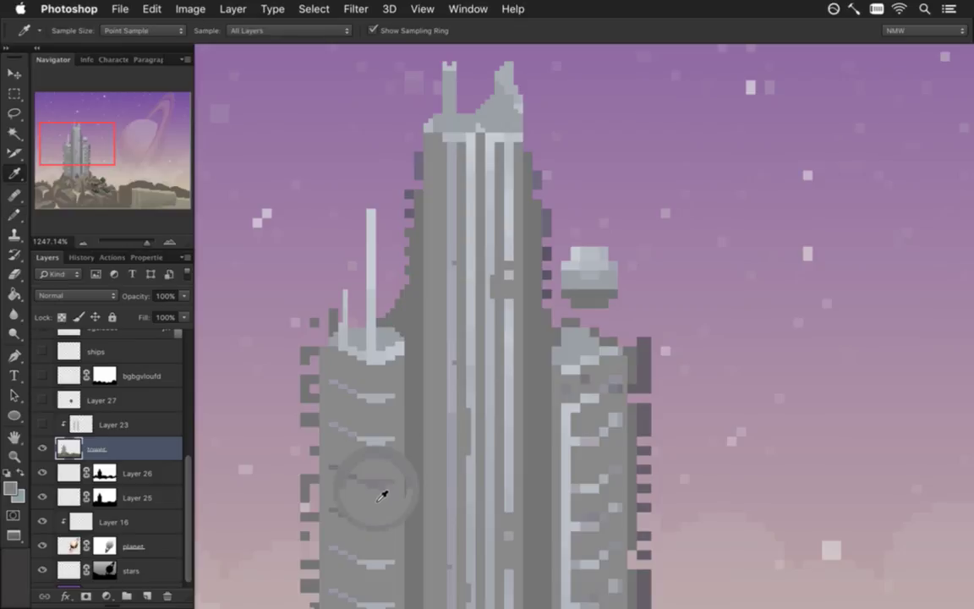
key(b)
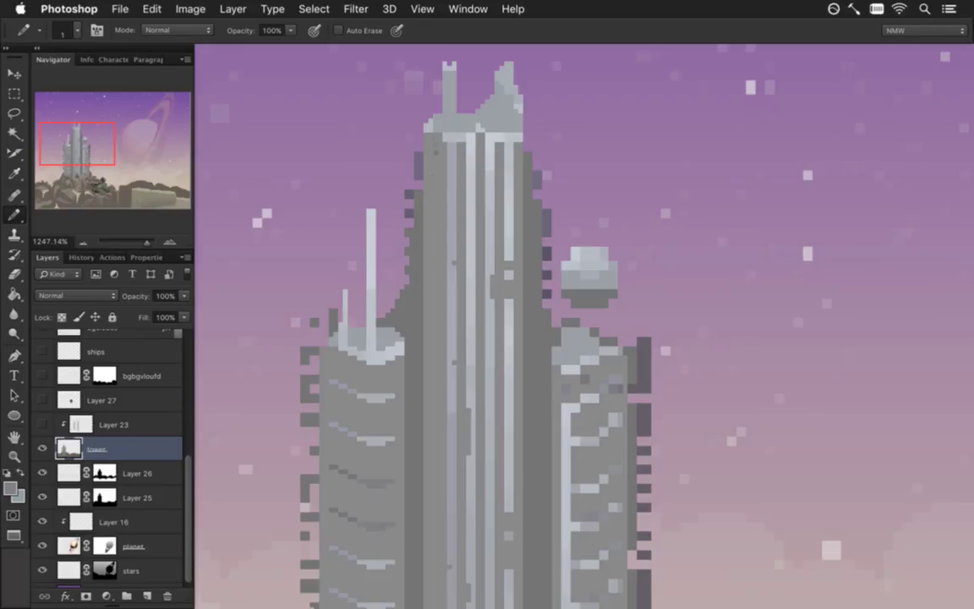
Step: Undo the stray line and draw two thin dark vertical lines on the tower
scroll(584, 326, down, 2)
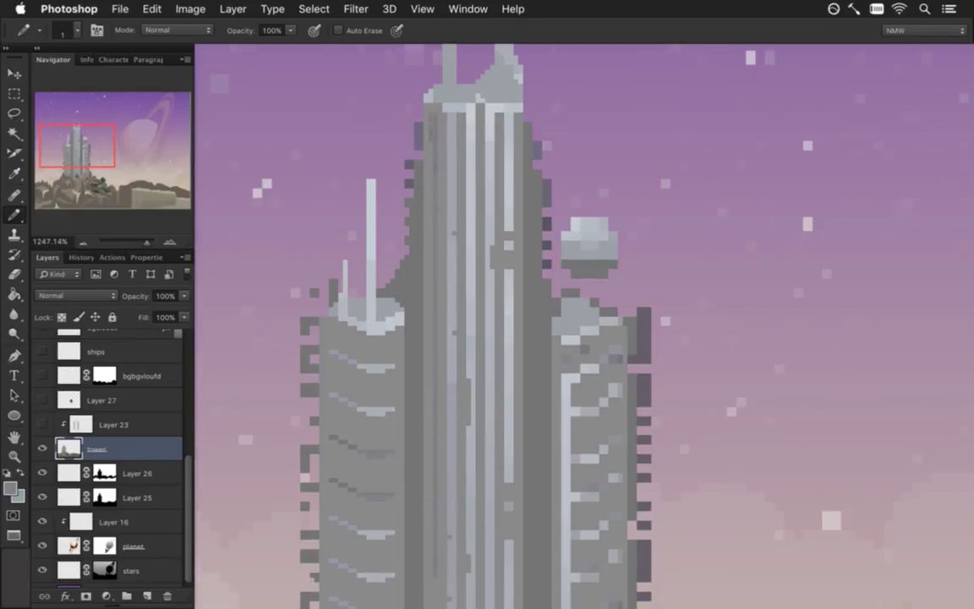
scroll(584, 326, down, 5)
scroll(584, 325, down, 7)
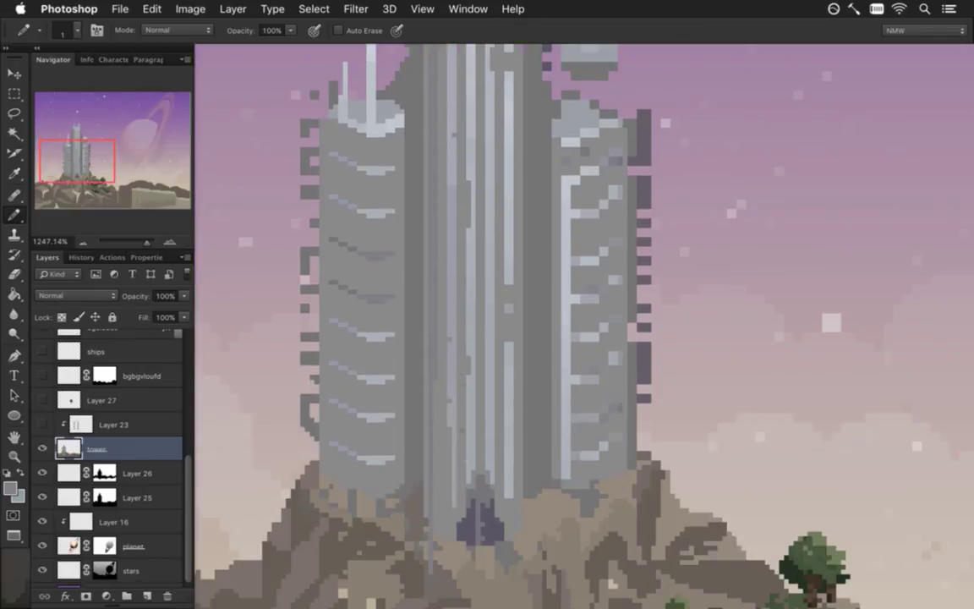
key(super+z)
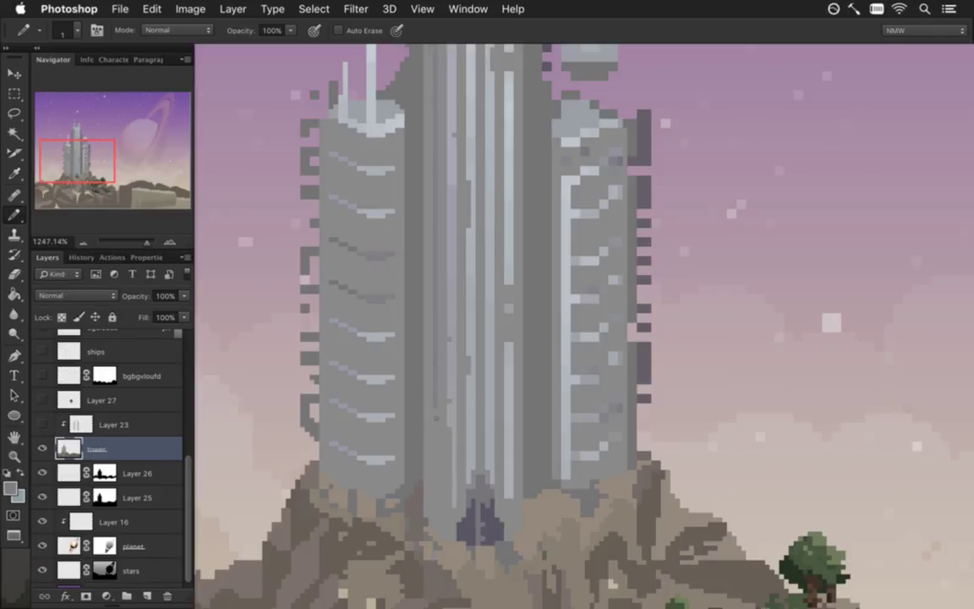
drag(435, 426, 435, 500)
drag(391, 369, 391, 450)
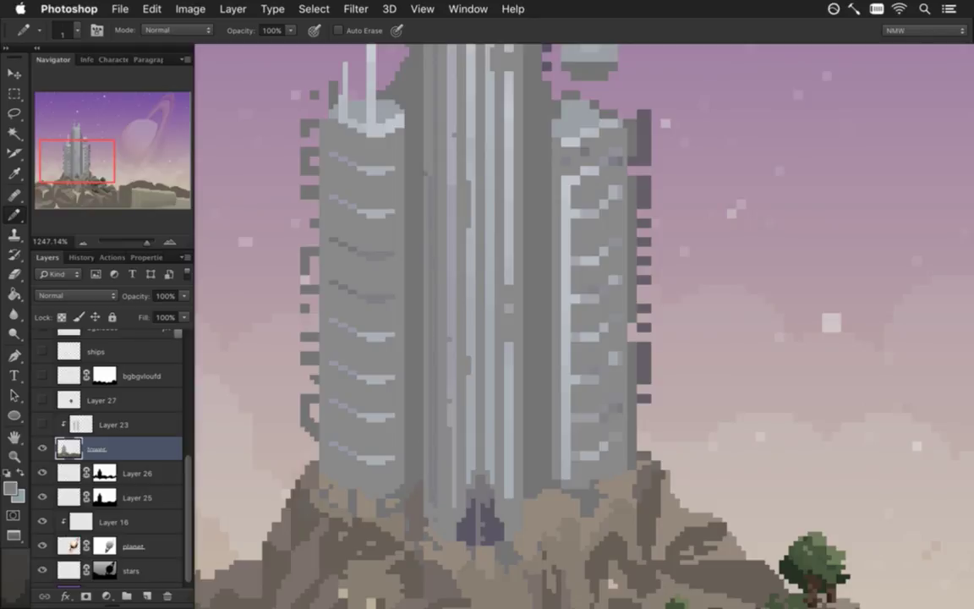
Step: Darken a vertical strip near the top of the tower
drag(449, 163, 428, 378)
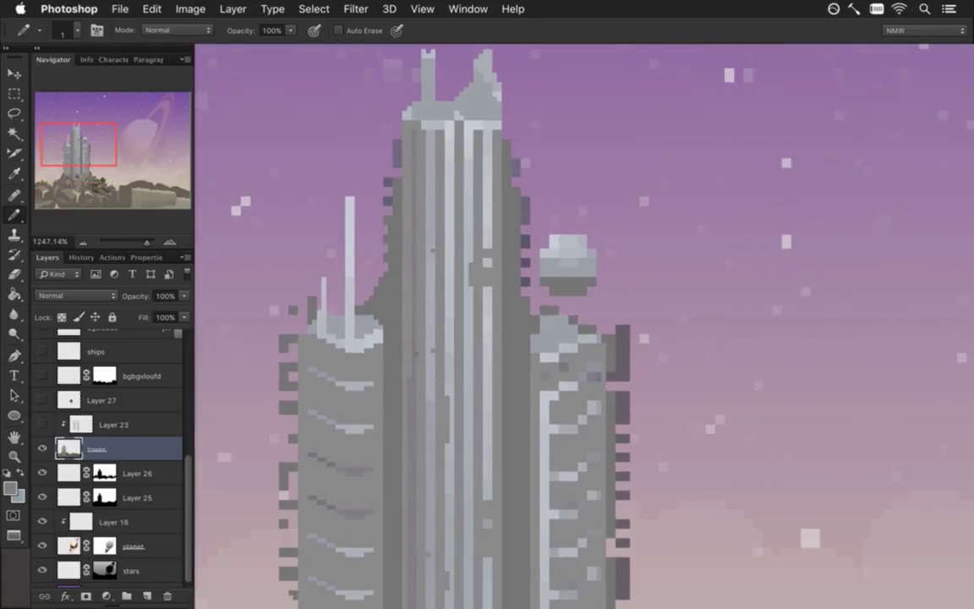
drag(409, 218, 410, 324)
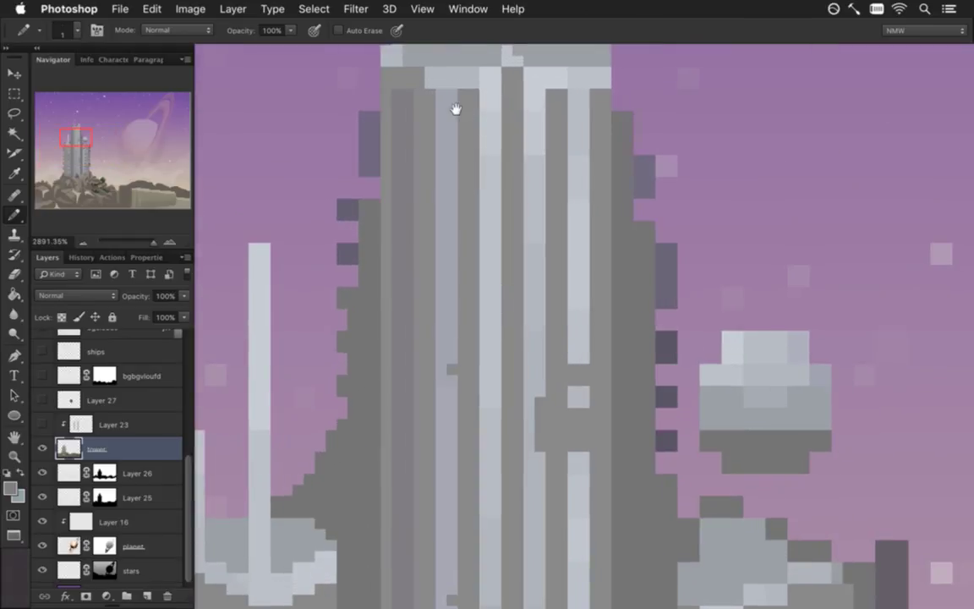
drag(418, 163, 450, 196)
Step: Paint sampled light-grey pixels along the tower's top edge, removing a mistaken purple pixel
alt+click(439, 202)
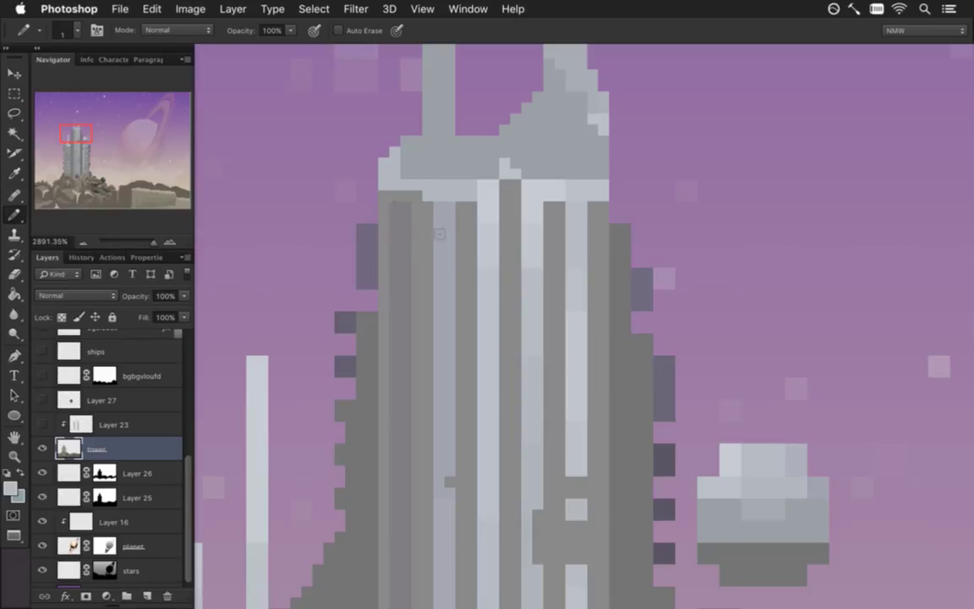
alt+click(387, 138)
click(416, 163)
key(ctrl+z)
alt+click(487, 186)
click(588, 201)
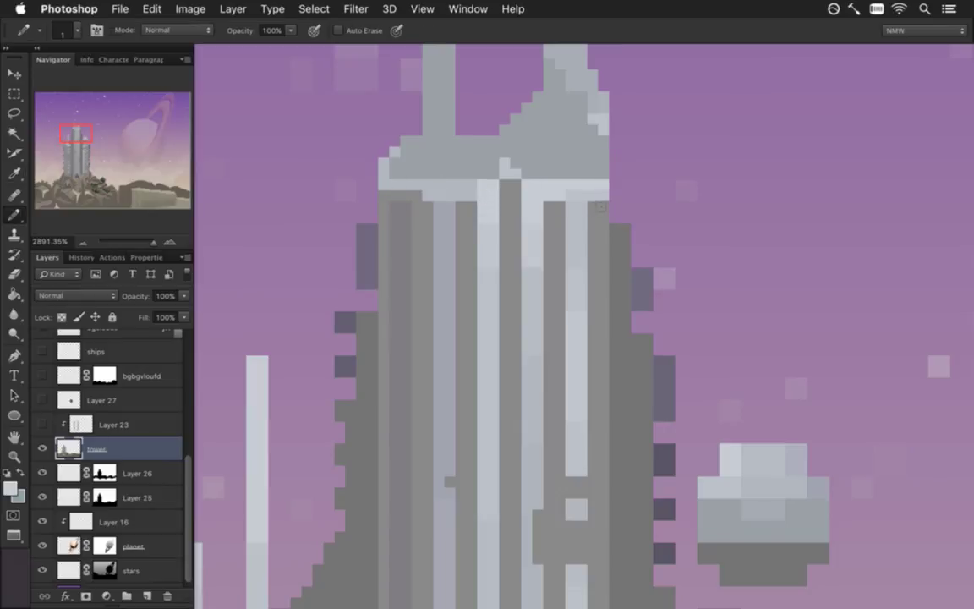
key(alt)
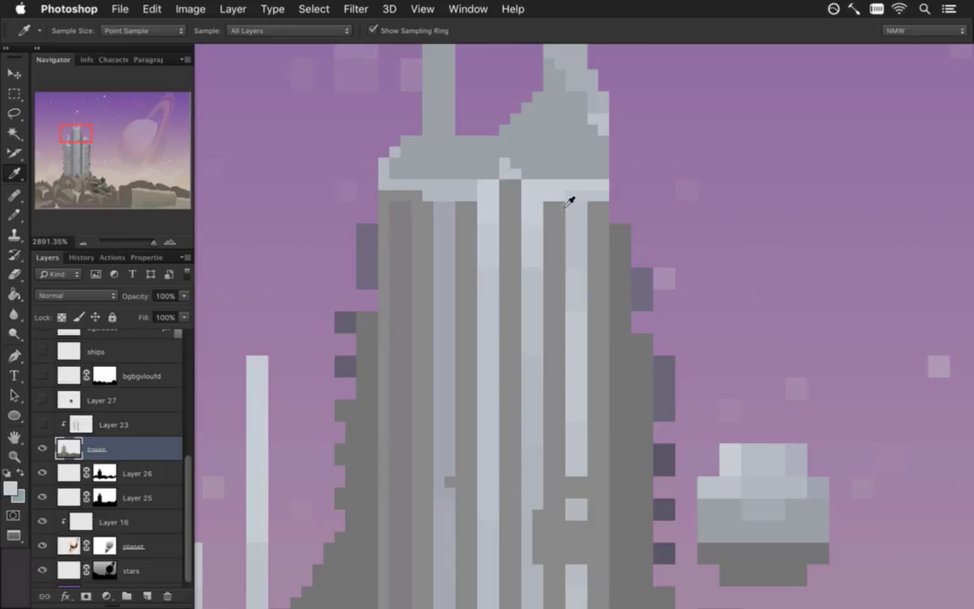
key(alt)
mouse_move(513, 184)
mouse_down()
mouse_move(494, 195)
mouse_move(461, 177)
mouse_up()
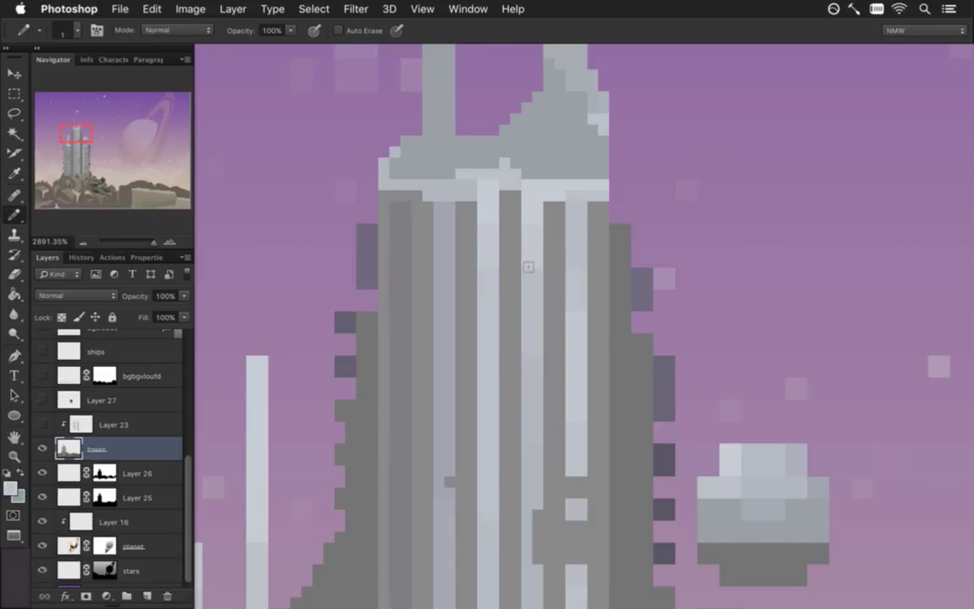
Step: Highlight the tower's right edge and right spire in light grey
alt+click(612, 159)
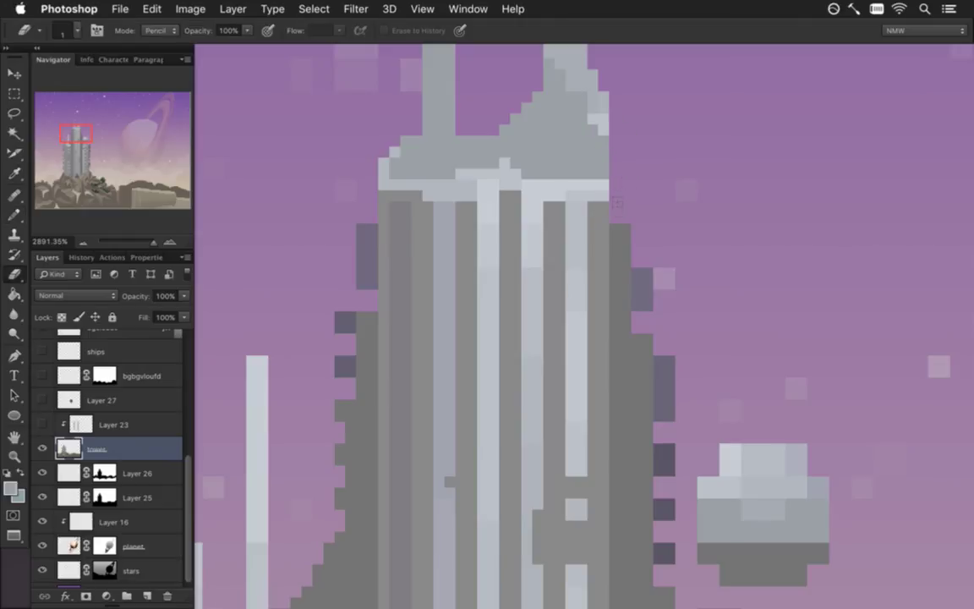
alt+click(609, 189)
drag(603, 152, 603, 173)
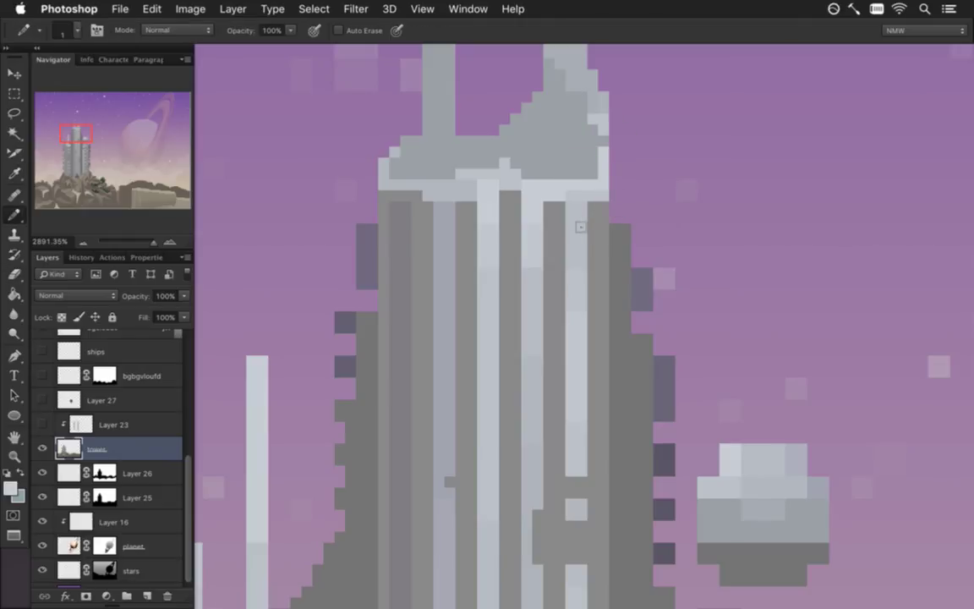
drag(501, 101, 490, 257)
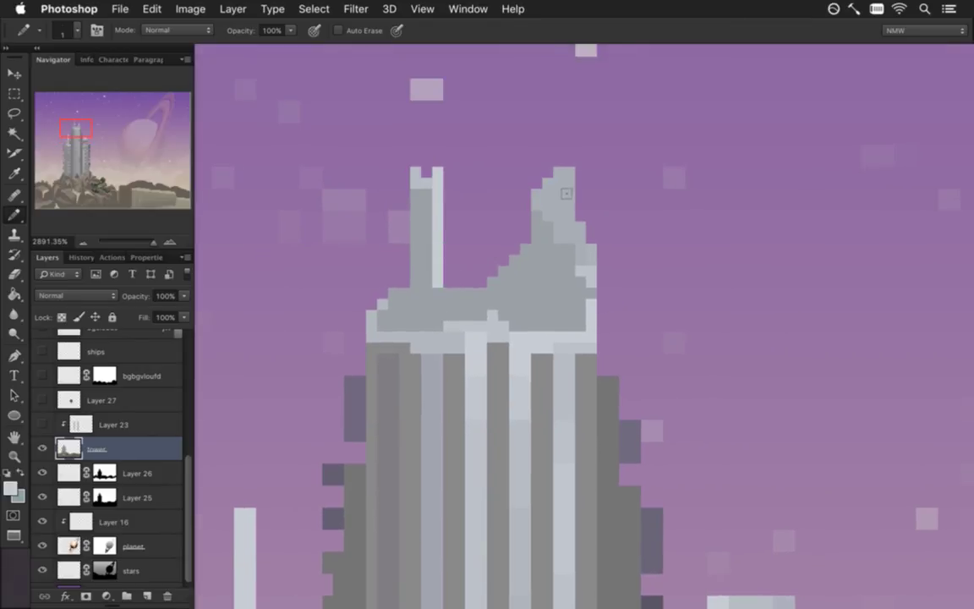
drag(570, 171, 570, 220)
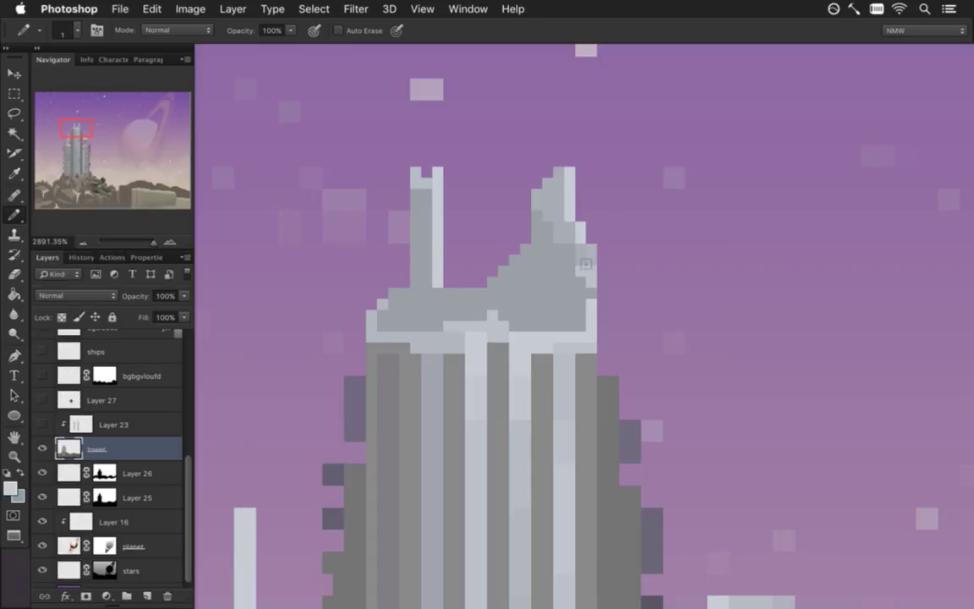
key(i)
key(b)
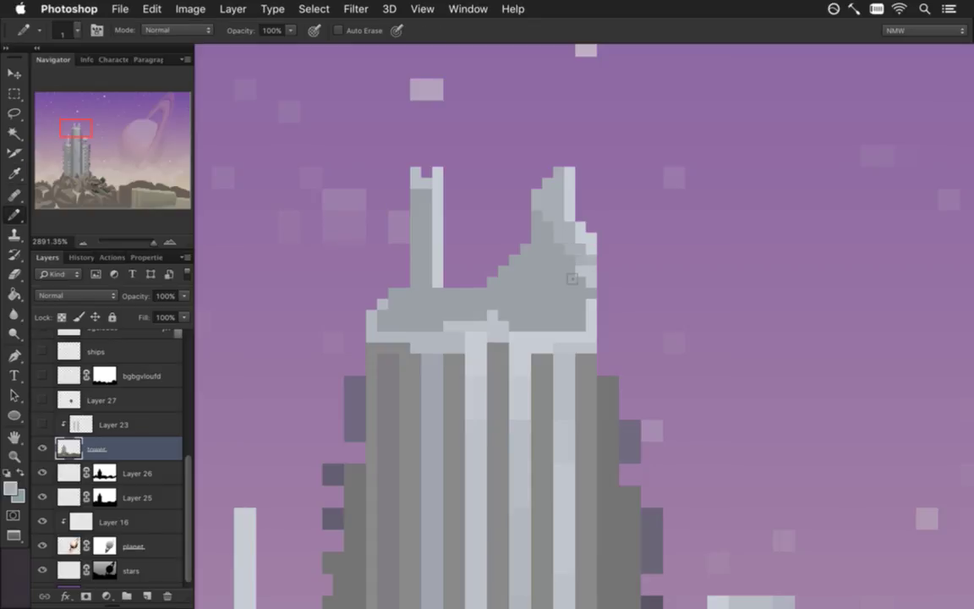
Step: Erase stray dark pixels from the tower's left and right edges
mouse_move(587, 452)
mouse_down()
mouse_move(519, 315)
mouse_move(514, 214)
mouse_up()
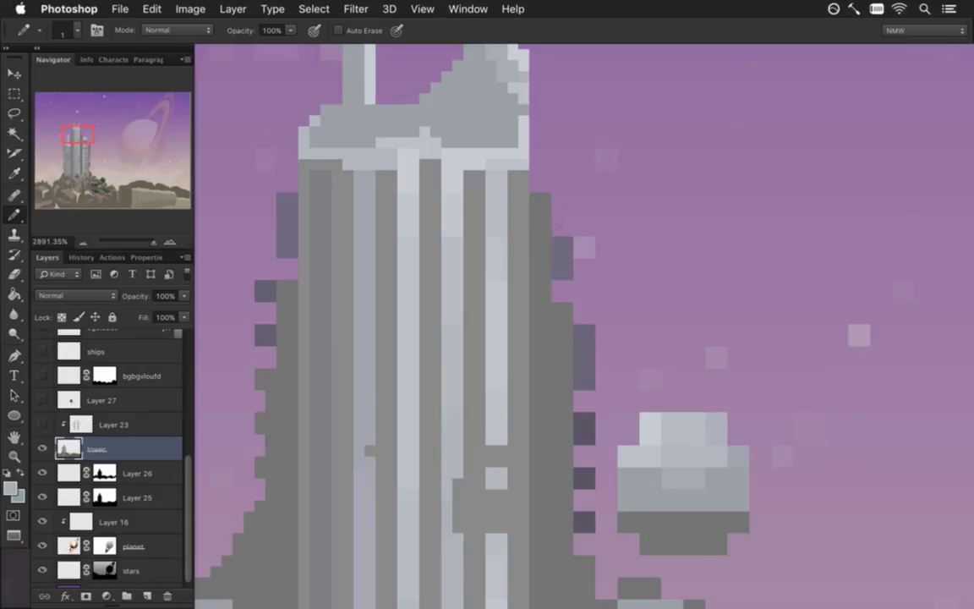
key(e)
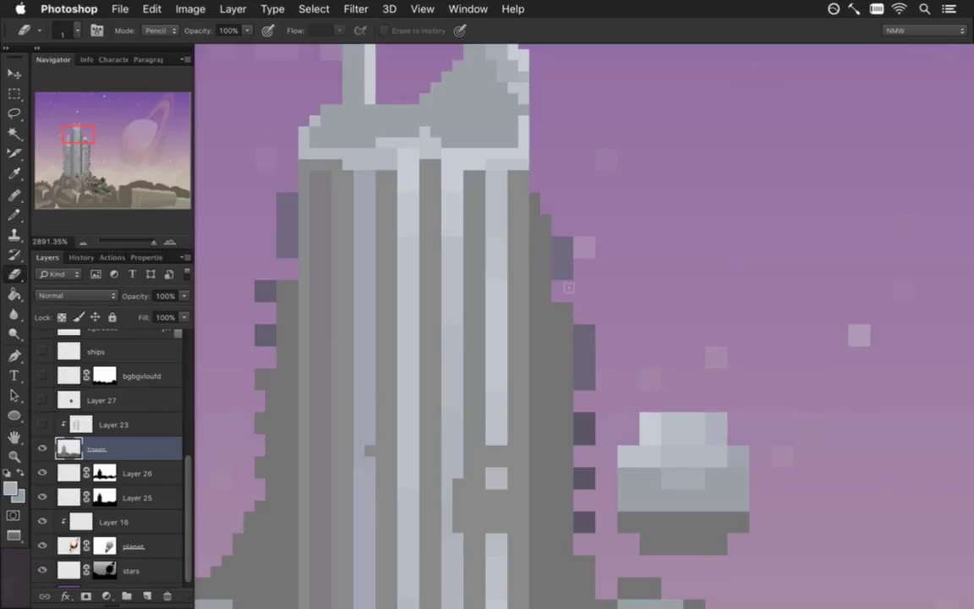
click(282, 219)
click(569, 277)
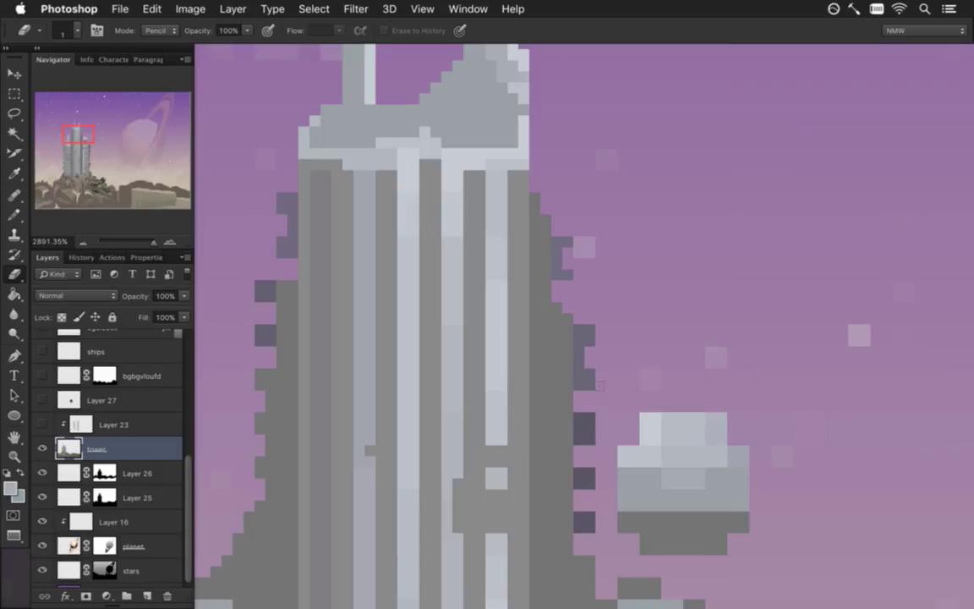
drag(630, 415, 573, 325)
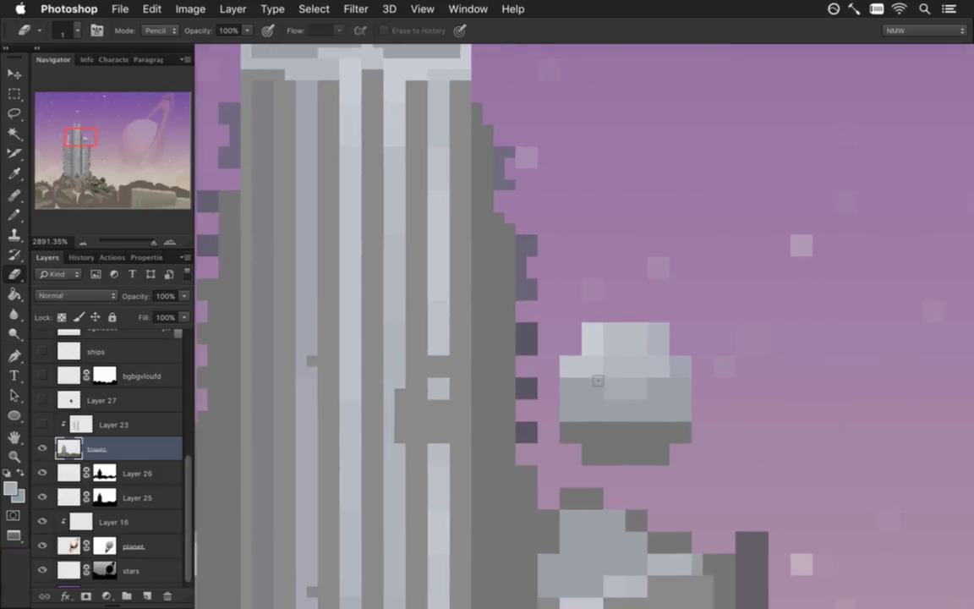
Step: Select the small grey dome and flip it horizontally with Free Transform
key(i)
click(594, 347)
key(b)
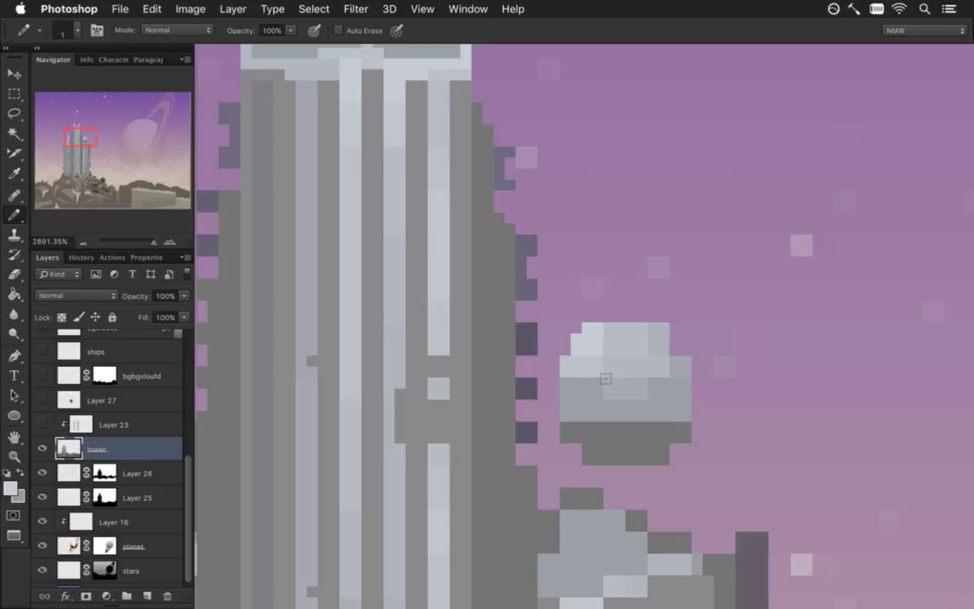
key(m)
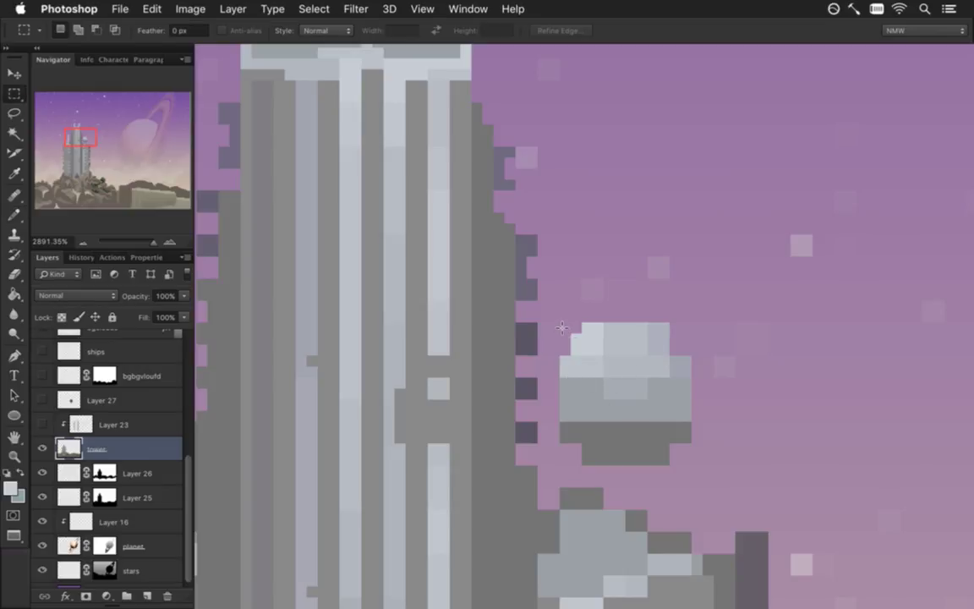
drag(559, 323, 692, 464)
key(v)
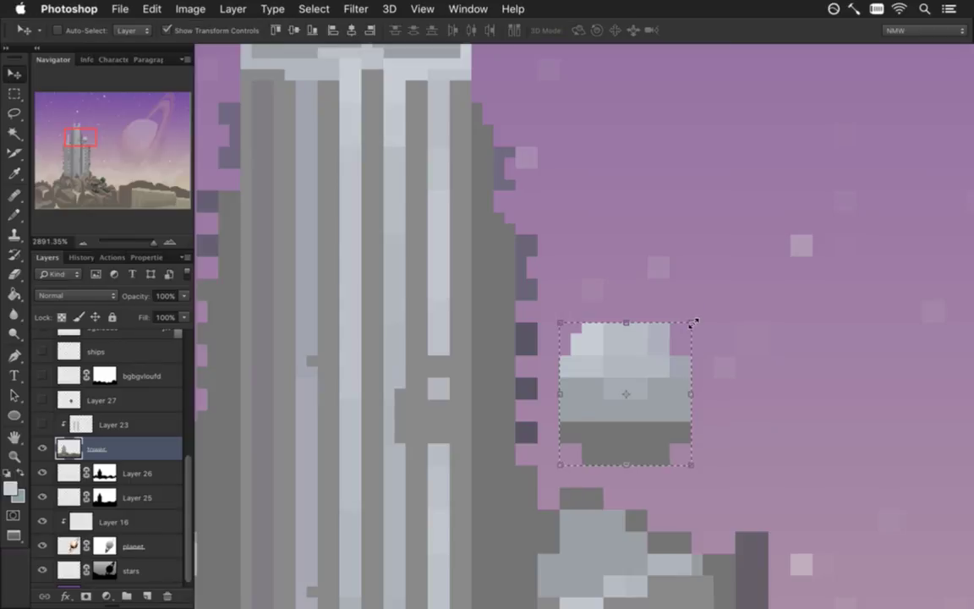
key(ctrl+t)
right_click(670, 345)
click(696, 547)
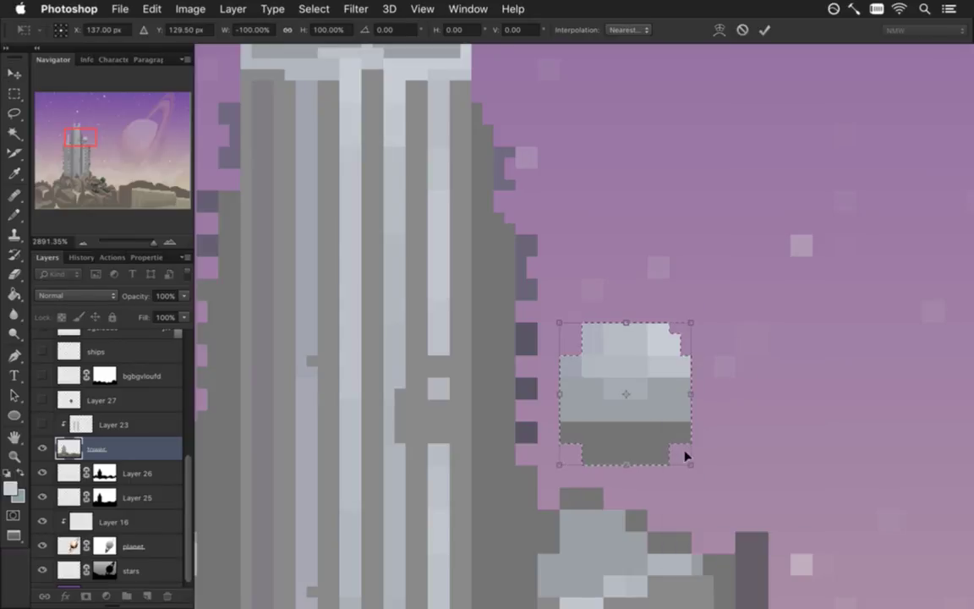
key(Return)
key(m)
key(ctrl+d)
Step: Round off the dome's top corners and trim its bottom edge with the Eraser
key(i)
key(b)
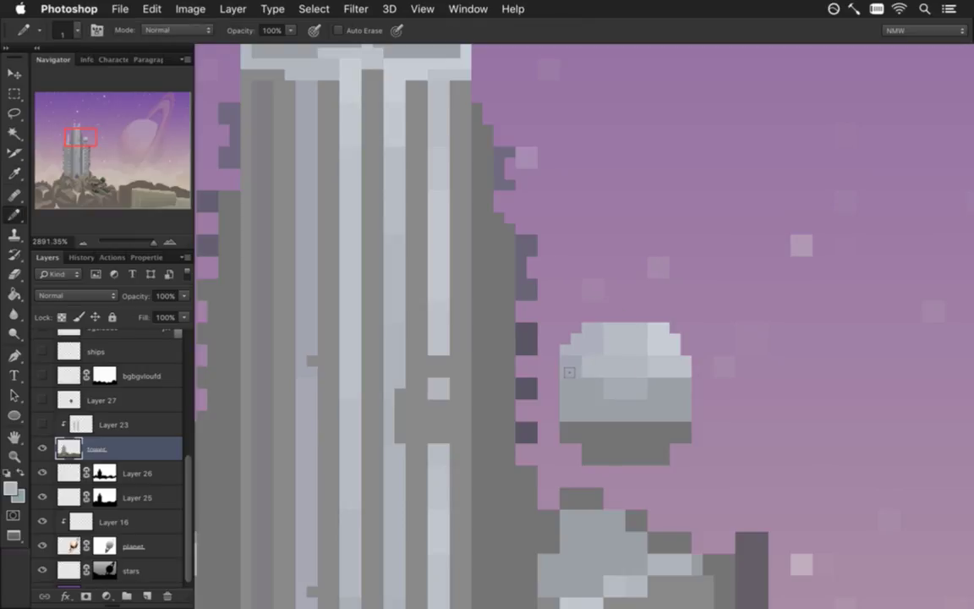
key(e)
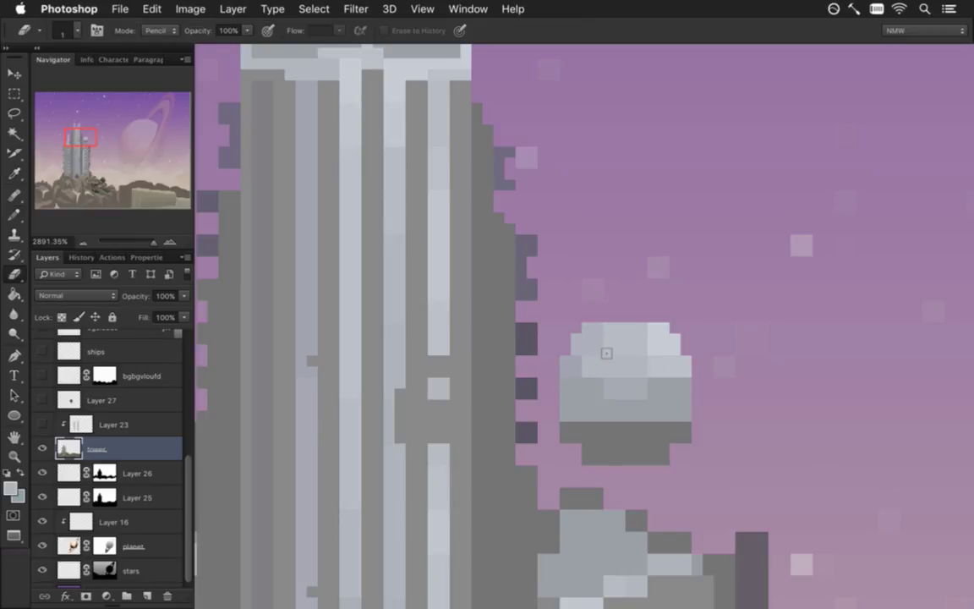
click(587, 327)
click(598, 328)
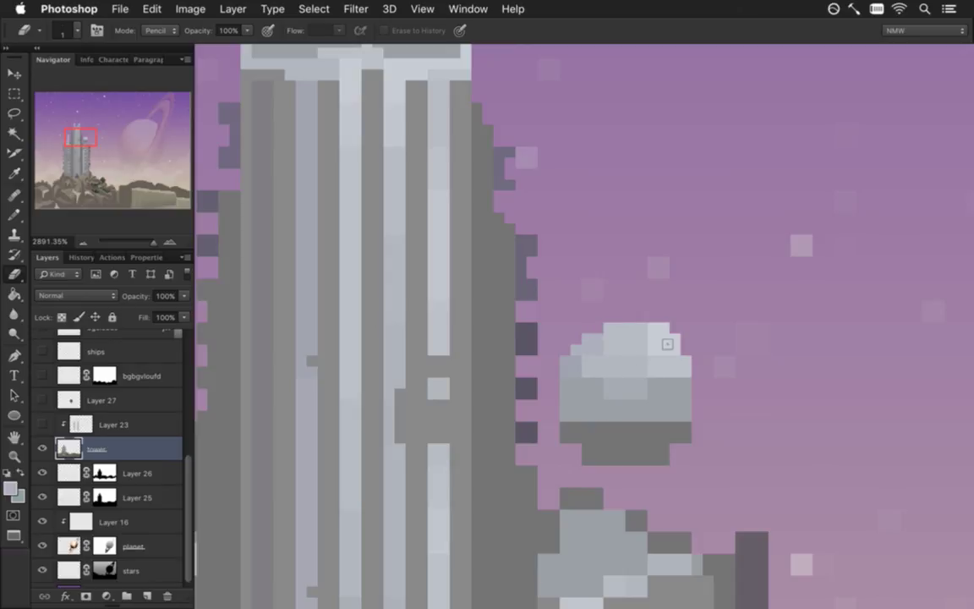
click(658, 329)
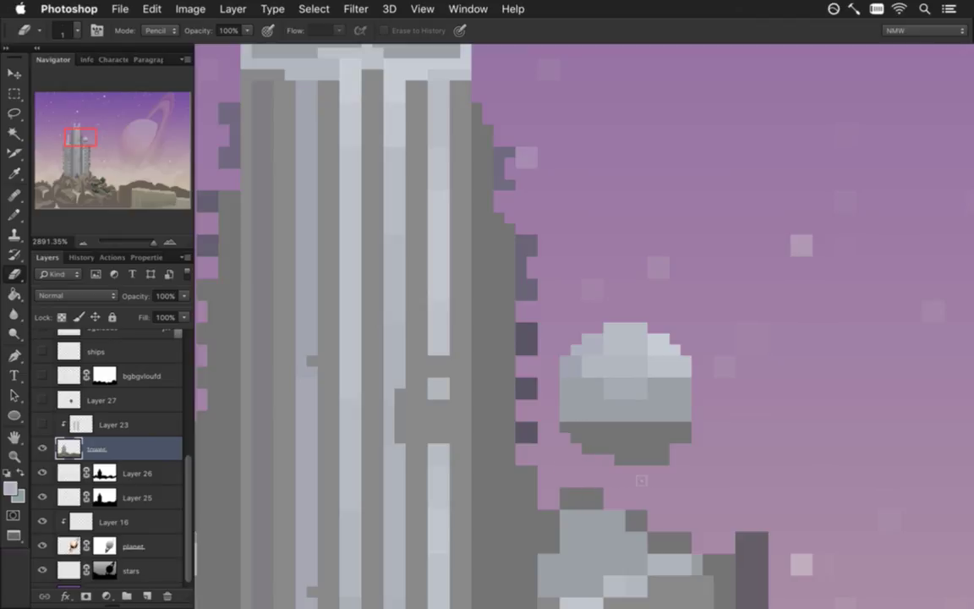
drag(643, 458, 663, 458)
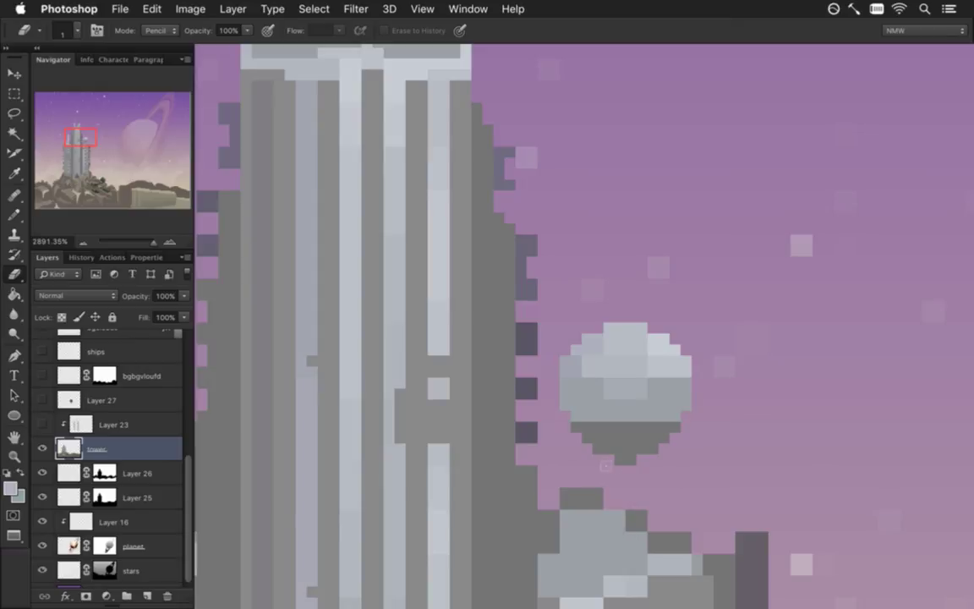
Step: Sample a lighter moon grey and repaint pixels at the moon's lower-left and bottom edge
alt+click(583, 376)
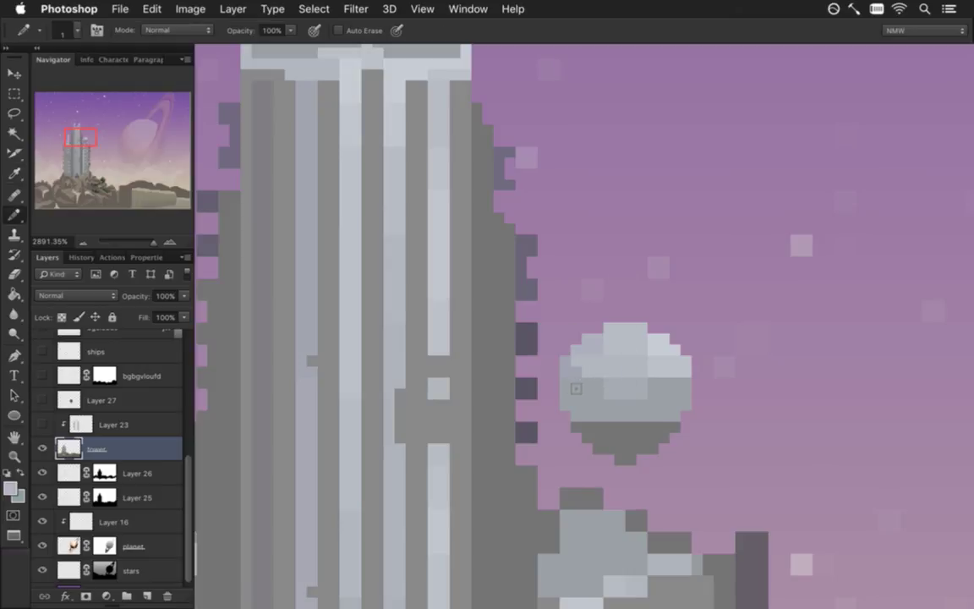
key(b)
alt+click(630, 391)
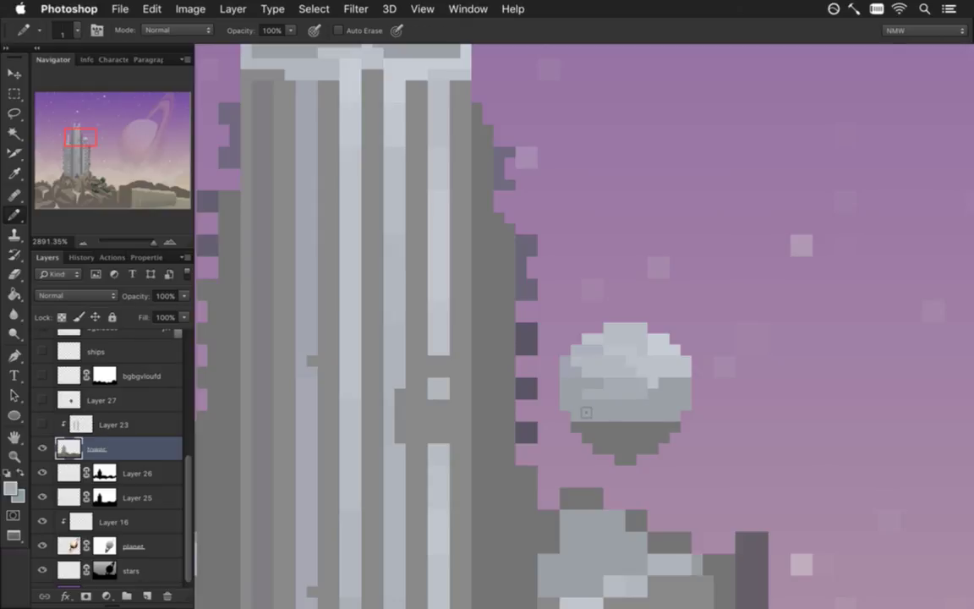
click(607, 421)
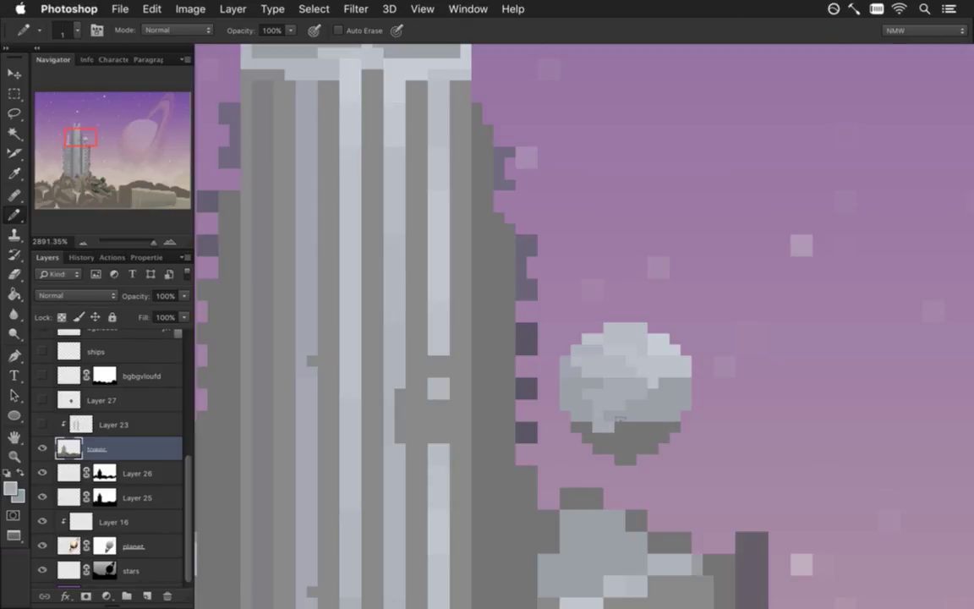
click(625, 437)
Step: Paint Bucket-fill the moon's lower-right and left-middle areas with a sampled dark grey
drag(607, 399, 495, 389)
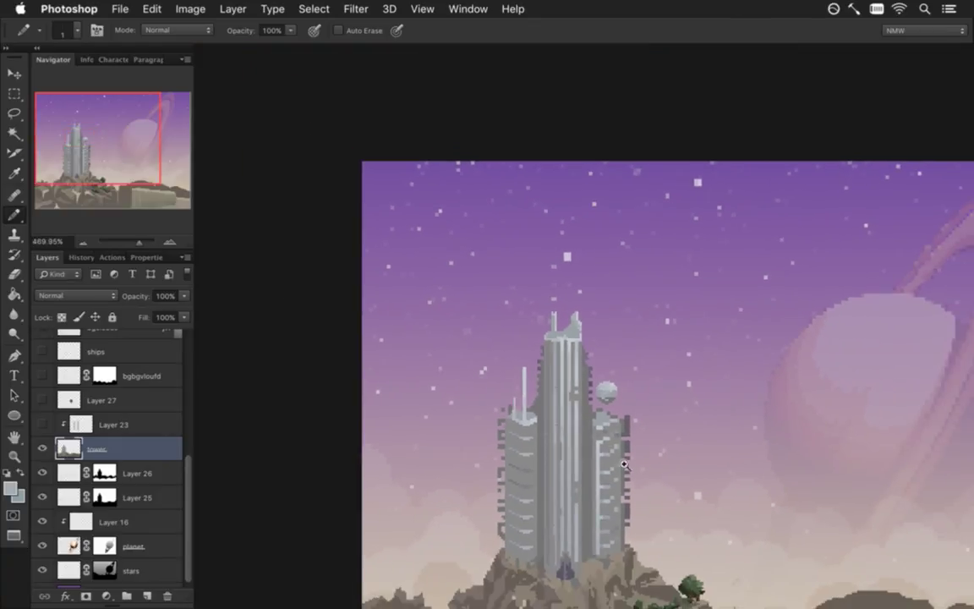
mouse_move(637, 459)
mouse_down()
mouse_move(615, 439)
mouse_move(591, 440)
mouse_up()
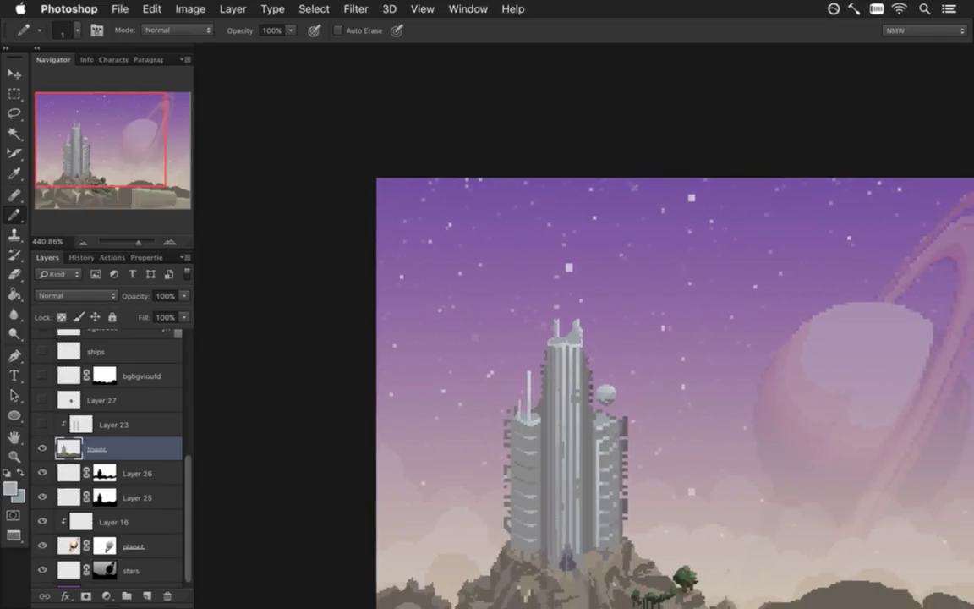
drag(611, 436, 653, 410)
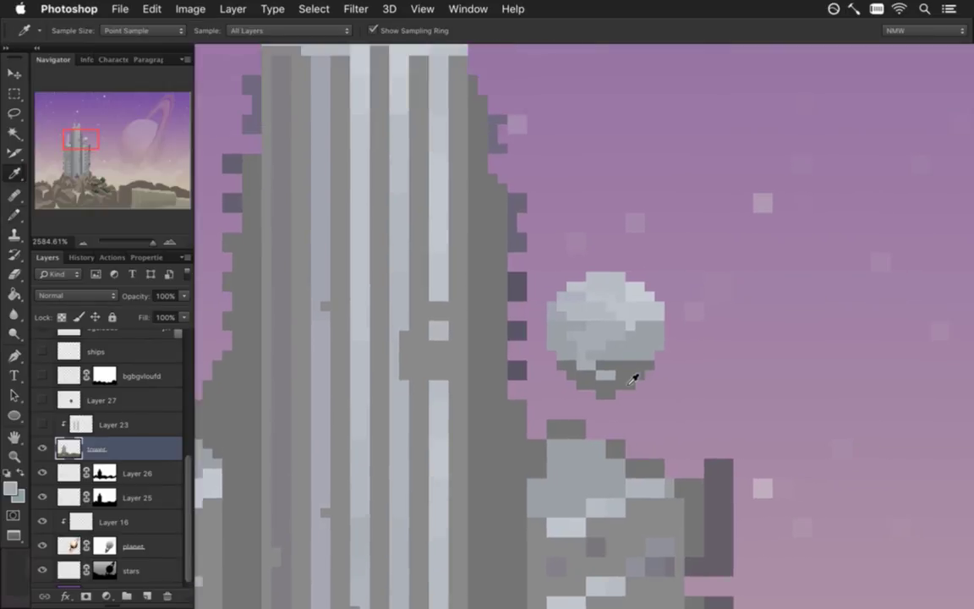
alt+click(633, 376)
key(g)
click(613, 349)
click(560, 331)
Step: Zoom out to the whole tower scene and bring up the Open file dialog
key(z)
mouse_move(524, 393)
mouse_down()
mouse_move(465, 395)
mouse_move(548, 393)
mouse_move(398, 391)
mouse_up()
key(z)
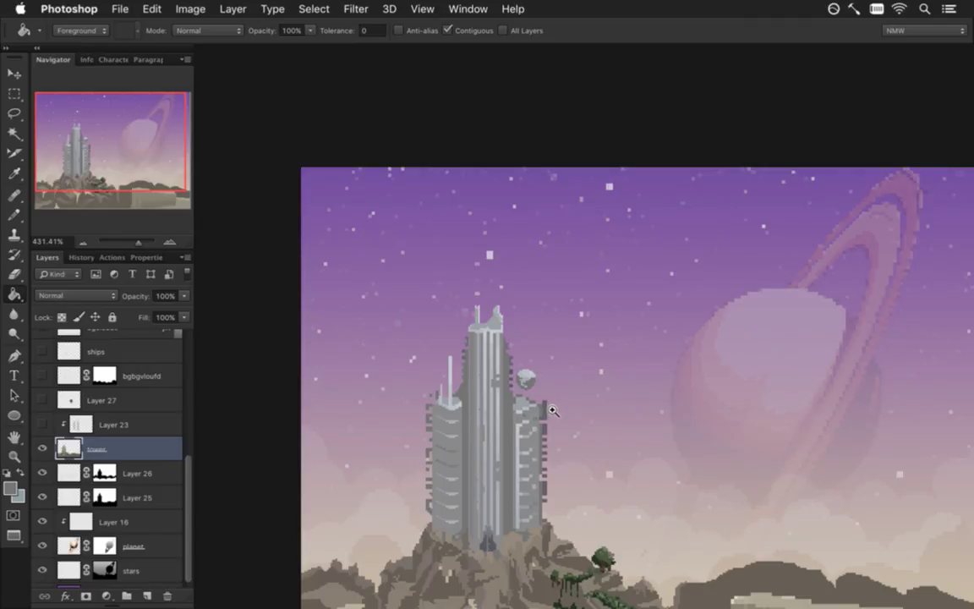
scroll(553, 397, up, 2)
scroll(559, 383, up, 3)
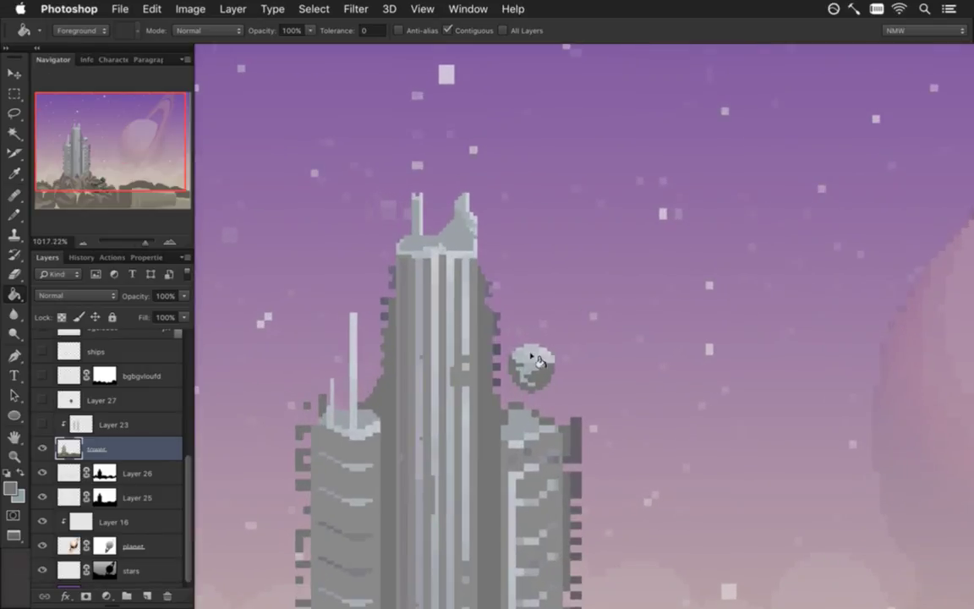
click(120, 9)
click(129, 37)
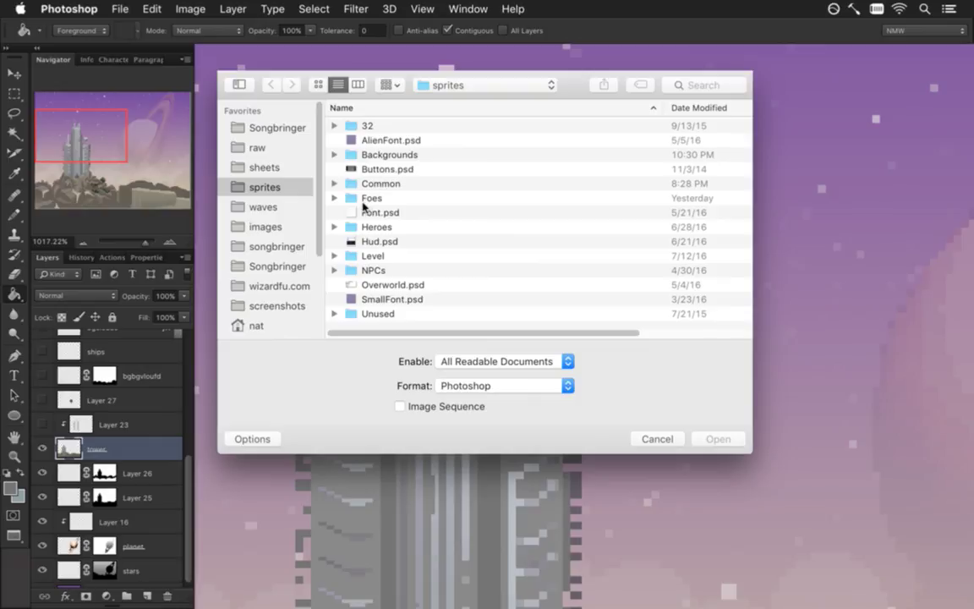
Step: Browse into the Foes folder and open RaymeikIdle.psd
double_click(389, 198)
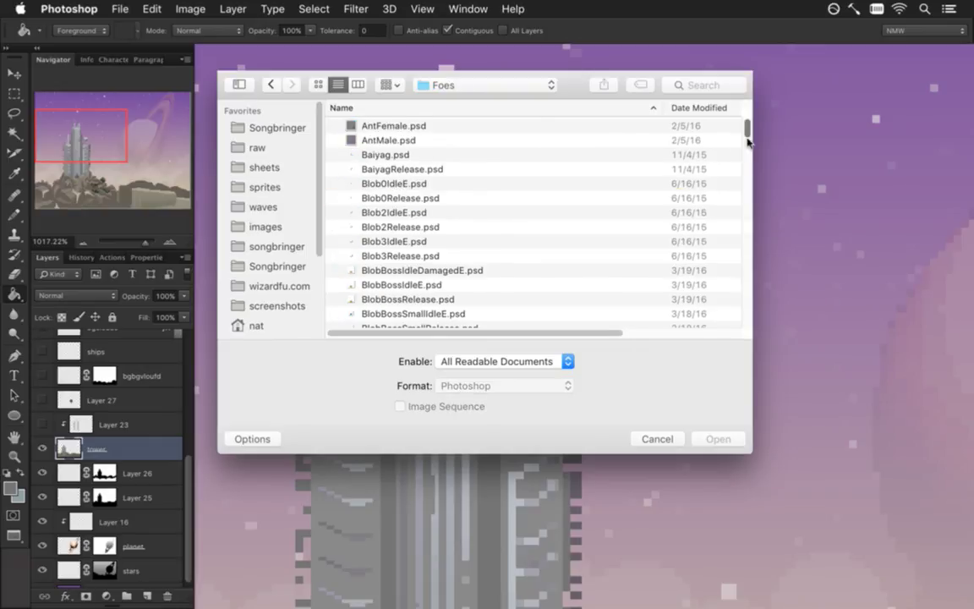
mouse_move(745, 130)
mouse_down()
mouse_move(741, 318)
mouse_move(739, 260)
mouse_move(739, 270)
mouse_up()
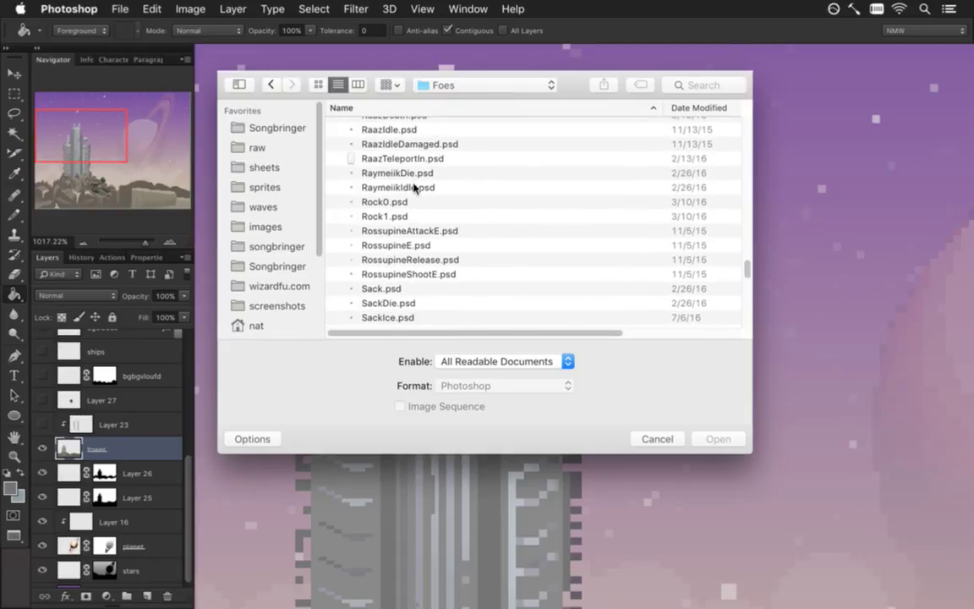
click(399, 182)
click(716, 438)
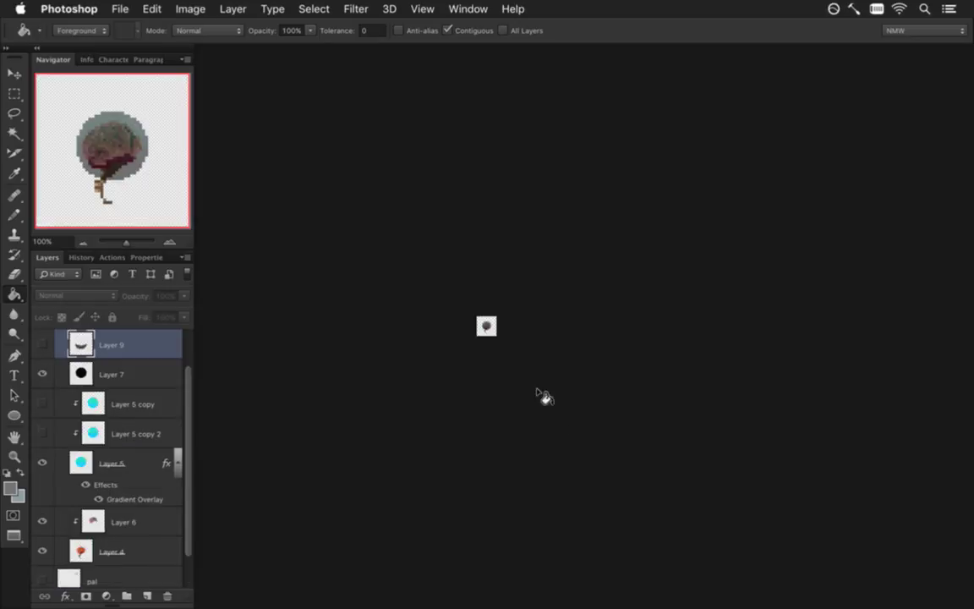
Step: Select all of the RaymeikIdle sprite and paste it into EkzerraSurface.psd
drag(499, 318, 635, 337)
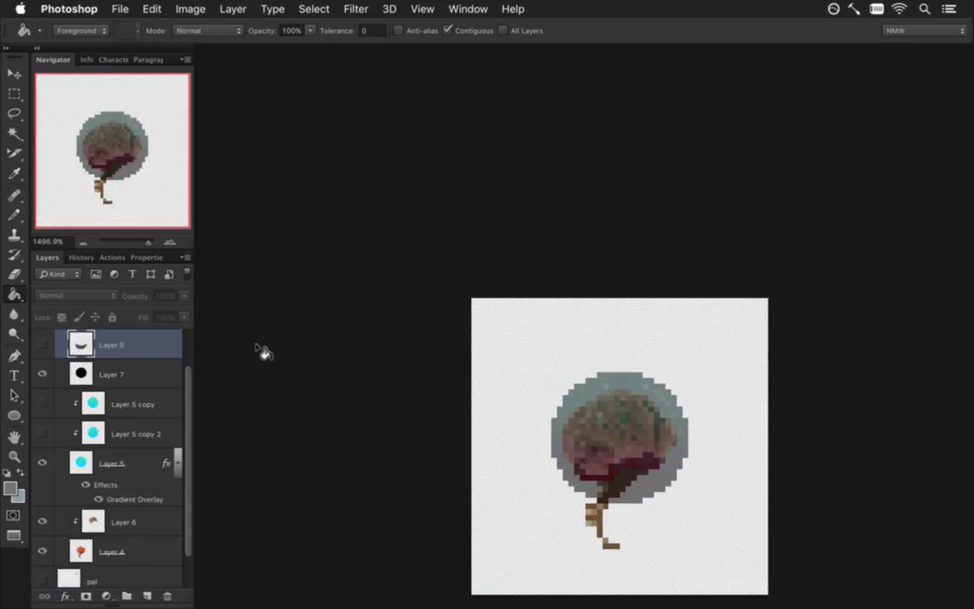
key(v)
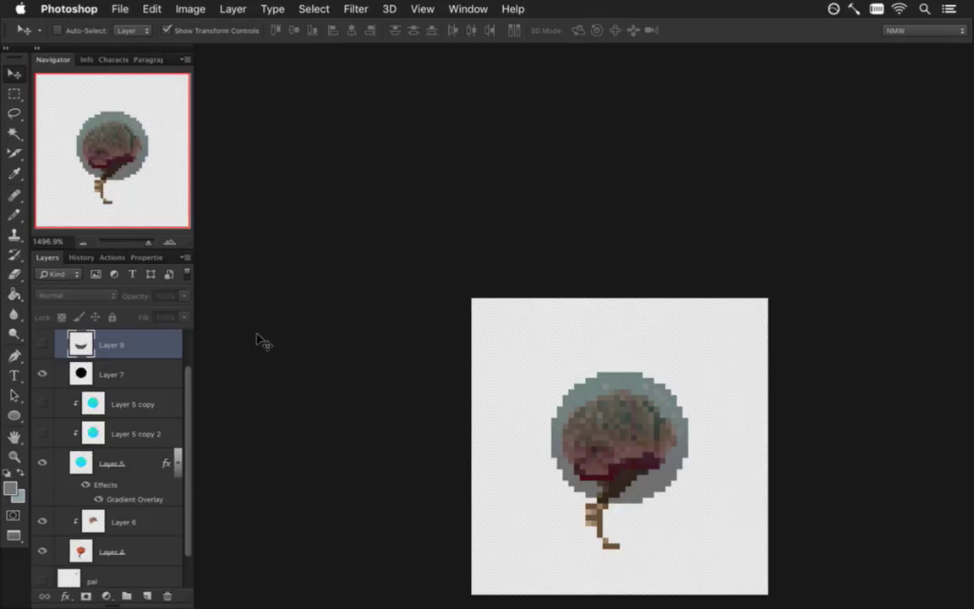
key(super+a)
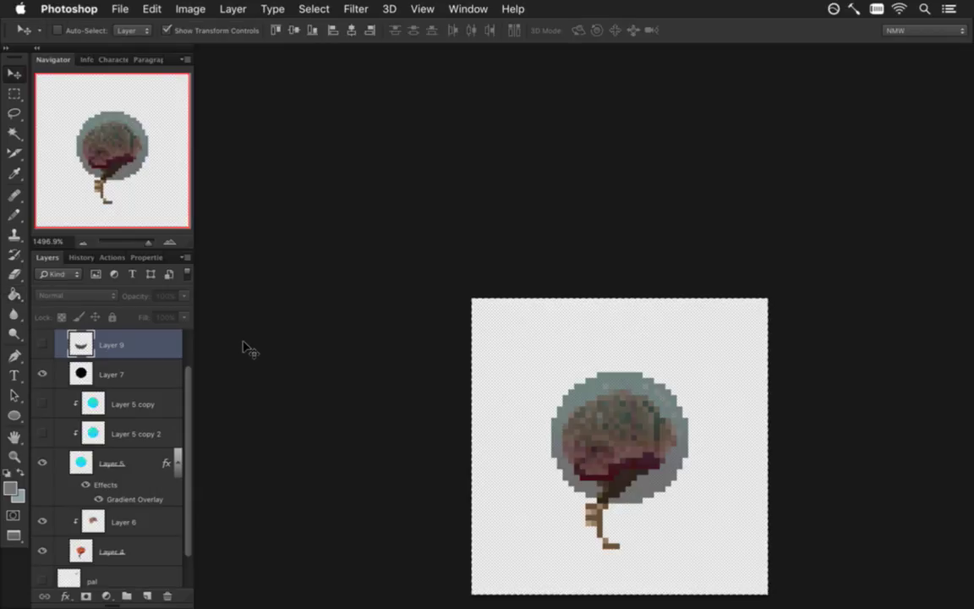
click(468, 8)
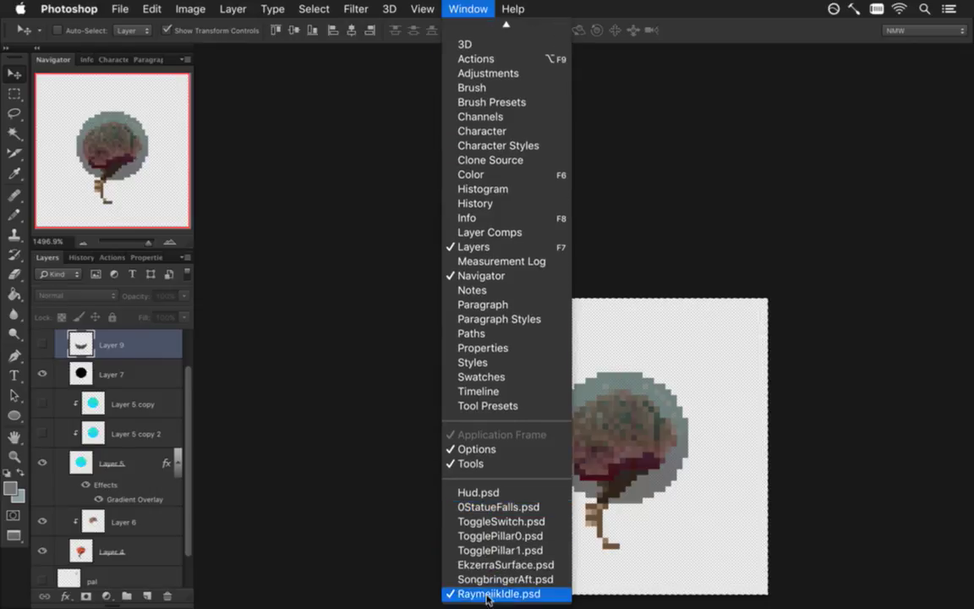
click(502, 566)
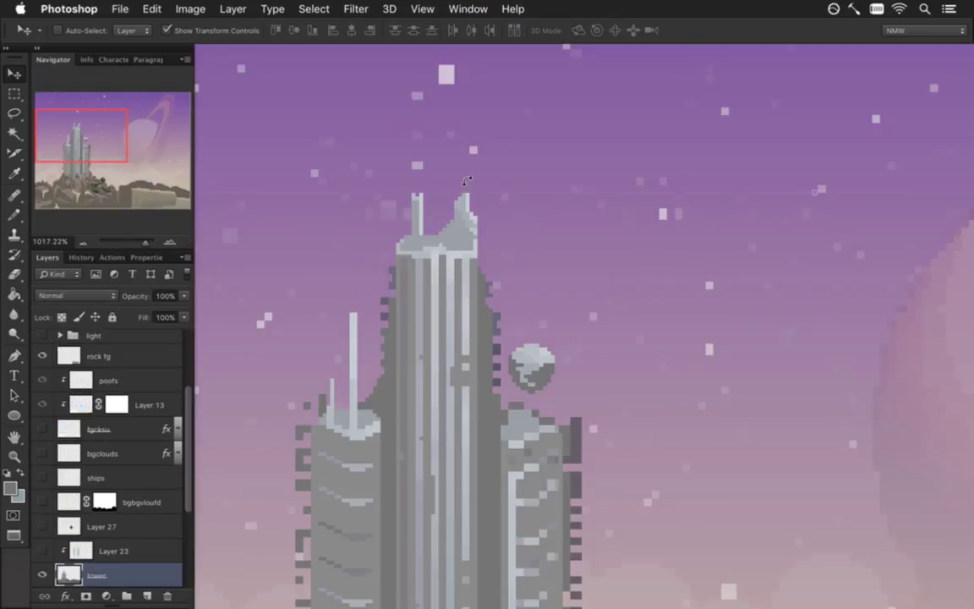
click(536, 368)
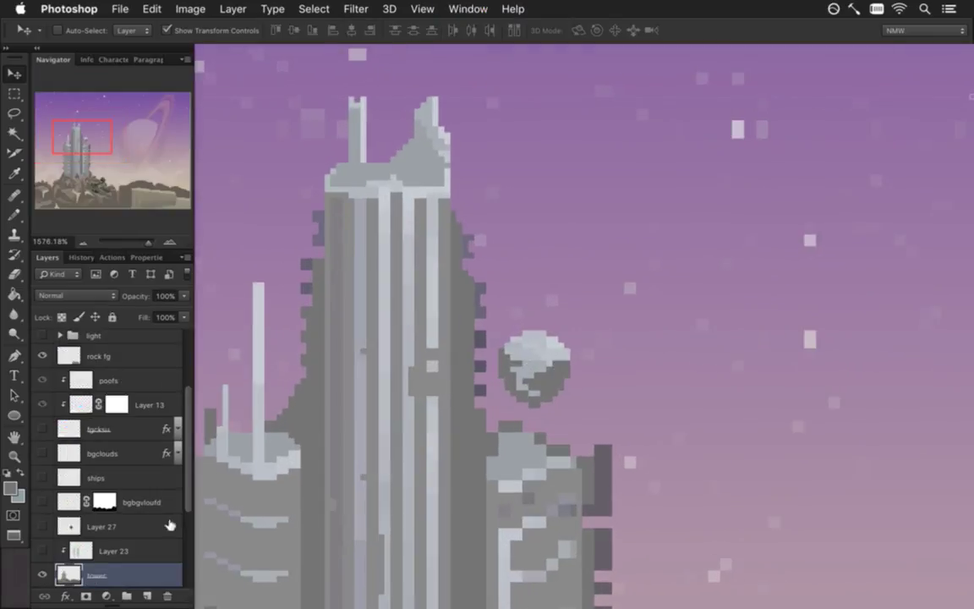
scroll(183, 508, down, 5)
key(ctrl+v)
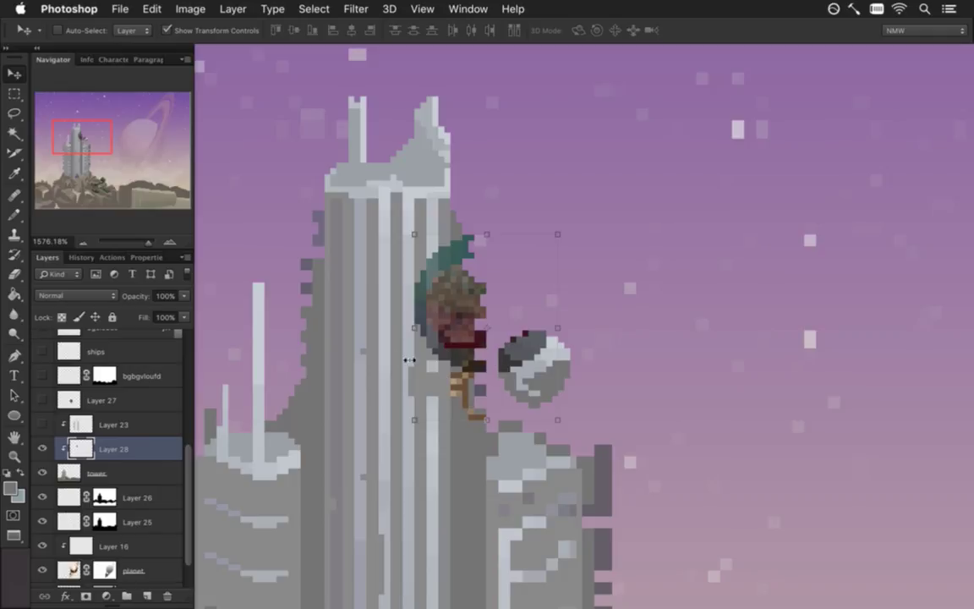
Step: Move Layer 28 above Layer 23, unclip it, and scale it to about 71% on the ledge
drag(88, 449, 96, 411)
alt+click(95, 436)
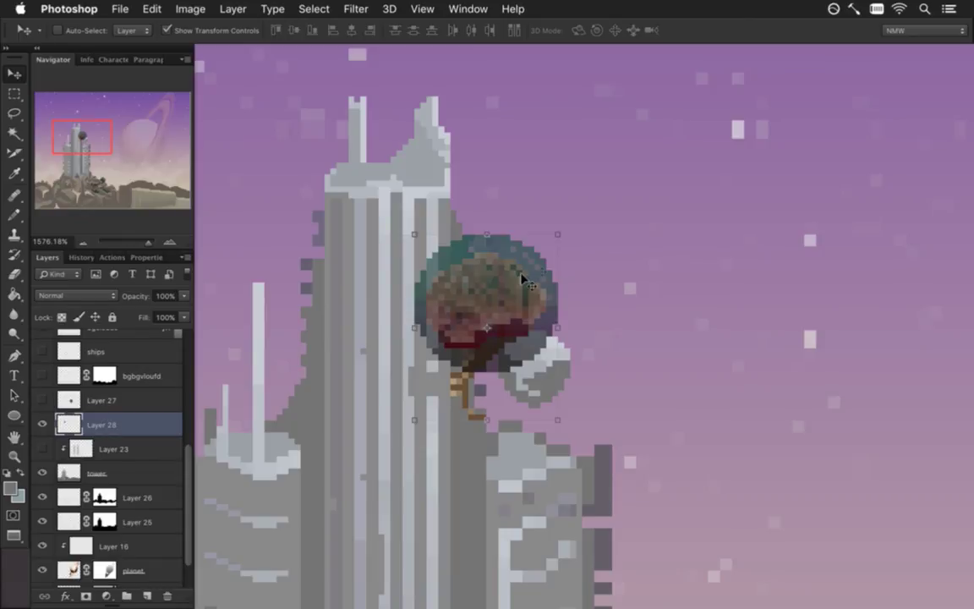
click(558, 234)
drag(562, 234, 519, 287)
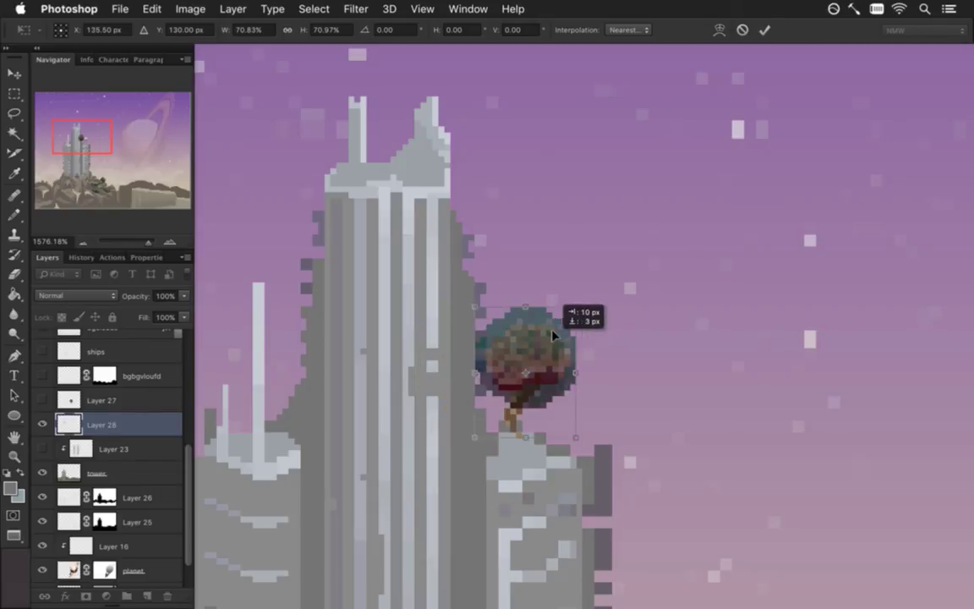
drag(492, 312, 570, 318)
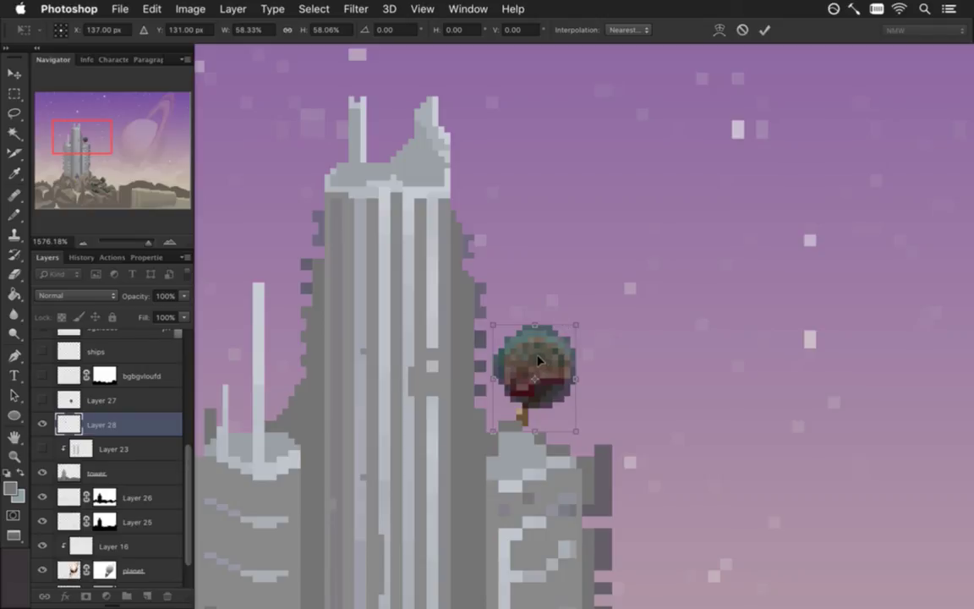
click(764, 30)
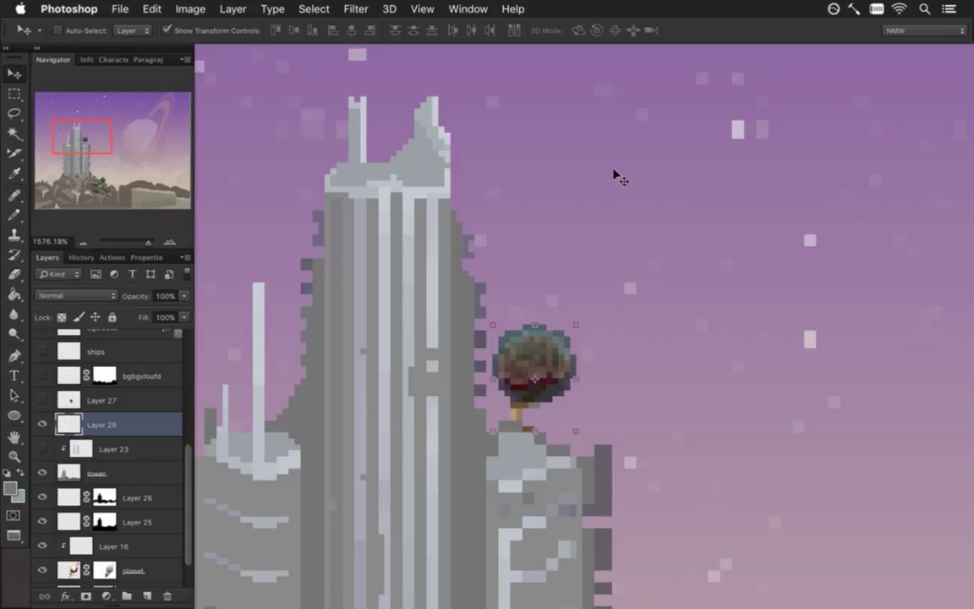
click(188, 8)
mouse_move(214, 55)
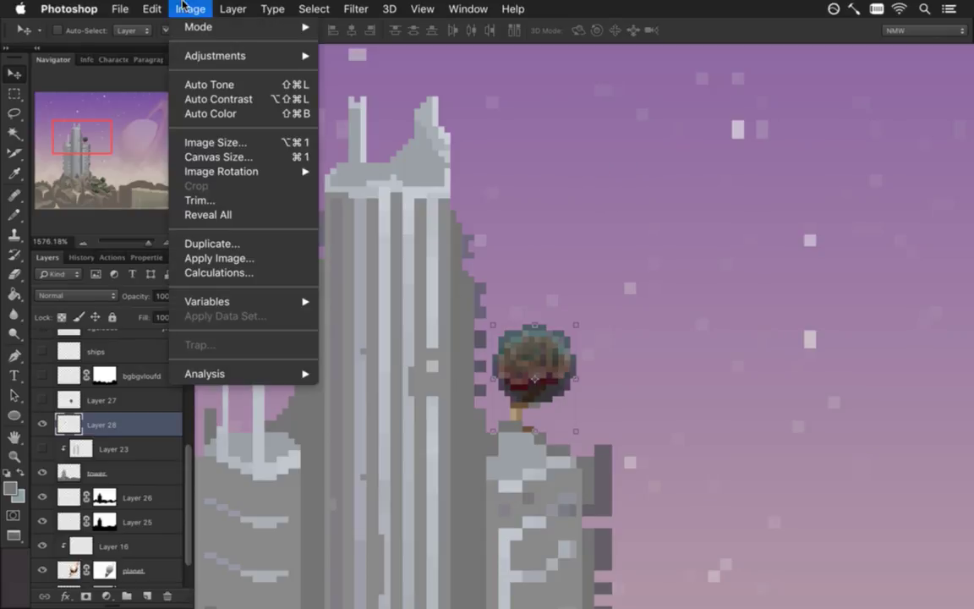
Step: Set Brightness to 97 in Brightness/Contrast on the pasted sprite and apply it
click(387, 56)
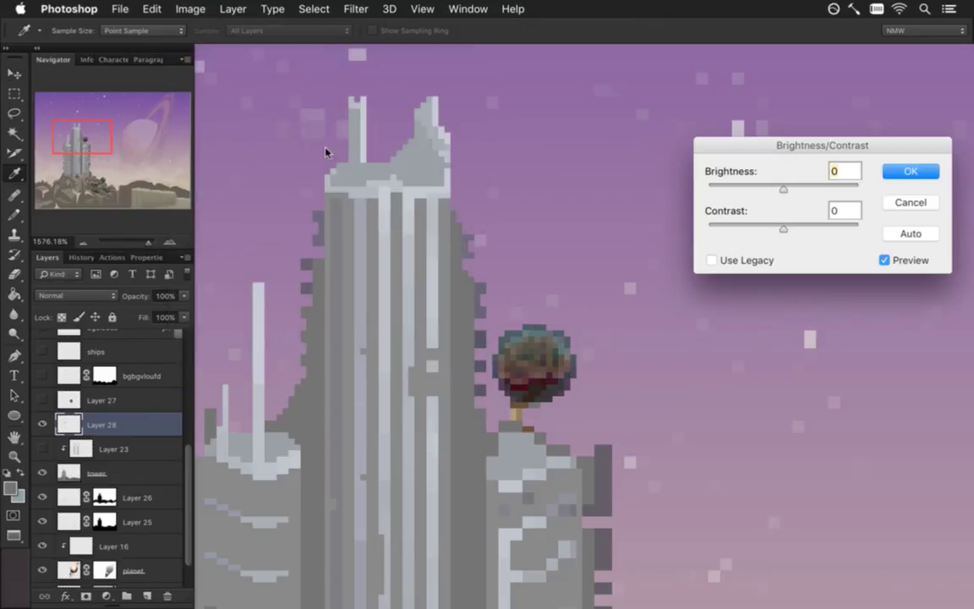
drag(783, 189, 832, 191)
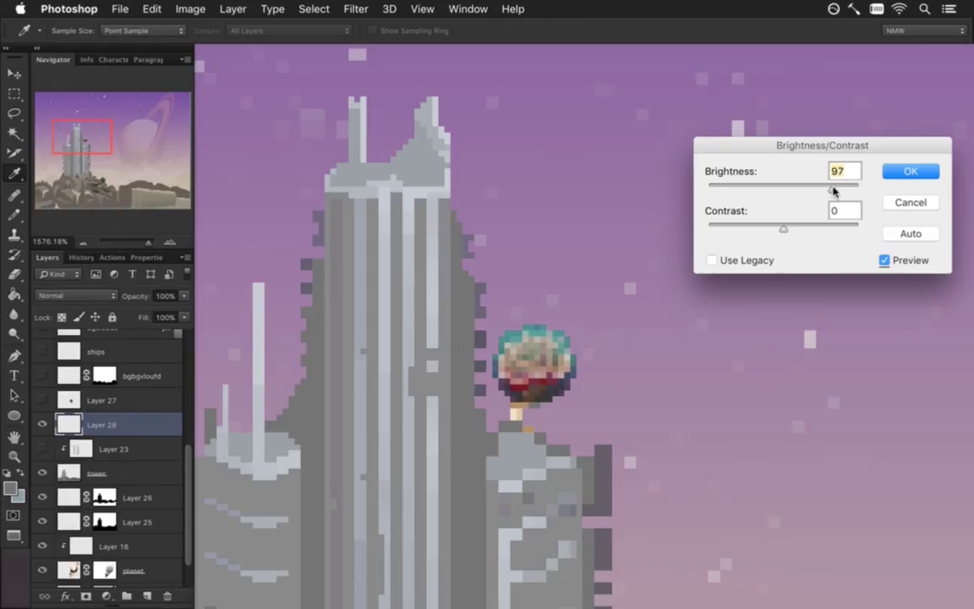
mouse_move(783, 231)
mouse_down()
mouse_move(731, 224)
mouse_move(815, 224)
mouse_move(857, 210)
mouse_move(828, 209)
mouse_up()
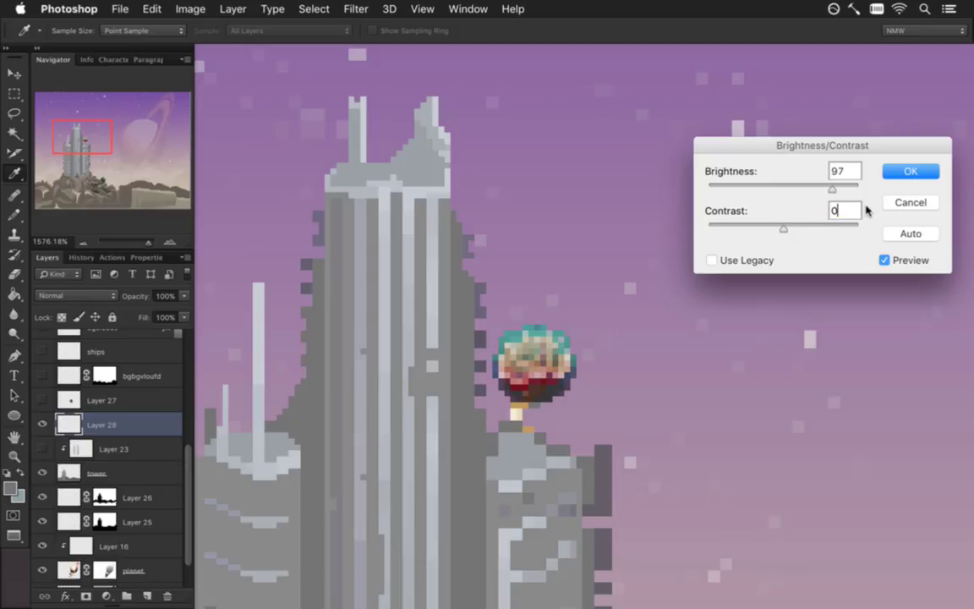
key(Return)
key(v)
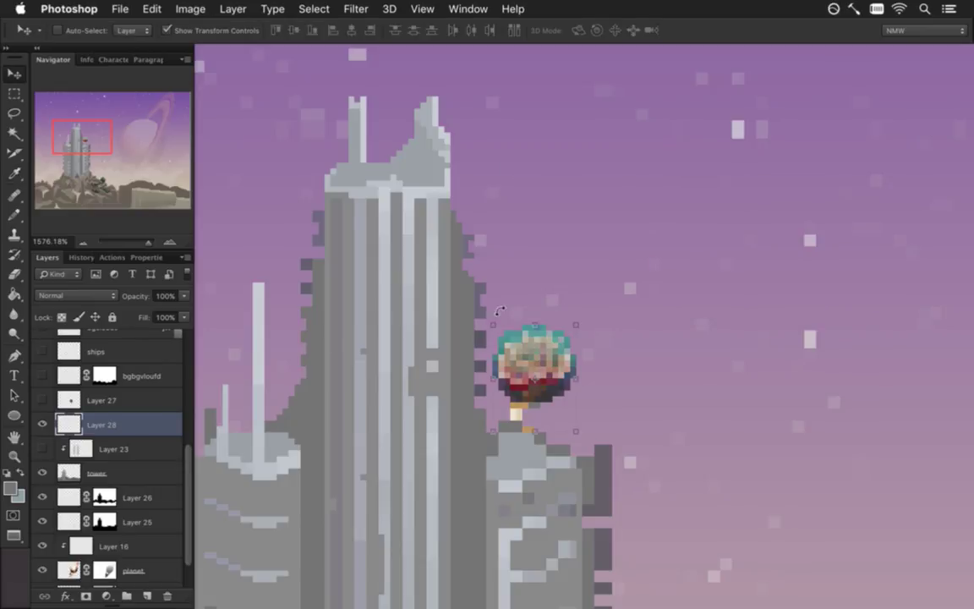
key(m)
mouse_move(434, 374)
mouse_down()
mouse_move(310, 393)
mouse_move(368, 397)
mouse_up()
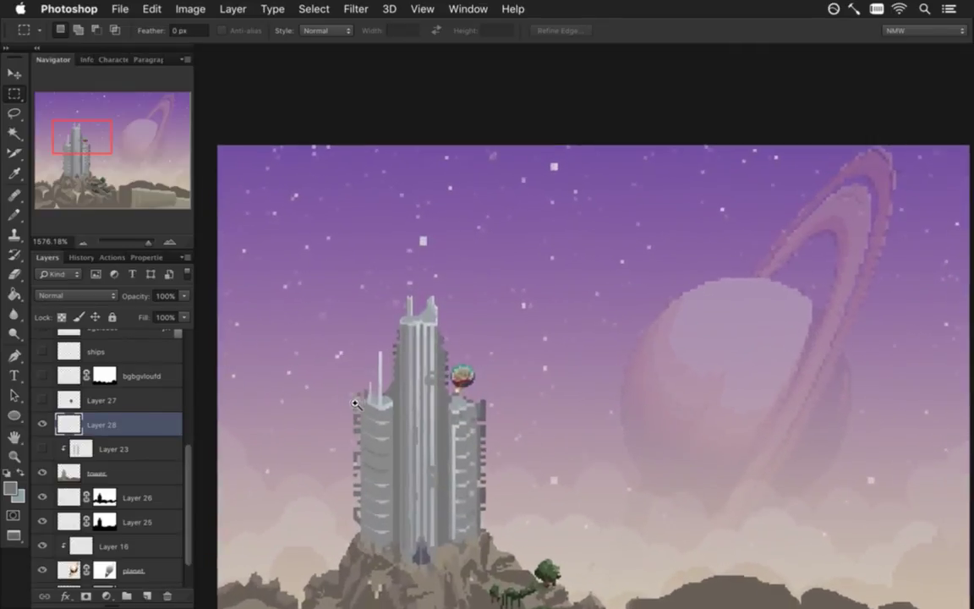
Step: Erase the stray cream pixel below the sprite and select Layer 28
drag(461, 376, 422, 413)
key(e)
click(393, 451)
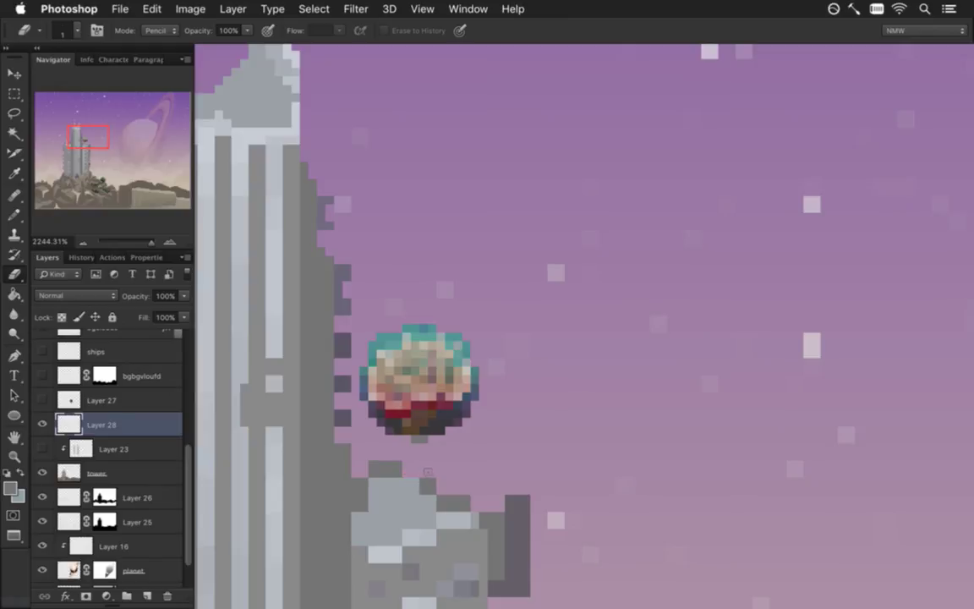
key(i)
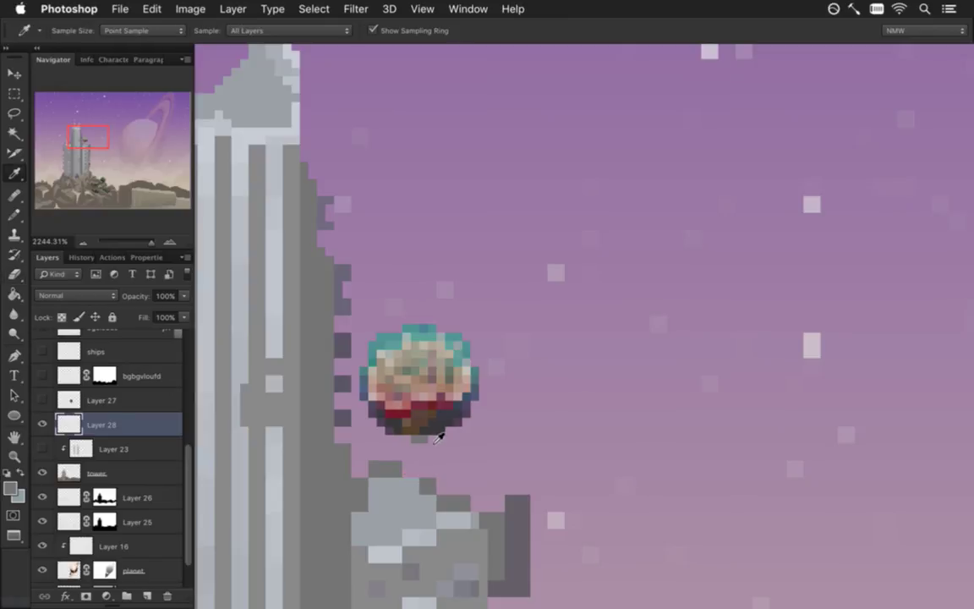
click(70, 398)
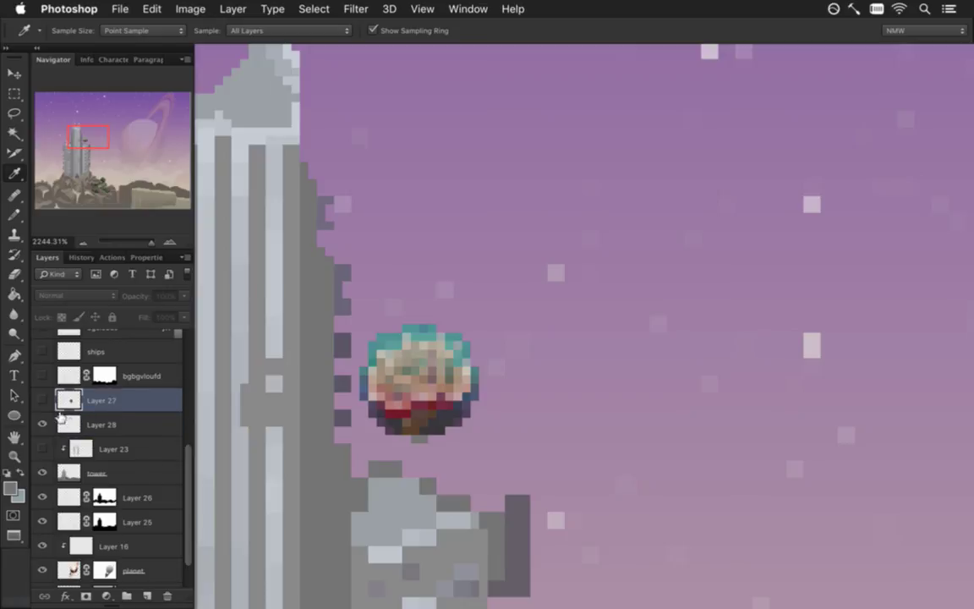
click(42, 400)
click(66, 427)
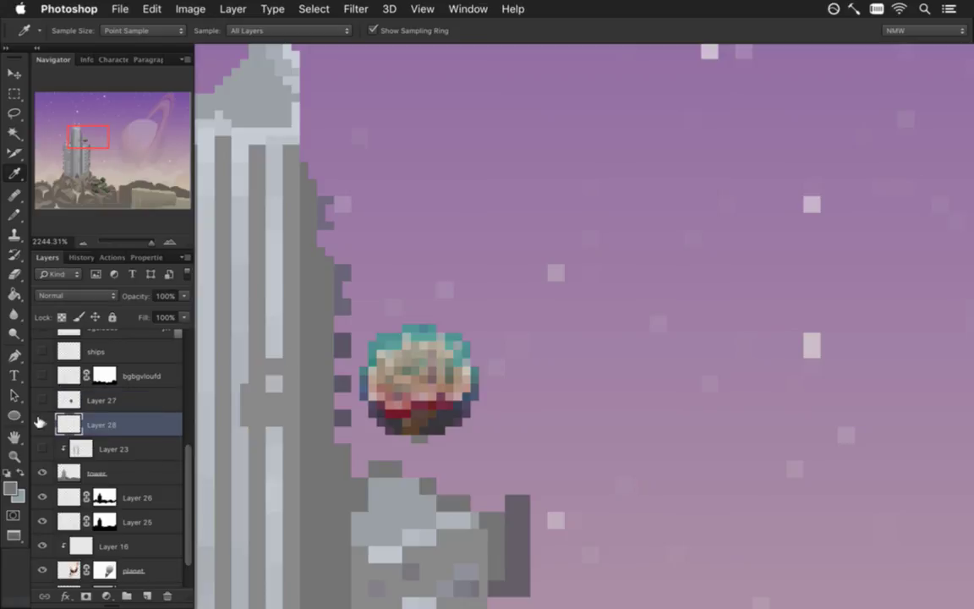
click(42, 424)
Step: Rename Layer 28 to raymeik, toggle its visibility, and start lowering its opacity
double_click(103, 424)
text(t)
key(Return)
key(b)
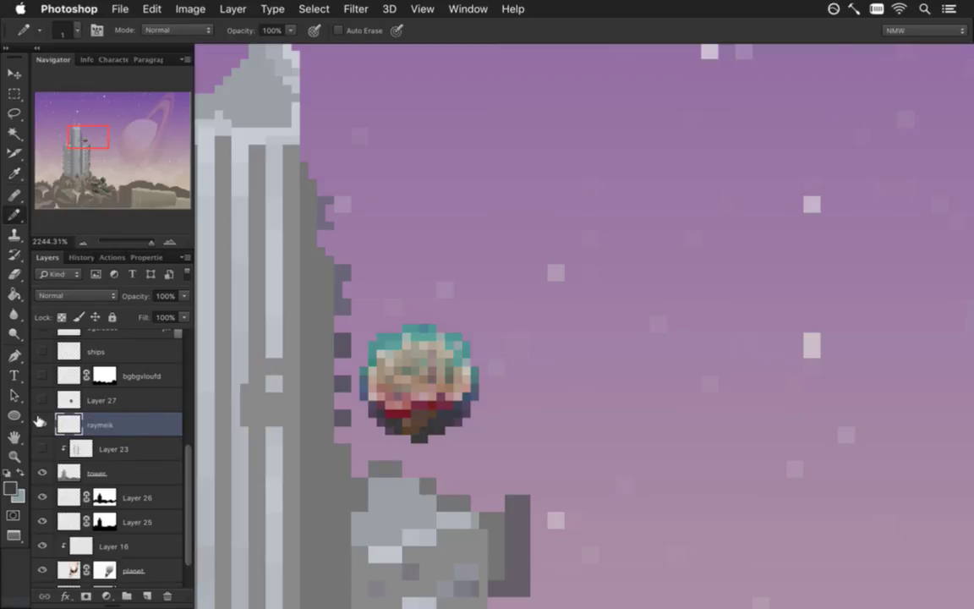
click(42, 422)
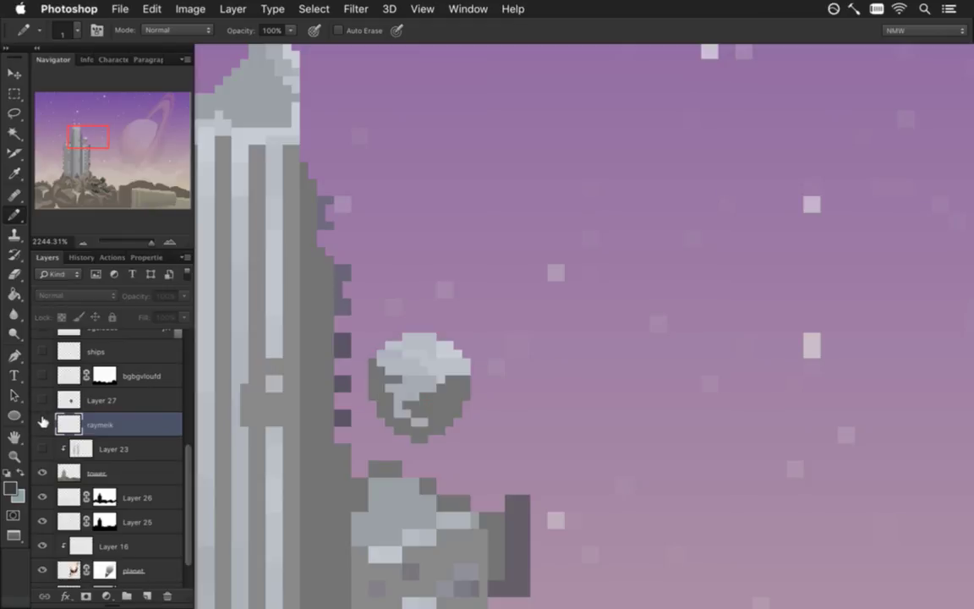
click(43, 423)
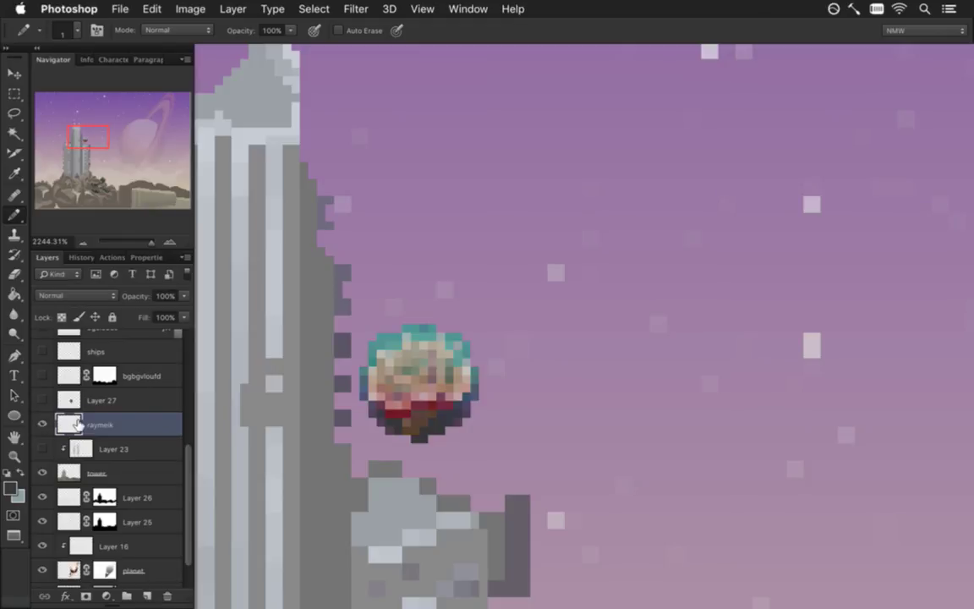
click(183, 296)
drag(155, 311, 152, 313)
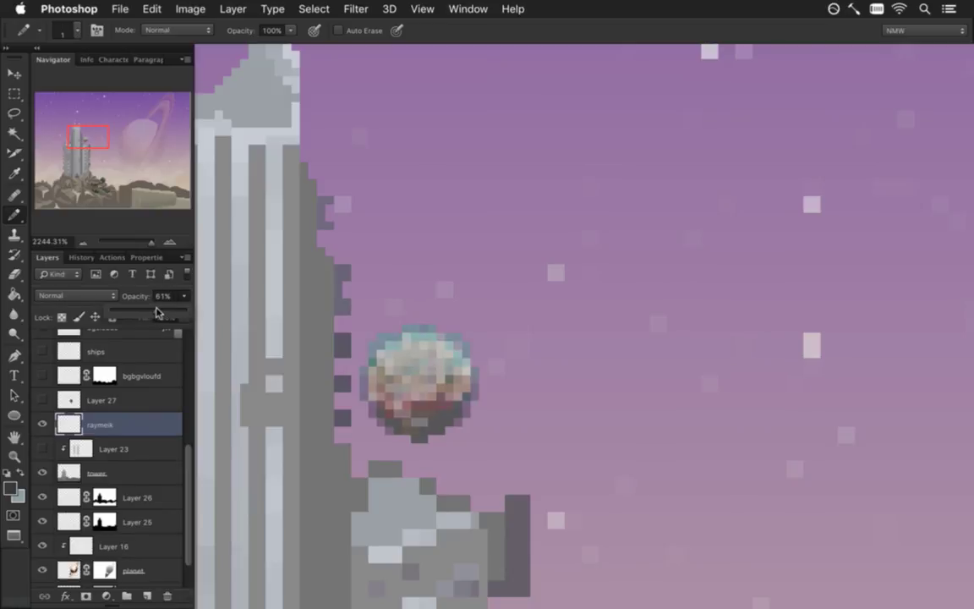
Step: Set the raymeik layer's opacity to 61%, then settle on 62%
drag(157, 318, 159, 313)
key(m)
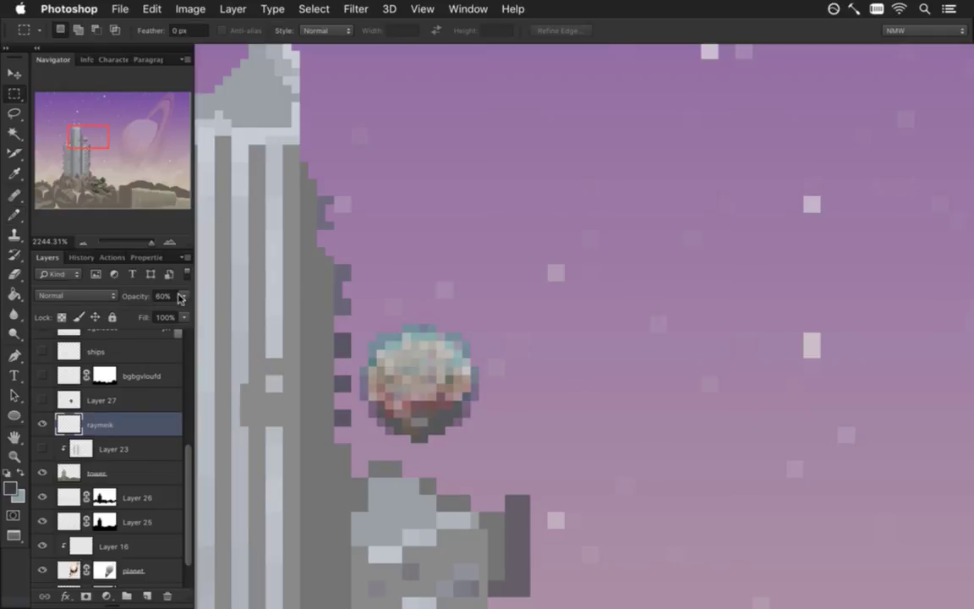
click(162, 296)
text(61)
key(Return)
click(162, 296)
text(62)
key(Return)
scroll(368, 391, down, 2)
scroll(368, 392, down, 2)
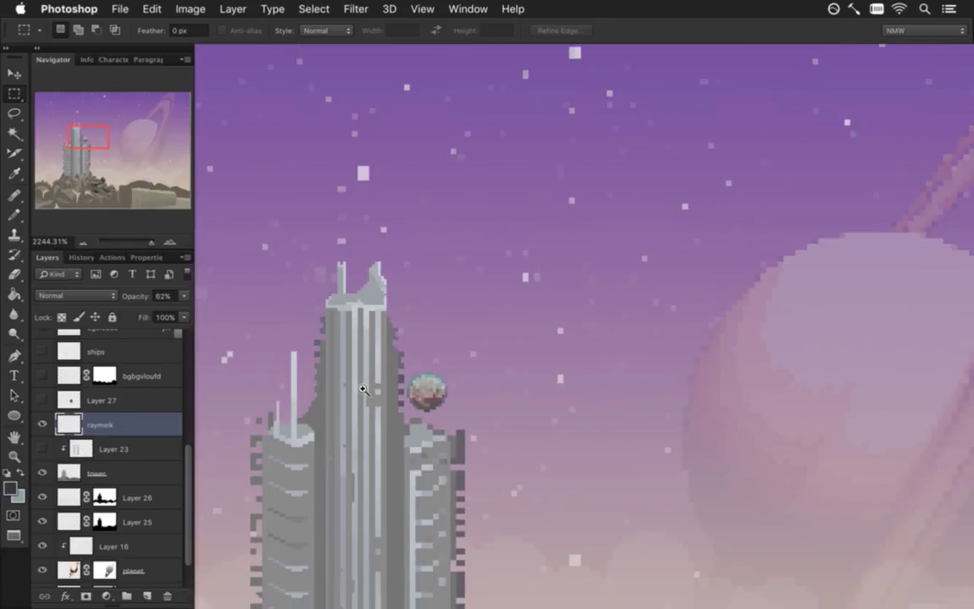
scroll(347, 387, down, 2)
scroll(355, 397, down, 2)
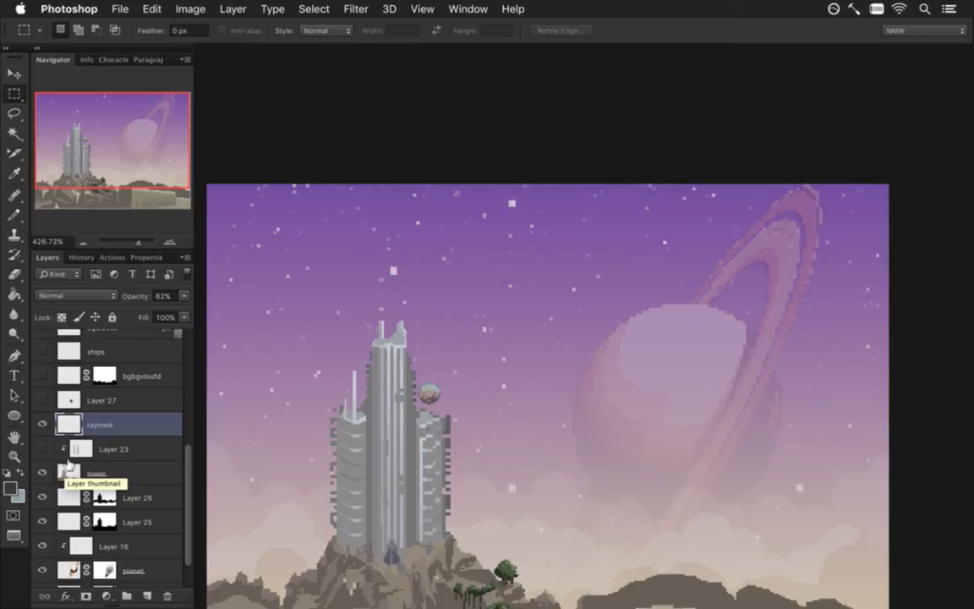
Step: Move raymeik up above Layer 23 and toggle its clipping mask off
mouse_move(69, 423)
mouse_down()
mouse_move(70, 463)
mouse_move(92, 479)
mouse_up()
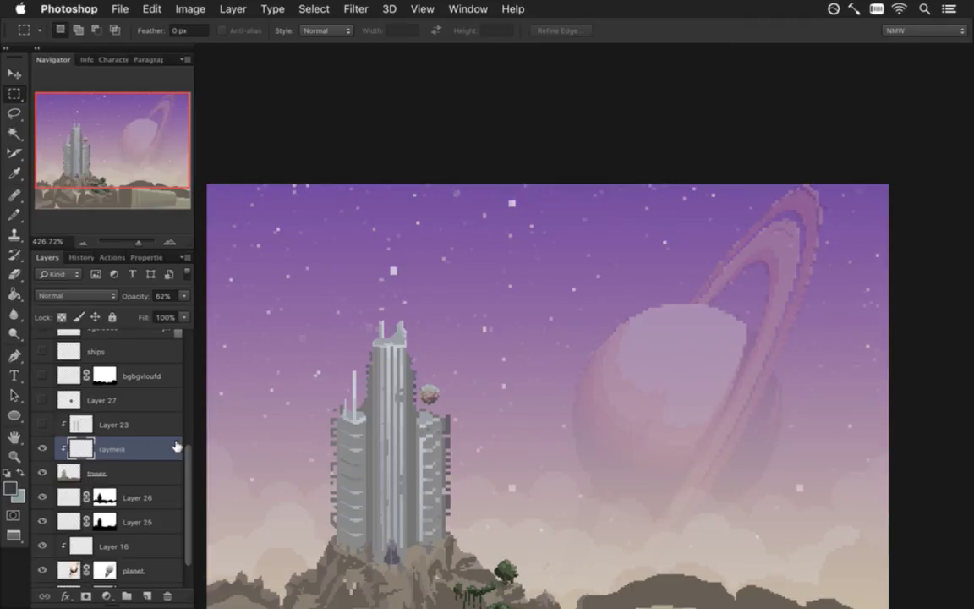
click(42, 448)
click(42, 451)
drag(77, 449, 88, 397)
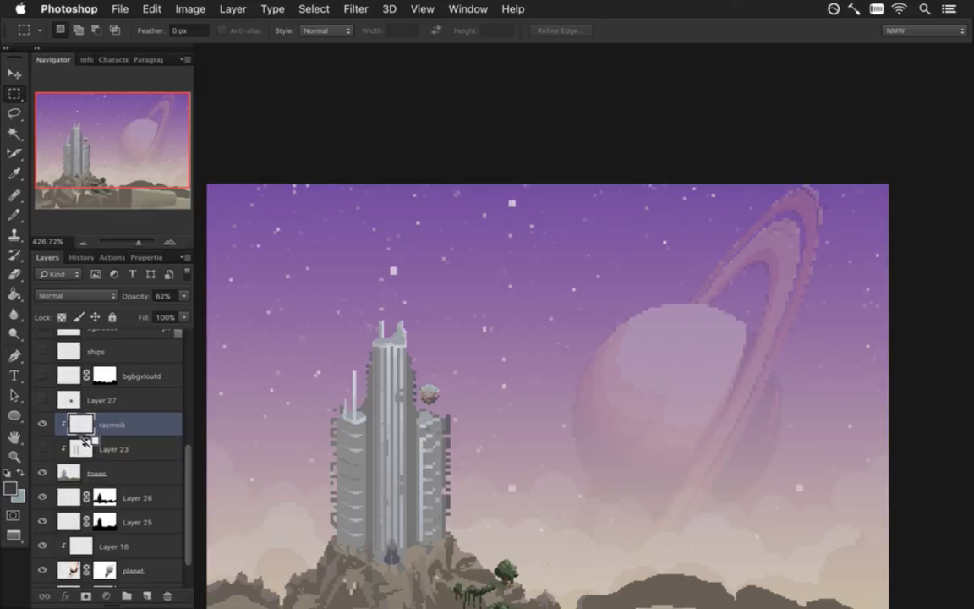
alt+click(85, 412)
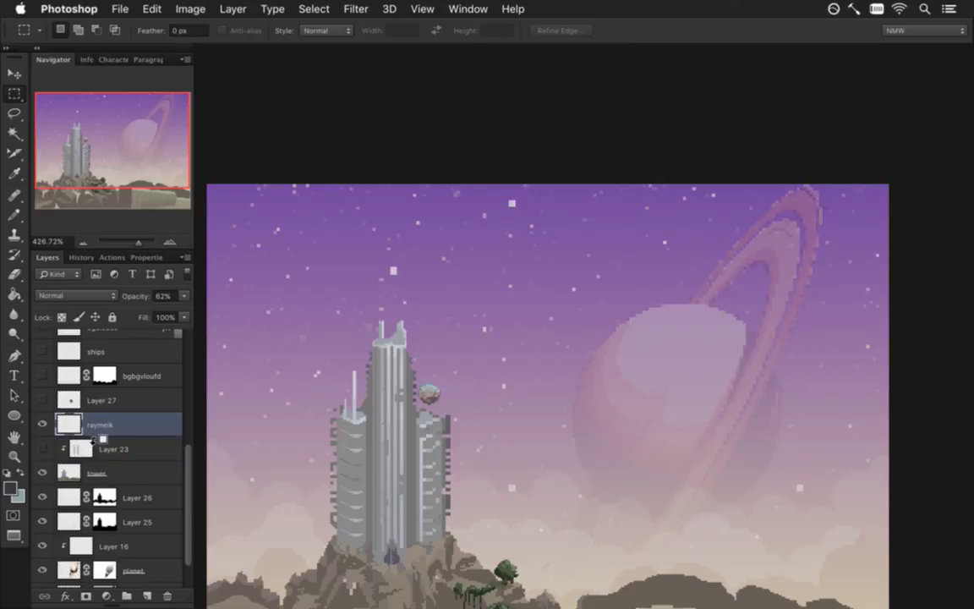
alt+click(91, 436)
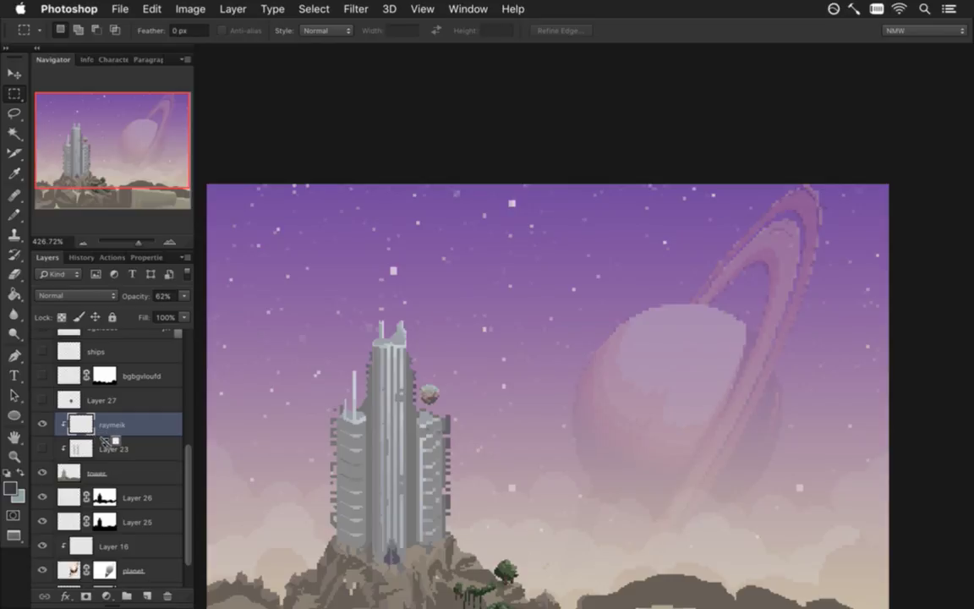
alt+click(105, 429)
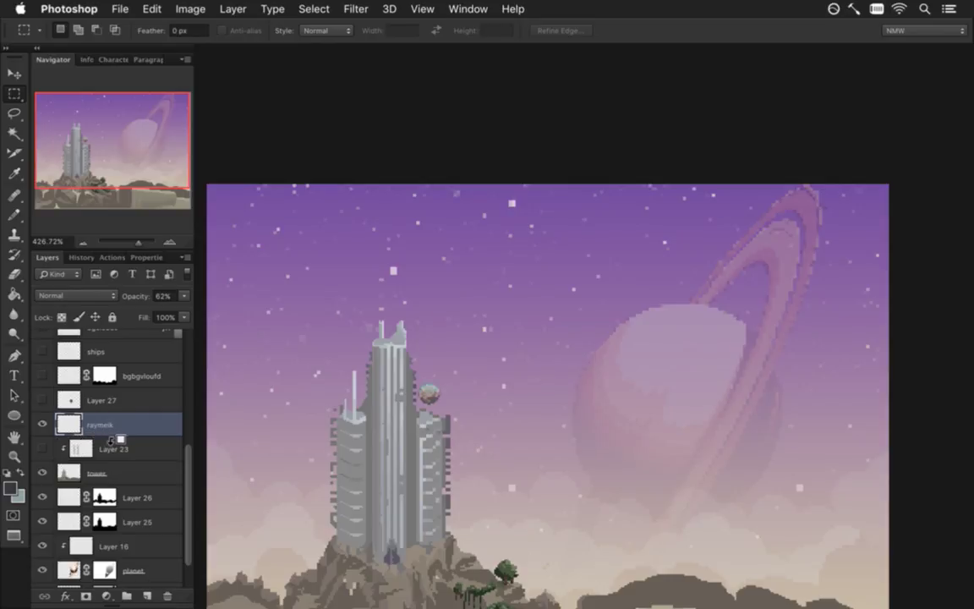
alt+click(111, 436)
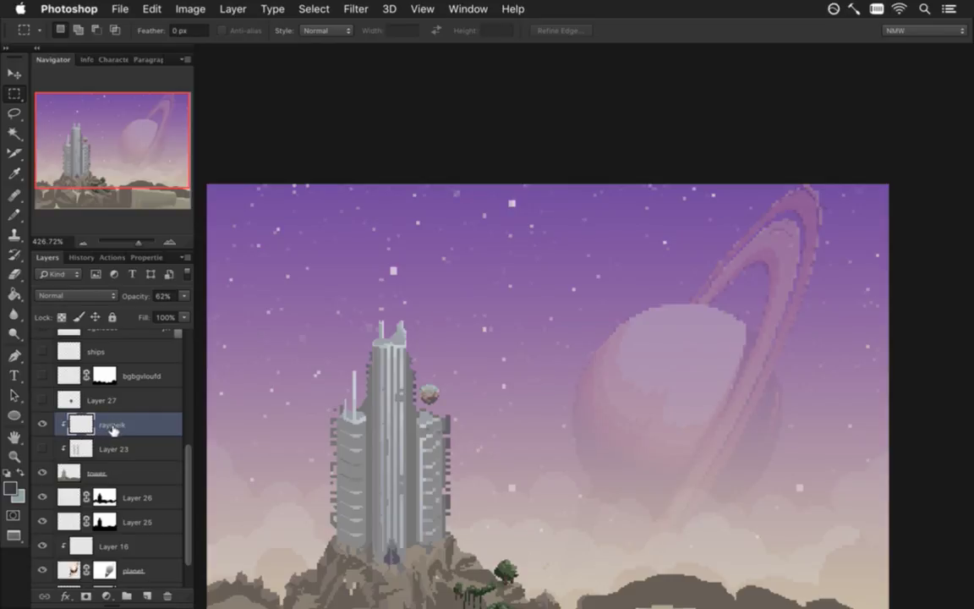
alt+click(114, 436)
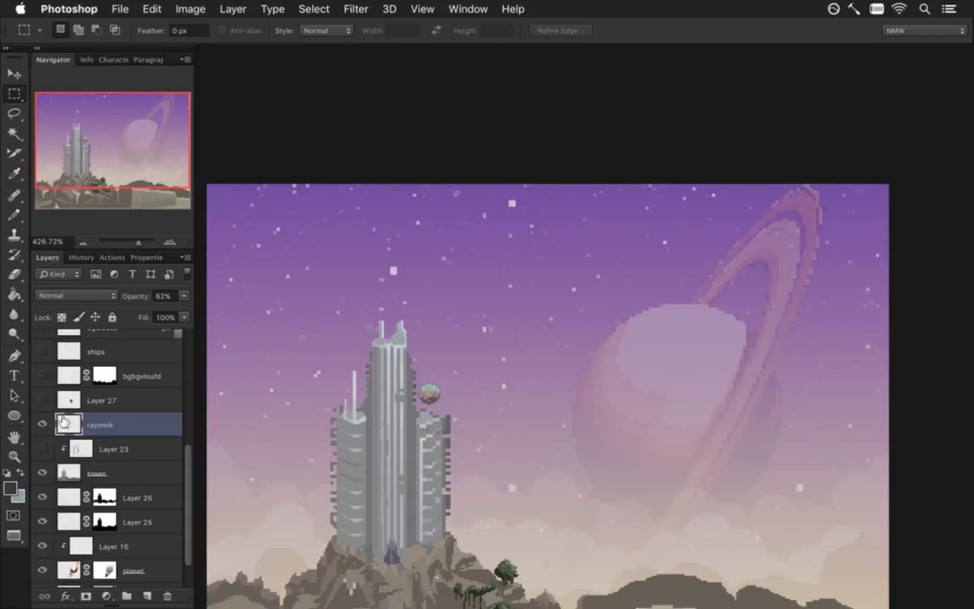
Step: Drop raymeik just above tower, below Layer 23, and select both layers together
drag(64, 423, 85, 448)
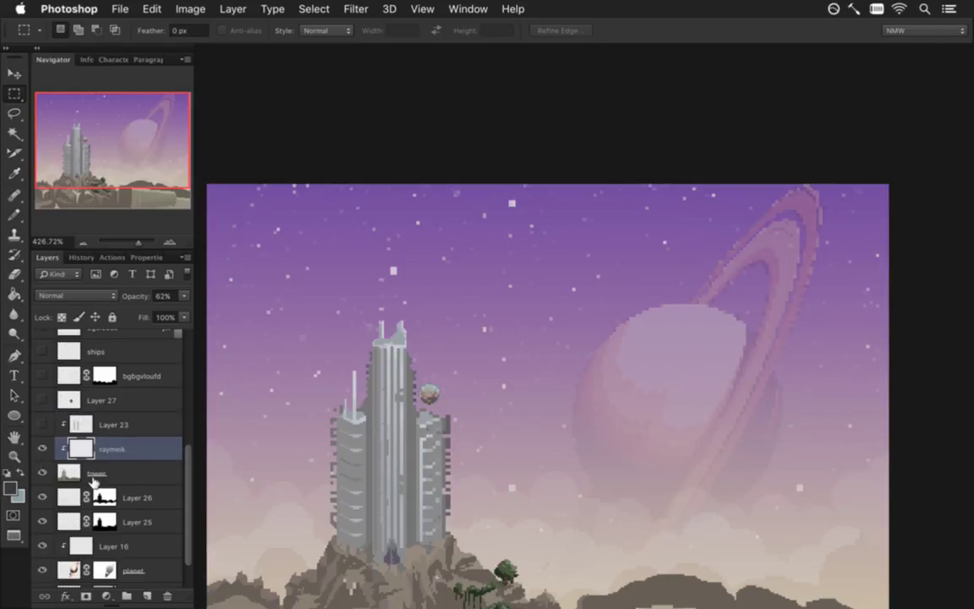
shift+click(145, 470)
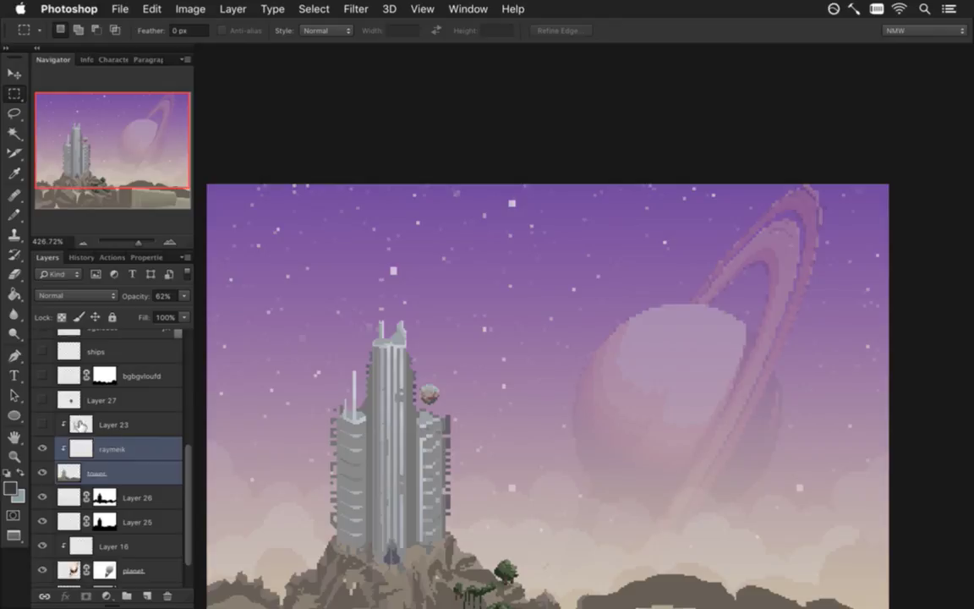
click(116, 458)
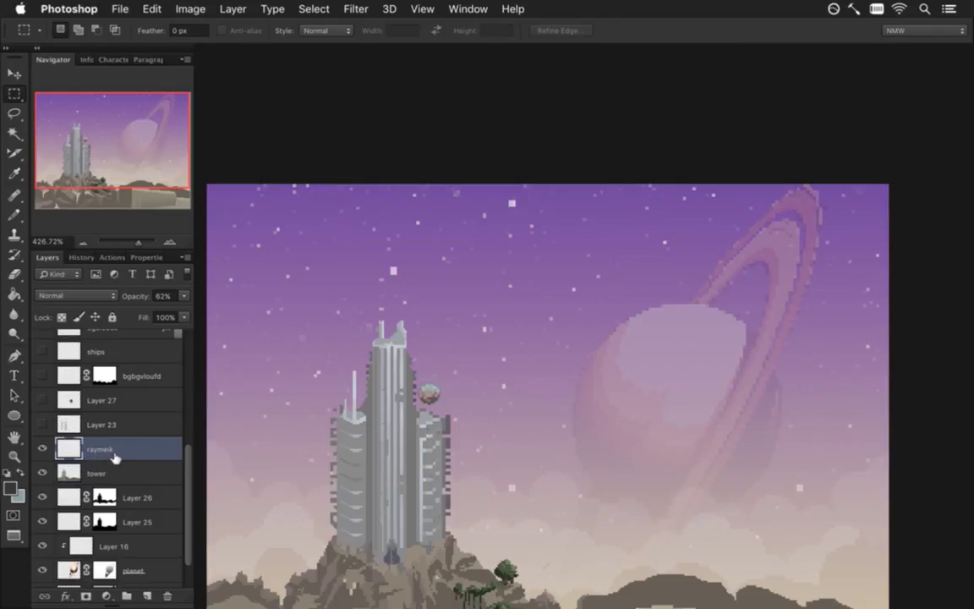
shift+click(145, 470)
right_click(148, 470)
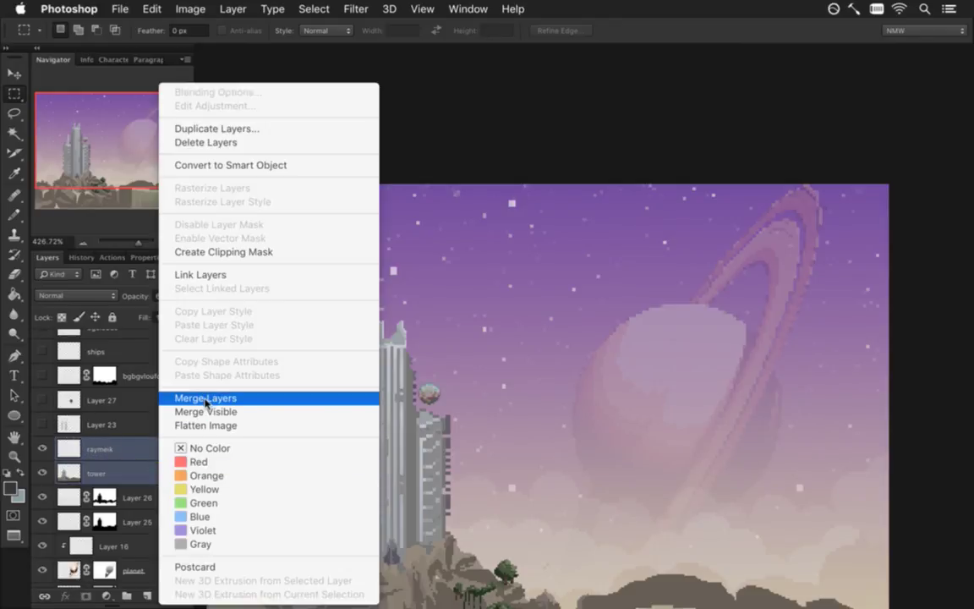
Step: Merge raymeik with tower, clip Layer 23 onto the merged layer, and hide Layer 23
click(204, 399)
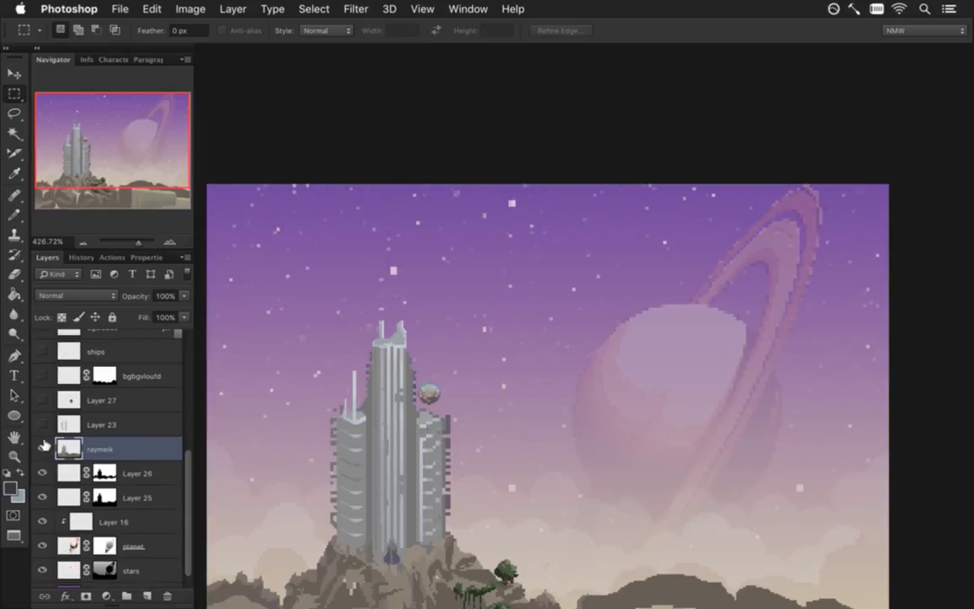
click(42, 448)
click(85, 424)
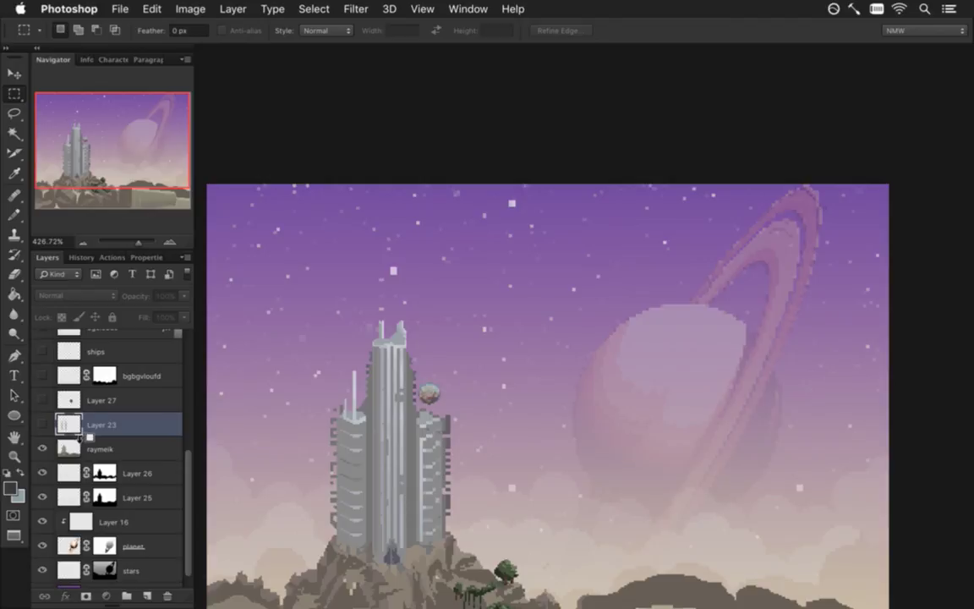
alt+click(53, 433)
click(49, 423)
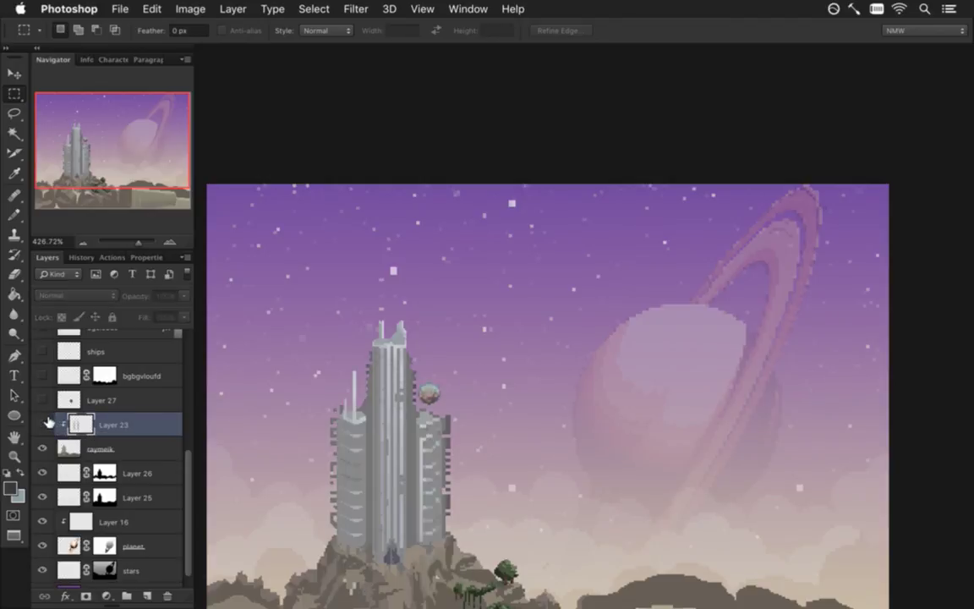
click(46, 422)
Step: Zoom in on the tower's top spires
drag(431, 500, 476, 498)
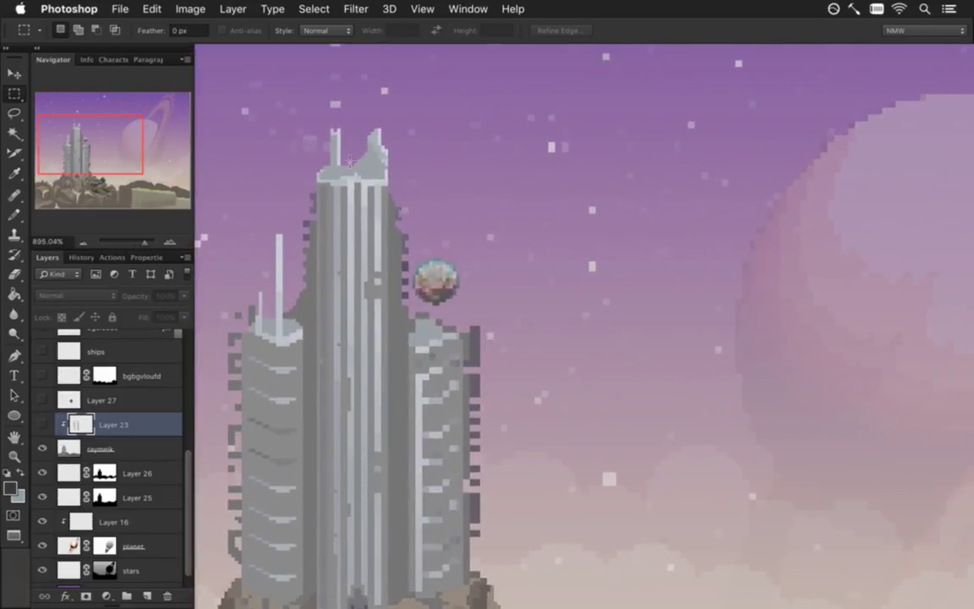
drag(354, 172, 369, 182)
drag(326, 156, 361, 234)
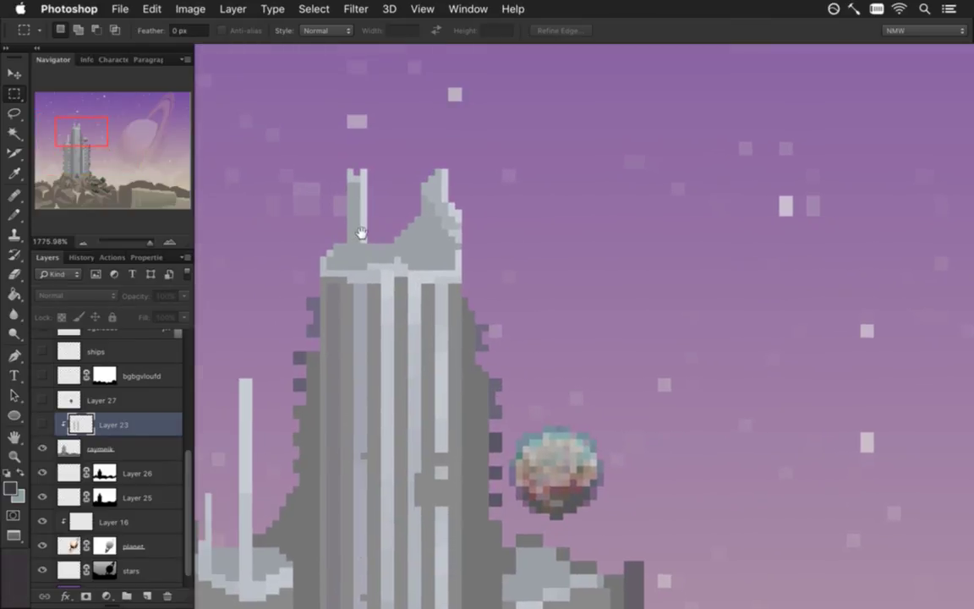
Step: Darken the left spire, its upper-left shoulder, the roof-edge steps and the right spire's left side
scroll(372, 251, up, 1)
key(i)
key(b)
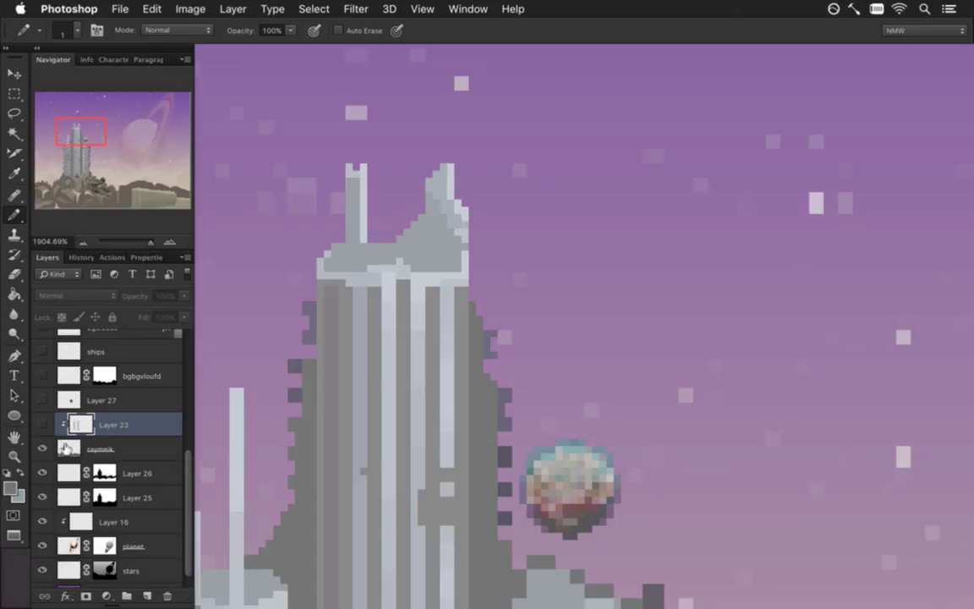
click(76, 448)
drag(348, 171, 349, 245)
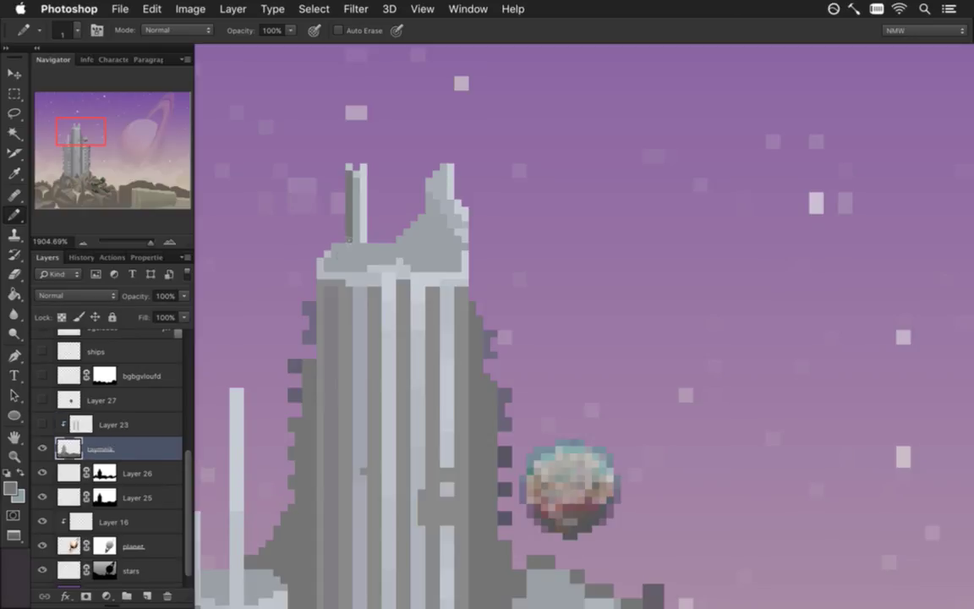
drag(338, 252, 324, 265)
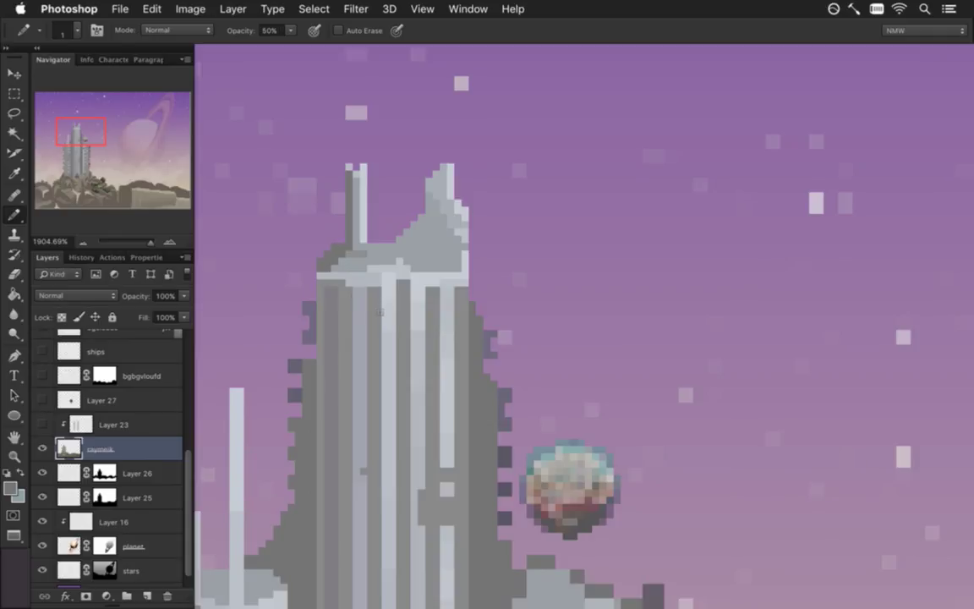
alt+click(361, 256)
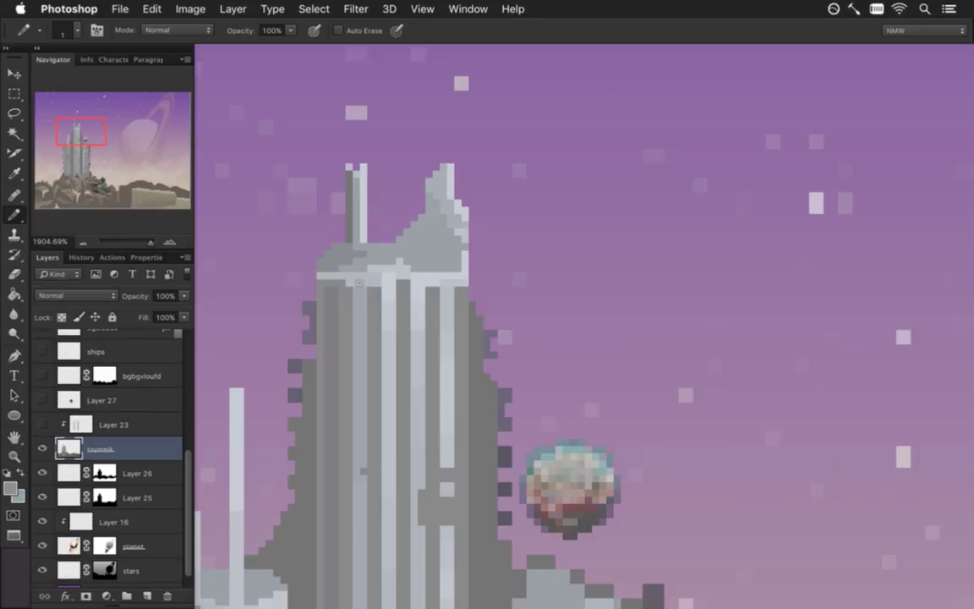
drag(413, 240, 421, 228)
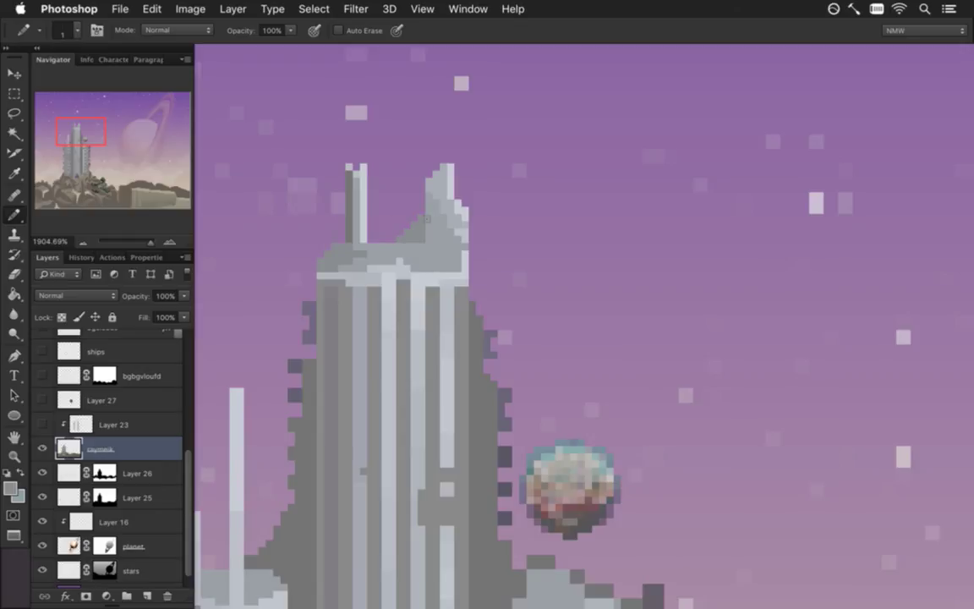
drag(433, 193, 437, 233)
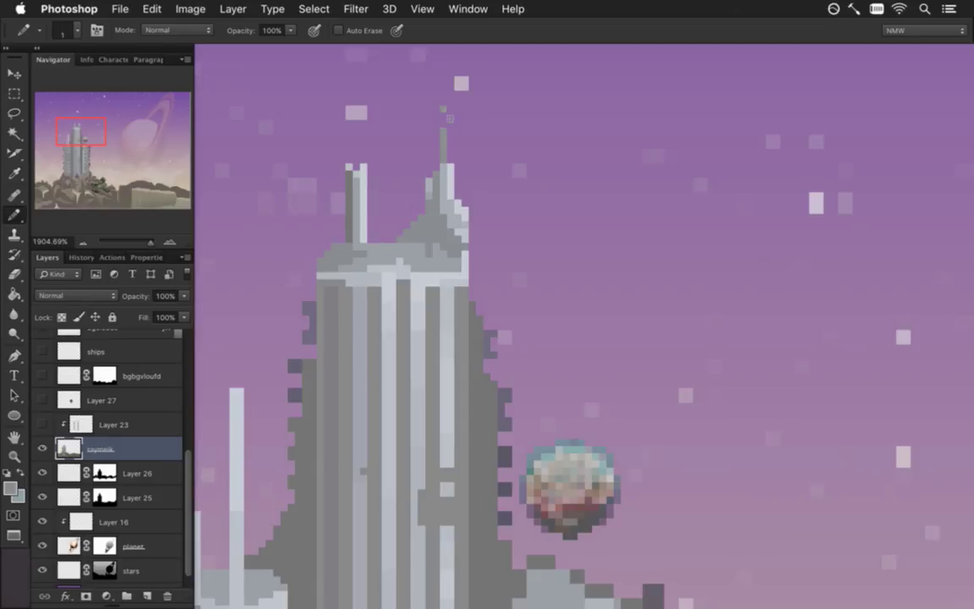
click(451, 304)
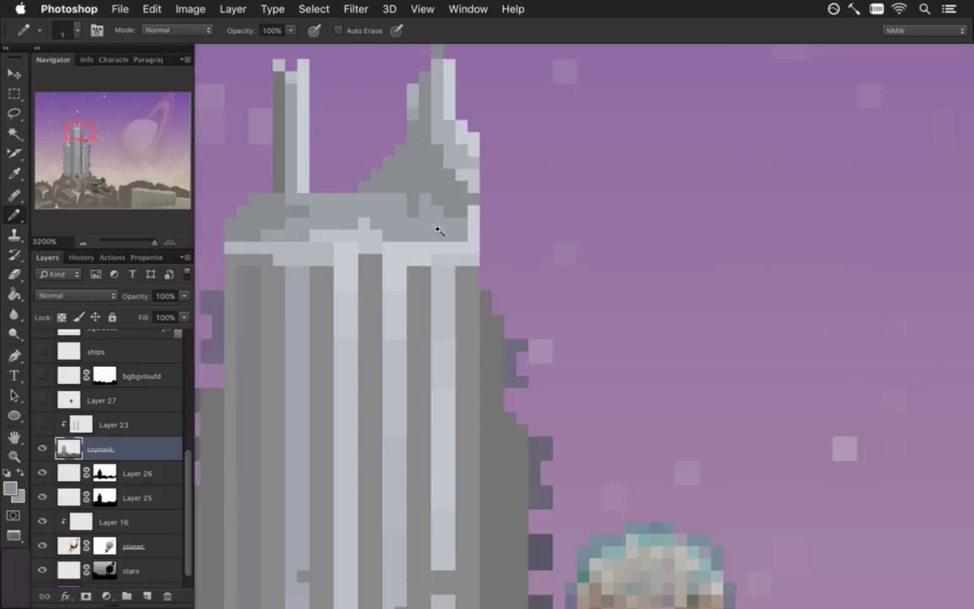
drag(416, 230, 370, 232)
Step: Sample the left spire's grey and darken the right spire, its slope and its base
key(i)
click(347, 173)
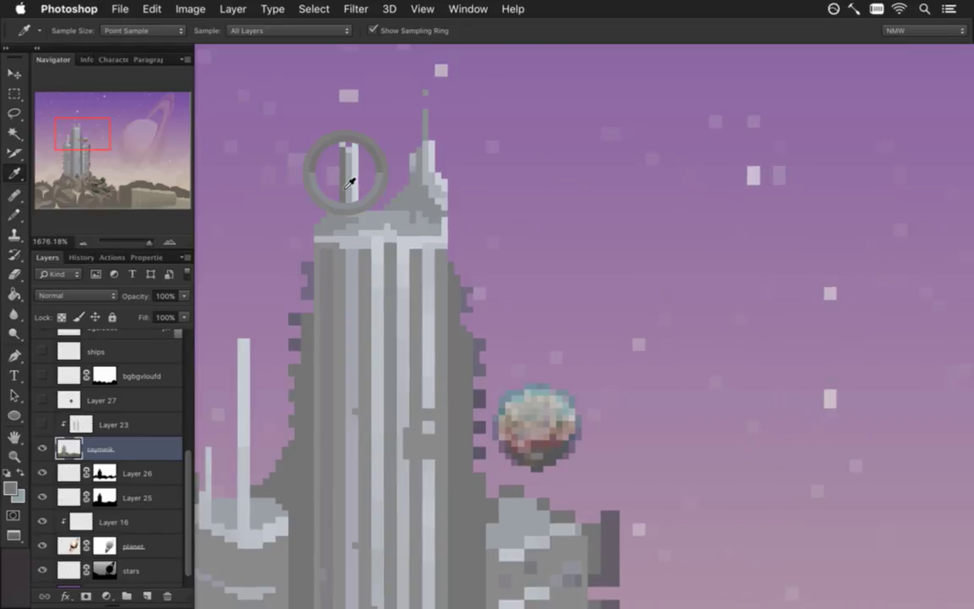
key(b)
drag(419, 173, 419, 196)
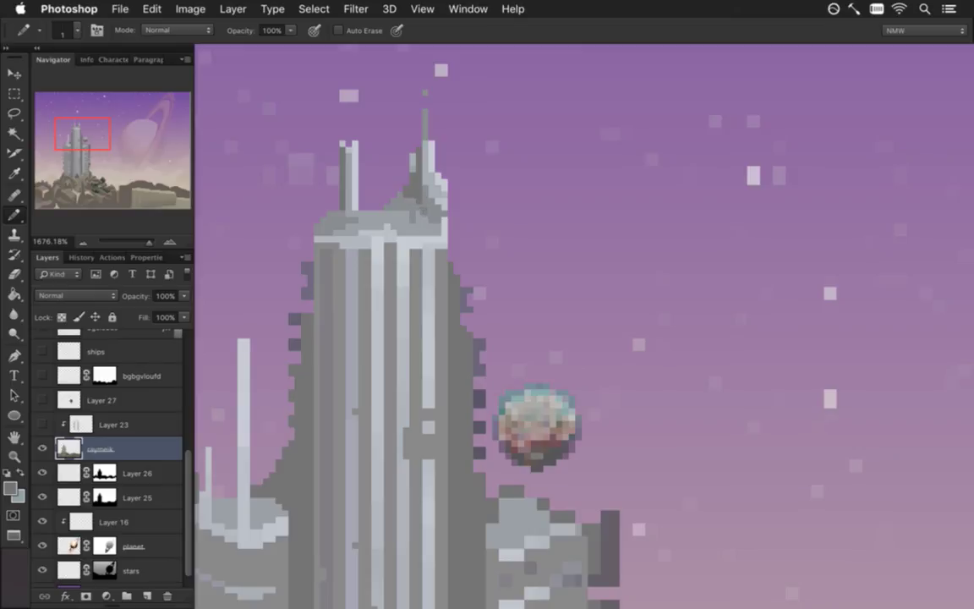
mouse_move(410, 205)
mouse_down()
mouse_move(387, 199)
mouse_move(414, 202)
mouse_up()
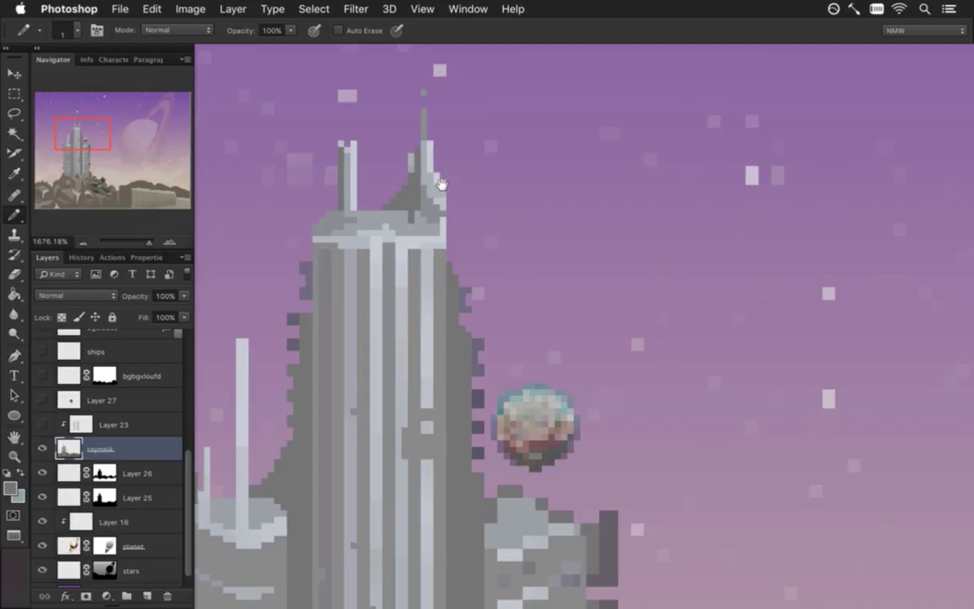
scroll(435, 215, up, 5)
drag(414, 262, 414, 276)
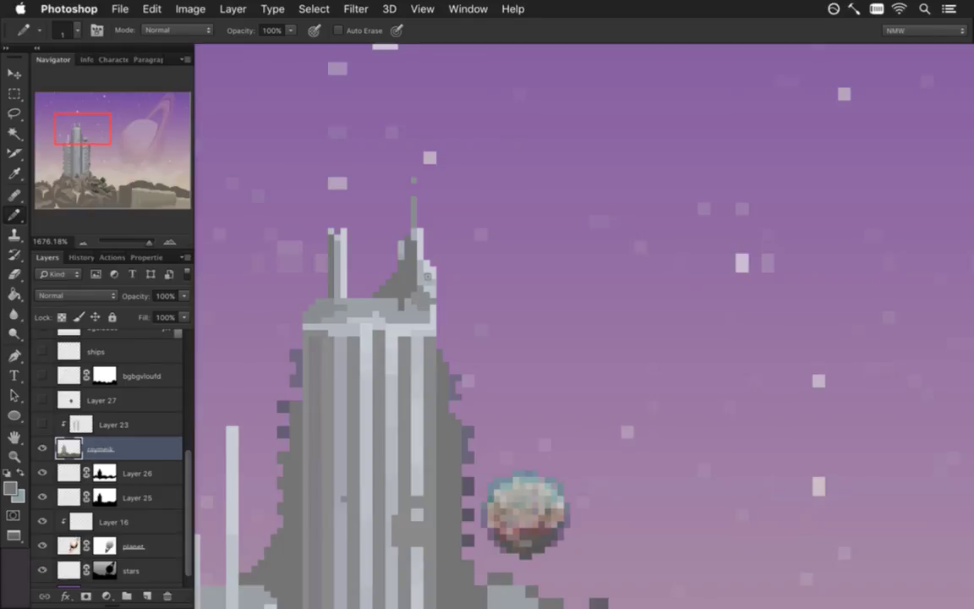
alt+click(434, 277)
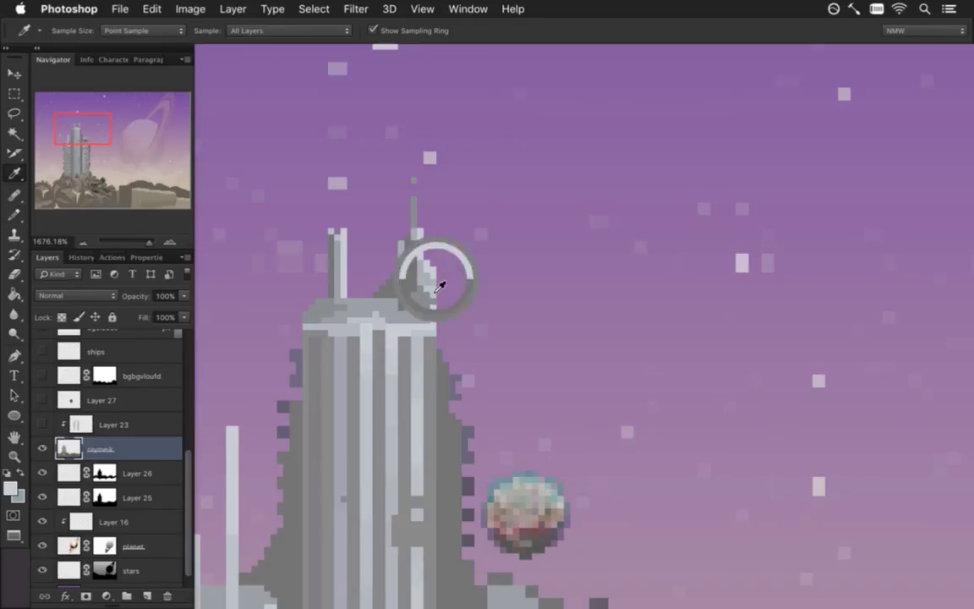
alt+click(387, 262)
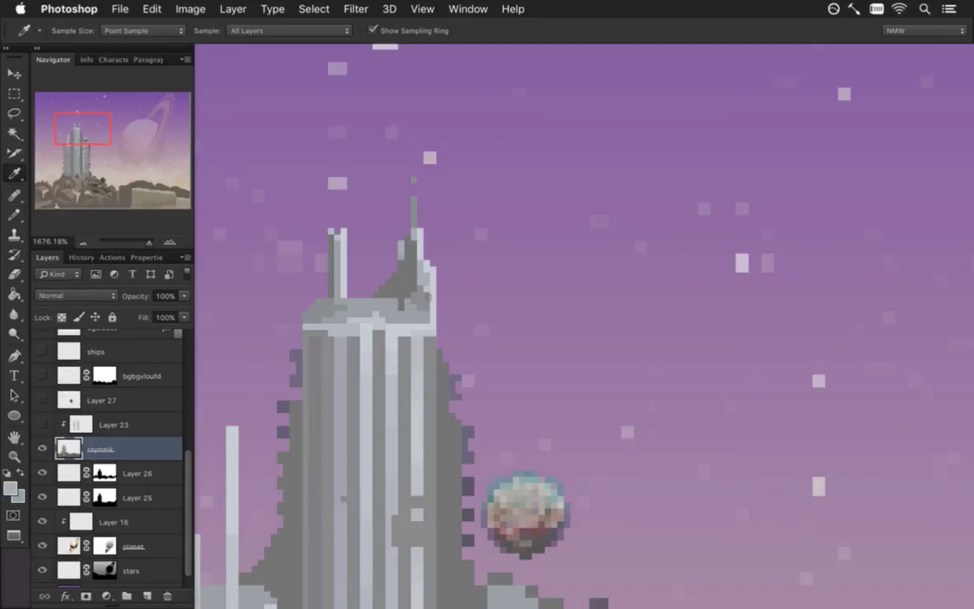
key(i)
mouse_move(496, 474)
mouse_down()
mouse_move(457, 258)
mouse_move(469, 215)
mouse_up()
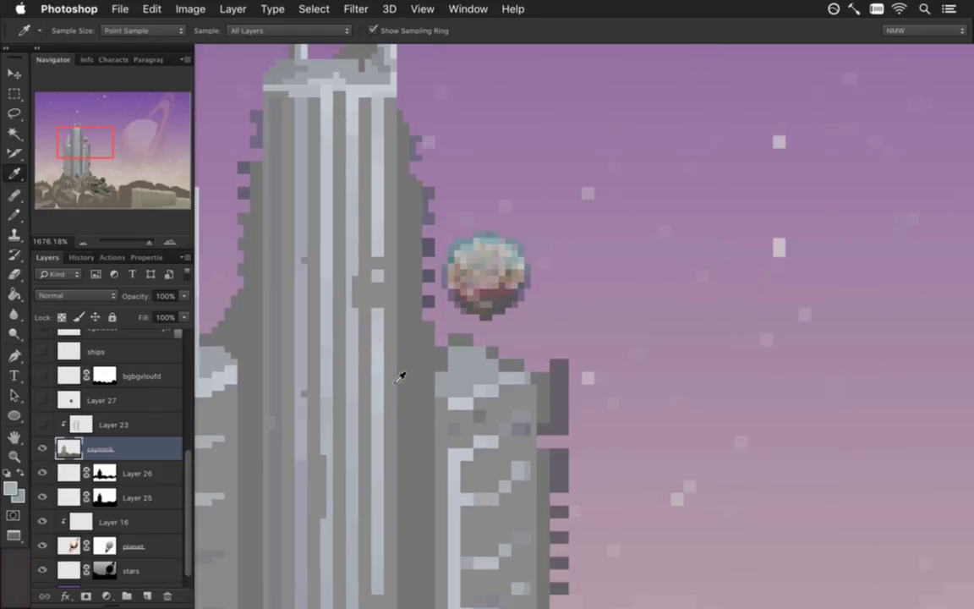
Step: Paint light grey pixels along the antenna's left edge, then erase them
drag(297, 231, 263, 226)
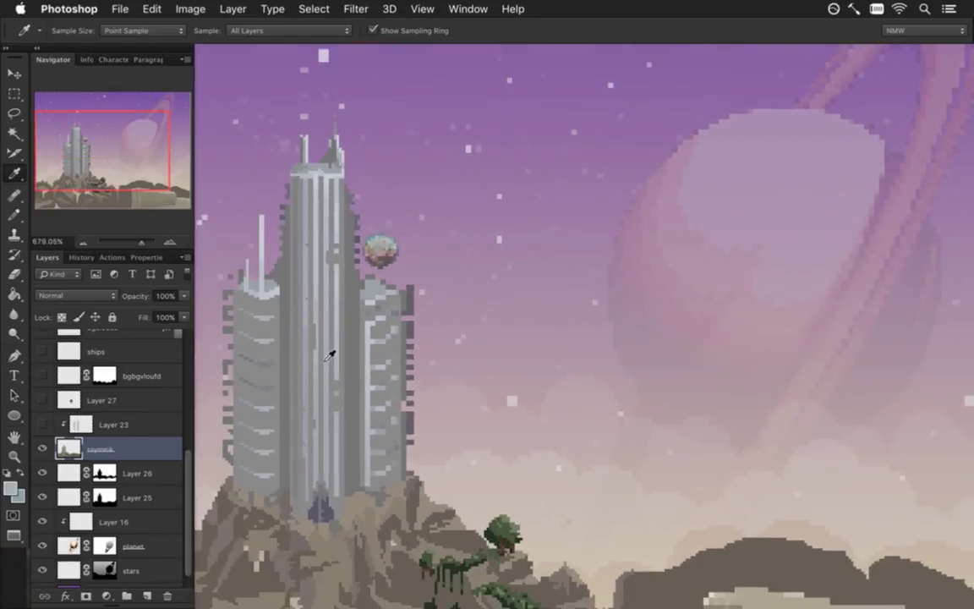
drag(357, 374, 444, 298)
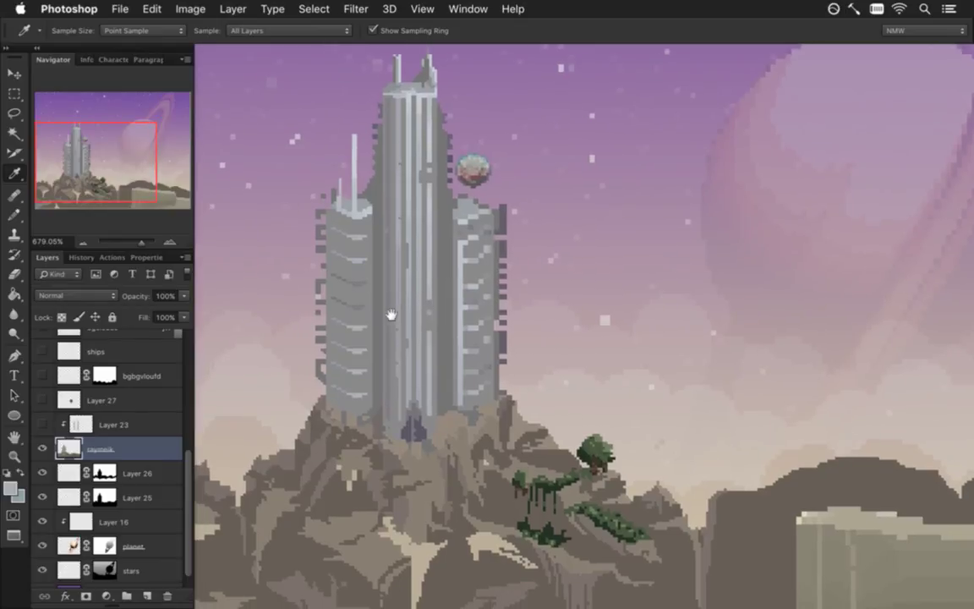
drag(357, 216, 373, 365)
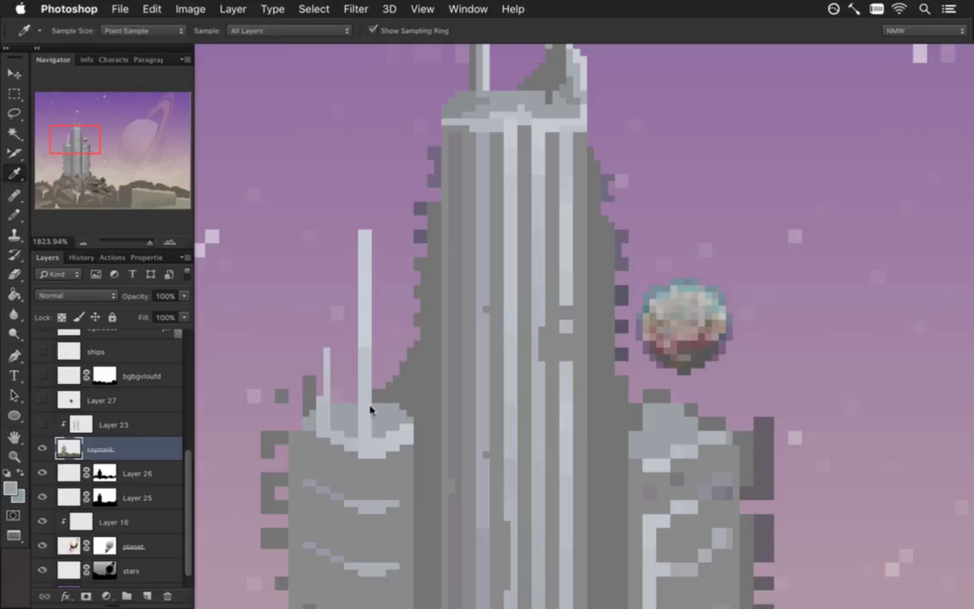
key(b)
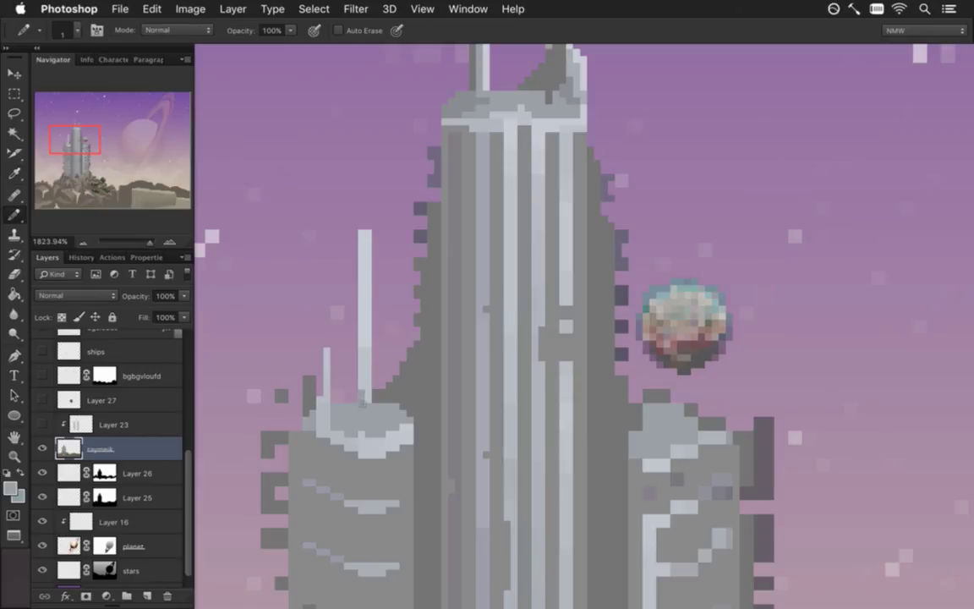
alt+click(370, 347)
drag(358, 315, 357, 282)
key(e)
click(353, 282)
Step: Sample a darker building grey and paint it down the antenna's left edge
key(i)
click(368, 382)
drag(366, 382, 368, 382)
key(b)
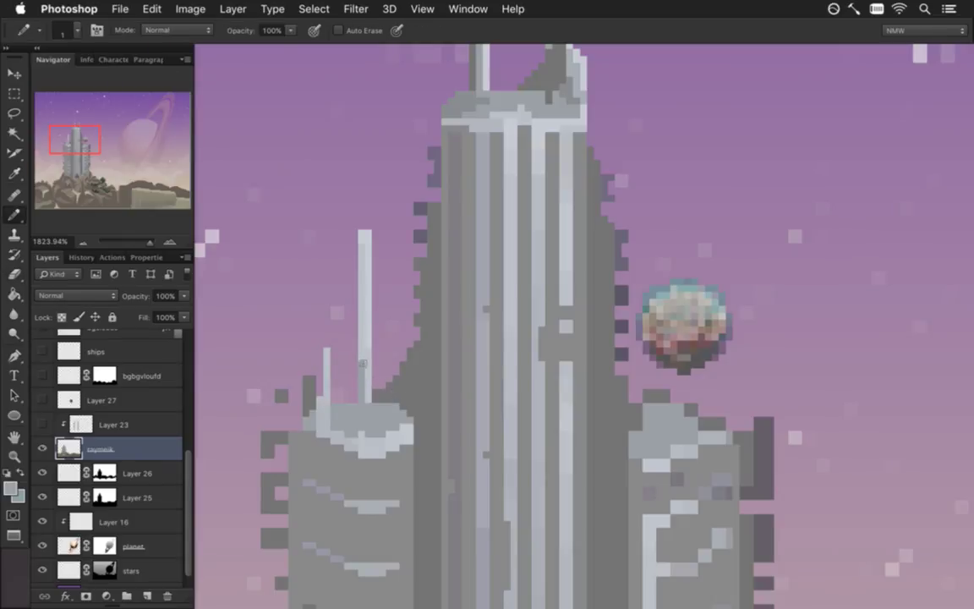
drag(359, 254, 365, 359)
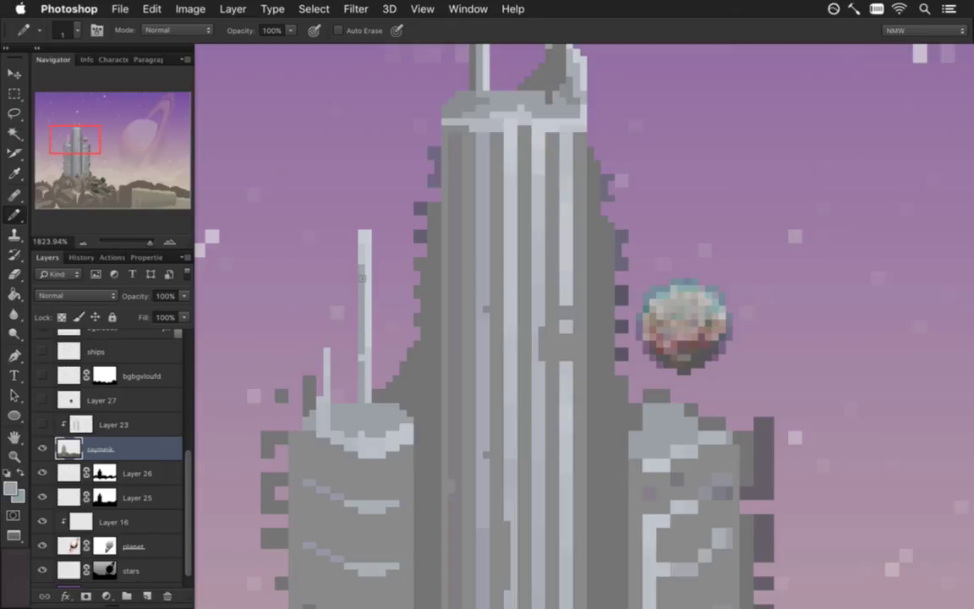
scroll(313, 372, down, 2)
scroll(270, 374, down, 3)
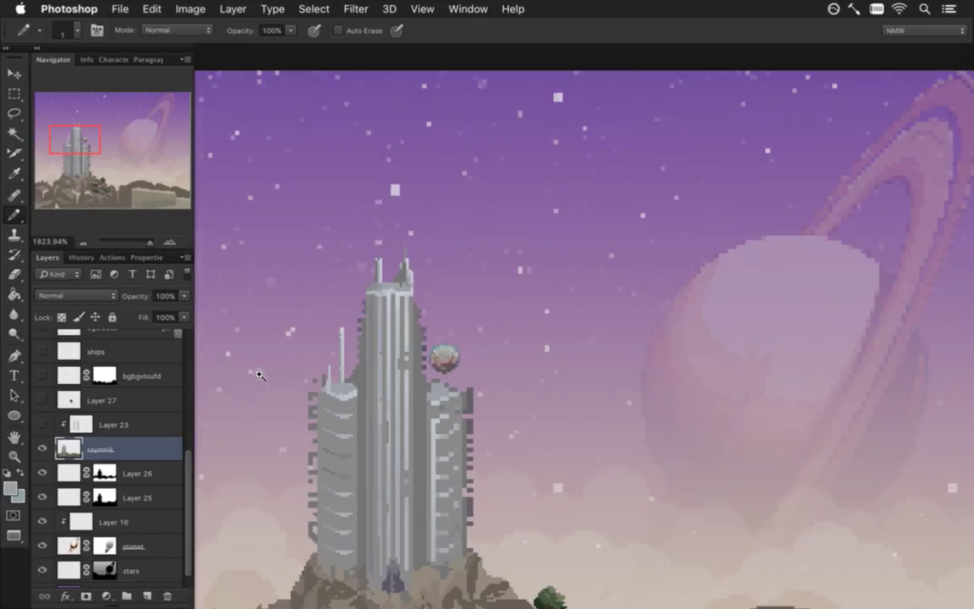
scroll(259, 375, up, 2)
scroll(287, 376, up, 2)
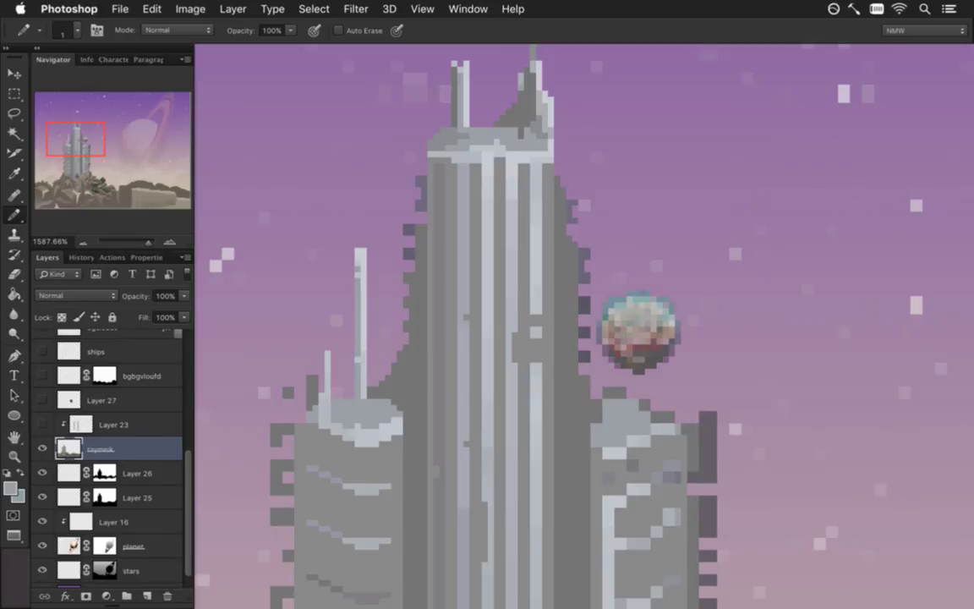
key(alt)
key(e)
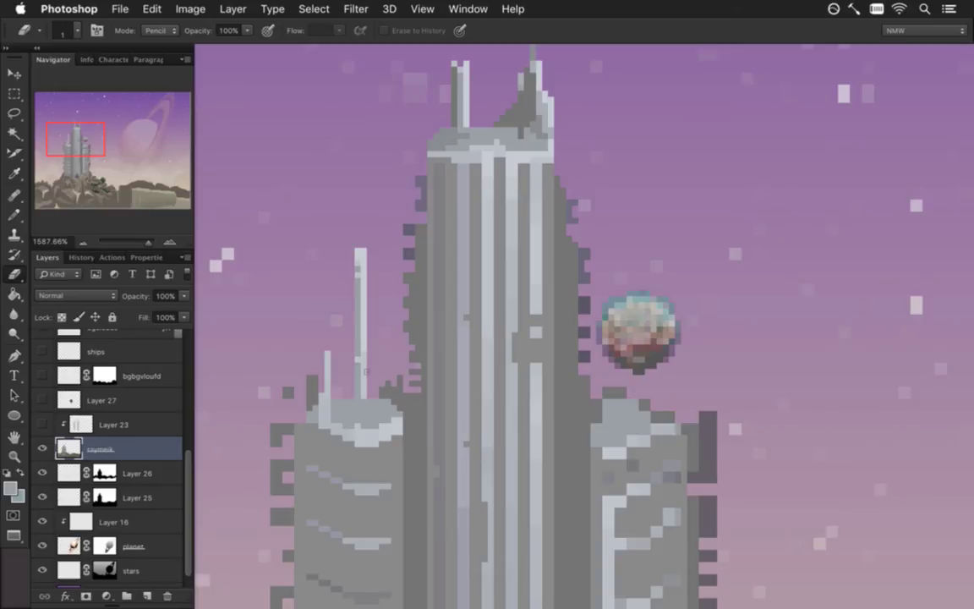
Step: Zoom in and out around the tower to inspect its details closely
scroll(337, 352, down, 1)
scroll(285, 358, down, 1)
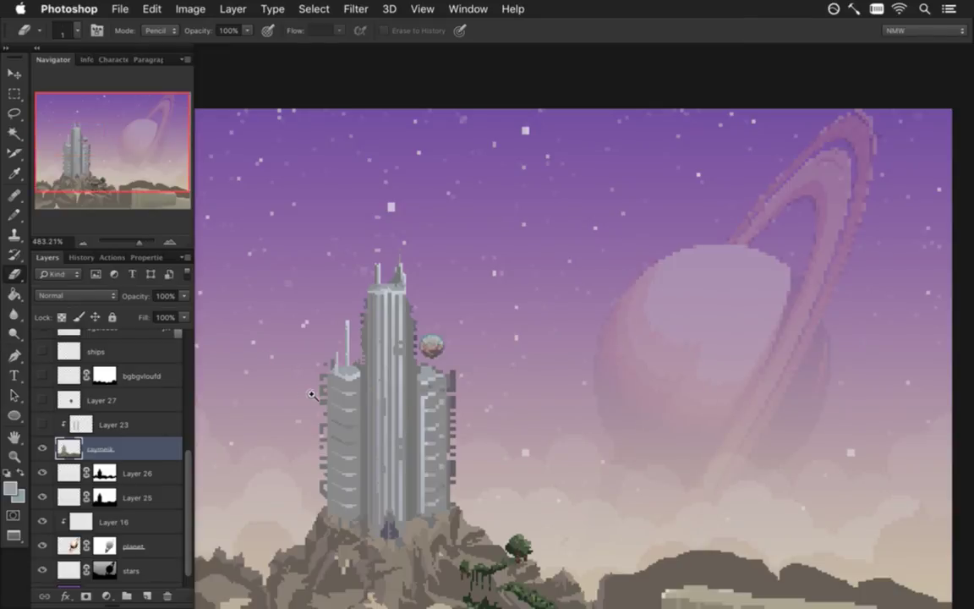
scroll(279, 359, up, 1)
scroll(370, 400, up, 1)
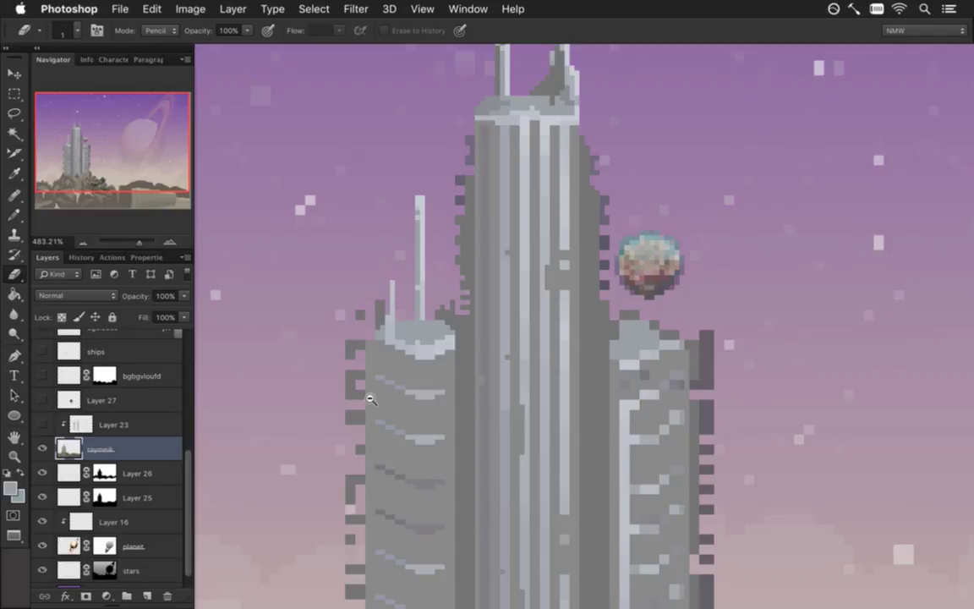
scroll(366, 393, down, 1)
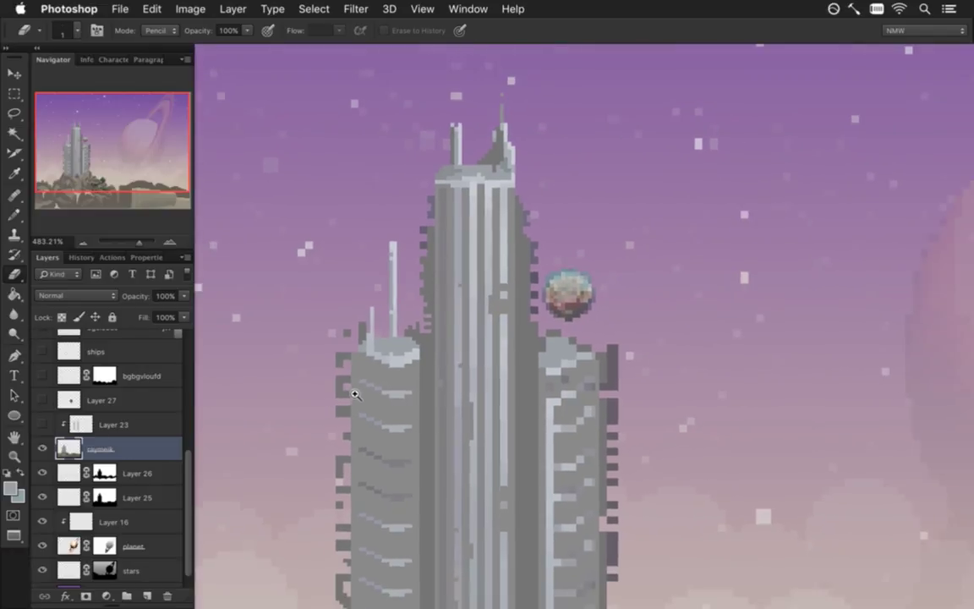
scroll(354, 391, down, 1)
scroll(342, 392, down, 1)
scroll(325, 390, down, 1)
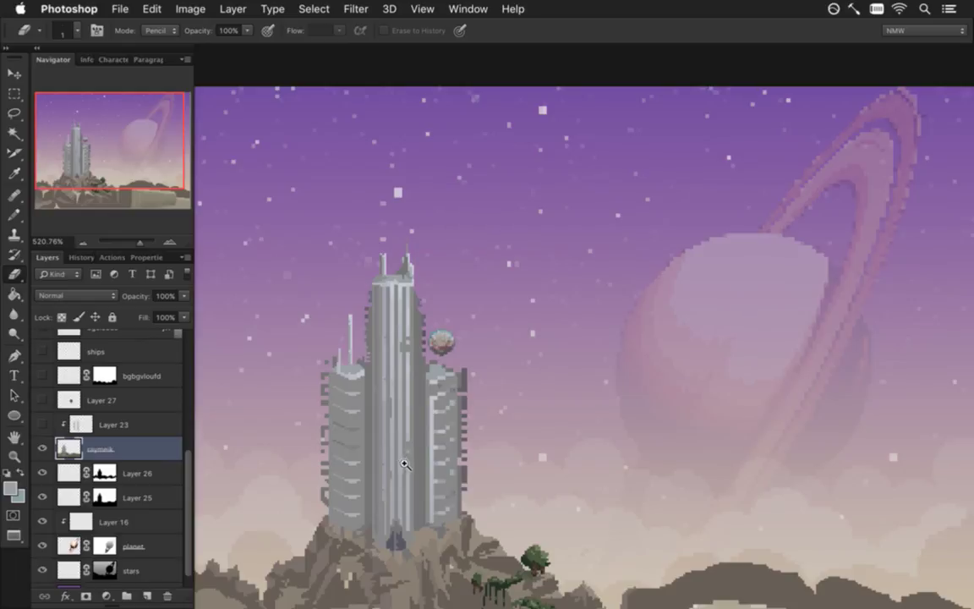
scroll(410, 461, up, 2)
key(b)
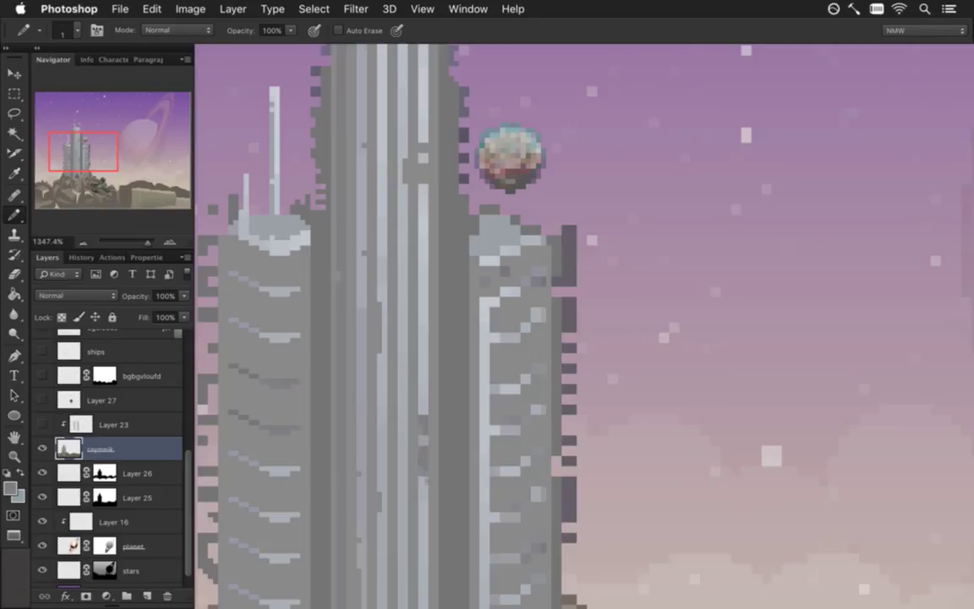
scroll(304, 423, down, 5)
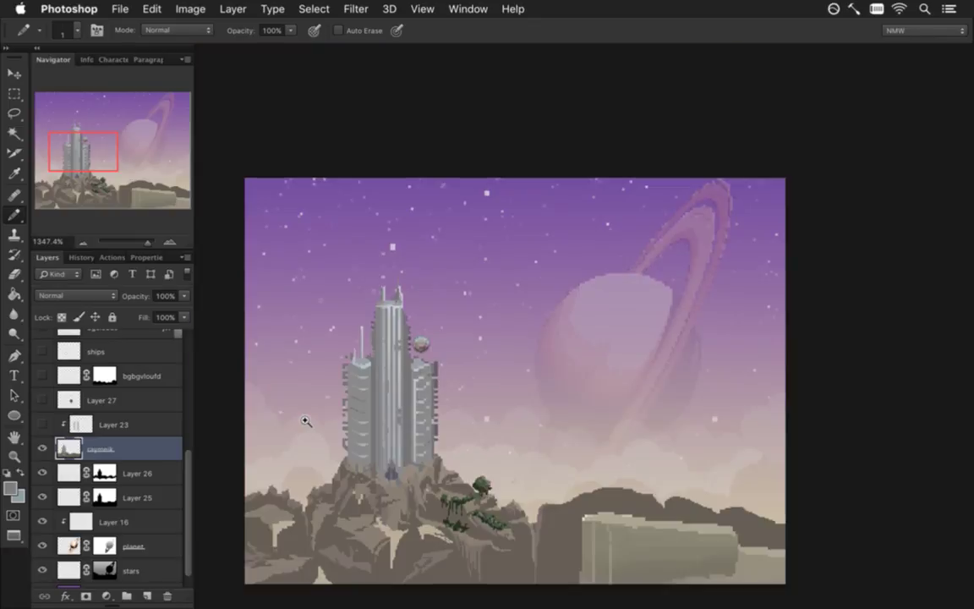
scroll(307, 421, up, 5)
Step: Fill the small sphere's top with a sampled lighter grey and zoom back out
alt+click(359, 442)
key(g)
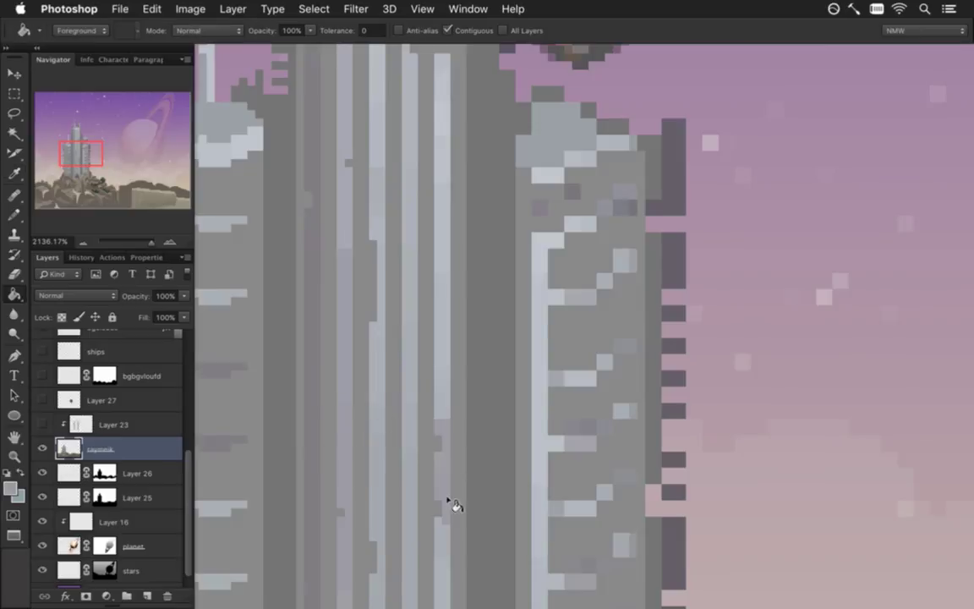
scroll(306, 445, down, 5)
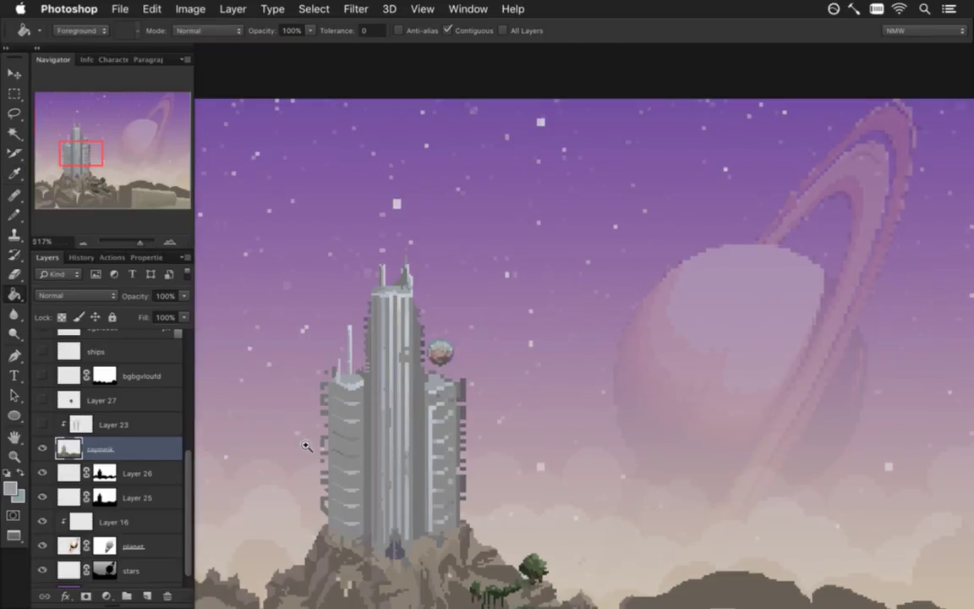
click(449, 356)
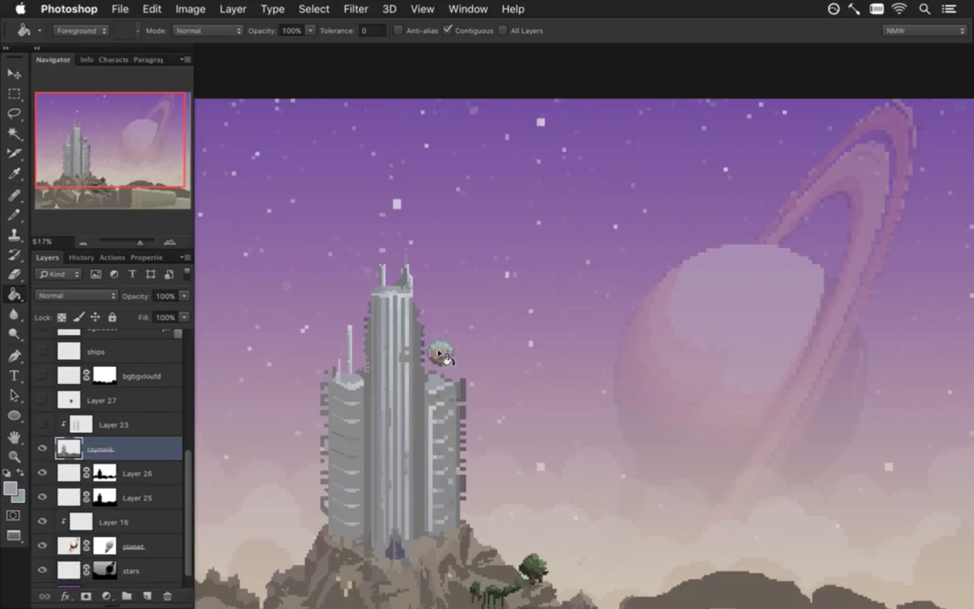
scroll(382, 410, up, 3)
key(i)
key(b)
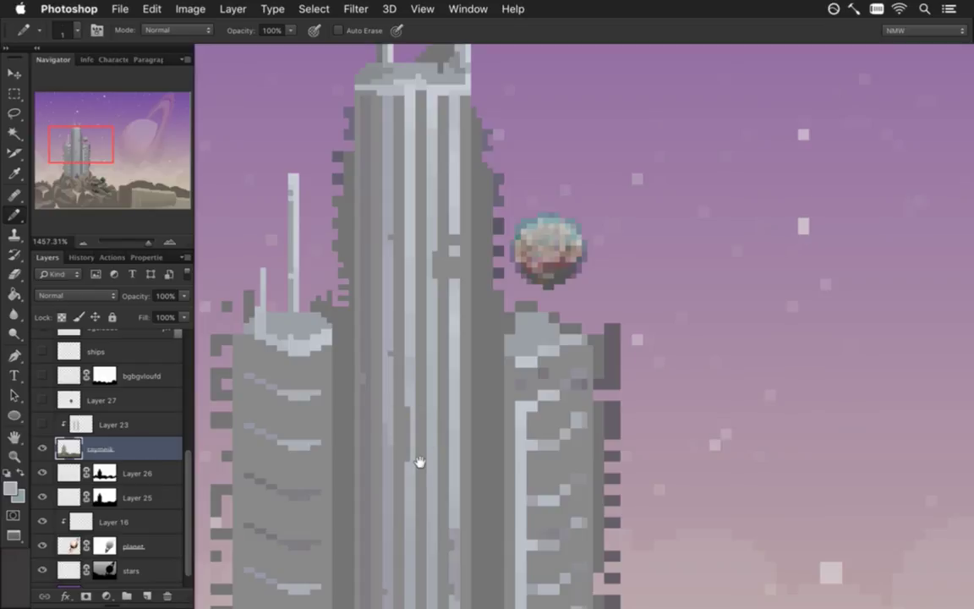
scroll(430, 347, down, 3)
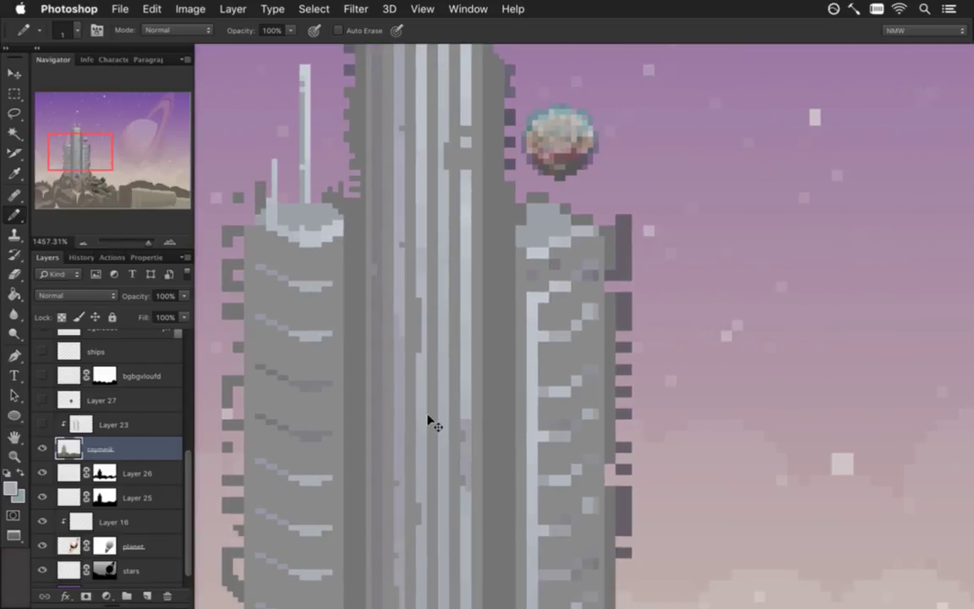
scroll(457, 336, down, 10)
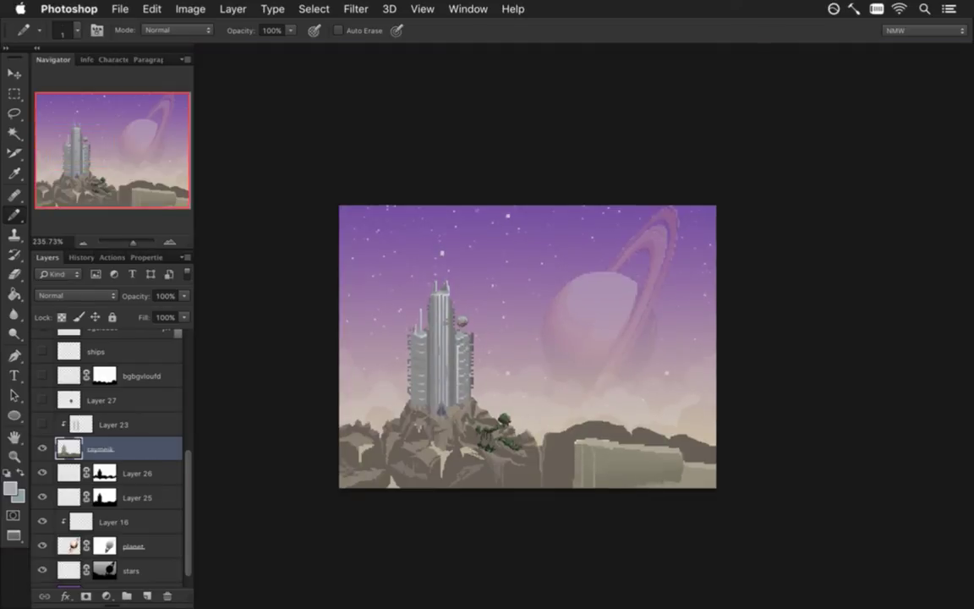
Step: Show Layer 23, bgbgvloufd, ships, bgclouds and fgclouds, briefly previewing the night layer
drag(190, 461, 184, 407)
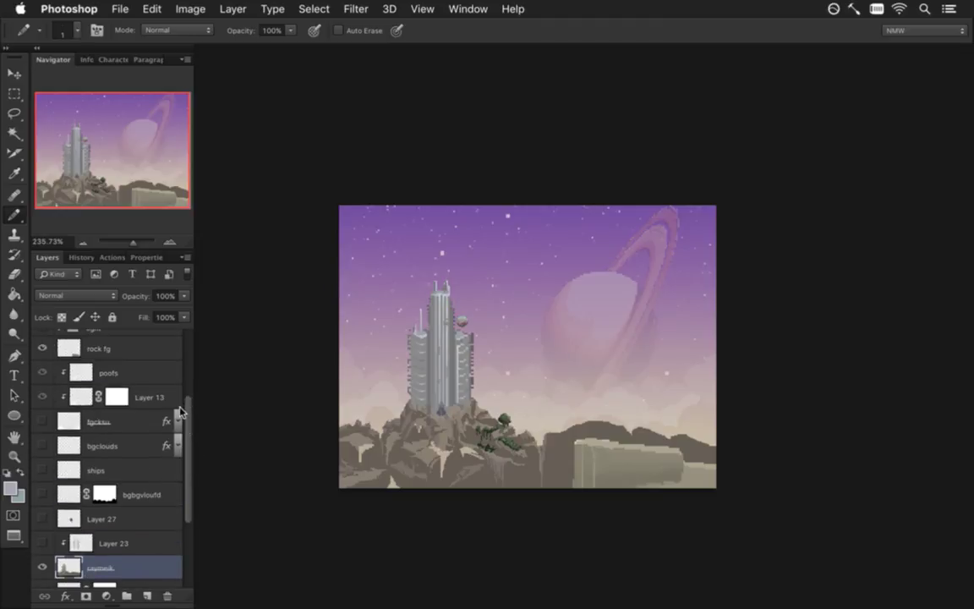
click(42, 543)
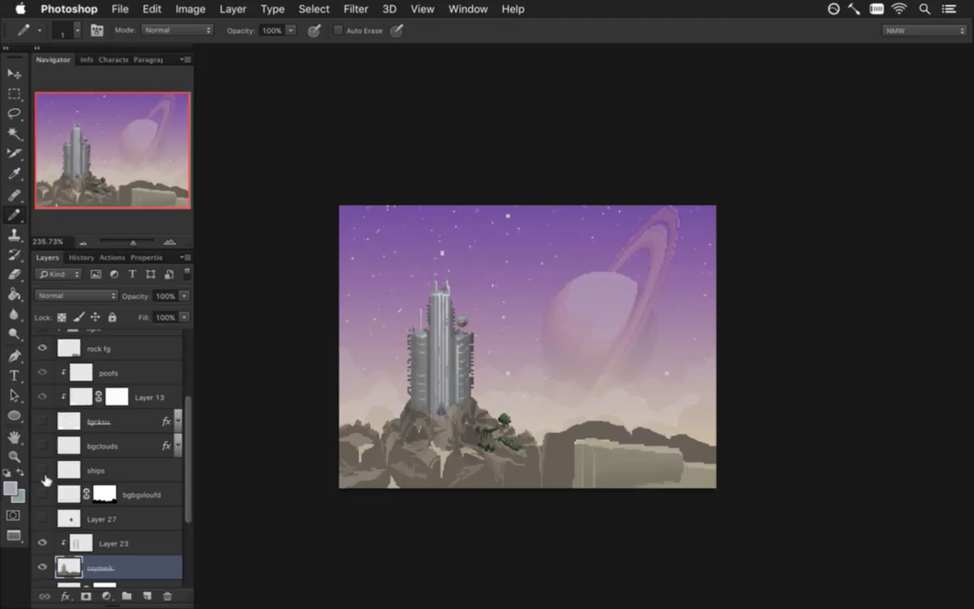
click(42, 495)
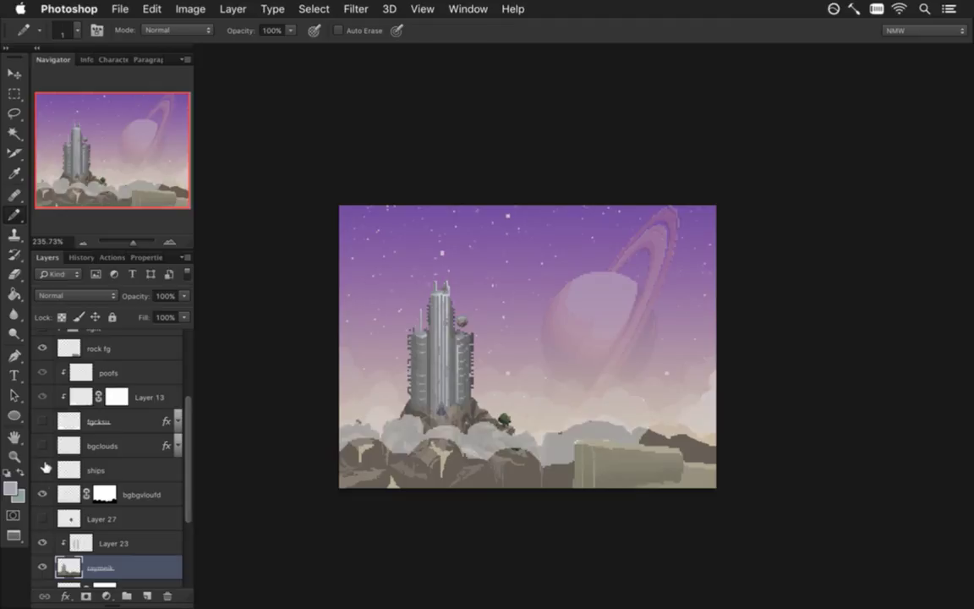
drag(42, 468, 42, 420)
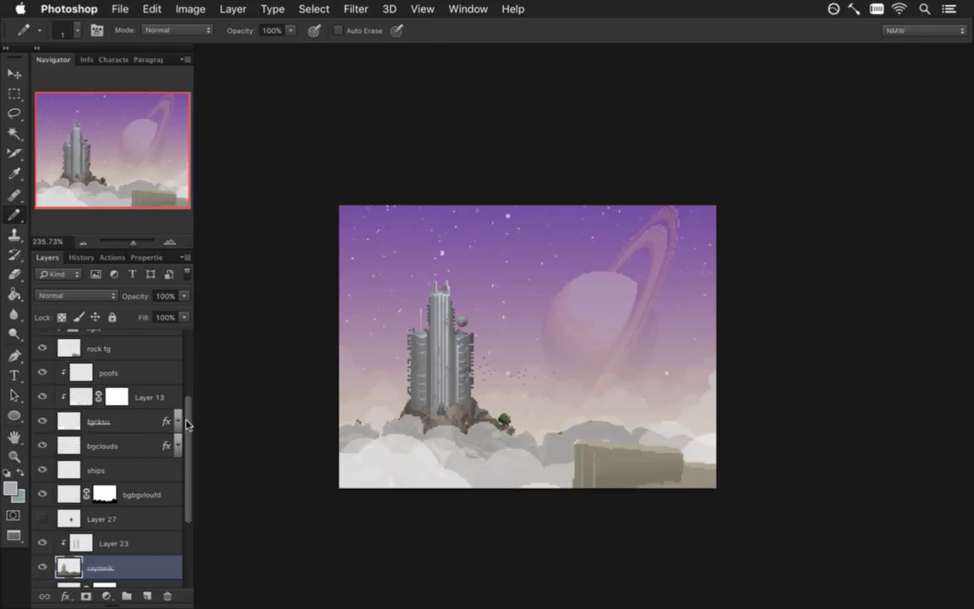
scroll(179, 383, up, 3)
scroll(180, 382, up, 1)
click(43, 393)
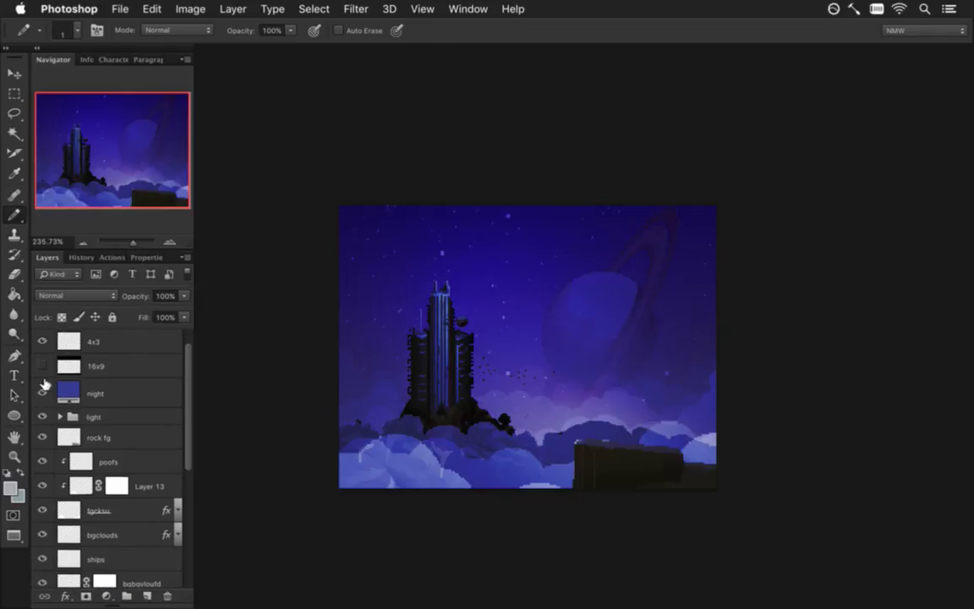
click(43, 393)
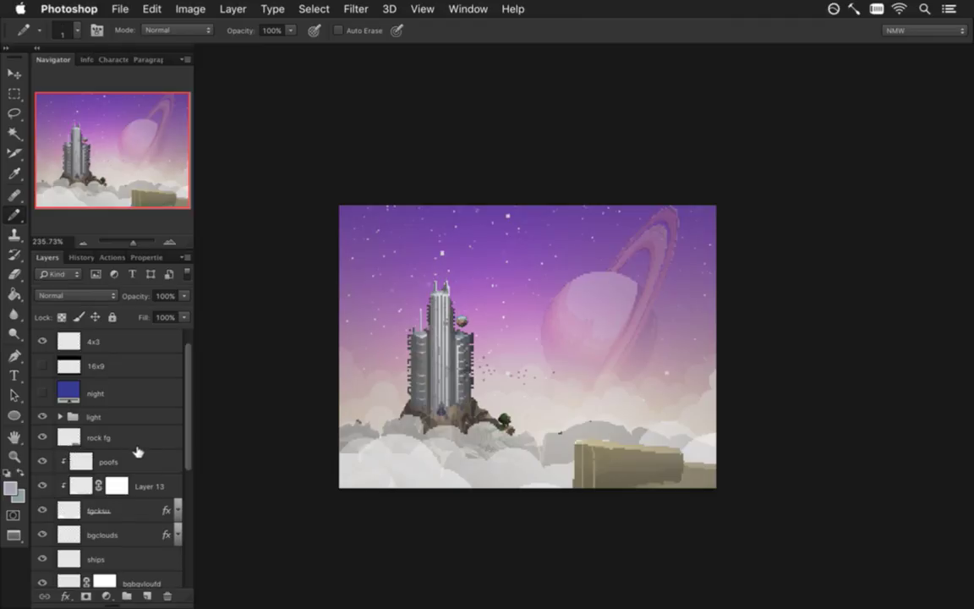
Step: Look over the tower base, then switch to Terminal and recall the last command
drag(187, 407, 183, 468)
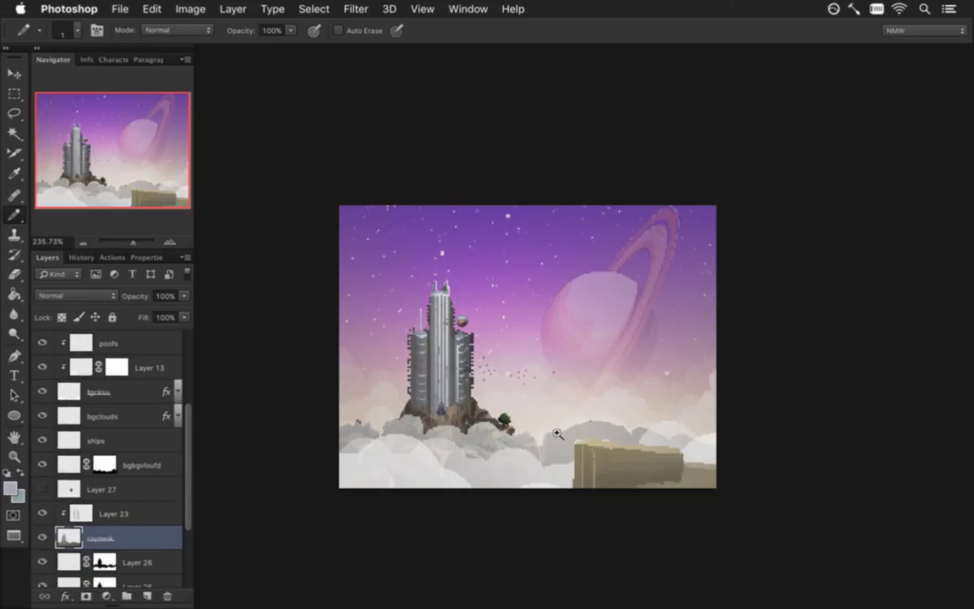
scroll(502, 391, up, 5)
key(e)
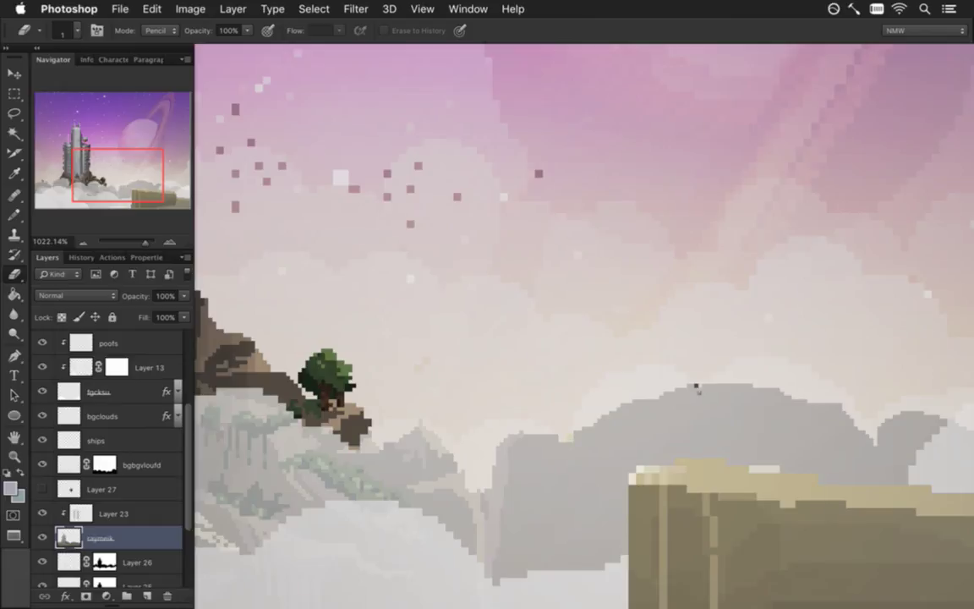
drag(203, 456, 550, 465)
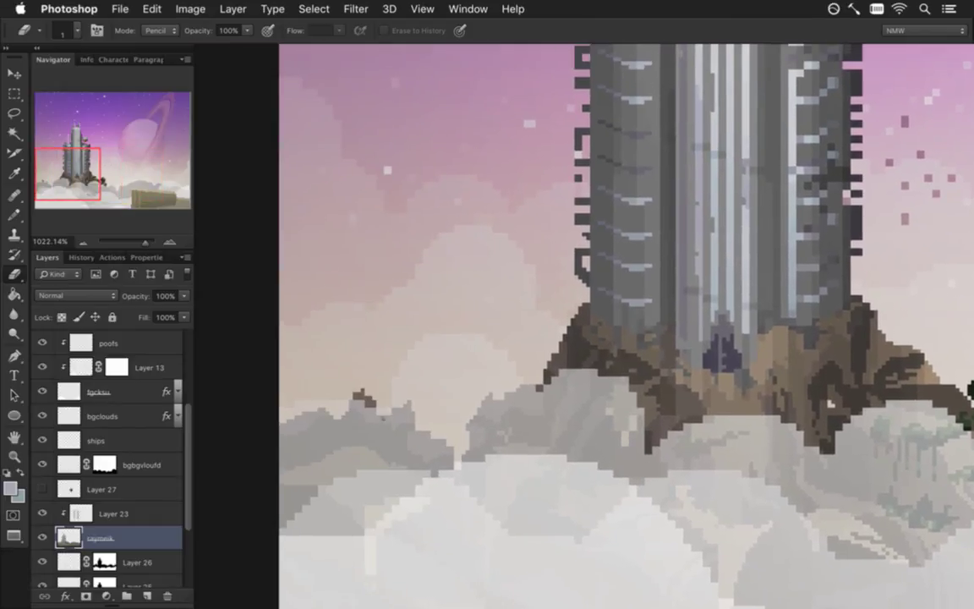
scroll(268, 457, down, 5)
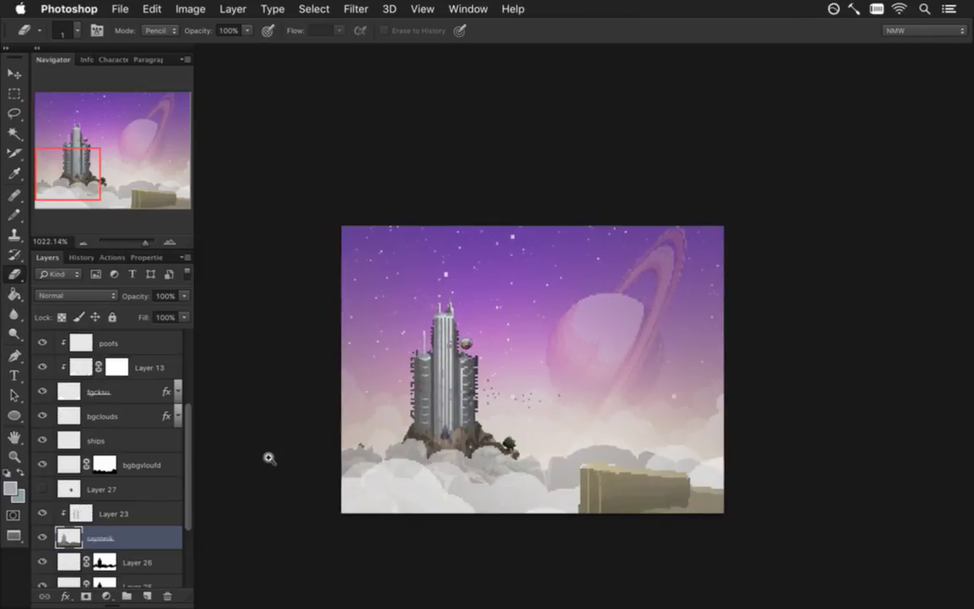
scroll(269, 457, down, 1)
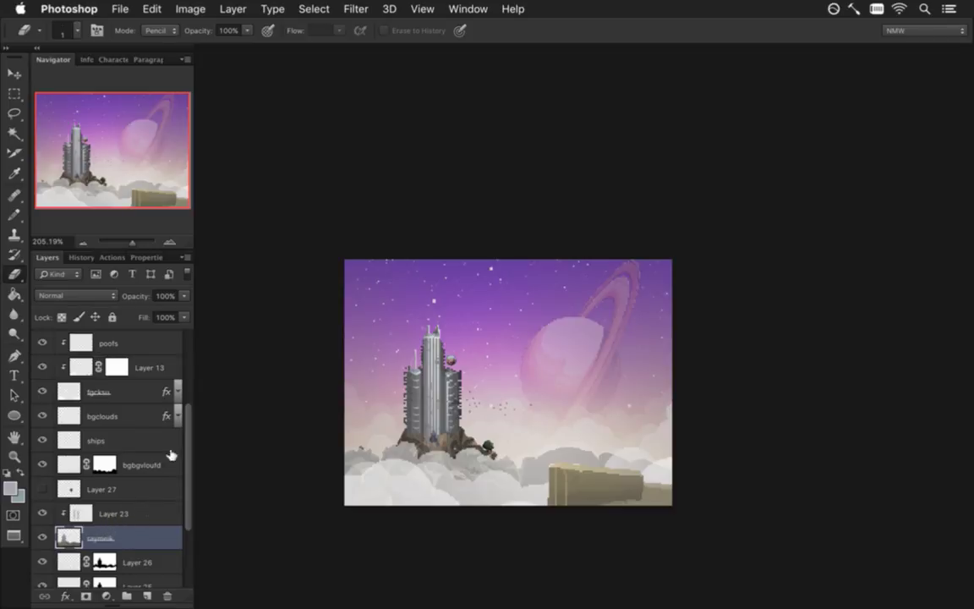
key(super+Tab)
key(Up)
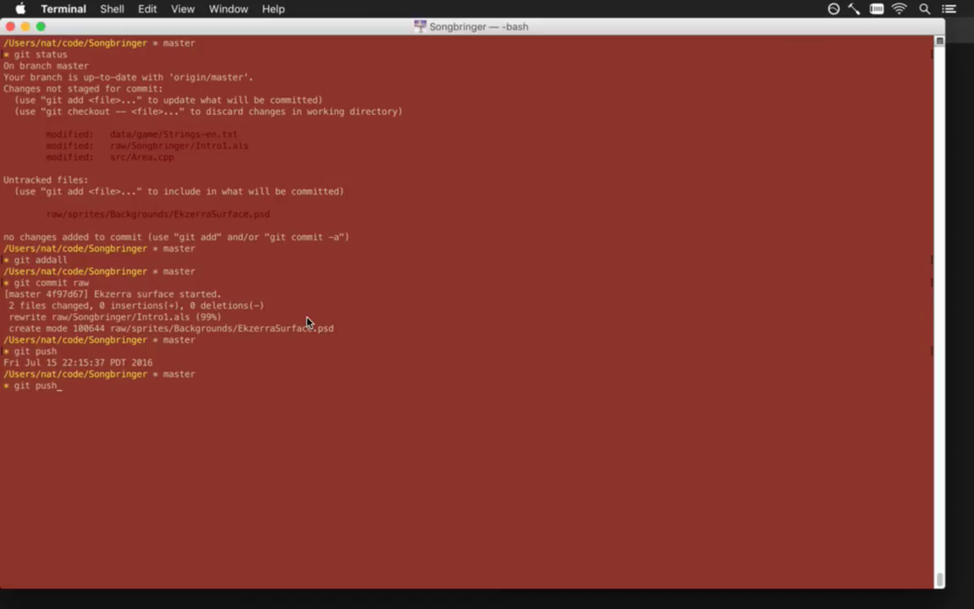
Step: Rerun the raw-folder git commit with message '.' in vim, then return to Photoshop
key(Up)
key(Up)
key(Down)
key(Return)
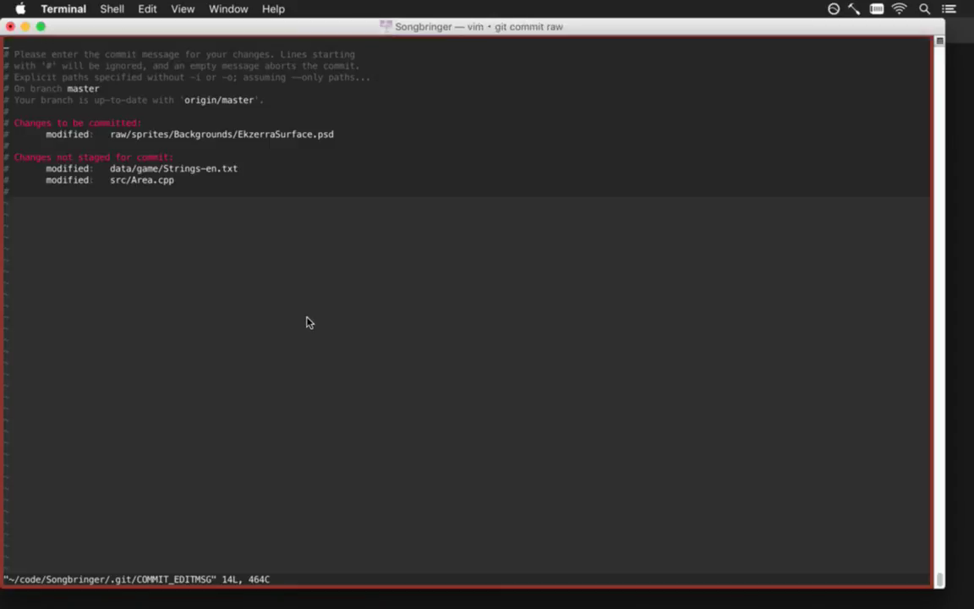
text(i.)
key(Escape)
text(:wq)
key(Return)
key(super+Tab)
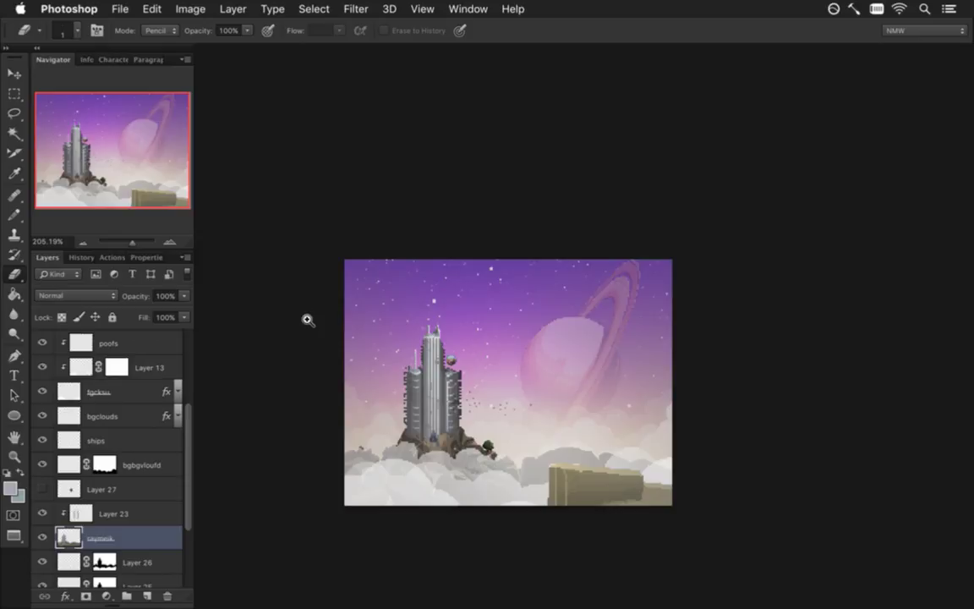
Step: Add a new empty layer above the ships layer for the lettering
drag(515, 391, 538, 388)
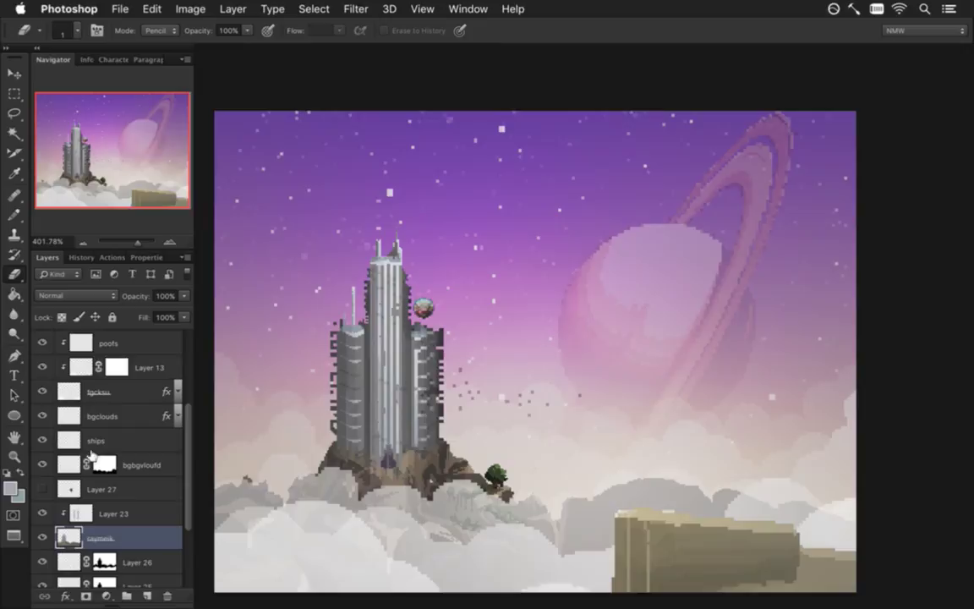
click(95, 440)
click(148, 595)
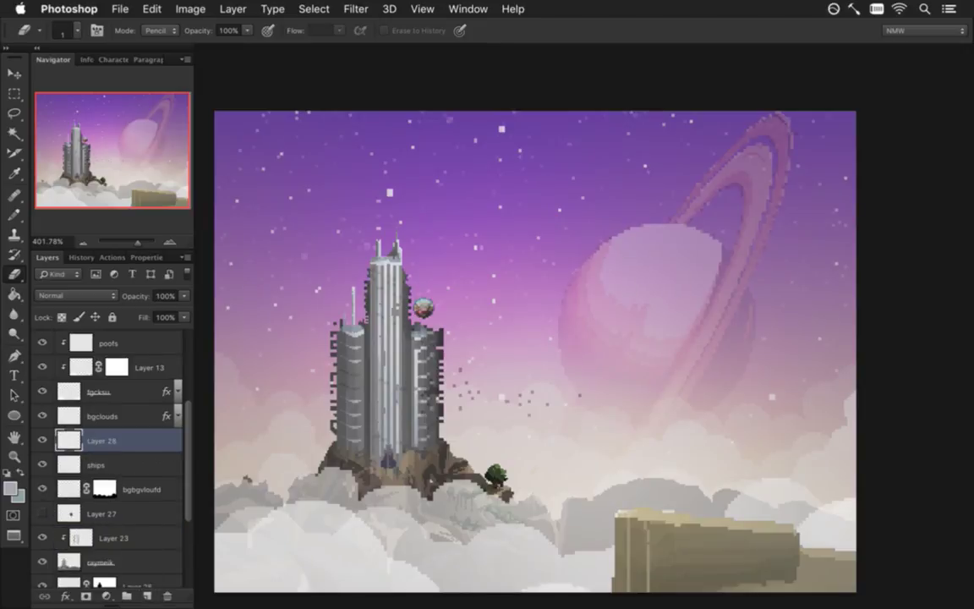
key(b)
Step: Draw the letters B, R, B with the Pencil in the sky above the tower
mouse_move(474, 187)
mouse_down()
mouse_move(502, 283)
mouse_move(493, 229)
mouse_move(499, 270)
mouse_up()
click(561, 210)
mouse_move(559, 177)
mouse_down()
mouse_move(560, 202)
mouse_move(593, 207)
mouse_up()
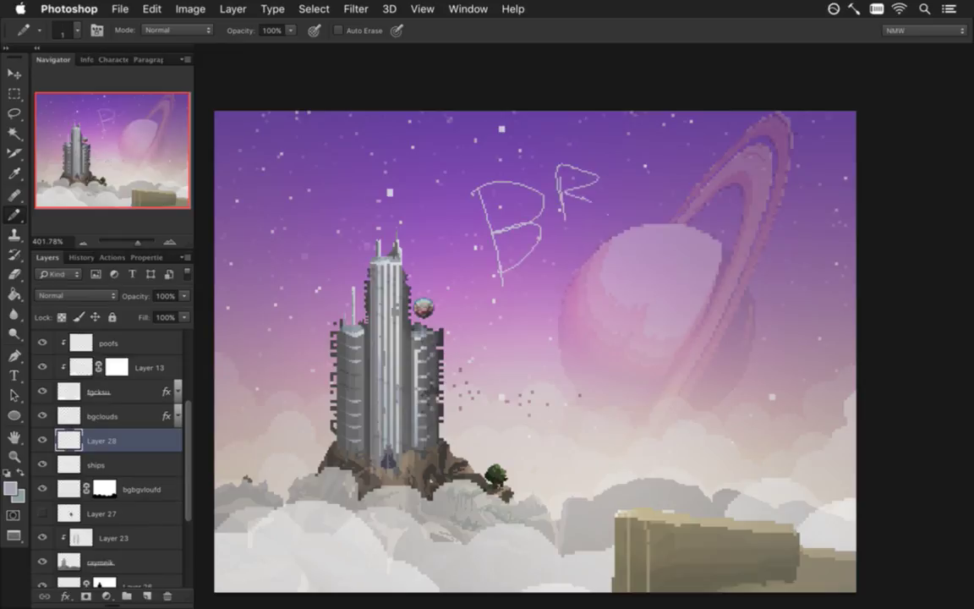
mouse_move(621, 145)
mouse_down()
mouse_move(626, 207)
mouse_move(672, 162)
mouse_up()
drag(630, 170, 629, 203)
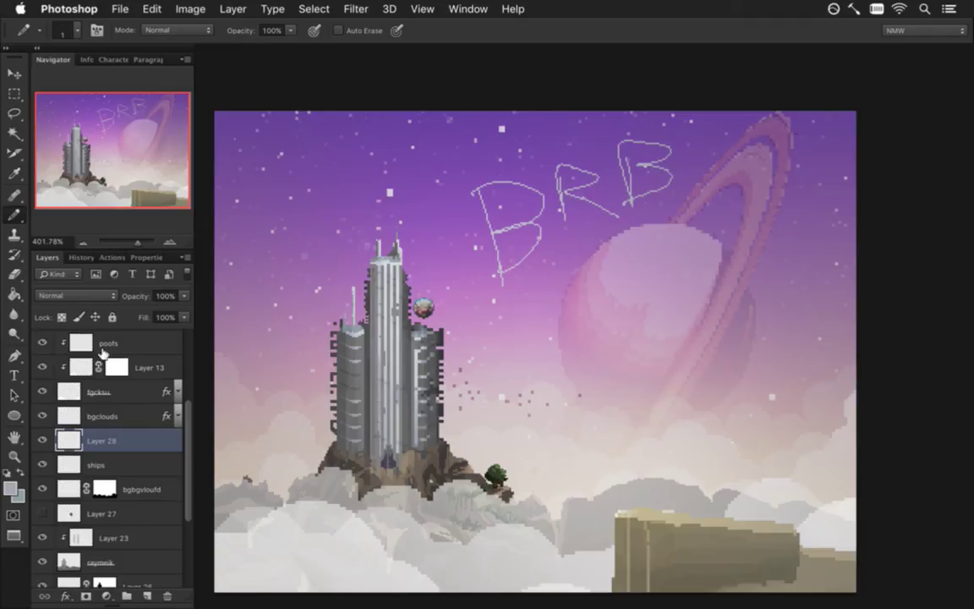
Step: Delete the BRB scribble layer (Layer 28) and zoom in on the tower
click(42, 440)
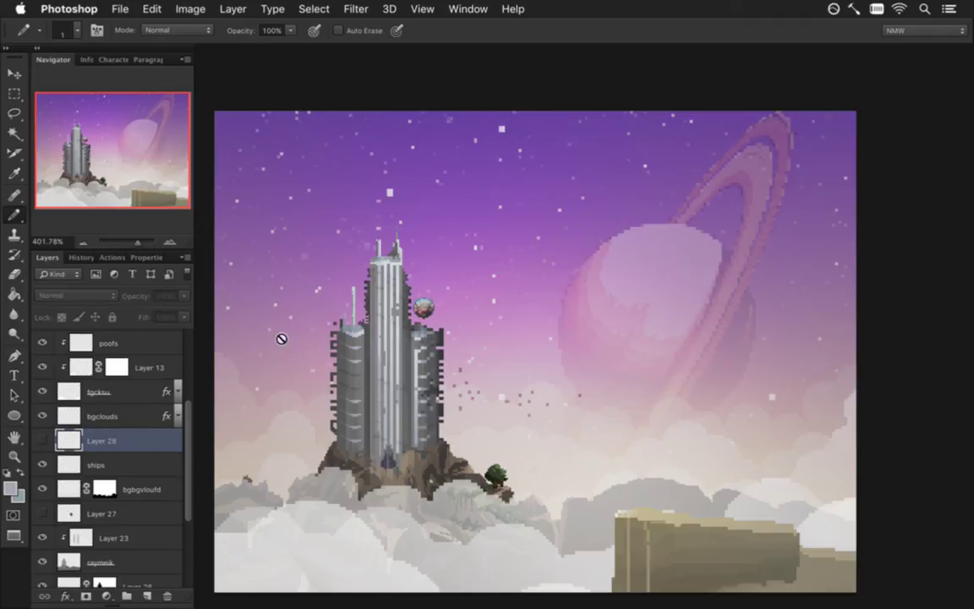
click(167, 597)
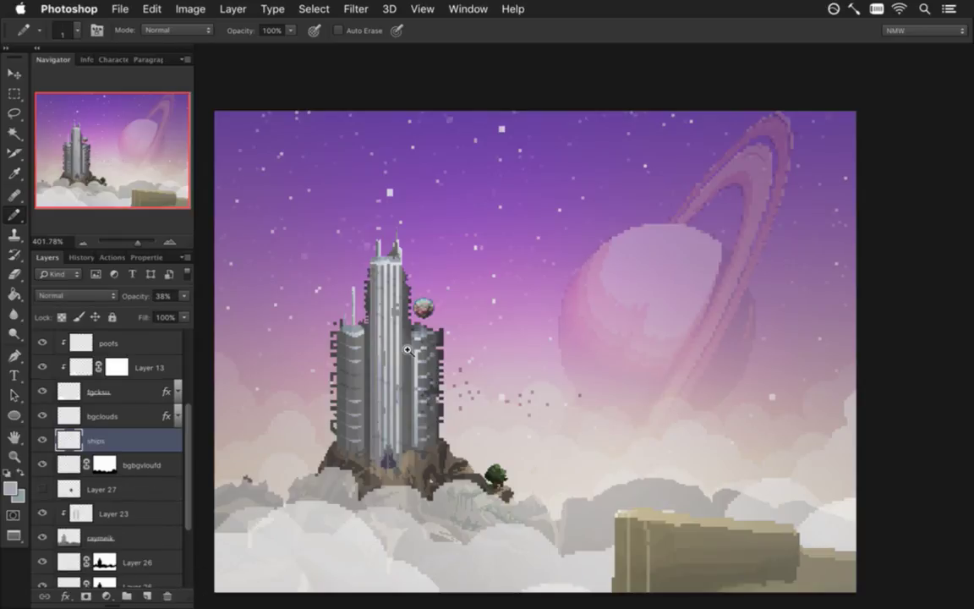
scroll(405, 348, up, 5)
drag(551, 224, 550, 285)
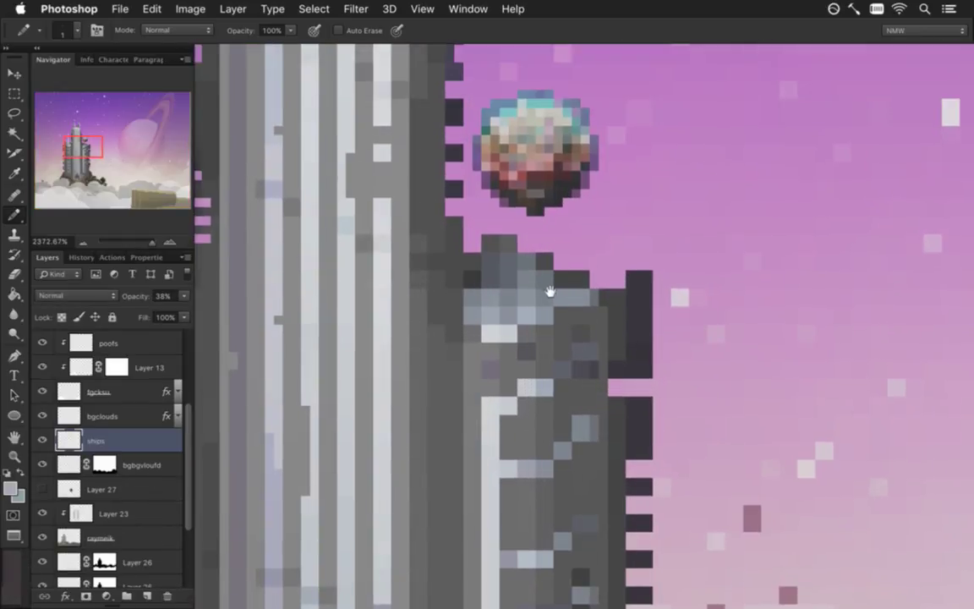
scroll(183, 456, down, 1)
scroll(169, 422, down, 1)
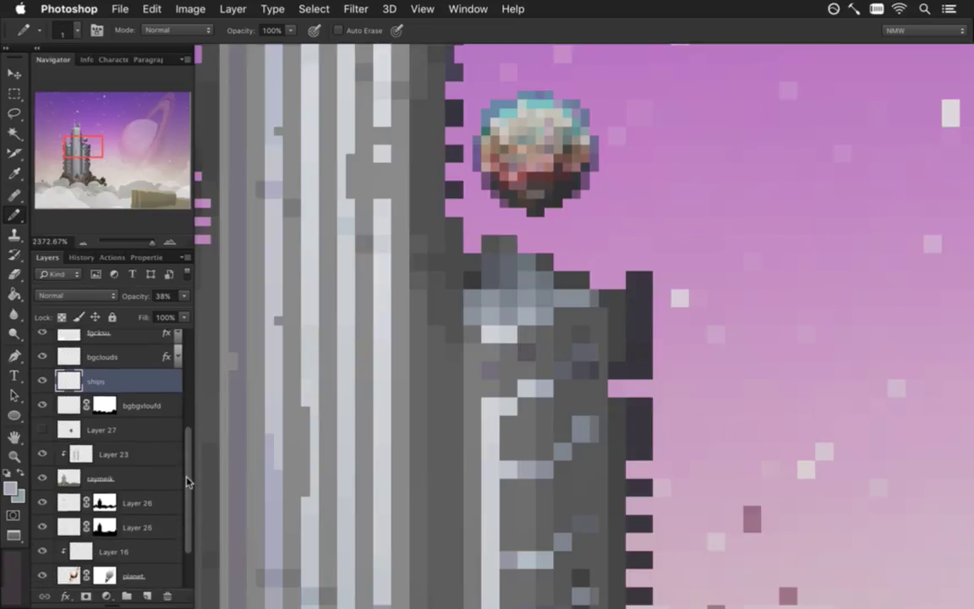
scroll(165, 363, up, 5)
scroll(176, 380, up, 2)
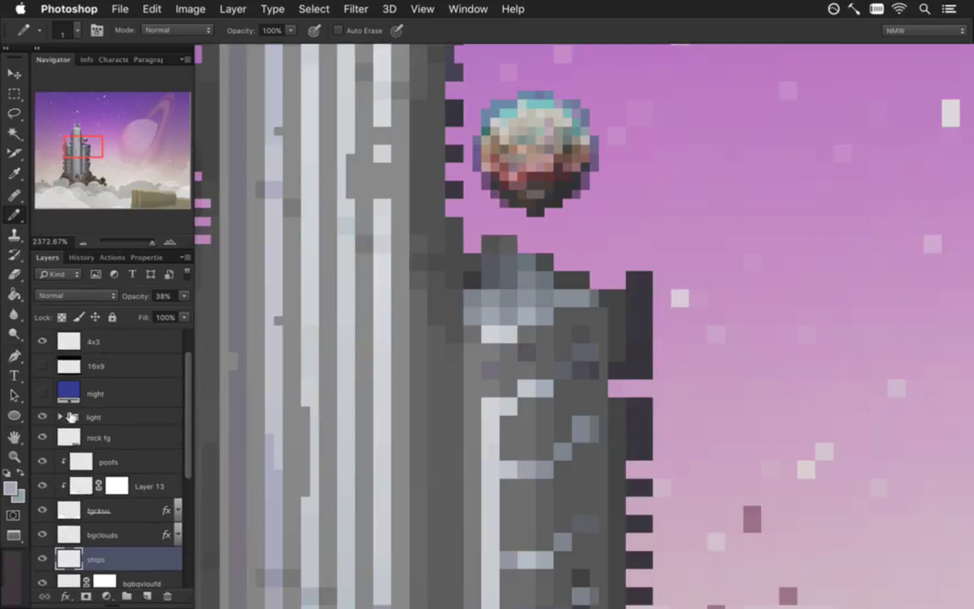
Step: Hide the light layer and the fgclouds and bgclouds layers
click(42, 417)
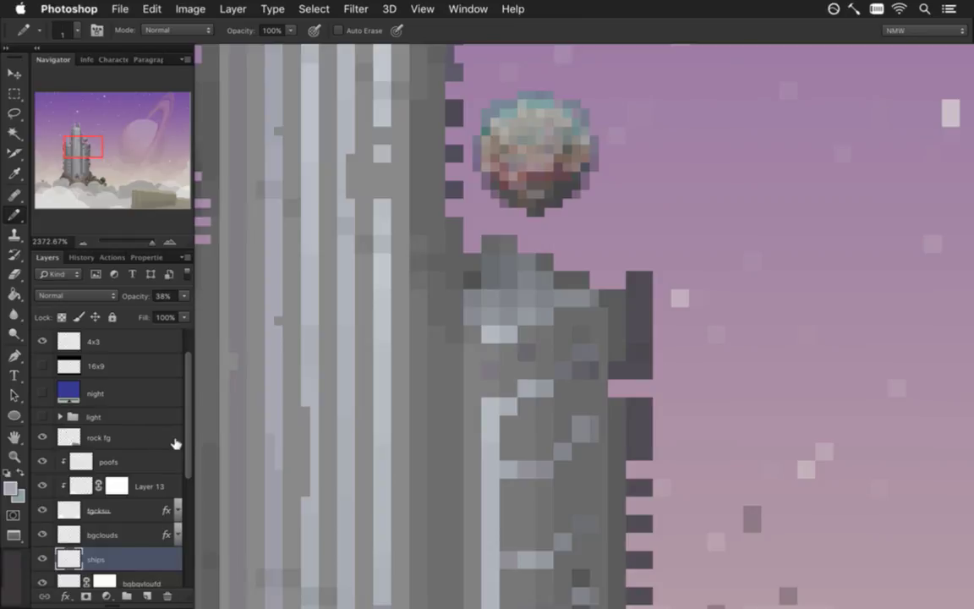
scroll(190, 433, down, 2)
scroll(186, 433, down, 1)
drag(42, 421, 43, 494)
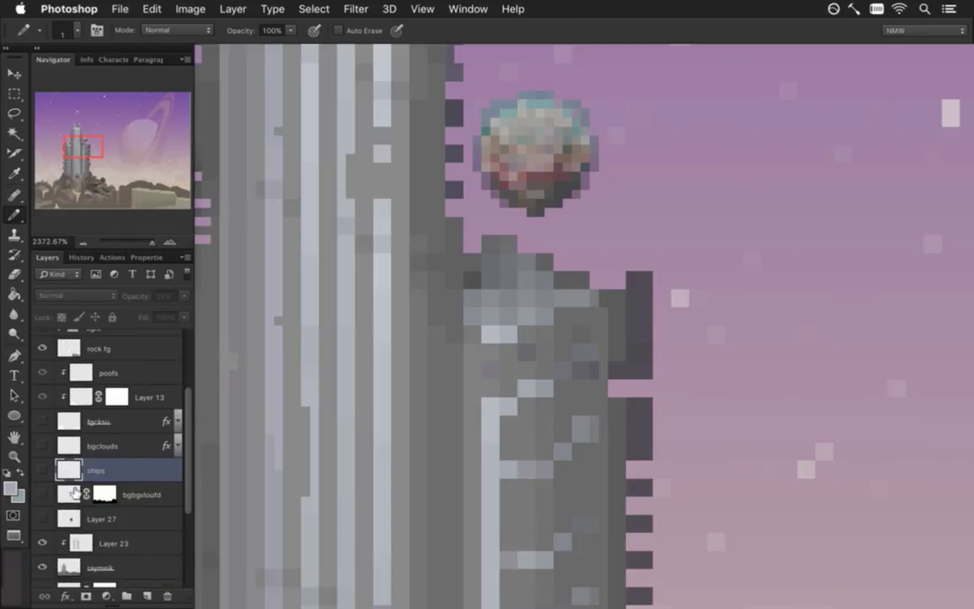
scroll(187, 477, up, 1)
scroll(173, 469, down, 1)
Step: Group the poofs and Layer 13 layers into a group named 'fg clouds'
click(97, 375)
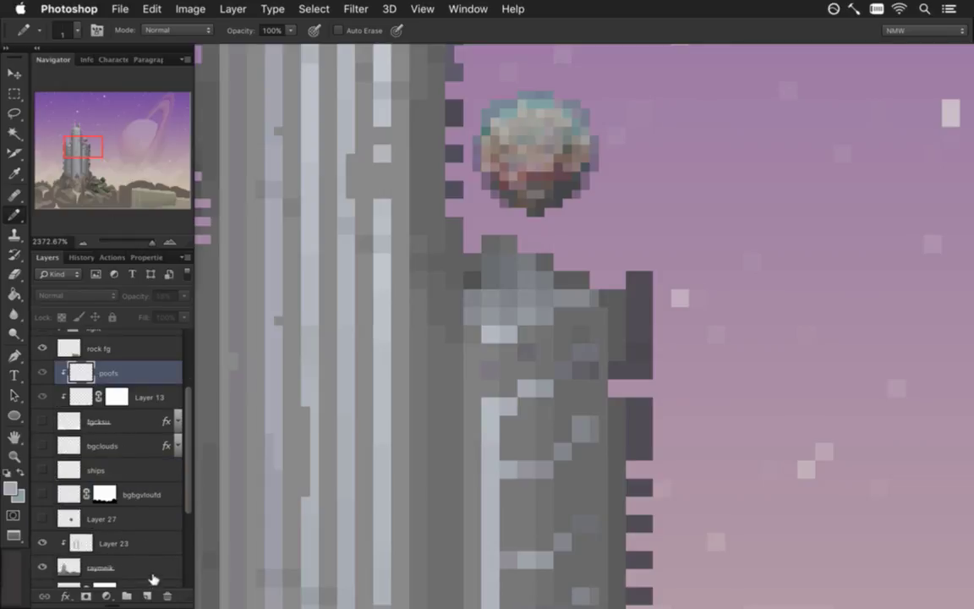
click(127, 596)
double_click(102, 370)
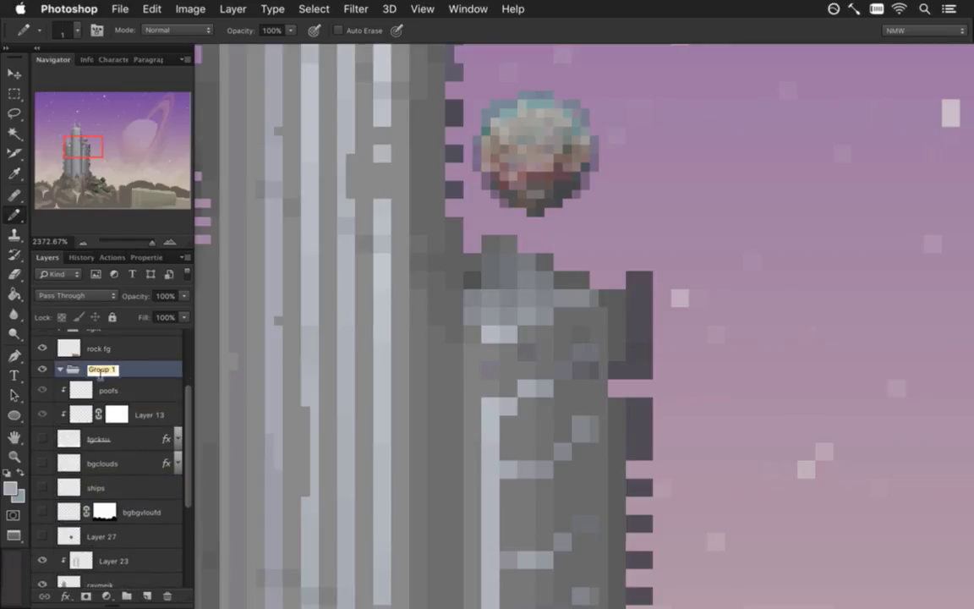
text(fg clouds)
key(Return)
Step: Move the cloud layers into fg clouds and drop Layer 27 just above Layer 26
click(95, 536)
shift+click(128, 380)
drag(129, 379, 114, 372)
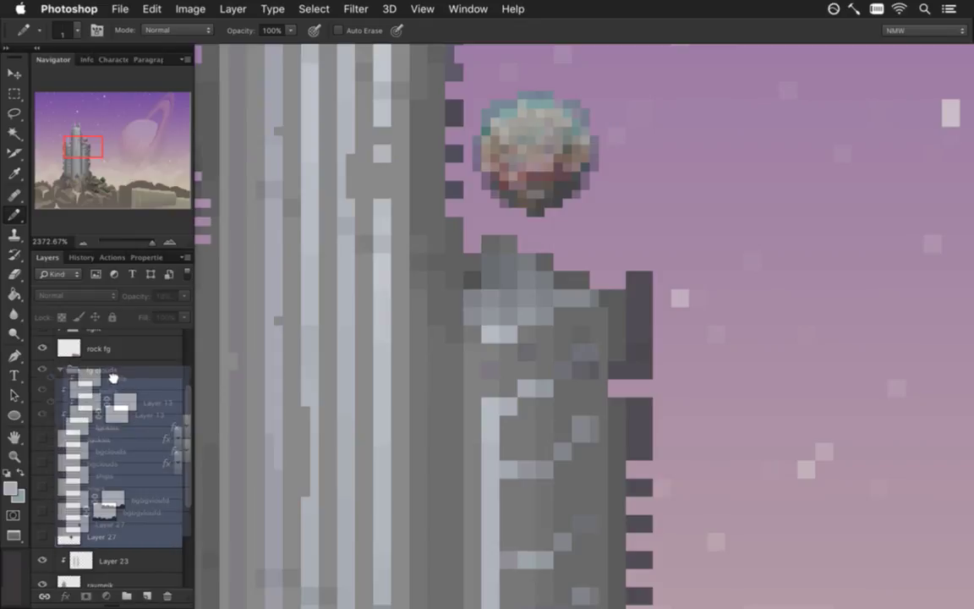
click(74, 536)
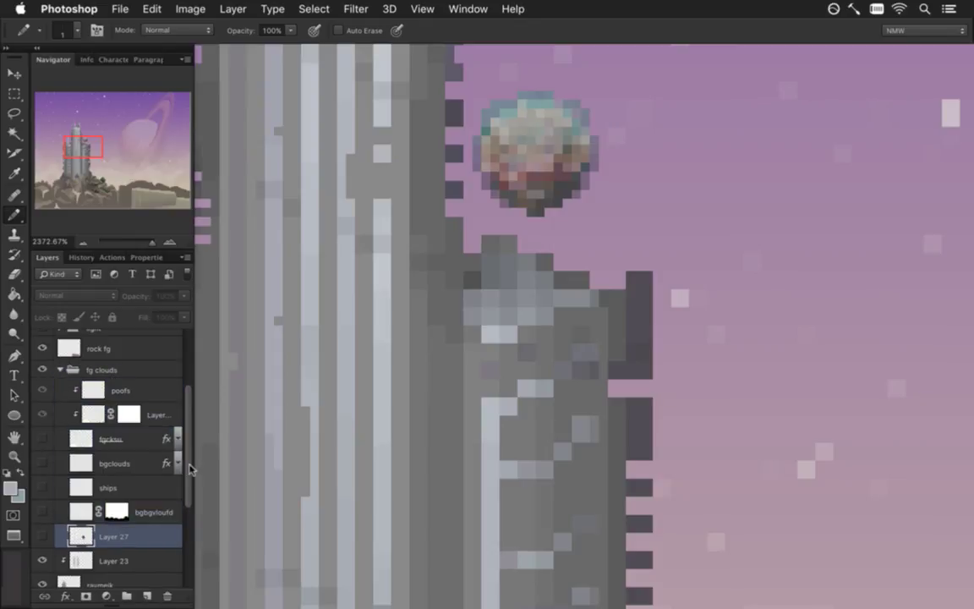
drag(189, 467, 185, 522)
drag(97, 414, 105, 478)
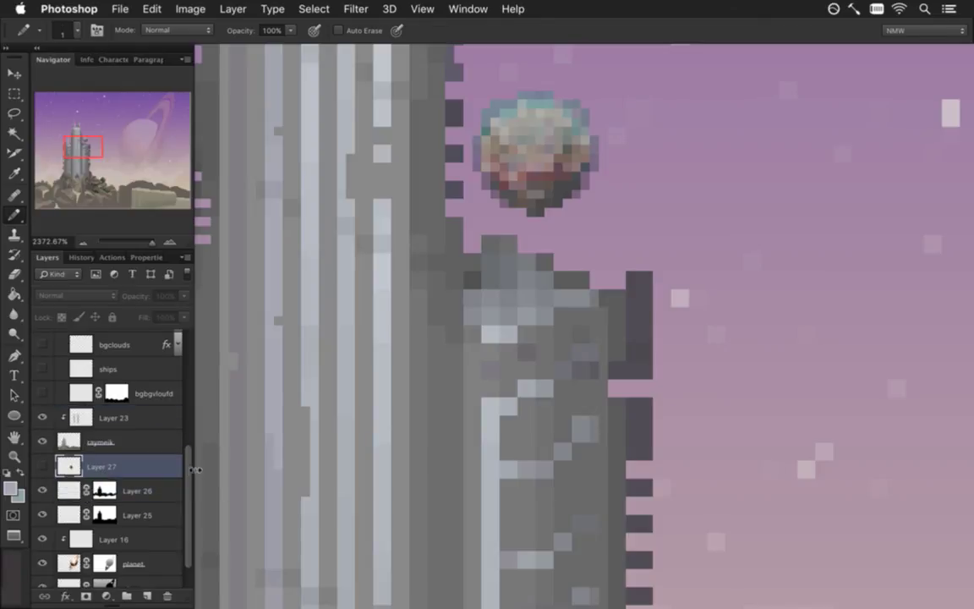
drag(188, 468, 187, 415)
Step: Show fgclouds, bgclouds and ships again, collapse fg clouds, and hide Layer 23
click(66, 372)
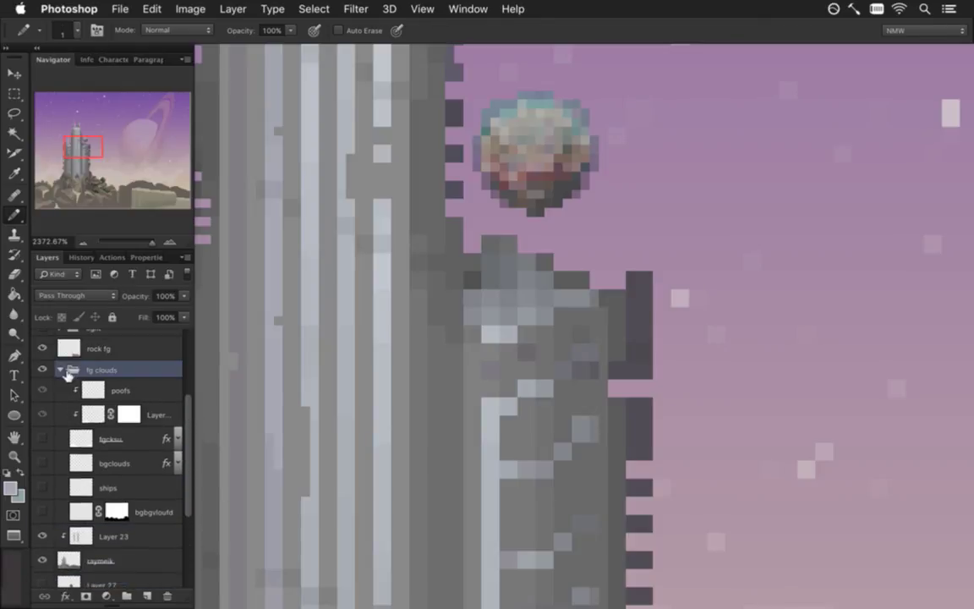
drag(41, 439, 41, 487)
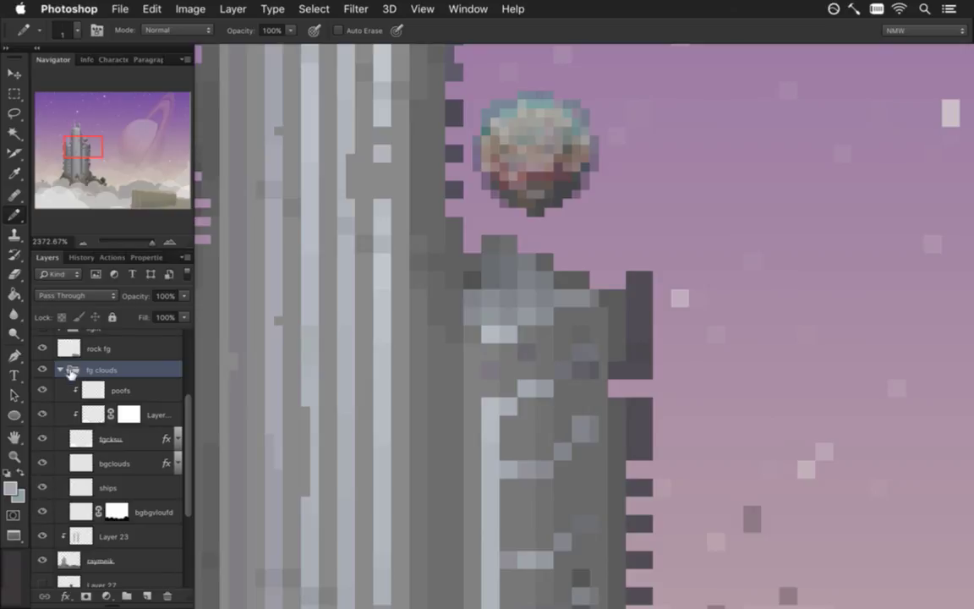
click(60, 369)
click(43, 369)
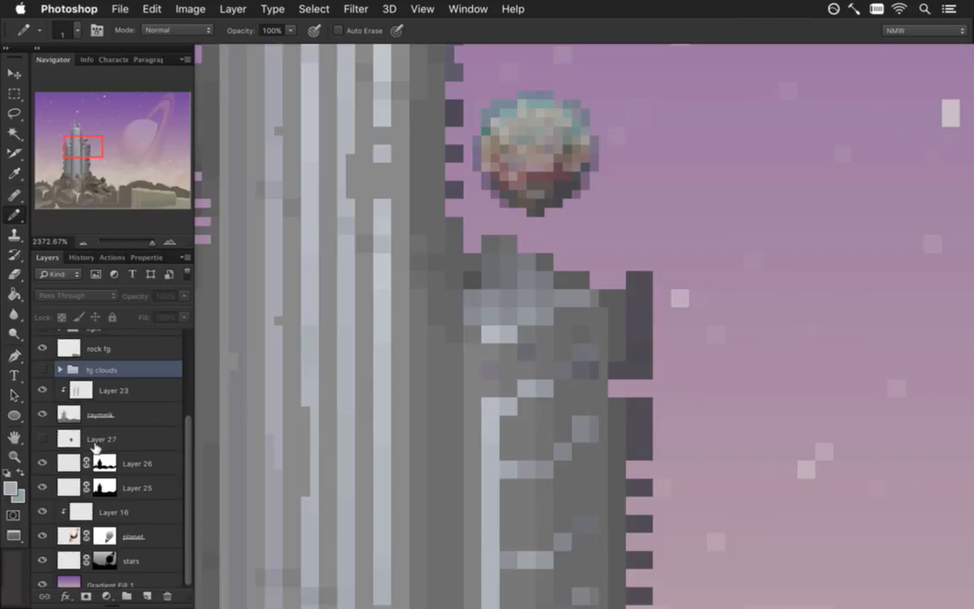
click(42, 369)
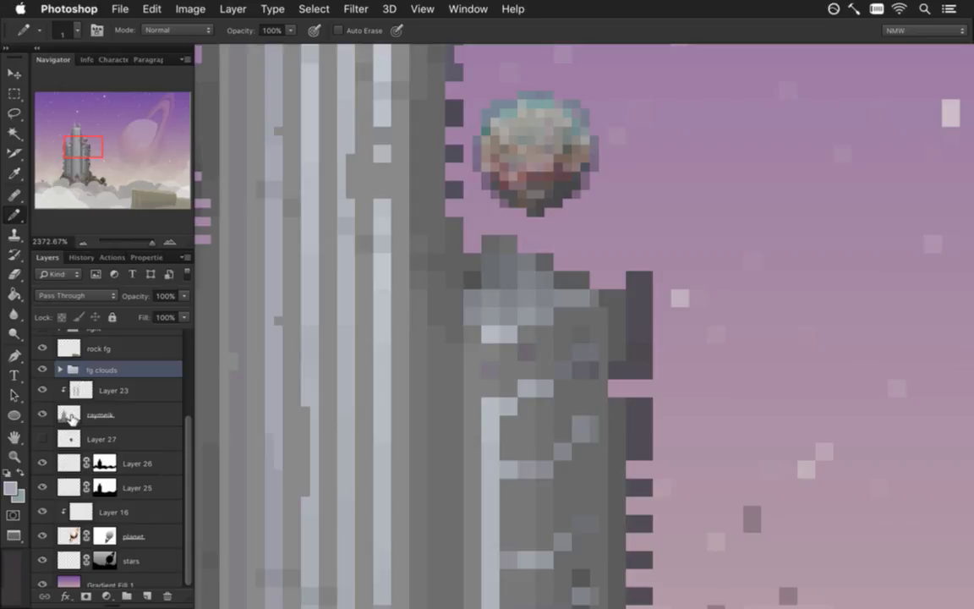
scroll(187, 397, up, 3)
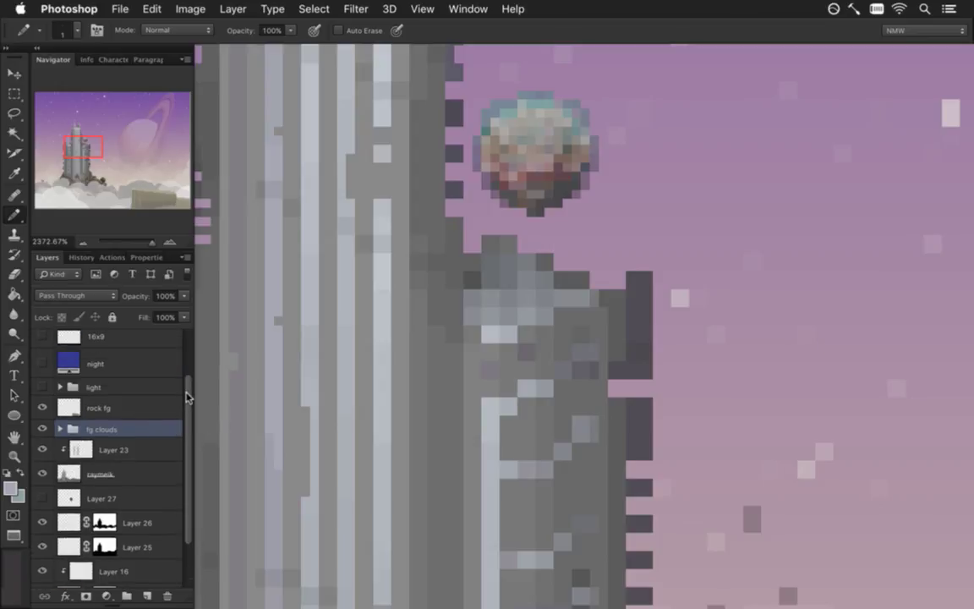
click(80, 450)
click(43, 449)
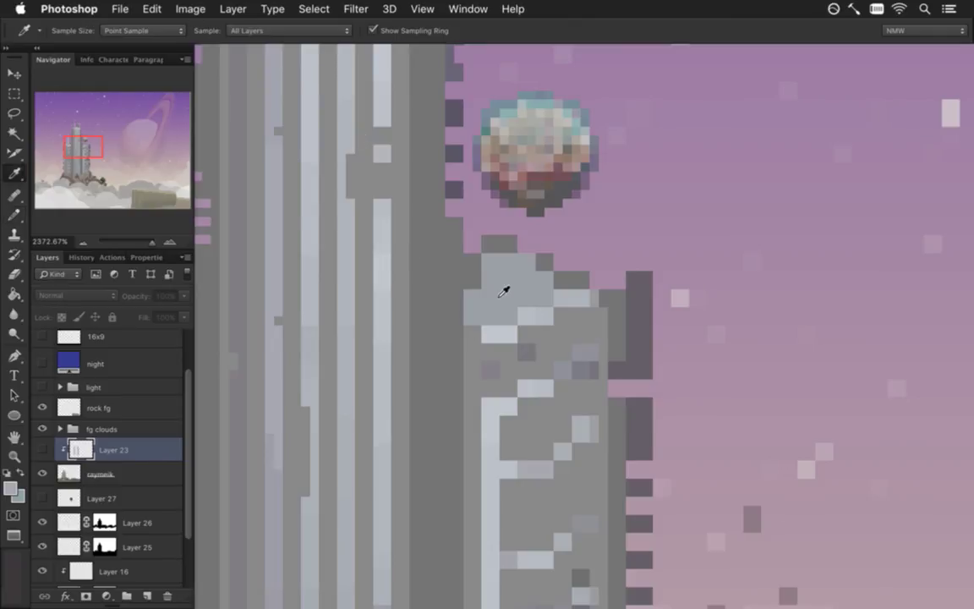
Step: Dismiss the hidden-layer warning, select the tower layer, and zoom in on it
click(481, 274)
click(599, 229)
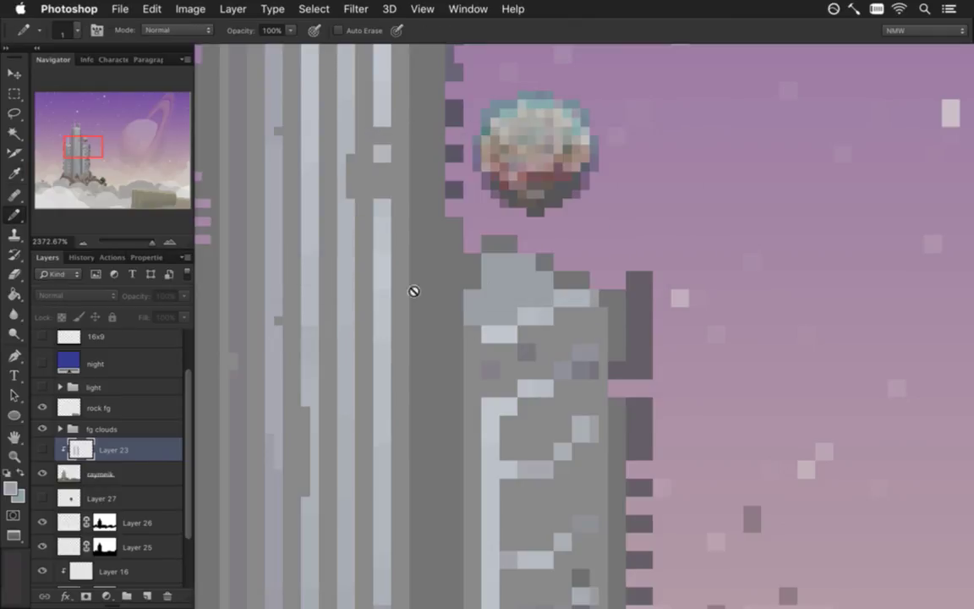
click(69, 474)
alt+click(442, 253)
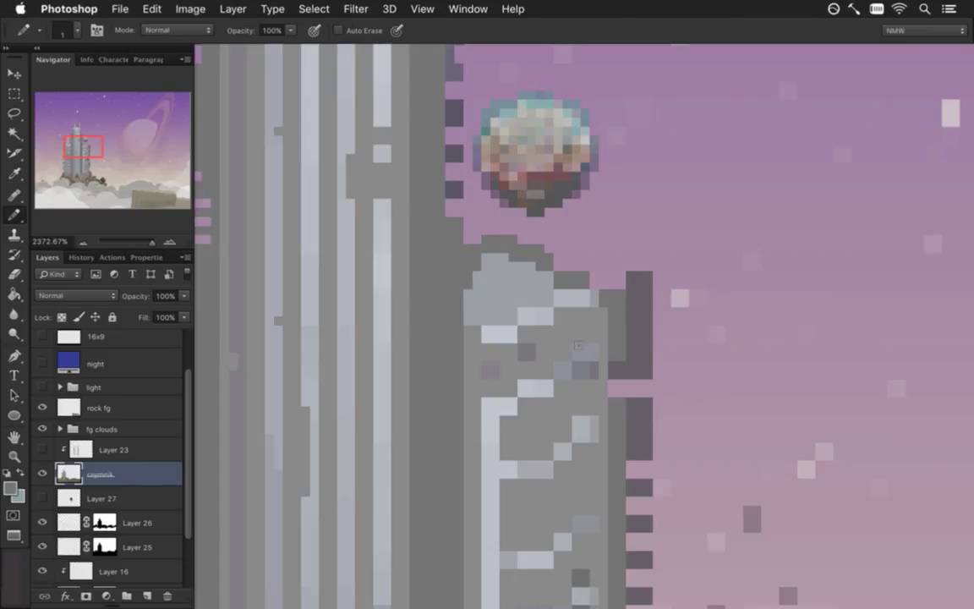
scroll(533, 320, down, 3)
scroll(479, 312, up, 2)
scroll(513, 321, down, 1)
scroll(478, 317, down, 2)
scroll(469, 316, up, 5)
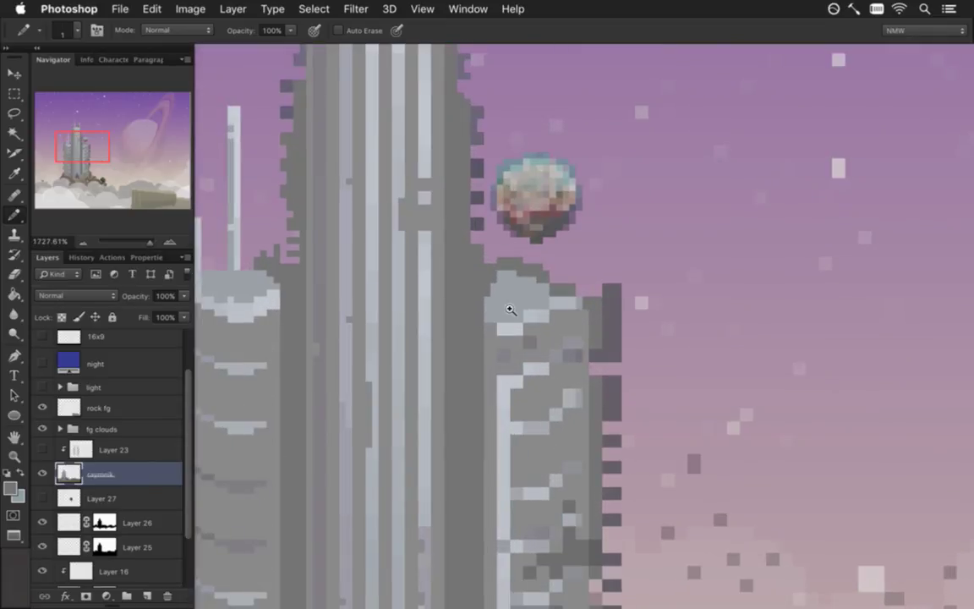
scroll(530, 300, up, 2)
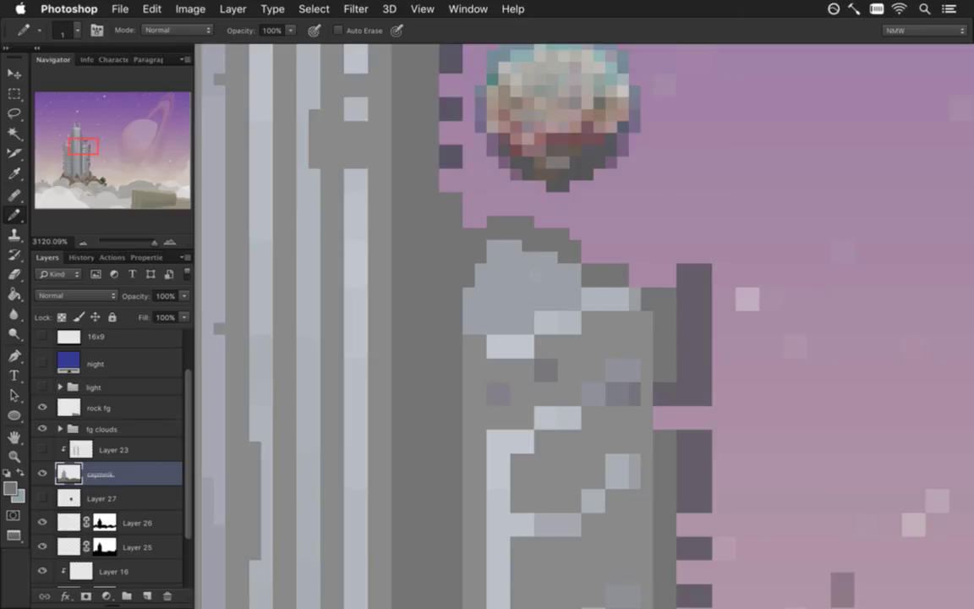
Step: Erase stray pixels on the tower's top edge and repaint it darker gray
key(e)
drag(531, 221, 475, 235)
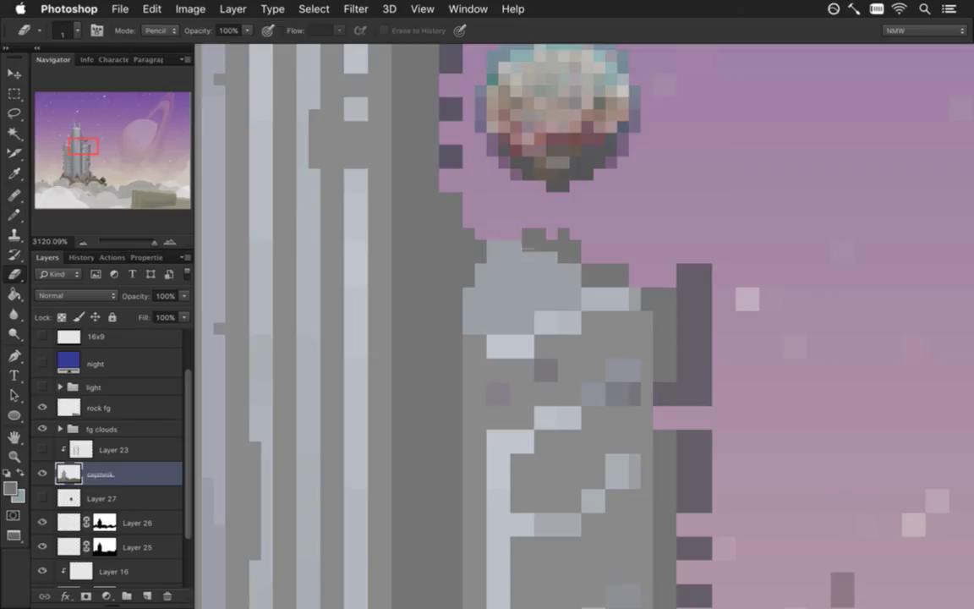
key(i)
click(575, 265)
key(b)
drag(580, 258, 465, 258)
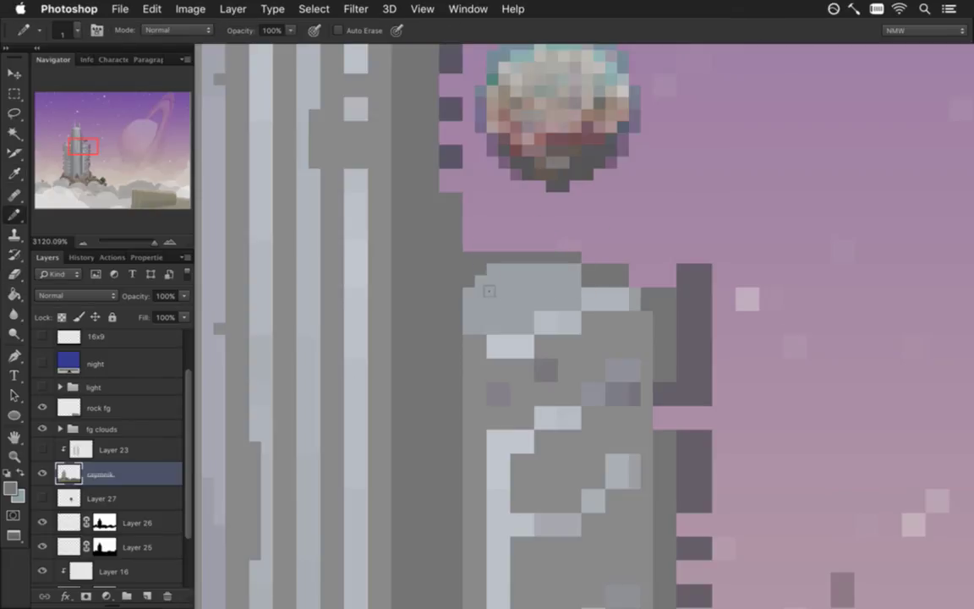
click(568, 269)
Step: Paint a stepped light-gray diagonal highlight on the tower's side block
key(i)
click(483, 286)
key(b)
key(i)
key(b)
drag(558, 316, 499, 352)
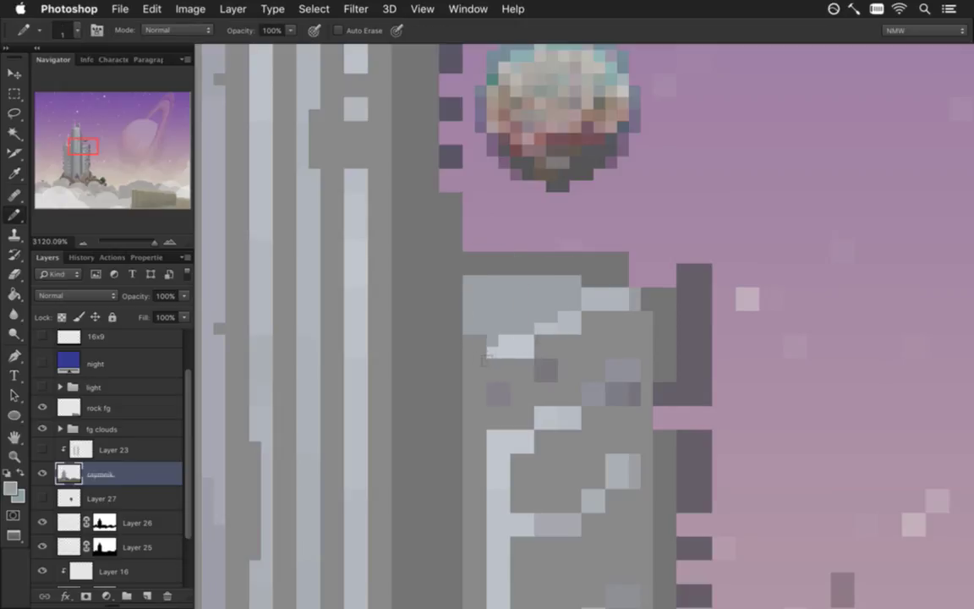
Step: Add lighter pixels at the ledge corner and repaint stray light pixels gray
key(i)
click(470, 327)
key(b)
drag(580, 343, 611, 331)
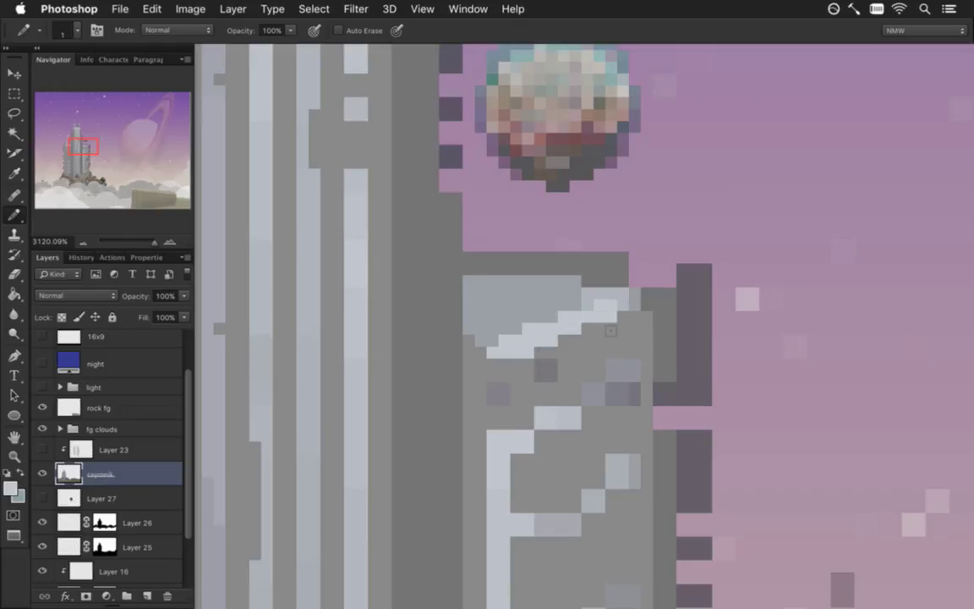
key(i)
click(572, 298)
key(b)
drag(592, 295, 623, 311)
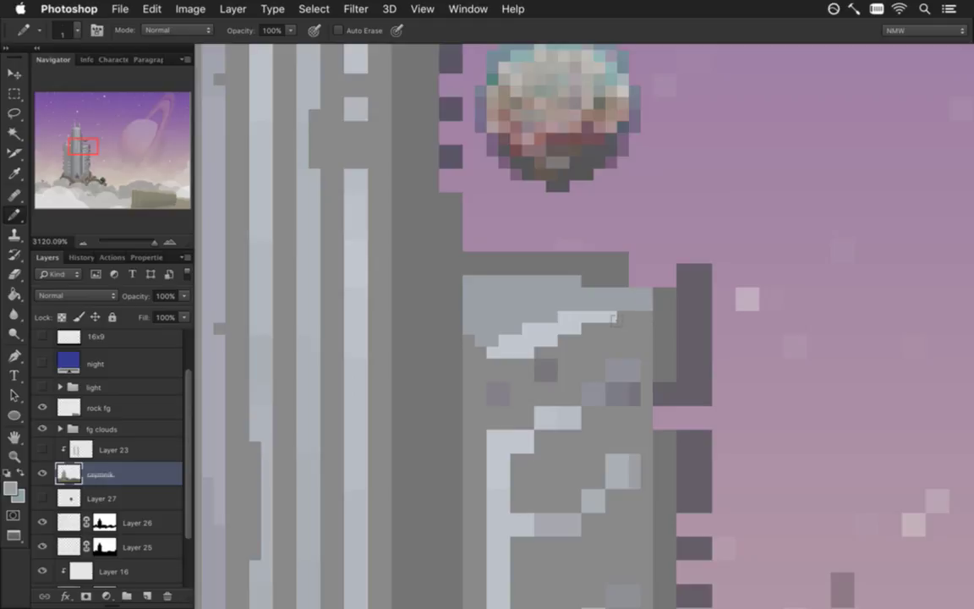
Step: Extend the white highlight band to the right
key(i)
click(583, 317)
key(b)
drag(623, 316, 647, 316)
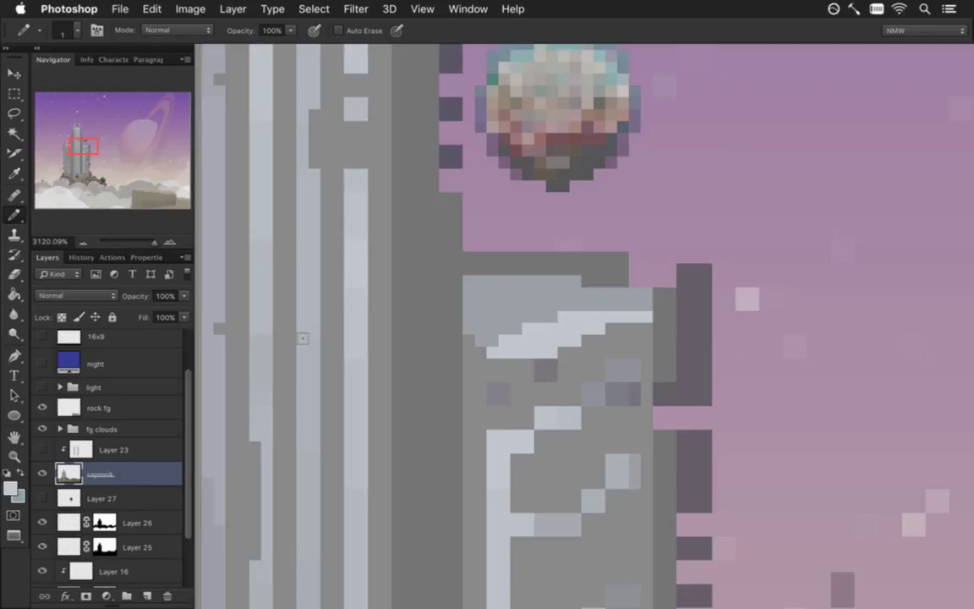
Step: Paint a dark-gray row along the ledge, then undo it
key(i)
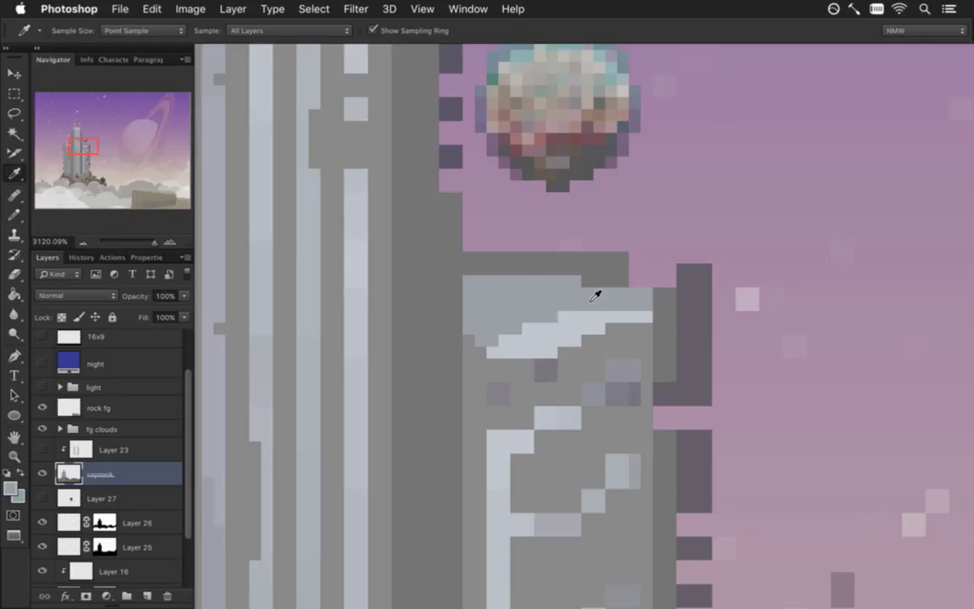
key(b)
key(i)
key(b)
drag(527, 385, 481, 380)
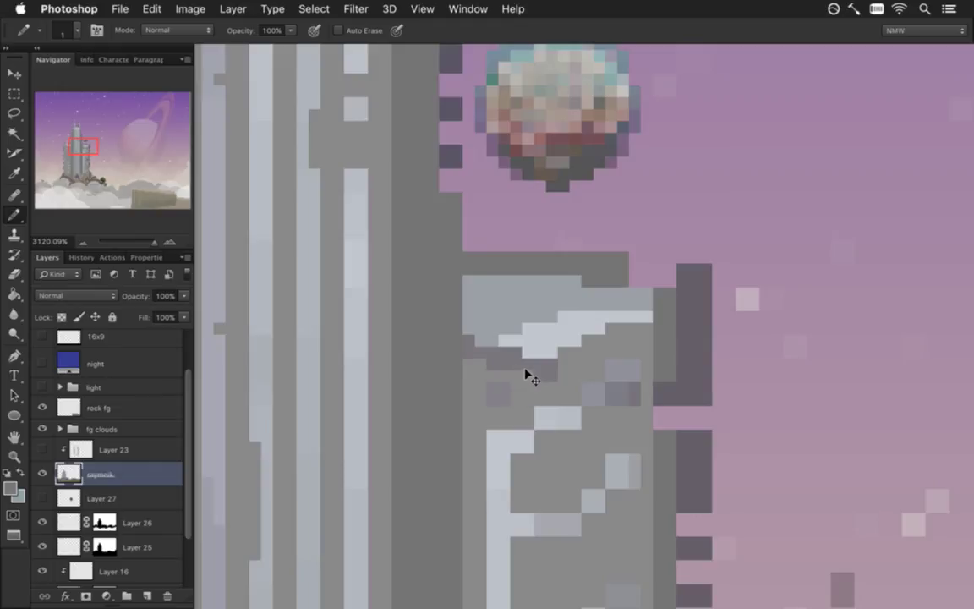
key(ctrl+z)
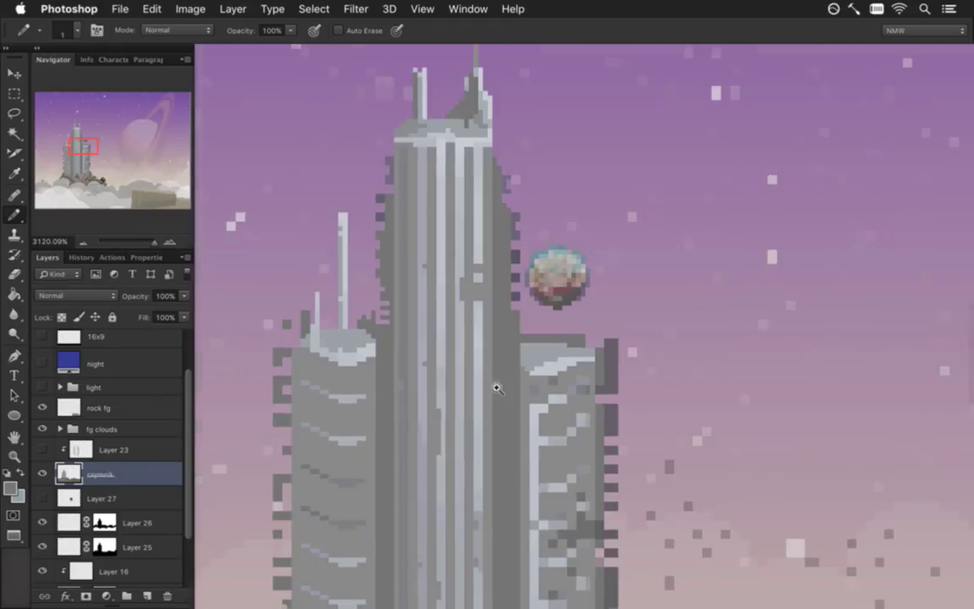
Step: Pan down to the tower's rocky base and sample a lighter grey from the tower
scroll(508, 394, down, 5)
drag(580, 364, 595, 324)
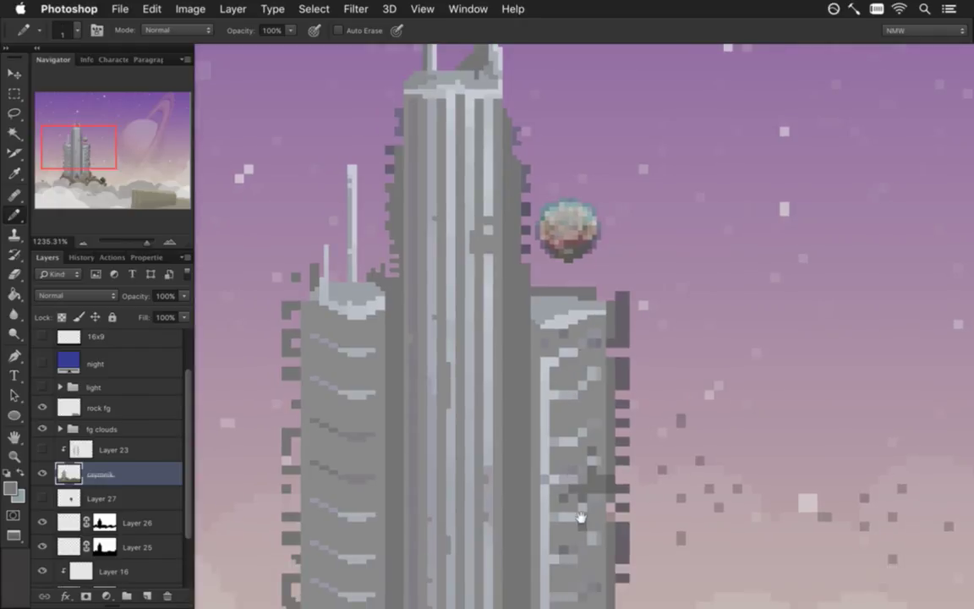
drag(523, 466, 543, 305)
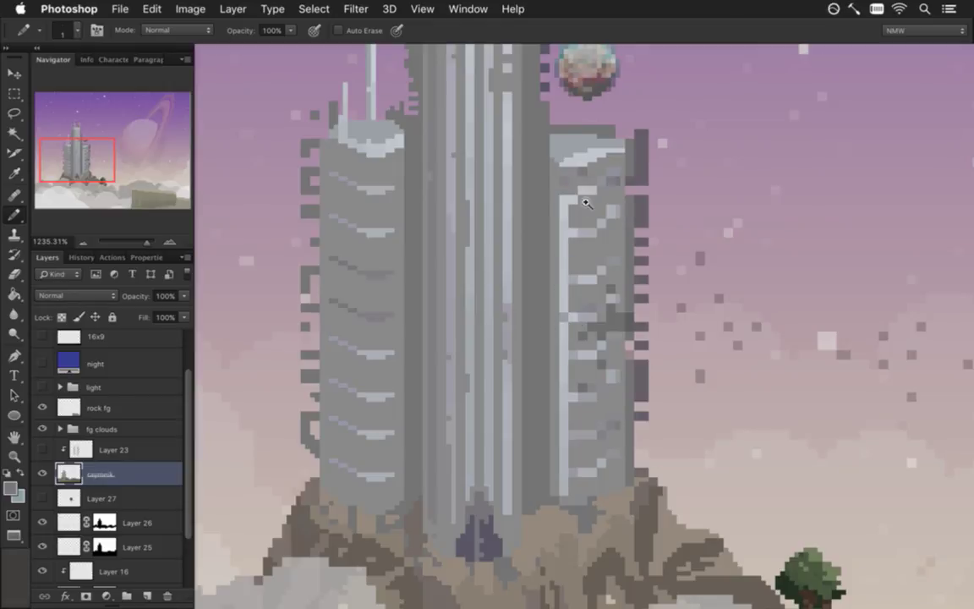
scroll(571, 201, up, 3)
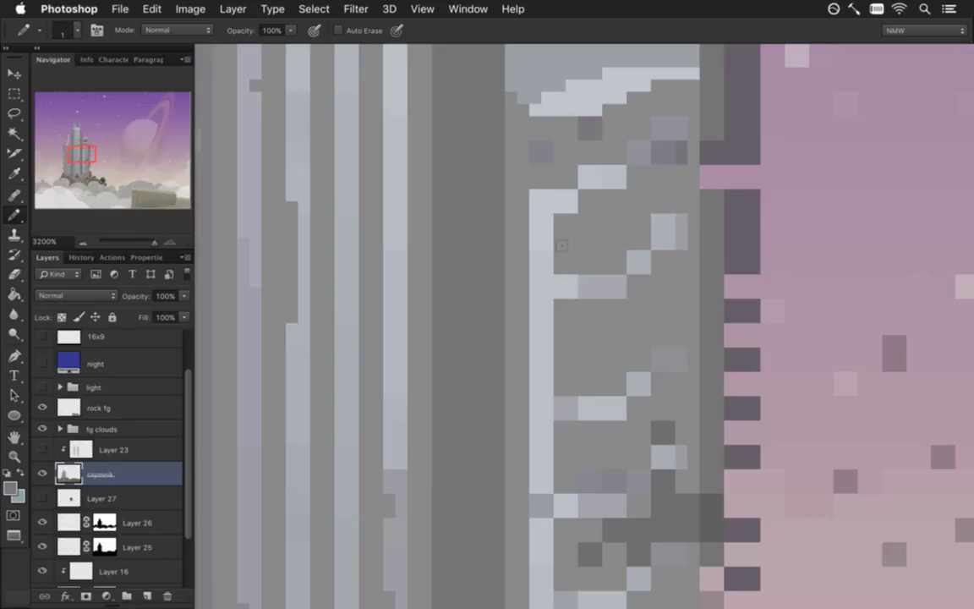
key(e)
key(i)
click(582, 209)
key(b)
Step: Fill the right tower's light stripe with the left tower's grey using Paint Bucket
key(i)
scroll(461, 282, down, 5)
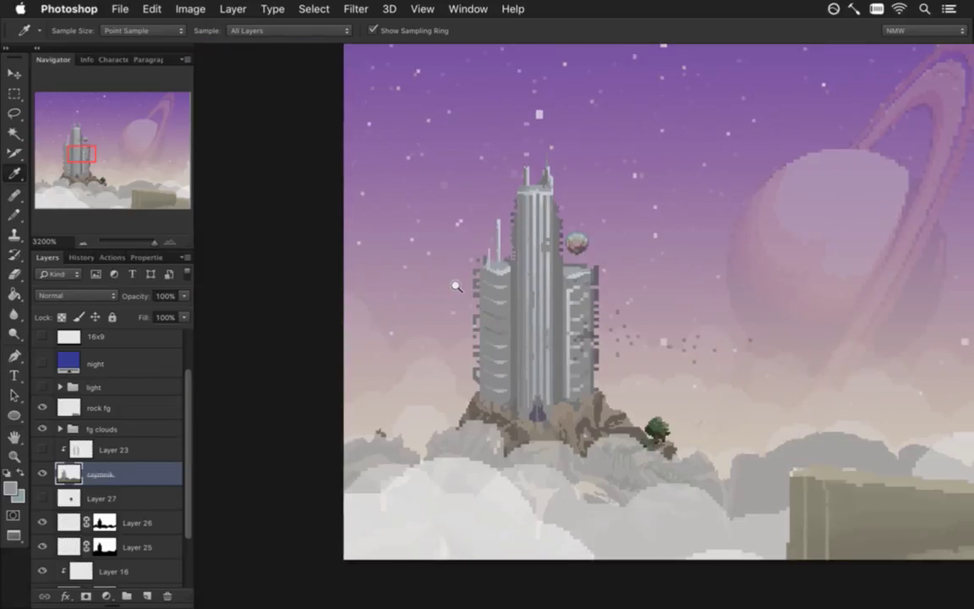
scroll(486, 288, down, 5)
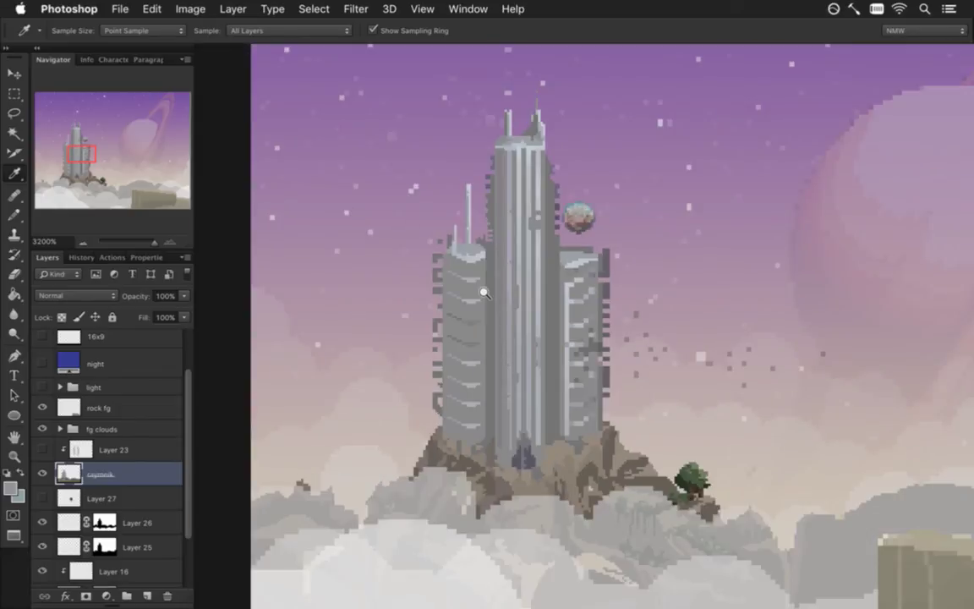
click(443, 269)
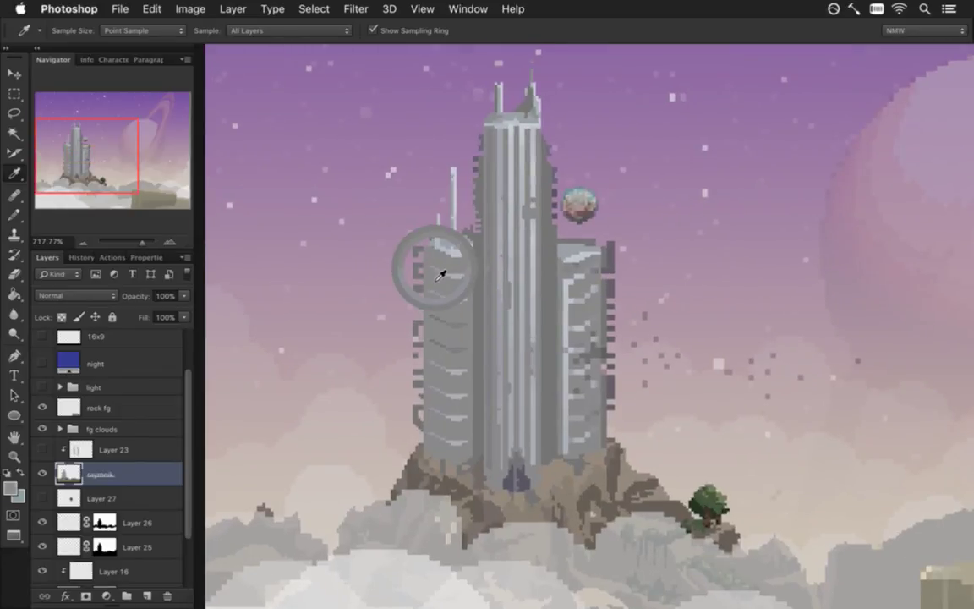
scroll(567, 292, up, 3)
key(g)
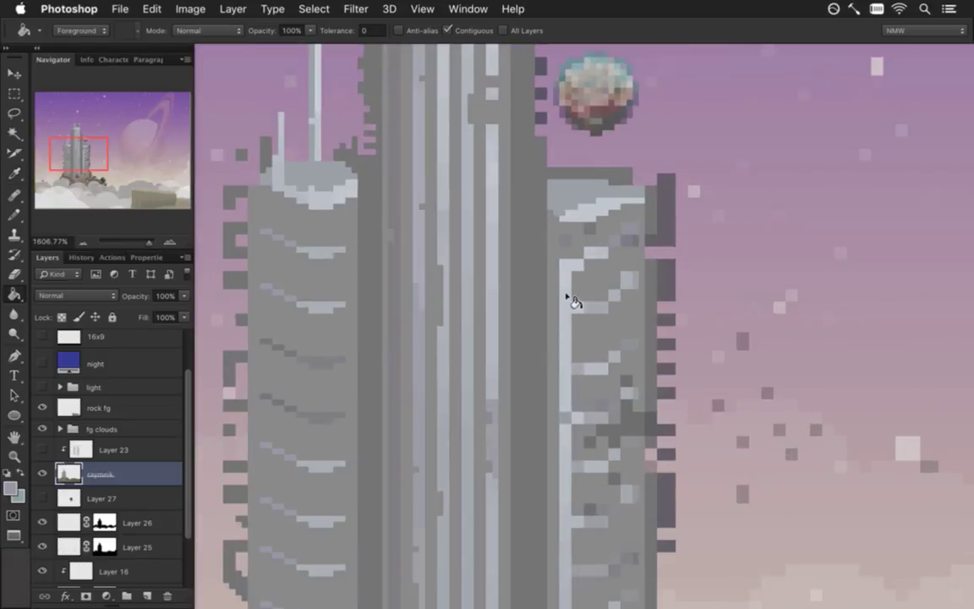
click(567, 305)
click(567, 267)
Step: Fill the lower part of the right tower's light stripe with the muted grey
click(567, 461)
scroll(599, 471, down, 5)
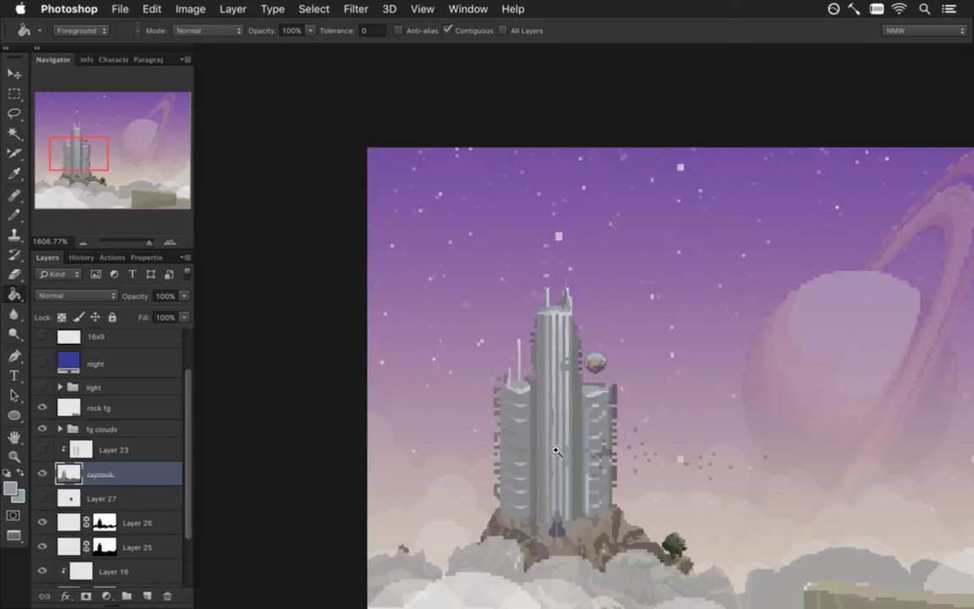
scroll(590, 533, up, 5)
drag(598, 452, 597, 421)
scroll(597, 421, down, 5)
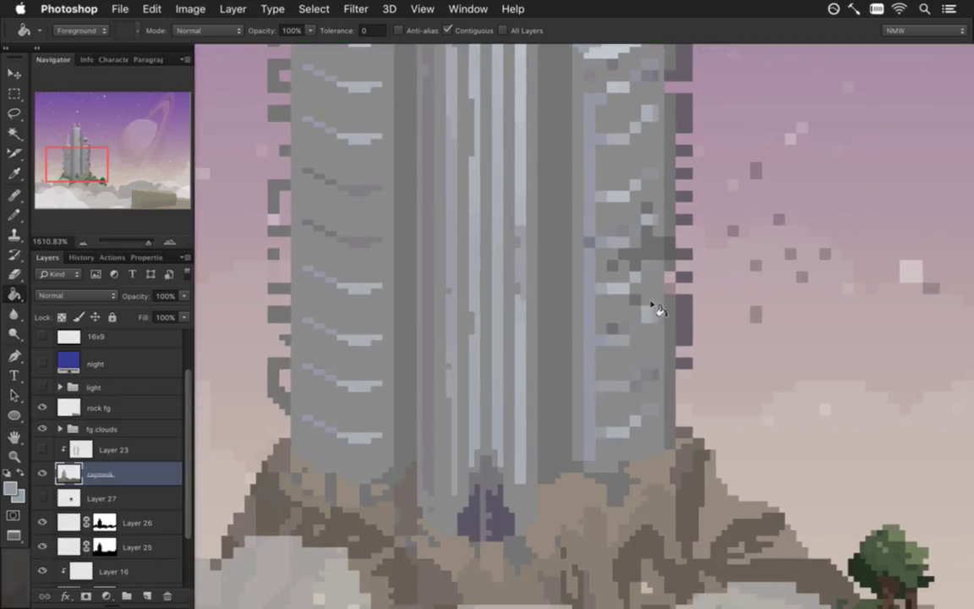
scroll(632, 168, up, 5)
scroll(598, 272, up, 2)
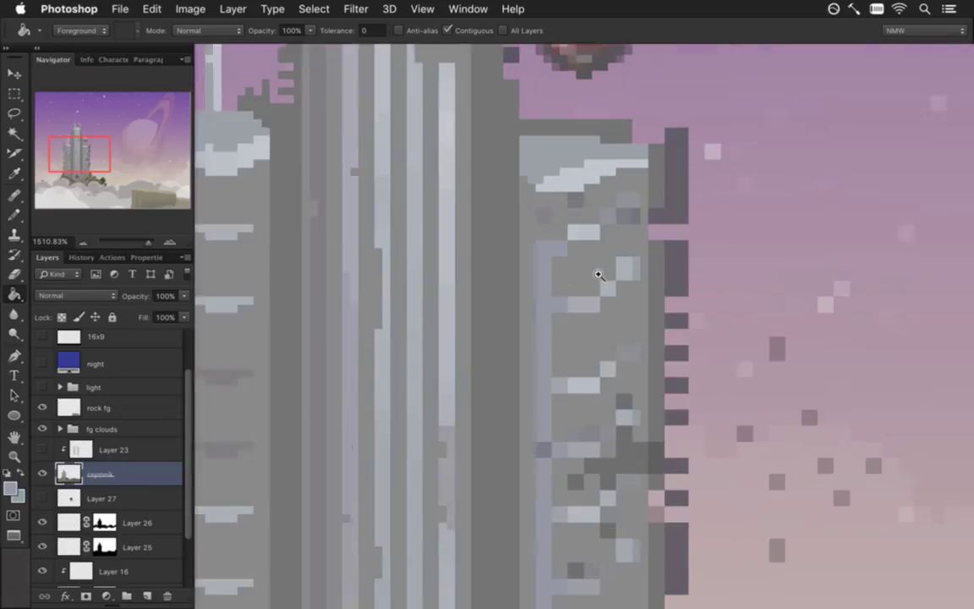
scroll(629, 278, up, 2)
Step: Pencil a light-grey diagonal line just below the roof, with an end pixel
key(i)
key(b)
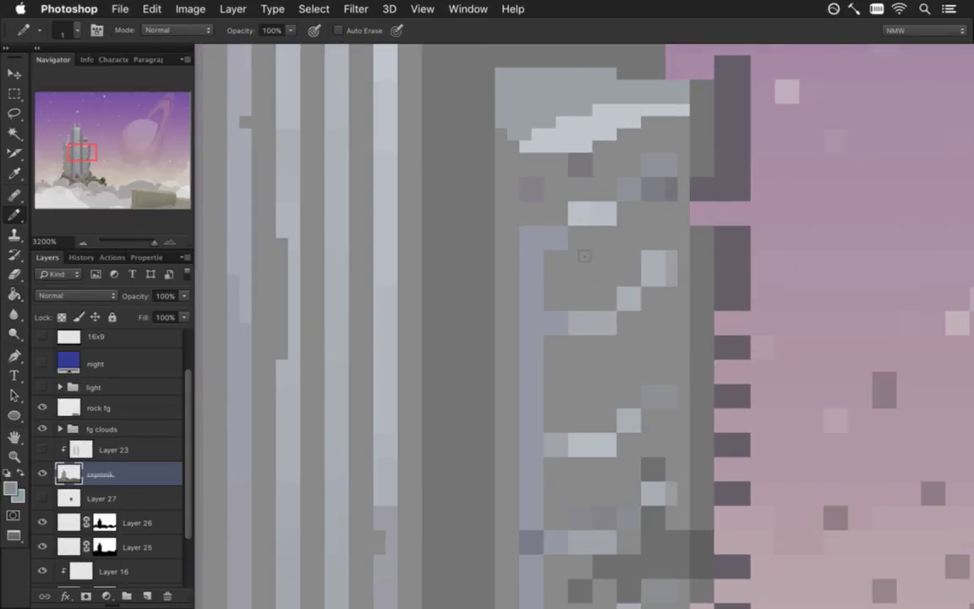
key(i)
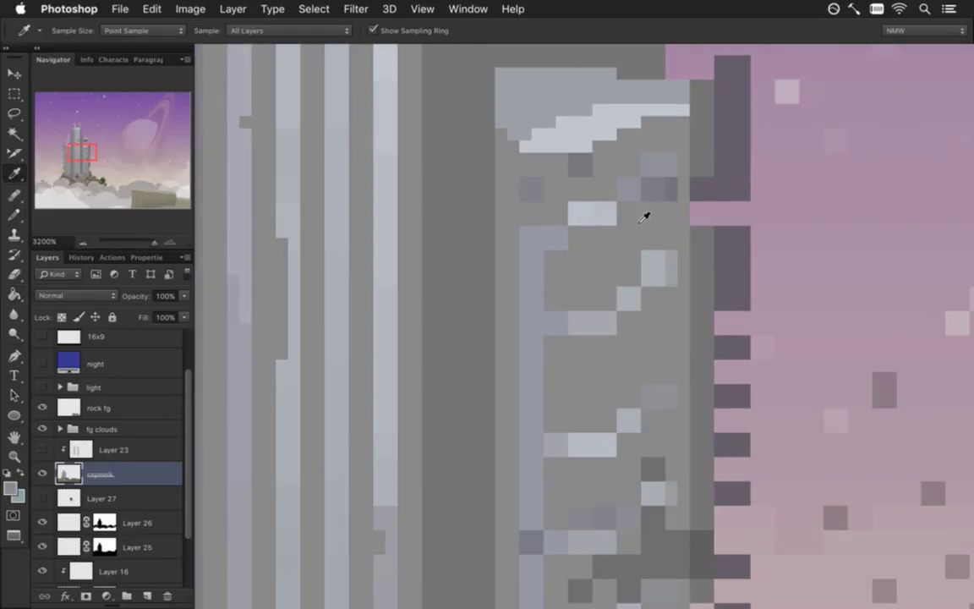
click(616, 218)
key(b)
drag(634, 181, 602, 201)
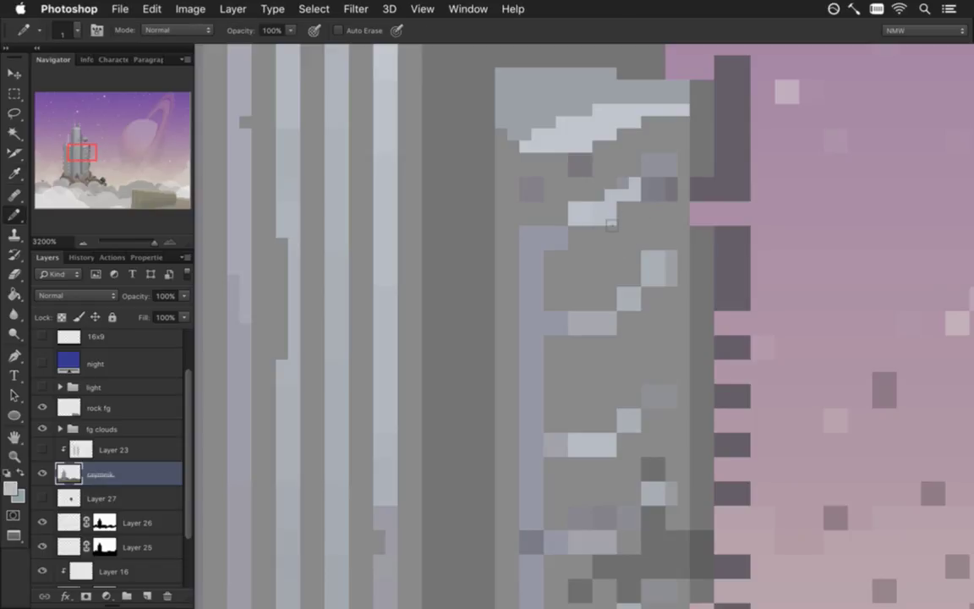
click(653, 171)
Step: Sample tower greys and add a light pixel at the stair's left end
key(i)
click(670, 150)
key(b)
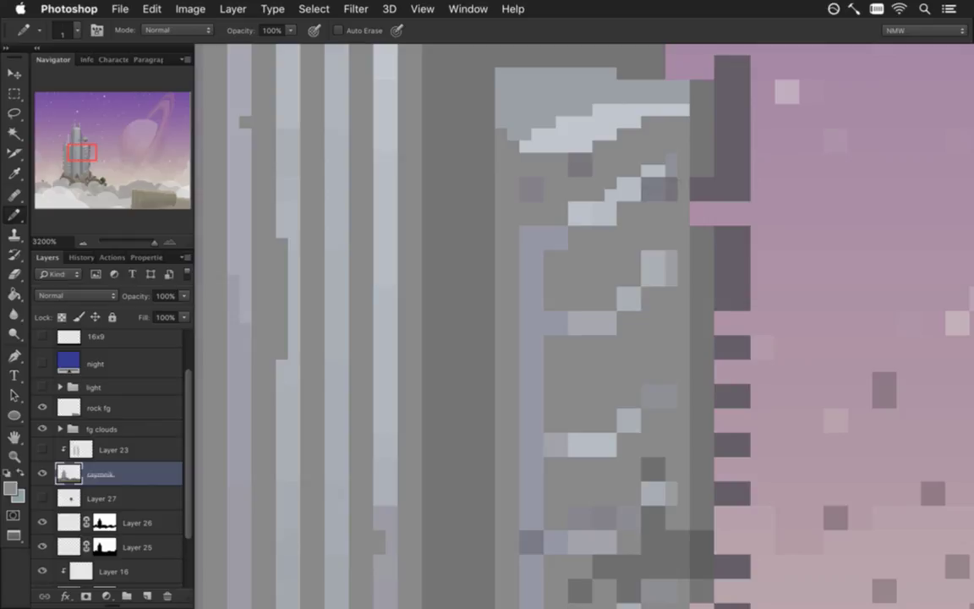
alt+click(657, 179)
alt+click(656, 168)
alt+click(641, 179)
alt+click(631, 170)
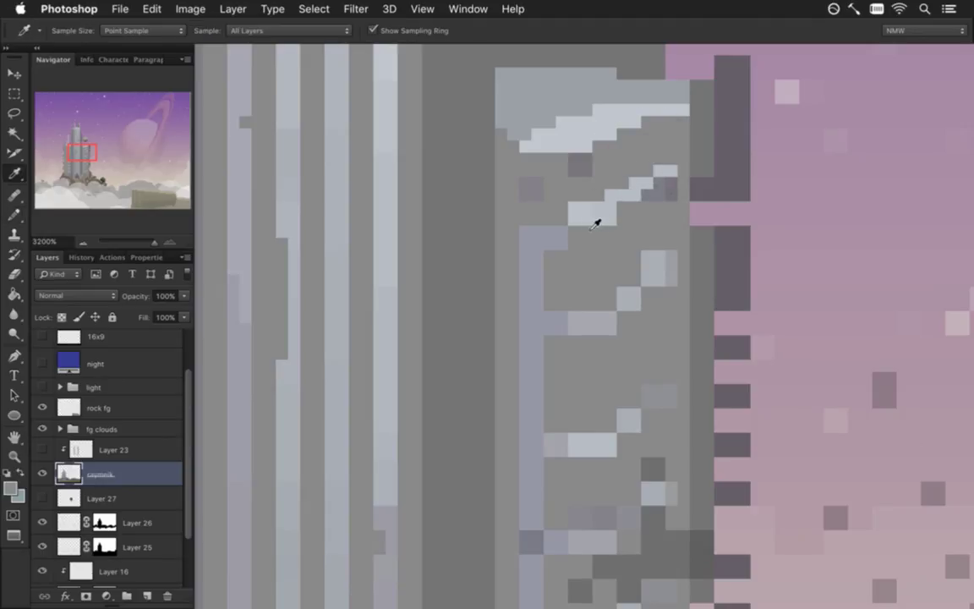
alt+click(572, 210)
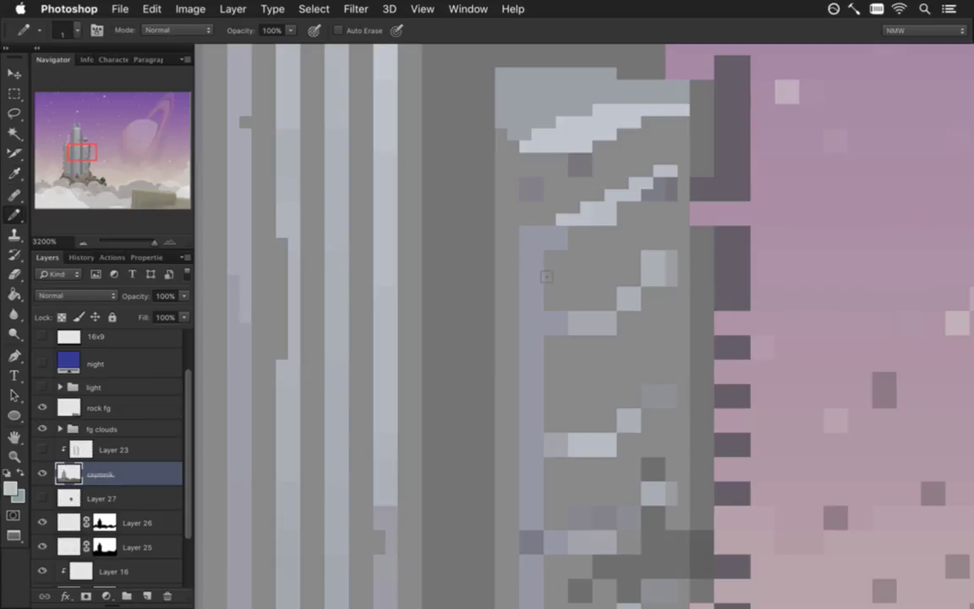
Step: Repaint the light stair inside a rectangular selection, then deselect
key(m)
mouse_move(558, 181)
mouse_down()
mouse_move(626, 208)
mouse_move(666, 237)
mouse_up()
key(i)
click(618, 169)
key(b)
drag(663, 180, 562, 219)
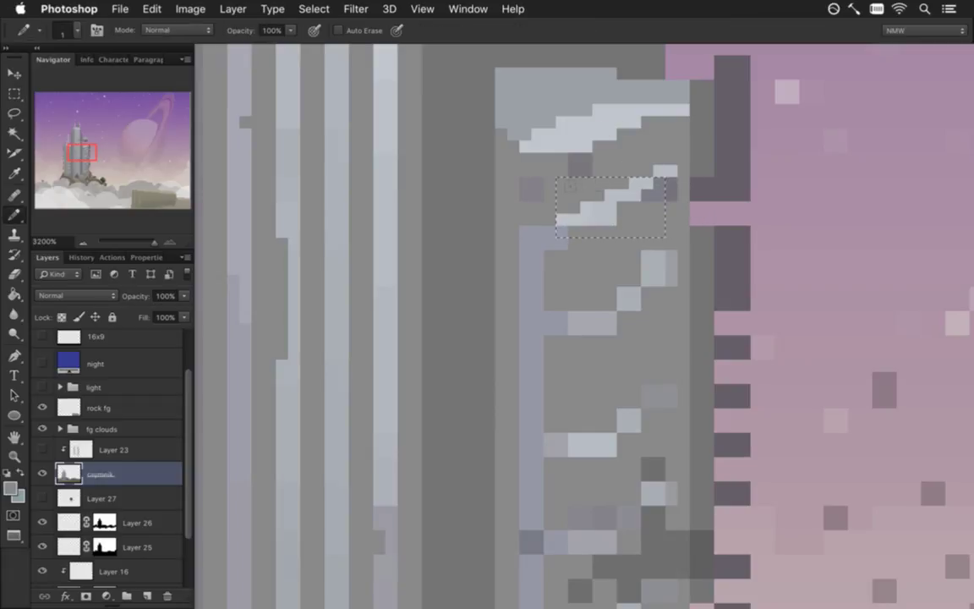
key(ctrl+d)
key(l)
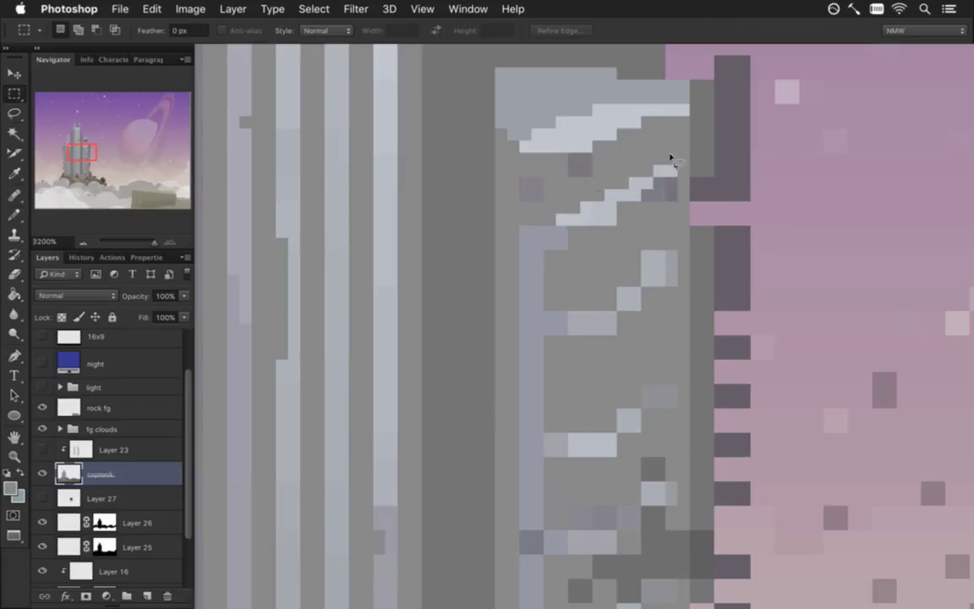
Step: Select the whole diagonal stair and nudge it one pixel left
key(m)
drag(557, 178, 677, 225)
drag(653, 153, 677, 178)
key(ctrl+Left)
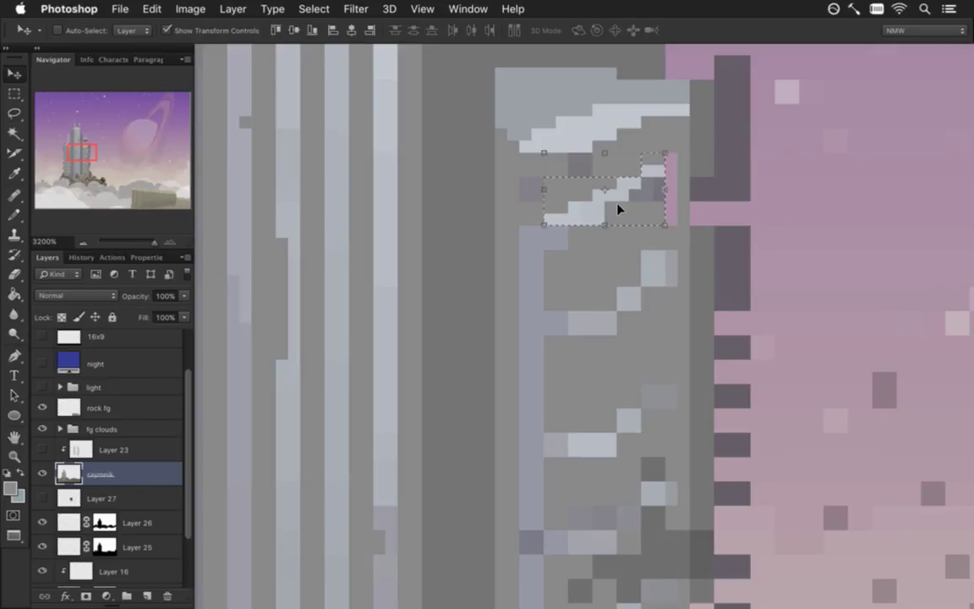
key(ctrl+d)
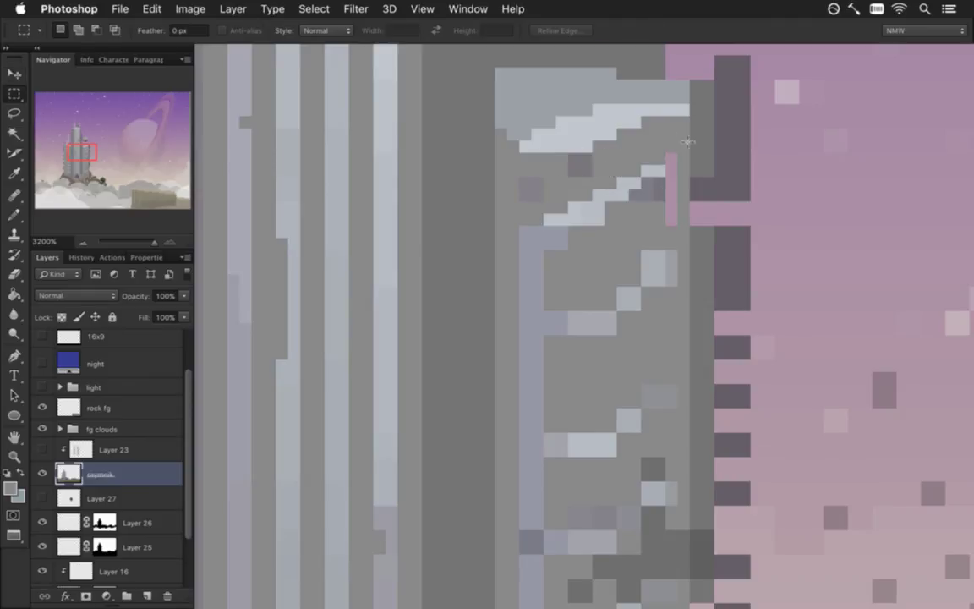
Step: Paint the wall grey over the exposed pink pixel column
key(i)
click(673, 159)
key(b)
drag(672, 186, 672, 241)
Step: Sample more greys from the tower wall and switch between the Eraser and Pencil
key(i)
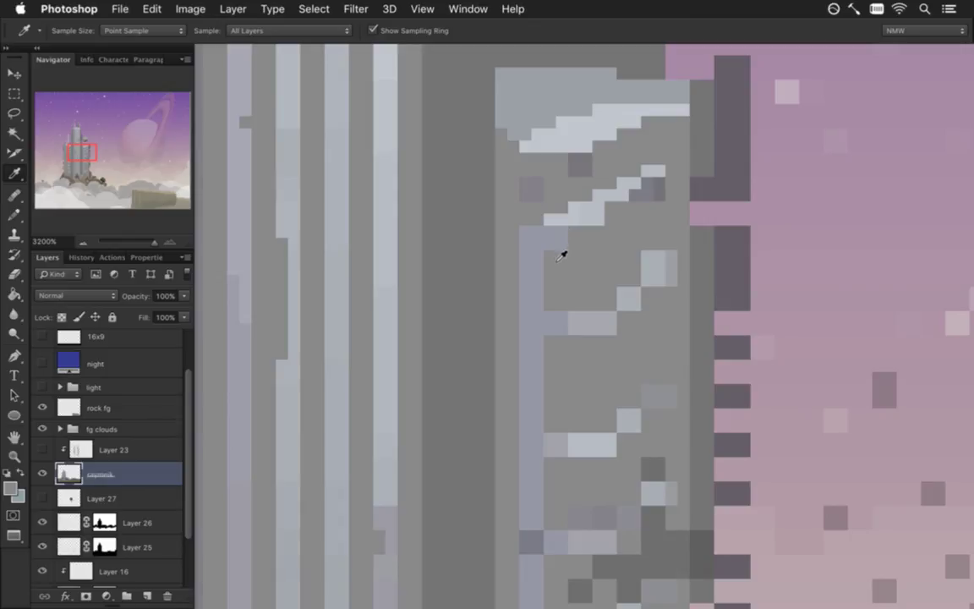
click(541, 249)
alt+click(579, 248)
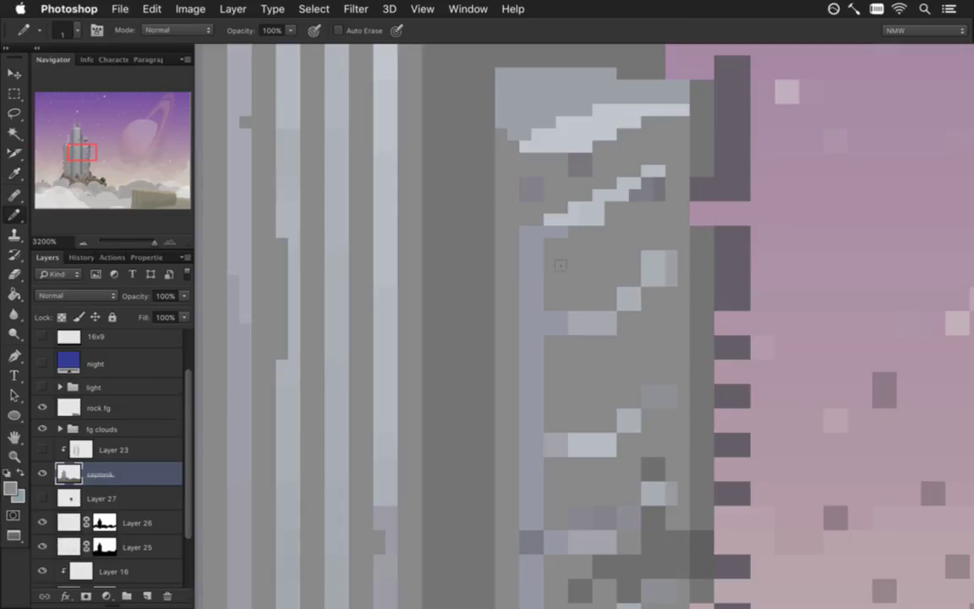
key(alt)
alt+click(580, 242)
key(e)
key(b)
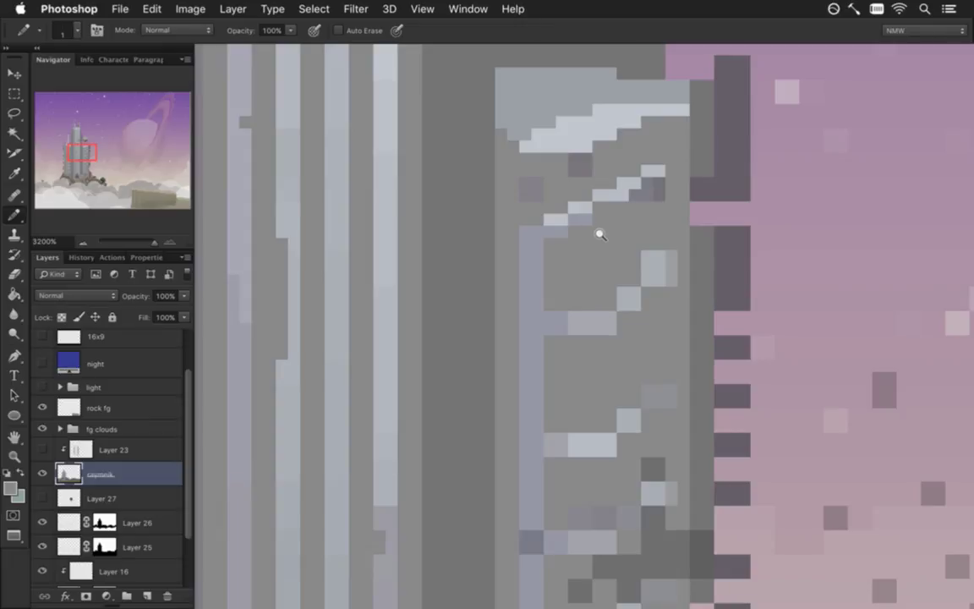
scroll(587, 228, down, 3)
Step: Zoom into the right tower, erase the light diagonal pixels at the ledge top and repaint the edge grey
scroll(560, 229, down, 2)
scroll(589, 250, down, 4)
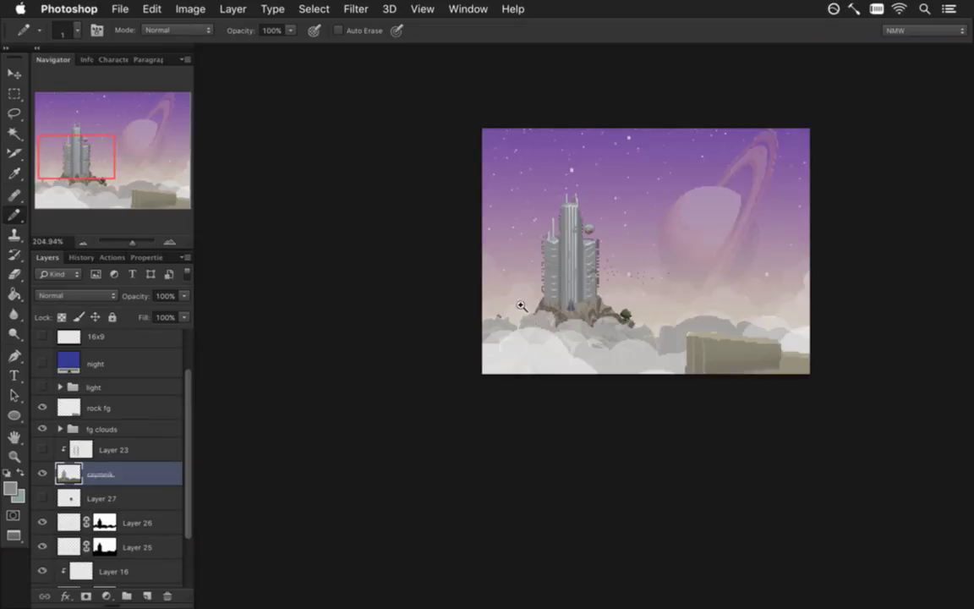
scroll(582, 285, up, 1)
scroll(643, 270, up, 5)
scroll(702, 249, up, 3)
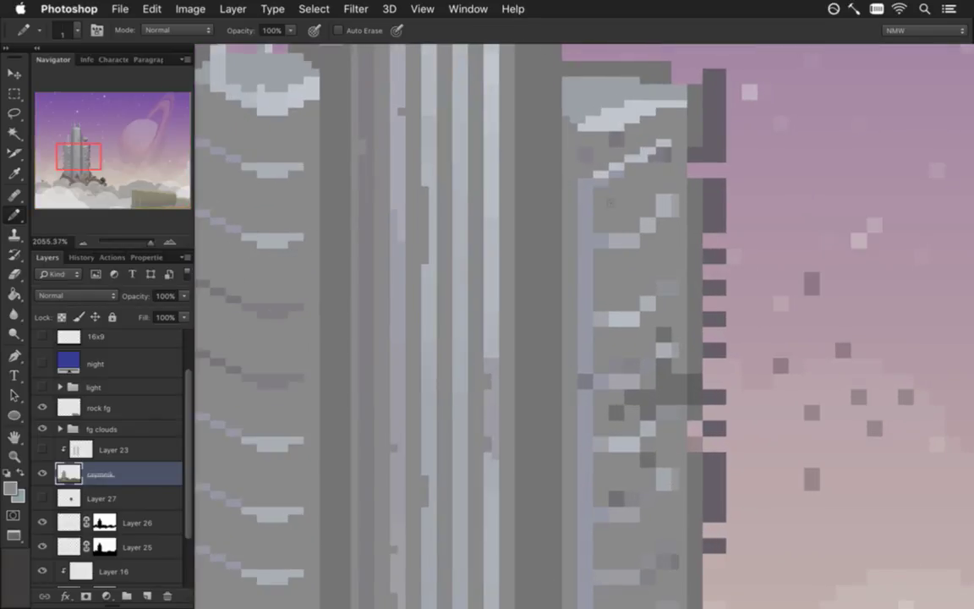
scroll(608, 201, up, 2)
key(e)
click(596, 161)
key(i)
click(615, 144)
key(b)
mouse_move(592, 161)
mouse_down()
mouse_move(687, 125)
mouse_move(695, 135)
mouse_up()
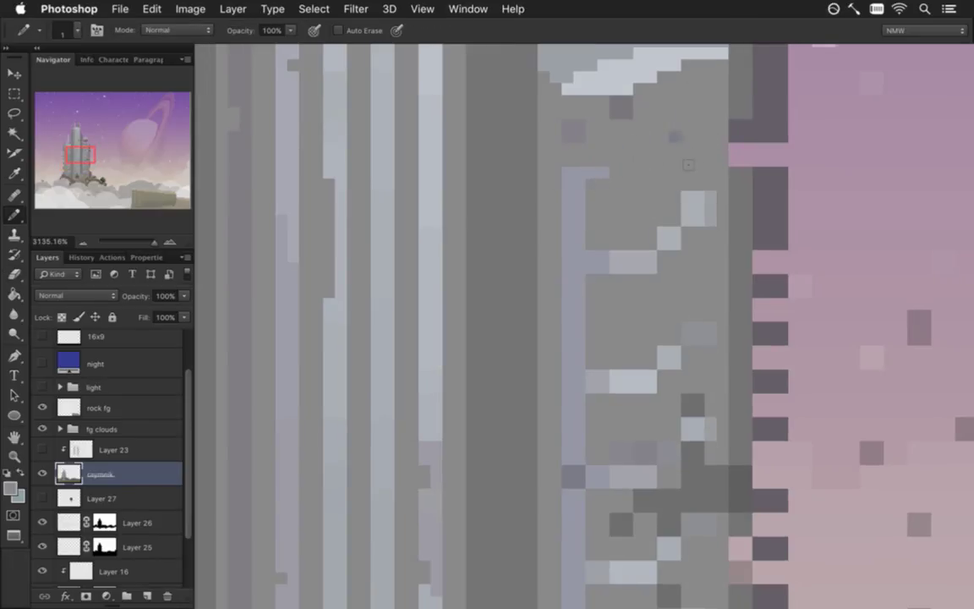
Step: Extend the ledge's top edge line right and add light pixels along its diagonal edge
alt+click(602, 174)
click(644, 174)
alt+click(672, 232)
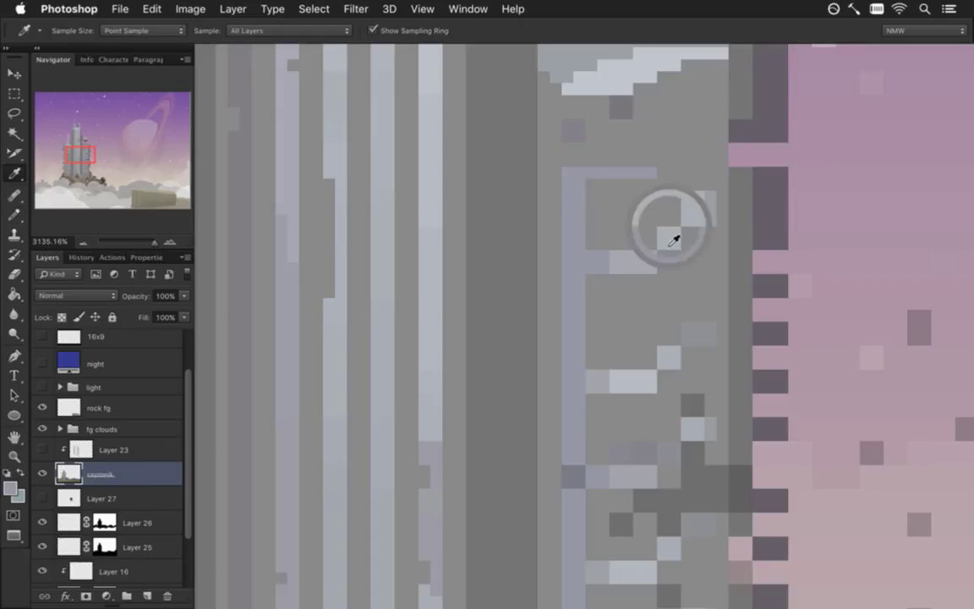
click(669, 161)
click(693, 149)
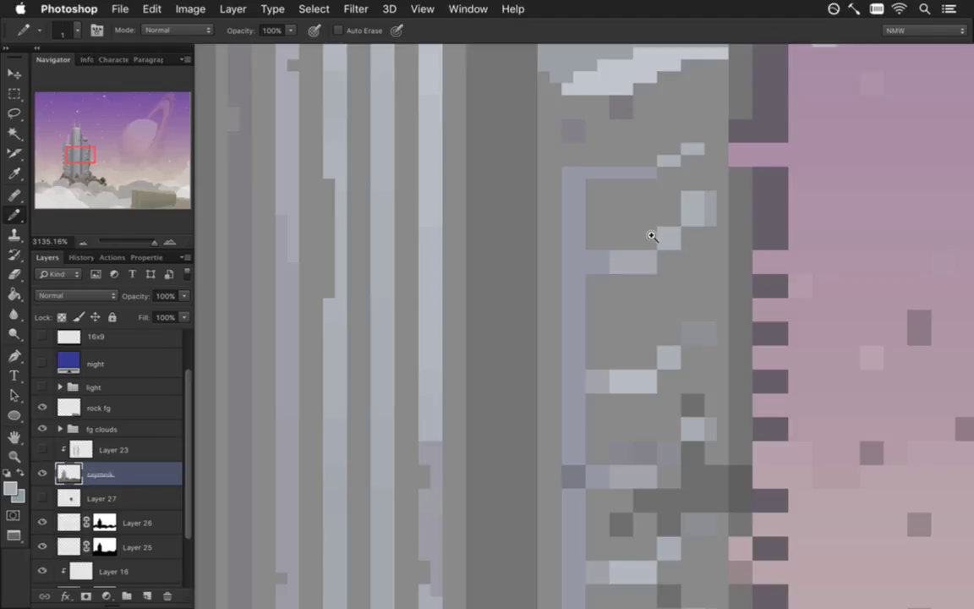
Step: Re-zoom on the tower and sample the wall's grey as the foreground colour
scroll(538, 211, down, 5)
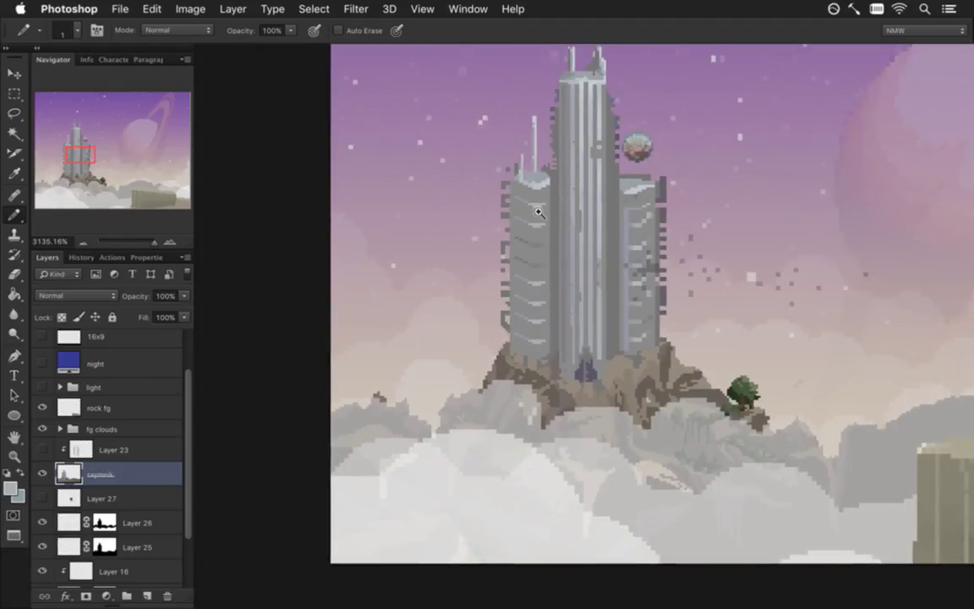
scroll(541, 213, up, 2)
scroll(559, 217, up, 1)
scroll(570, 222, up, 1)
scroll(580, 227, up, 1)
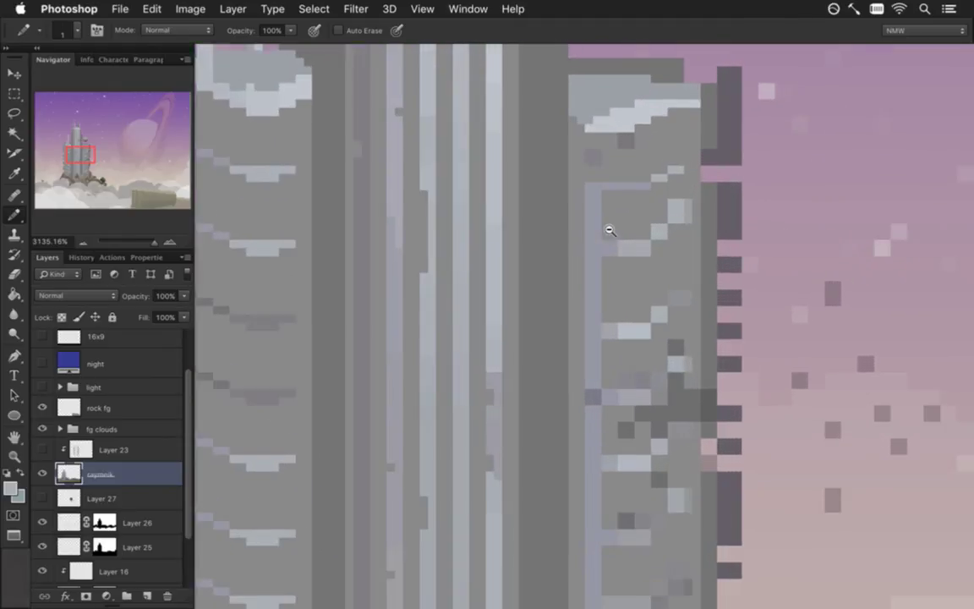
scroll(605, 228, up, 1)
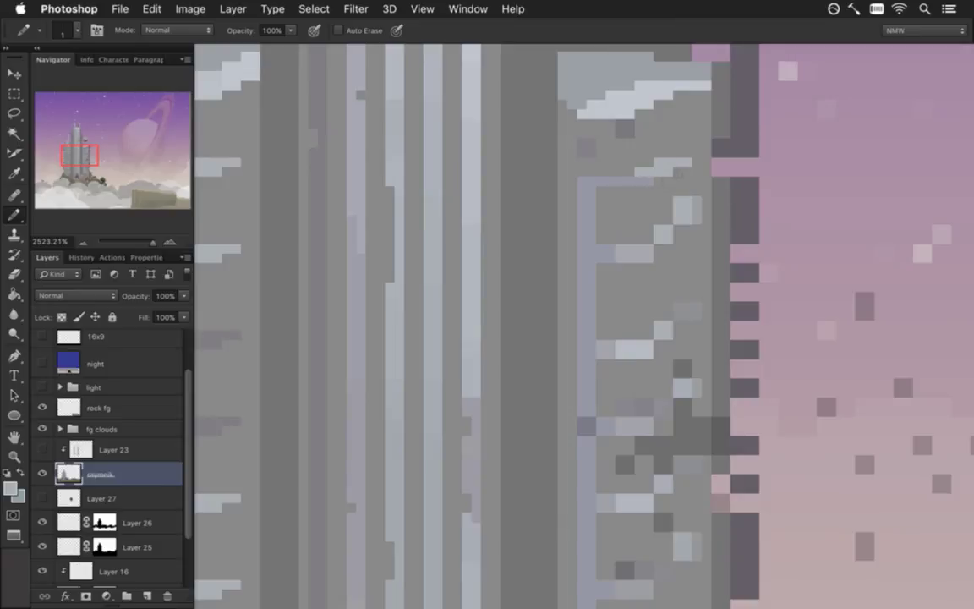
alt+click(686, 180)
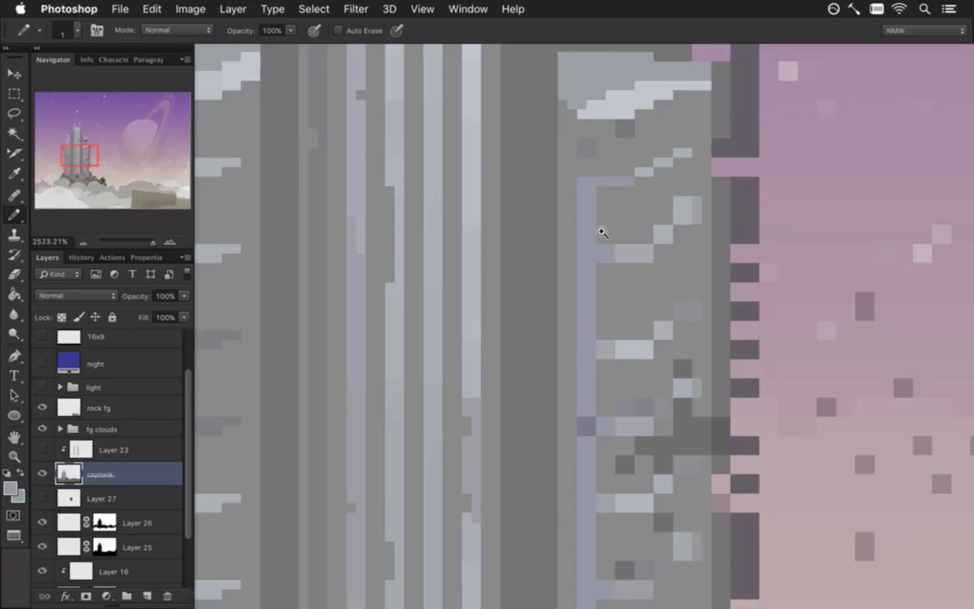
scroll(600, 231, down, 5)
scroll(493, 216, down, 1)
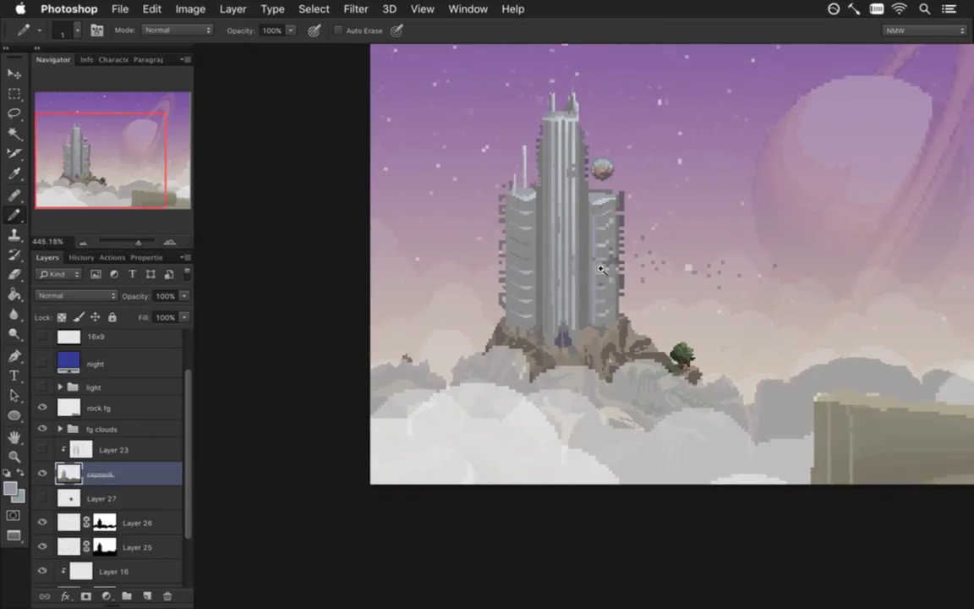
scroll(599, 222, up, 4)
scroll(684, 240, up, 2)
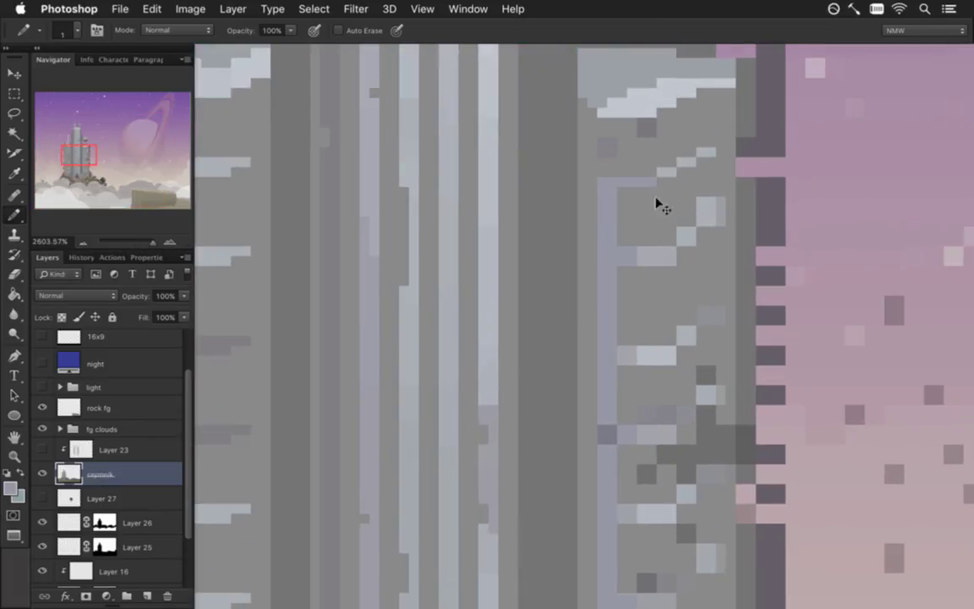
alt+click(646, 221)
Step: Inside a marquee on the right tower wall, paint the light pixels over with the wall grey
key(m)
drag(617, 186, 723, 362)
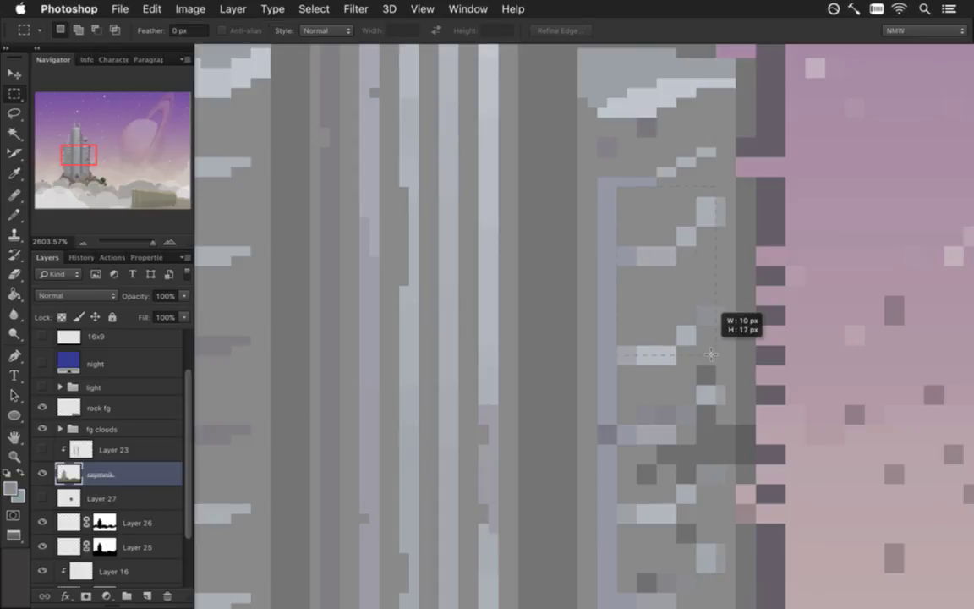
key(i)
click(689, 282)
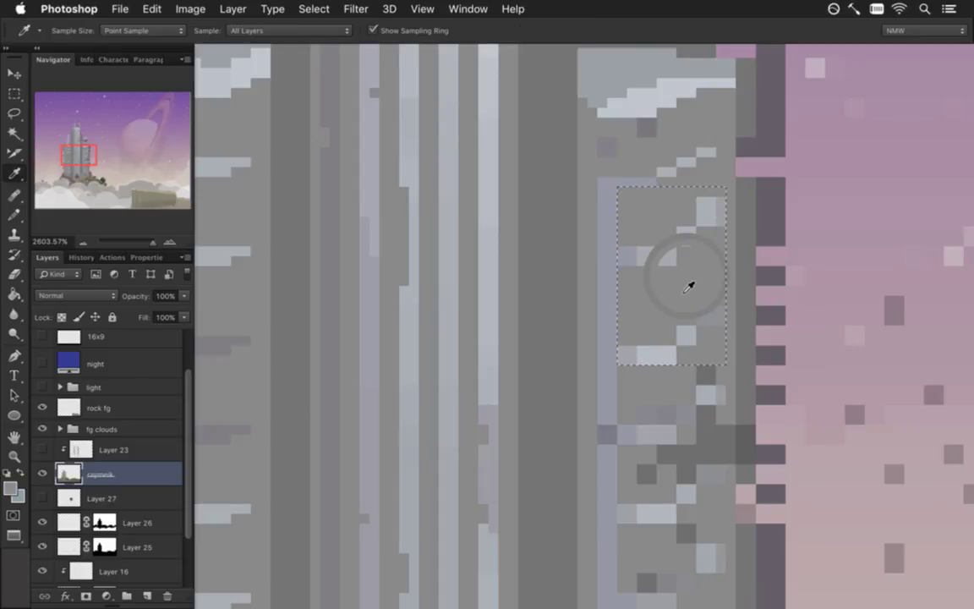
key(b)
mouse_move(643, 245)
mouse_down()
mouse_move(632, 414)
mouse_move(643, 203)
mouse_up()
key(ctrl+d)
Step: Select a tall strip of the lower tower wall and paint its light pixels flat grey
key(m)
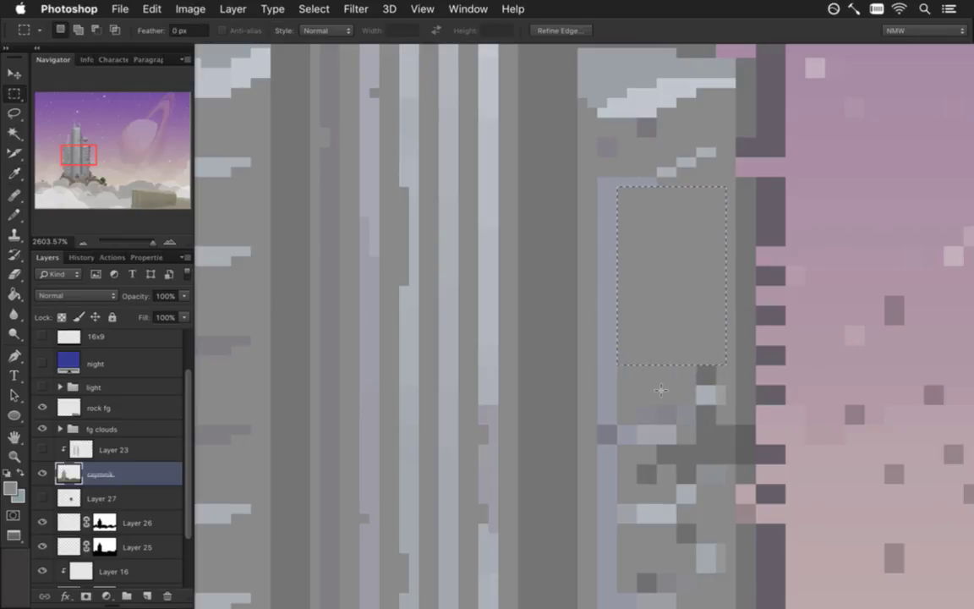
mouse_move(662, 440)
mouse_down()
mouse_move(692, 246)
mouse_move(657, 168)
mouse_up()
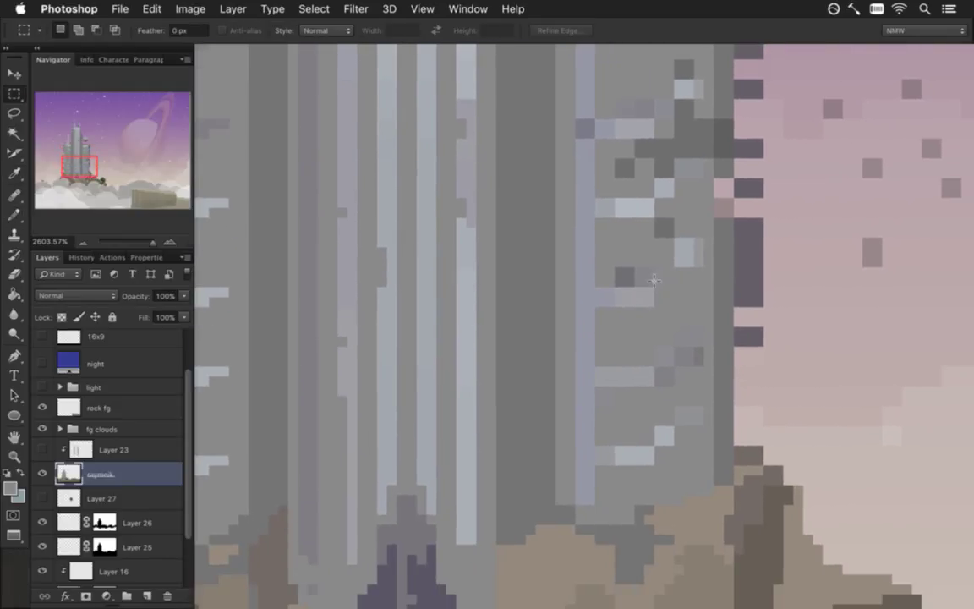
drag(600, 238, 705, 474)
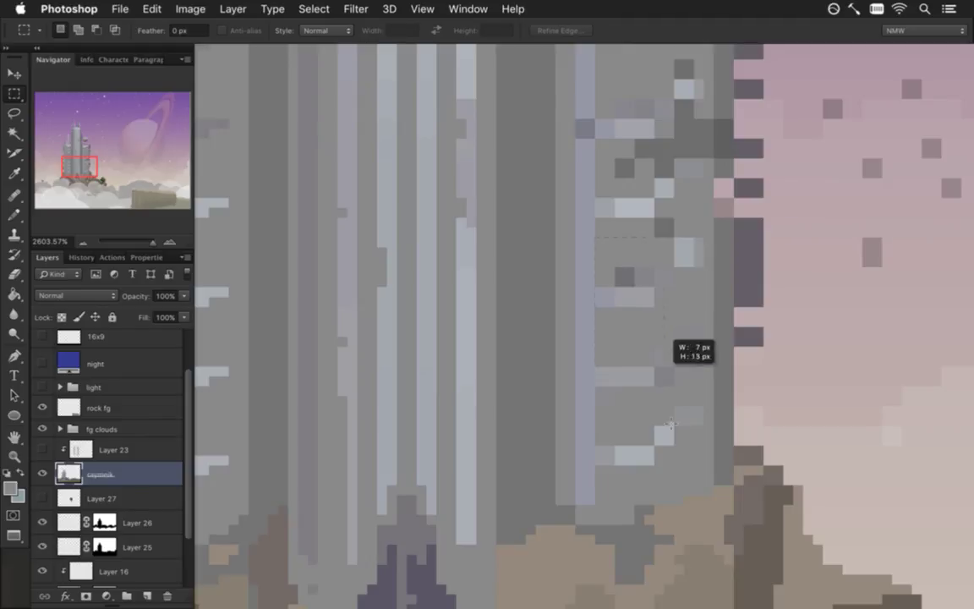
key(b)
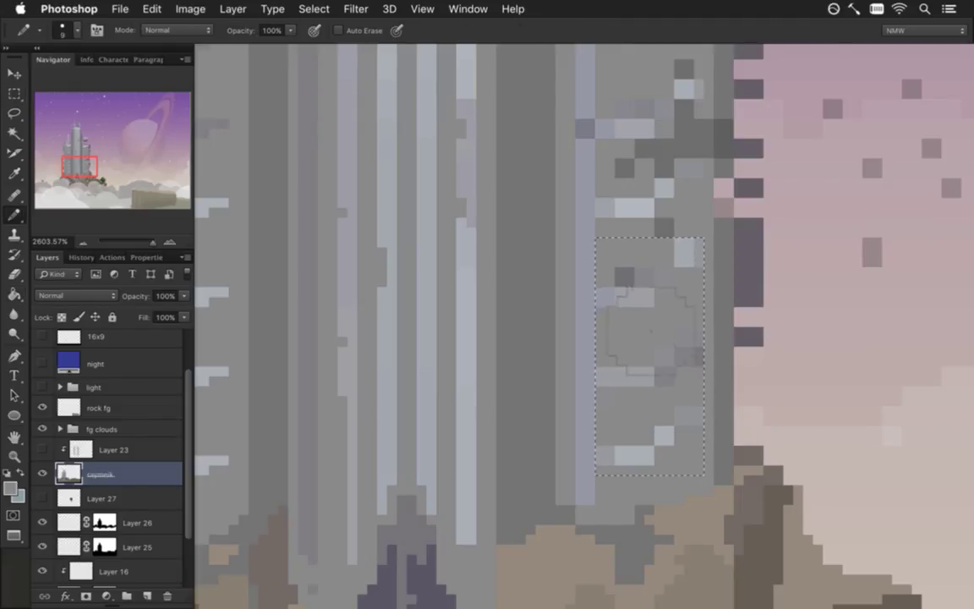
drag(643, 245, 628, 333)
key(m)
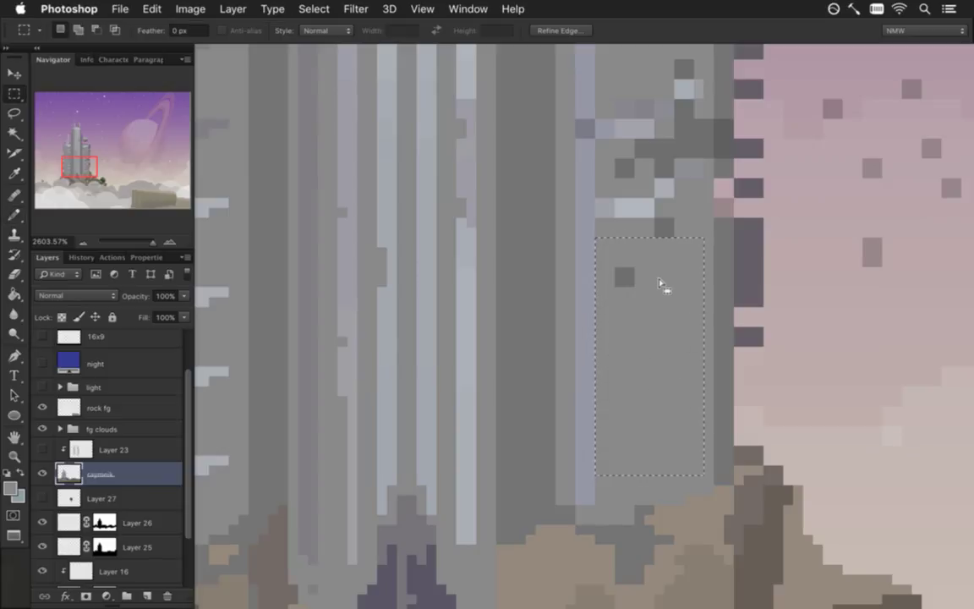
key(ctrl+d)
Step: Select the ledge line and stepped pixels near the tower top and move them a few pixels down
drag(669, 152, 631, 392)
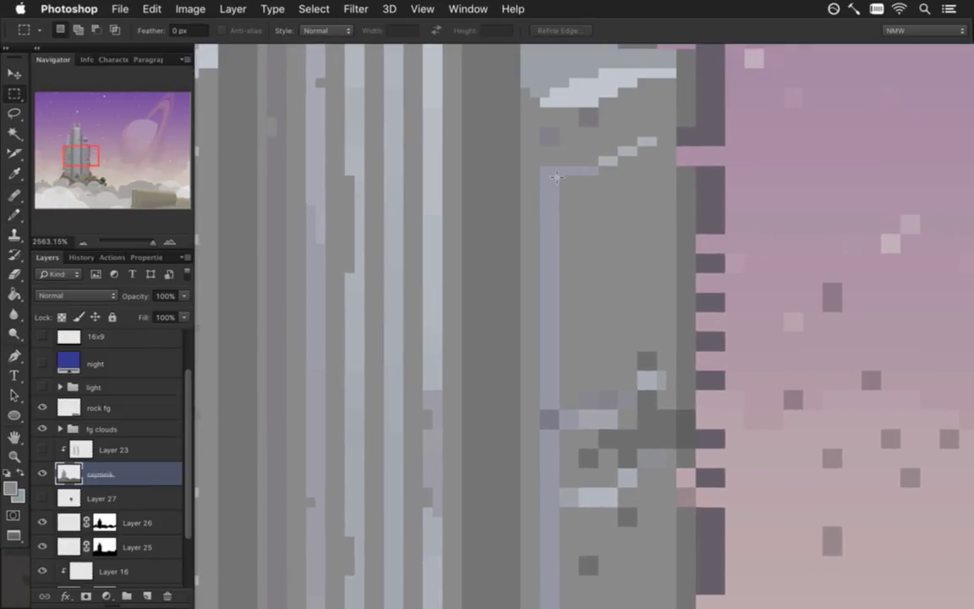
drag(545, 151, 606, 193)
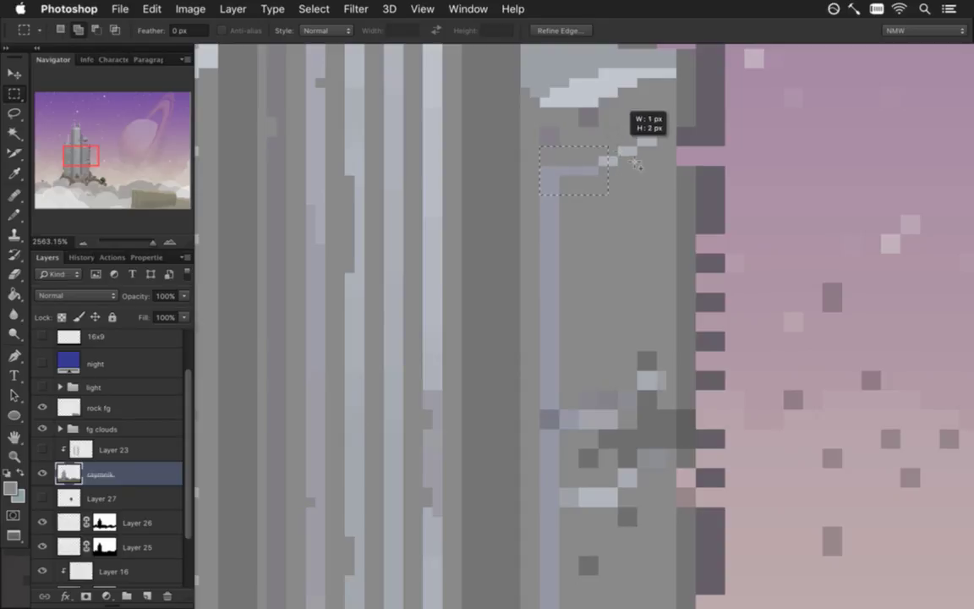
shift+drag(609, 130, 649, 168)
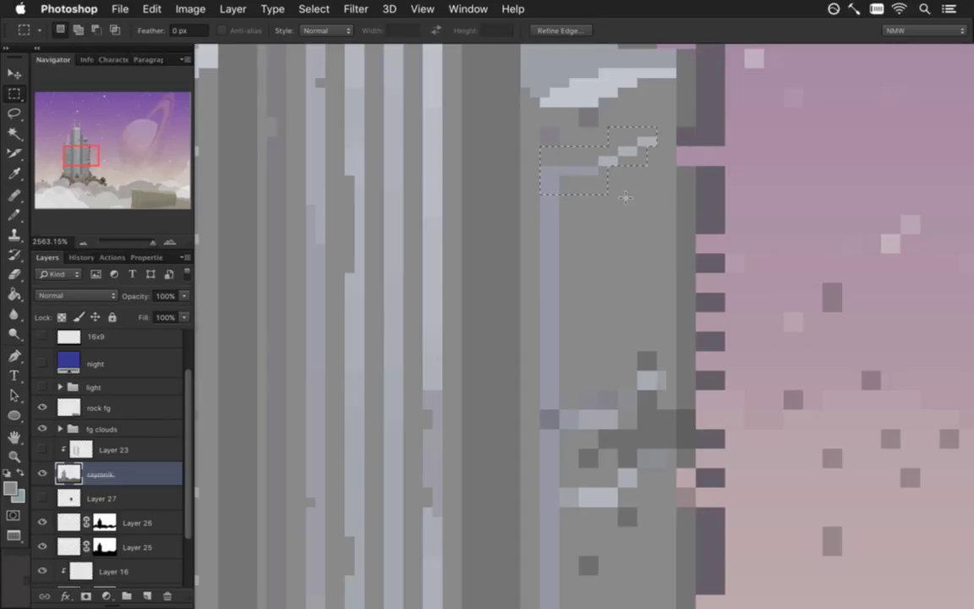
scroll(642, 182, right, 1)
key(Tab)
key(v)
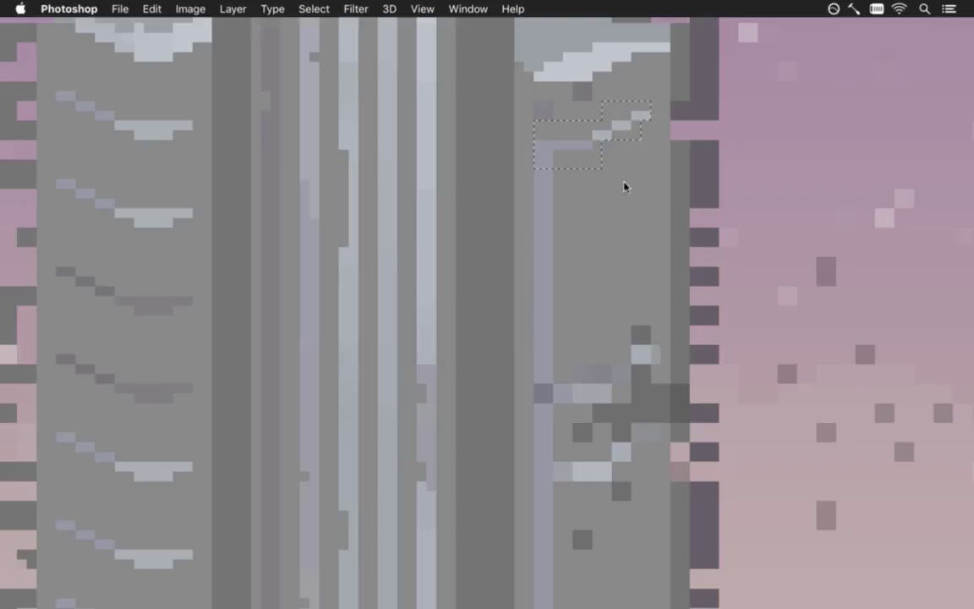
drag(593, 158, 565, 222)
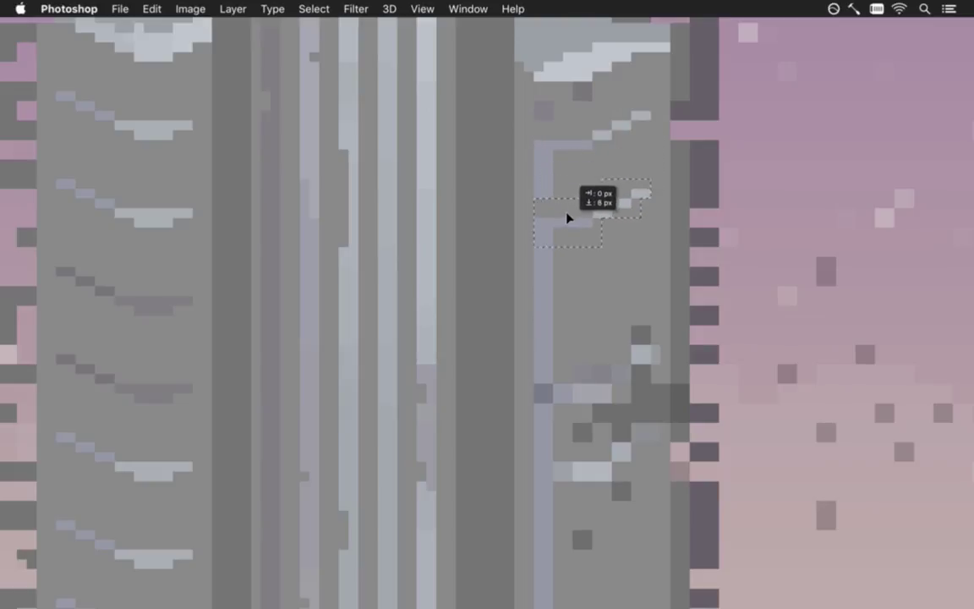
key(m)
key(ctrl+d)
Step: Fill the missing ledge pixel and shift the lower stepped ledge down about 7 px
drag(632, 120, 651, 187)
click(539, 213)
key(ctrl+z)
key(ctrl+shift+z)
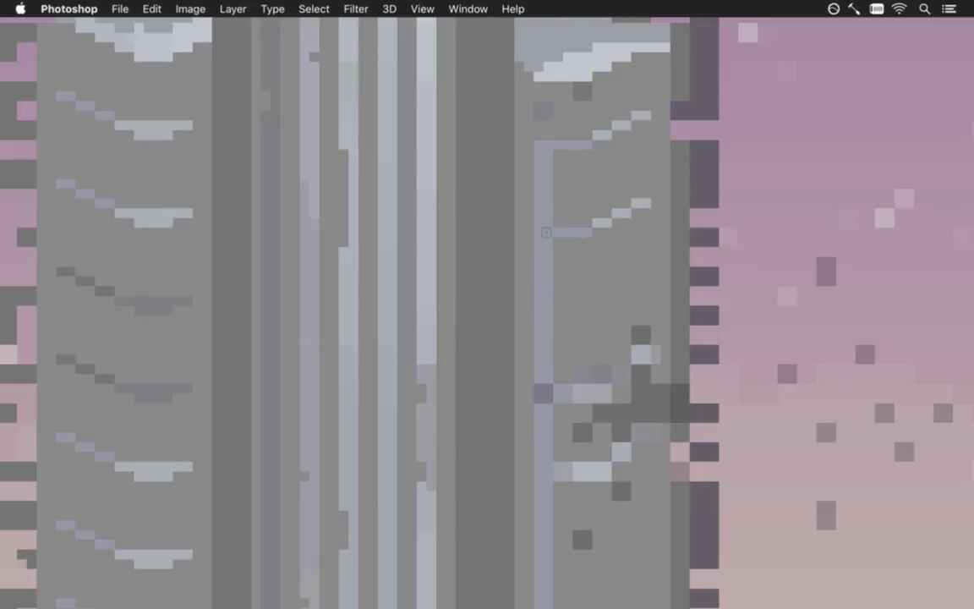
drag(560, 161, 652, 235)
mouse_move(632, 181)
mouse_down()
mouse_move(626, 256)
mouse_move(636, 265)
mouse_up()
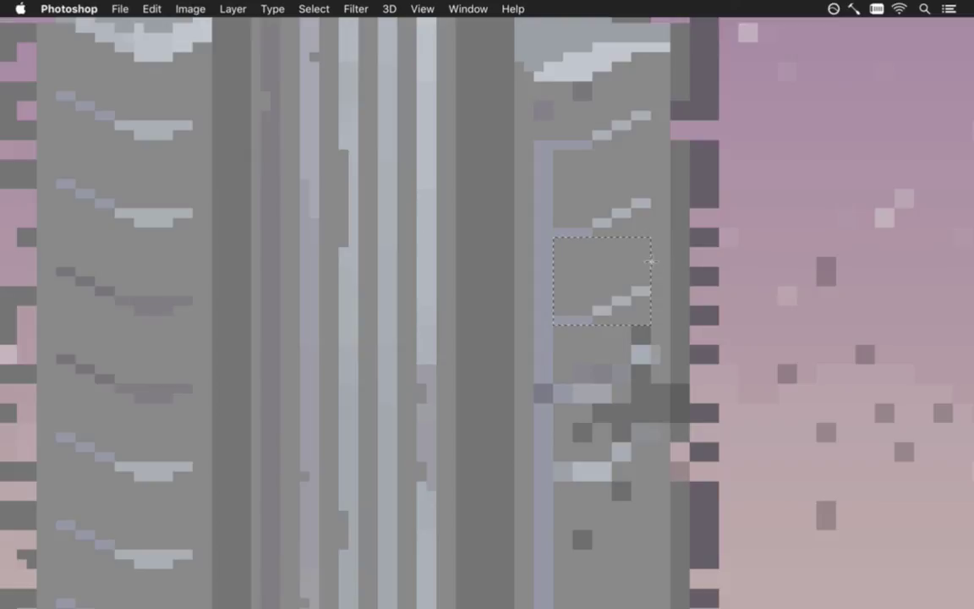
Step: Paint a dark grey pixel block beside the tower, then zoom out to the whole scene
mouse_move(632, 208)
mouse_down()
mouse_move(662, 295)
mouse_move(580, 213)
mouse_up()
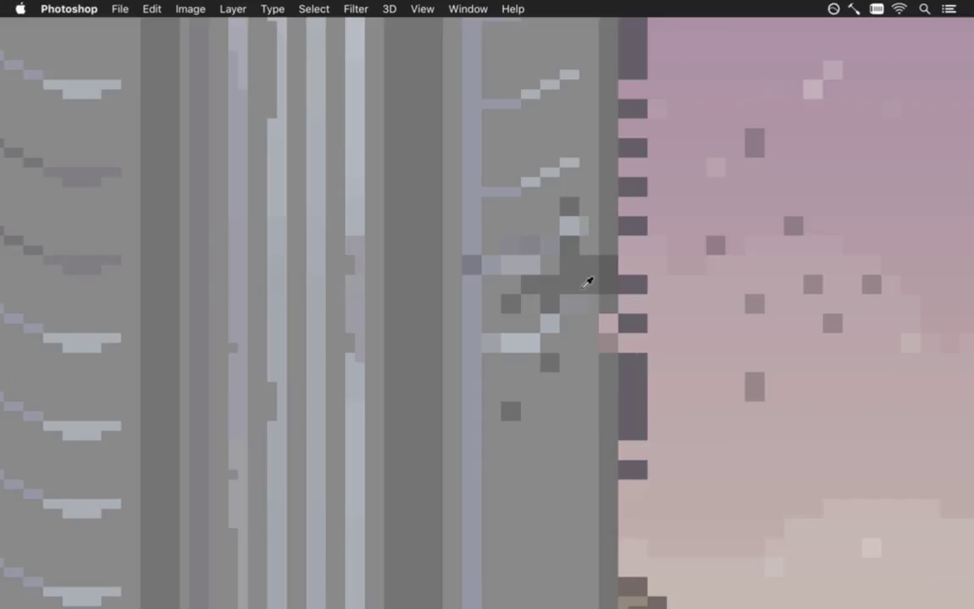
drag(706, 190, 727, 203)
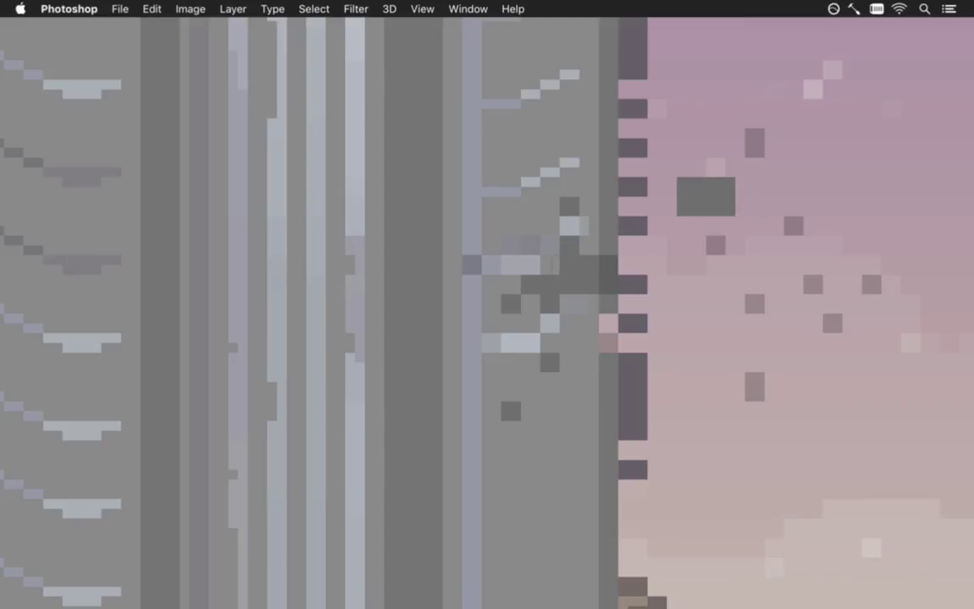
drag(550, 334, 554, 244)
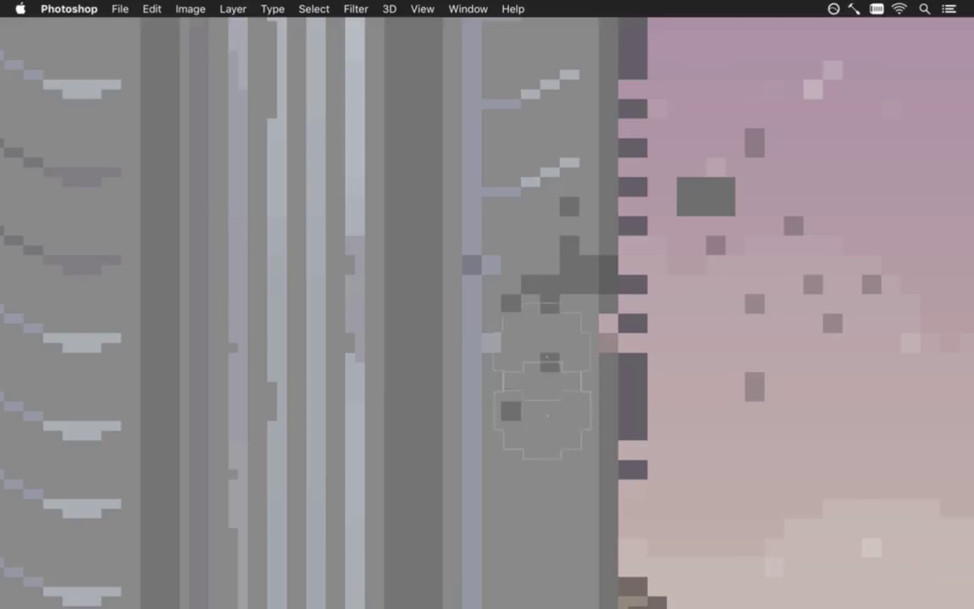
mouse_move(548, 284)
mouse_down()
mouse_move(496, 267)
mouse_move(502, 299)
mouse_up()
key(ctrl+t)
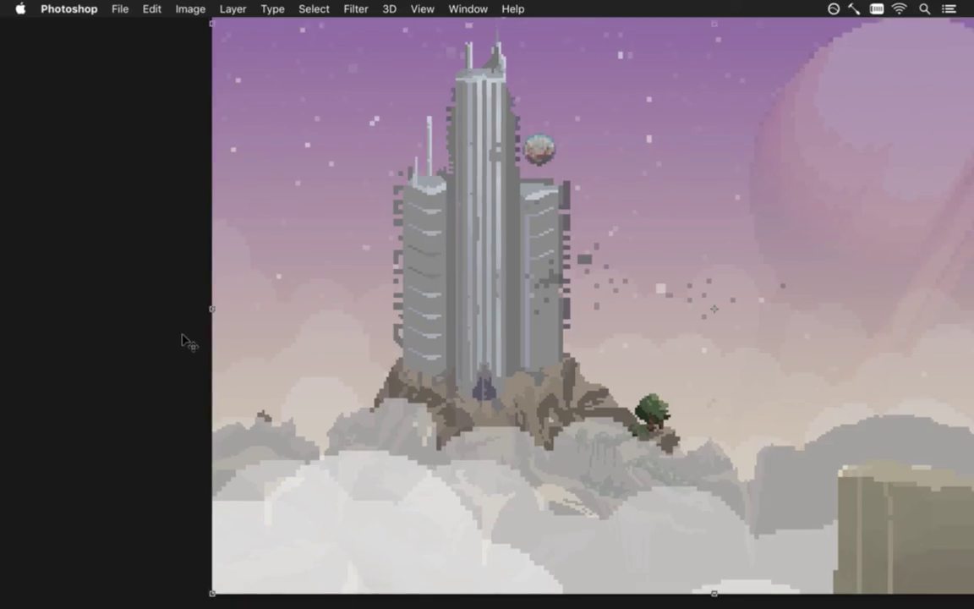
key(Tab)
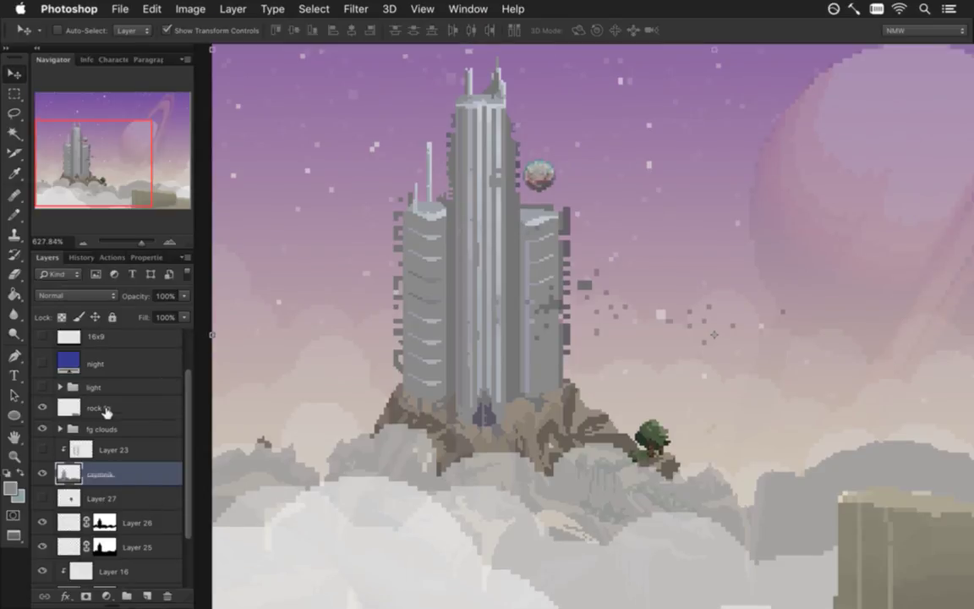
click(60, 429)
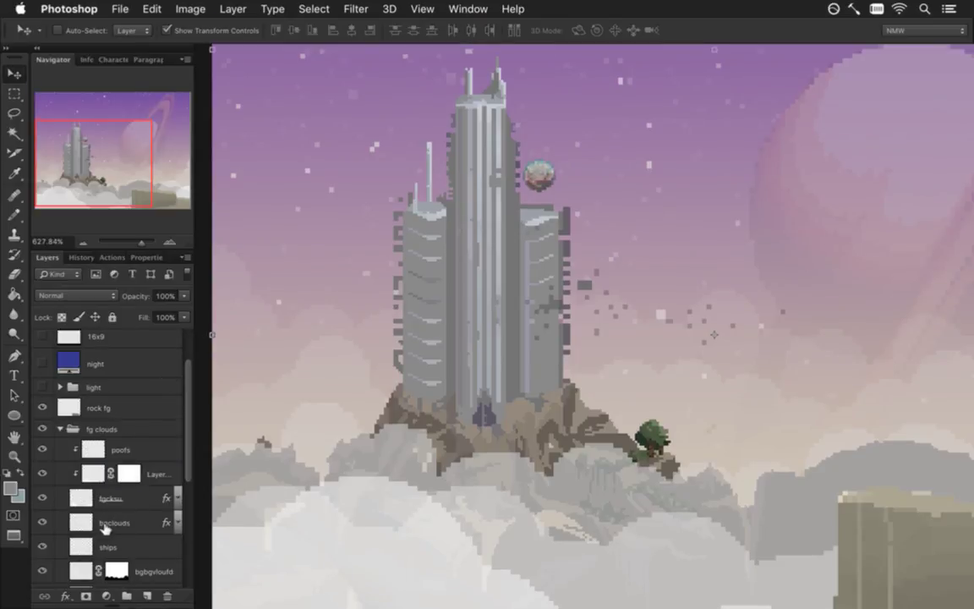
click(80, 547)
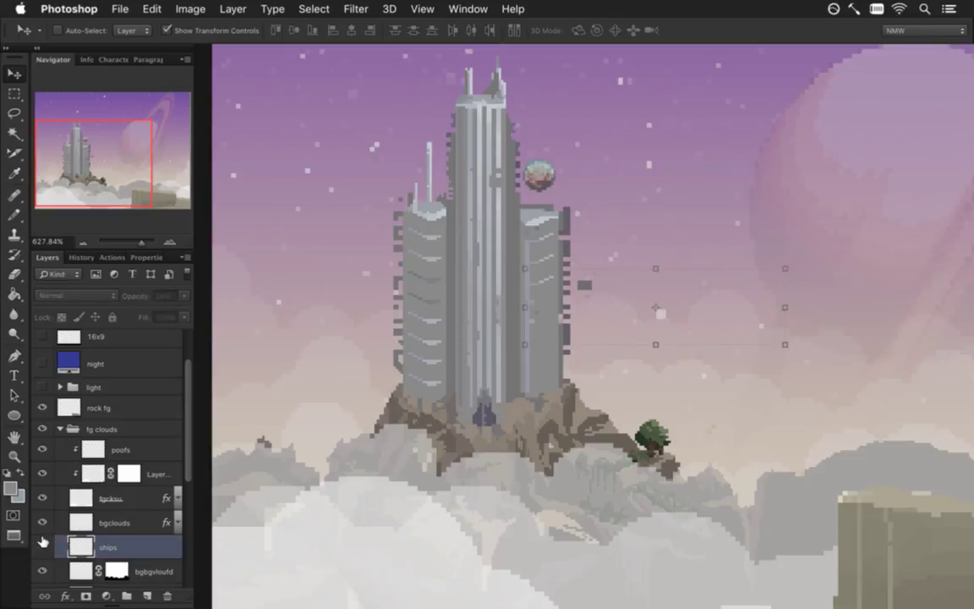
click(42, 524)
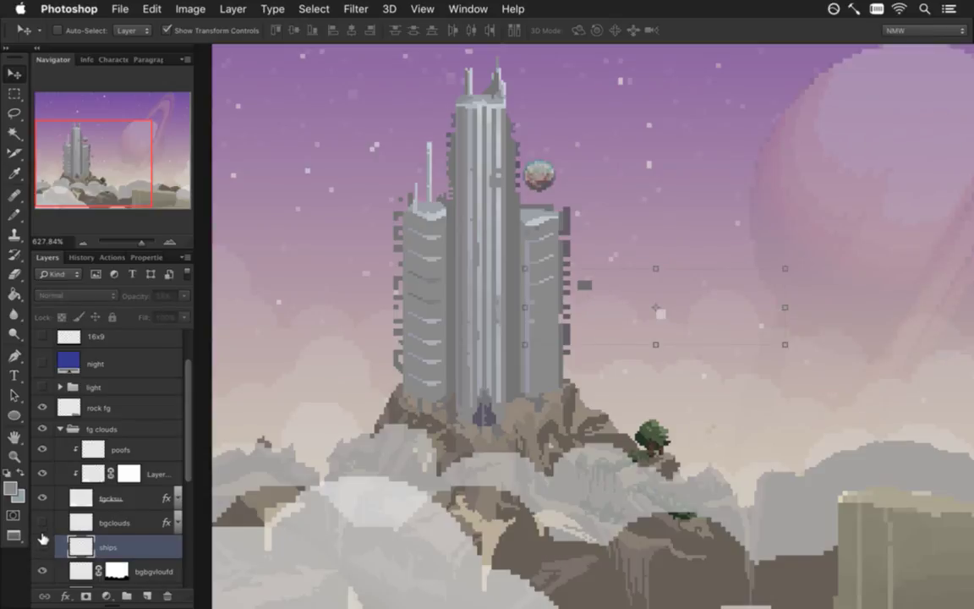
click(42, 546)
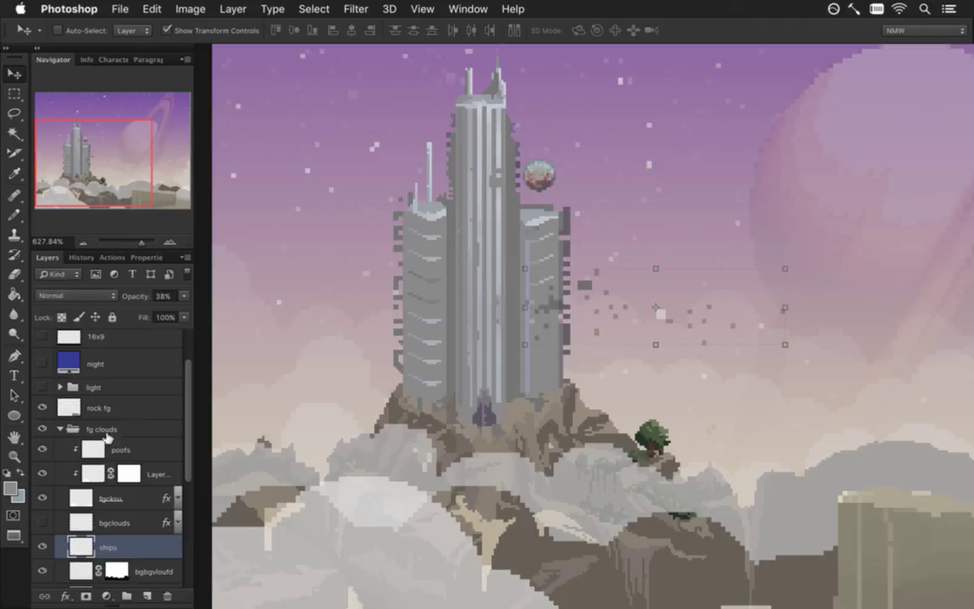
click(29, 96)
drag(526, 274, 562, 389)
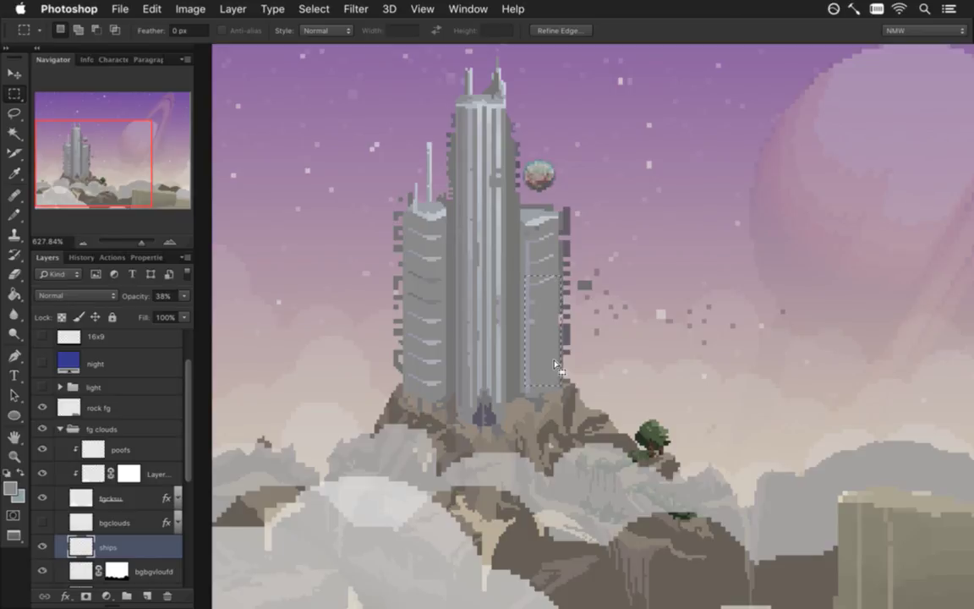
scroll(562, 309, up, 1)
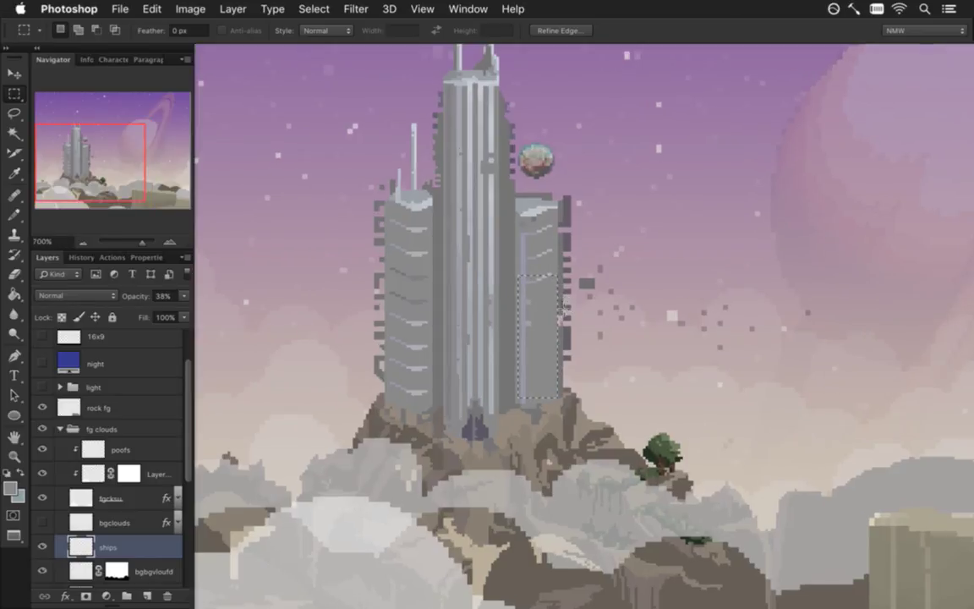
scroll(566, 310, up, 3)
key(e)
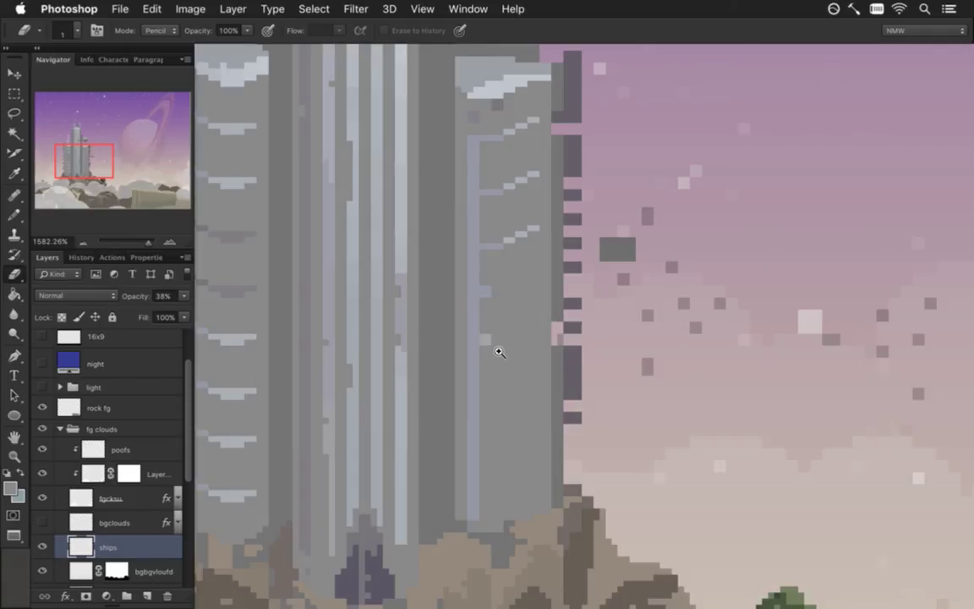
scroll(498, 352, down, 3)
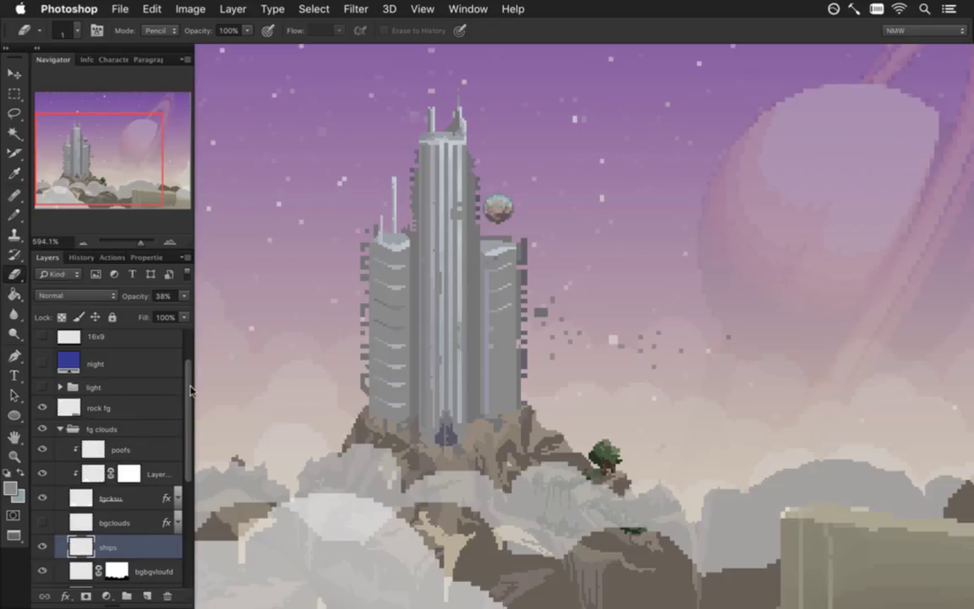
scroll(175, 354, down, 1)
scroll(191, 405, down, 1)
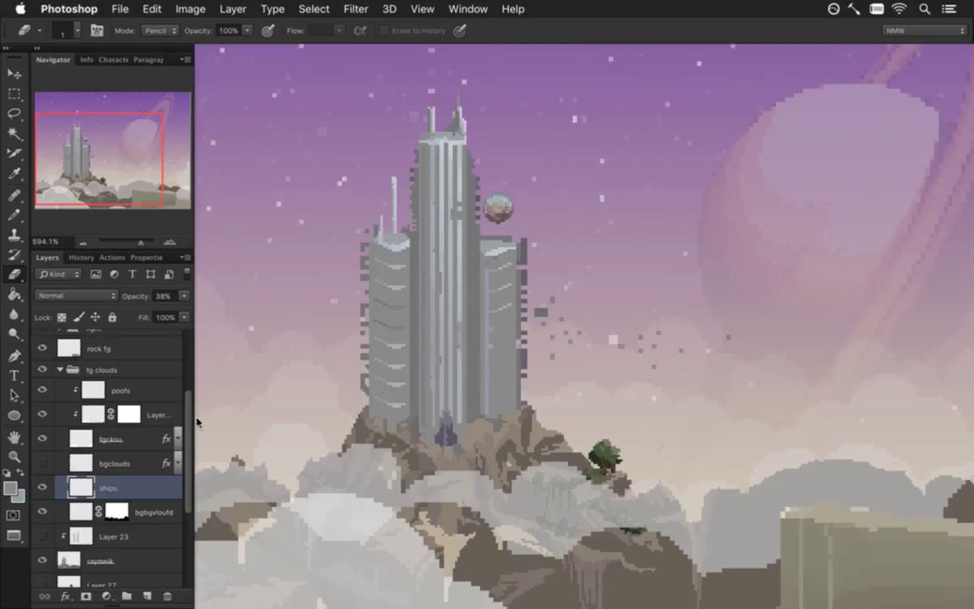
scroll(196, 423, down, 1)
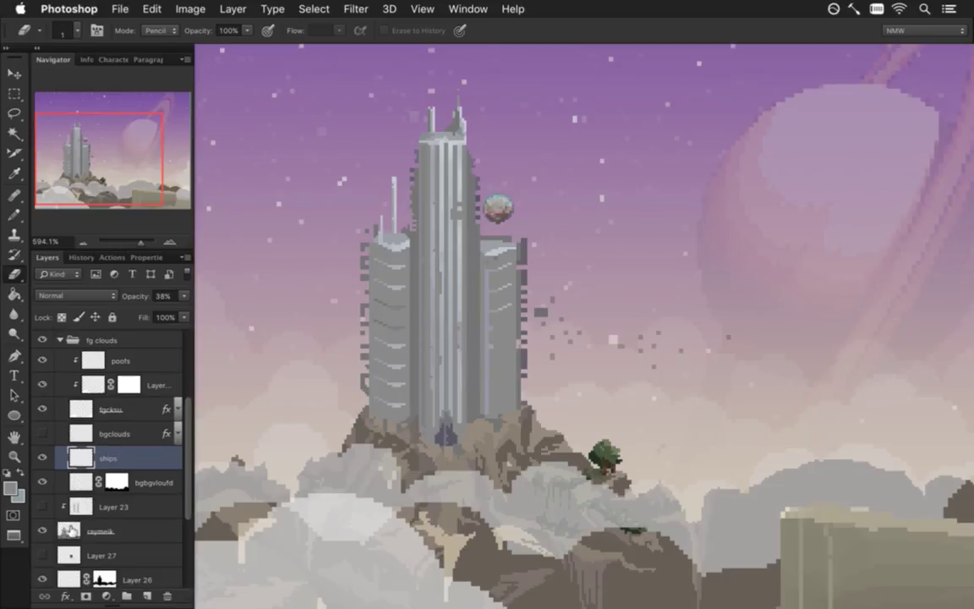
Step: On the tower layer, marquee the right building's window pixels and move them lower down the facade
click(96, 531)
drag(466, 378, 565, 376)
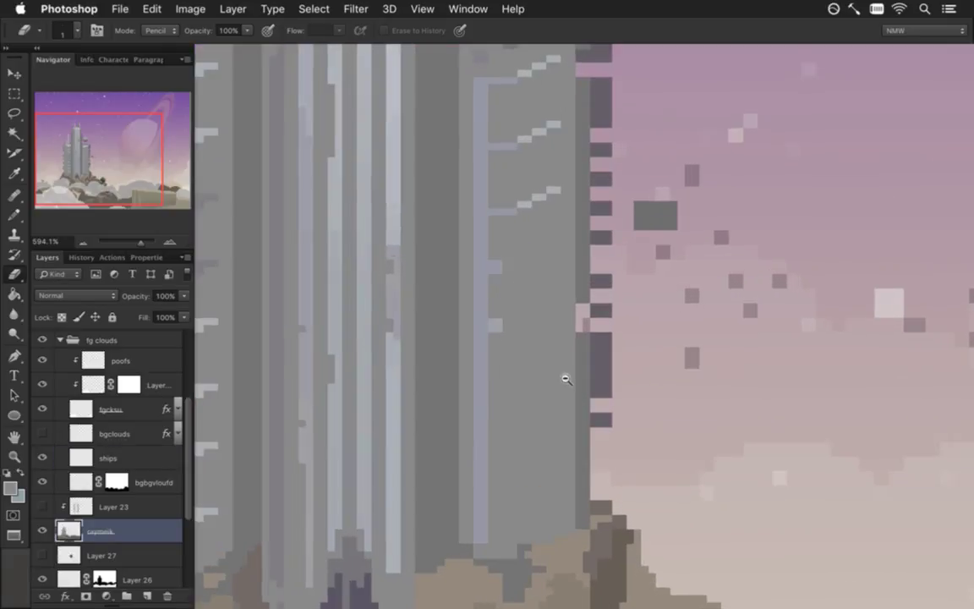
drag(511, 247, 521, 207)
key(m)
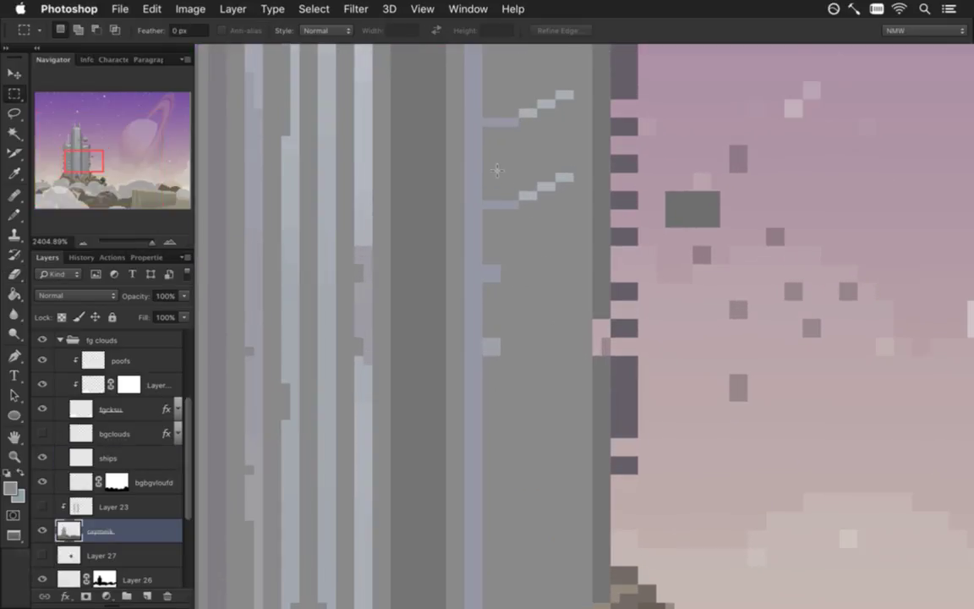
mouse_move(489, 133)
mouse_down()
mouse_move(572, 201)
mouse_move(487, 202)
mouse_up()
drag(527, 152, 557, 213)
key(v)
drag(542, 153, 527, 308)
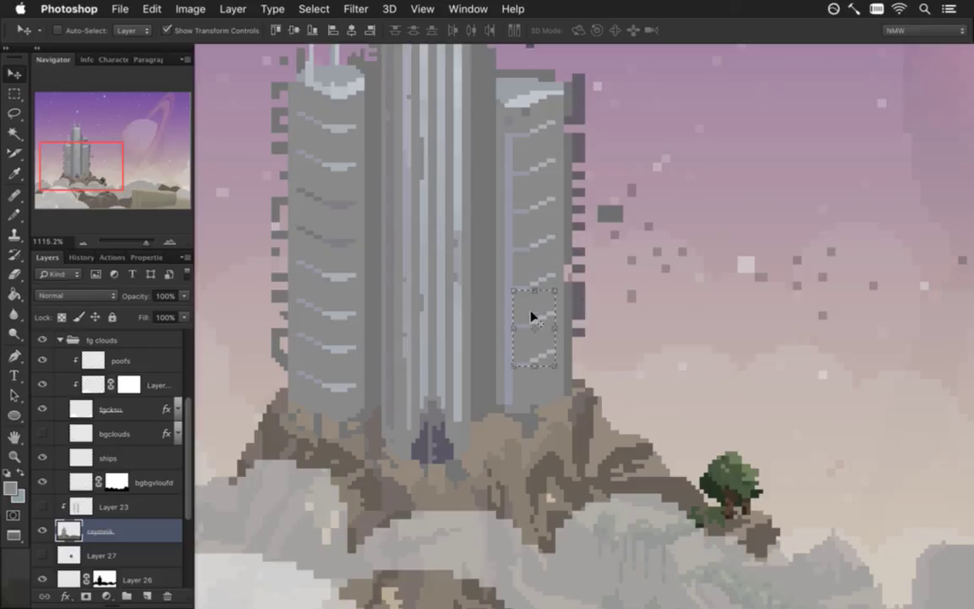
key(m)
key(ctrl+d)
Step: Adjust the zoom on the right building and get the Pencil ready for touch-ups
scroll(533, 354, up, 3)
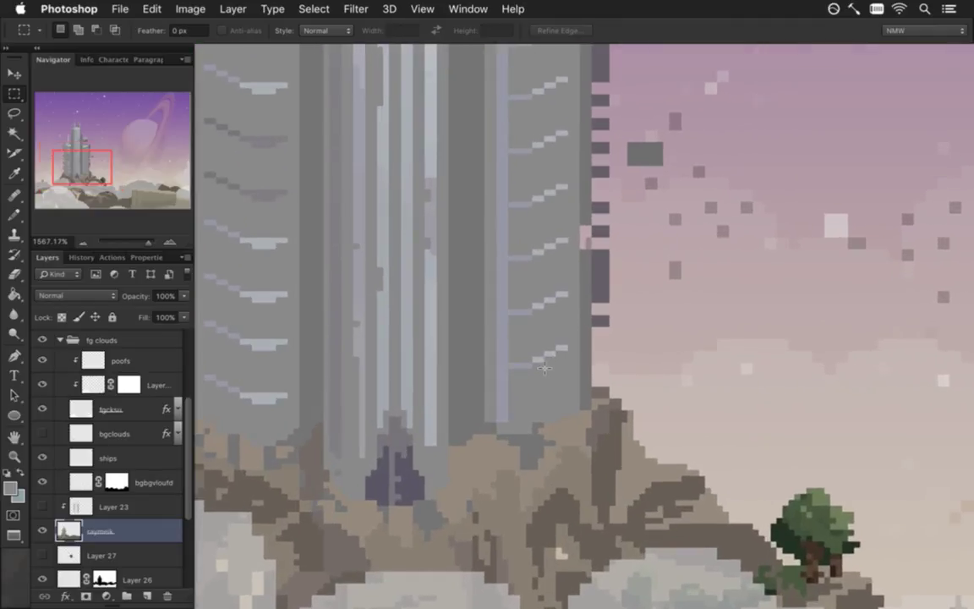
scroll(397, 290, down, 5)
scroll(396, 292, down, 2)
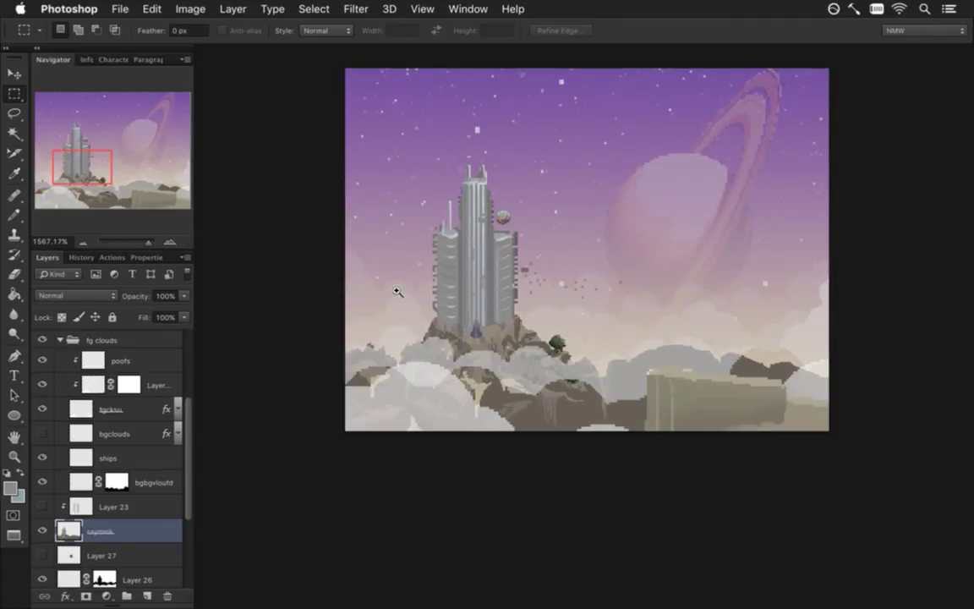
scroll(398, 291, up, 6)
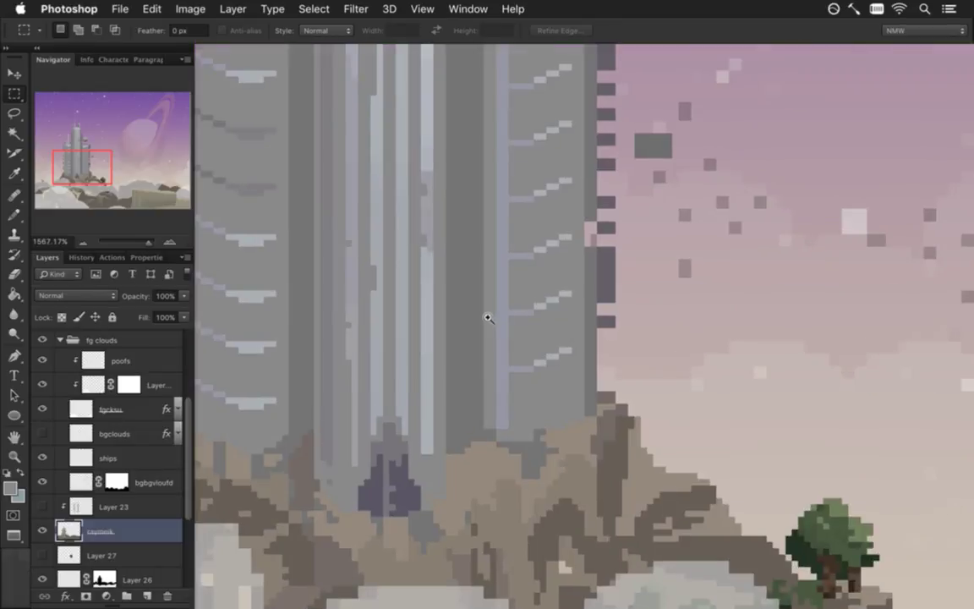
key(i)
key(b)
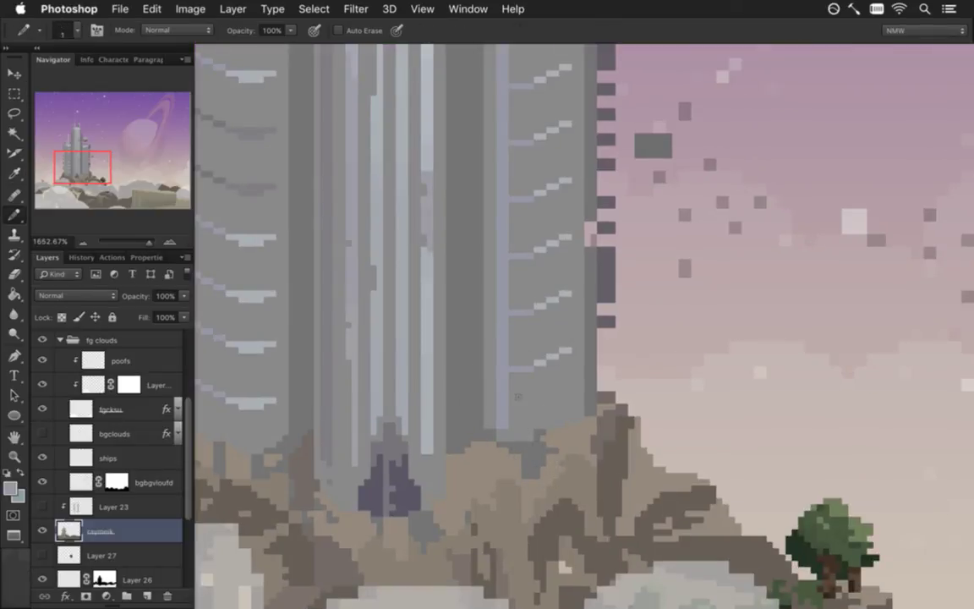
Step: Draw a light vertical line at the right building's base; try a lighter grey-blue bucket fill and undo it
drag(515, 388, 515, 427)
key(g)
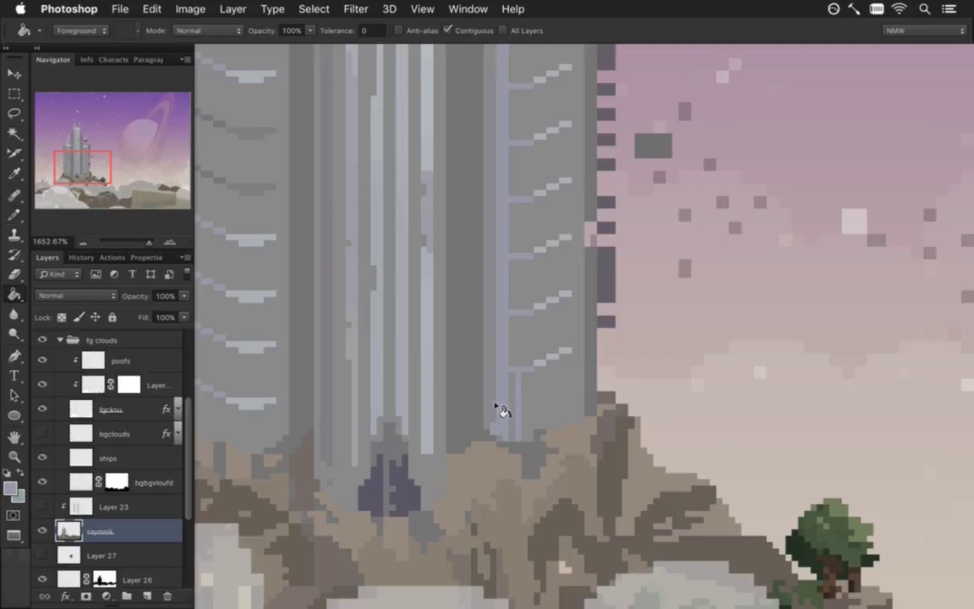
click(501, 410)
key(ctrl+z)
key(b)
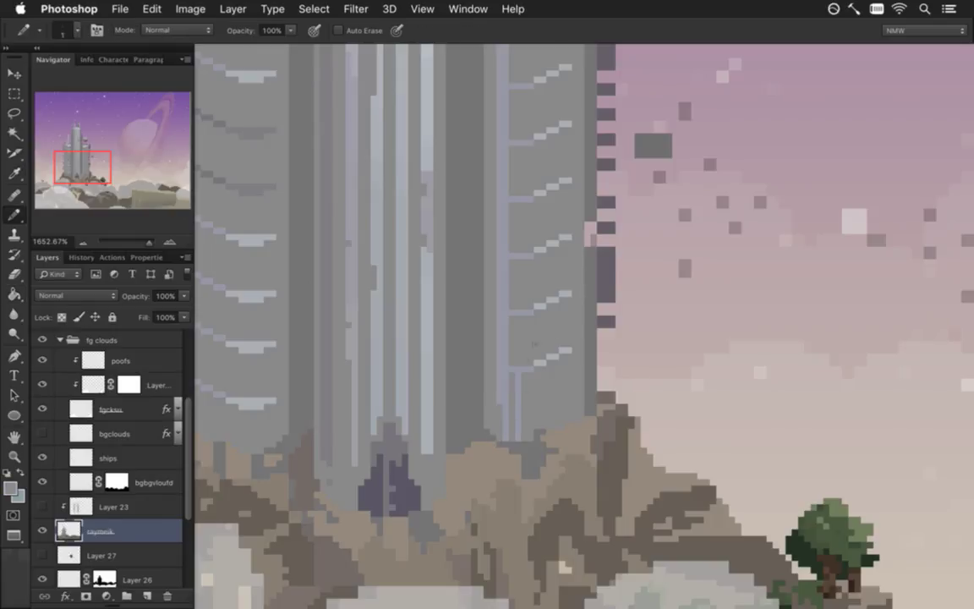
key(i)
key(b)
key(i)
key(b)
Step: Sample a light tower colour and draw two more vertical lines beside the first, checking the full view
alt+click(535, 427)
alt+click(546, 385)
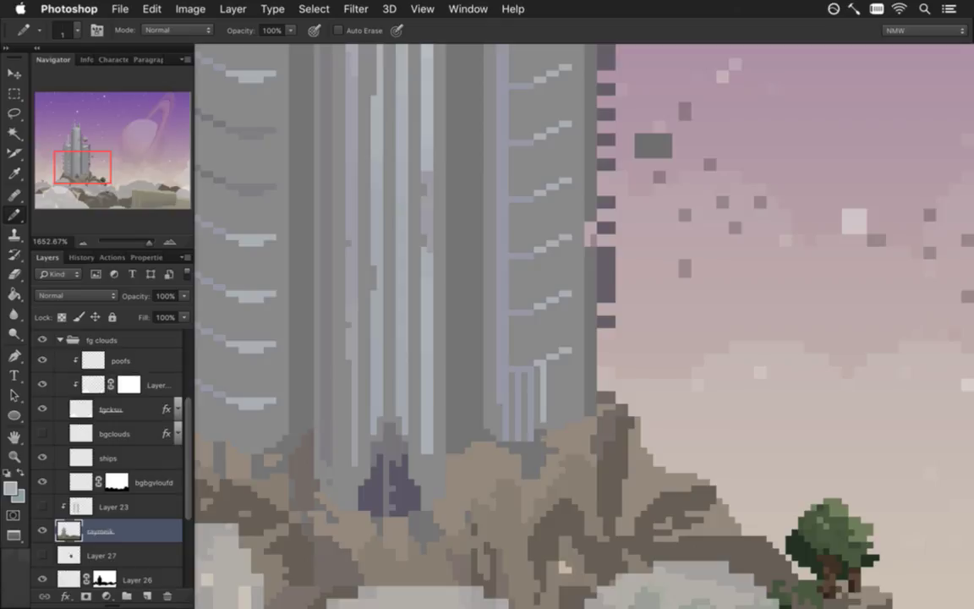
drag(555, 380, 556, 424)
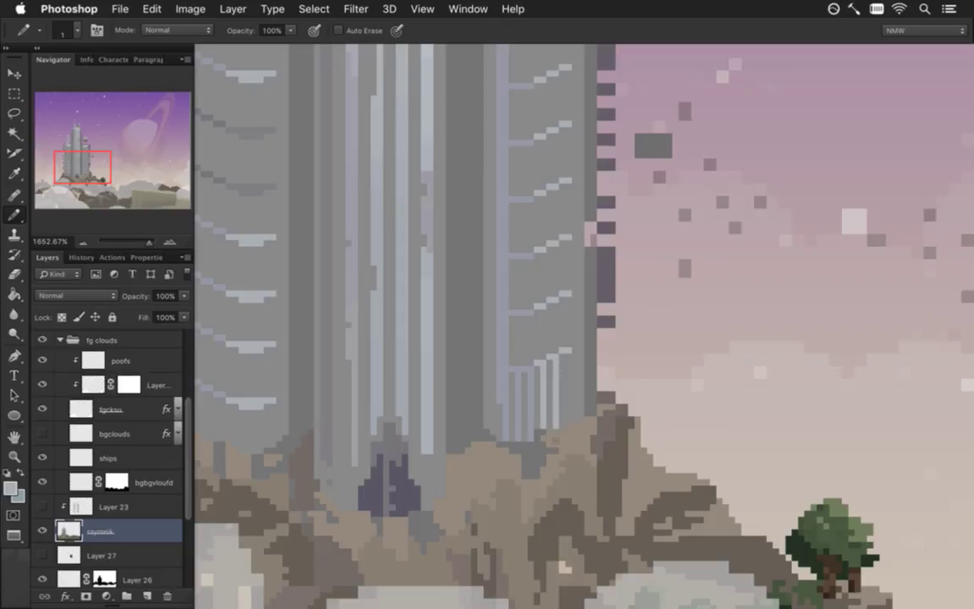
drag(567, 383, 568, 422)
drag(543, 342, 408, 335)
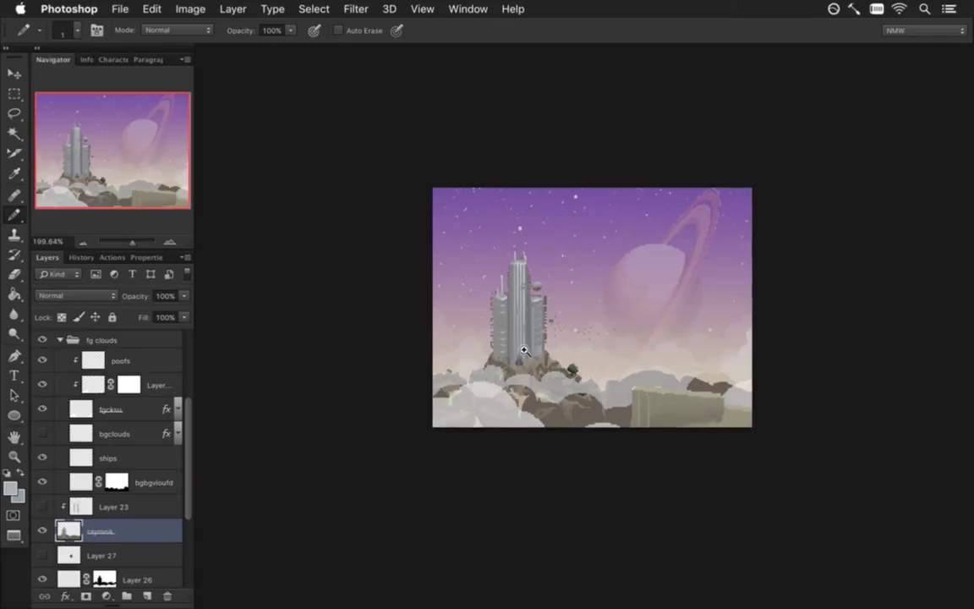
drag(524, 351, 651, 347)
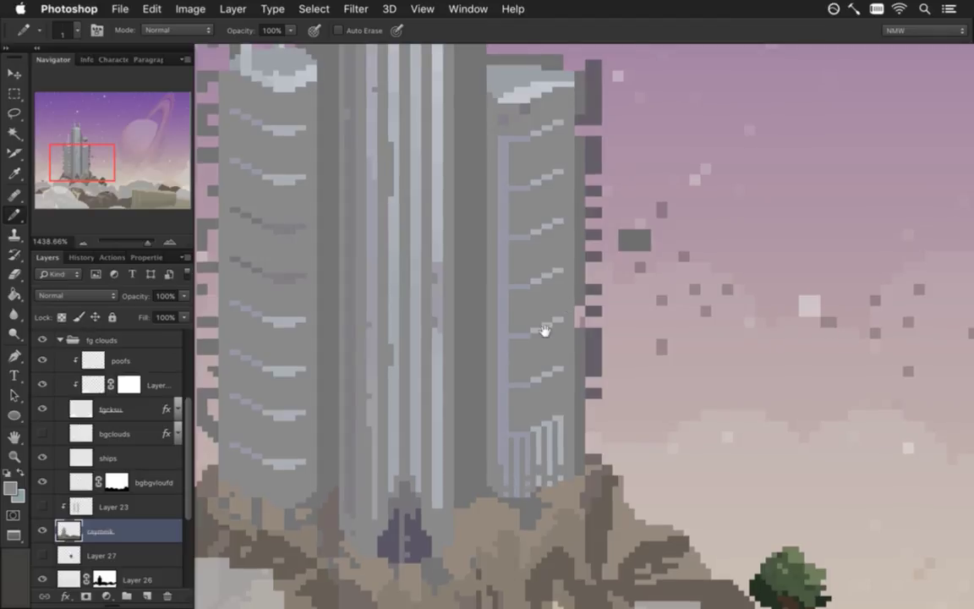
Step: Paint a dark grey patch on the right building's facade with a light grey row beneath it
scroll(543, 330, up, 2)
scroll(544, 331, right, 2)
key(i)
scroll(537, 385, up, 2)
key(b)
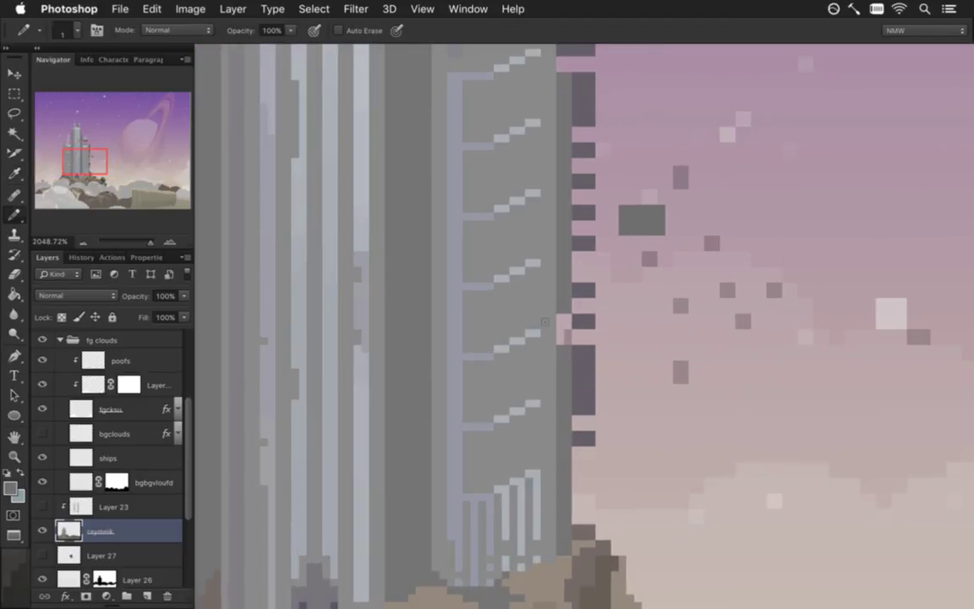
mouse_move(553, 303)
mouse_down()
mouse_move(465, 284)
mouse_move(549, 278)
mouse_move(484, 306)
mouse_move(474, 296)
mouse_move(482, 326)
mouse_move(473, 338)
mouse_move(494, 361)
mouse_move(531, 347)
mouse_up()
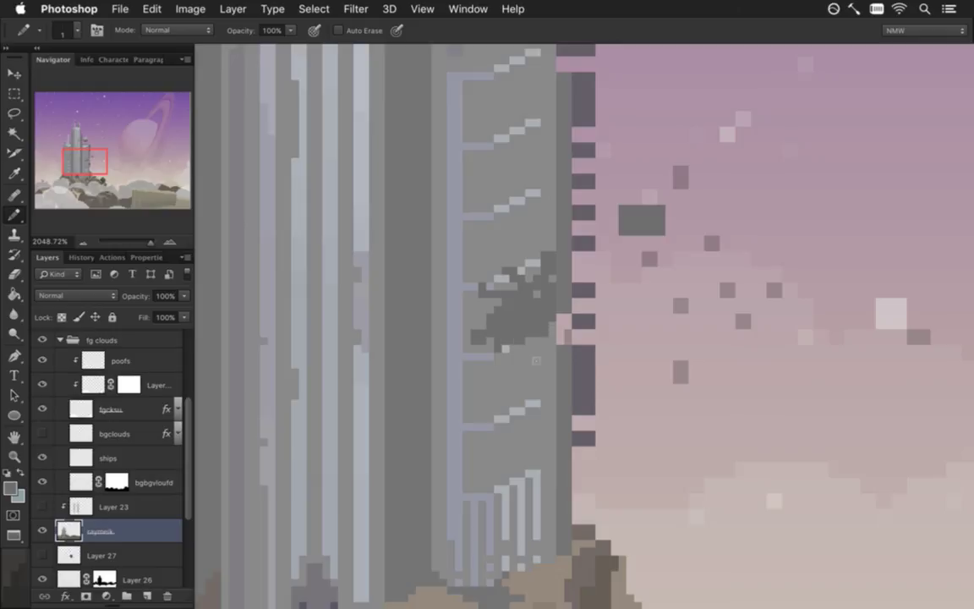
alt+click(458, 309)
mouse_move(494, 351)
mouse_down()
mouse_move(536, 360)
mouse_move(503, 346)
mouse_up()
alt+click(543, 321)
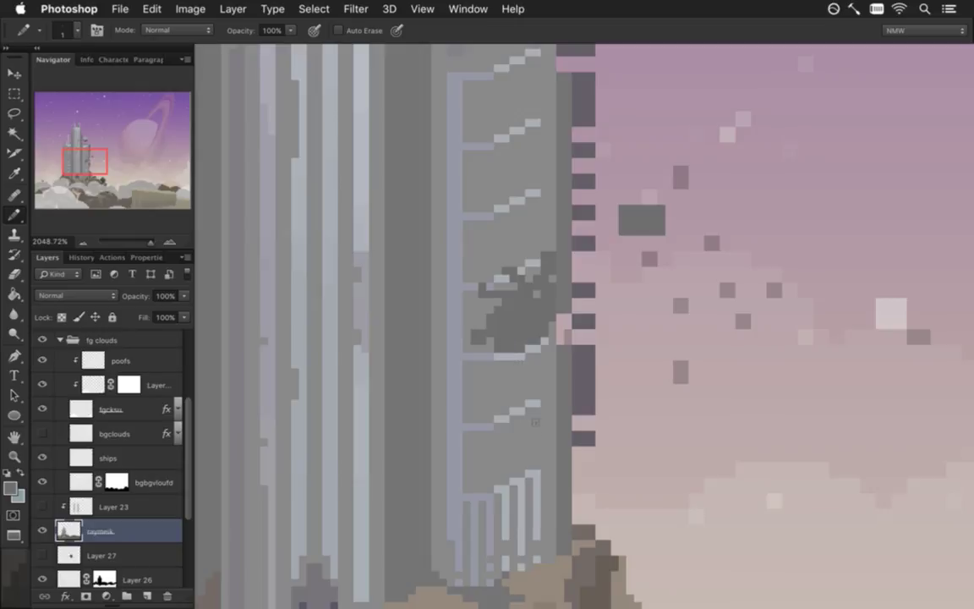
Step: Darken the remaining light pixels of that row and add a few dark pixels to the patch
scroll(473, 326, down, 5)
scroll(507, 335, up, 6)
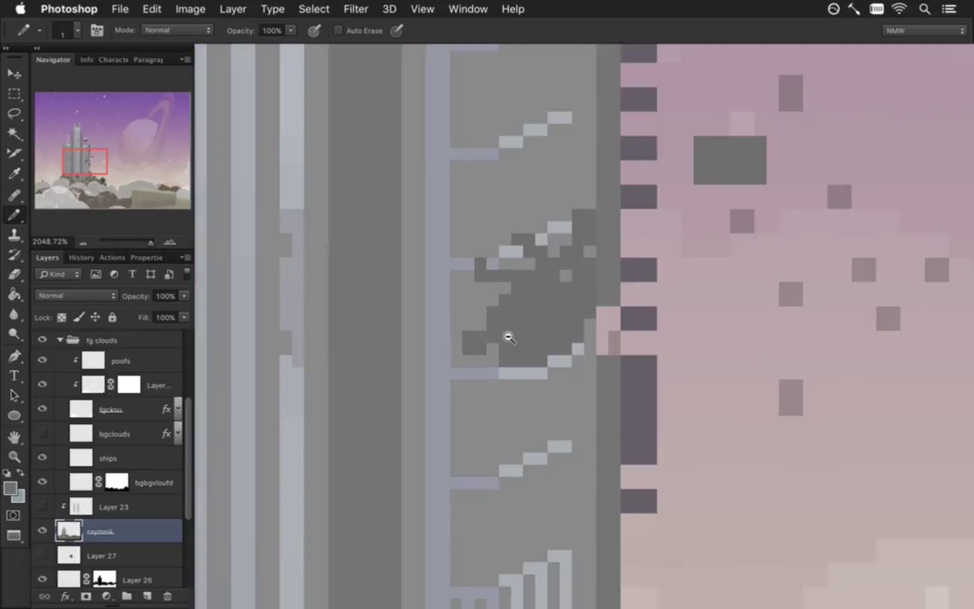
click(533, 370)
alt+click(573, 336)
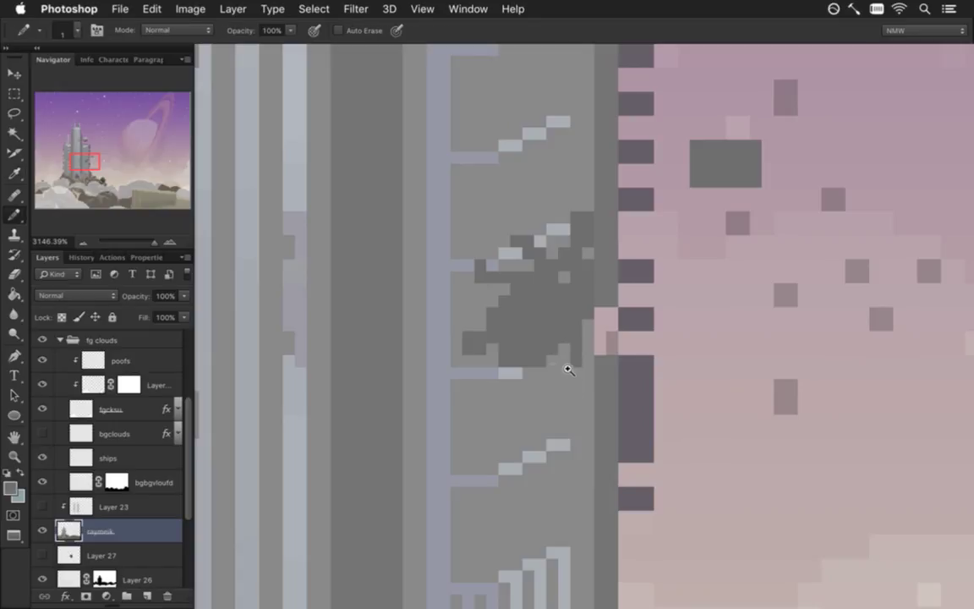
scroll(566, 369, down, 5)
scroll(558, 368, up, 3)
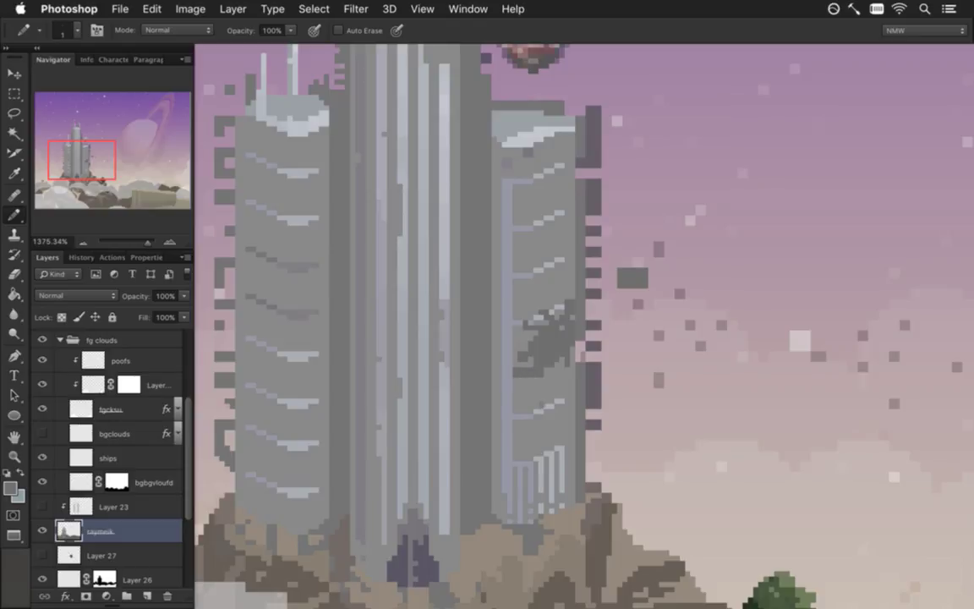
drag(531, 362, 519, 367)
Step: Zoom out and centre the whole tower, planet and clouds scene in the window
scroll(429, 358, down, 3)
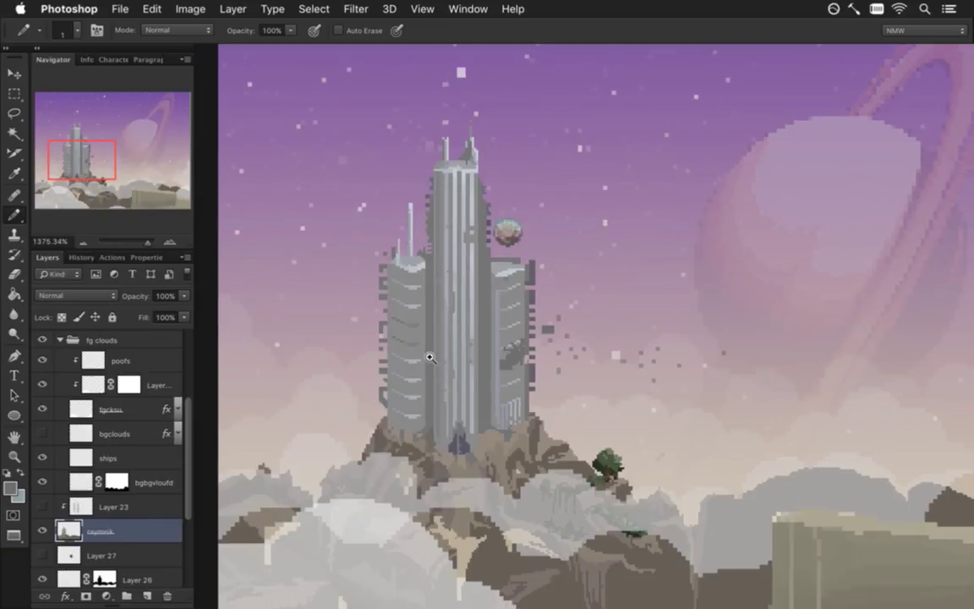
scroll(474, 361, up, 3)
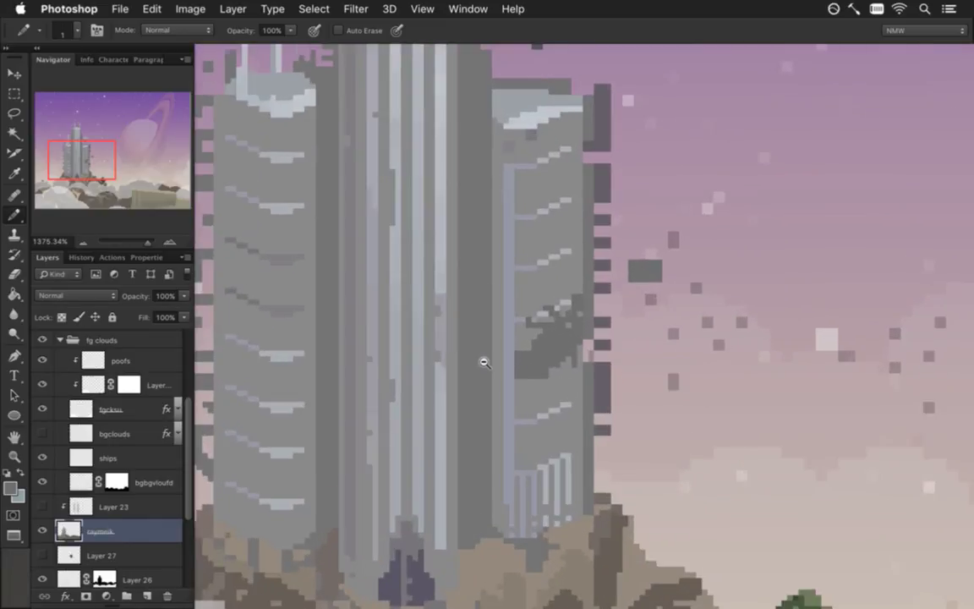
scroll(474, 361, down, 3)
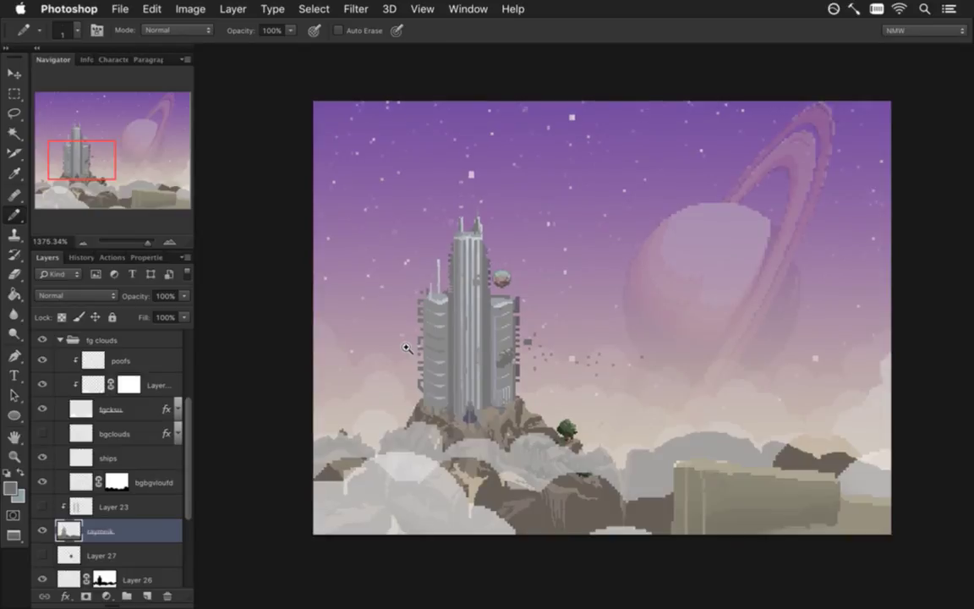
scroll(411, 349, up, 1)
scroll(435, 358, up, 1)
scroll(459, 370, up, 1)
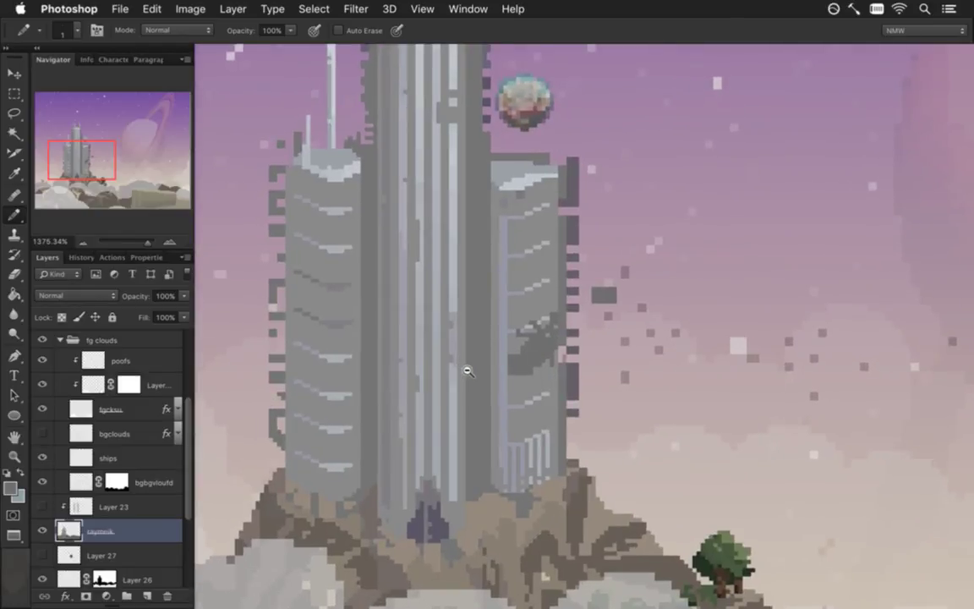
scroll(468, 370, down, 3)
scroll(420, 365, down, 1)
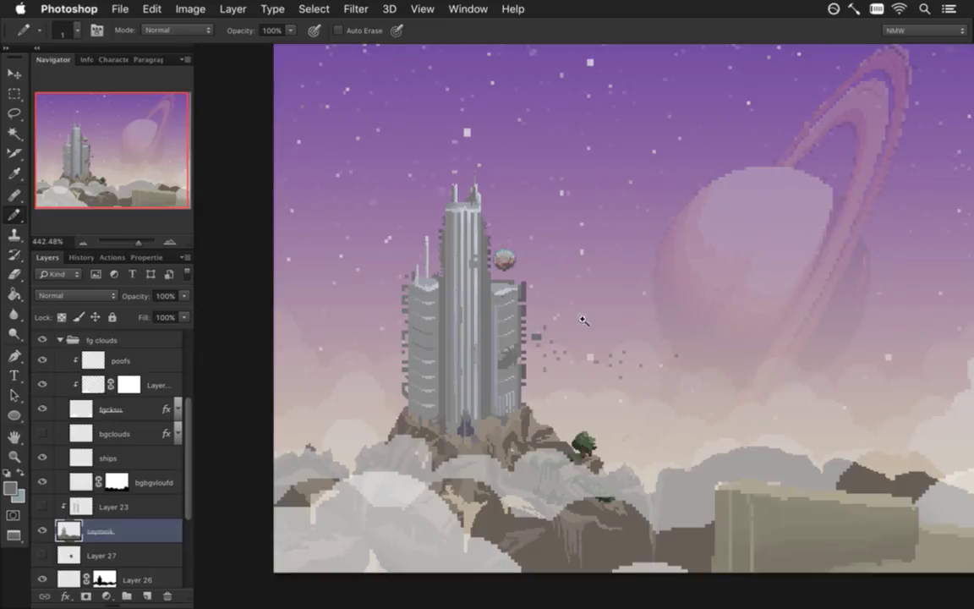
scroll(526, 343, up, 1)
scroll(507, 296, up, 2)
key(e)
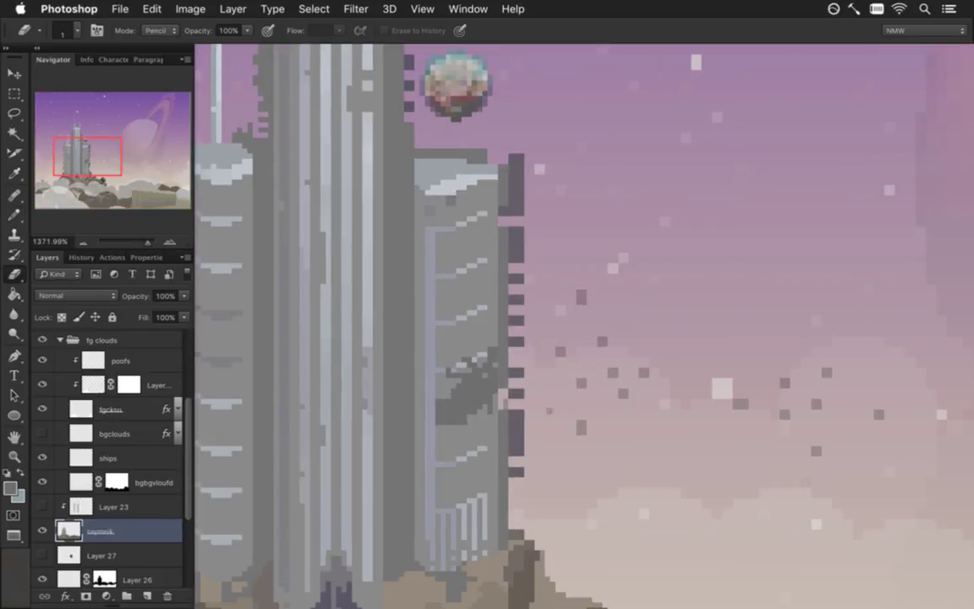
scroll(500, 392, down, 2)
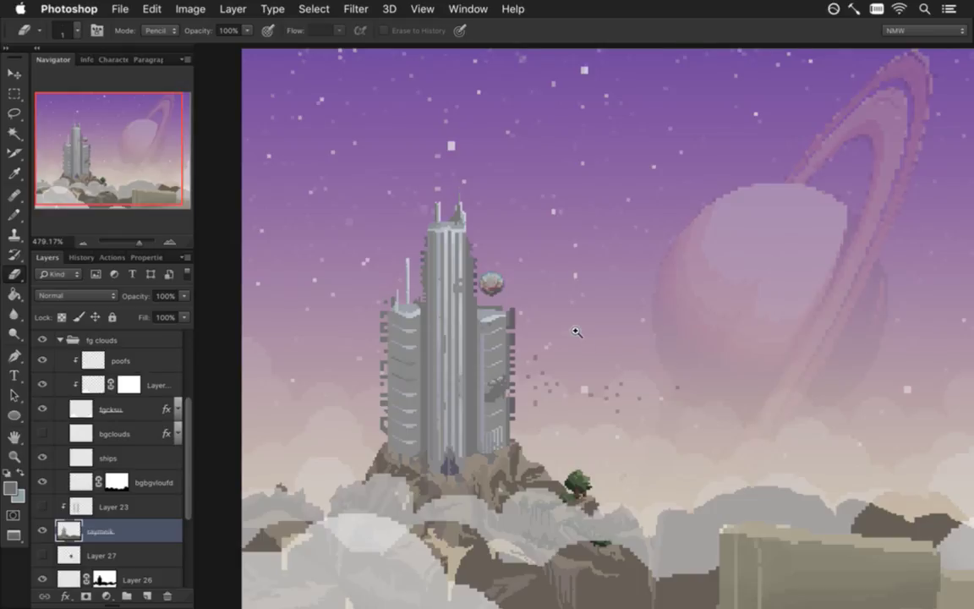
scroll(569, 334, down, 1)
drag(601, 345, 548, 351)
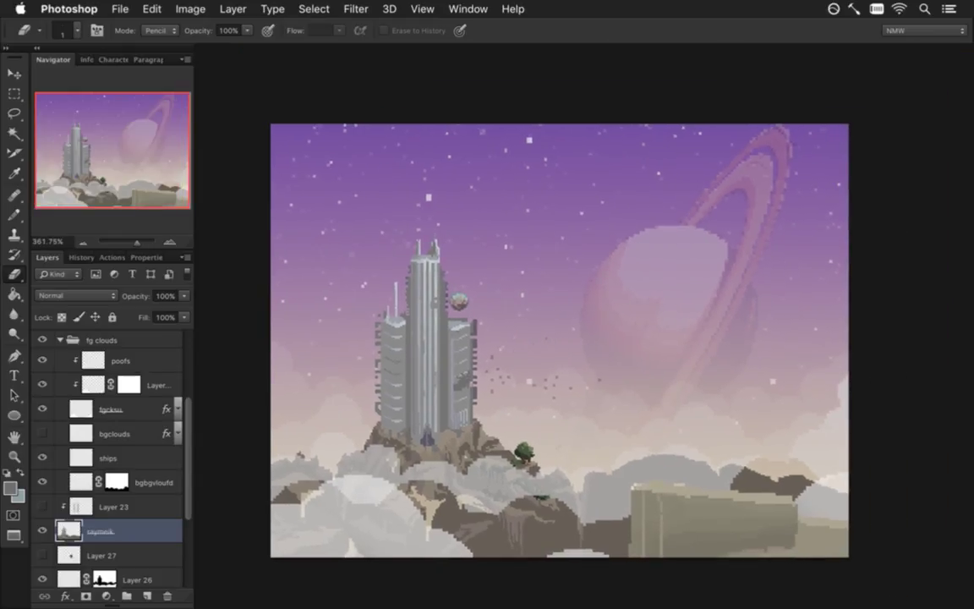
click(118, 434)
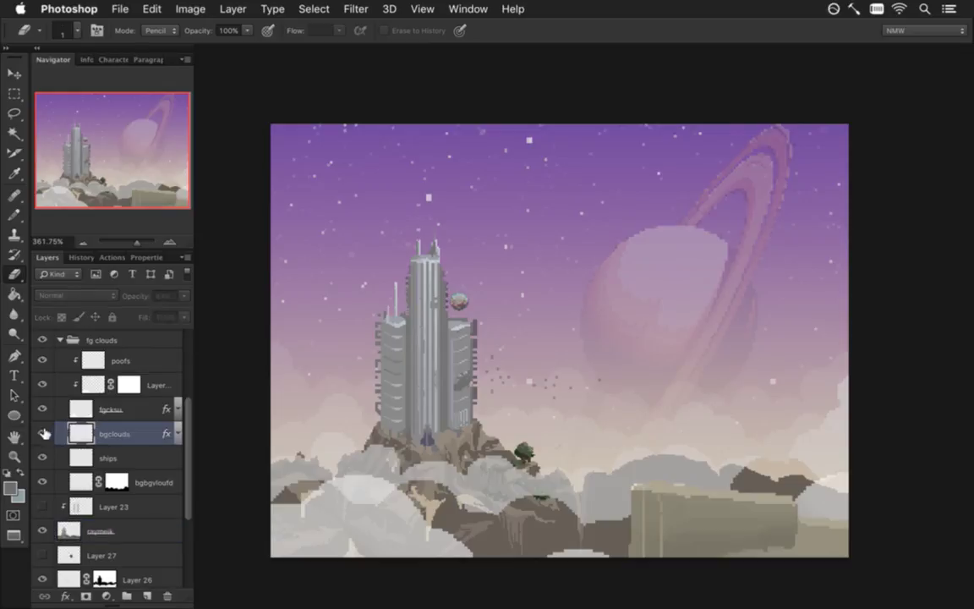
Step: Turn on the bgclouds layer and compare the fg clouds group on and off, leaving it visible
click(43, 433)
click(43, 433)
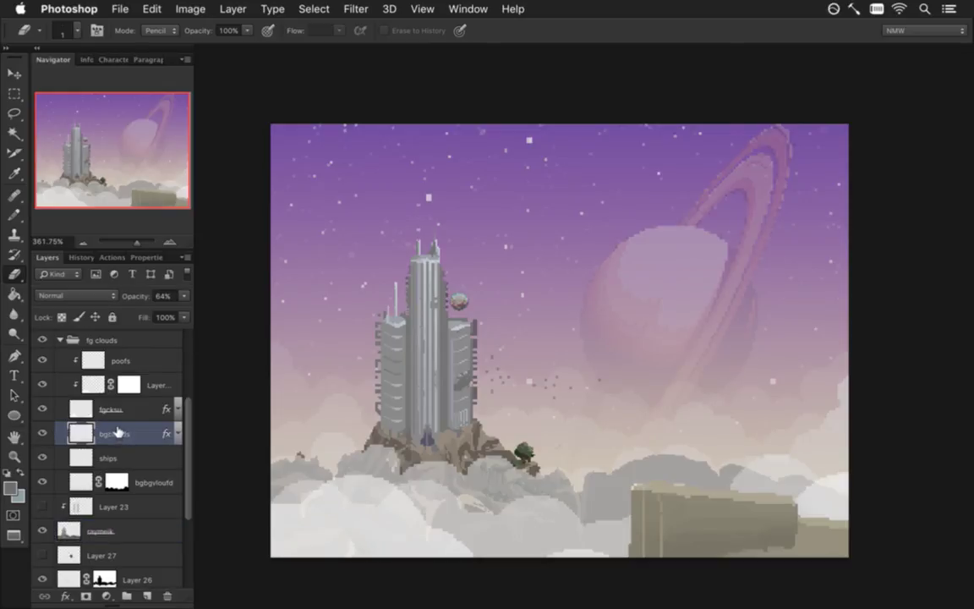
click(78, 457)
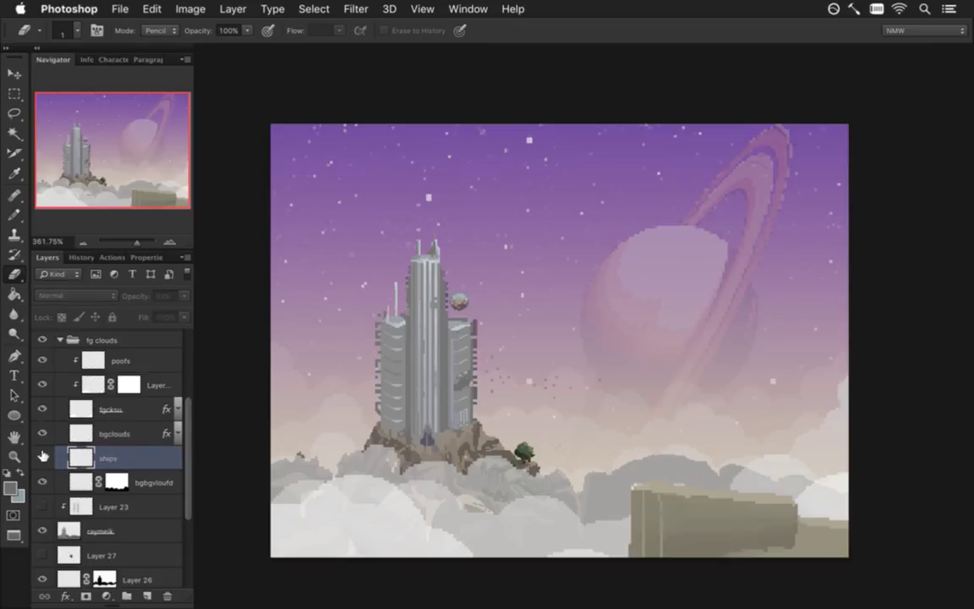
click(61, 339)
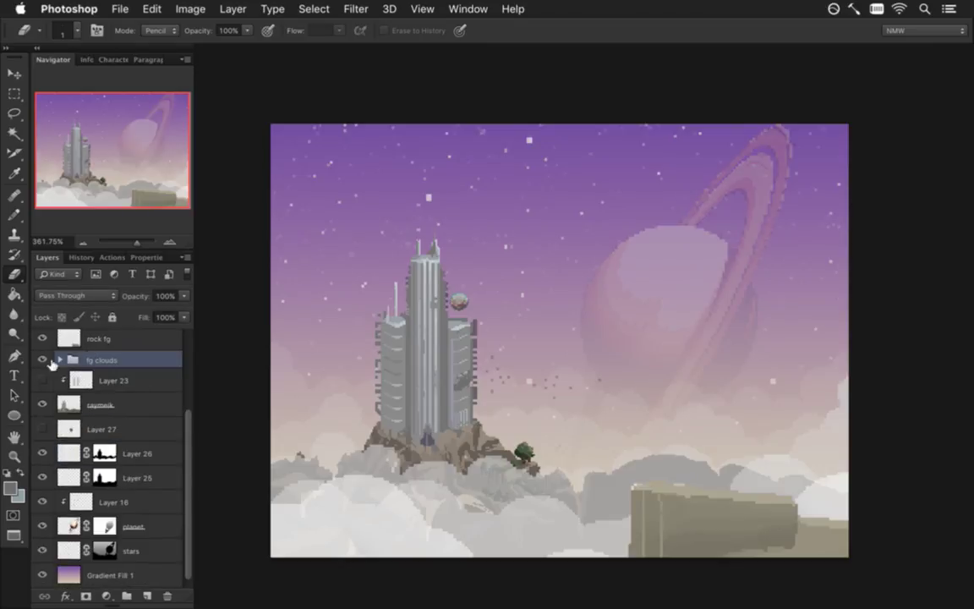
click(44, 361)
click(40, 360)
click(43, 357)
click(41, 357)
Step: Make the light group and the night layer visible
scroll(177, 414, up, 2)
scroll(178, 402, up, 2)
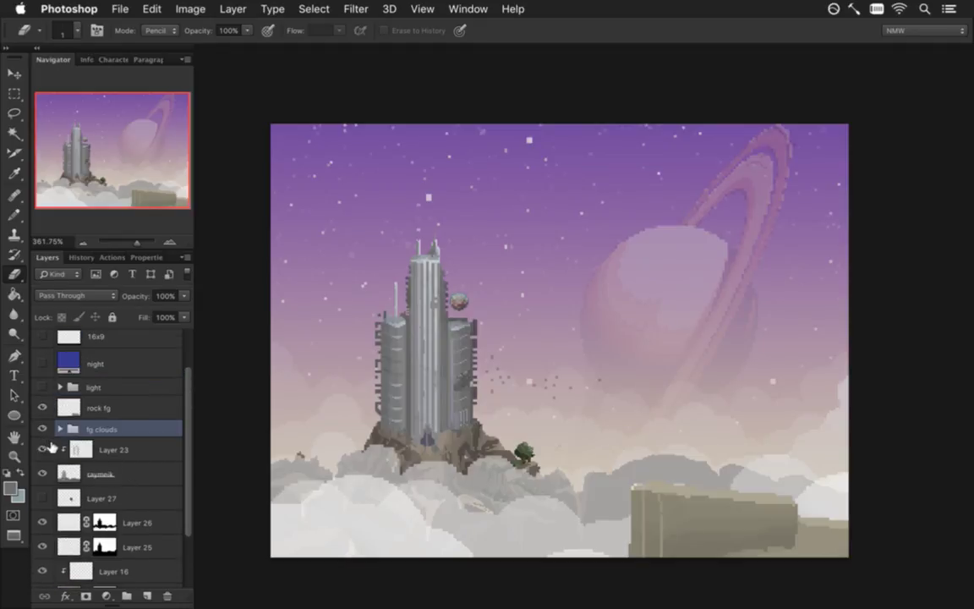
click(43, 387)
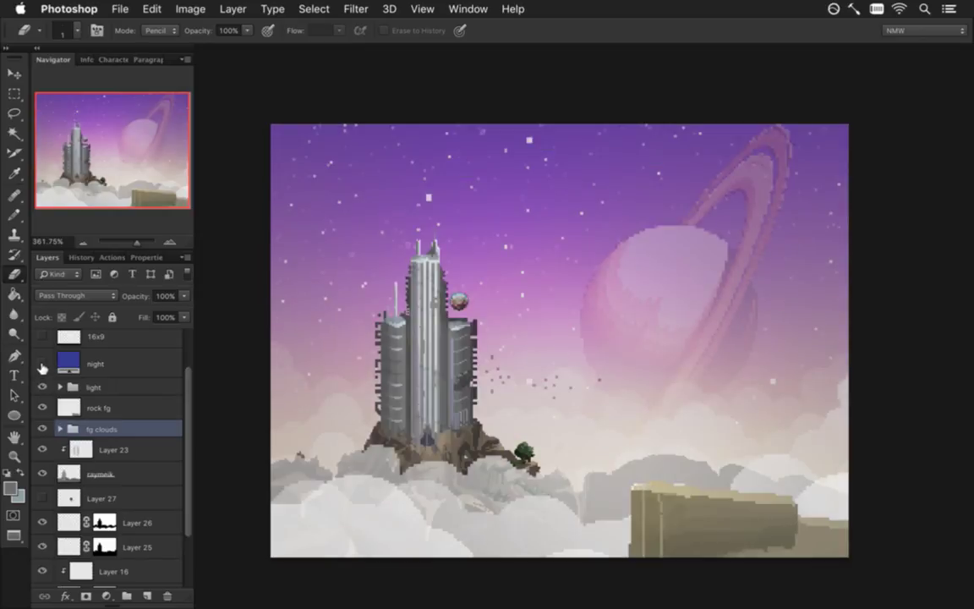
click(41, 364)
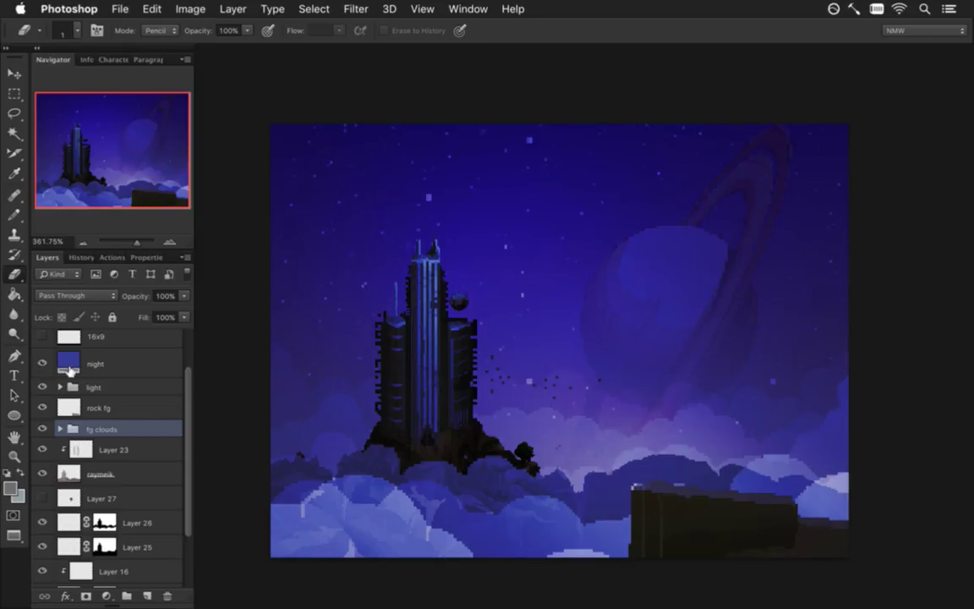
Step: Duplicate the night layer and hide the original night layer
click(72, 365)
drag(74, 365, 74, 395)
click(44, 392)
click(42, 393)
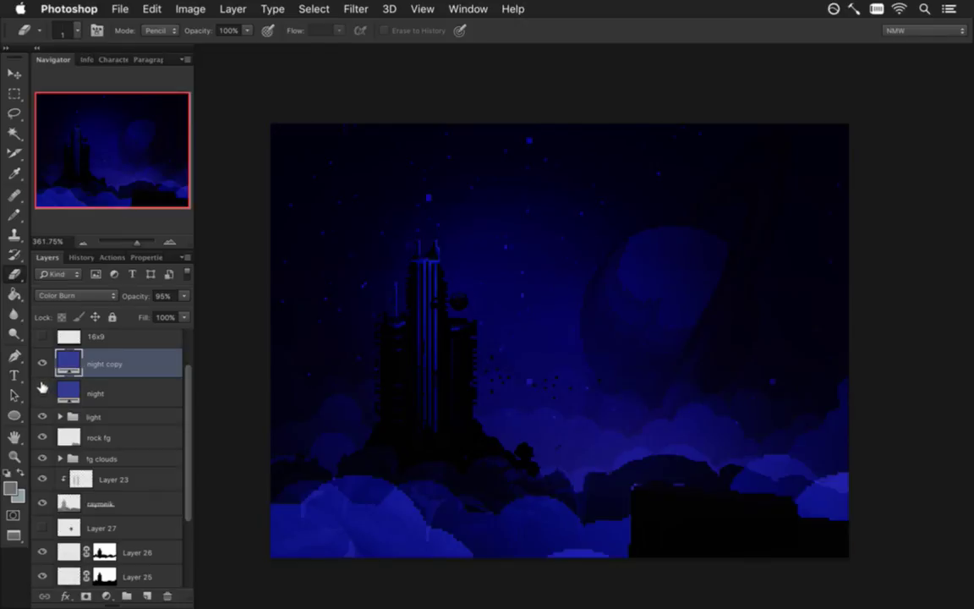
click(42, 392)
Step: Recolour the night copy's fill from blue to pinkish red (92354d)
double_click(72, 366)
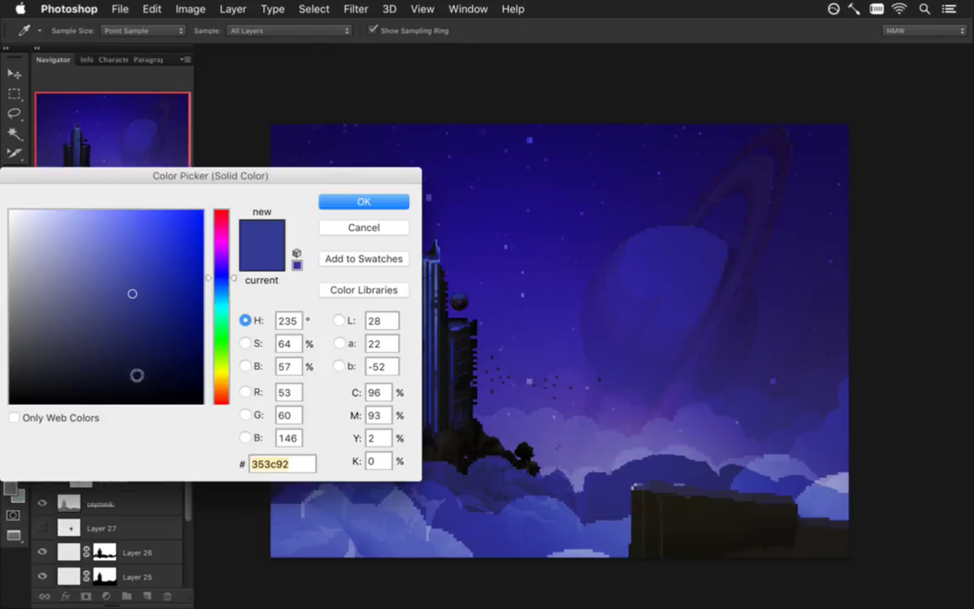
click(223, 240)
drag(225, 240, 225, 233)
drag(304, 175, 189, 294)
click(105, 354)
drag(107, 355, 103, 339)
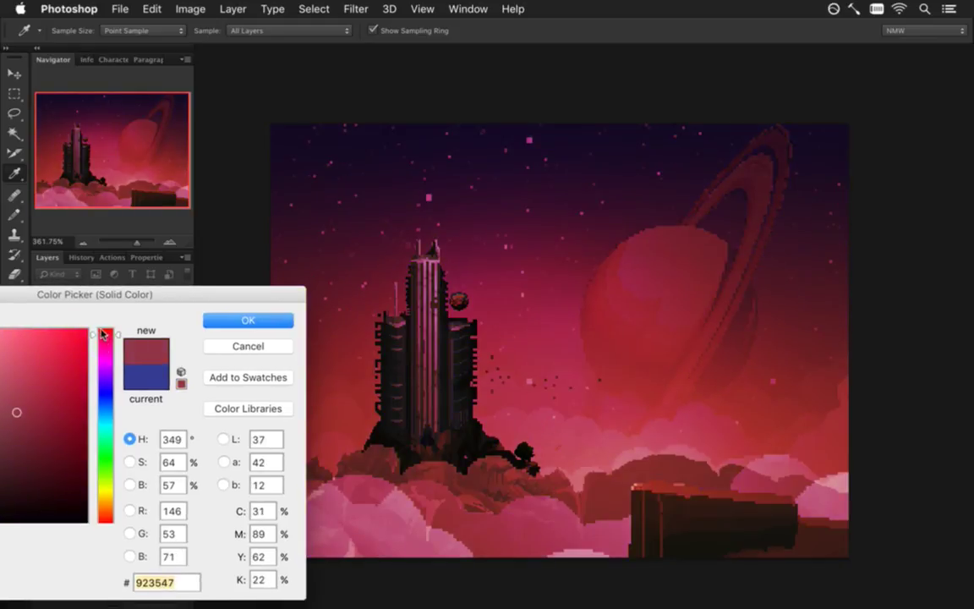
mouse_move(100, 338)
mouse_down()
mouse_move(102, 327)
mouse_move(102, 531)
mouse_up()
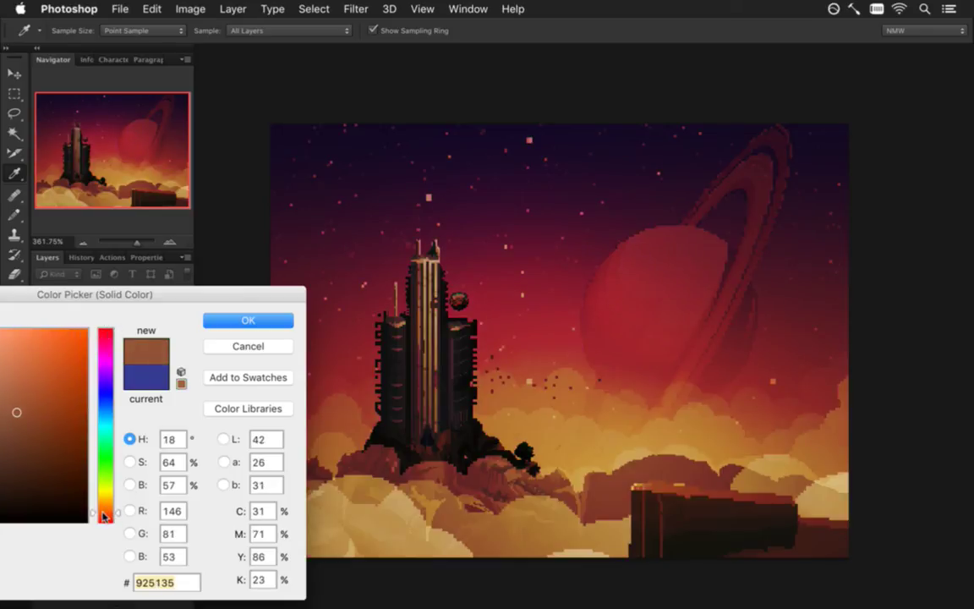
drag(108, 333, 104, 333)
click(239, 322)
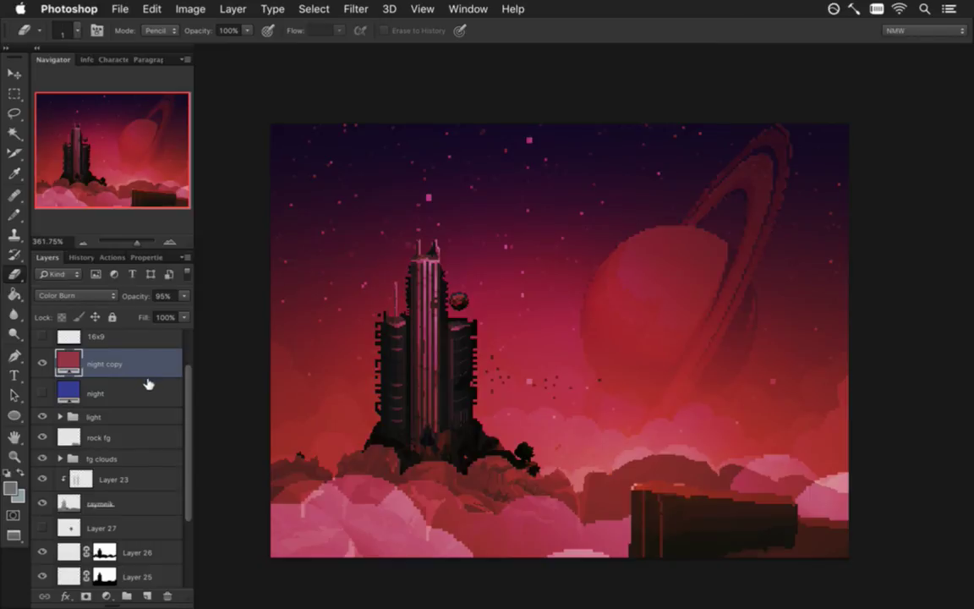
Step: Duplicate night copy as night copy 2 and set its colour's saturation to 0 (grey)
key(ctrl+j)
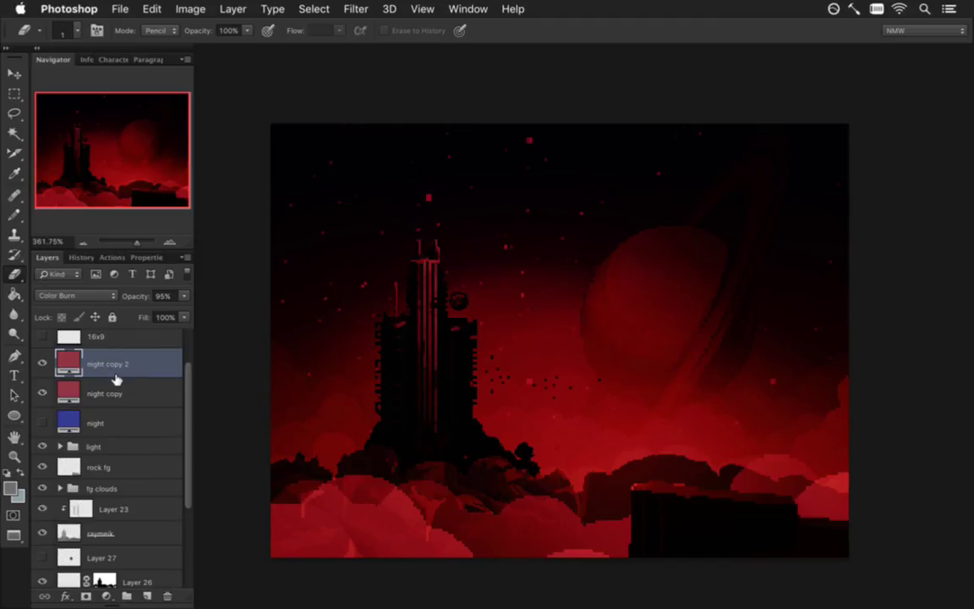
double_click(69, 359)
click(245, 461)
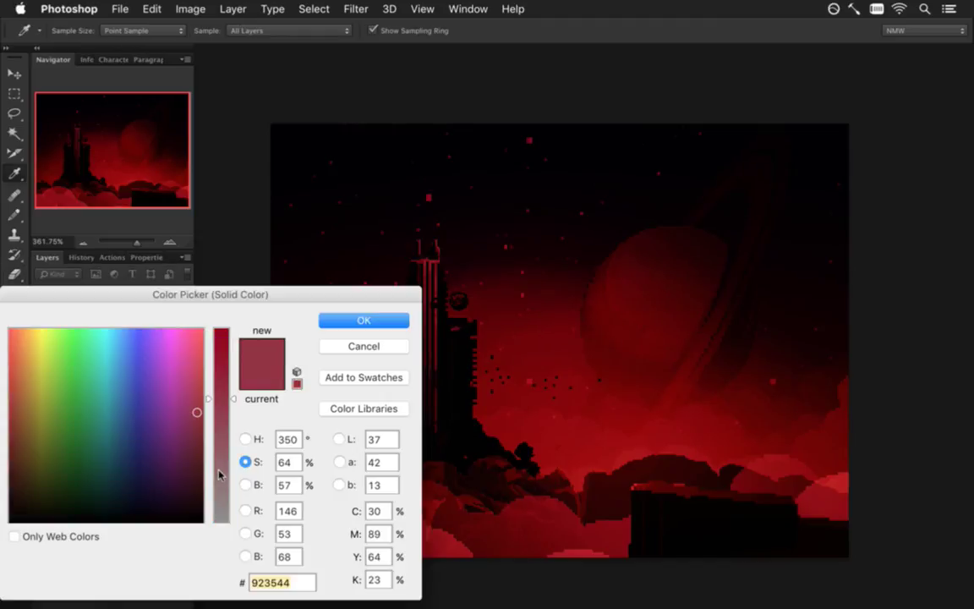
drag(217, 475, 217, 520)
click(336, 320)
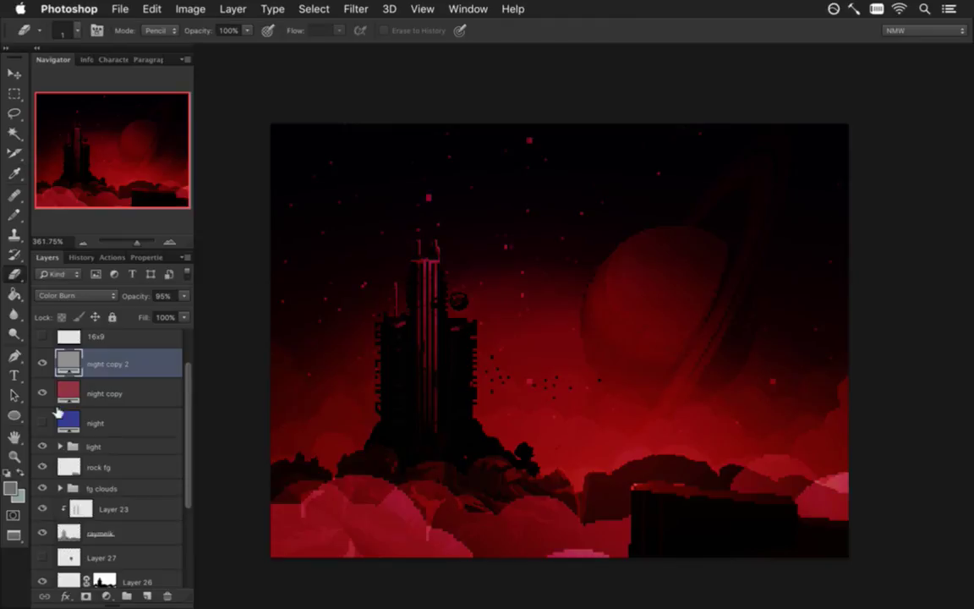
Step: Set the red night copy layer's opacity to 33%
click(68, 391)
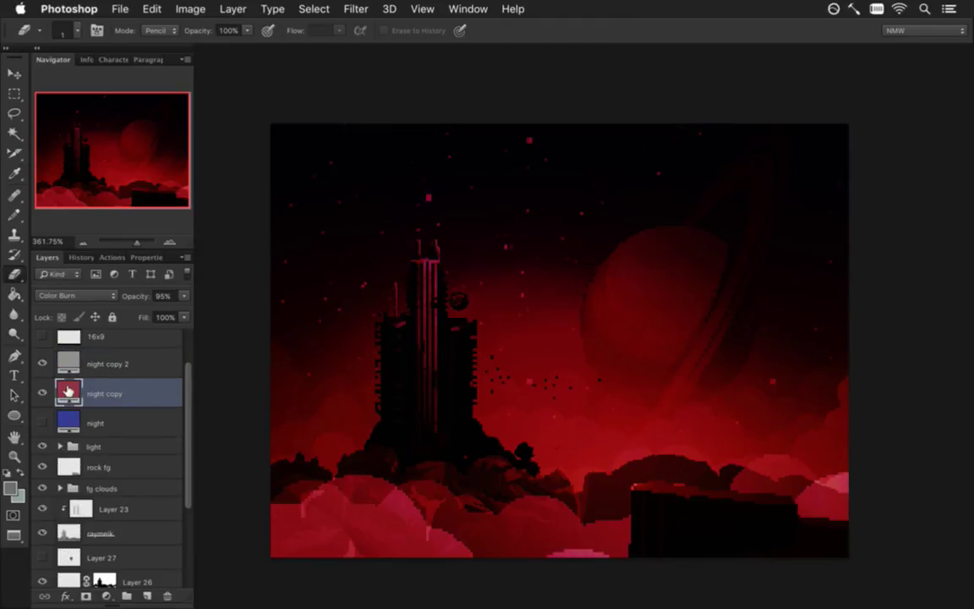
click(184, 296)
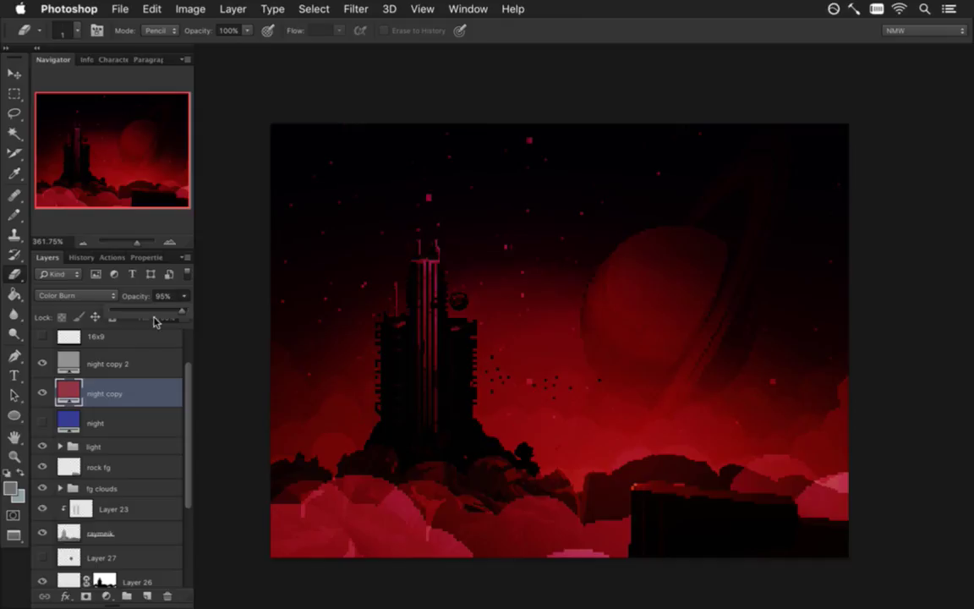
click(138, 309)
drag(137, 313, 144, 315)
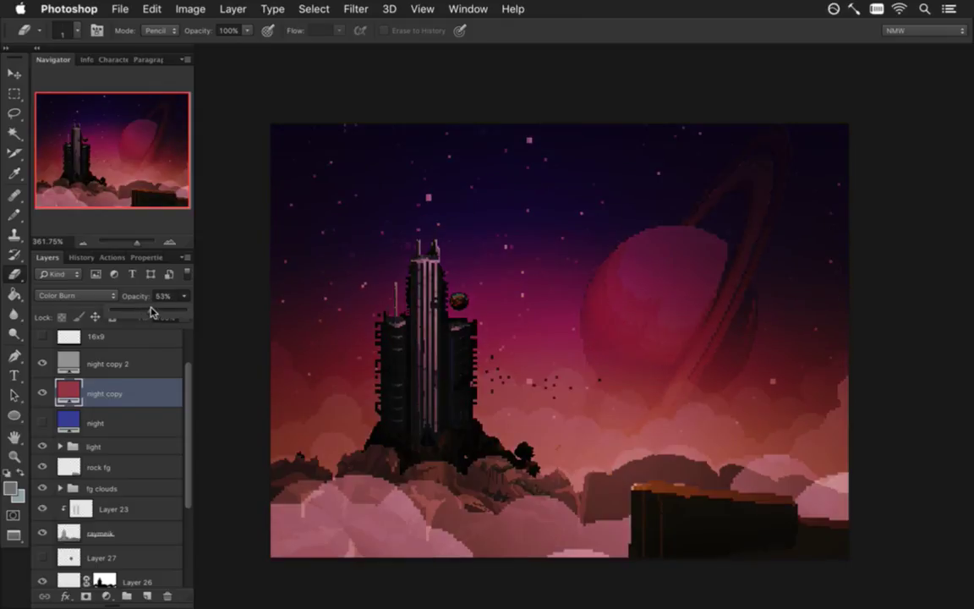
drag(151, 313, 153, 312)
drag(148, 309, 142, 309)
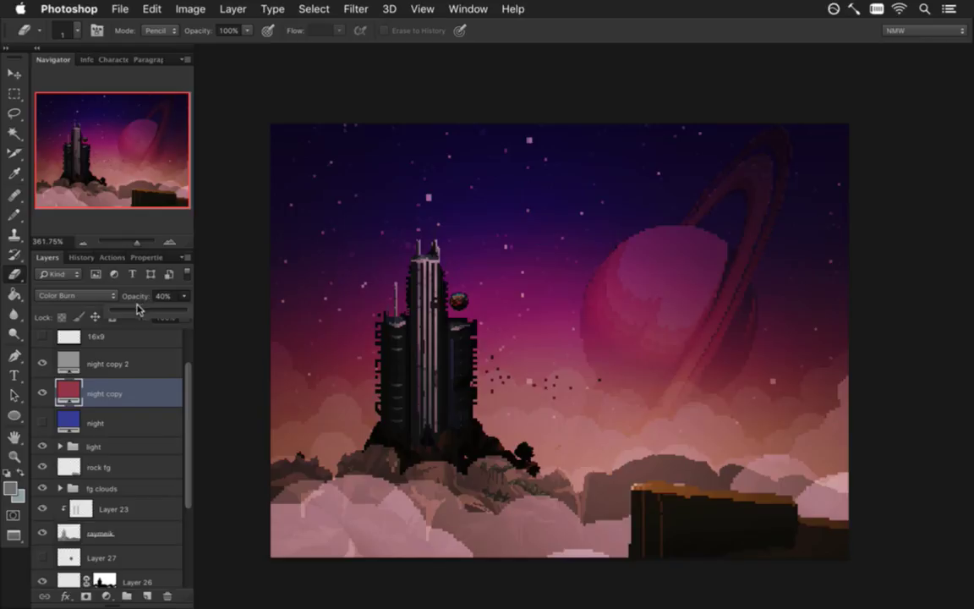
mouse_move(141, 309)
mouse_down()
mouse_move(179, 313)
mouse_move(110, 317)
mouse_move(131, 314)
mouse_up()
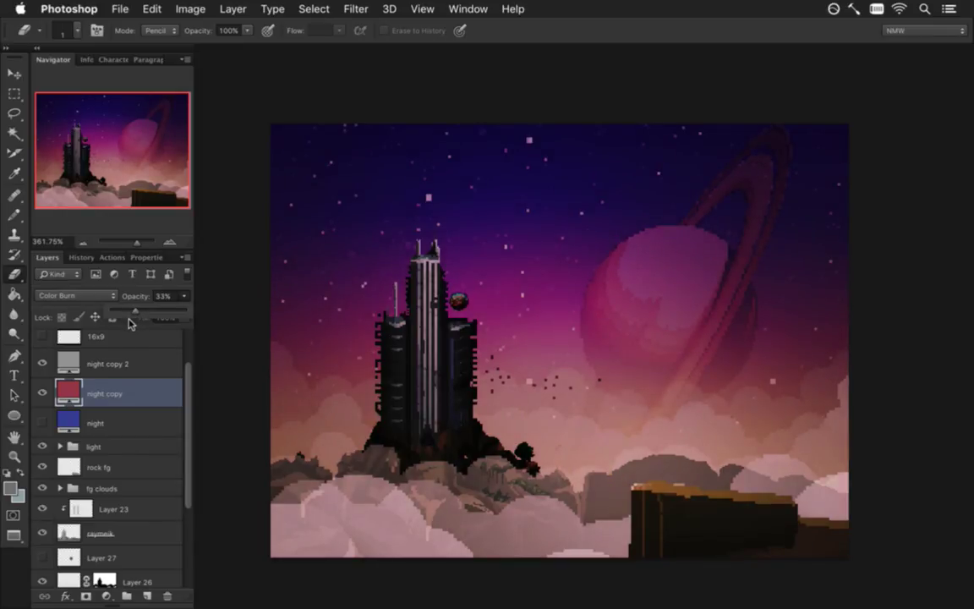
click(123, 283)
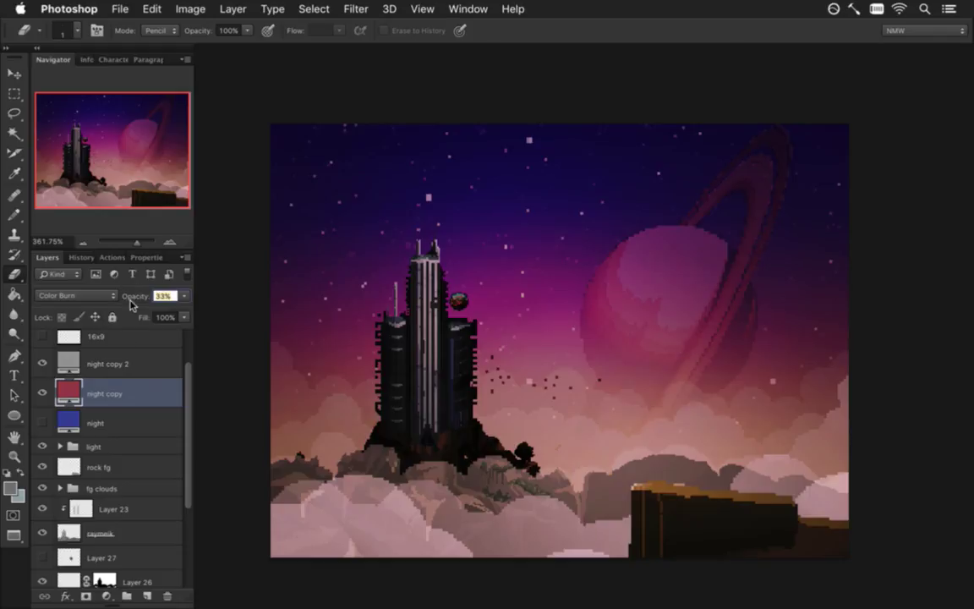
Step: Save, then compare the scene by toggling the night copies, light group and blue night layer
key(ctrl+s)
click(43, 391)
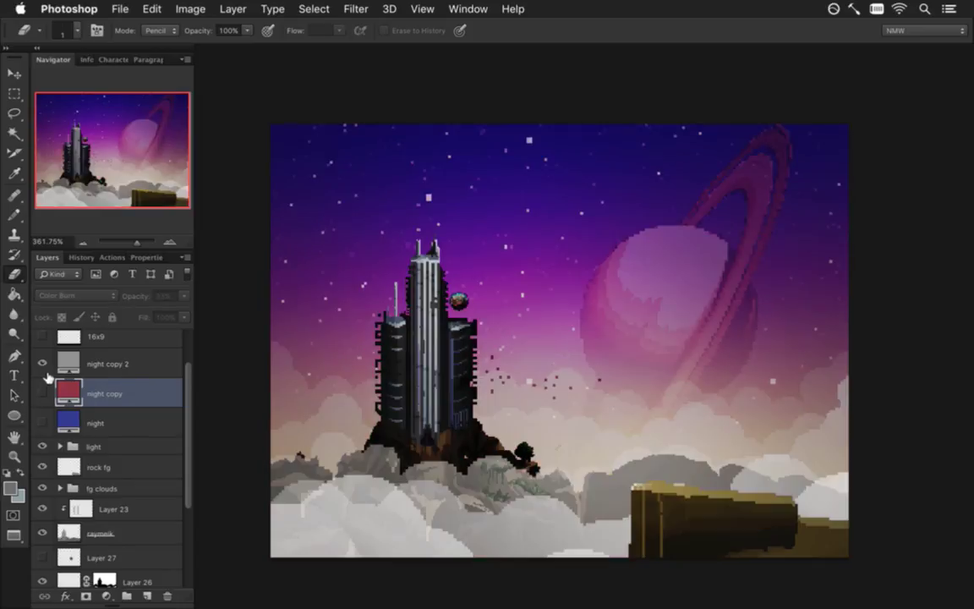
click(44, 363)
click(44, 363)
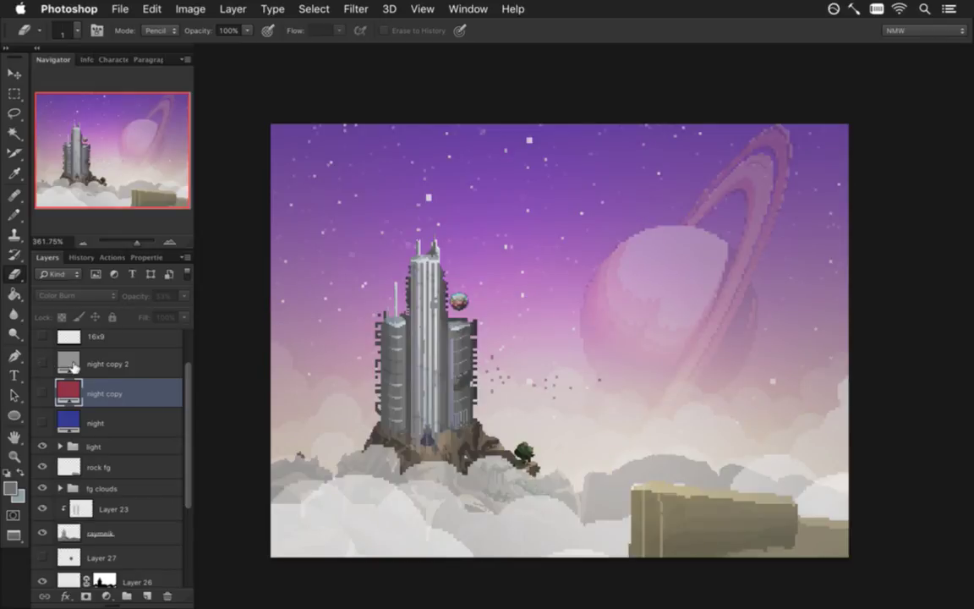
click(42, 445)
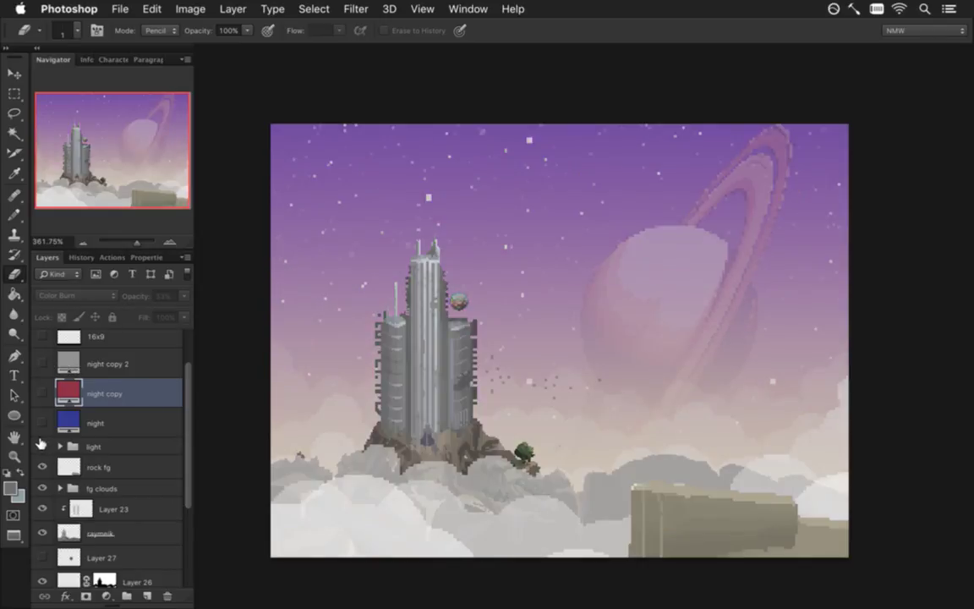
click(41, 446)
click(42, 440)
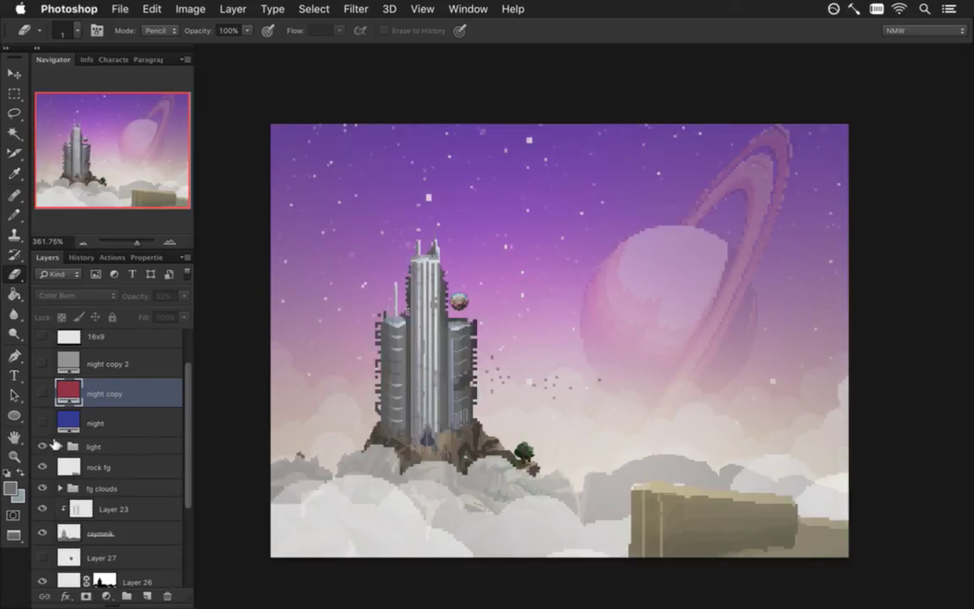
click(60, 446)
mouse_move(189, 422)
mouse_down()
mouse_move(186, 457)
mouse_move(182, 413)
mouse_up()
click(60, 446)
click(43, 423)
Step: Show night copy 2 and the night copy tint again, save, and switch to Xcode
scroll(186, 457, down, 2)
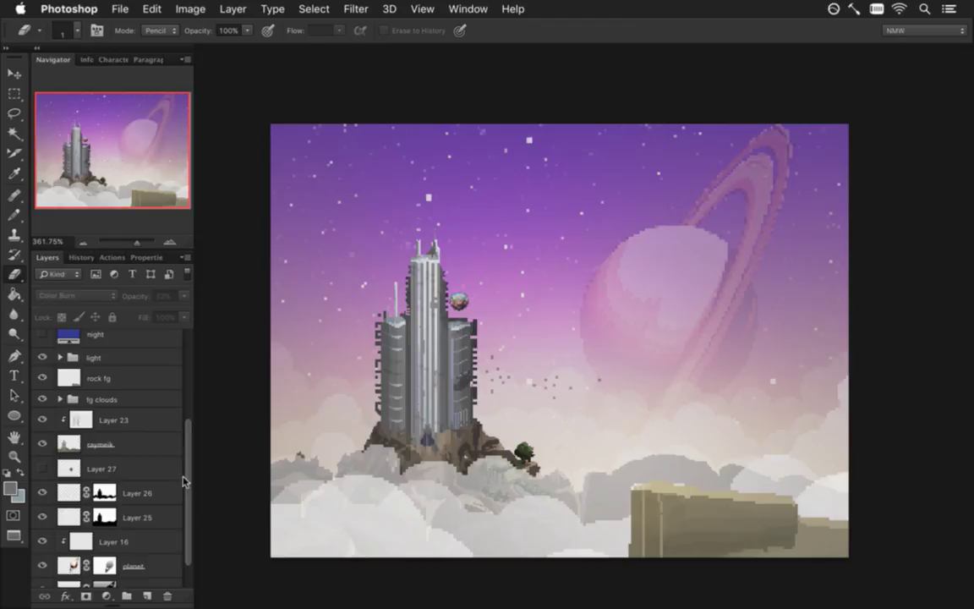
scroll(186, 465, up, 1)
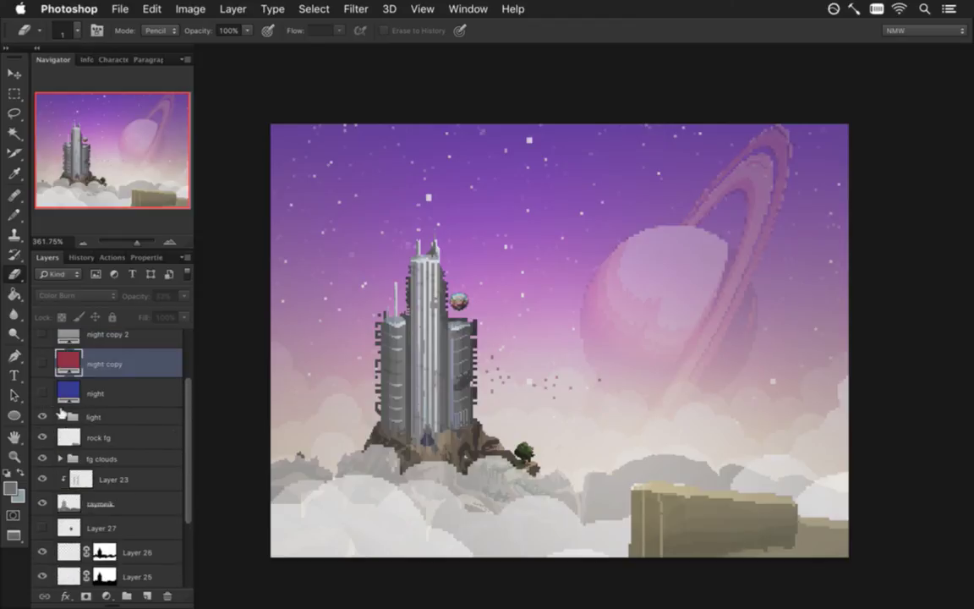
scroll(170, 347, up, 2)
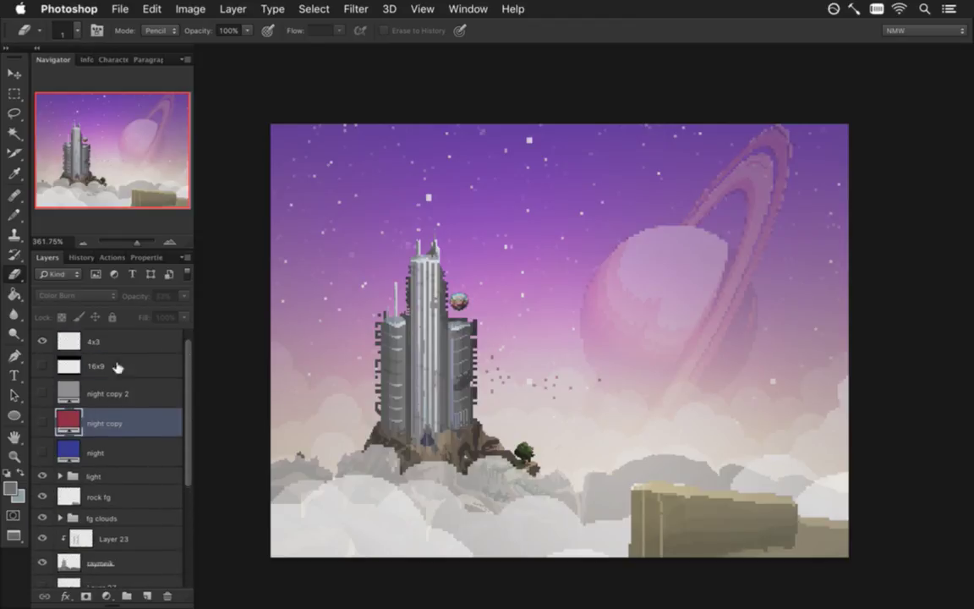
click(41, 392)
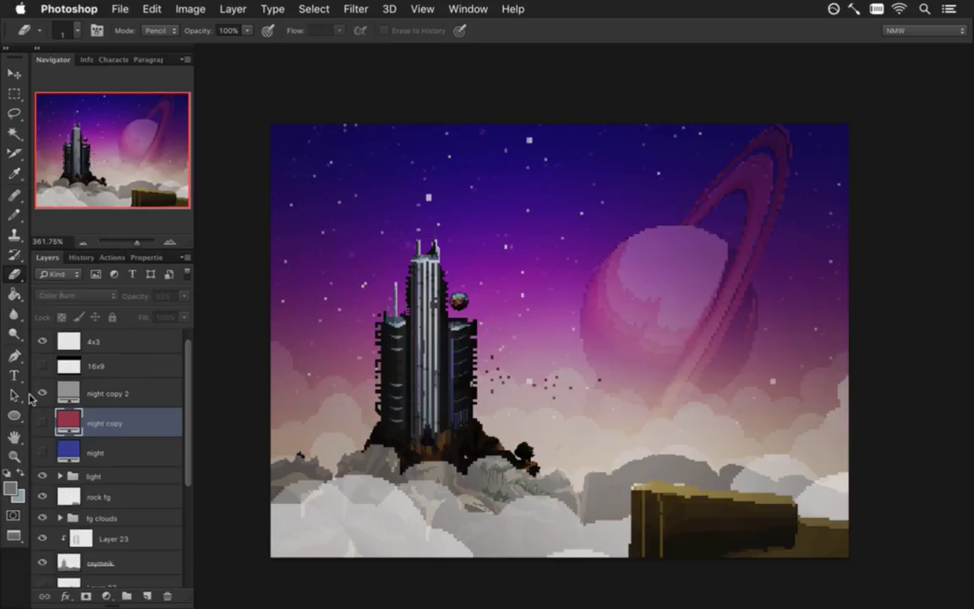
click(44, 422)
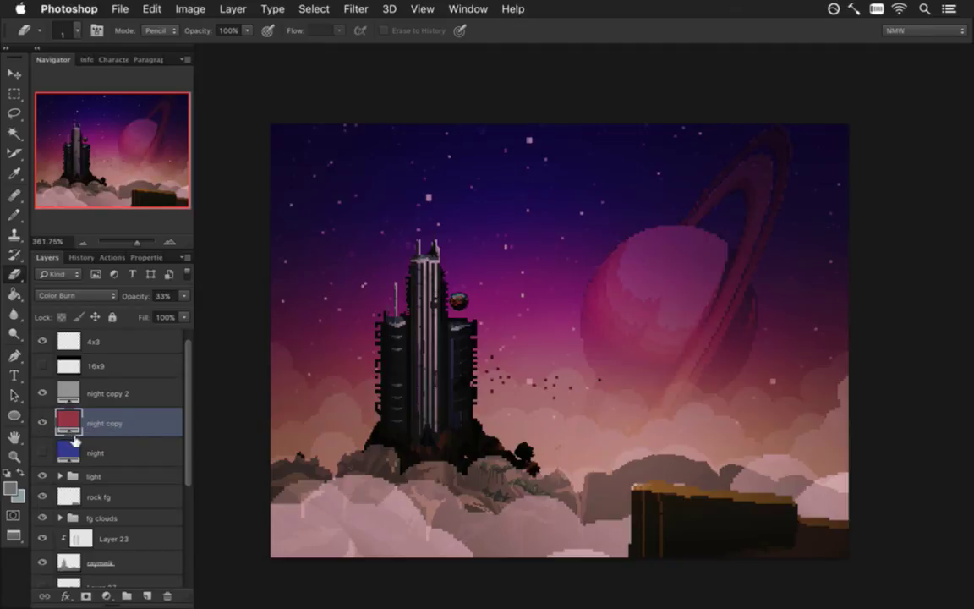
key(ctrl+s)
key(super+Tab)
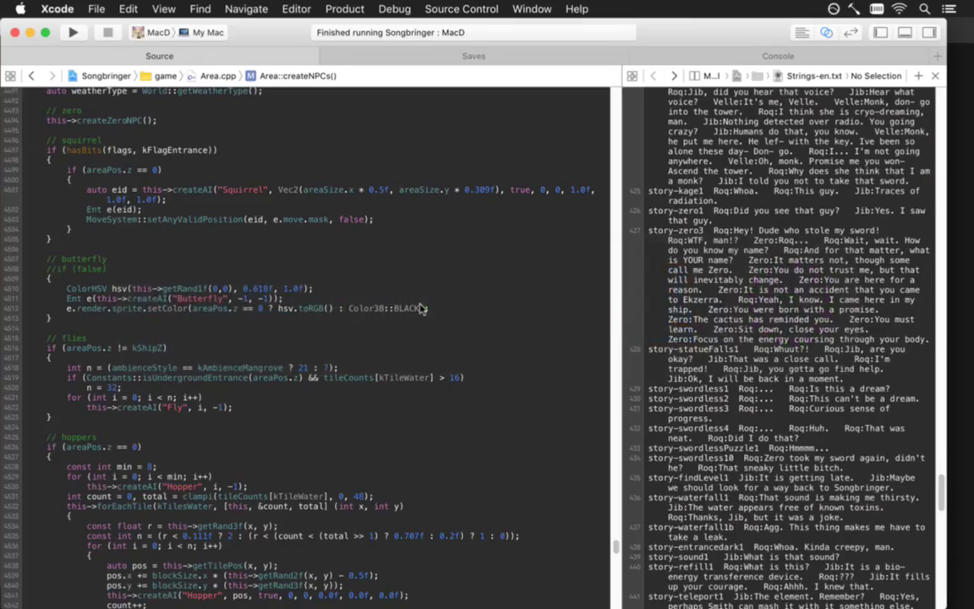
Step: Change skipToIntro from 0 to 1 in Saves.txt
triple_click(372, 258)
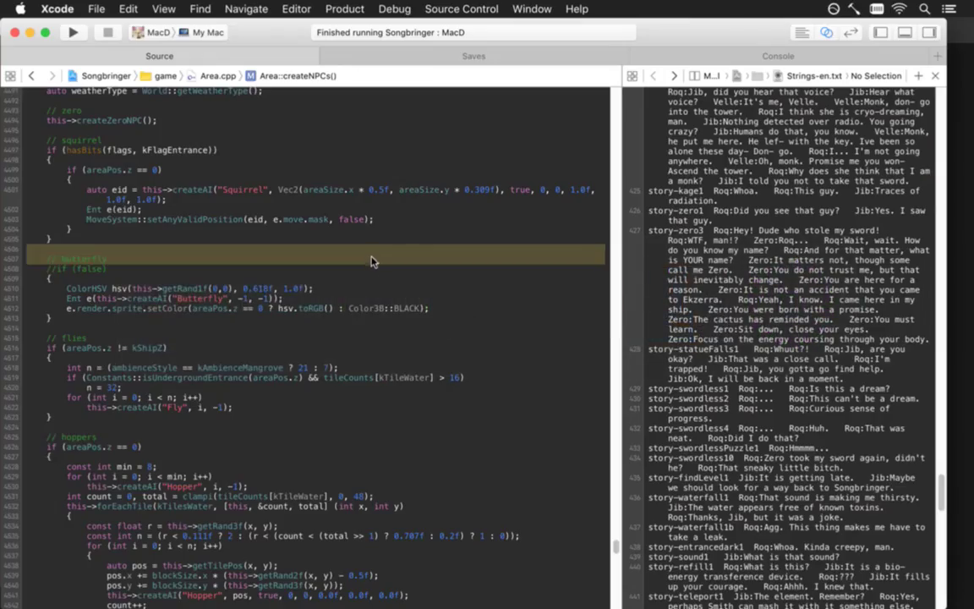
click(369, 264)
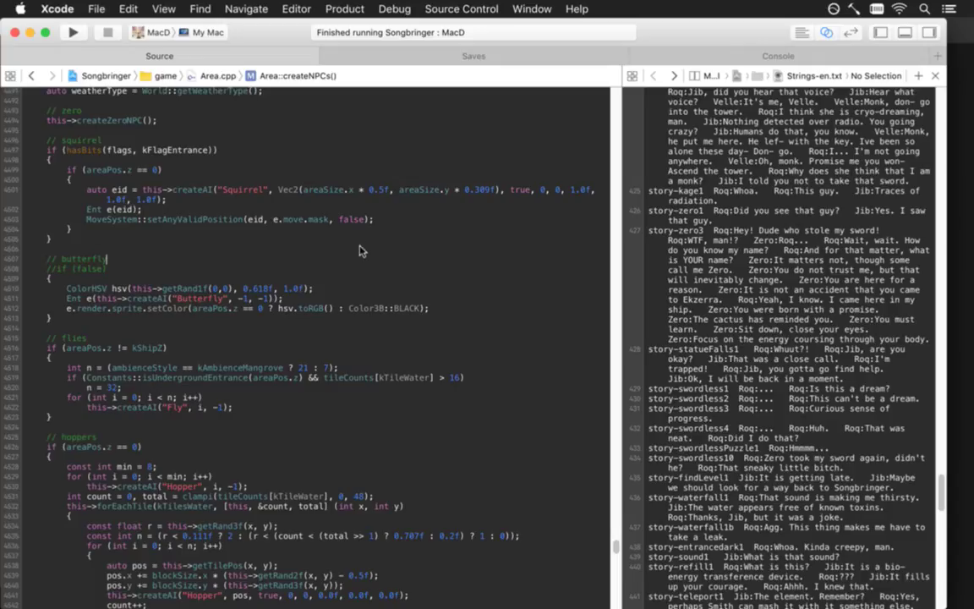
click(399, 55)
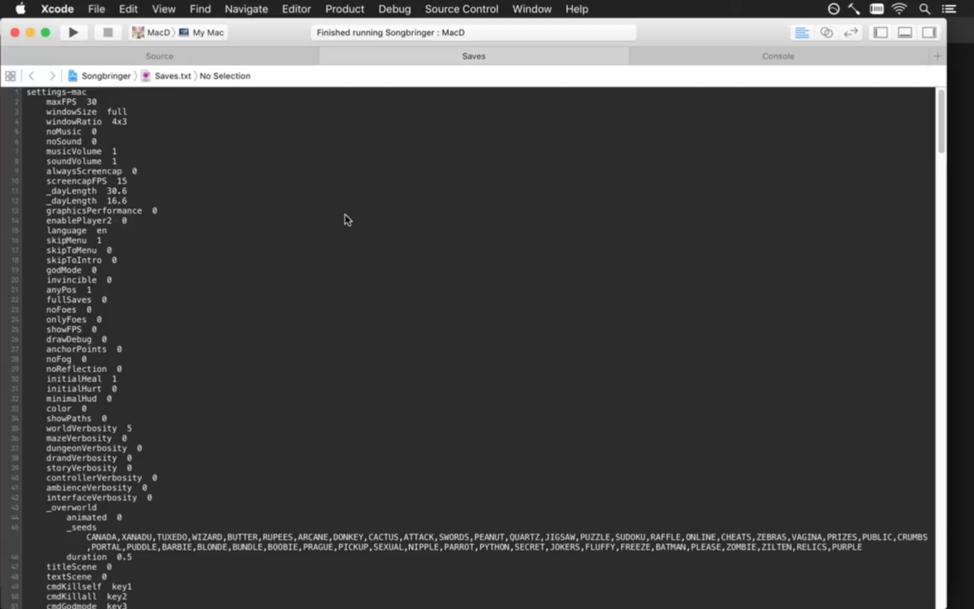
double_click(112, 260)
text(1)
Step: Run Songbringer again from the Source tab, then return to Photoshop
click(140, 56)
key(super+r)
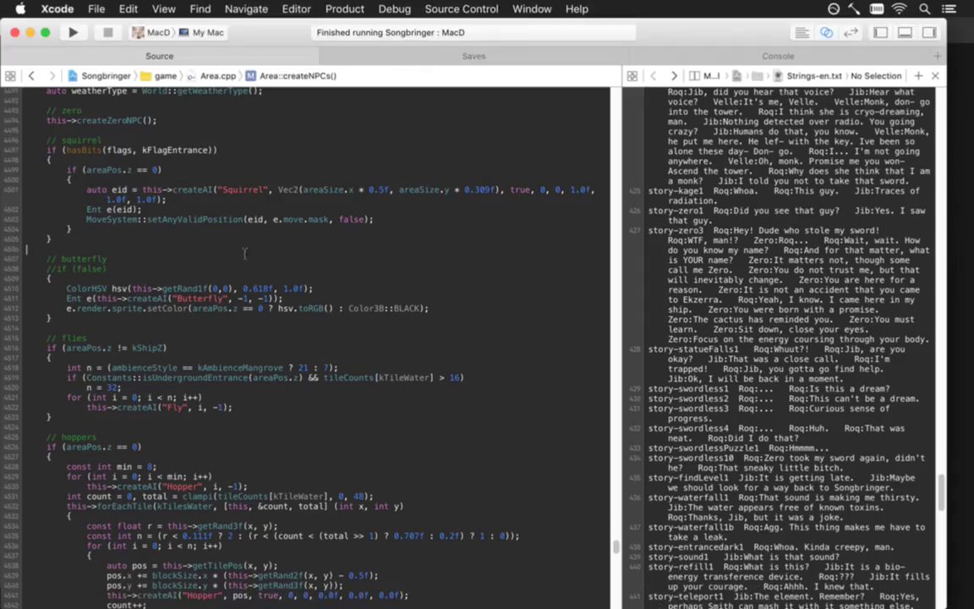
key(super+Tab)
Step: Hide the pink night copy tint layer and make night copy 2 the active layer
click(270, 324)
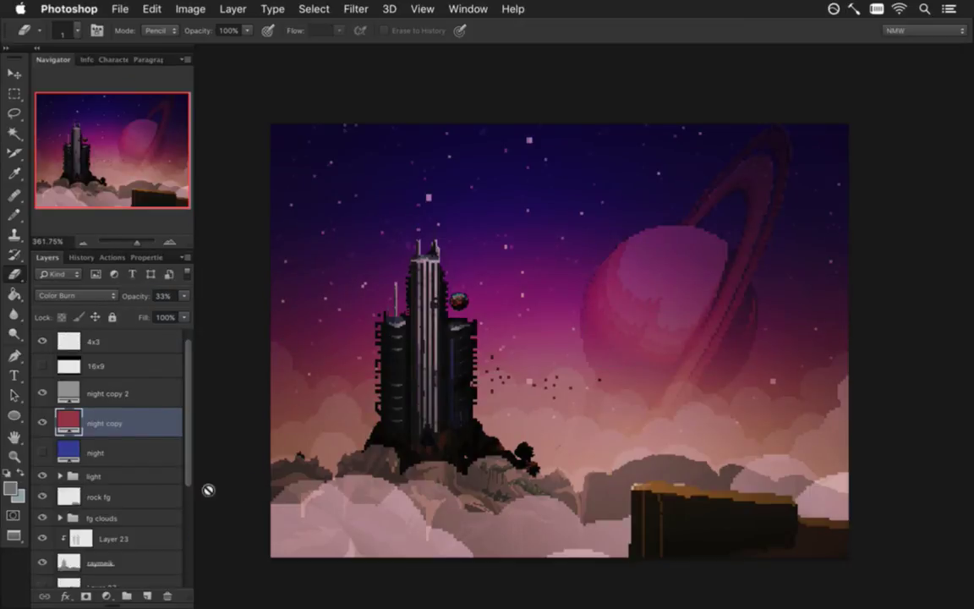
click(43, 420)
click(43, 394)
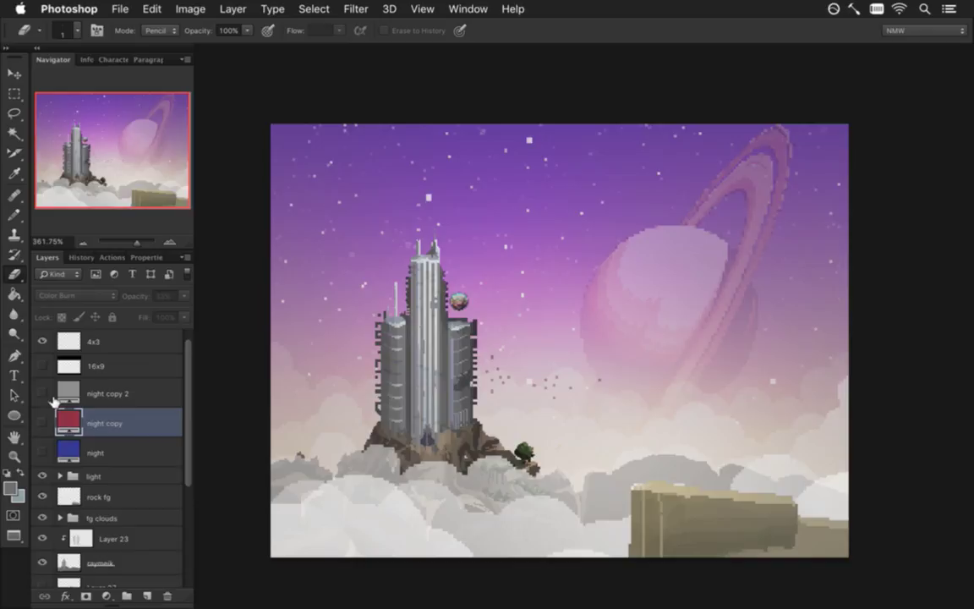
click(44, 394)
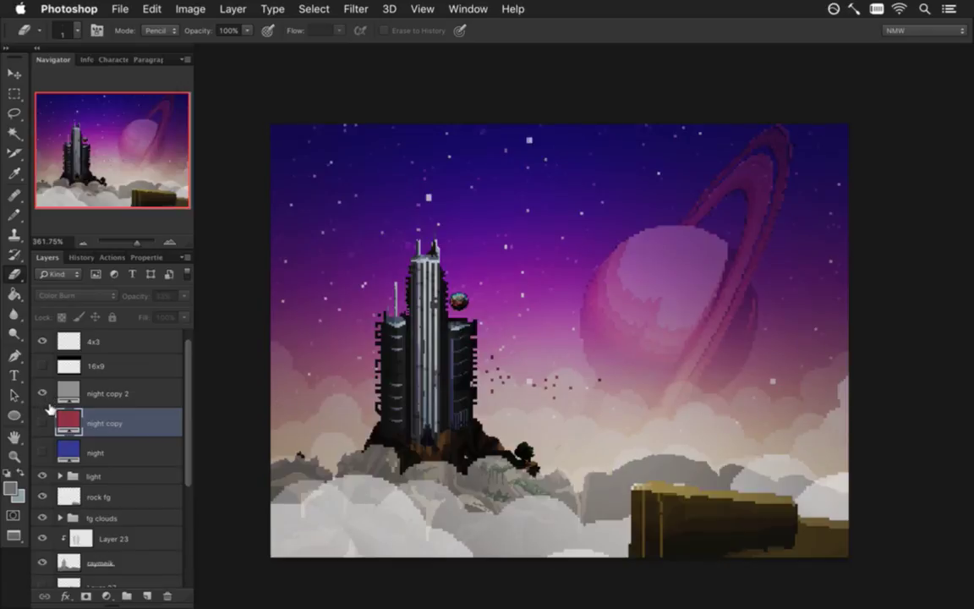
click(101, 393)
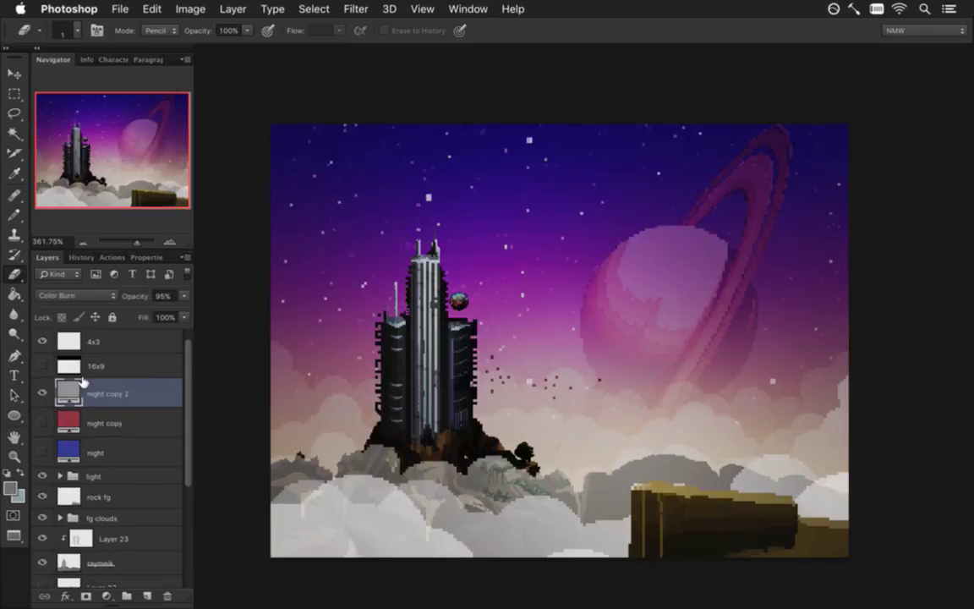
click(184, 298)
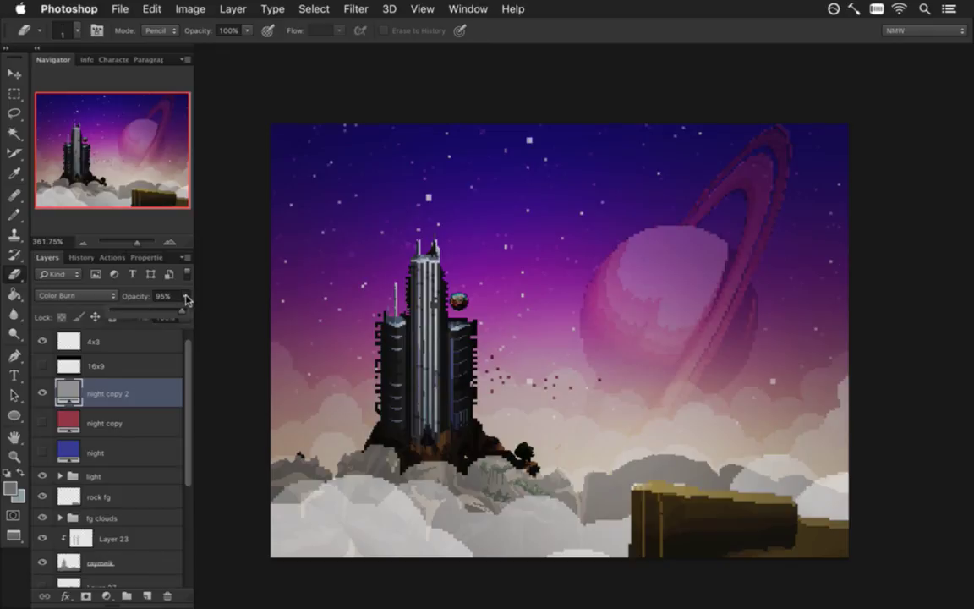
click(184, 296)
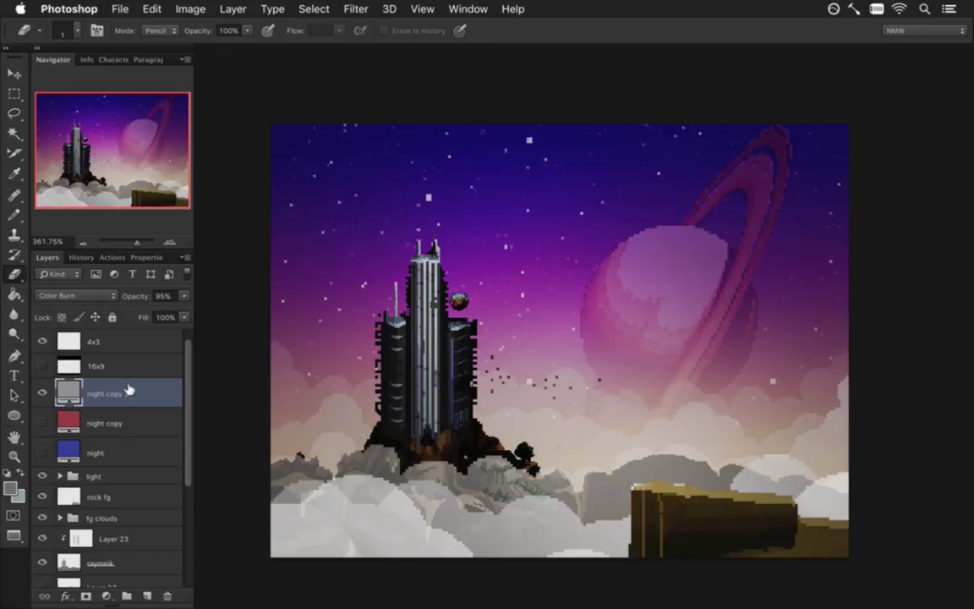
Step: Duplicate night copy 2 as night copy 3, hide the original, and set opacity to 50%
key(super+j)
click(43, 422)
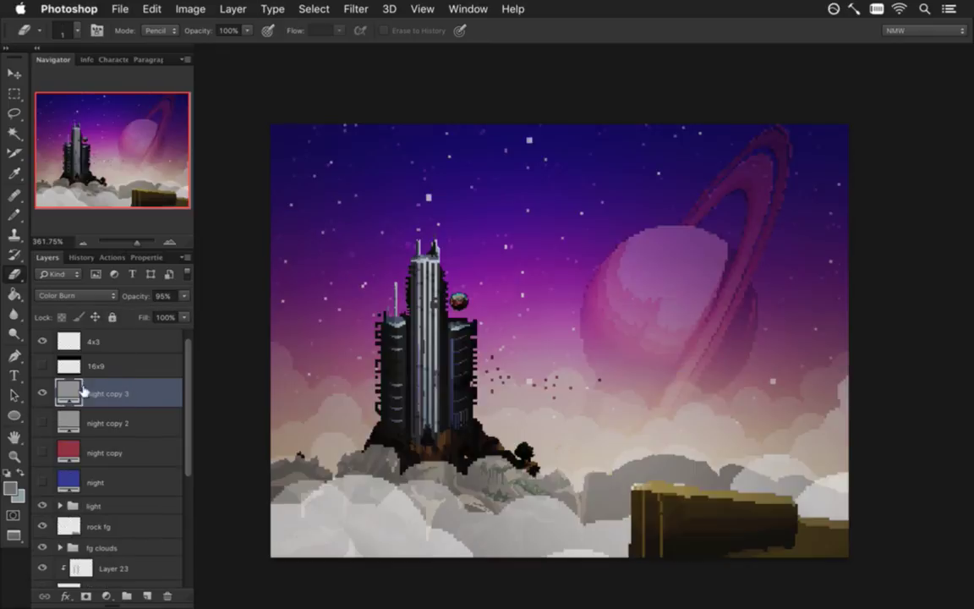
click(185, 296)
mouse_move(169, 307)
mouse_down()
mouse_move(123, 315)
mouse_move(146, 314)
mouse_up()
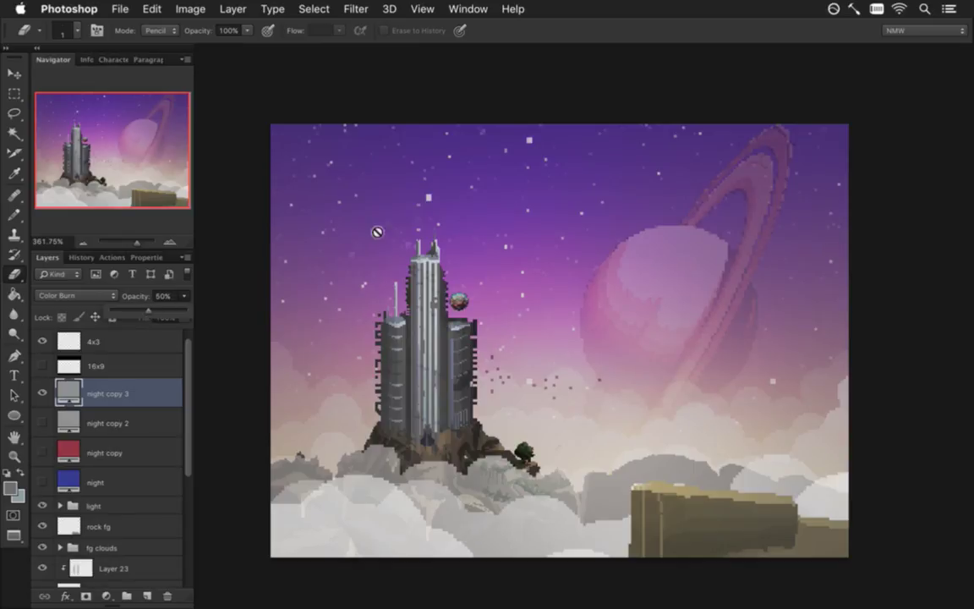
key(super+Tab)
click(290, 311)
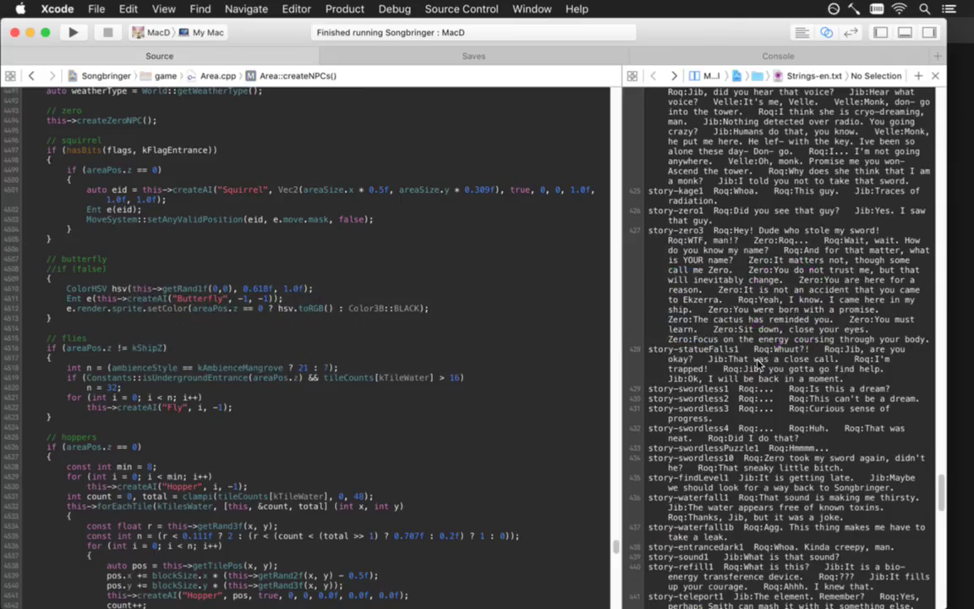
Step: Search Strings-en.txt for 'for me' and delete 'For medicines rumored to be found' from story-intro1
key(super+Up)
key(super+f)
text(for)
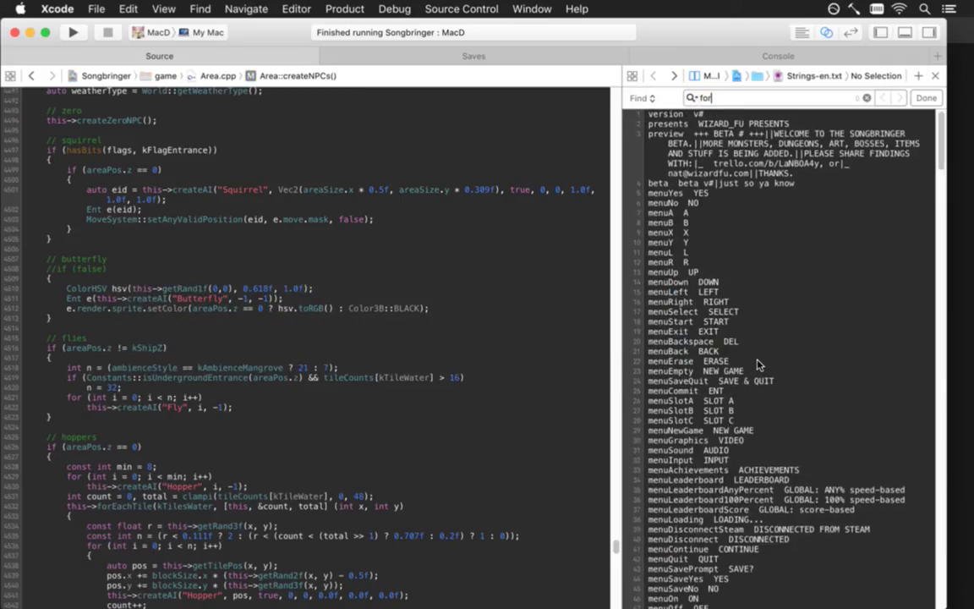
text( me)
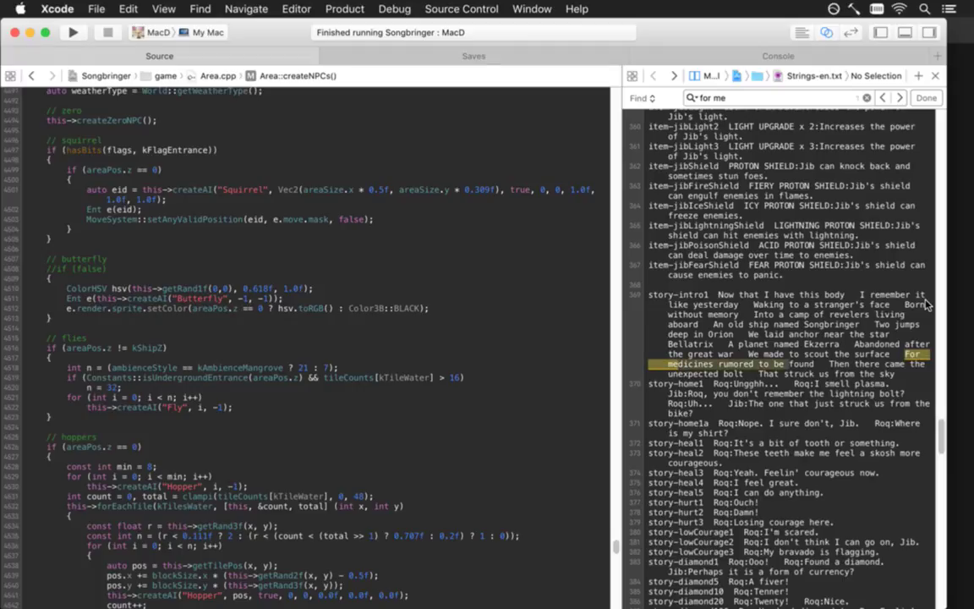
key(BackSpace)
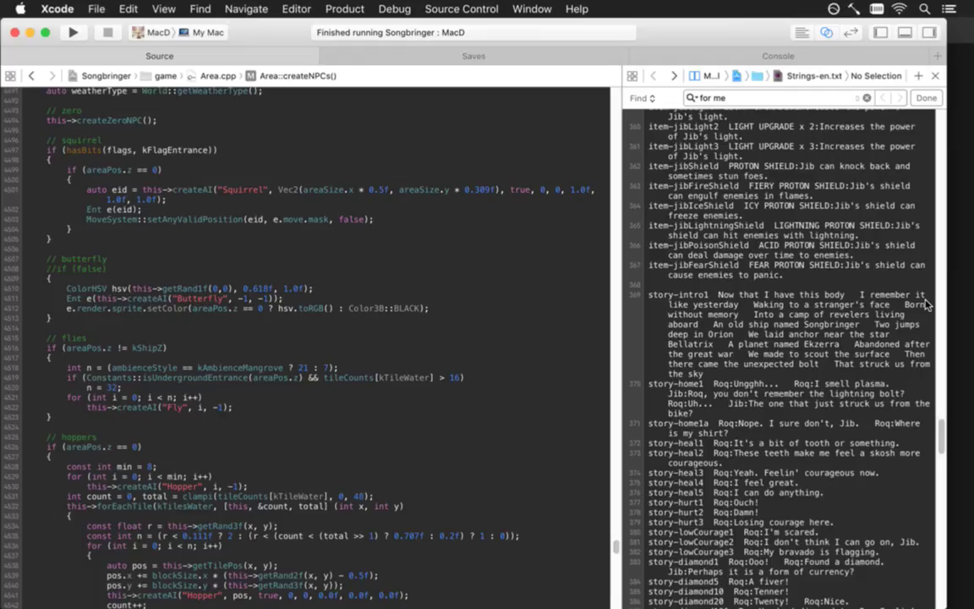
key(Left)
key(Left)
key(Left)
Step: Save the edited Strings-en.txt, review the intro lines, and return to Photoshop
key(super+s)
key(Left)
key(Left)
key(Left)
key(Left)
key(Left)
key(Left)
key(Left)
key(Left)
key(Down)
key(Down)
key(Down)
key(super+Tab)
key(super+Tab)
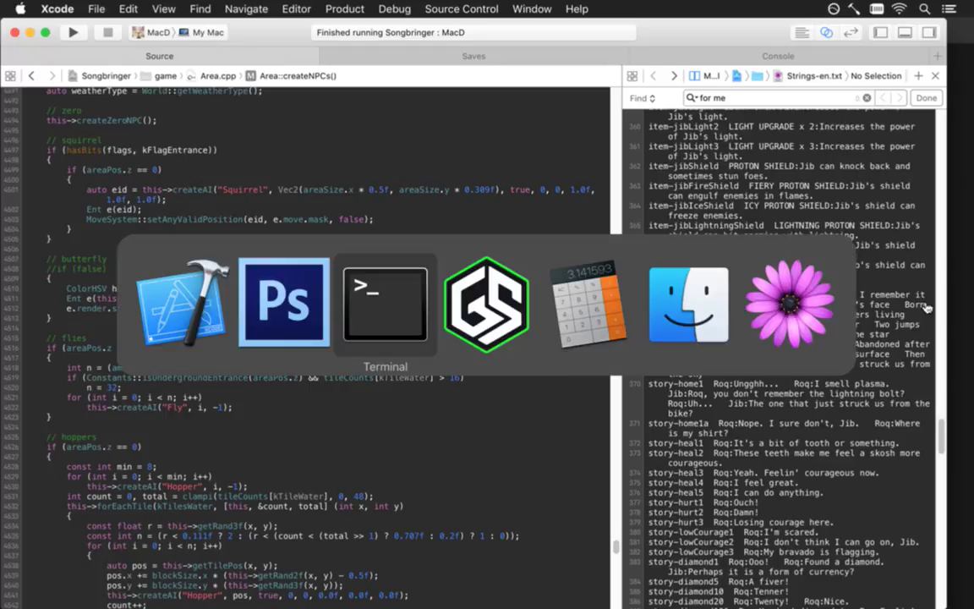
key(super+Tab)
key(super+Tab)
key(super+Tab)
key(super+Tab)
key(super+Tab)
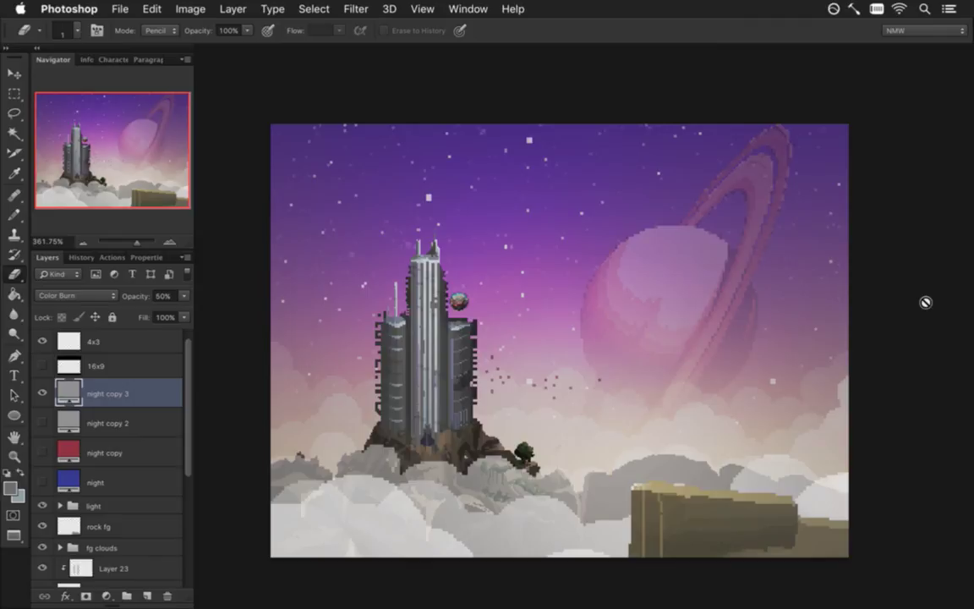
Step: Choose the Rectangular Marquee tool and browse the Image menu for canvas resizing
key(m)
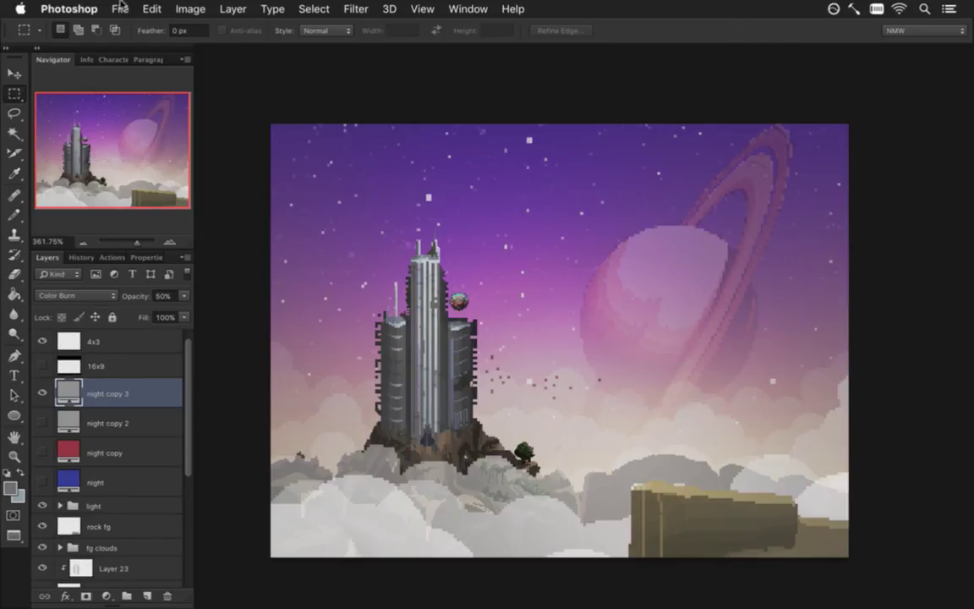
click(120, 8)
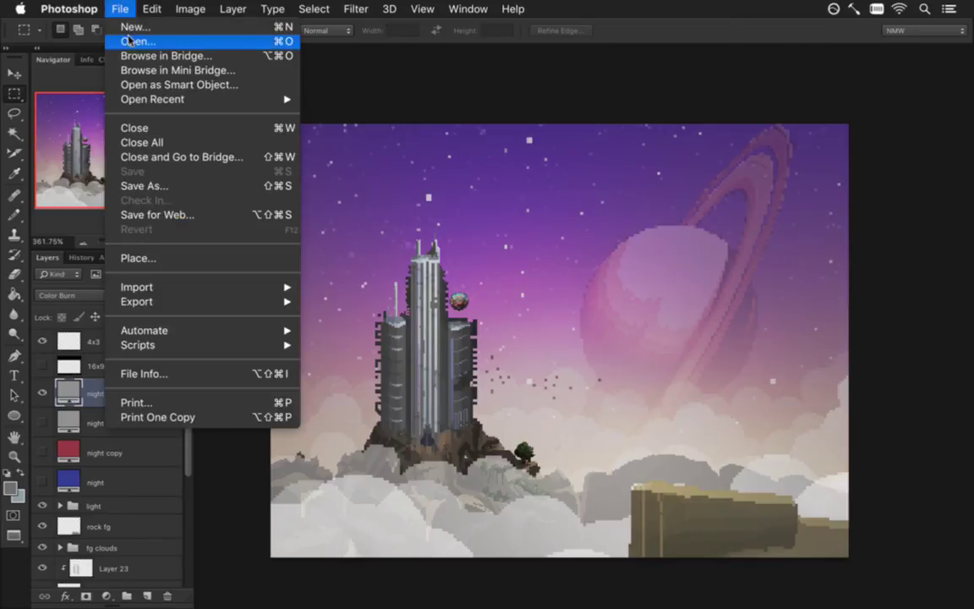
mouse_move(216, 56)
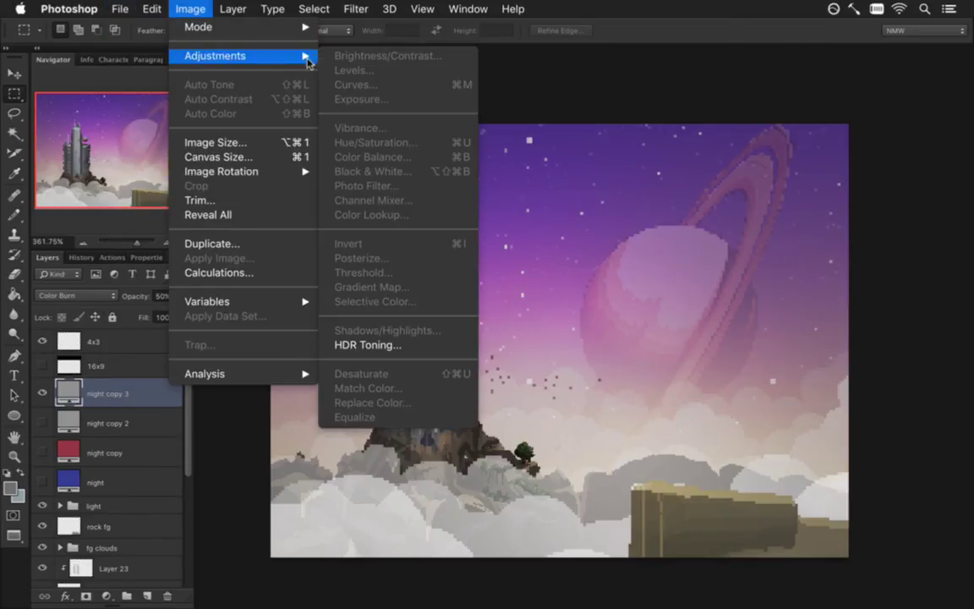
Step: Set the canvas width to 660 pixels and zoom out to see the whole canvas
key(super+alt+c)
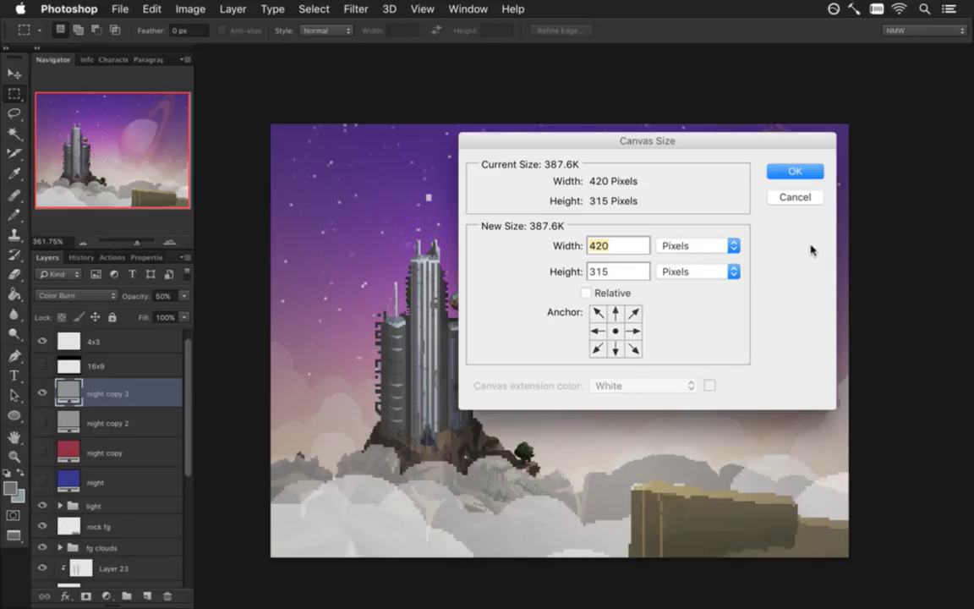
text(660)
click(794, 170)
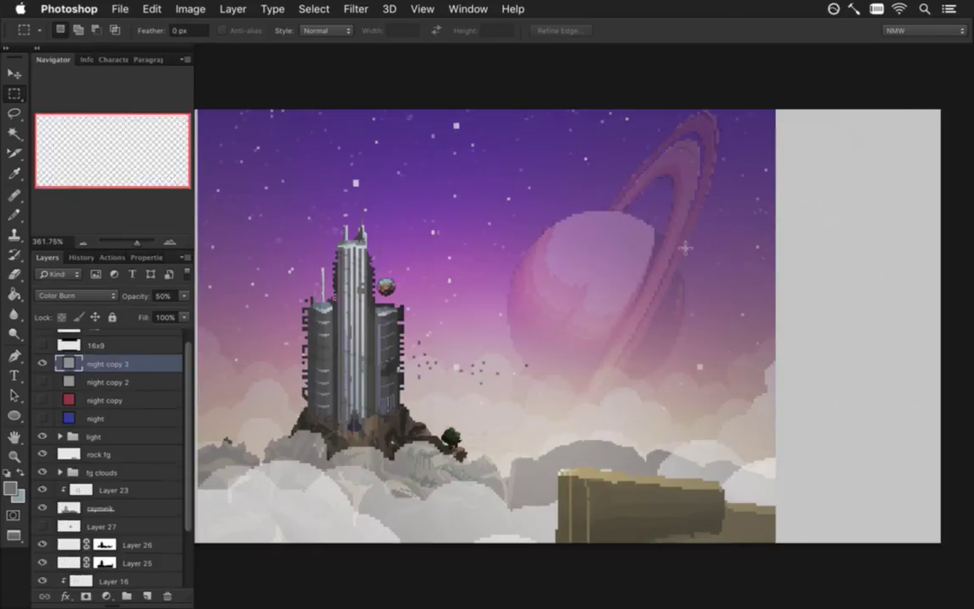
drag(426, 392, 441, 387)
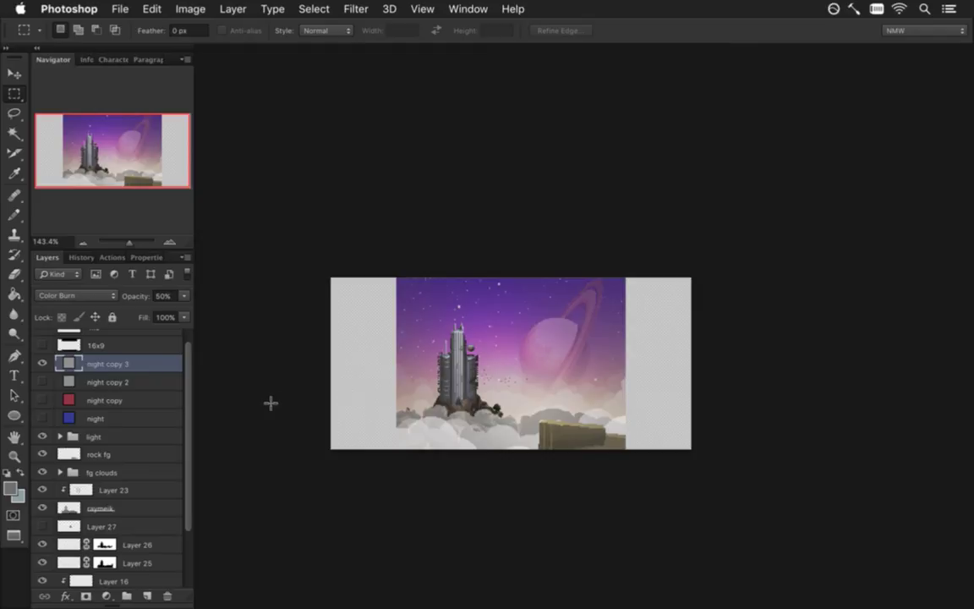
scroll(173, 508, down, 3)
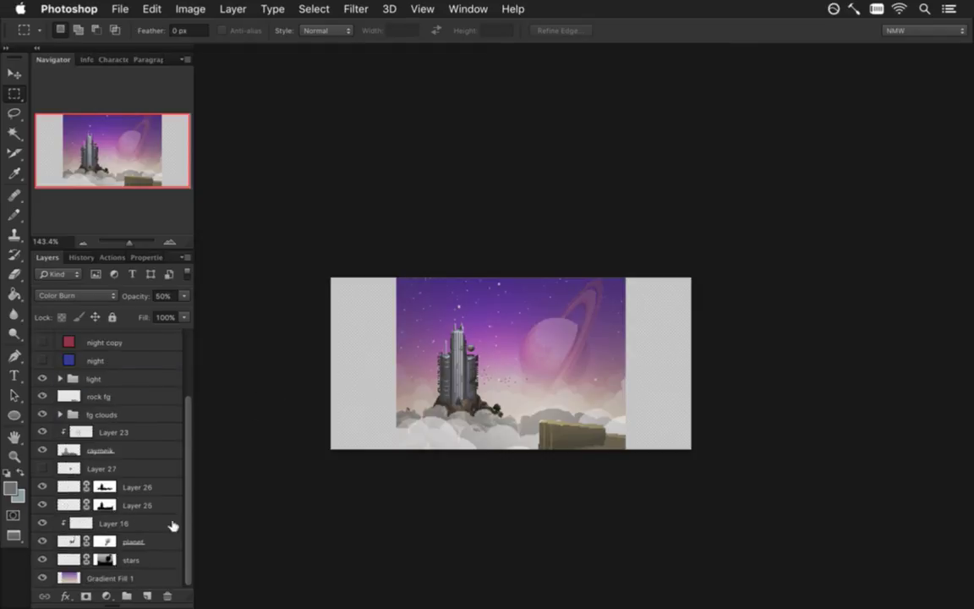
click(110, 578)
Step: Free-transform Gradient Fill 1, dragging its sides past both canvas edges, and commit
key(v)
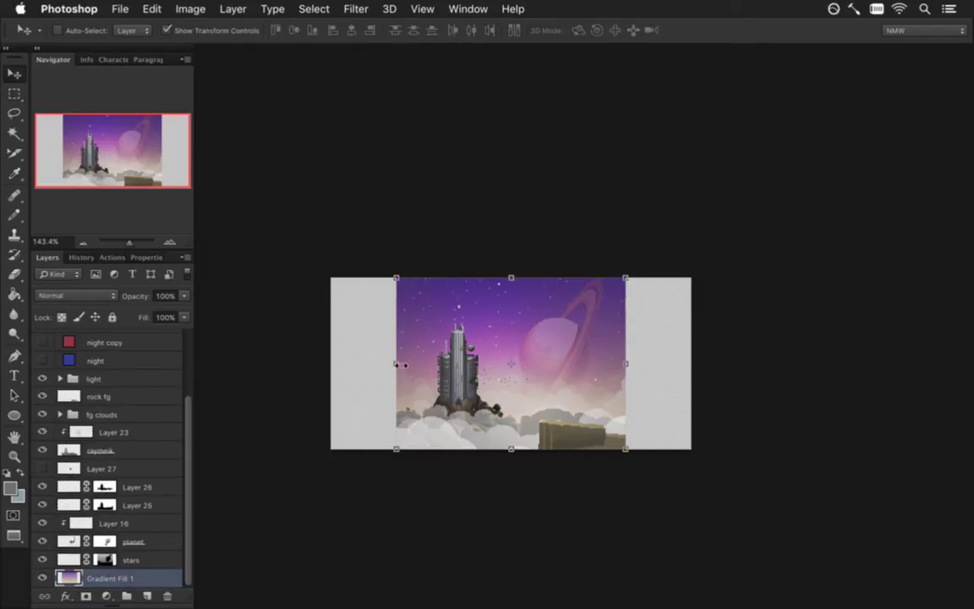
click(397, 364)
drag(395, 372, 330, 370)
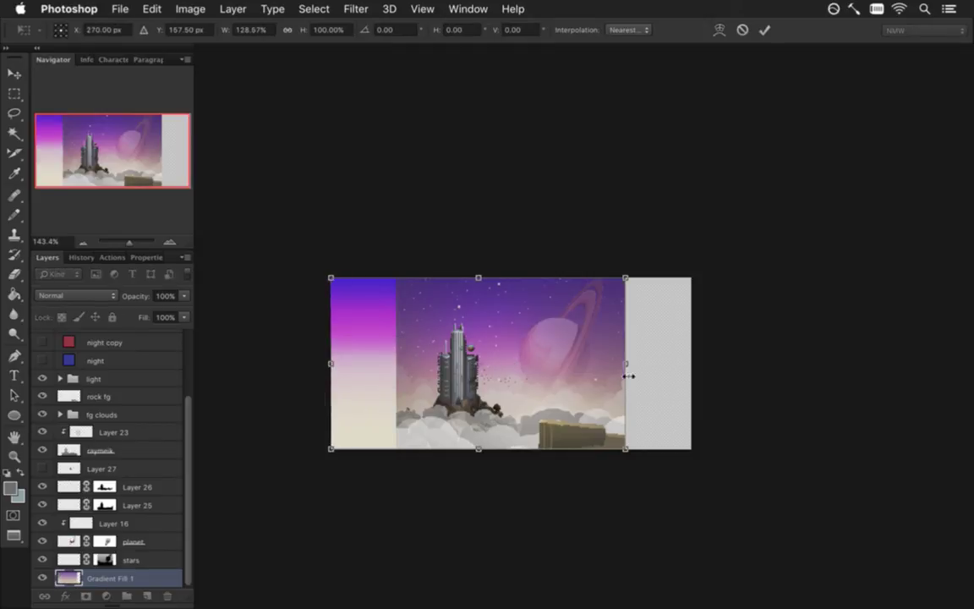
drag(626, 363, 690, 364)
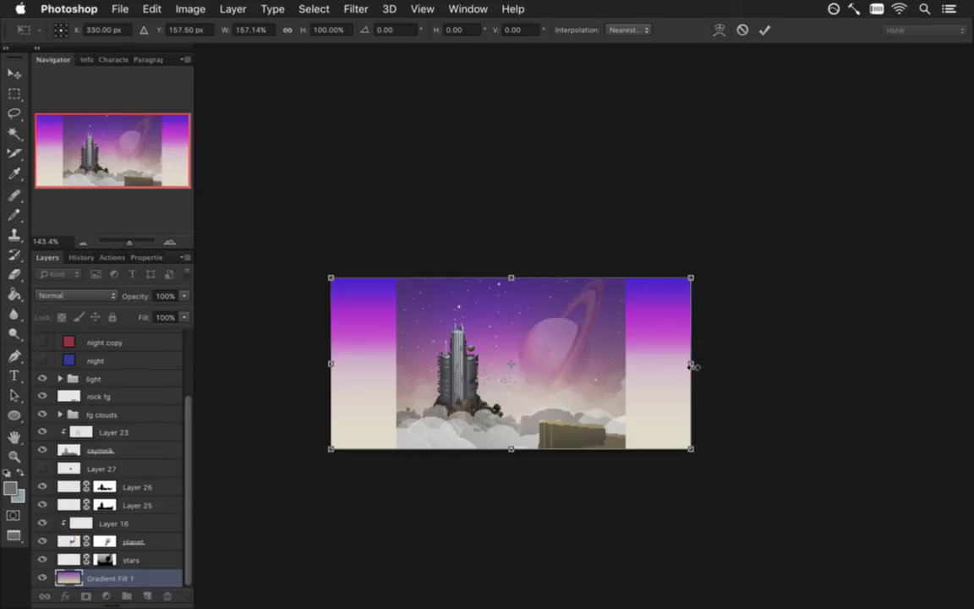
drag(696, 368, 698, 363)
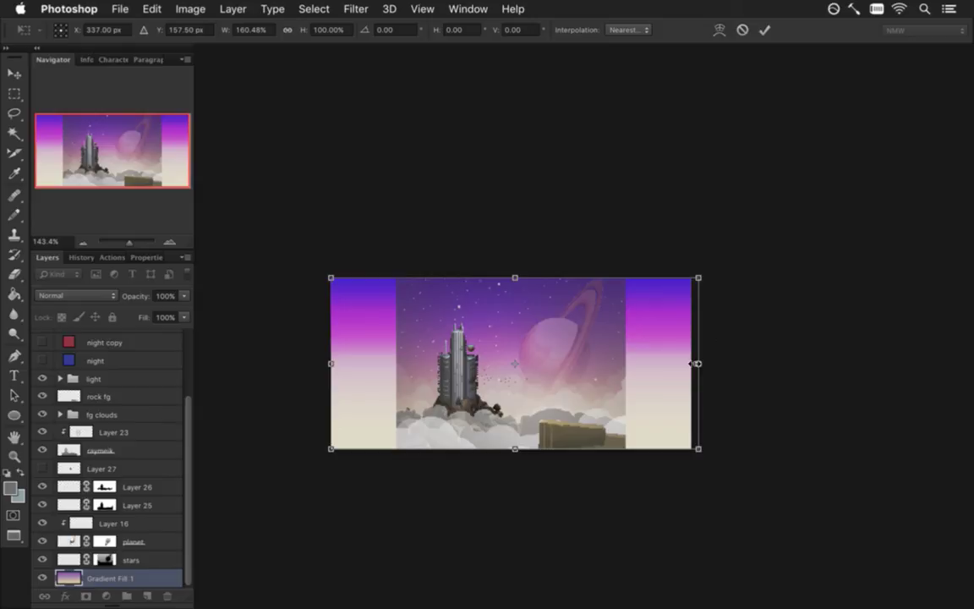
key(Return)
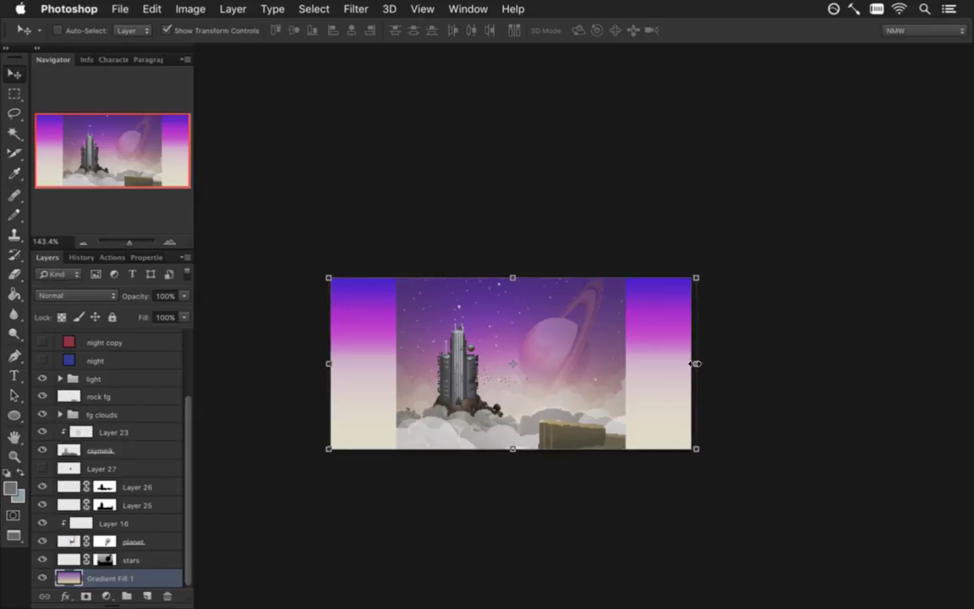
Step: Return to the Marquee tool, zoom in, select the stars layer, and switch to Terminal
key(m)
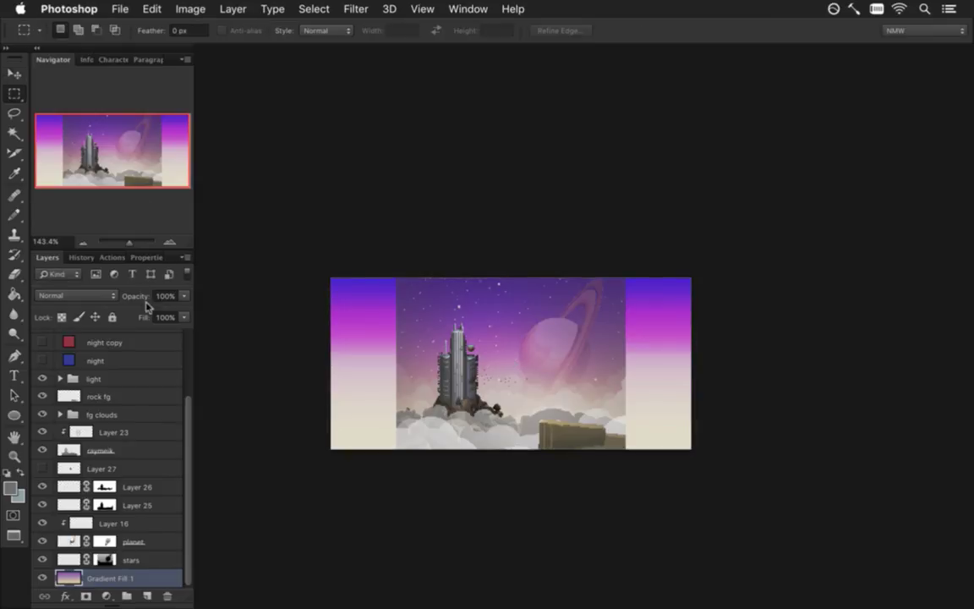
drag(325, 343, 362, 348)
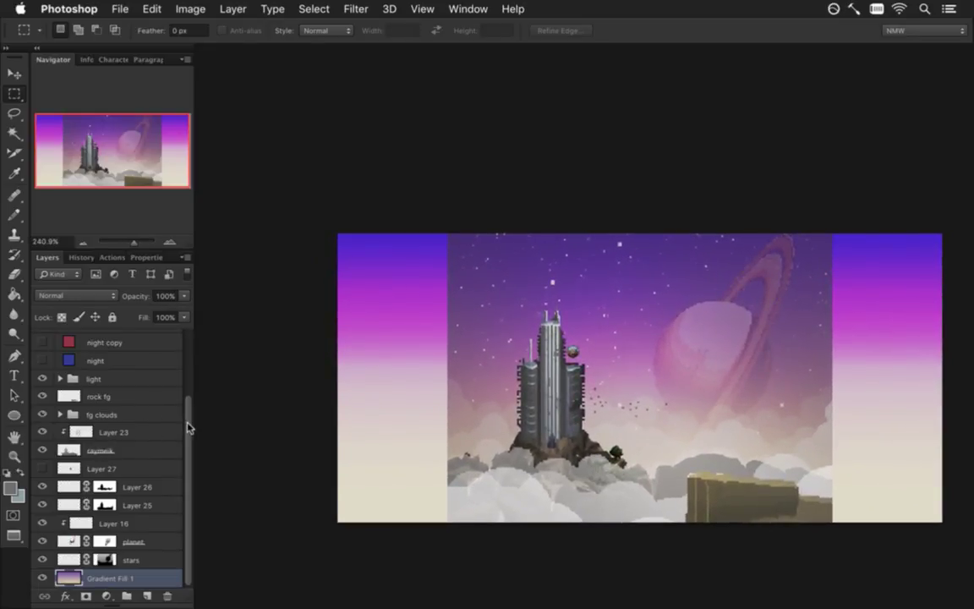
click(82, 562)
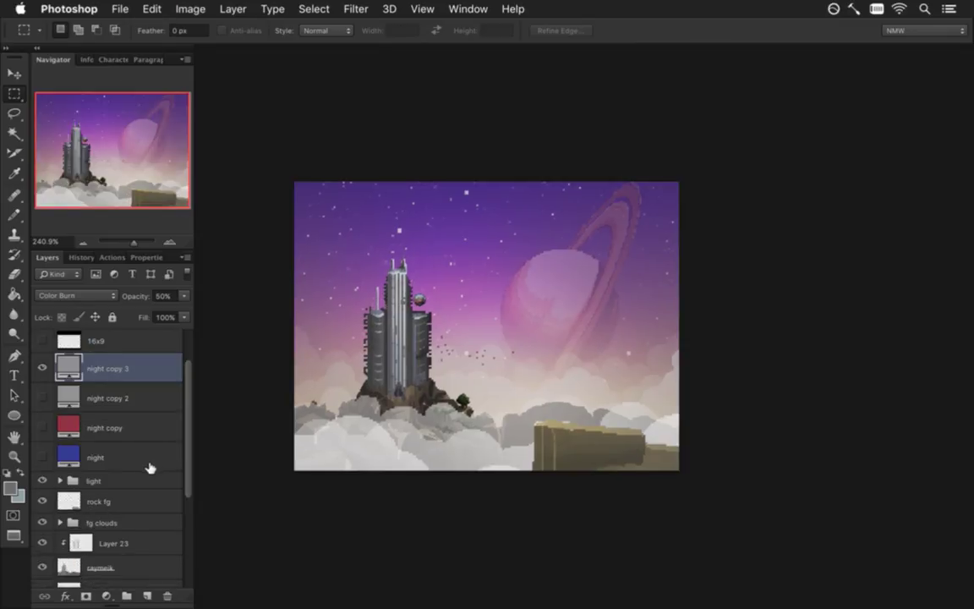
key(super+Tab)
Step: Rerun git commit in Terminal, entering the message '.' in vim and saving with :wq
key(Up)
key(Return)
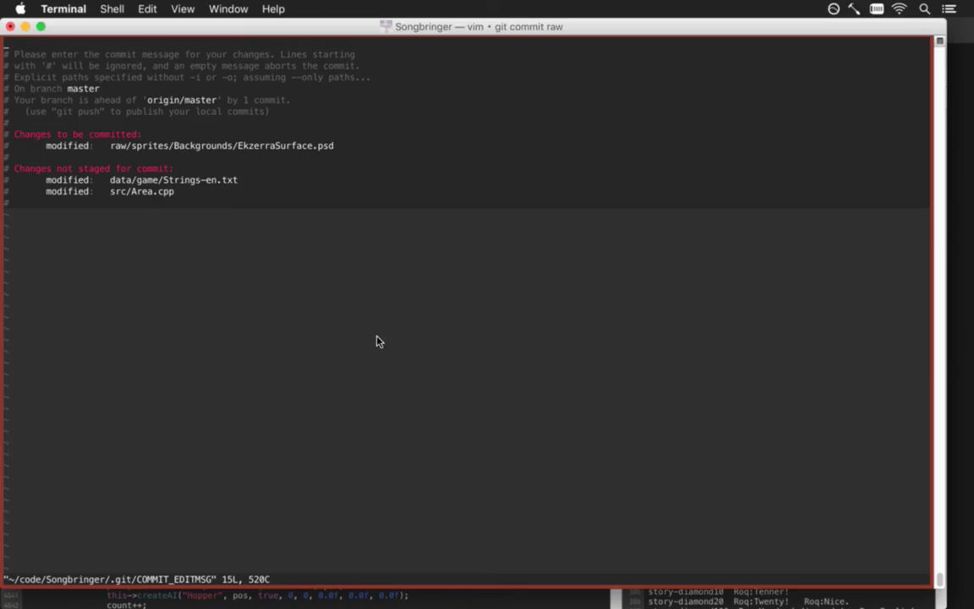
text(i.)
key(Escape)
text(:wq)
key(Return)
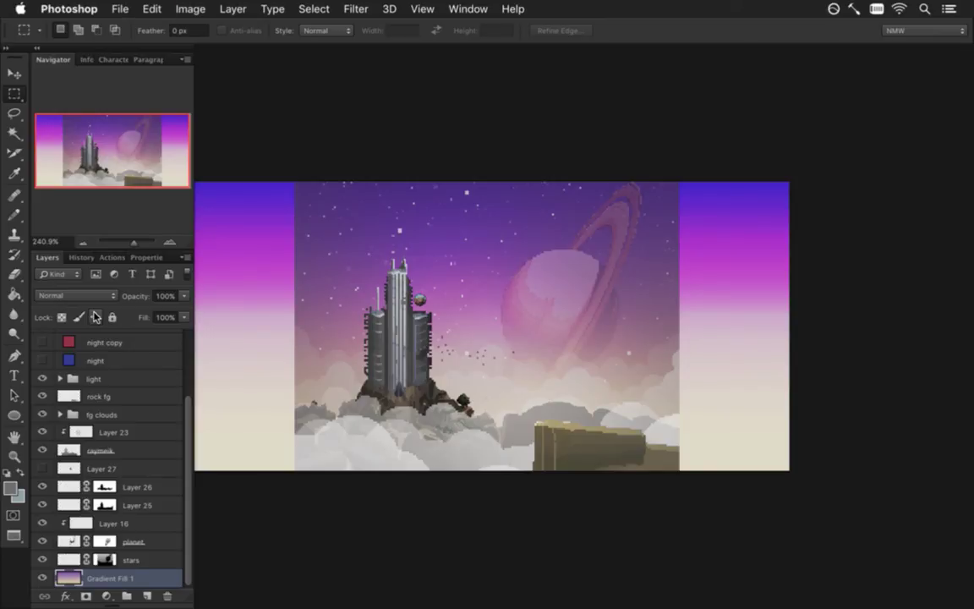
Step: Select the stars layer and inspect its mask alone, then return to the composite view
click(103, 560)
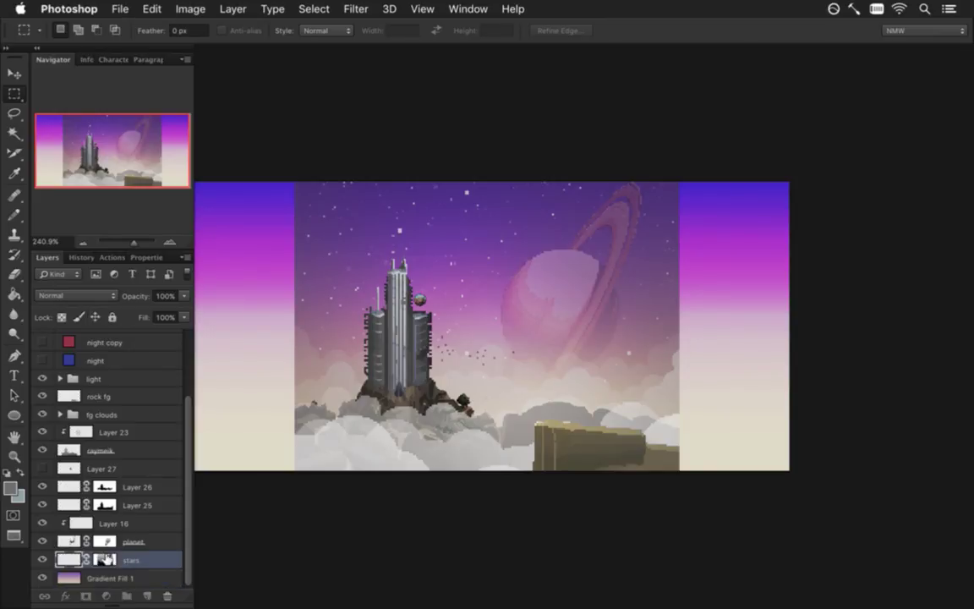
alt+click(105, 560)
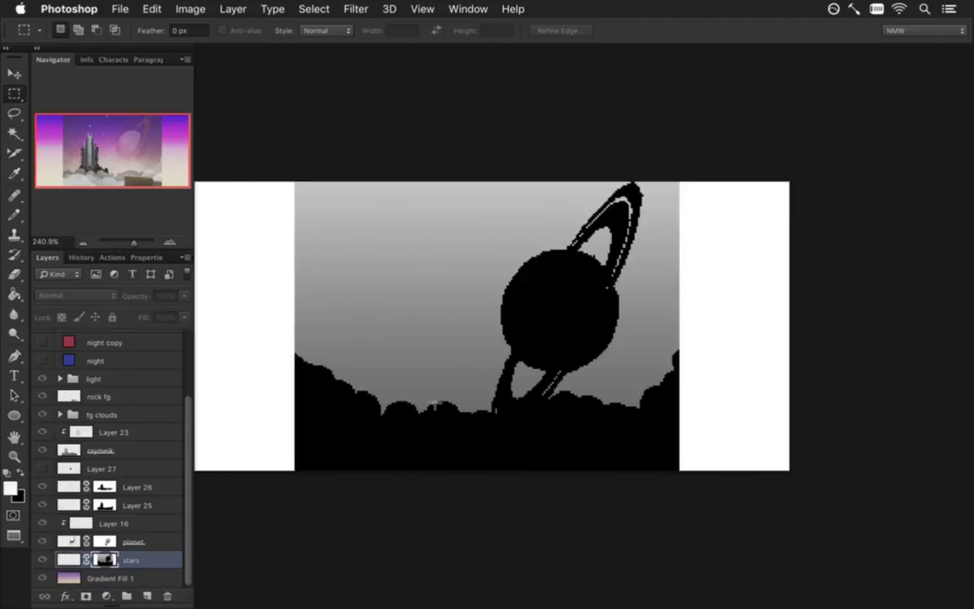
mouse_move(398, 404)
mouse_down()
mouse_move(367, 403)
mouse_move(417, 402)
mouse_up()
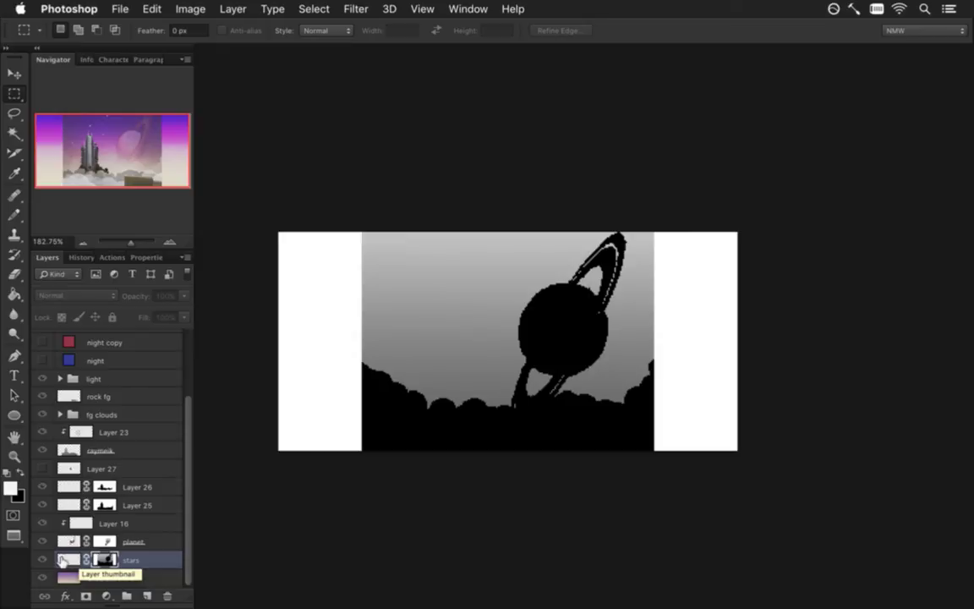
click(82, 562)
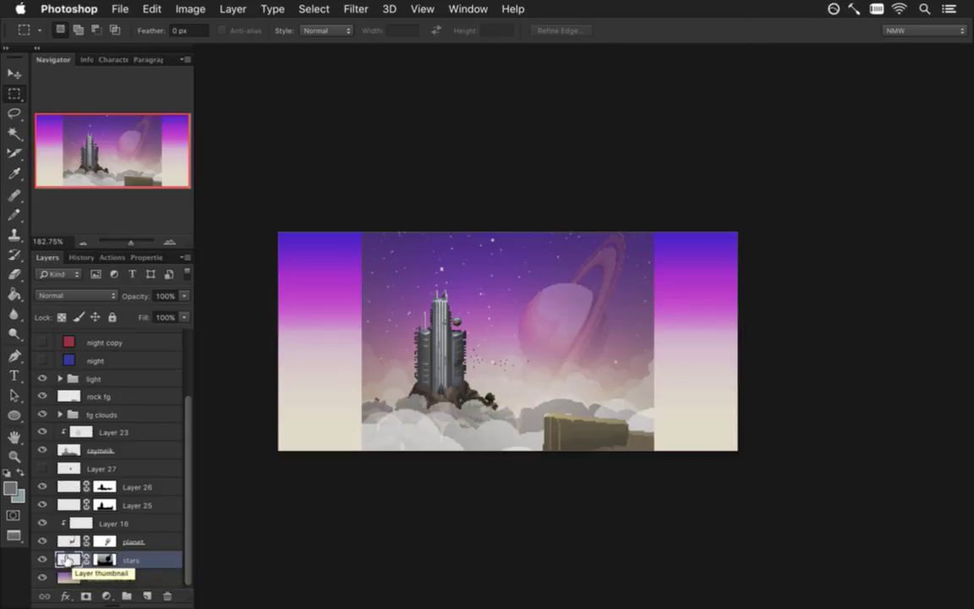
Step: Drag the stars layer up the stack to sit above night copy 3
drag(64, 561, 99, 314)
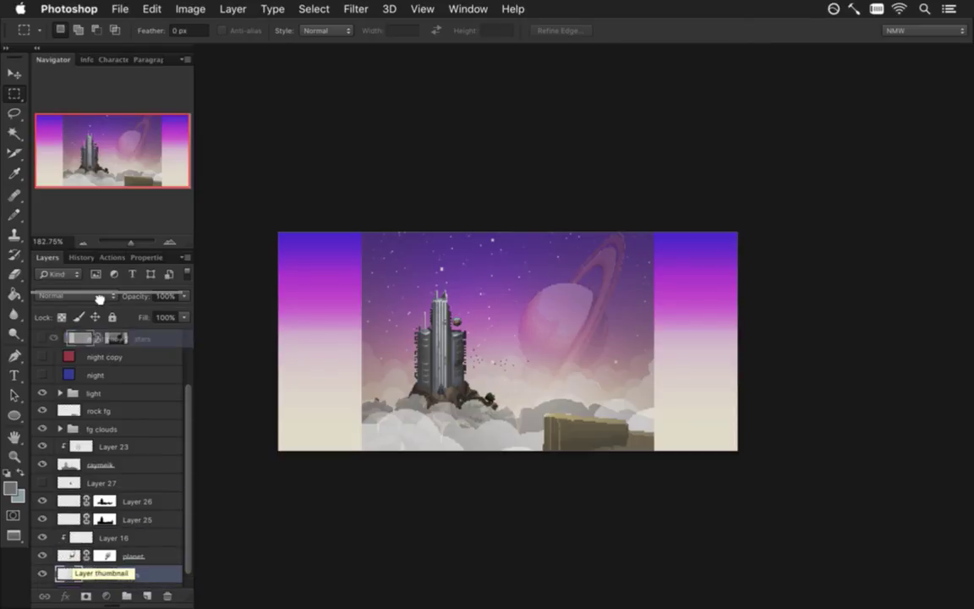
mouse_move(99, 314)
mouse_down()
mouse_move(99, 394)
mouse_move(112, 427)
mouse_up()
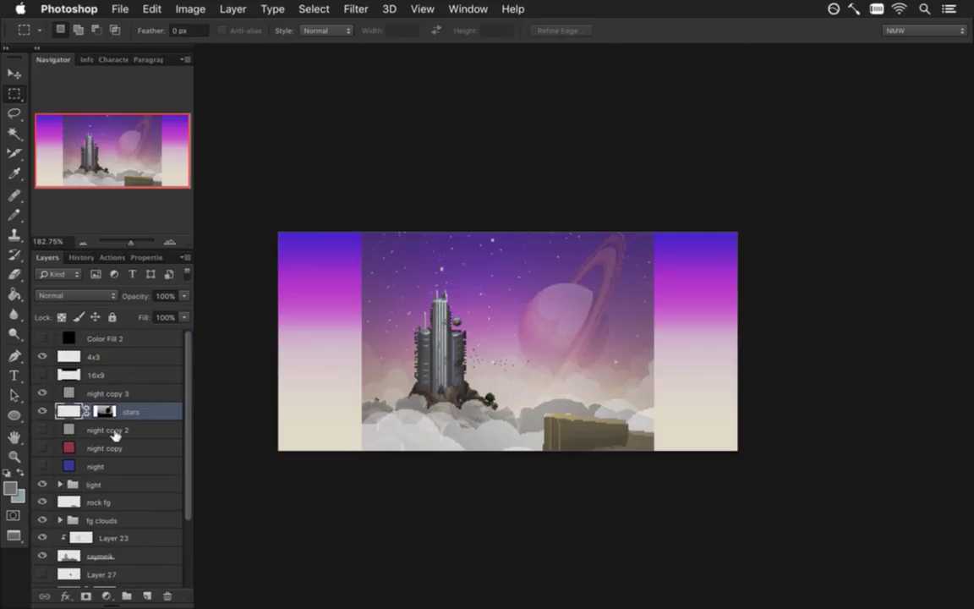
drag(69, 411, 81, 369)
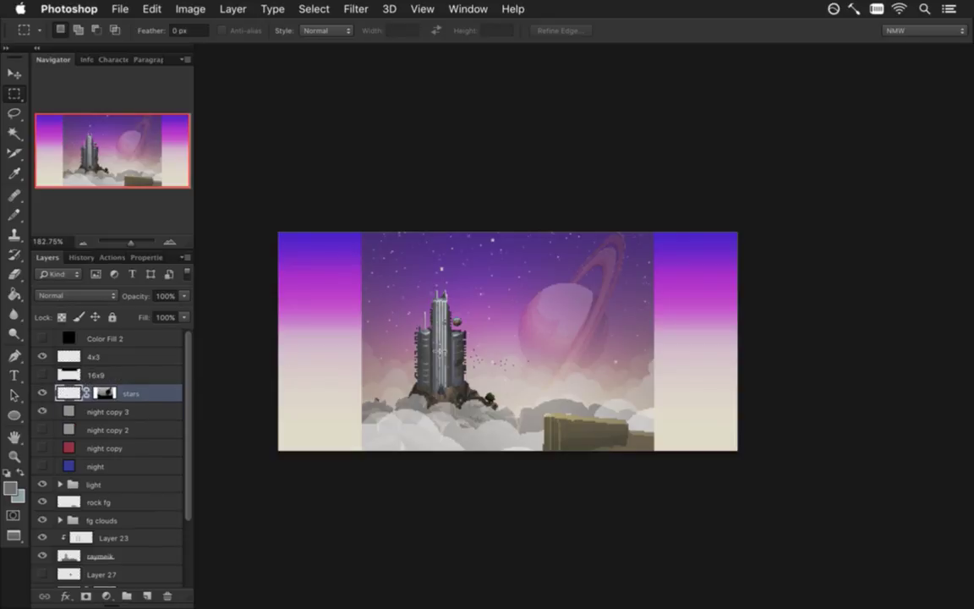
scroll(439, 350, up, 3)
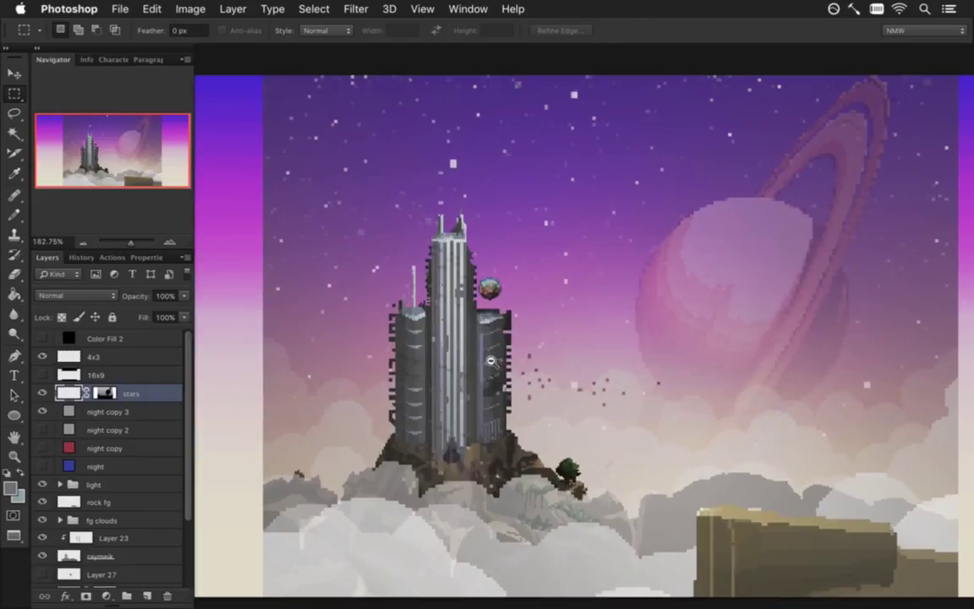
drag(477, 339, 506, 341)
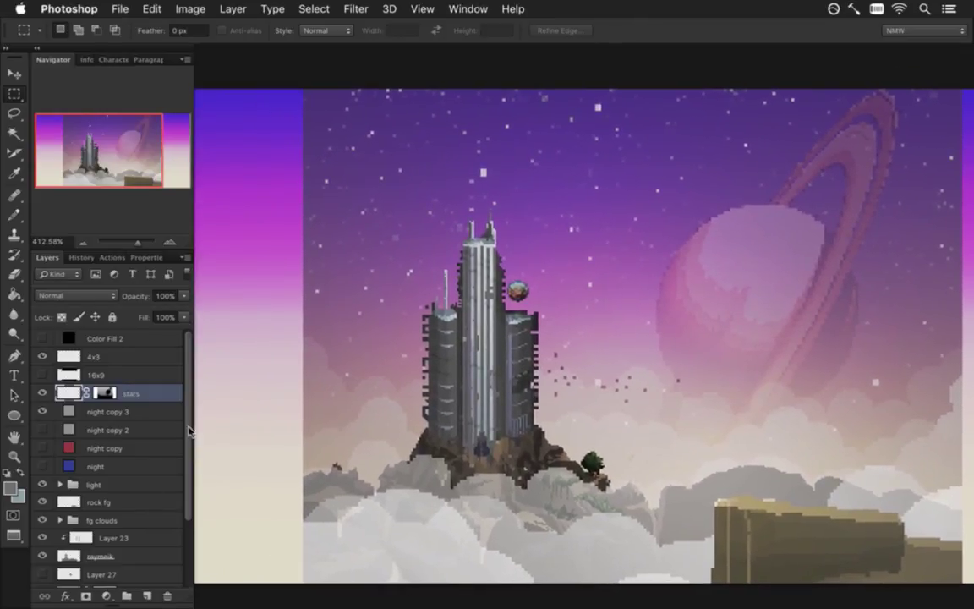
scroll(173, 393, down, 5)
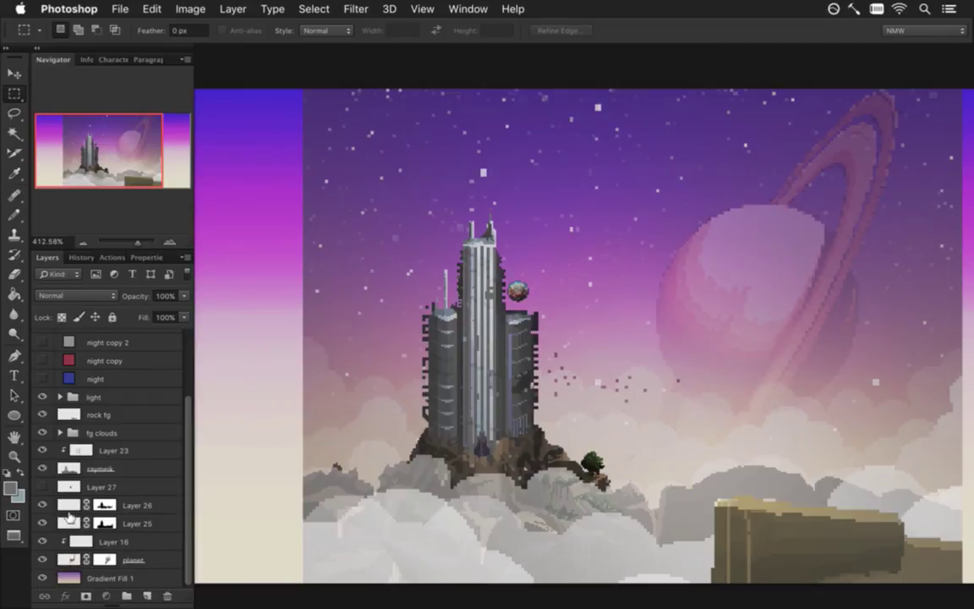
click(127, 523)
click(42, 524)
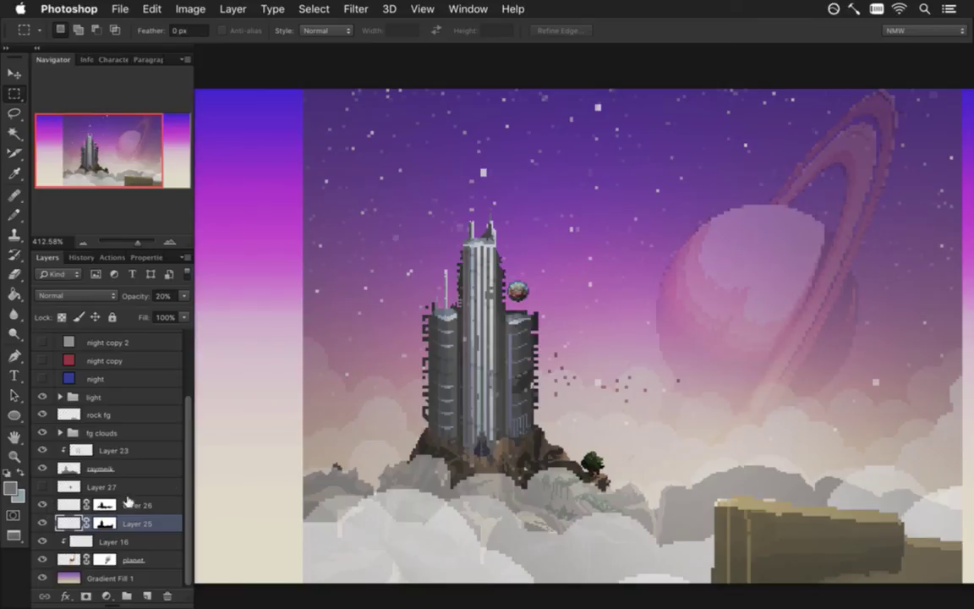
scroll(185, 465, up, 5)
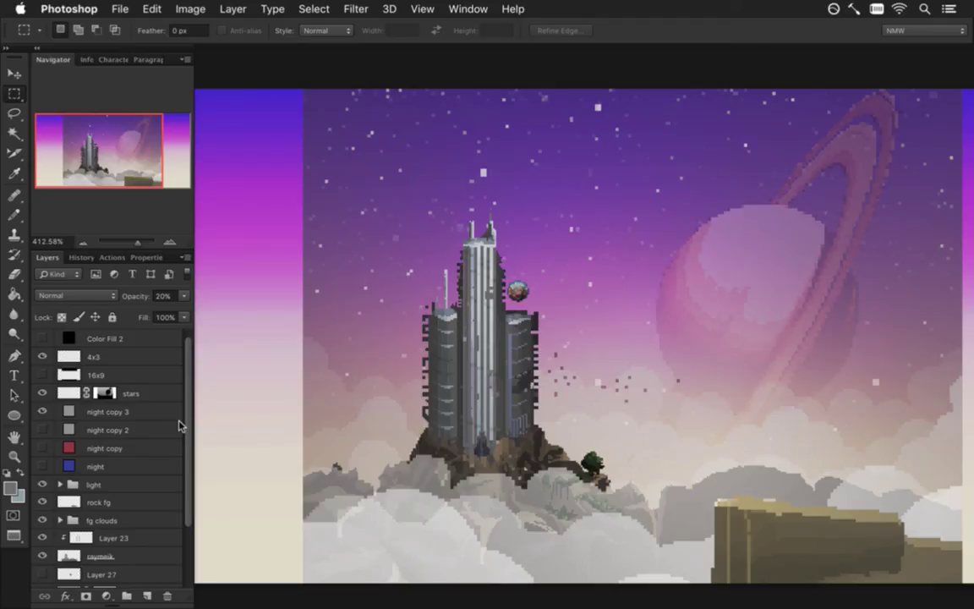
click(68, 394)
click(42, 391)
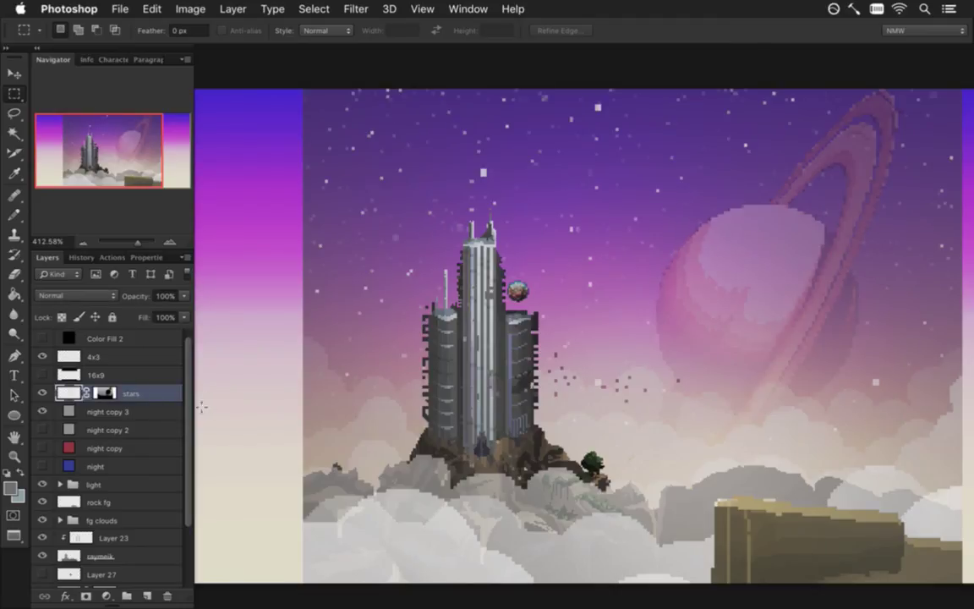
drag(190, 409, 189, 478)
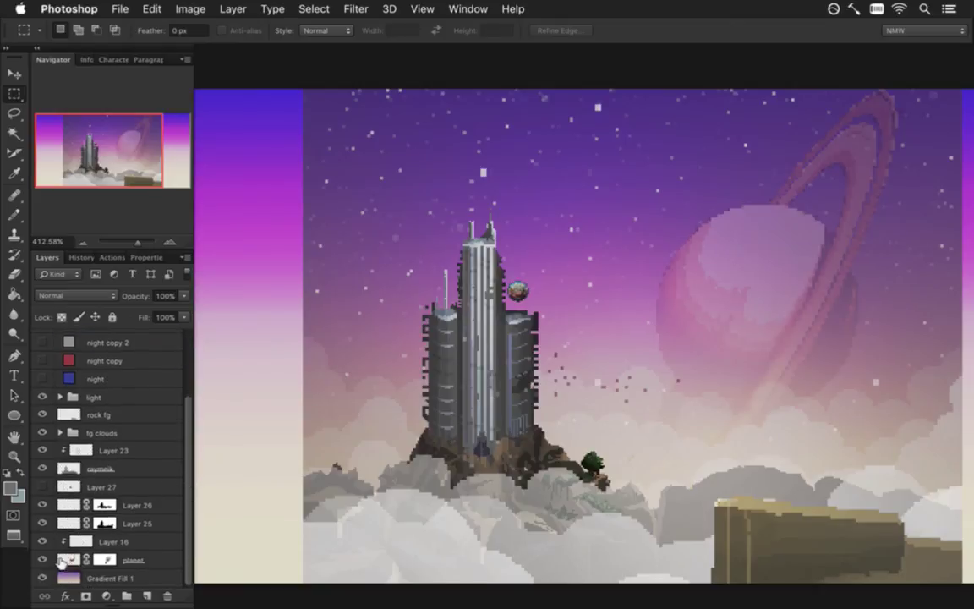
click(53, 559)
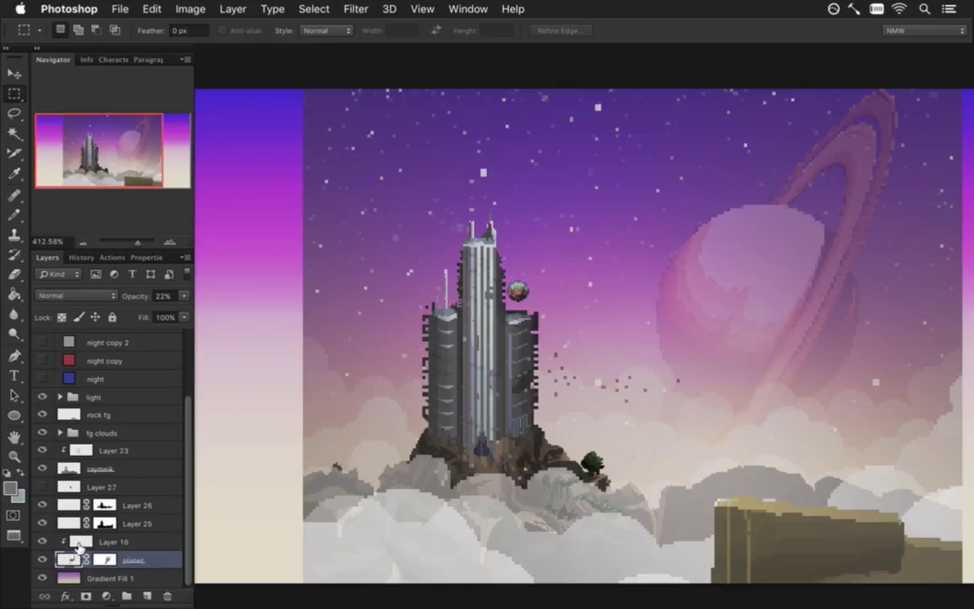
click(50, 541)
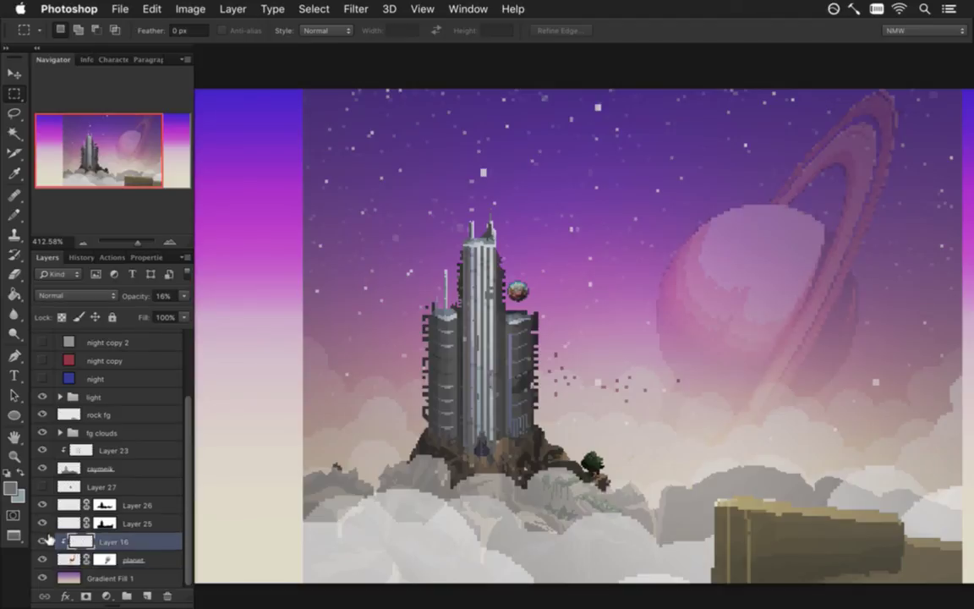
click(44, 556)
click(43, 449)
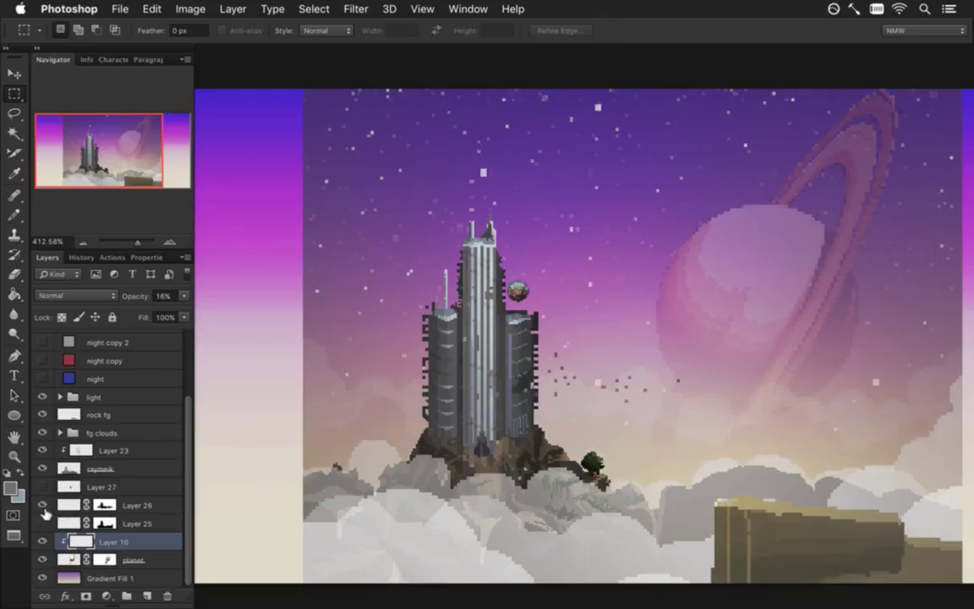
click(42, 467)
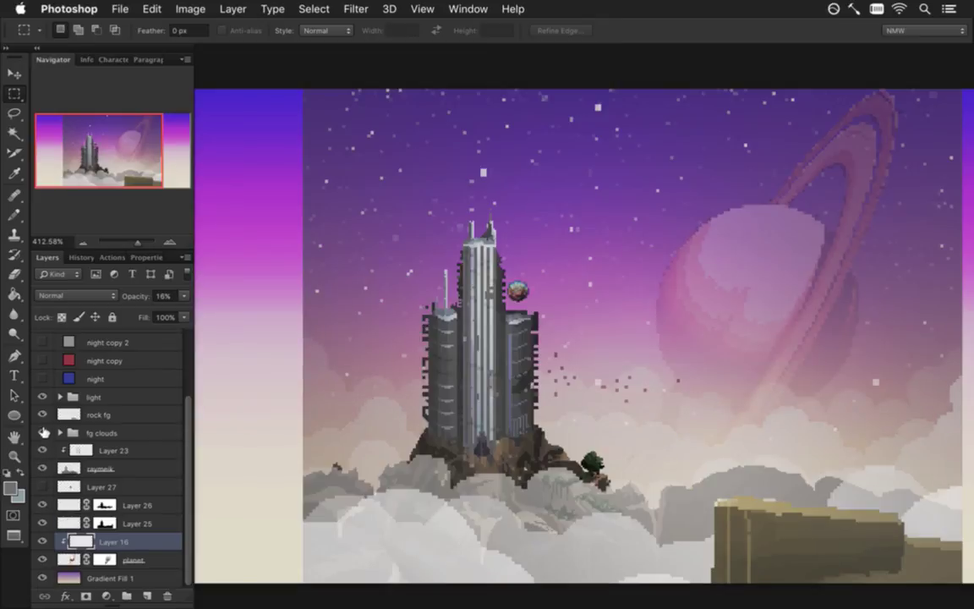
click(43, 432)
click(42, 432)
click(68, 578)
click(42, 578)
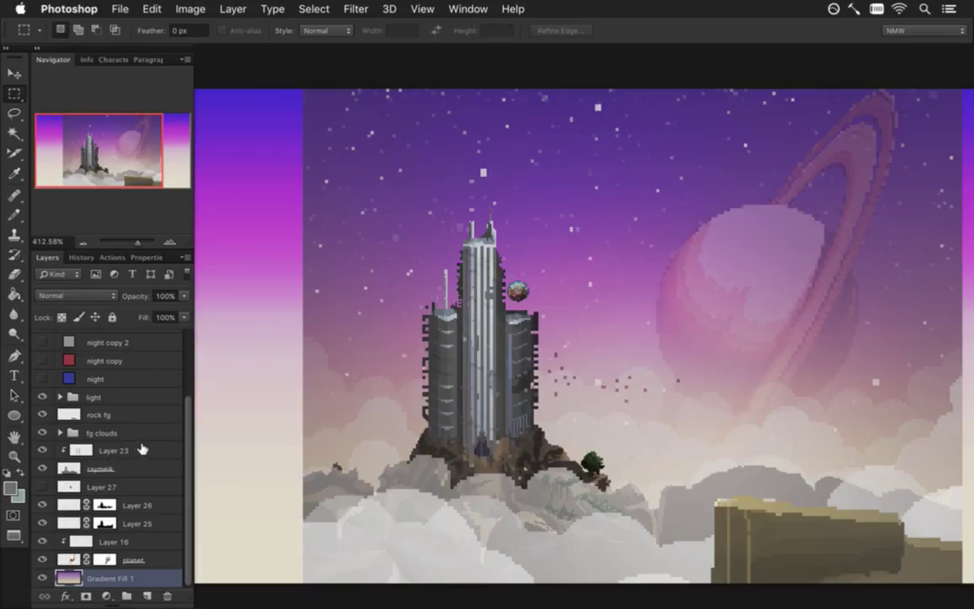
click(81, 450)
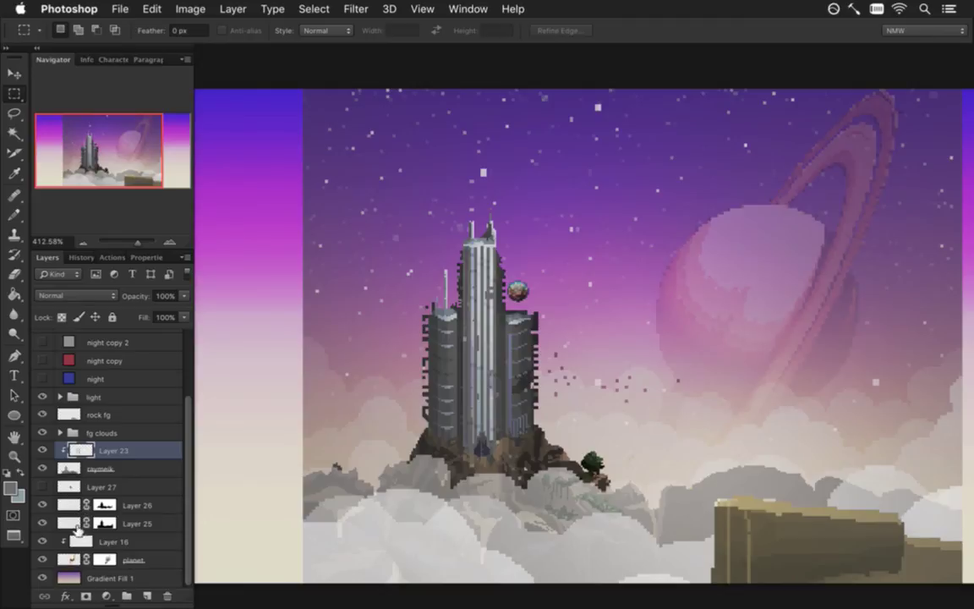
click(67, 487)
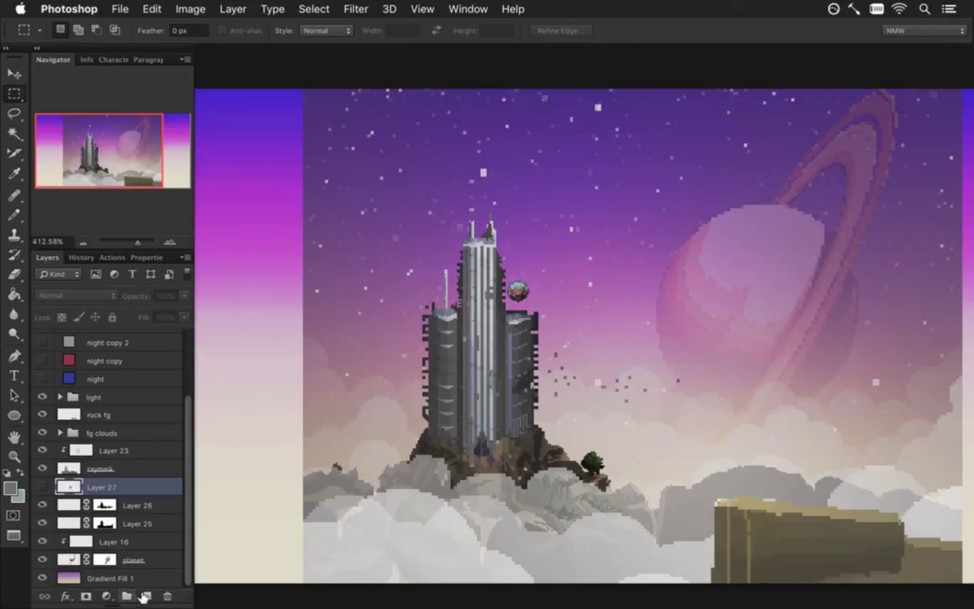
Step: Group Layers 27, 26 and 25 into a group named bgclouds
key(ctrl+g)
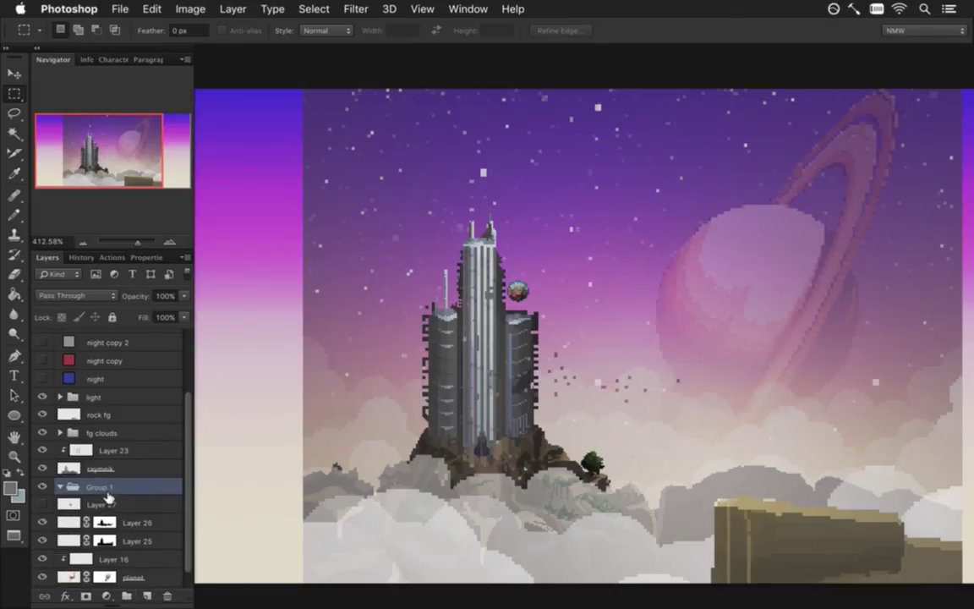
scroll(156, 523, down, 1)
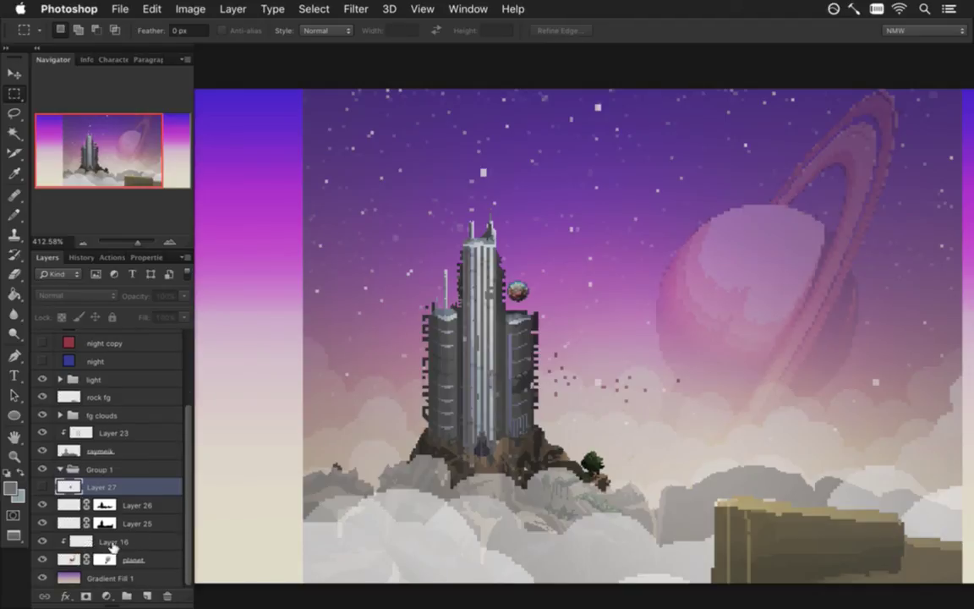
shift+click(110, 524)
drag(82, 491, 82, 470)
click(59, 469)
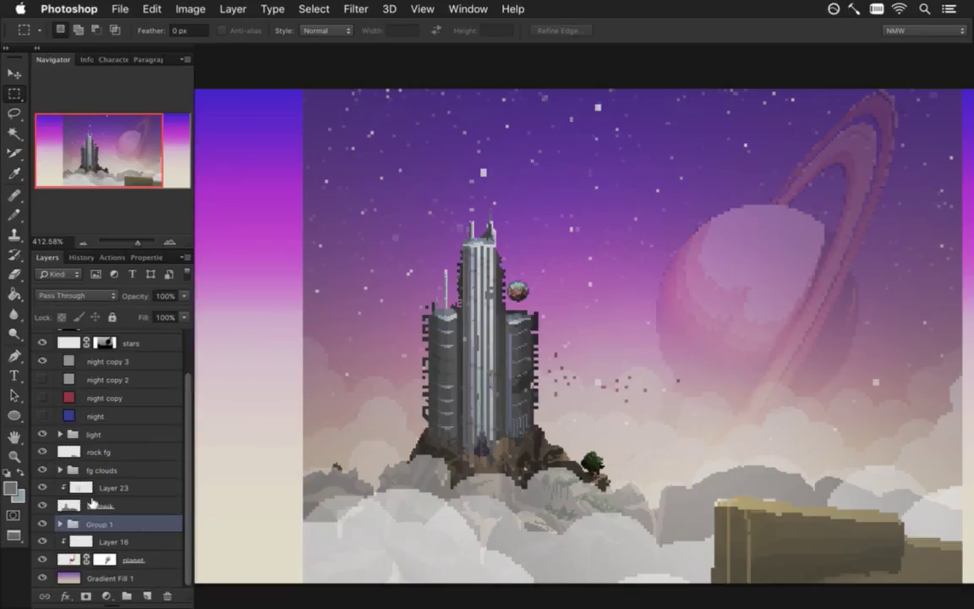
double_click(101, 524)
text(bgclouds)
key(Return)
Step: Toggle visibility of bgclouds, the caymelk tower, foreground clouds and the light group
click(43, 524)
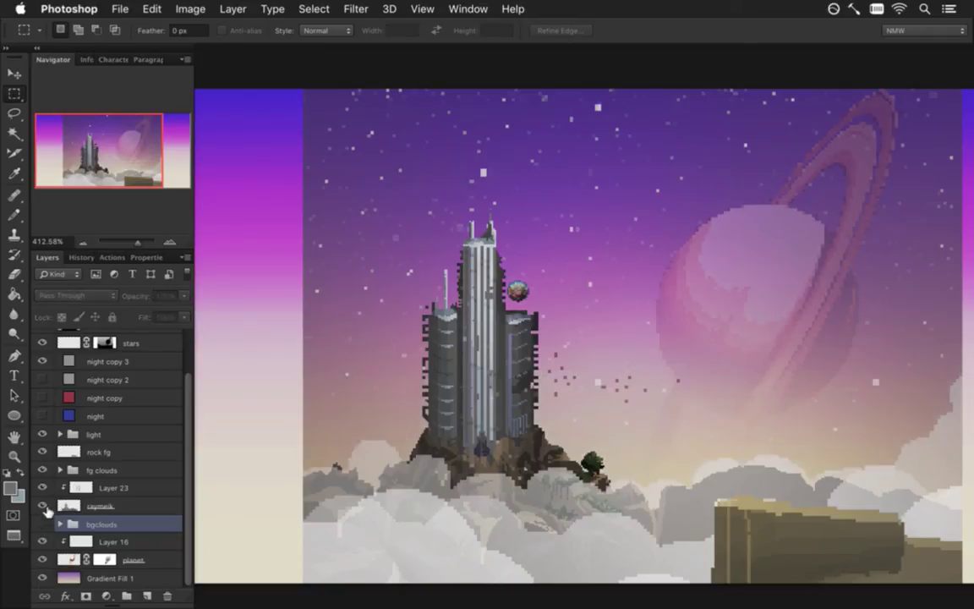
click(41, 524)
click(42, 505)
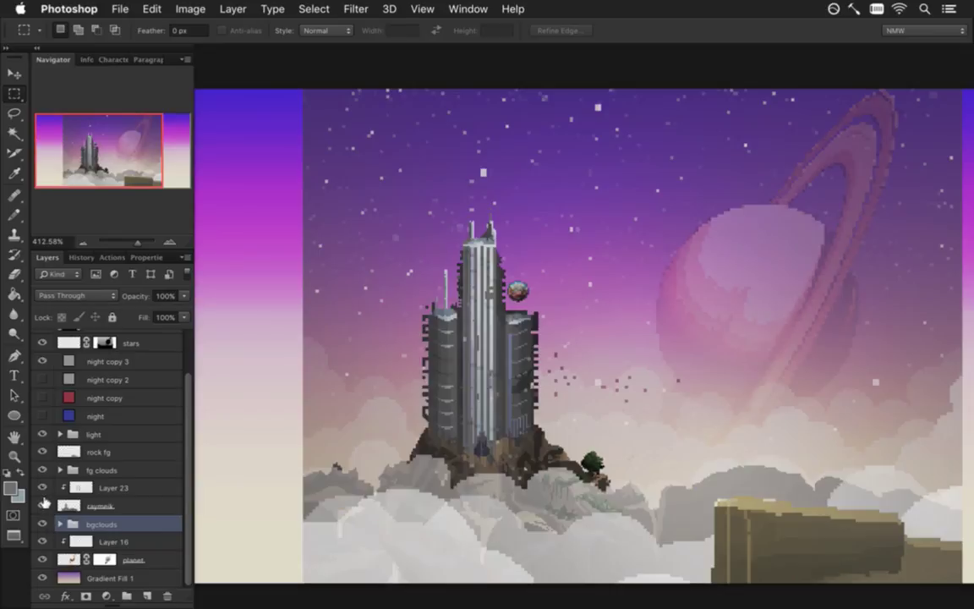
click(43, 469)
click(43, 434)
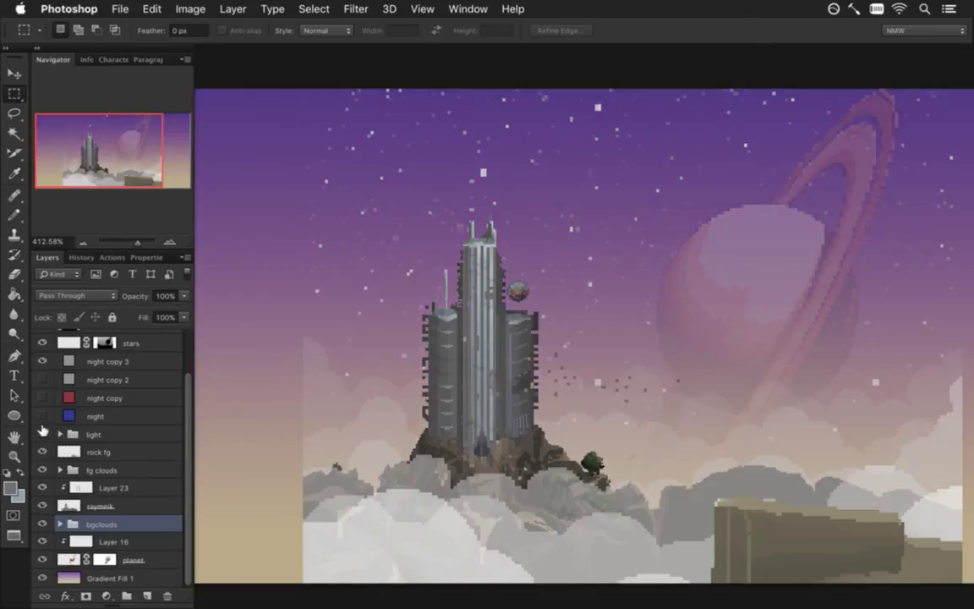
click(43, 434)
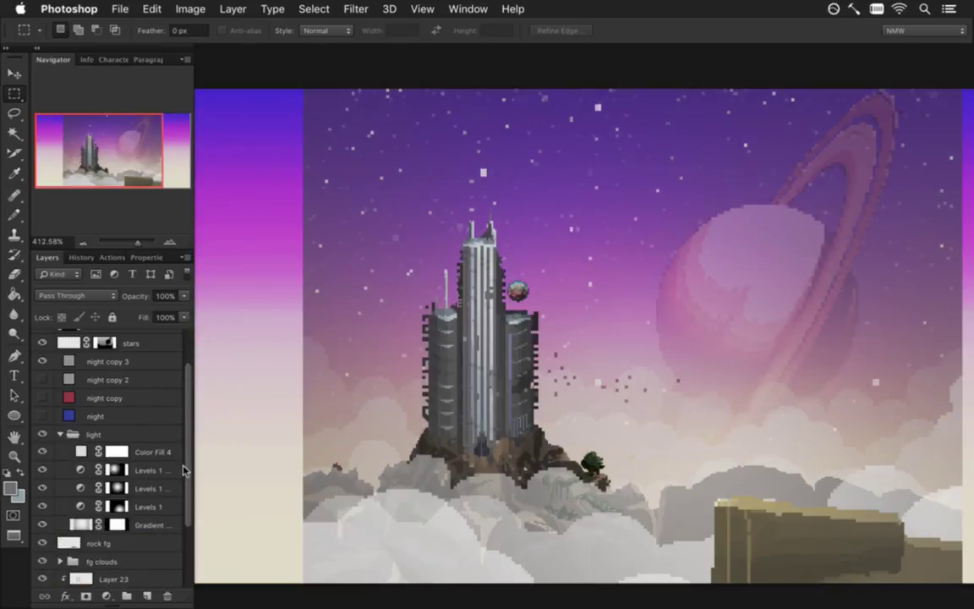
Step: Fill both side strips of the top Levels 1 mask with black
alt+click(116, 469)
drag(400, 426, 337, 392)
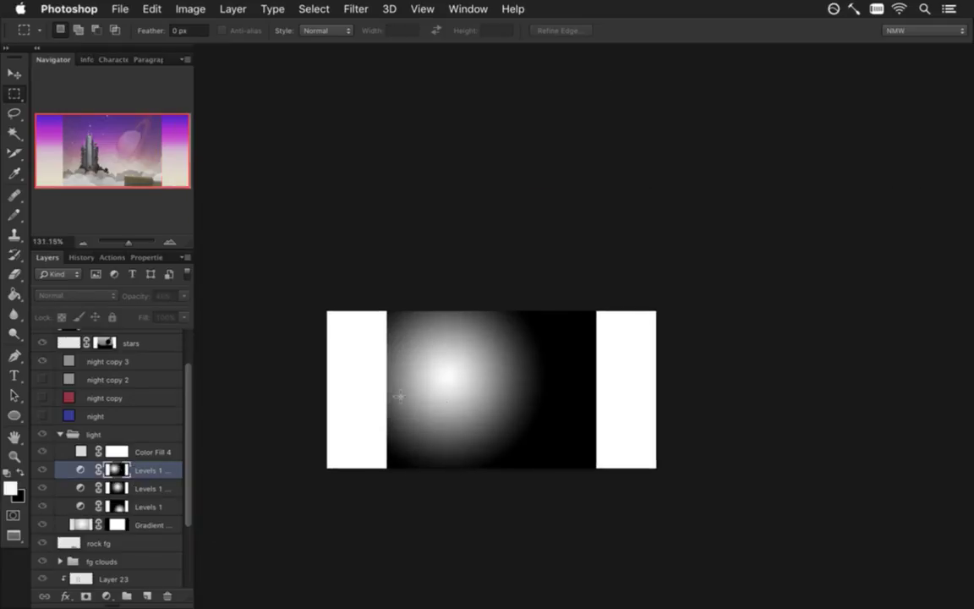
key(x)
key(g)
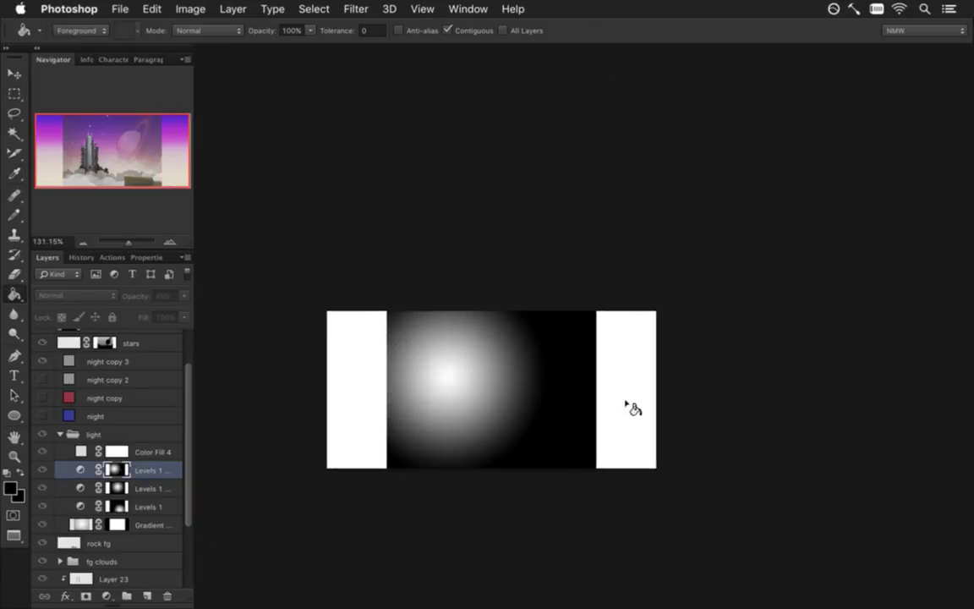
click(630, 405)
click(355, 407)
Step: Fill the side strips of the second Levels 1 mask with black
click(138, 489)
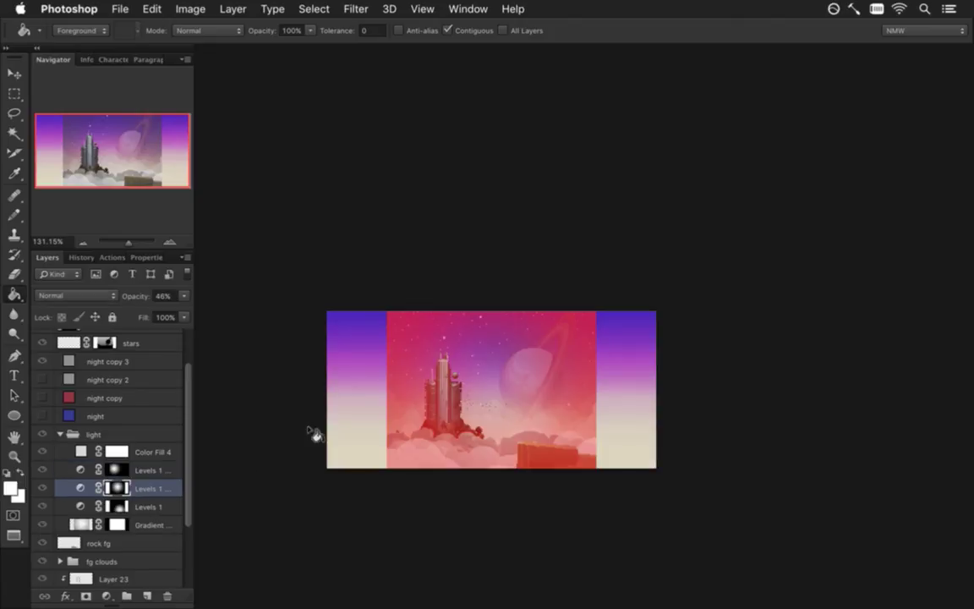
alt+click(124, 484)
alt+click(404, 456)
click(376, 433)
click(634, 426)
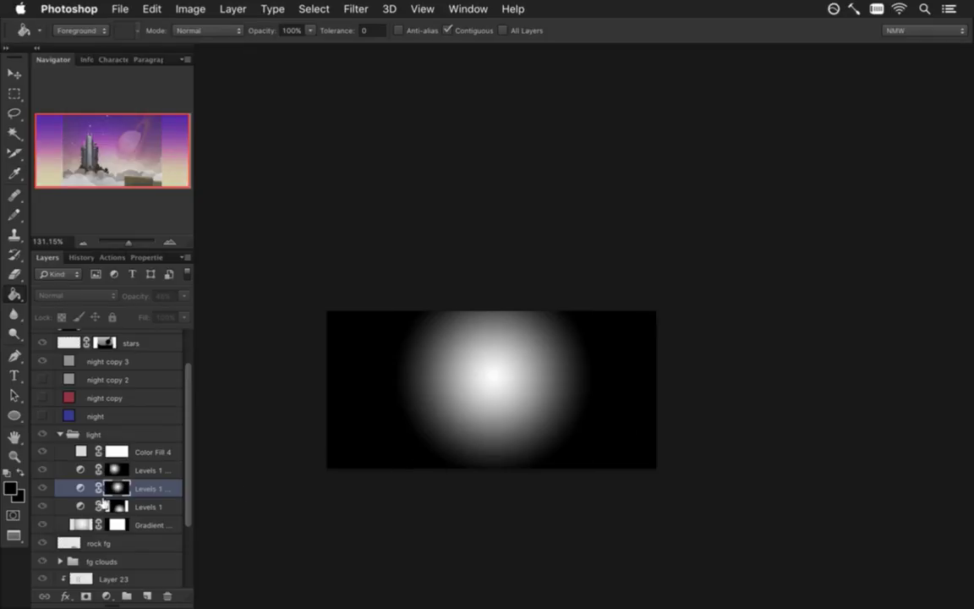
Step: Fill the side strips of the bottom Levels 1 mask with black
click(119, 506)
alt+click(119, 507)
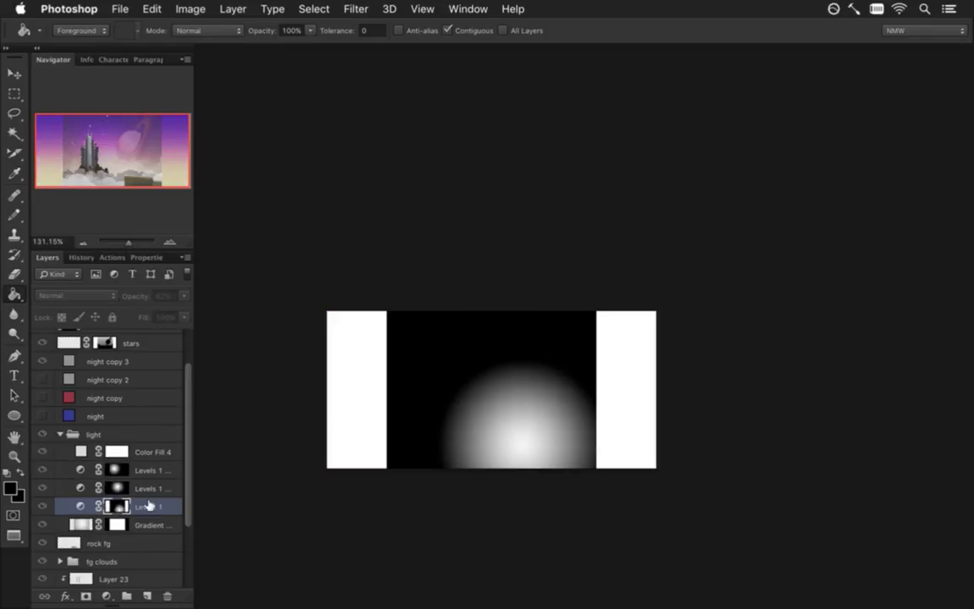
alt+click(366, 339)
click(374, 359)
click(633, 383)
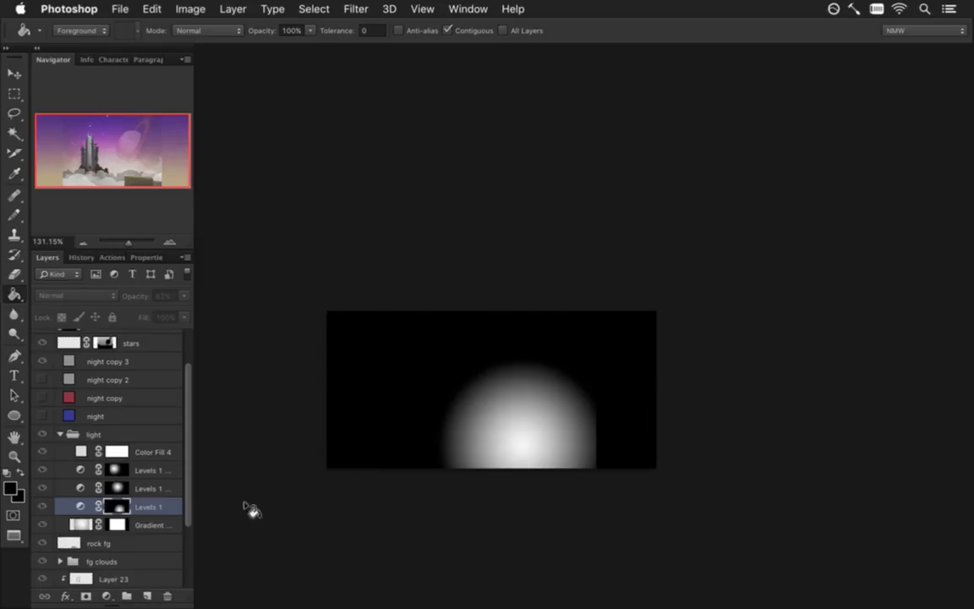
Step: Fill the Gradient mask's side strips white, then delete that layer mask
alt+click(120, 525)
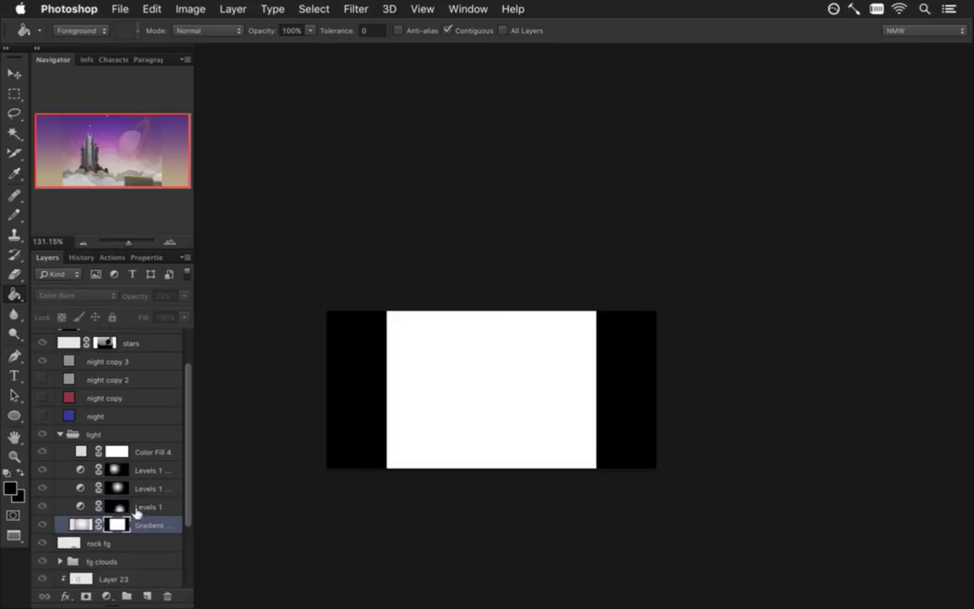
alt+click(411, 414)
click(369, 393)
click(613, 394)
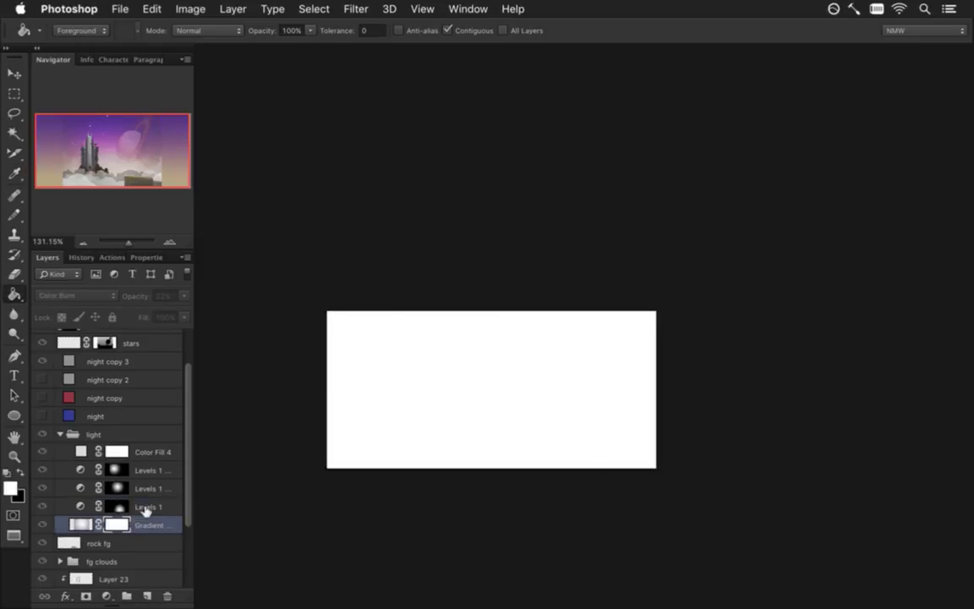
right_click(112, 524)
click(154, 485)
Step: Delete the layer mask from Color Fill 4
click(119, 452)
right_click(118, 451)
click(155, 479)
right_click(118, 446)
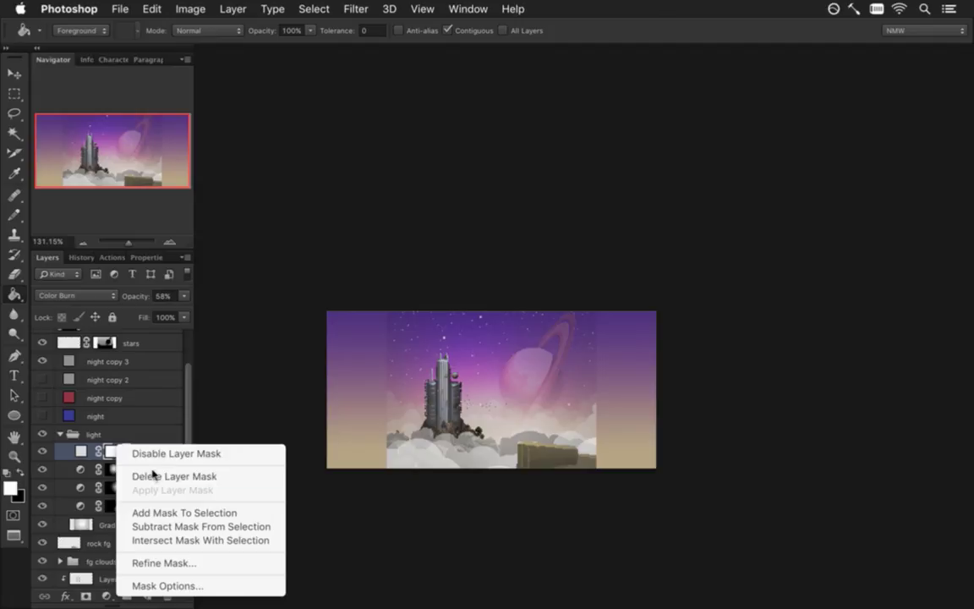
click(150, 473)
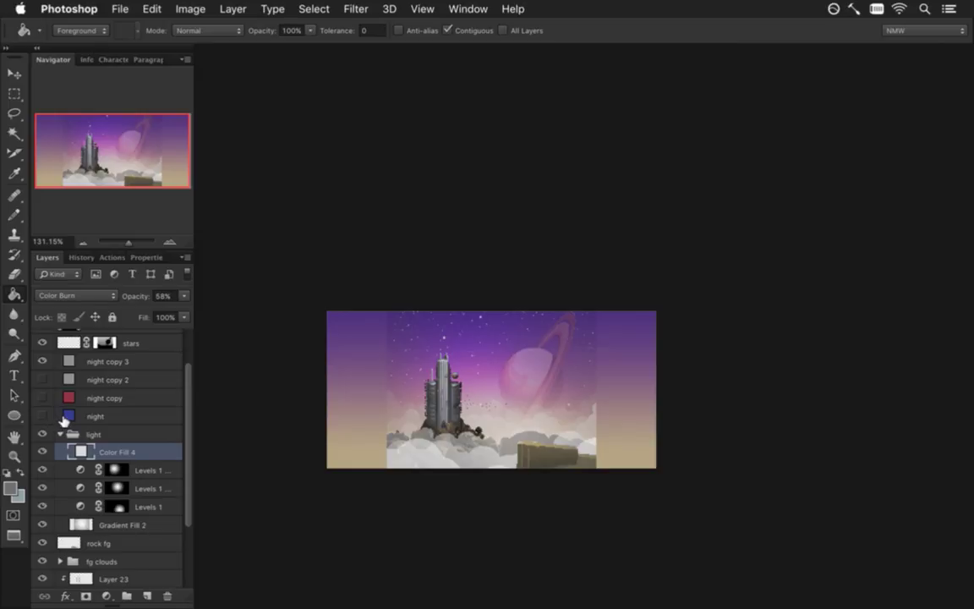
Step: Save the document and zoom in on the artwork
key(ctrl+s)
drag(397, 431, 440, 445)
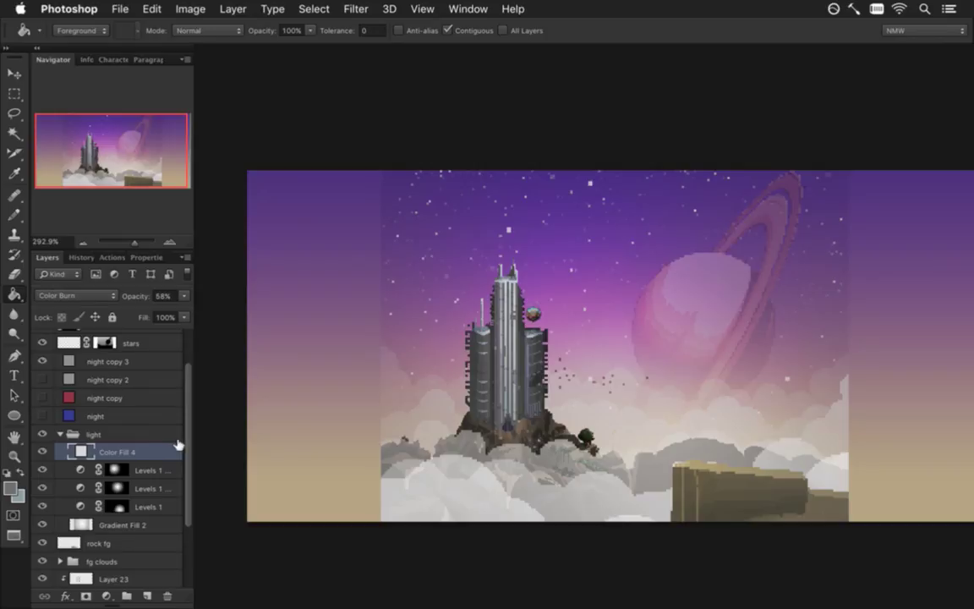
scroll(190, 440, down, 1)
scroll(189, 440, down, 2)
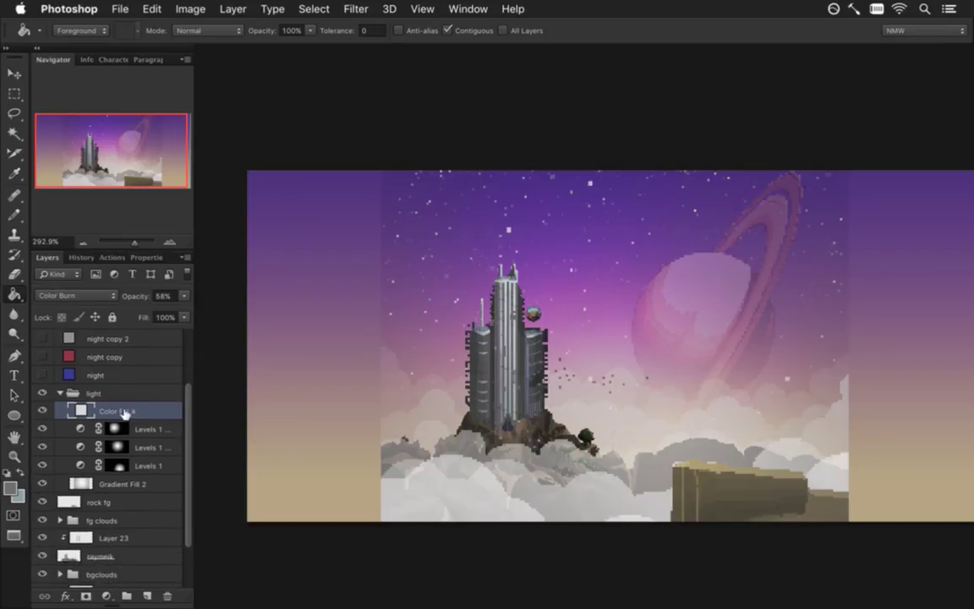
Step: Collapse and hide the light group, then disable the stars layer's mask
click(59, 394)
click(42, 432)
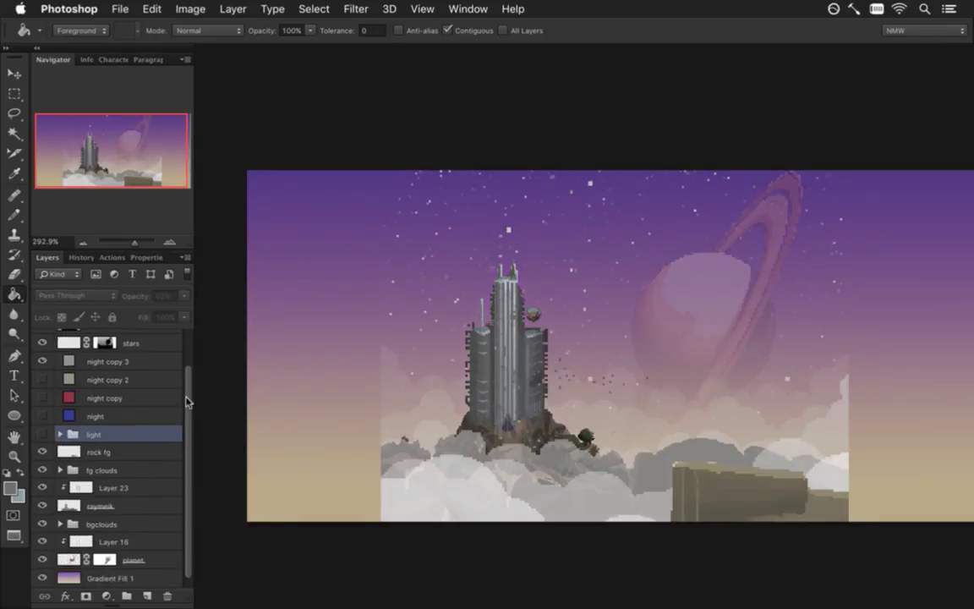
drag(187, 403, 179, 370)
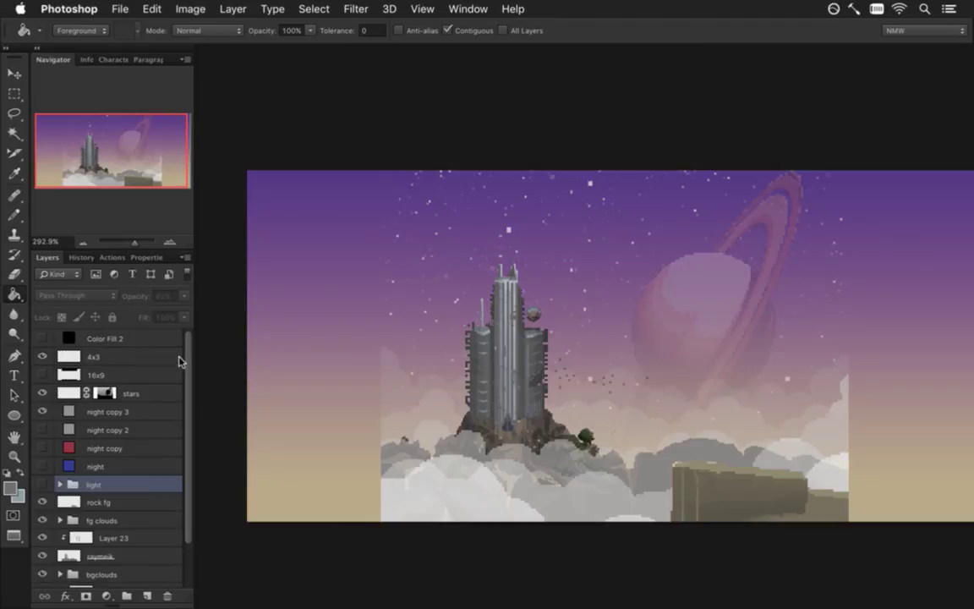
click(104, 390)
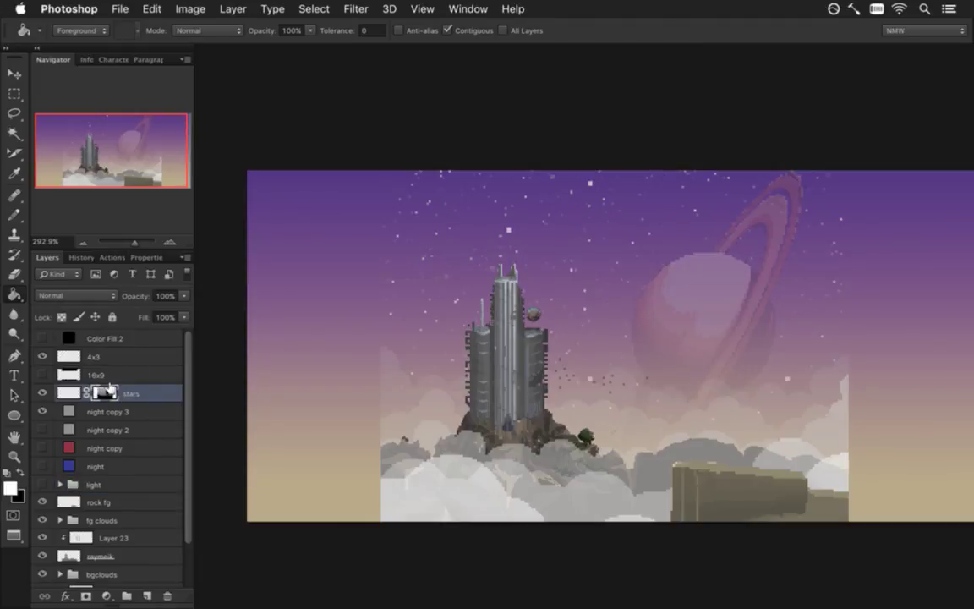
alt+click(106, 391)
right_click(110, 391)
click(149, 396)
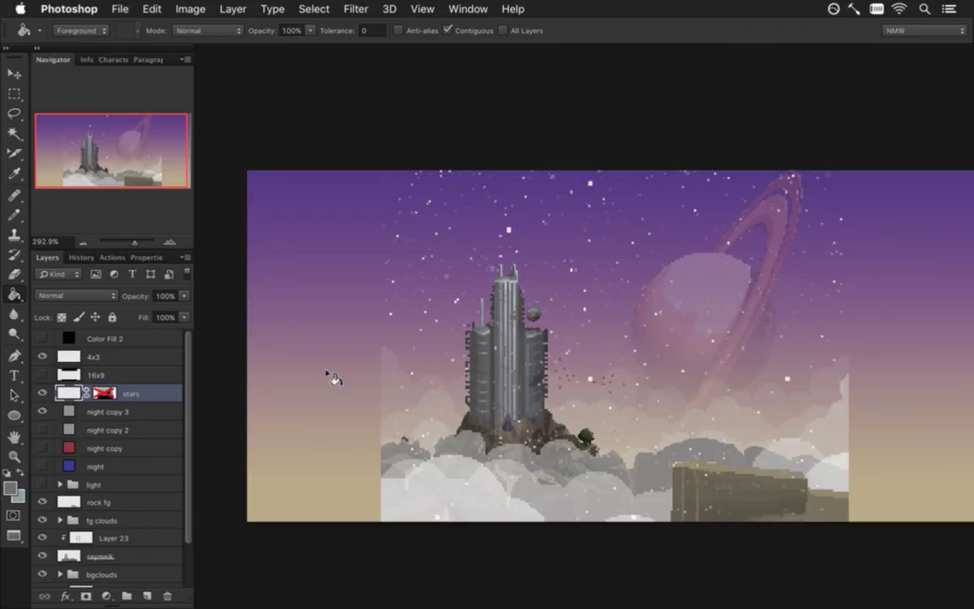
Step: Switch to the Eraser and set its brush size to 35
key(e)
key(bracketright)
key(bracketright)
key(bracketright)
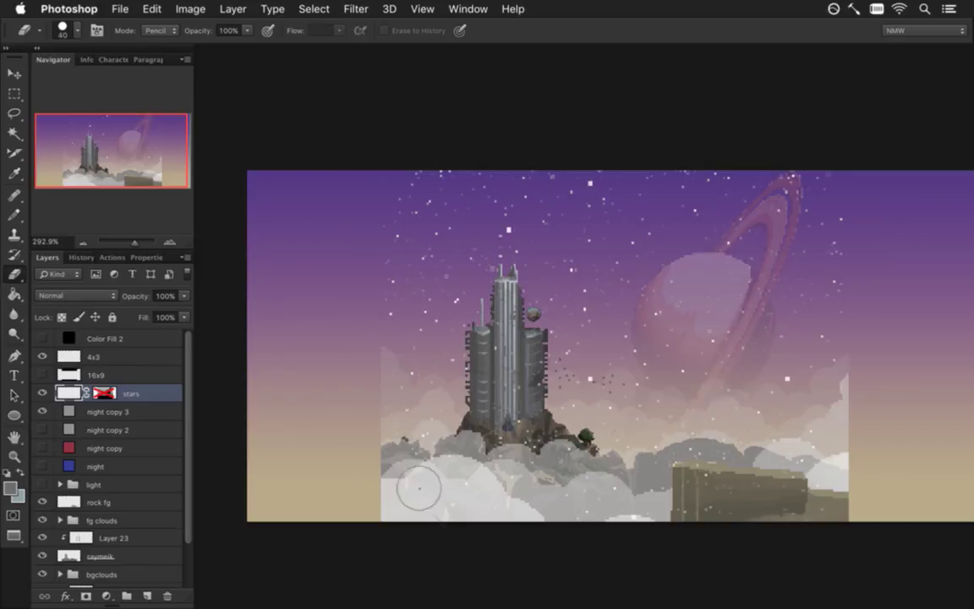
key(bracketleft)
key(bracketleft)
key(bracketright)
key(bracketright)
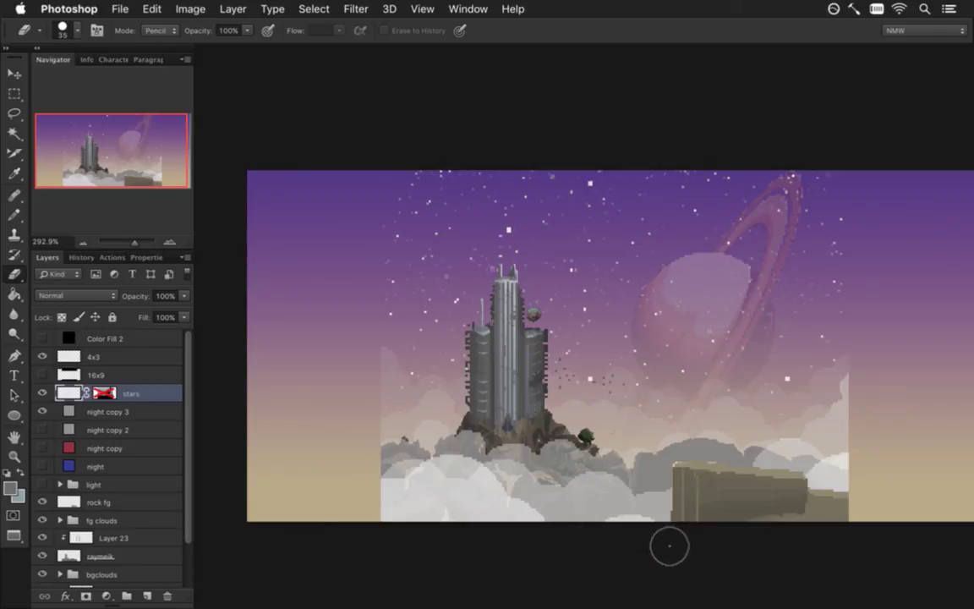
Step: Set the eraser to 1 px and delete the stars layer's mask
key(bracketleft)
key(bracketleft)
key(bracketleft)
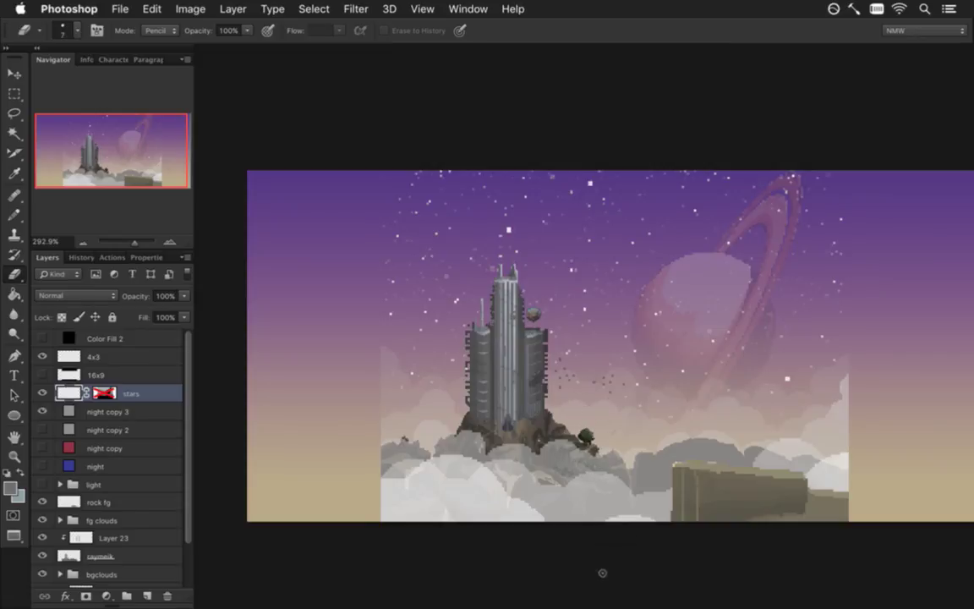
key(m)
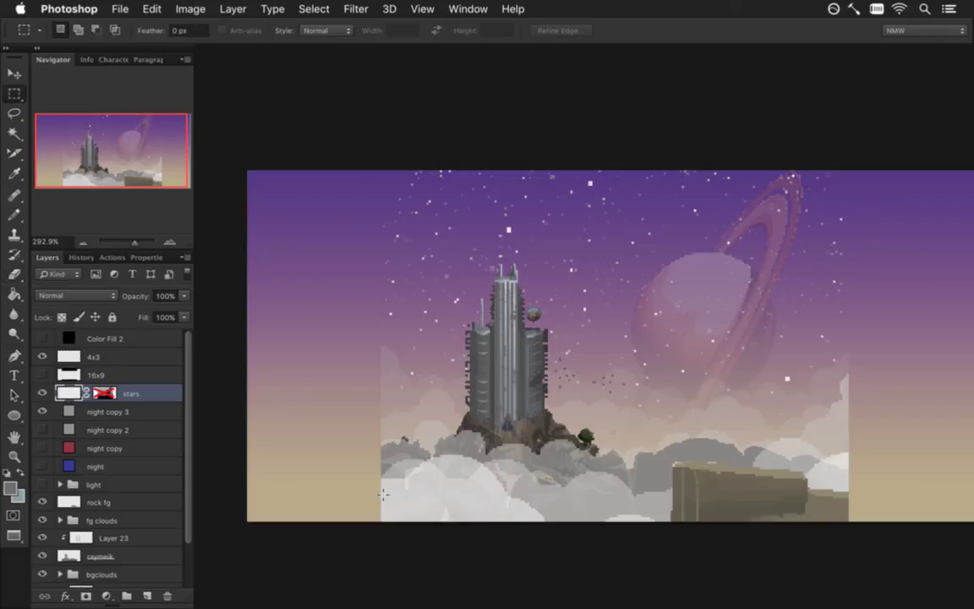
right_click(108, 394)
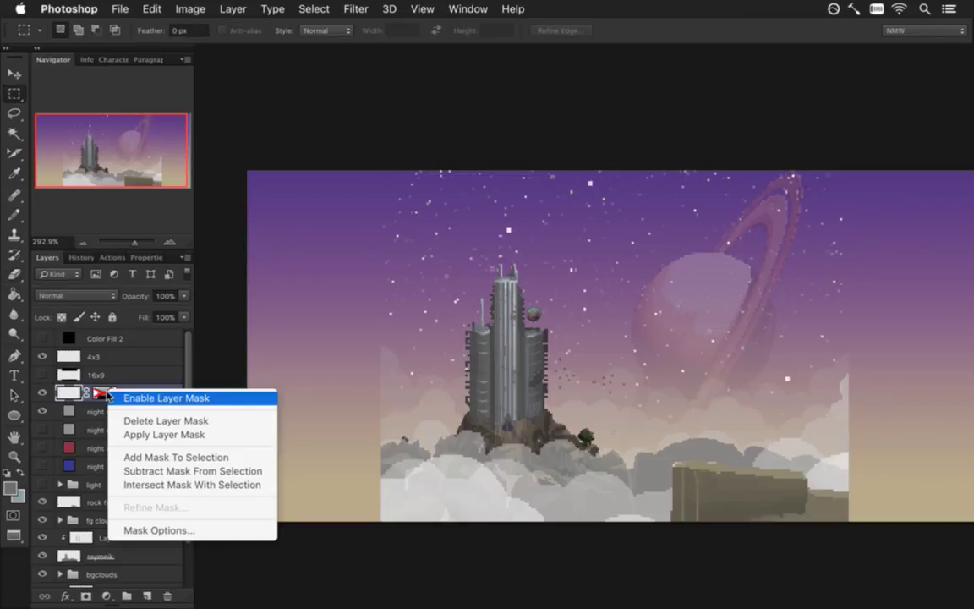
click(137, 421)
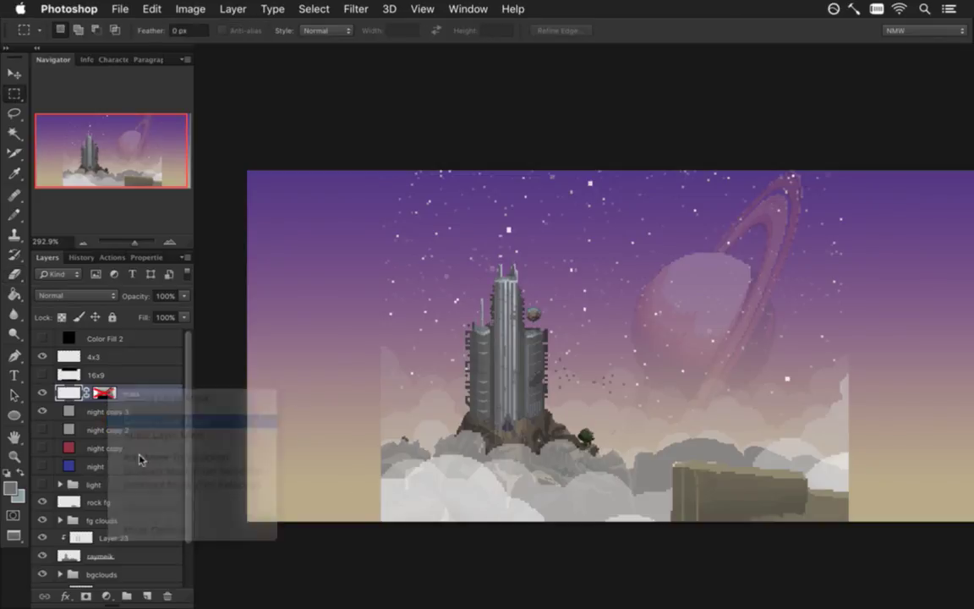
key(v)
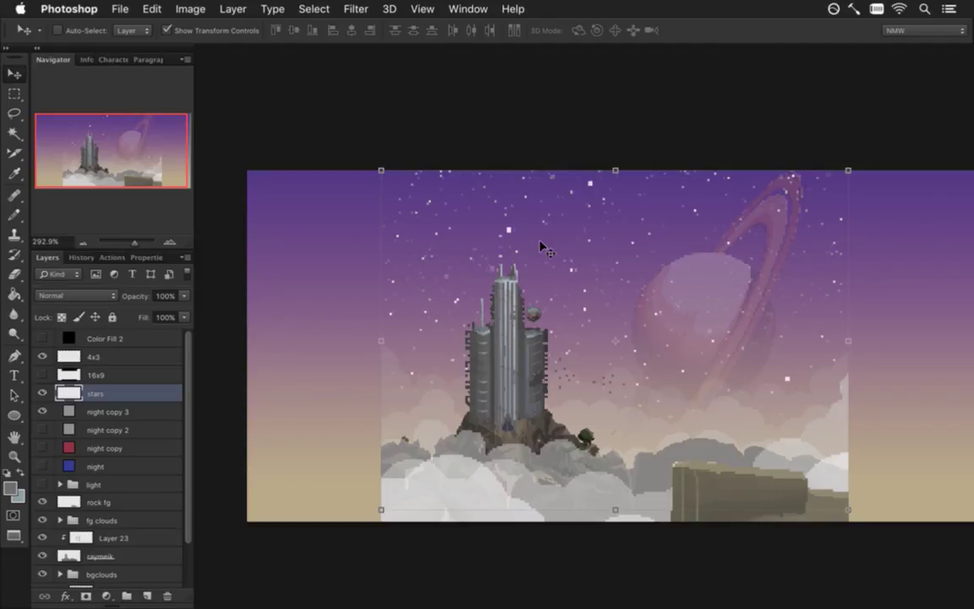
Step: Alt-drag a stars copy leftward over the left sky and nudge it up into place
drag(561, 232, 367, 235)
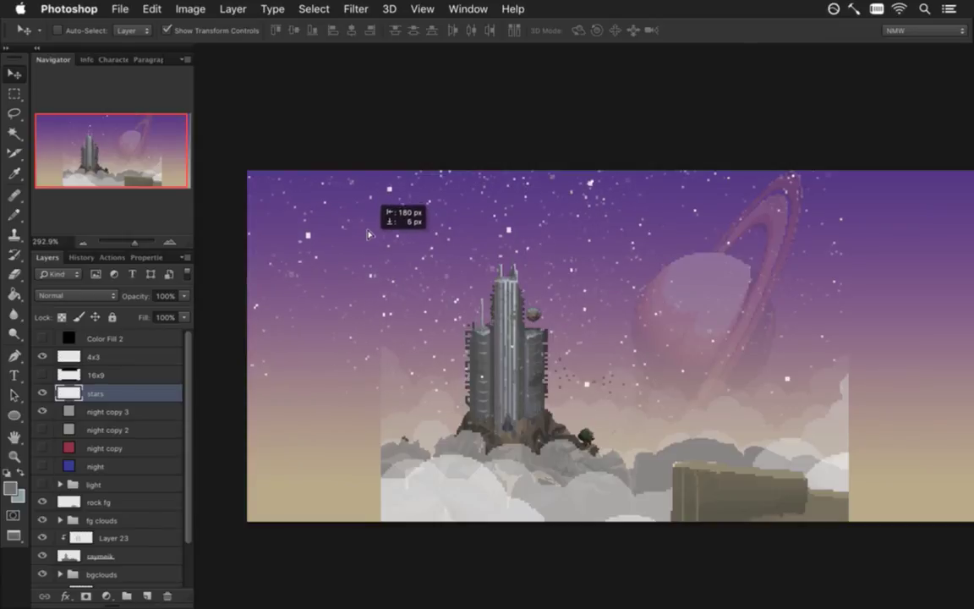
drag(368, 235, 179, 221)
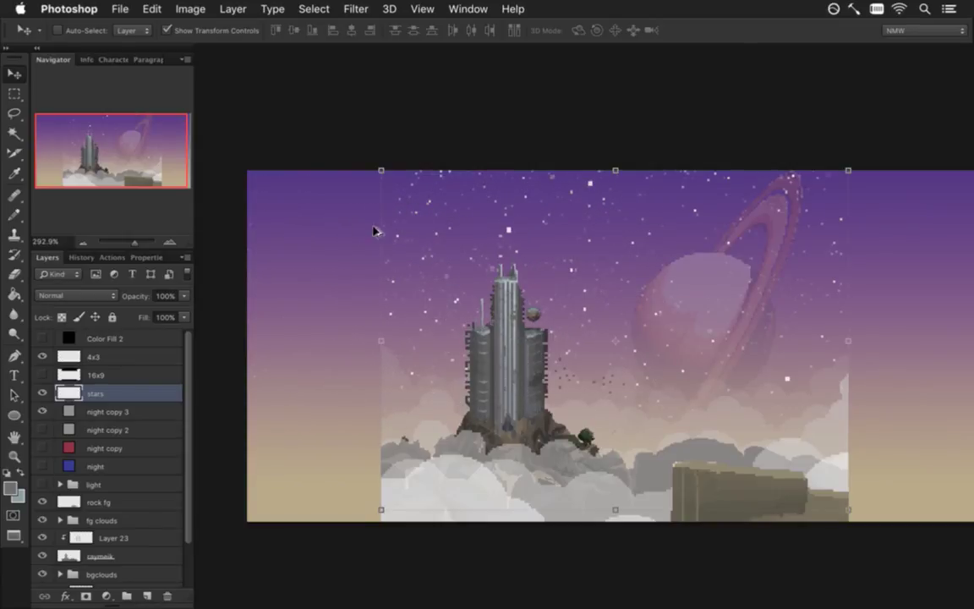
drag(460, 230, 363, 233)
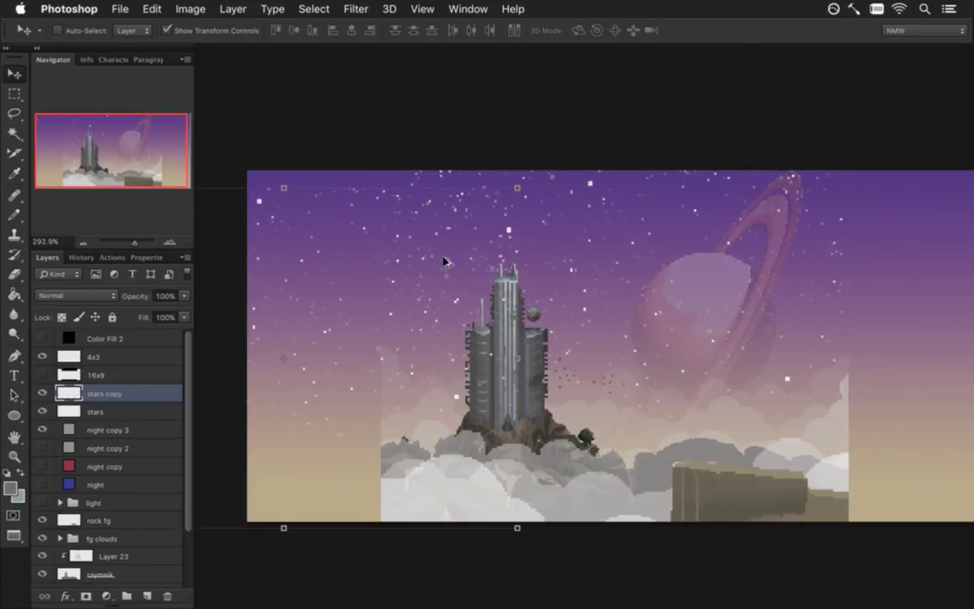
mouse_move(440, 243)
mouse_down()
mouse_move(310, 225)
mouse_move(350, 221)
mouse_up()
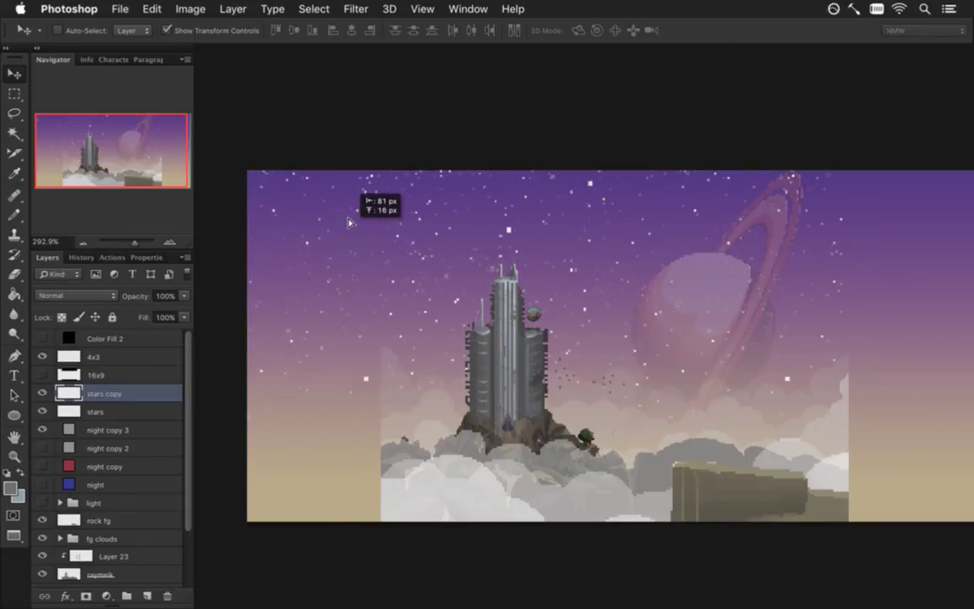
drag(350, 222, 289, 222)
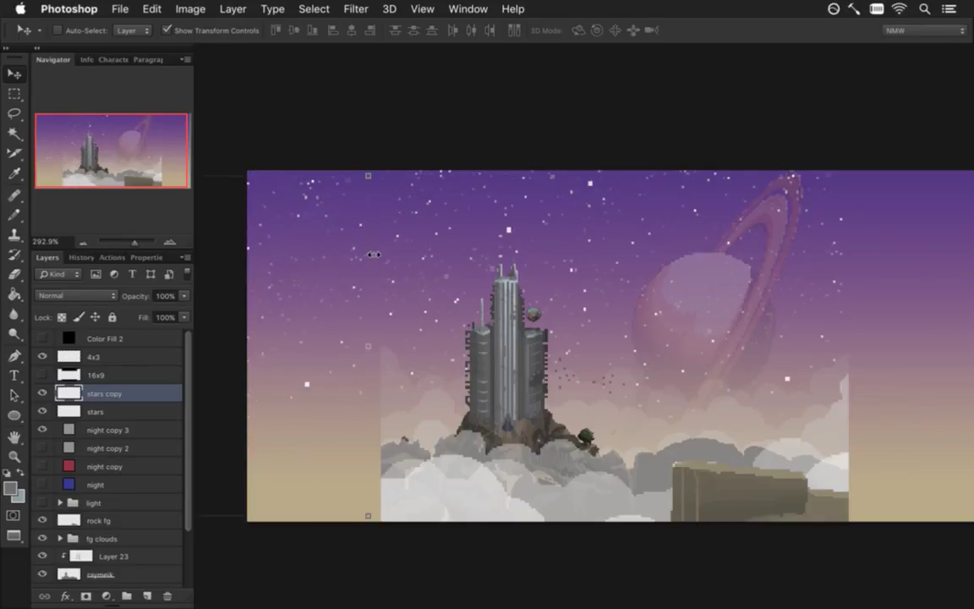
key(Up)
key(Up)
key(b)
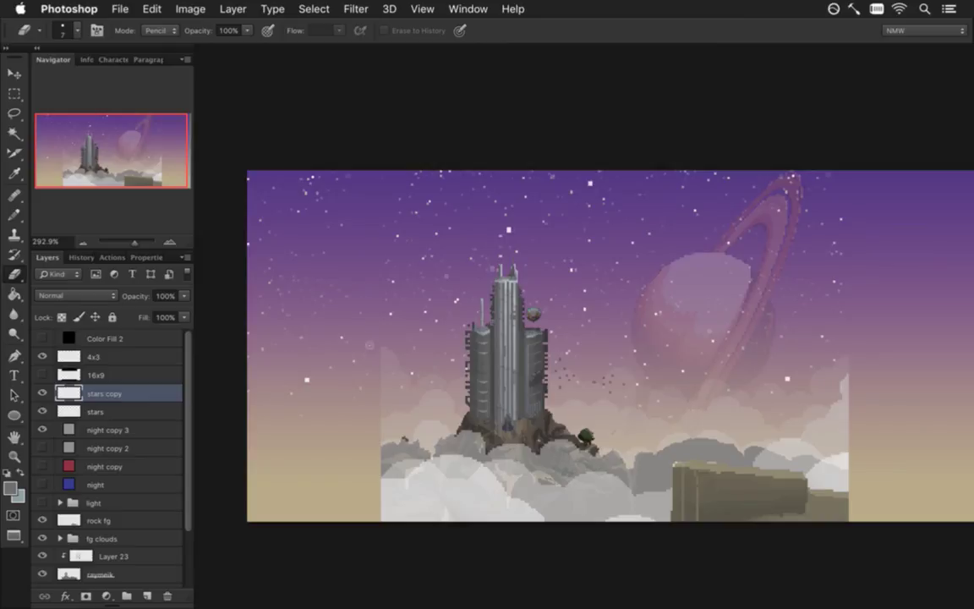
key(v)
drag(297, 215, 382, 231)
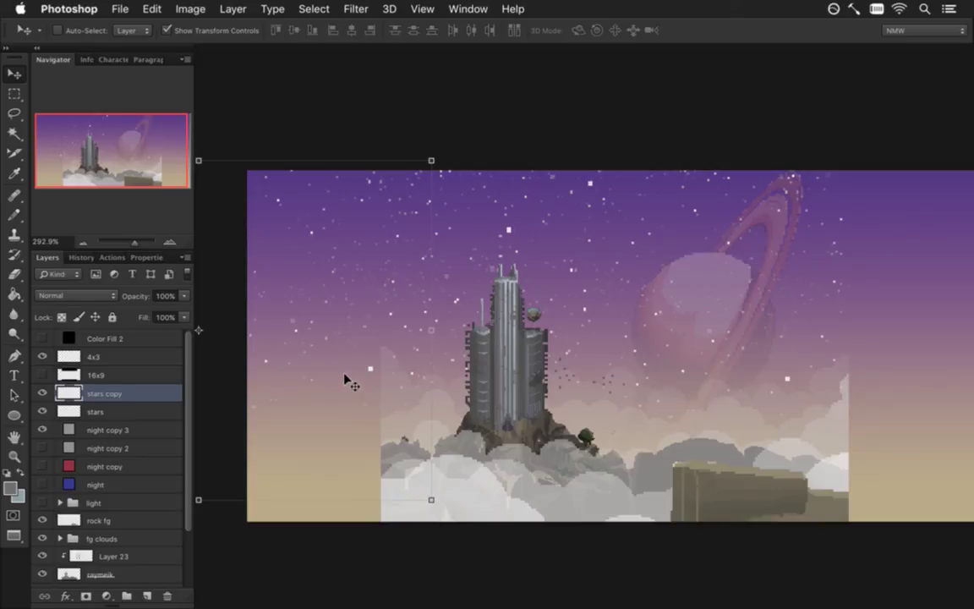
Step: Marquee a block of upper-sky stars and try moving it
key(m)
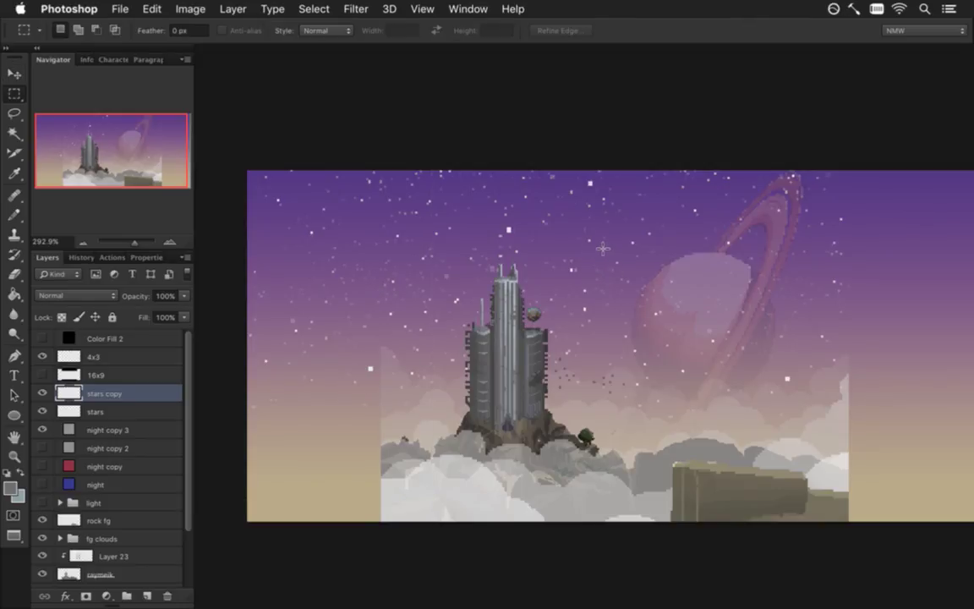
drag(754, 352, 647, 338)
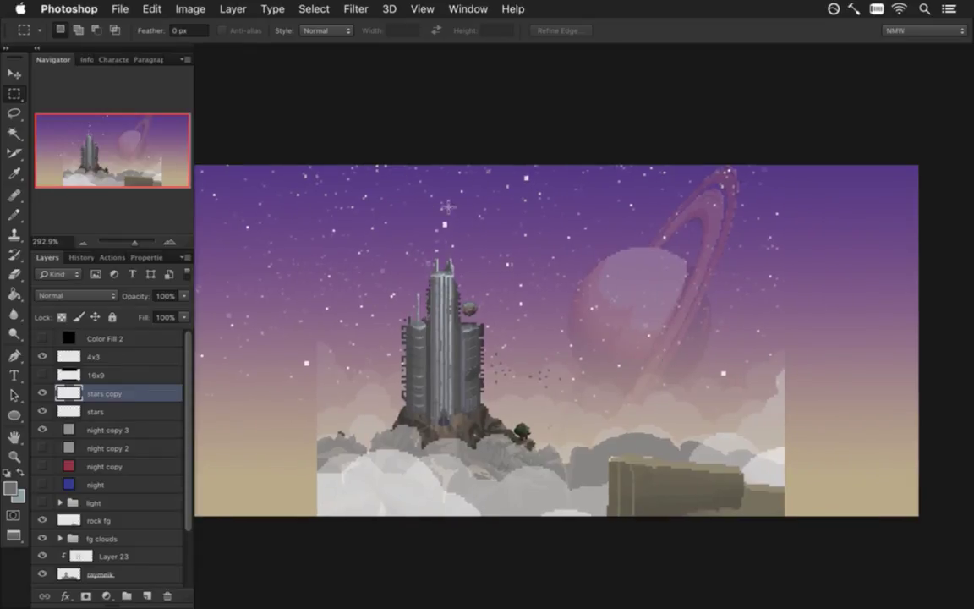
mouse_move(507, 161)
mouse_down()
mouse_move(772, 441)
mouse_move(801, 448)
mouse_up()
scroll(659, 338, right, 5)
key(v)
drag(538, 221, 561, 230)
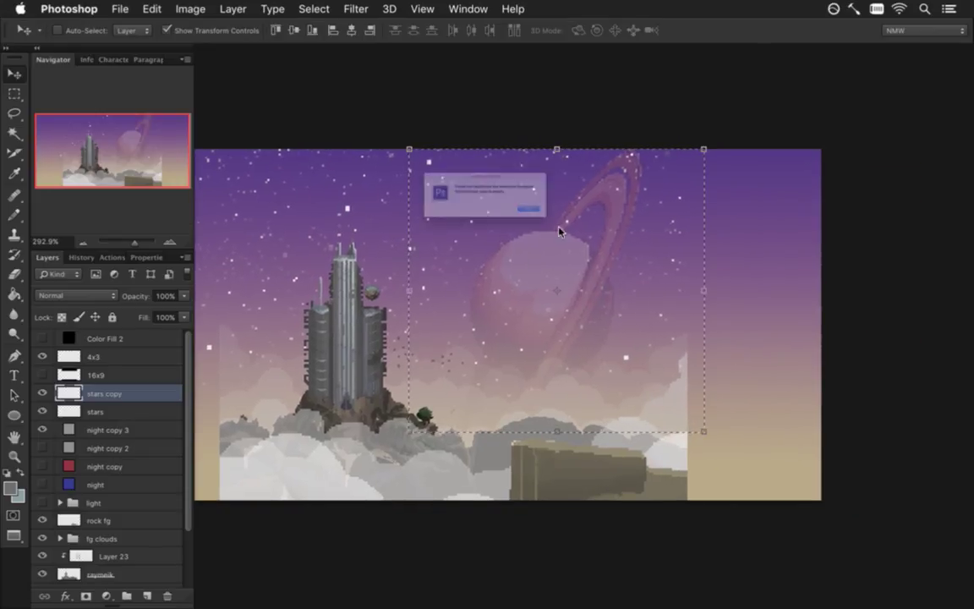
click(583, 228)
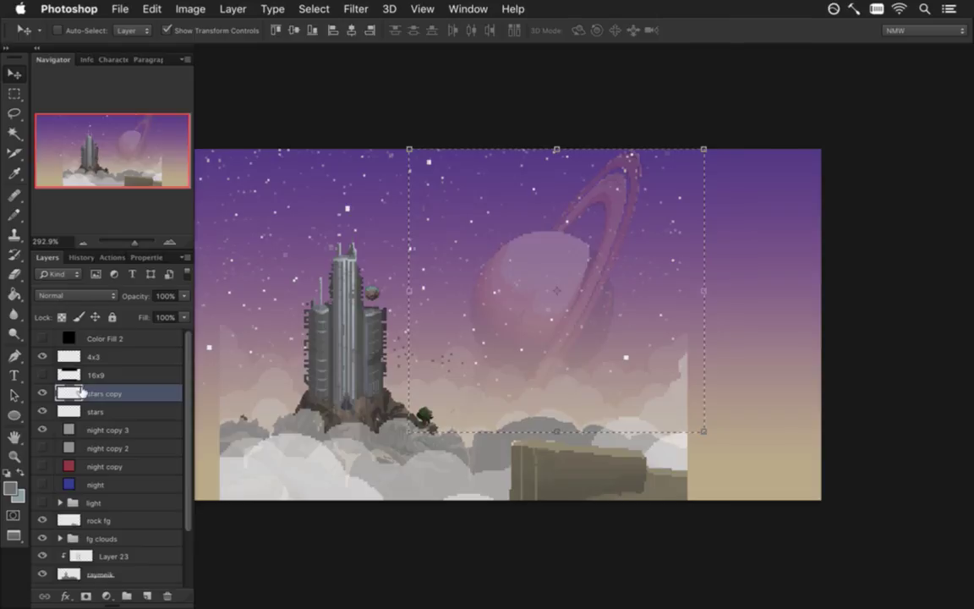
Step: Merge the stars layer into stars copy and drag the selected stars right
shift+click(118, 412)
right_click(114, 410)
click(135, 398)
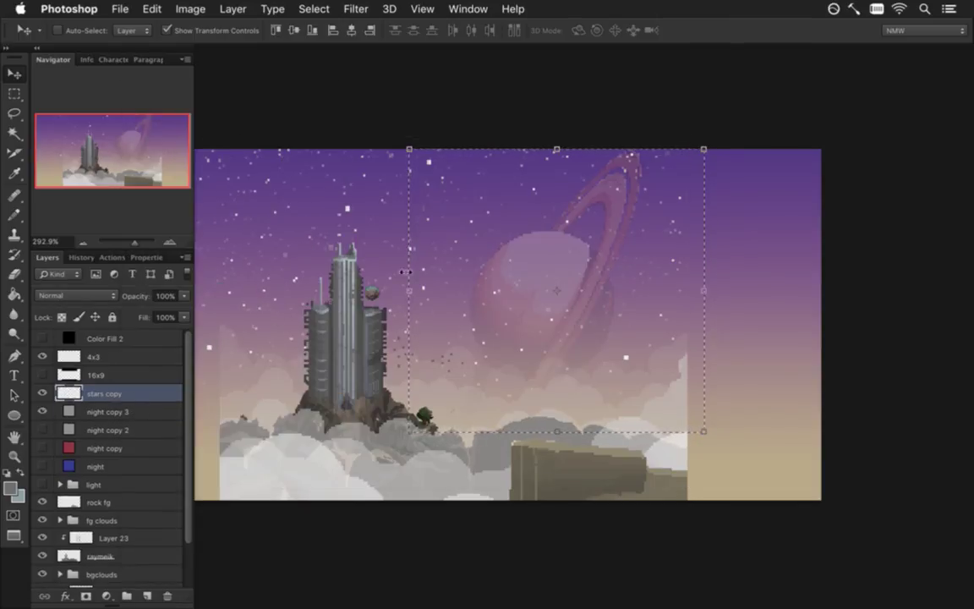
mouse_move(594, 235)
mouse_down()
mouse_move(861, 243)
mouse_move(785, 243)
mouse_up()
Step: Select a tall strip of stars on the right and shift it into position
key(m)
key(e)
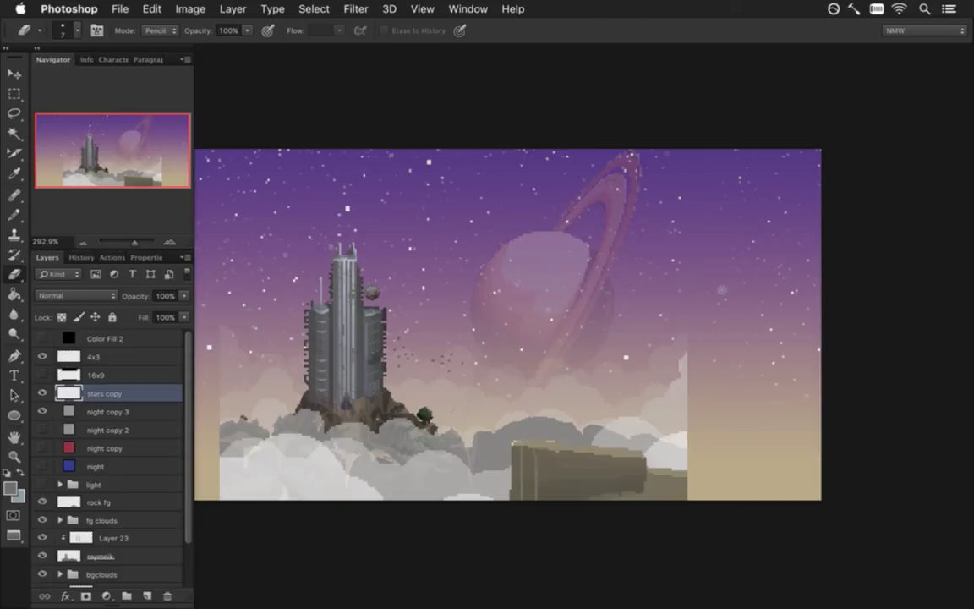
key(v)
key(m)
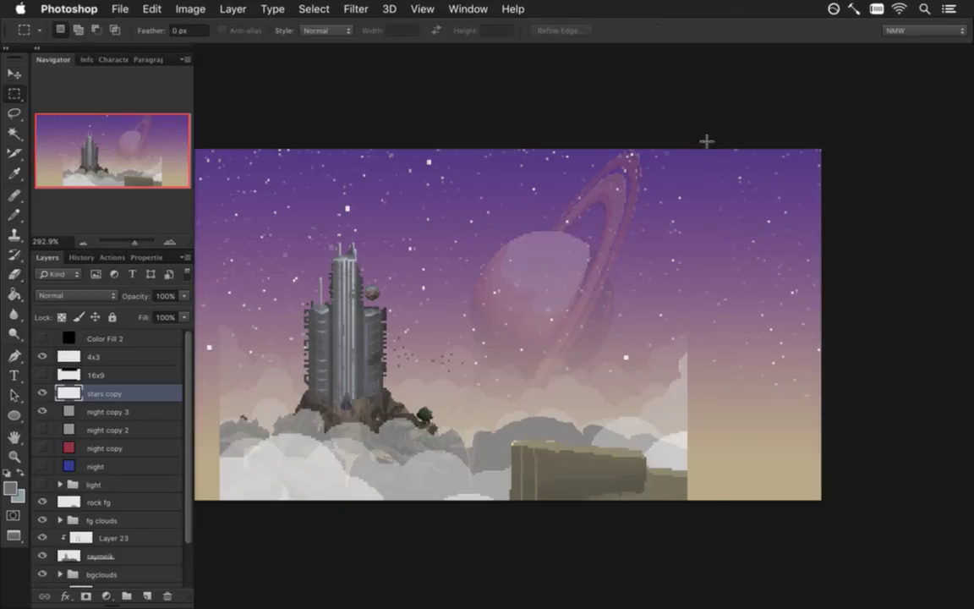
mouse_move(697, 127)
mouse_down()
mouse_move(828, 442)
mouse_move(868, 437)
mouse_up()
key(v)
drag(806, 193, 764, 186)
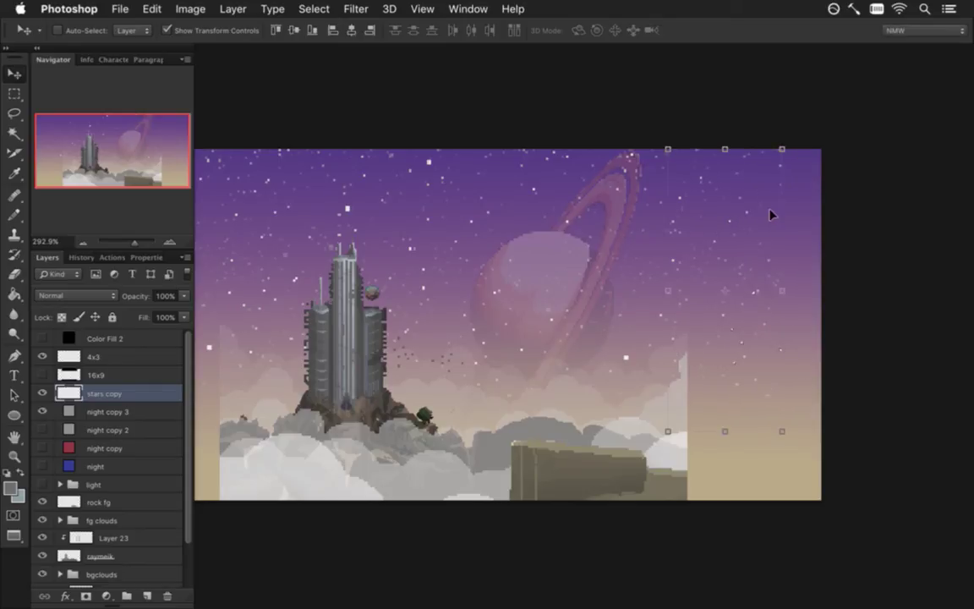
drag(719, 221, 745, 232)
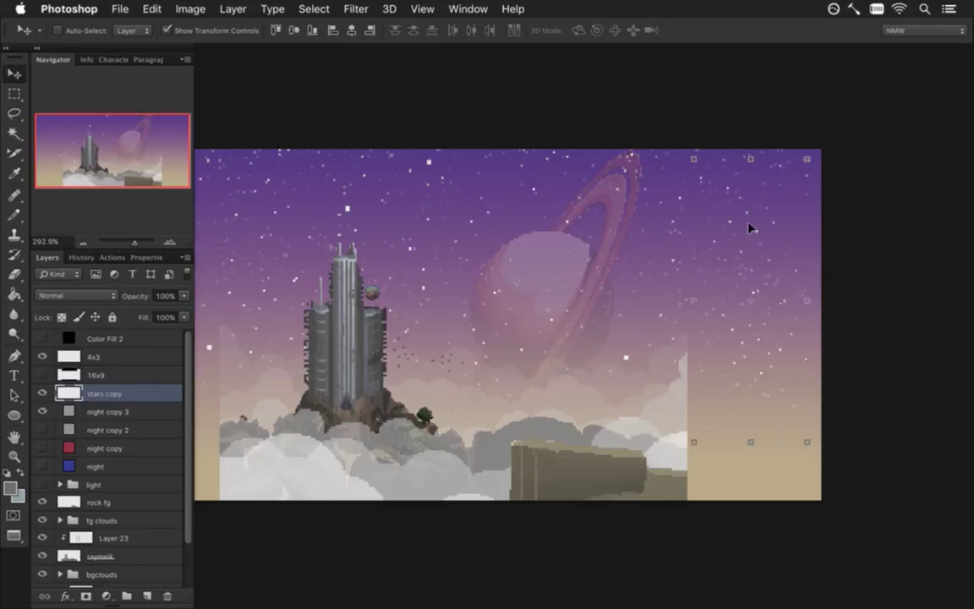
Step: Flip the star strip horizontally, place it at the sky's right edge and commit
key(ctrl+t)
right_click(732, 246)
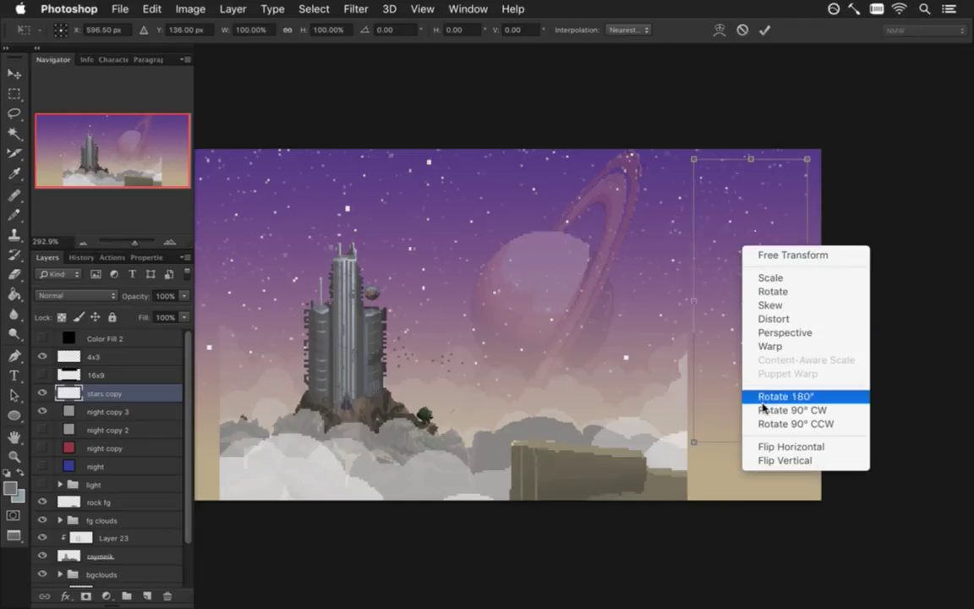
click(761, 446)
mouse_move(743, 206)
mouse_down()
mouse_move(818, 190)
mouse_move(805, 179)
mouse_up()
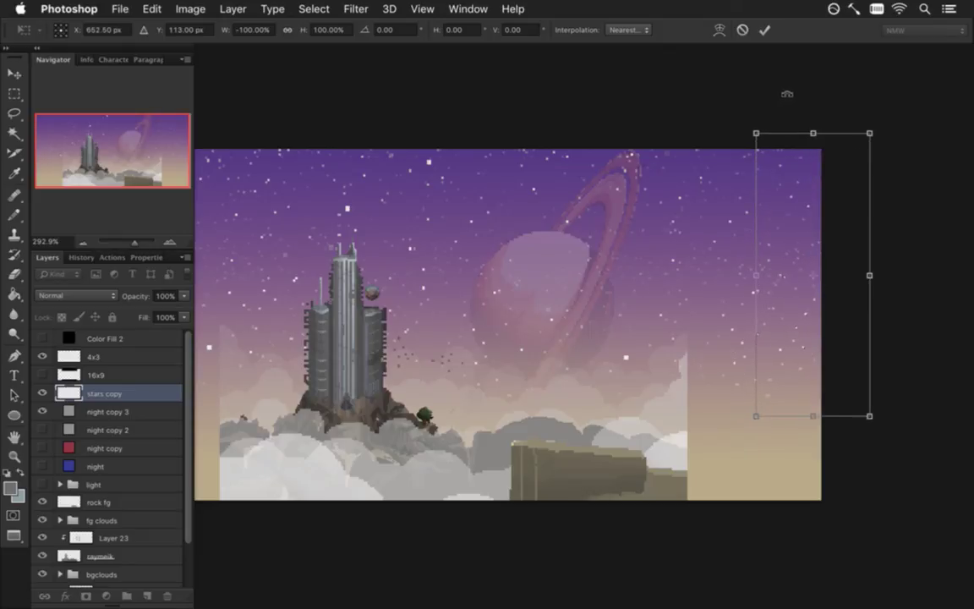
click(765, 29)
key(m)
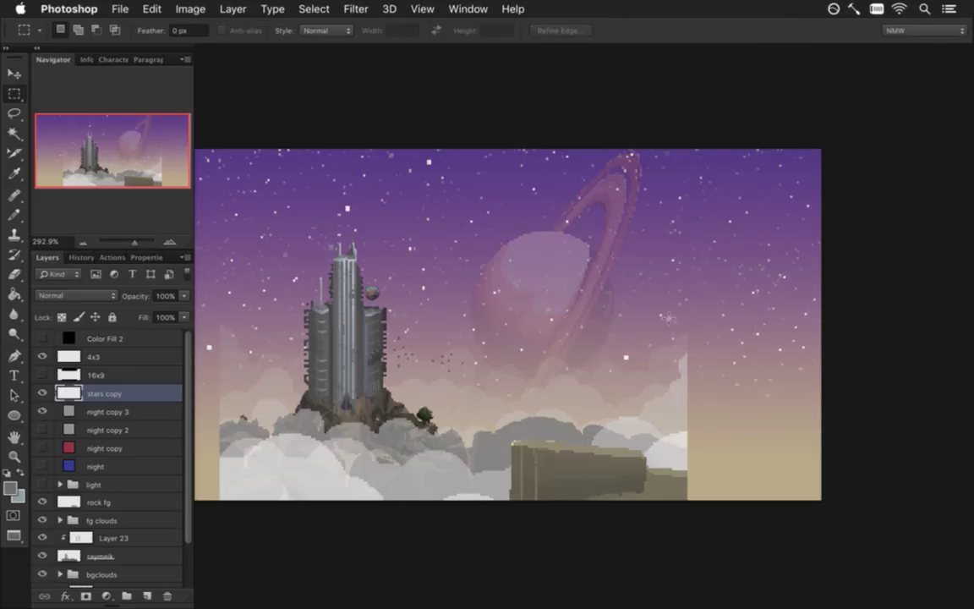
Step: Add a Reveal All layer mask to stars copy and view the mask alone
drag(565, 341, 717, 324)
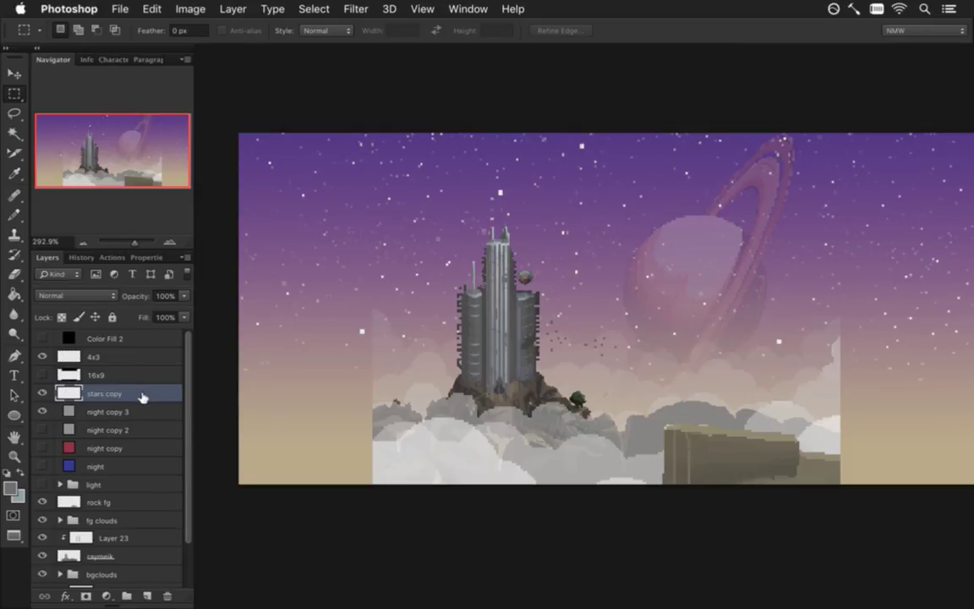
click(225, 9)
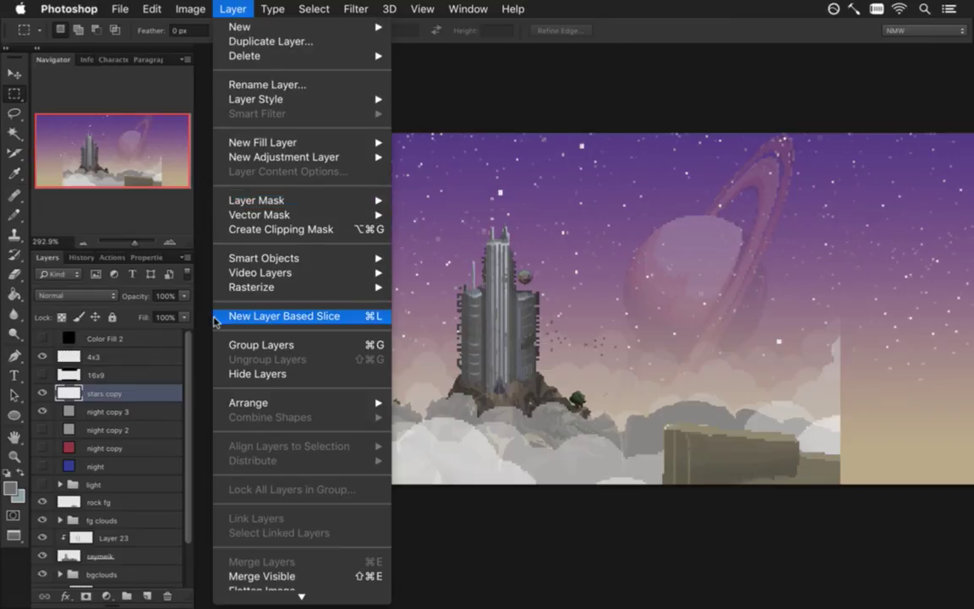
mouse_move(256, 200)
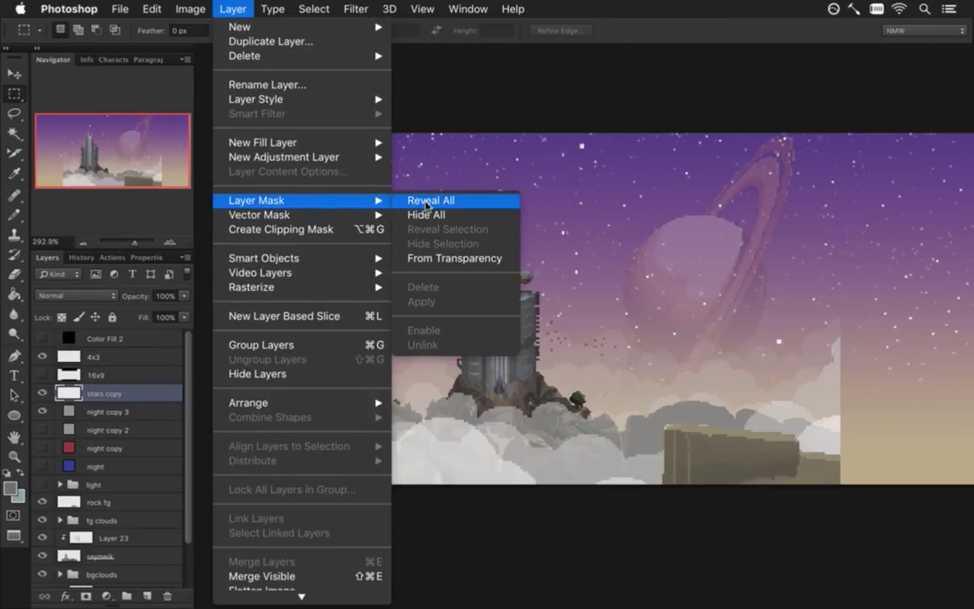
click(429, 200)
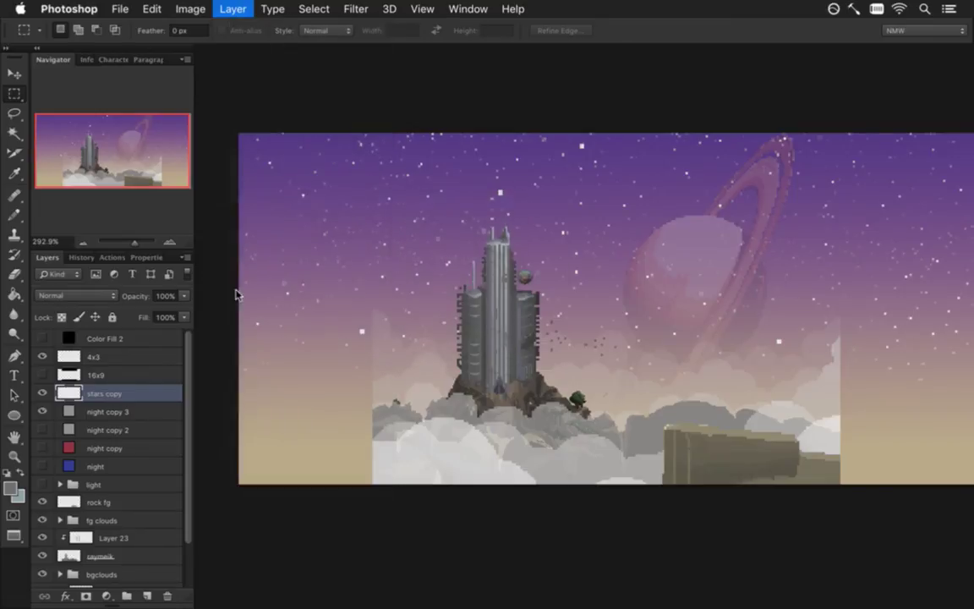
alt+click(105, 392)
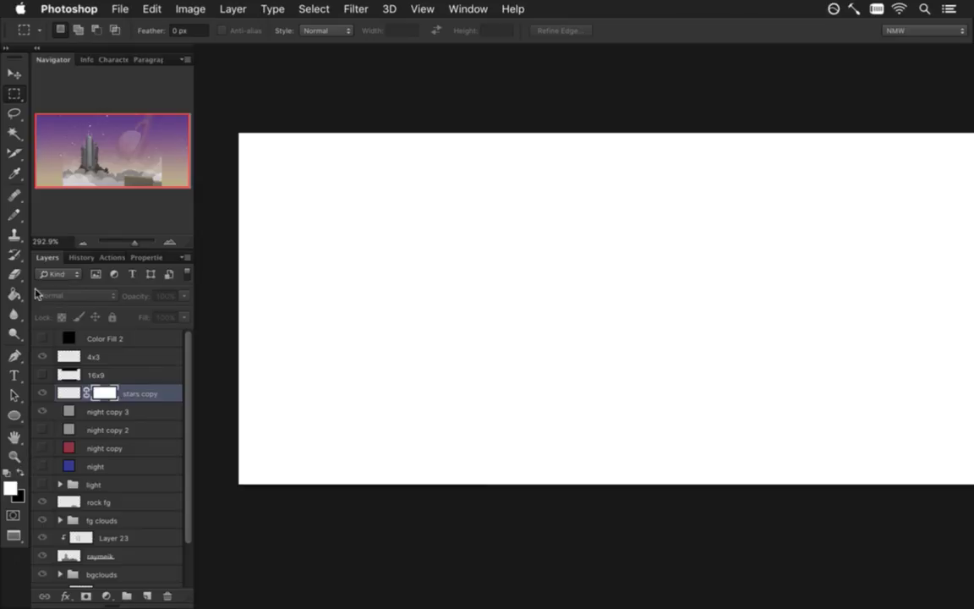
Step: Draw a linear bottom-to-top gradient on the mask so stars fade toward the horizon
click(13, 295)
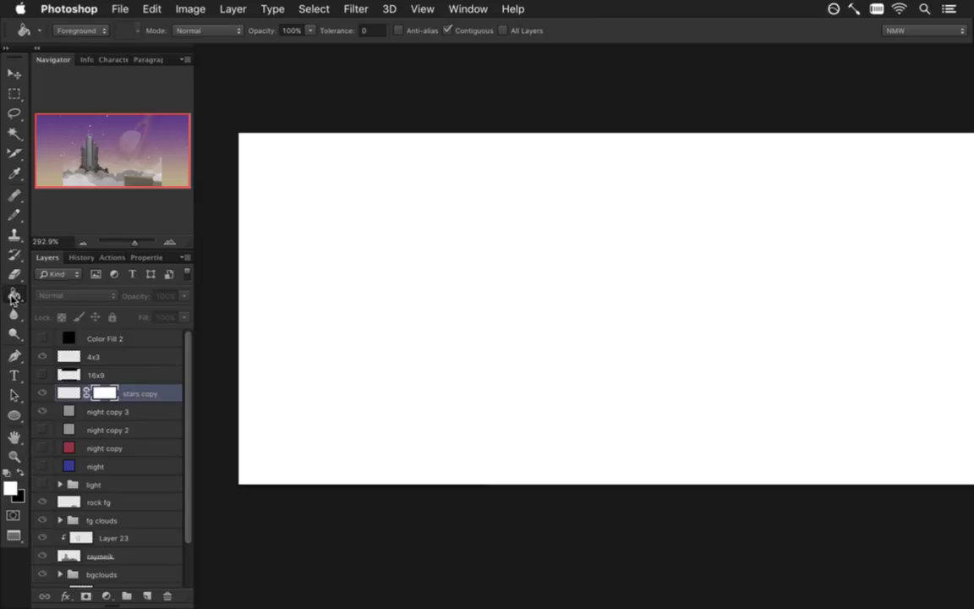
right_click(13, 295)
click(72, 288)
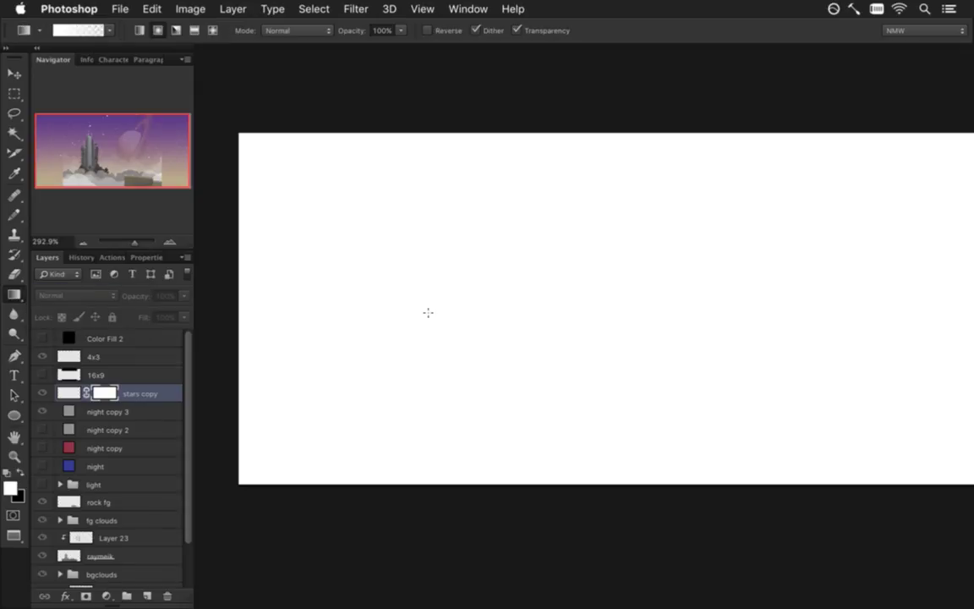
drag(437, 460, 446, 133)
click(18, 472)
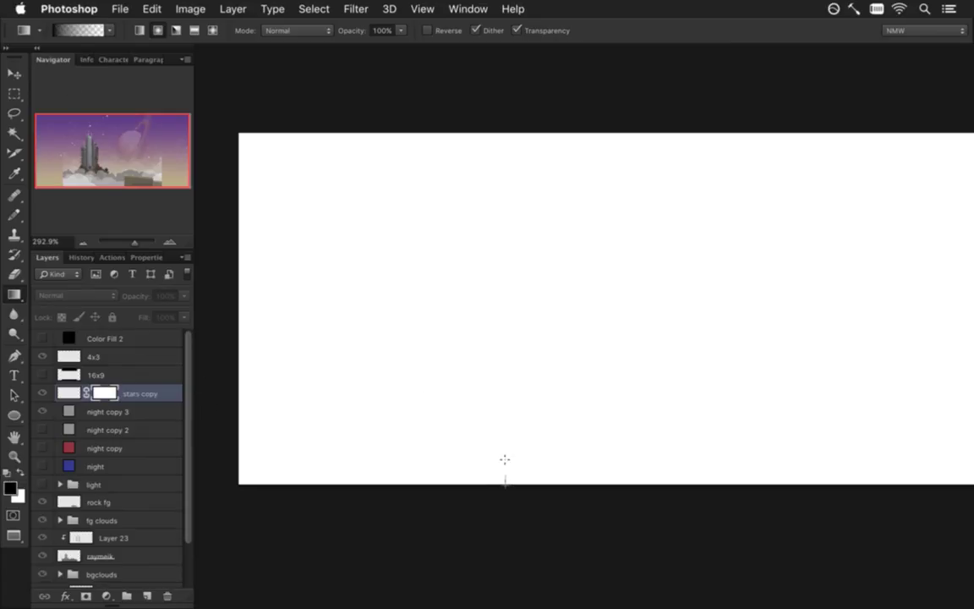
drag(505, 484, 516, 140)
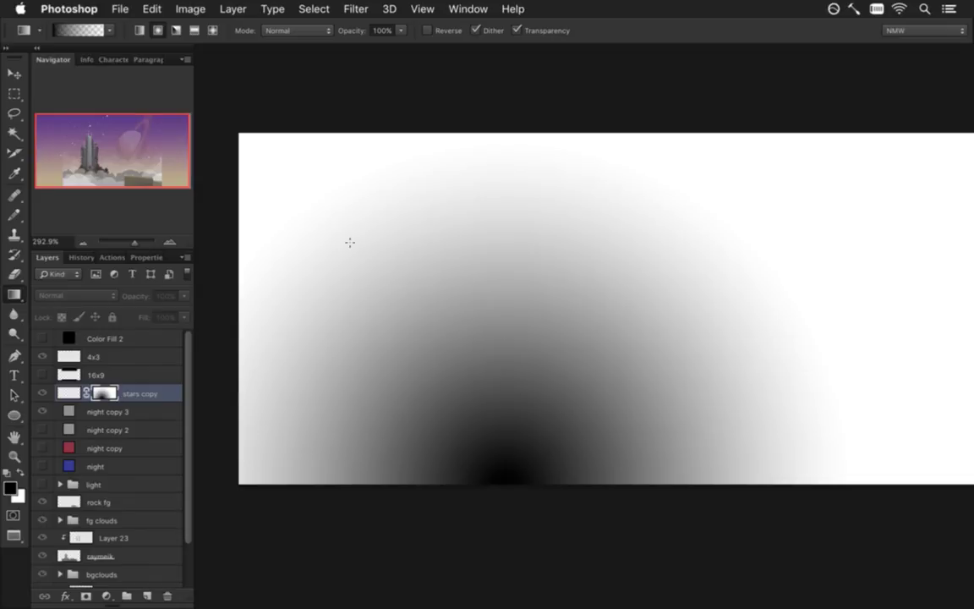
key(ctrl+z)
click(138, 30)
drag(542, 483, 545, 137)
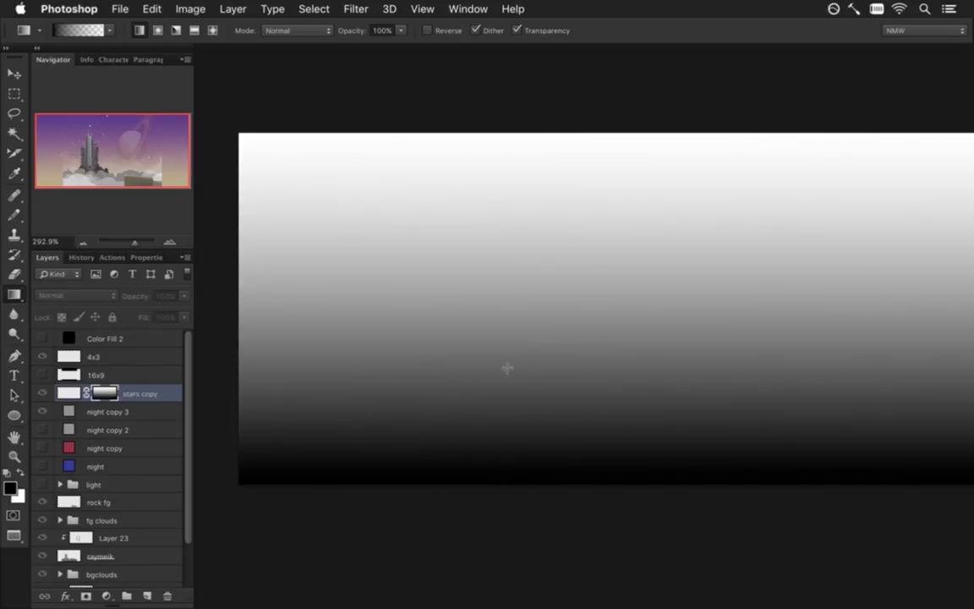
click(69, 394)
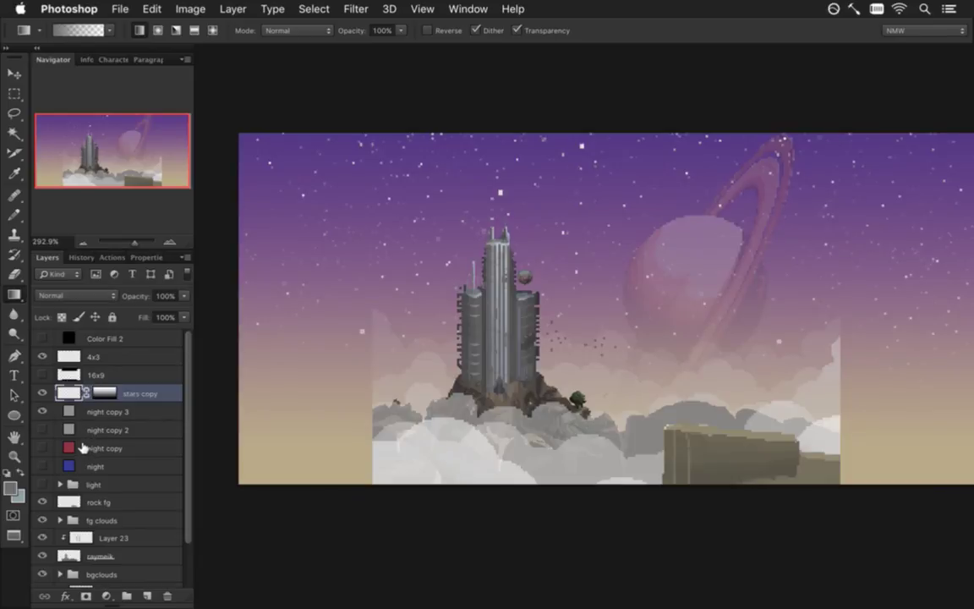
right_click(105, 394)
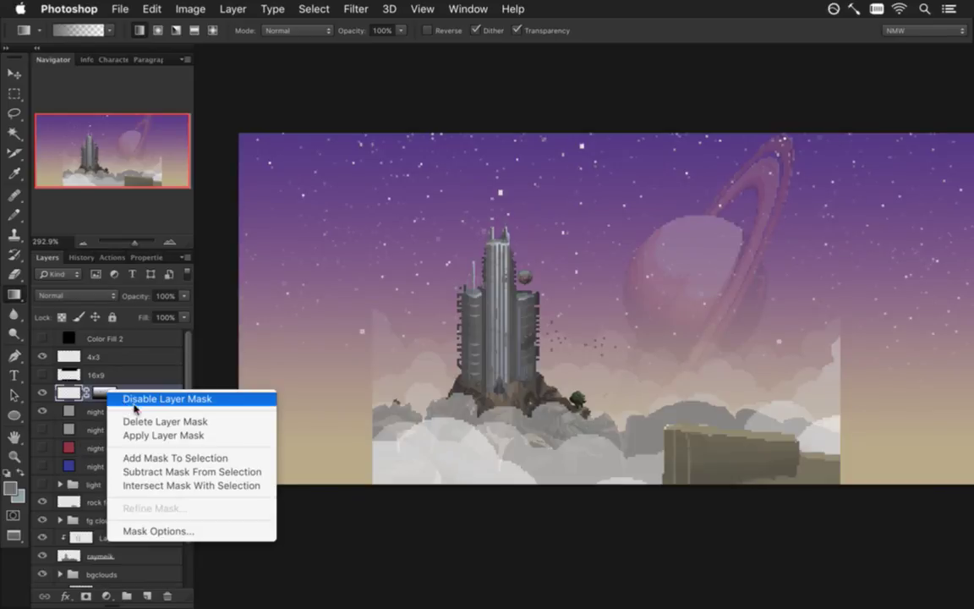
Step: Disable and re-enable the stars copy mask, then save the document
click(132, 405)
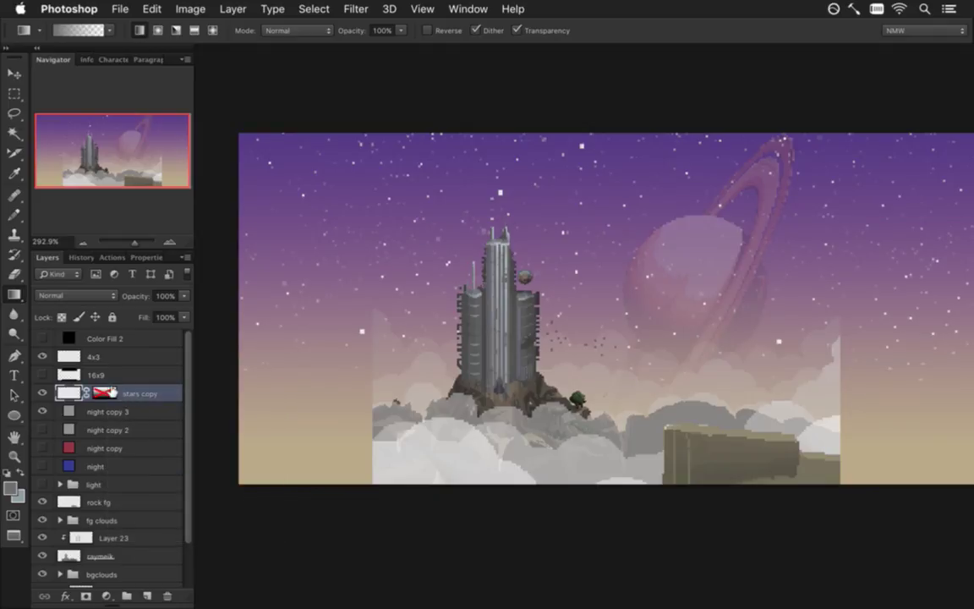
right_click(106, 394)
click(114, 401)
key(ctrl+s)
Step: Erase the light haze on the planet's left side with a size-50 eraser, then reset it to 5
key(e)
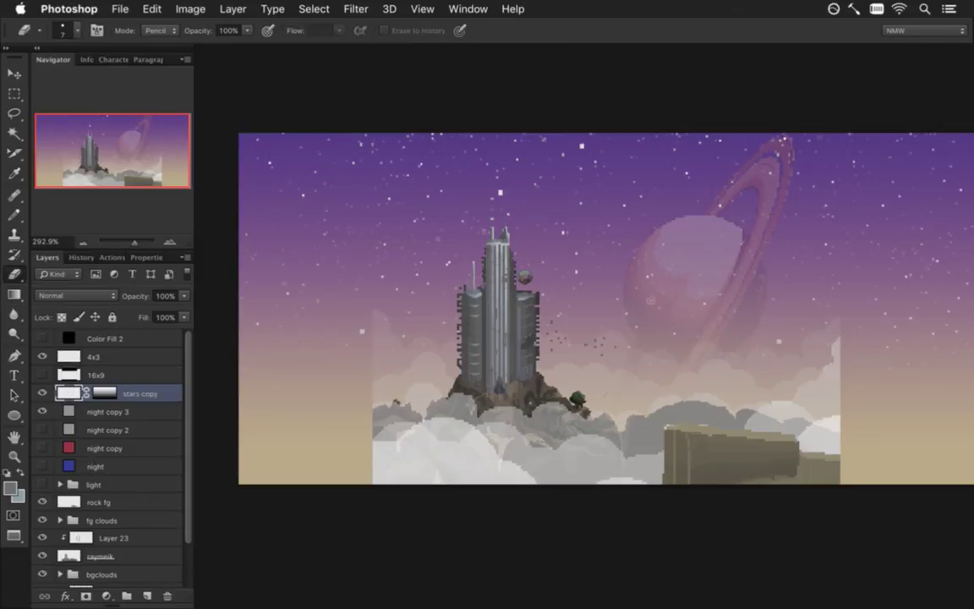
key(bracketright)
key(bracketright)
key(bracketright)
drag(668, 291, 650, 331)
key(bracketleft)
key(bracketleft)
key(bracketleft)
key(super+z)
key(super+z)
click(72, 375)
Step: Delete the 16x9 and 4x3 layers and toggle Color Fill 2 to compare greyscale
key(BackSpace)
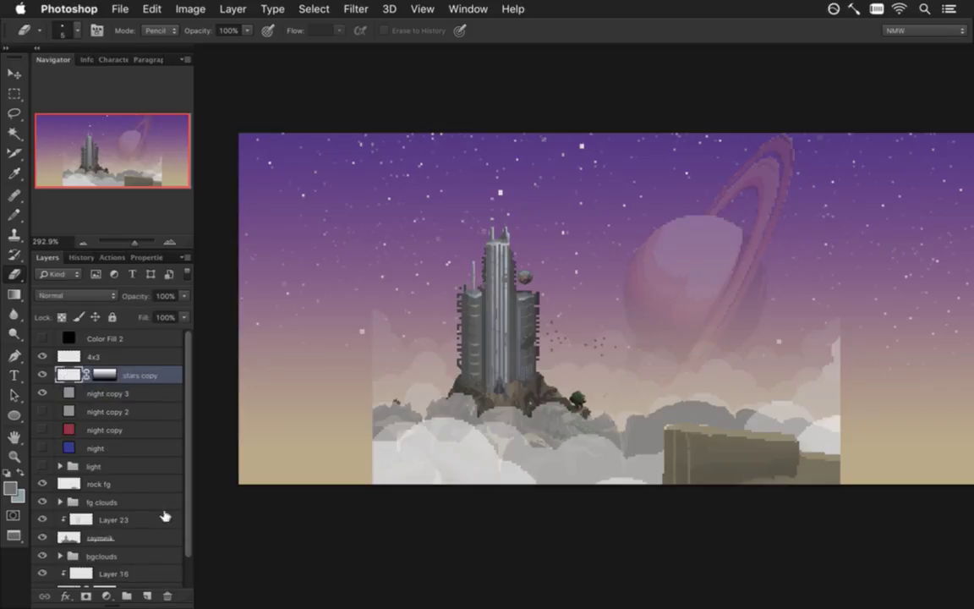
key(BackSpace)
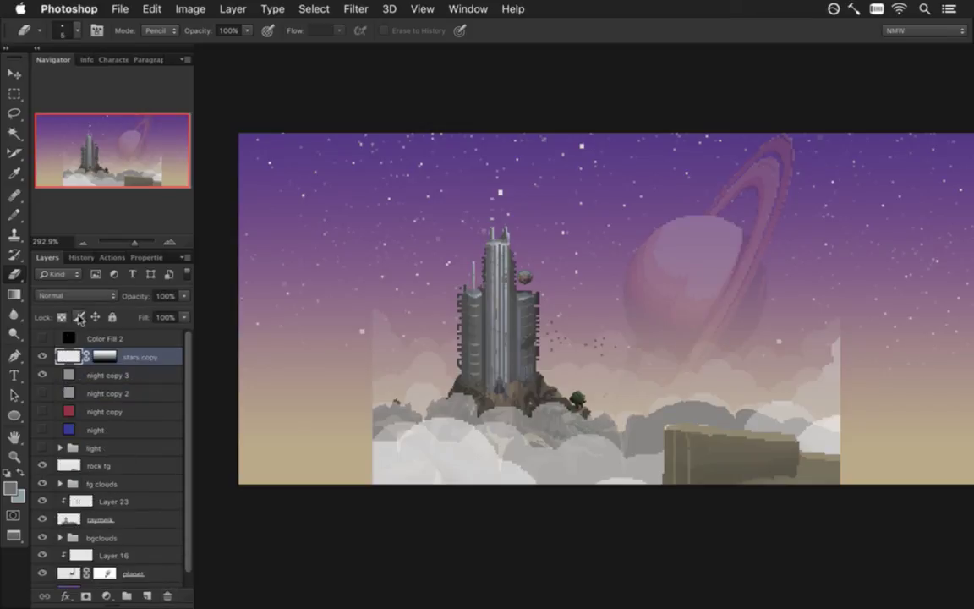
click(72, 339)
click(42, 338)
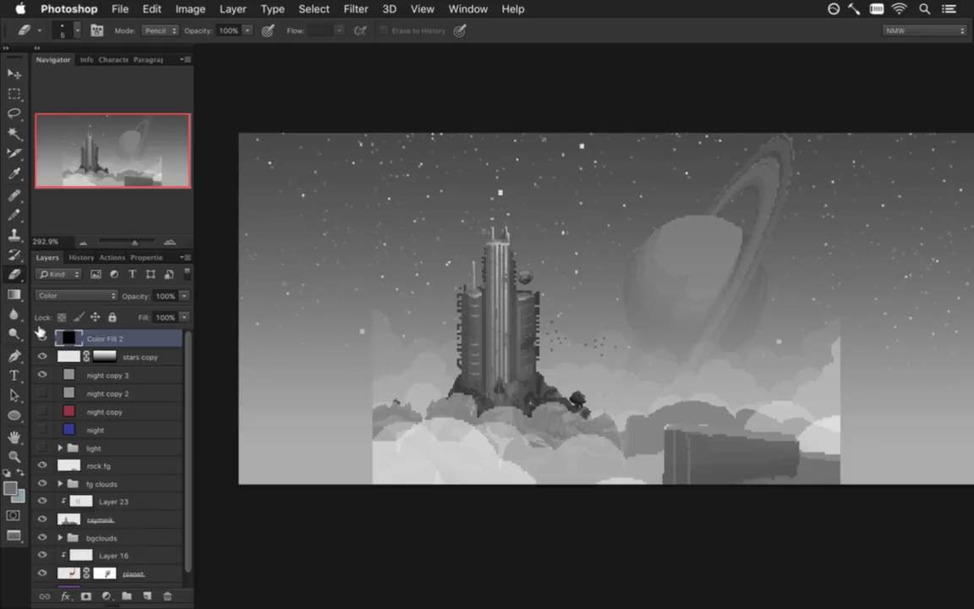
click(39, 334)
click(39, 335)
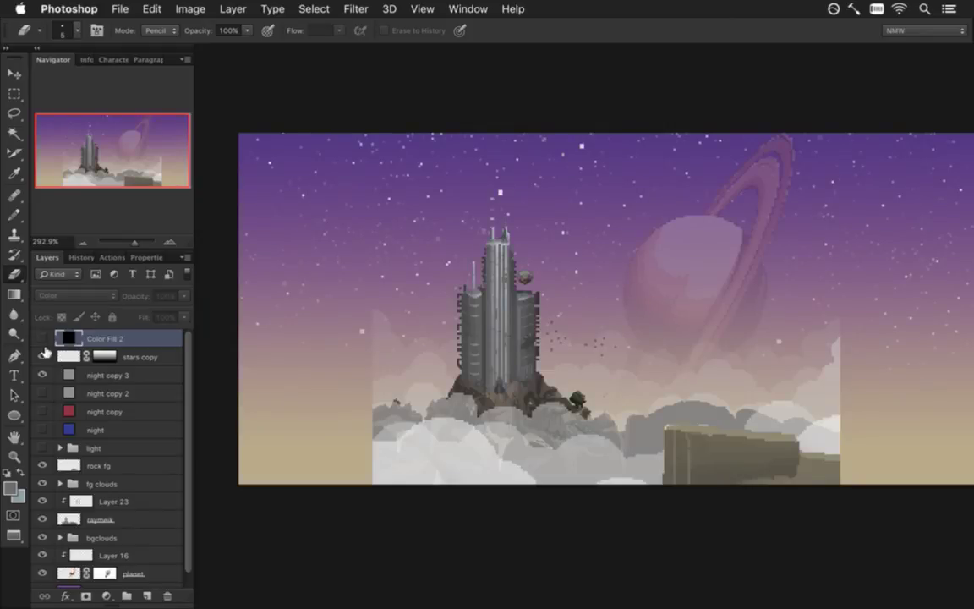
Step: Toggle night copy 3 and night copy 2 to compare the night tones
click(72, 356)
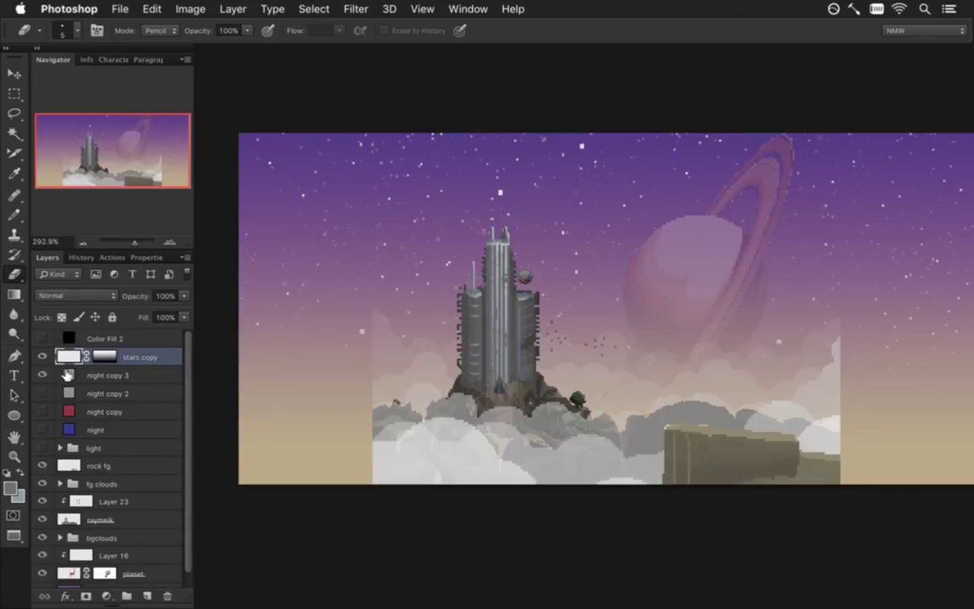
click(50, 374)
click(44, 374)
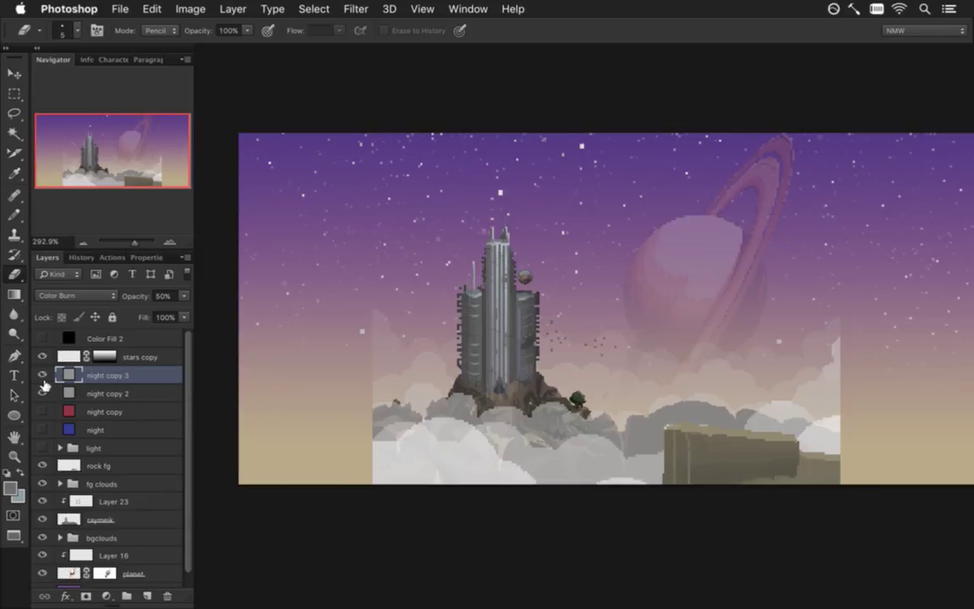
click(43, 392)
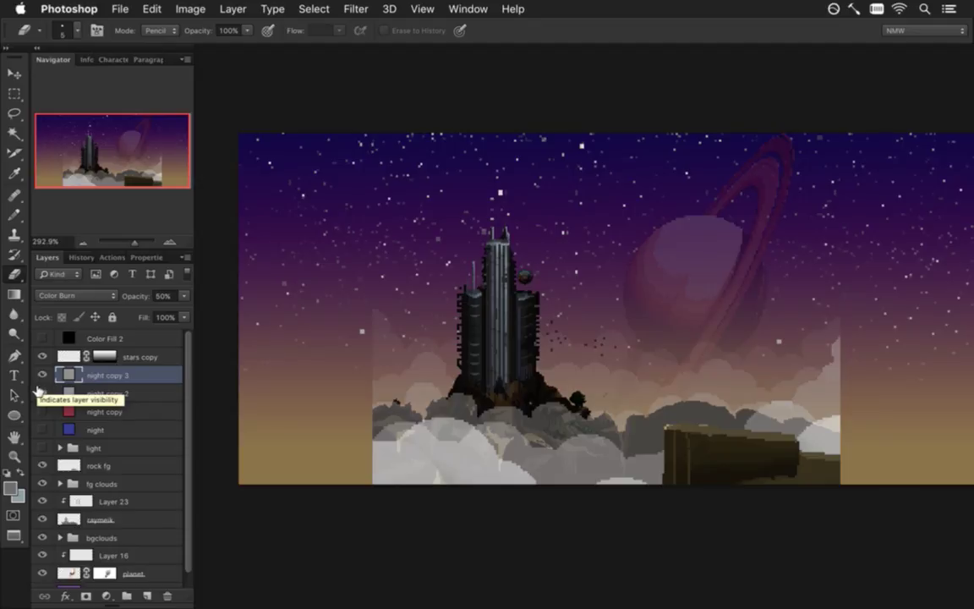
click(42, 374)
click(47, 374)
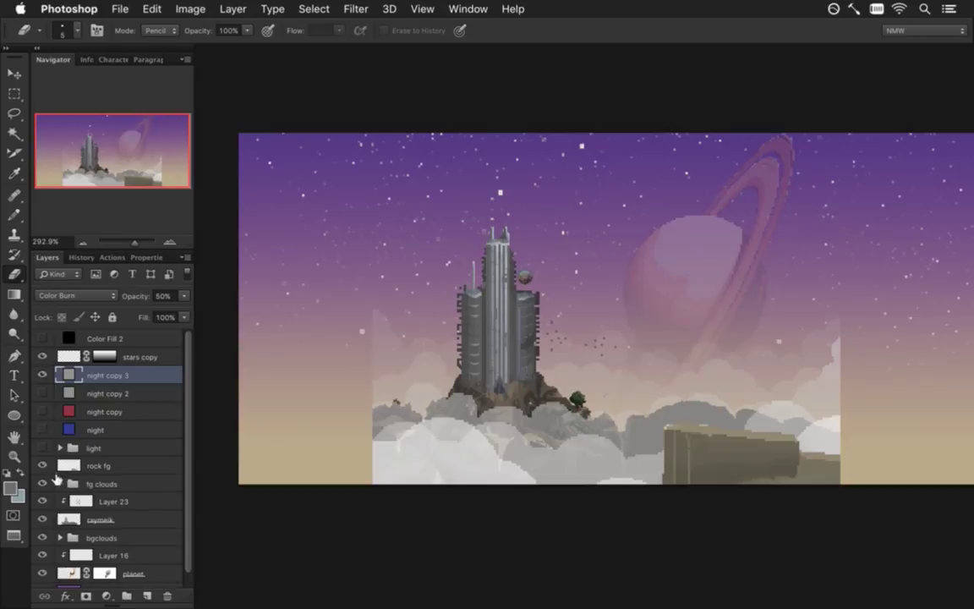
Step: Select and expand the fg clouds group
click(58, 482)
click(59, 483)
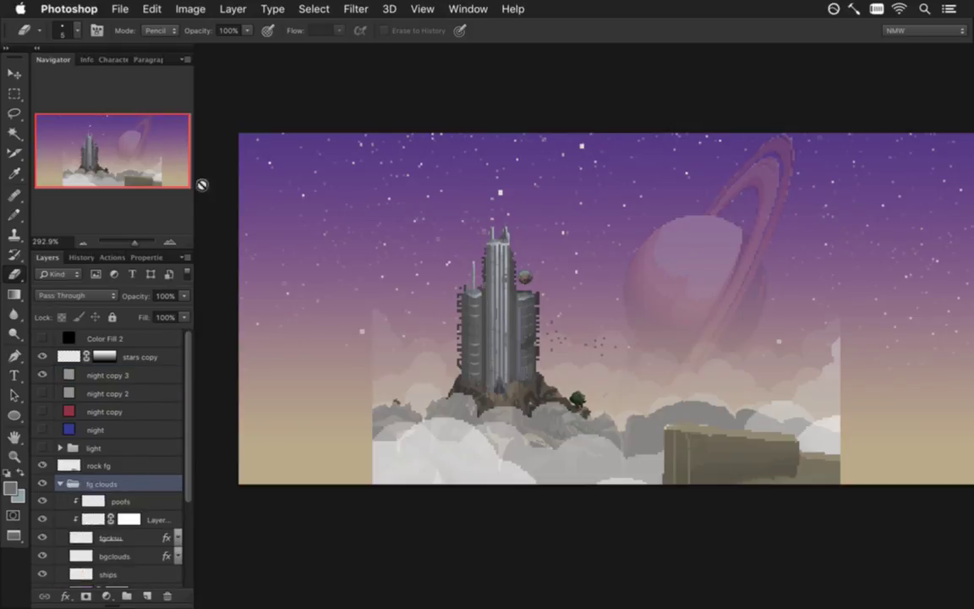
click(116, 9)
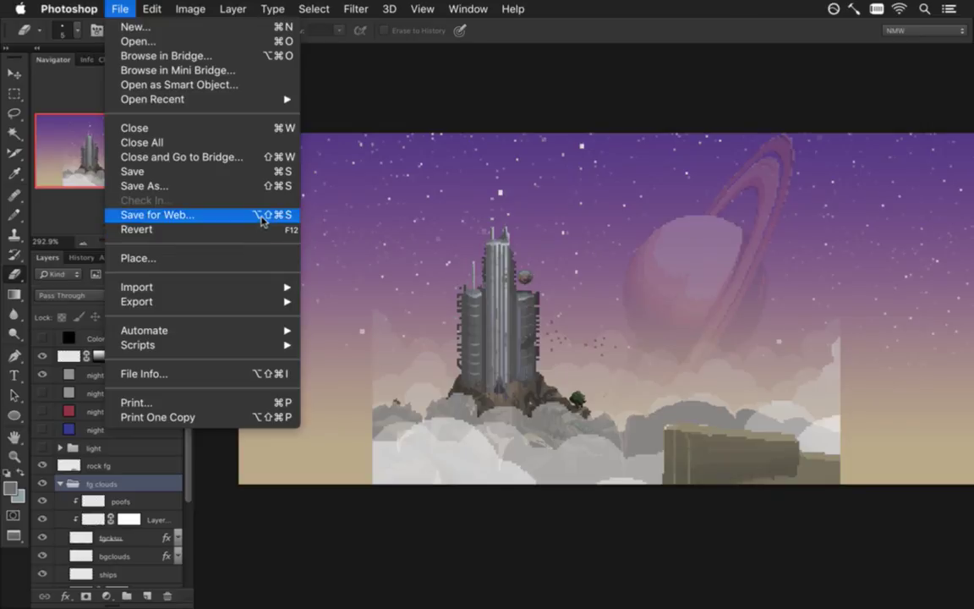
Step: From a recent folder, enter Backgrounds and open Clouds.psd
click(218, 41)
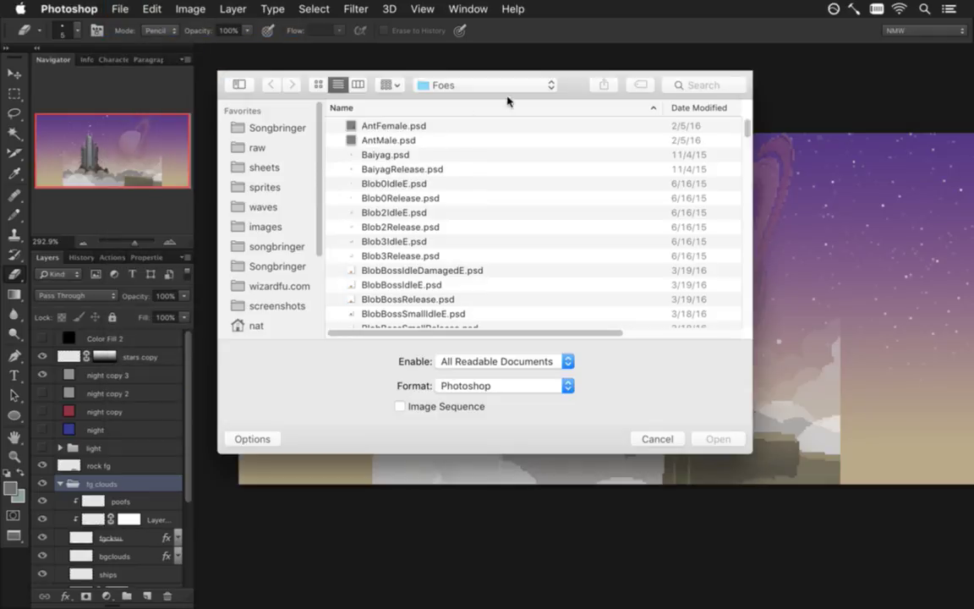
click(488, 85)
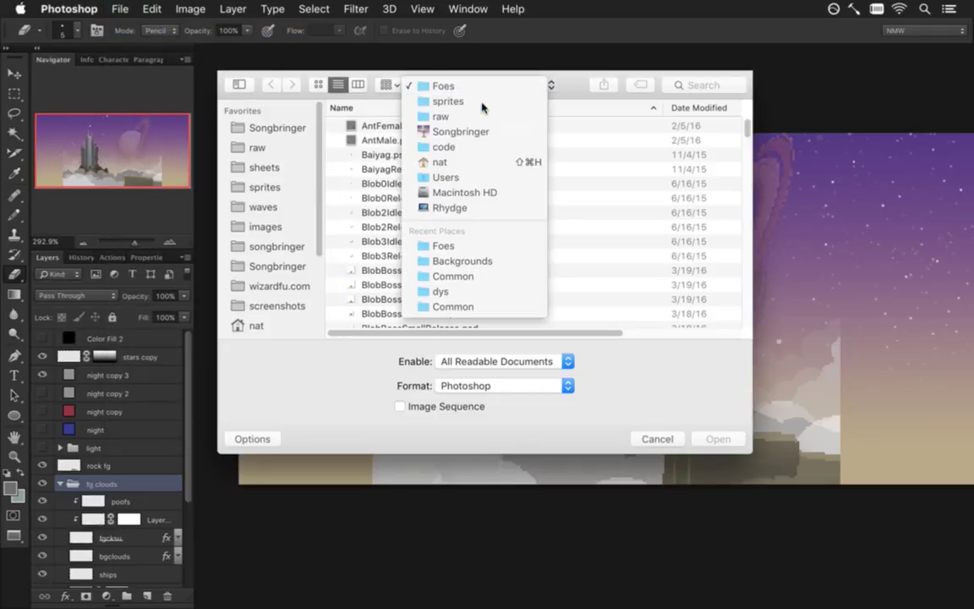
click(482, 101)
double_click(402, 155)
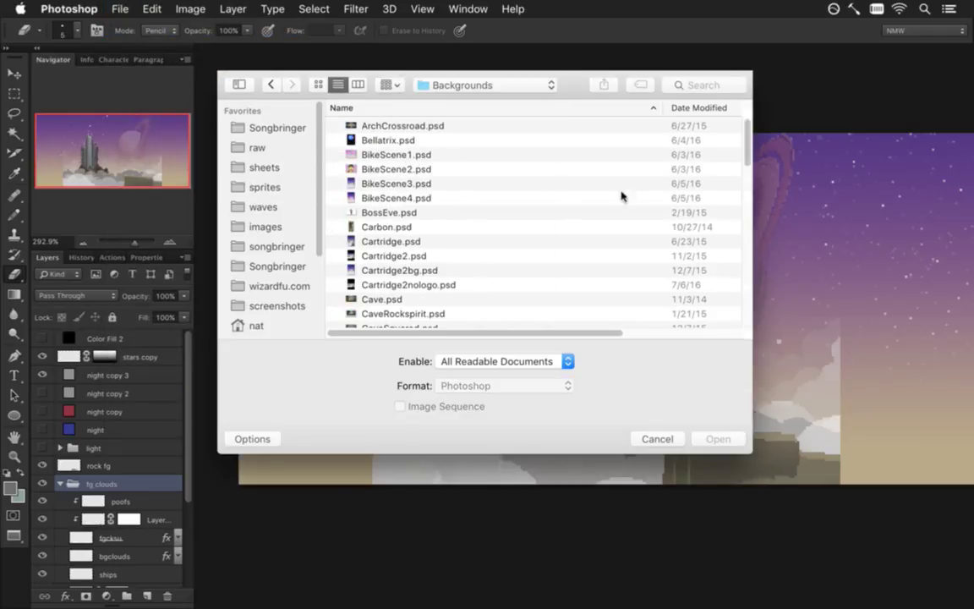
scroll(739, 233, down, 5)
scroll(736, 253, down, 5)
scroll(733, 269, down, 5)
scroll(728, 311, down, 5)
scroll(728, 312, down, 3)
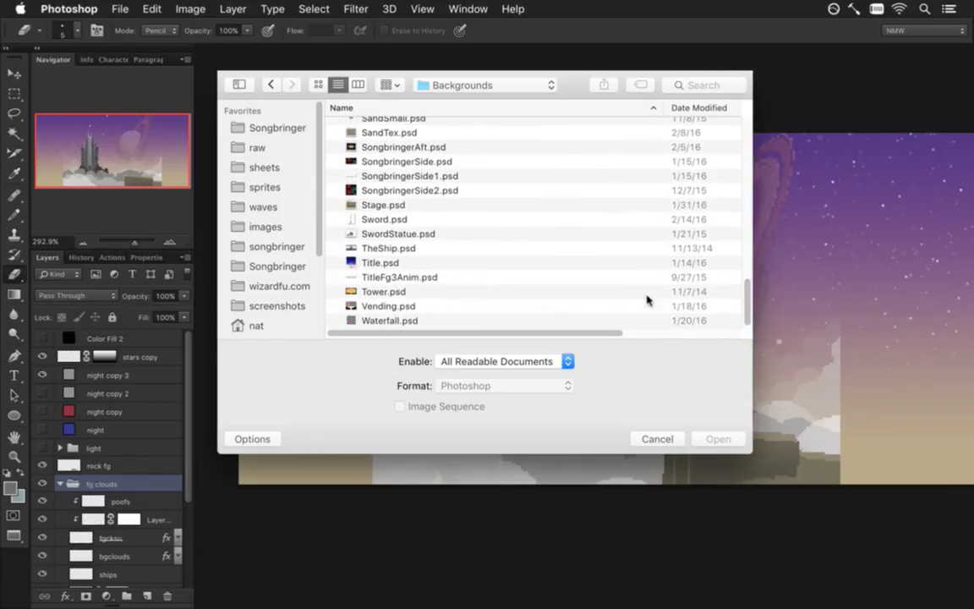
click(423, 263)
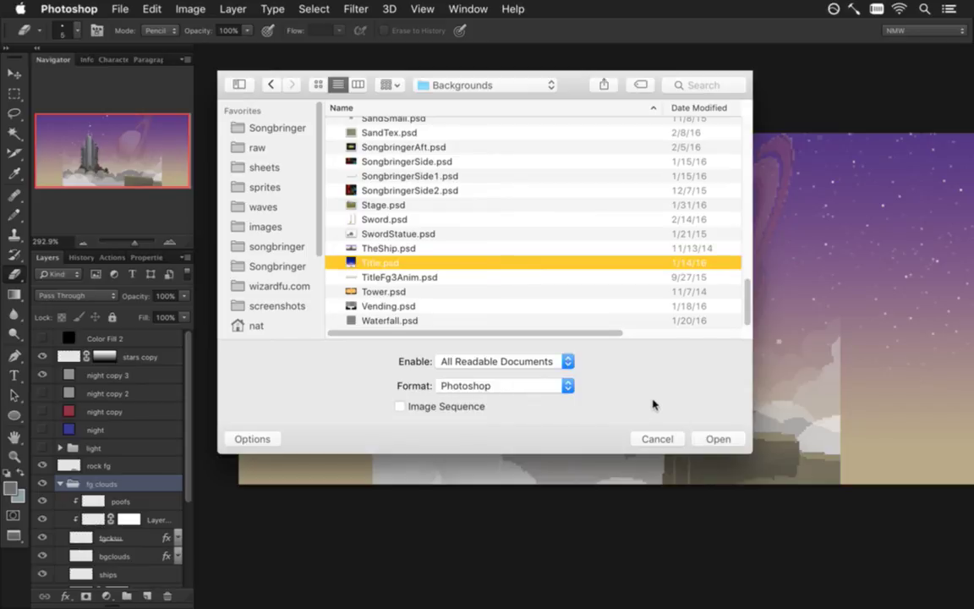
drag(742, 286, 734, 177)
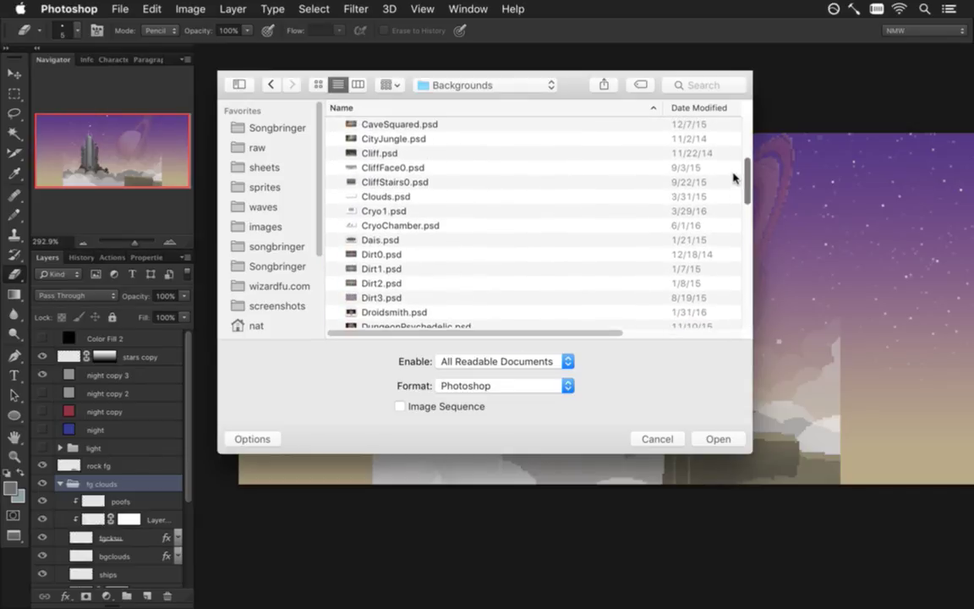
click(436, 196)
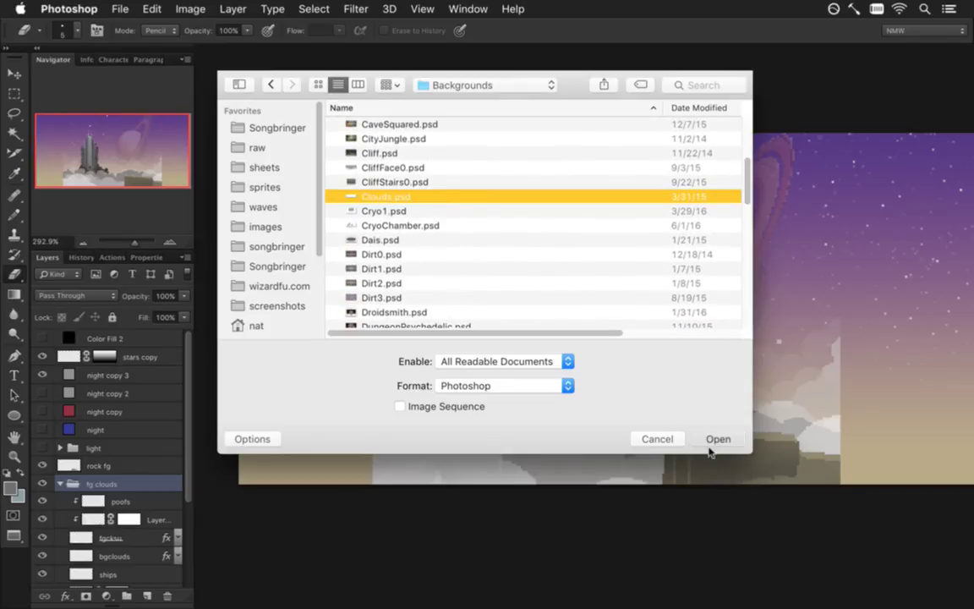
click(715, 443)
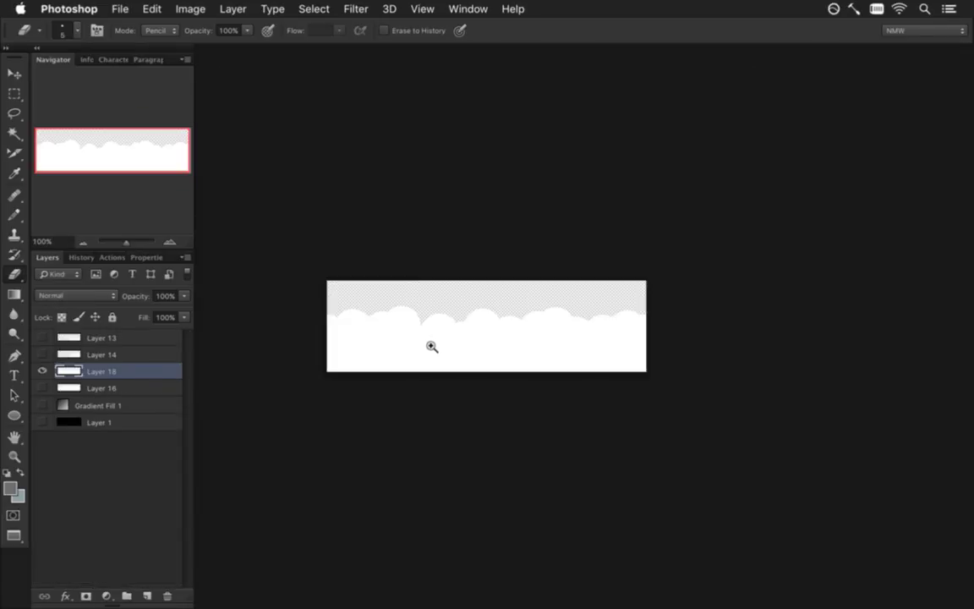
Step: Zoom in and show Layer 1 and Gradient Fill 1 for the black-to-teal sky
drag(378, 331, 431, 335)
click(42, 422)
click(42, 405)
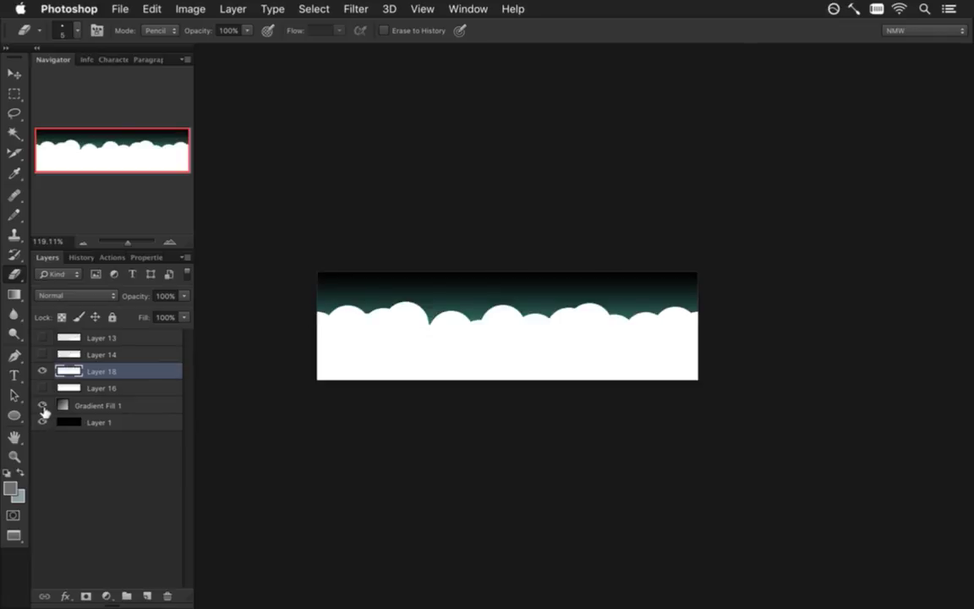
Step: Toggle Layer 16, Layer 18 and the right-side clouds to compare cloud layers
click(42, 371)
click(43, 388)
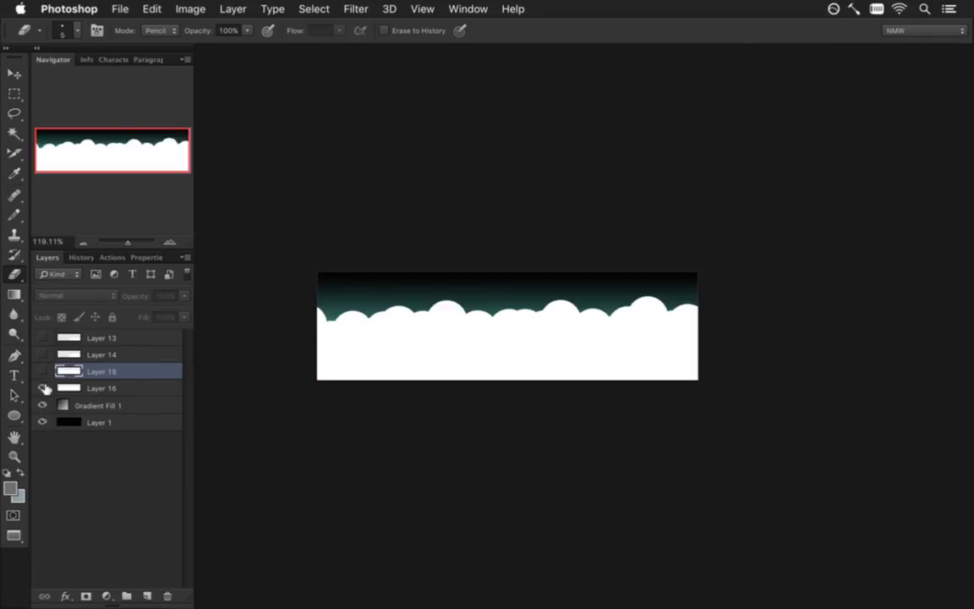
click(42, 388)
click(42, 371)
click(44, 385)
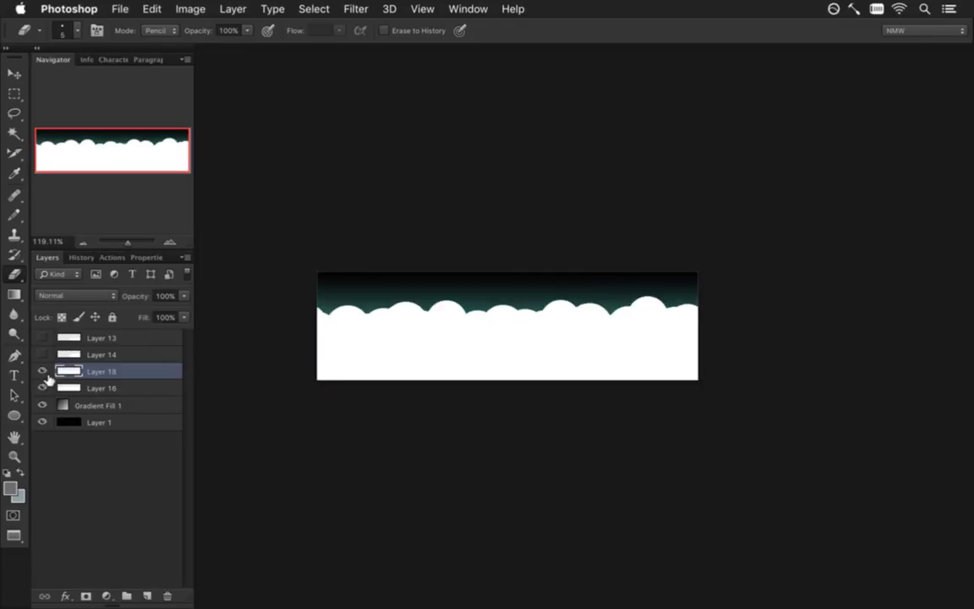
click(43, 371)
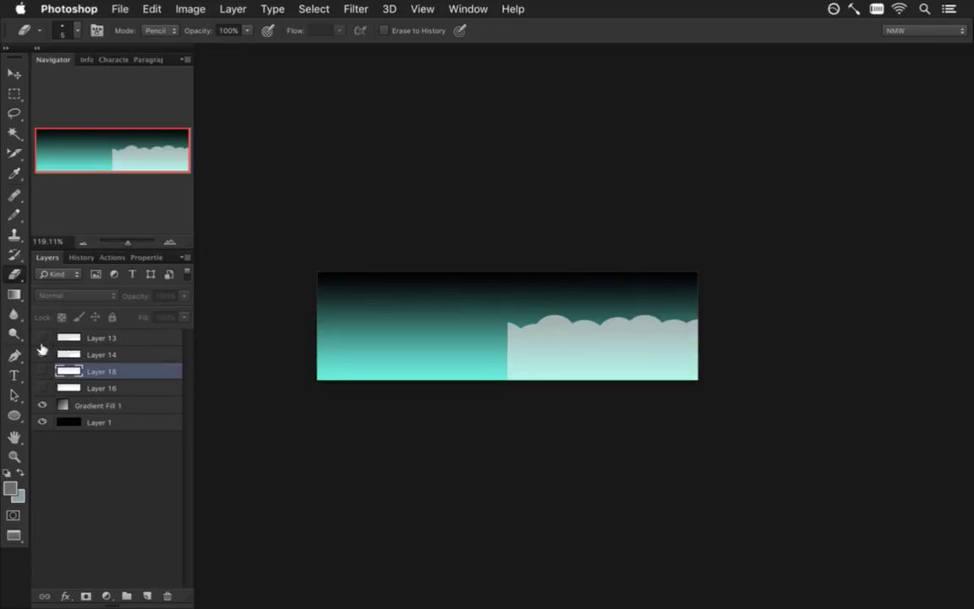
click(42, 344)
click(41, 341)
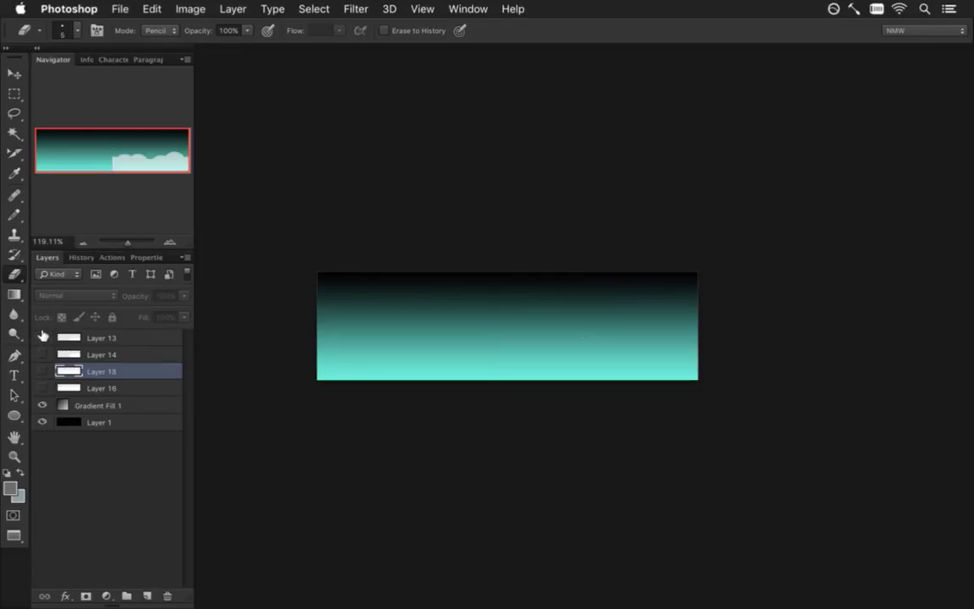
click(42, 371)
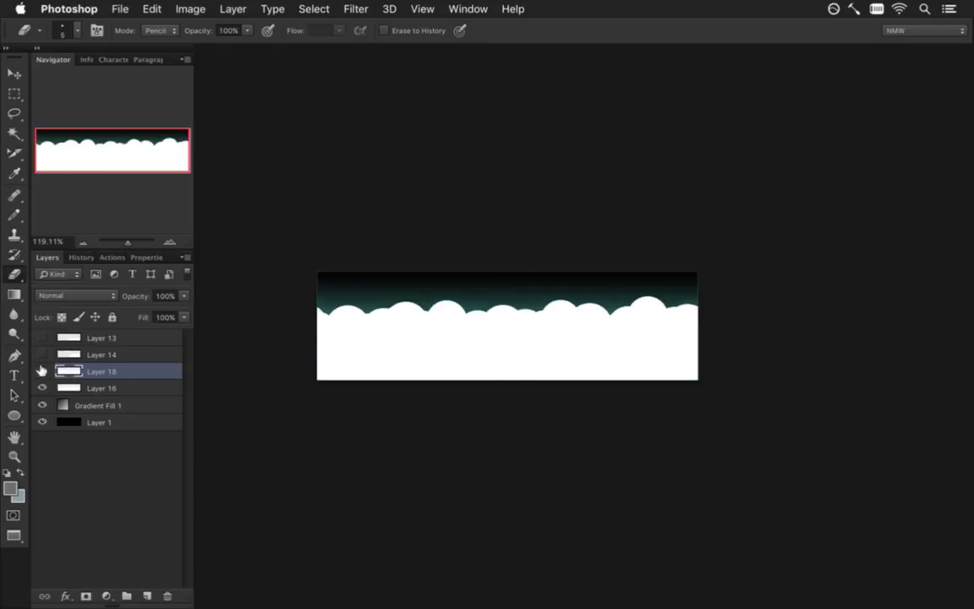
click(42, 373)
key(super+Tab)
key(super+Tab)
key(super+Tab)
key(super+Tab)
key(super+Tab)
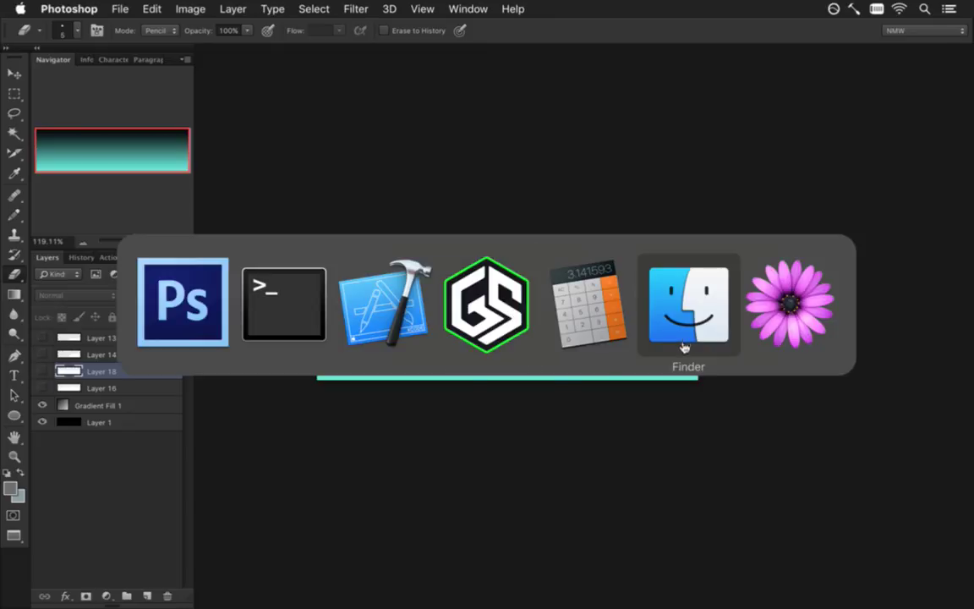
key(super+Tab)
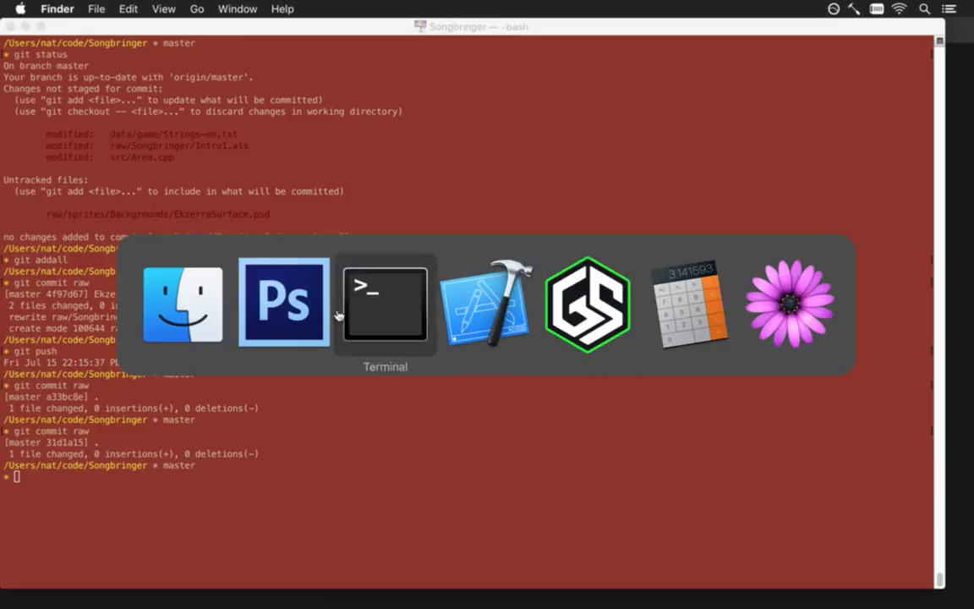
key(super+n)
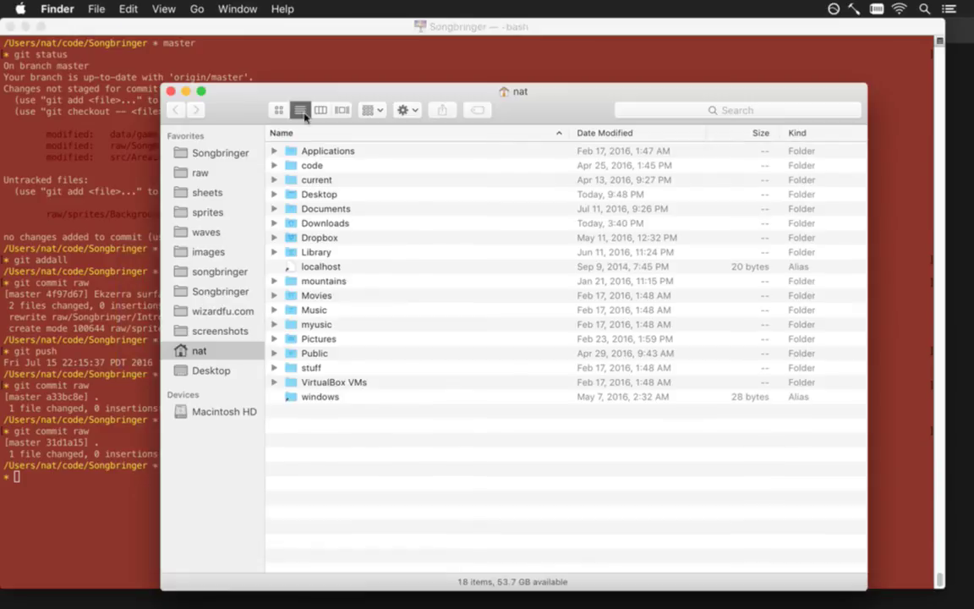
click(215, 194)
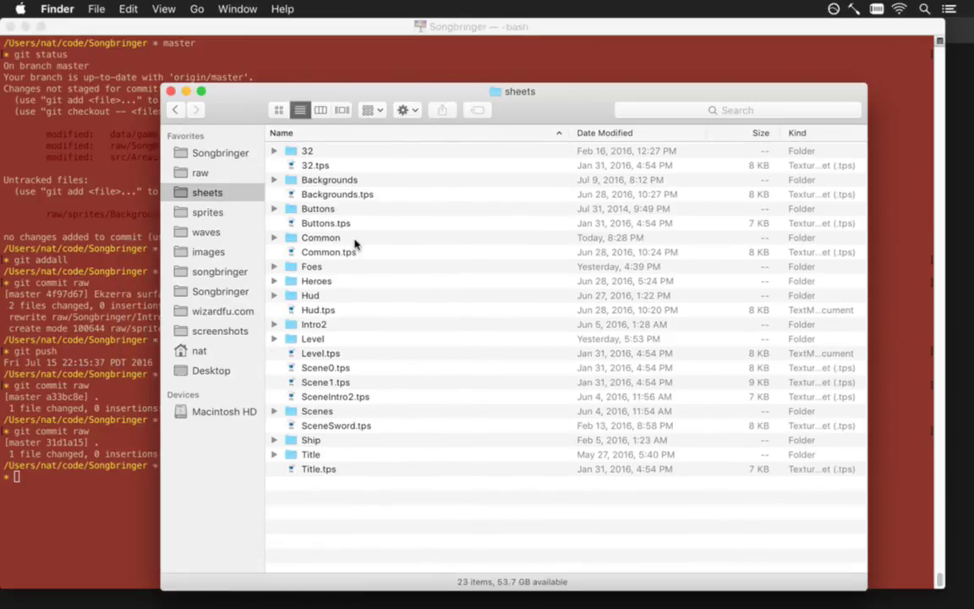
double_click(330, 179)
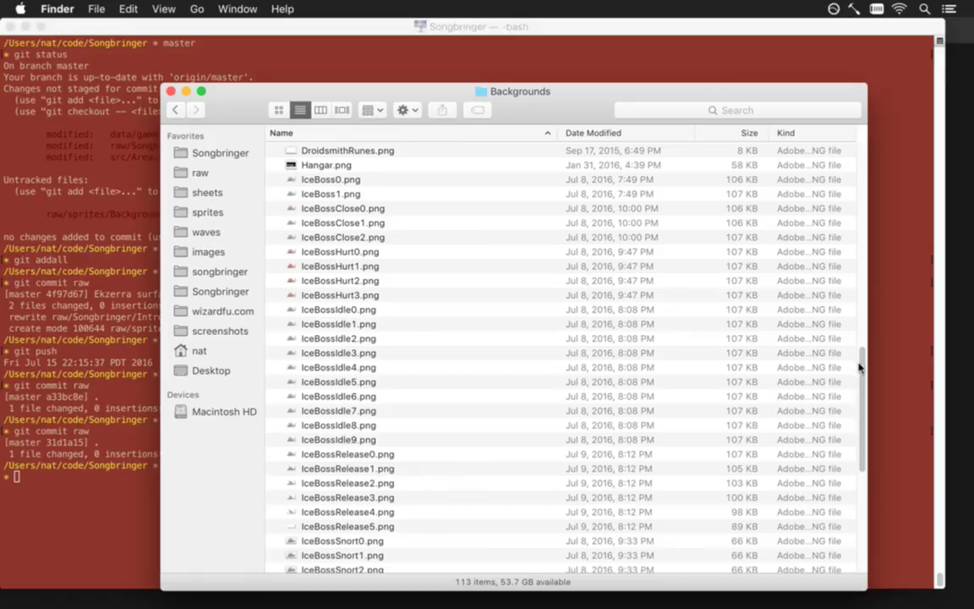
drag(856, 365, 864, 193)
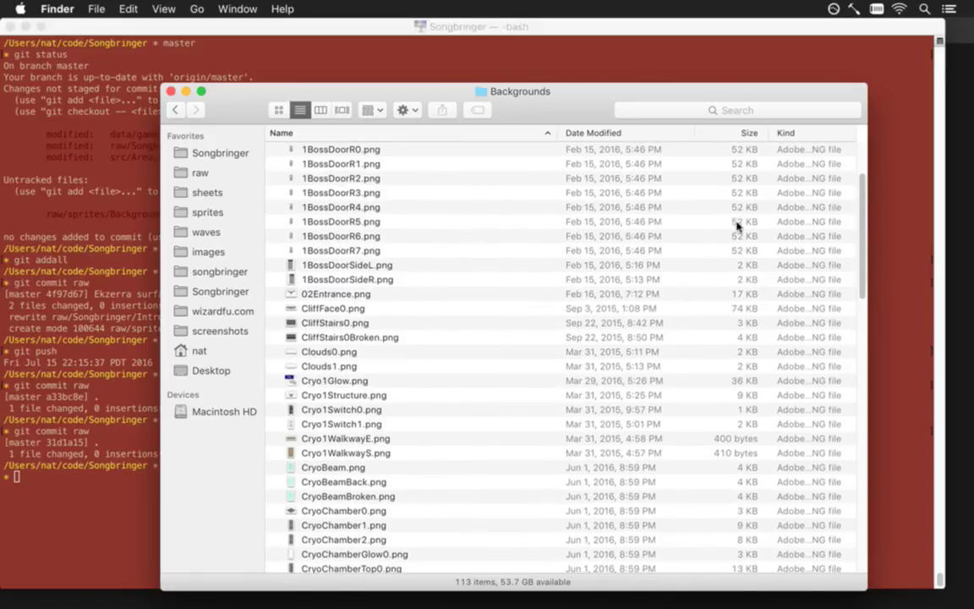
click(326, 351)
key(space)
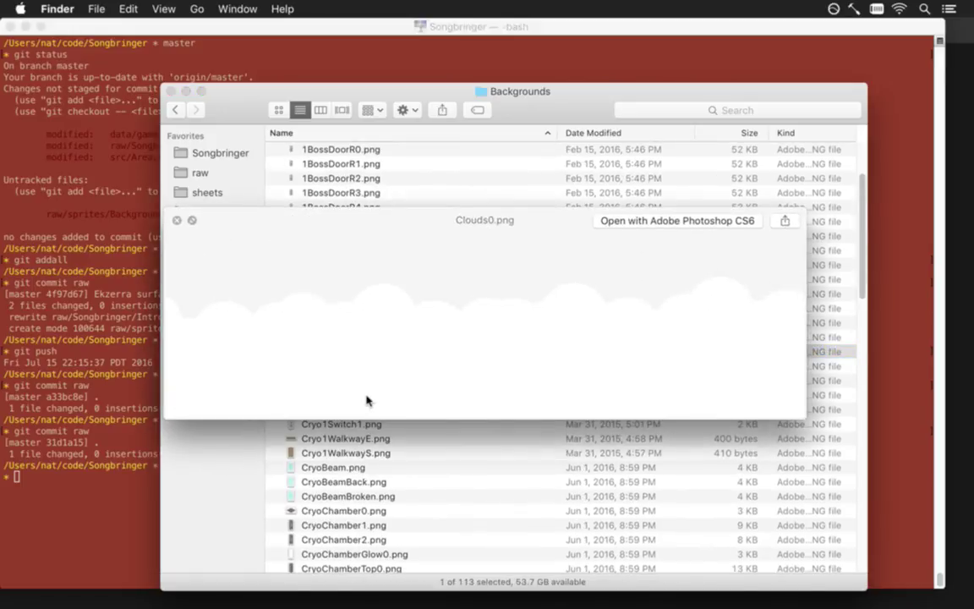
key(space)
click(357, 365)
key(space)
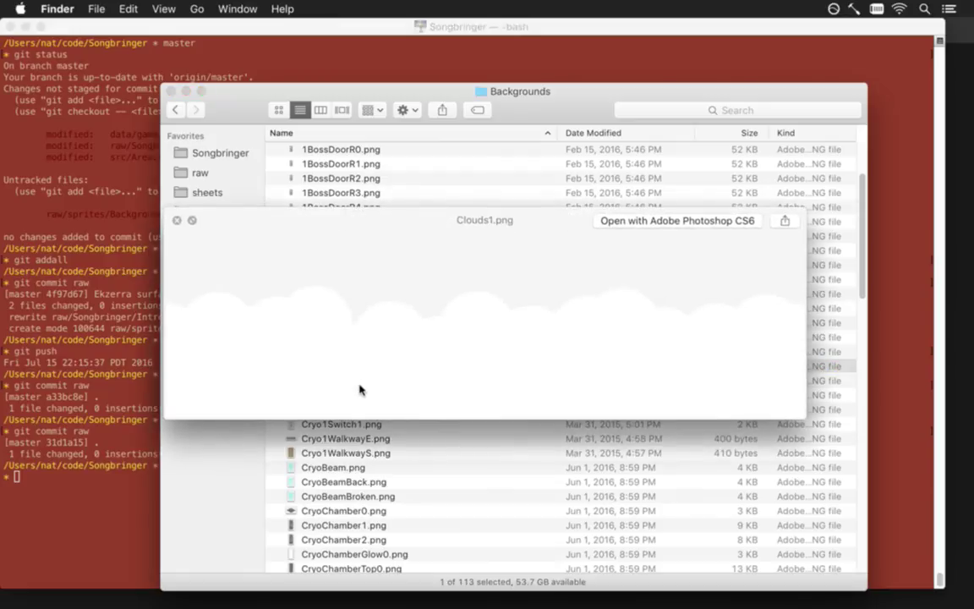
key(space)
key(super+Tab)
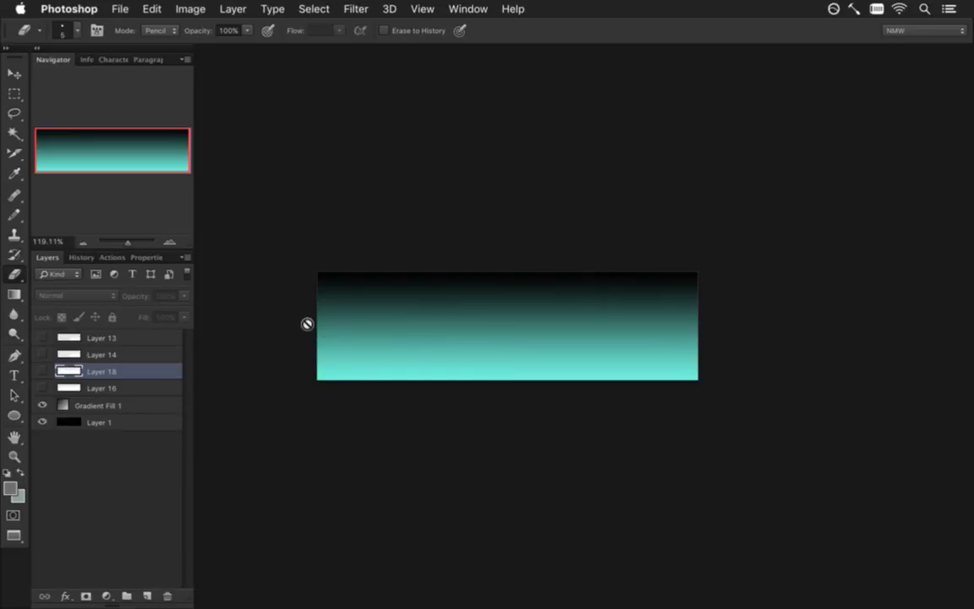
Step: Show only Layer 16's white clouds, hiding Gradient Fill 1 and Layer 1, and check Canvas Size
click(42, 387)
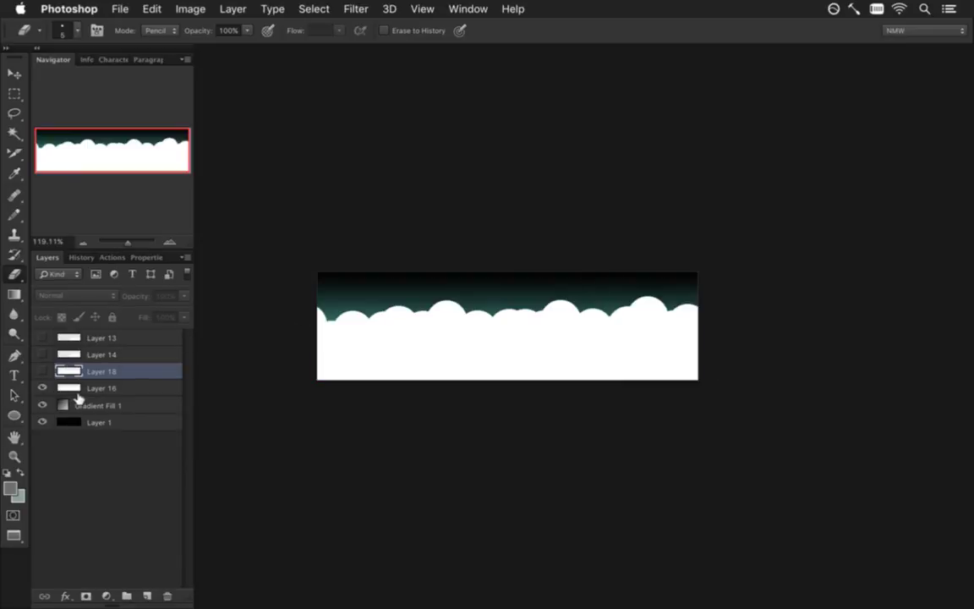
click(42, 405)
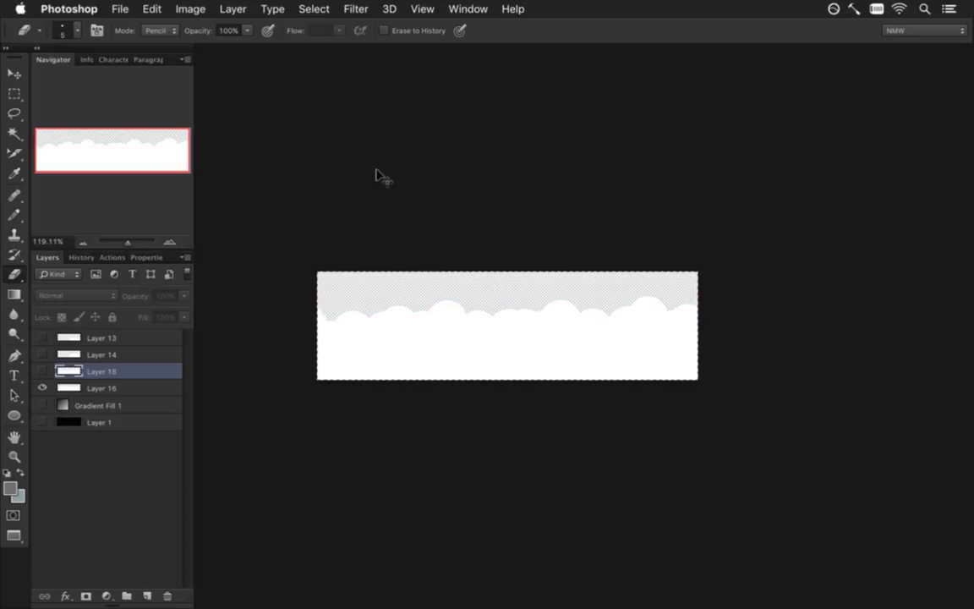
key(super+alt+c)
key(Return)
click(467, 8)
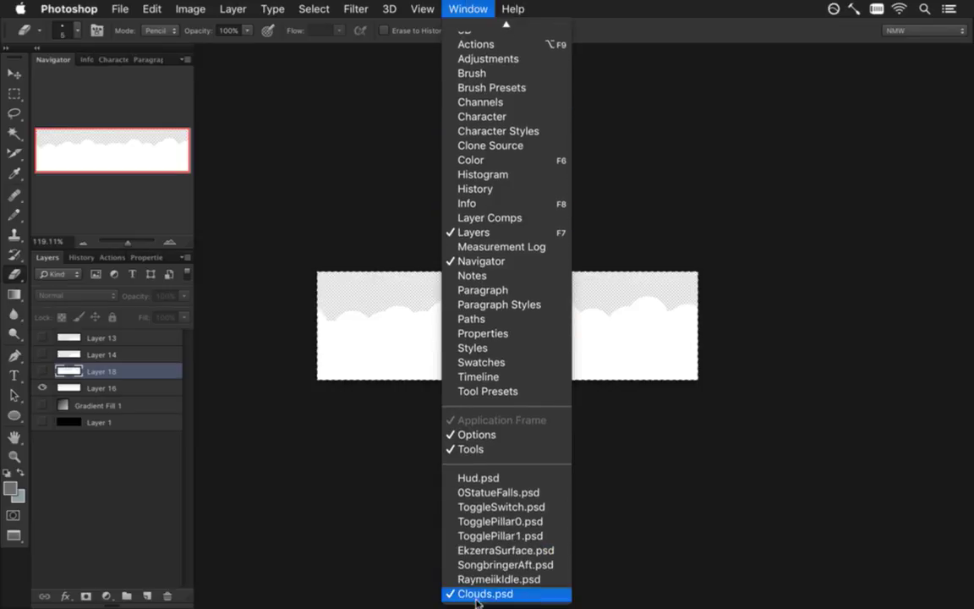
click(486, 554)
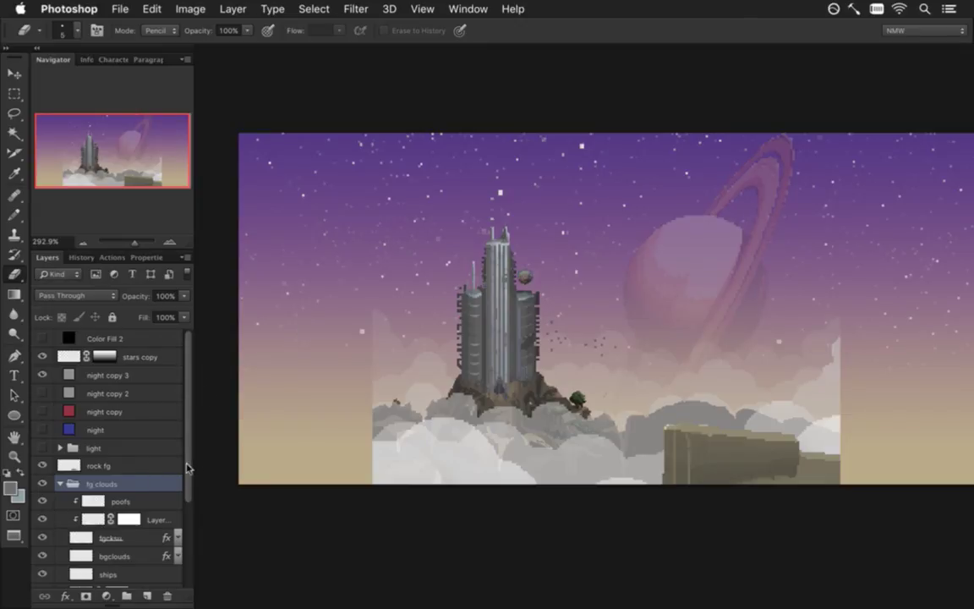
Step: Hide the fg clouds group and paste the clouds above Layer 26 in bgclouds
scroll(190, 457, down, 3)
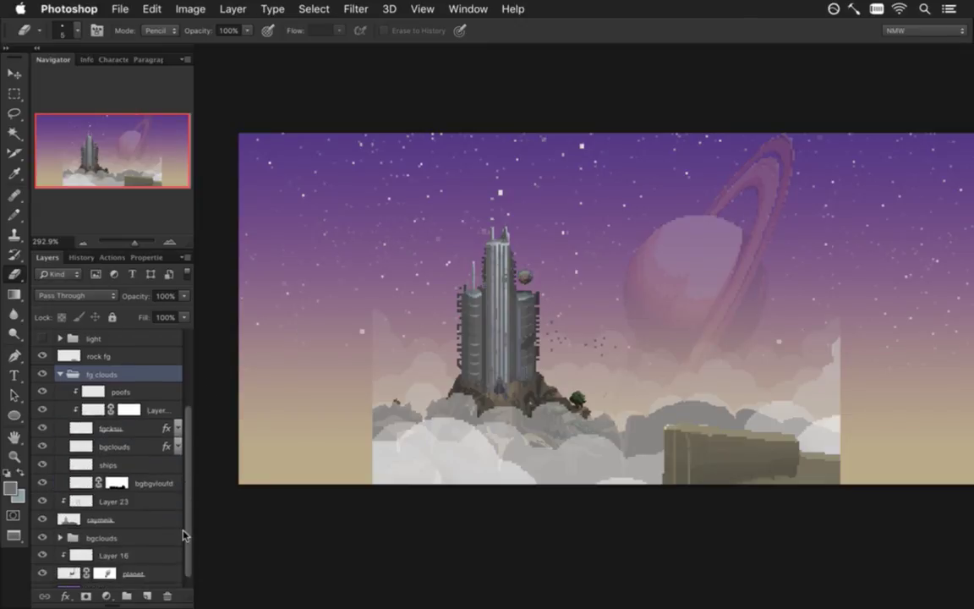
scroll(177, 473, down, 2)
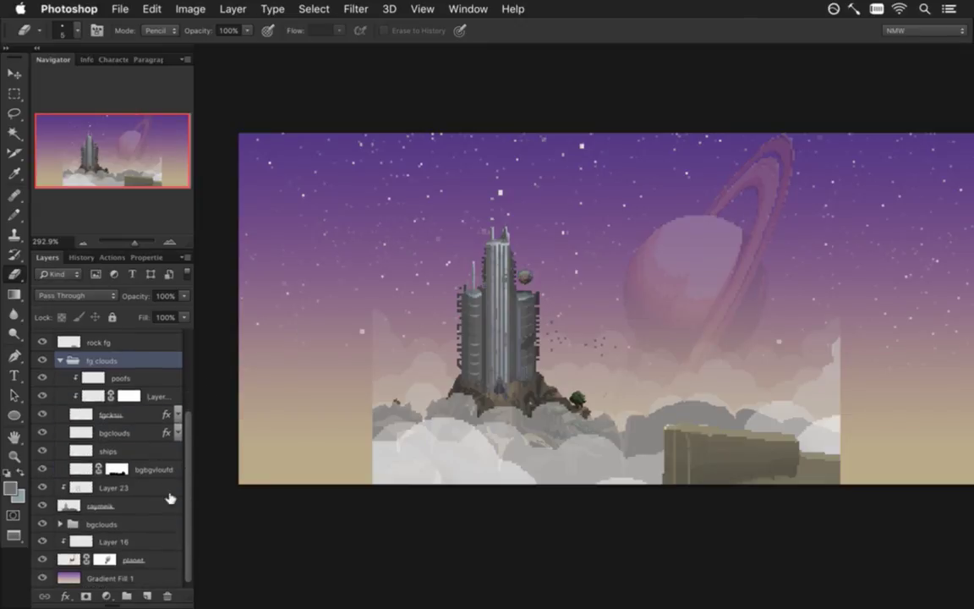
click(43, 360)
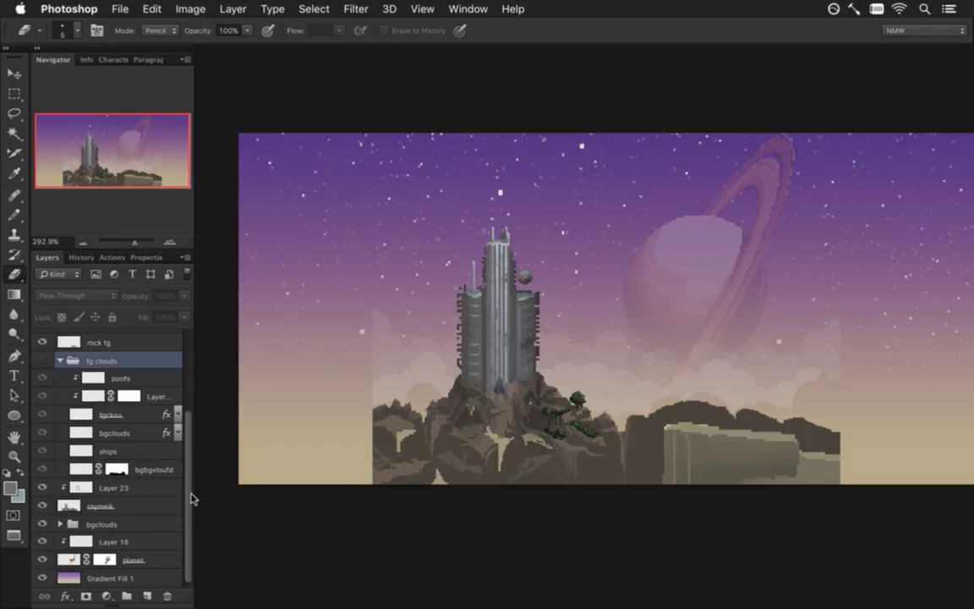
click(99, 524)
click(60, 524)
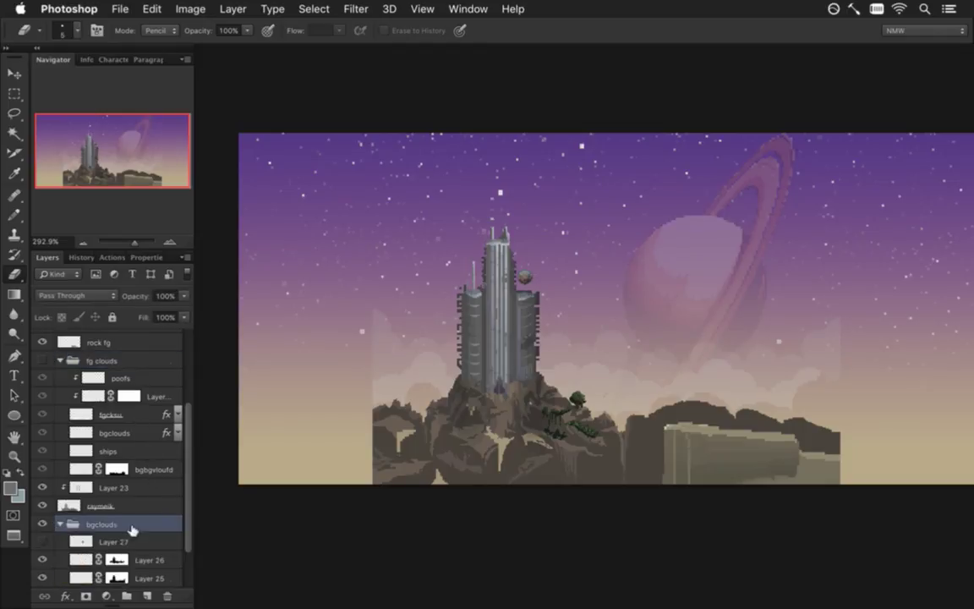
drag(188, 459, 186, 528)
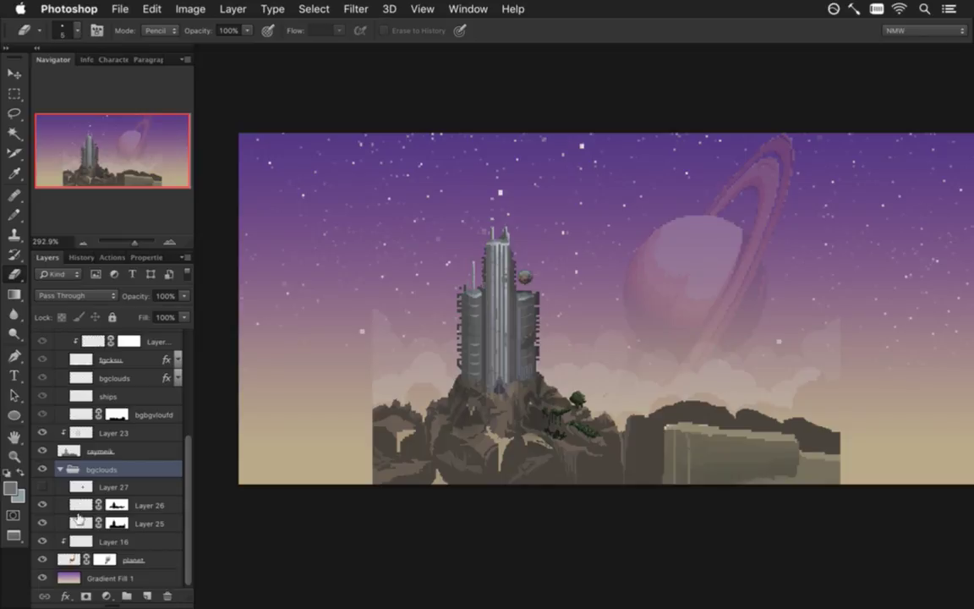
click(81, 504)
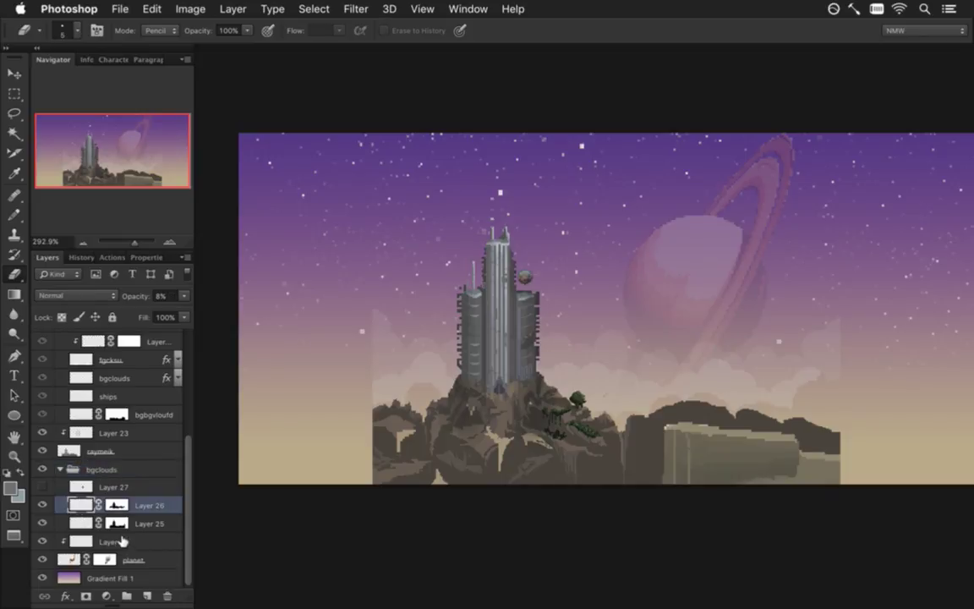
key(super+v)
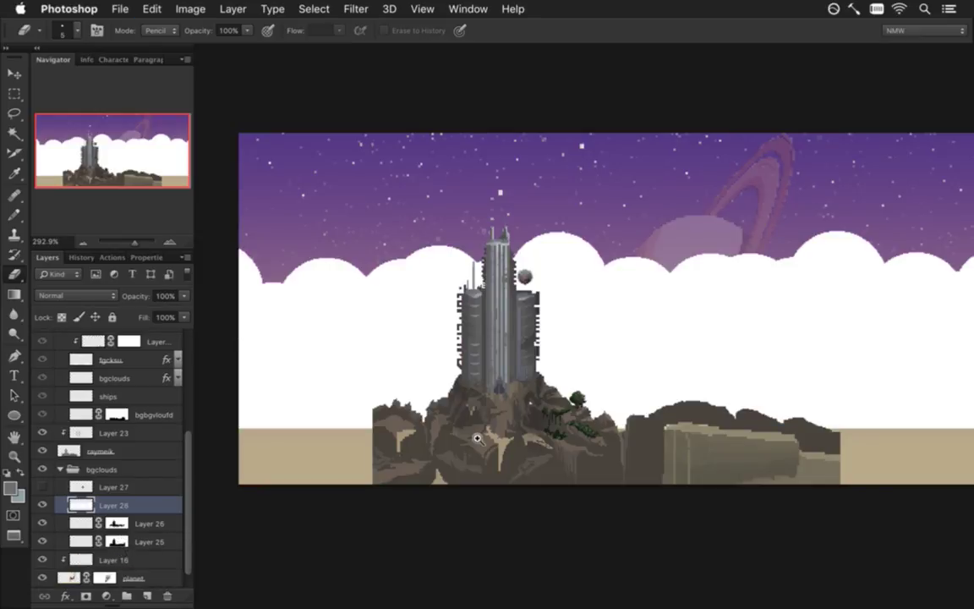
Step: Shrink the pasted white clouds to the canvas width and move them down 50 px
scroll(477, 438, down, 4)
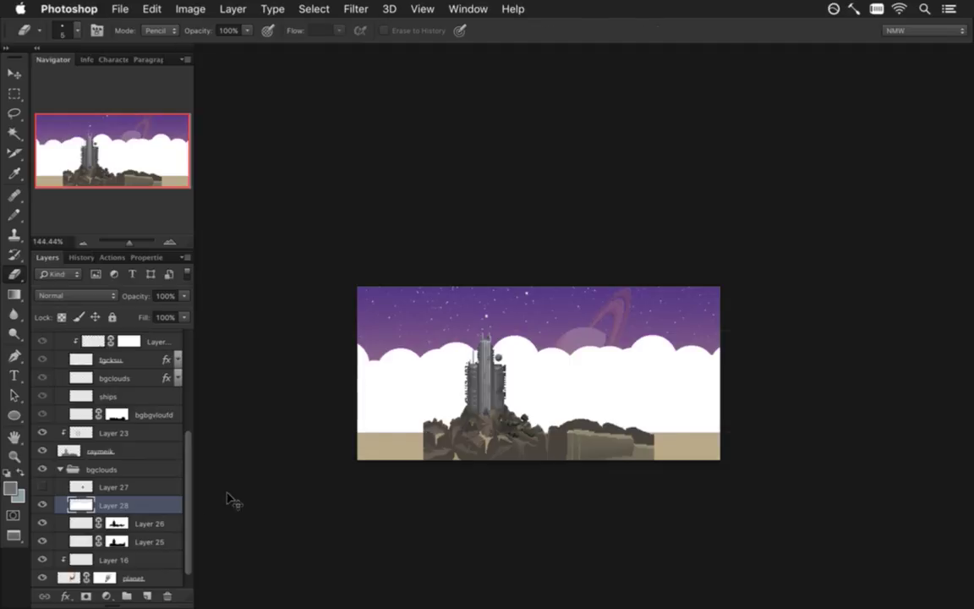
key(v)
click(818, 331)
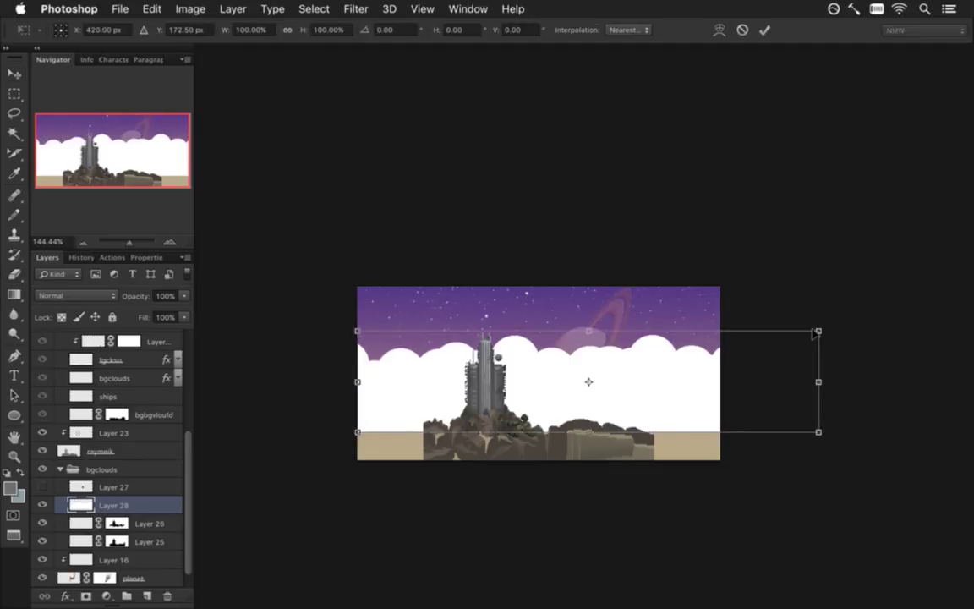
mouse_move(820, 329)
mouse_down()
mouse_move(682, 382)
mouse_move(719, 349)
mouse_up()
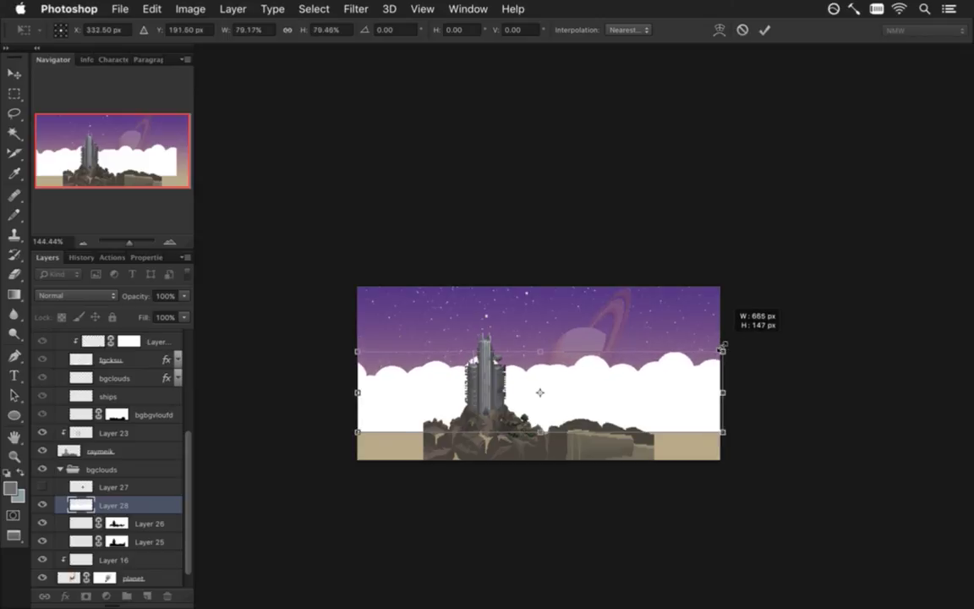
click(764, 29)
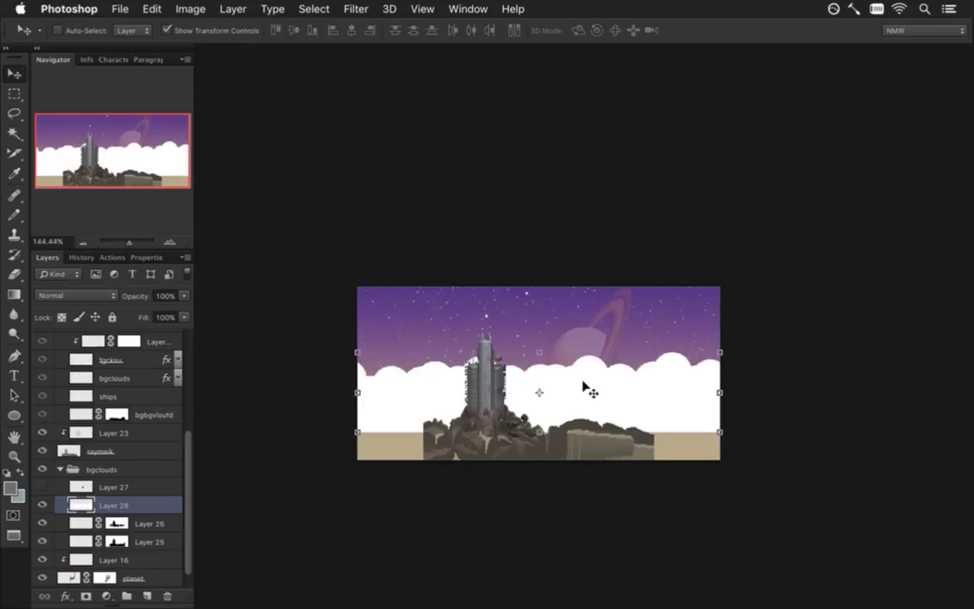
drag(589, 389, 599, 405)
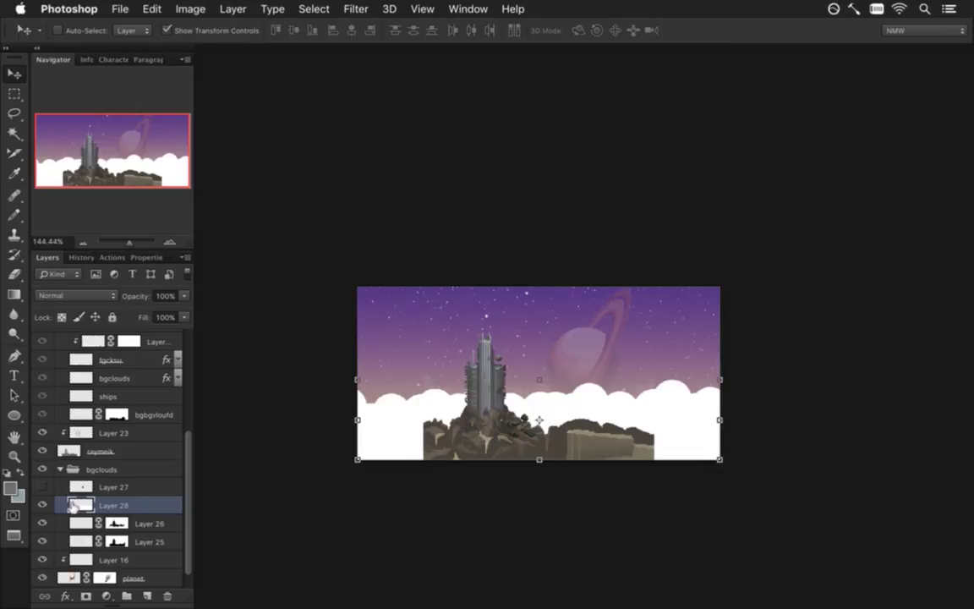
Step: Hide Layer 28's white clouds and show Layer 18's clouds in Clouds.psd
click(42, 505)
click(446, 7)
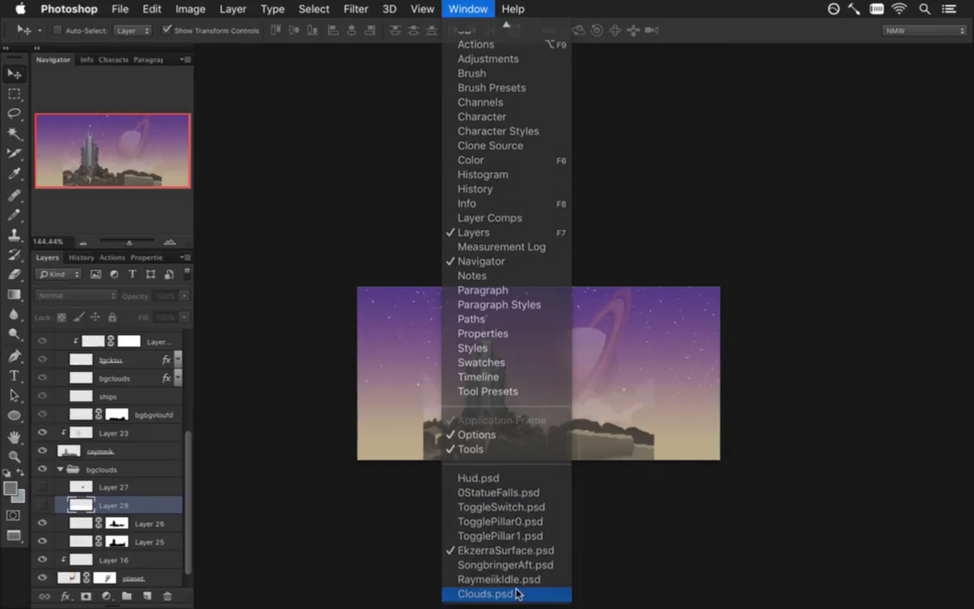
click(499, 593)
click(43, 372)
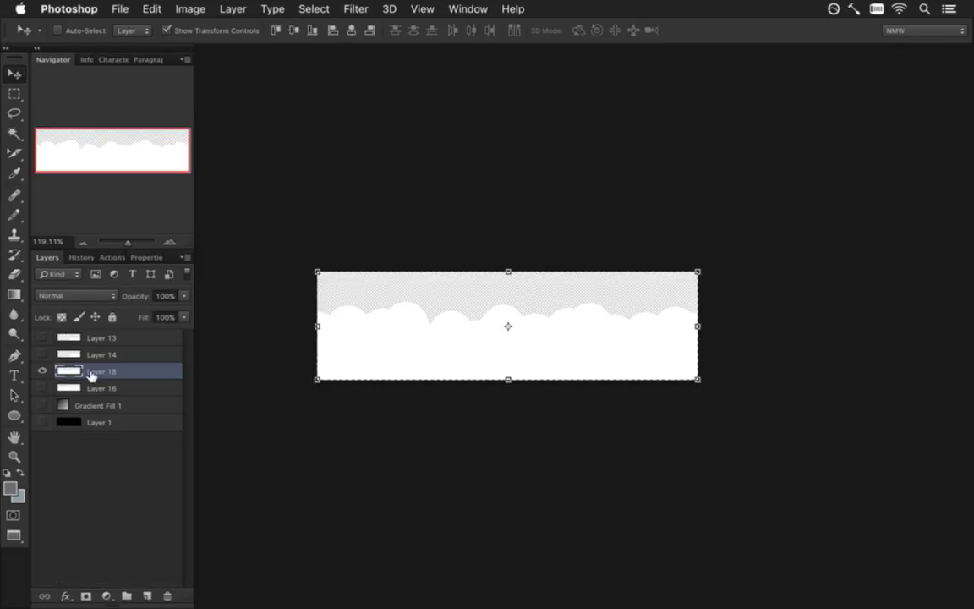
Step: Back in EkzerraSurface.psd, start renaming Layer 28 to 'cl'
click(468, 8)
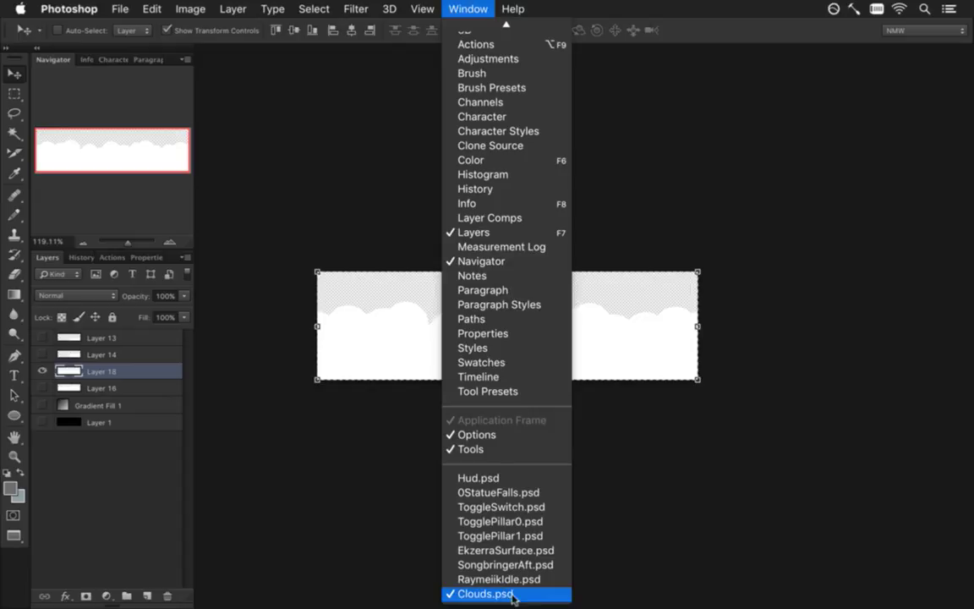
click(507, 548)
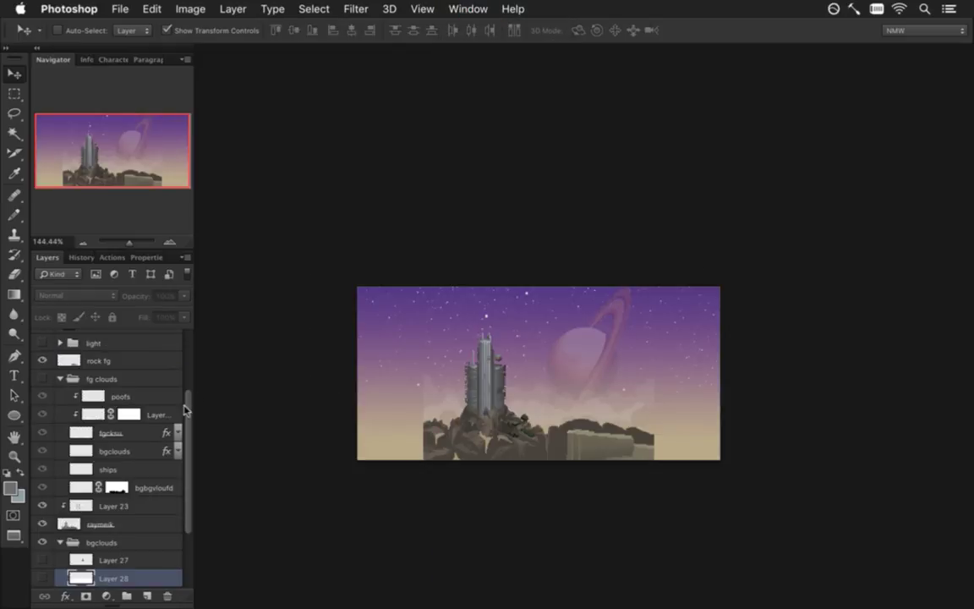
double_click(107, 577)
text(clouds)
key(Return)
Step: Paste the clouds again, size them to canvas width, and lower them onto the horizon
key(super+v)
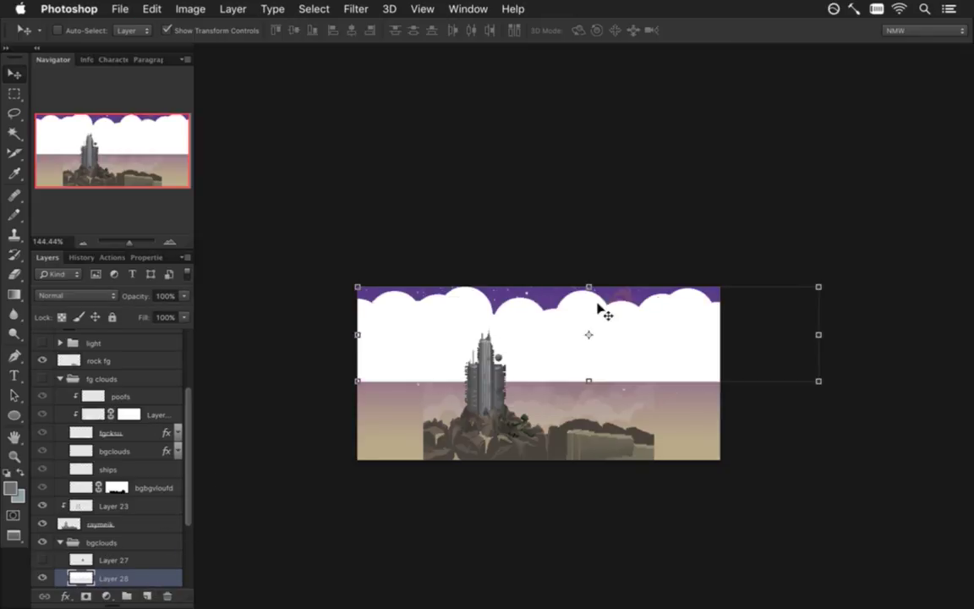
drag(824, 290, 725, 328)
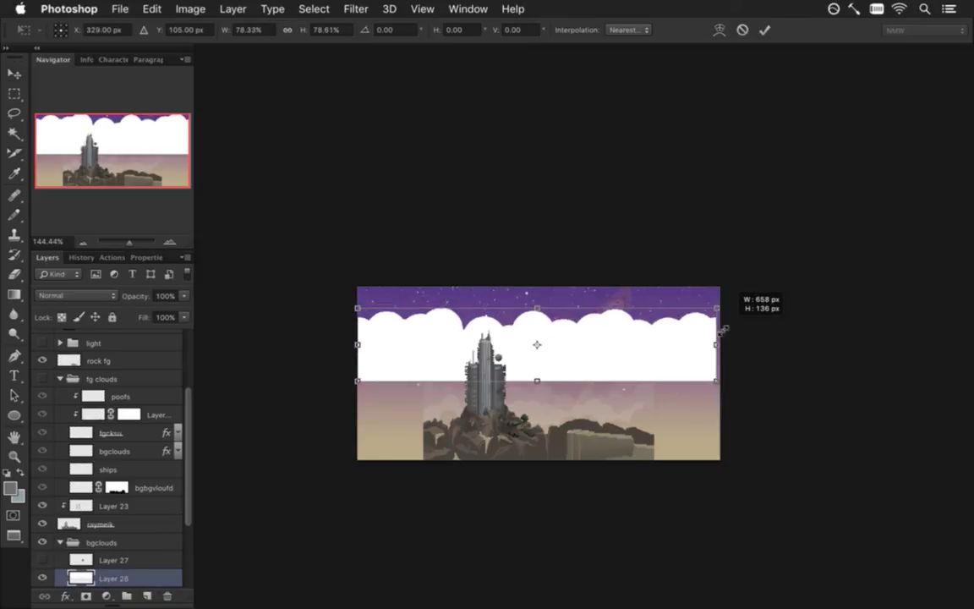
drag(725, 328, 729, 326)
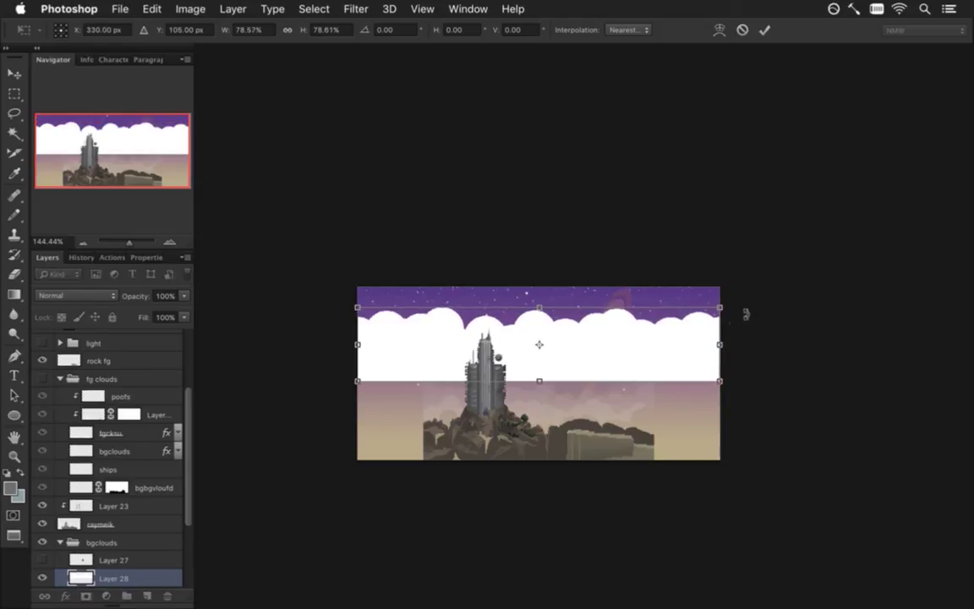
click(765, 30)
drag(648, 336, 649, 417)
Step: Rename Layer 28 to clouds1 and Layer 27 to tree
double_click(115, 580)
text(clouds1)
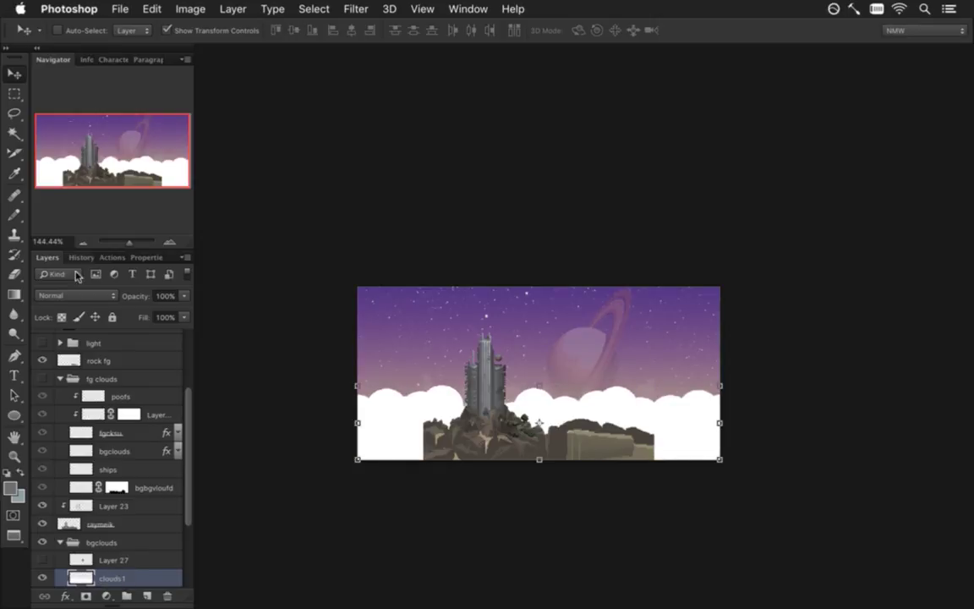
double_click(116, 560)
text(tree)
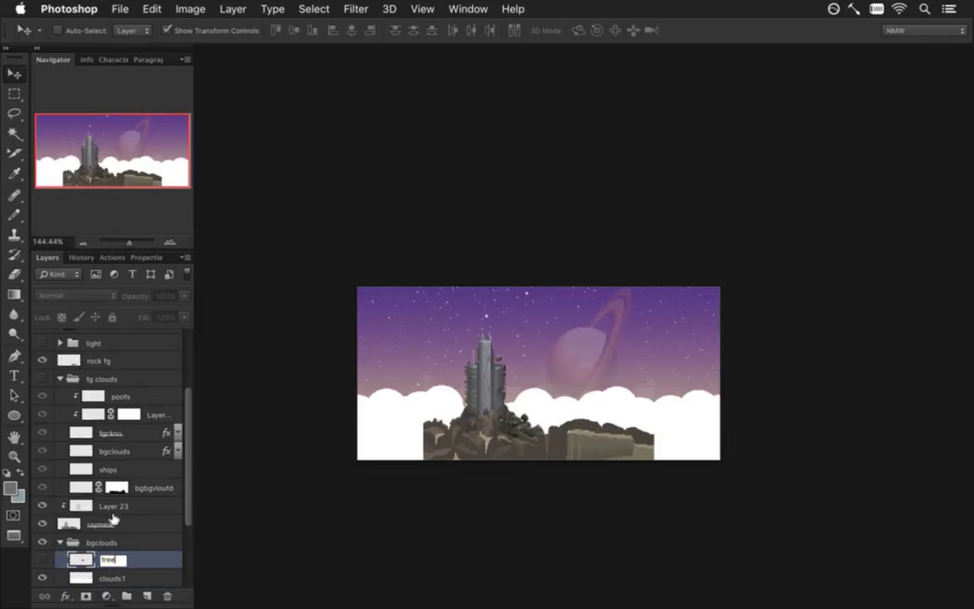
key(Return)
scroll(181, 440, down, 4)
Step: Hide the clouds1 layer, collapse the bgclouds group, and select the caymask layer
mouse_move(519, 425)
mouse_down()
mouse_move(564, 429)
mouse_move(562, 396)
mouse_up()
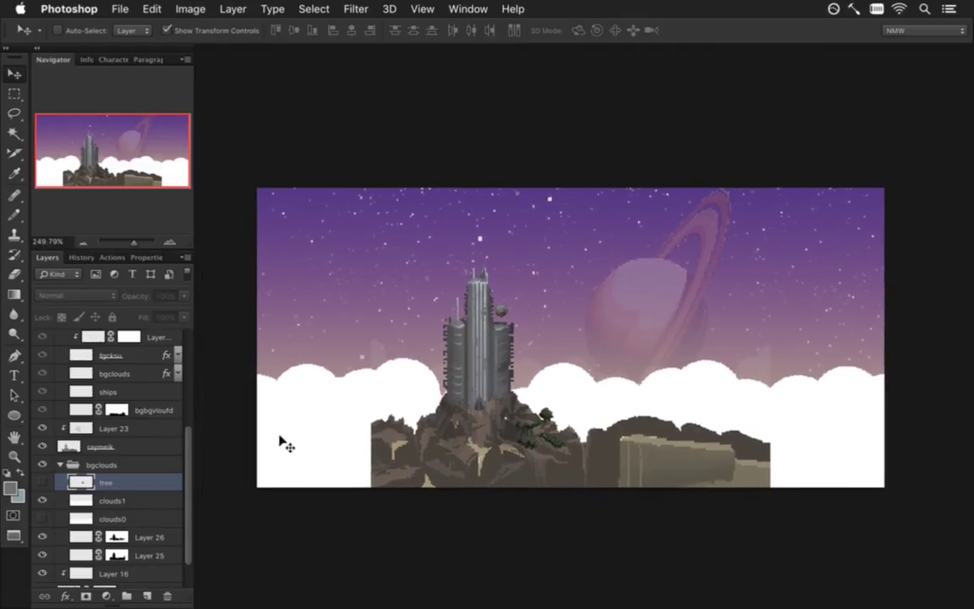
click(42, 499)
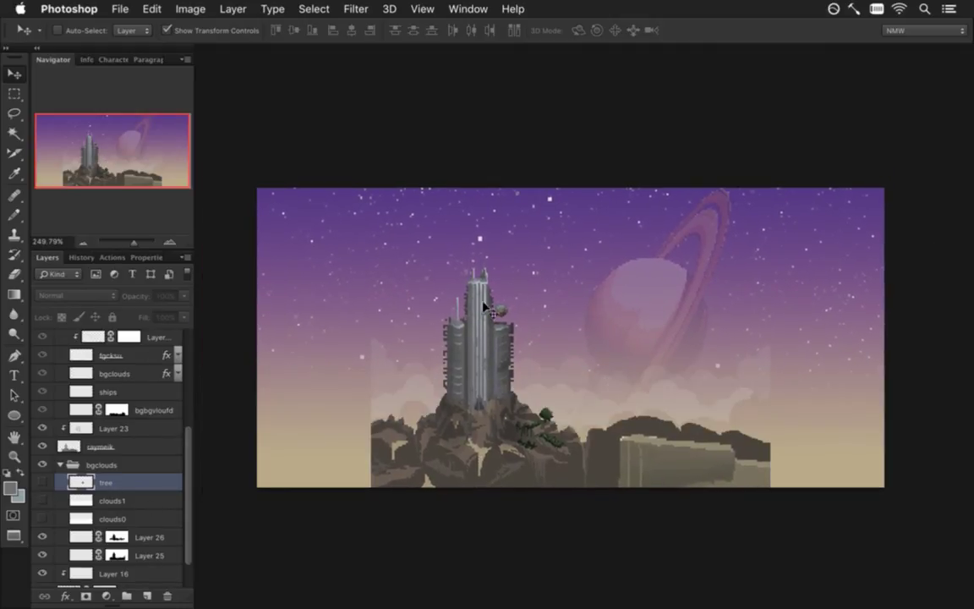
scroll(188, 511, down, 2)
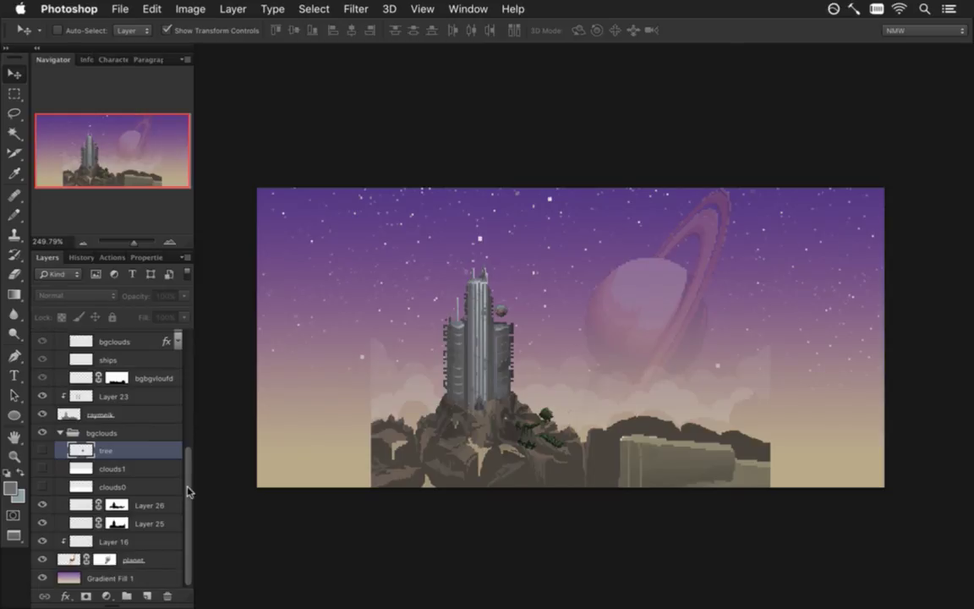
scroll(188, 484, up, 1)
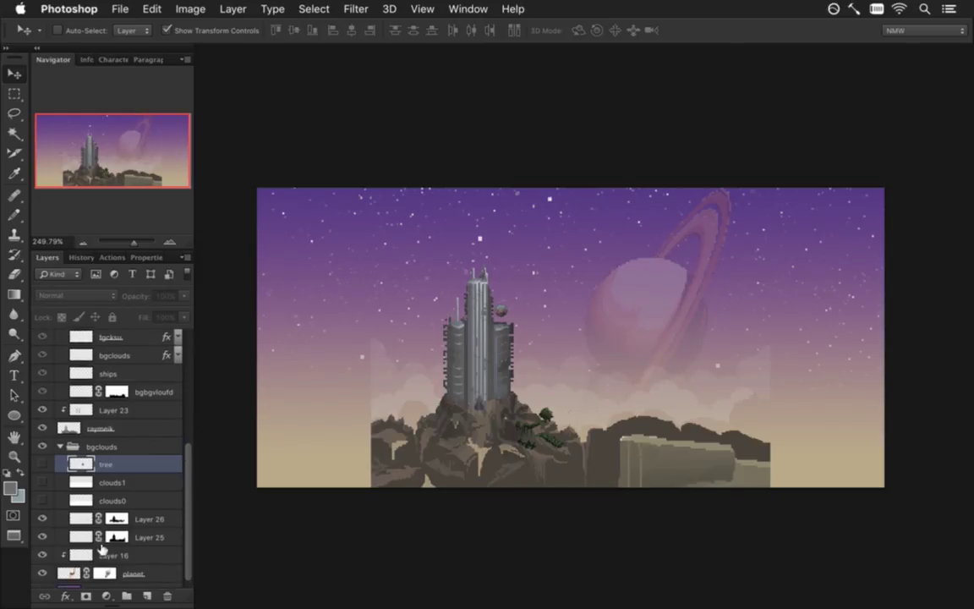
click(93, 555)
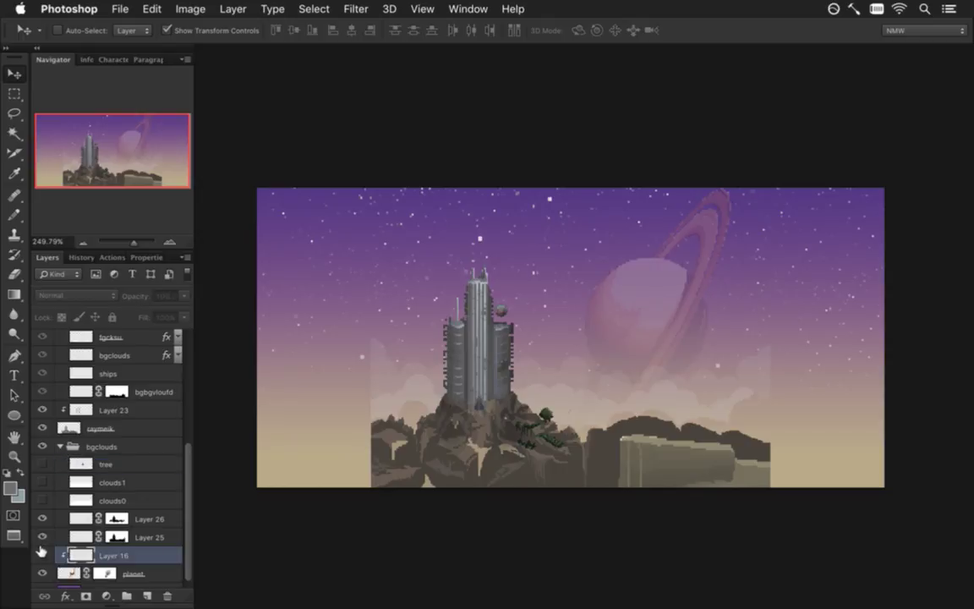
click(60, 445)
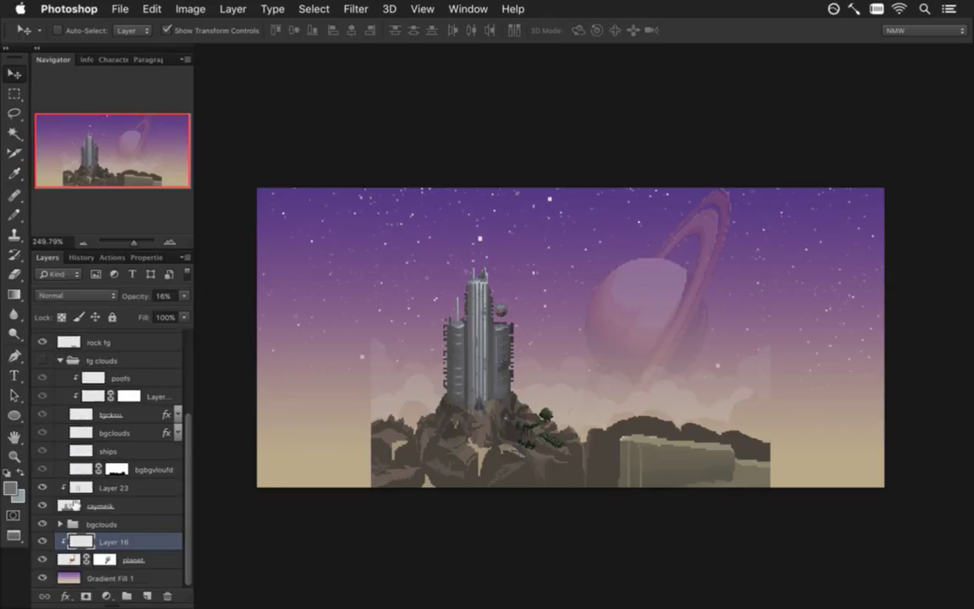
click(125, 500)
Step: Pencil a jagged ridge outline left of the tower's rock, undoing a first brown fill
key(m)
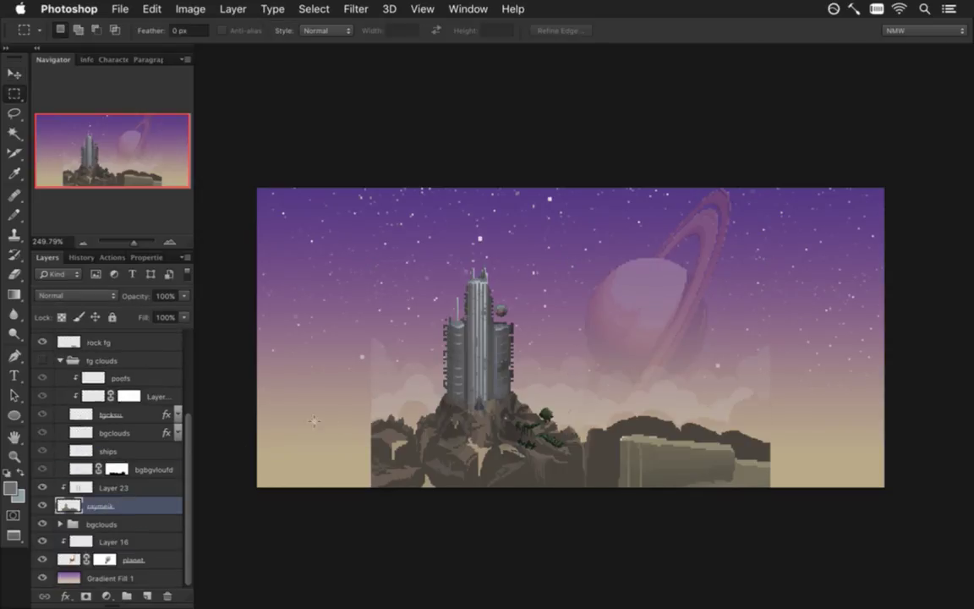
scroll(372, 479, up, 3)
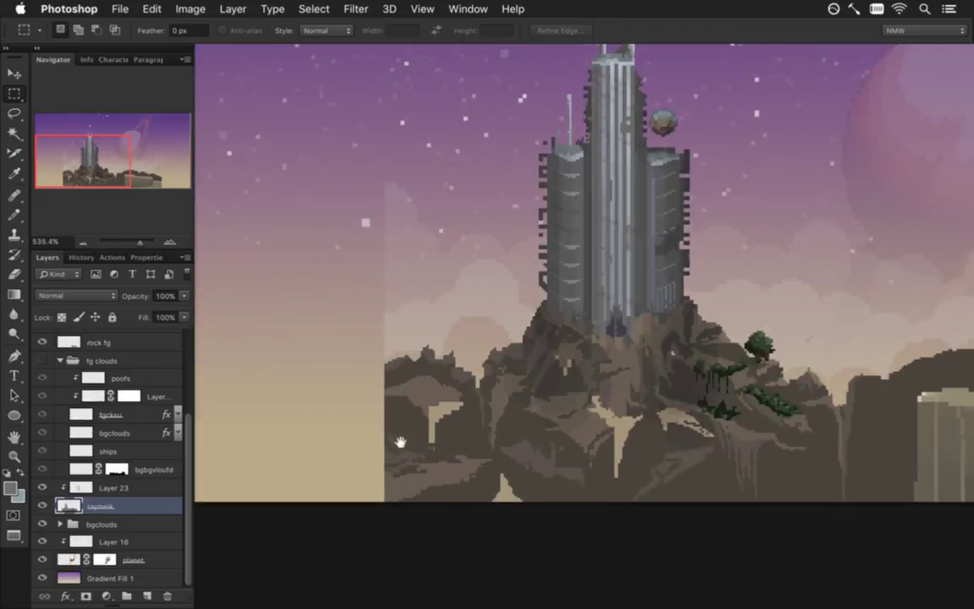
drag(399, 442, 505, 414)
key(i)
key(b)
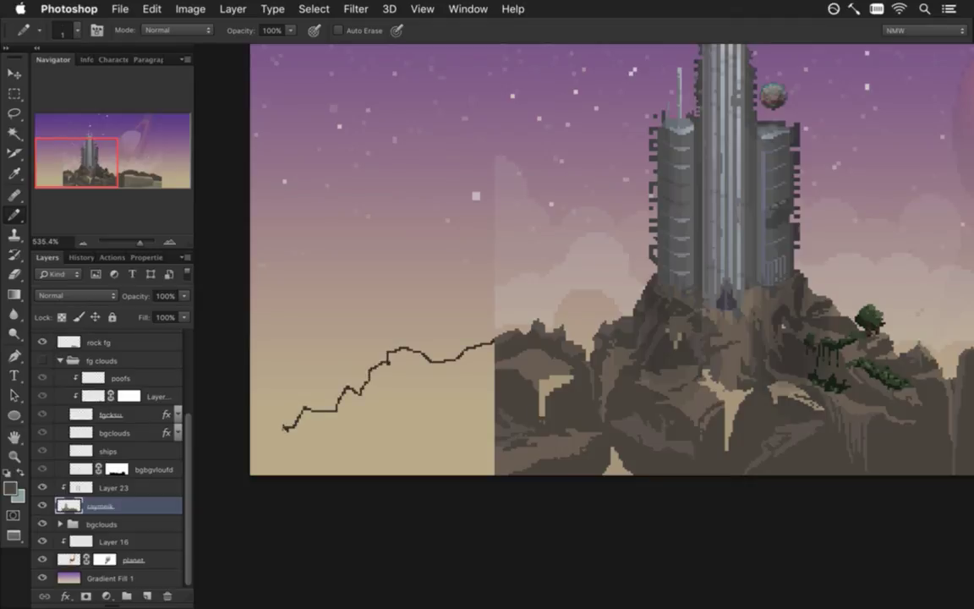
key(g)
click(443, 427)
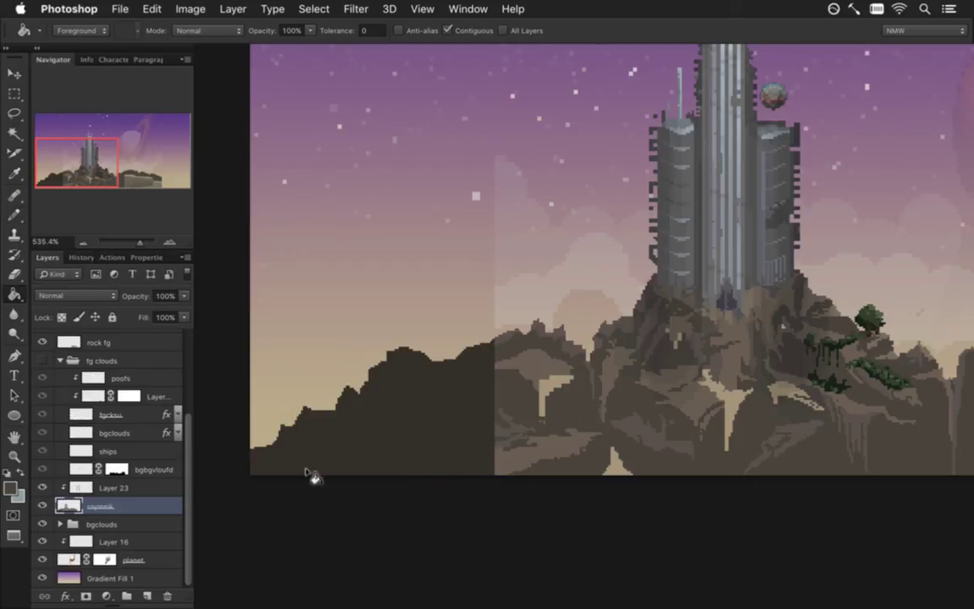
key(ctrl+z)
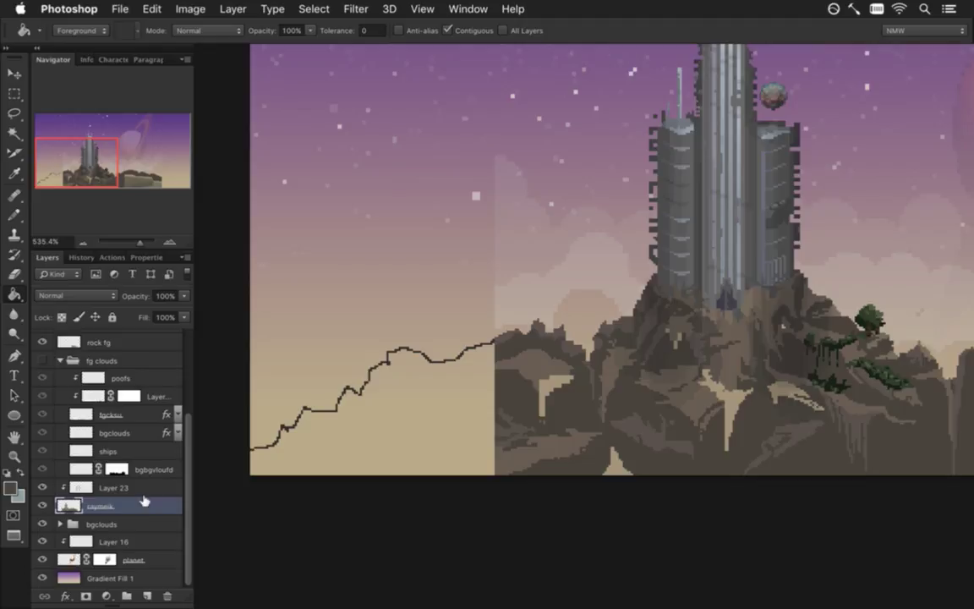
Step: Hide night copy 3 and the bgclouds group, then fill below the ridge outline dark brown
drag(189, 448, 185, 346)
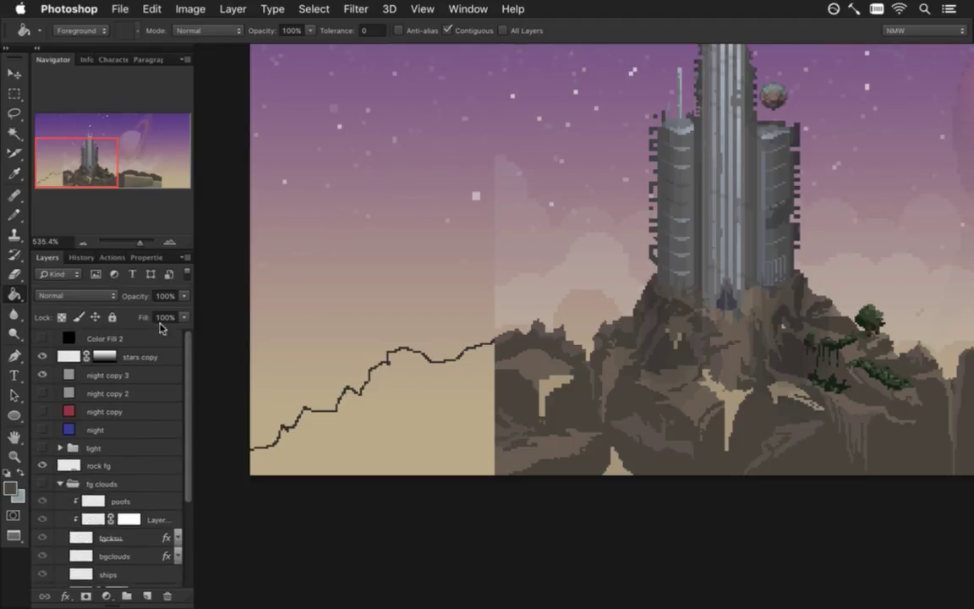
click(43, 375)
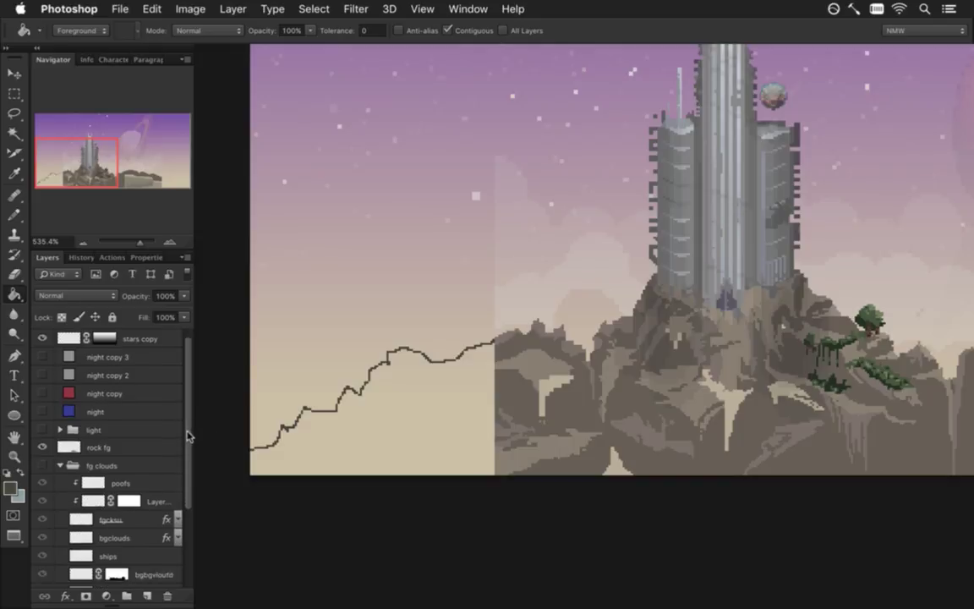
drag(188, 427, 181, 522)
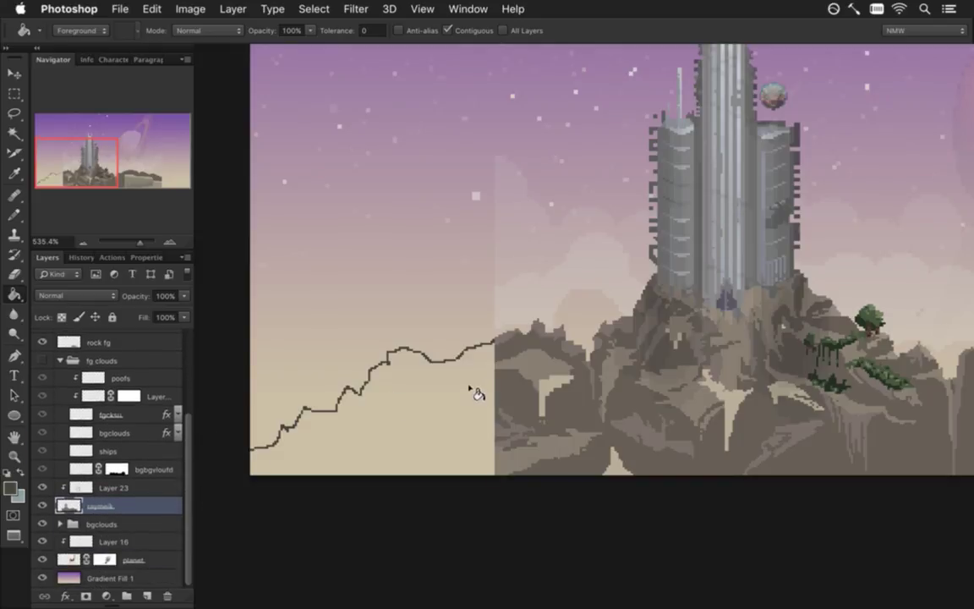
drag(396, 420, 500, 413)
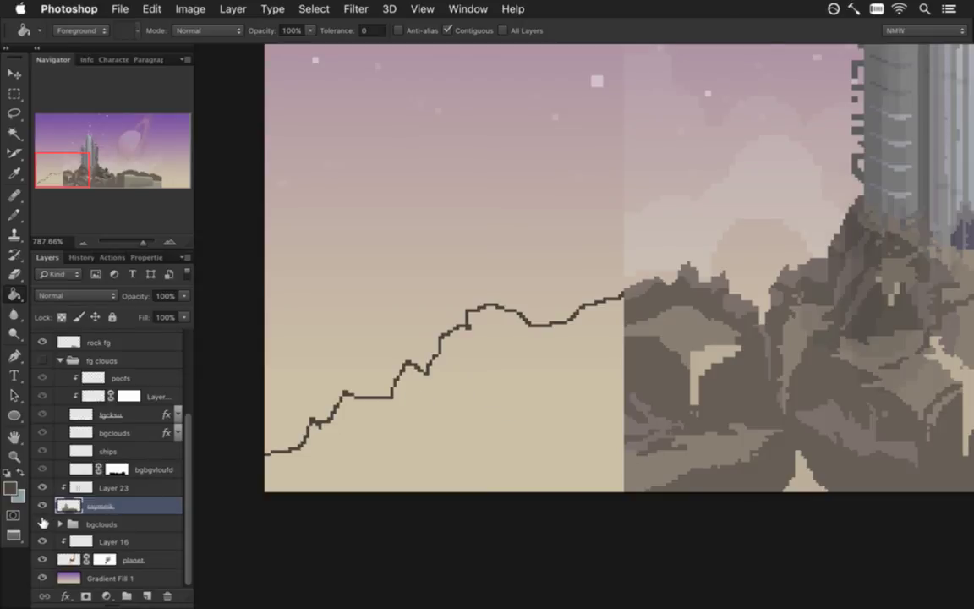
click(43, 523)
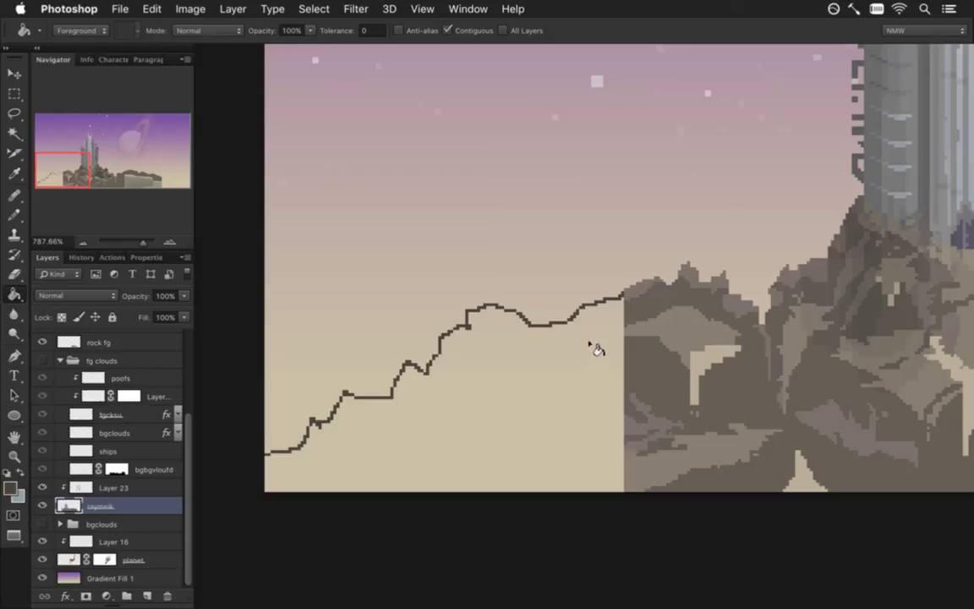
key(i)
key(g)
click(542, 391)
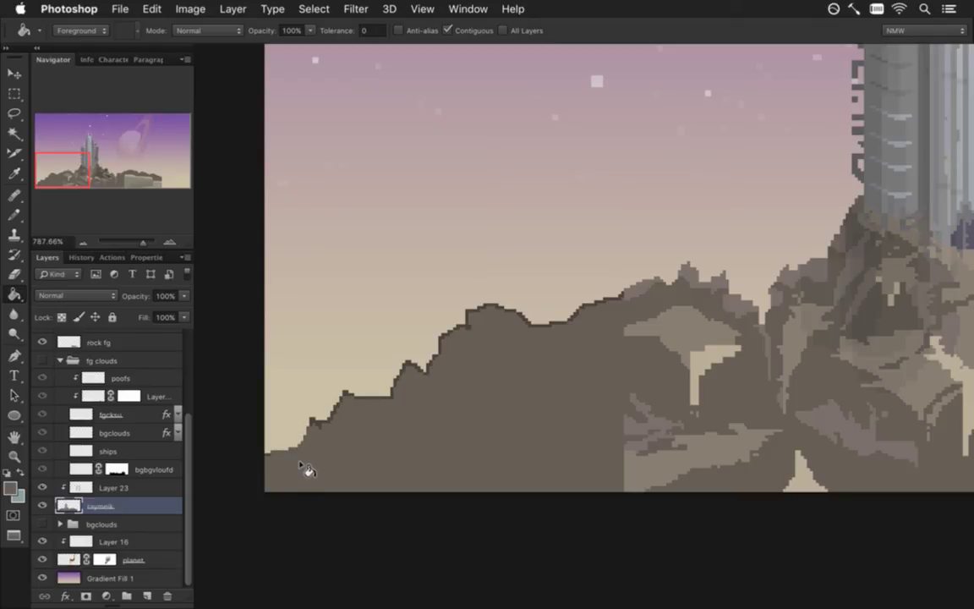
Step: Check the brown ridge shape with the Magic Wand, then deselect
click(14, 132)
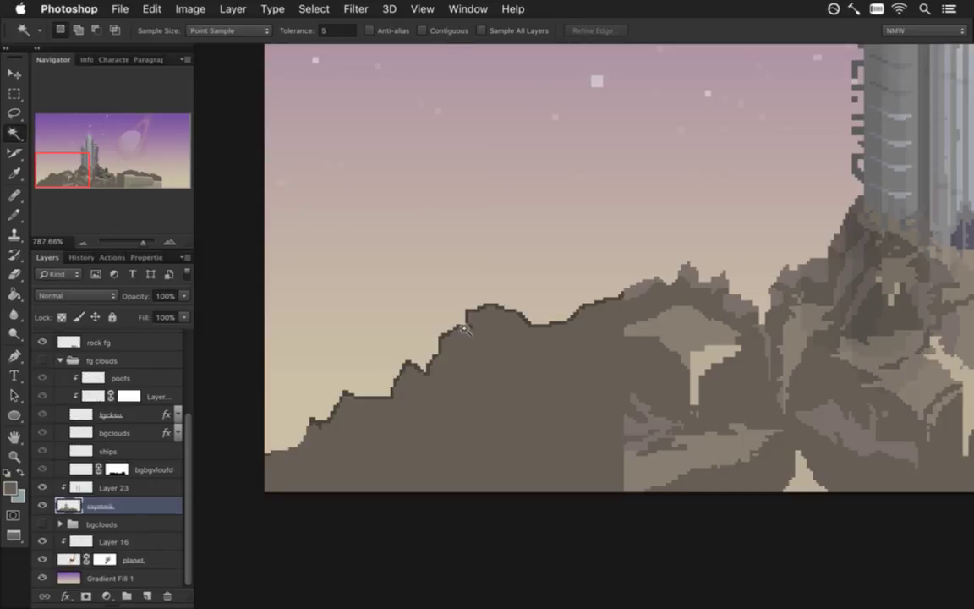
click(470, 326)
key(b)
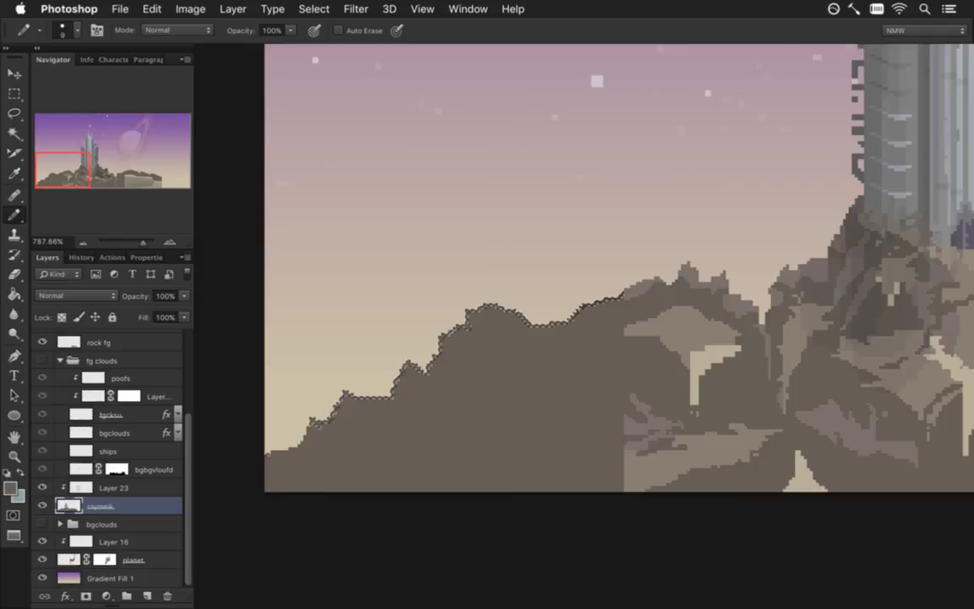
key(m)
key(ctrl+d)
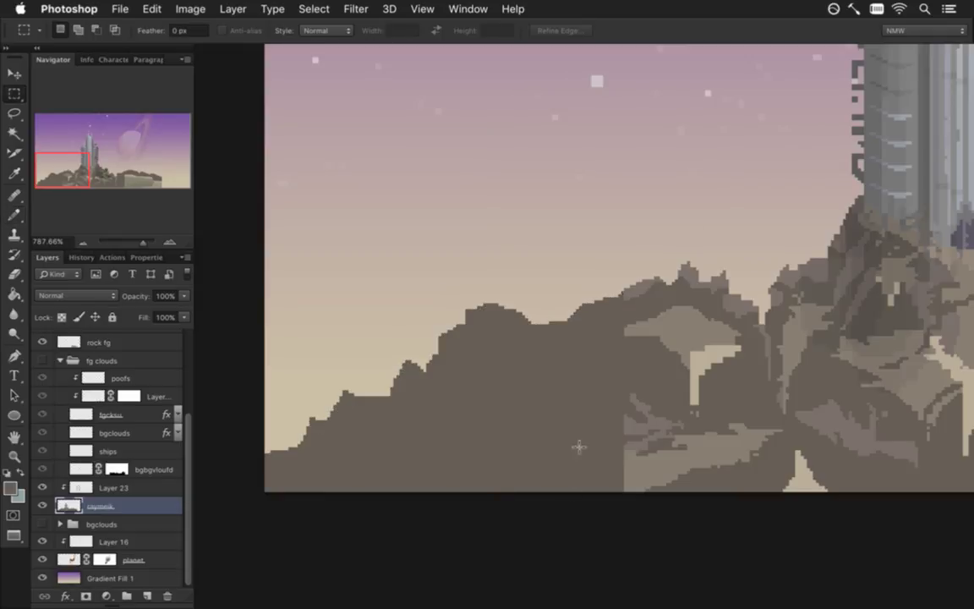
scroll(625, 404, down, 5)
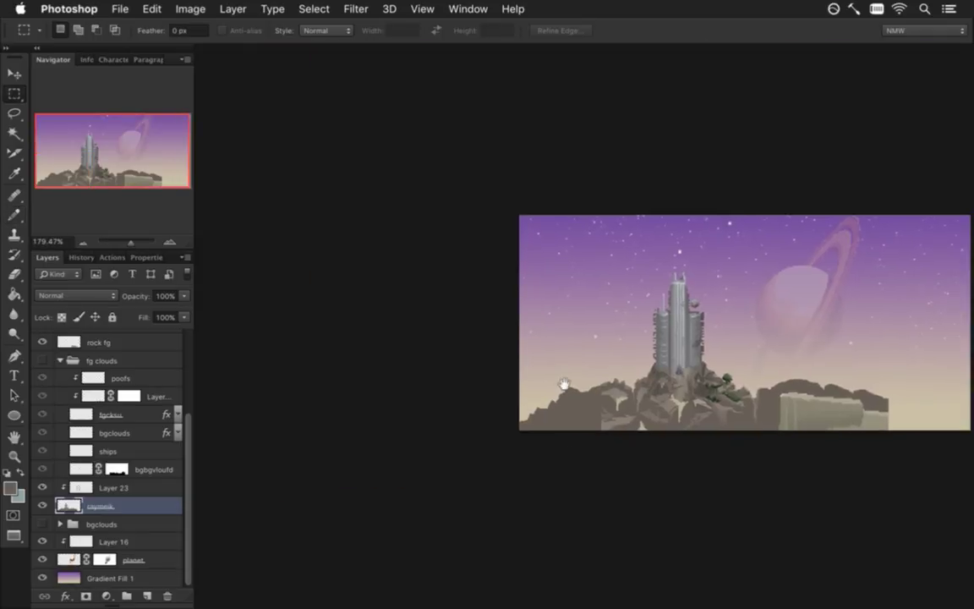
Step: Pencil the ridge outline right of the pale cliff and fill below it dark brown
drag(622, 389, 496, 383)
scroll(748, 368, up, 4)
key(b)
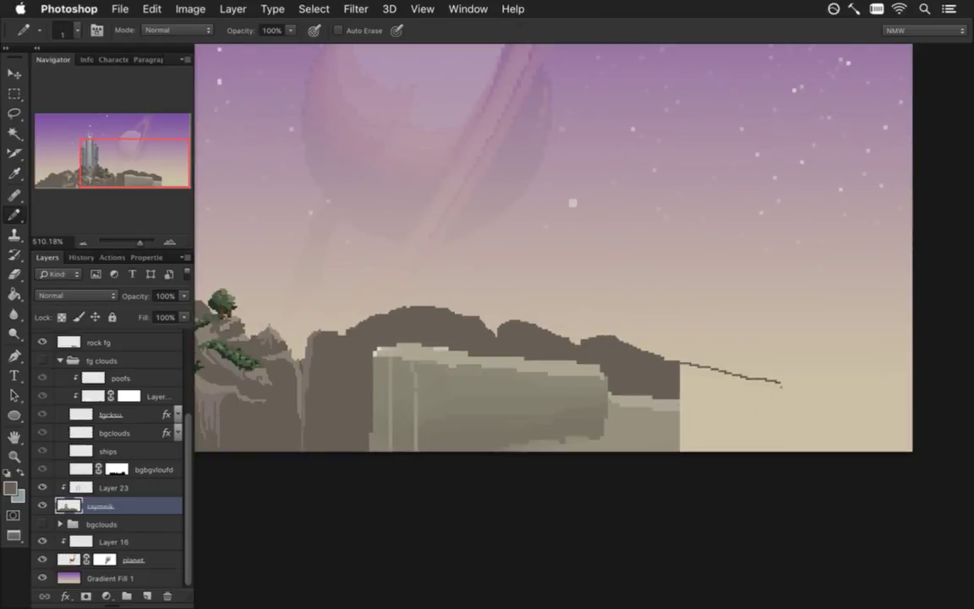
key(ctrl+z)
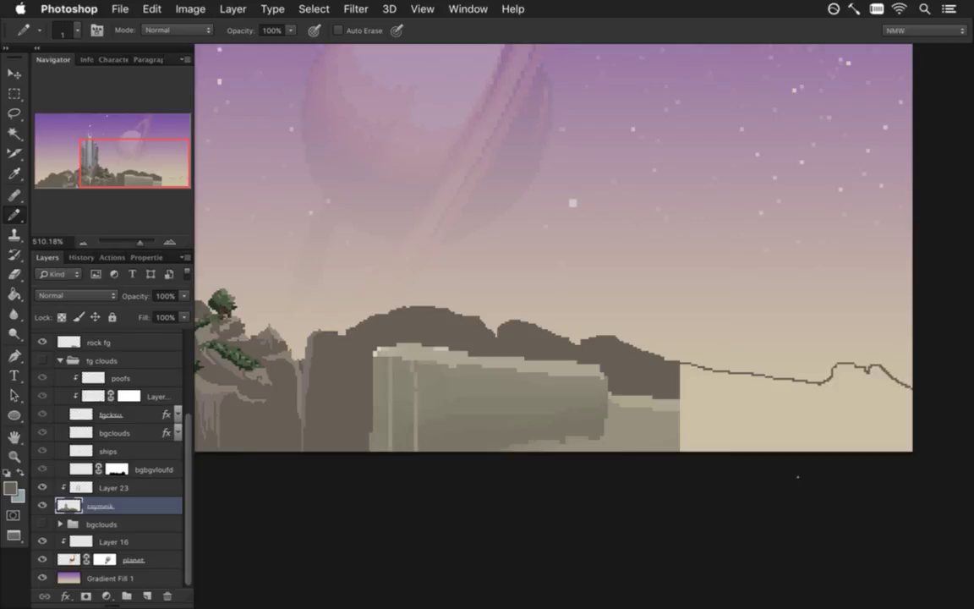
key(g)
click(749, 412)
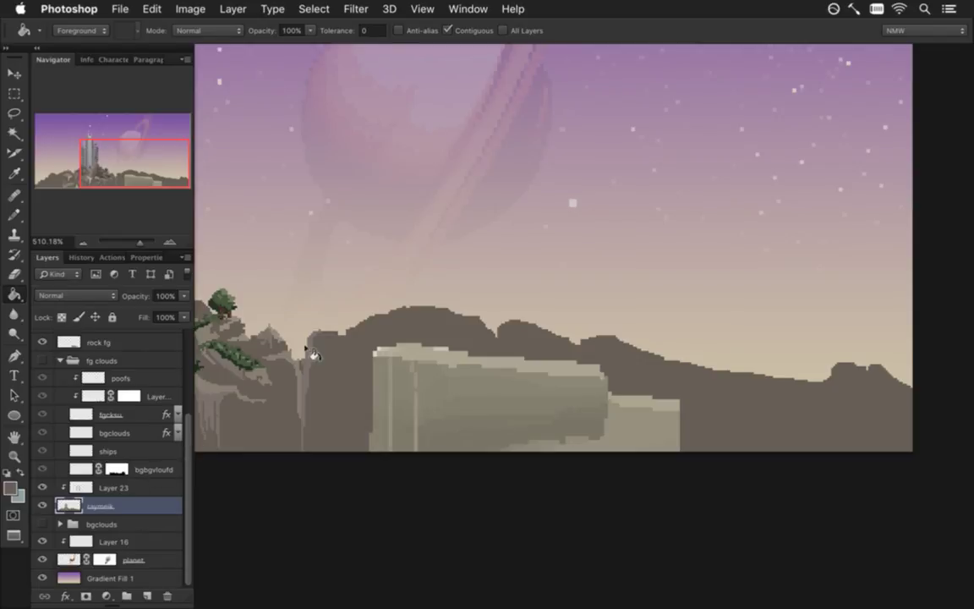
Step: Zoom out to view the brown ridges on both sides of the tower
scroll(269, 330, down, 2)
scroll(246, 326, down, 3)
drag(345, 362, 616, 408)
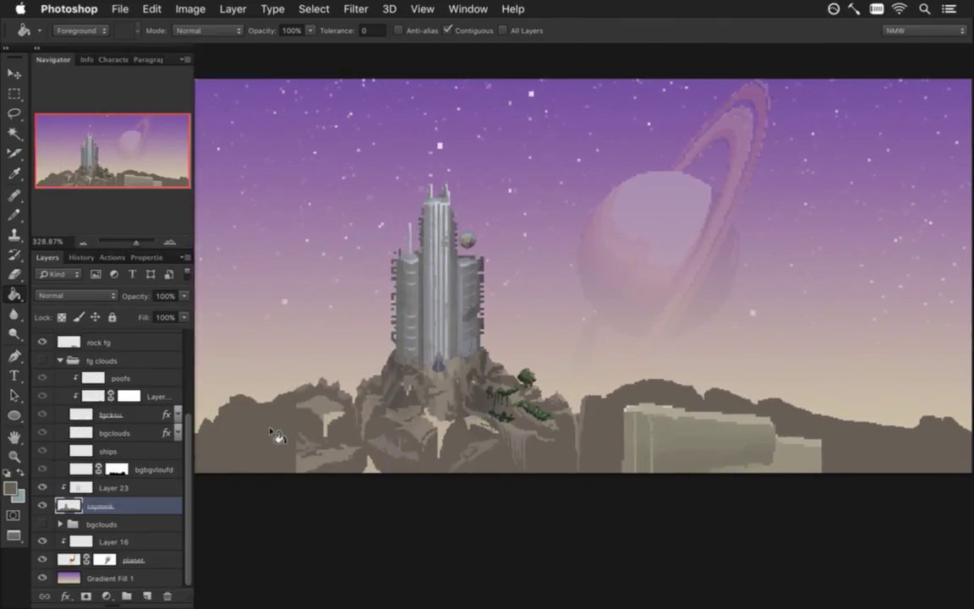
scroll(315, 349, down, 1)
scroll(314, 349, down, 1)
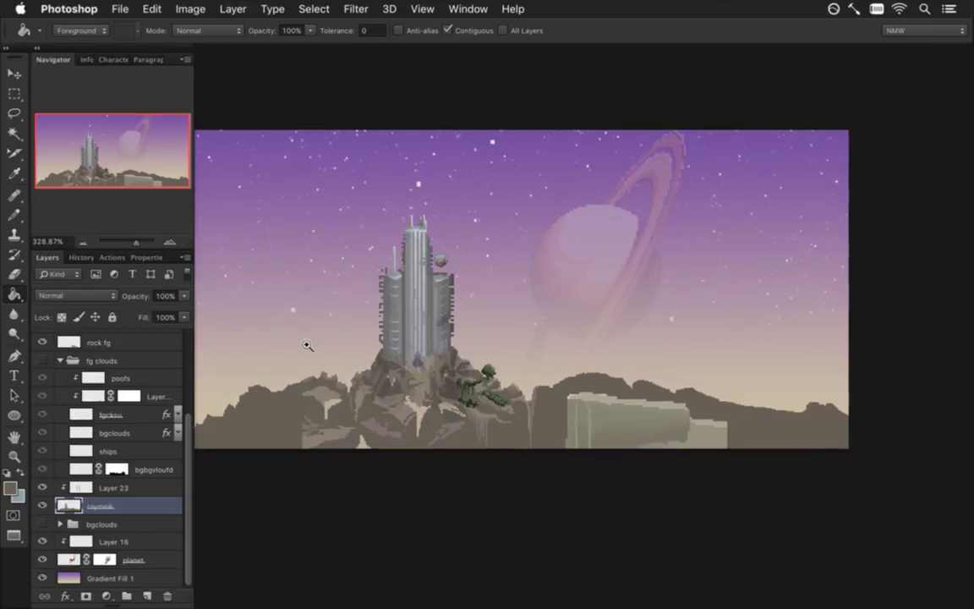
scroll(305, 343, down, 1)
scroll(295, 343, up, 1)
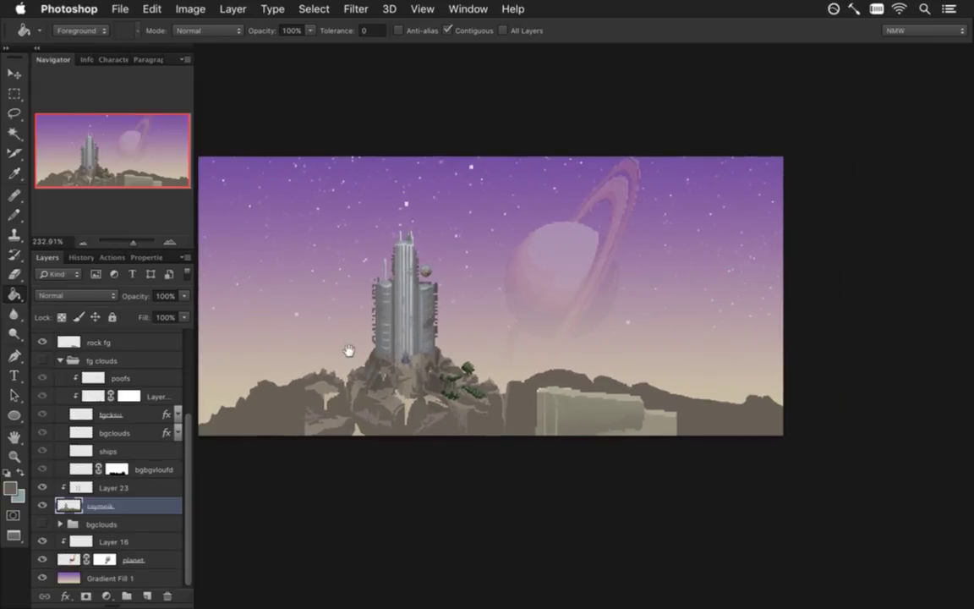
drag(347, 350, 426, 391)
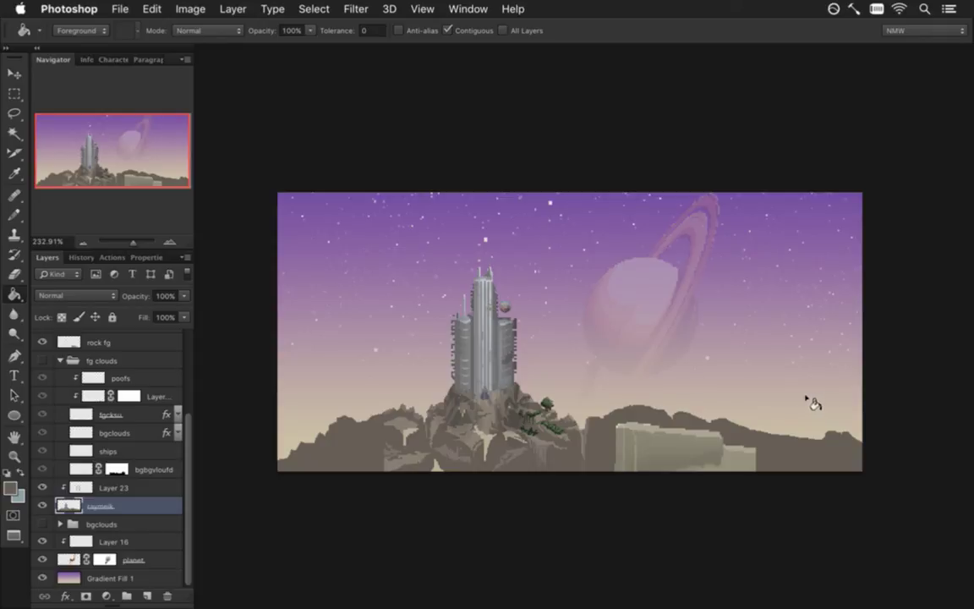
click(119, 9)
click(131, 43)
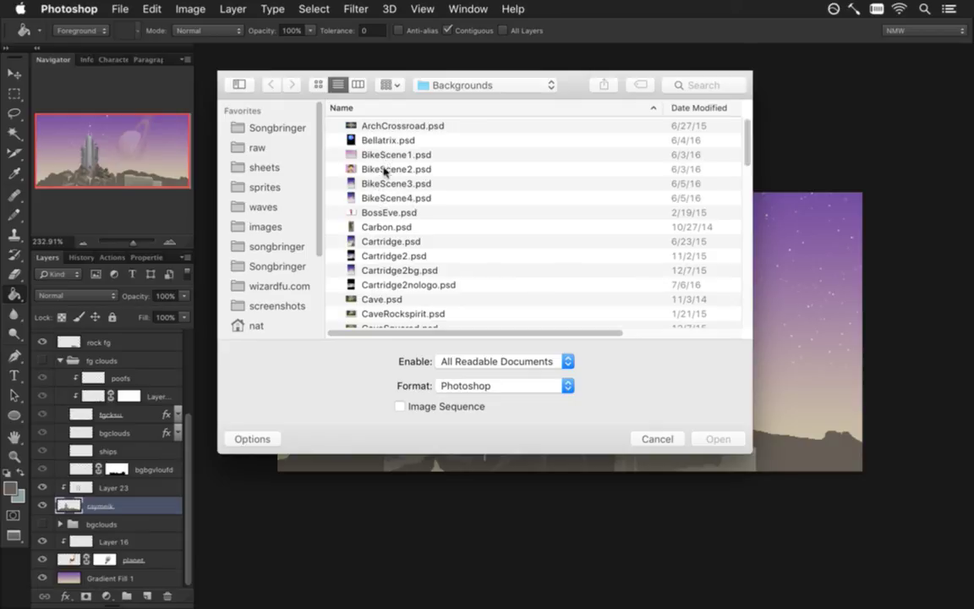
click(393, 157)
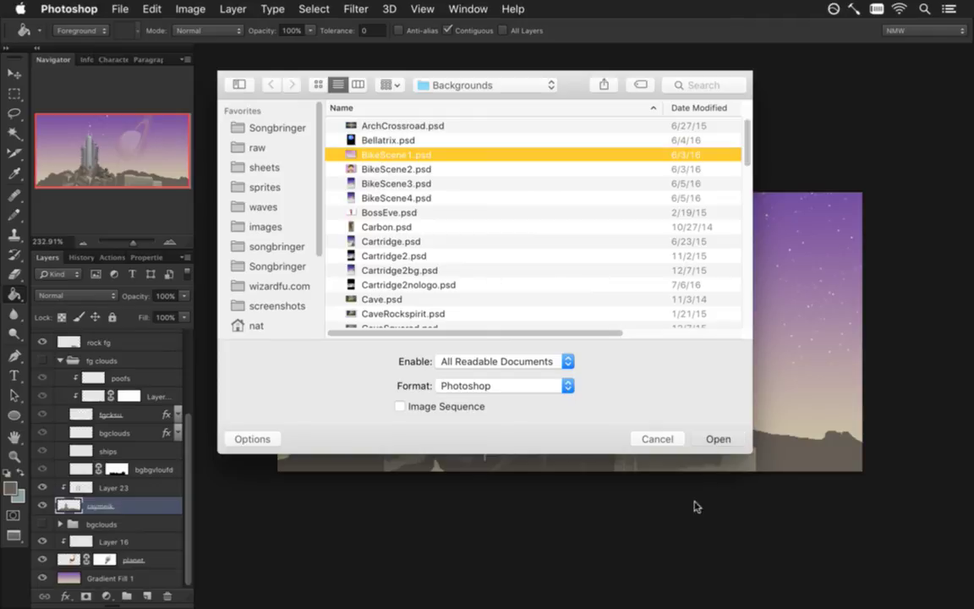
key(Return)
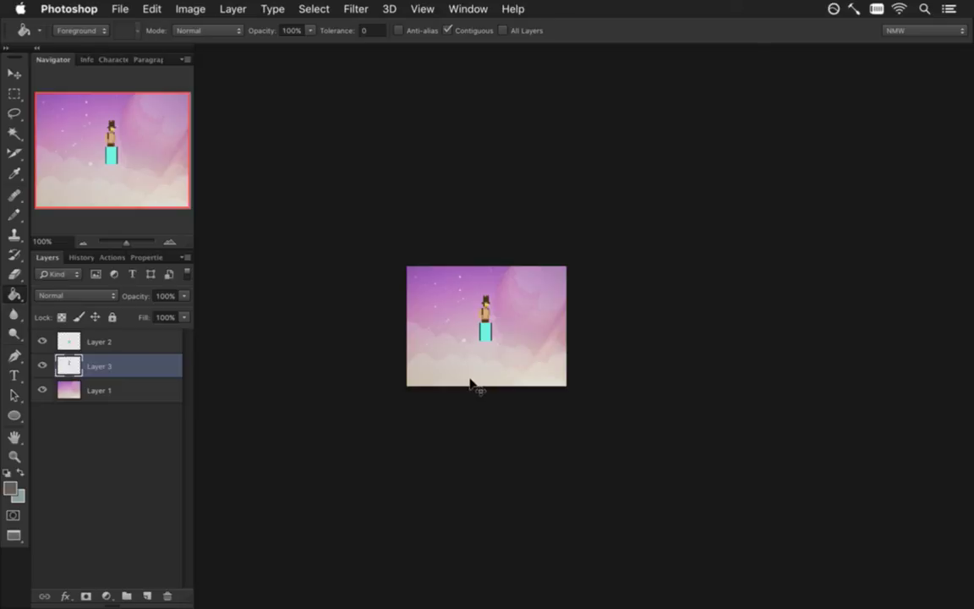
key(super+w)
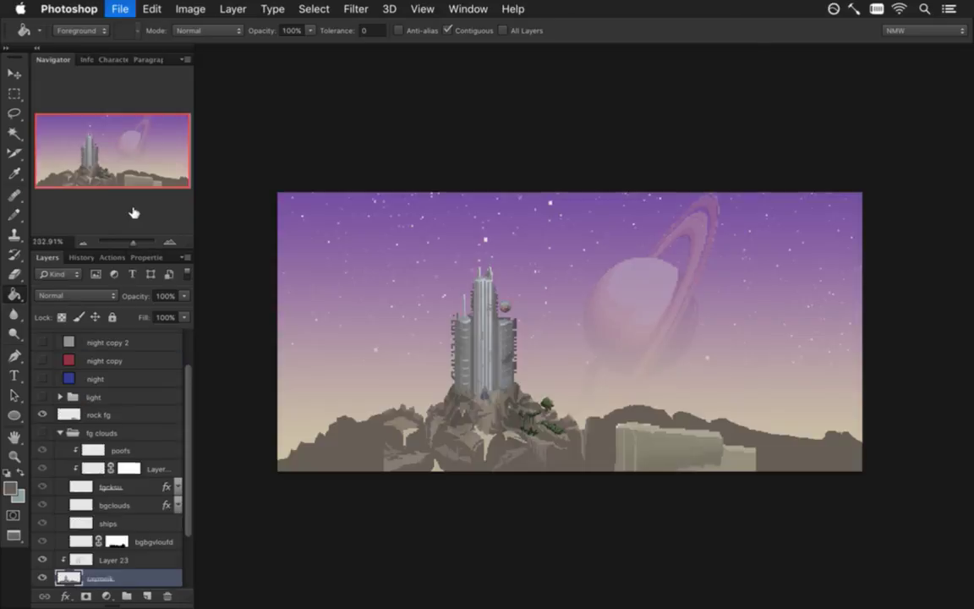
Step: Open Bike.psd and BikeRoqMount.psd together from the sprites Common folder
click(119, 8)
mouse_move(152, 98)
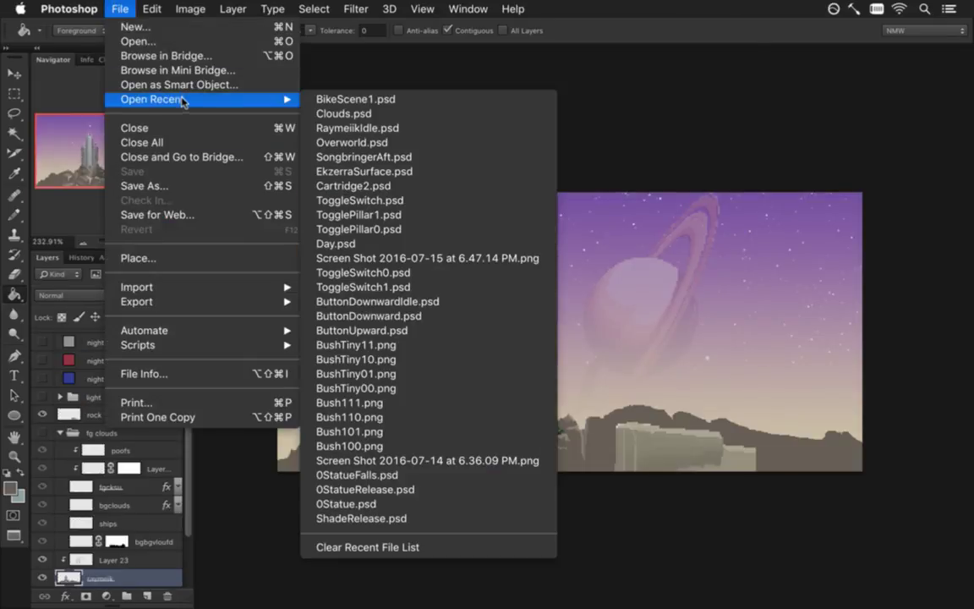
click(187, 40)
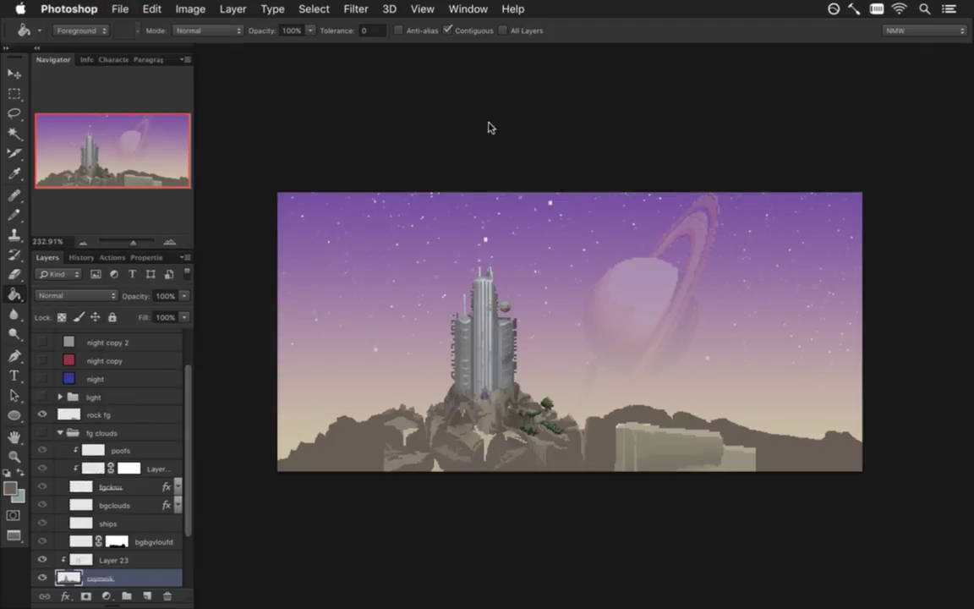
click(462, 86)
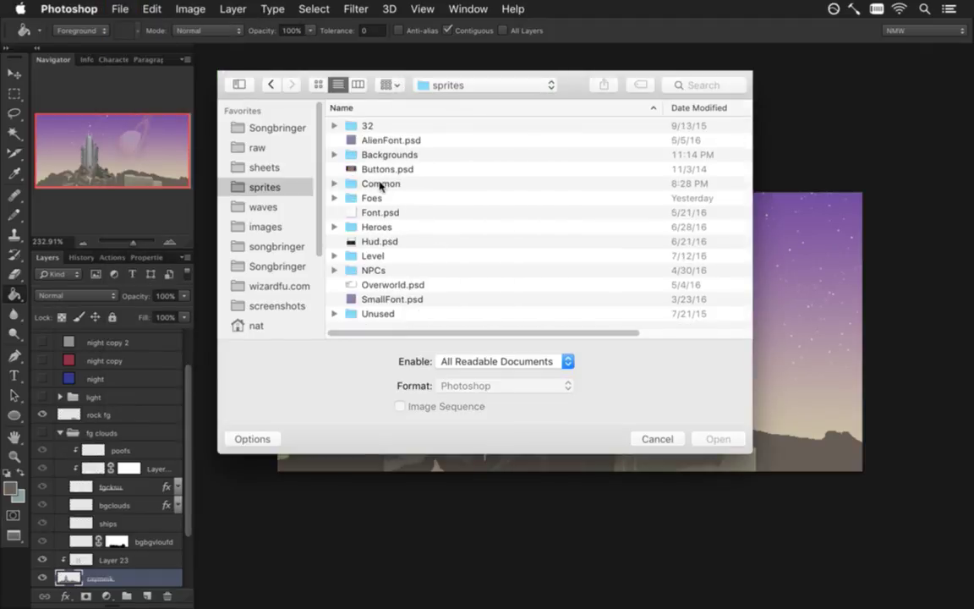
double_click(389, 185)
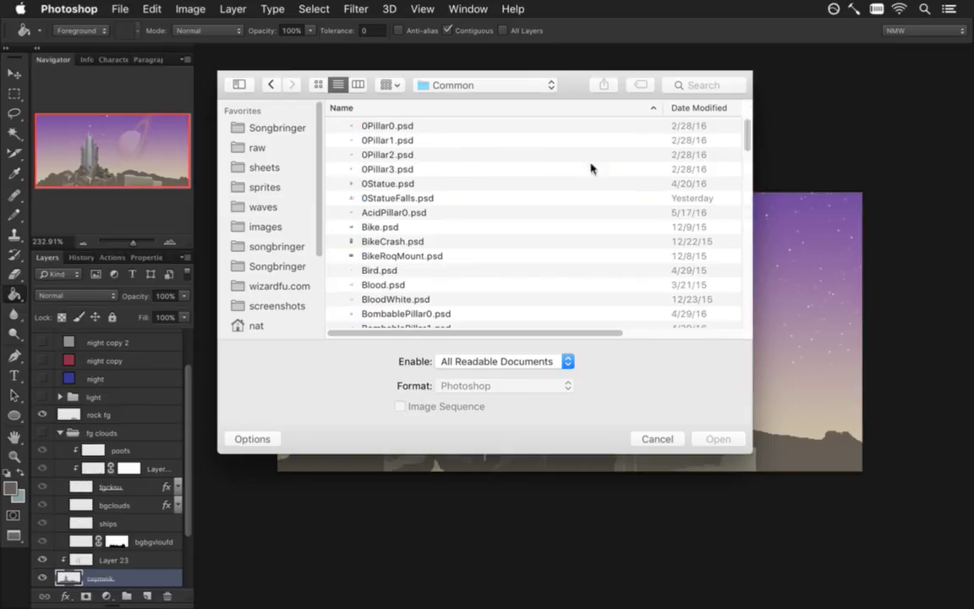
click(485, 230)
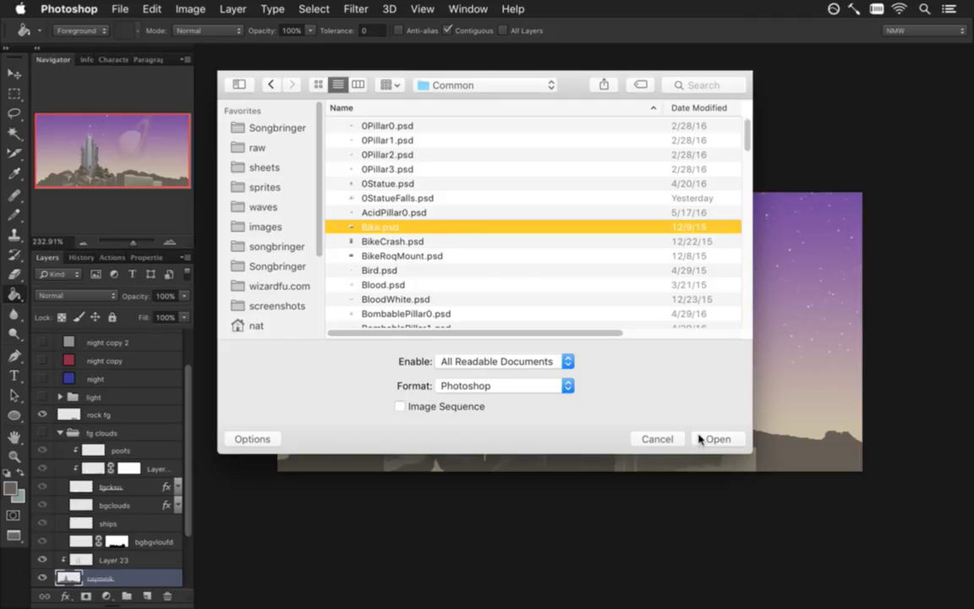
click(446, 243)
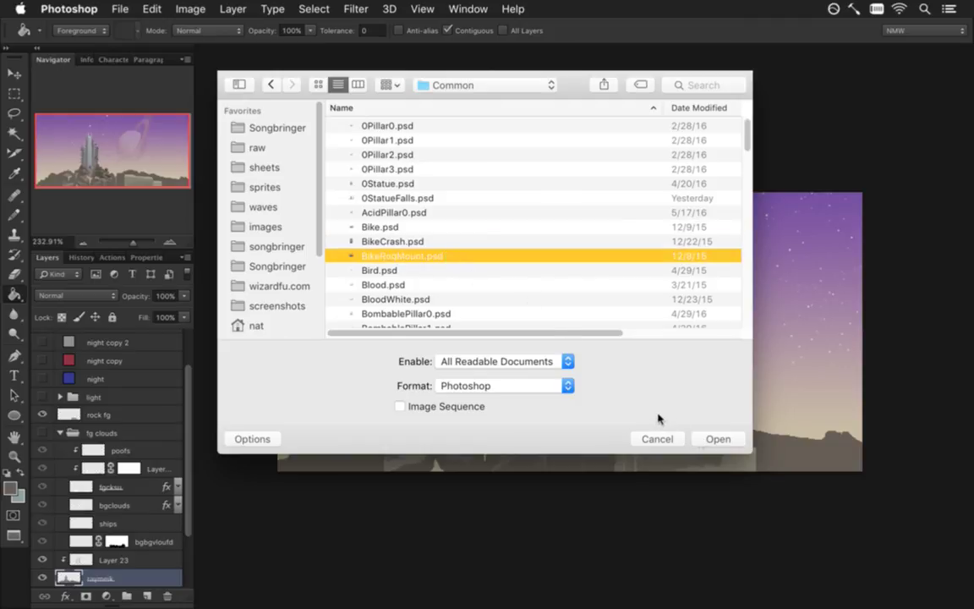
super+click(460, 228)
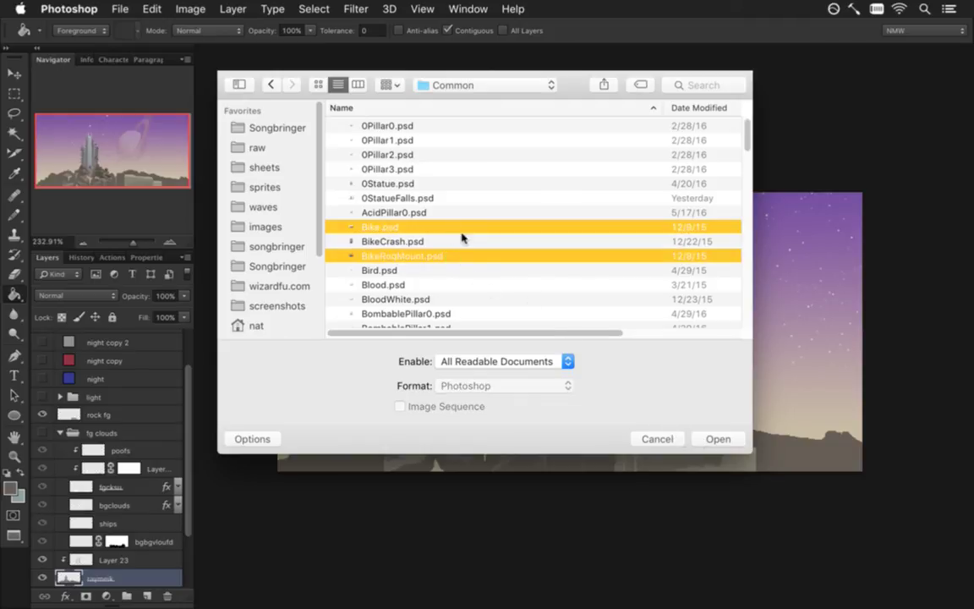
click(718, 439)
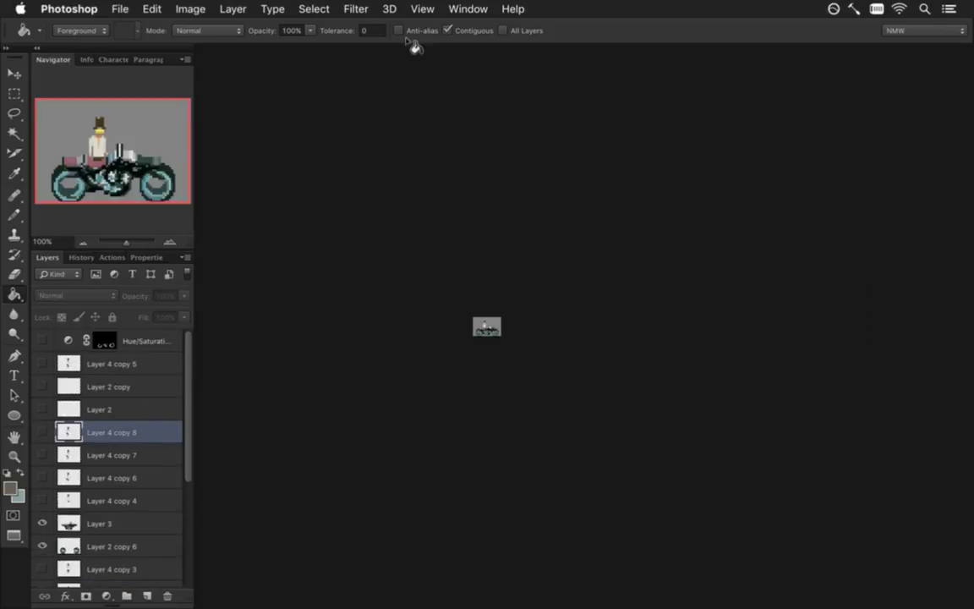
Step: Show the Timeline panel, play and stop the bike animation, and zoom in on the rider
click(464, 9)
scroll(503, 381, down, 3)
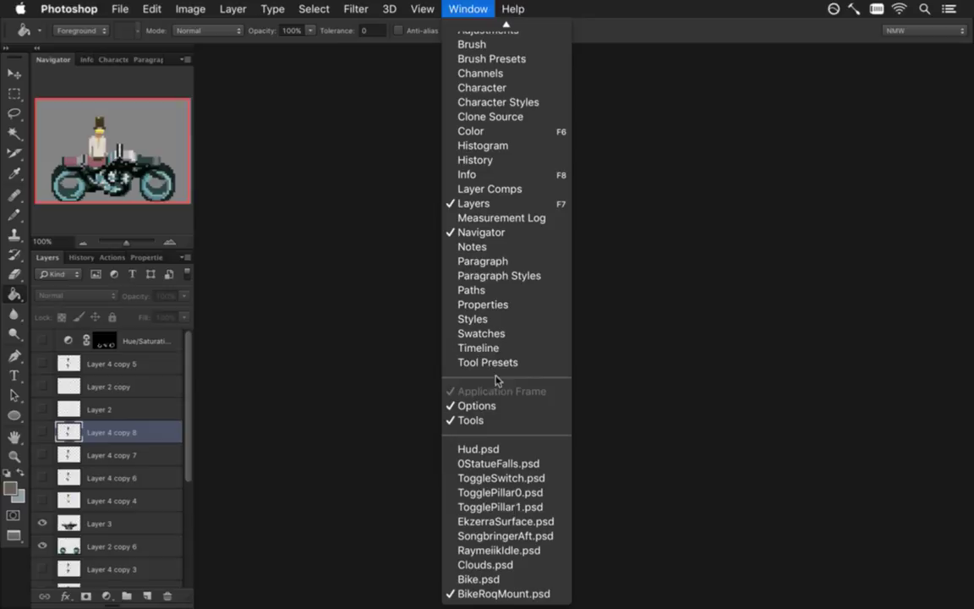
click(478, 347)
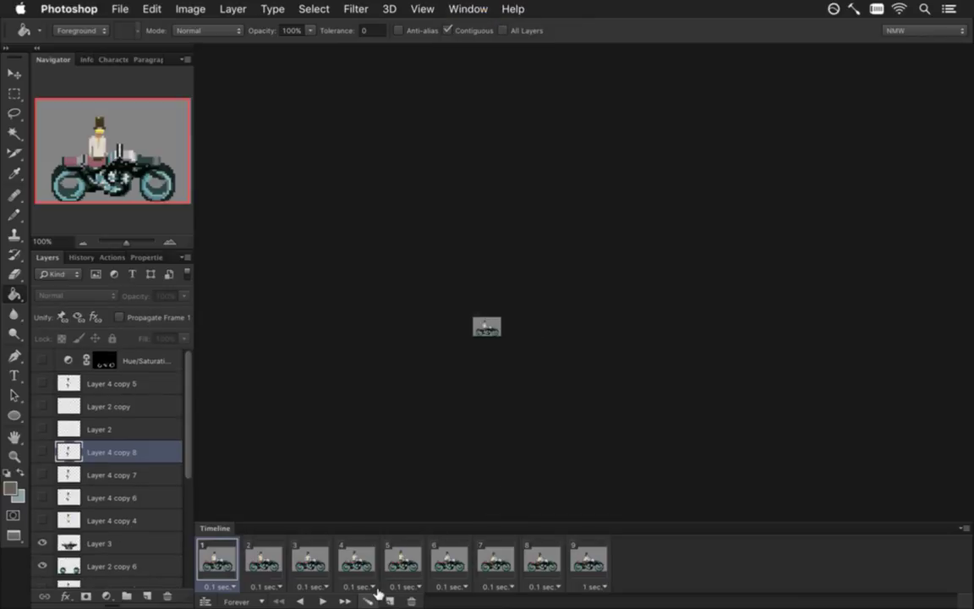
click(322, 601)
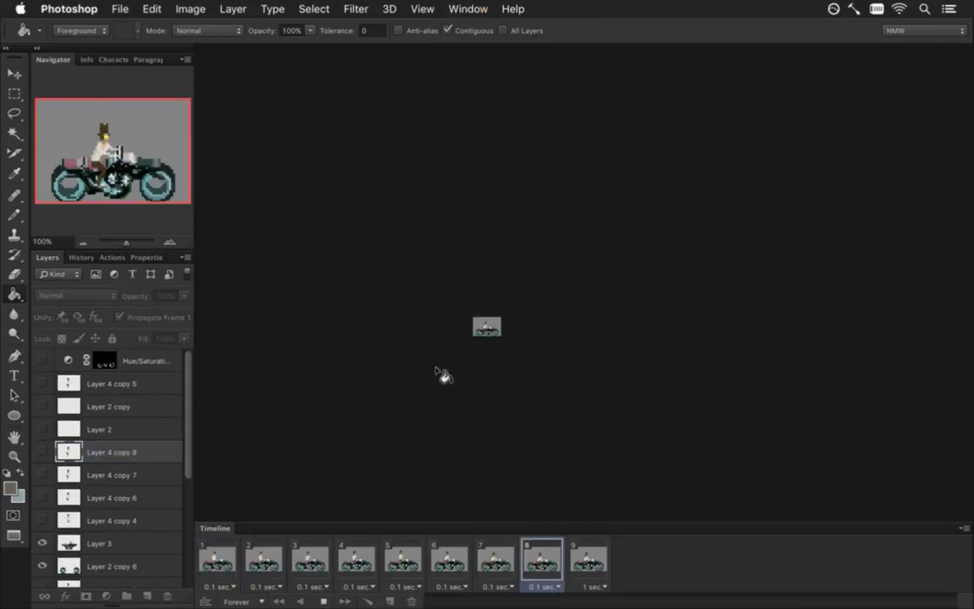
click(322, 601)
drag(479, 325, 617, 347)
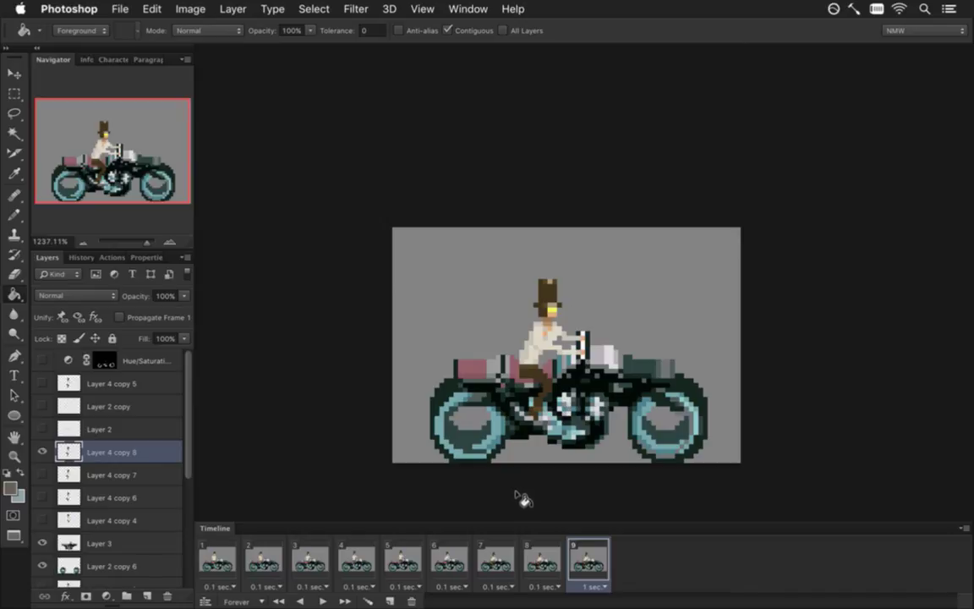
Step: Select all, hide the grey Color Fill 1 background, and copy the rider and motorbike
key(super+a)
scroll(178, 450, down, 5)
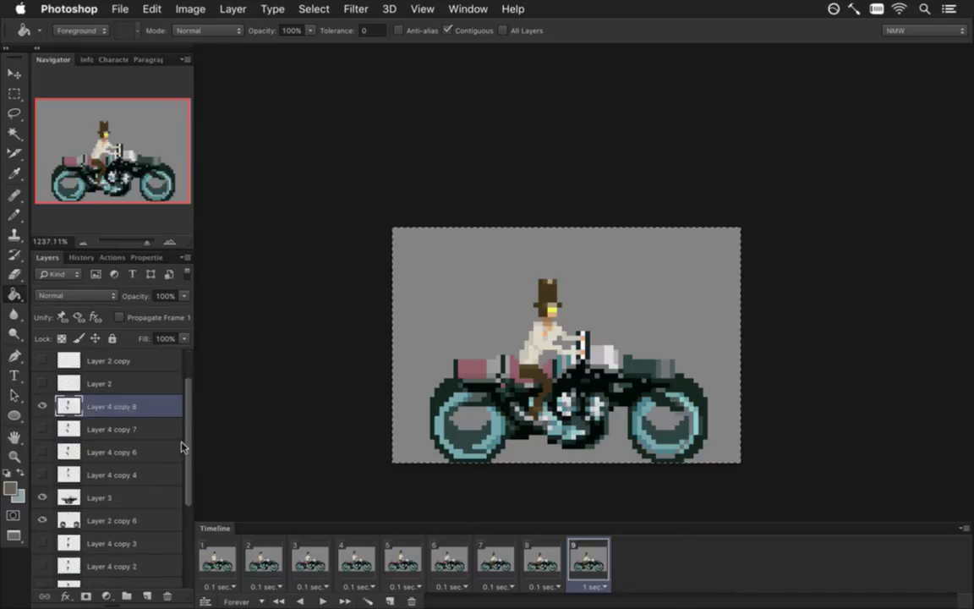
click(43, 530)
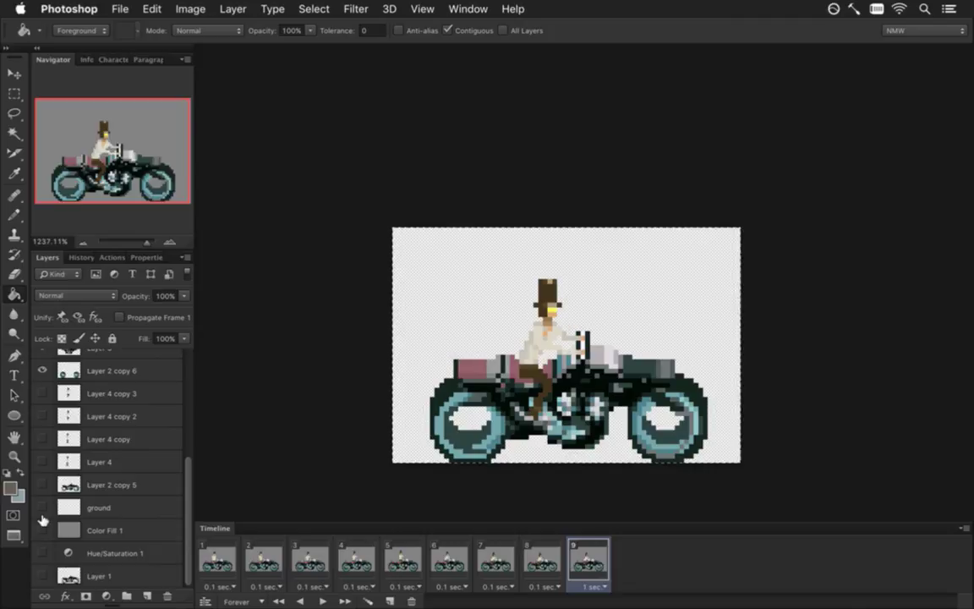
key(super+c)
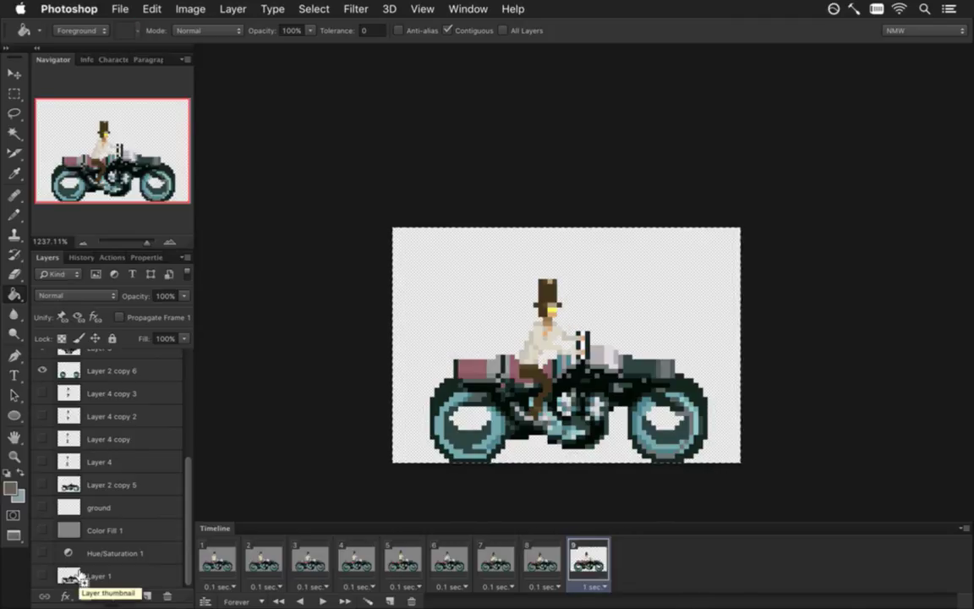
click(467, 8)
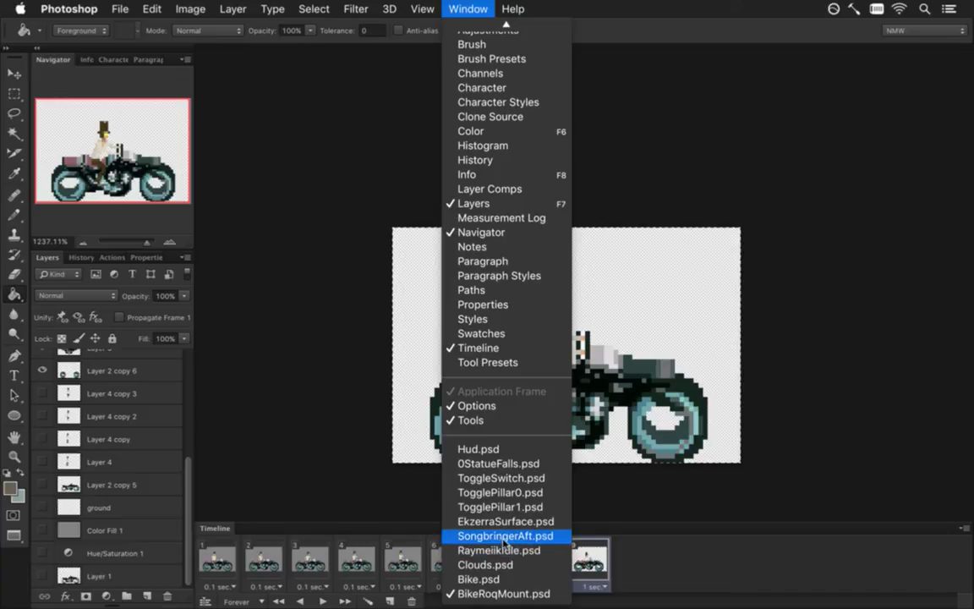
click(505, 522)
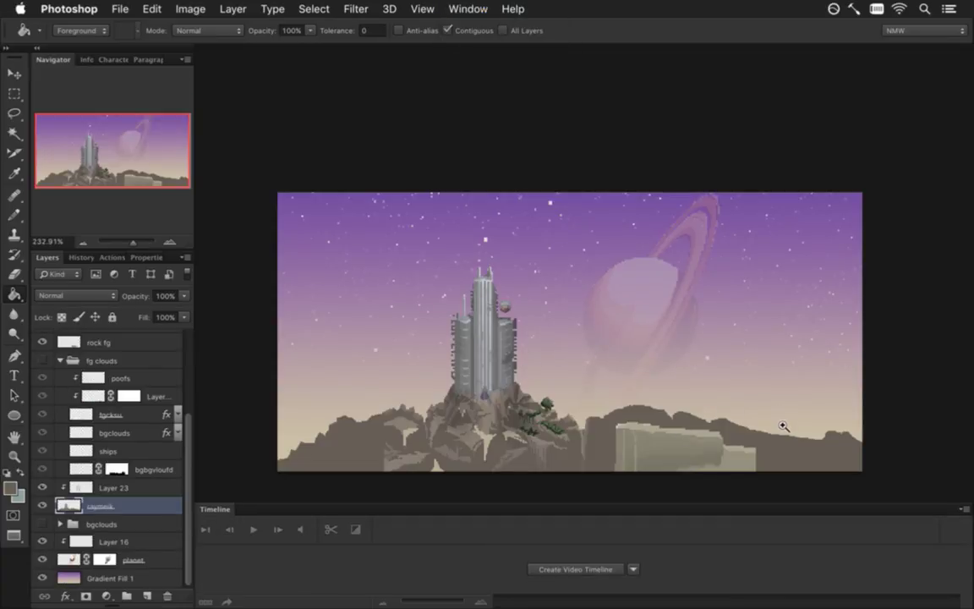
Step: Select the rock fg layer in the tower scene and paste the motorbike rider above it
scroll(795, 429, up, 1)
scroll(796, 428, up, 1)
scroll(804, 426, down, 1)
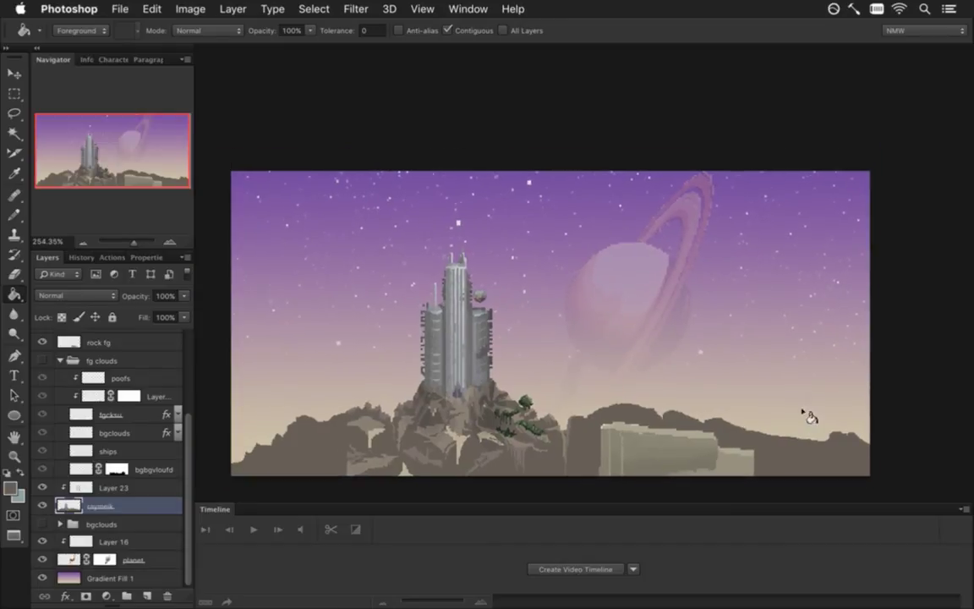
scroll(791, 393, left, 1)
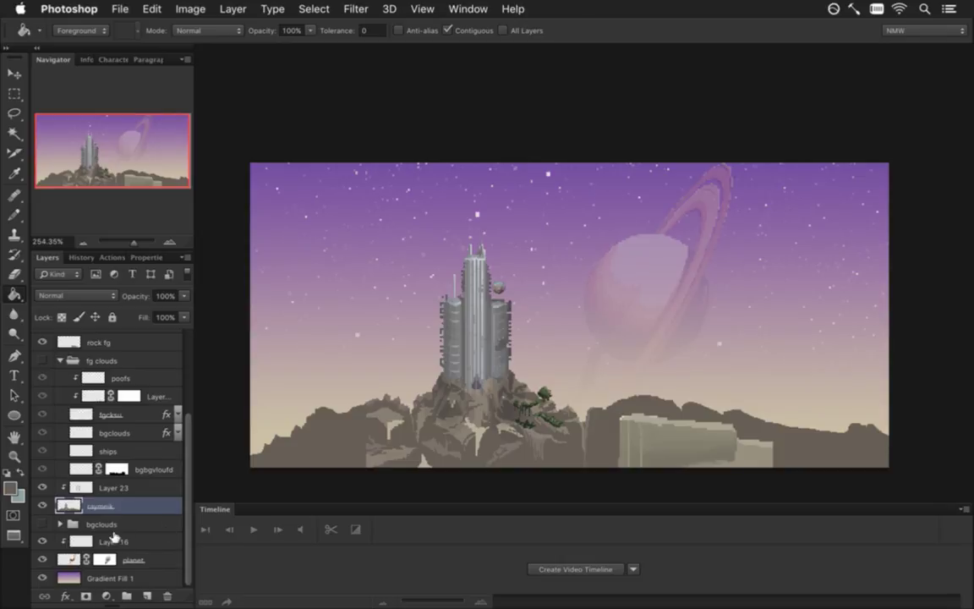
click(85, 525)
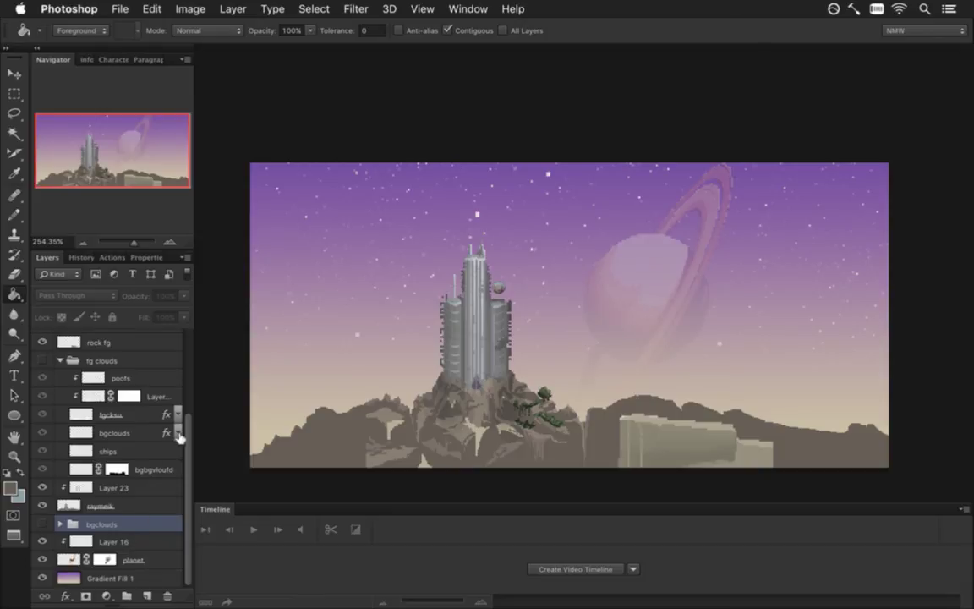
click(131, 360)
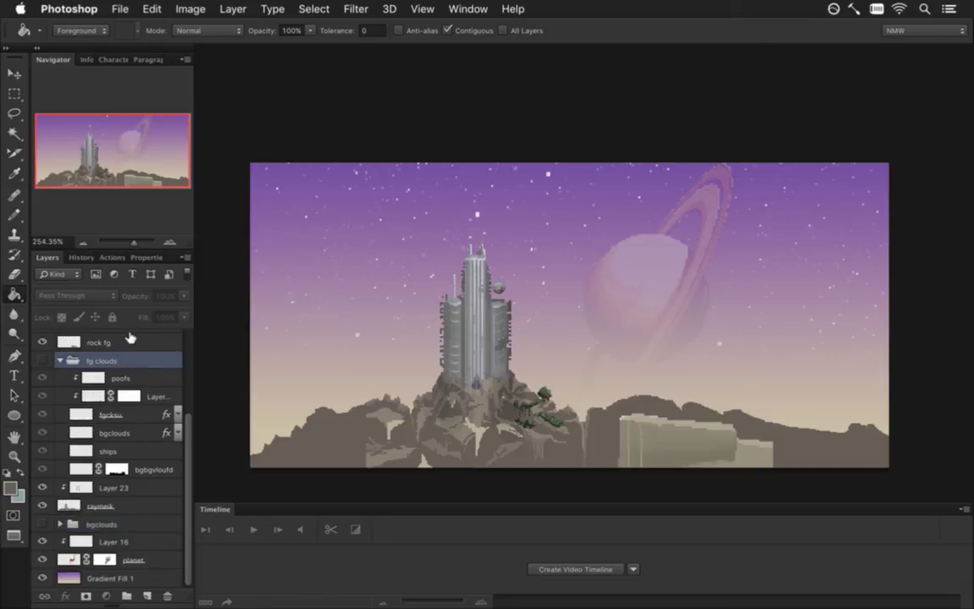
click(129, 340)
scroll(173, 413, up, 3)
scroll(175, 372, up, 1)
key(ctrl+v)
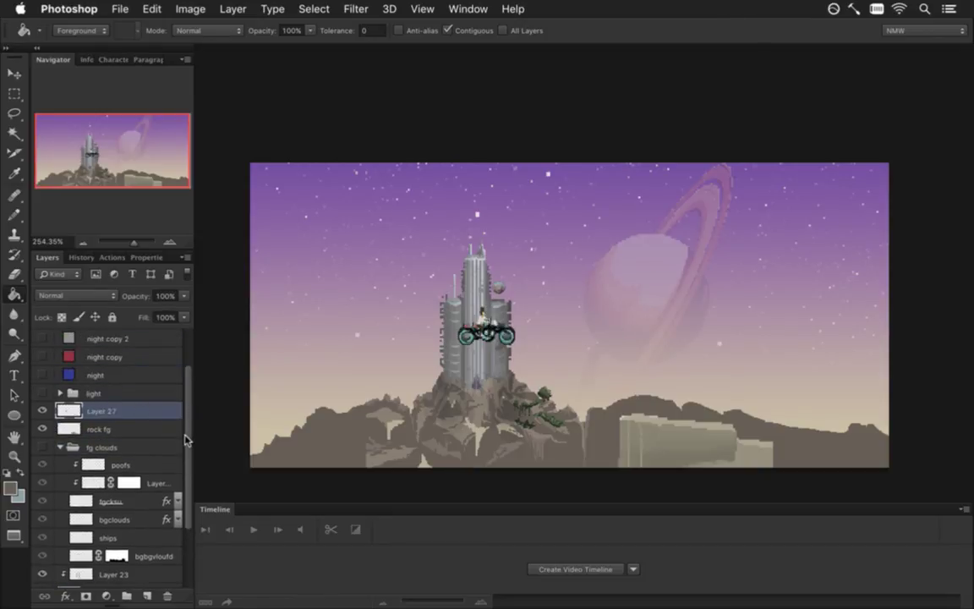
Step: Scale the pasted bike rider down to a tiny size over the right-hand hills
key(v)
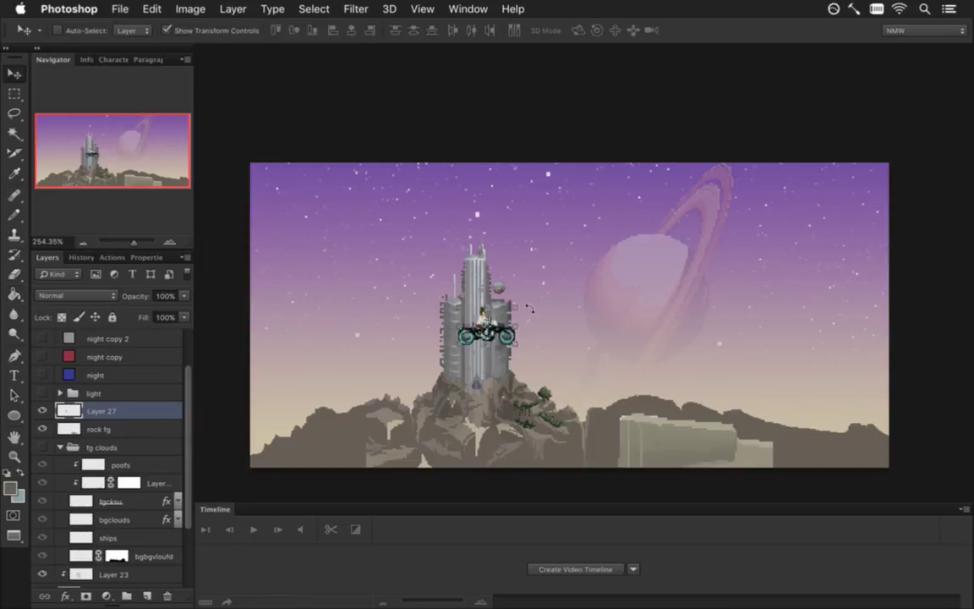
key(ctrl+t)
mouse_move(519, 304)
mouse_down()
mouse_move(473, 336)
mouse_move(813, 386)
mouse_up()
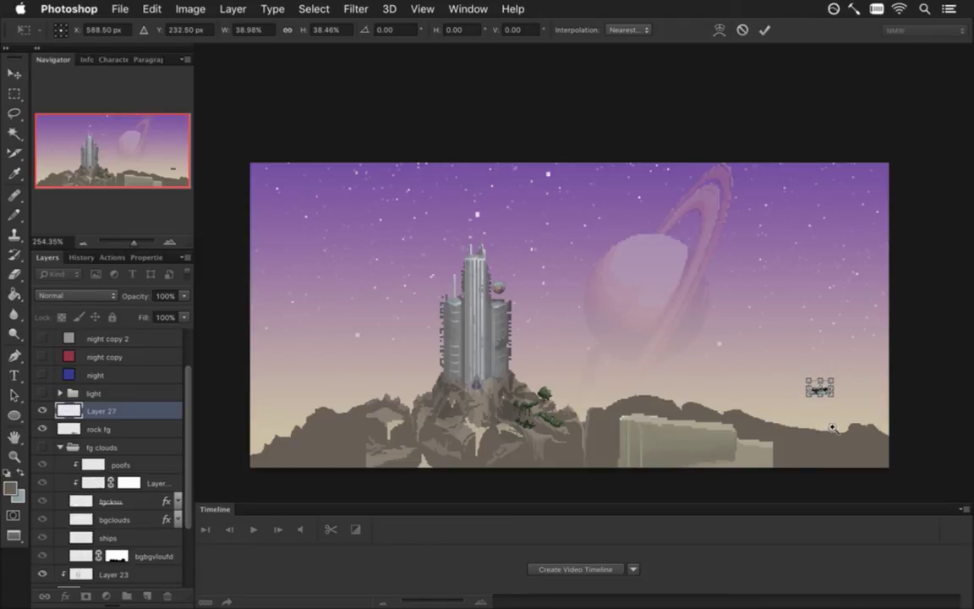
scroll(816, 423, up, 5)
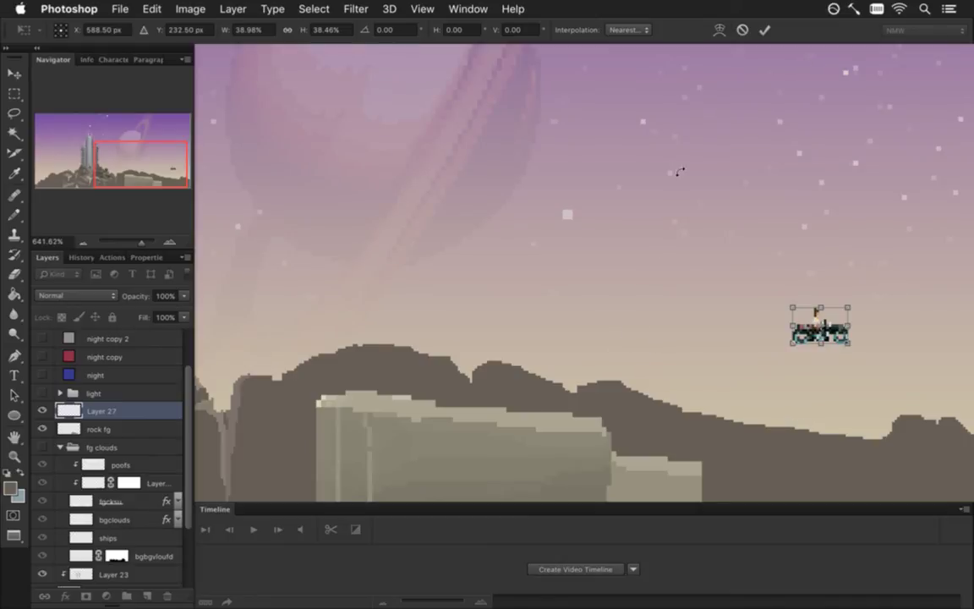
key(Return)
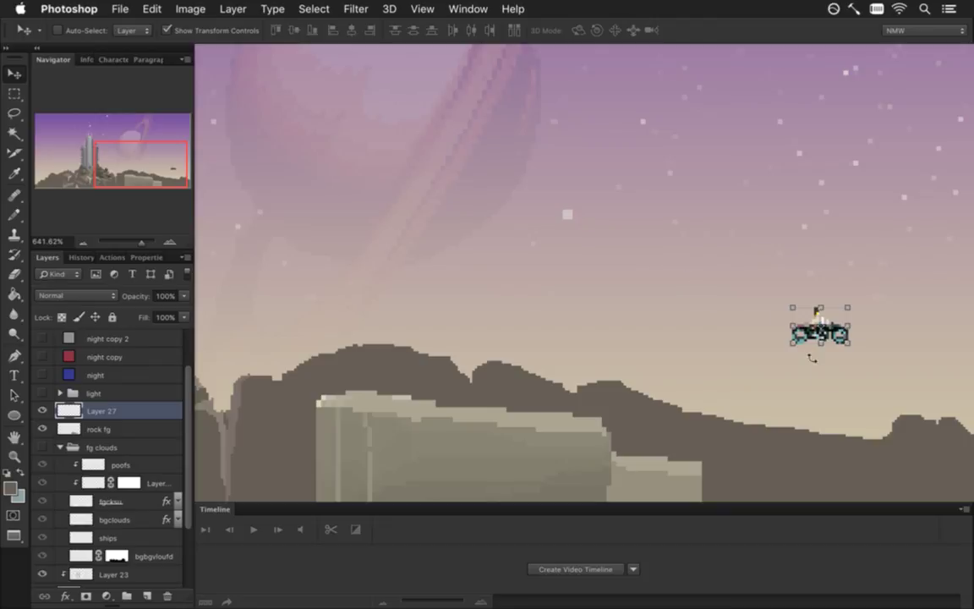
scroll(837, 372, up, 1)
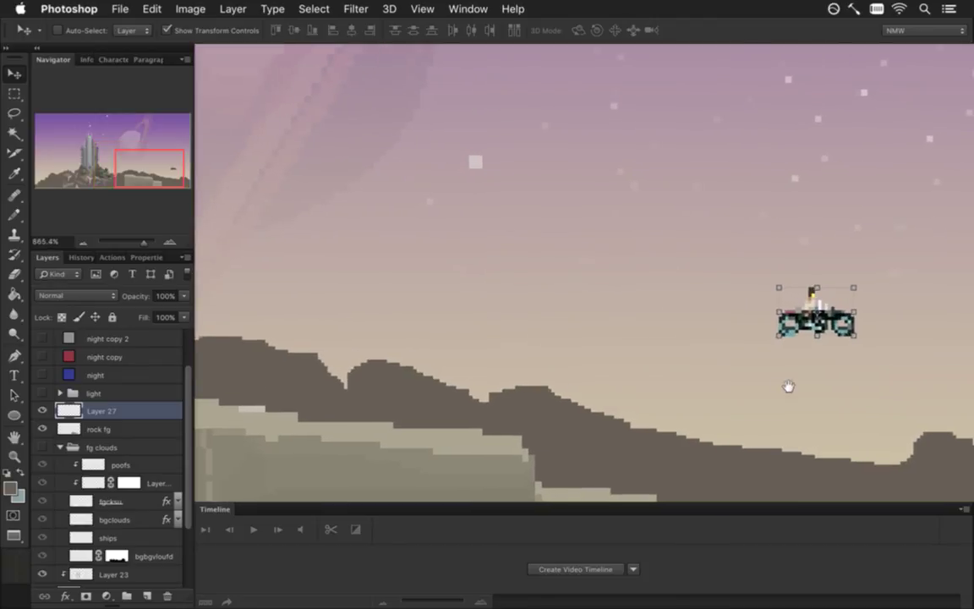
scroll(760, 372, up, 3)
Step: Mirror the motorbike rider with Free Transform's Flip Horizontal
key(m)
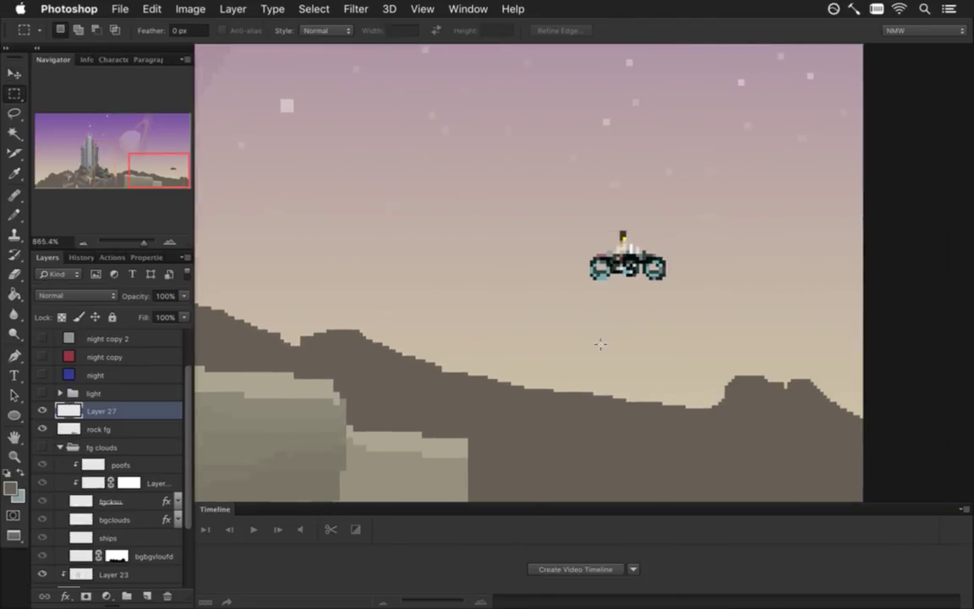
key(v)
key(ctrl+t)
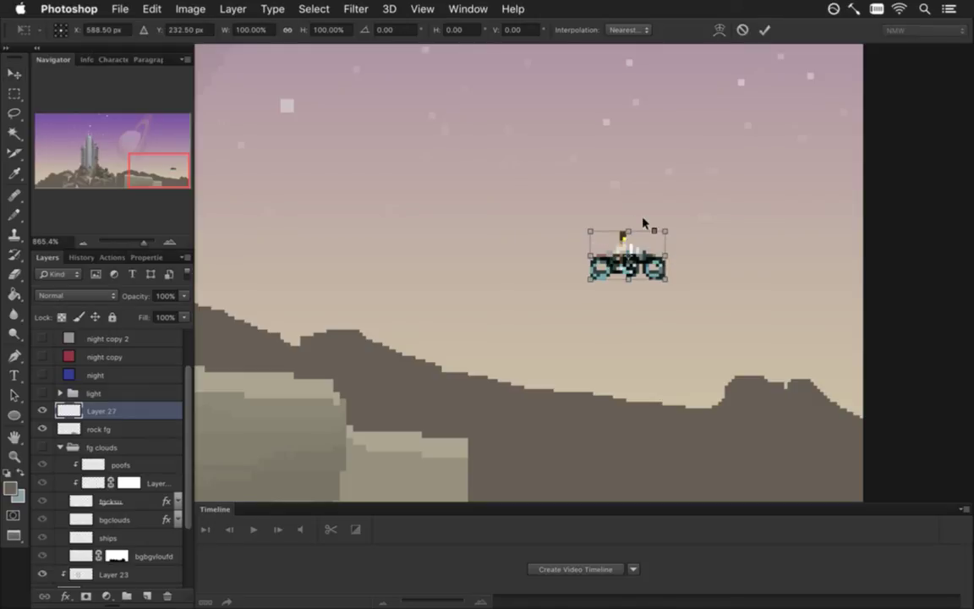
right_click(627, 241)
click(689, 439)
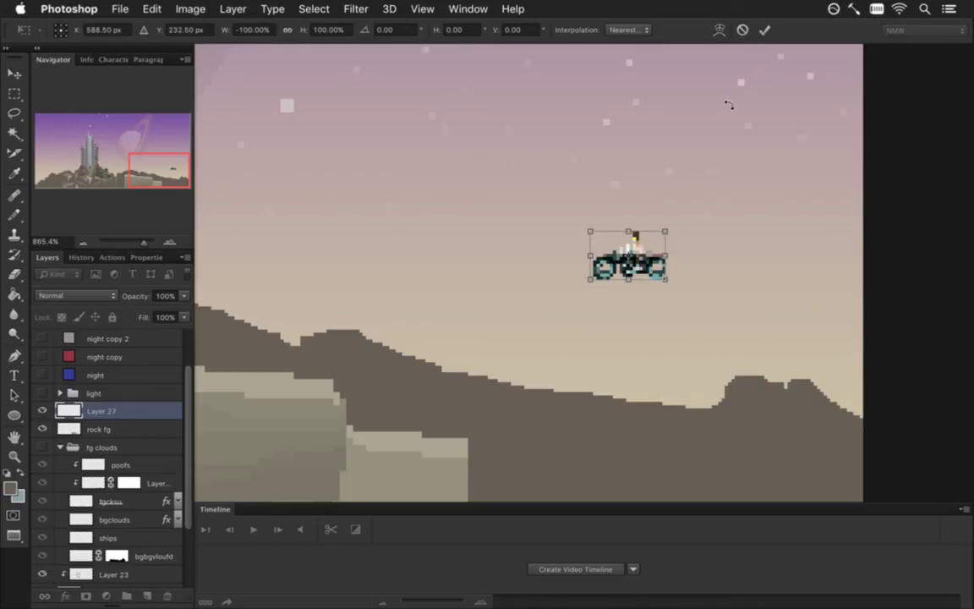
click(764, 30)
Step: Try lowering the motorbike layer's opacity, then revert to full opacity
key(m)
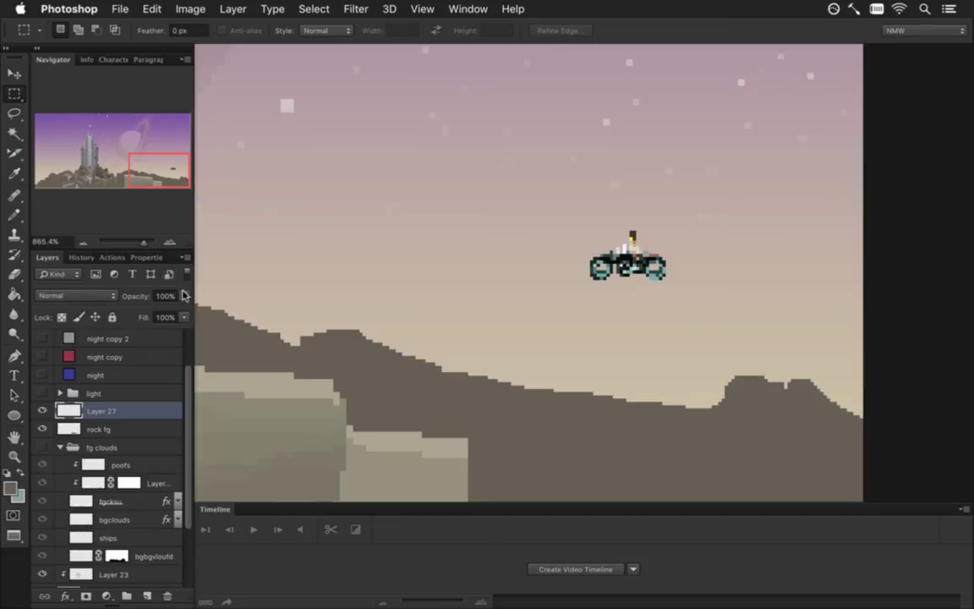
mouse_move(183, 296)
mouse_down()
mouse_move(156, 313)
mouse_move(194, 315)
mouse_up()
key(i)
click(679, 275)
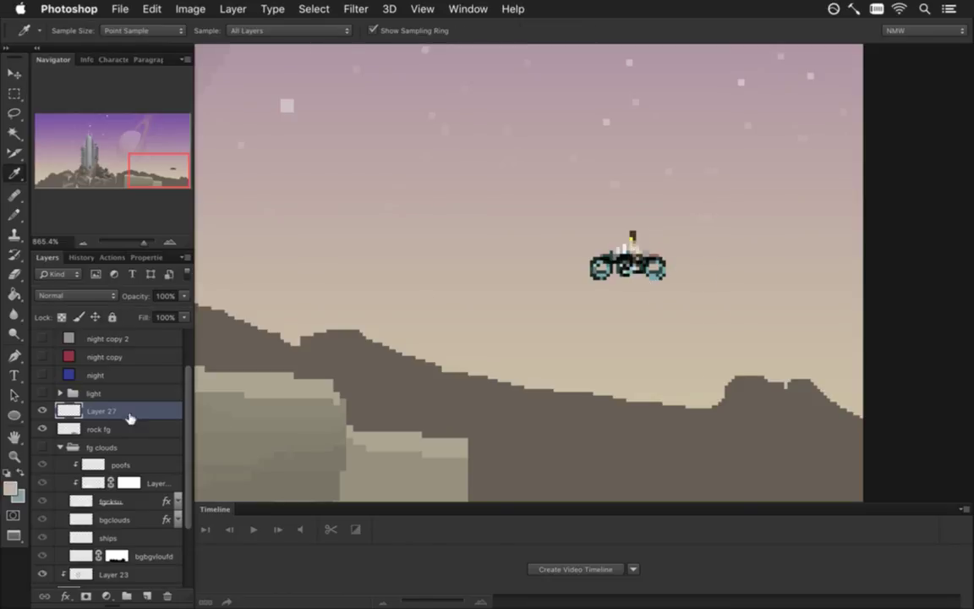
Step: Try a Color Overlay on Layer 27, cancel it, and sample the pale sky beige instead
double_click(133, 410)
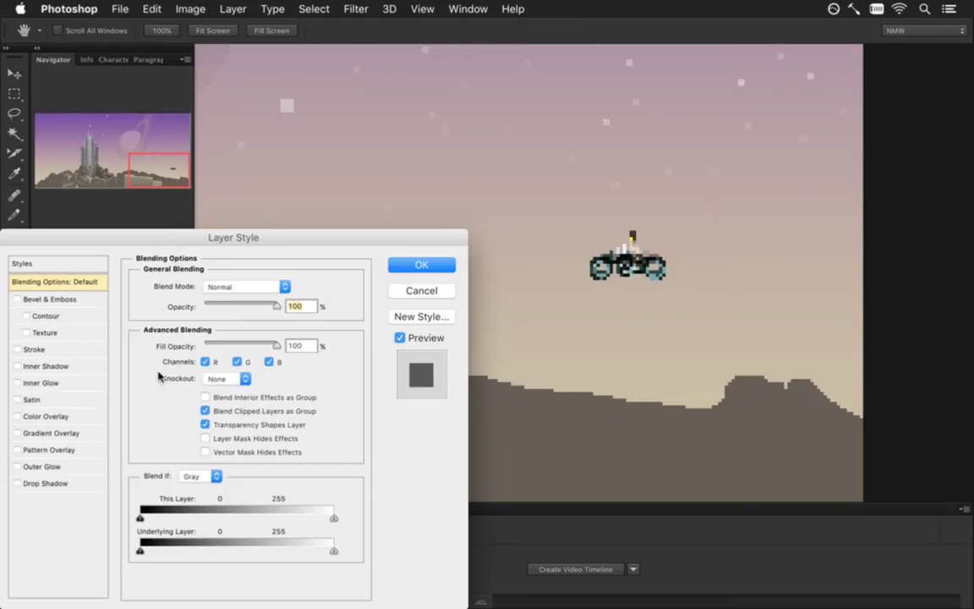
click(47, 416)
click(291, 287)
double_click(295, 585)
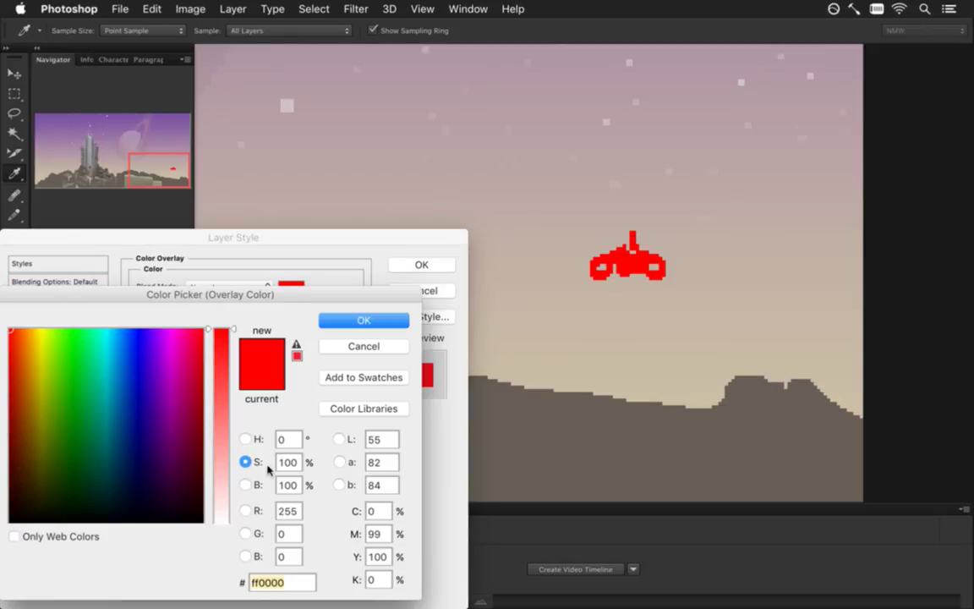
click(372, 345)
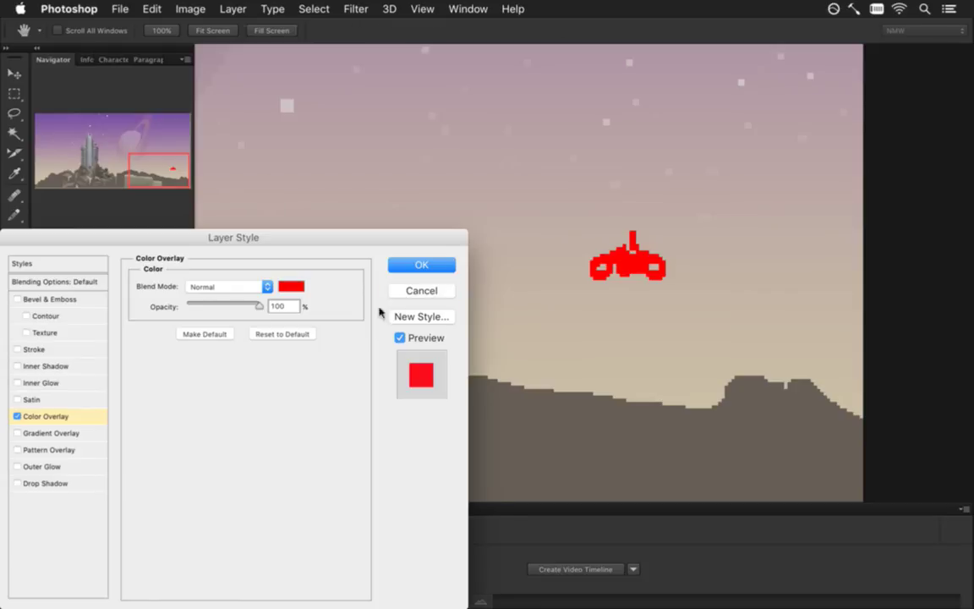
click(406, 292)
drag(677, 289, 566, 317)
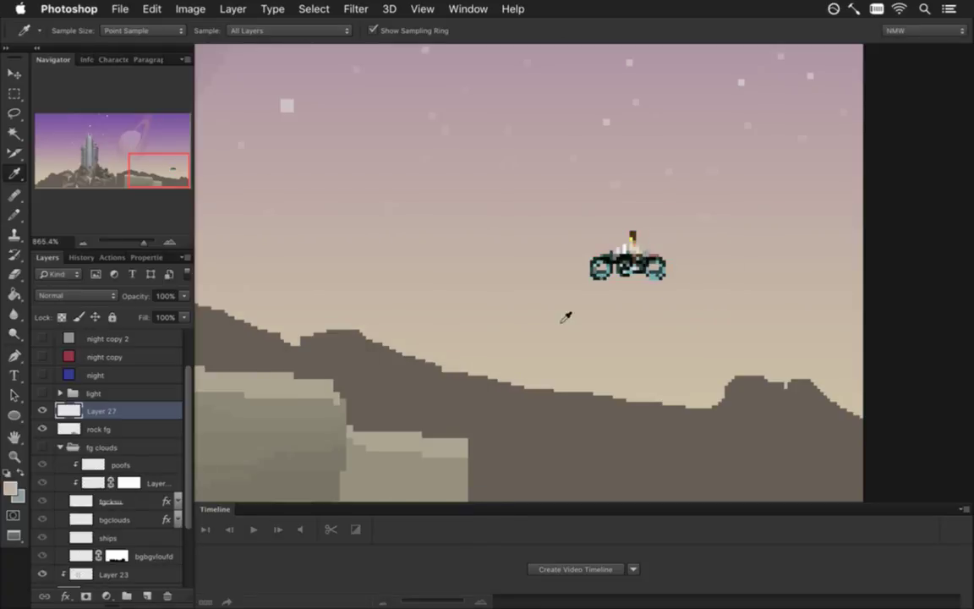
click(15, 488)
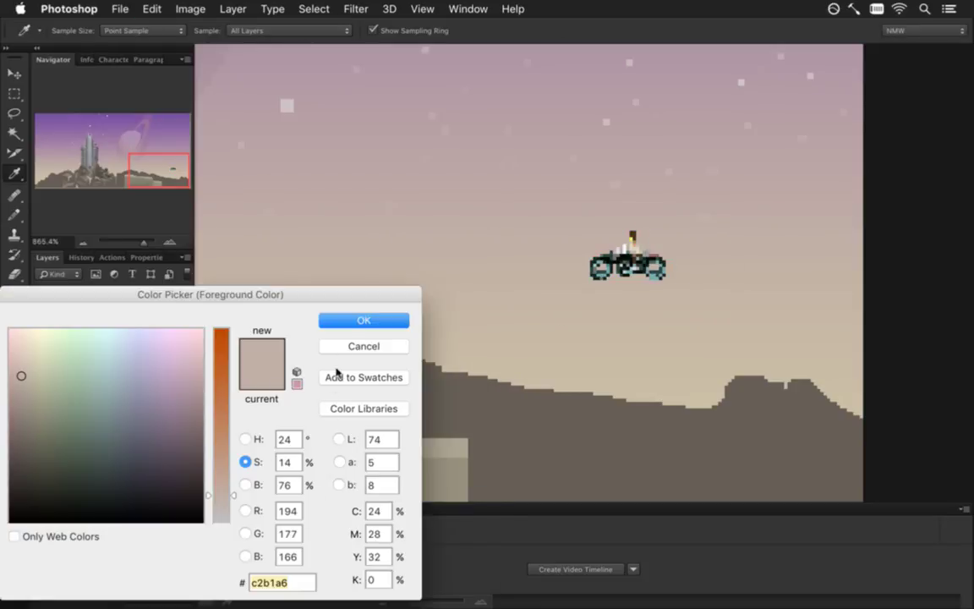
click(354, 318)
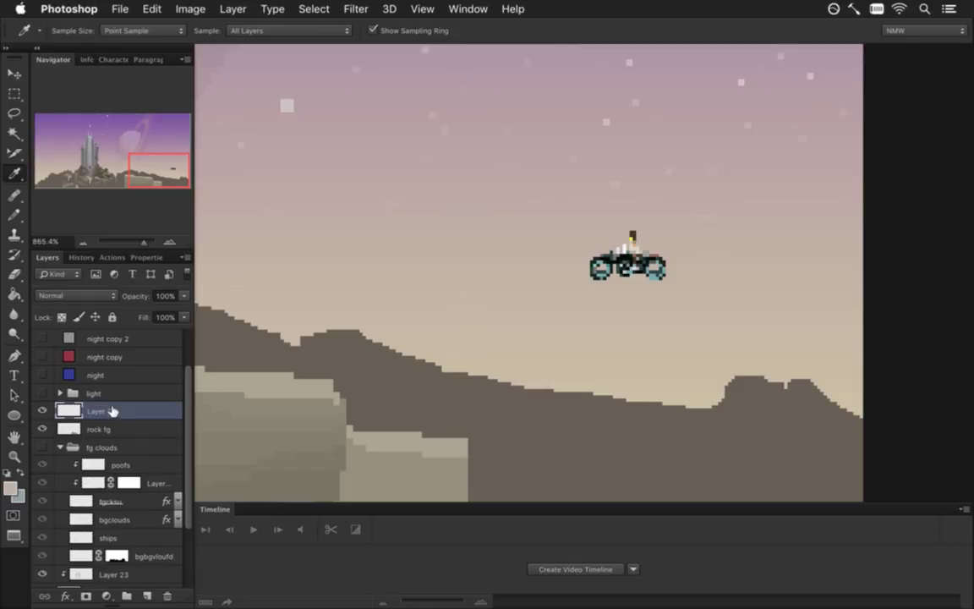
Step: Give Layer 27 a Color Overlay in the sampled sky beige at about 49% opacity
double_click(136, 410)
click(68, 416)
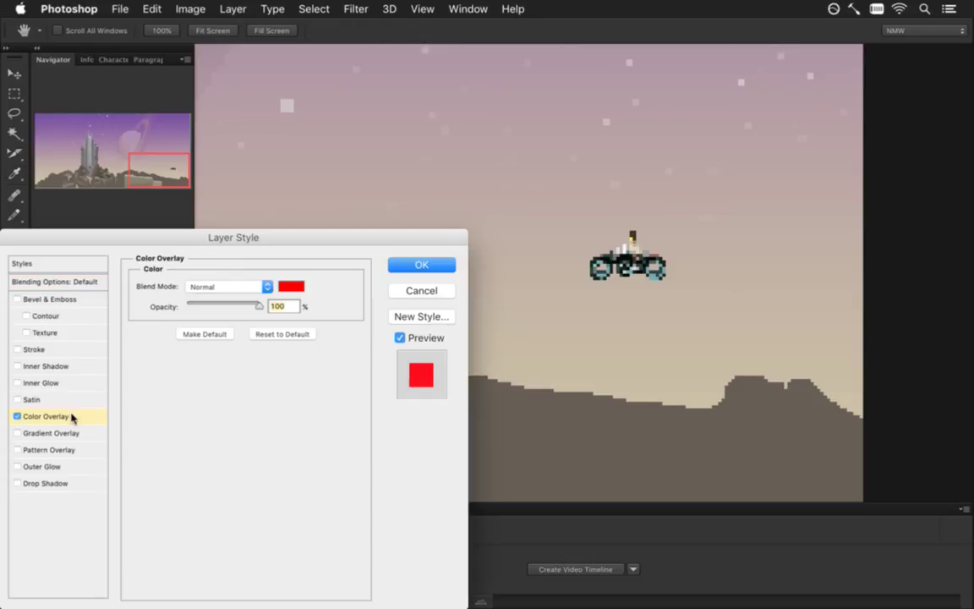
click(291, 285)
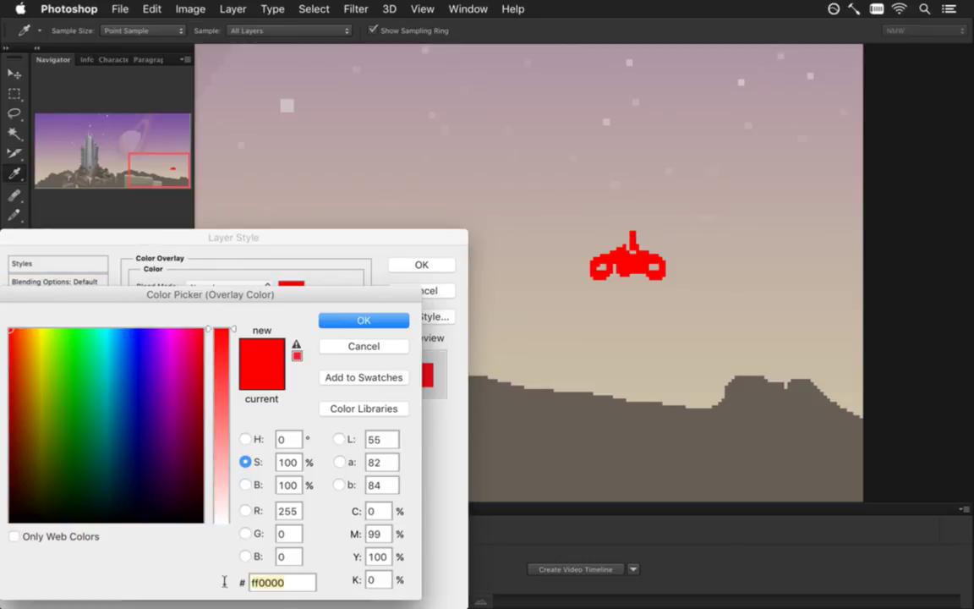
click(507, 355)
click(393, 322)
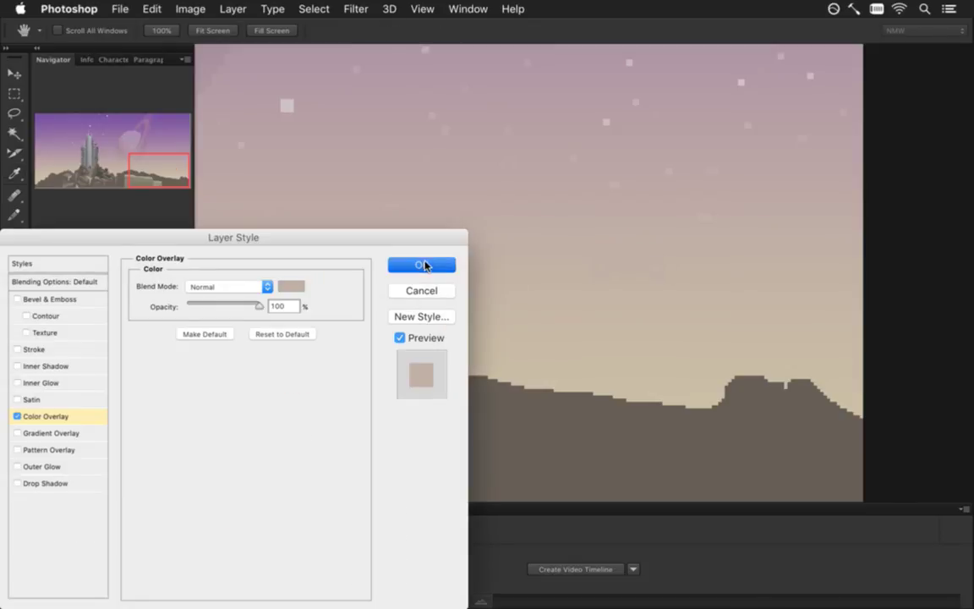
drag(258, 306, 224, 311)
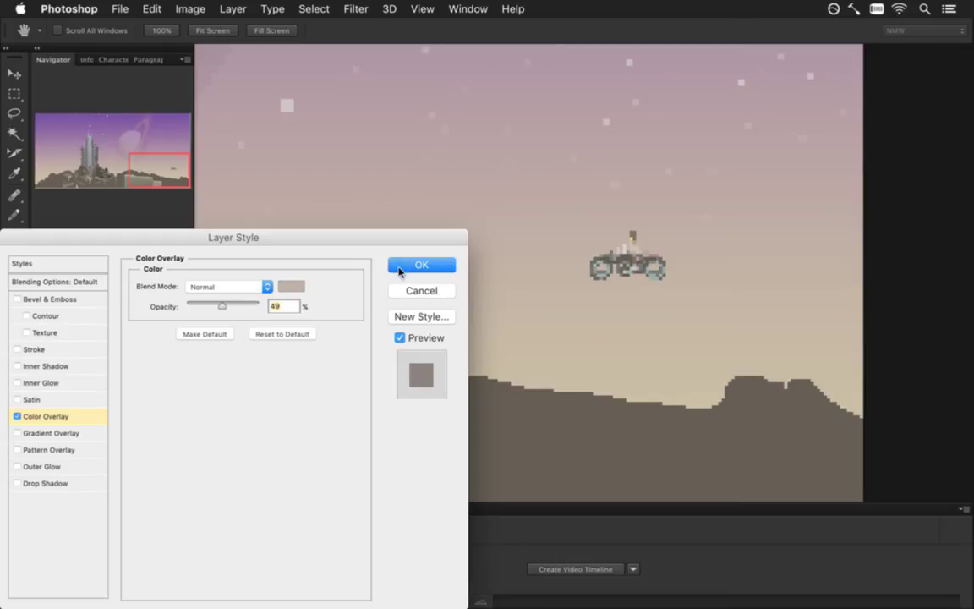
click(400, 268)
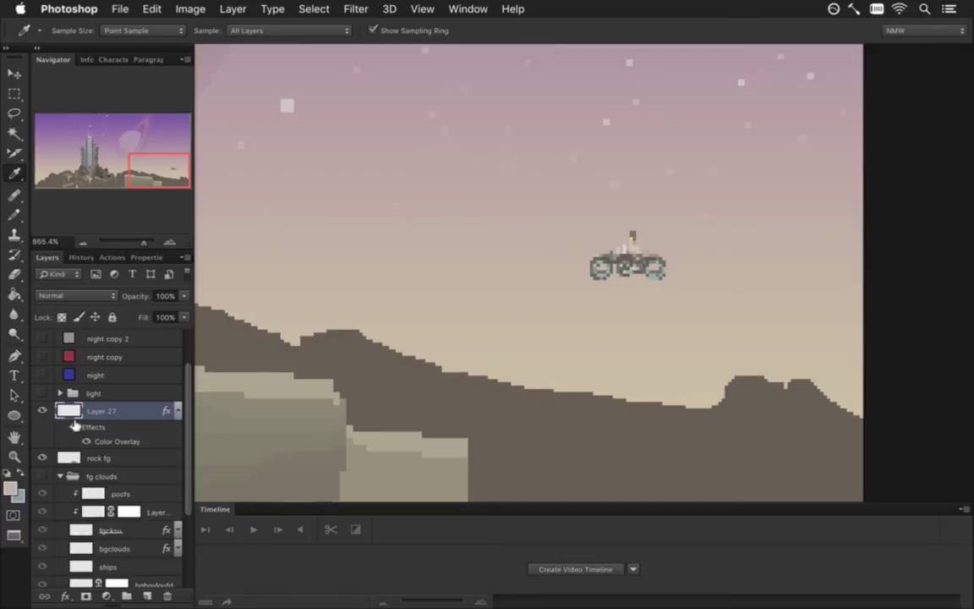
Step: Hide the colour overlay, zoom in on the rider, and nudge the head one pixel left
click(76, 427)
drag(641, 292, 698, 277)
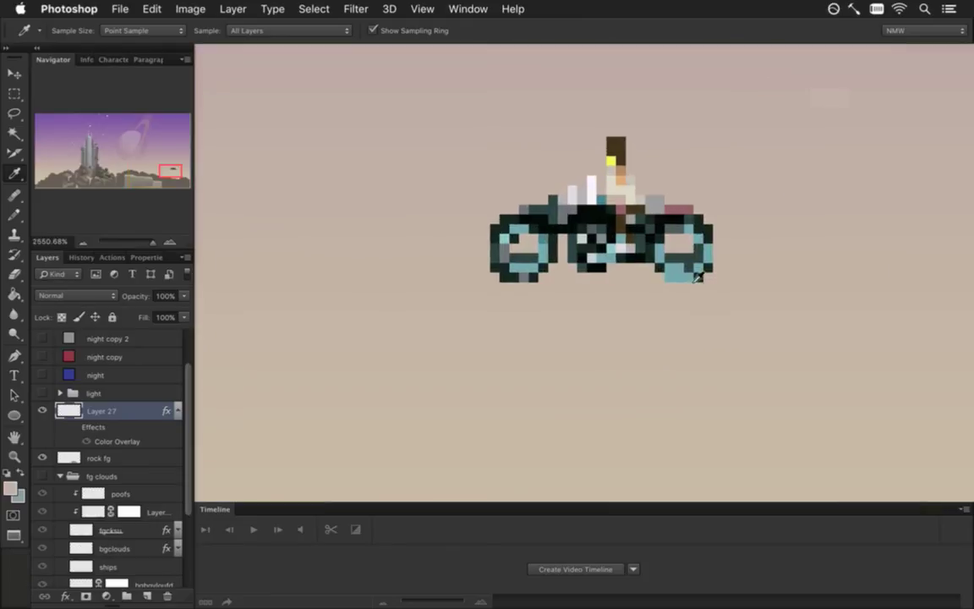
drag(657, 207, 618, 321)
drag(562, 238, 609, 303)
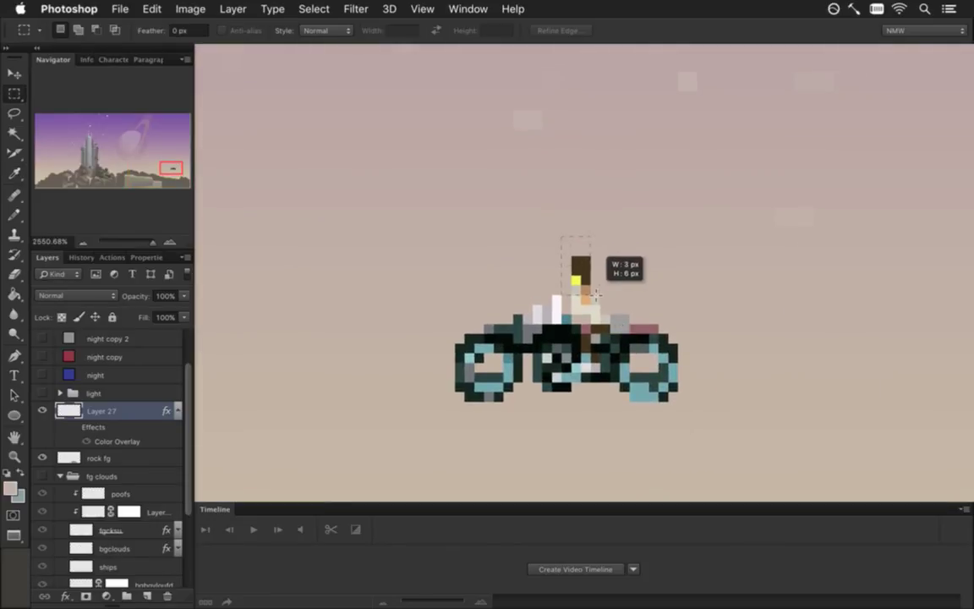
key(v)
key(Left)
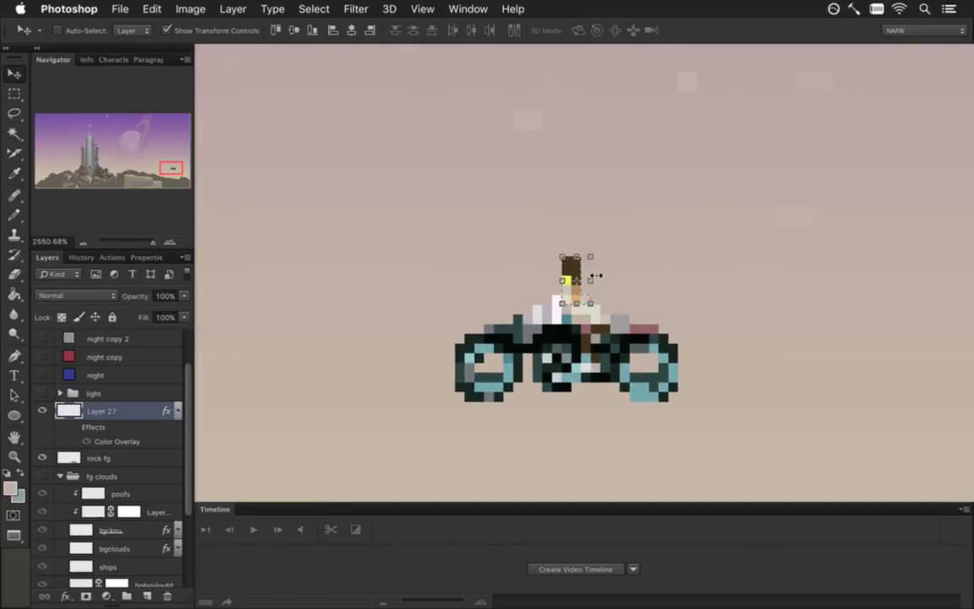
key(ctrl+d)
key(m)
Step: Reselect the rider's head and nudge it another pixel left
drag(531, 247, 582, 295)
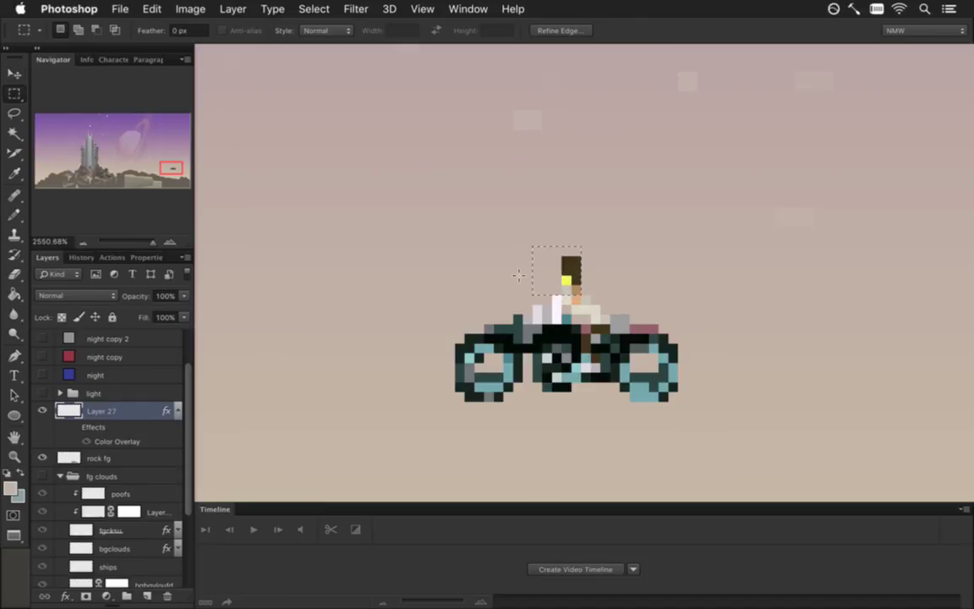
drag(527, 226, 581, 284)
key(v)
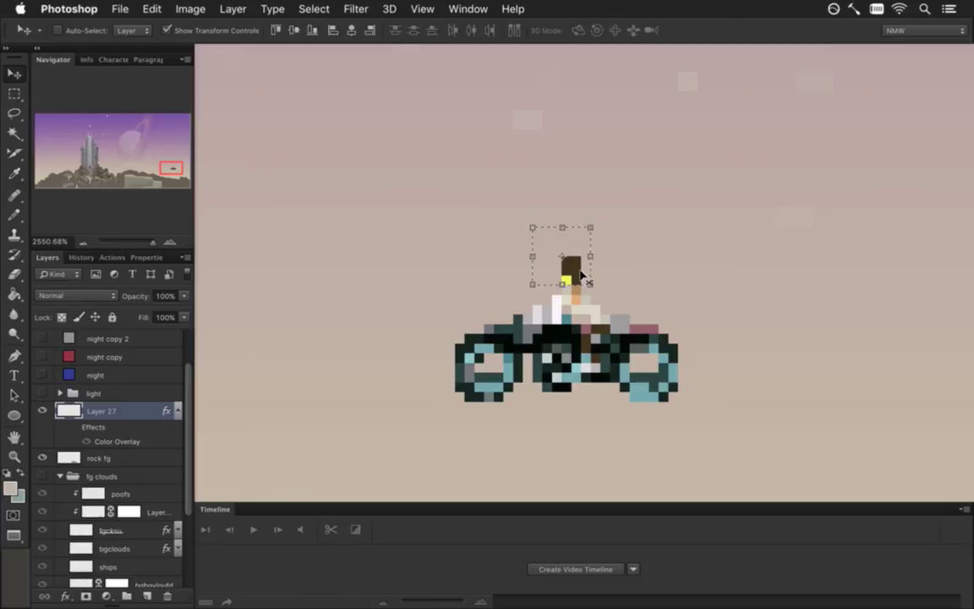
key(Left)
key(m)
drag(572, 285, 600, 305)
Step: Select the dark top of the rider's head and shift it one pixel left
key(i)
key(b)
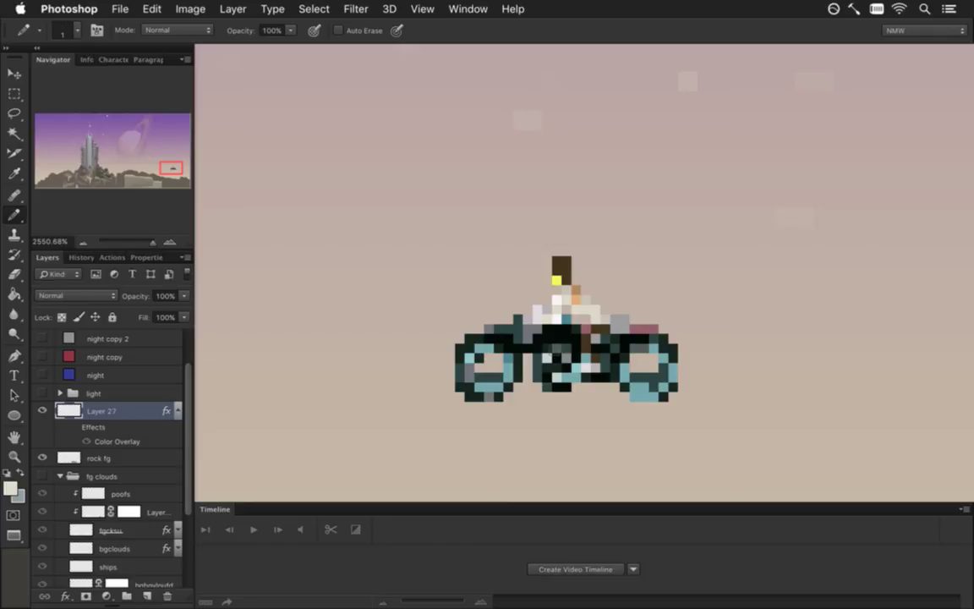
key(i)
key(b)
scroll(578, 338, down, 5)
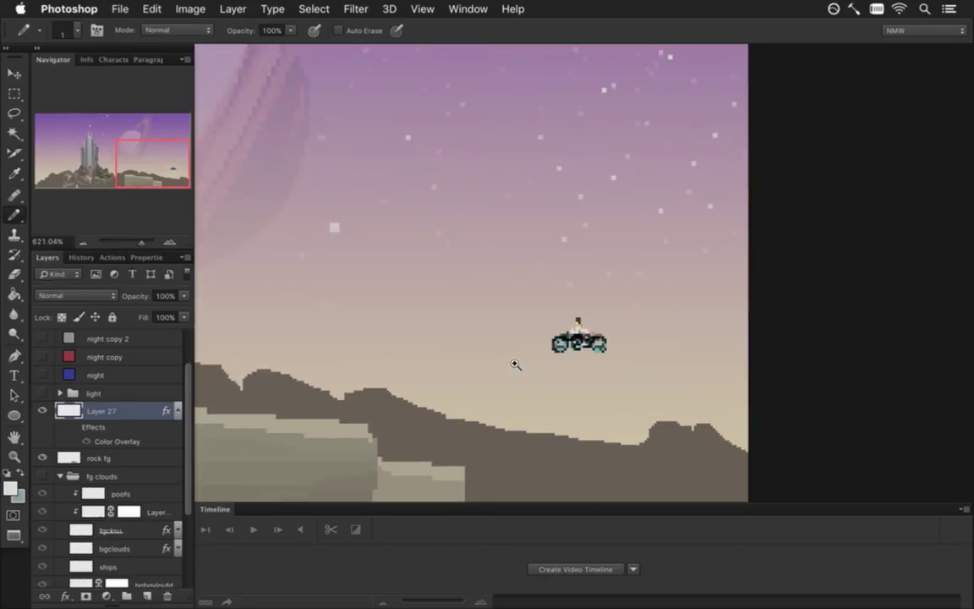
scroll(574, 336, up, 5)
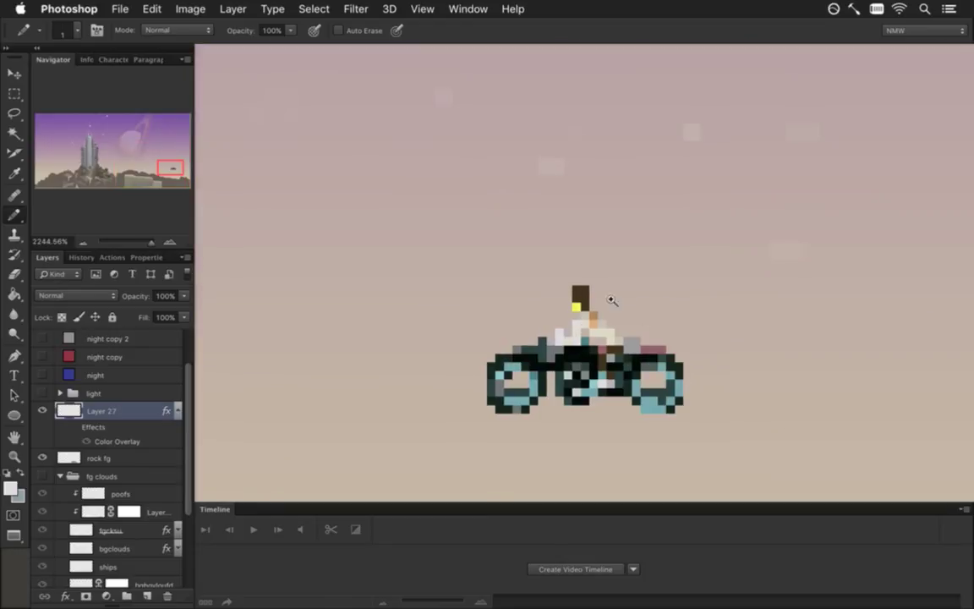
key(m)
drag(555, 283, 592, 300)
key(v)
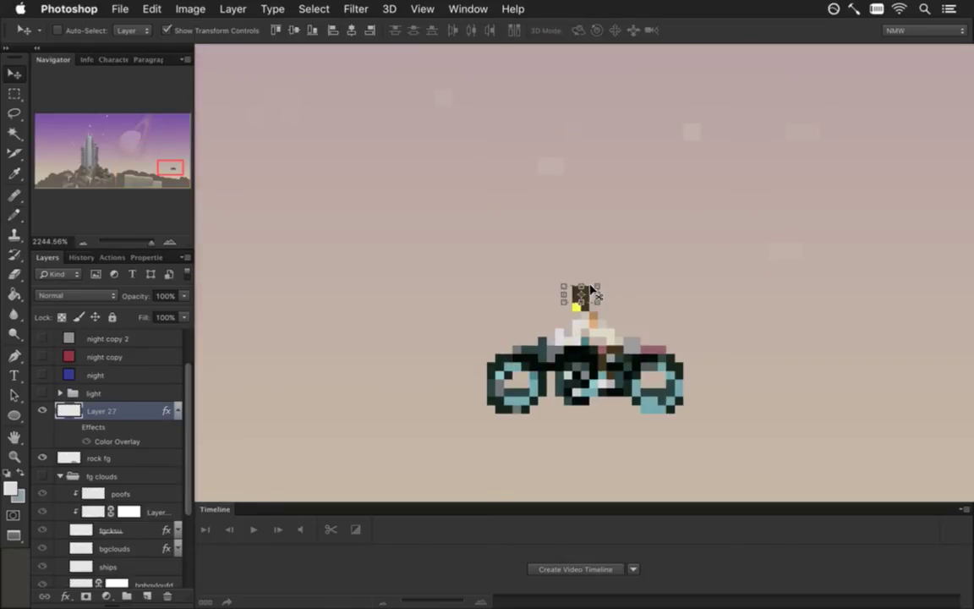
key(Left)
key(m)
Step: Erase the head's top-right pixel, then undo back to an earlier head position
scroll(405, 372, down, 1)
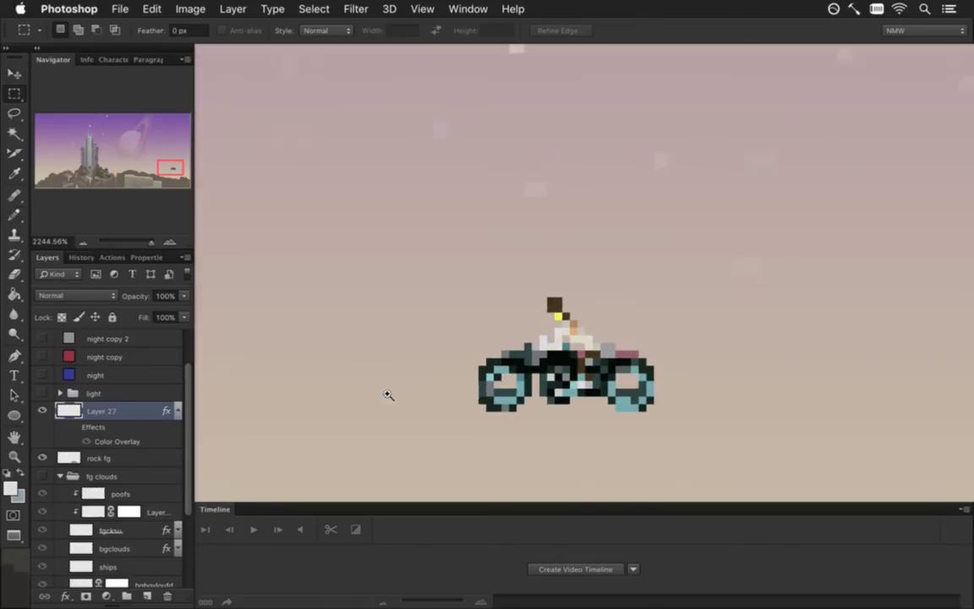
scroll(338, 385, down, 4)
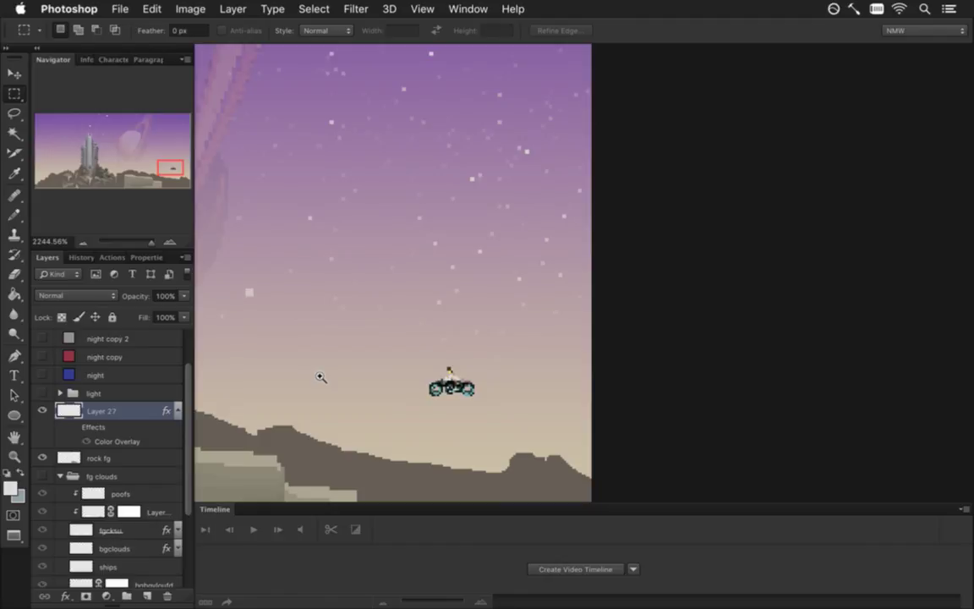
scroll(321, 377, up, 5)
key(e)
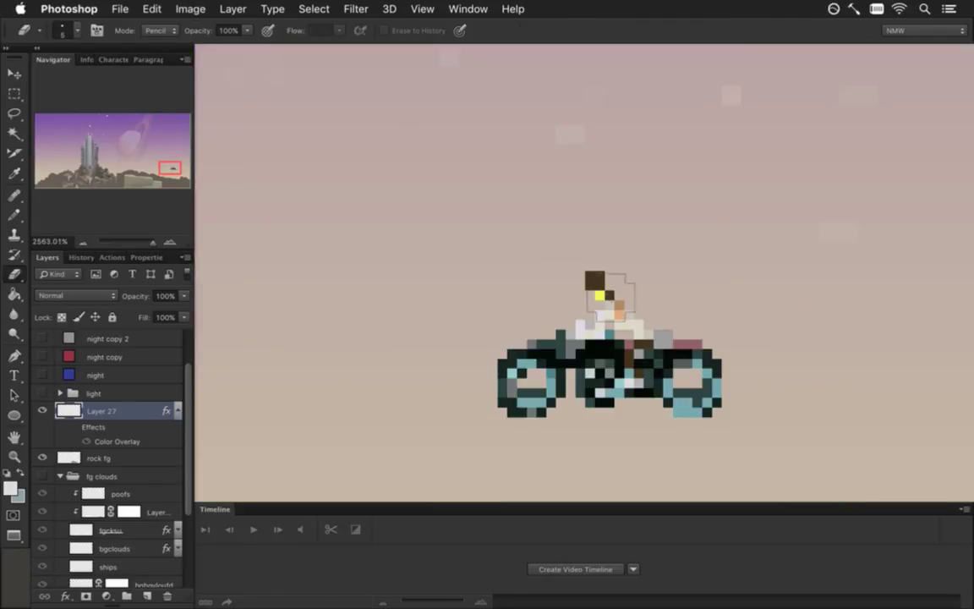
click(601, 276)
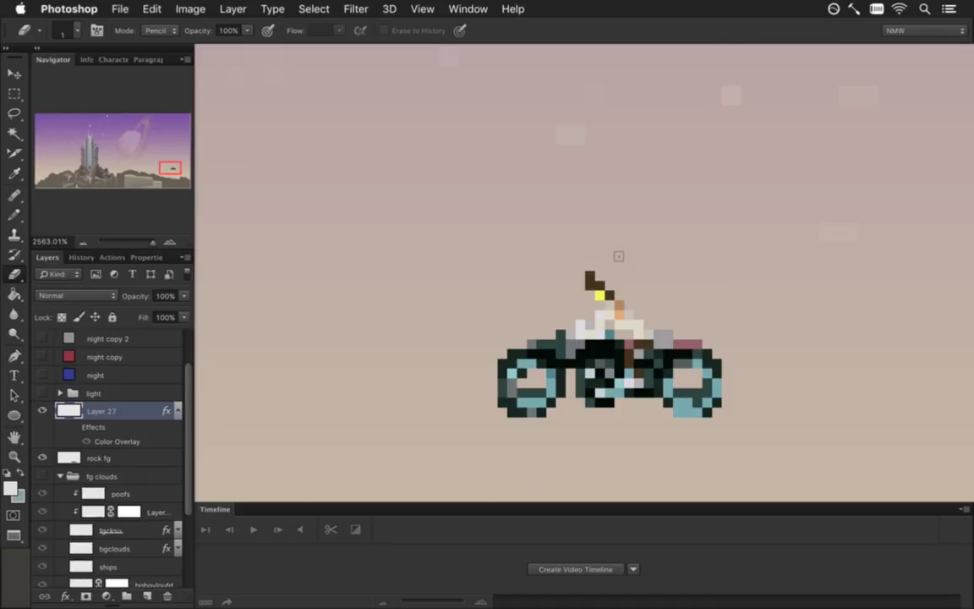
key(ctrl+z)
key(ctrl+alt+z)
key(m)
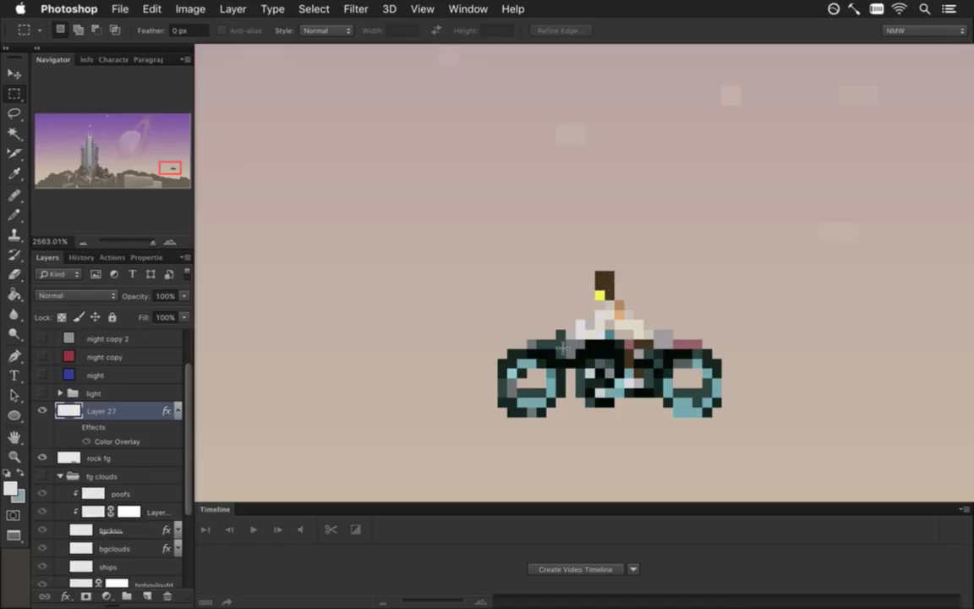
Step: Select the rider's head pixels and nudge them down one pixel
mouse_move(544, 378)
mouse_down()
mouse_move(461, 368)
mouse_move(413, 381)
mouse_up()
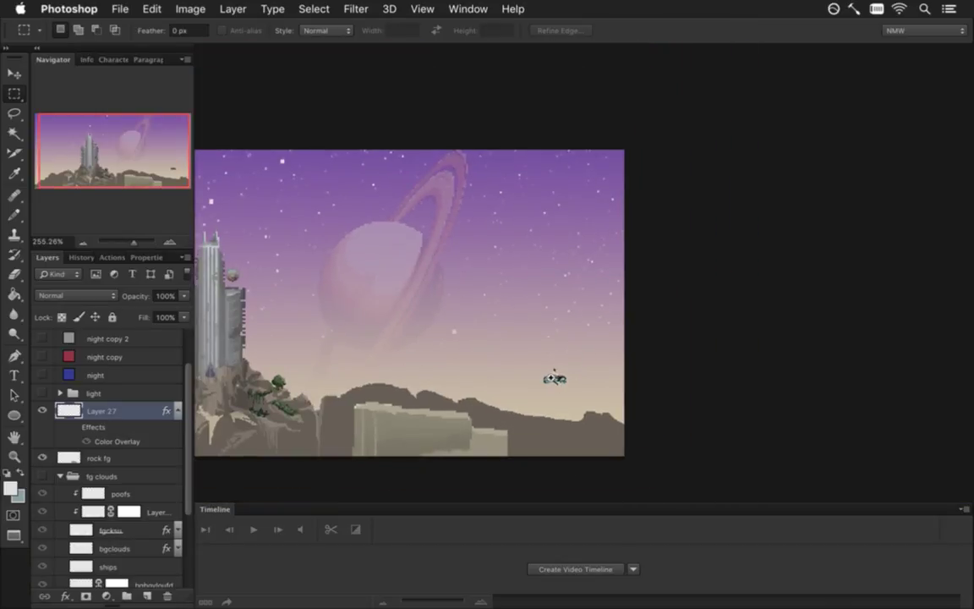
drag(548, 377, 636, 320)
drag(598, 286, 635, 317)
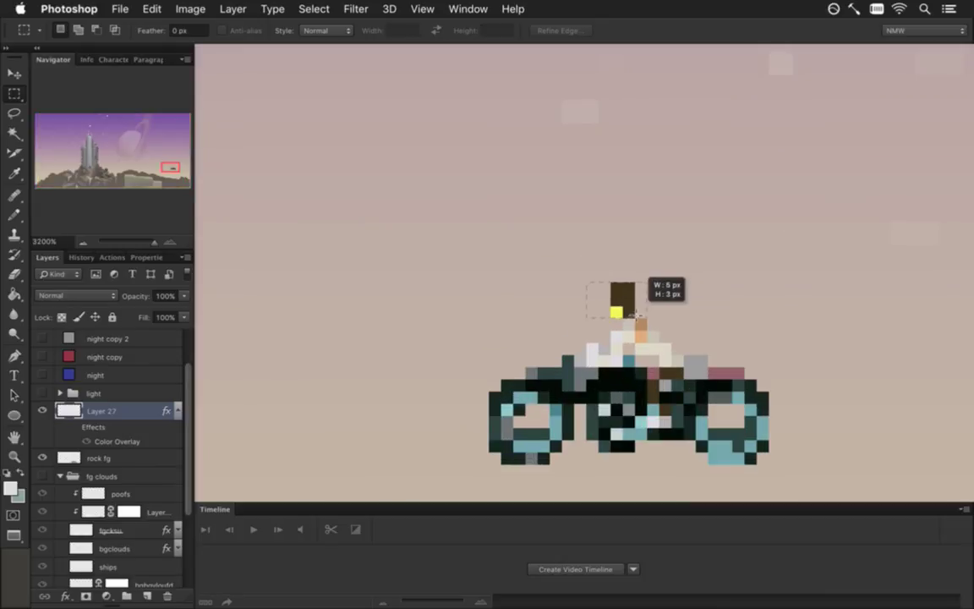
key(v)
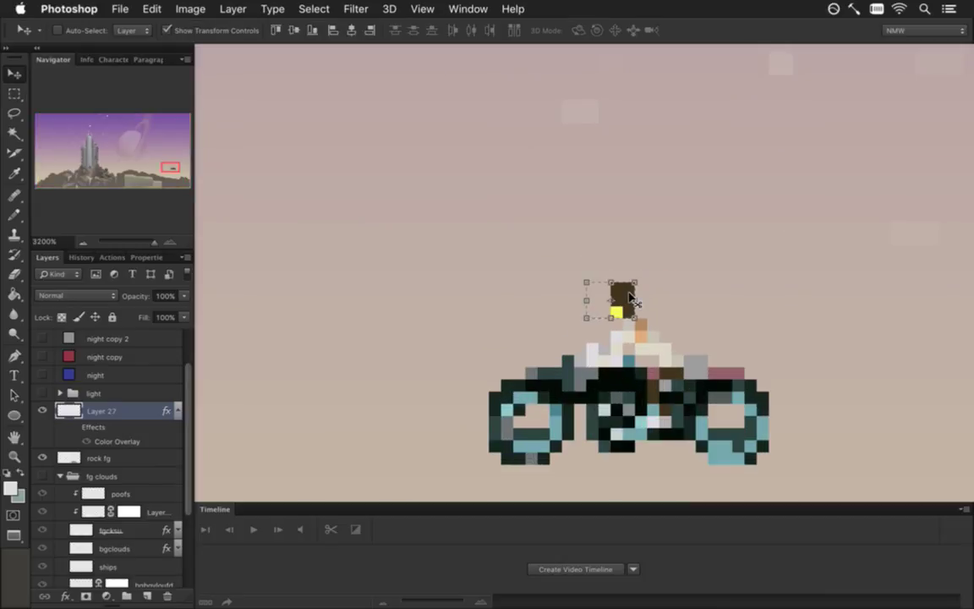
key(Down)
key(b)
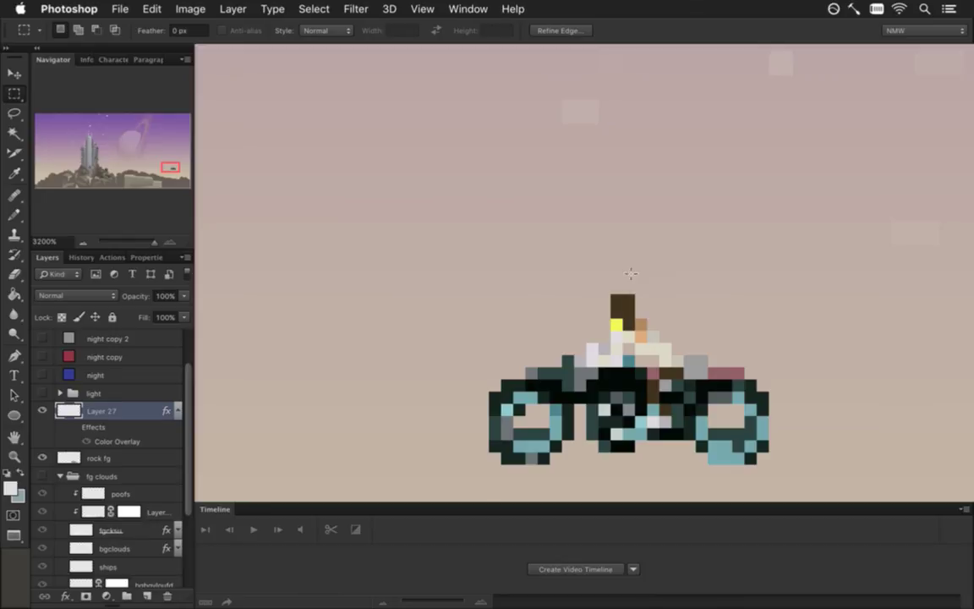
key(e)
Step: Erase the stray orange pixel on the rider and sample the rider's beige colour
drag(445, 396, 364, 394)
drag(448, 389, 466, 362)
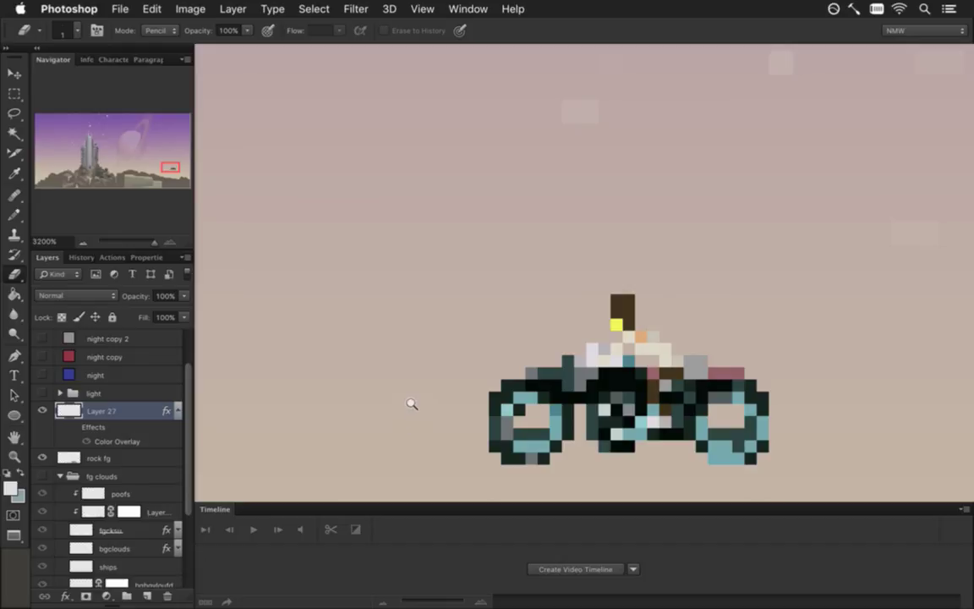
click(641, 325)
key(b)
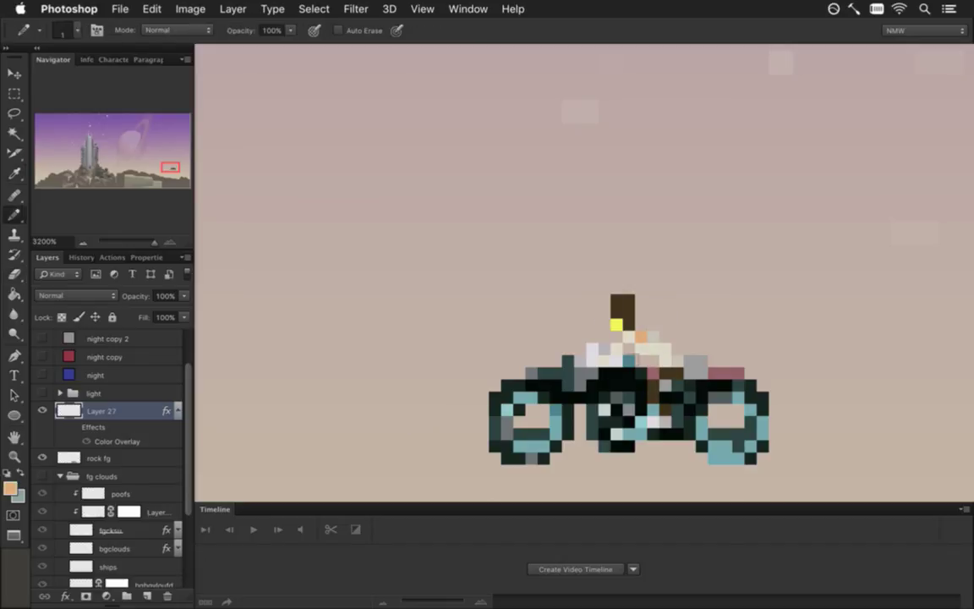
alt+click(662, 353)
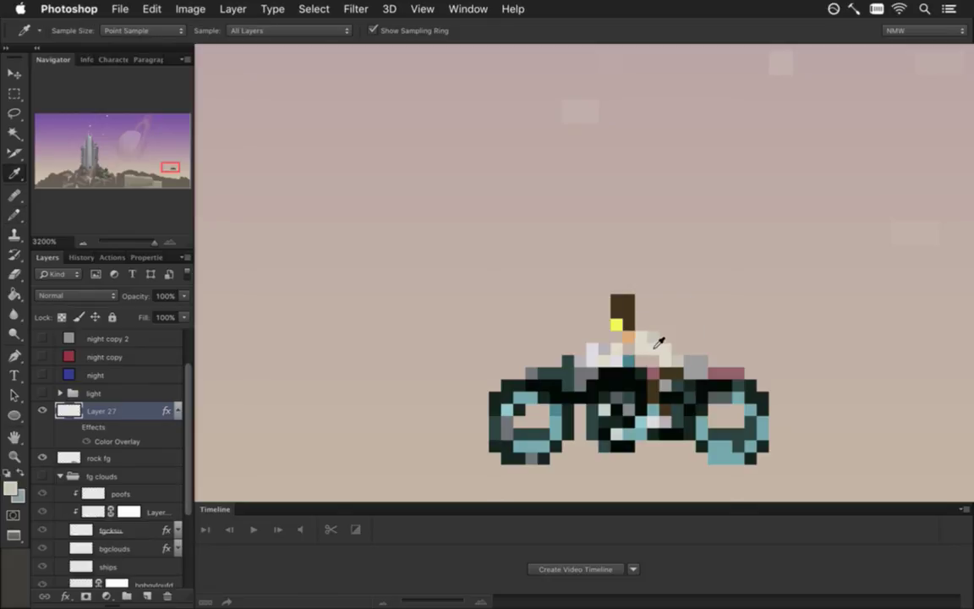
drag(495, 374, 385, 372)
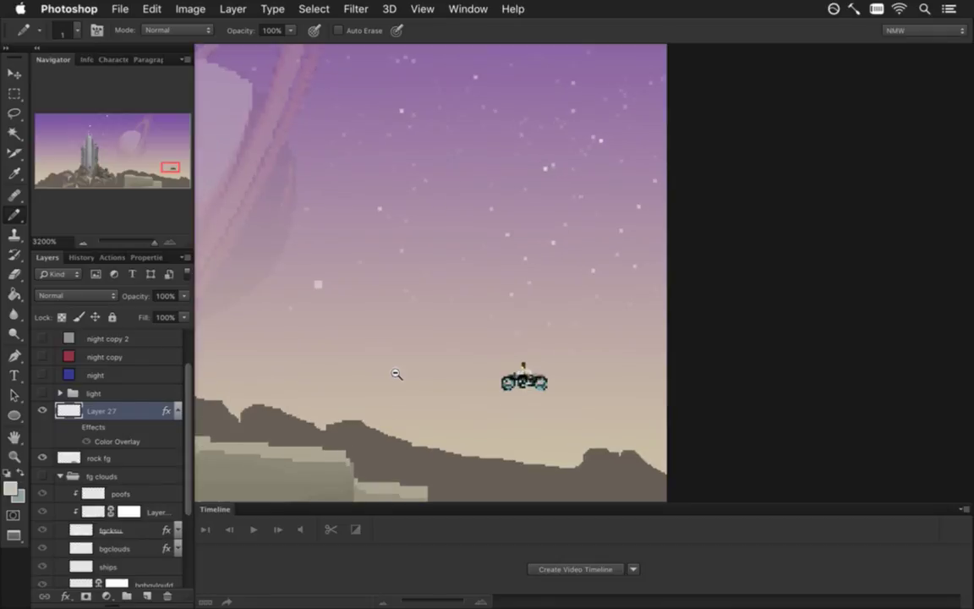
mouse_move(385, 372)
mouse_down()
mouse_move(402, 365)
mouse_move(414, 387)
mouse_move(373, 391)
mouse_up()
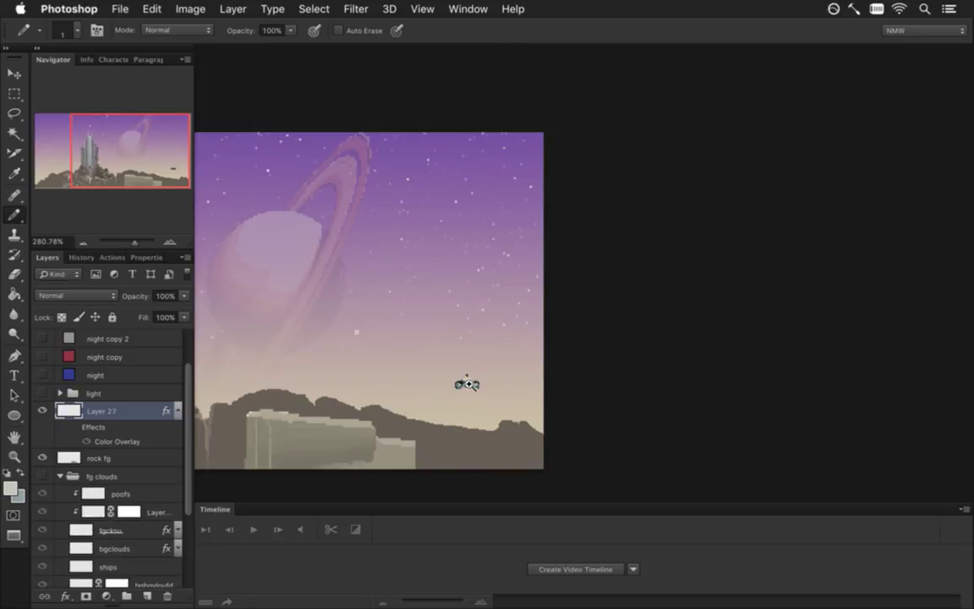
drag(467, 384, 581, 383)
Step: Set the foreground colour to pure white: full brightness, zero saturation
key(i)
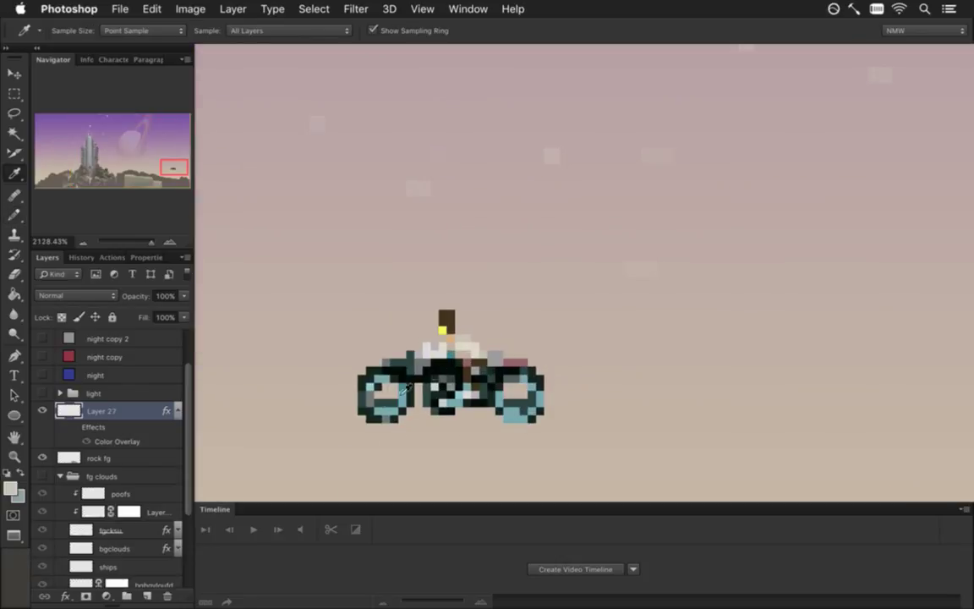
click(10, 488)
click(207, 330)
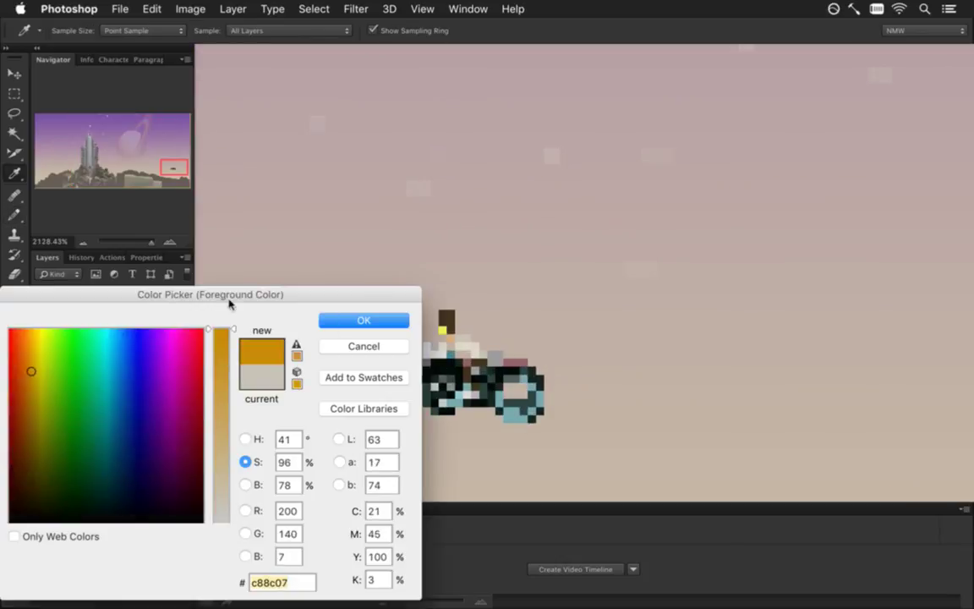
click(245, 485)
click(210, 330)
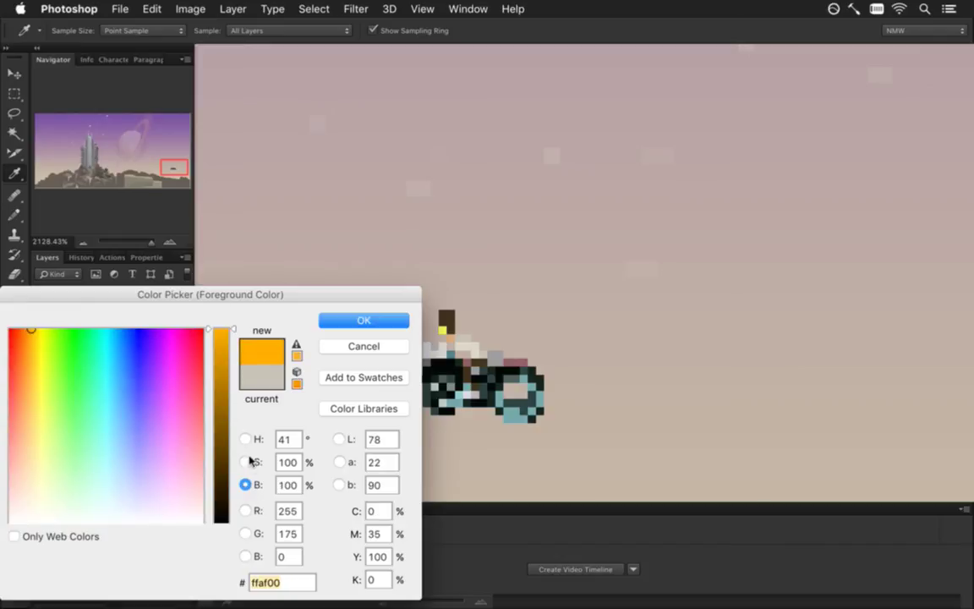
click(245, 462)
drag(221, 414, 215, 543)
click(380, 321)
Step: Draw three horizontal white speed lines trailing behind the motorbike with the Pencil
key(b)
click(506, 322)
shift+click(793, 323)
drag(600, 355, 632, 354)
shift+click(770, 354)
click(592, 394)
shift+click(778, 394)
Step: Erase the bottom speed line, break the middle one into dashes, and hide the cyan overlay
mouse_move(507, 406)
mouse_down()
mouse_move(306, 406)
mouse_move(541, 407)
mouse_up()
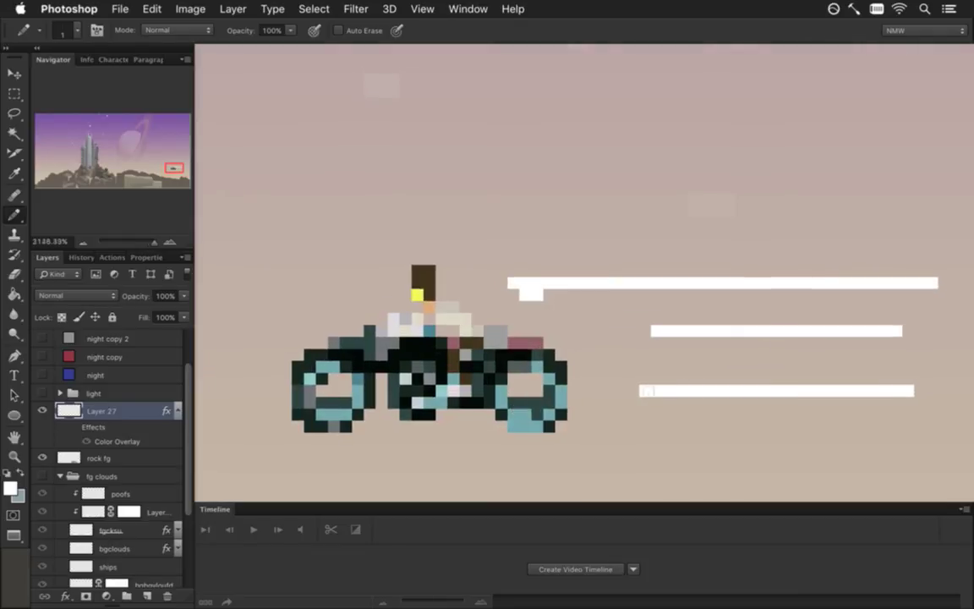
key(e)
drag(644, 391, 915, 391)
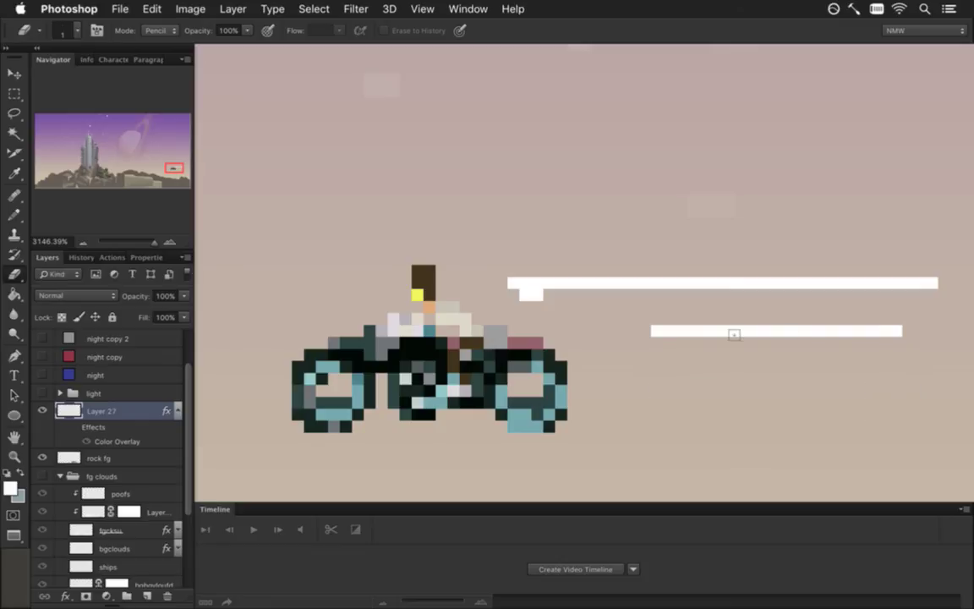
drag(677, 331, 890, 330)
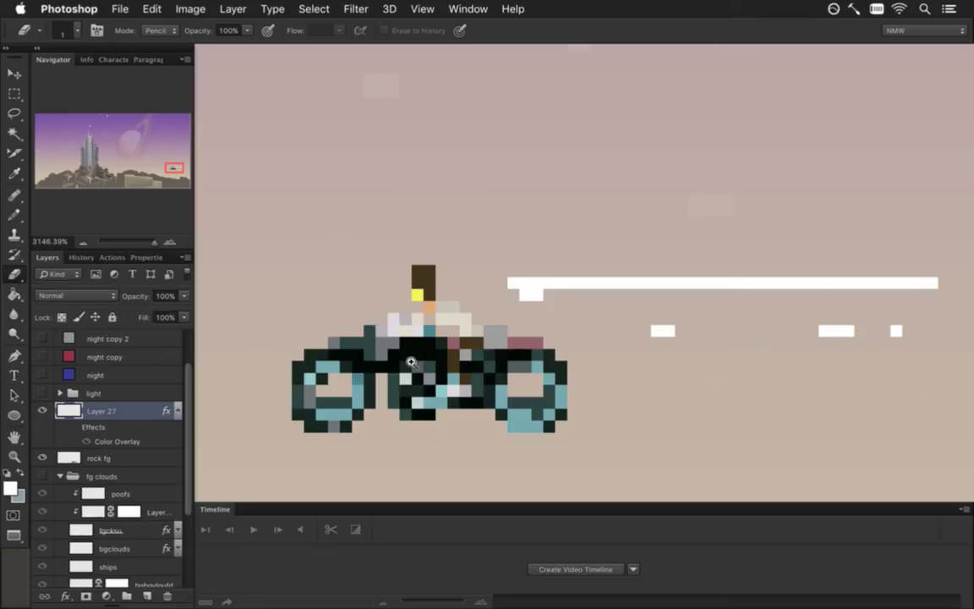
drag(544, 353, 446, 342)
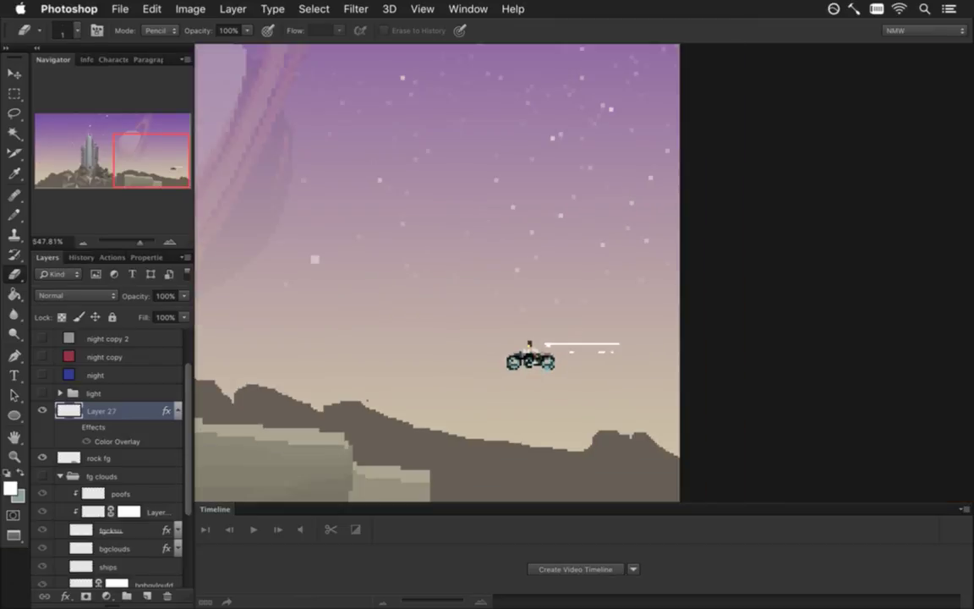
click(74, 427)
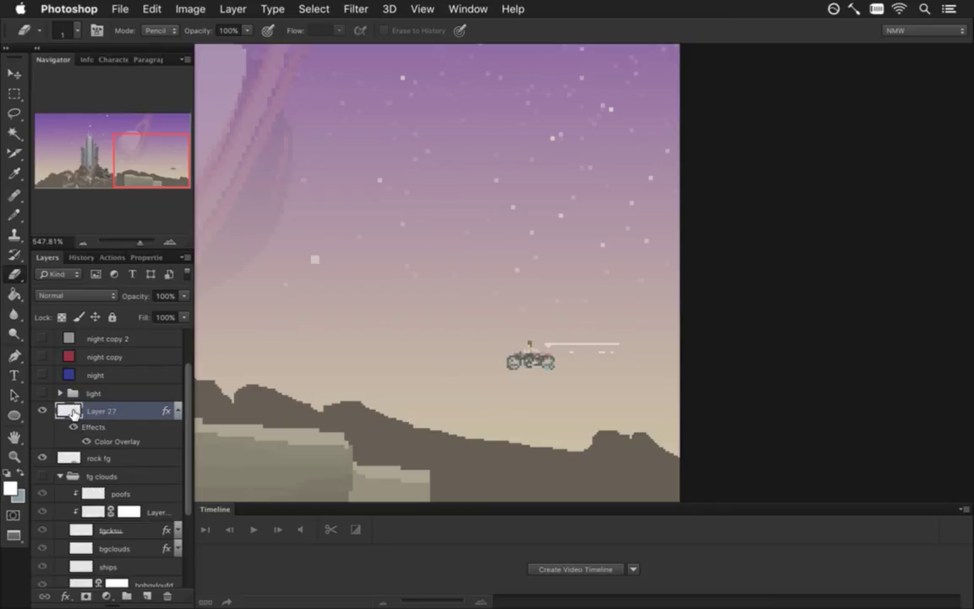
Step: Toggle the light group and night copy 2 and 3 layers, ending with the lighter sky
drag(449, 325, 419, 365)
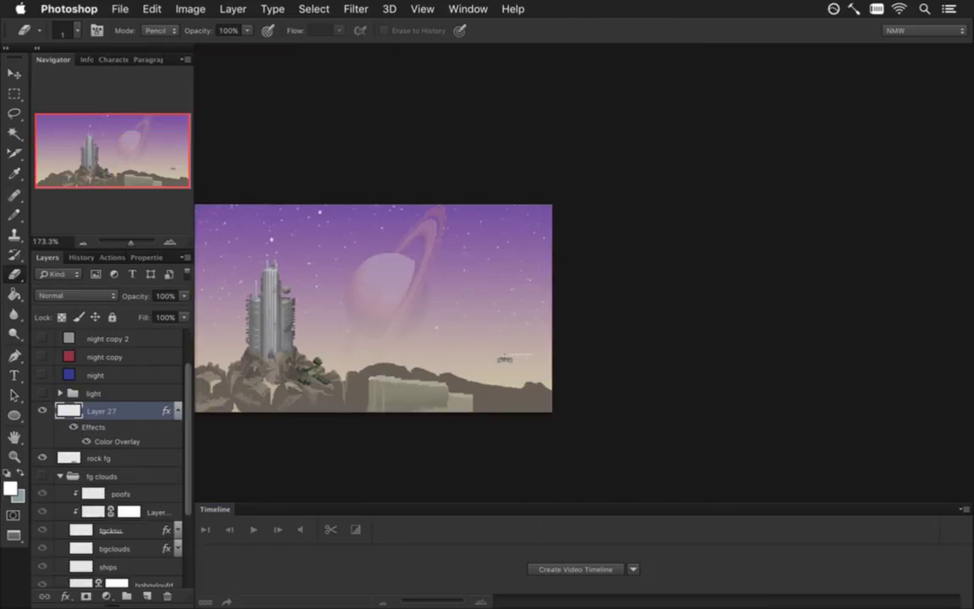
drag(338, 352, 522, 363)
click(42, 392)
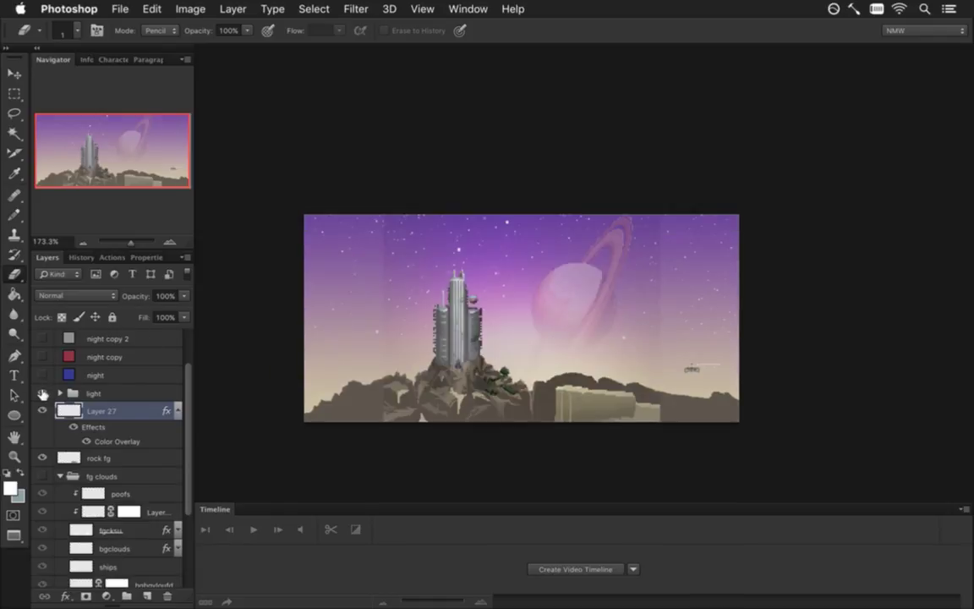
click(43, 392)
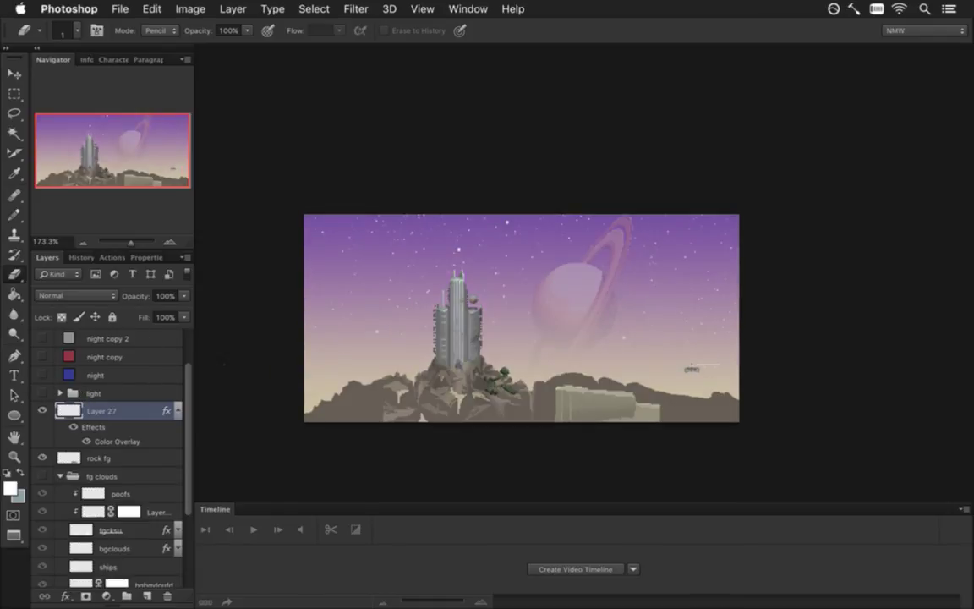
scroll(173, 360, up, 3)
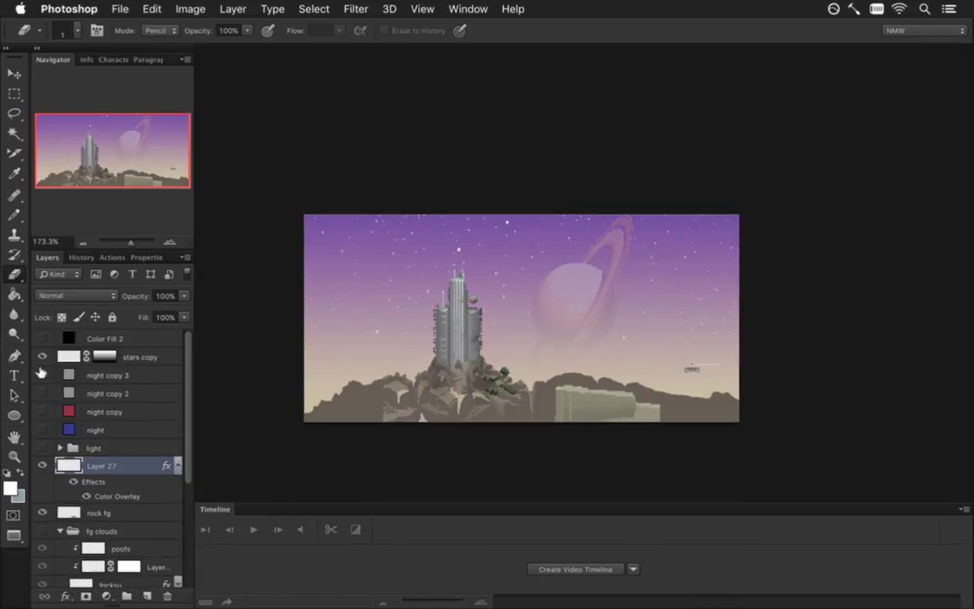
click(43, 375)
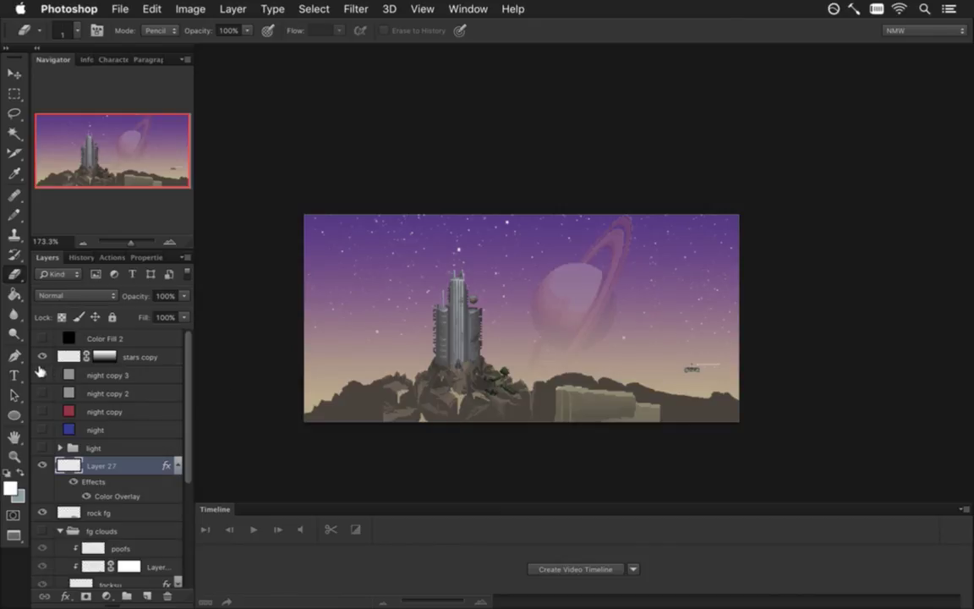
click(43, 393)
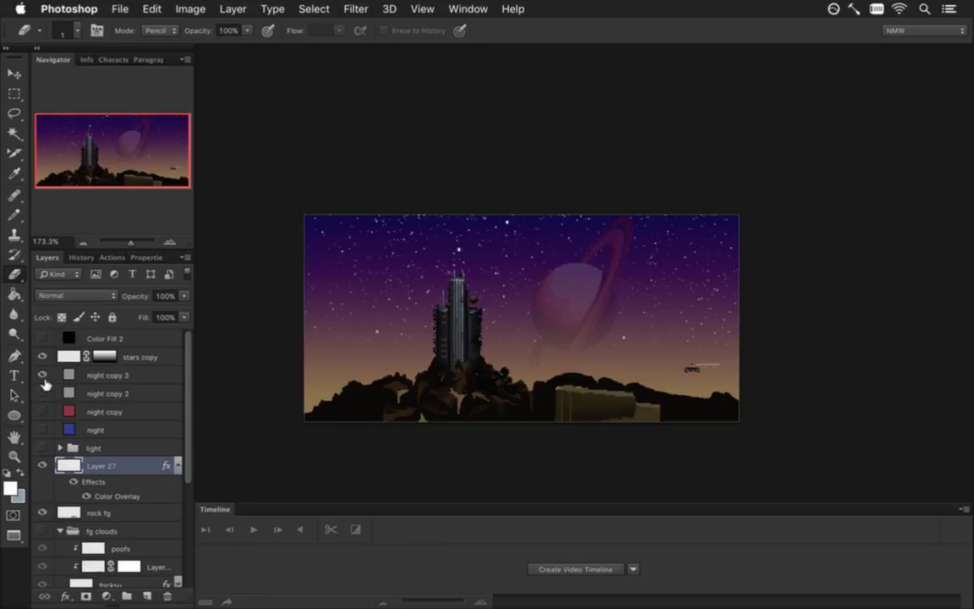
click(43, 391)
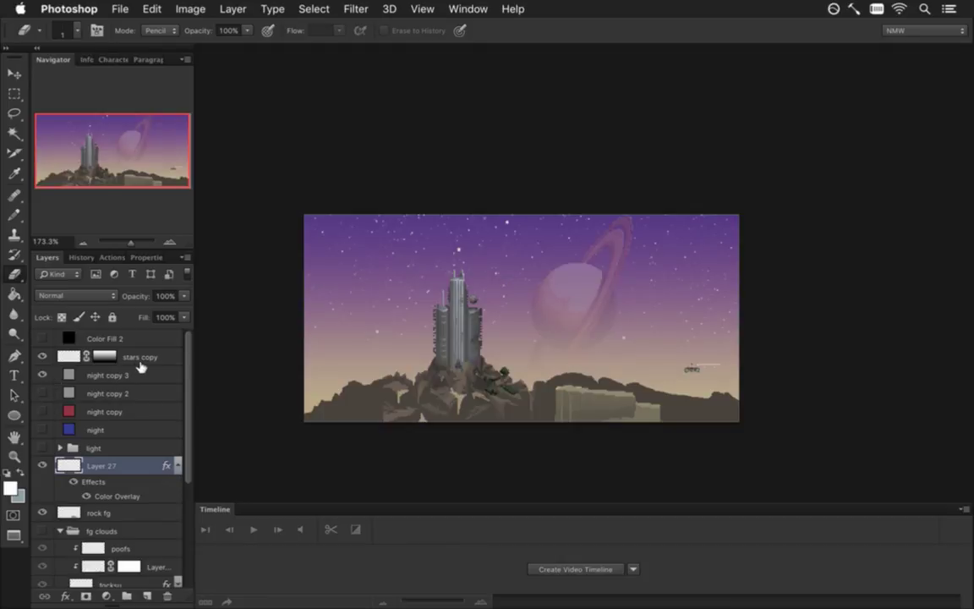
click(43, 373)
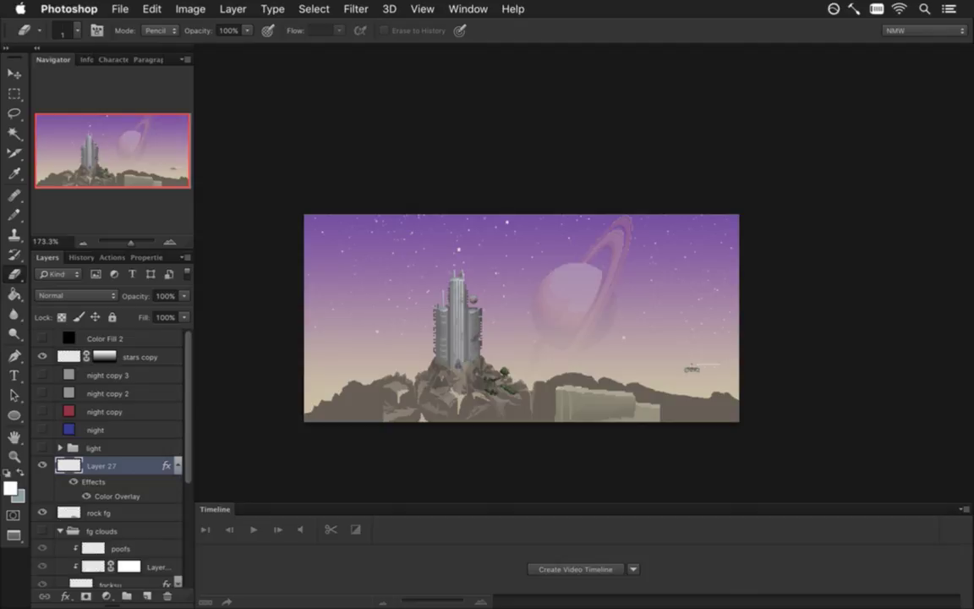
drag(699, 390, 734, 385)
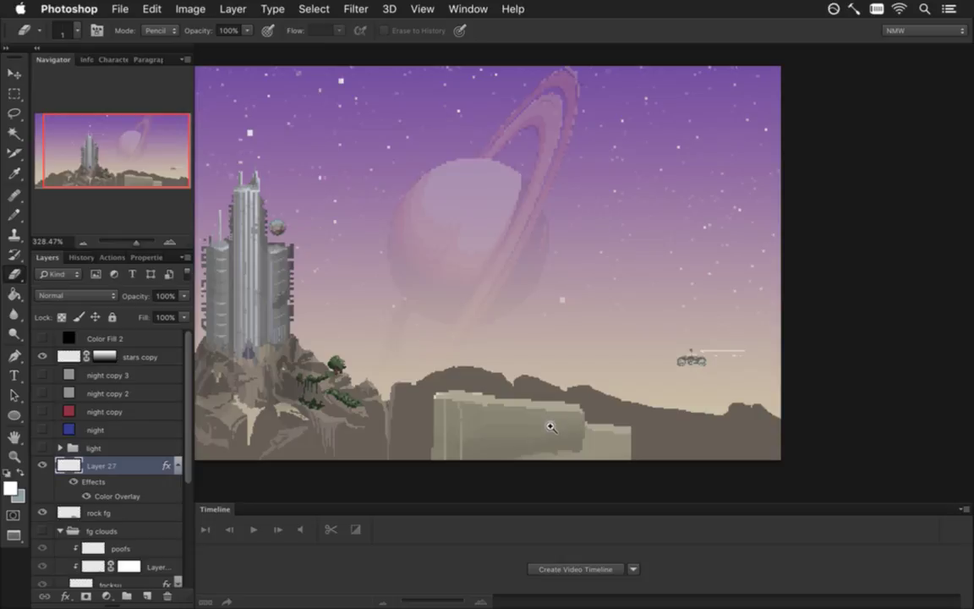
Step: Fade part of the white speed streak with a larger 50%-opacity eraser, then view the whole image
drag(719, 374, 766, 366)
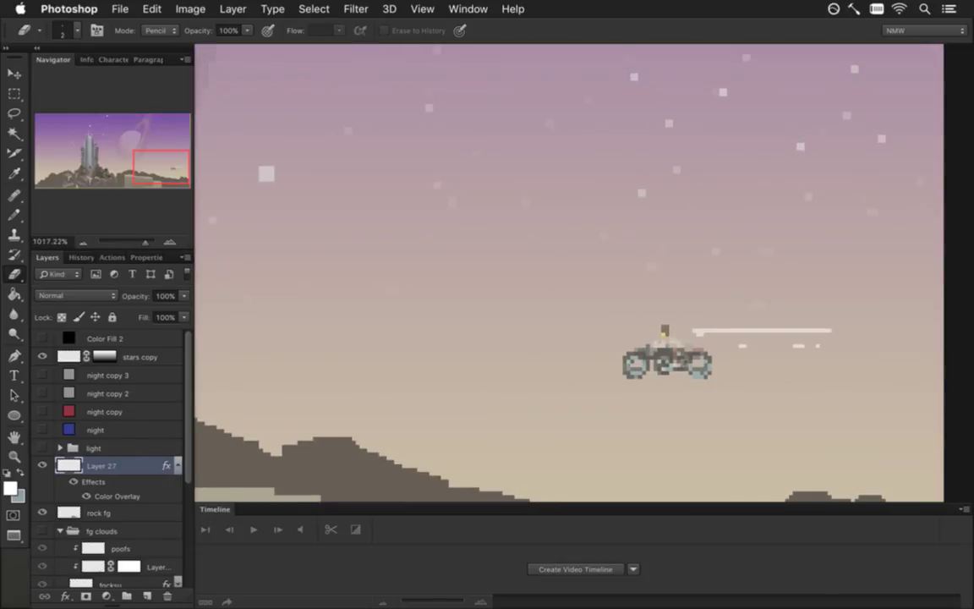
drag(658, 318, 630, 332)
key(5)
drag(731, 330, 802, 330)
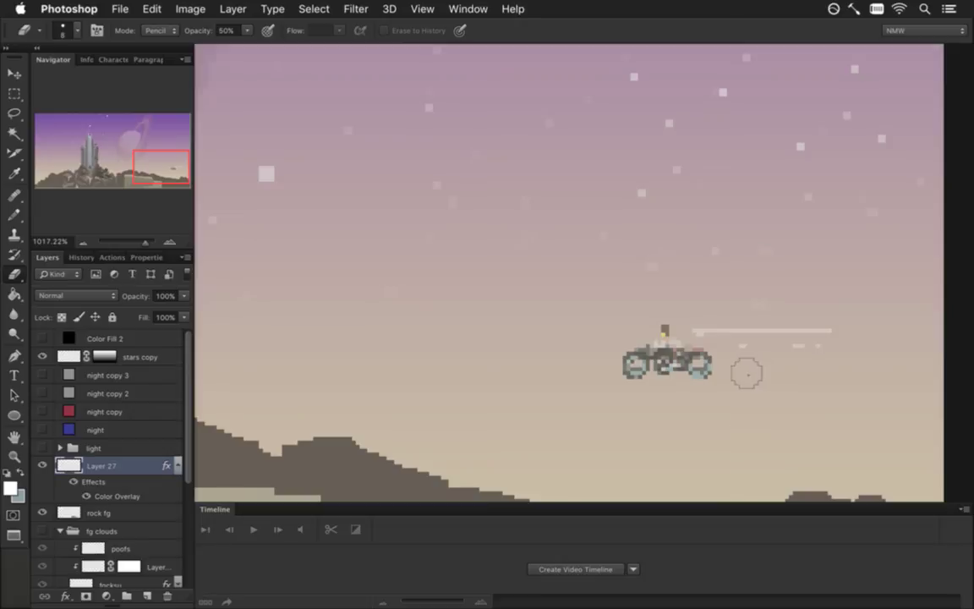
drag(510, 382, 427, 365)
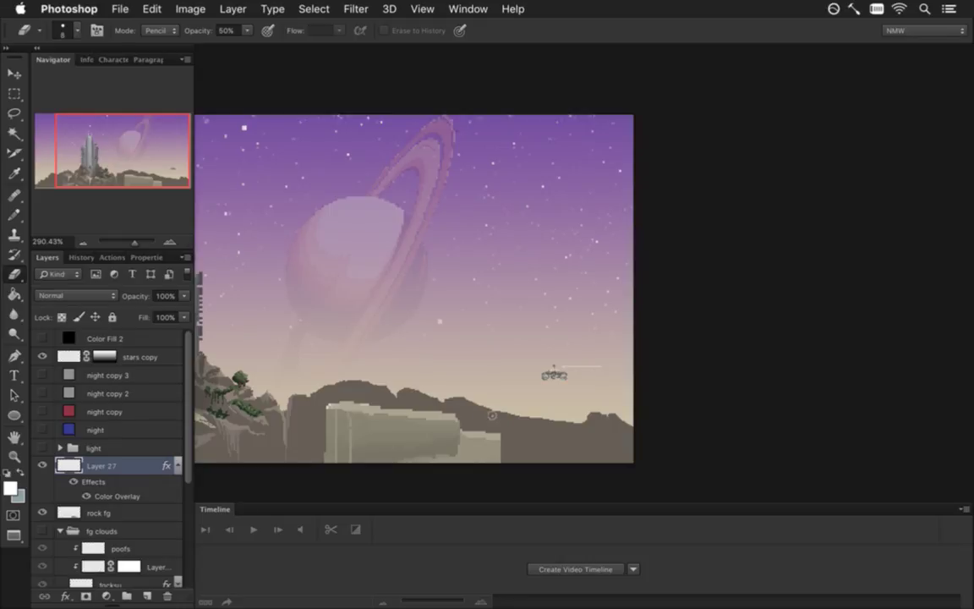
scroll(538, 377, up, 5)
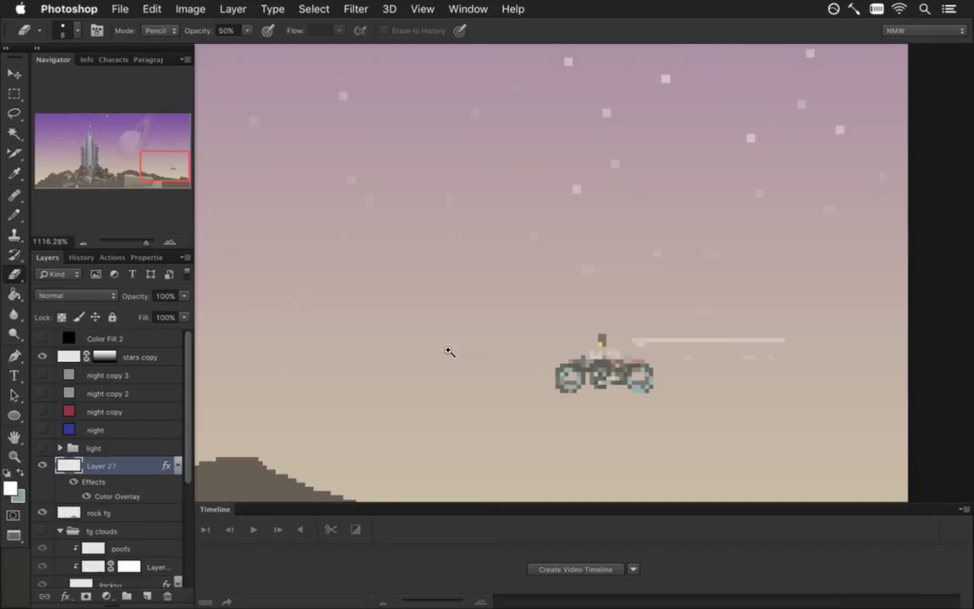
drag(449, 351, 335, 322)
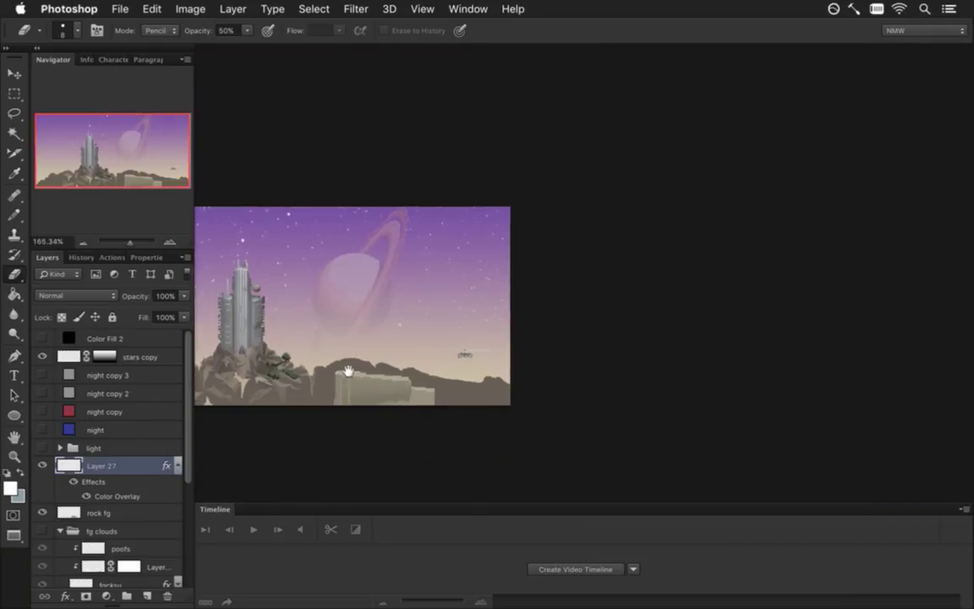
drag(347, 372, 506, 376)
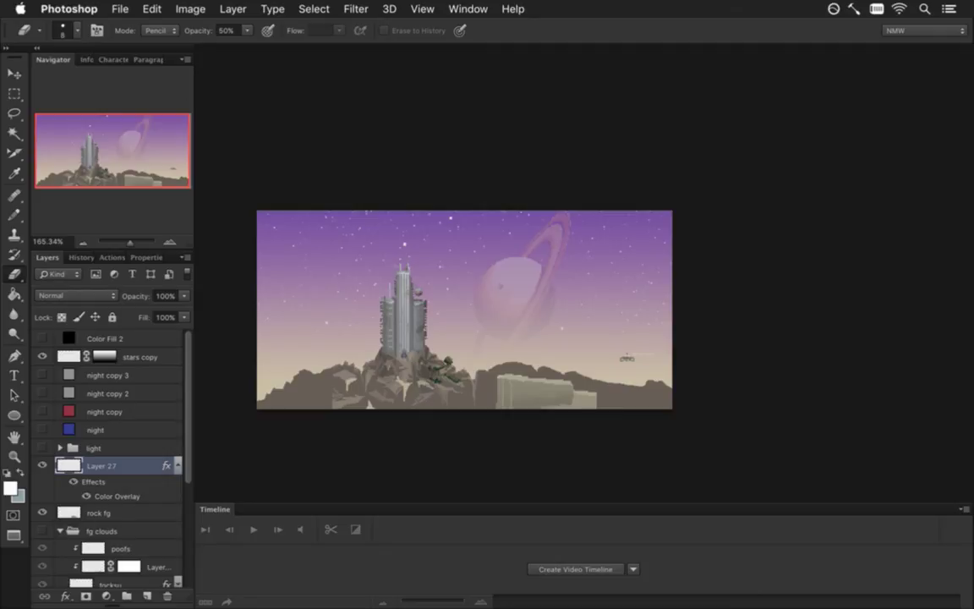
Step: Show the light group and raise its Gradient Fill 2 layer to 100% opacity
click(43, 445)
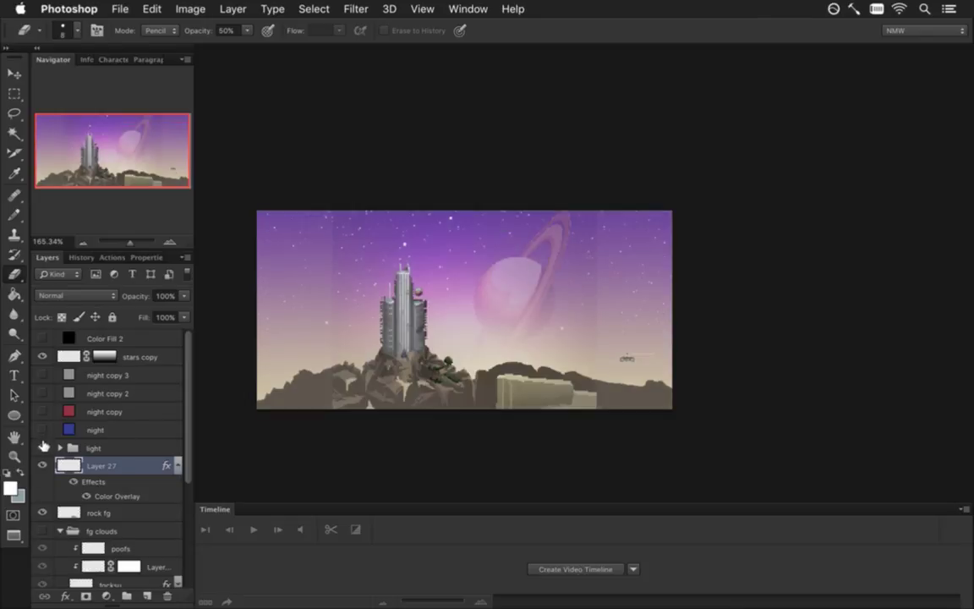
click(59, 447)
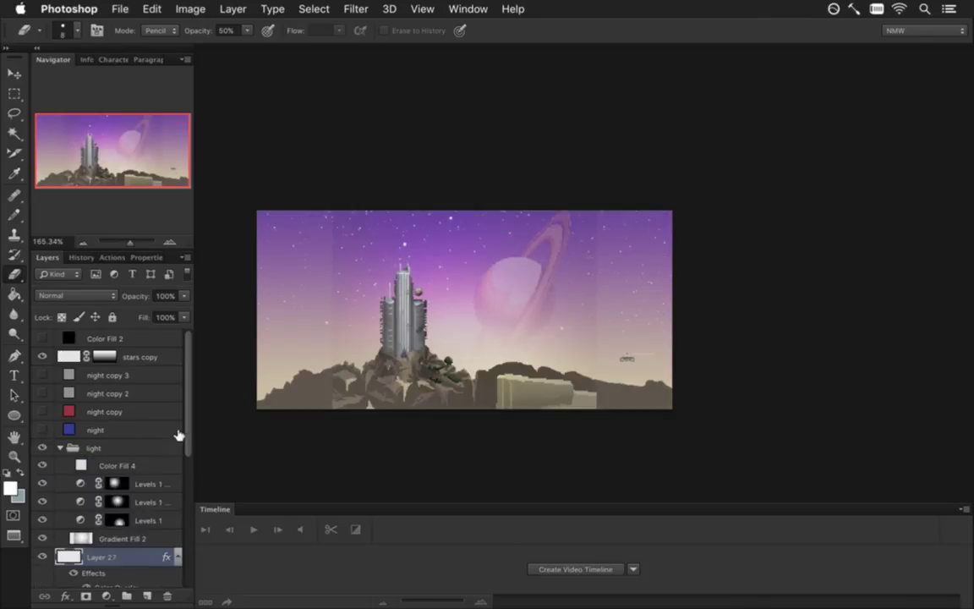
scroll(190, 431, down, 2)
click(125, 501)
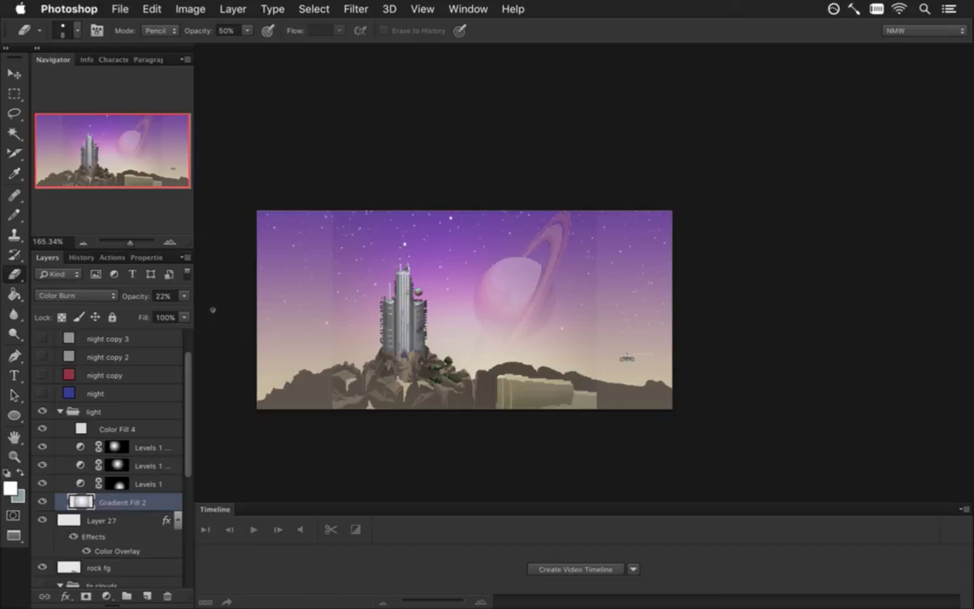
click(184, 302)
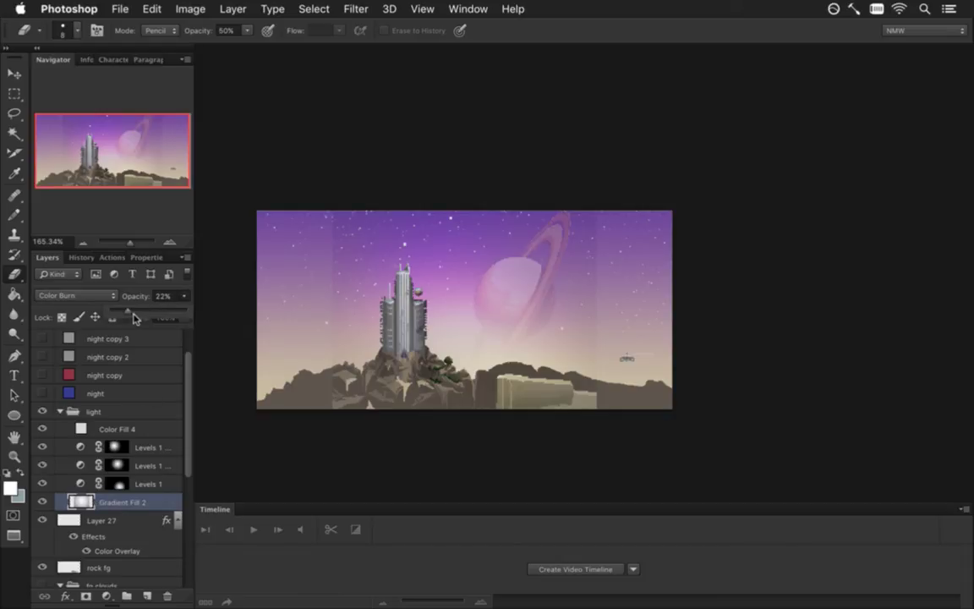
drag(127, 311, 200, 326)
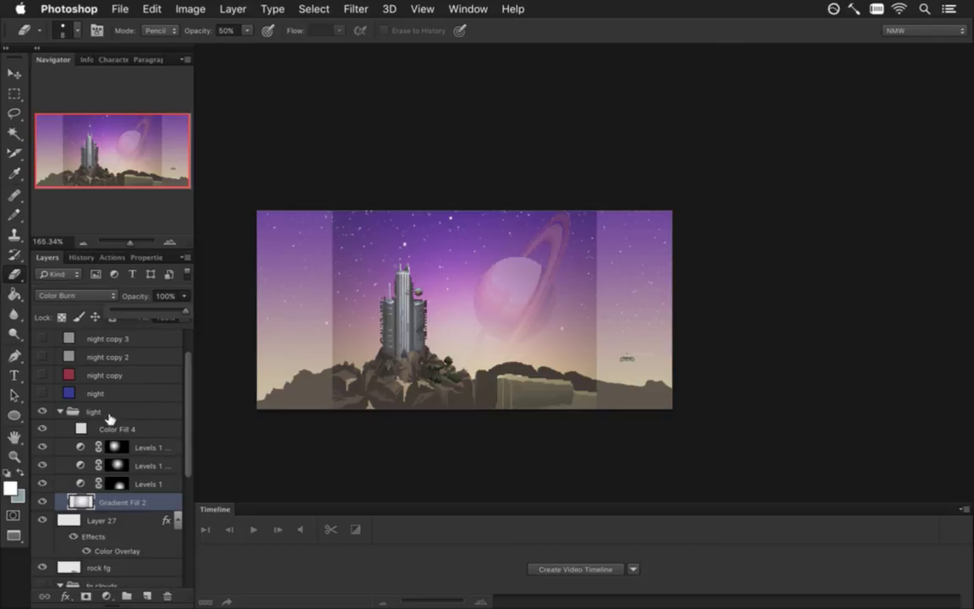
click(100, 295)
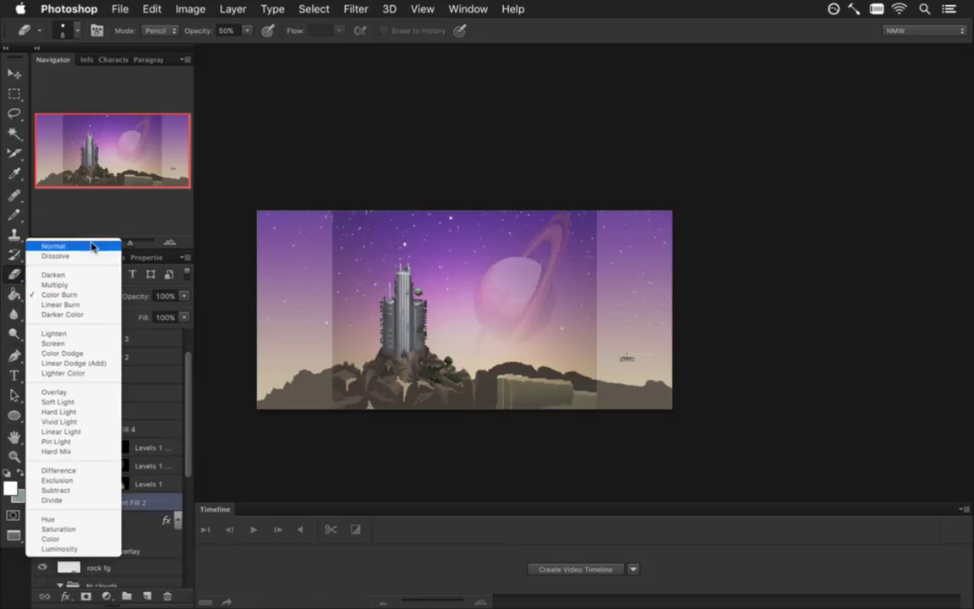
Step: Set Gradient Fill 2 to Normal blending and move it above the light group
click(55, 245)
key(i)
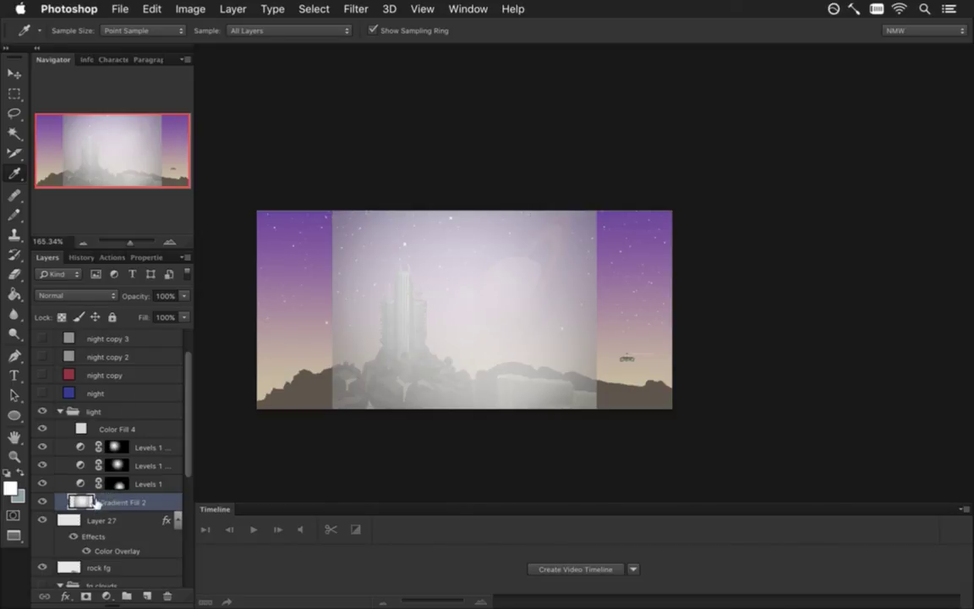
drag(82, 499, 99, 404)
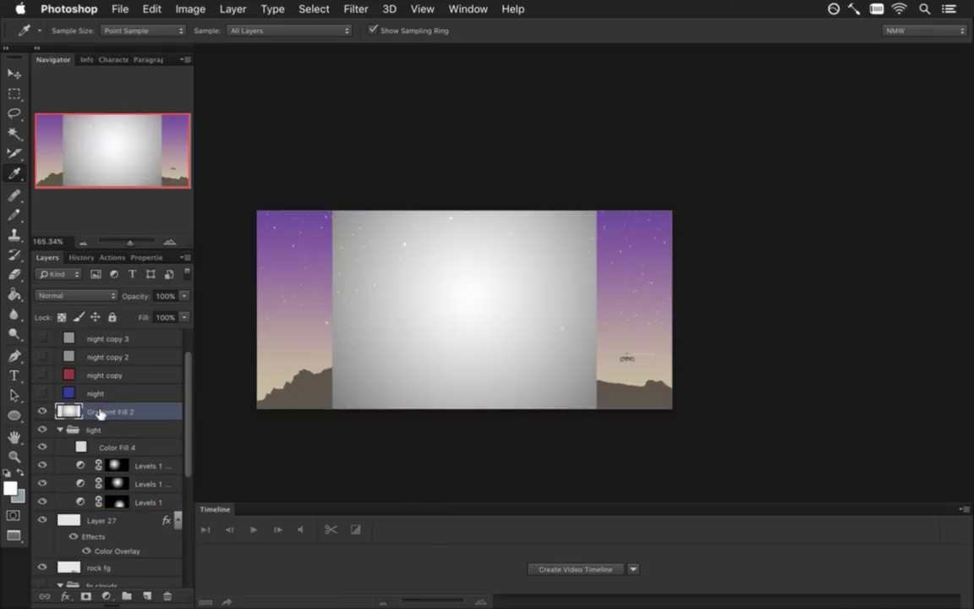
Step: Sample two greys from the gradient as foreground and background colours, and add empty Layer 28
click(460, 316)
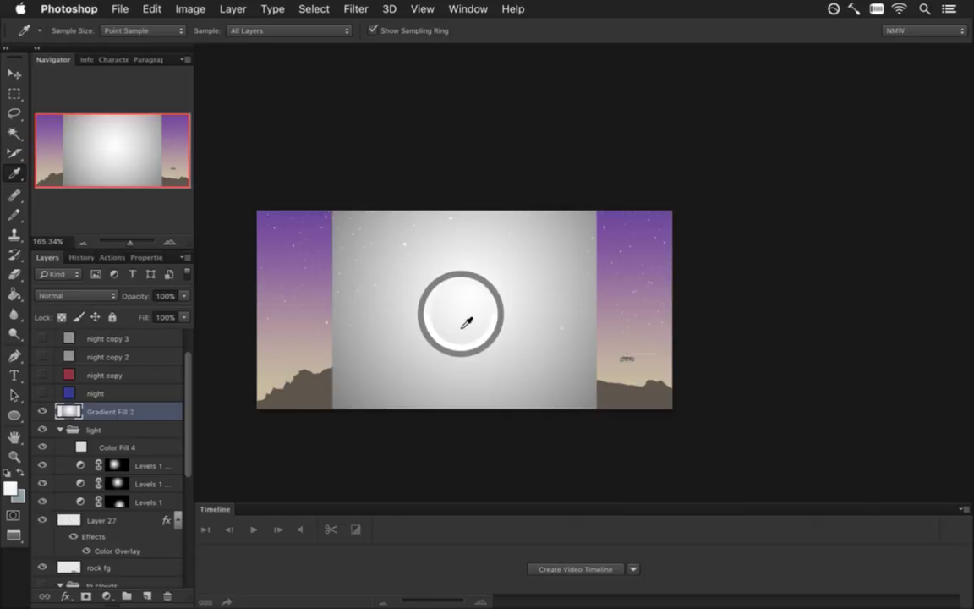
click(18, 475)
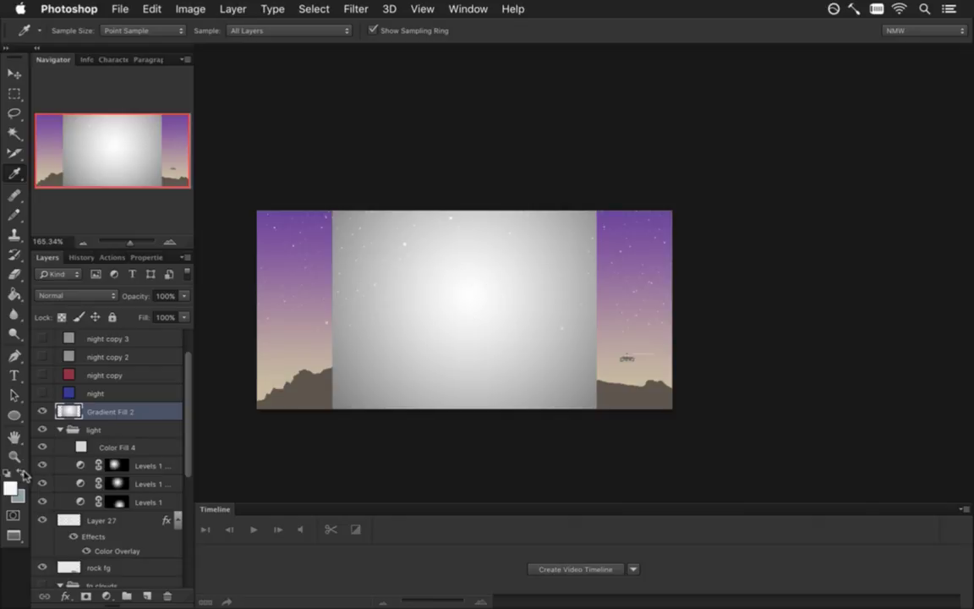
click(338, 404)
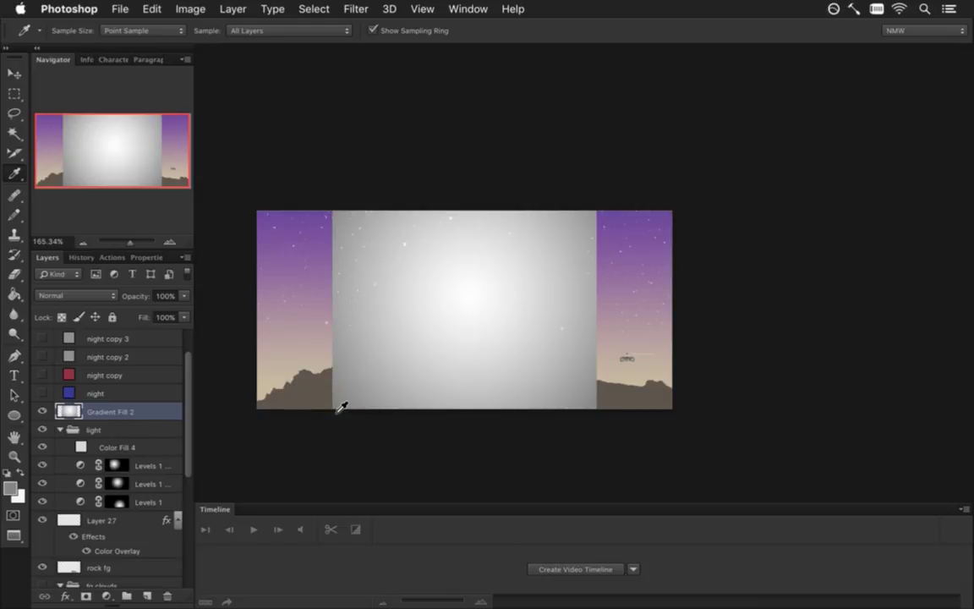
click(18, 471)
click(147, 595)
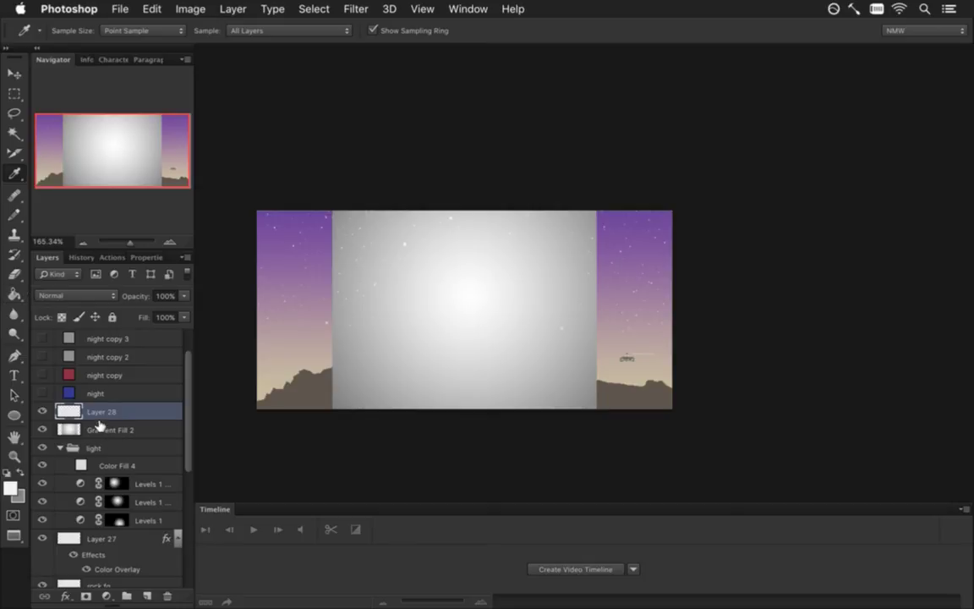
Step: Paint a radial Foreground to Background gradient from the canvas centre on Layer 28
click(17, 295)
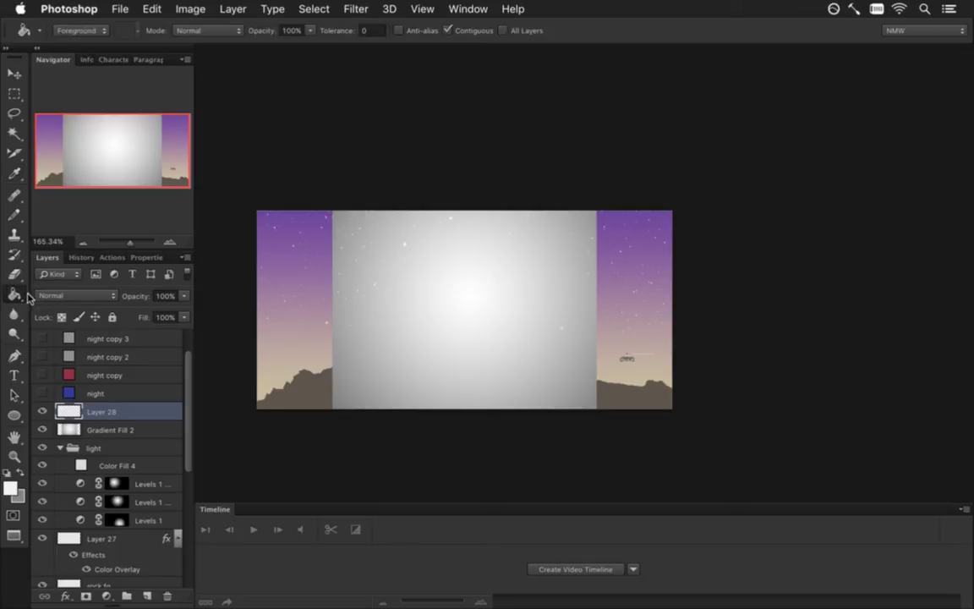
drag(17, 295, 67, 285)
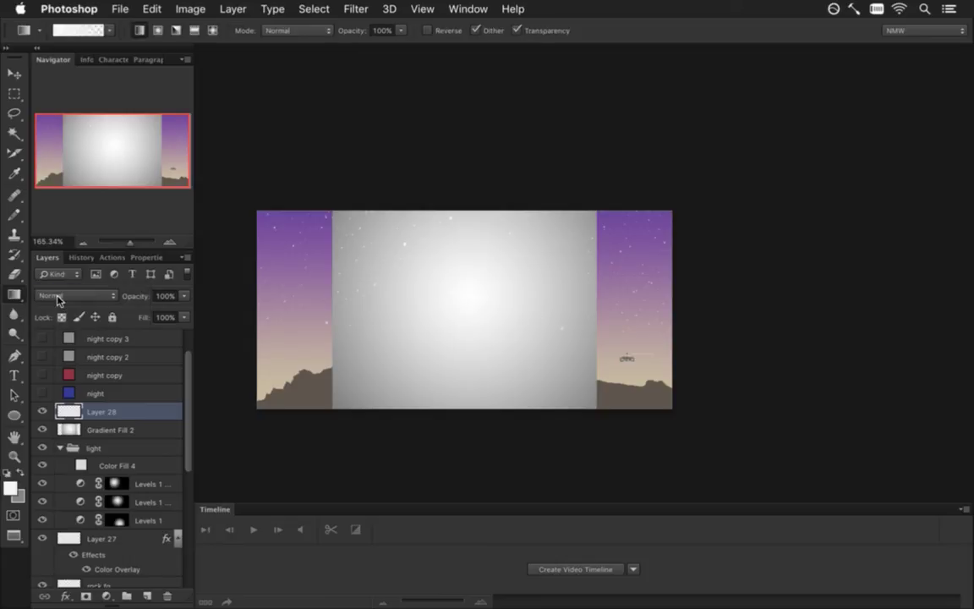
click(158, 31)
click(89, 31)
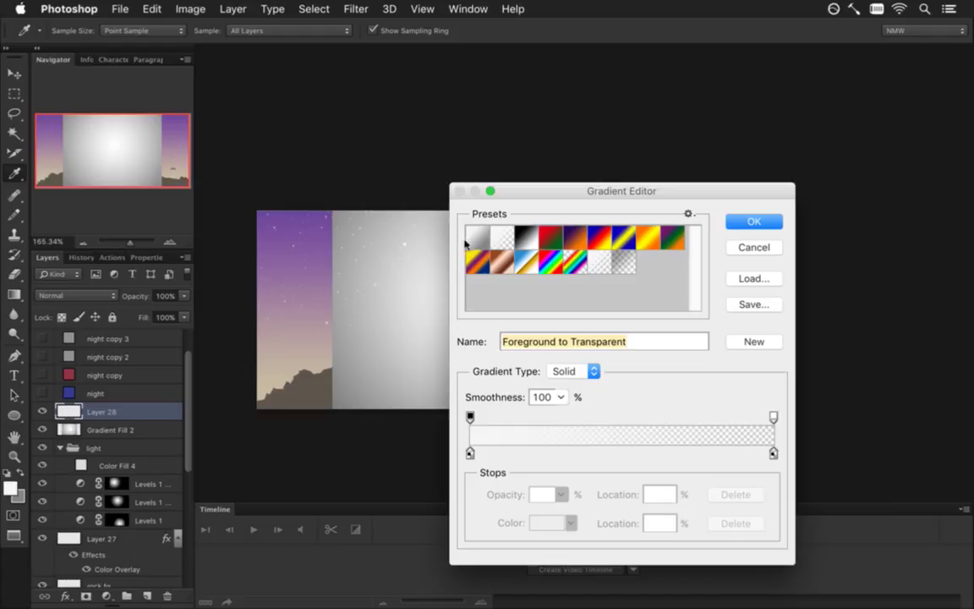
click(477, 238)
click(765, 224)
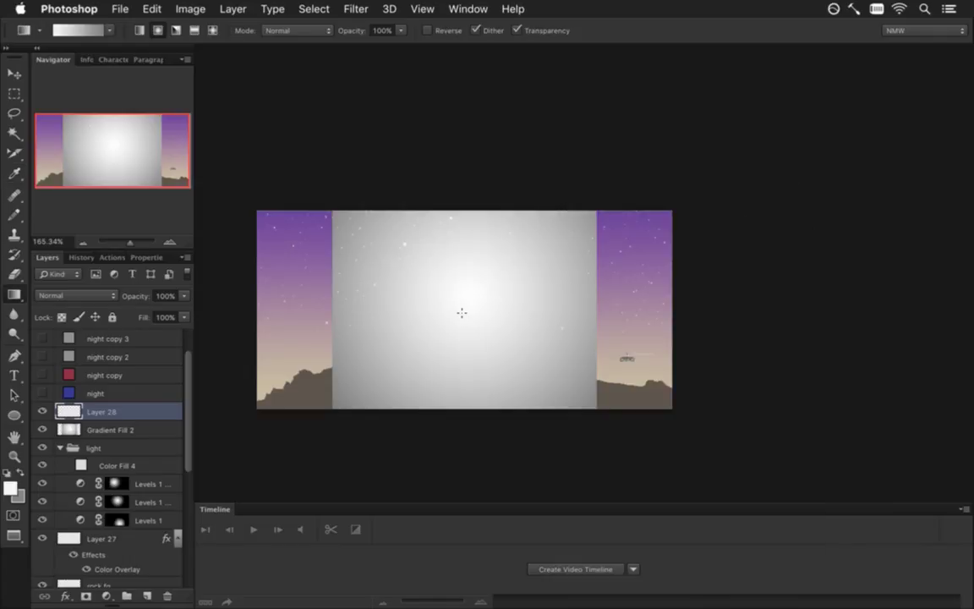
drag(461, 311, 592, 346)
drag(670, 335, 610, 396)
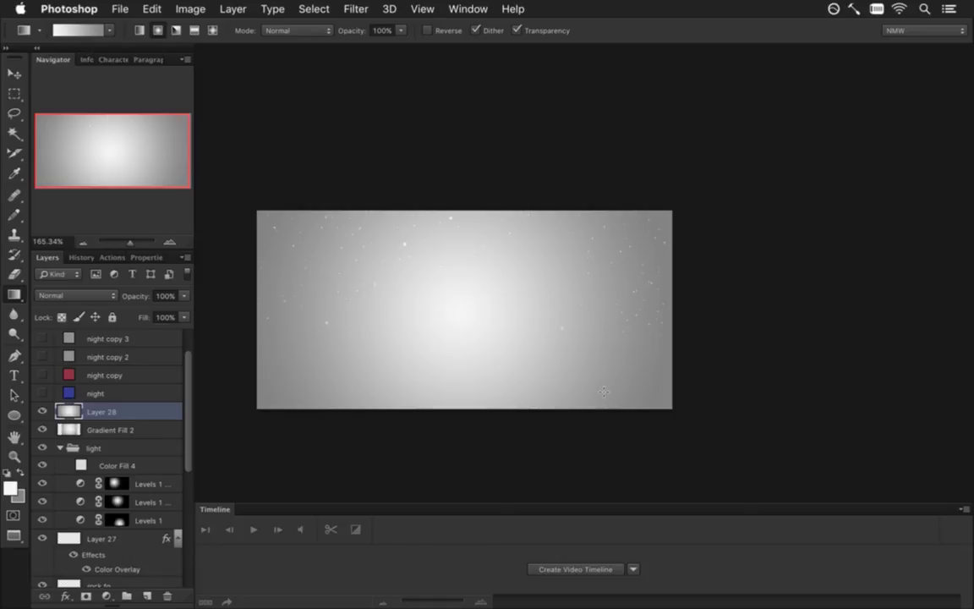
Step: Set Layer 28 to Color Burn at 22% opacity and delete Gradient Fill 2
click(109, 429)
click(68, 414)
click(76, 295)
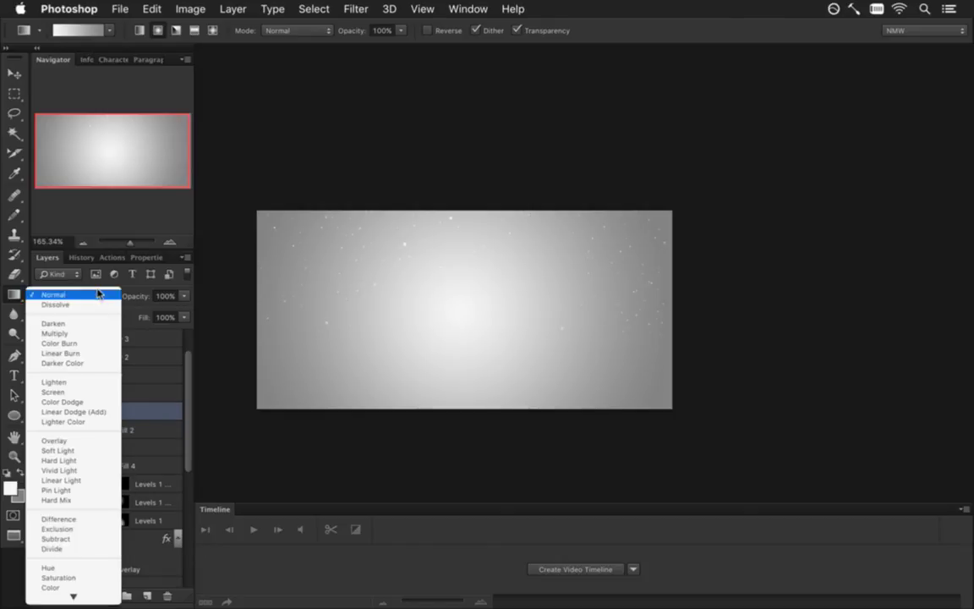
click(59, 320)
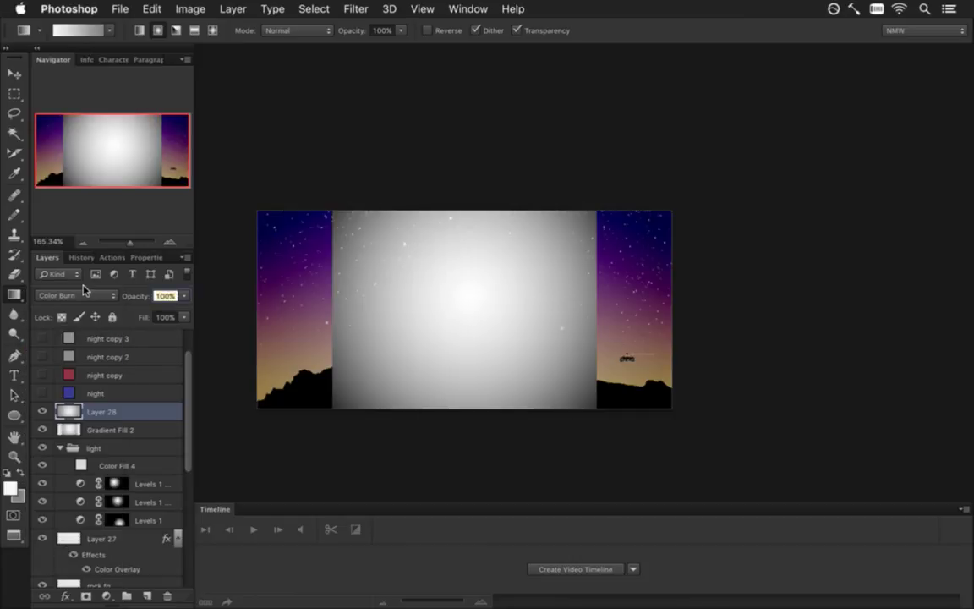
text(22)
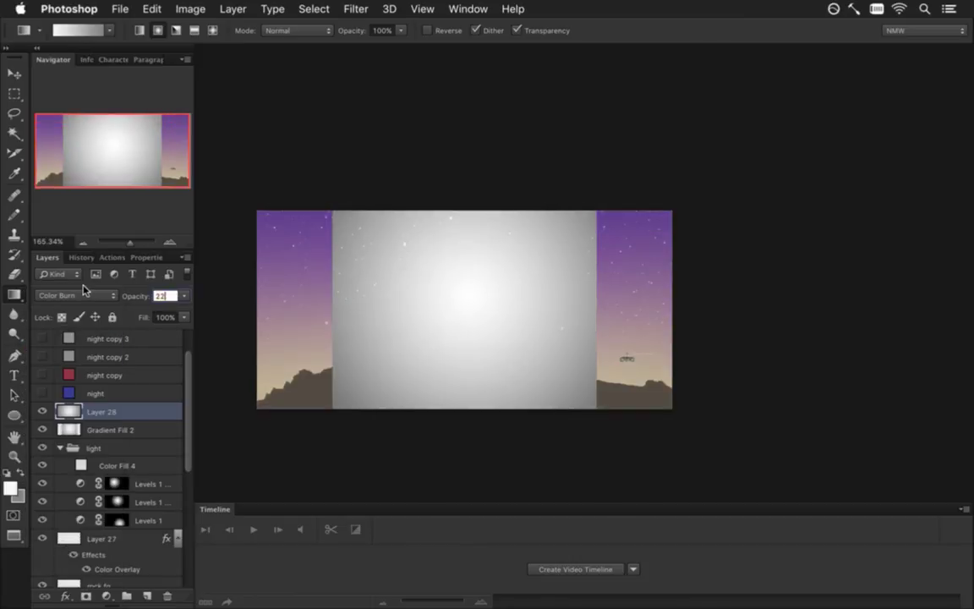
key(Return)
click(118, 430)
click(168, 593)
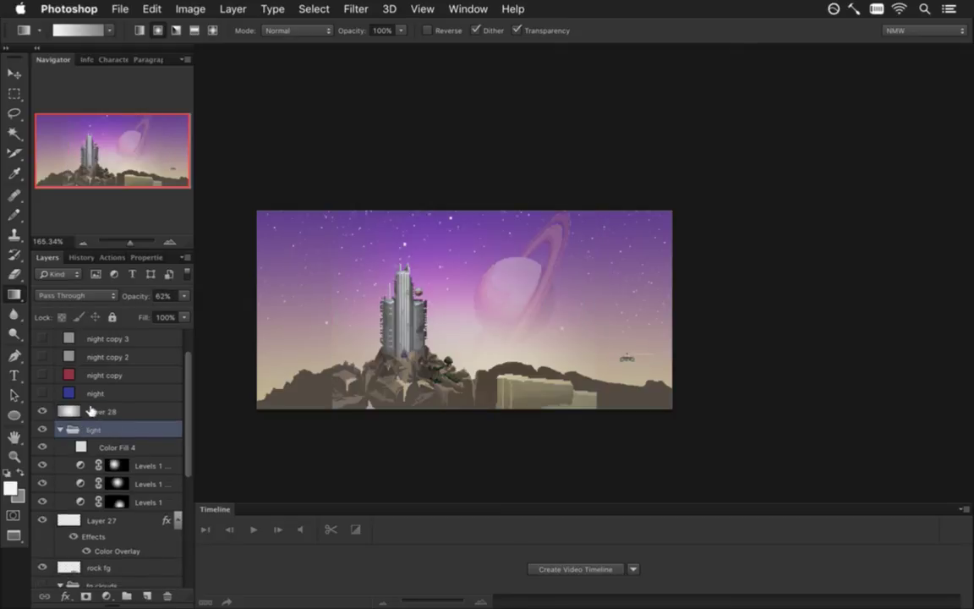
Step: Move Layer 28 into the light group, reorder its Levels layers, then collapse and hide the group
drag(71, 412, 123, 520)
mouse_move(85, 446)
mouse_down()
mouse_move(109, 488)
mouse_move(87, 502)
mouse_up()
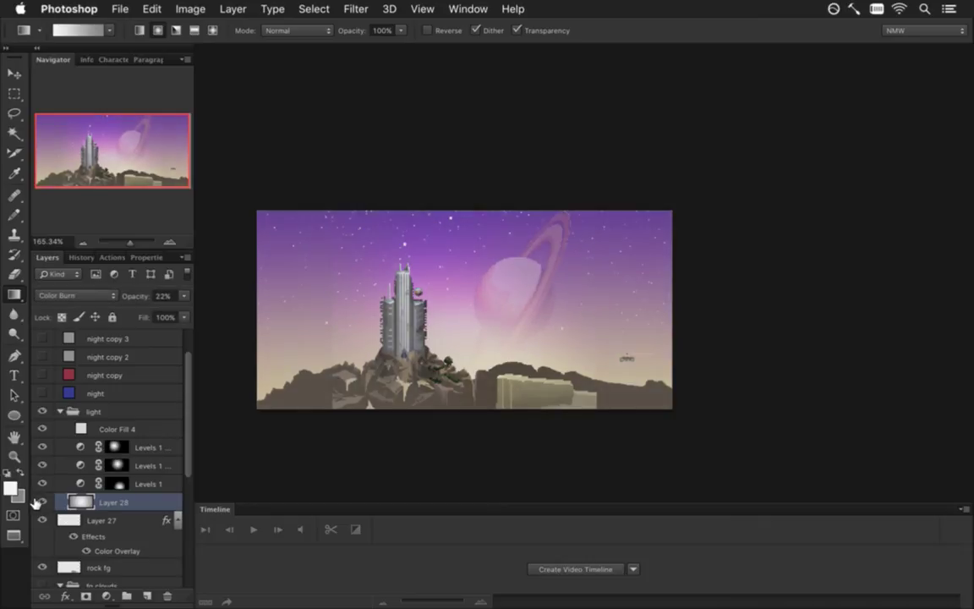
click(60, 411)
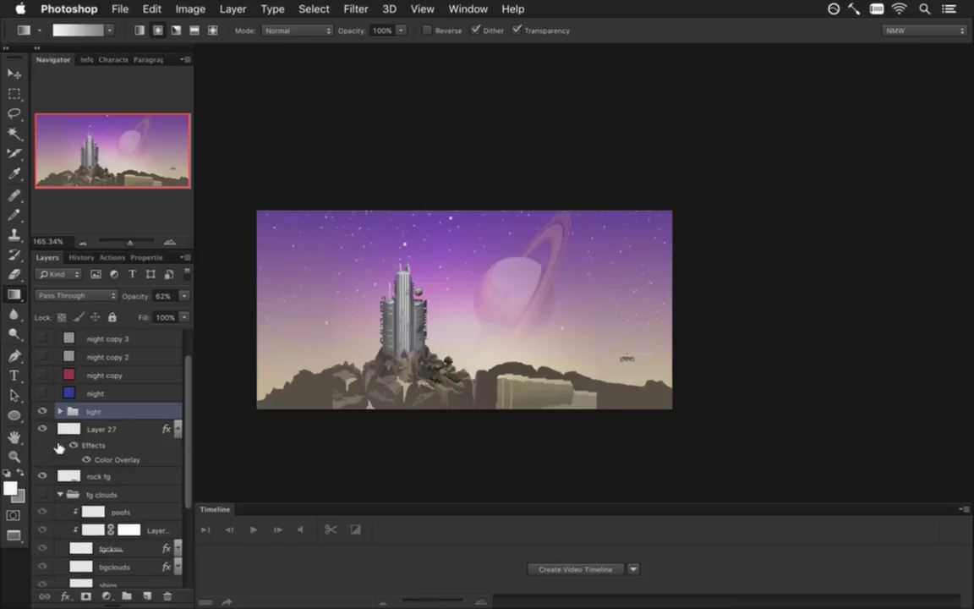
click(43, 411)
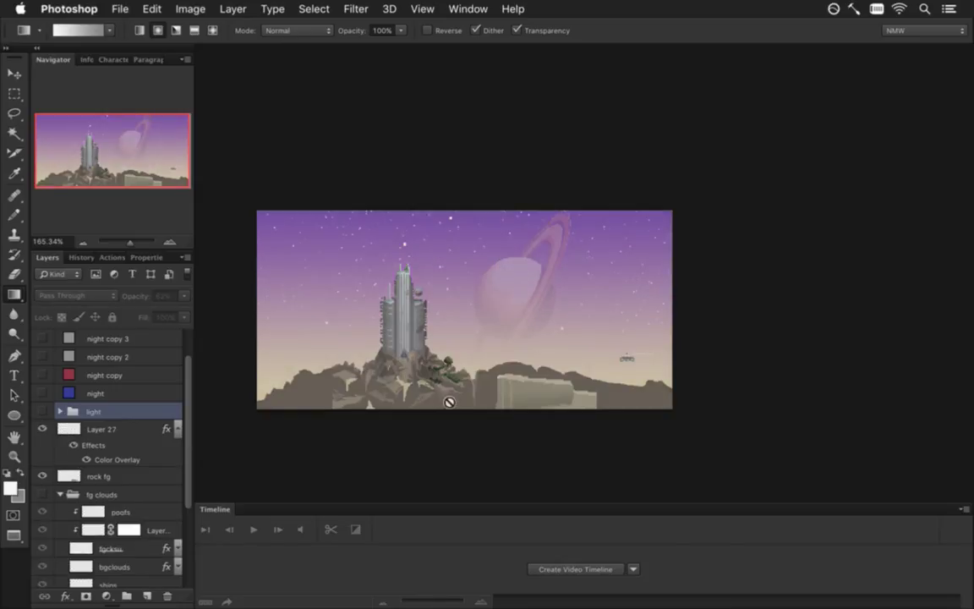
Step: Zoom into the scene and turn on the night copy 3 and night copy 2 layers
drag(357, 386, 400, 394)
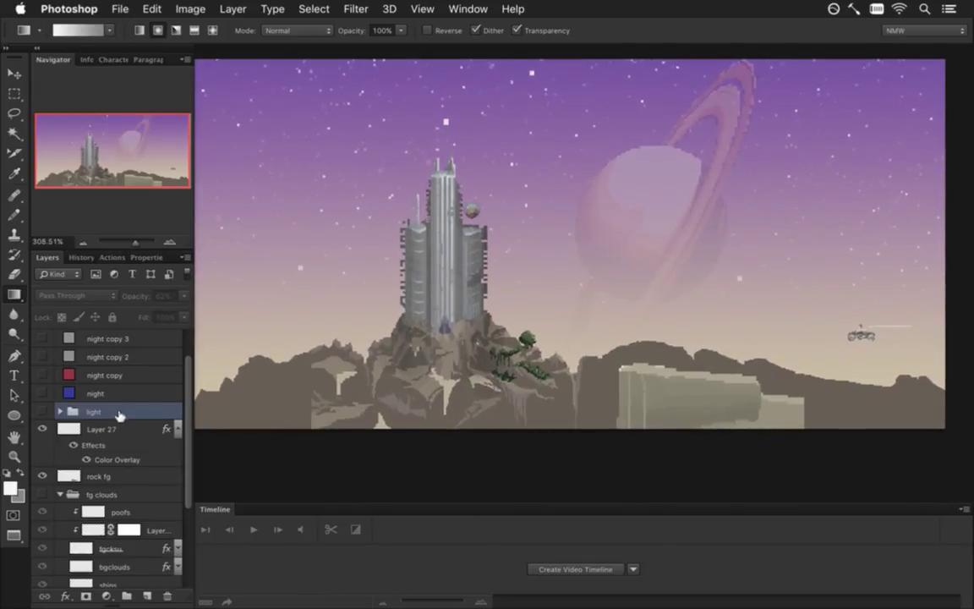
scroll(169, 380, down, 2)
scroll(169, 381, up, 4)
click(42, 374)
click(42, 393)
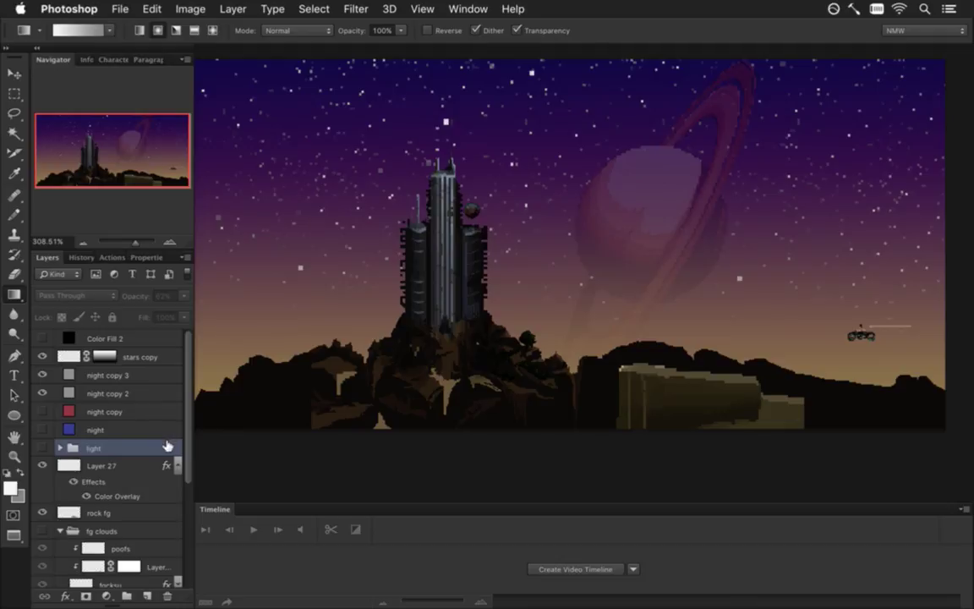
scroll(187, 441, down, 1)
scroll(188, 441, down, 1)
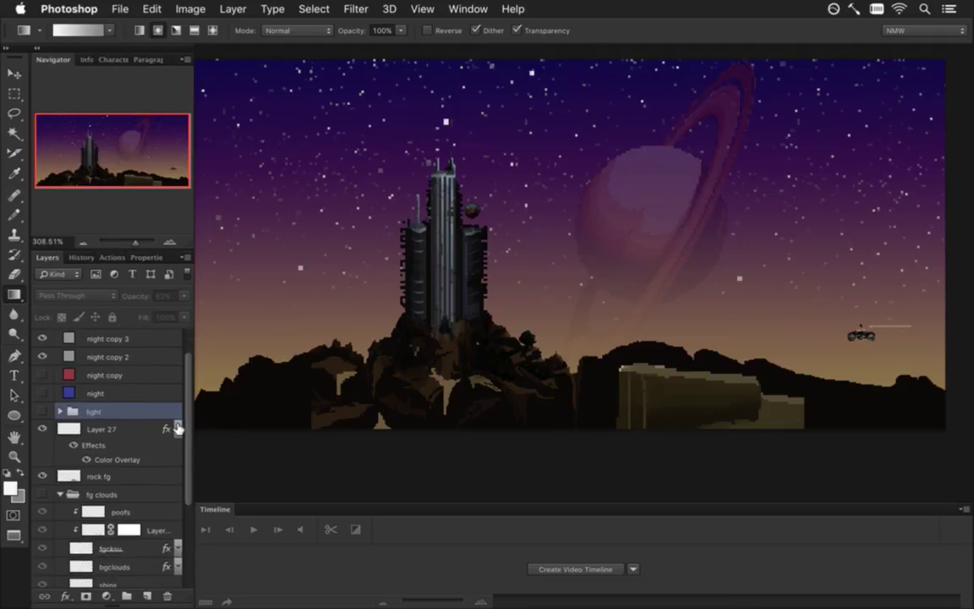
Step: Rename Layer 27 as the bike layer and centre the view on the bike
click(178, 429)
double_click(103, 428)
text(b)
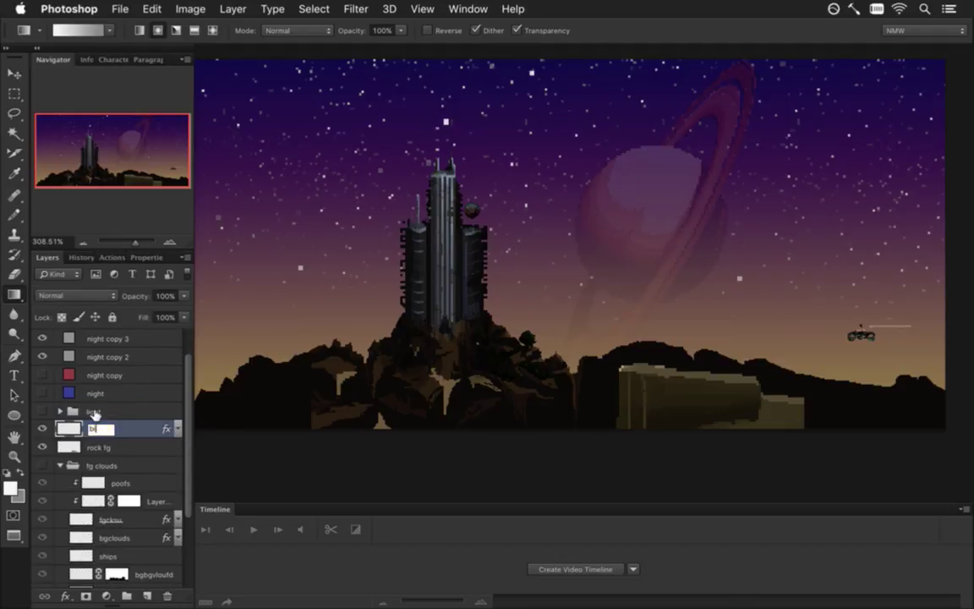
key(Return)
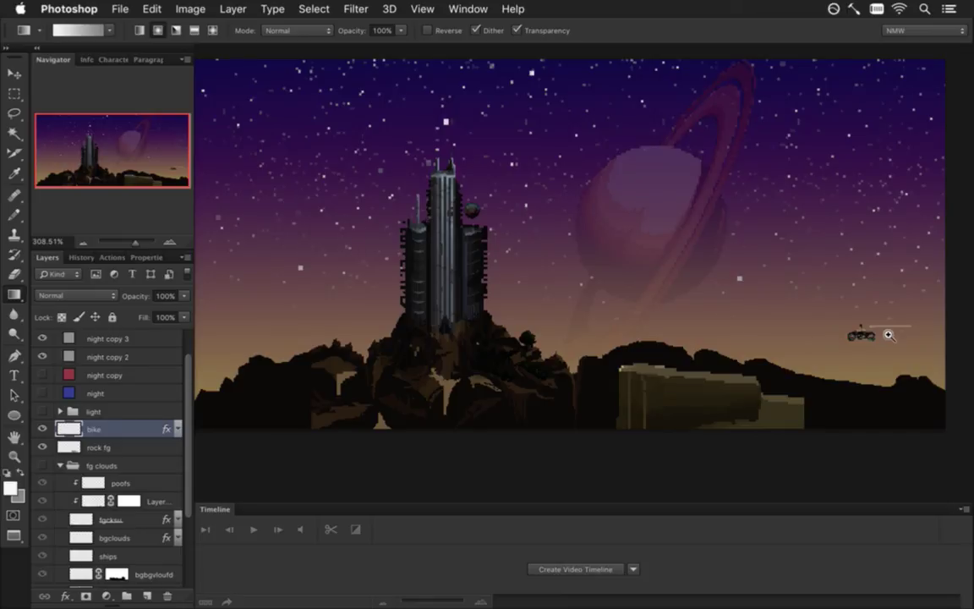
scroll(802, 339, up, 5)
drag(803, 347, 751, 341)
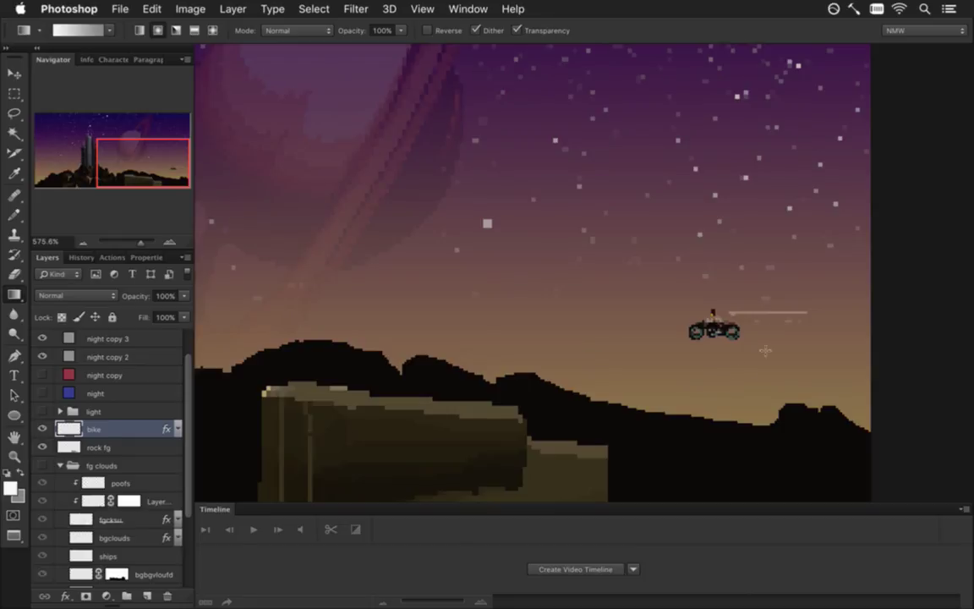
Step: Duplicate the bike layer, hide the original, and erase the faint trail line at 100% eraser strength
key(e)
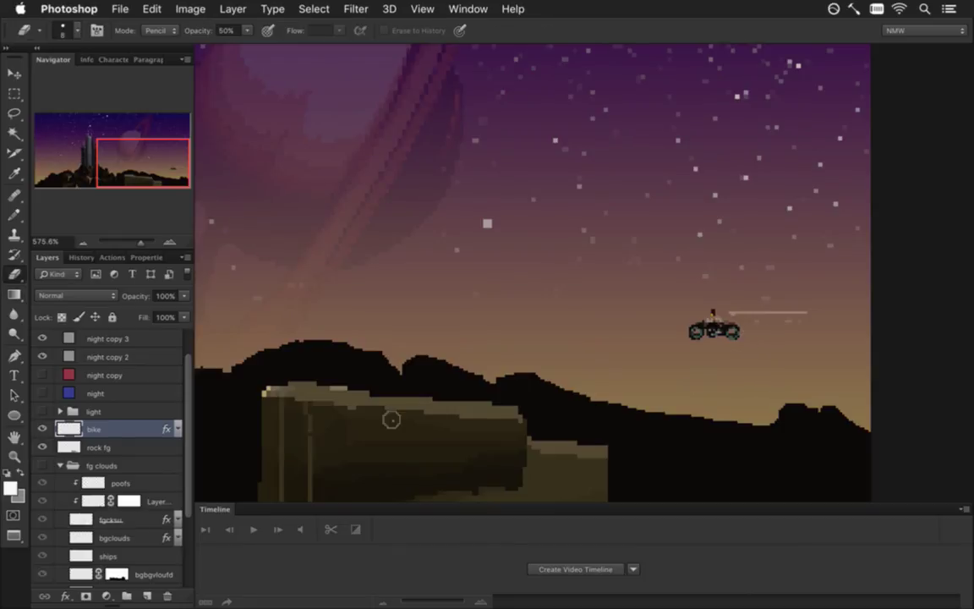
key(ctrl+j)
click(44, 445)
key(v)
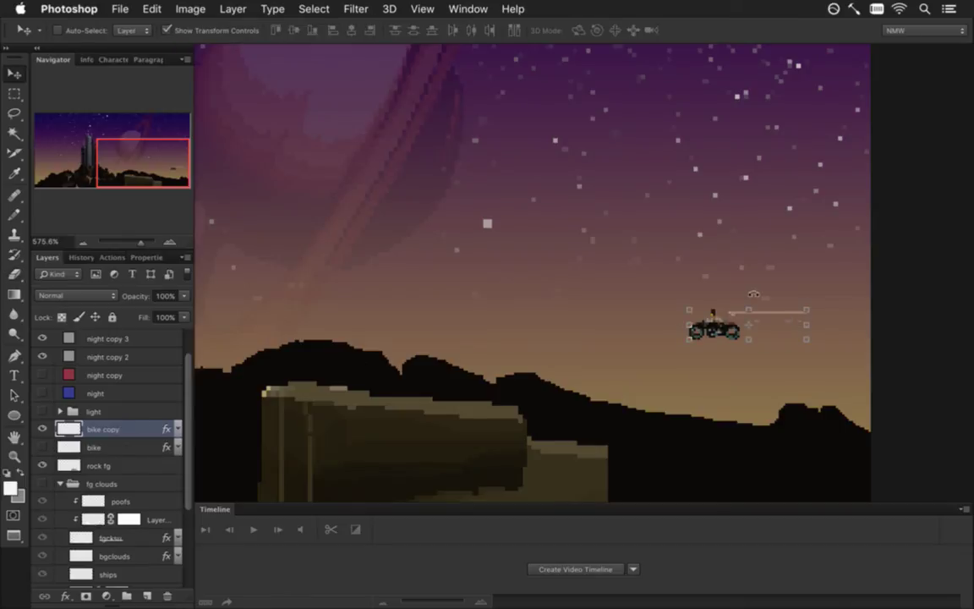
key(m)
key(e)
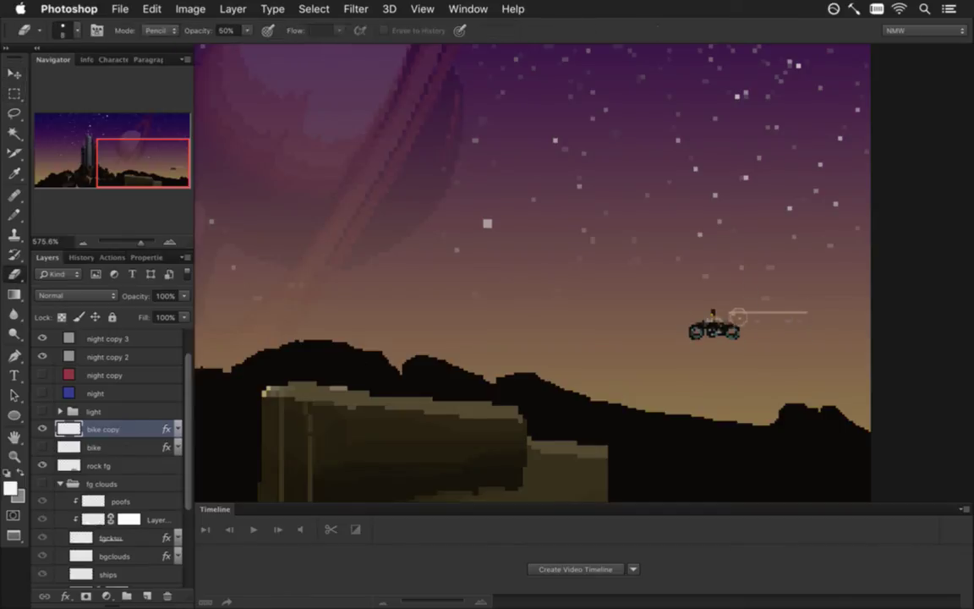
key(0)
drag(727, 311, 808, 311)
Step: Scale the bike copy down to about 70% and commit the transform
key(v)
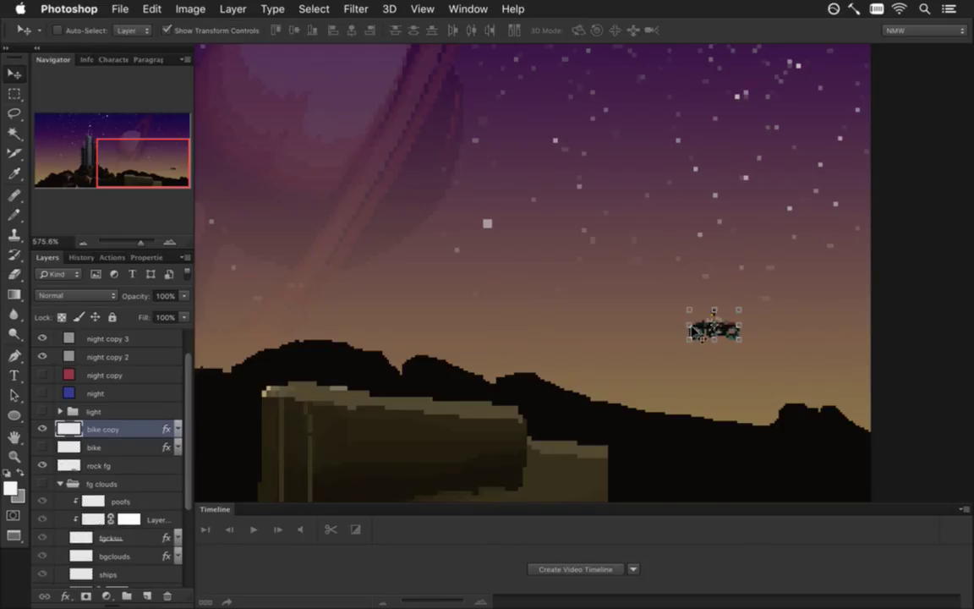
key(ctrl+t)
drag(687, 342, 704, 330)
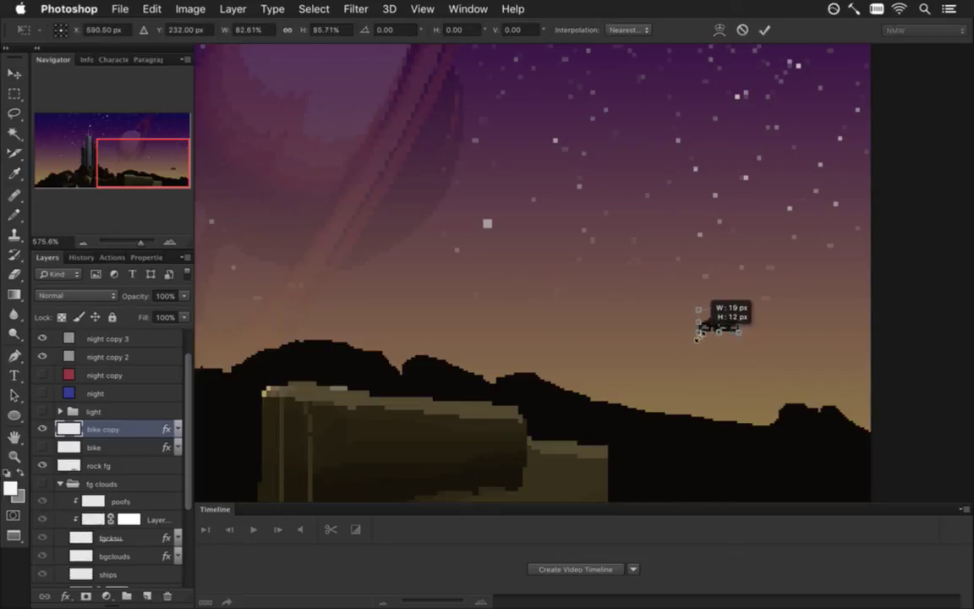
click(764, 30)
key(m)
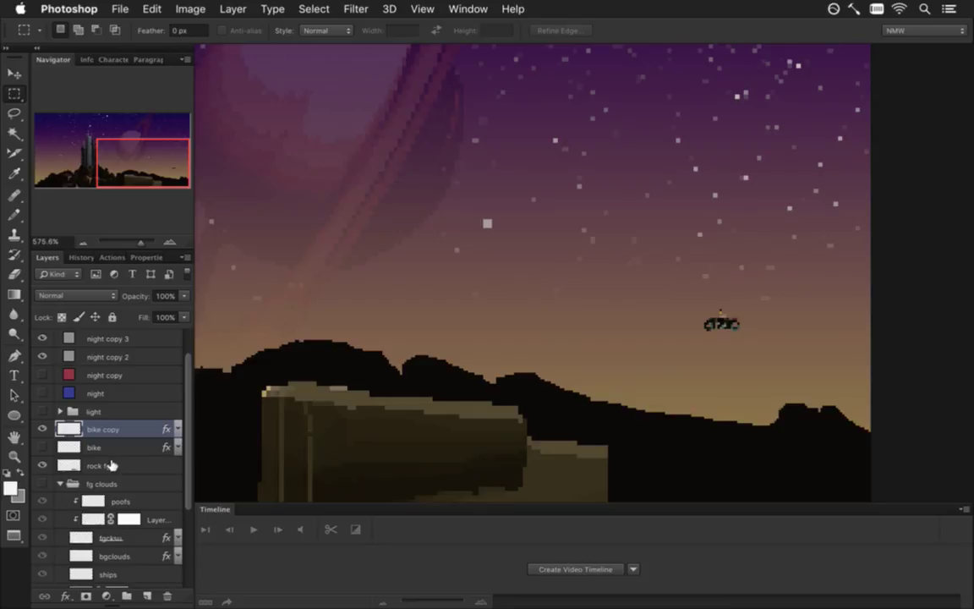
Step: Zoom out to the whole scene, select rock fg, and sample the dark olive rock colour for the Pencil
scroll(304, 298, down, 3)
drag(274, 311, 452, 374)
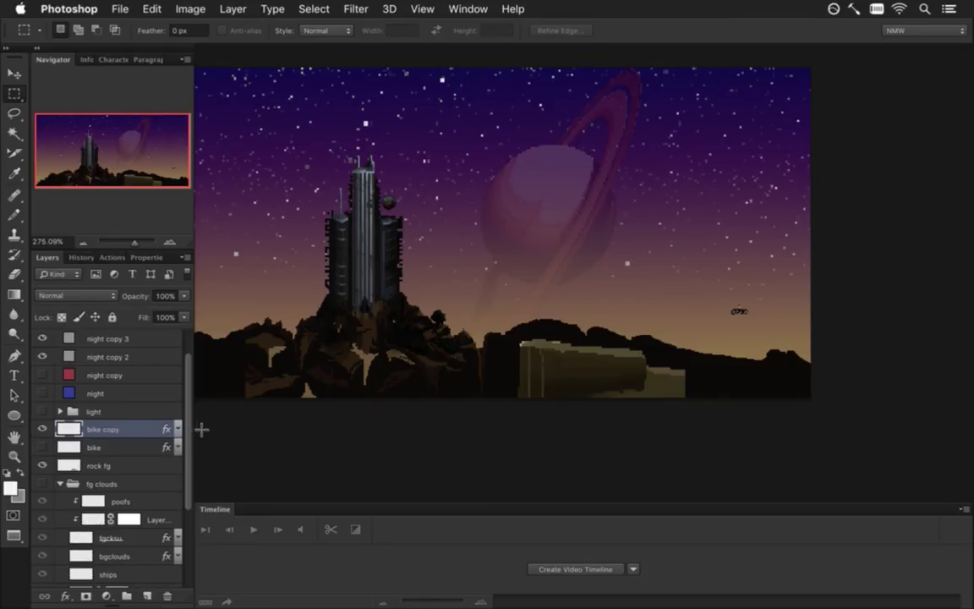
click(97, 464)
key(i)
click(625, 359)
key(b)
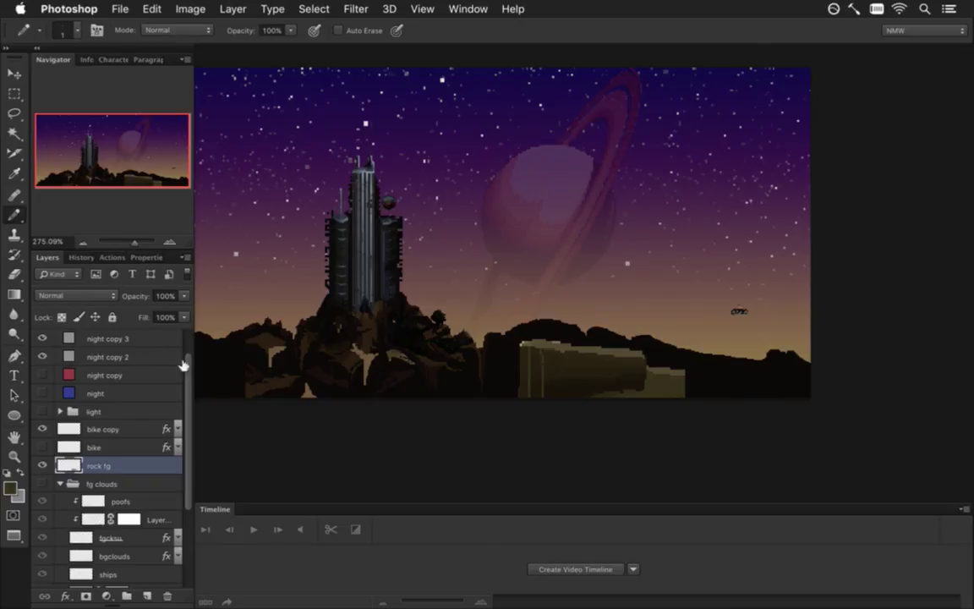
Step: Expand the light group and move the four night layers into it
scroll(179, 330, up, 2)
click(43, 373)
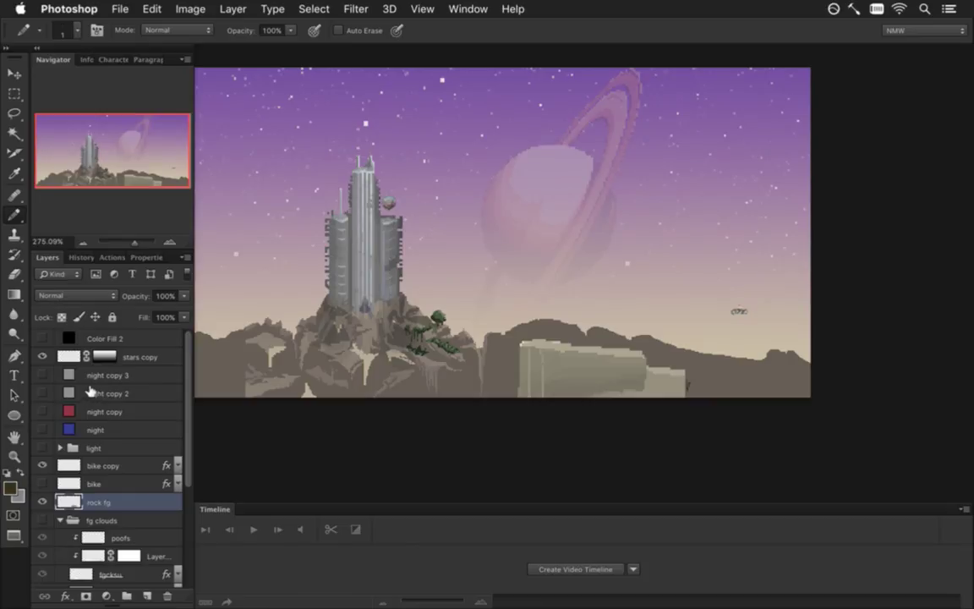
click(41, 394)
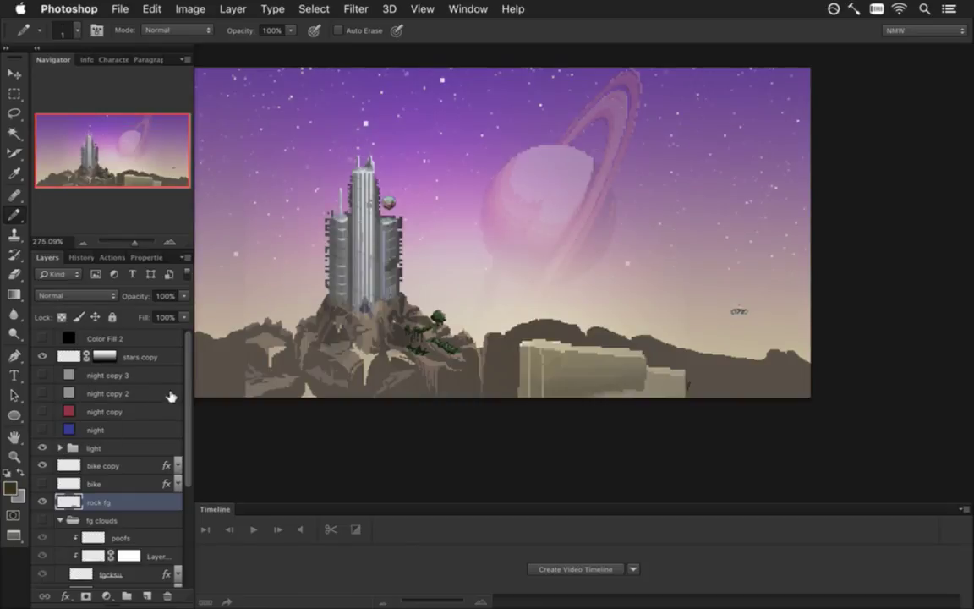
click(60, 448)
click(100, 430)
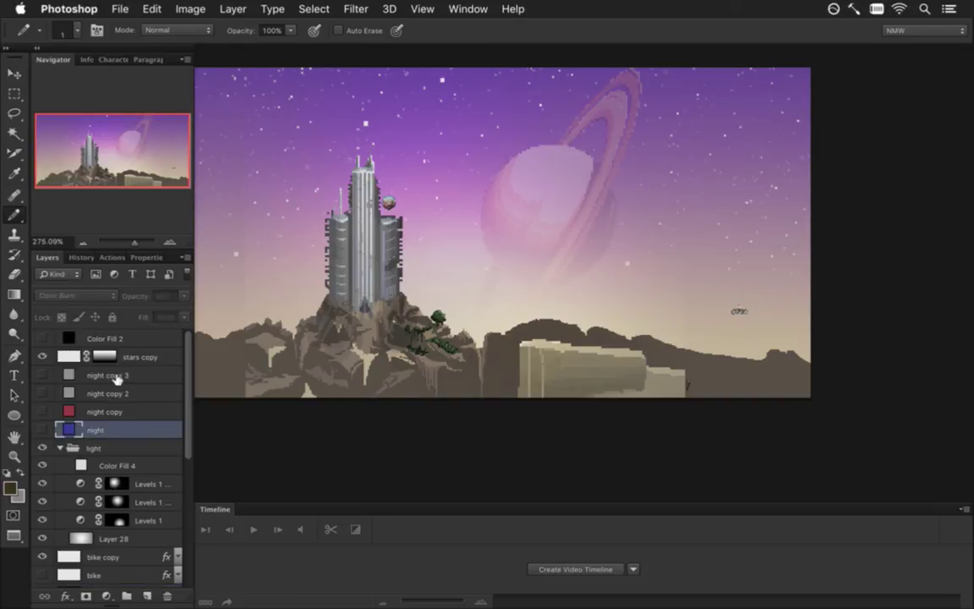
shift+click(116, 376)
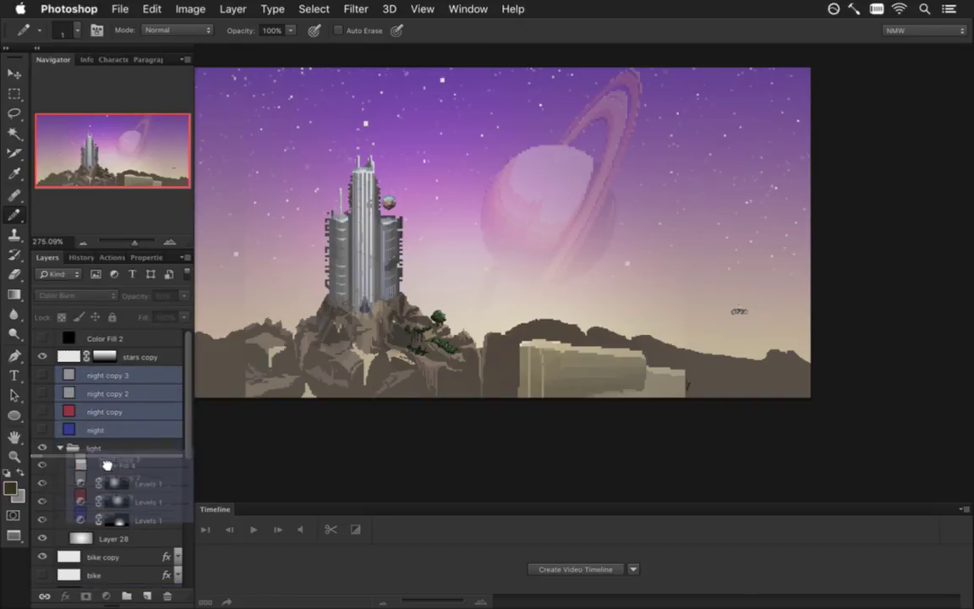
drag(70, 376, 114, 453)
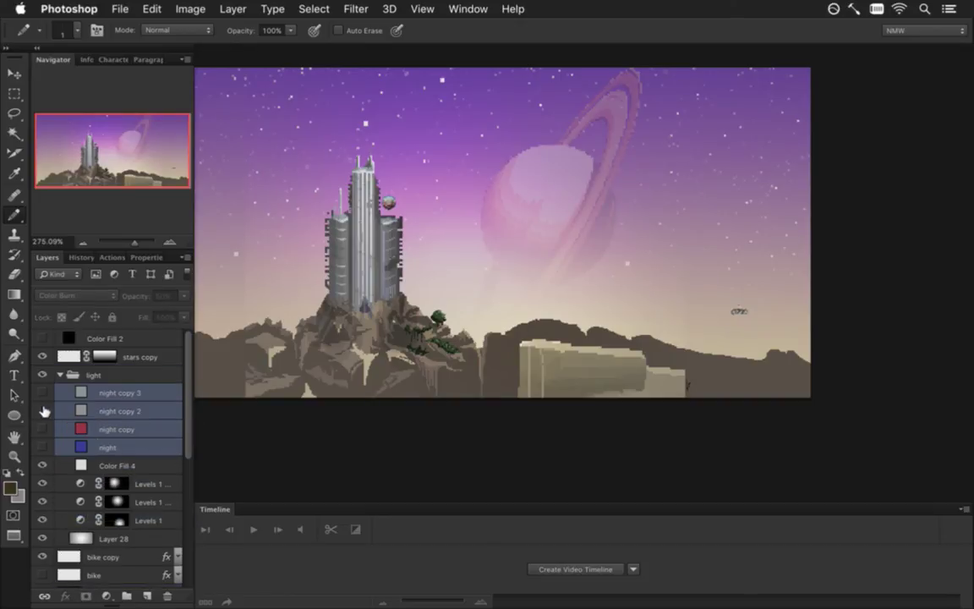
Step: Compare the night copy layers' visibility inside the group, then undo the move back above it
drag(42, 410, 42, 393)
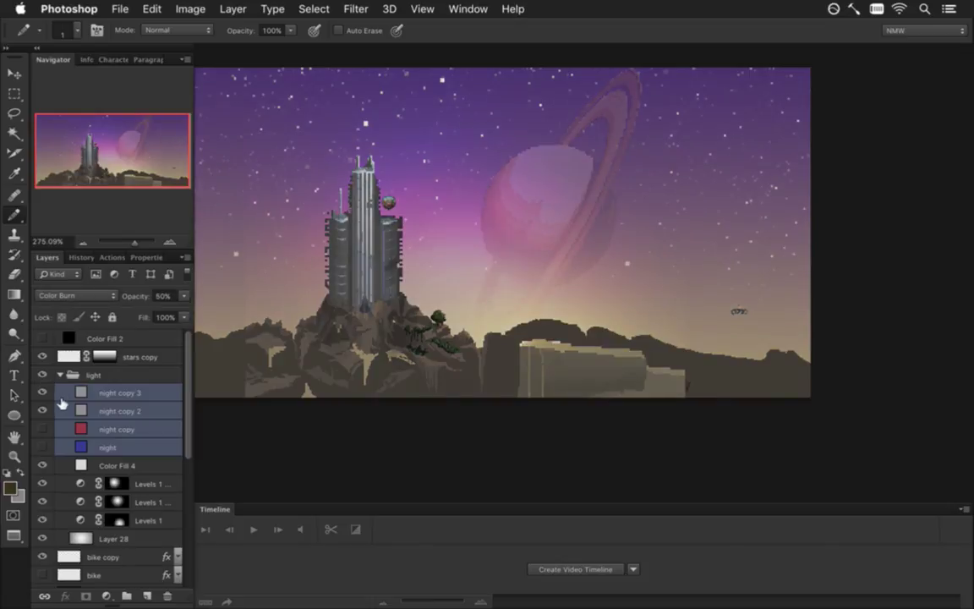
click(42, 448)
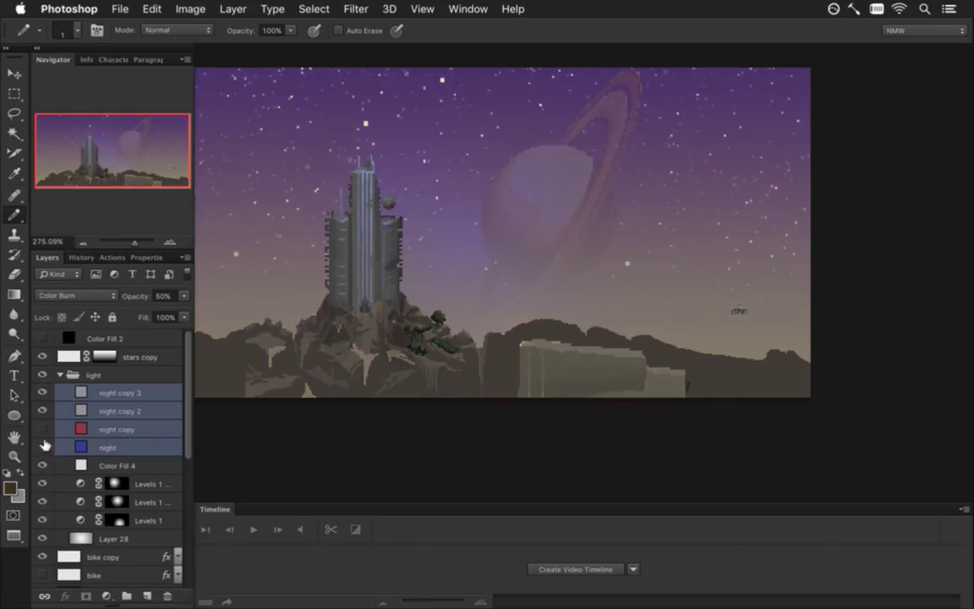
click(43, 415)
click(44, 428)
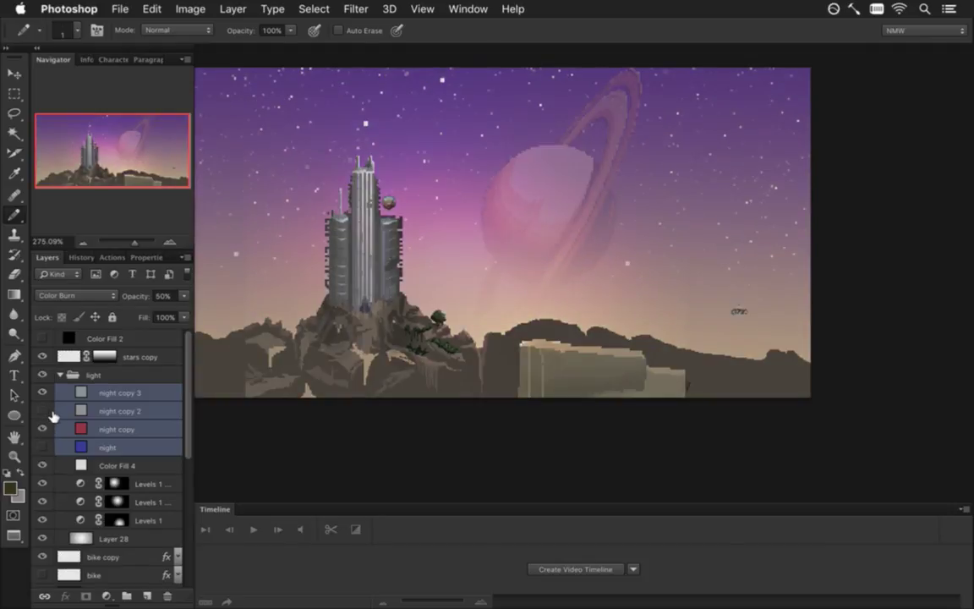
click(47, 411)
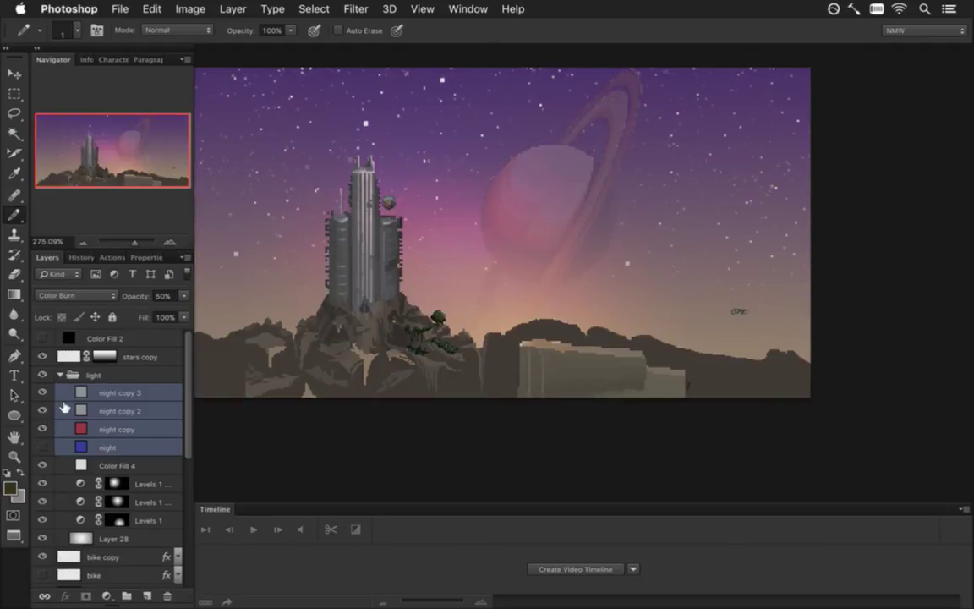
click(97, 377)
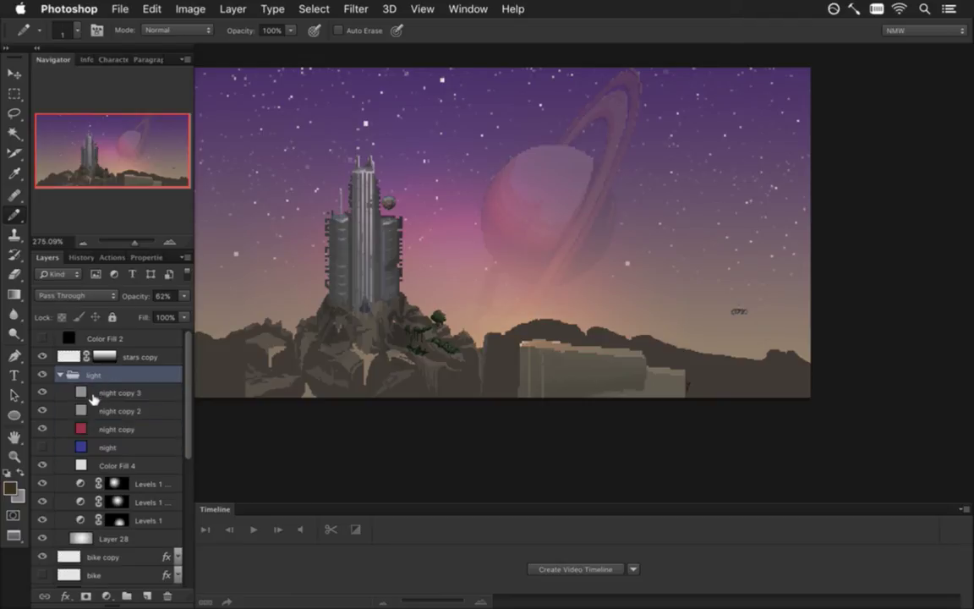
key(ctrl+z)
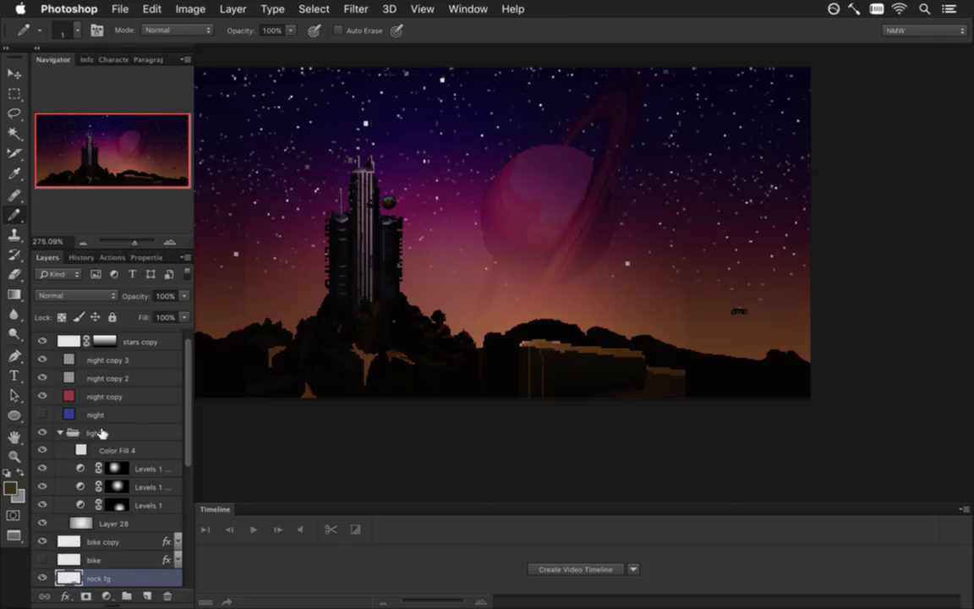
click(103, 430)
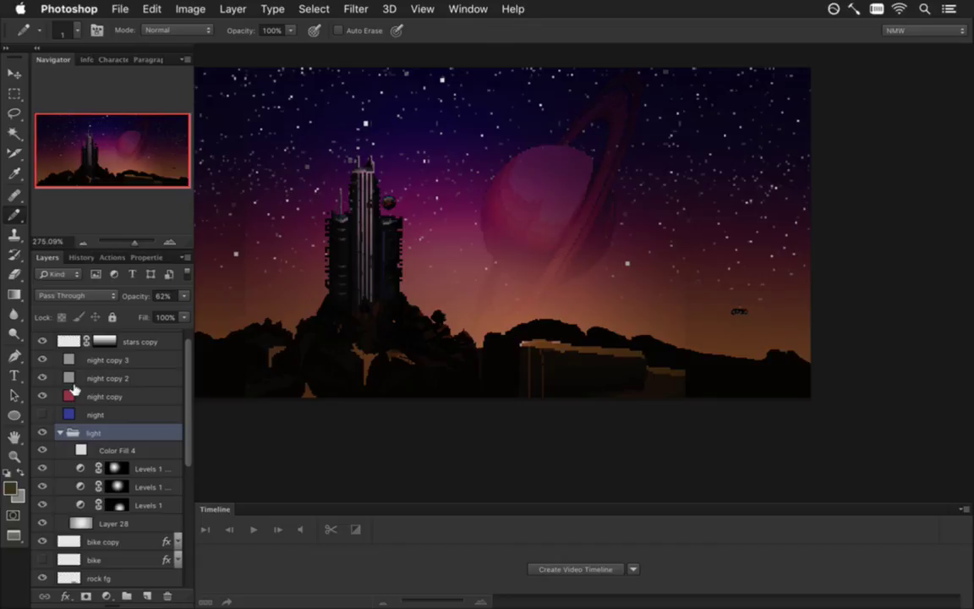
Step: Hide night copy, night copy 2 and night copy 3 to brighten the scene
click(71, 394)
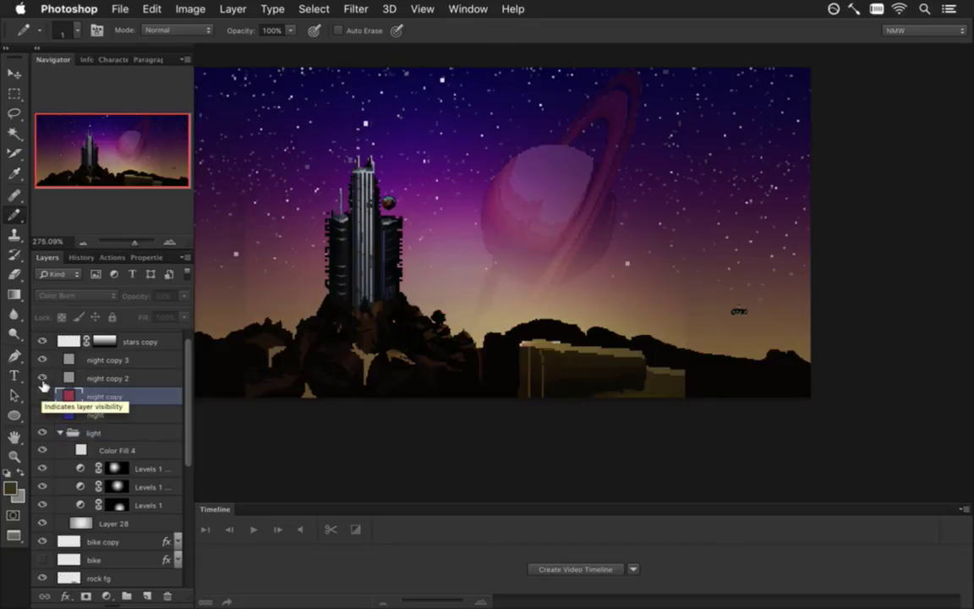
click(43, 376)
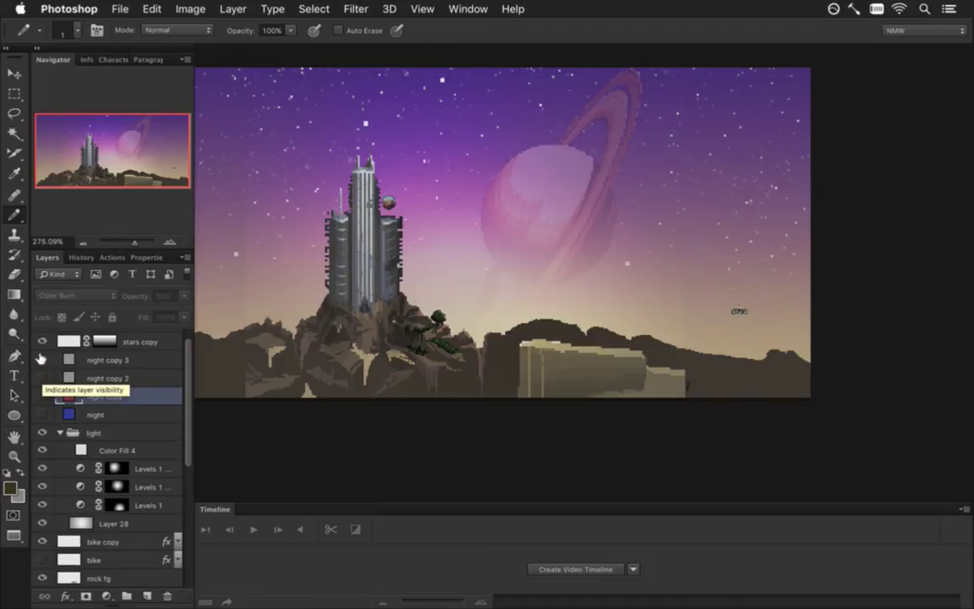
click(40, 360)
drag(308, 333, 388, 318)
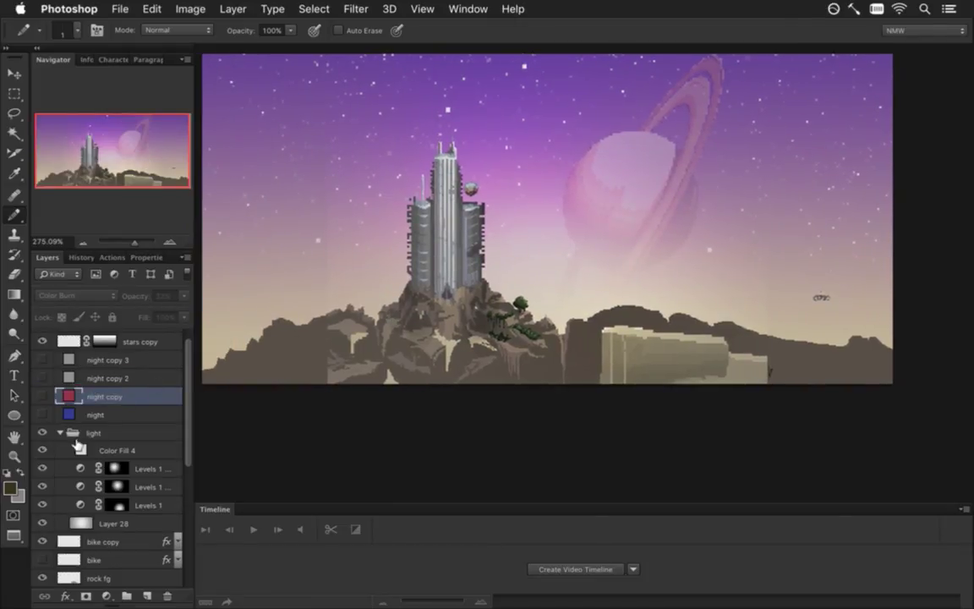
Step: Show the Color Fill 4 layer and view the top Levels 1 mask on its own
click(61, 448)
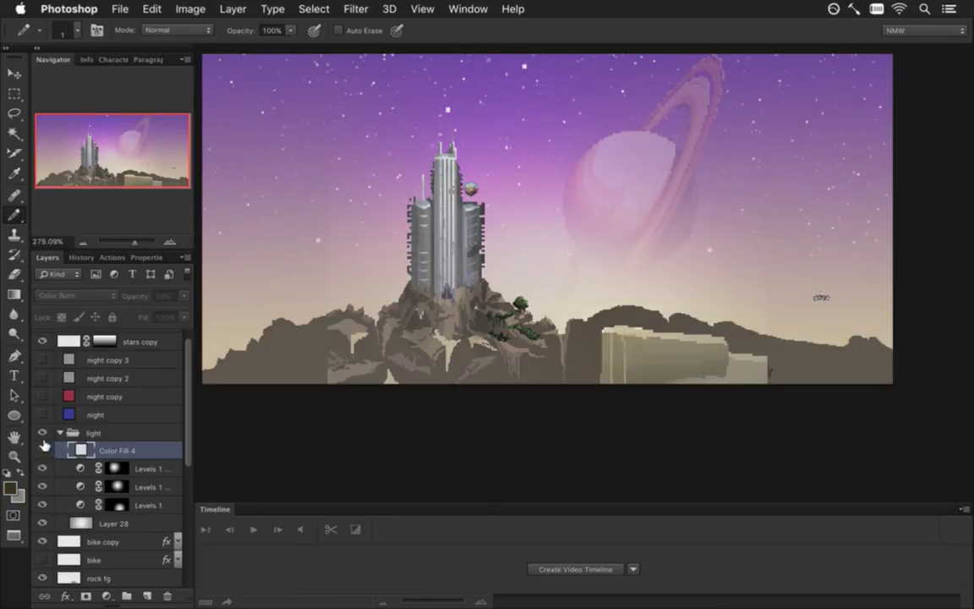
click(43, 450)
click(84, 469)
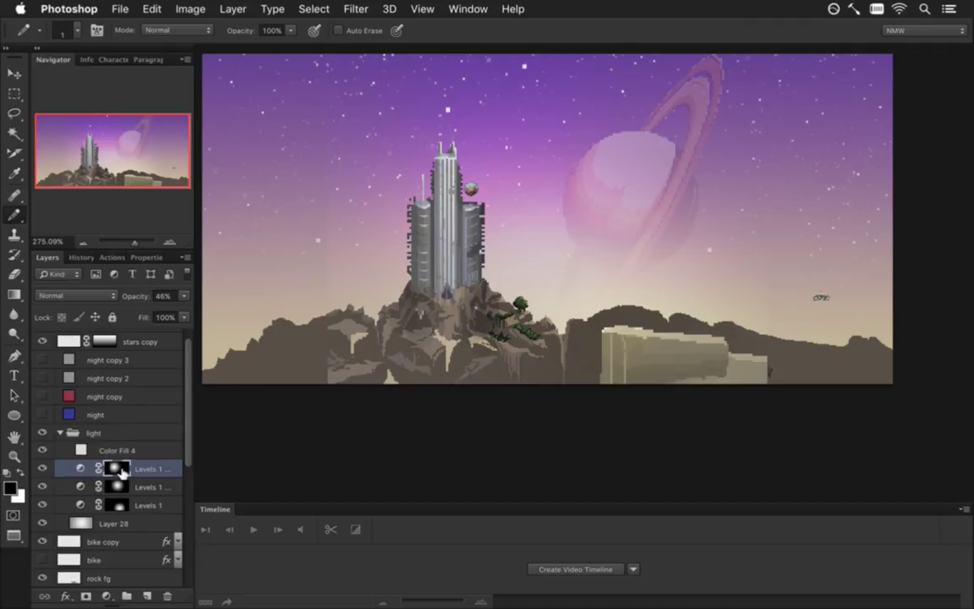
alt+click(117, 464)
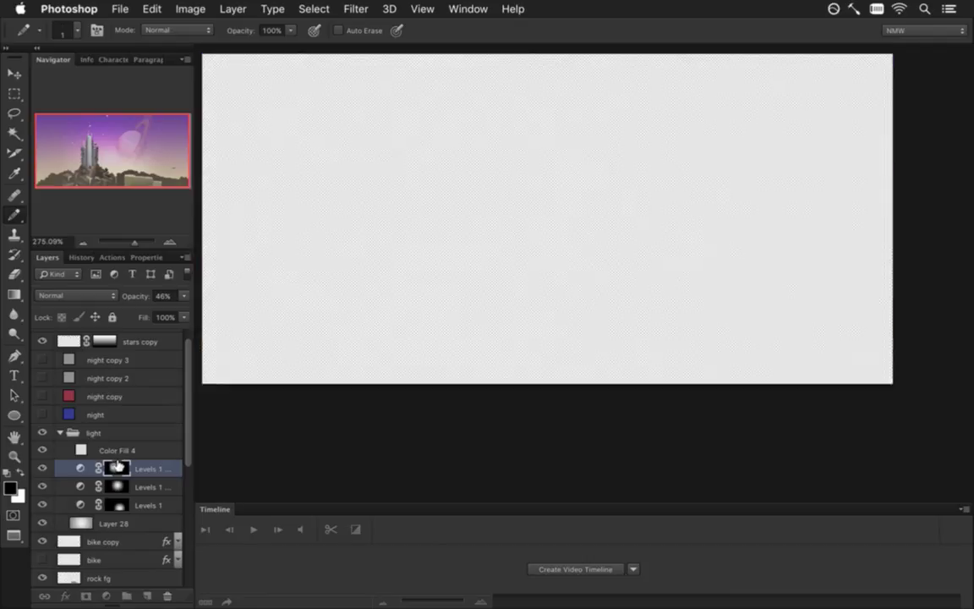
Step: Sample white and black from the mask, leaving white as the foreground colour
scroll(406, 271, down, 3)
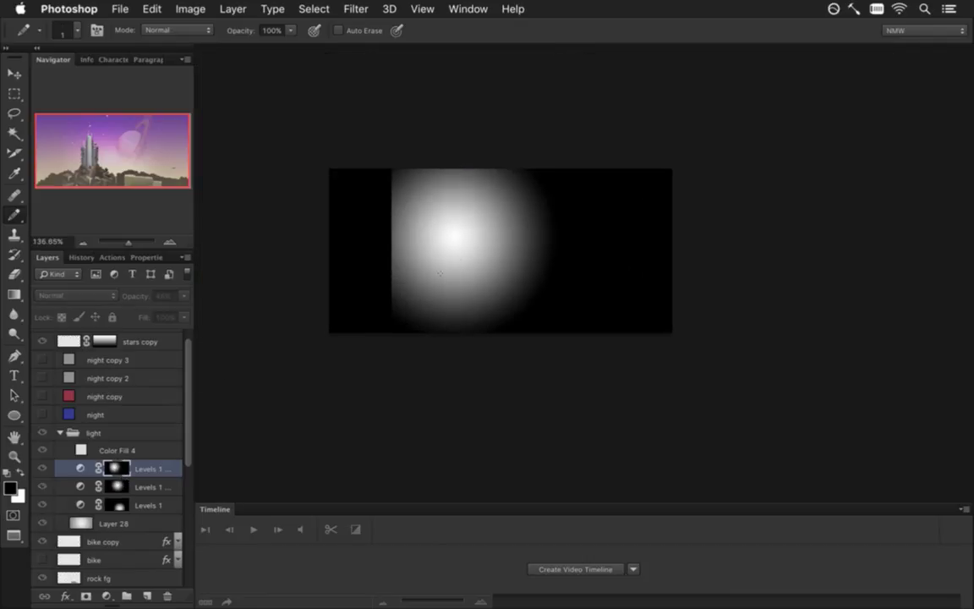
key(i)
click(456, 254)
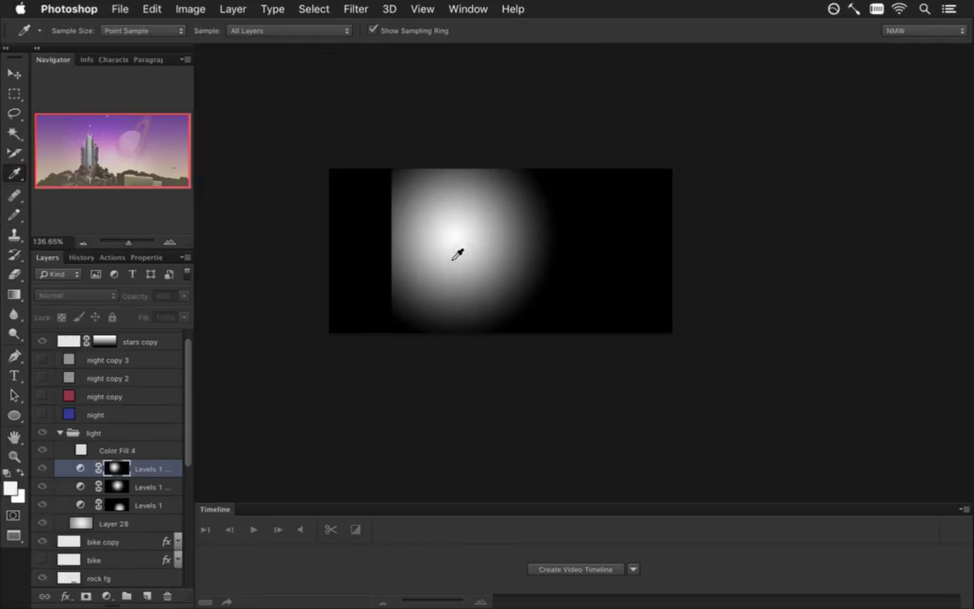
click(349, 286)
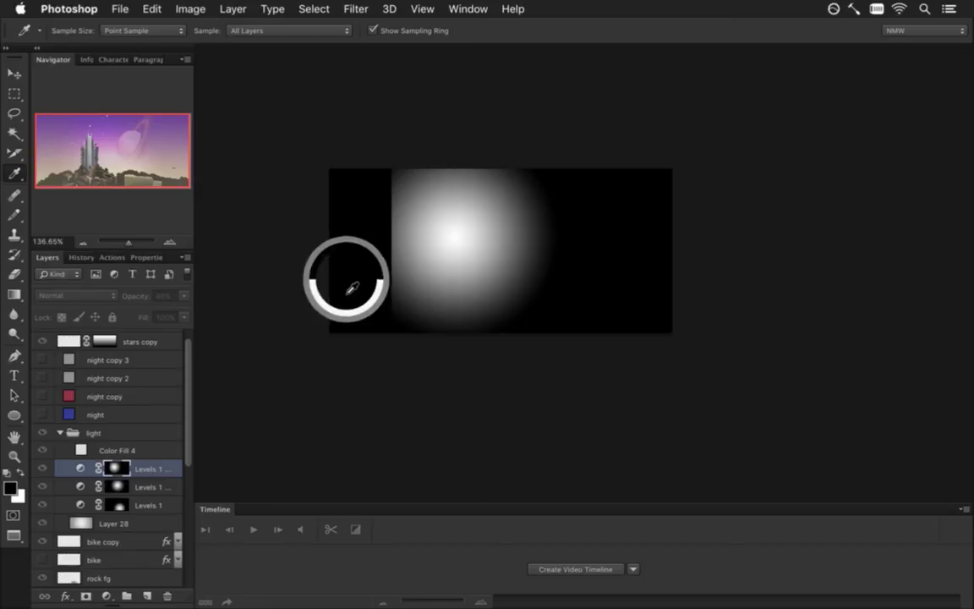
click(20, 476)
click(454, 261)
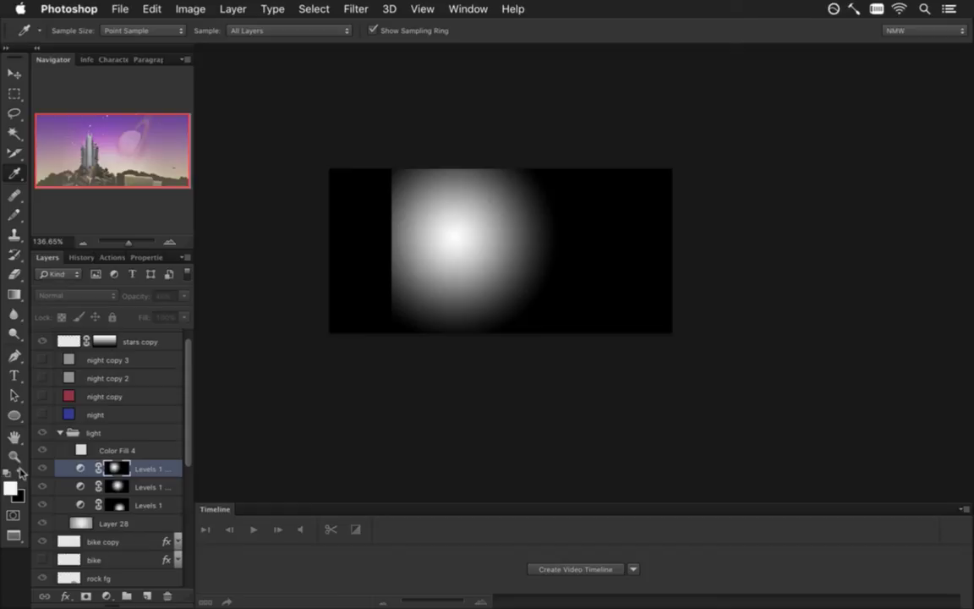
Step: Select the entire Levels mask, fill it solid black, and deselect
key(e)
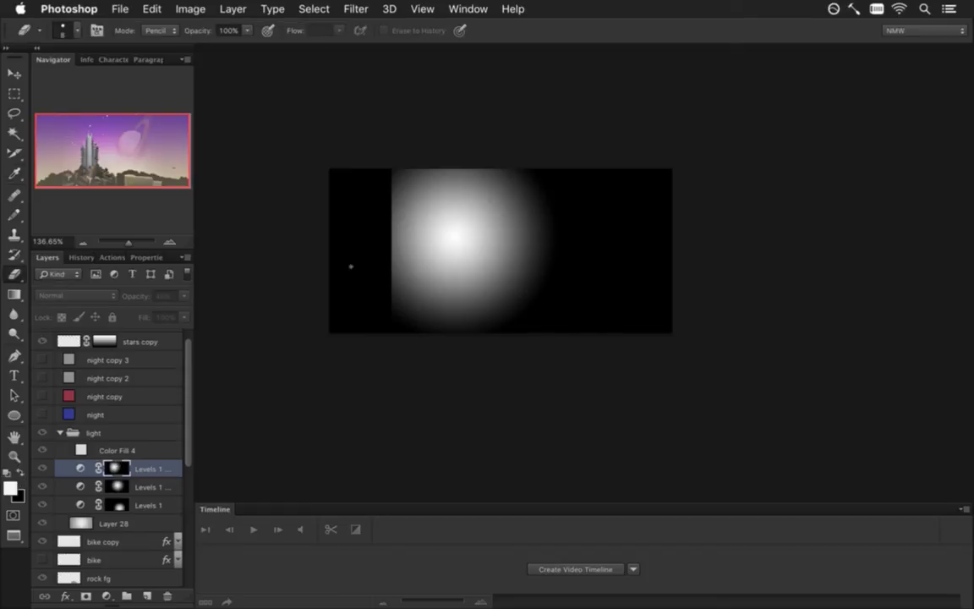
key(g)
key(ctrl+a)
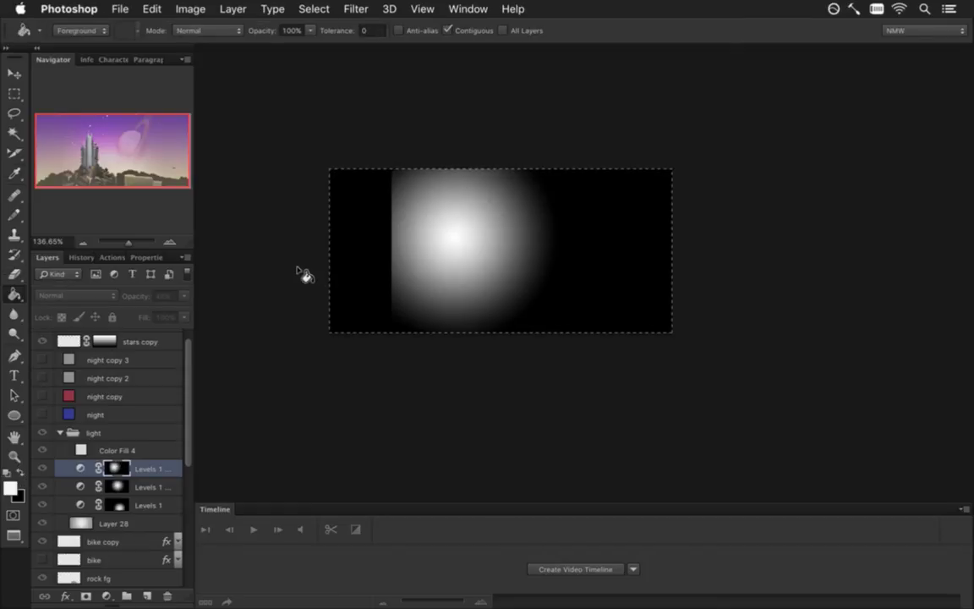
key(BackSpace)
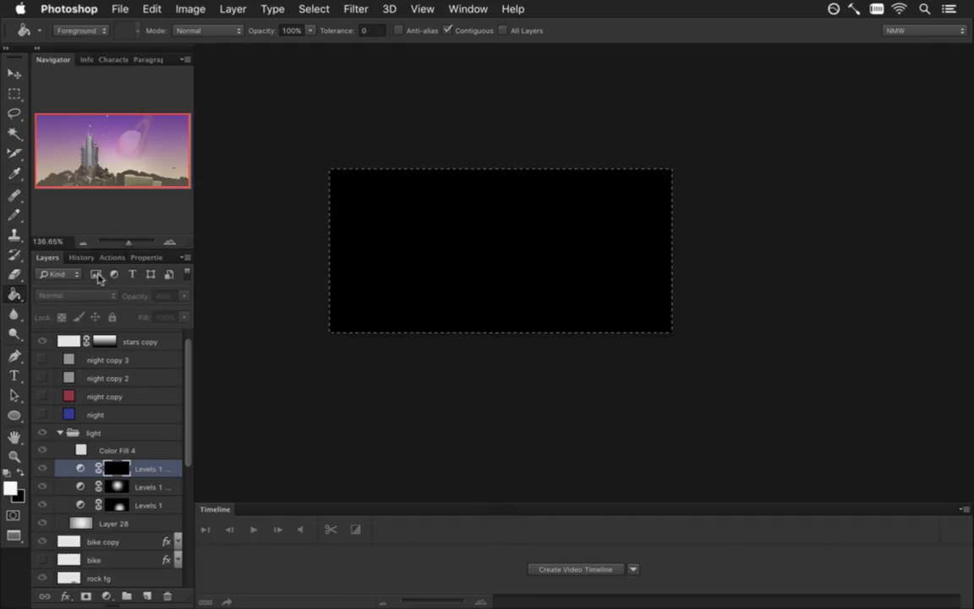
key(m)
key(ctrl+d)
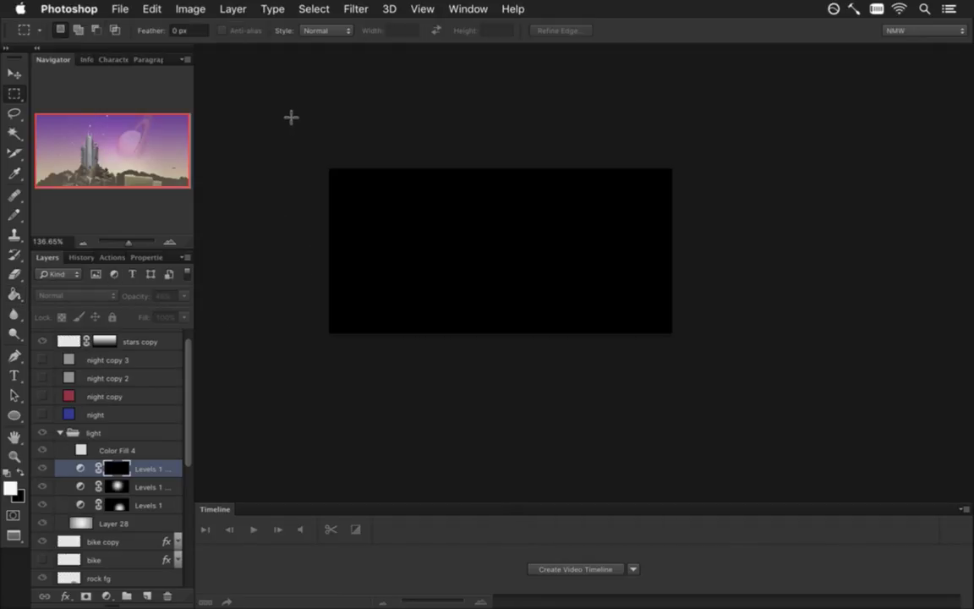
Step: Pick the Gradient Tool with the Foreground to Transparent preset
key(b)
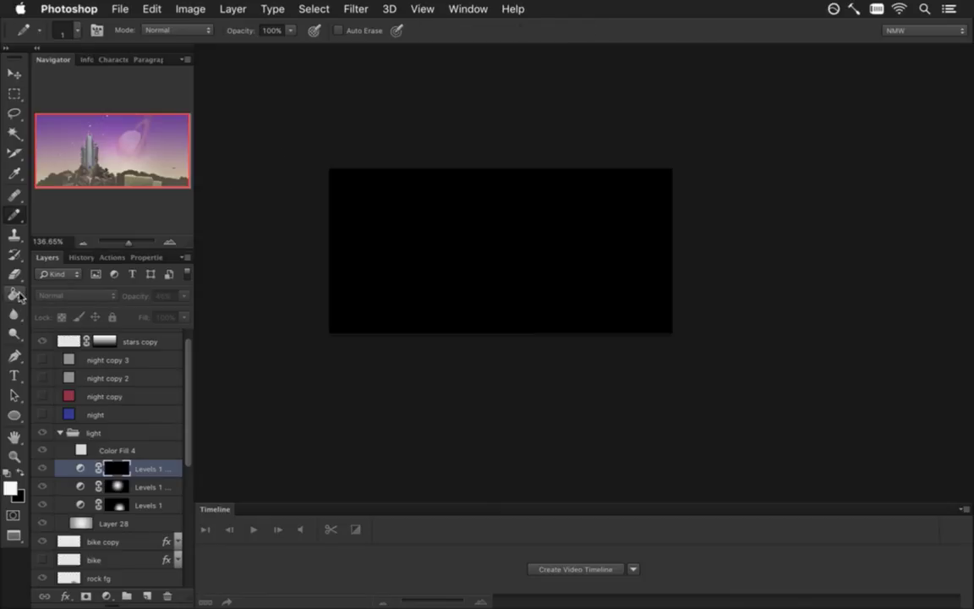
key(g)
drag(15, 295, 42, 288)
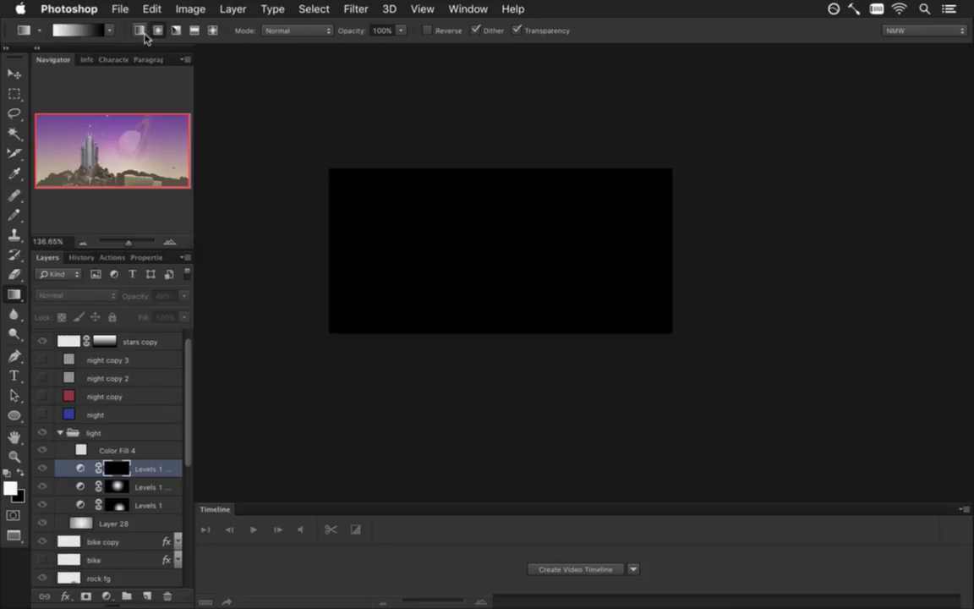
click(80, 30)
click(504, 233)
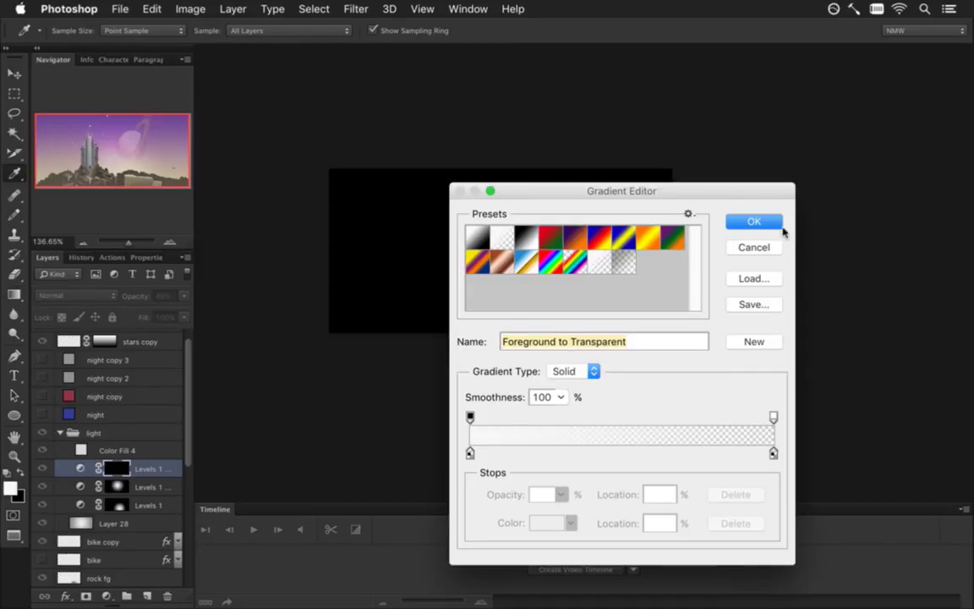
Step: Draw a centred radial white glow on the top Levels mask, redoing it until sized right
click(774, 222)
drag(423, 207, 519, 304)
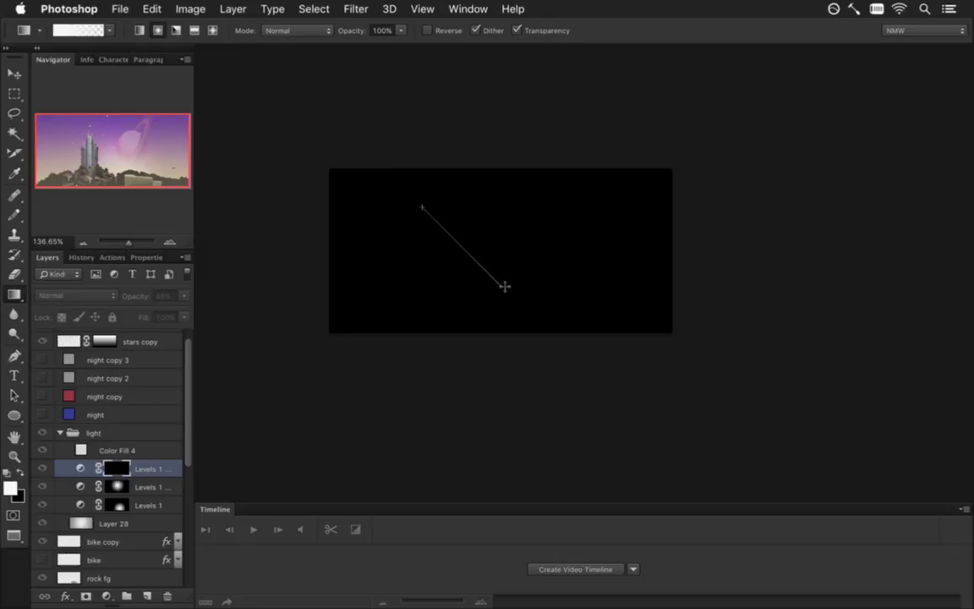
key(ctrl+z)
drag(445, 220, 519, 282)
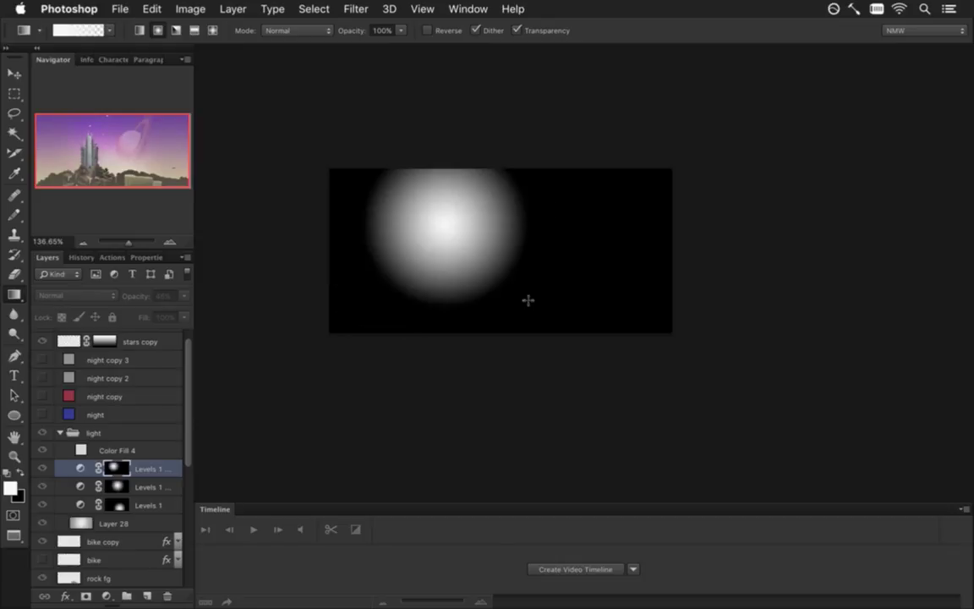
key(ctrl+z)
drag(444, 227, 554, 317)
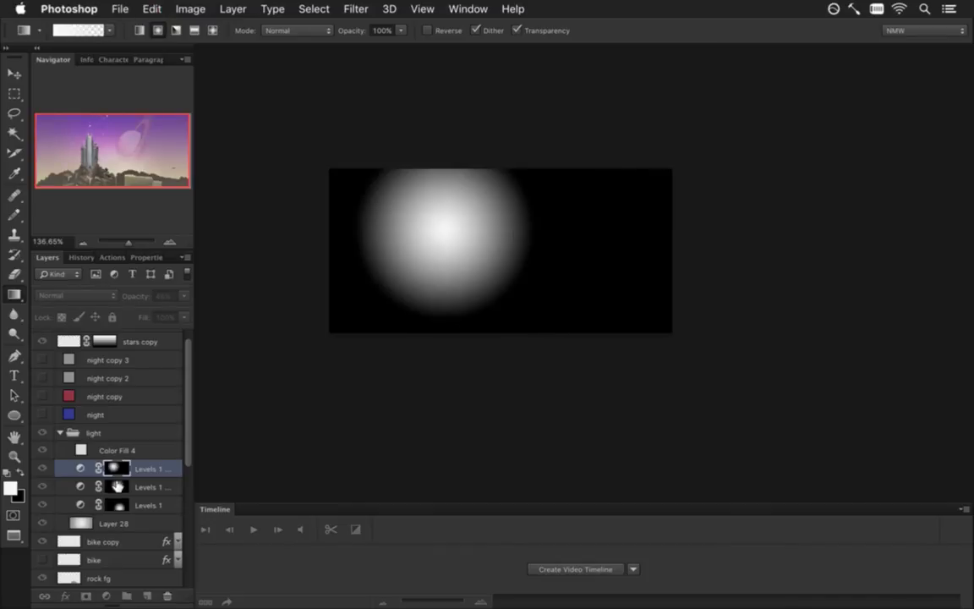
Step: Fill the Levels 1 mask solid black, trying and undoing a pencil line
alt+click(117, 487)
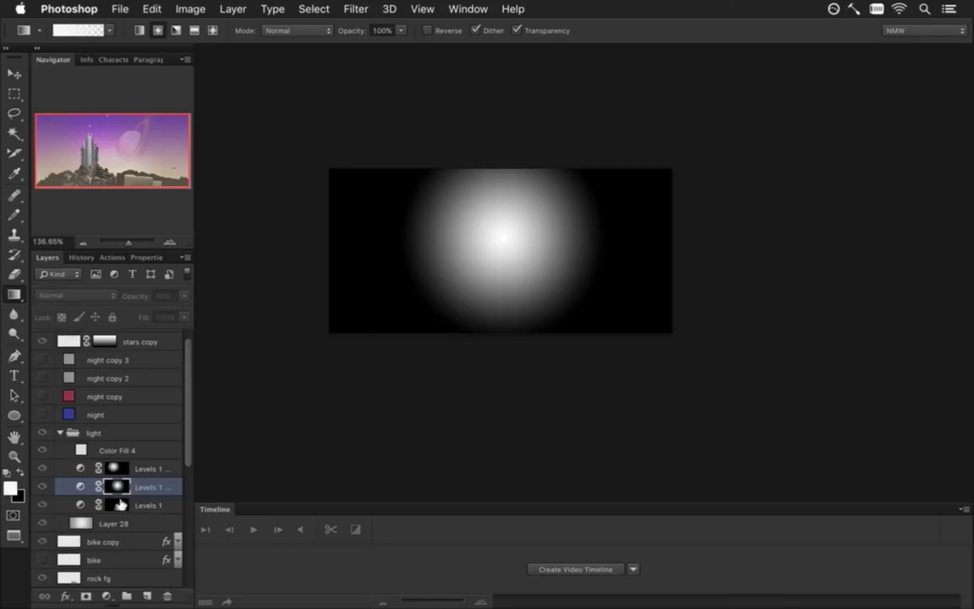
alt+click(118, 504)
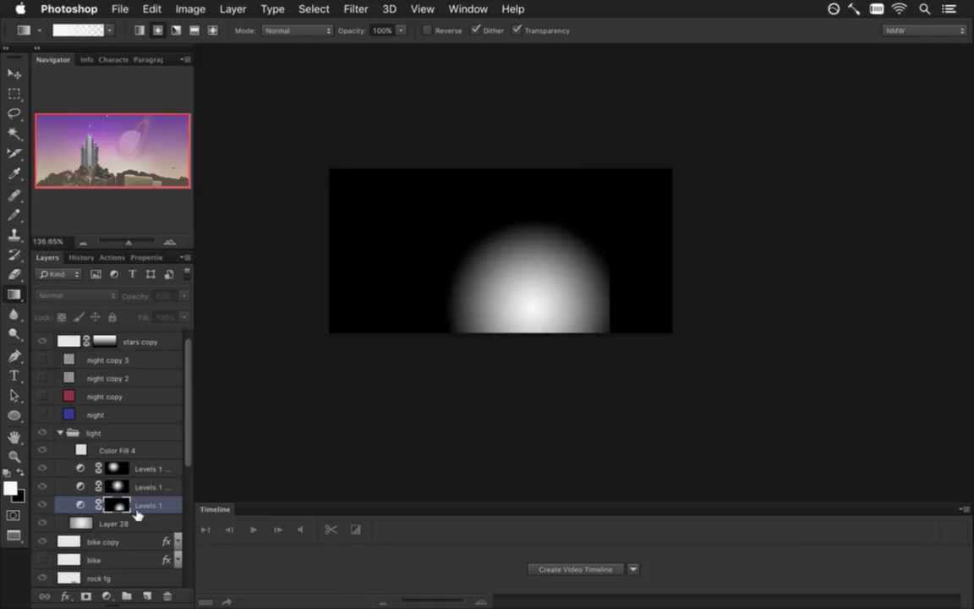
key(ctrl+a)
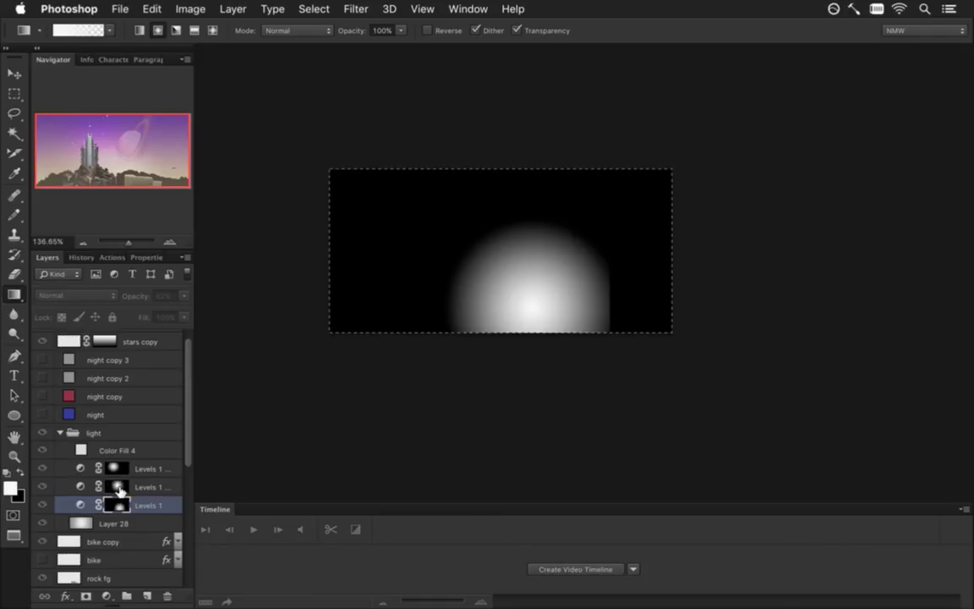
key(Delete)
key(m)
key(ctrl+d)
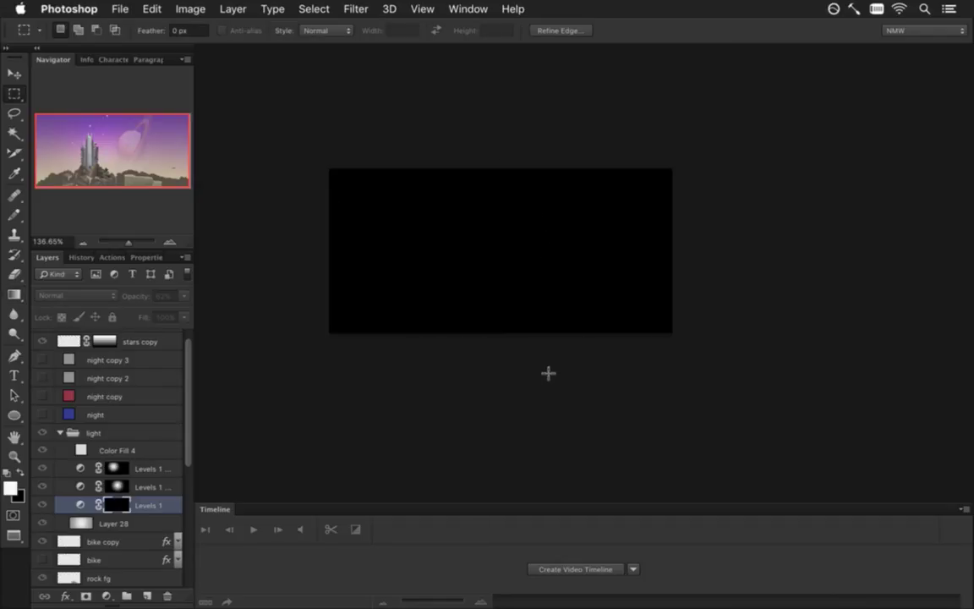
key(b)
drag(538, 317, 539, 241)
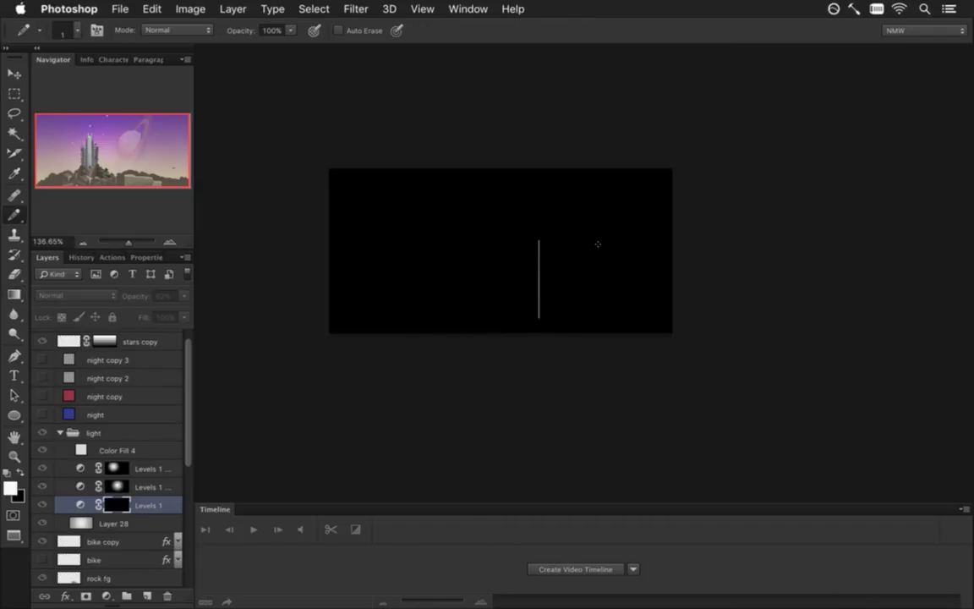
key(ctrl+z)
Step: Draw a radial glow at the lower right of the Levels 1 mask, retrying placements until it fits
click(14, 295)
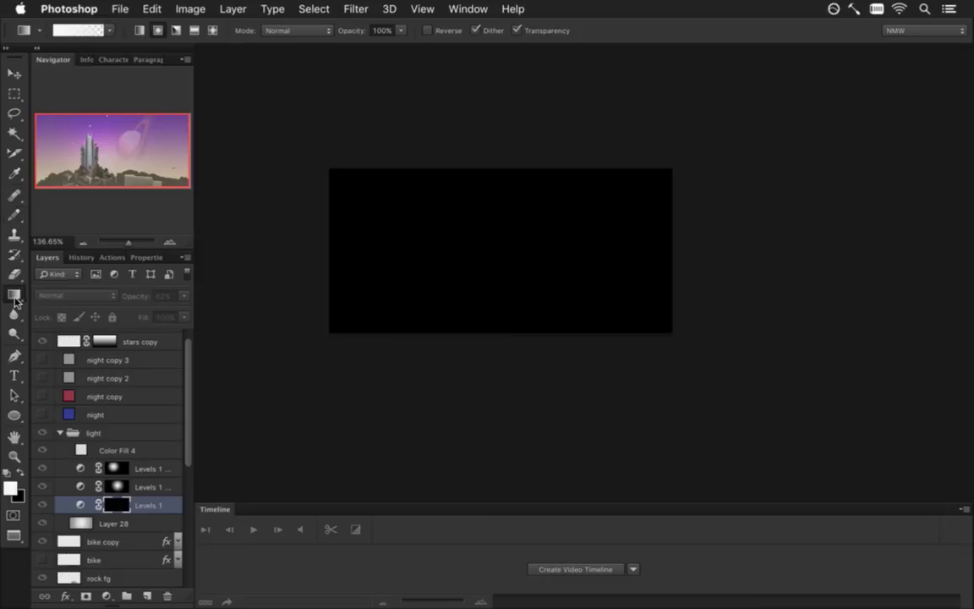
drag(550, 319, 539, 224)
key(ctrl+z)
drag(530, 300, 526, 221)
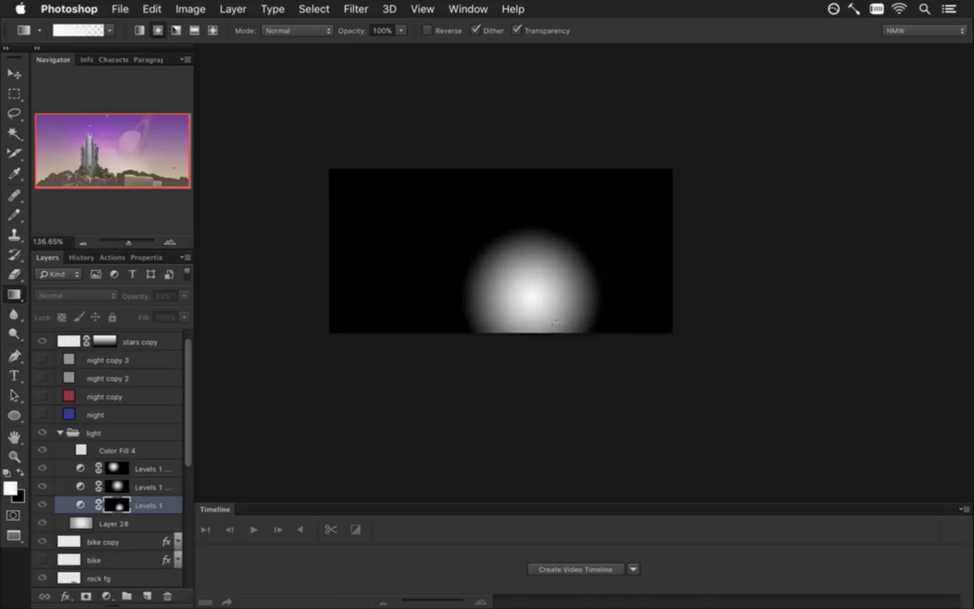
key(ctrl+z)
drag(530, 292, 533, 211)
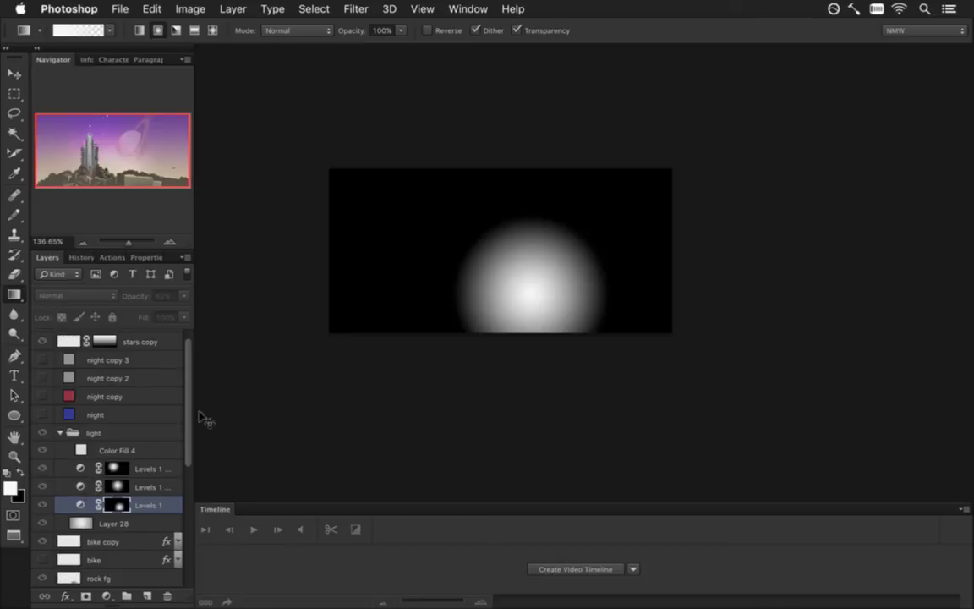
key(ctrl+z)
drag(621, 296, 541, 230)
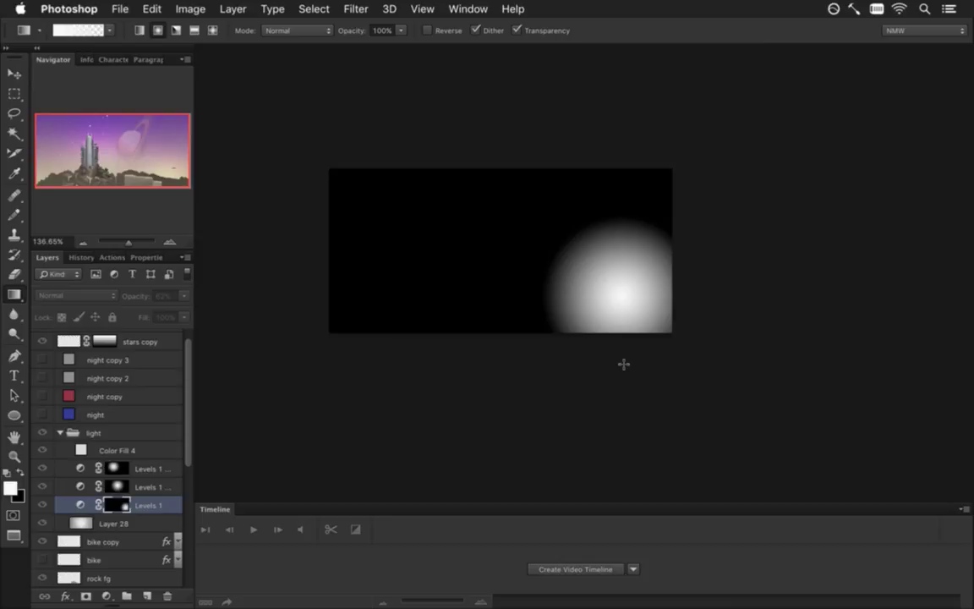
key(ctrl+z)
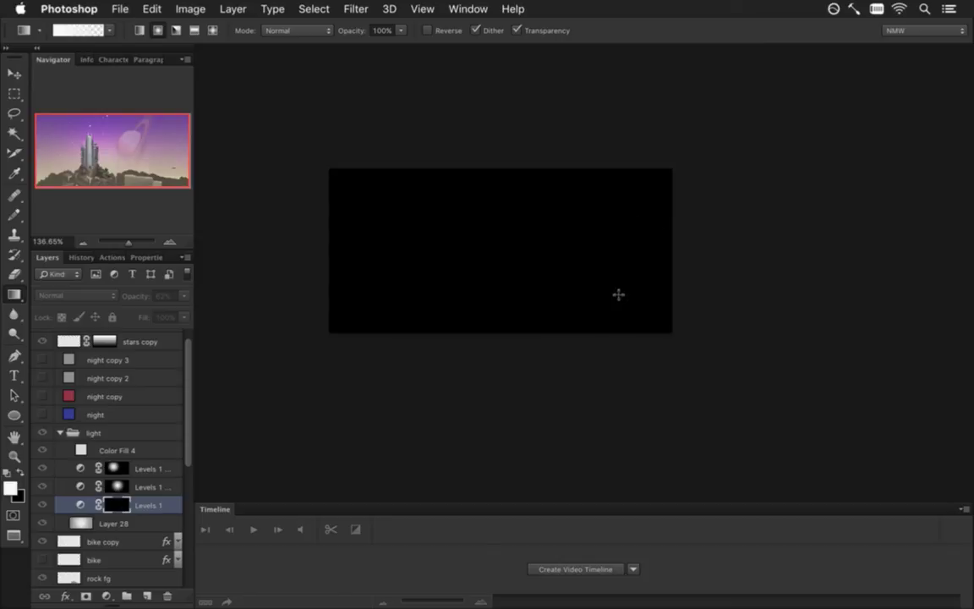
drag(622, 291, 545, 217)
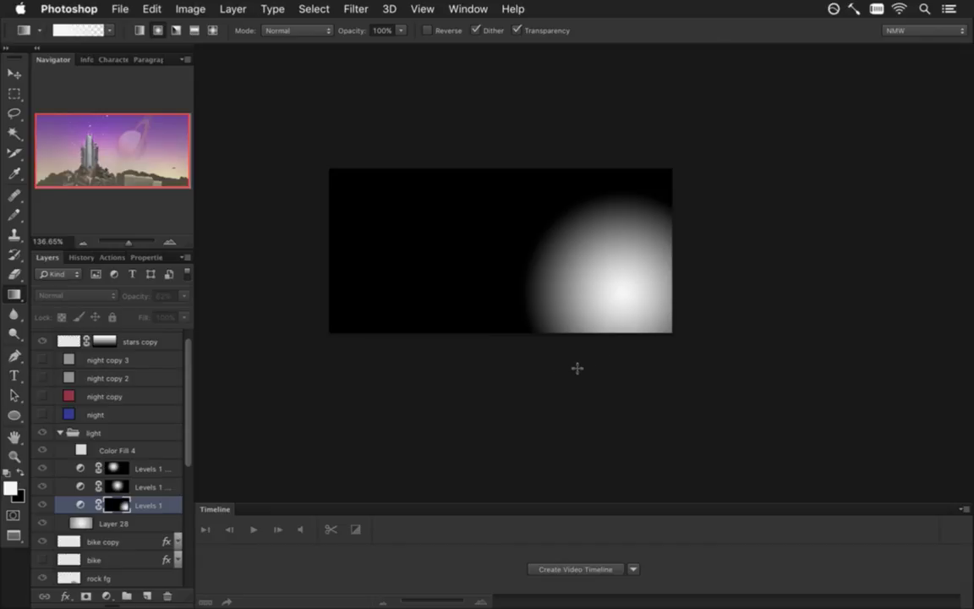
Step: Return to the full composite view and select the Color Fill 4 layer
alt+click(118, 486)
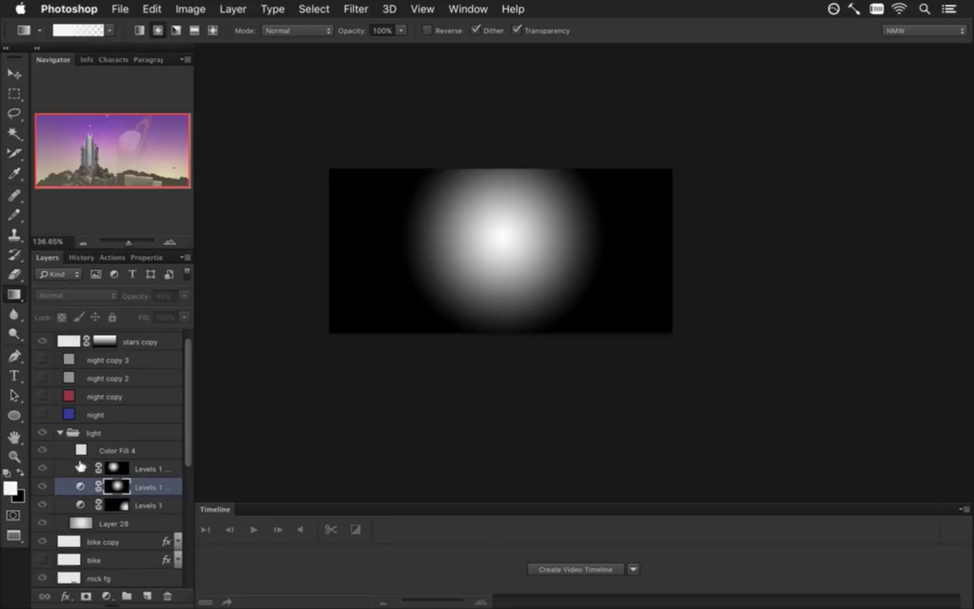
click(80, 466)
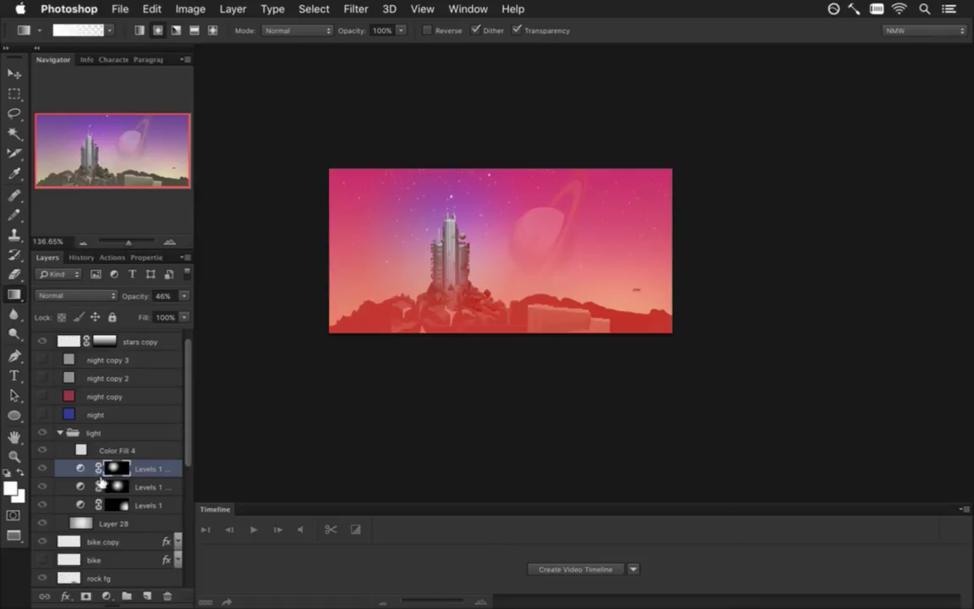
click(81, 450)
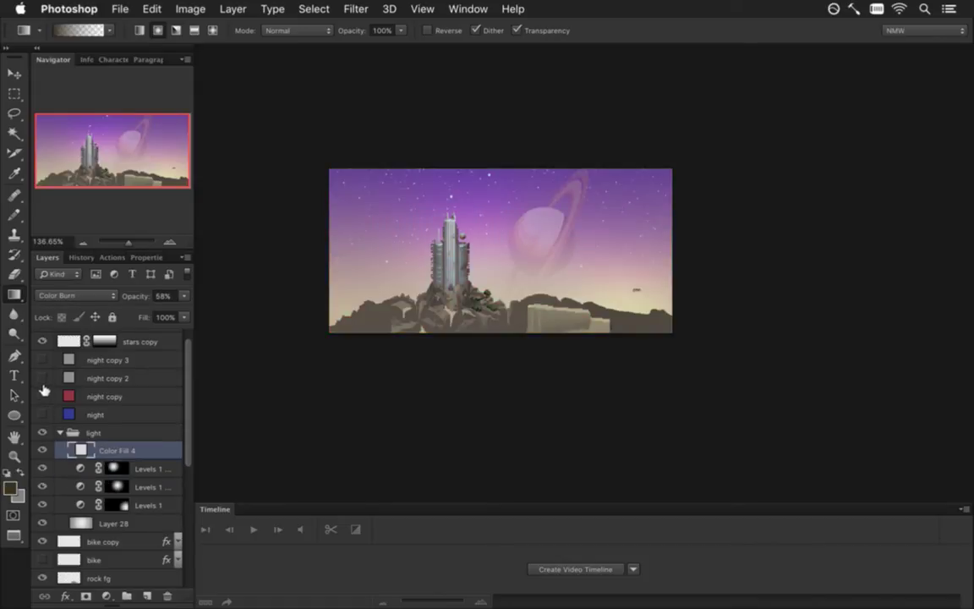
Step: Select night copy 3 and add an empty layer group directly above it
scroll(473, 283, up, 3)
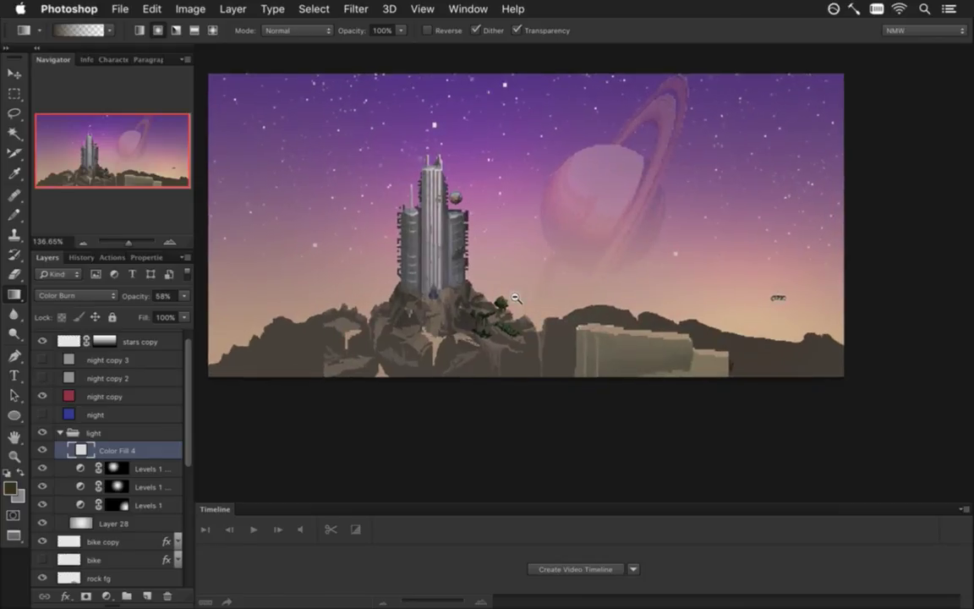
drag(460, 234, 537, 301)
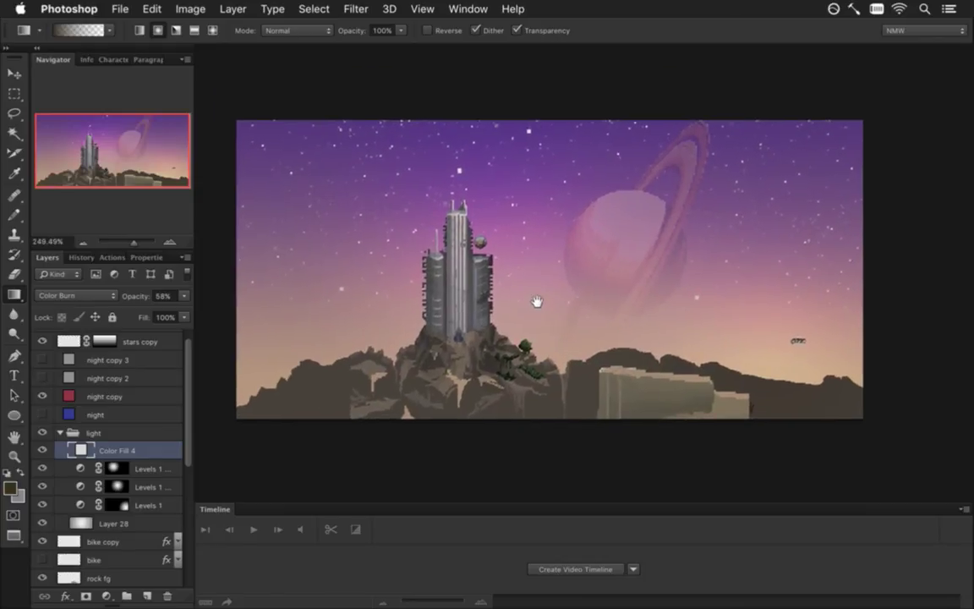
click(85, 433)
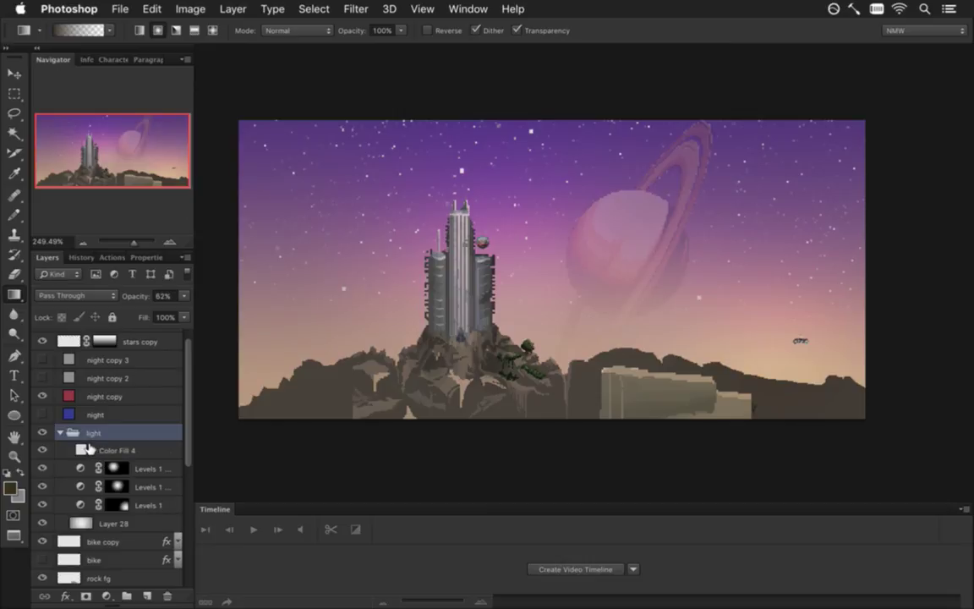
click(90, 446)
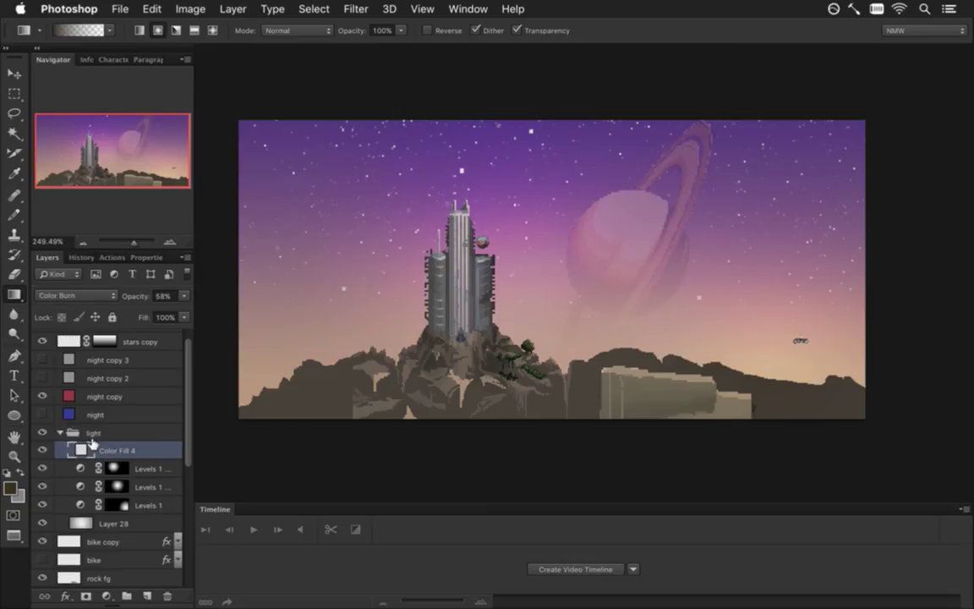
click(105, 359)
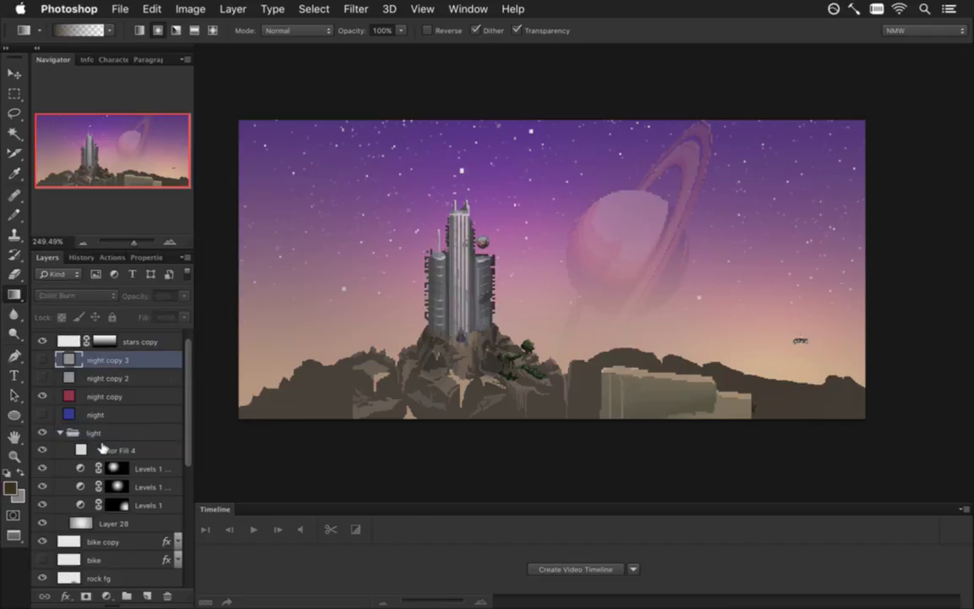
click(125, 597)
Step: Name the new group 'light' and move night copy 3 through Layer 28 into it
key(BackSpace)
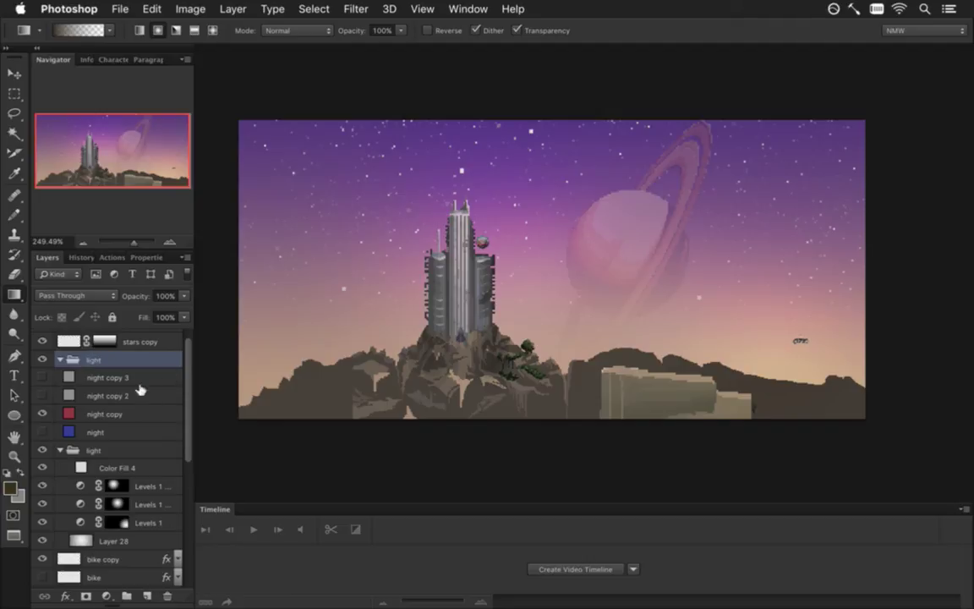
click(126, 377)
shift+click(146, 536)
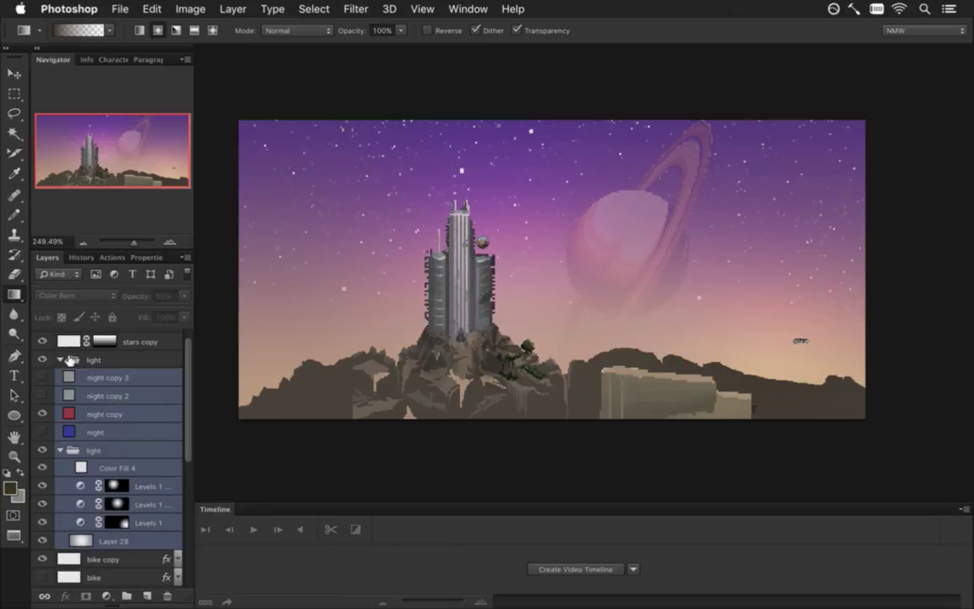
drag(78, 369, 125, 349)
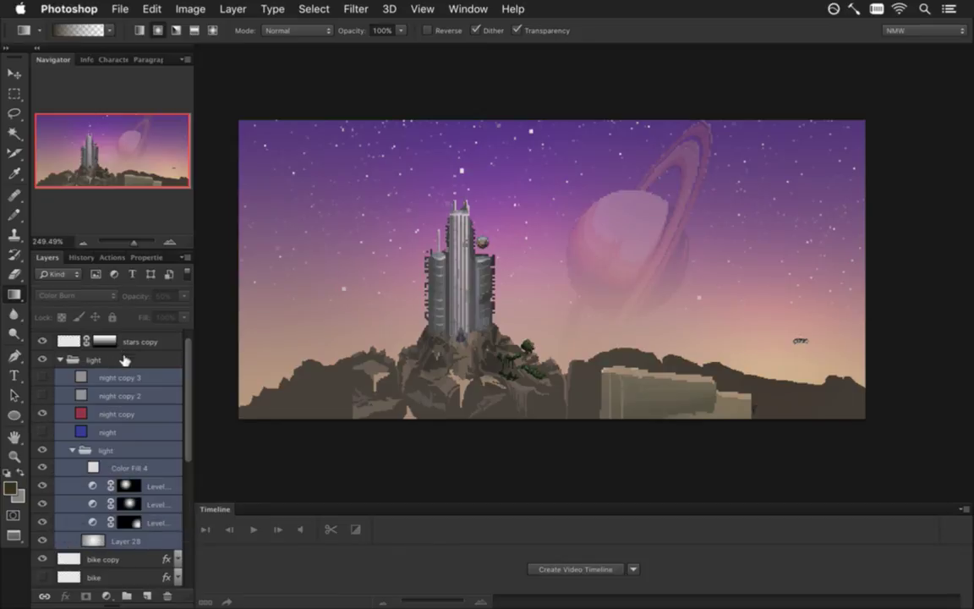
Step: Toggle night copy, night copy 2 and night copy 3 visibility to compare the lighting
click(76, 359)
click(42, 360)
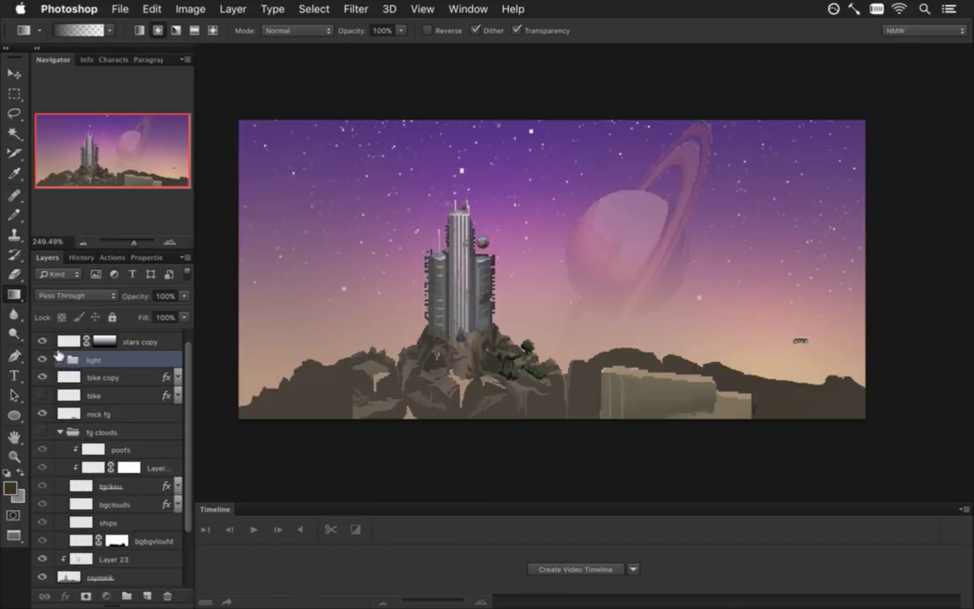
click(60, 360)
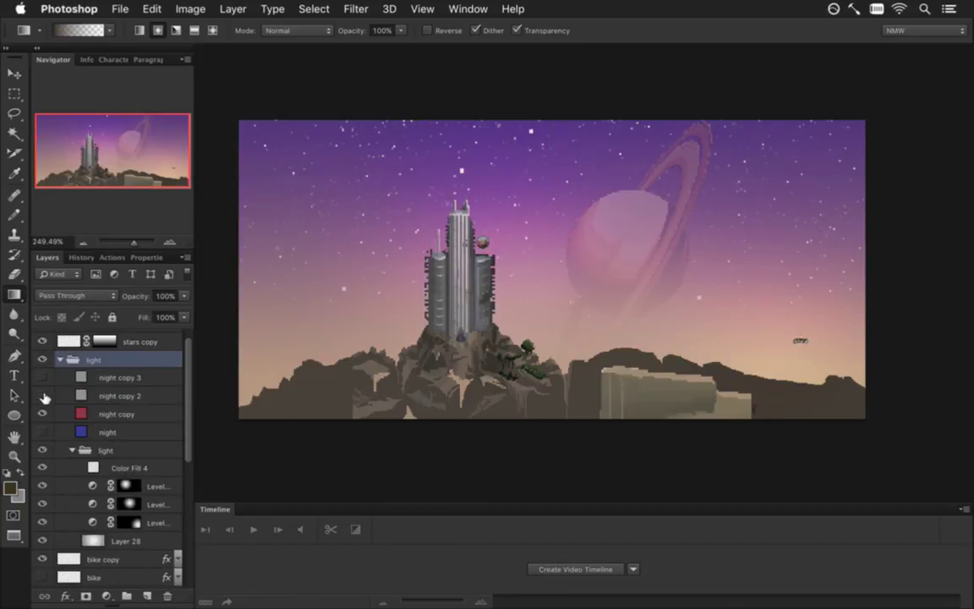
drag(44, 393, 42, 377)
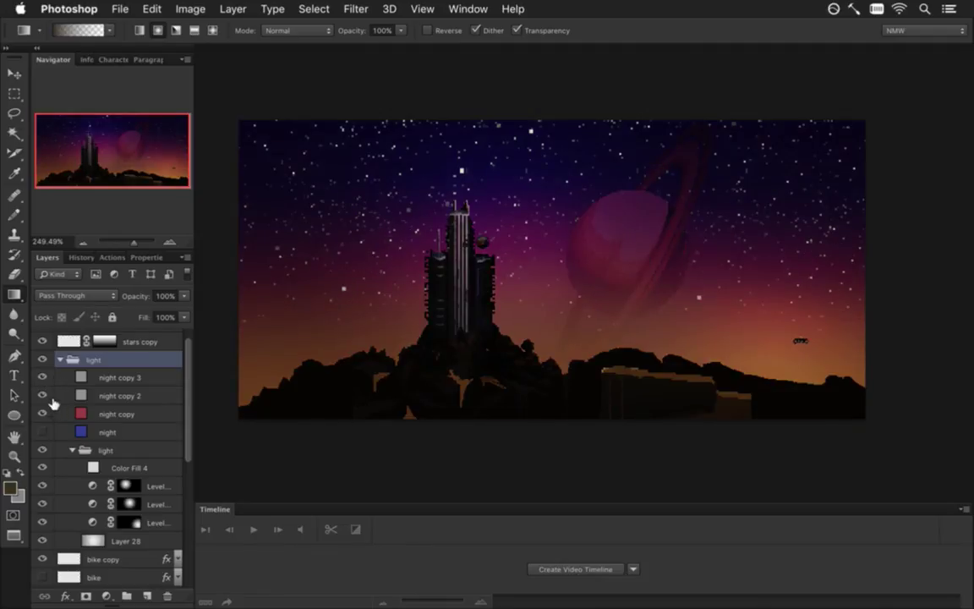
click(43, 395)
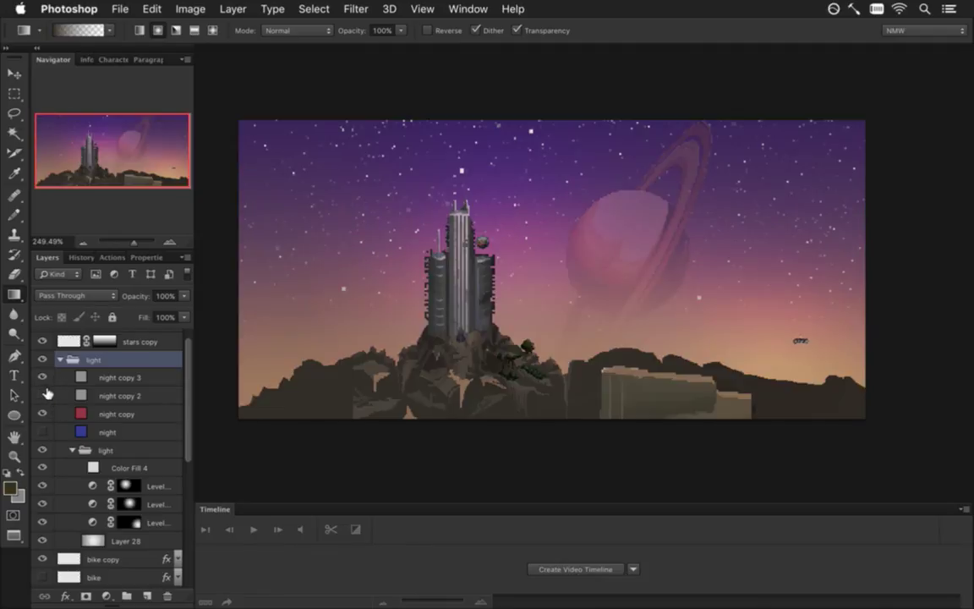
click(43, 413)
click(43, 414)
click(42, 377)
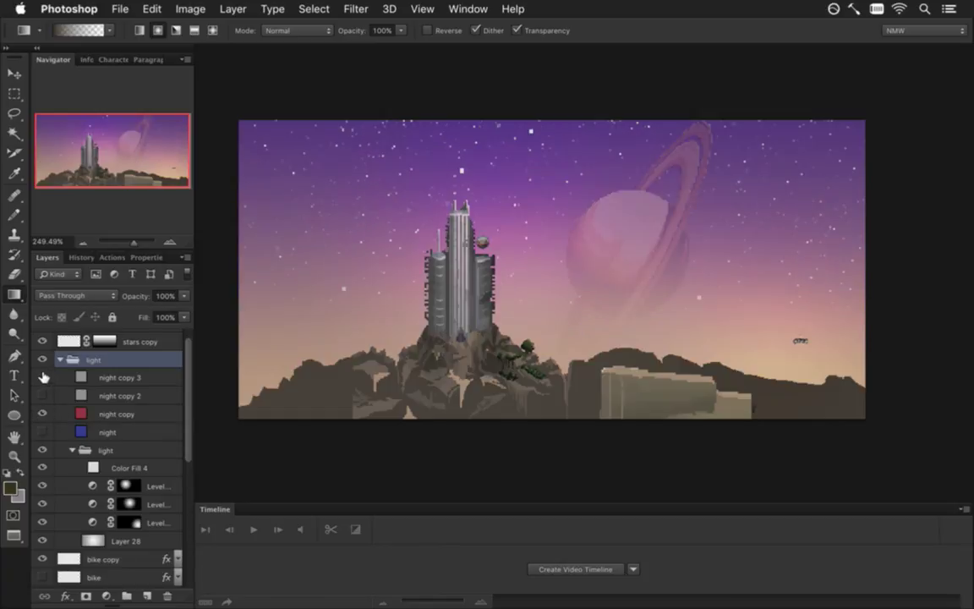
click(43, 377)
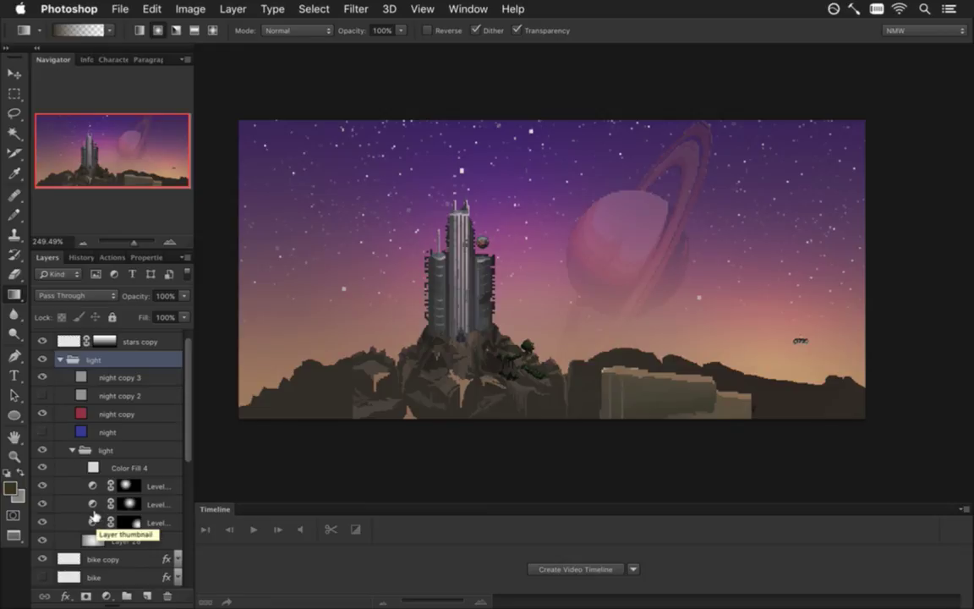
key(super+Tab)
key(super+Tab)
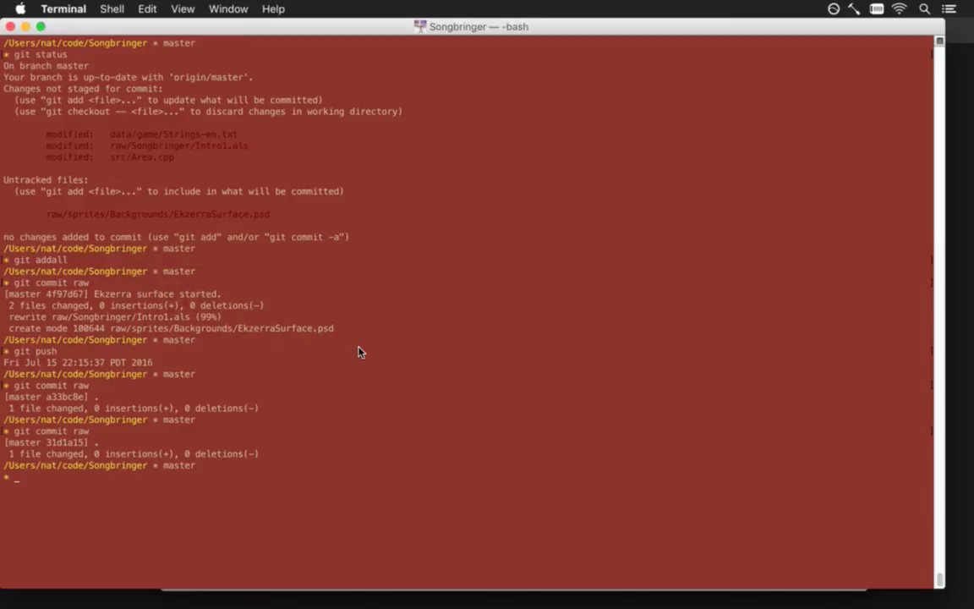
Step: Commit the raw folder changes with the message 'ekzerra surface coming along.' in vim
key(Return)
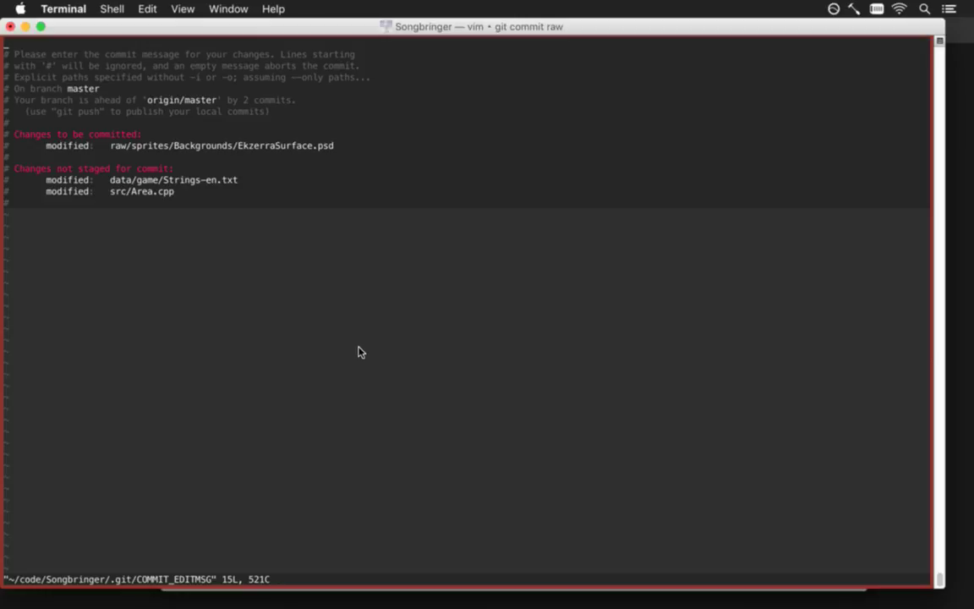
key(i)
text(ekzerra s)
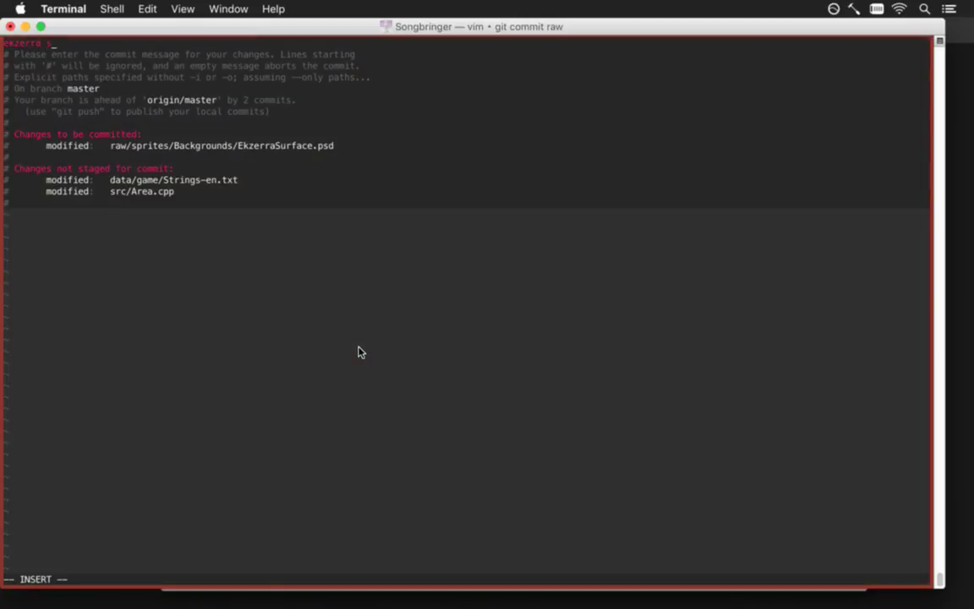
text(urface coming alo)
text(ng.)
key(Escape)
text(:wq)
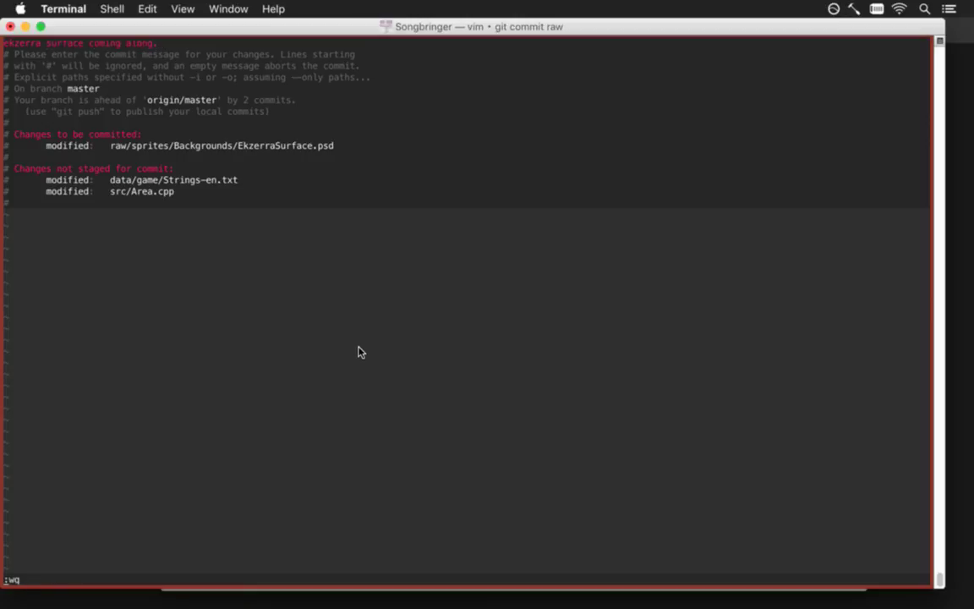
key(Return)
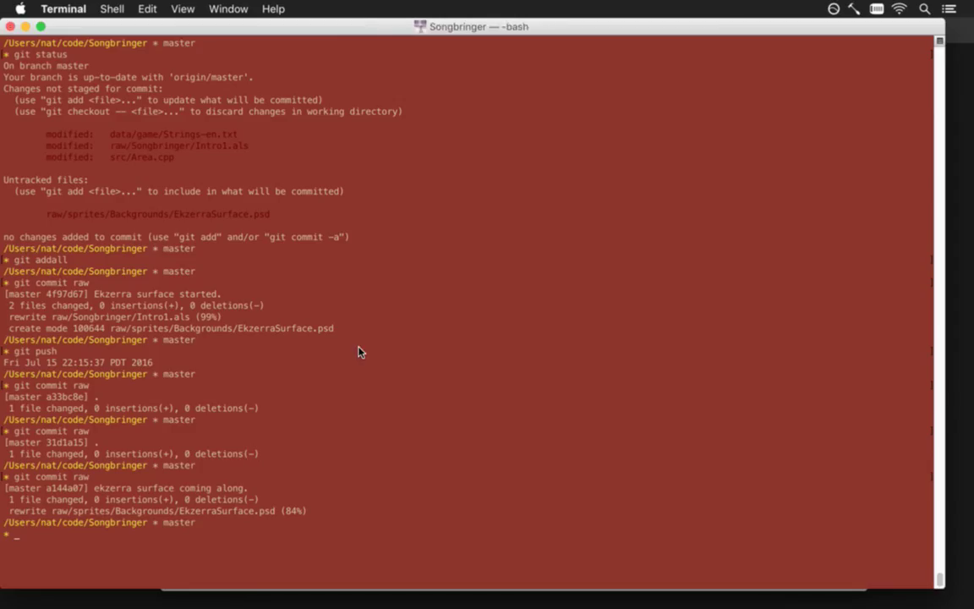
Step: Run git push to send the commit to the remote
text(git push)
key(Return)
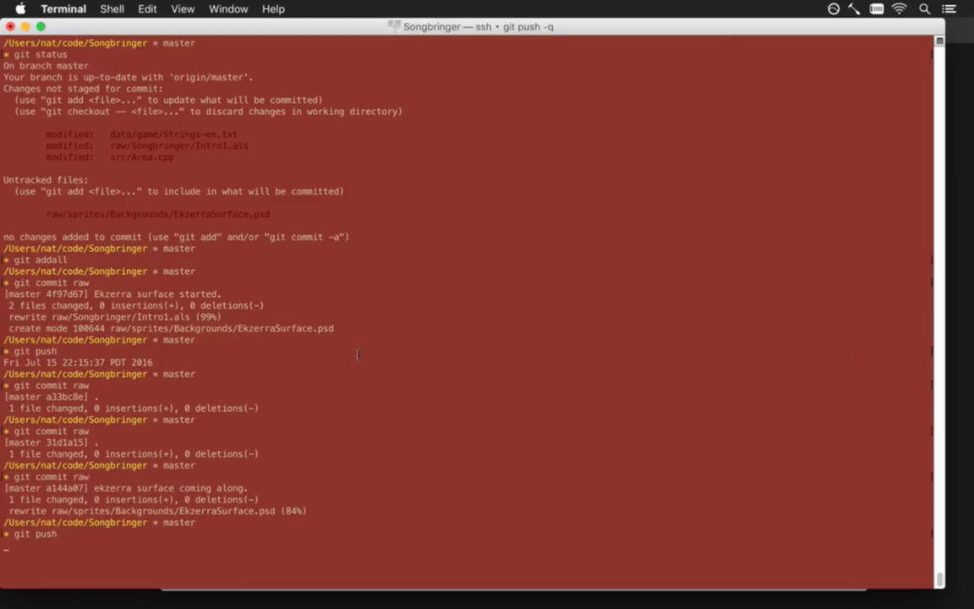
key(super+Tab)
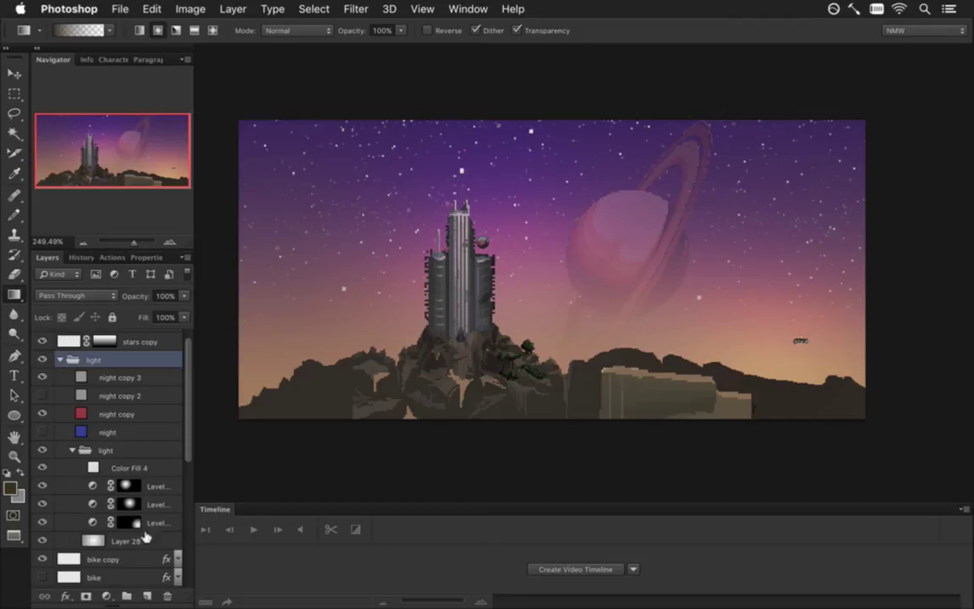
Step: Add Layer 29 above the light group and set a near-white foreground colour
key(ctrl+shift+alt+n)
drag(84, 377, 95, 333)
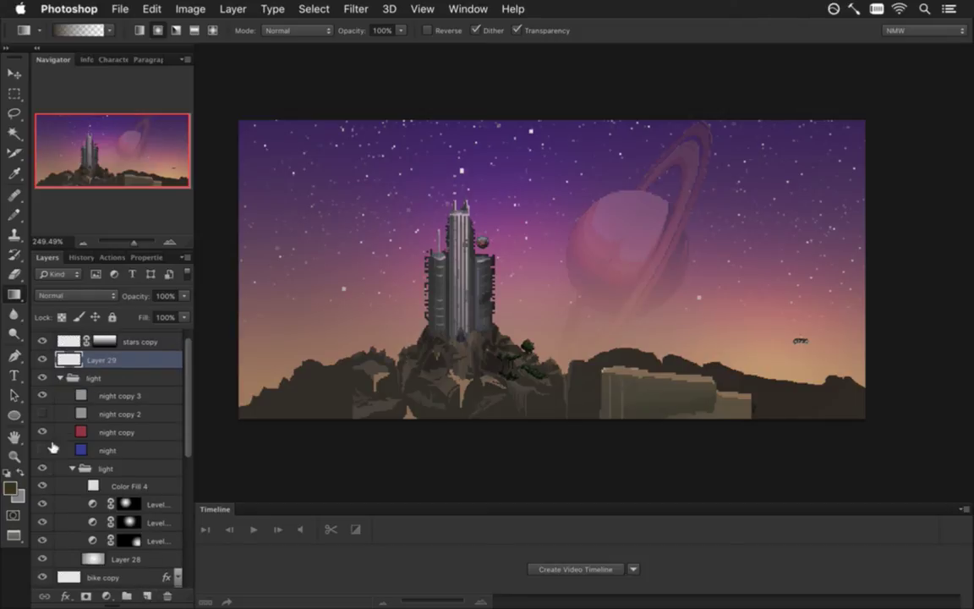
click(11, 489)
drag(93, 348, 61, 328)
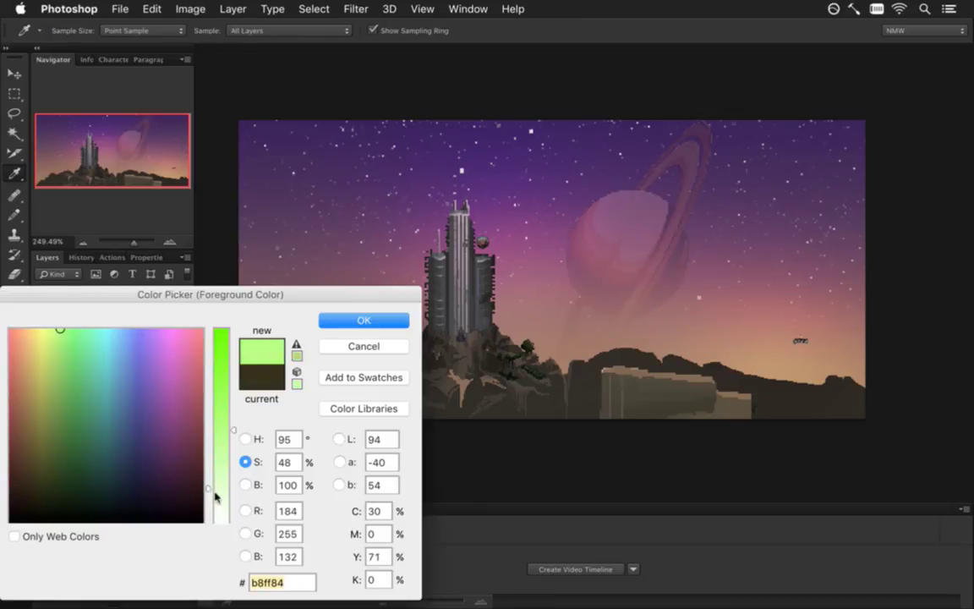
click(219, 506)
click(364, 320)
Step: Hand-write 'THX 4 WATCHIN' across the sky with the Pencil tool
key(b)
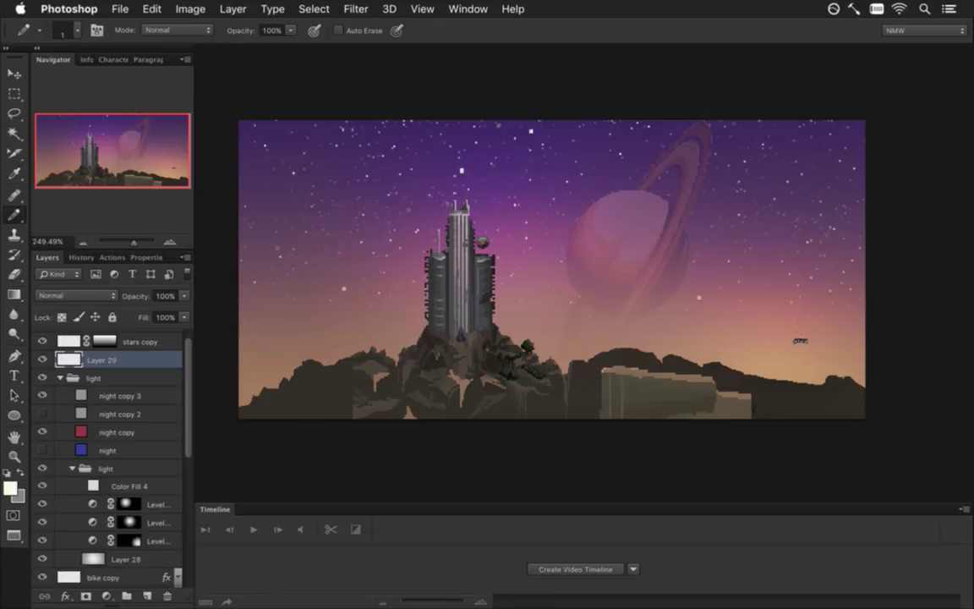
mouse_move(270, 181)
mouse_down()
mouse_move(342, 139)
mouse_move(303, 241)
mouse_up()
drag(322, 173, 321, 243)
drag(323, 205, 349, 194)
mouse_move(355, 158)
mouse_down()
mouse_move(355, 249)
mouse_move(414, 230)
mouse_up()
drag(411, 154, 377, 241)
drag(504, 172, 534, 192)
drag(537, 145, 537, 249)
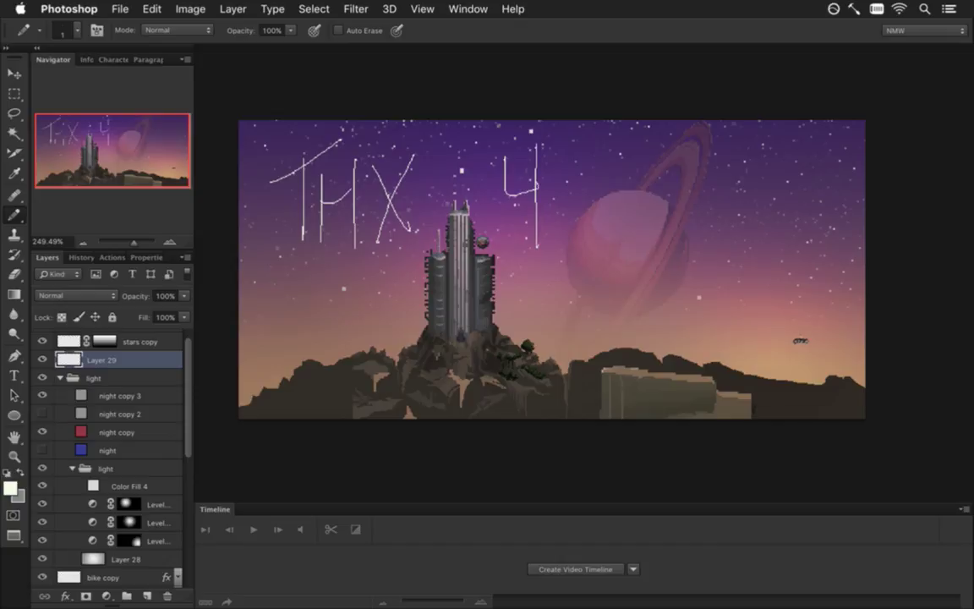
drag(706, 211, 735, 207)
drag(738, 251, 768, 251)
mouse_move(742, 226)
mouse_down()
mouse_move(813, 250)
mouse_move(826, 228)
mouse_up()
mouse_move(827, 205)
mouse_down()
mouse_move(827, 250)
mouse_move(840, 249)
mouse_up()
drag(853, 212, 859, 245)
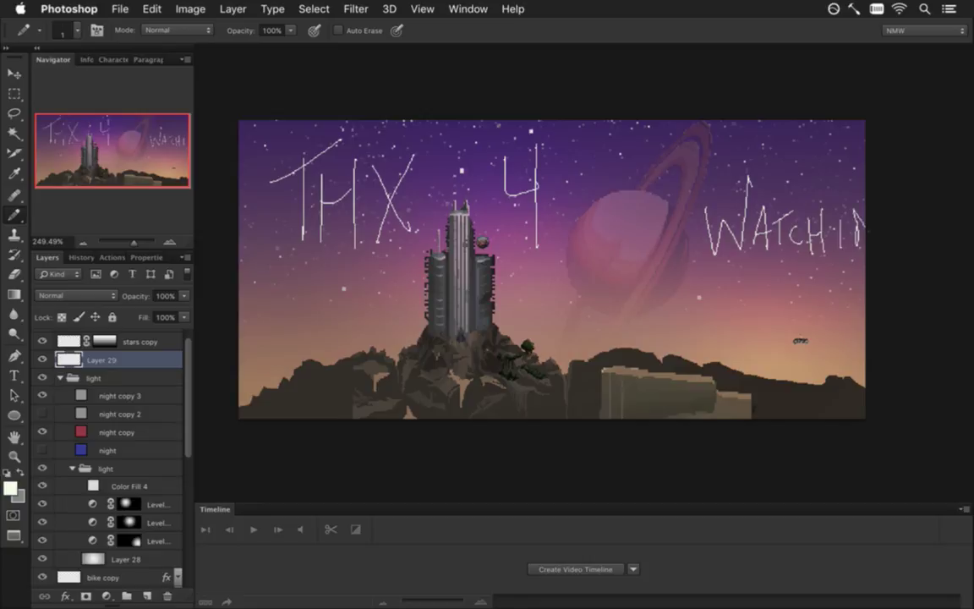
drag(858, 164, 857, 218)
Step: Scribble squiggles and a long wavy line across the scene
mouse_move(795, 275)
mouse_down()
mouse_move(805, 304)
mouse_move(833, 290)
mouse_up()
mouse_move(862, 268)
mouse_down()
mouse_move(846, 304)
mouse_move(858, 363)
mouse_move(712, 370)
mouse_up()
mouse_move(685, 389)
mouse_down()
mouse_move(666, 404)
mouse_move(329, 338)
mouse_move(222, 347)
mouse_up()
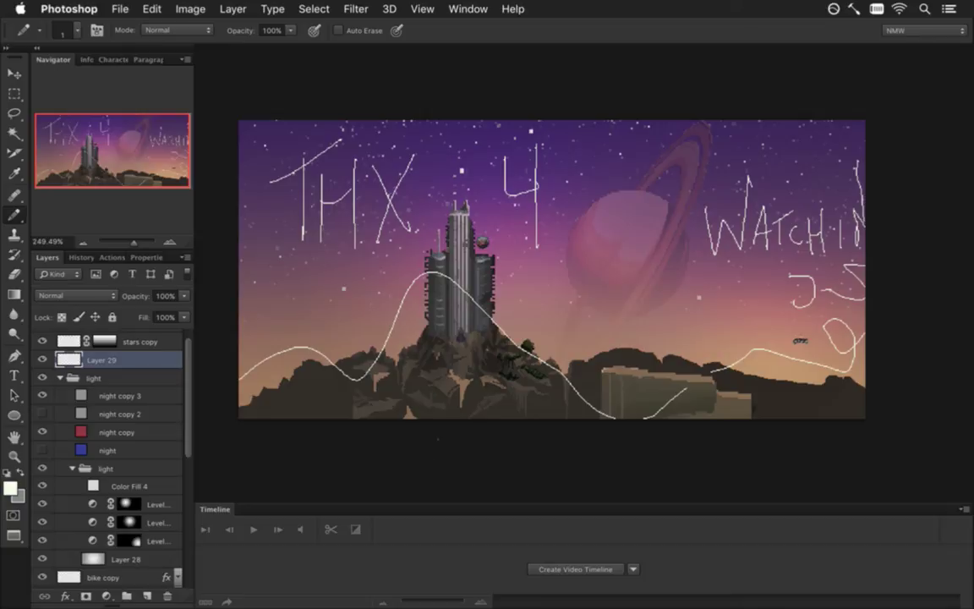
key(super+Tab)
key(super+Tab)
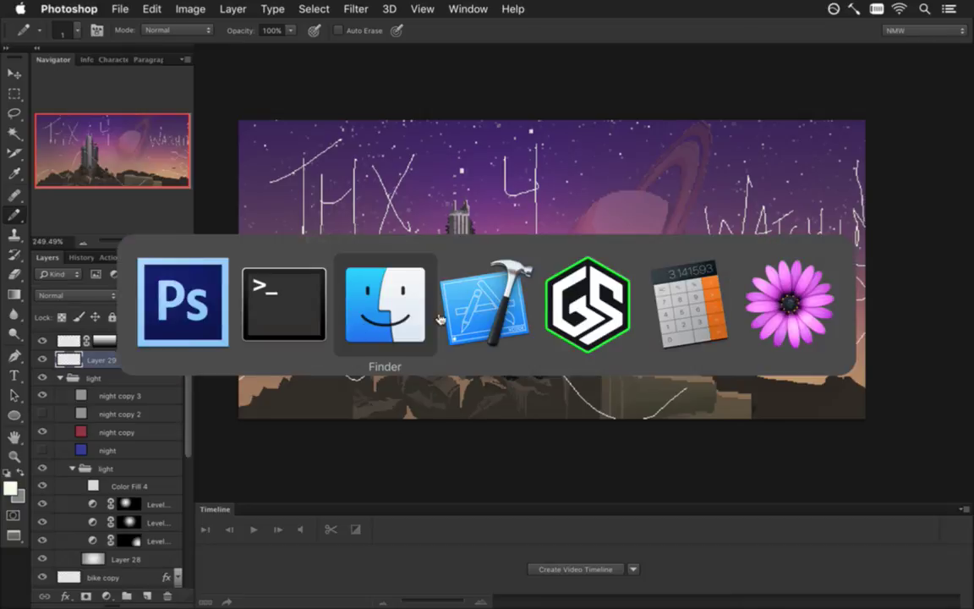
Step: Bring the terminal showing the pushed 'ekzerra surface coming along.' commit to the front
key(super+Tab)
key(super+Tab)
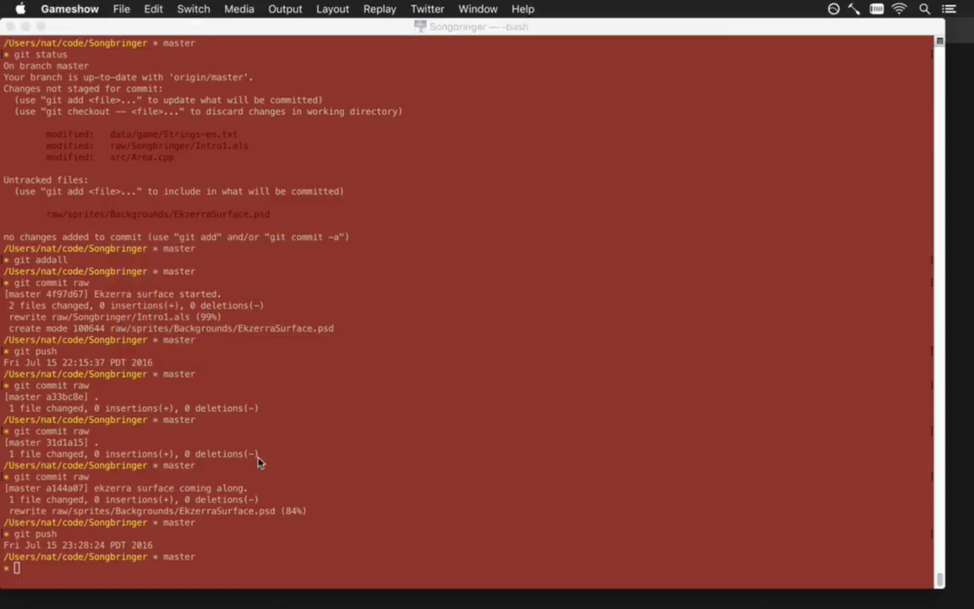
key(super+Tab)
key(Escape)
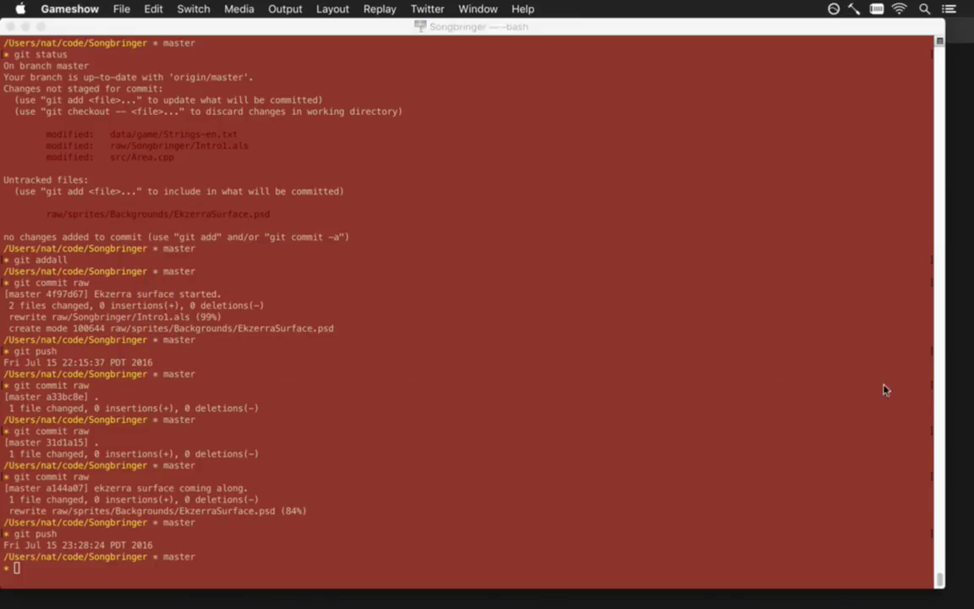